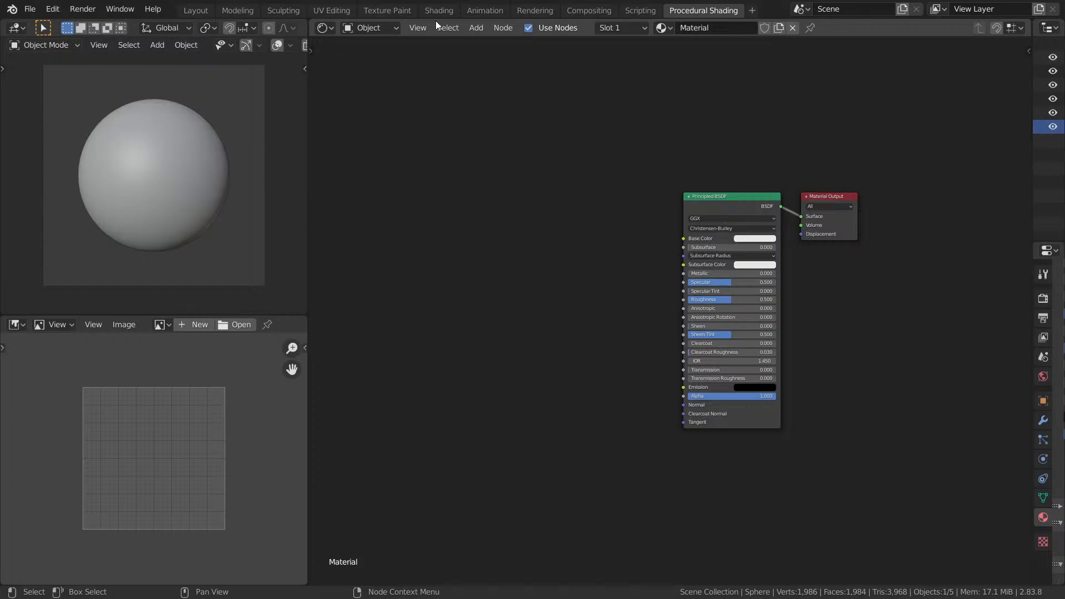
pyautogui.moveTo(495, 178)
pyautogui.mouseDown(button='middle')
pyautogui.moveTo(485, 194)
pyautogui.moveTo(496, 198)
pyautogui.mouseUp(button='middle')
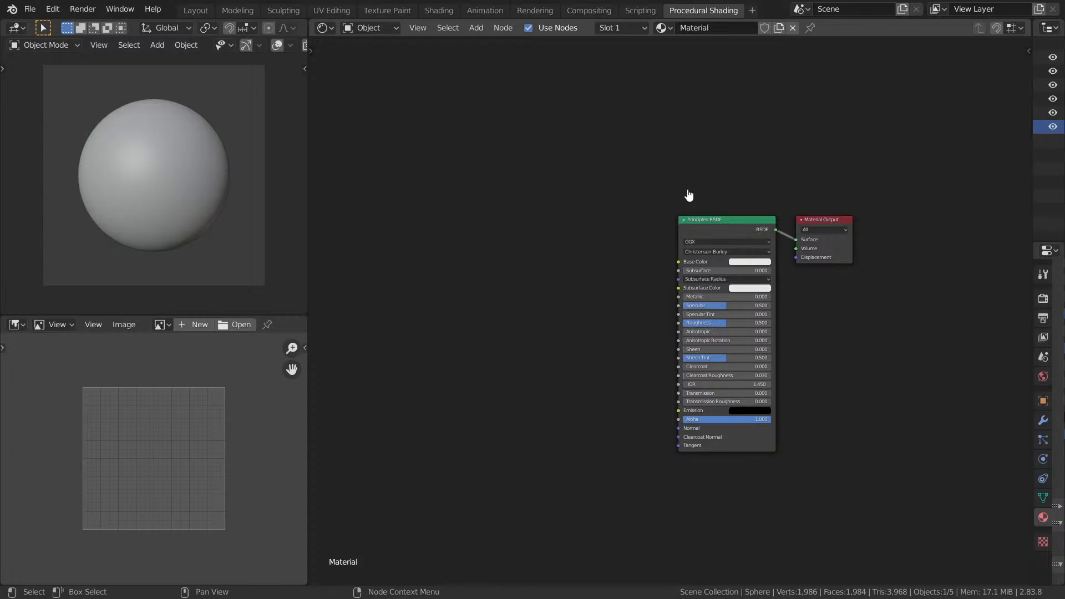
pyautogui.moveTo(641, 263); pyautogui.dragTo(716, 272, button='middle')
pyautogui.scroll(1, 536, 258)
pyautogui.scroll(-1, 205, 203)
pyautogui.scroll(3, 200, 195)
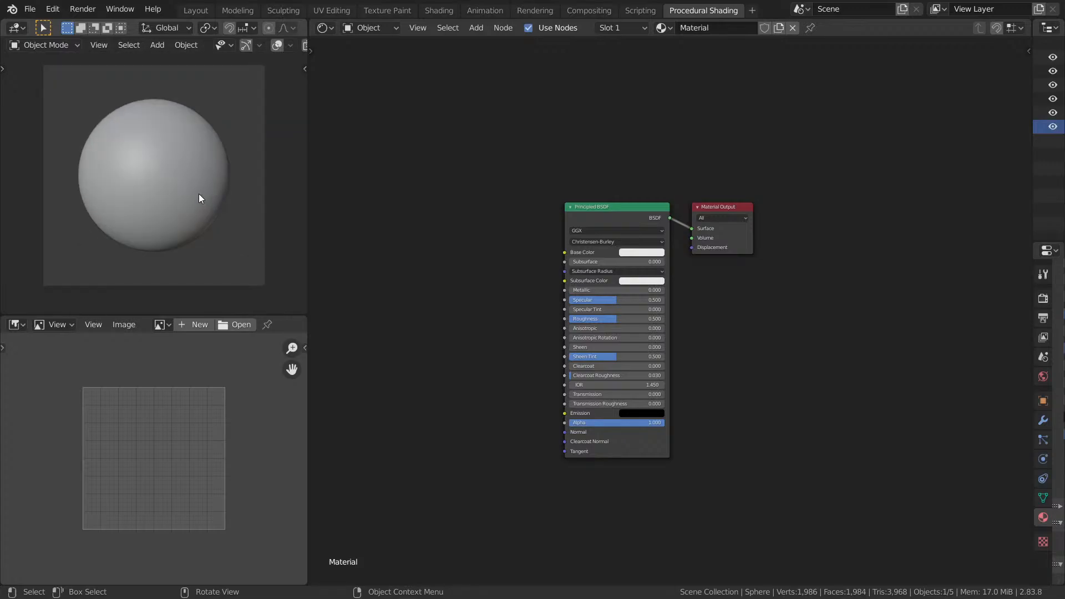
pyautogui.scroll(-3, 221, 193)
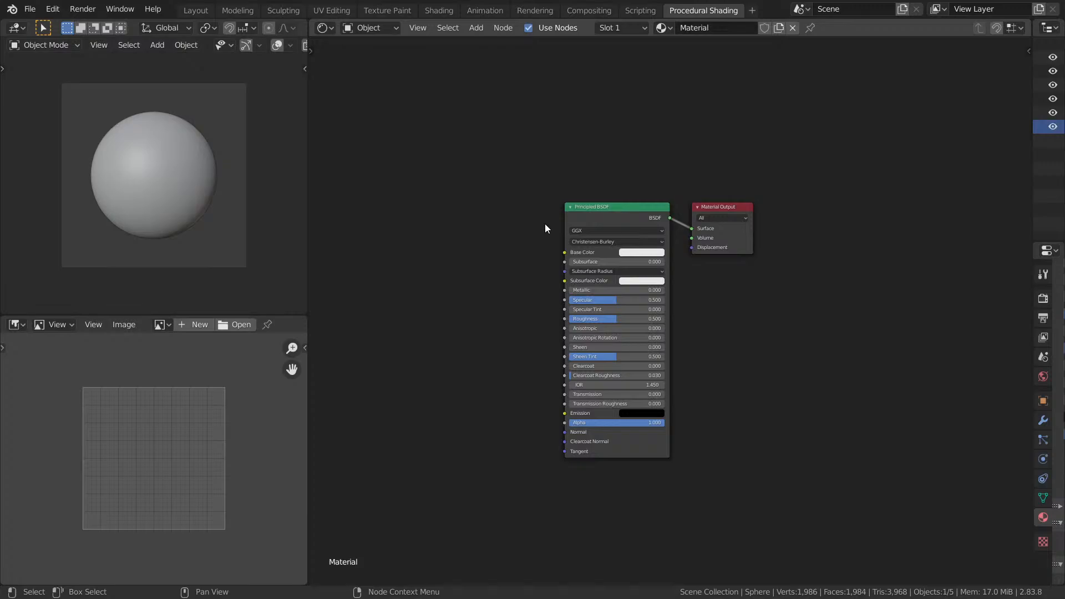
# Add a Texture Coordinate node well before the Principled BSDF and preview its Generated output through a Viewer node.
pyautogui.moveTo(586, 207); pyautogui.dragTo(585, 206)
pyautogui.moveTo(585, 206); pyautogui.dragTo(714, 183, button='middle')
pyautogui.hotkey('shift', 'a')
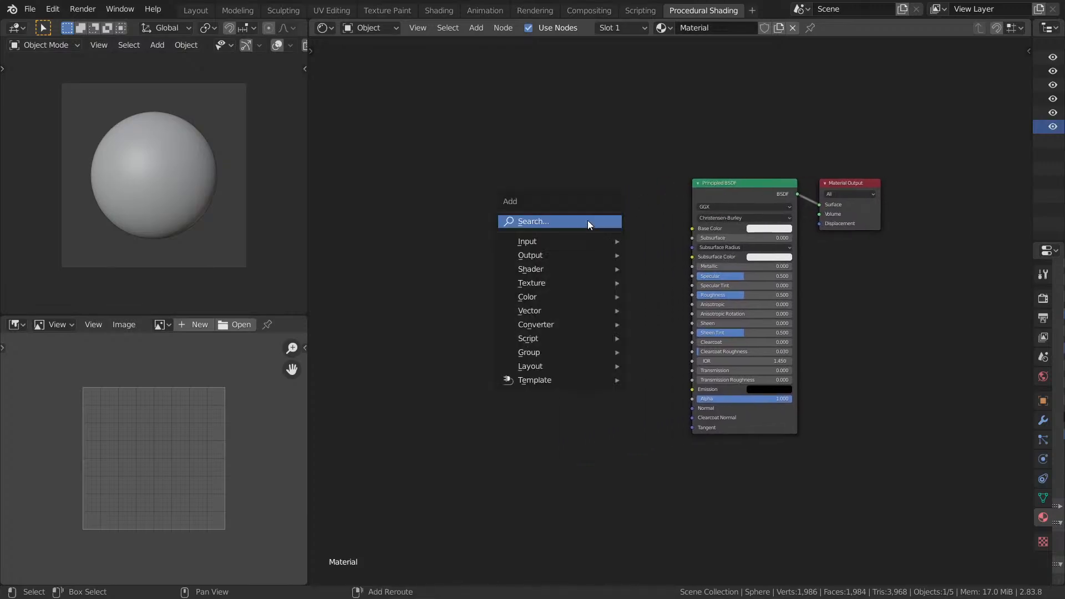
pyautogui.click(587, 221)
pyautogui.write('tex')
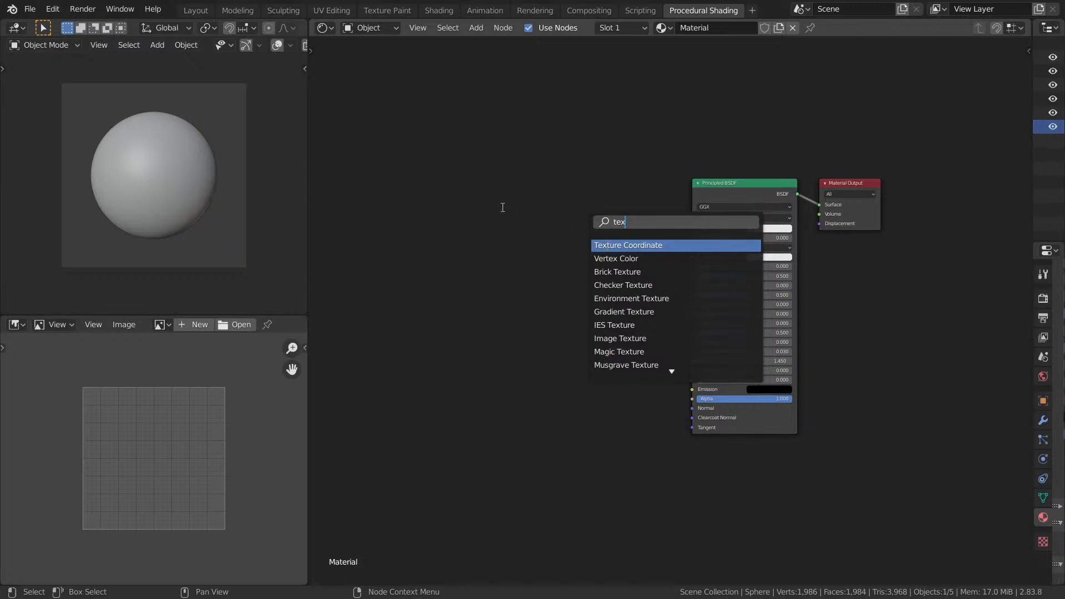
pyautogui.press('Return')
pyautogui.moveTo(530, 224); pyautogui.dragTo(617, 272, button='middle')
pyautogui.keyDown('ctrl'); pyautogui.keyDown('shift'); pyautogui.click(482, 242); pyautogui.keyUp('shift'); pyautogui.keyUp('ctrl')
pyautogui.scroll(-1, 661, 274)
pyautogui.moveTo(531, 290); pyautogui.dragTo(443, 242)
# Insert a Vector Math node into the link between the Texture Coordinate node's Generated output and the Viewer.
pyautogui.hotkey('shift', 'a')
pyautogui.click(594, 245)
pyautogui.write('vect')
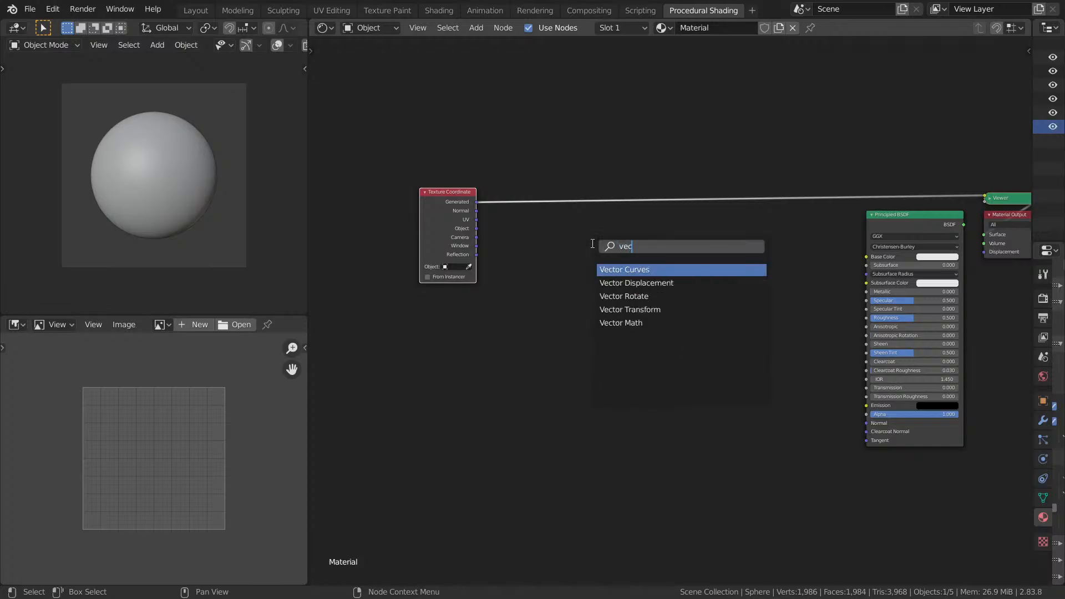
pyautogui.press('Down')
pyautogui.press('Down')
pyautogui.press('Down')
pyautogui.press('Down')
pyautogui.press('Return')
pyautogui.click(564, 245)
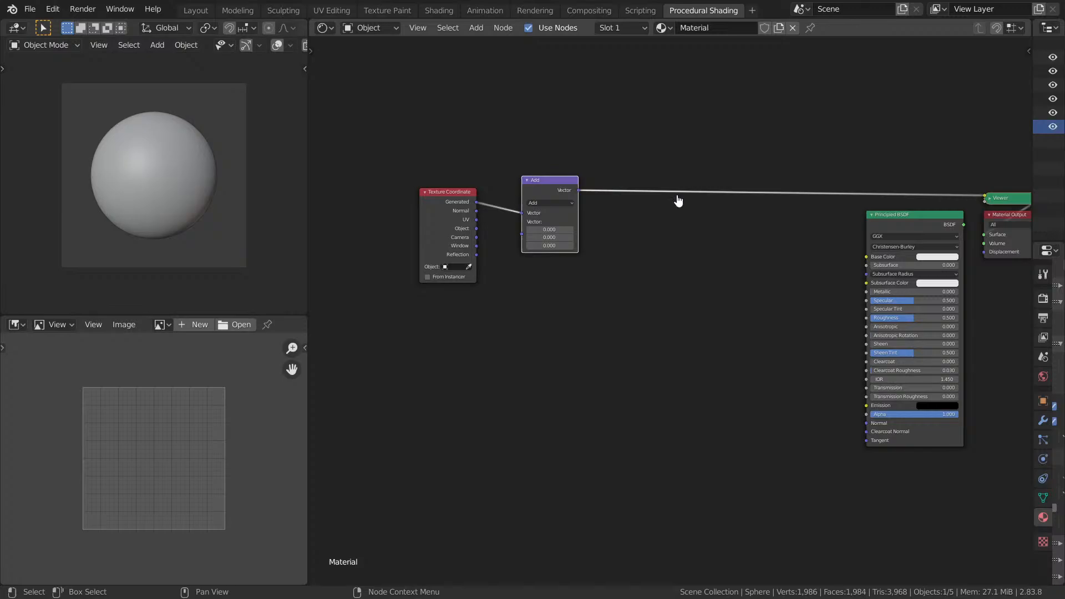
pyautogui.click(683, 252)
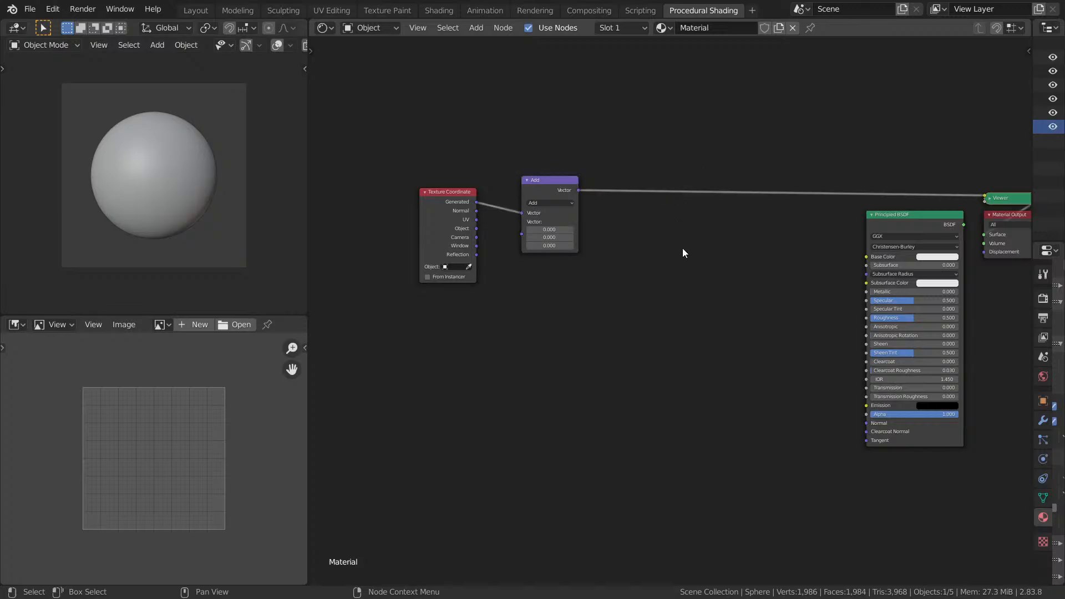
# Move the Vector Math node closer to the Texture Coordinate node.
pyautogui.moveTo(683, 252); pyautogui.dragTo(714, 265, button='middle')
pyautogui.scroll(-1, 648, 257)
pyautogui.scroll(5, 643, 248)
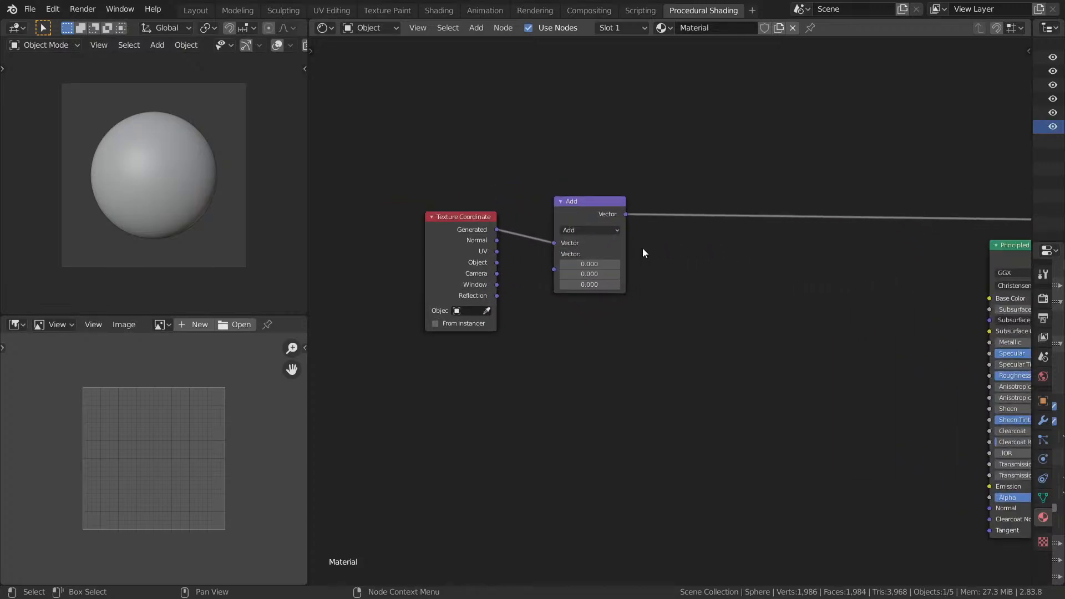
pyautogui.moveTo(570, 202); pyautogui.dragTo(610, 190, button='middle')
pyautogui.moveTo(610, 193); pyautogui.dragTo(586, 201)
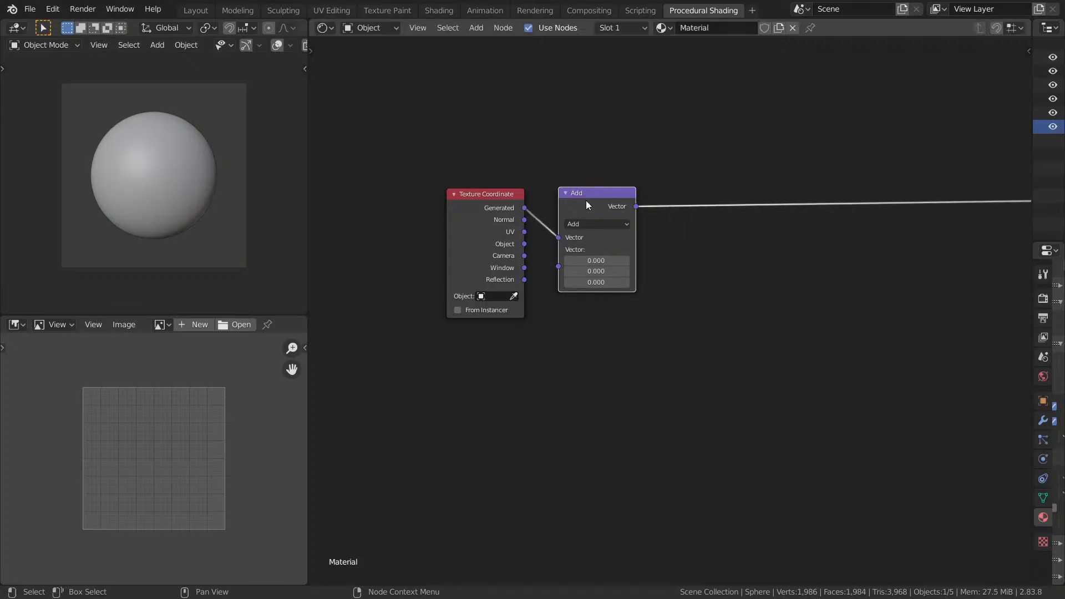
pyautogui.moveTo(710, 186); pyautogui.dragTo(616, 190, button='middle')
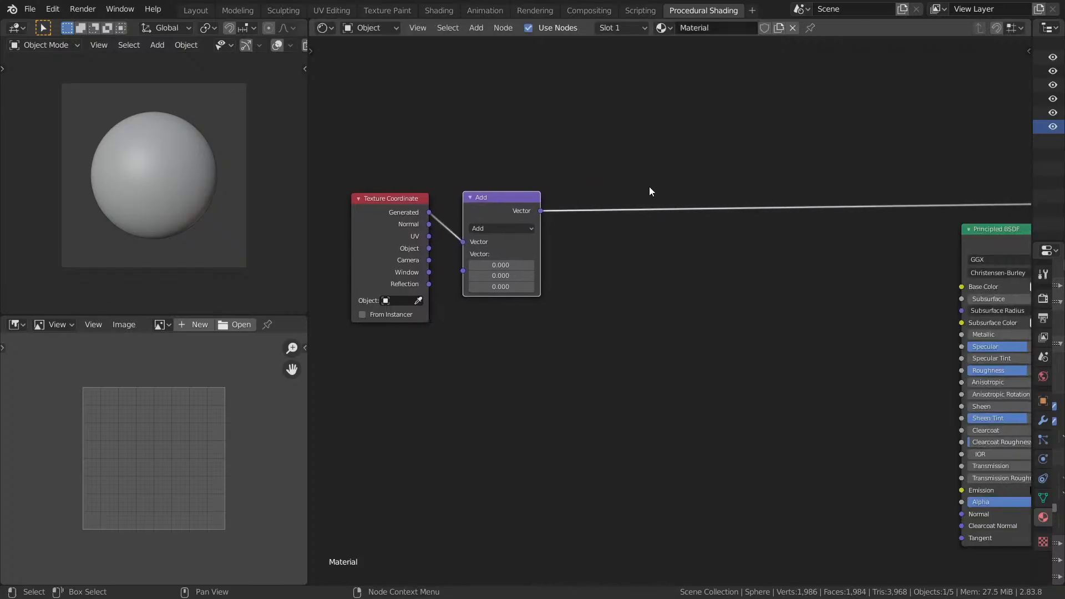
# Set the Vector Math node to Subtract with 0.5 in all three vector components.
pyautogui.scroll(3, 651, 196)
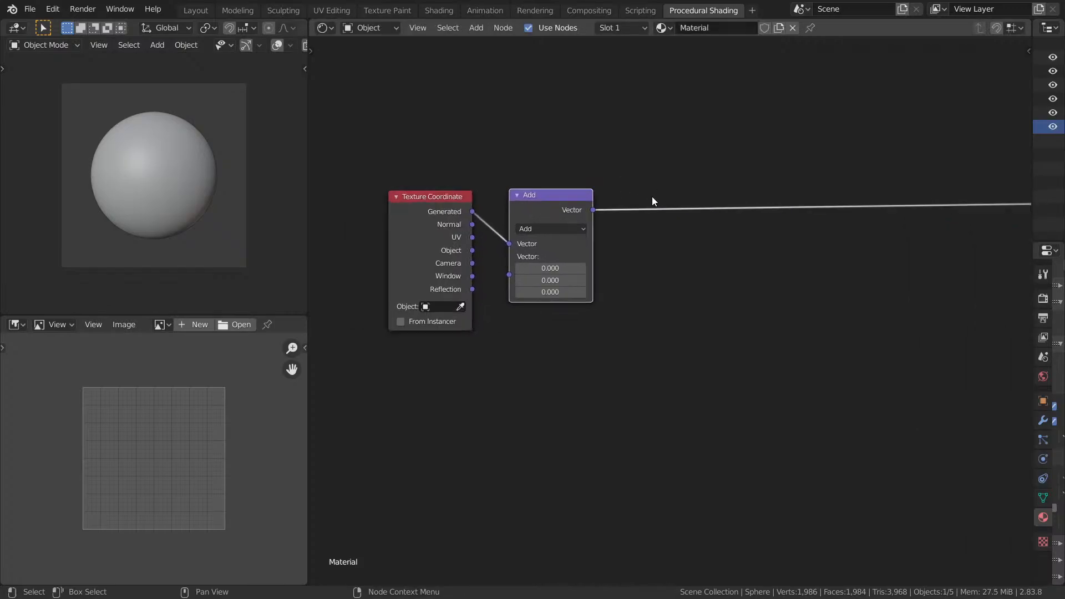
pyautogui.click(609, 191)
pyautogui.click(571, 230)
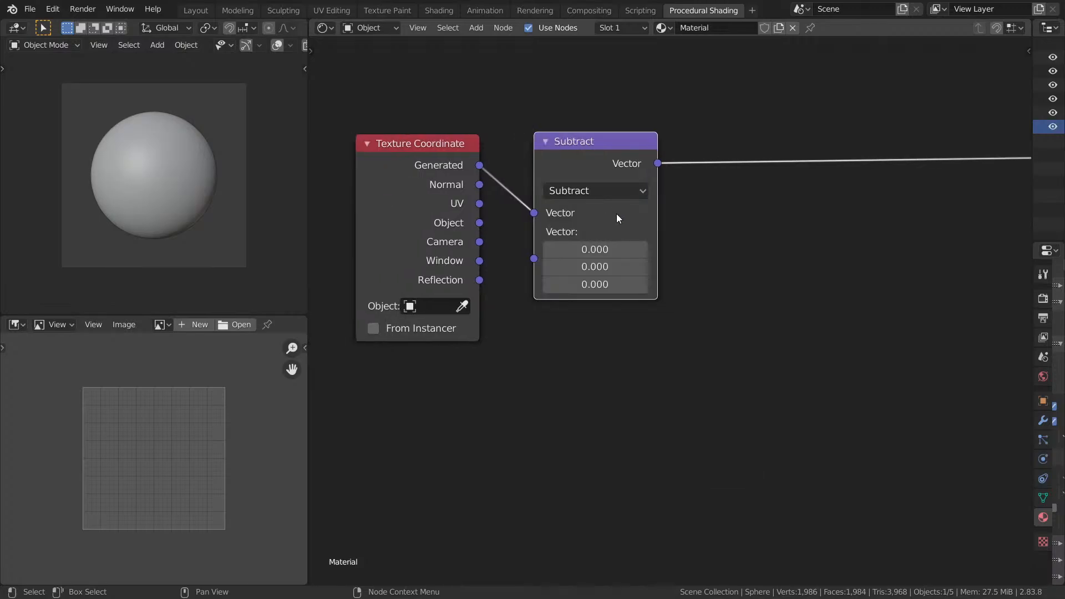
pyautogui.click(616, 251)
pyautogui.write('.')
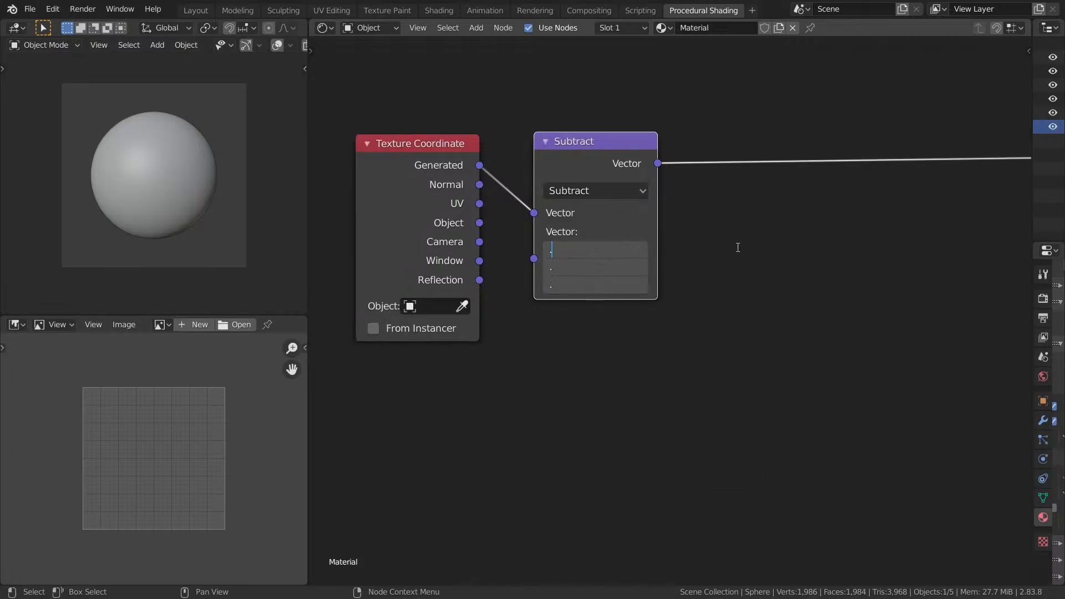
pyautogui.write('5')
pyautogui.press('Return')
# Duplicate the Subtract node into the link after it, set the copy to Scale with a value of 2, and place it beside the original.
pyautogui.moveTo(737, 222); pyautogui.dragTo(707, 256, button='middle')
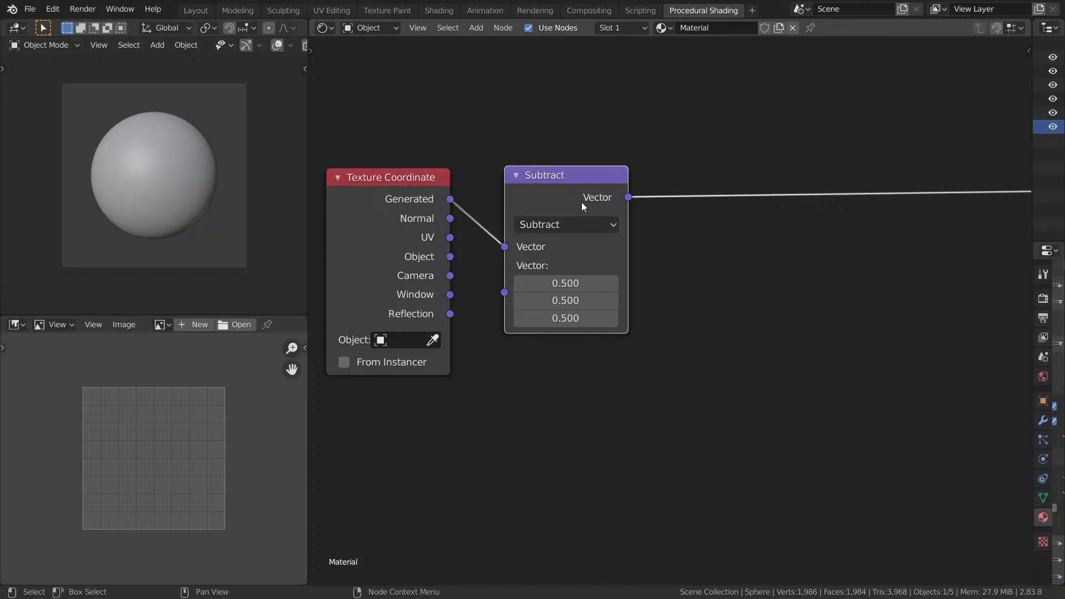
pyautogui.hotkey('shift', 'd')
pyautogui.click(728, 201)
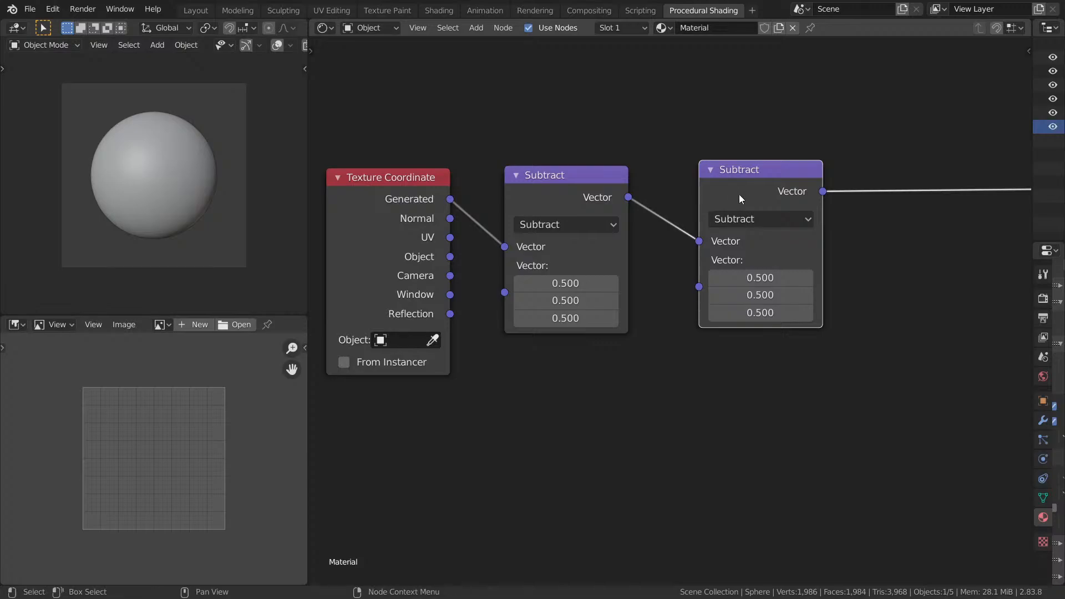
pyautogui.click(745, 221)
pyautogui.click(733, 447)
pyautogui.click(751, 257)
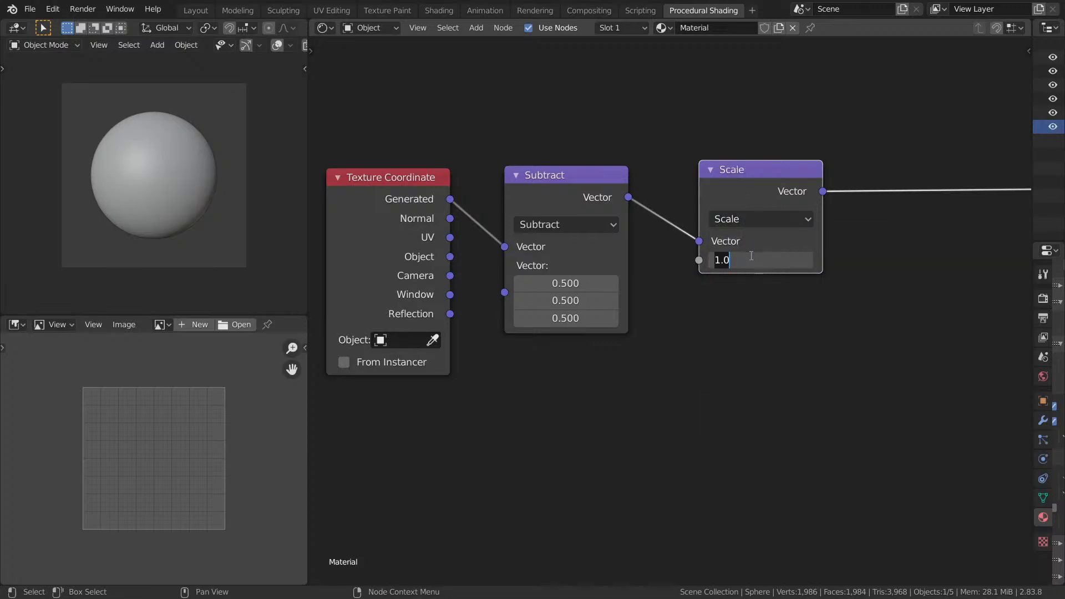
pyautogui.write('2')
pyautogui.press('Return')
pyautogui.moveTo(774, 278); pyautogui.dragTo(728, 285)
# Group the Texture Coordinate, Subtract and Scale nodes in a frame labelled "Generated to object".
pyautogui.moveTo(386, 133); pyautogui.dragTo(819, 318)
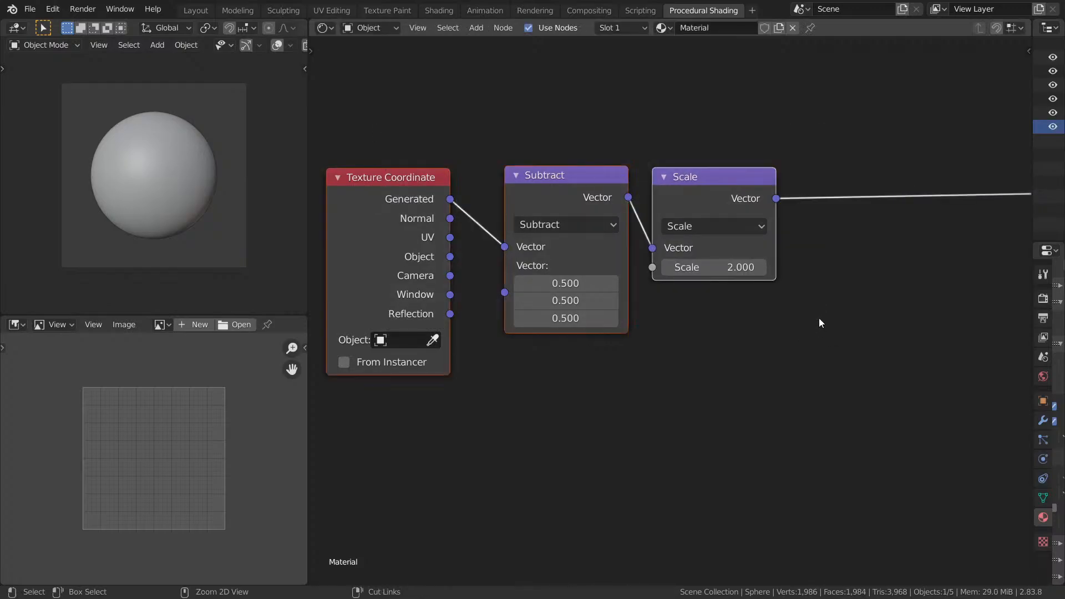
pyautogui.hotkey('ctrl', 'j')
pyautogui.press('F2')
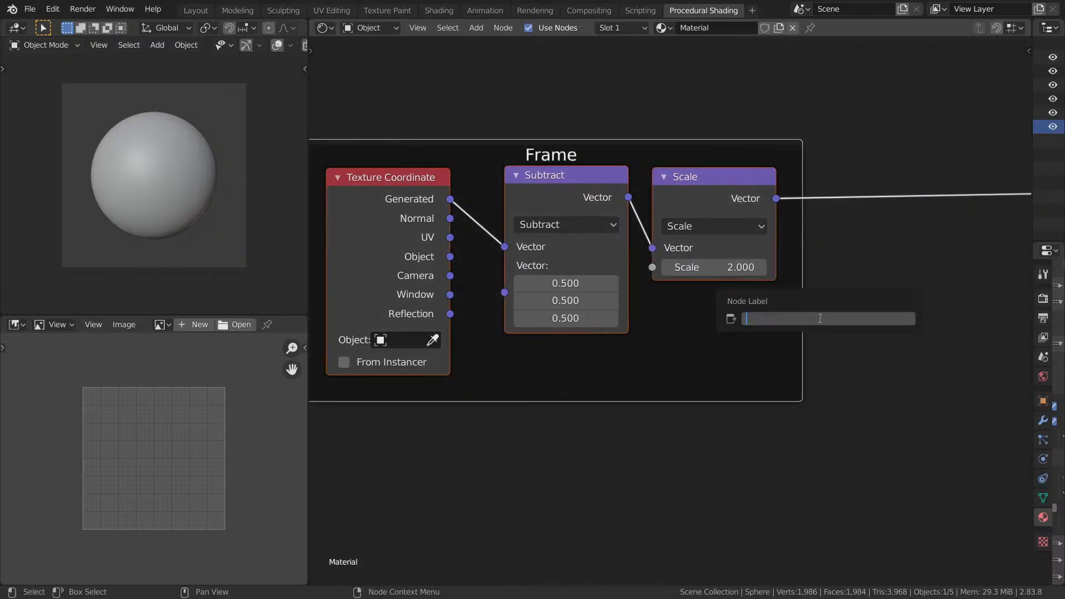
pyautogui.write('Generated to object')
pyautogui.press('Return')
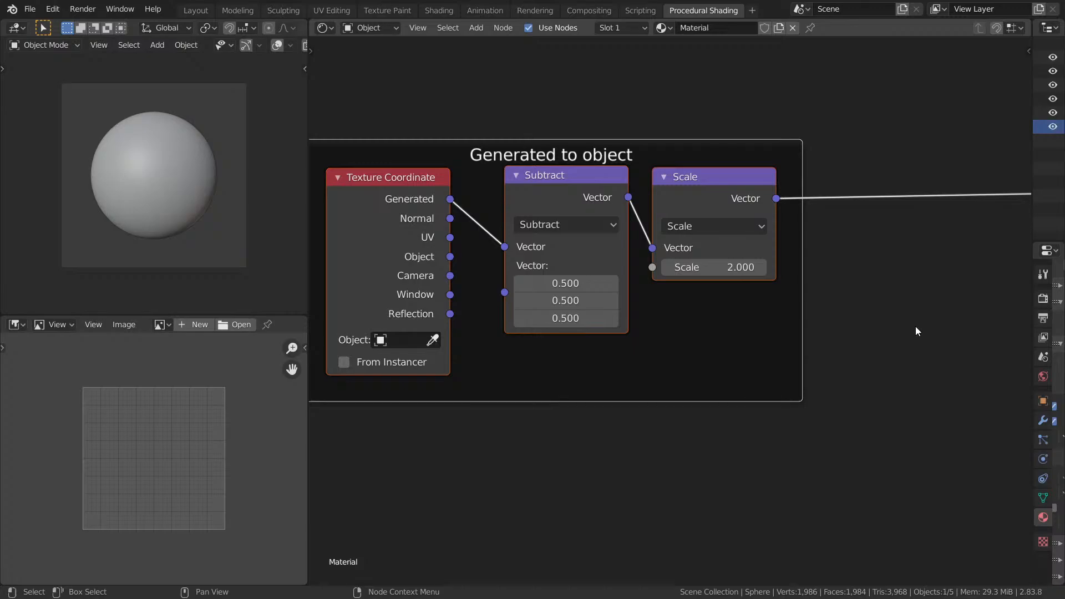
# Switch the 3D viewport to Rendered shading to preview the scaled coordinates on the sphere.
pyautogui.moveTo(920, 321); pyautogui.dragTo(771, 296, button='middle')
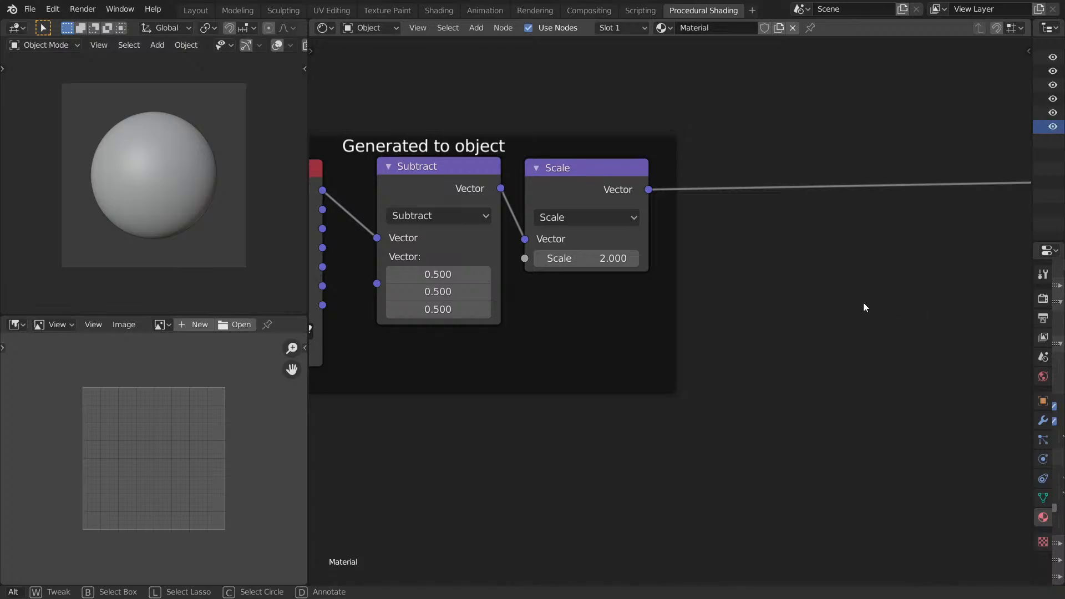
pyautogui.moveTo(863, 302); pyautogui.dragTo(701, 285, button='middle')
pyautogui.scroll(1, 701, 285)
pyautogui.press('z')
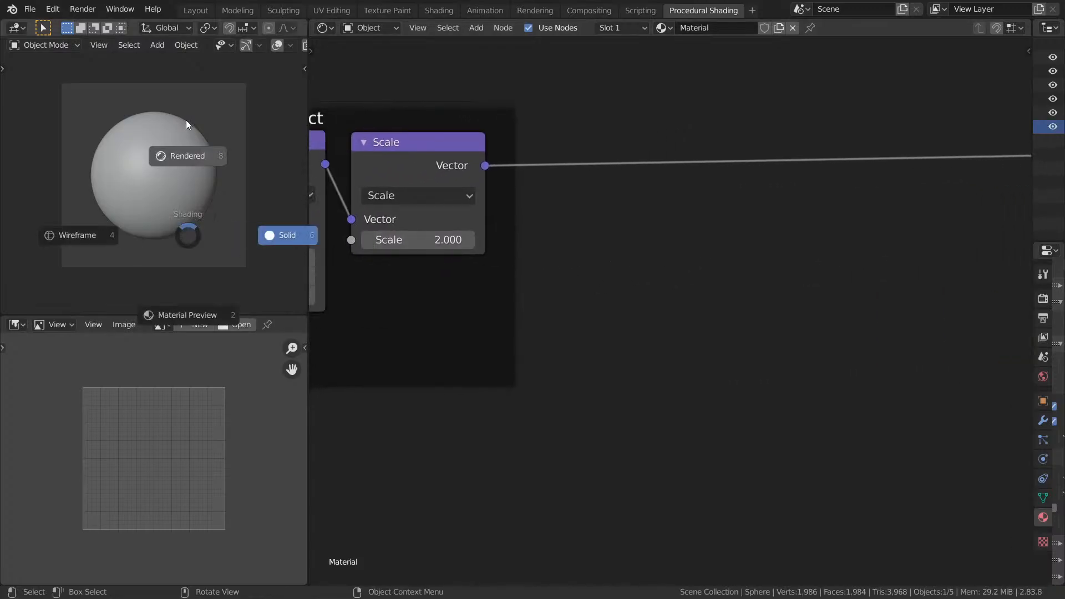
pyautogui.click(186, 120)
# Enlarge the 3D viewport with overlays shown and examine the coordinate colours on the sphere from several sides.
pyautogui.hotkey('ctrl', 'space')
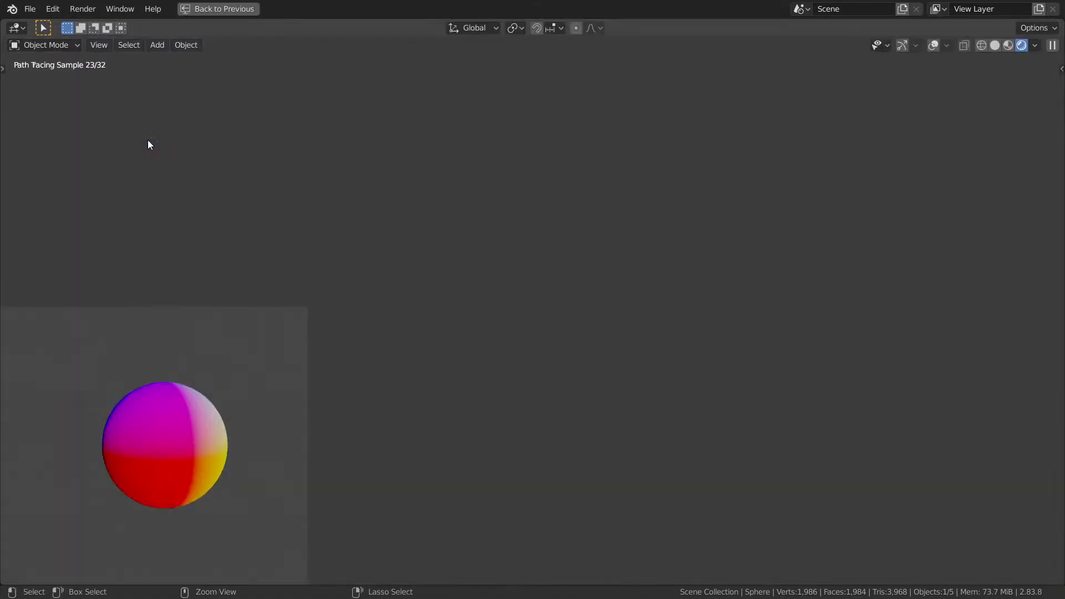
pyautogui.scroll(-8, 856, 123)
pyautogui.click(934, 46)
pyautogui.moveTo(699, 219); pyautogui.dragTo(701, 242, button='middle')
pyautogui.moveTo(492, 297); pyautogui.dragTo(622, 326, button='middle')
pyautogui.moveTo(550, 291)
pyautogui.mouseDown(button='middle')
pyautogui.moveTo(636, 237)
pyautogui.moveTo(582, 252)
pyautogui.moveTo(523, 225)
pyautogui.mouseUp(button='middle')
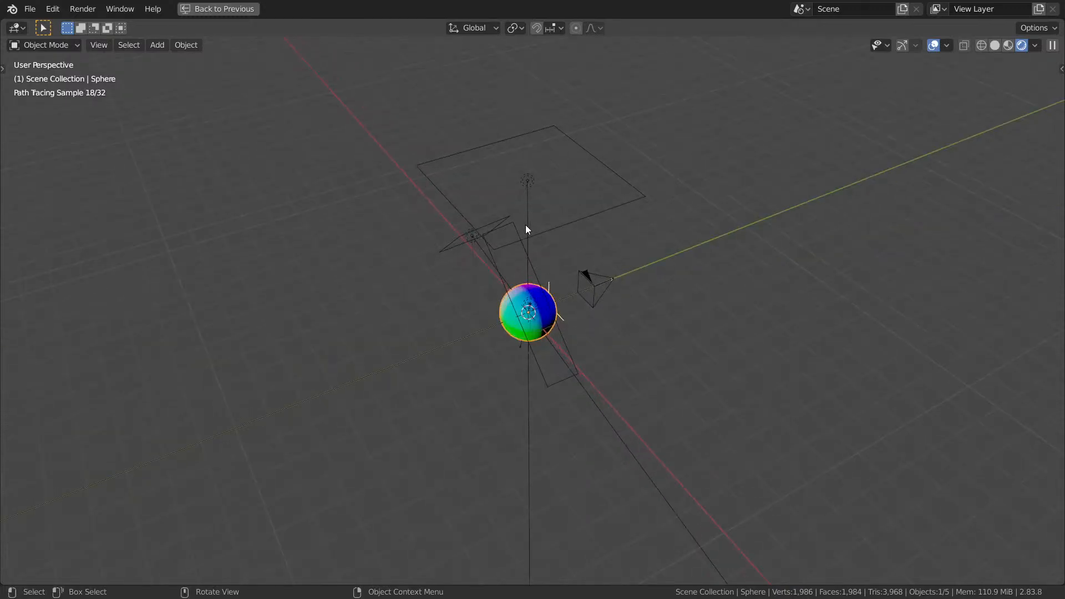
pyautogui.moveTo(525, 234)
pyautogui.mouseDown(button='middle')
pyautogui.moveTo(594, 226)
pyautogui.moveTo(554, 248)
pyautogui.mouseUp(button='middle')
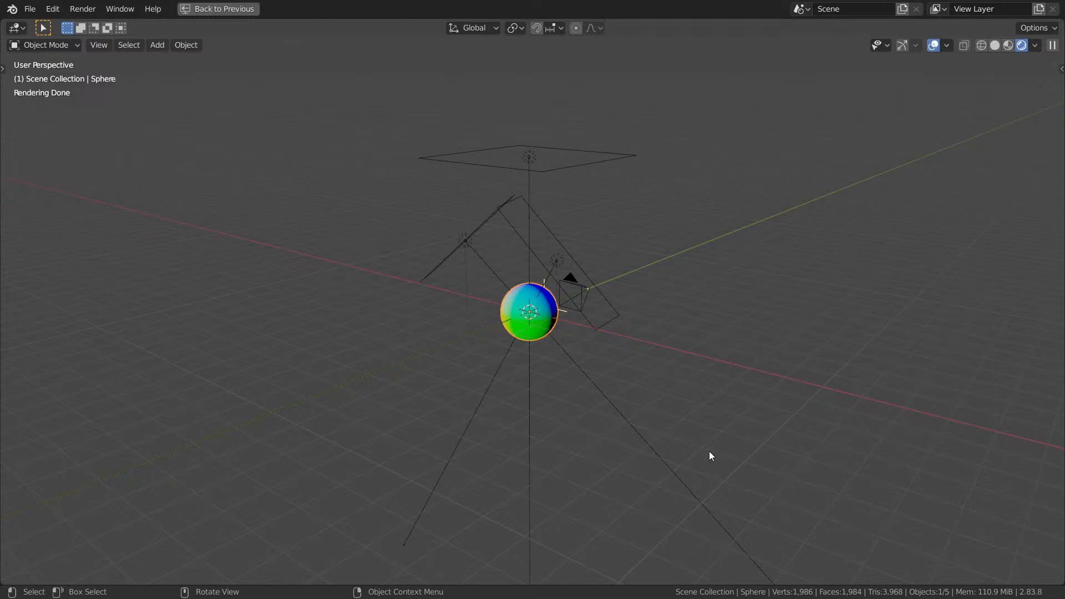
pyautogui.moveTo(705, 408)
pyautogui.mouseDown(button='middle')
pyautogui.moveTo(684, 228)
pyautogui.moveTo(480, 221)
pyautogui.moveTo(508, 364)
pyautogui.moveTo(512, 351)
pyautogui.moveTo(414, 304)
pyautogui.moveTo(587, 300)
pyautogui.moveTo(645, 349)
pyautogui.moveTo(962, 376)
pyautogui.moveTo(11, 364)
pyautogui.mouseUp(button='middle')
pyautogui.scroll(8, 481, 223)
pyautogui.scroll(-6, 508, 364)
pyautogui.moveTo(271, 376); pyautogui.dragTo(514, 328, button='middle')
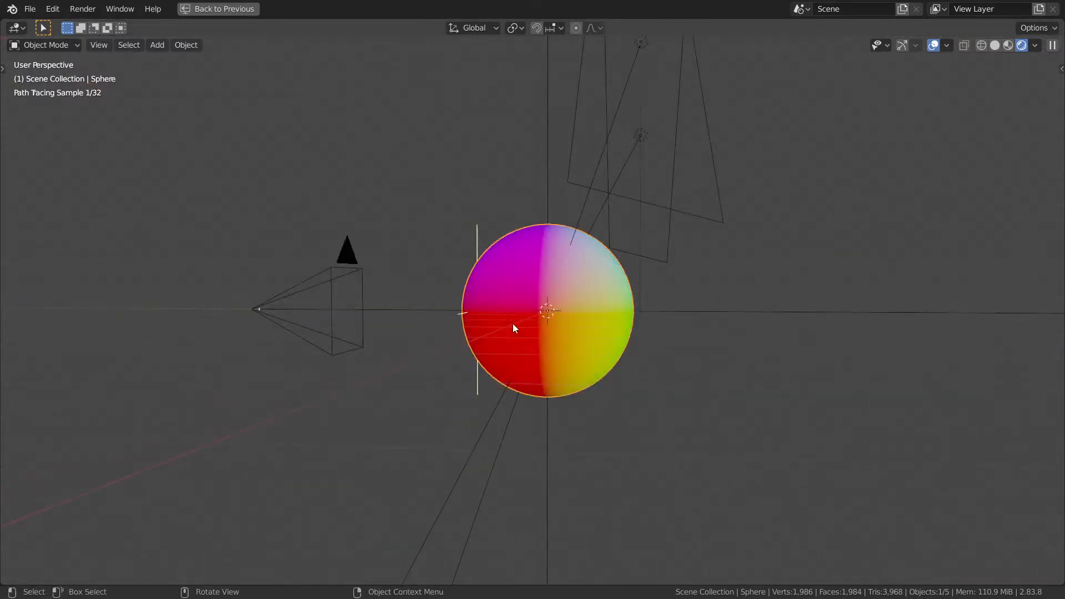
pyautogui.hotkey('ctrl', 'space')
# Review the sphere's adaptive Subdivision modifier and the Cycles render settings in the enlarged Properties editor.
pyautogui.hotkey('ctrl', 'space')
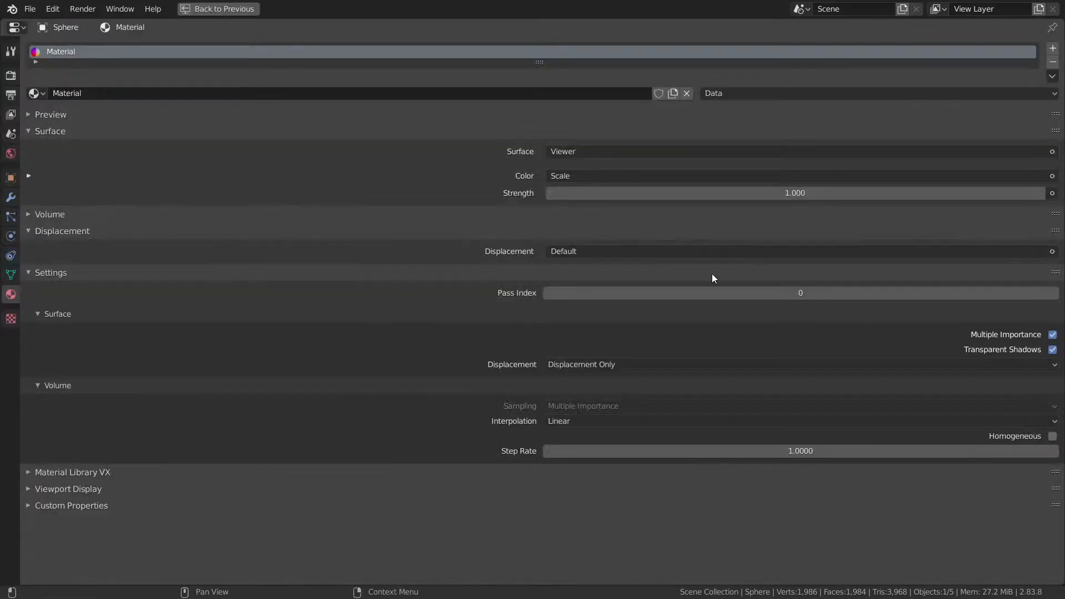
pyautogui.click(11, 197)
pyautogui.click(40, 71)
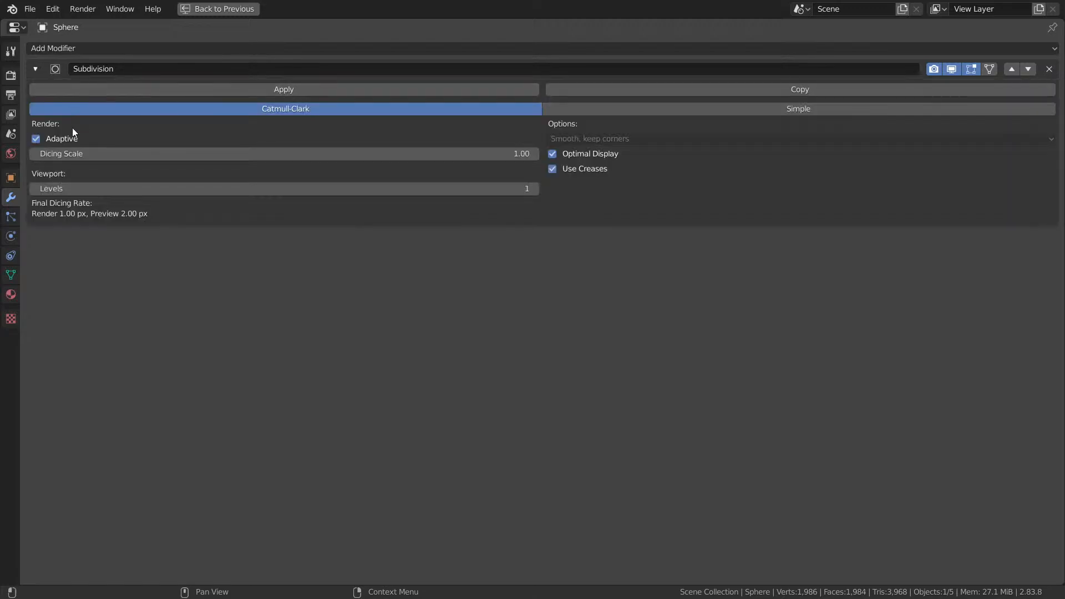
pyautogui.click(12, 78)
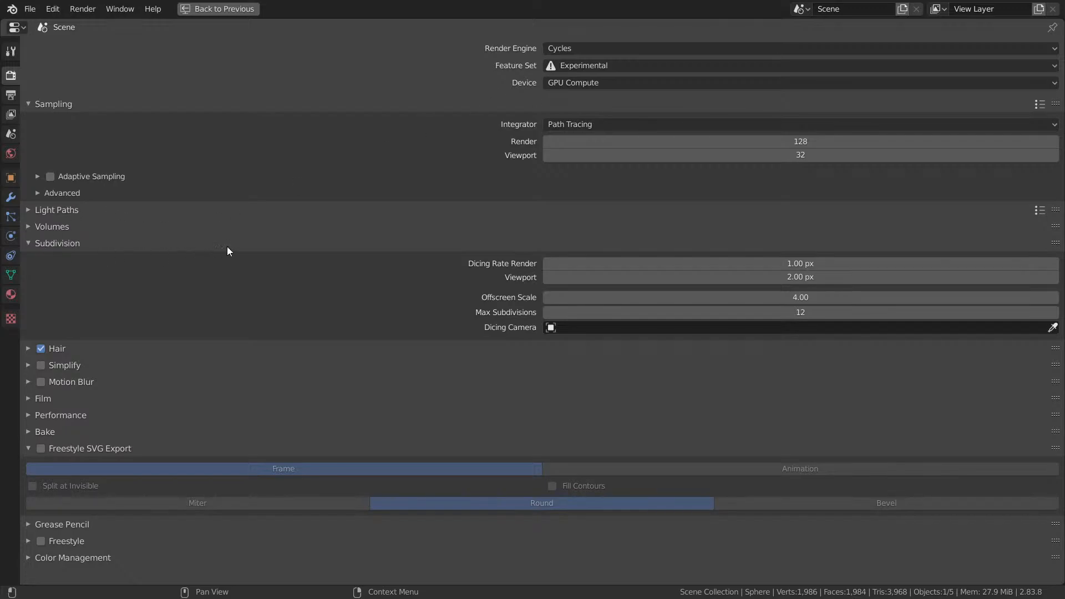
pyautogui.hotkey('ctrl', 'space')
pyautogui.moveTo(544, 254)
pyautogui.mouseDown(button='middle')
pyautogui.moveTo(701, 244)
pyautogui.moveTo(972, 279)
pyautogui.mouseUp(button='middle')
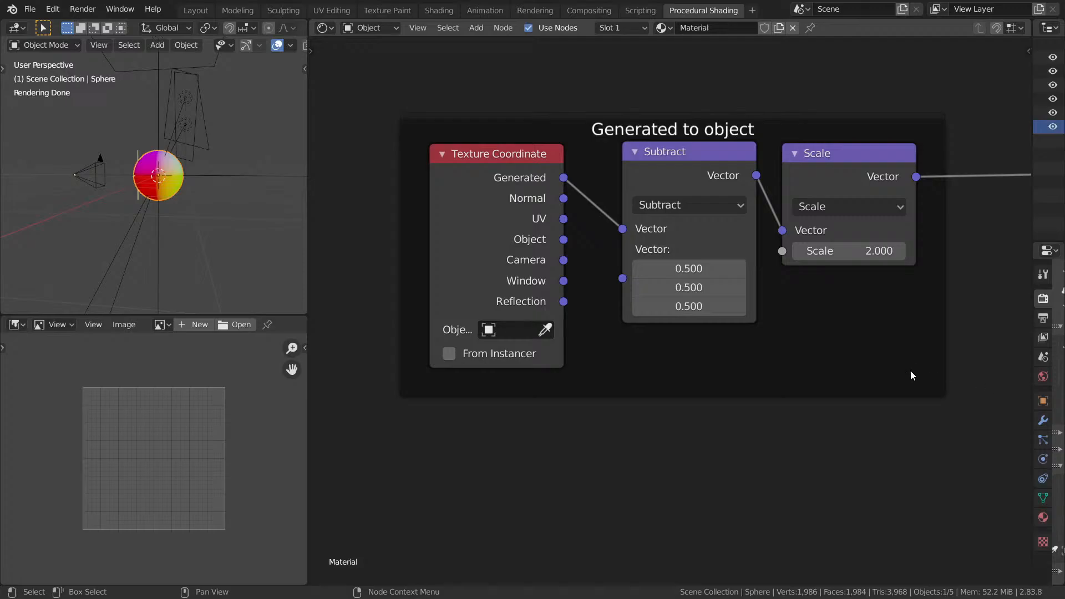
pyautogui.moveTo(842, 315); pyautogui.dragTo(586, 282, button='middle')
pyautogui.hotkey('shift', 'a')
pyautogui.write('s')
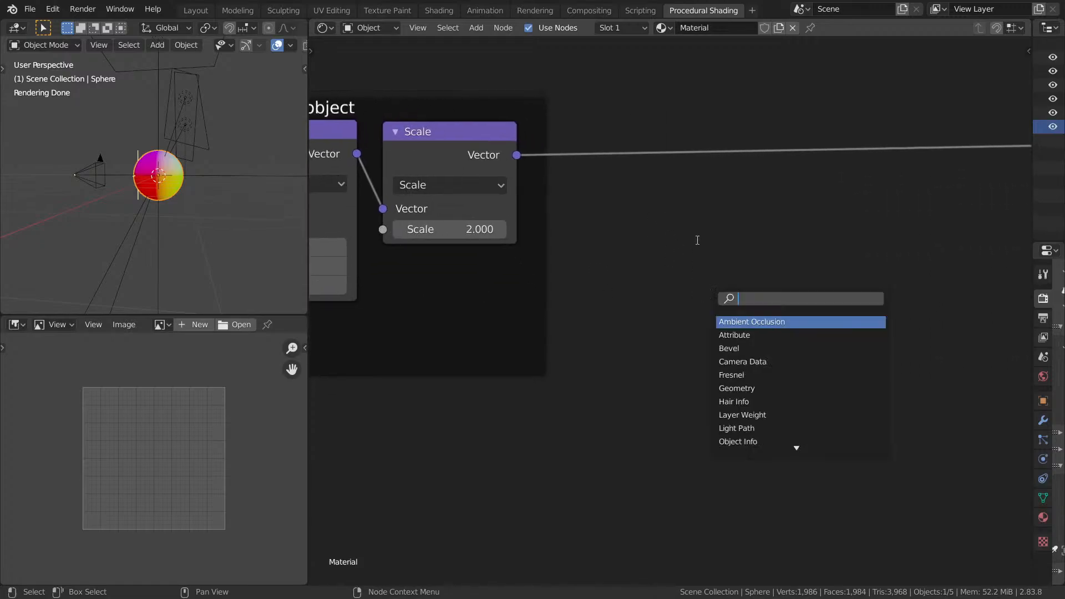
pyautogui.write('ve')
pyautogui.press('Escape')
# Return the 3D viewport to the camera view and hide the overlays.
pyautogui.moveTo(98, 203); pyautogui.dragTo(222, 205, button='middle')
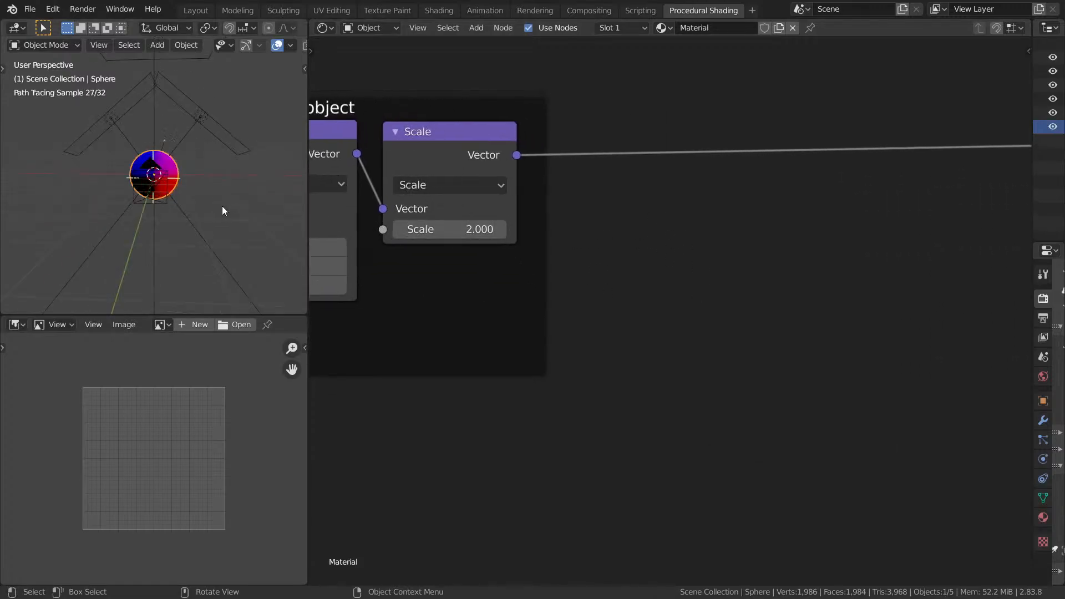
pyautogui.press('KP_0')
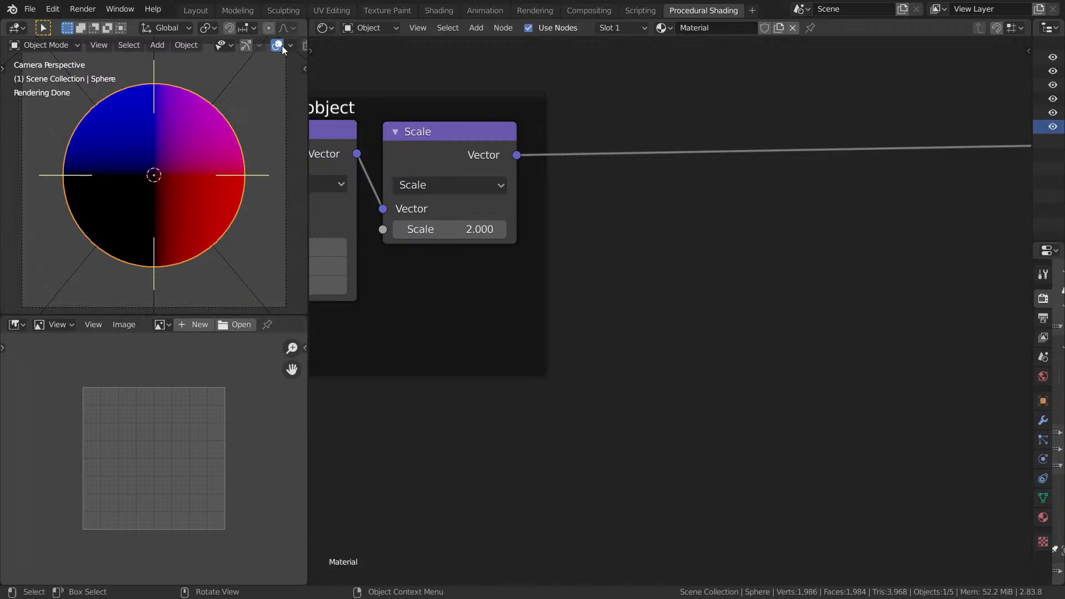
pyautogui.hotkey('shift', 'alt', 'z')
# Move the Principled BSDF, Viewer and Material Output nodes farther from the Generated to object frame to make room for new nodes.
pyautogui.moveTo(825, 268); pyautogui.dragTo(684, 281, button='middle')
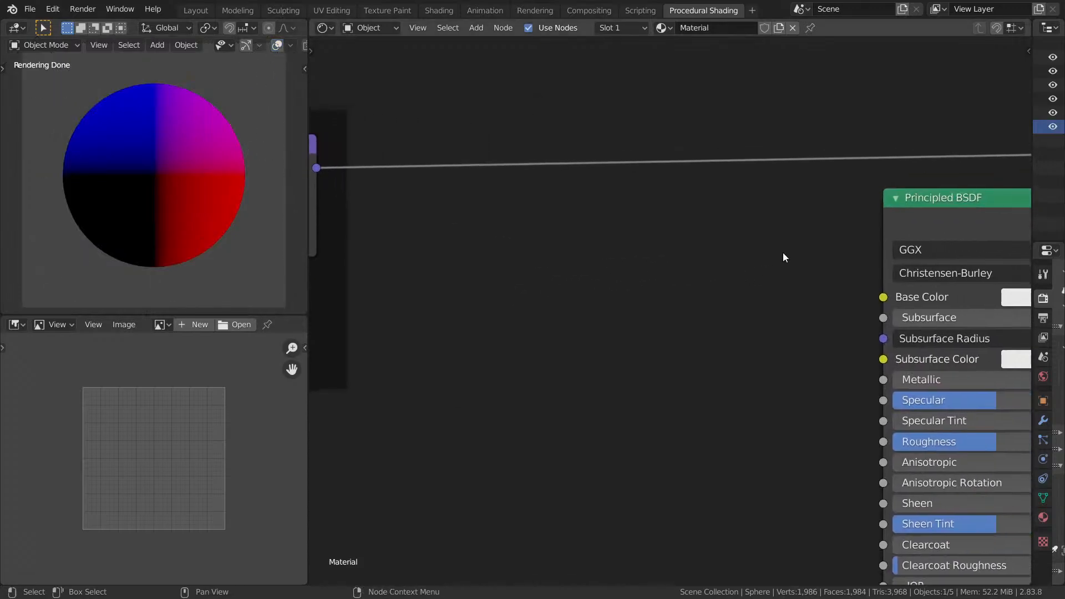
pyautogui.moveTo(904, 228); pyautogui.dragTo(902, 265)
pyautogui.scroll(-3, 901, 261)
pyautogui.moveTo(901, 261); pyautogui.dragTo(657, 270, button='middle')
pyautogui.moveTo(616, 195); pyautogui.dragTo(753, 363)
pyautogui.press('g')
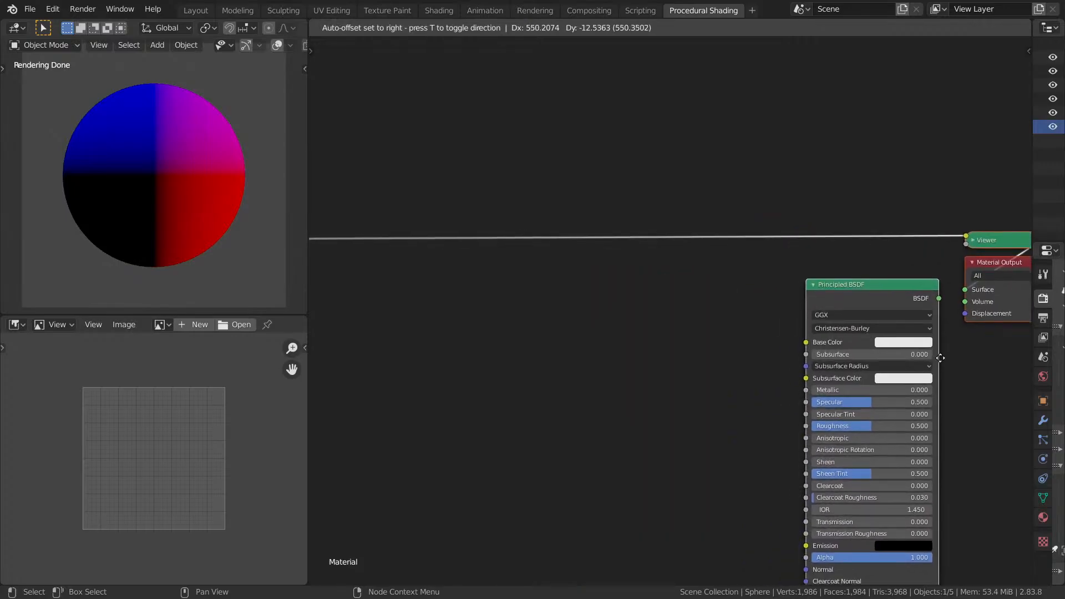
pyautogui.click(938, 353)
pyautogui.moveTo(780, 299); pyautogui.dragTo(946, 275, button='middle')
pyautogui.scroll(3, 814, 295)
pyautogui.scroll(-5, 585, 340)
pyautogui.moveTo(542, 349); pyautogui.dragTo(506, 327)
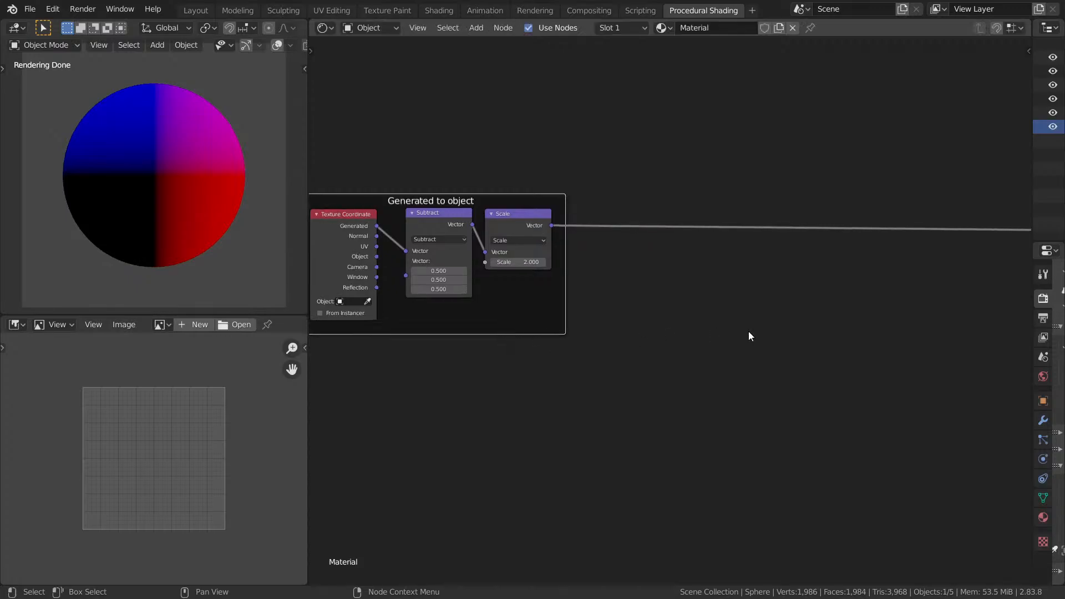
# Add a Separate XYZ node on the link coming out of the Scale node.
pyautogui.moveTo(748, 332); pyautogui.dragTo(710, 330, button='middle')
pyautogui.hotkey('shift', 'a')
pyautogui.click(705, 328)
pyautogui.write('sep')
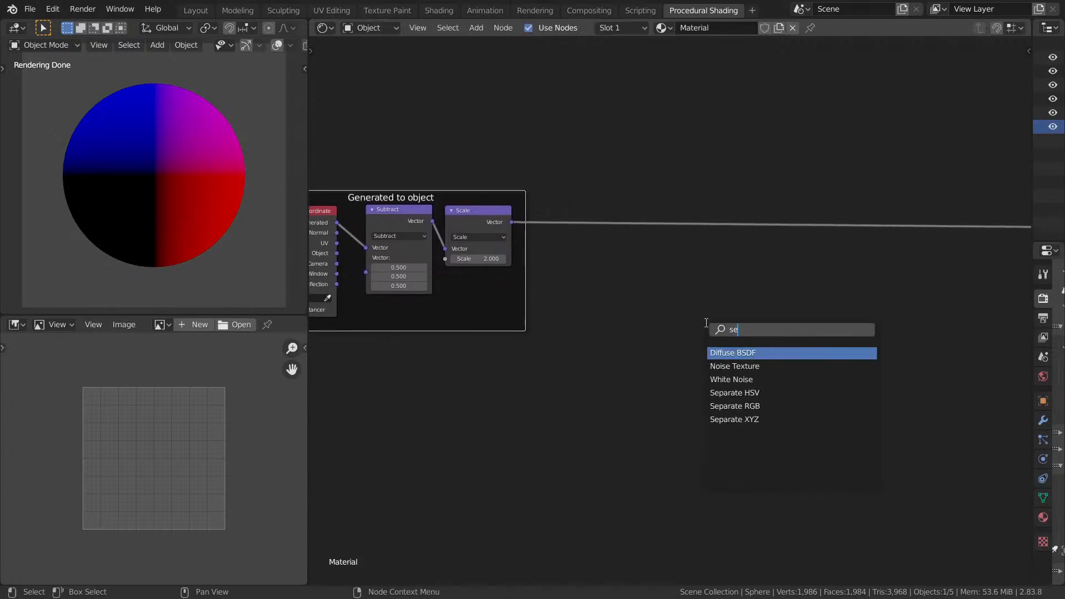
pyautogui.press('Down')
pyautogui.press('Down')
pyautogui.press('Return')
pyautogui.click(645, 225)
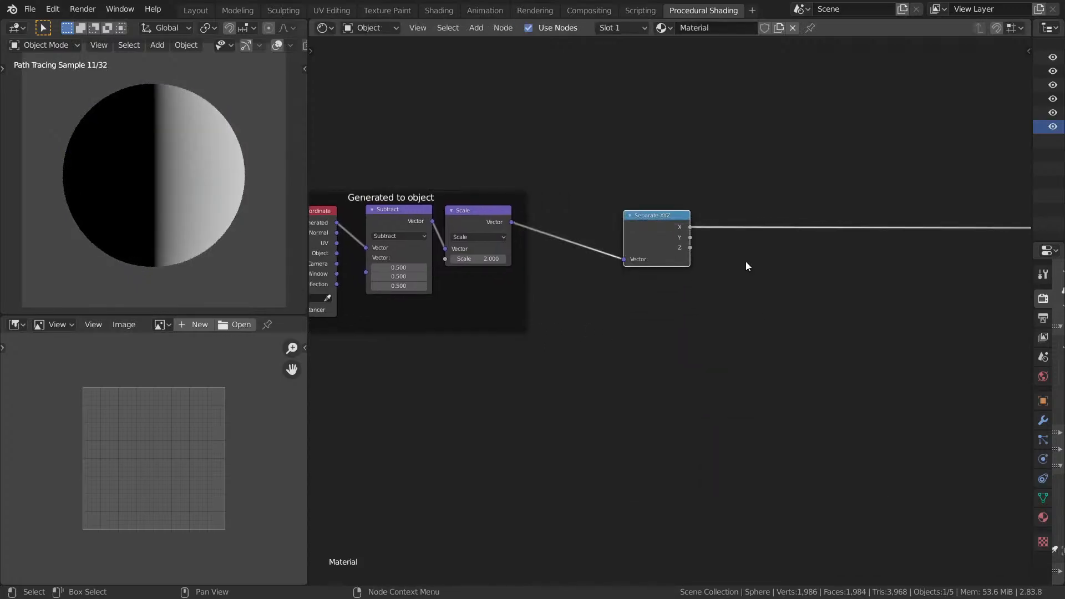
# Add a Combine XYZ node on the link from Separate XYZ's X output.
pyautogui.moveTo(747, 264); pyautogui.dragTo(621, 291, button='middle')
pyautogui.scroll(1, 621, 290)
pyautogui.hotkey('shift', 'a')
pyautogui.click(720, 276)
pyautogui.write('comb')
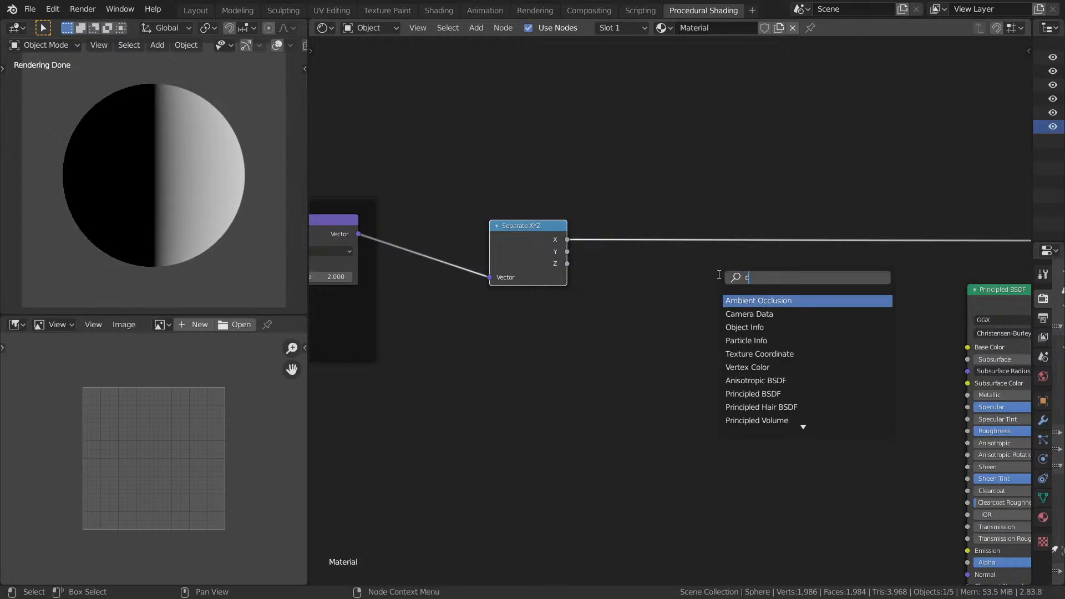
pyautogui.press('Down')
pyautogui.press('Down')
pyautogui.press('Return')
pyautogui.click(761, 262)
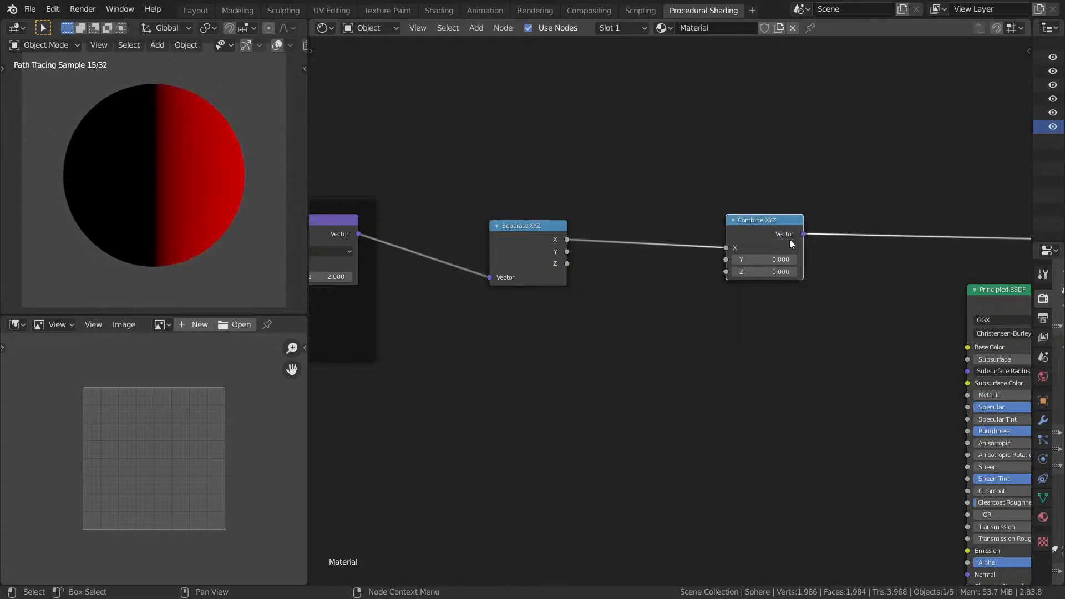
# Move the Principled BSDF lower and reroute Combine XYZ's Vector output from the Viewer to the Material Output's Displacement input.
pyautogui.moveTo(865, 218); pyautogui.dragTo(684, 237, button='middle')
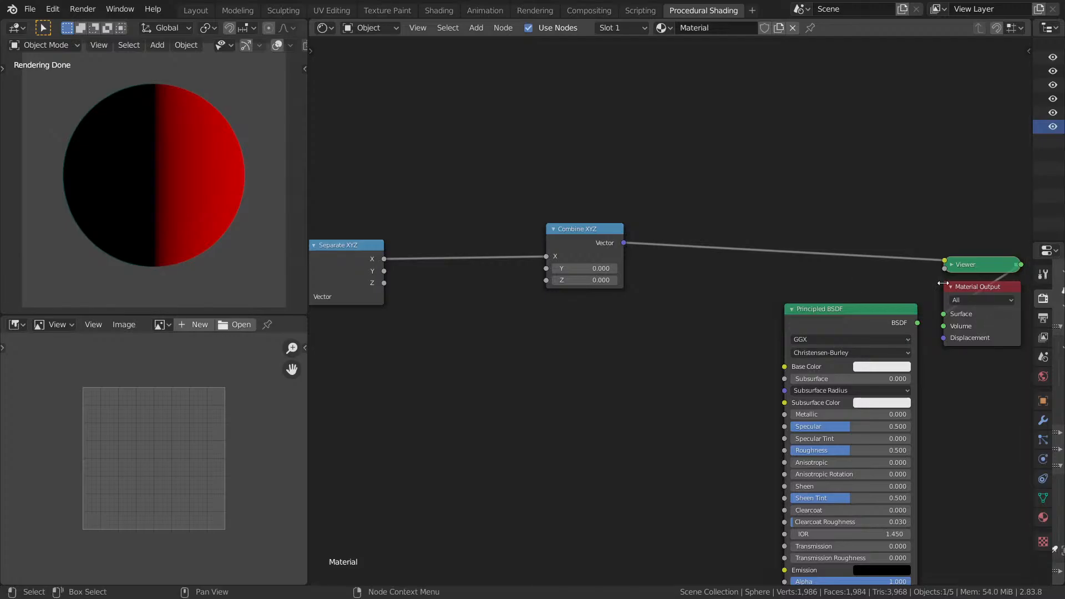
pyautogui.moveTo(858, 309); pyautogui.dragTo(860, 392)
pyautogui.moveTo(945, 263); pyautogui.dragTo(944, 338)
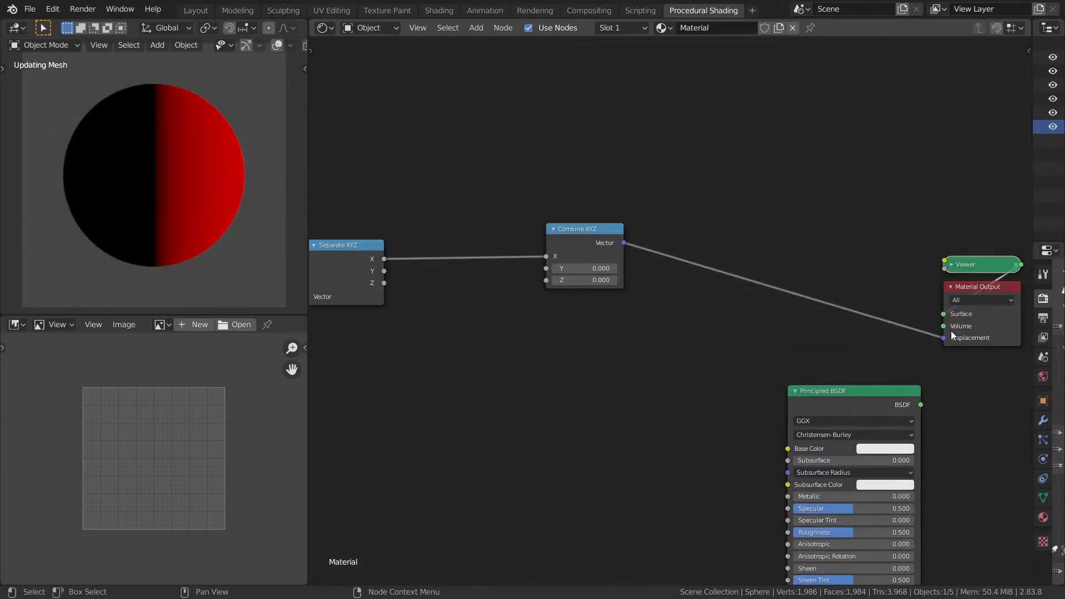
pyautogui.scroll(2, 947, 287)
pyautogui.scroll(-2, 948, 288)
pyautogui.hotkey('shift', 'a')
pyautogui.click(753, 283)
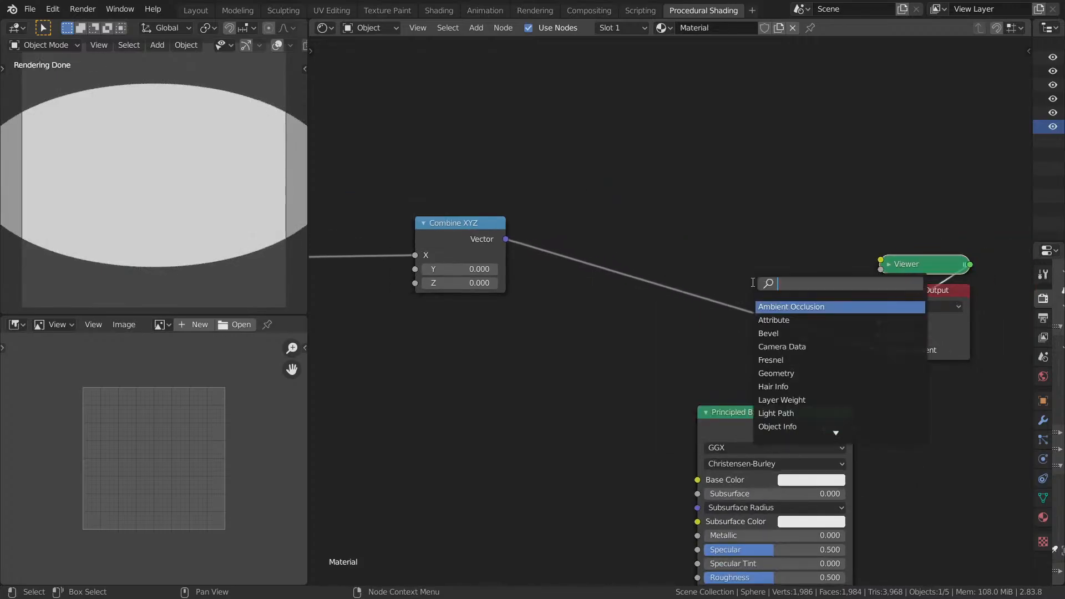
pyautogui.press('Escape')
# Insert a Vector Displacement node between Combine XYZ and the Material Output's Displacement input.
pyautogui.moveTo(623, 255); pyautogui.dragTo(727, 265, button='middle')
pyautogui.scroll(-1, 727, 265)
pyautogui.hotkey('shift', 'a')
pyautogui.click(733, 263)
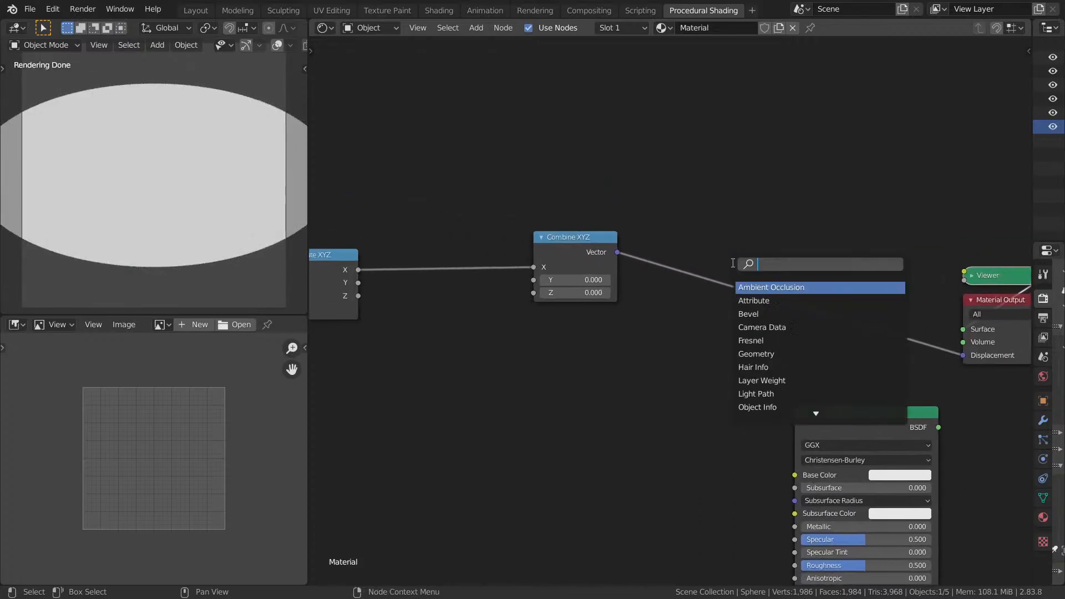
pyautogui.write('vector')
pyautogui.click(778, 302)
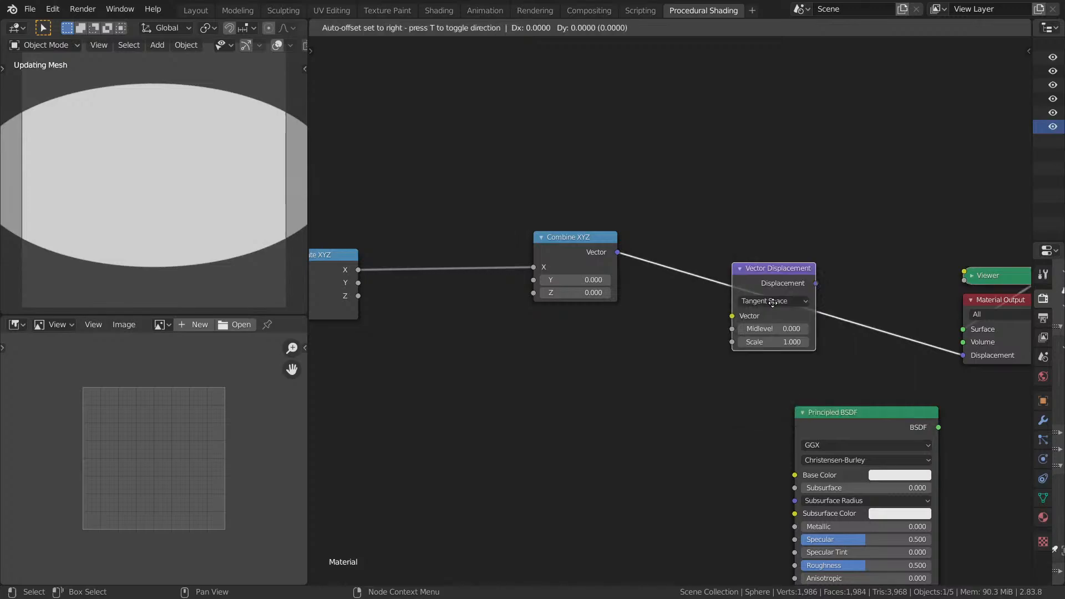
pyautogui.click(778, 302)
# Set the Vector Displacement node's space to Object Space.
pyautogui.click(764, 300)
pyautogui.click(762, 316)
pyautogui.click(765, 300)
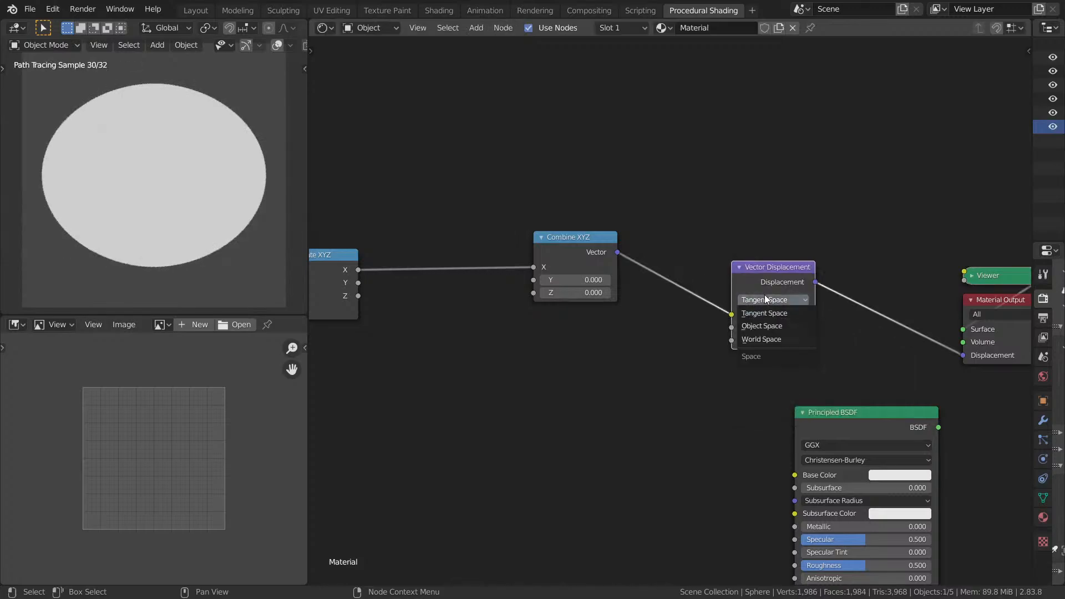
pyautogui.click(762, 326)
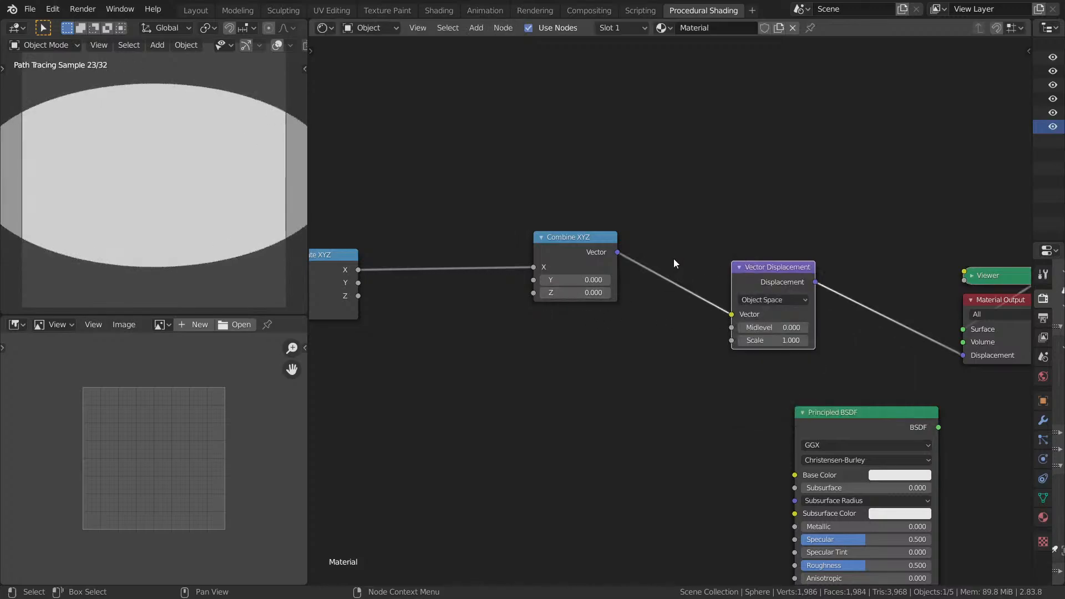
# Link Combine XYZ directly to Displacement, inspect the sphere from another angle, and restore the link through Vector Displacement.
pyautogui.moveTo(615, 254); pyautogui.dragTo(943, 353)
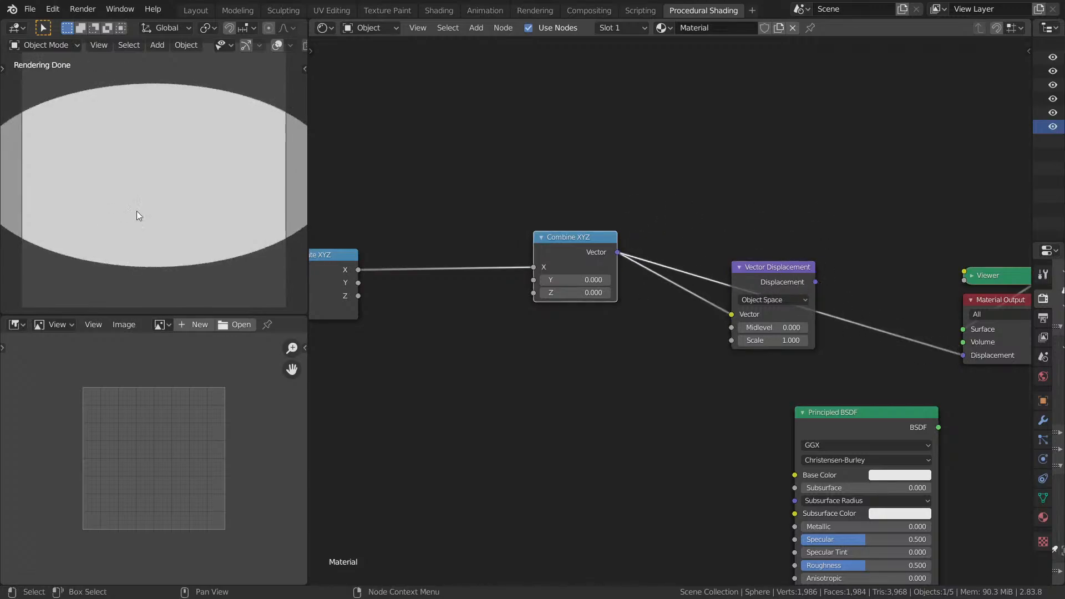
pyautogui.moveTo(136, 211); pyautogui.dragTo(82, 208, button='middle')
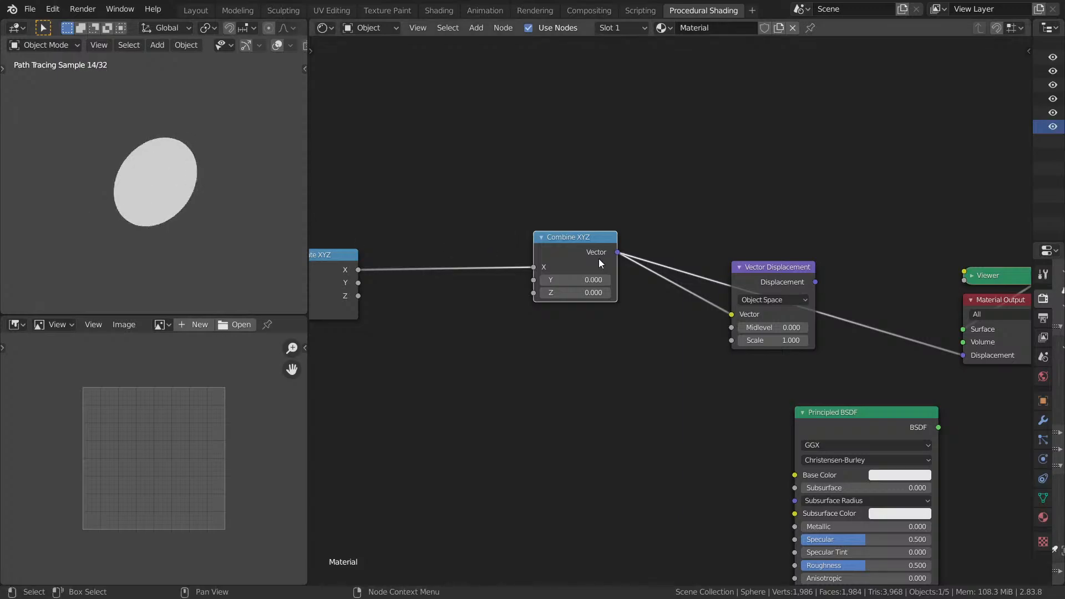
pyautogui.moveTo(814, 282); pyautogui.dragTo(964, 354)
# Preview the Scale node's vector output on the displaced sphere through the Viewer and examine it from other angles.
pyautogui.scroll(-2, 768, 262)
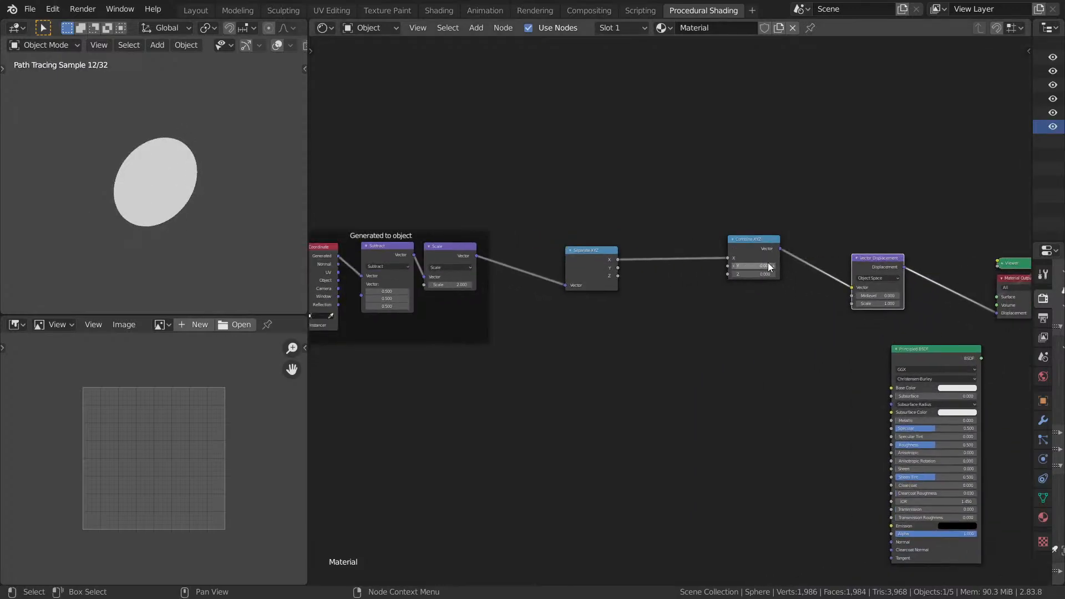
pyautogui.moveTo(768, 262)
pyautogui.mouseDown(button='middle')
pyautogui.moveTo(636, 251)
pyautogui.moveTo(762, 247)
pyautogui.mouseUp(button='middle')
pyautogui.moveTo(505, 203); pyautogui.dragTo(525, 182)
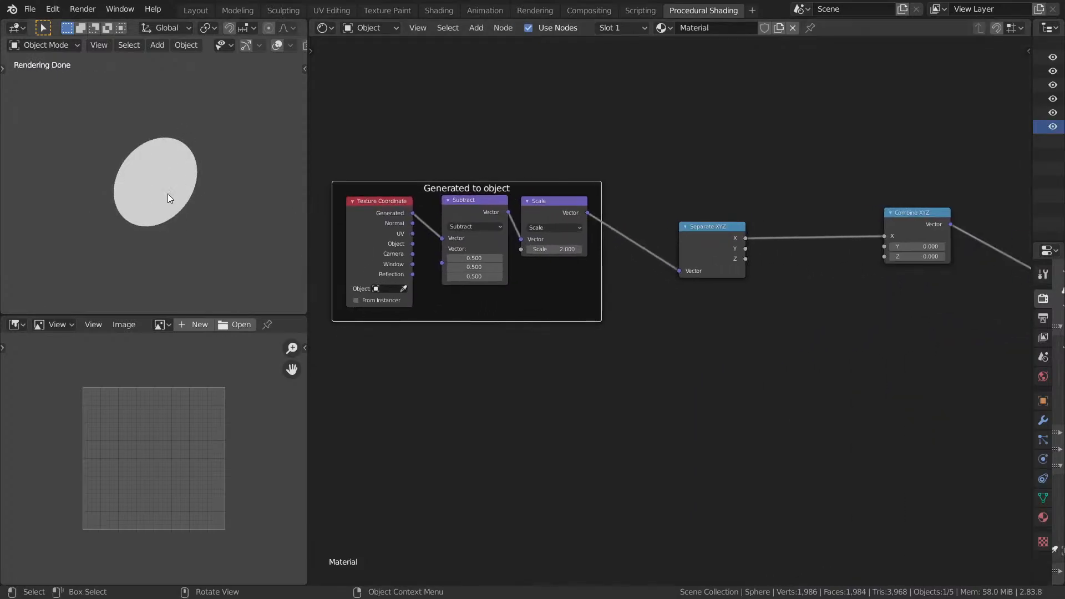
pyautogui.moveTo(168, 195); pyautogui.dragTo(298, 201, button='middle')
pyautogui.keyDown('ctrl'); pyautogui.keyDown('shift'); pyautogui.click(555, 210); pyautogui.keyUp('shift'); pyautogui.keyUp('ctrl')
pyautogui.moveTo(86, 198)
pyautogui.mouseDown(button='middle')
pyautogui.moveTo(249, 174)
pyautogui.moveTo(214, 191)
pyautogui.moveTo(171, 166)
pyautogui.mouseUp(button='middle')
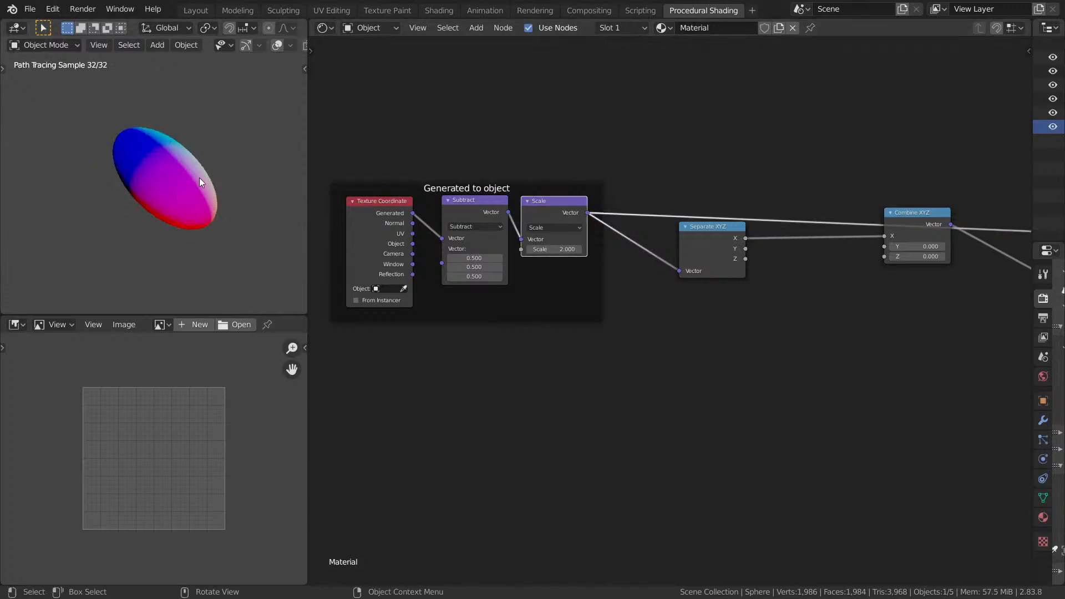
pyautogui.moveTo(561, 208); pyautogui.dragTo(556, 213)
# Reposition the Combine XYZ and Vector Displacement nodes to tidy the chain leading to the Material Output.
pyautogui.moveTo(837, 233); pyautogui.dragTo(659, 241, button='middle')
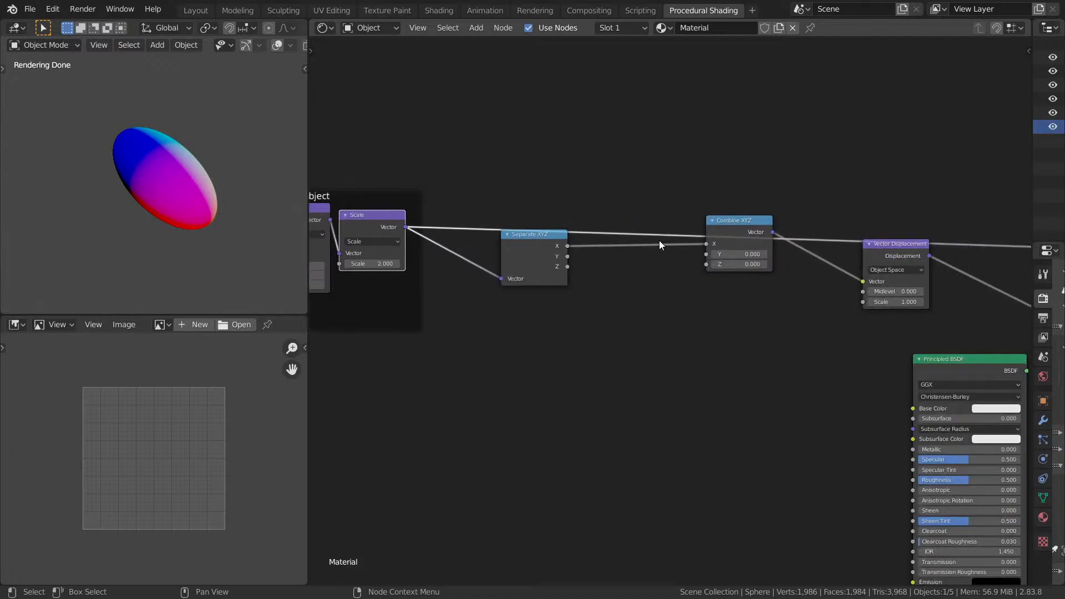
pyautogui.moveTo(722, 230); pyautogui.dragTo(723, 245)
pyautogui.moveTo(680, 247); pyautogui.dragTo(517, 249, button='middle')
pyautogui.moveTo(736, 258); pyautogui.dragTo(789, 261)
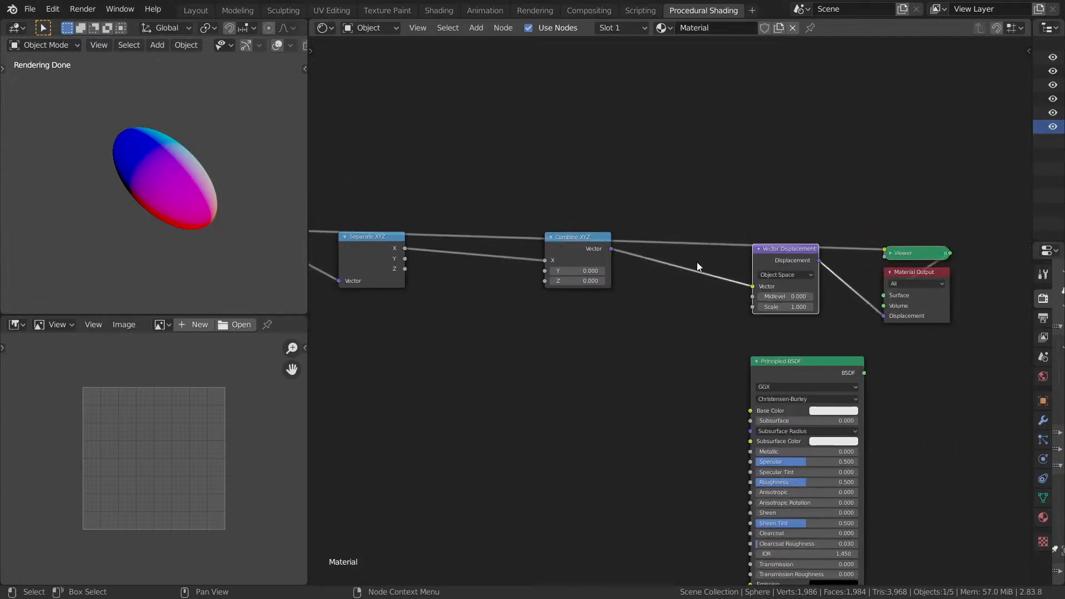
# Sketch an annotation above the nodes with two arrows from one point and a circle with radiating lines, and erase it.
pyautogui.moveTo(697, 263); pyautogui.dragTo(918, 263, button='middle')
pyautogui.moveTo(702, 162); pyautogui.dragTo(682, 250, button='middle')
pyautogui.scroll(1, 694, 179)
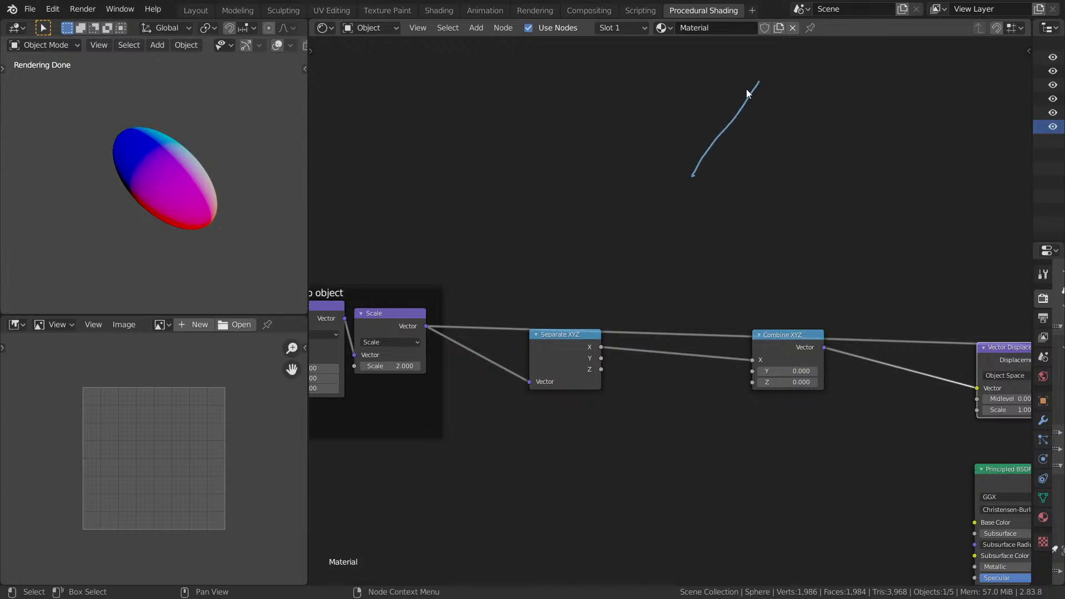
pyautogui.moveTo(695, 177); pyautogui.dragTo(617, 87)
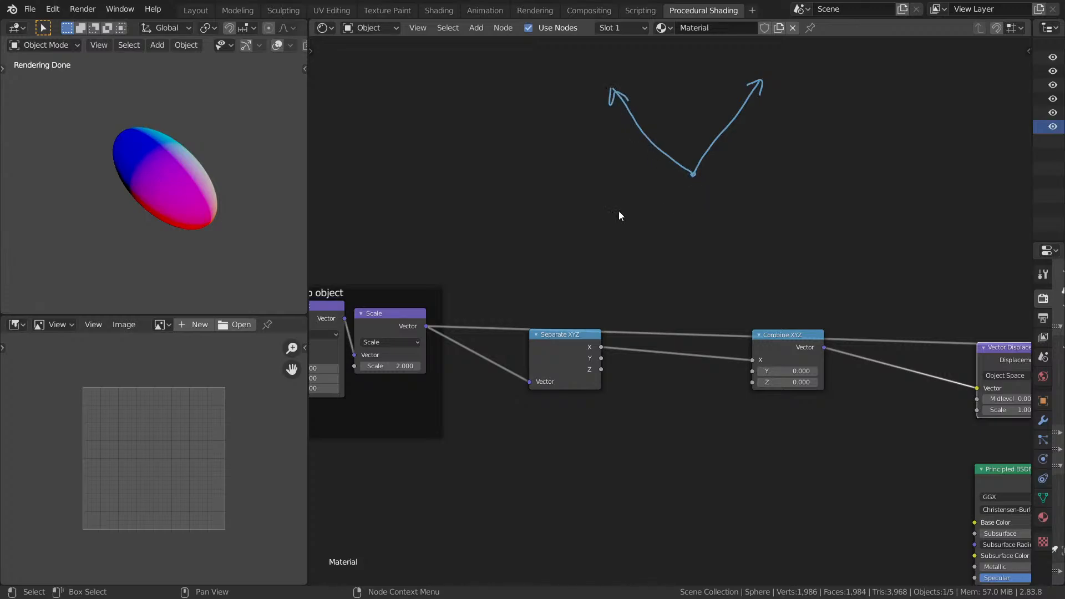
pyautogui.moveTo(589, 167)
pyautogui.mouseDown()
pyautogui.moveTo(637, 194)
pyautogui.moveTo(584, 171)
pyautogui.mouseUp()
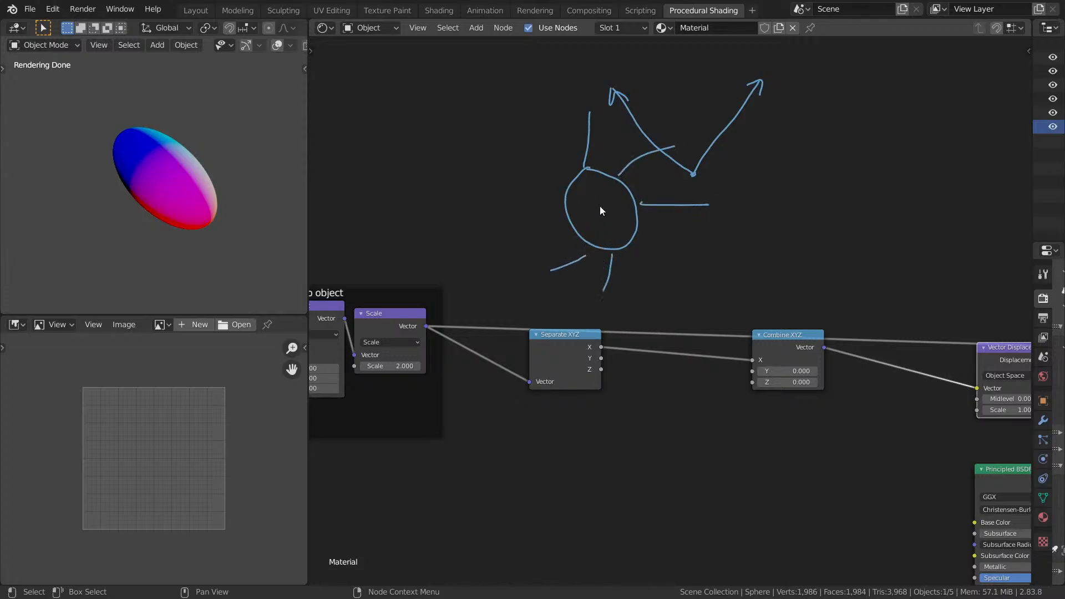
pyautogui.moveTo(685, 199); pyautogui.dragTo(578, 268)
pyautogui.moveTo(648, 185)
pyautogui.mouseDown()
pyautogui.moveTo(837, 109)
pyautogui.moveTo(605, 125)
pyautogui.mouseUp()
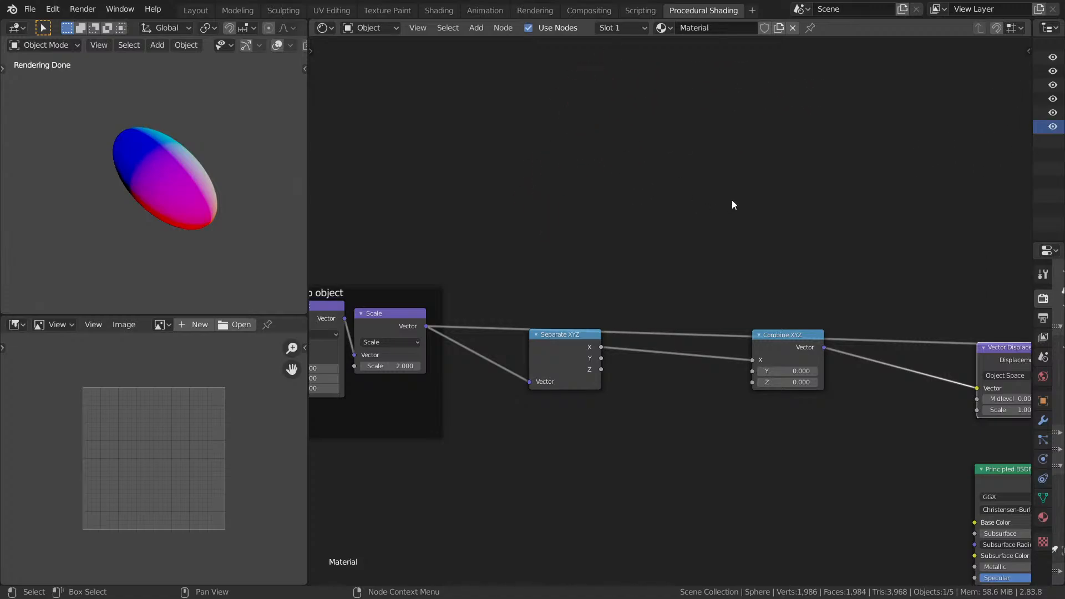
# Insert a Vector Math node between Combine XYZ and Vector Displacement.
pyautogui.moveTo(792, 359); pyautogui.dragTo(688, 305, button='middle')
pyautogui.hotkey('shift', 'a')
pyautogui.click(767, 229)
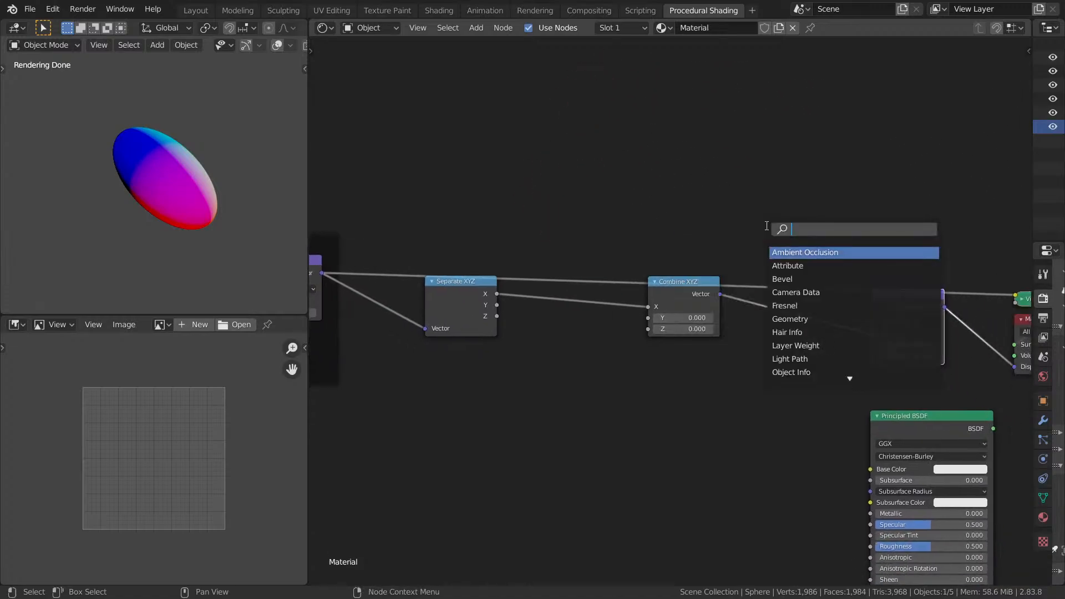
pyautogui.write('vec')
pyautogui.click(810, 305)
pyautogui.click(820, 368)
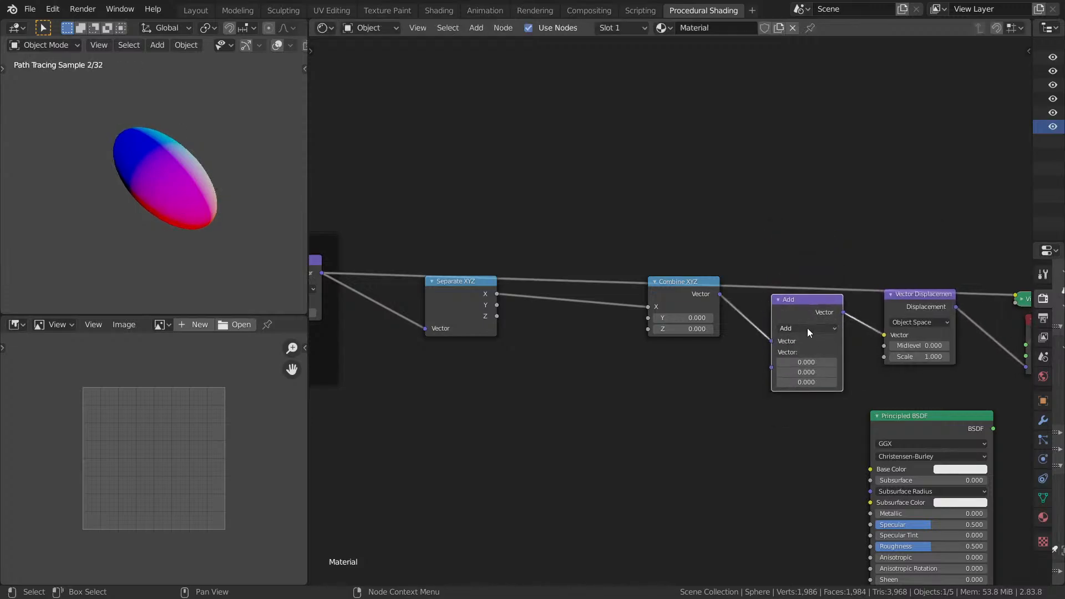
# Feed the Scale node's vector into the new Vector Math node's second input and set its operation to Subtract.
pyautogui.click(808, 328)
pyautogui.press('d')
pyautogui.moveTo(343, 279); pyautogui.dragTo(467, 235, button='middle')
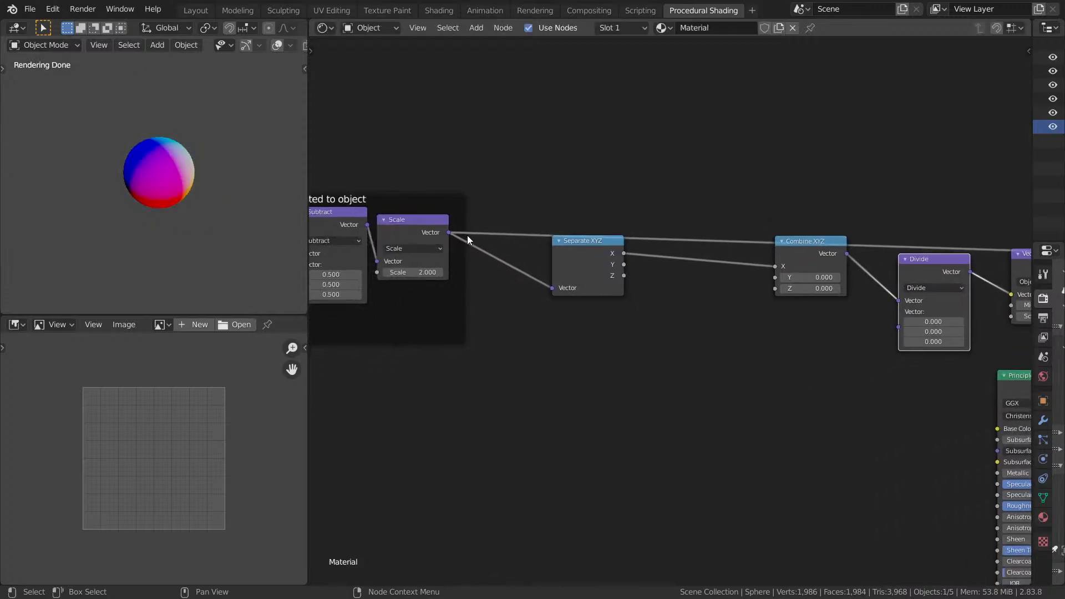
pyautogui.moveTo(447, 230); pyautogui.dragTo(902, 325)
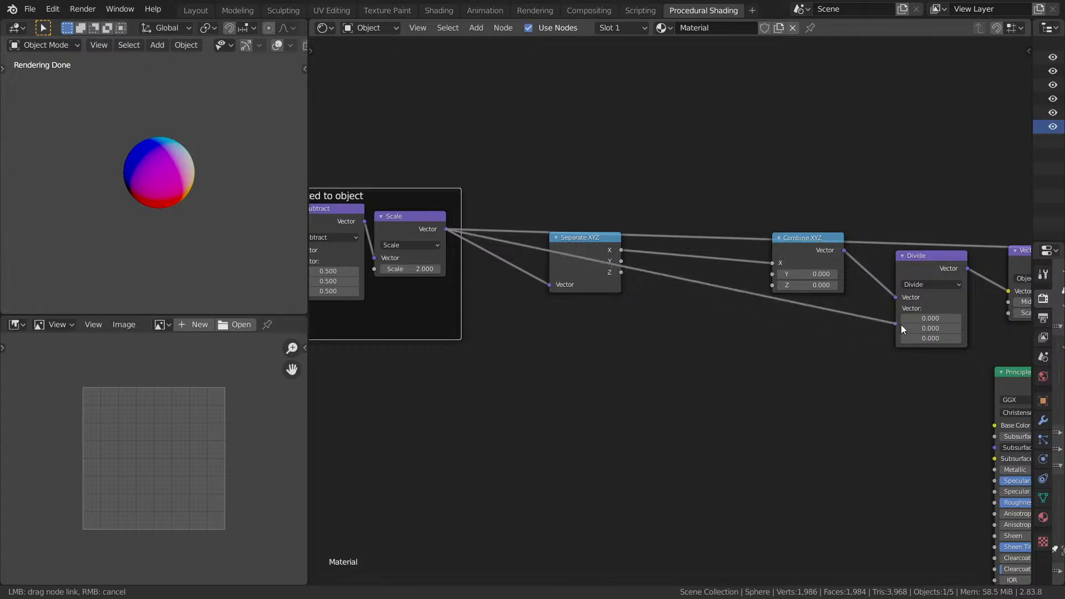
pyautogui.click(914, 286)
pyautogui.press('s')
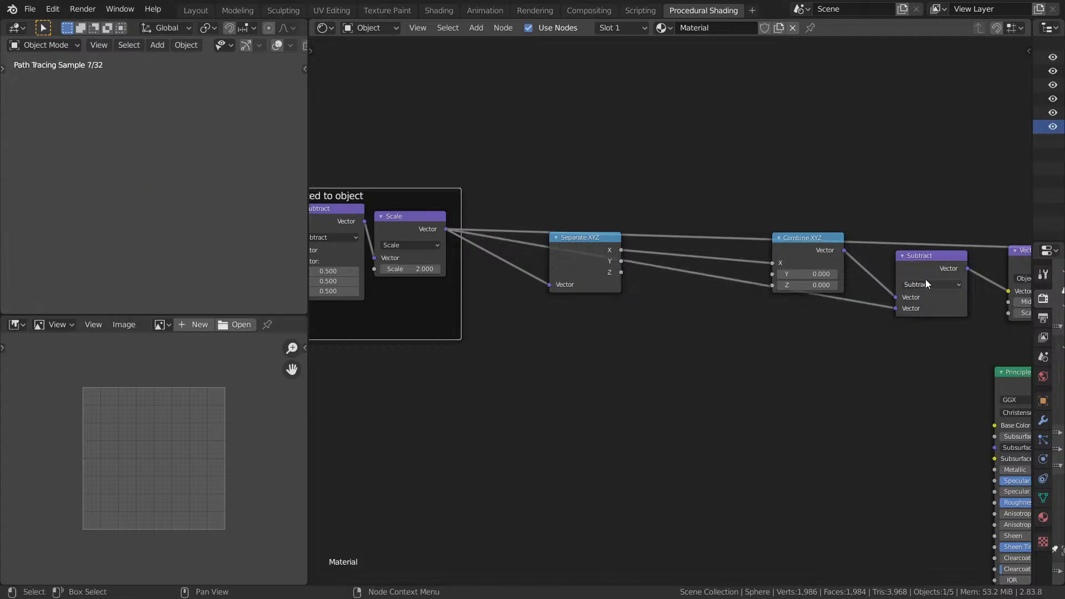
# Link the Y and Z outputs of Separate XYZ to the matching inputs of Combine XYZ.
pyautogui.moveTo(883, 271); pyautogui.dragTo(863, 274, button='middle')
pyautogui.moveTo(603, 201); pyautogui.dragTo(511, 202, button='middle')
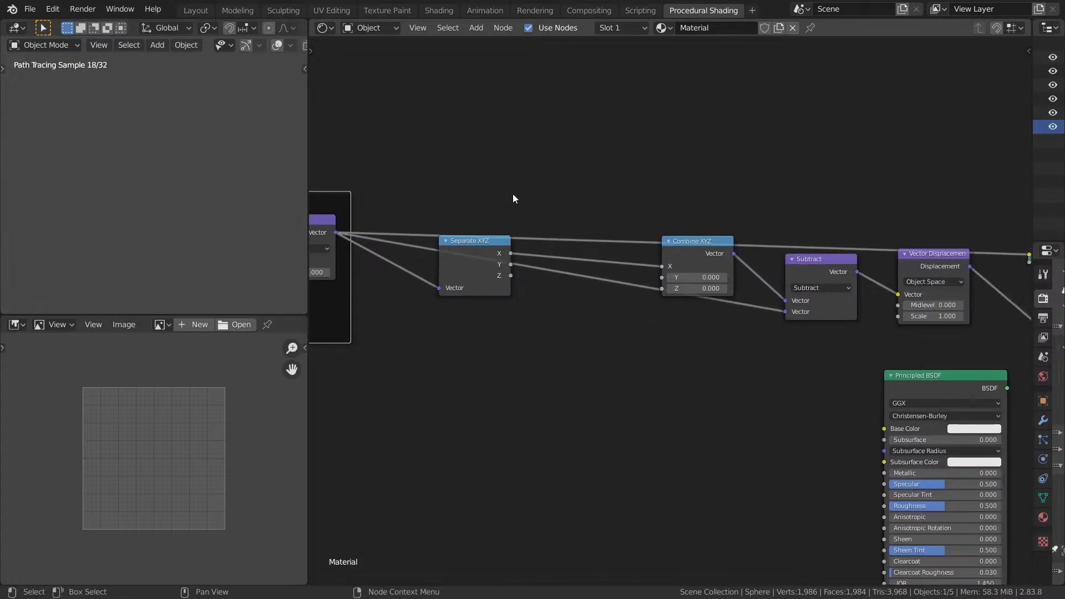
pyautogui.moveTo(509, 264); pyautogui.dragTo(660, 277)
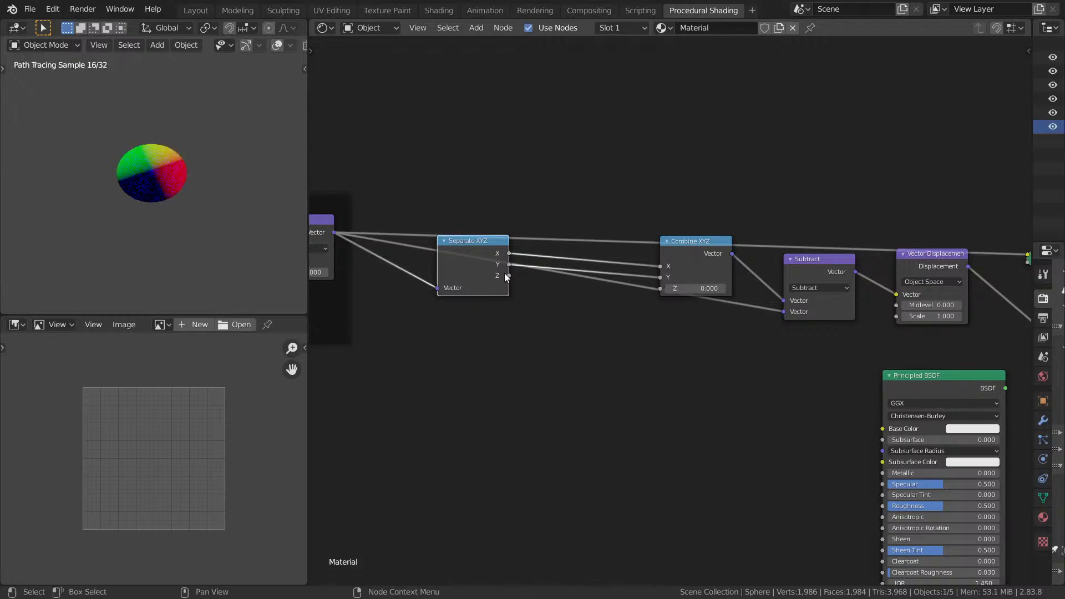
pyautogui.moveTo(509, 276); pyautogui.dragTo(661, 288)
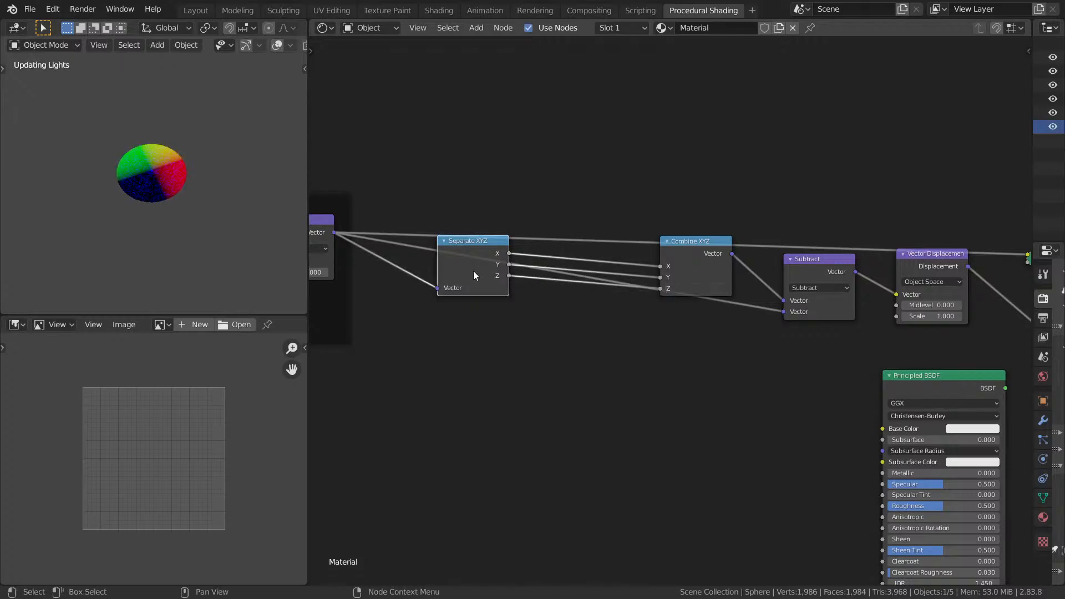
# Rearrange the Separate XYZ, Combine XYZ, Subtract and Vector Displacement nodes into a clearer layout with untangled links.
pyautogui.moveTo(474, 270); pyautogui.dragTo(482, 308)
pyautogui.moveTo(678, 258); pyautogui.dragTo(652, 298)
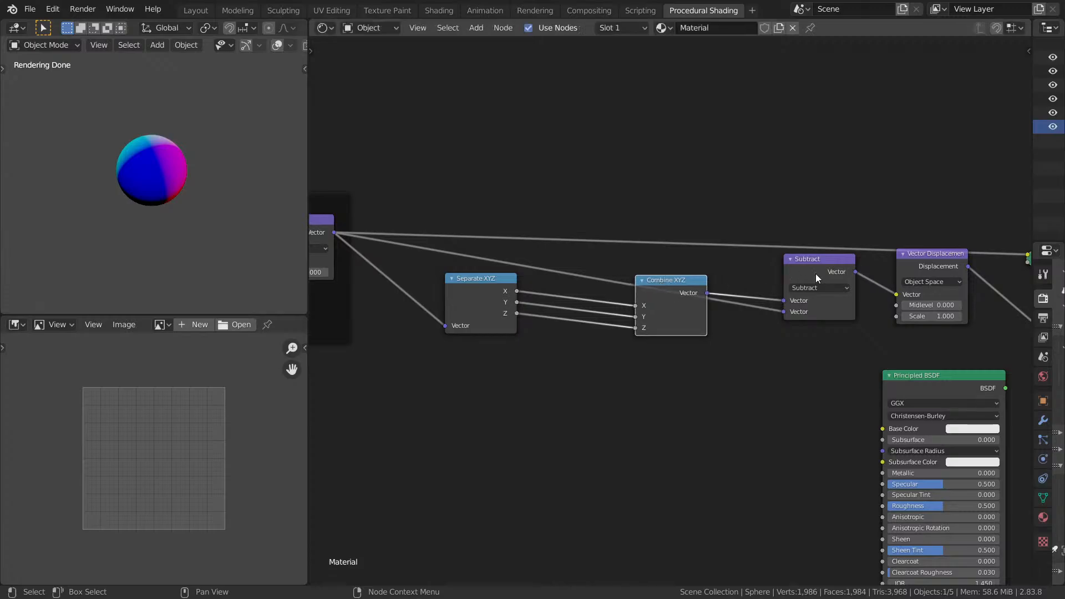
pyautogui.moveTo(816, 274); pyautogui.dragTo(835, 226)
pyautogui.moveTo(930, 229); pyautogui.dragTo(763, 217, button='middle')
pyautogui.moveTo(775, 239); pyautogui.dragTo(831, 263)
pyautogui.moveTo(810, 221); pyautogui.dragTo(949, 169, button='middle')
pyautogui.scroll(-3, 703, 222)
pyautogui.scroll(-1, 703, 221)
pyautogui.moveTo(703, 222); pyautogui.dragTo(825, 224, button='middle')
pyautogui.moveTo(231, 194); pyautogui.dragTo(222, 168, button='middle')
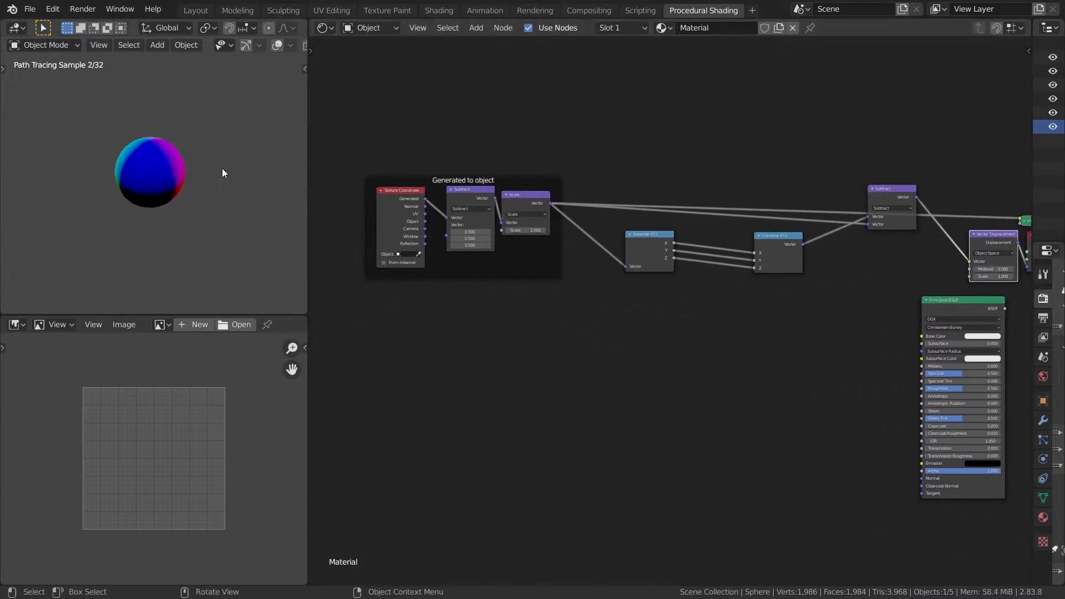
# View the sphere through the camera and shift the Combine XYZ node slightly.
pyautogui.press('KP_0')
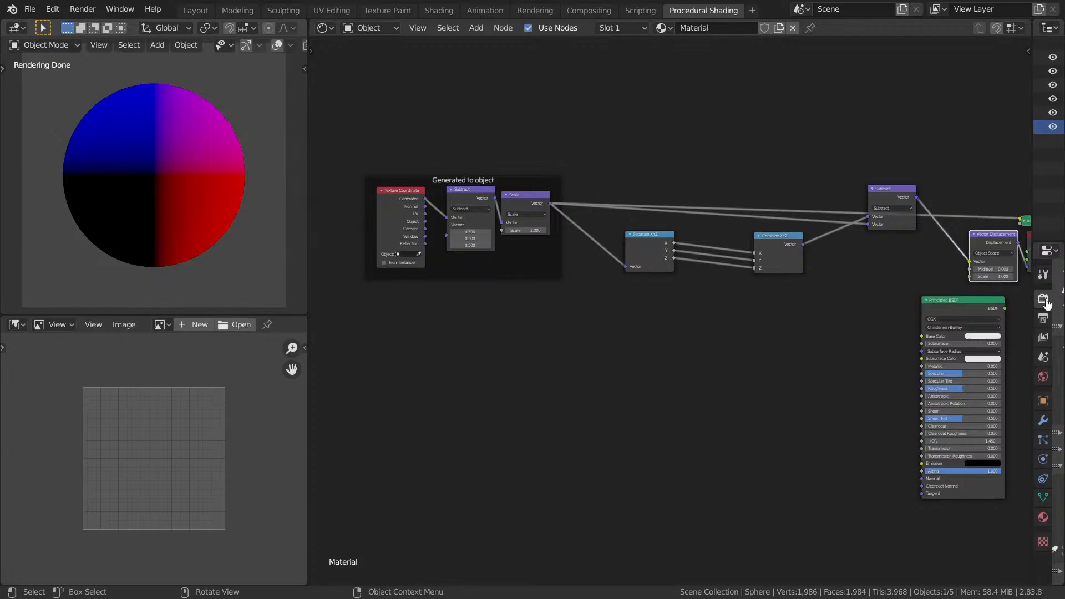
pyautogui.moveTo(753, 304); pyautogui.dragTo(705, 306, button='middle')
pyautogui.moveTo(732, 251); pyautogui.dragTo(741, 244)
pyautogui.scroll(4, 653, 261)
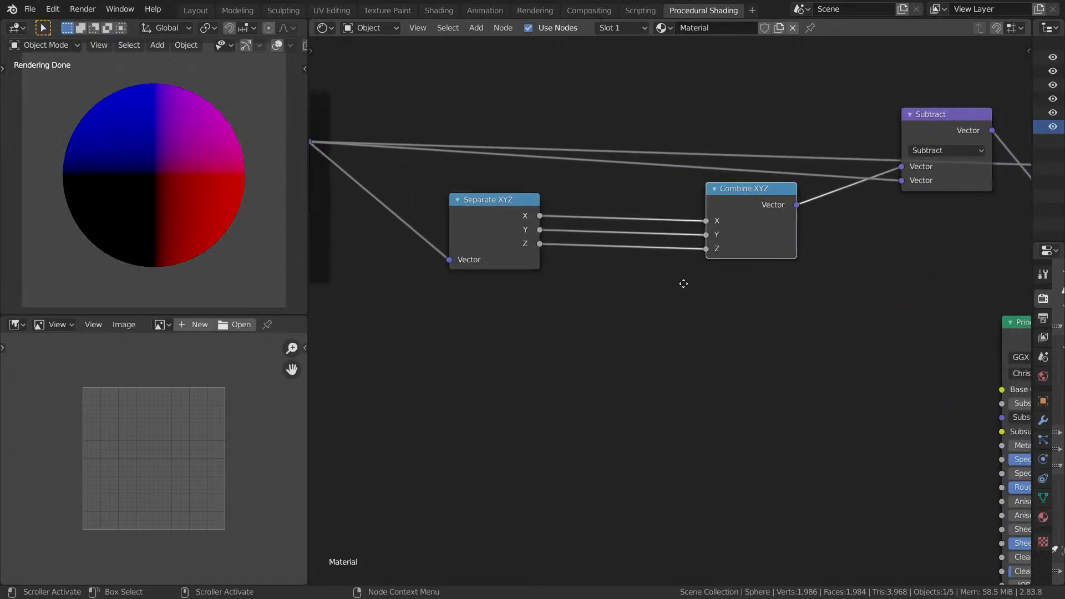
pyautogui.moveTo(707, 305); pyautogui.dragTo(649, 309, button='middle')
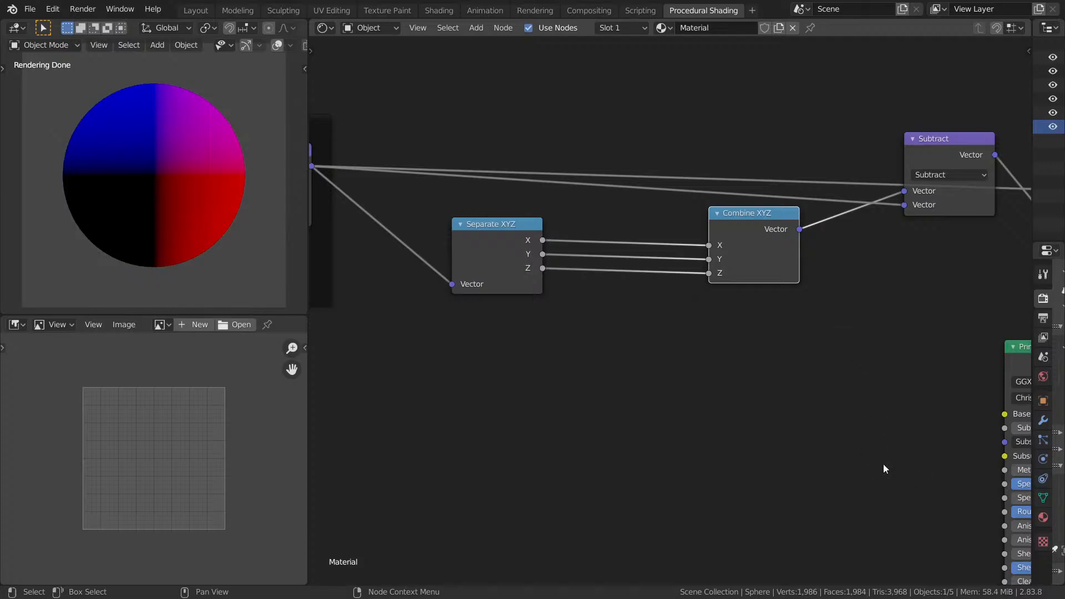
pyautogui.moveTo(593, 281); pyautogui.dragTo(1008, 296, button='middle')
pyautogui.moveTo(717, 239); pyautogui.dragTo(826, 239, button='middle')
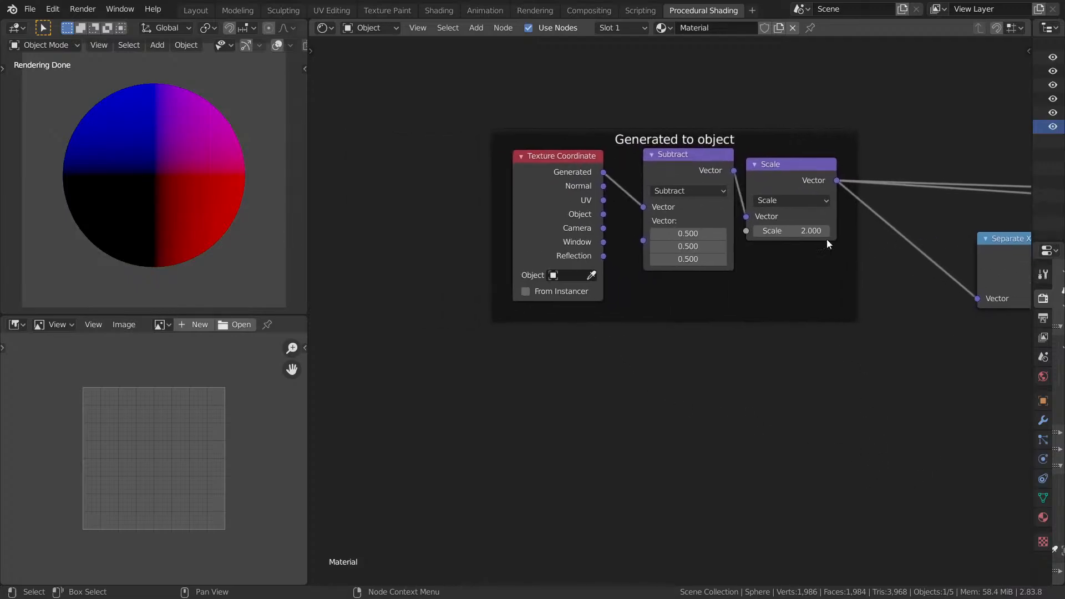
# Preview the Texture Coordinate node's Generated output on the sphere and move that node well below Subtract and Scale.
pyautogui.keyDown('ctrl'); pyautogui.keyDown('shift'); pyautogui.click(563, 170); pyautogui.keyUp('shift'); pyautogui.keyUp('ctrl')
pyautogui.moveTo(881, 144); pyautogui.dragTo(910, 96, button='middle')
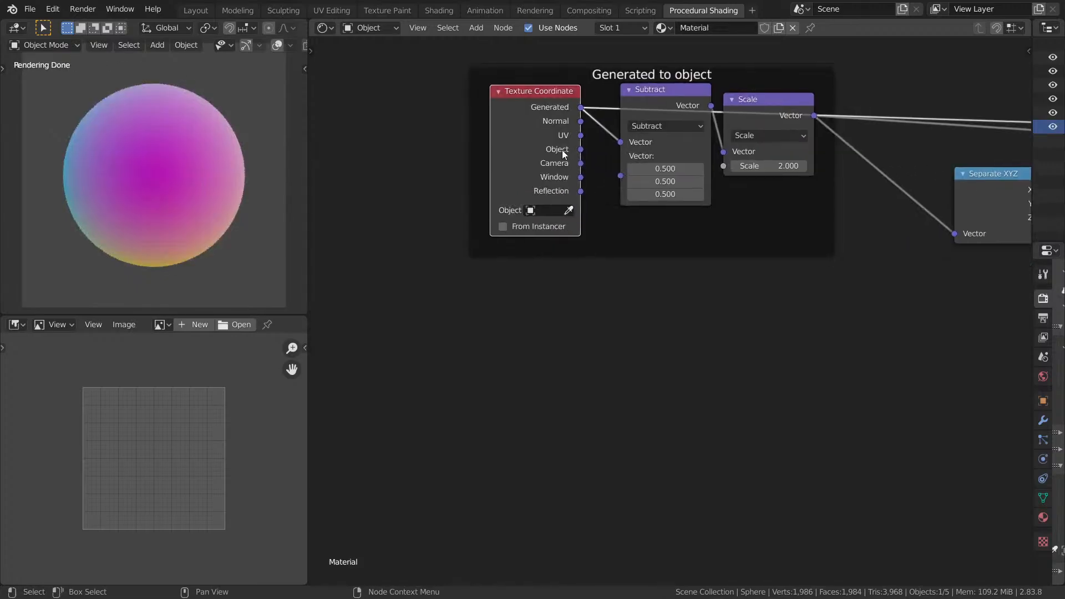
pyautogui.moveTo(562, 150); pyautogui.dragTo(526, 423)
pyautogui.moveTo(713, 436); pyautogui.dragTo(702, 423, button='middle')
pyautogui.hotkey('shift', 'a')
pyautogui.click(702, 423)
pyautogui.write('vec')
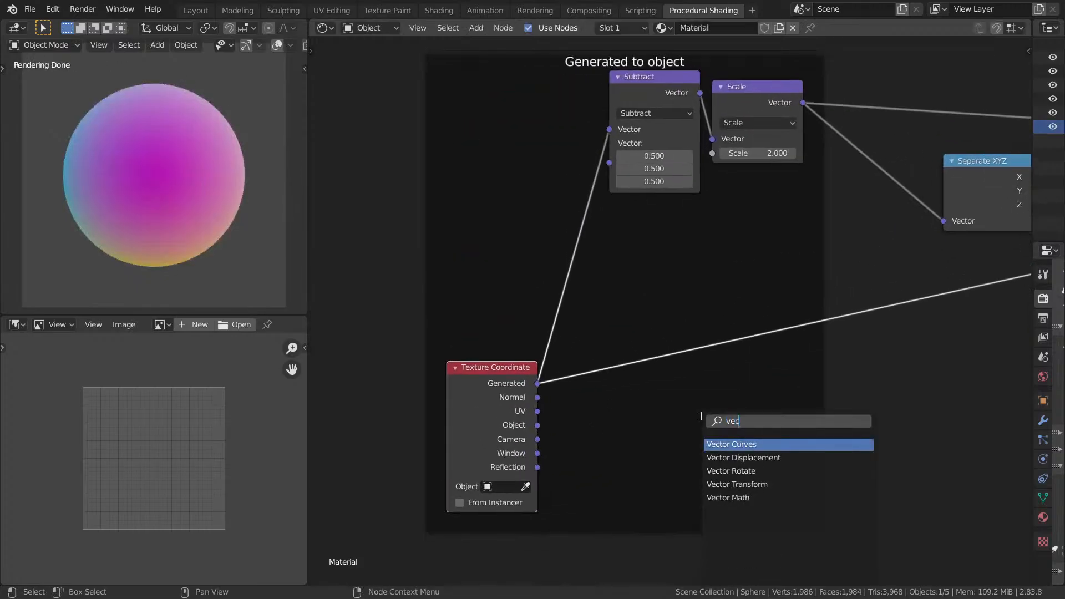
pyautogui.press('Escape')
# Insert a MixRGB node on the link between the Generated output and the Viewer.
pyautogui.hotkey('shift', 'a')
pyautogui.click(675, 392)
pyautogui.write('mix')
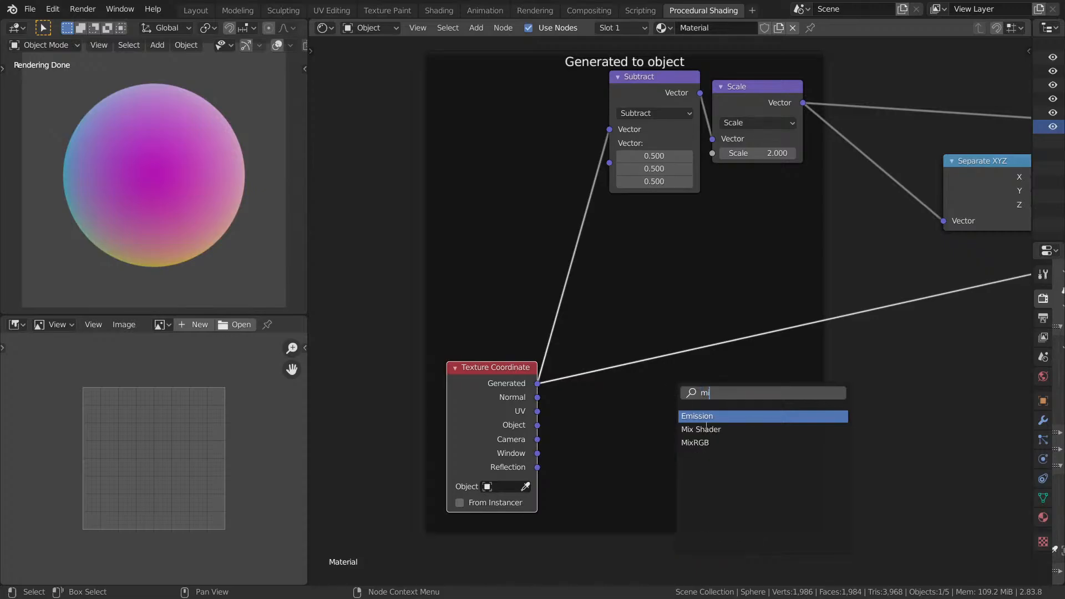
pyautogui.click(704, 442)
pyautogui.click(668, 378)
# Set the mix node to Linear Light with Clamp off and a factor of 1.000.
pyautogui.click(671, 365)
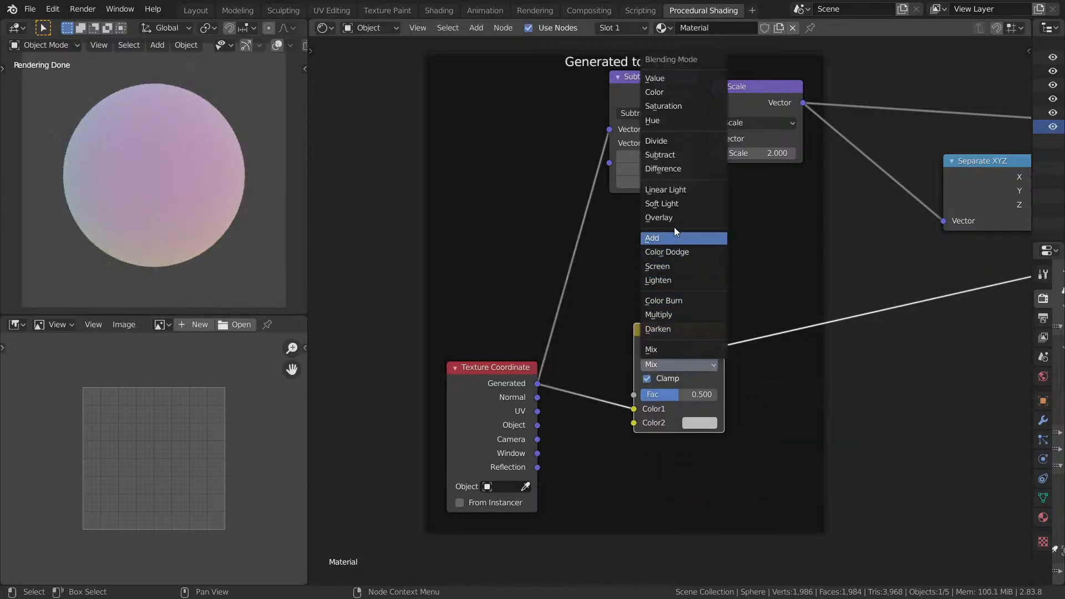
pyautogui.click(678, 191)
pyautogui.click(647, 379)
pyautogui.moveTo(671, 394); pyautogui.dragTo(719, 394)
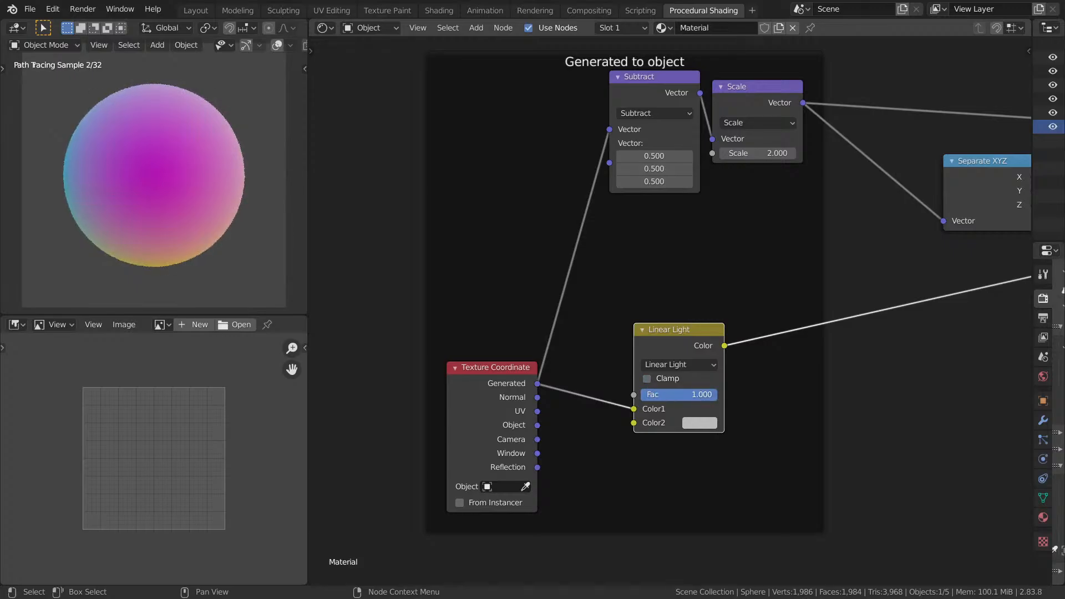
# Move the Generated link to the Linear Light node's Color2 input and darken its Color1 to black.
pyautogui.moveTo(635, 411); pyautogui.dragTo(634, 423)
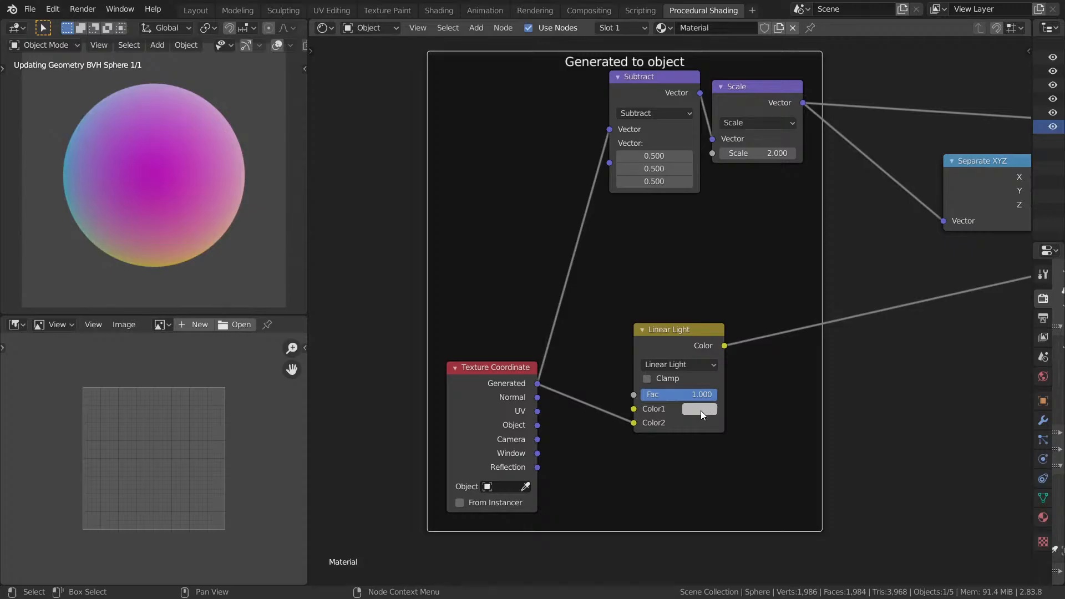
pyautogui.click(681, 353)
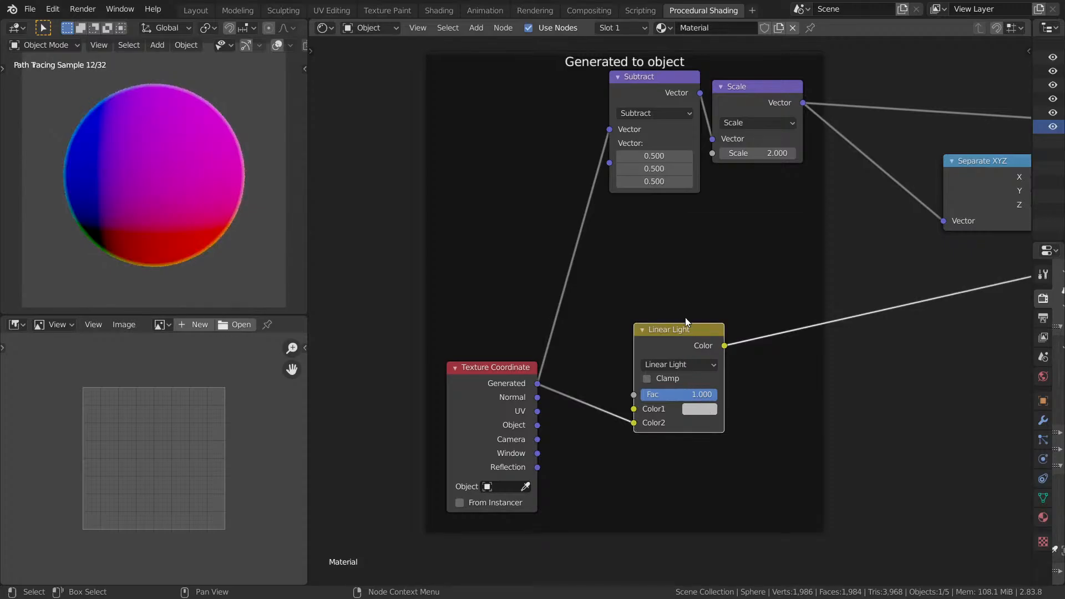
pyautogui.click(704, 409)
pyautogui.moveTo(793, 248); pyautogui.dragTo(794, 318)
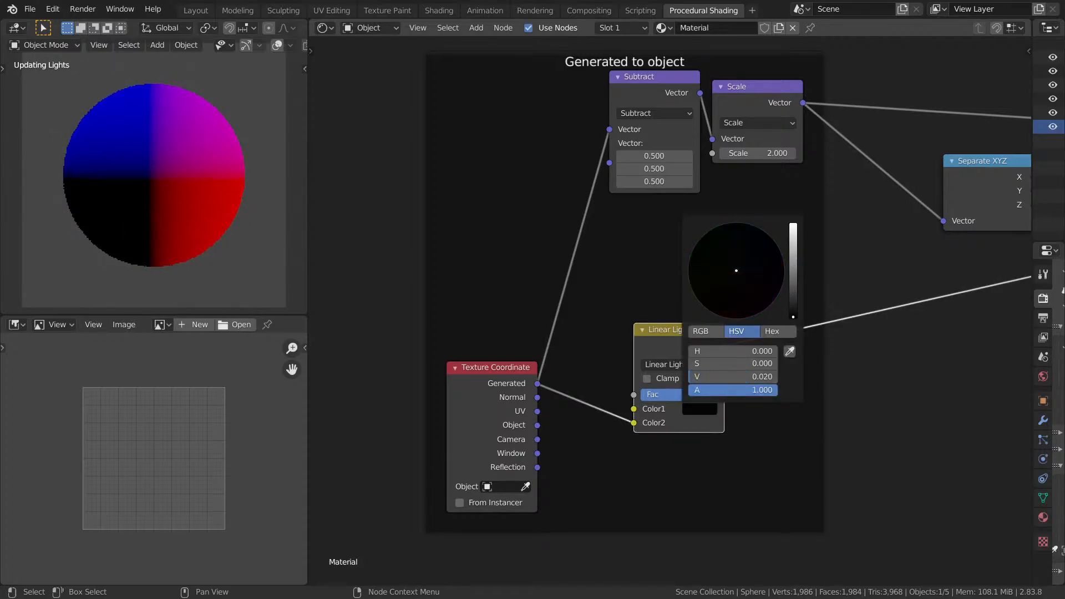
# Compare the Scale and Linear Light outputs by previewing them alternately on the sphere.
pyautogui.moveTo(886, 219); pyautogui.dragTo(851, 258, button='middle')
pyautogui.keyDown('ctrl'); pyautogui.keyDown('shift'); pyautogui.click(721, 132); pyautogui.keyUp('shift'); pyautogui.keyUp('ctrl')
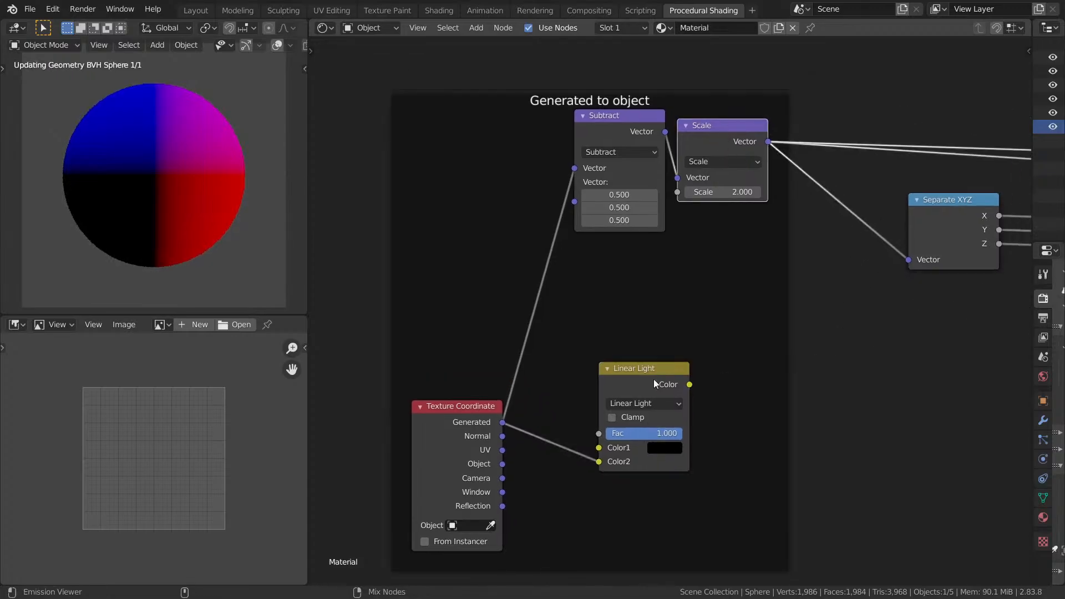
pyautogui.keyDown('ctrl'); pyautogui.keyDown('shift'); pyautogui.click(654, 376); pyautogui.keyUp('shift'); pyautogui.keyUp('ctrl')
pyautogui.keyDown('ctrl'); pyautogui.keyDown('shift'); pyautogui.click(747, 153); pyautogui.keyUp('shift'); pyautogui.keyUp('ctrl')
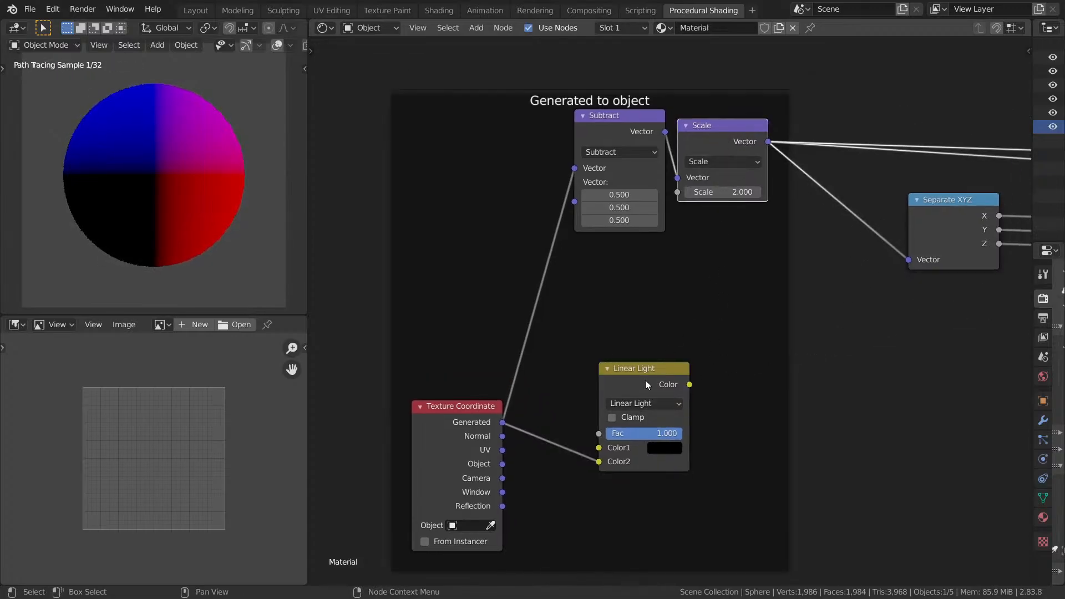
# Return the Texture Coordinate node to its place beside Subtract and delete the Linear Light node.
pyautogui.moveTo(645, 381); pyautogui.dragTo(677, 353)
pyautogui.moveTo(475, 424); pyautogui.dragTo(494, 135)
pyautogui.moveTo(682, 368); pyautogui.dragTo(640, 288)
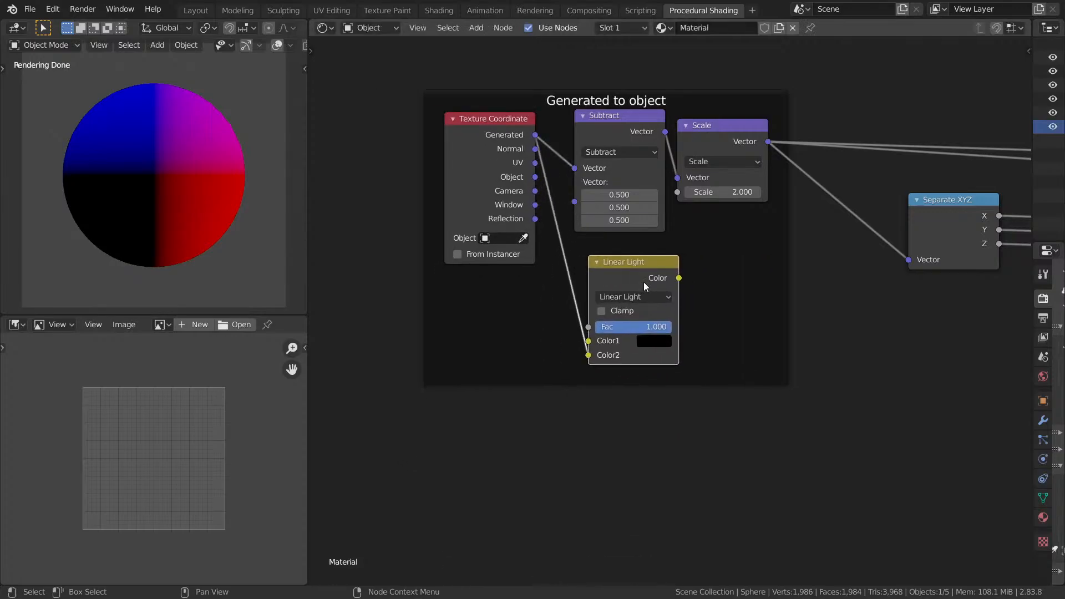
pyautogui.press('x')
# Fine-tune the positions of the Scale and Vector Displacement nodes.
pyautogui.moveTo(698, 266); pyautogui.dragTo(679, 319)
pyautogui.moveTo(702, 181)
pyautogui.mouseDown()
pyautogui.moveTo(687, 175)
pyautogui.moveTo(719, 175)
pyautogui.moveTo(723, 187)
pyautogui.moveTo(709, 181)
pyautogui.mouseUp()
pyautogui.click(700, 204)
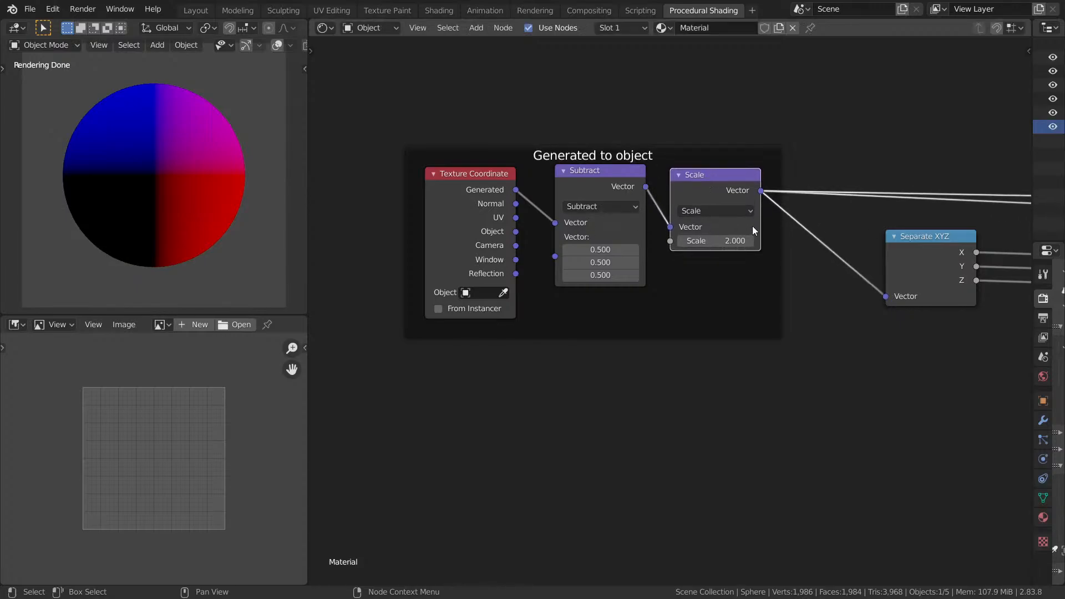
pyautogui.moveTo(1026, 258); pyautogui.dragTo(607, 261, button='middle')
pyautogui.moveTo(943, 229); pyautogui.dragTo(606, 232, button='middle')
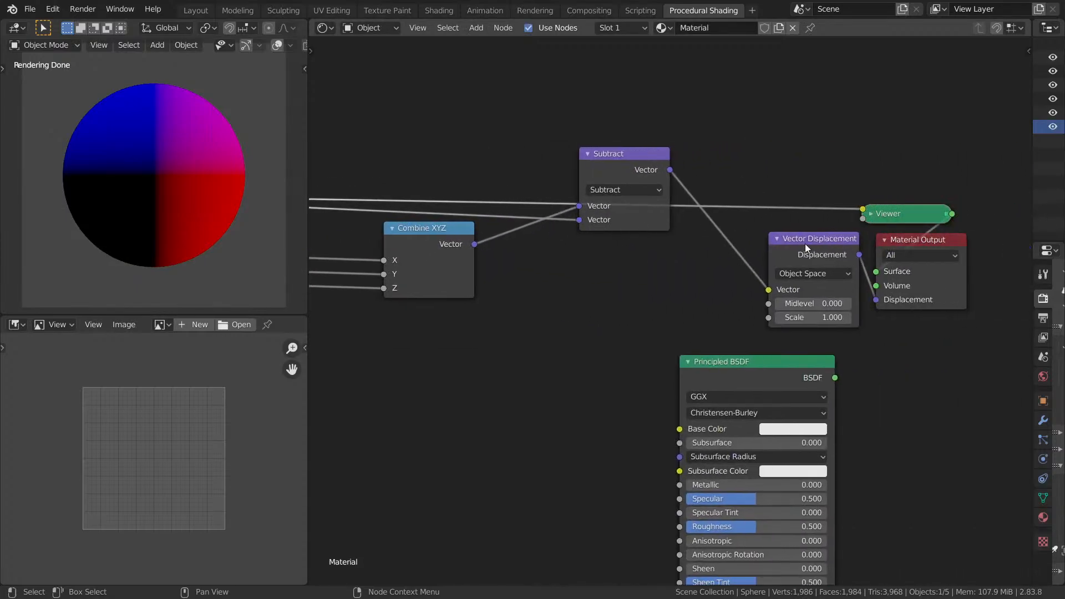
pyautogui.moveTo(807, 247); pyautogui.dragTo(804, 226)
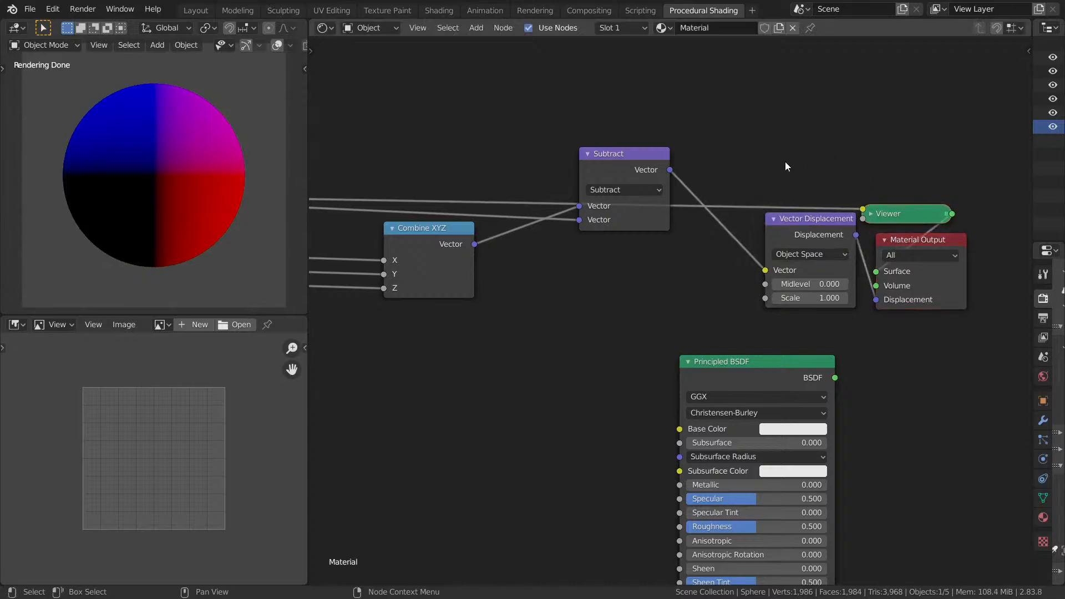
# Save the project in the Desktop folder as Day 4 Grain.blend.
pyautogui.hotkey('ctrl', 's')
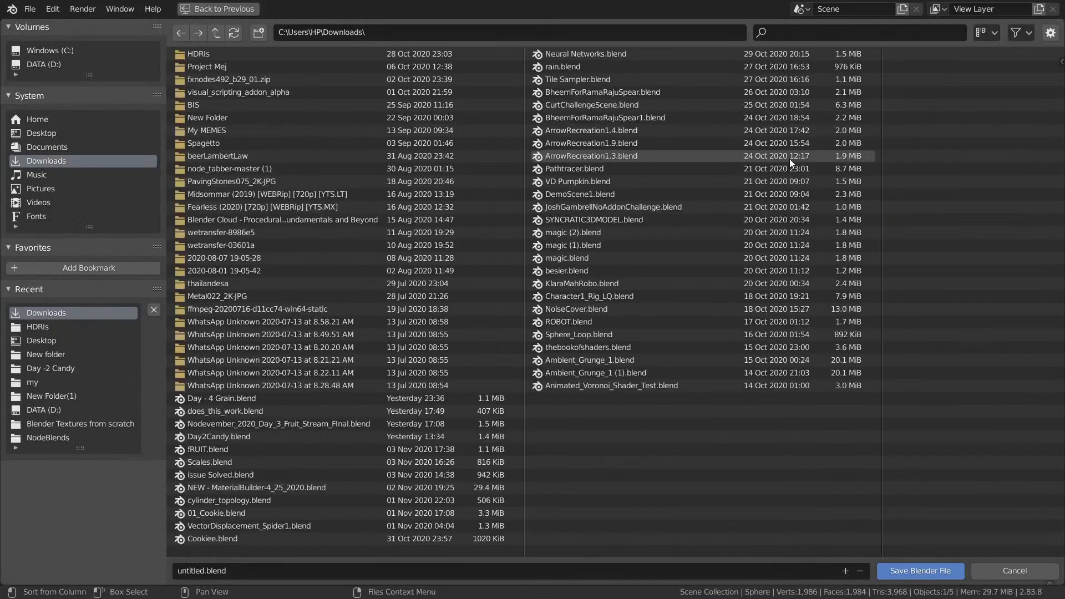
pyautogui.click(276, 574)
pyautogui.click(55, 347)
pyautogui.click(53, 348)
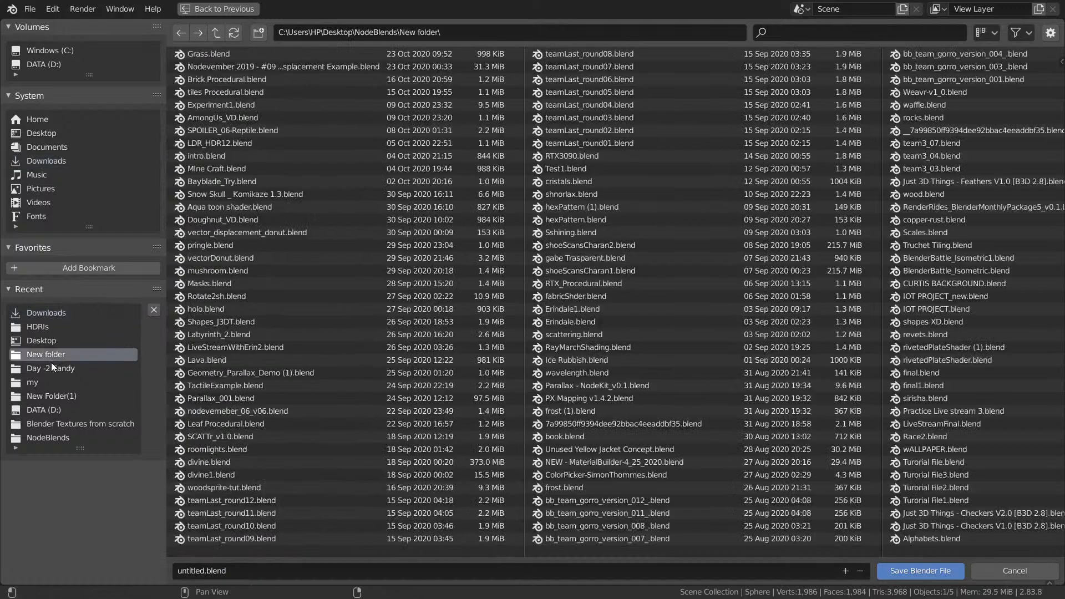
pyautogui.click(58, 314)
pyautogui.click(55, 340)
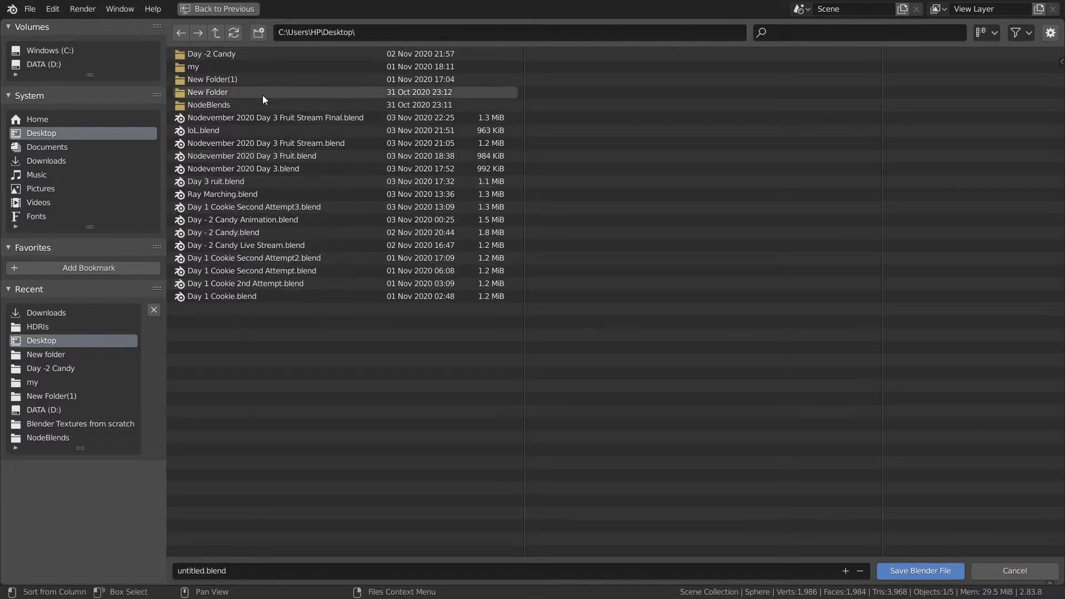
pyautogui.click(265, 573)
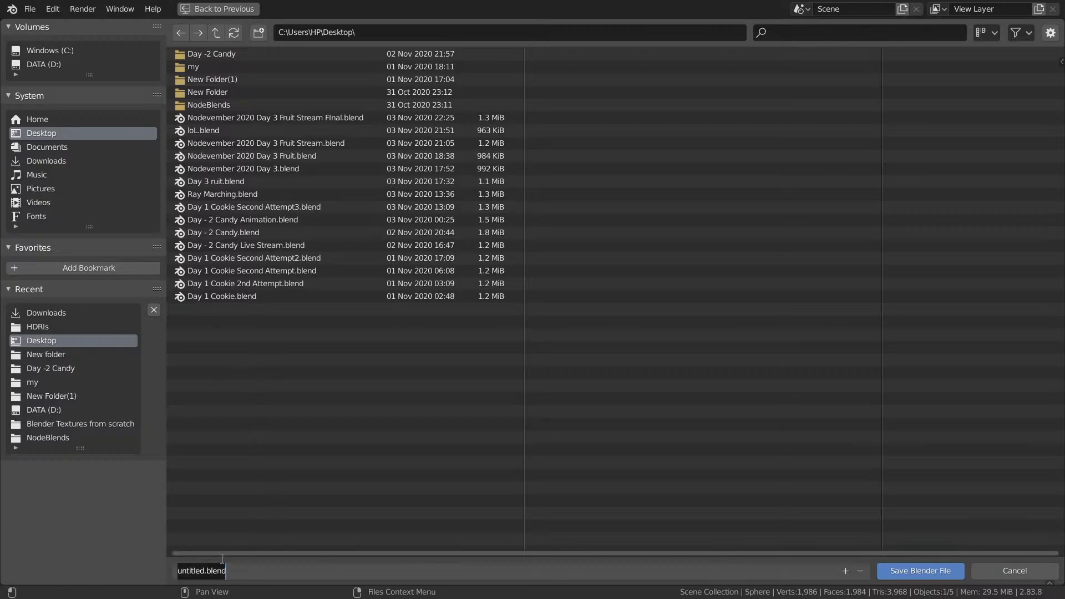
pyautogui.write('Day 4 Grain')
pyautogui.press('Return')
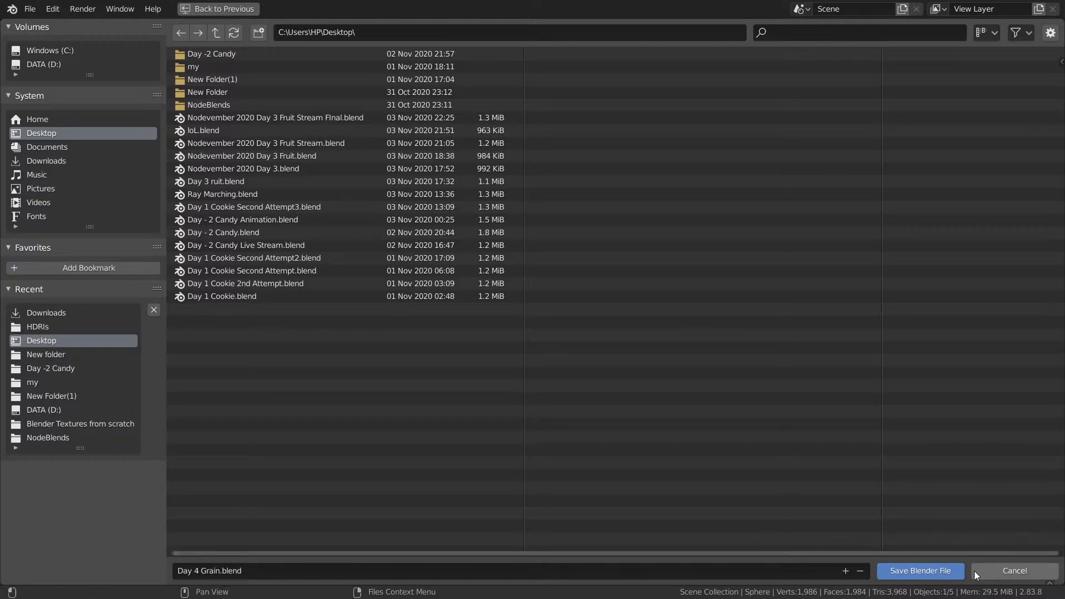
pyautogui.click(913, 571)
pyautogui.moveTo(404, 248); pyautogui.dragTo(779, 202, button='middle')
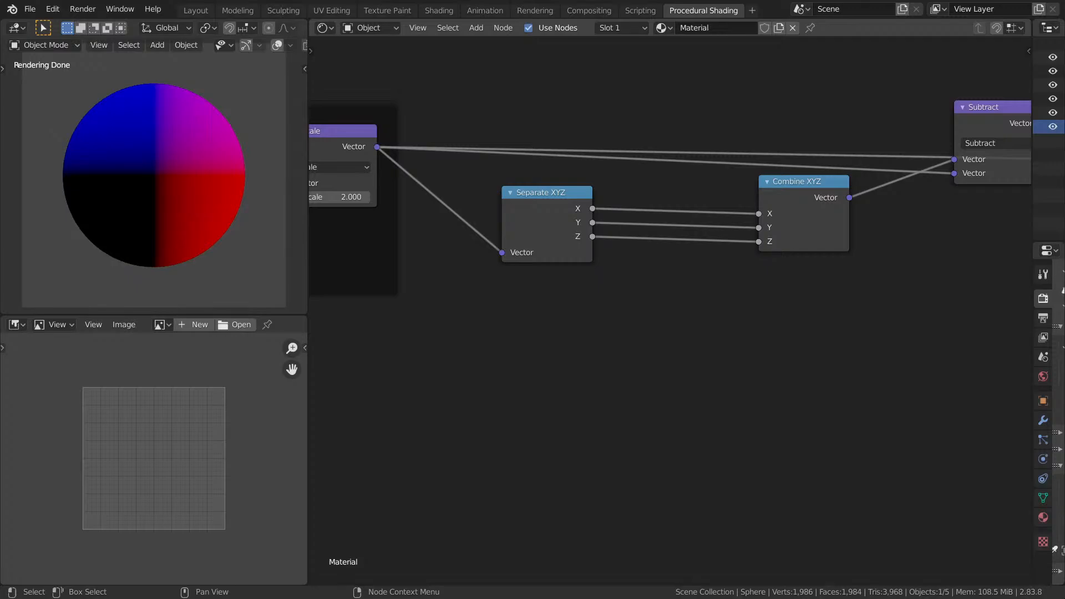
pyautogui.moveTo(619, 272); pyautogui.dragTo(405, 254, button='middle')
pyautogui.hotkey('shift', 'a')
pyautogui.click(544, 272)
pyautogui.press('Escape')
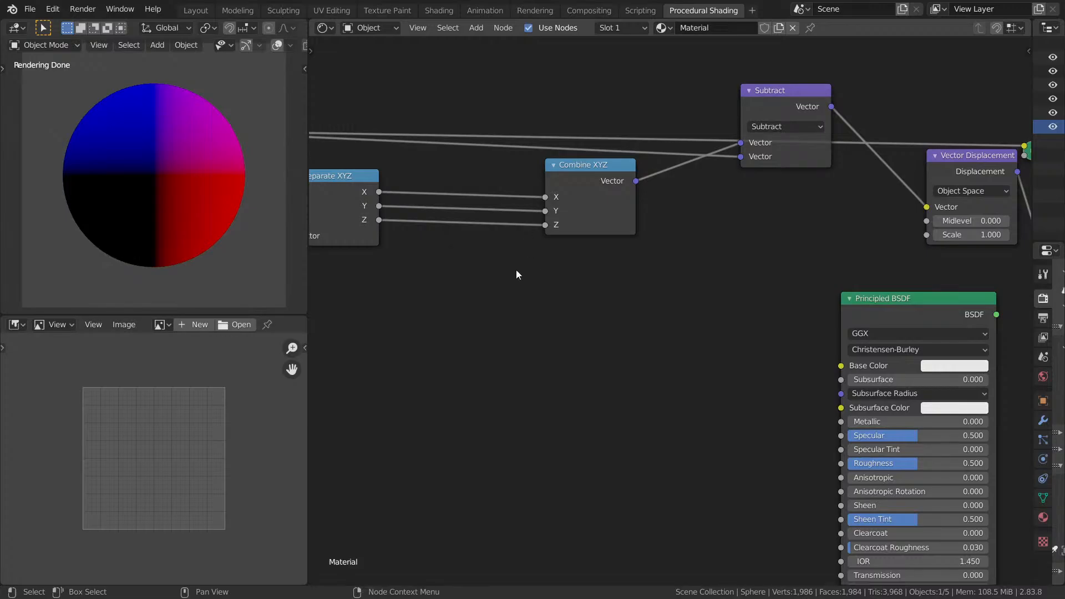
# Insert a Math node set to Add on the X link between Separate XYZ and Combine XYZ.
pyautogui.moveTo(516, 270); pyautogui.dragTo(632, 233, button='middle')
pyautogui.scroll(1, 631, 233)
pyautogui.moveTo(151, 162); pyautogui.dragTo(302, 225, button='middle')
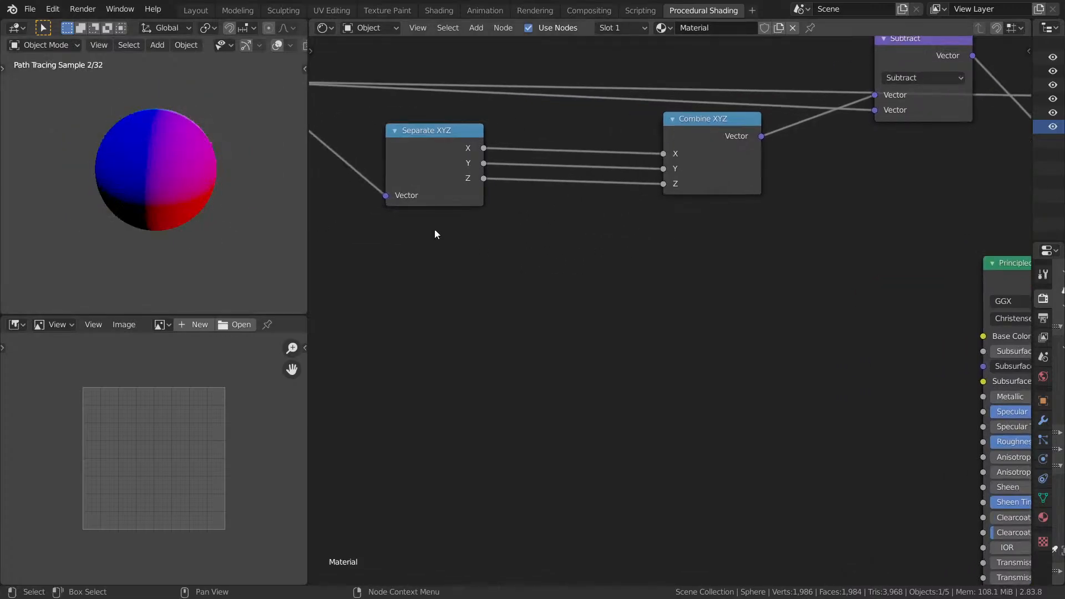
pyautogui.moveTo(588, 247); pyautogui.dragTo(684, 281, button='middle')
pyautogui.scroll(5, 684, 280)
pyautogui.hotkey('shift', 'a')
pyautogui.click(669, 281)
pyautogui.write('math')
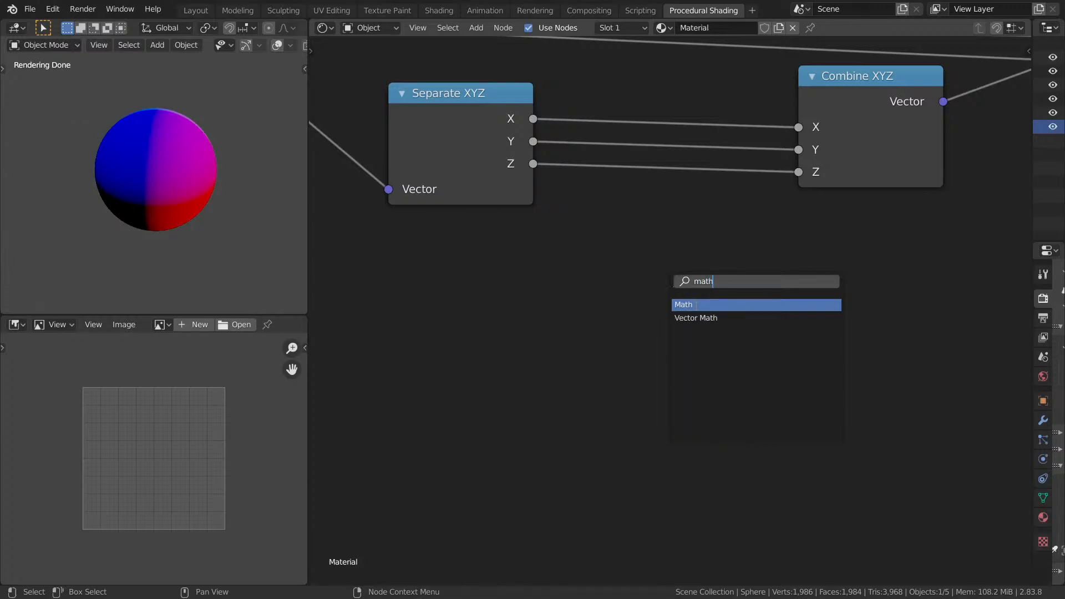
pyautogui.click(697, 306)
pyautogui.click(593, 115)
pyautogui.moveTo(633, 186); pyautogui.dragTo(576, 310, button='middle')
pyautogui.moveTo(201, 190); pyautogui.dragTo(218, 172, button='middle')
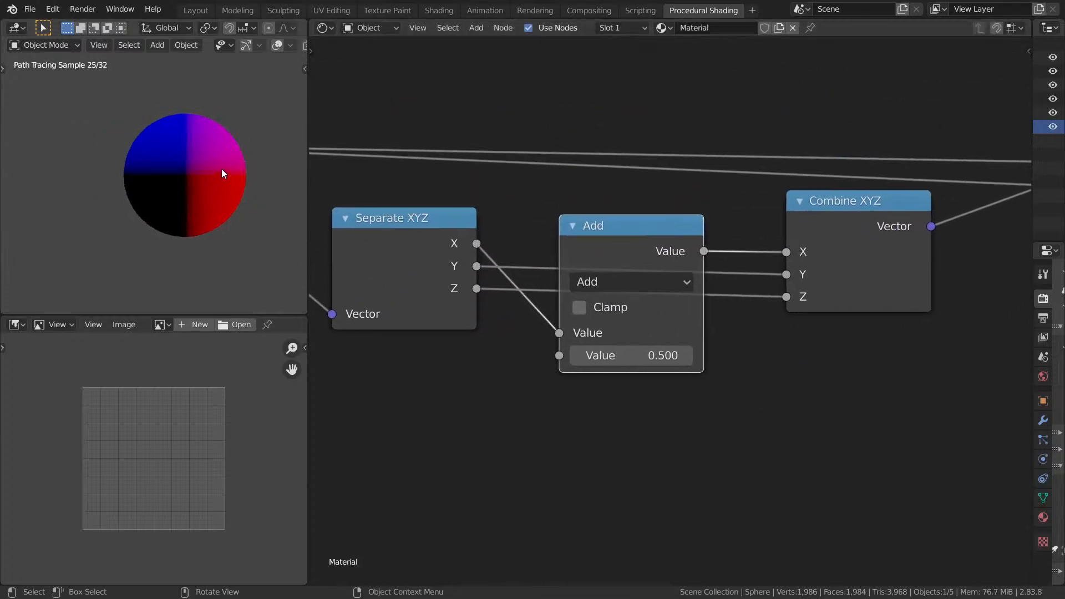
# Save the current file, open the recent file Day - 4 Grain.blend and restore its multi-editor layout.
pyautogui.hotkey('ctrl', 's')
pyautogui.click(31, 10)
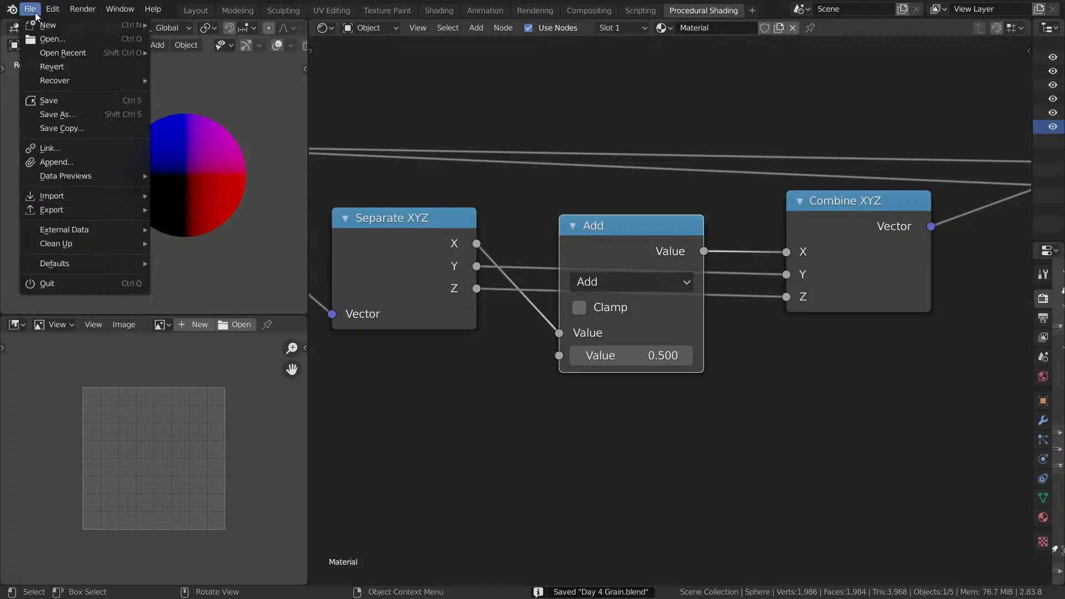
pyautogui.moveTo(52, 54)
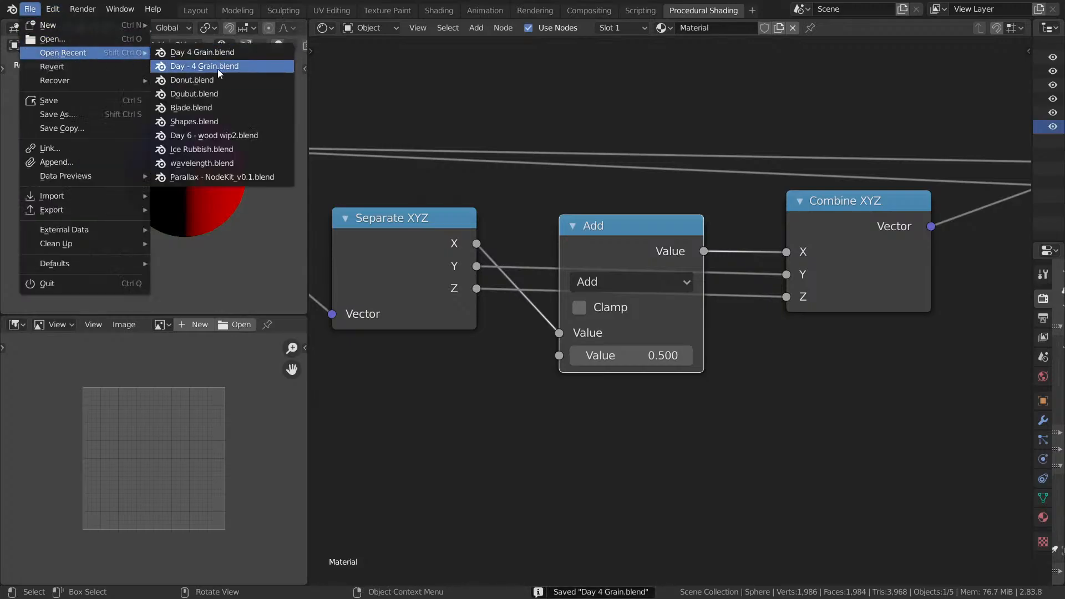
pyautogui.click(218, 68)
pyautogui.scroll(-8, 597, 212)
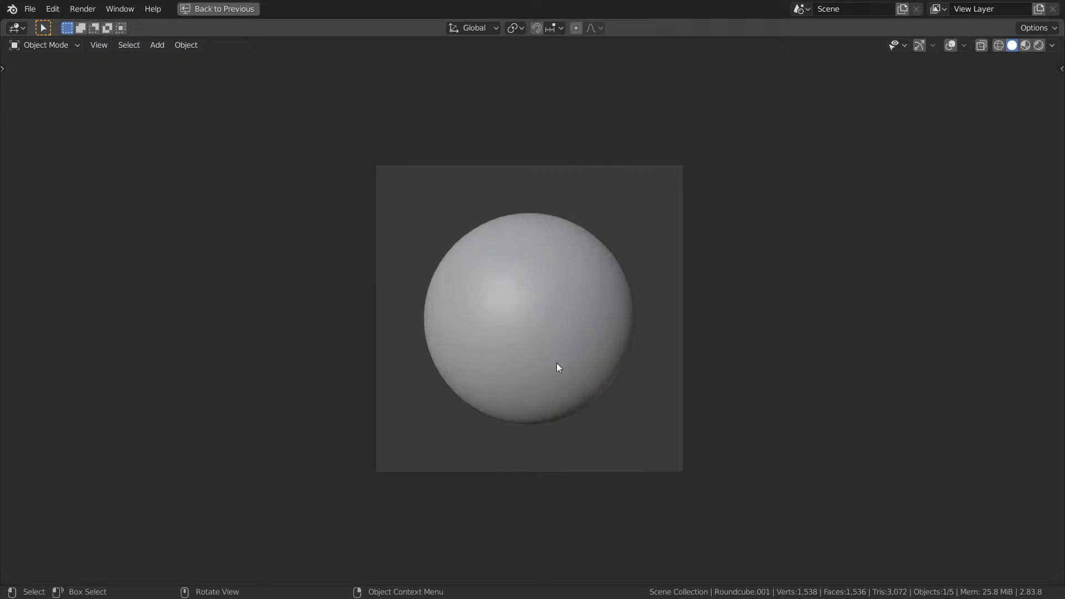
pyautogui.hotkey('ctrl', 'space')
# Examine the Material.001 node tree, including its Separate XYZ branches, math chain and displacement subtraction.
pyautogui.scroll(-6, 643, 341)
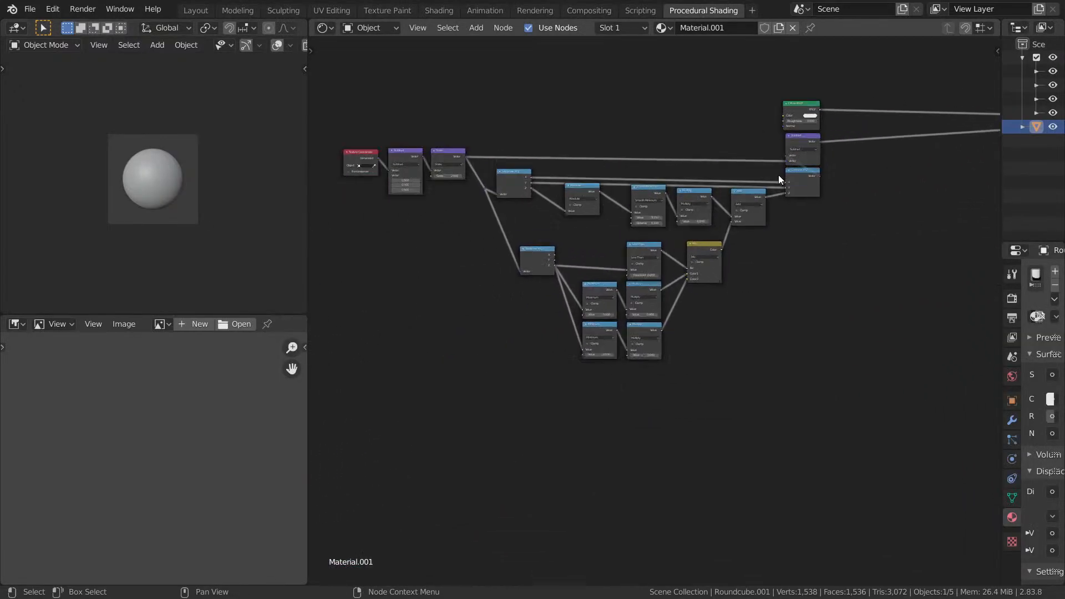
pyautogui.scroll(2, 779, 176)
pyautogui.moveTo(779, 175); pyautogui.dragTo(771, 203, button='middle')
pyautogui.hotkey('ctrl', 'space')
pyautogui.moveTo(499, 195); pyautogui.dragTo(537, 319, button='middle')
pyautogui.scroll(8, 665, 197)
pyautogui.scroll(-1, 1032, 156)
pyautogui.moveTo(1037, 155); pyautogui.dragTo(930, 162, button='middle')
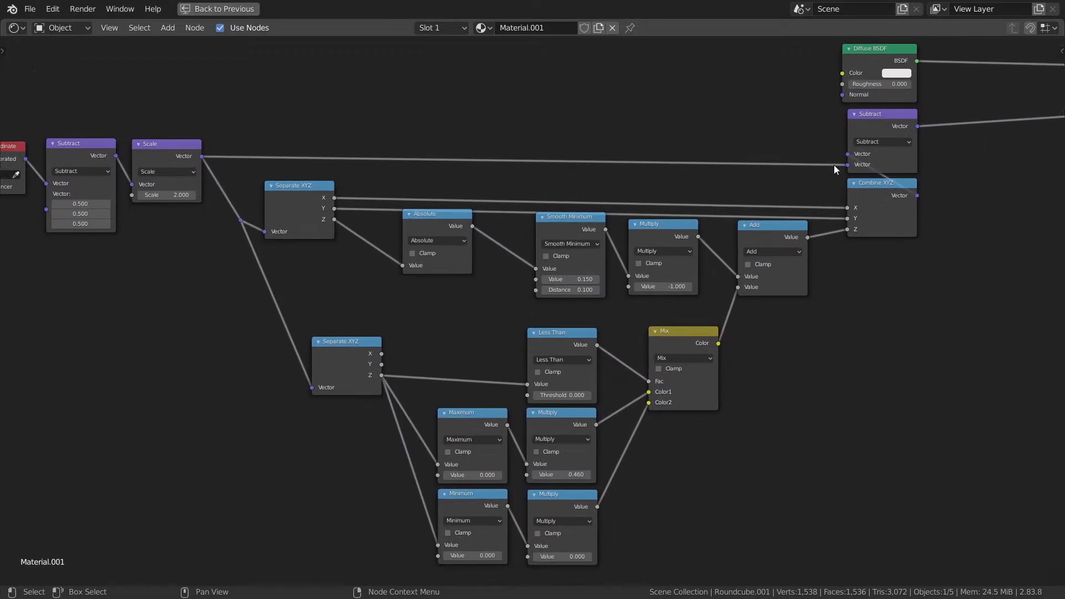
pyautogui.scroll(-3, 800, 169)
pyautogui.moveTo(696, 176); pyautogui.dragTo(716, 155, button='middle')
pyautogui.scroll(2, 688, 166)
pyautogui.moveTo(563, 201); pyautogui.dragTo(623, 201, button='middle')
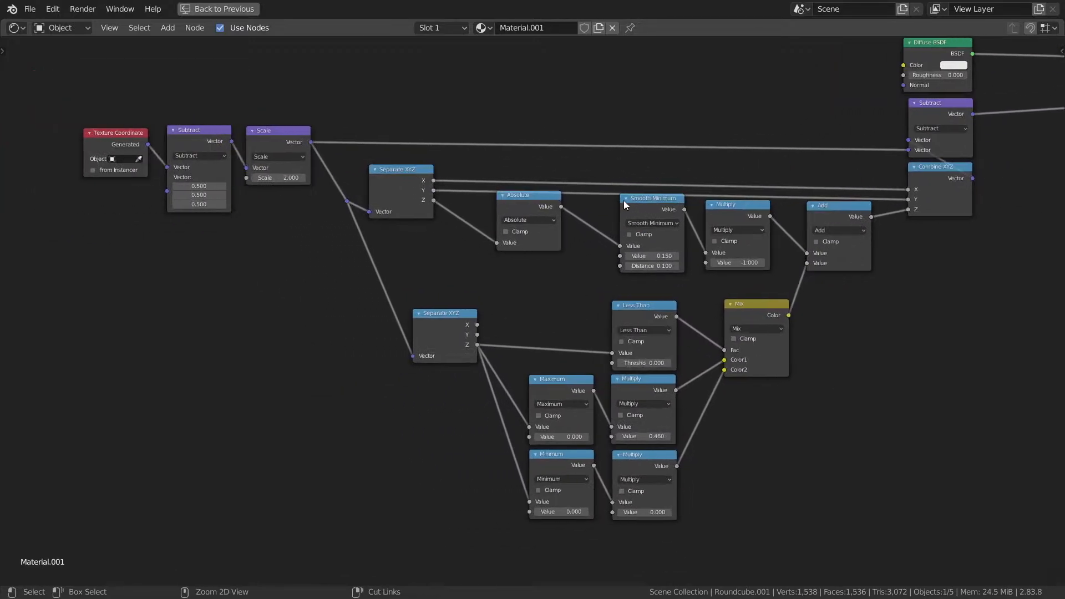
# Restore the split editor layout and switch the 3D viewport to rendered shading.
pyautogui.hotkey('ctrl', 'space')
pyautogui.press('z')
pyautogui.click(143, 95)
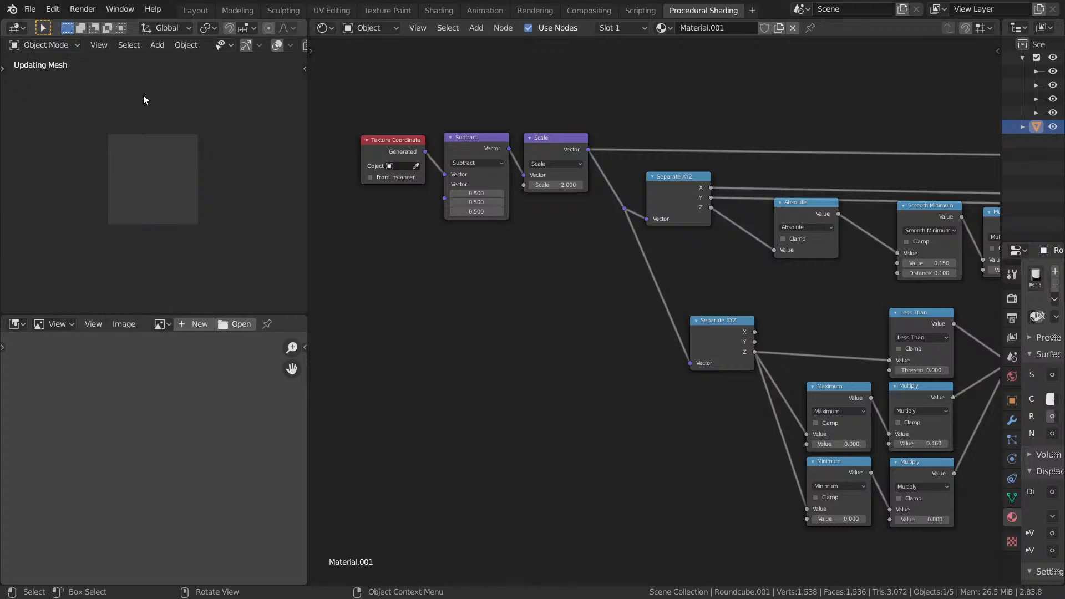
# Examine the dome and rim of the displaced sphere from several angles in the maximized rendered viewport.
pyautogui.hotkey('ctrl', 'space')
pyautogui.scroll(4, 575, 302)
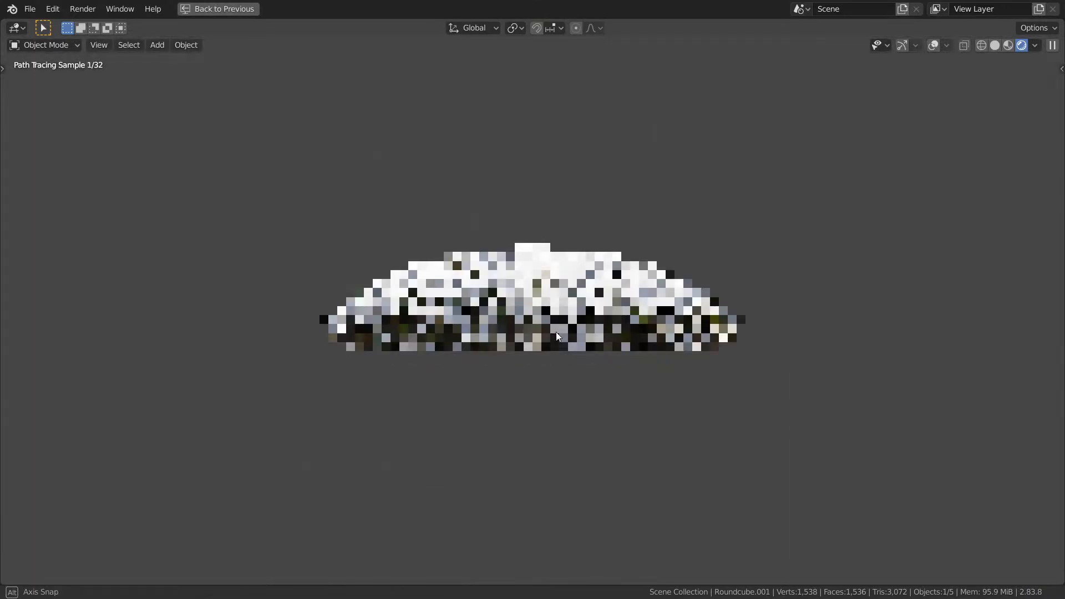
pyautogui.moveTo(556, 332); pyautogui.dragTo(569, 307, button='middle')
pyautogui.scroll(1, 581, 348)
pyautogui.scroll(-2, 575, 305)
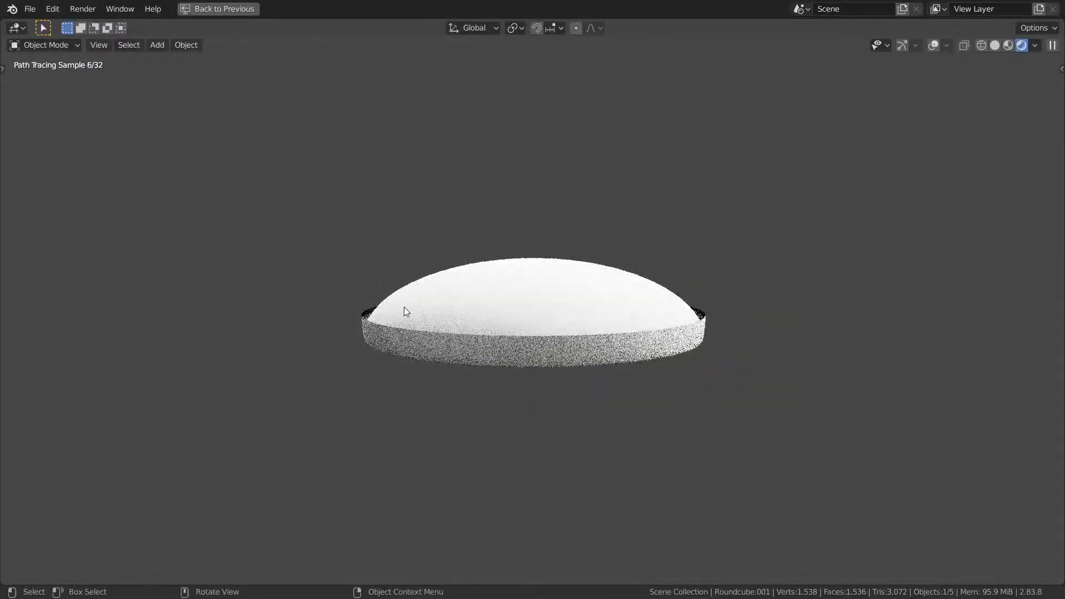
pyautogui.moveTo(406, 312); pyautogui.dragTo(405, 300, button='middle')
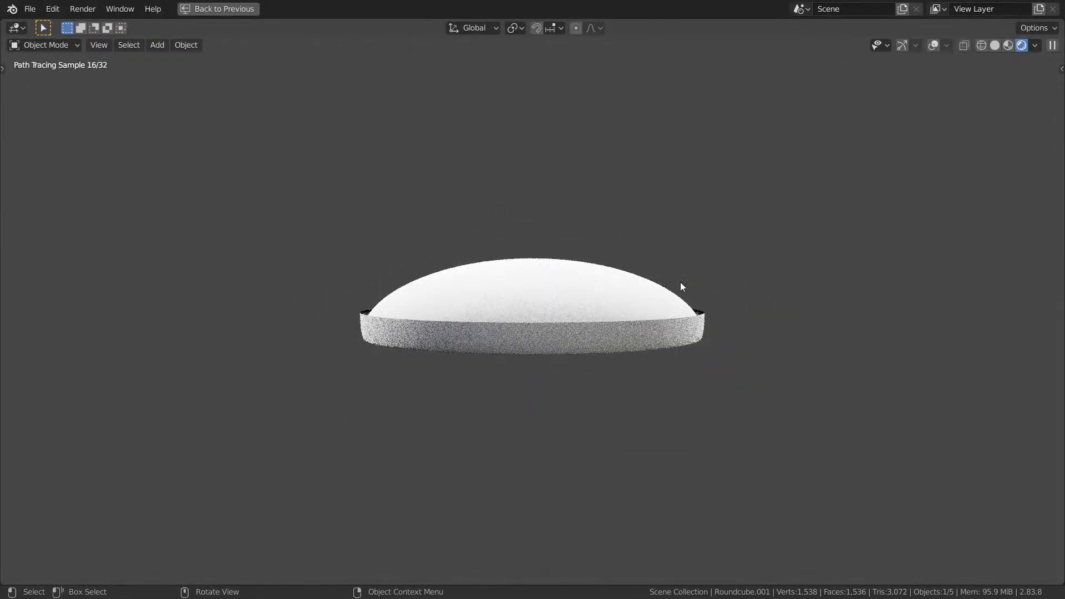
pyautogui.moveTo(682, 286)
pyautogui.mouseDown(button='middle')
pyautogui.moveTo(597, 276)
pyautogui.moveTo(618, 278)
pyautogui.mouseUp(button='middle')
pyautogui.hotkey('ctrl', 'alt', 'space')
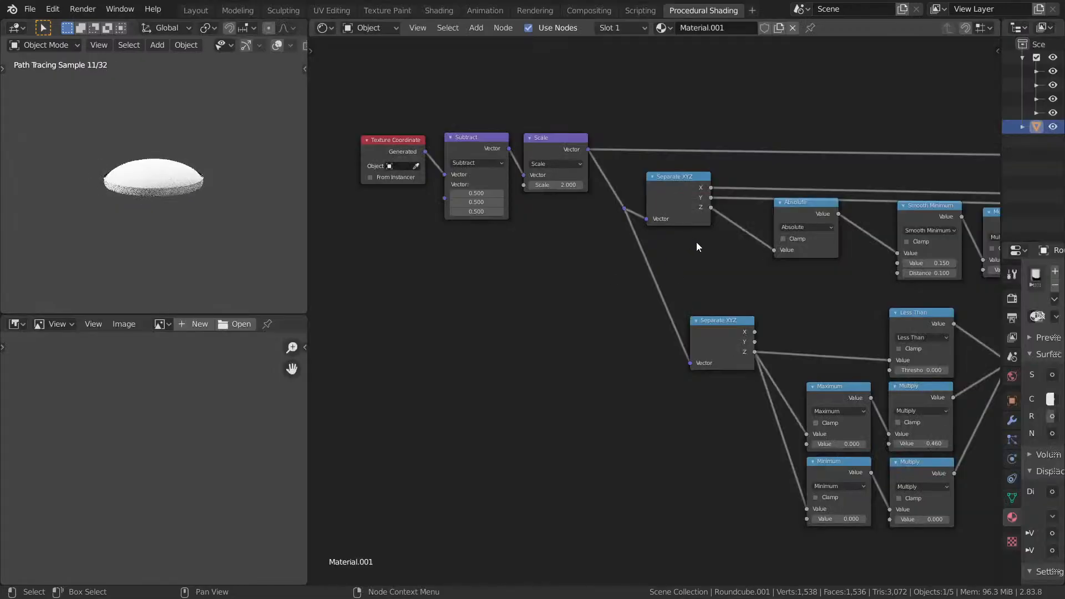
# Switch the object from Material.001 to the material named Material and bring its node chains into view.
pyautogui.scroll(-6, 768, 226)
pyautogui.press('Home')
pyautogui.click(663, 27)
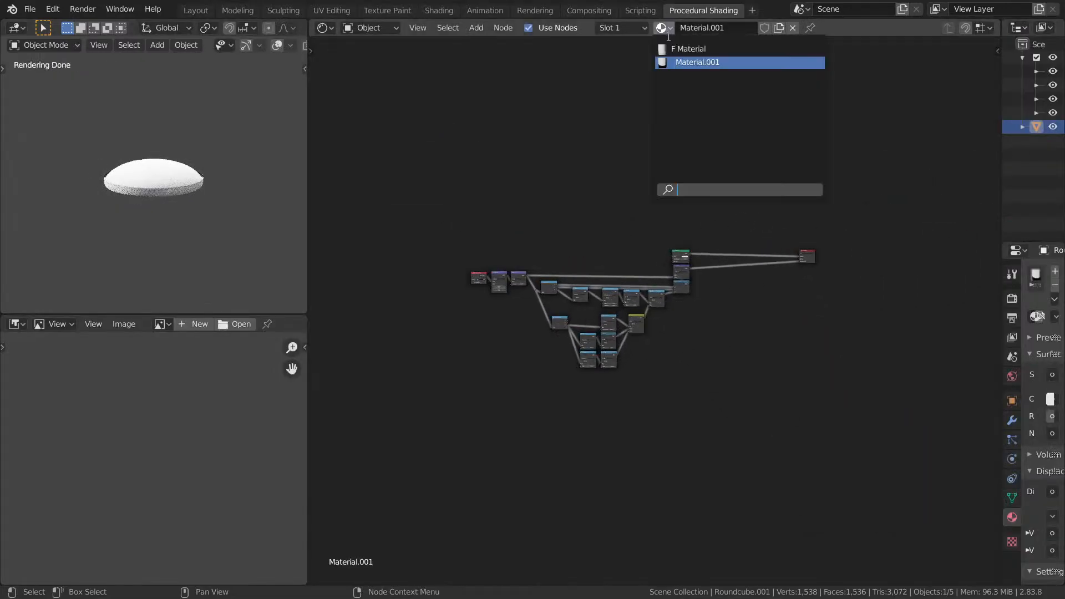
pyautogui.click(669, 49)
pyautogui.moveTo(680, 170); pyautogui.dragTo(715, 338, button='middle')
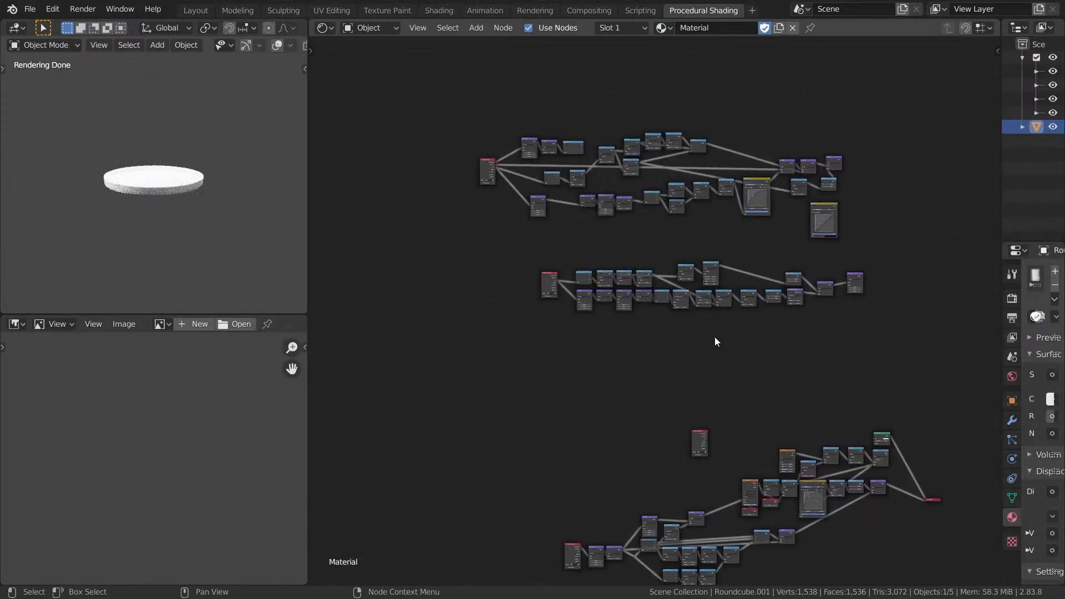
# Preview the Add node that ends the uppermost node chain through the Viewer node.
pyautogui.scroll(8, 761, 262)
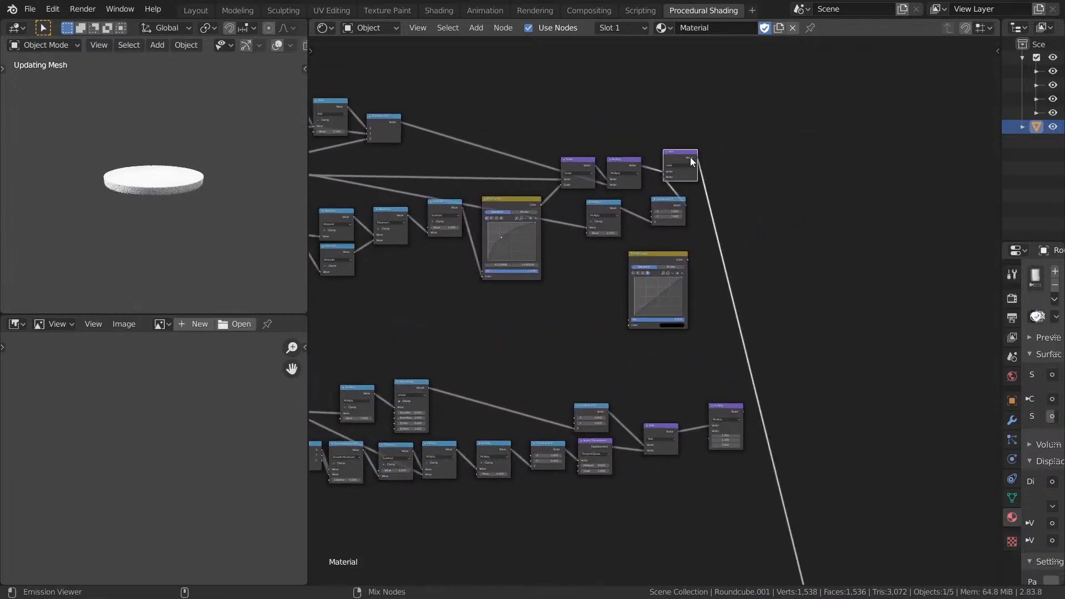
pyautogui.moveTo(861, 396); pyautogui.dragTo(720, 302, button='middle')
pyautogui.scroll(-8, 721, 302)
pyautogui.moveTo(771, 439); pyautogui.dragTo(693, 459, button='middle')
pyautogui.scroll(3, 641, 364)
pyautogui.scroll(-2, 750, 484)
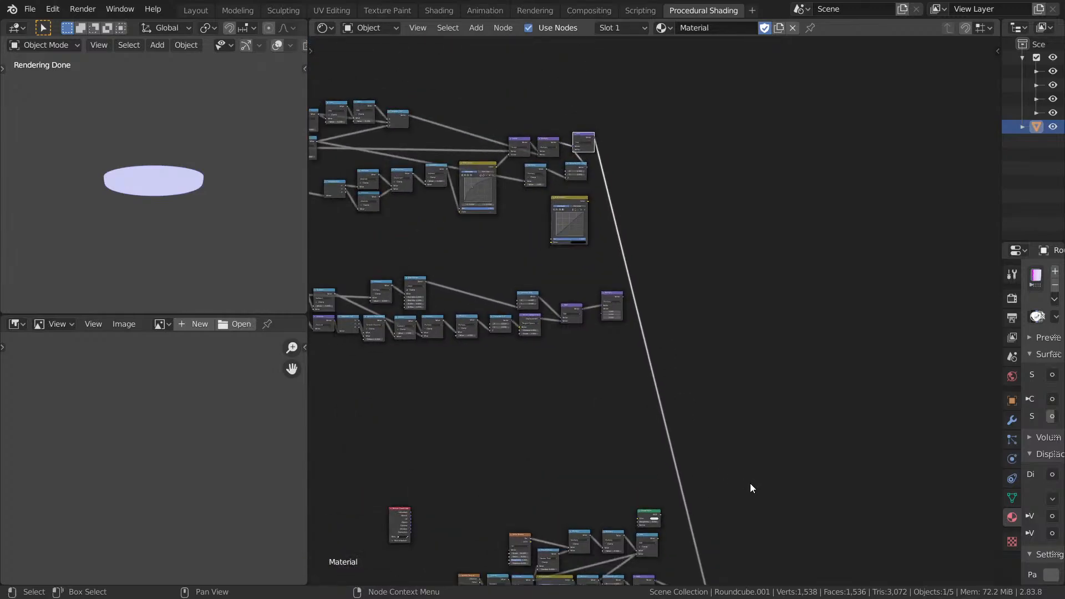
pyautogui.moveTo(750, 484); pyautogui.dragTo(673, 252, button='middle')
pyautogui.moveTo(668, 391); pyautogui.dragTo(677, 422, button='middle')
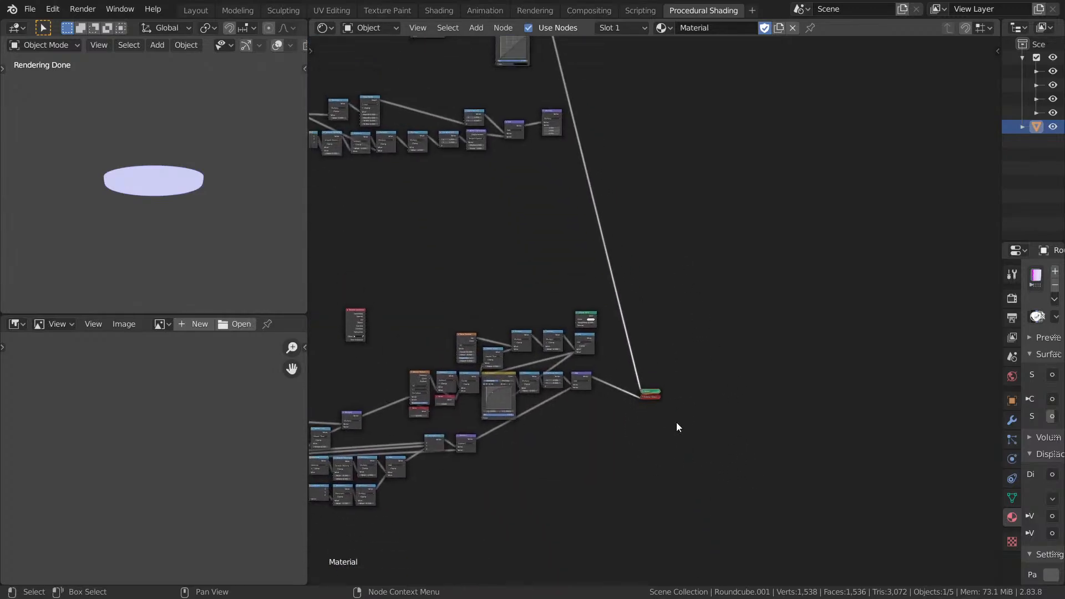
# Move the Viewer, Material Output and Diffuse BSDF nodes up beside the end of the uppermost node chain.
pyautogui.press('g')
pyautogui.click(676, 82)
pyautogui.moveTo(588, 314); pyautogui.dragTo(608, 73)
pyautogui.moveTo(611, 118); pyautogui.dragTo(667, 341, button='middle')
pyautogui.scroll(6, 664, 303)
pyautogui.moveTo(669, 285); pyautogui.dragTo(589, 203)
pyautogui.scroll(6, 617, 276)
pyautogui.moveTo(617, 276); pyautogui.dragTo(524, 455, button='middle')
pyautogui.scroll(3, 525, 455)
pyautogui.moveTo(795, 412); pyautogui.dragTo(779, 371, button='middle')
# Reposition the Viewer and Material Output nodes level with the uppermost chain's final Add node.
pyautogui.moveTo(710, 319); pyautogui.dragTo(789, 388)
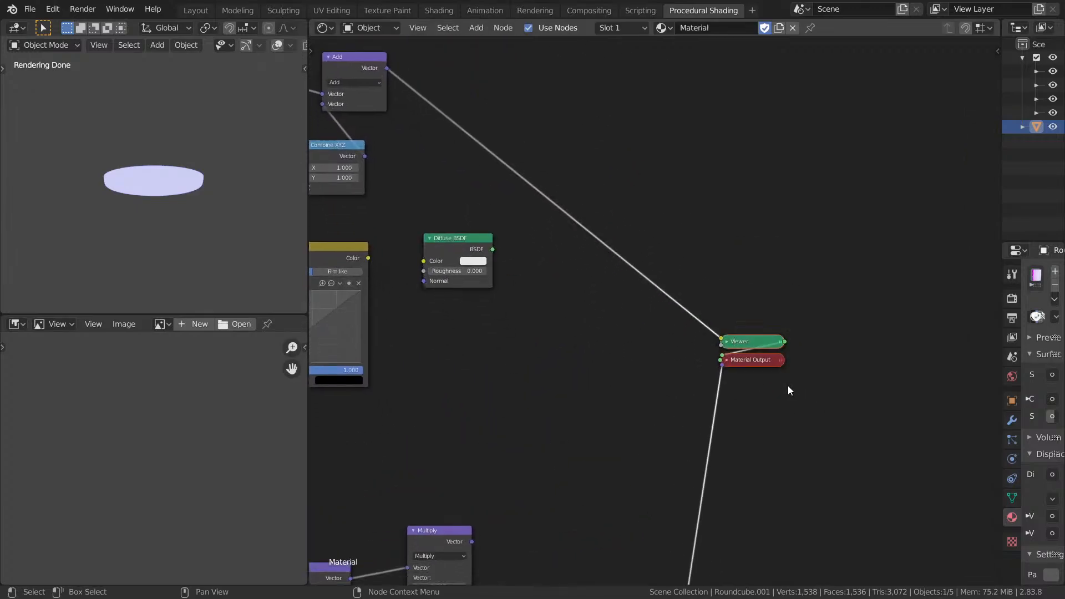
pyautogui.moveTo(790, 390); pyautogui.dragTo(843, 443, button='middle')
pyautogui.press('g')
pyautogui.click(719, 180)
pyautogui.moveTo(710, 213); pyautogui.dragTo(748, 292, button='middle')
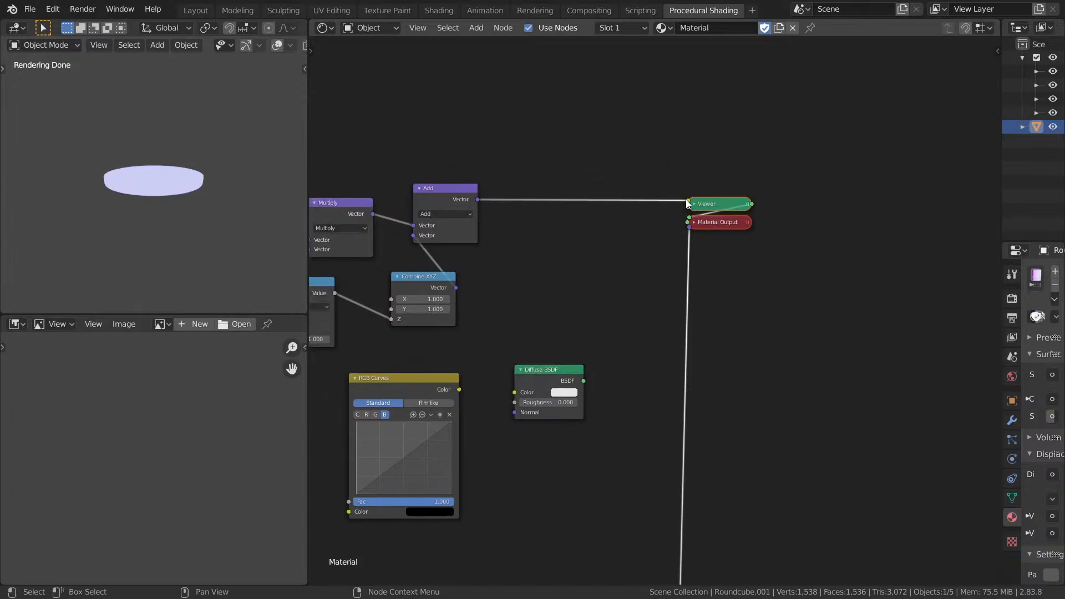
# Feed the Material Output with the Add node's vector as displacement and the Diffuse BSDF as surface.
pyautogui.moveTo(688, 201); pyautogui.dragTo(689, 225)
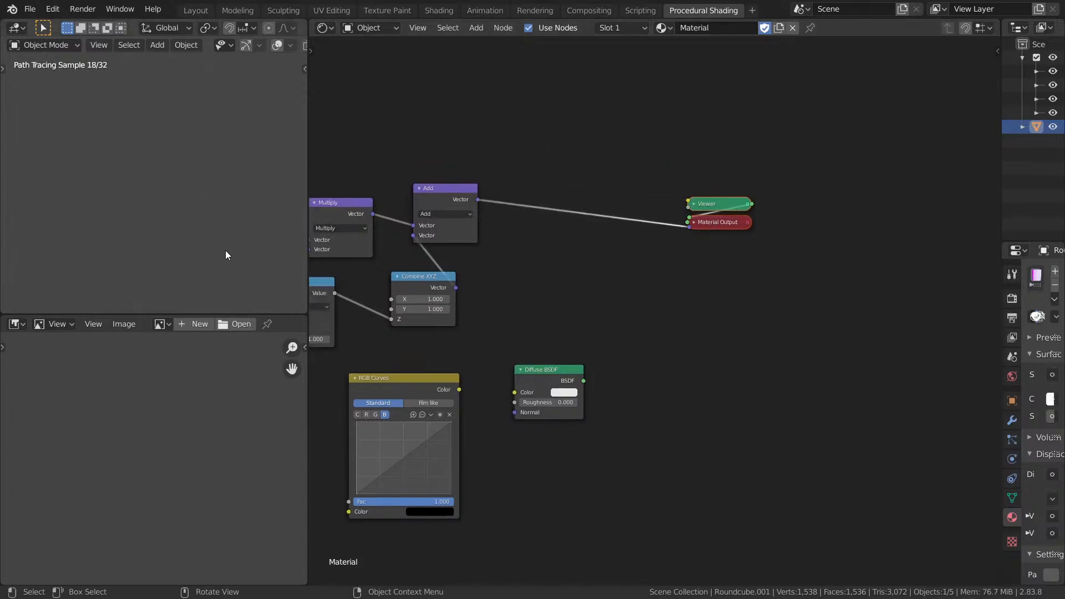
pyautogui.keyDown('ctrl'); pyautogui.keyDown('shift'); pyautogui.click(561, 371); pyautogui.keyUp('shift'); pyautogui.keyUp('ctrl')
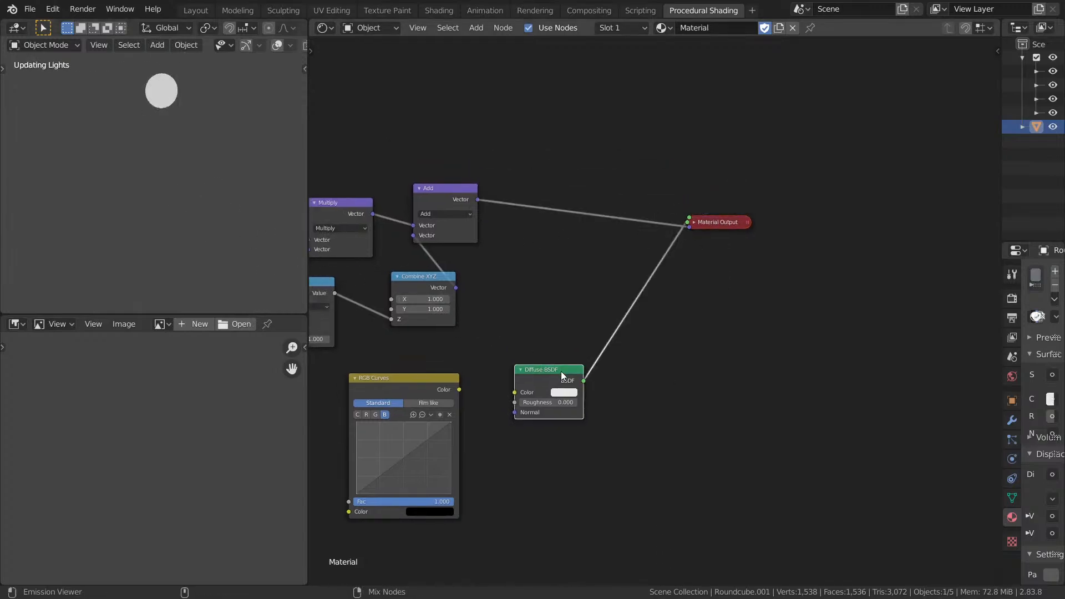
pyautogui.hotkey('ctrl', 'space')
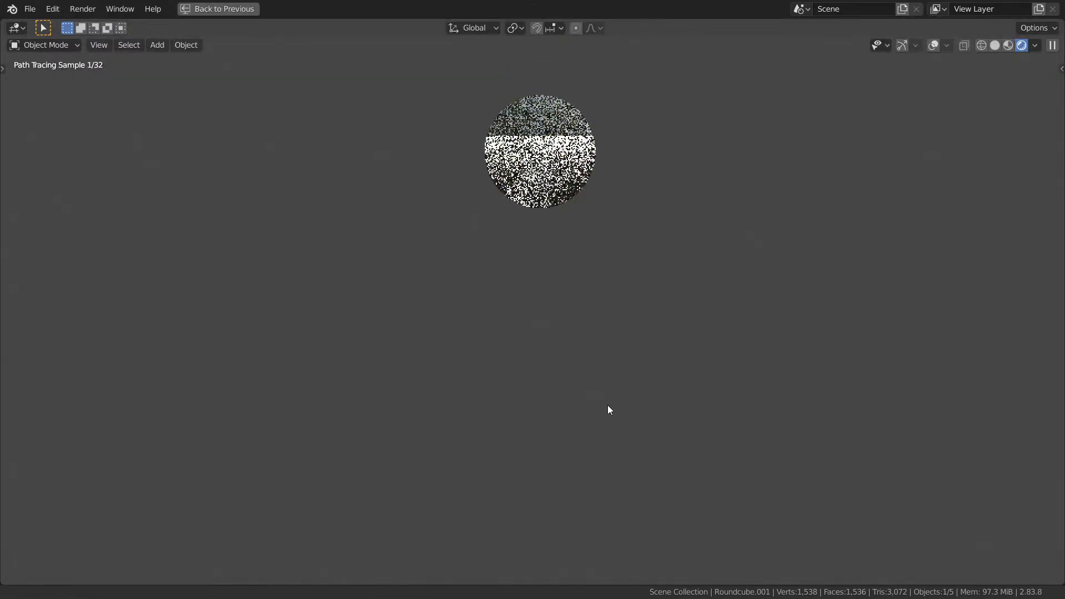
pyautogui.scroll(1, 617, 215)
pyautogui.moveTo(617, 194); pyautogui.dragTo(582, 314, button='middle')
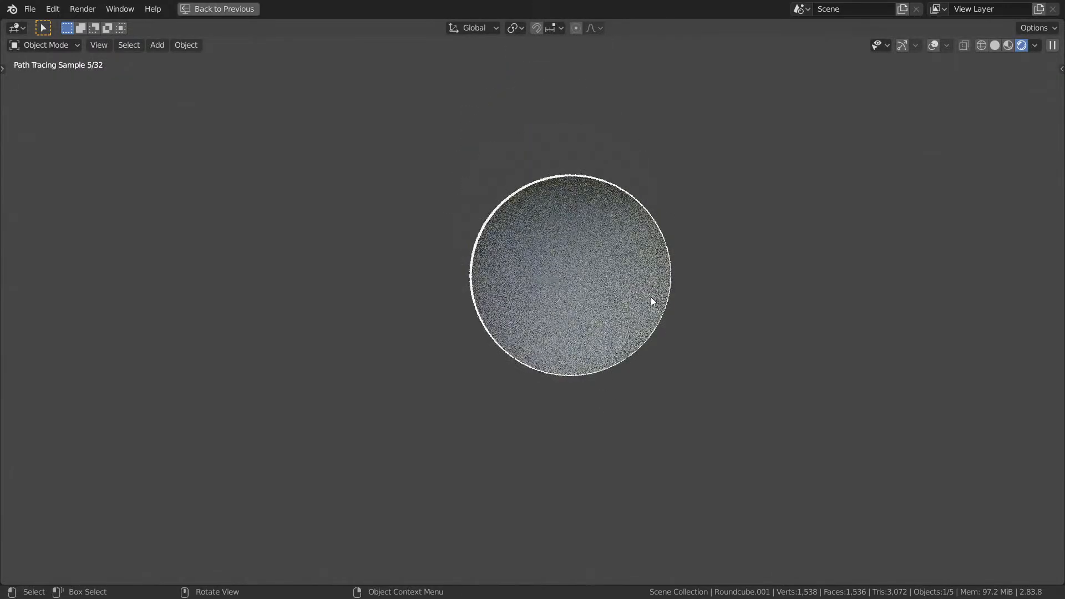
pyautogui.moveTo(652, 305); pyautogui.dragTo(663, 211, button='middle')
pyautogui.hotkey('ctrl', 'space')
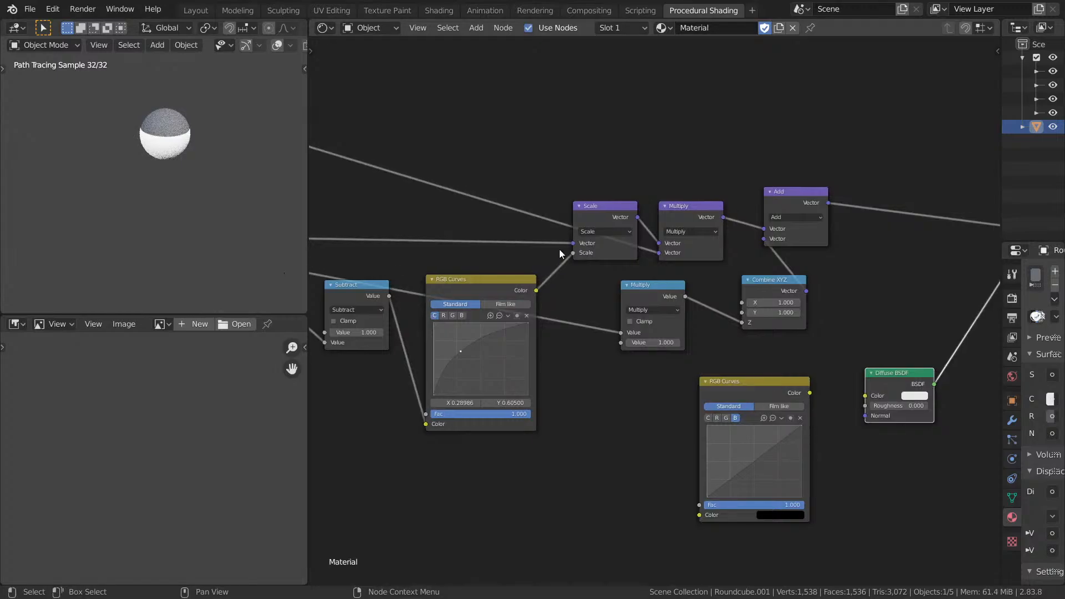
# Move the Material Output node down beside the Multiply node that ends the second node chain.
pyautogui.moveTo(559, 248)
pyautogui.mouseDown(button='middle')
pyautogui.moveTo(757, 252)
pyautogui.moveTo(959, 197)
pyautogui.moveTo(895, 188)
pyautogui.moveTo(681, 205)
pyautogui.mouseUp(button='middle')
pyautogui.scroll(-3, 757, 252)
pyautogui.moveTo(761, 336); pyautogui.dragTo(708, 268, button='middle')
pyautogui.scroll(2, 741, 316)
pyautogui.moveTo(741, 315)
pyautogui.mouseDown(button='middle')
pyautogui.moveTo(666, 203)
pyautogui.moveTo(559, 278)
pyautogui.moveTo(594, 317)
pyautogui.moveTo(556, 404)
pyautogui.mouseUp(button='middle')
pyautogui.click(686, 145)
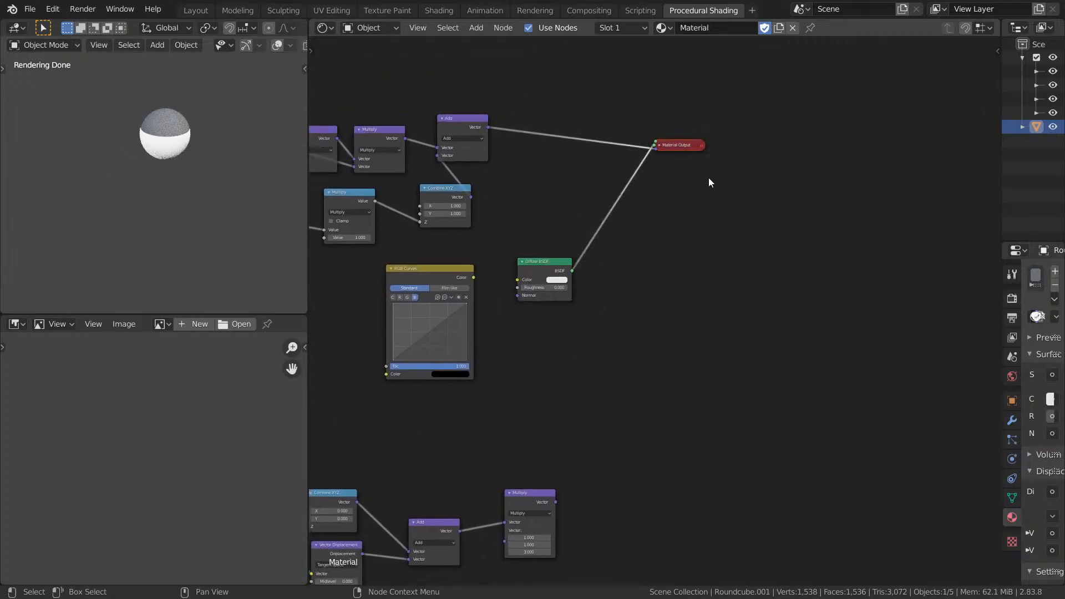
pyautogui.click(723, 498)
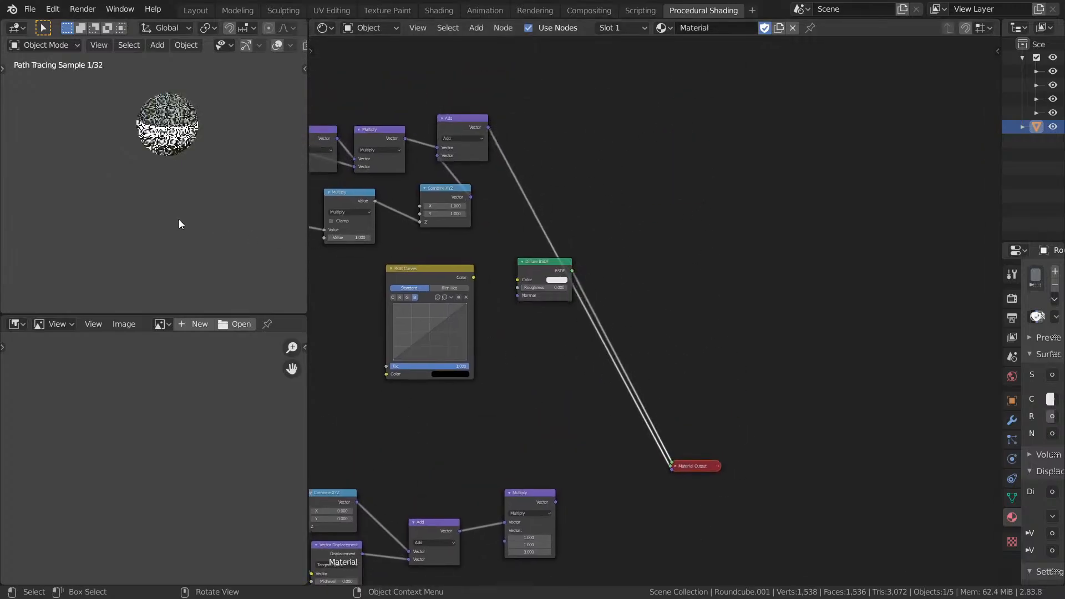
pyautogui.keyDown('shift'); pyautogui.moveTo(255, 126); pyautogui.dragTo(236, 219, button='middle'); pyautogui.keyUp('shift')
# Link the second chain's final Multiply node to the Material Output's Displacement and frame the rendered sphere.
pyautogui.moveTo(478, 333); pyautogui.dragTo(939, 333, button='middle')
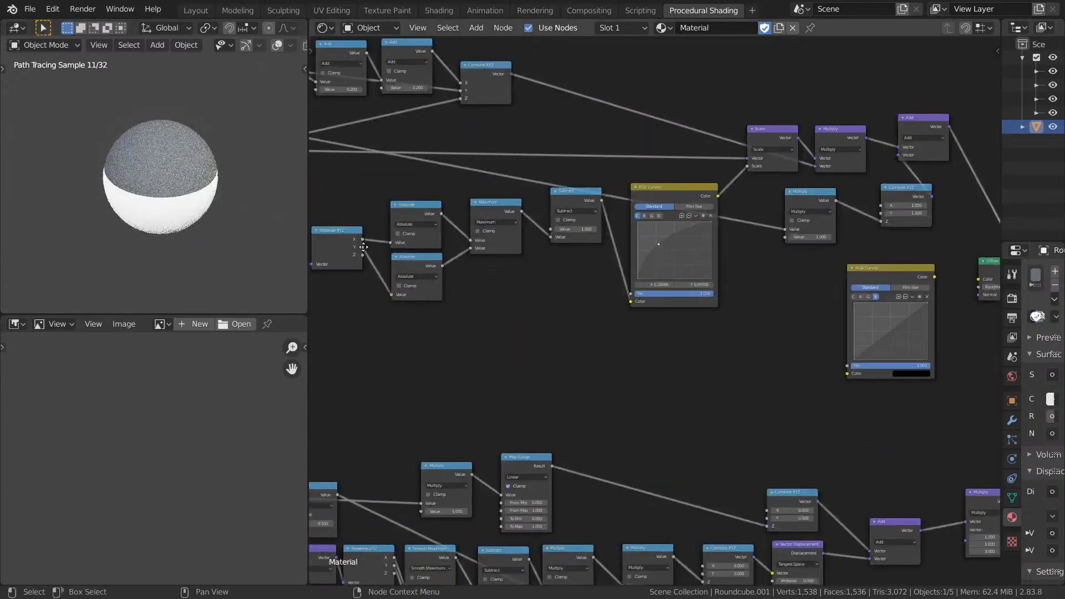
pyautogui.moveTo(471, 372); pyautogui.dragTo(574, 153, button='middle')
pyautogui.moveTo(790, 231); pyautogui.dragTo(748, 117, button='middle')
pyautogui.scroll(3, 680, 294)
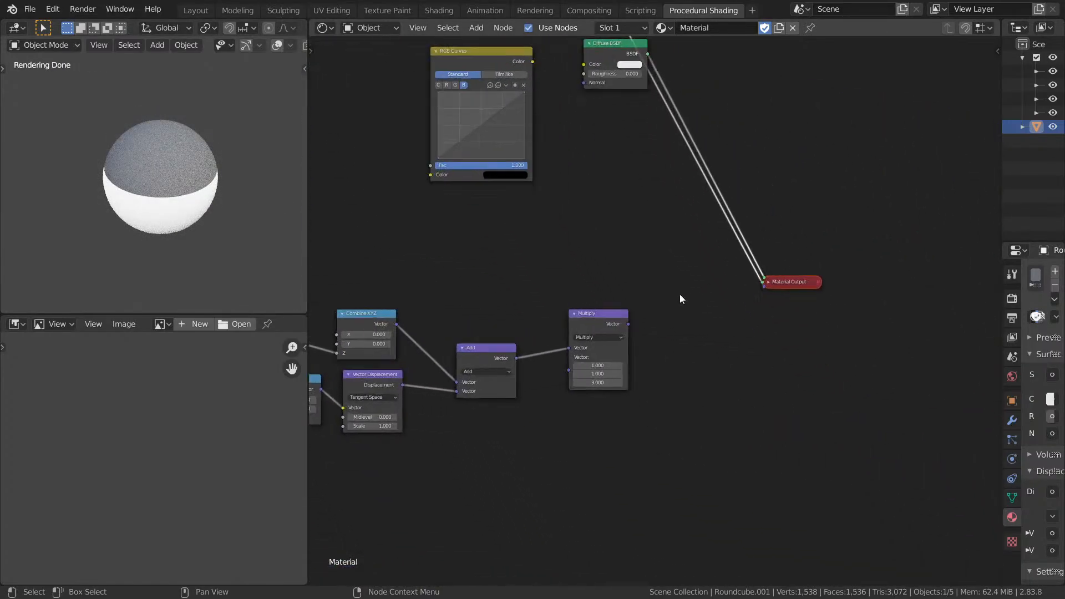
pyautogui.moveTo(628, 326); pyautogui.dragTo(773, 284)
pyautogui.hotkey('ctrl', 'space')
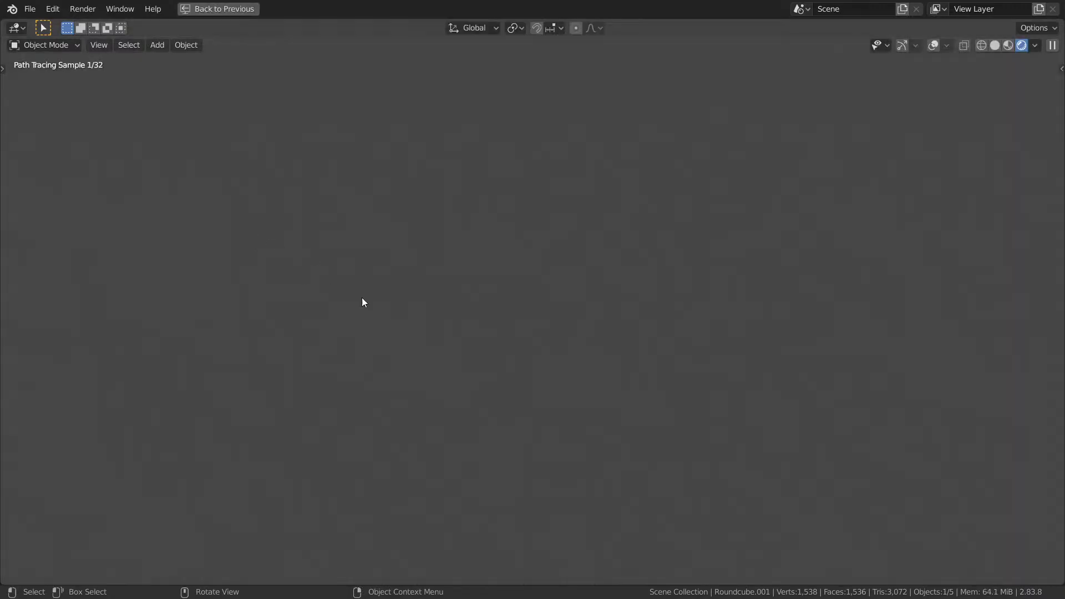
pyautogui.scroll(3, 554, 380)
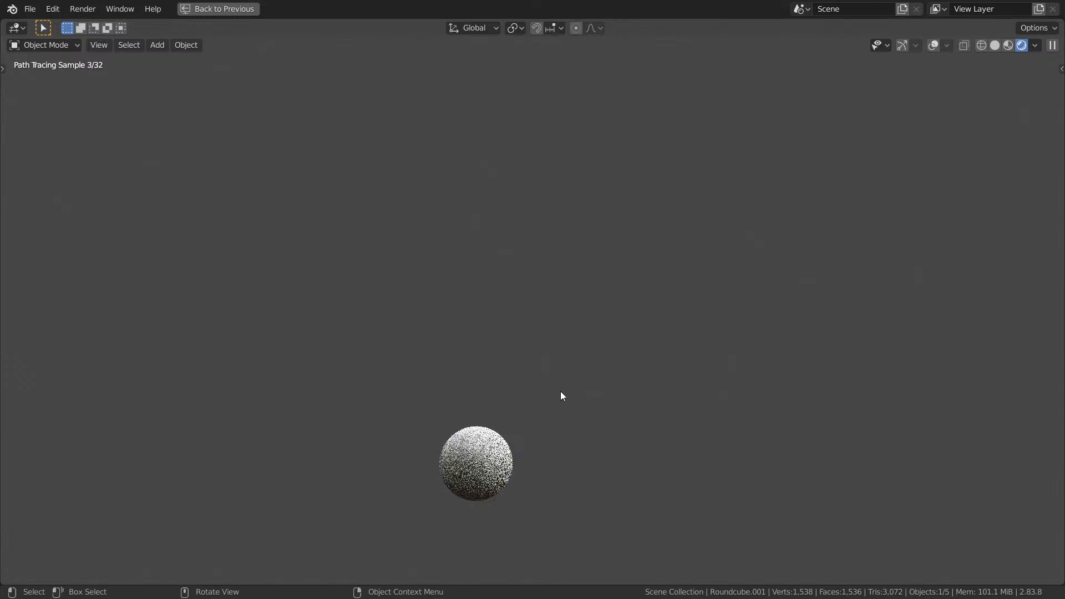
pyautogui.press('KP_Decimal')
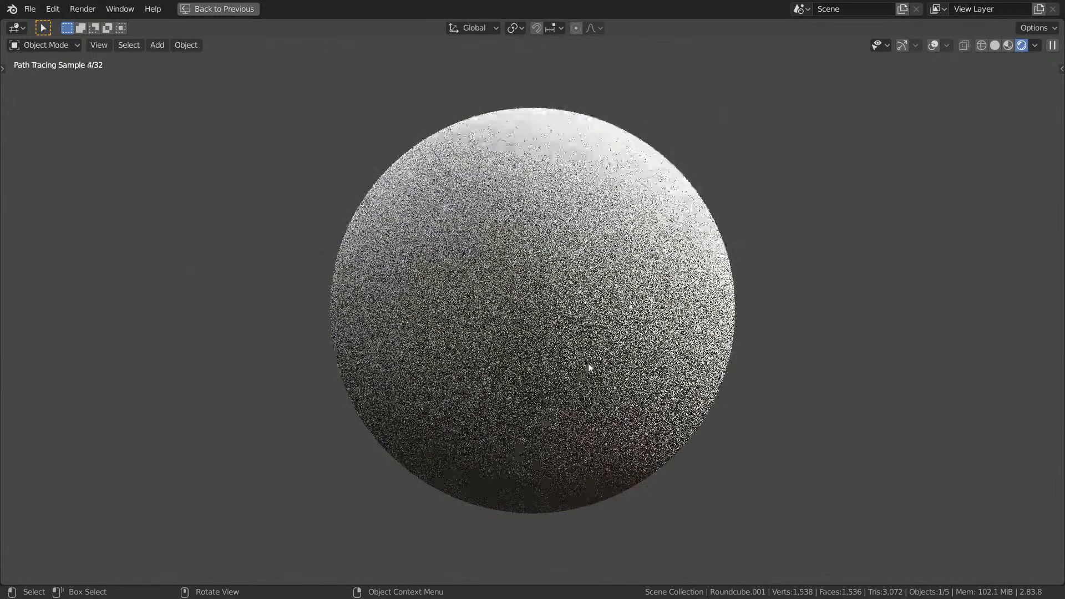
pyautogui.hotkey('ctrl', 'space')
# Disconnect the Multiply node from the Material Output's Displacement and preview its vector through the Viewer.
pyautogui.moveTo(658, 326); pyautogui.dragTo(970, 305, button='middle')
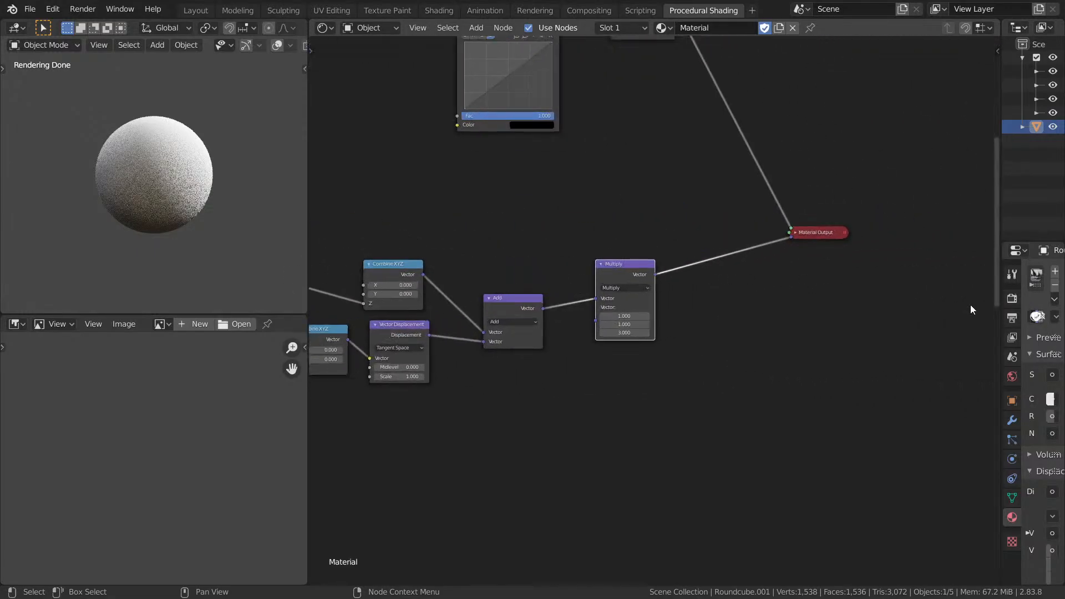
pyautogui.scroll(-1, 604, 134)
pyautogui.moveTo(604, 134); pyautogui.dragTo(610, 175, button='middle')
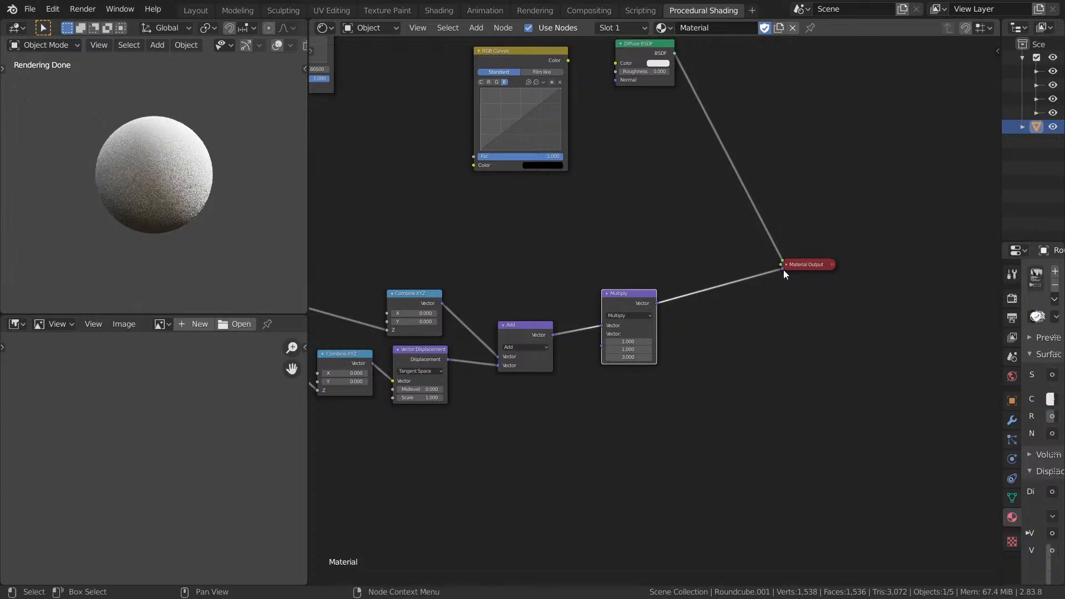
pyautogui.moveTo(783, 270); pyautogui.dragTo(767, 308)
pyautogui.keyDown('ctrl'); pyautogui.keyDown('shift'); pyautogui.click(638, 310); pyautogui.keyUp('shift'); pyautogui.keyUp('ctrl')
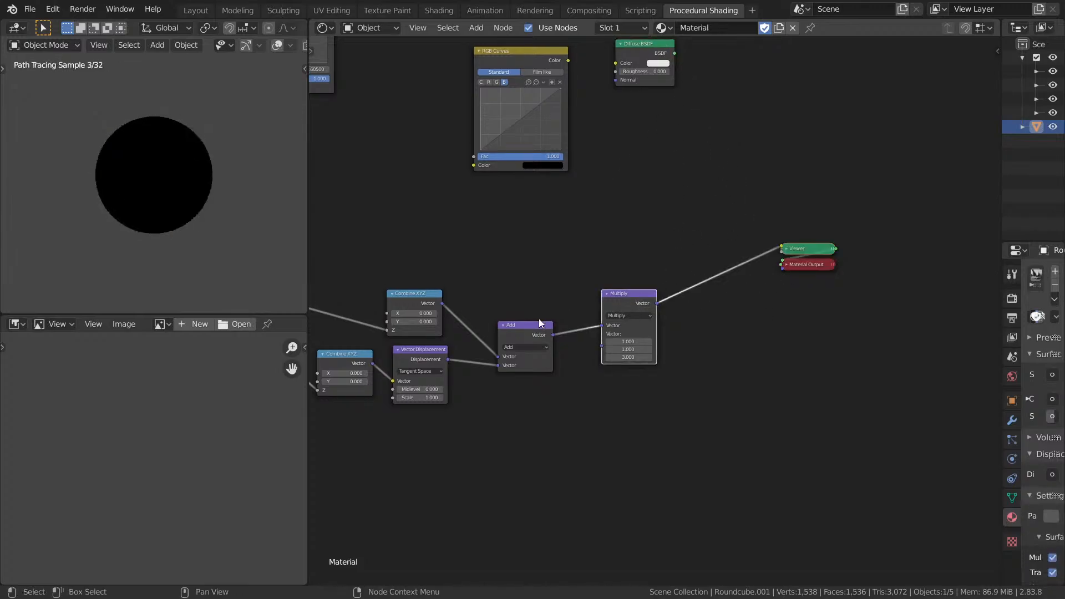
# Link the second chain's Add node to the Material Output's Displacement and set the Diffuse BSDF as the surface again.
pyautogui.moveTo(547, 335); pyautogui.dragTo(783, 268)
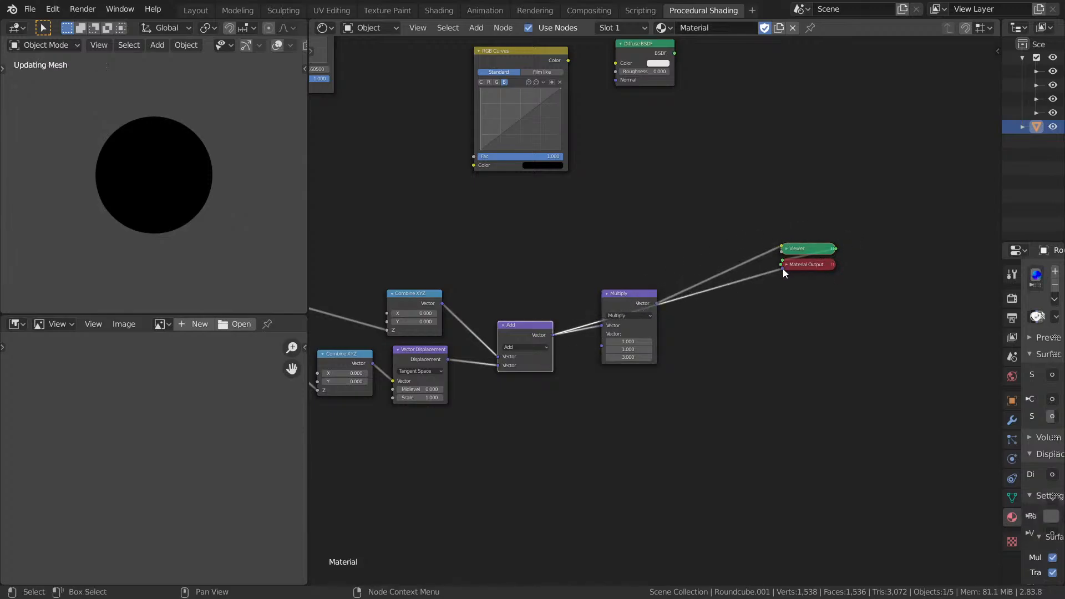
pyautogui.scroll(1, 691, 202)
pyautogui.moveTo(691, 203); pyautogui.dragTo(689, 255, button='middle')
pyautogui.keyDown('ctrl'); pyautogui.keyDown('shift'); pyautogui.click(637, 91); pyautogui.keyUp('shift'); pyautogui.keyUp('ctrl')
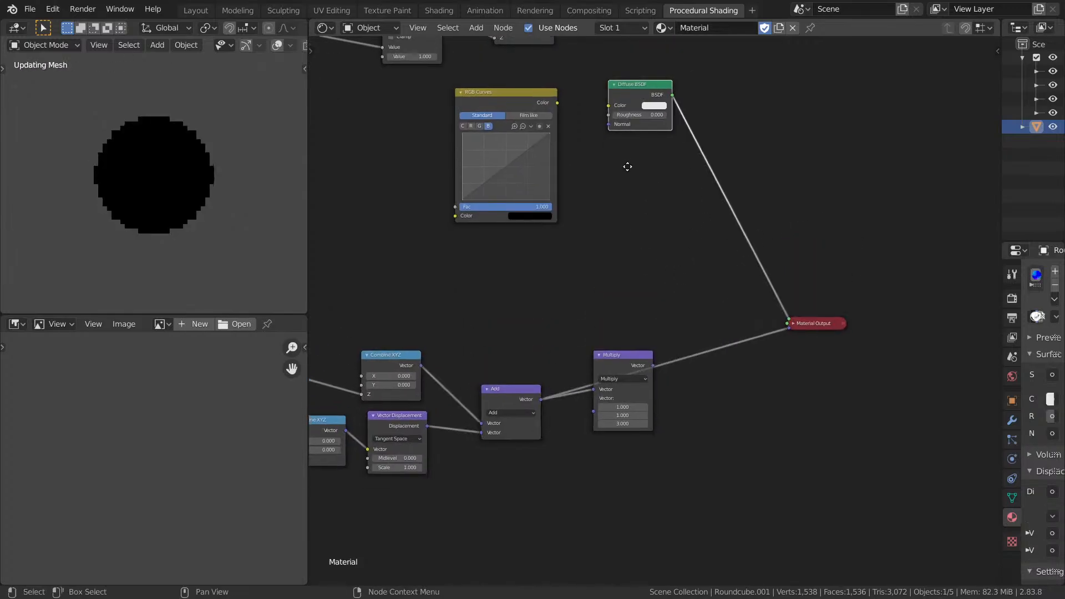
# Link the Vector Displacement node directly to the Material Output's Displacement and view the sphere from another angle.
pyautogui.moveTo(575, 214); pyautogui.dragTo(587, 237, button='middle')
pyautogui.scroll(-2, 559, 276)
pyautogui.moveTo(576, 294); pyautogui.dragTo(688, 268)
pyautogui.moveTo(181, 203); pyautogui.dragTo(133, 206, button='middle')
pyautogui.moveTo(822, 241); pyautogui.dragTo(665, 236, button='middle')
pyautogui.scroll(-1, 665, 235)
# Check the feature set and device options in the scene's Cycles render settings.
pyautogui.hotkey('ctrl', 'space')
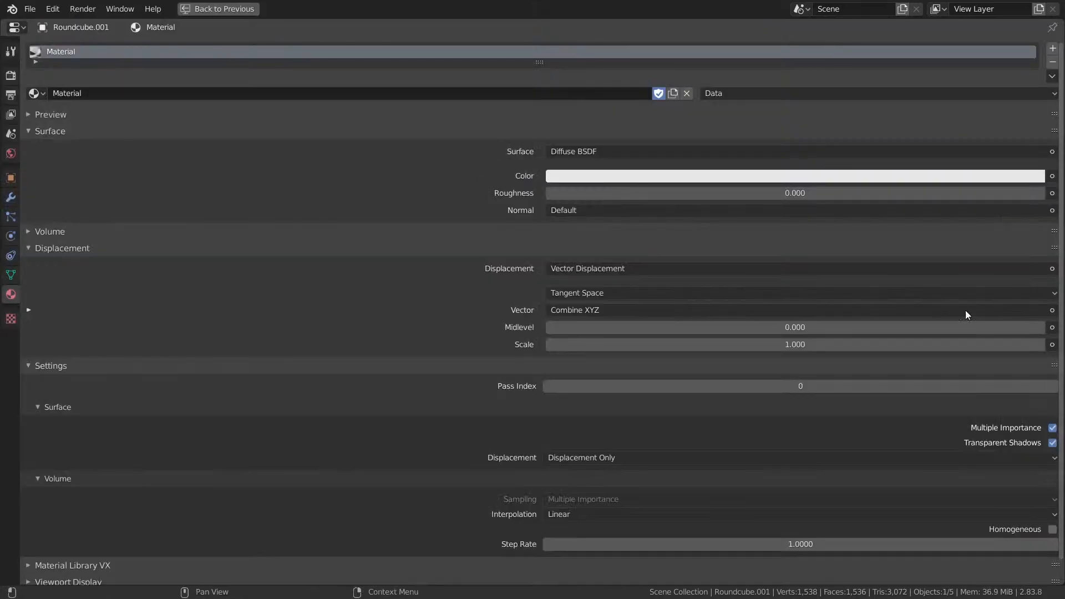
pyautogui.click(10, 78)
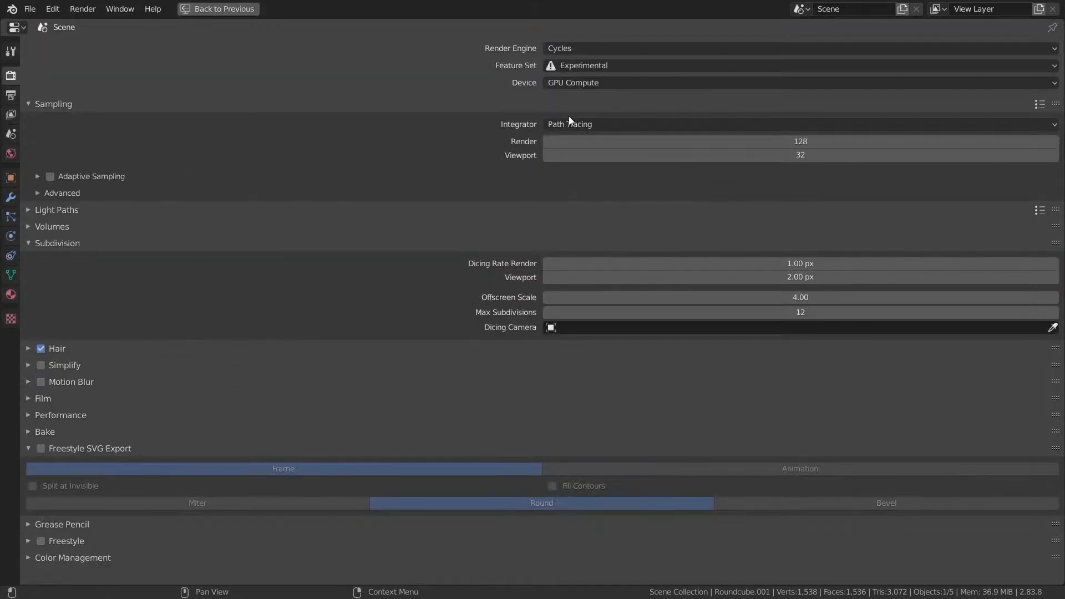
pyautogui.click(587, 88)
pyautogui.click(587, 88)
pyautogui.click(221, 9)
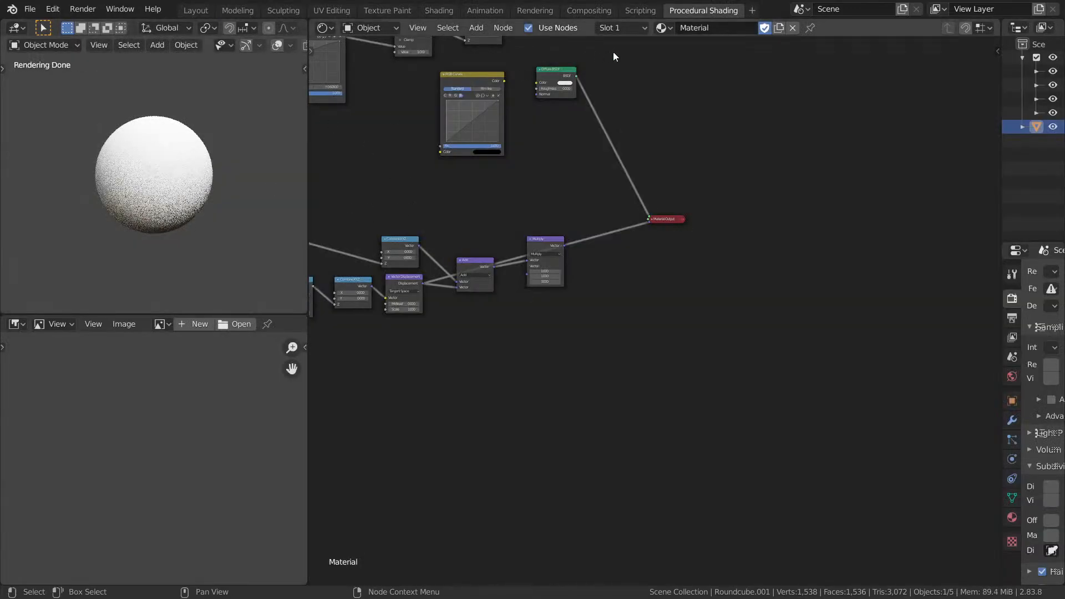
# Switch the object to Material.001 and back to Material to compare them and look over the node chains.
pyautogui.click(662, 32)
pyautogui.click(697, 62)
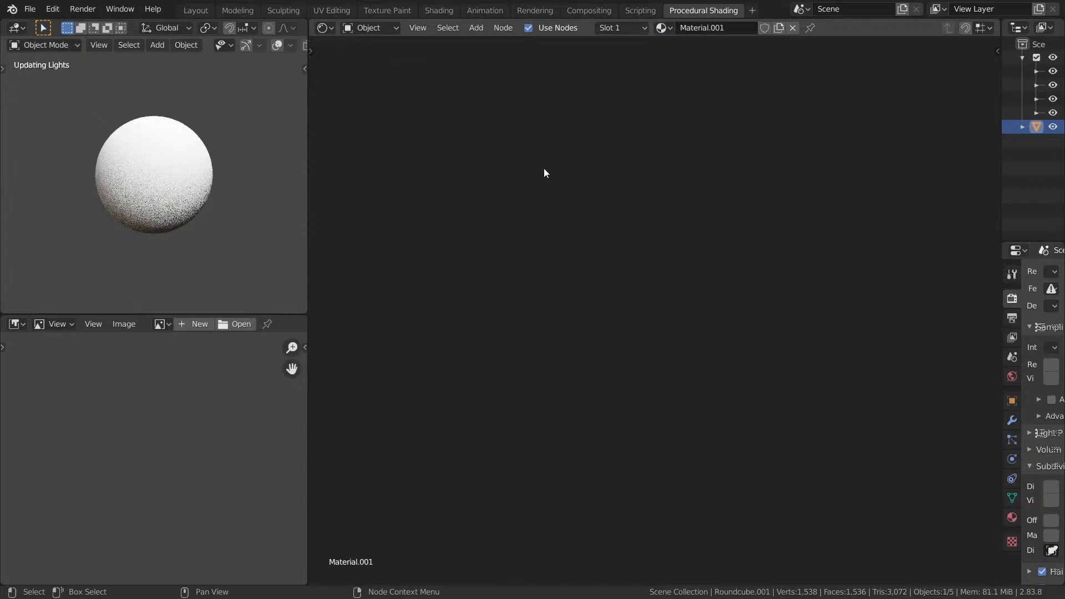
pyautogui.click(675, 35)
pyautogui.click(686, 50)
pyautogui.scroll(-10, 529, 224)
pyautogui.moveTo(529, 223); pyautogui.dragTo(837, 207, button='middle')
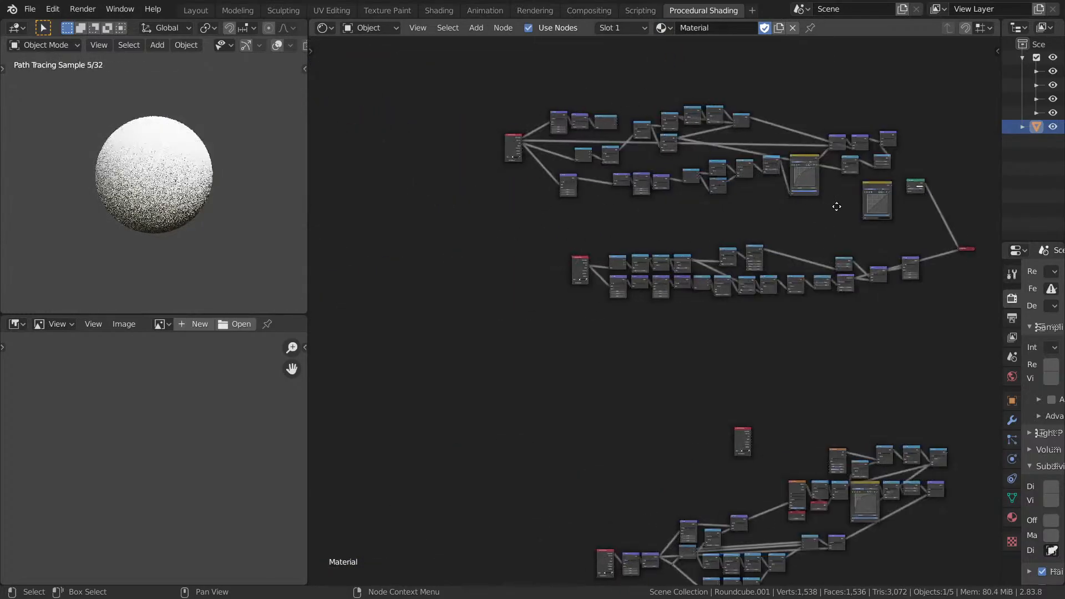
pyautogui.scroll(5, 829, 204)
# Assign Material.001 to the object.
pyautogui.click(666, 28)
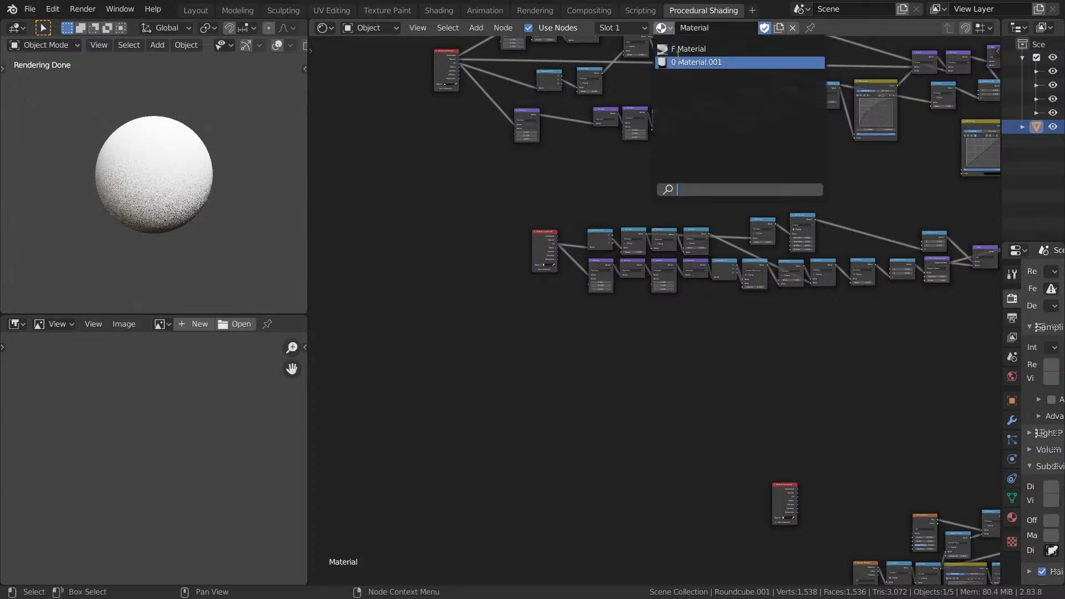
pyautogui.click(702, 62)
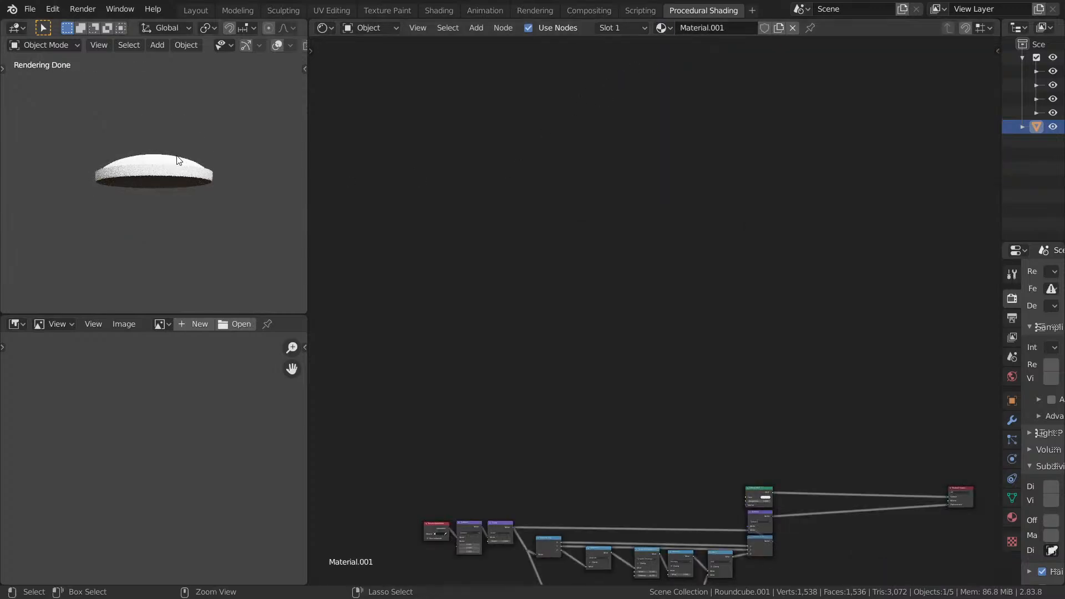
# Save the file and open the recent Day 4 Grain file containing the sphere.
pyautogui.hotkey('ctrl', 's')
pyautogui.click(29, 9)
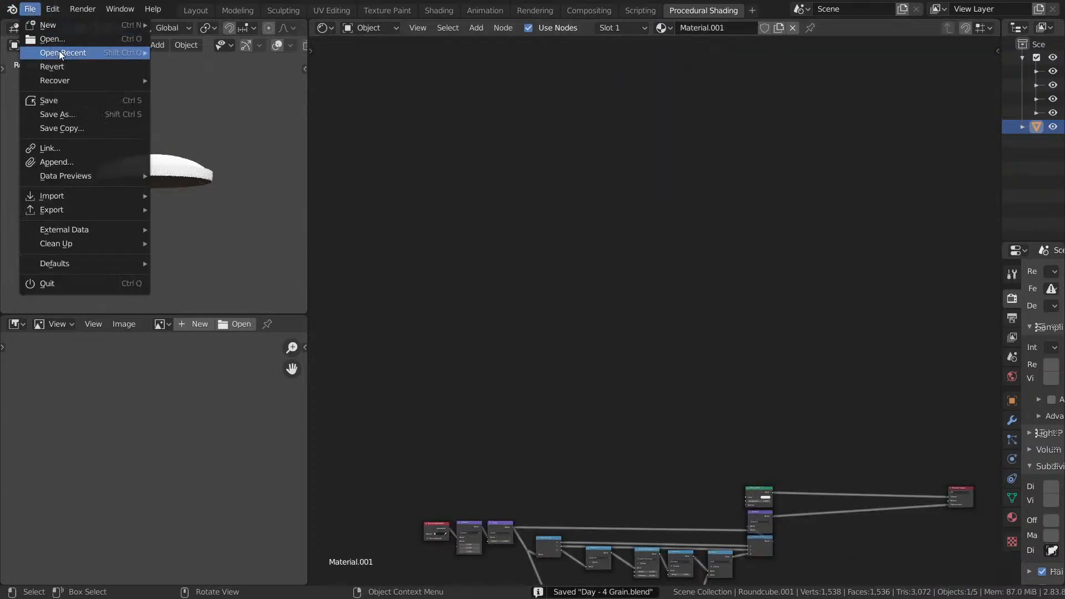
pyautogui.moveTo(62, 54)
pyautogui.click(212, 64)
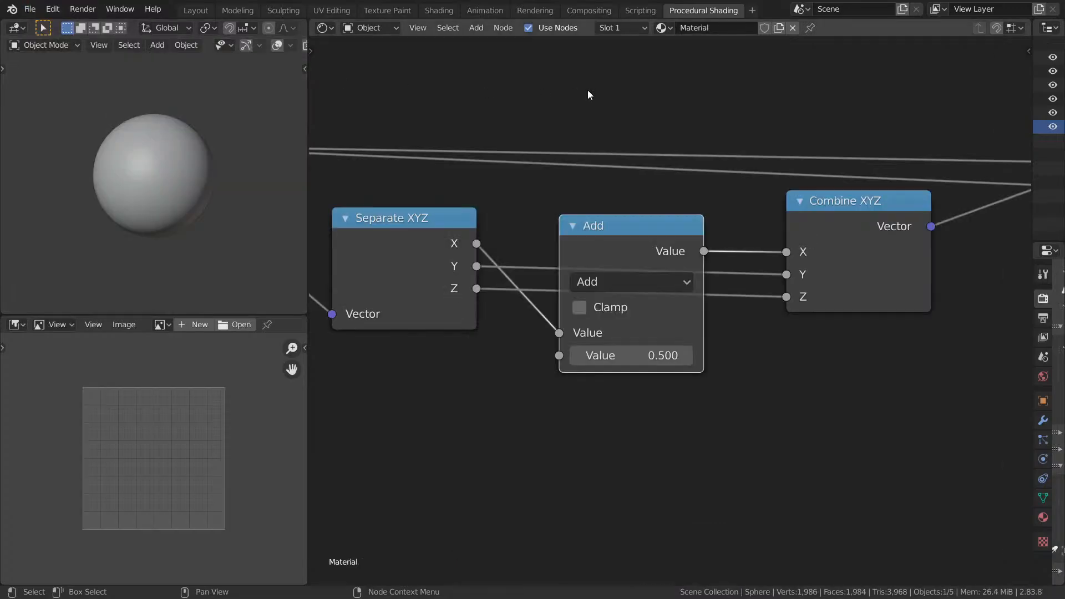
# Detach the Add node from the X link, park it above the chain, and show the sphere in rendered shading.
pyautogui.moveTo(756, 153); pyautogui.dragTo(719, 138, button='middle')
pyautogui.scroll(-8, 720, 183)
pyautogui.keyDown('alt'); pyautogui.moveTo(637, 228); pyautogui.dragTo(638, 128); pyautogui.keyUp('alt')
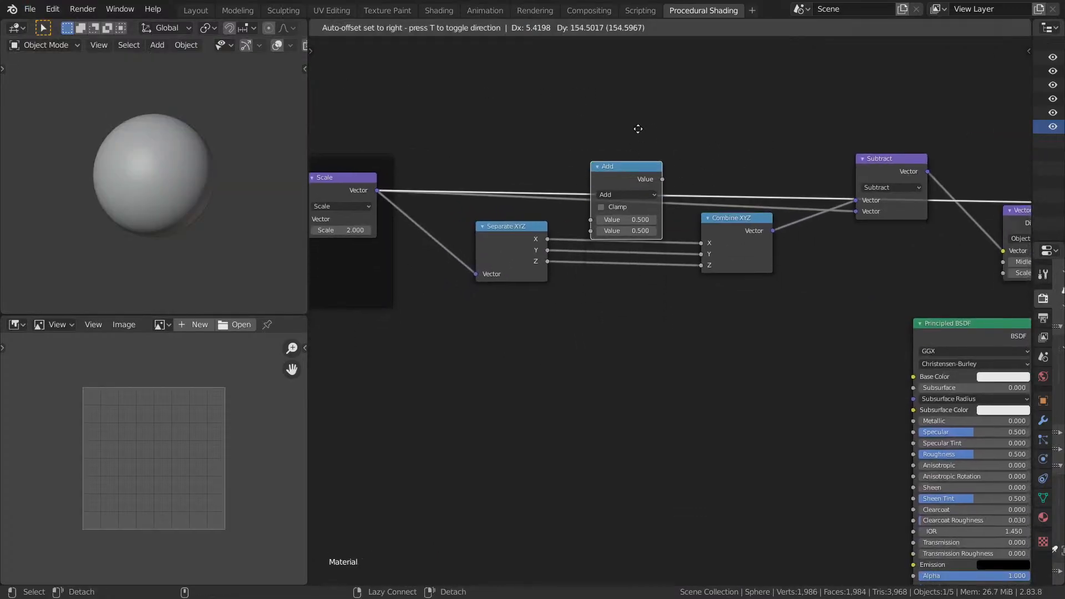
pyautogui.press('z')
pyautogui.click(151, 87)
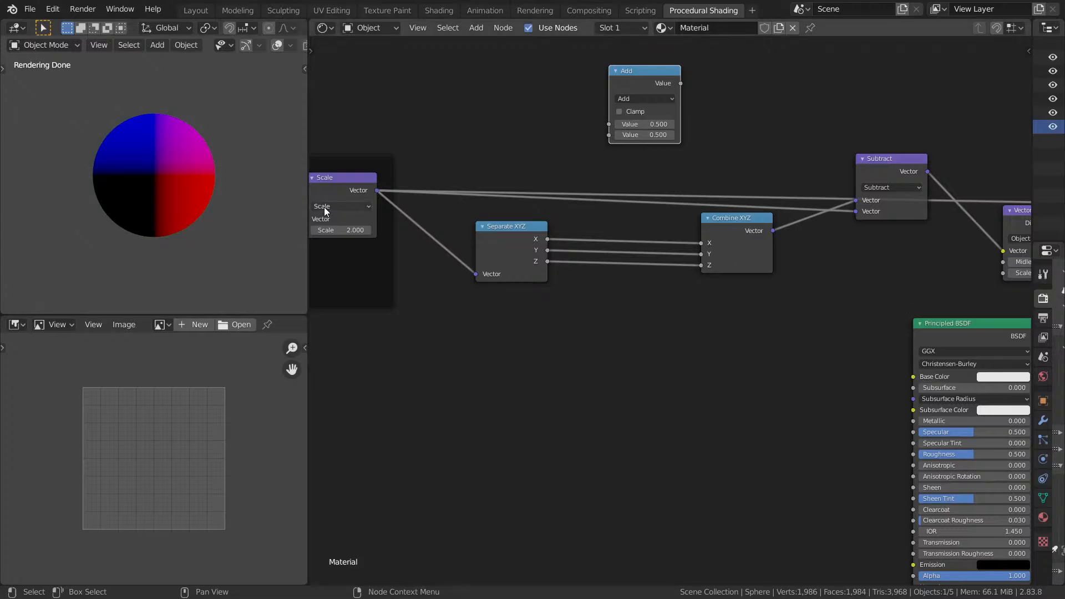
# Open the program preferences to review them, and save the Day 4 Grain file.
pyautogui.click(53, 9)
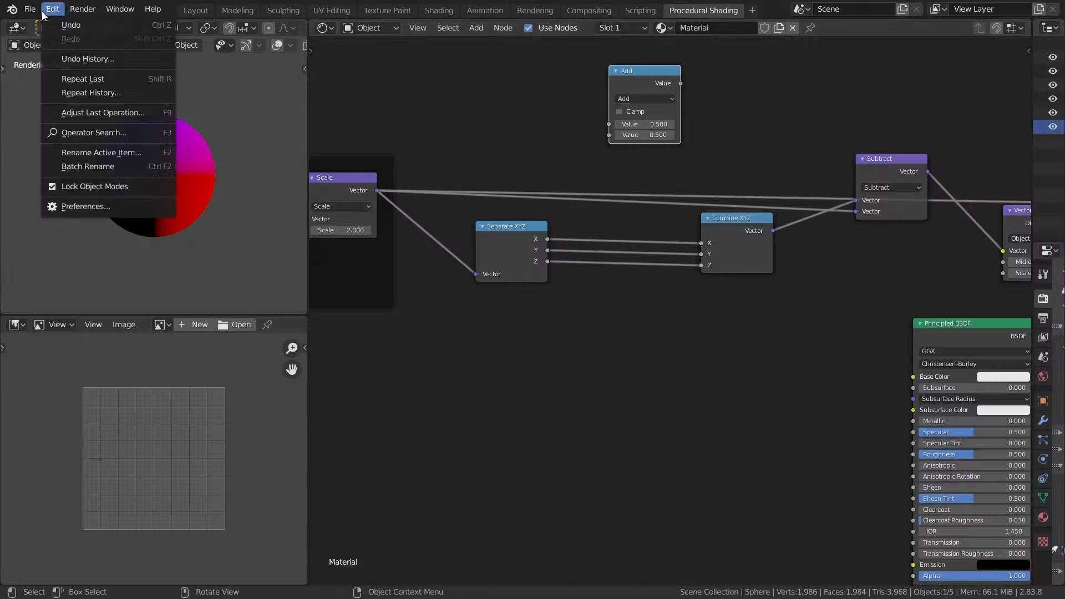
pyautogui.click(78, 208)
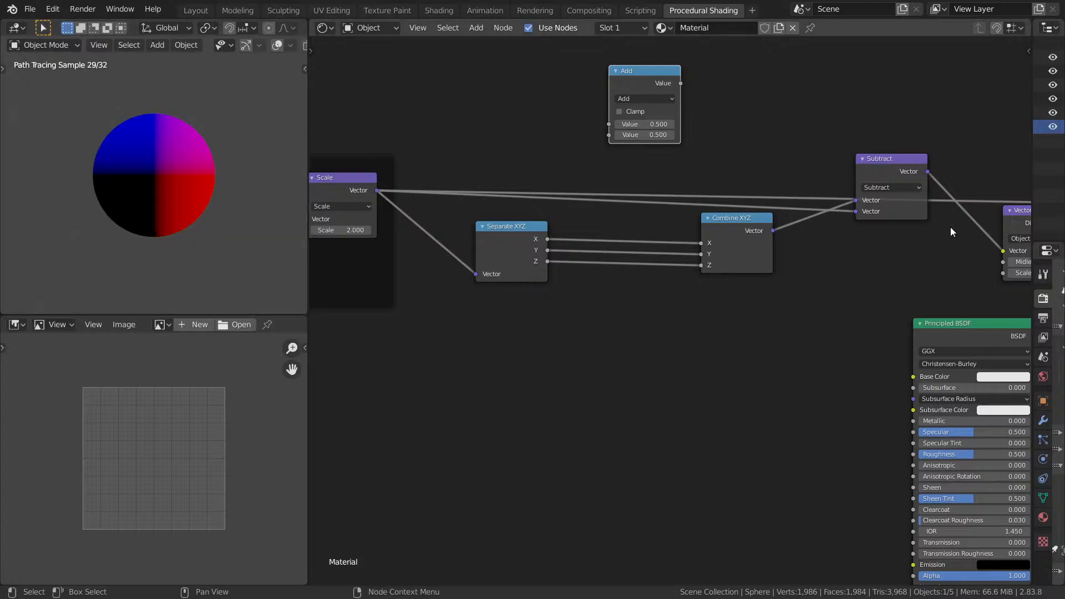
pyautogui.scroll(-1, 898, 220)
pyautogui.moveTo(896, 219); pyautogui.dragTo(814, 233, button='middle')
pyautogui.hotkey('ctrl', 's')
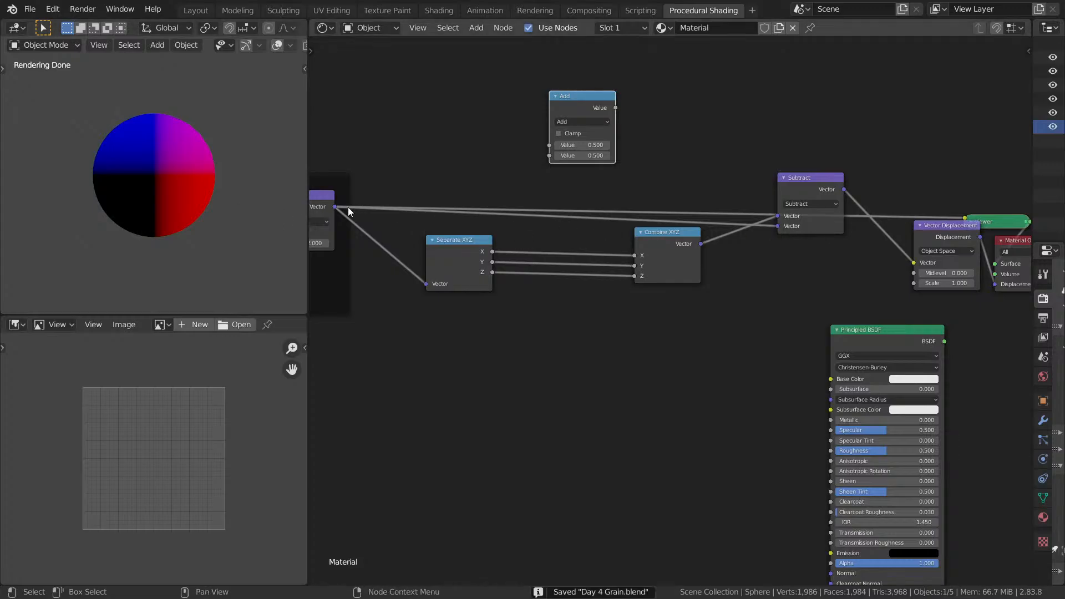
# Preview the Separate XYZ node's Z output on the sphere.
pyautogui.moveTo(419, 203); pyautogui.dragTo(617, 184, button='middle')
pyautogui.scroll(4, 636, 246)
pyautogui.moveTo(636, 247); pyautogui.dragTo(364, 342, button='middle')
pyautogui.moveTo(539, 253); pyautogui.dragTo(557, 263, button='middle')
pyautogui.scroll(-2, 557, 263)
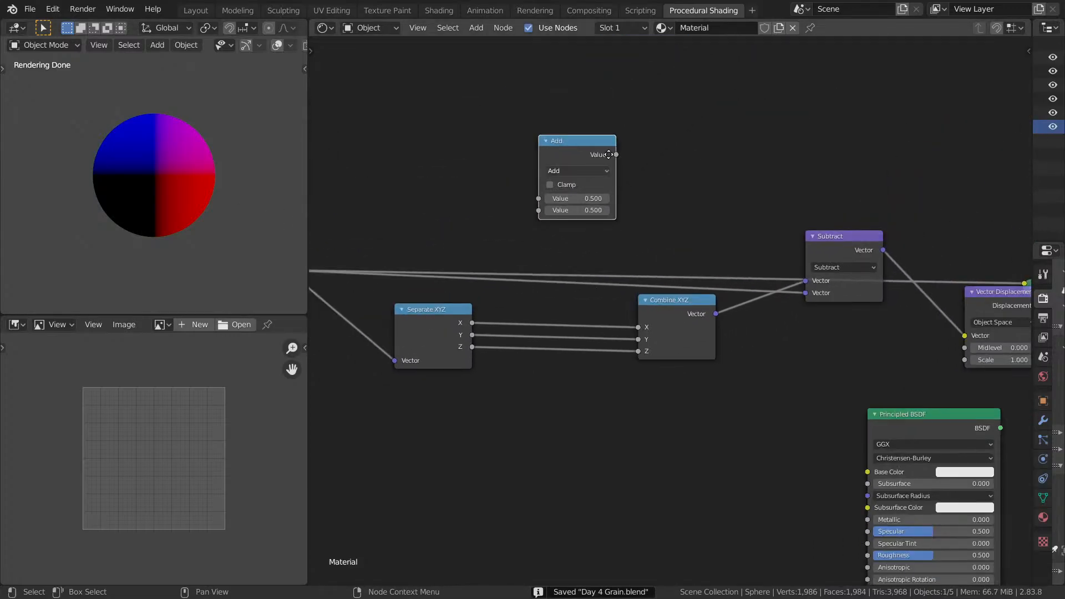
pyautogui.moveTo(577, 185); pyautogui.dragTo(616, 114, button='middle')
pyautogui.scroll(1, 615, 114)
pyautogui.keyDown('ctrl'); pyautogui.keyDown('shift'); pyautogui.click(464, 282); pyautogui.keyUp('shift'); pyautogui.keyUp('ctrl')
pyautogui.keyDown('ctrl'); pyautogui.keyDown('shift'); pyautogui.click(464, 282); pyautogui.keyUp('shift'); pyautogui.keyUp('ctrl')
pyautogui.keyDown('ctrl'); pyautogui.keyDown('shift'); pyautogui.click(463, 281); pyautogui.keyUp('shift'); pyautogui.keyUp('ctrl')
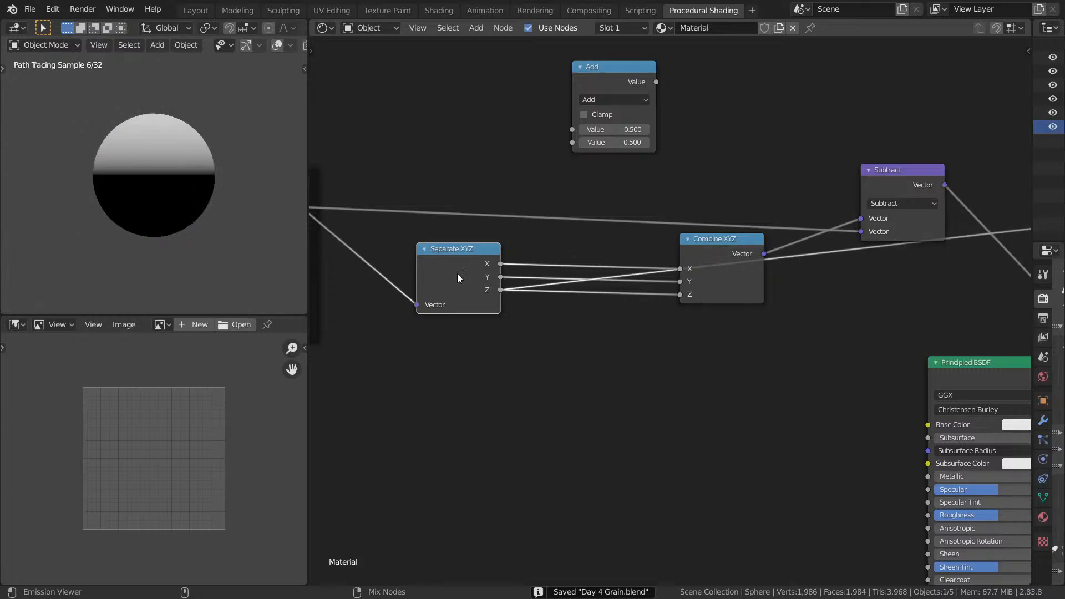
pyautogui.moveTo(168, 194); pyautogui.dragTo(103, 209, button='middle')
pyautogui.moveTo(147, 135)
pyautogui.mouseDown(button='middle')
pyautogui.moveTo(155, 165)
pyautogui.moveTo(152, 123)
pyautogui.mouseUp(button='middle')
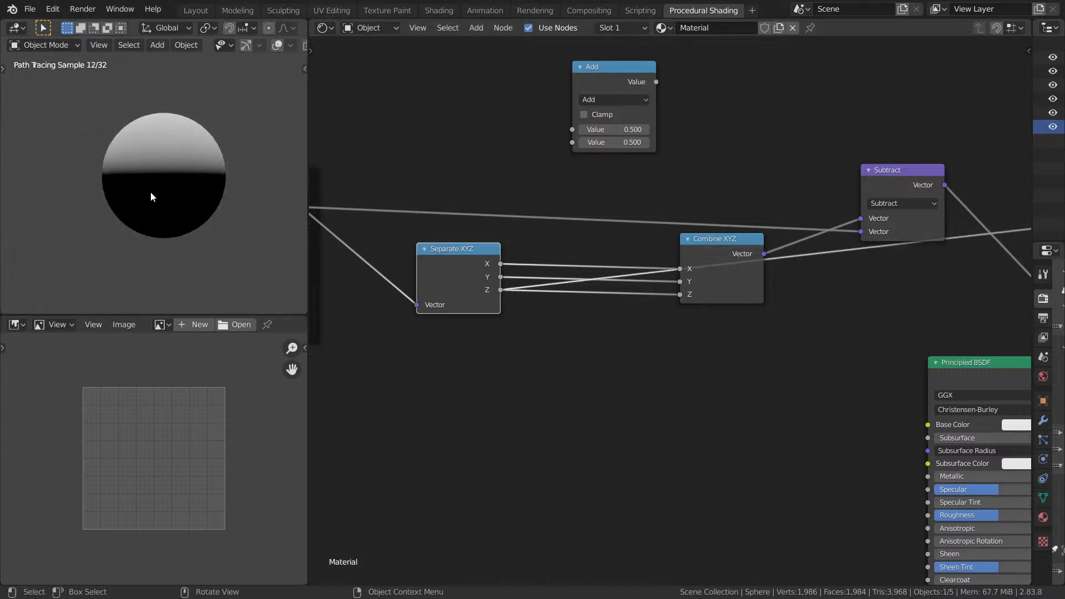
# Insert the Add math node into the Z link between Separate XYZ and Combine XYZ and view the sphere from the front.
pyautogui.moveTo(447, 169); pyautogui.dragTo(418, 198, button='middle')
pyautogui.scroll(-2, 616, 214)
pyautogui.moveTo(602, 202); pyautogui.dragTo(653, 227, button='middle')
pyautogui.scroll(5, 618, 208)
pyautogui.moveTo(576, 105); pyautogui.dragTo(604, 398)
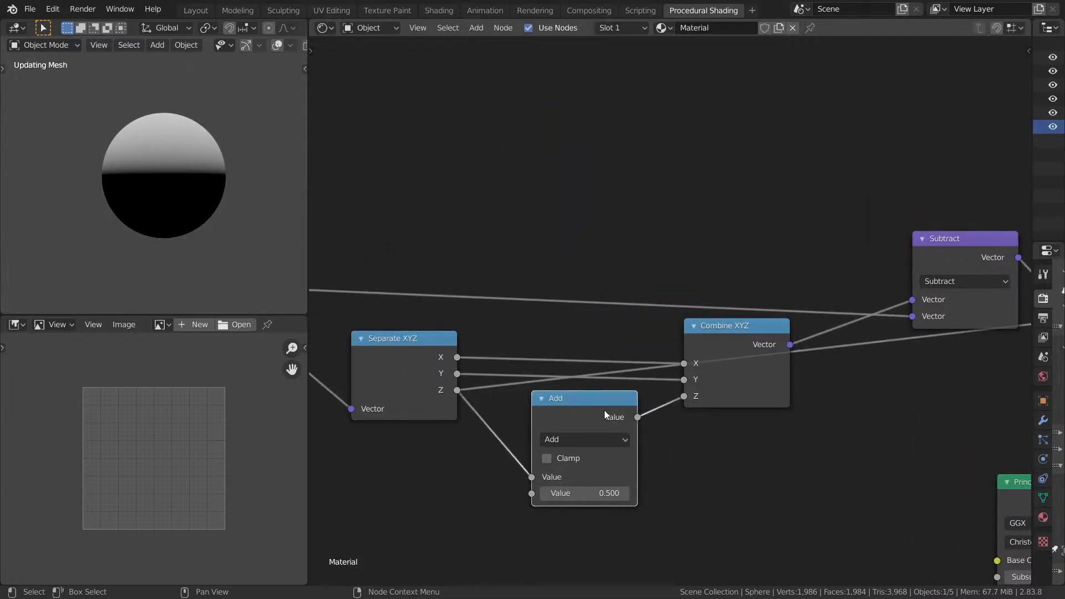
pyautogui.moveTo(603, 425); pyautogui.dragTo(689, 293, button='middle')
pyautogui.click(656, 313)
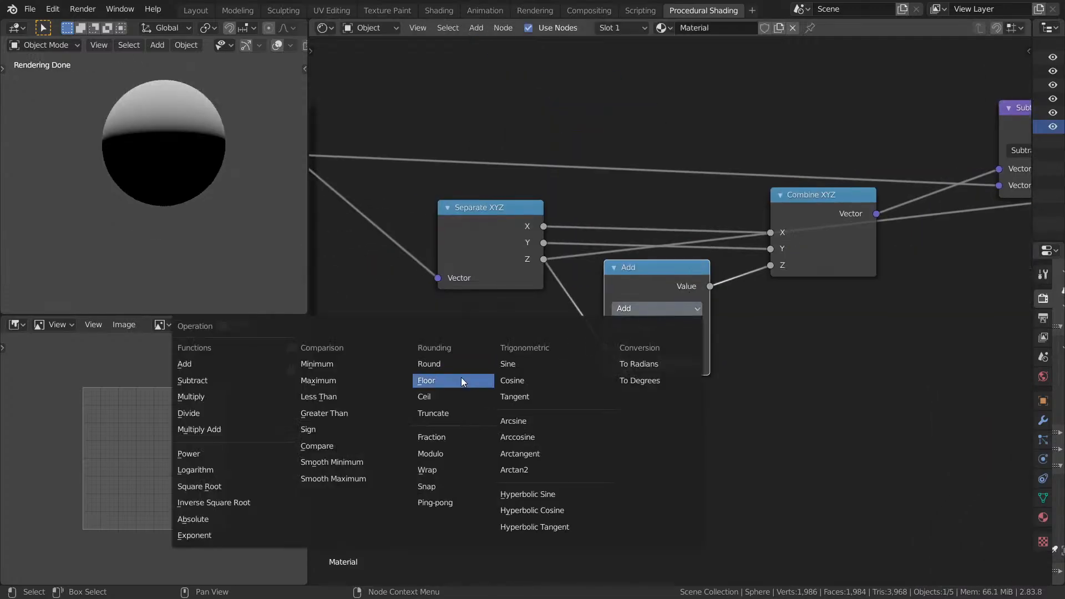
pyautogui.press('KP_1')
pyautogui.scroll(2, 258, 202)
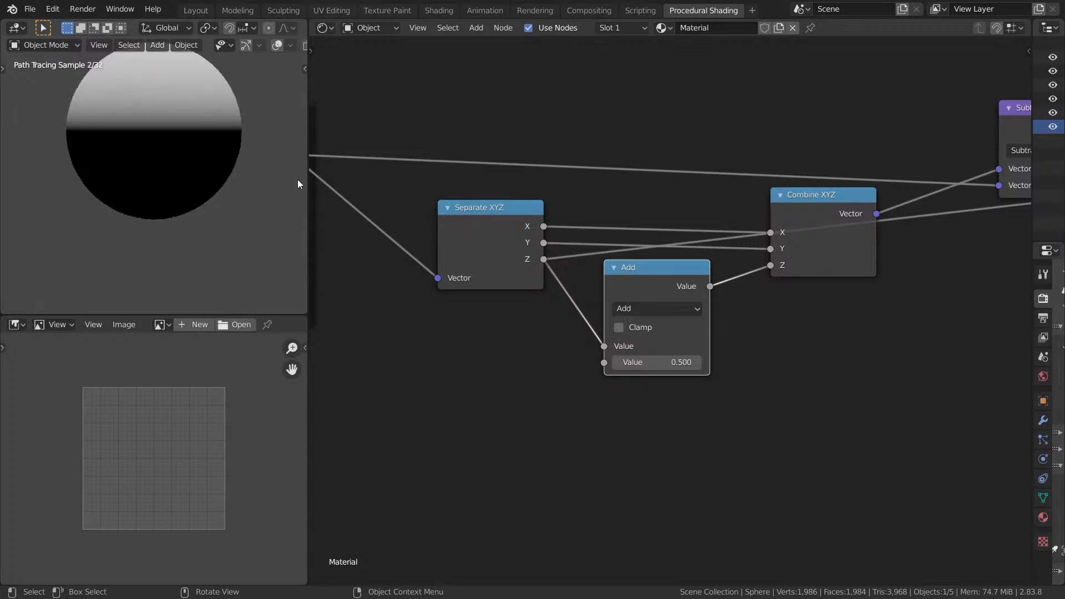
# Move the Combine XYZ node farther from the Add node to make room between them.
pyautogui.moveTo(646, 256); pyautogui.dragTo(598, 223, button='middle')
pyautogui.scroll(2, 607, 269)
pyautogui.moveTo(607, 269); pyautogui.dragTo(555, 311, button='middle')
pyautogui.moveTo(757, 201); pyautogui.dragTo(800, 190)
pyautogui.moveTo(798, 191); pyautogui.dragTo(846, 220, button='middle')
pyautogui.moveTo(159, 133); pyautogui.dragTo(151, 150, button='middle')
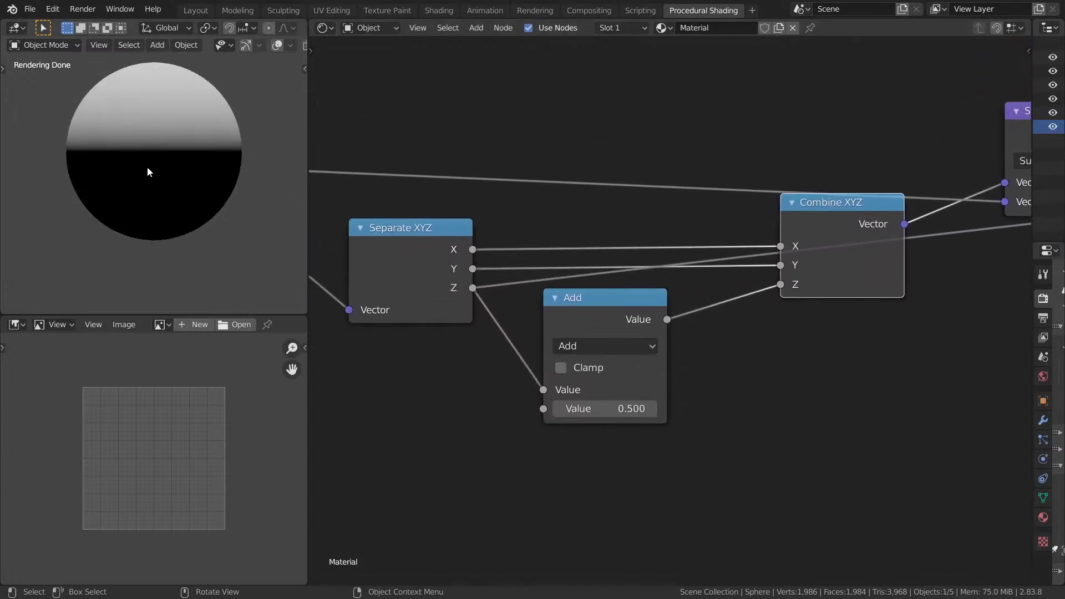
# Try the Smooth Maximum operation on the Z math node with its second value set to 0.
pyautogui.moveTo(614, 351); pyautogui.dragTo(615, 260, button='middle')
pyautogui.click(614, 256)
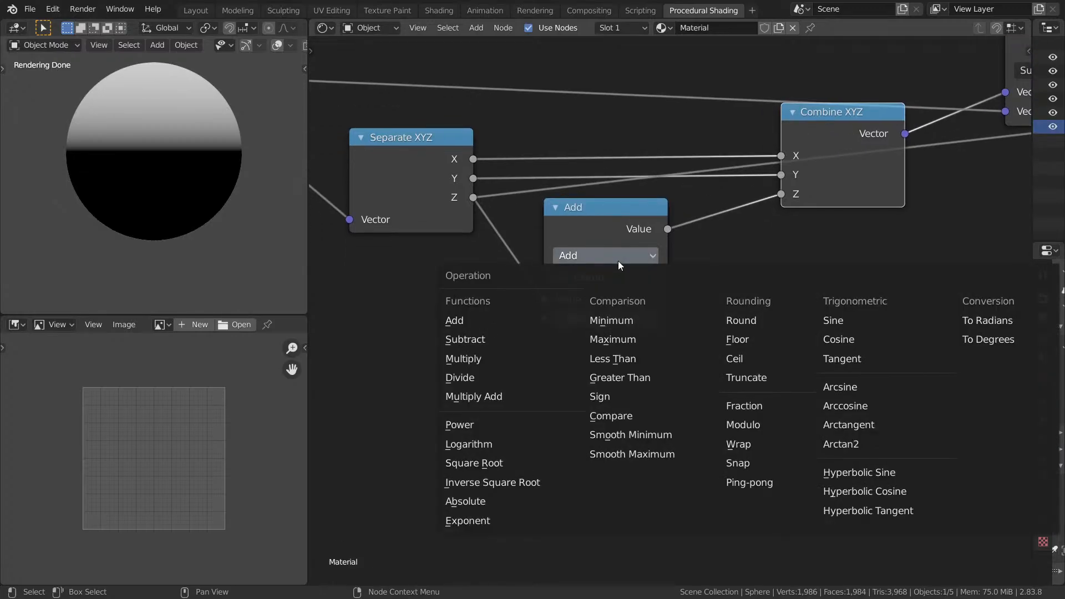
pyautogui.click(648, 454)
pyautogui.click(627, 318)
pyautogui.write('0')
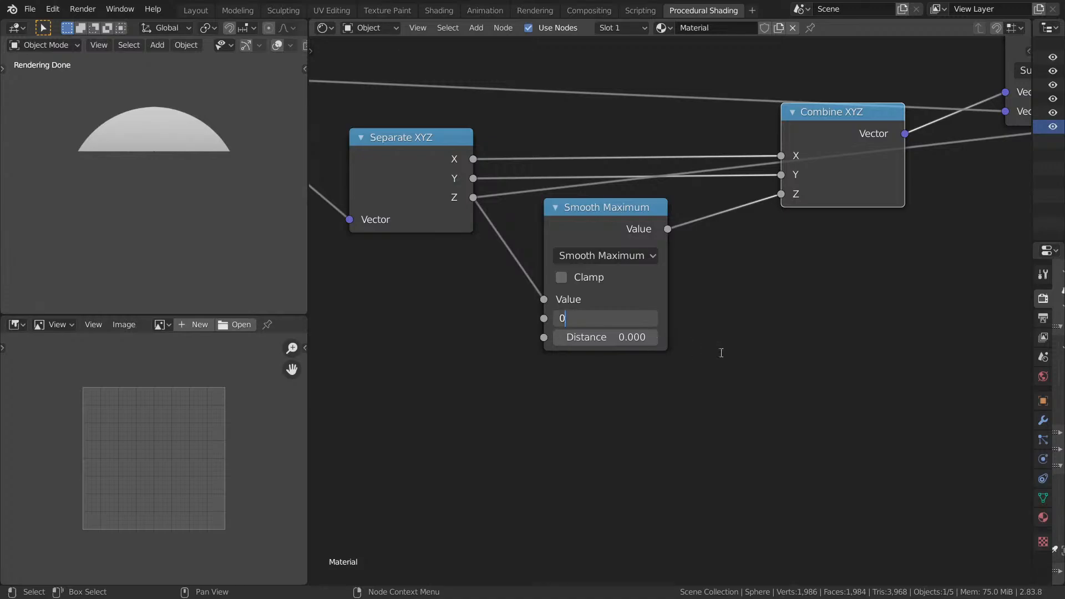
pyautogui.press('Return')
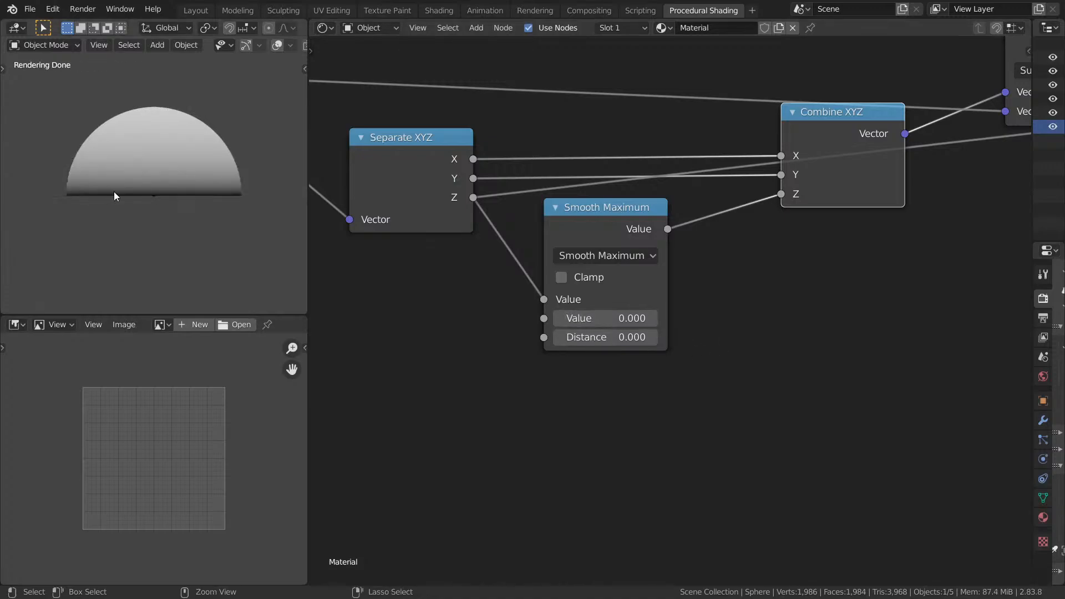
pyautogui.hotkey('ctrl', 'space')
pyautogui.hotkey('ctrl', 'space')
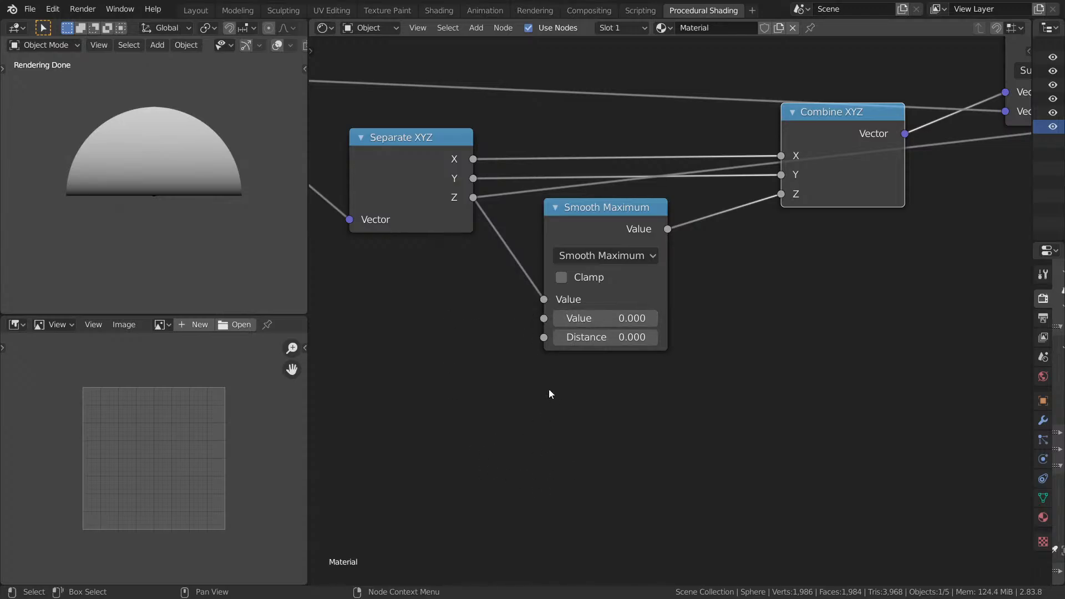
# Try the Compare operation on the Z math node.
pyautogui.moveTo(66, 191); pyautogui.dragTo(100, 148, button='middle')
pyautogui.click(606, 256)
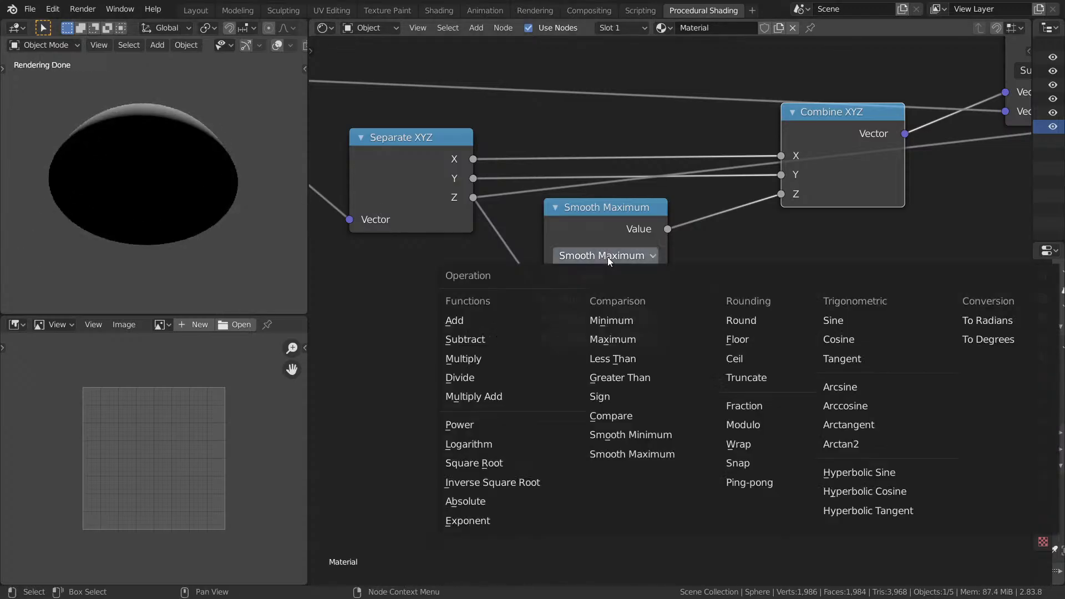
pyautogui.click(643, 414)
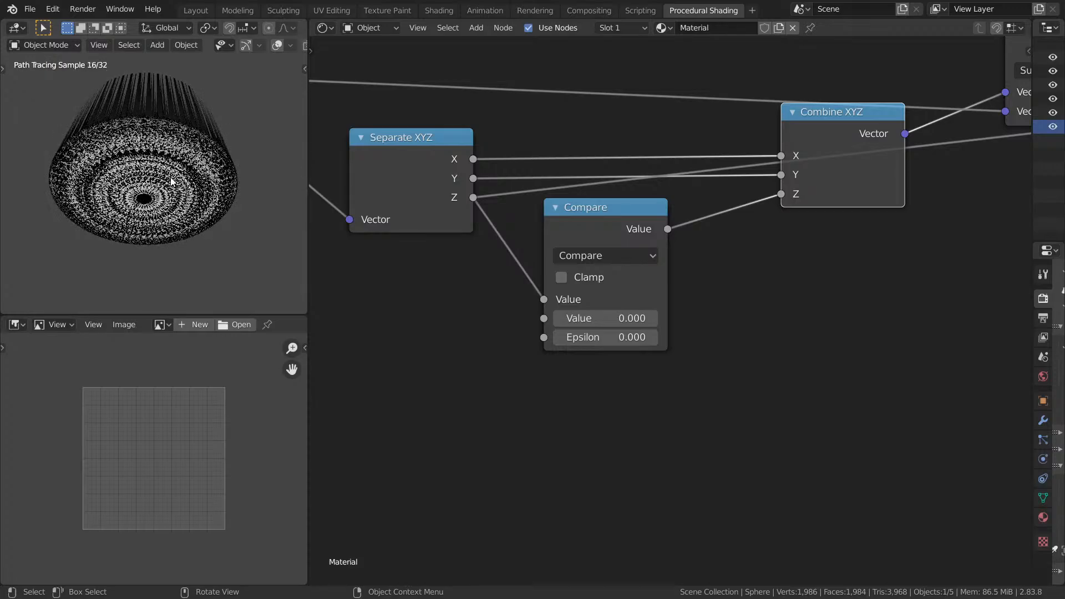
# Try the Smooth Minimum operation on the Z math node and inspect the displaced sphere from different angles.
pyautogui.click(613, 257)
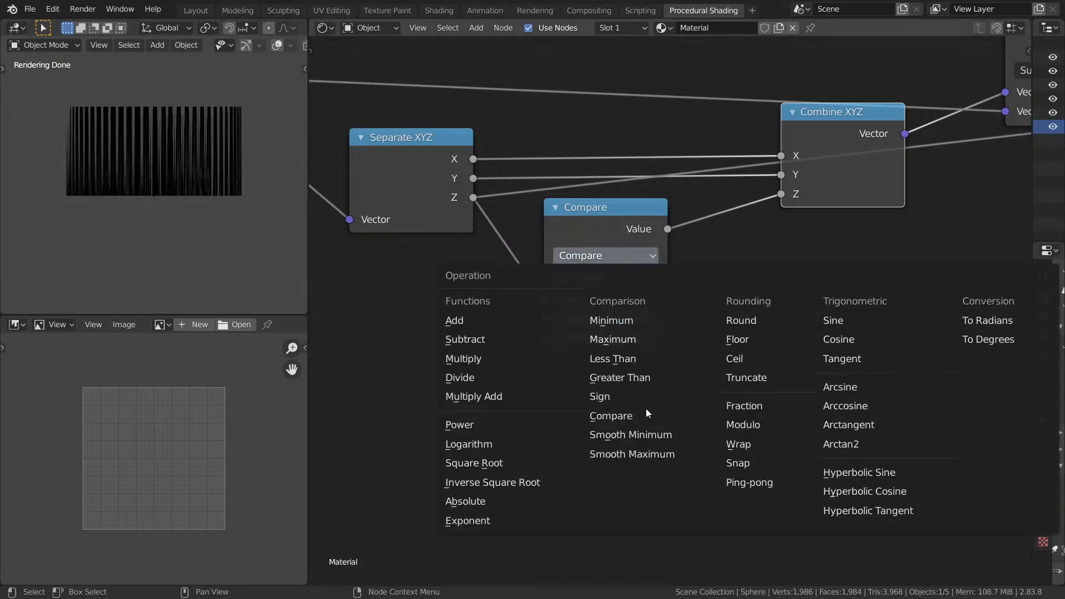
pyautogui.click(628, 430)
pyautogui.moveTo(147, 221); pyautogui.dragTo(181, 154, button='middle')
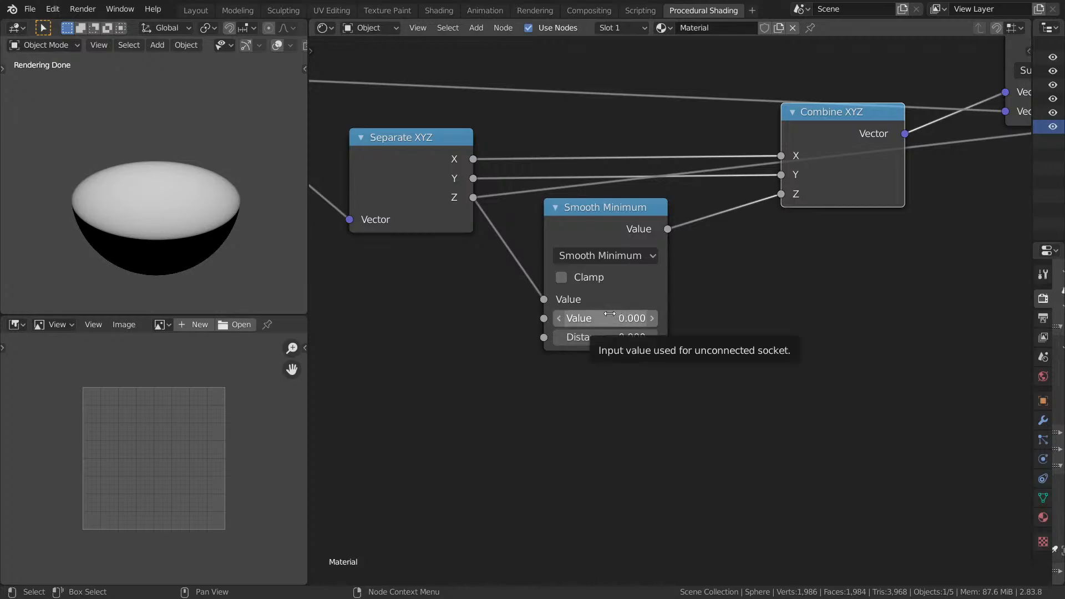
pyautogui.moveTo(124, 233); pyautogui.dragTo(108, 195, button='middle')
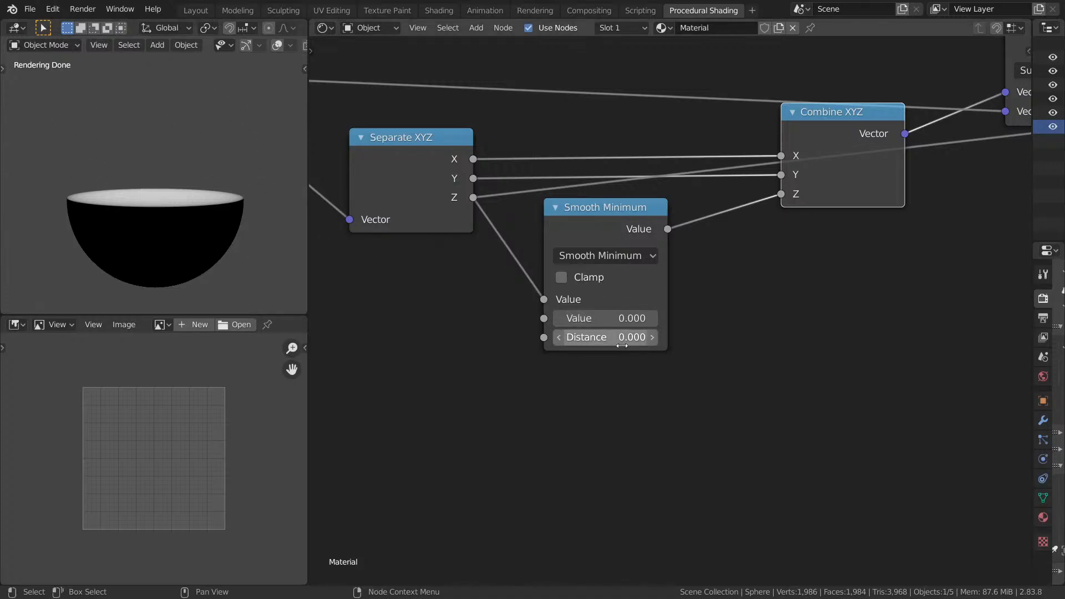
# Try the Minimum and Maximum operations on the Z math node to compare their displacement.
pyautogui.click(607, 258)
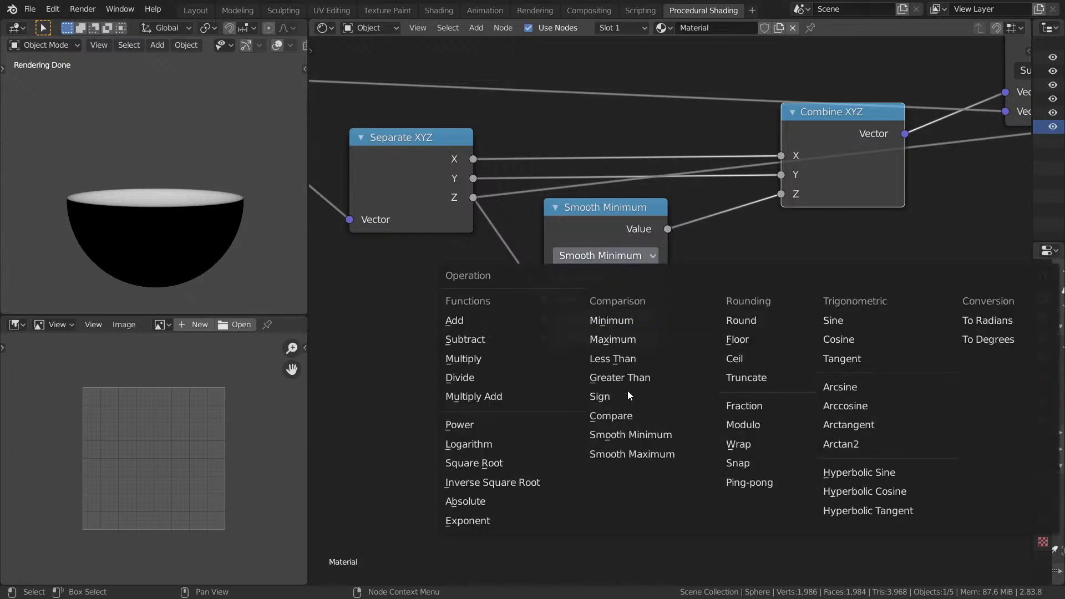
pyautogui.click(616, 321)
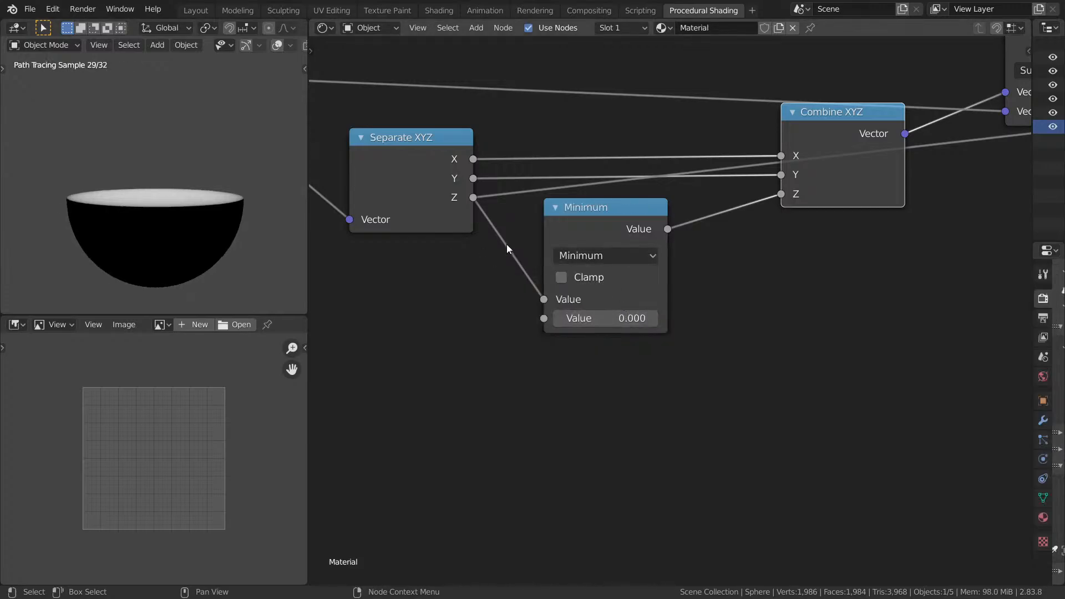
pyautogui.click(569, 255)
pyautogui.click(611, 340)
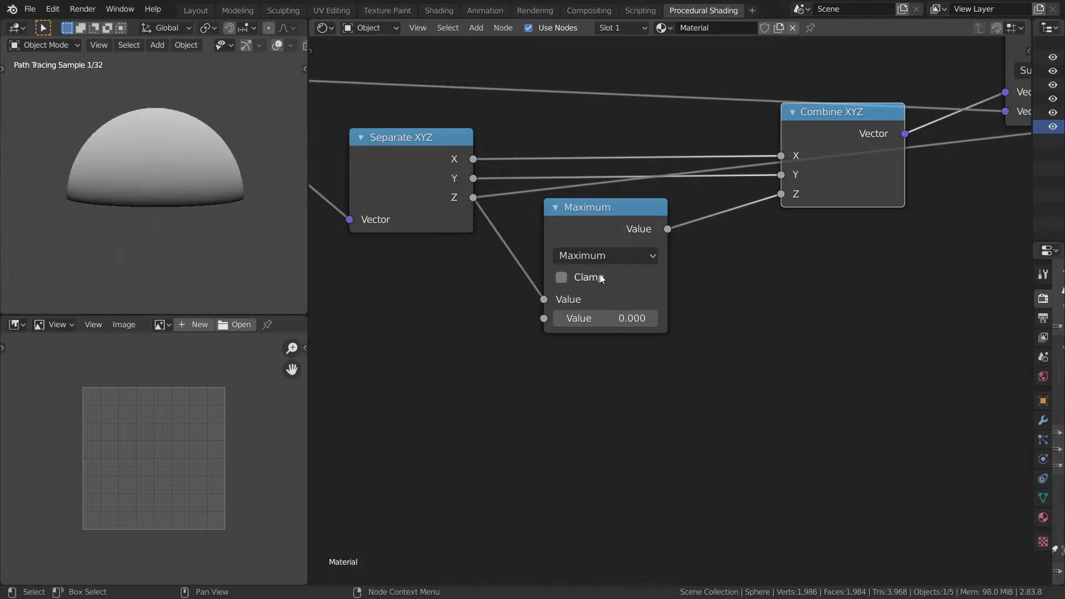
# Lower the Maximum node's second value to -0.58.
pyautogui.click(576, 254)
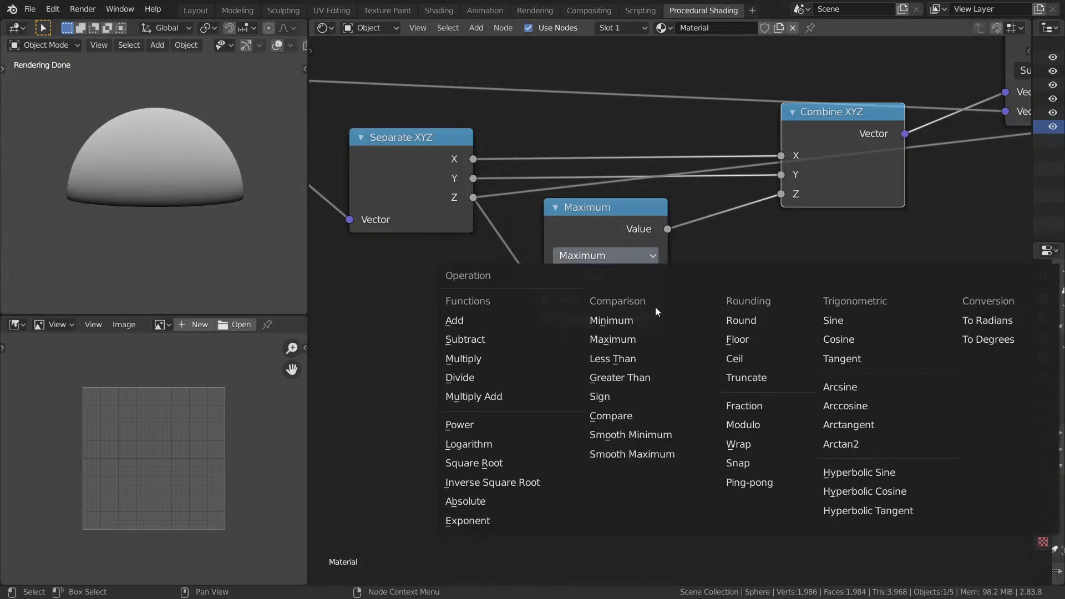
pyautogui.press('Escape')
pyautogui.keyDown('shift'); pyautogui.click(607, 327); pyautogui.keyUp('shift')
pyautogui.keyDown('shift'); pyautogui.moveTo(604, 318); pyautogui.dragTo(547, 322); pyautogui.keyUp('shift')
# Switch the Z math node to Minimum for comparison and end on Smooth Minimum.
pyautogui.click(629, 262)
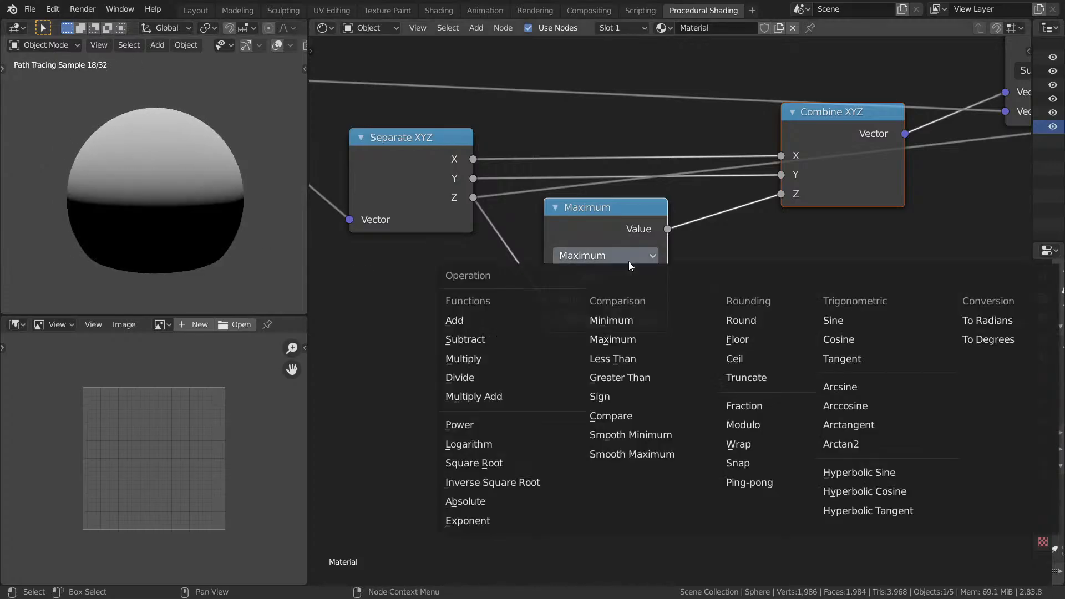
pyautogui.click(628, 324)
pyautogui.click(597, 258)
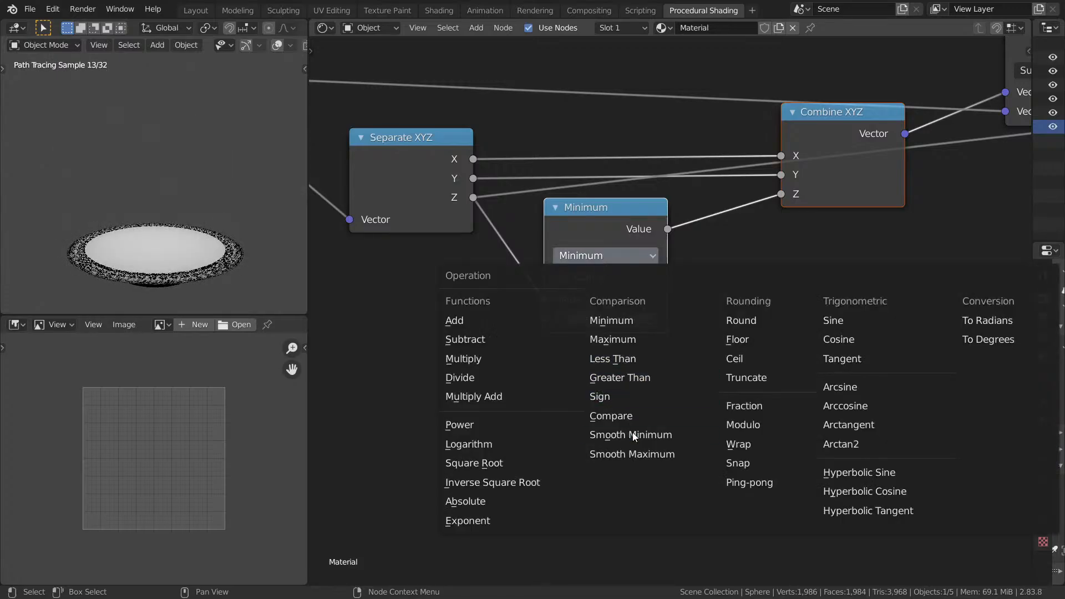
pyautogui.click(633, 435)
# Set the Smooth Minimum node's second value to 0.
pyautogui.click(654, 322)
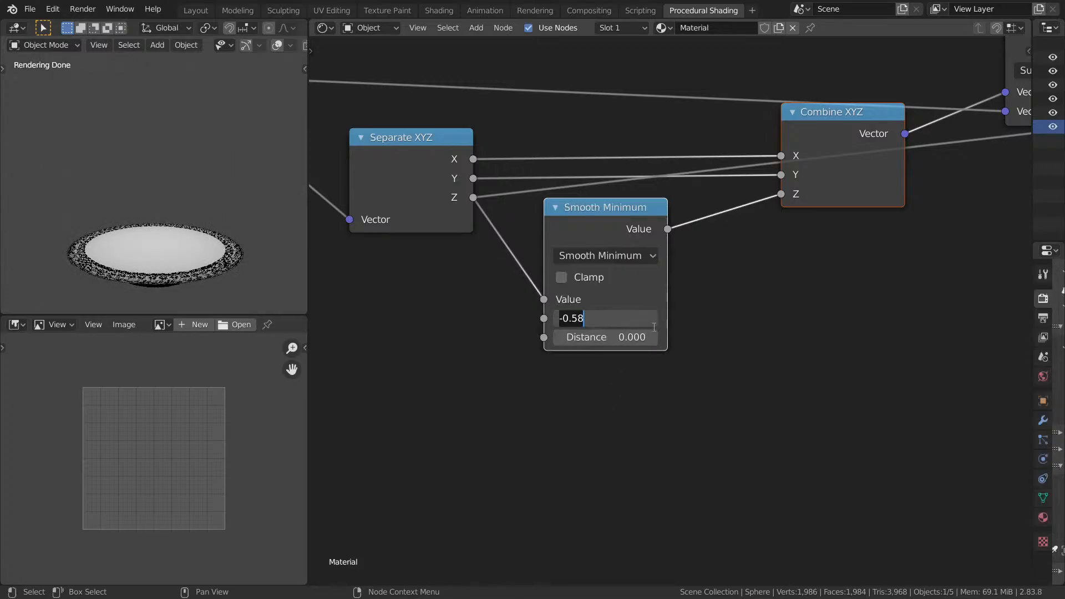
pyautogui.write('-')
pyautogui.press('Return')
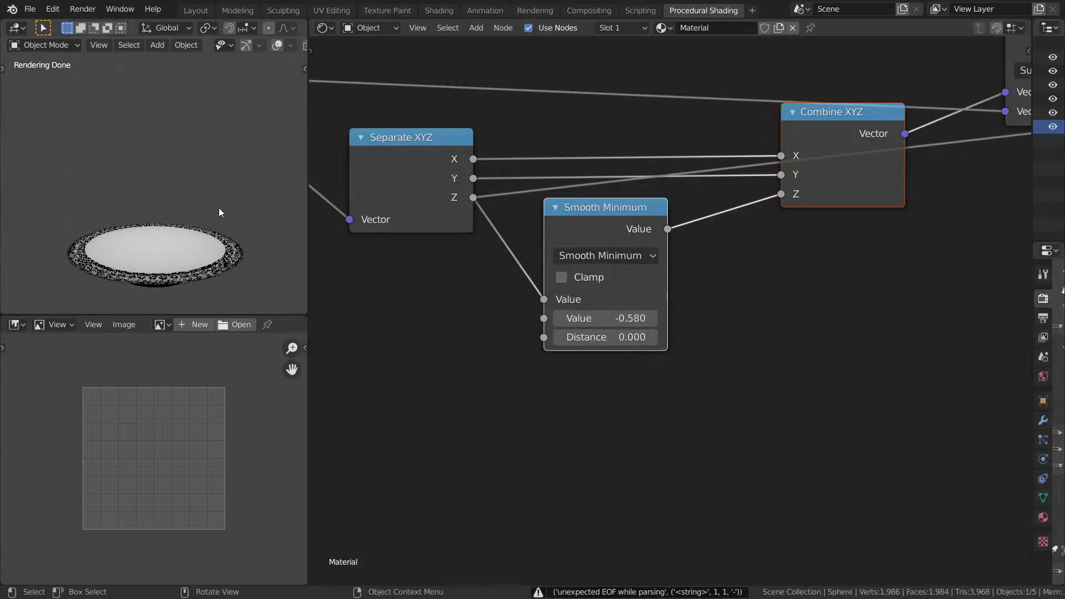
pyautogui.click(657, 322)
pyautogui.click(638, 320)
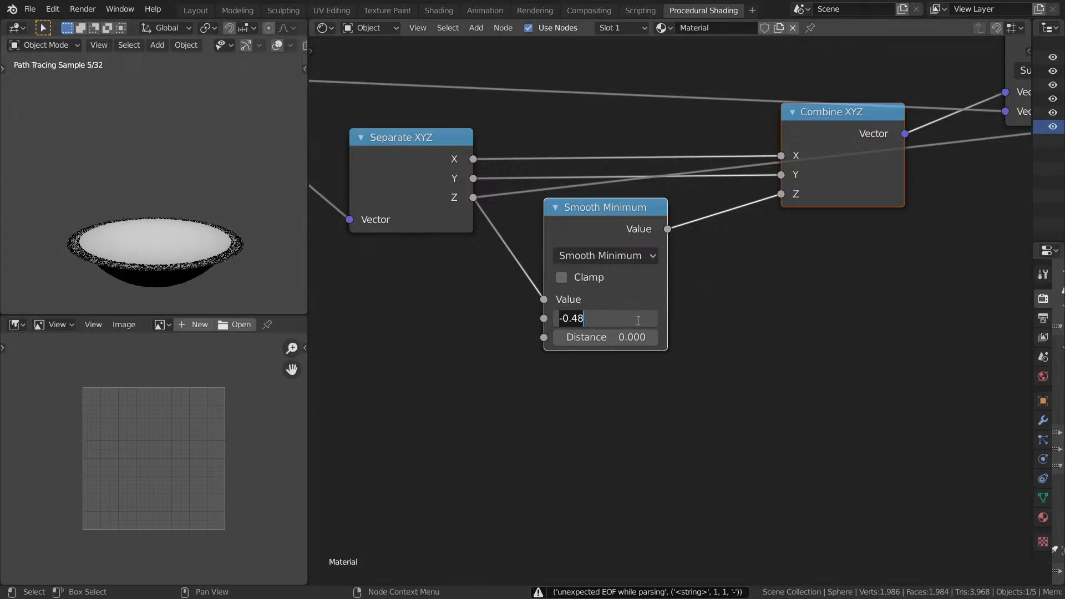
pyautogui.write('0')
pyautogui.press('Return')
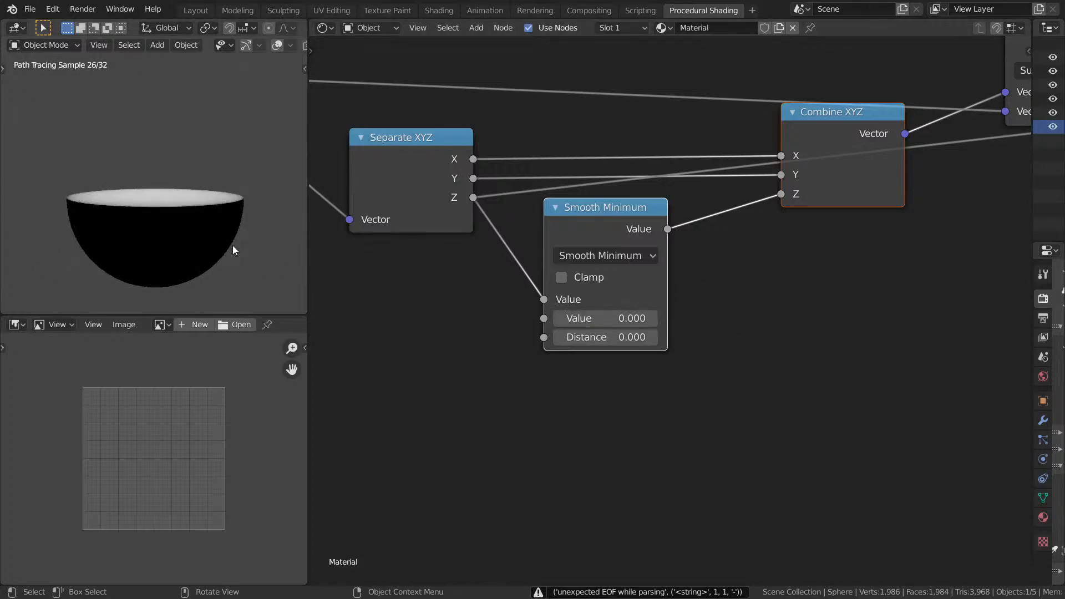
# Raise the Smooth Minimum node's distance to 0.21, inspect the cut edge up close, and increase the distance to 5.91.
pyautogui.moveTo(605, 337); pyautogui.dragTo(644, 337)
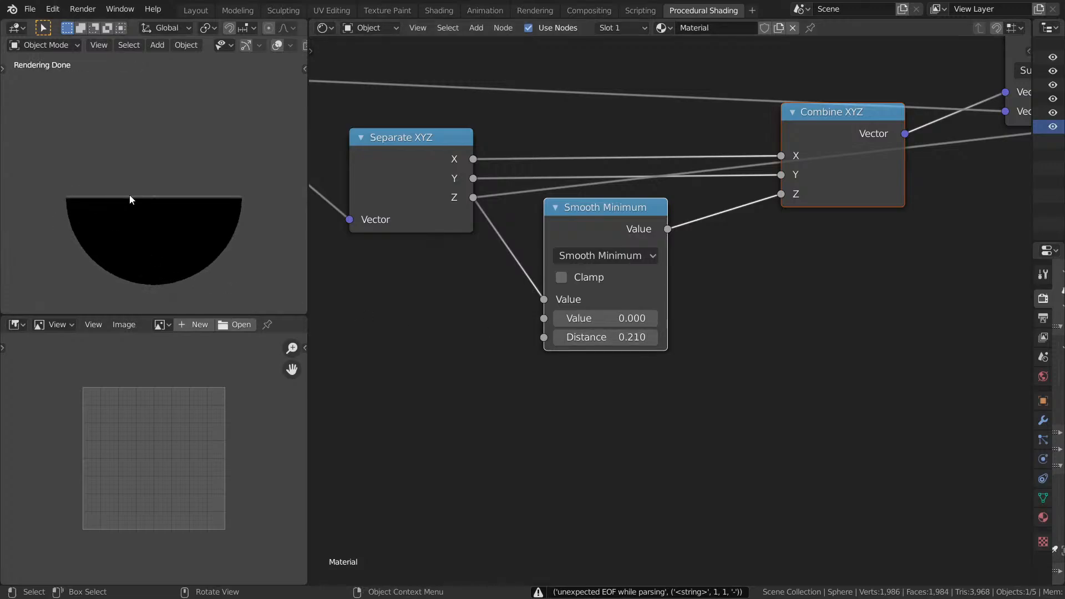
pyautogui.scroll(4, 247, 208)
pyautogui.moveTo(611, 338); pyautogui.dragTo(782, 337)
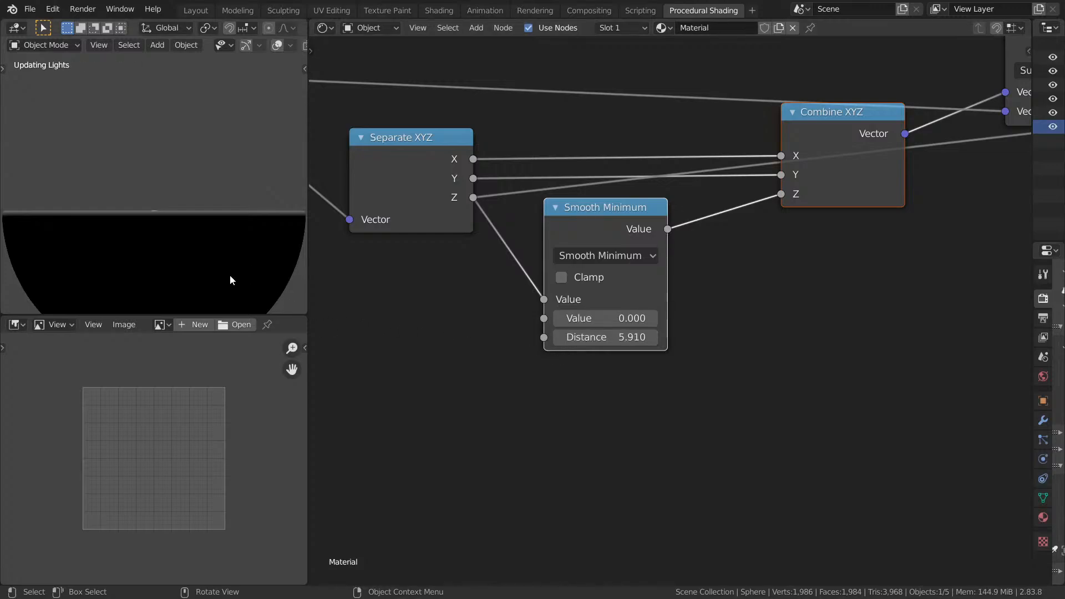
# Lower the Smooth Minimum node's distance to 1.86 and view the cut sphere from another angle.
pyautogui.scroll(-5, 230, 275)
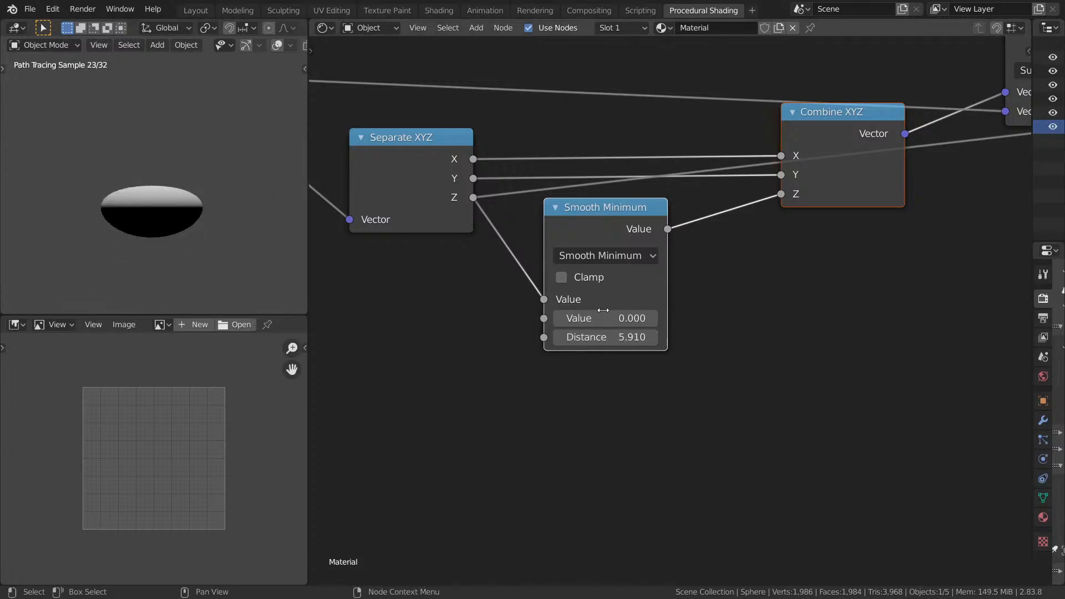
pyautogui.moveTo(604, 338); pyautogui.dragTo(510, 329)
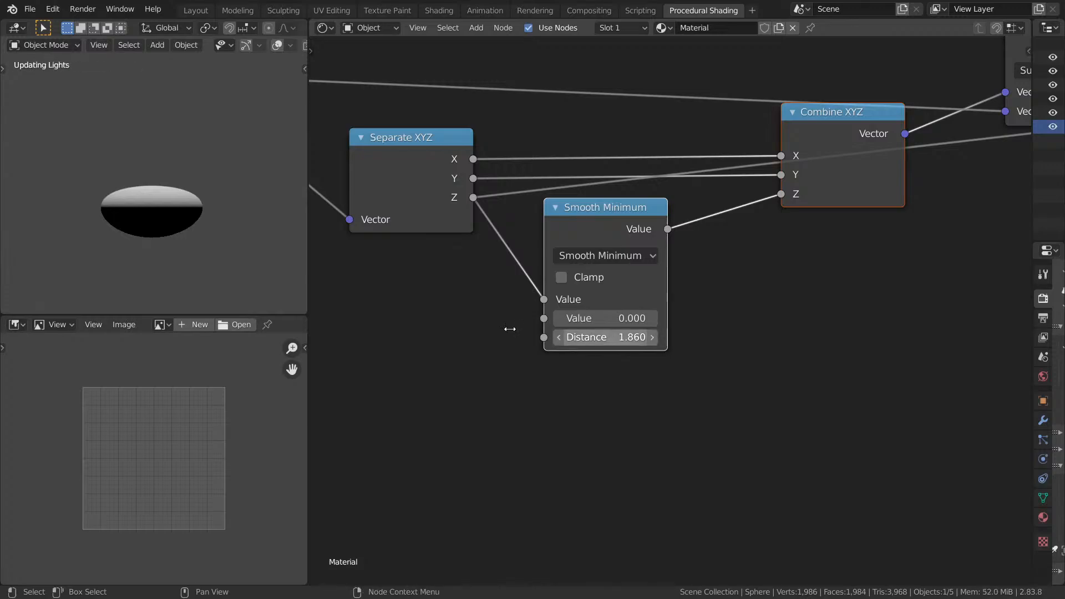
pyautogui.moveTo(118, 171); pyautogui.dragTo(225, 58, button='middle')
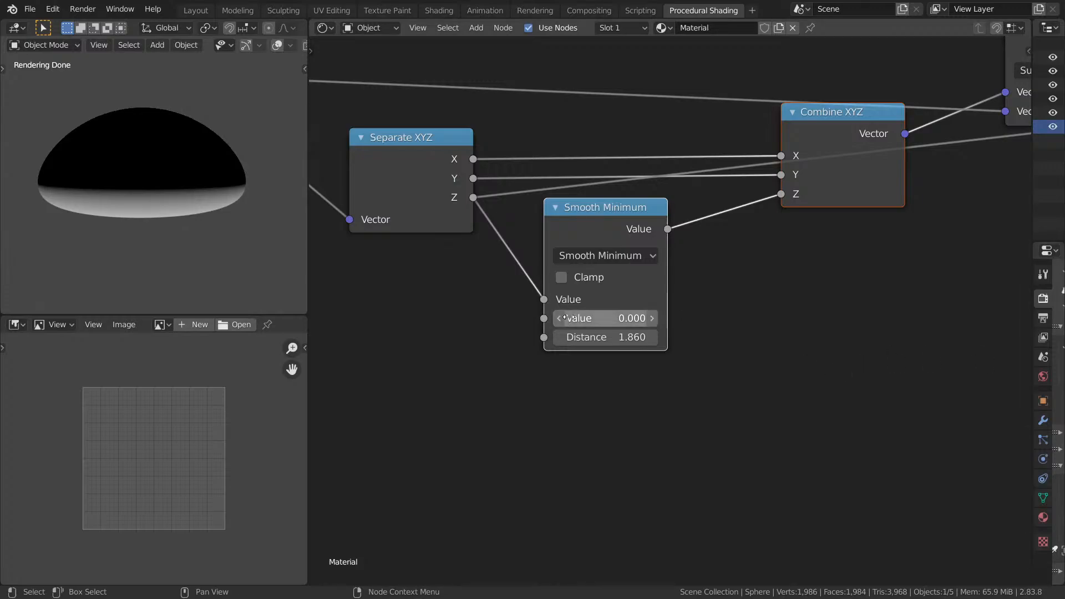
# Set the Smooth Minimum node's distance to 1.
pyautogui.click(605, 337)
pyautogui.press('BackSpace')
pyautogui.press('BackSpace')
pyautogui.press('BackSpace')
pyautogui.press('Return')
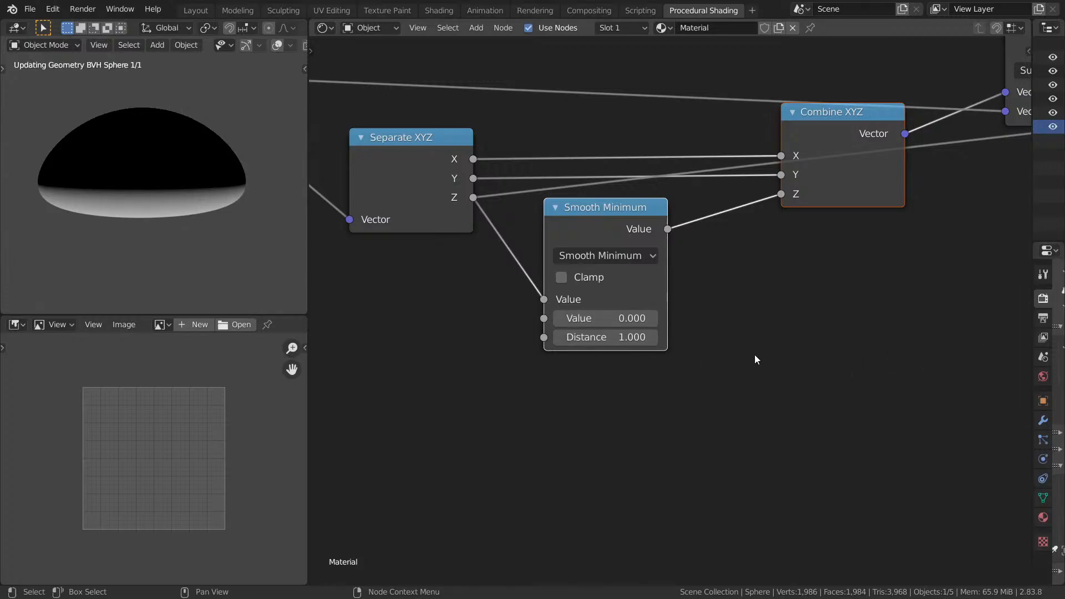
# Compare Smooth Maximum on the Z math node in front view and return the node to Smooth Minimum.
pyautogui.press('Home')
pyautogui.moveTo(572, 203); pyautogui.dragTo(592, 198)
pyautogui.click(594, 232)
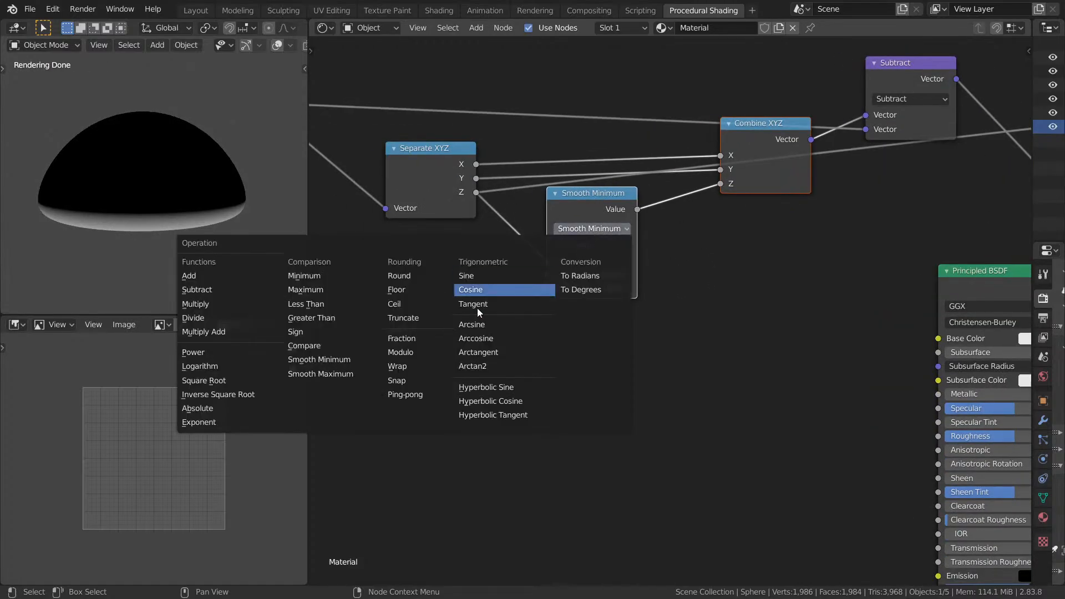
pyautogui.click(342, 379)
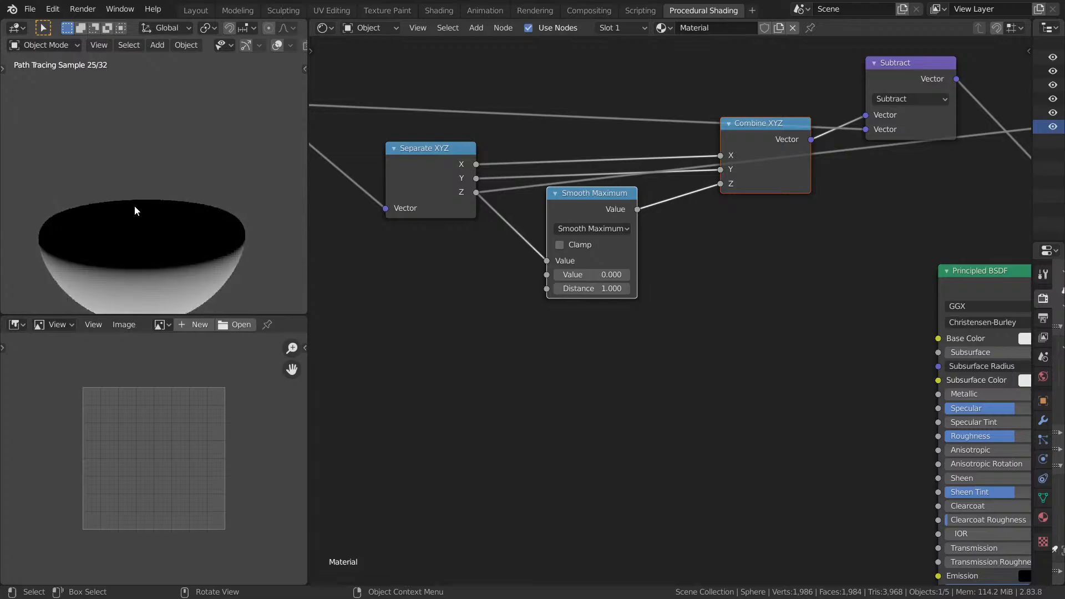
pyautogui.press('KP_1')
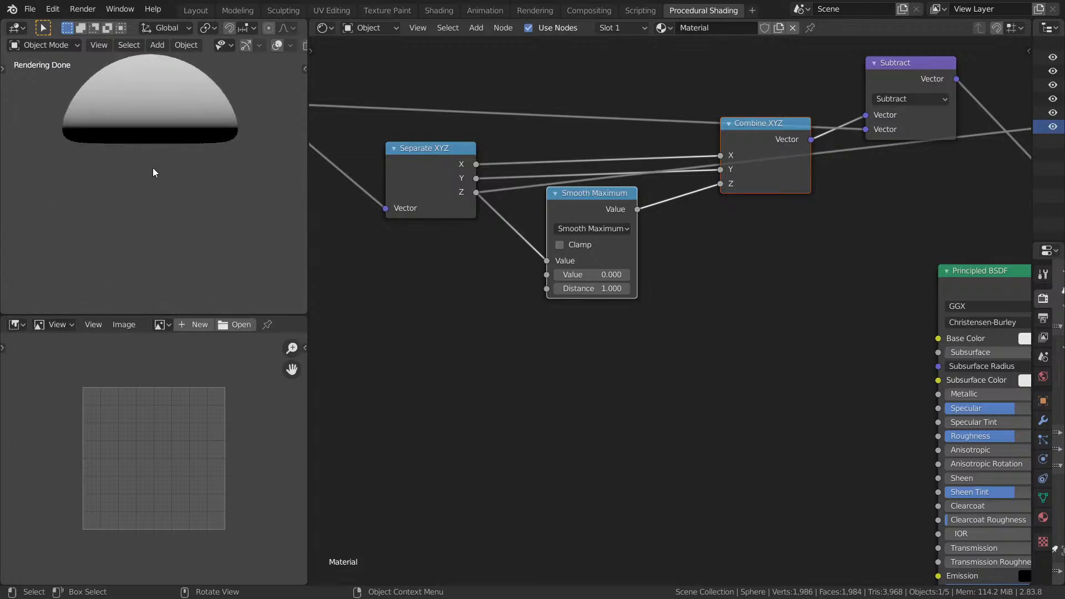
pyautogui.keyDown('shift'); pyautogui.moveTo(160, 167); pyautogui.dragTo(157, 230, button='middle'); pyautogui.keyUp('shift')
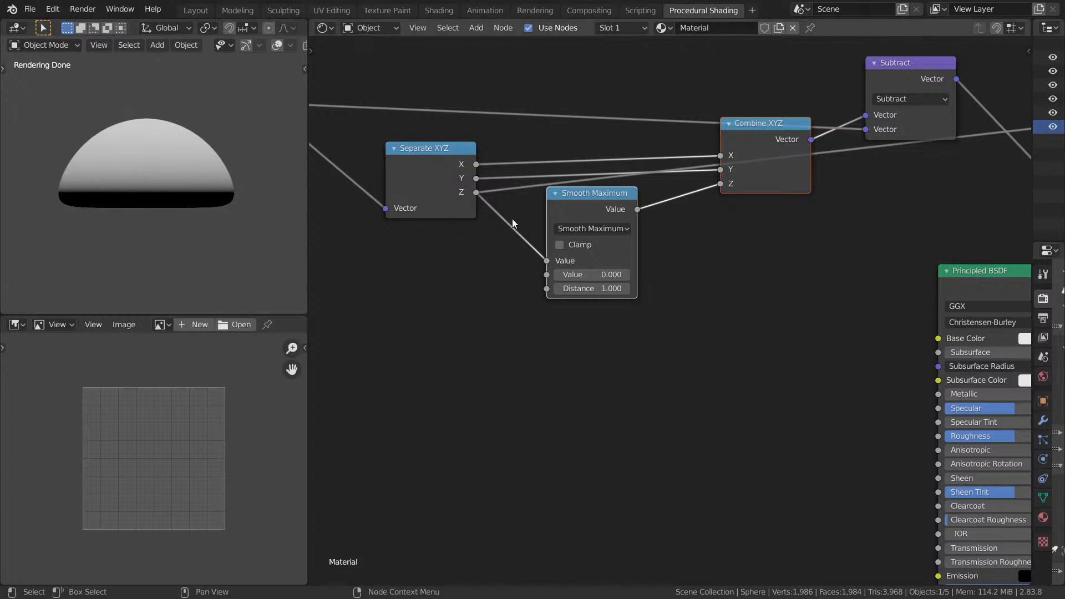
pyautogui.click(587, 228)
pyautogui.click(331, 361)
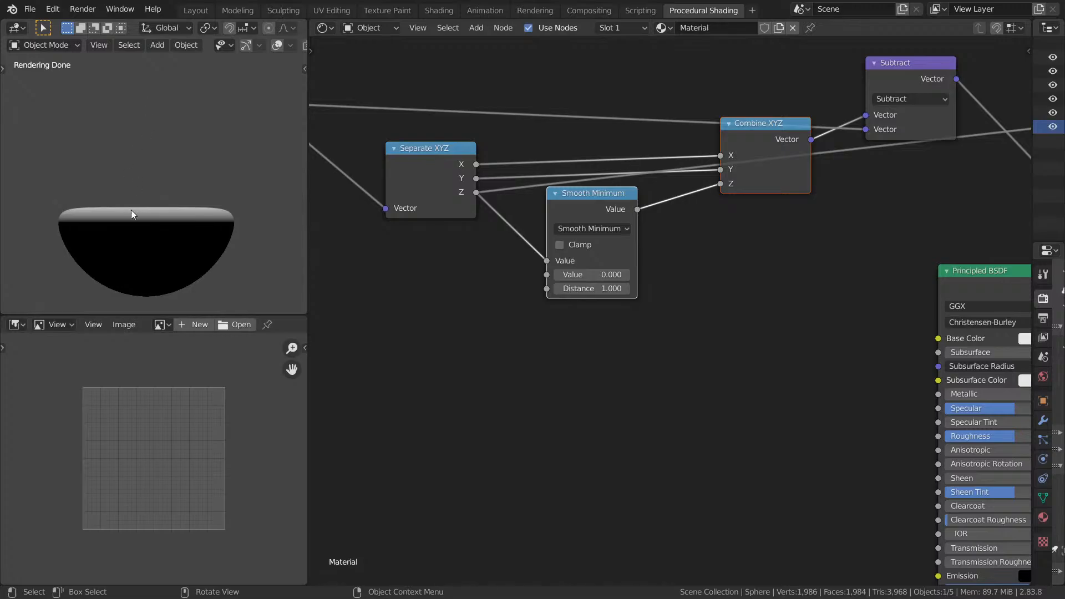
# Temporarily mute the Smooth Minimum node to view the separated Z gradient on the full sphere, and unmute it.
pyautogui.moveTo(612, 208); pyautogui.dragTo(650, 208)
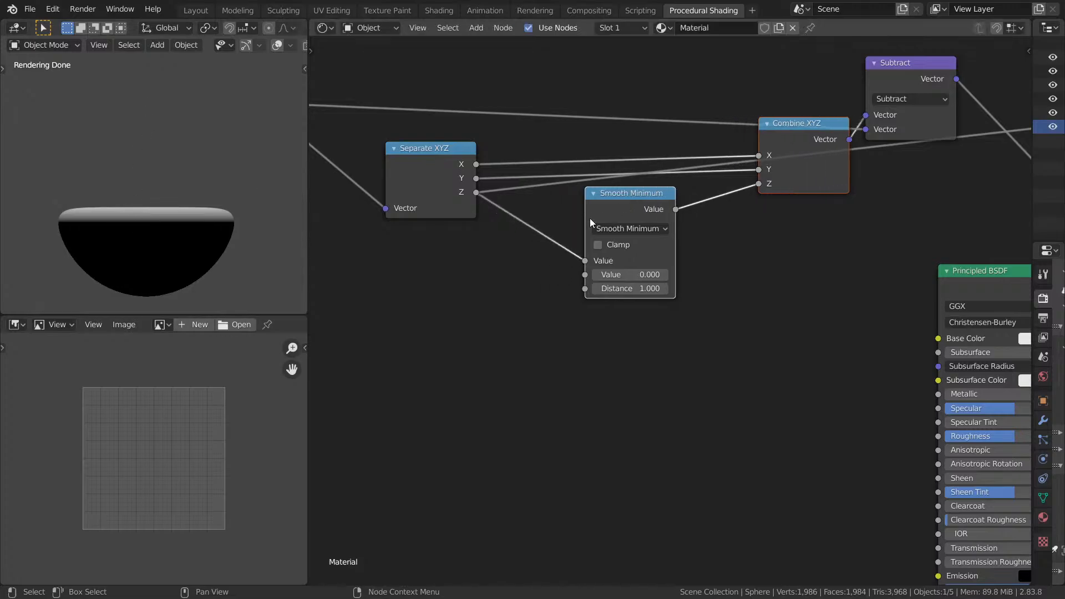
pyautogui.click(630, 220)
pyautogui.press('m')
pyautogui.keyDown('ctrl'); pyautogui.keyDown('shift'); pyautogui.click(431, 202); pyautogui.keyUp('shift'); pyautogui.keyUp('ctrl')
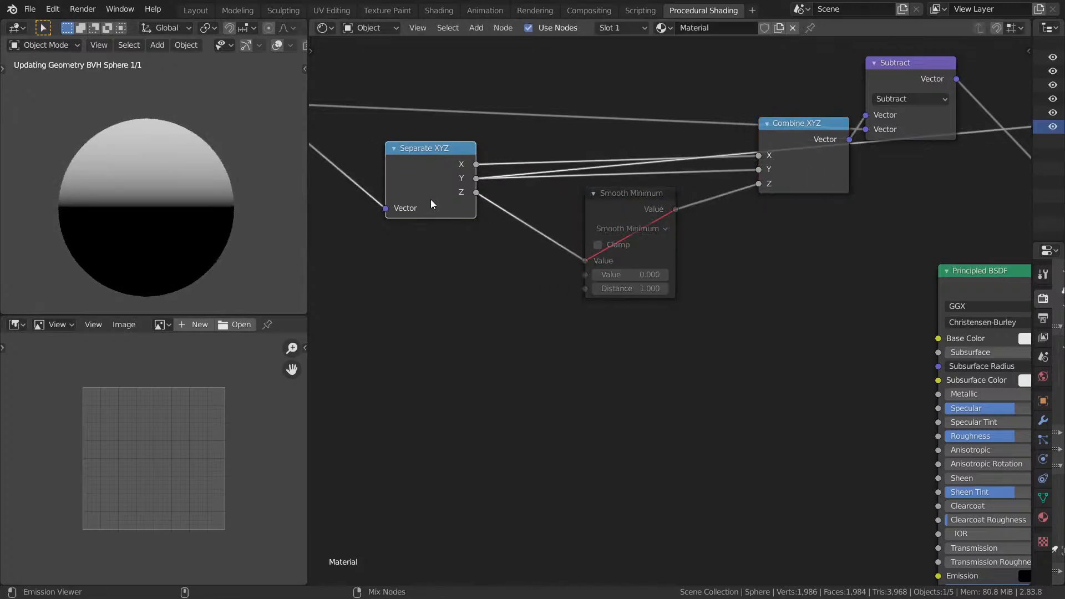
pyautogui.keyDown('ctrl'); pyautogui.keyDown('shift'); pyautogui.click(432, 204); pyautogui.keyUp('shift'); pyautogui.keyUp('ctrl')
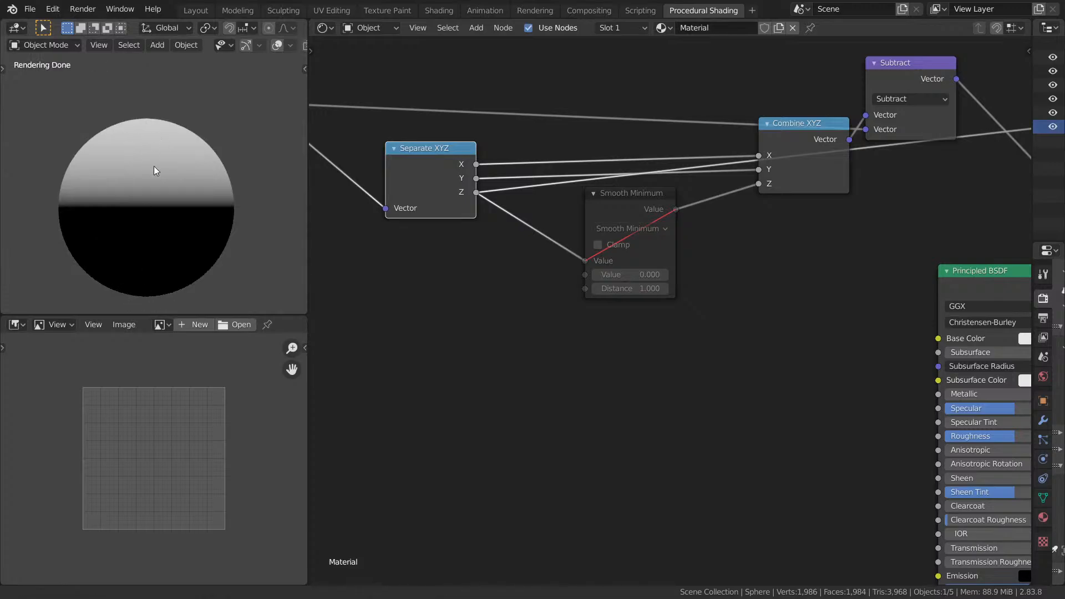
pyautogui.keyDown('shift'); pyautogui.moveTo(155, 167); pyautogui.dragTo(144, 118, button='middle'); pyautogui.keyUp('shift')
pyautogui.scroll(-1, 182, 137)
pyautogui.click(633, 216)
pyautogui.press('m')
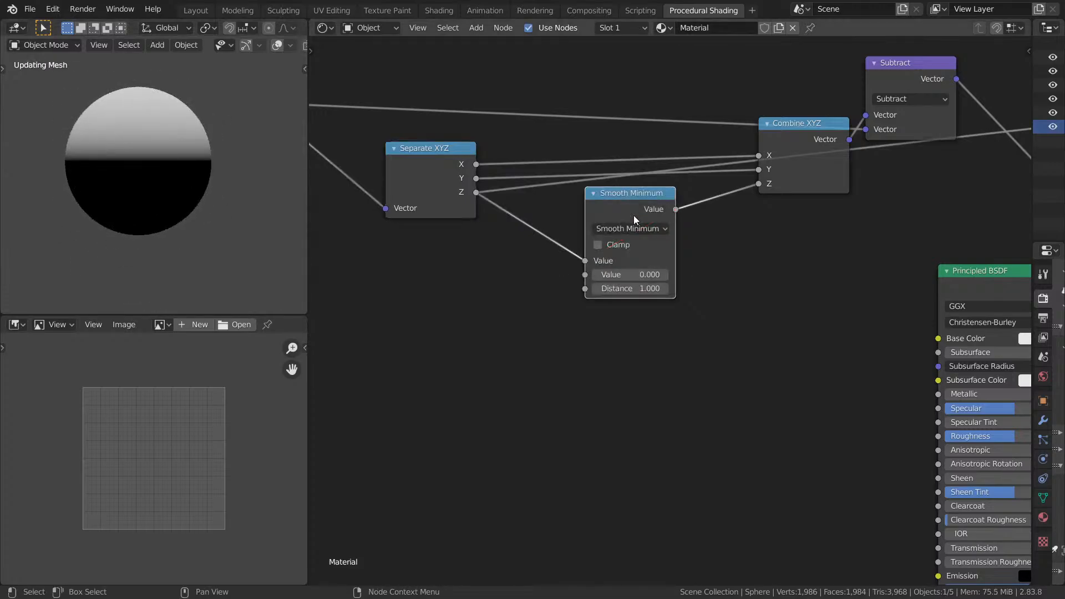
pyautogui.moveTo(143, 165)
pyautogui.mouseDown(button='middle')
pyautogui.moveTo(145, 210)
pyautogui.moveTo(114, 182)
pyautogui.moveTo(121, 164)
pyautogui.moveTo(111, 152)
pyautogui.moveTo(117, 184)
pyautogui.moveTo(129, 152)
pyautogui.moveTo(128, 222)
pyautogui.moveTo(122, 162)
pyautogui.moveTo(126, 170)
pyautogui.mouseUp(button='middle')
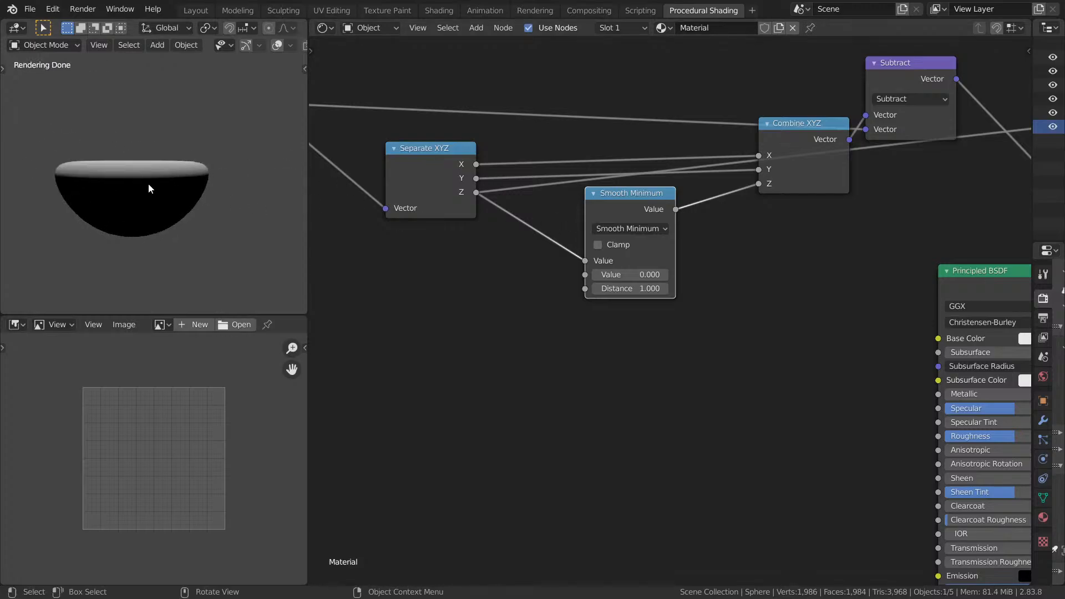
# Preview the Separate XYZ node's Z output and mute the Smooth Minimum node.
pyautogui.moveTo(584, 203); pyautogui.dragTo(564, 206, button='middle')
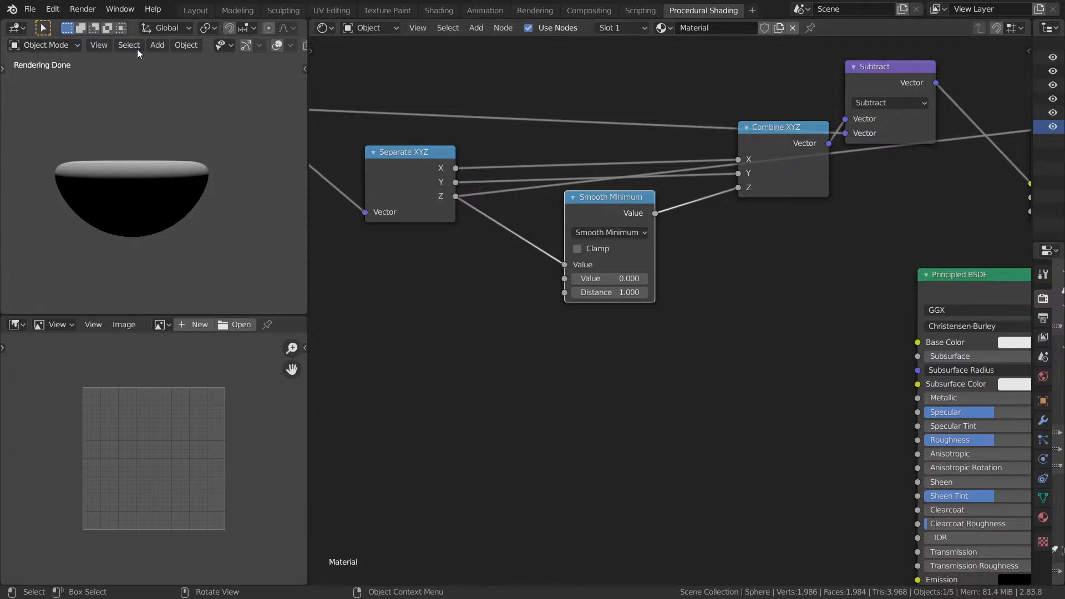
pyautogui.keyDown('ctrl'); pyautogui.keyDown('shift'); pyautogui.click(429, 195); pyautogui.keyUp('shift'); pyautogui.keyUp('ctrl')
pyautogui.keyDown('ctrl'); pyautogui.keyDown('shift'); pyautogui.click(428, 196); pyautogui.keyUp('shift'); pyautogui.keyUp('ctrl')
pyautogui.keyDown('ctrl'); pyautogui.keyDown('shift'); pyautogui.click(428, 196); pyautogui.keyUp('shift'); pyautogui.keyUp('ctrl')
pyautogui.click(621, 216)
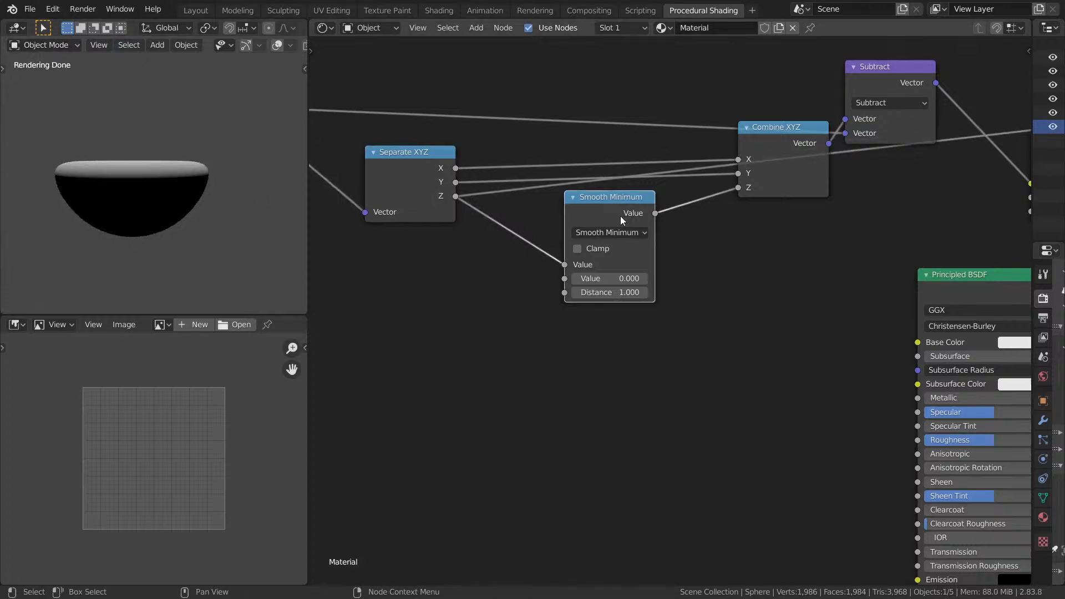
pyautogui.press('m')
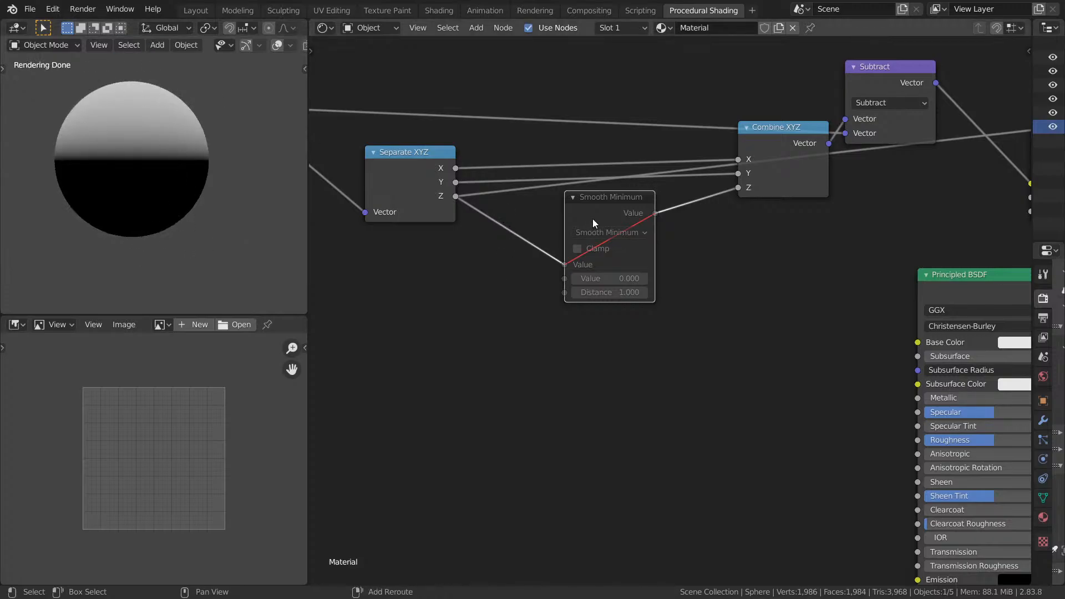
# Duplicate the muted math node into the Z link before Smooth Minimum, change the copy to Absolute, and unmute it.
pyautogui.hotkey('shift', 'd')
pyautogui.click(523, 229)
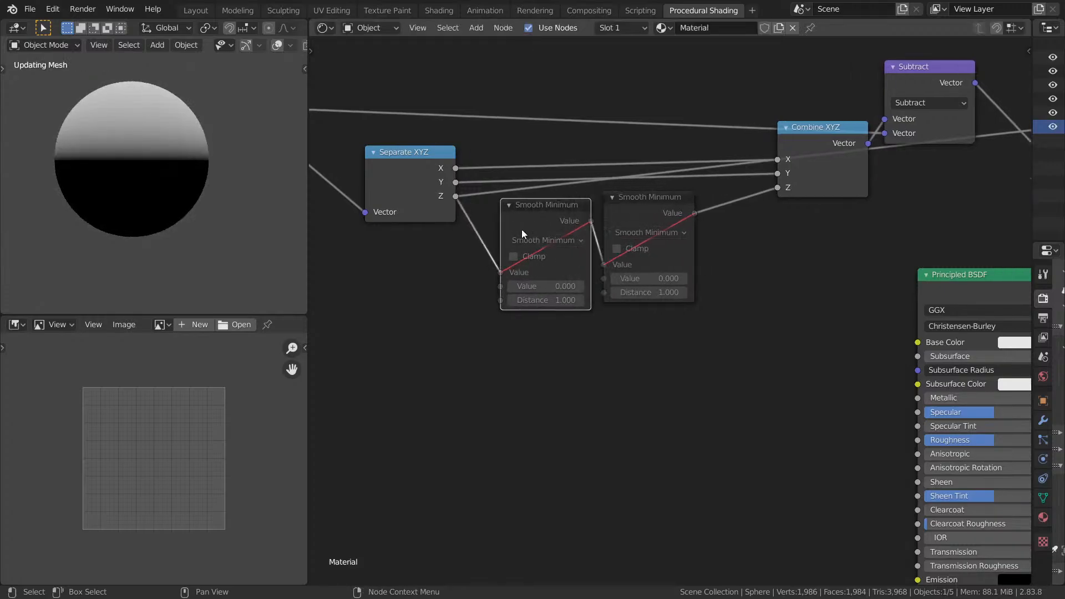
pyautogui.click(532, 240)
pyautogui.press('b')
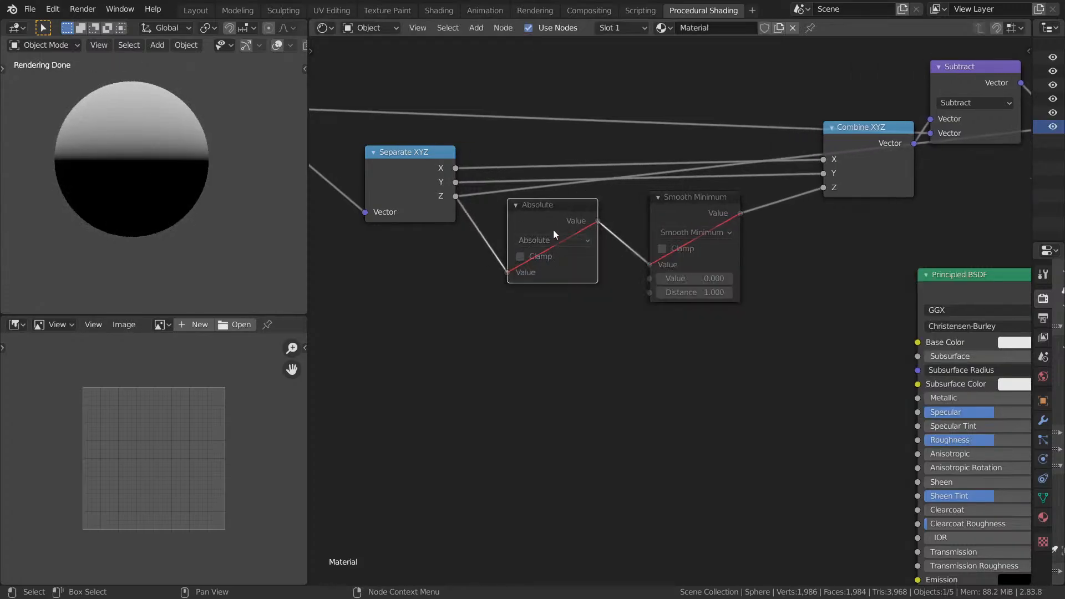
pyautogui.press('m')
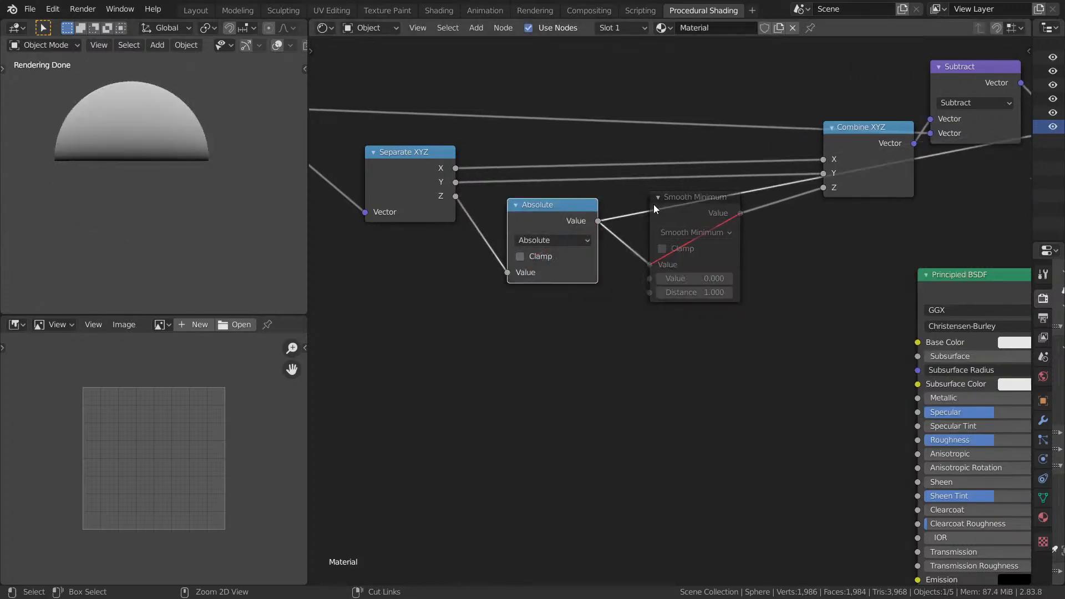
# Unmute the Smooth Minimum node after the Absolute node and view the flattened sphere with its output previewed.
pyautogui.click(692, 218)
pyautogui.press('m')
pyautogui.moveTo(734, 218); pyautogui.dragTo(691, 222, button='middle')
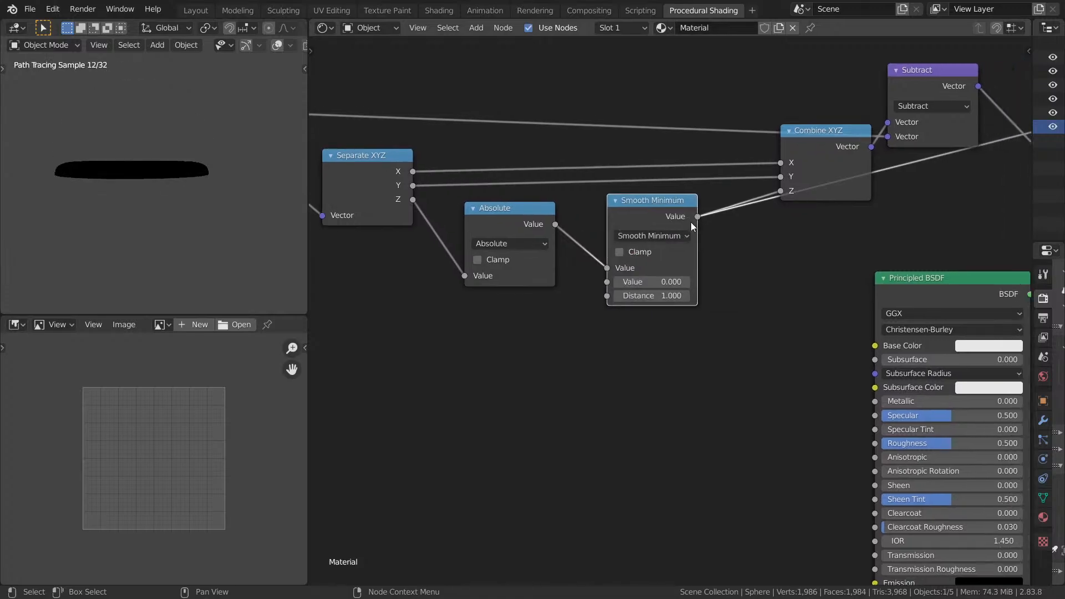
pyautogui.moveTo(170, 193); pyautogui.dragTo(239, 197, button='middle')
pyautogui.scroll(-3, 865, 284)
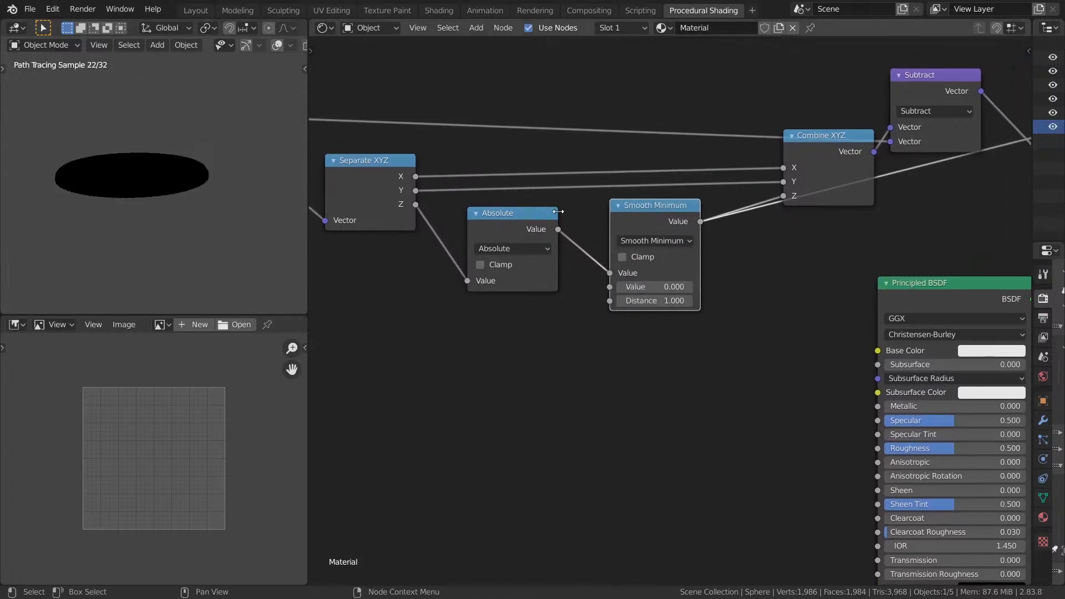
# Preview the Principled BSDF on the sphere and inspect the displaced shape in a maximized viewport.
pyautogui.keyDown('ctrl'); pyautogui.keyDown('shift'); pyautogui.click(848, 294); pyautogui.keyUp('shift'); pyautogui.keyUp('ctrl')
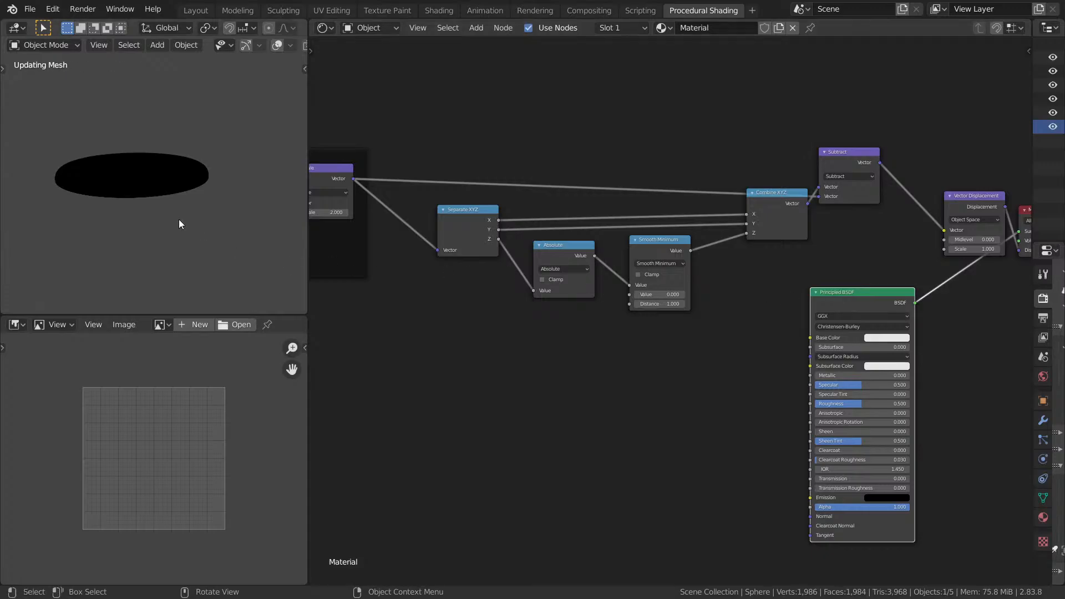
pyautogui.hotkey('ctrl', 'space')
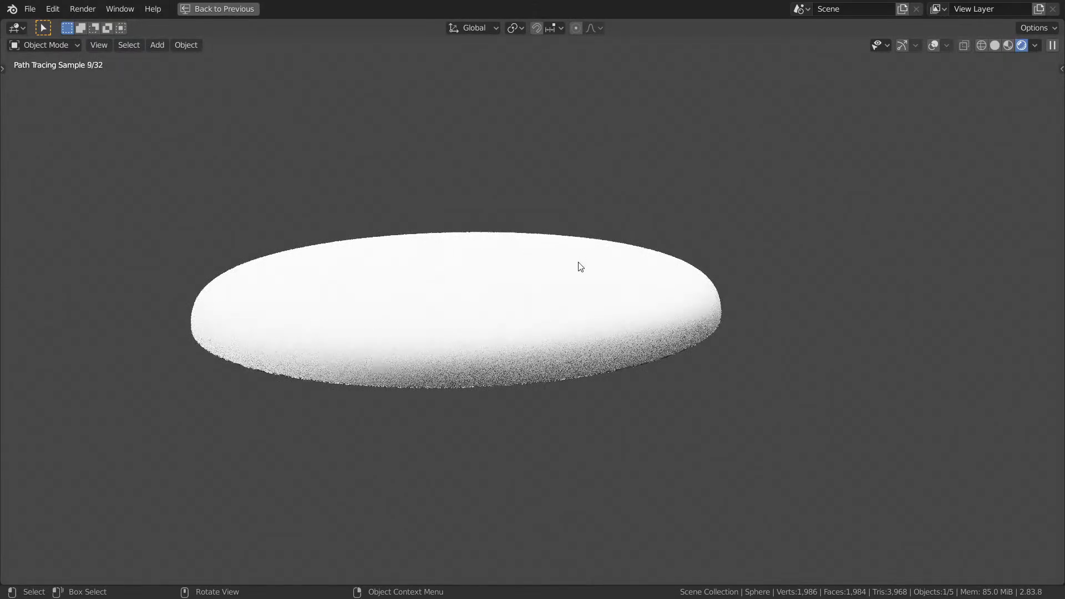
pyautogui.moveTo(578, 264)
pyautogui.mouseDown(button='middle')
pyautogui.moveTo(578, 185)
pyautogui.moveTo(630, 212)
pyautogui.moveTo(624, 266)
pyautogui.mouseUp(button='middle')
pyautogui.hotkey('ctrl', 'space')
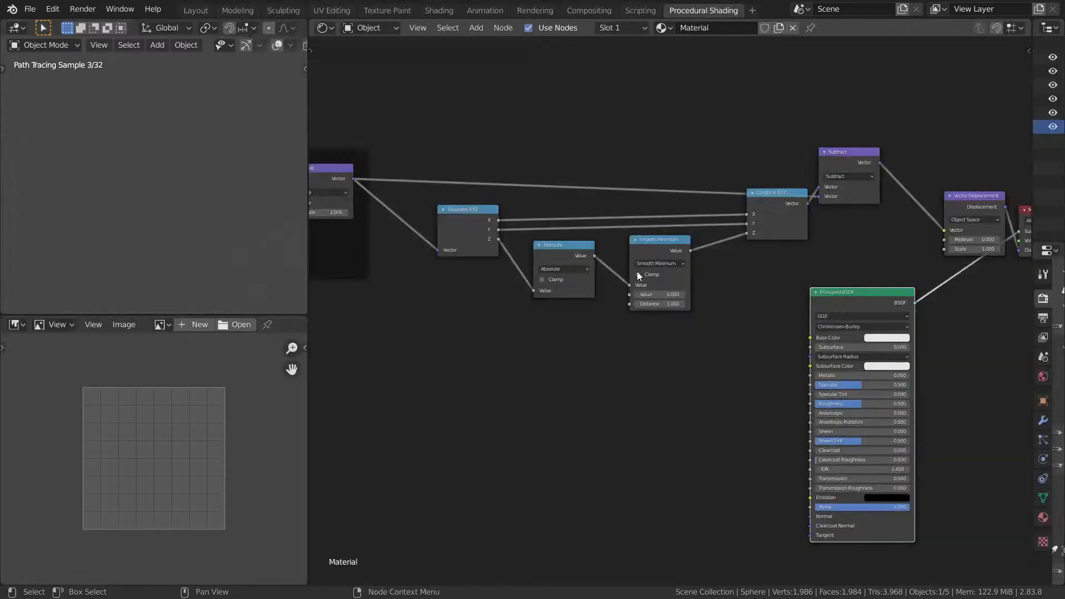
# Set the Smooth Minimum node's second value to 0.2.
pyautogui.scroll(2, 701, 310)
pyautogui.scroll(3, 702, 331)
pyautogui.click(683, 331)
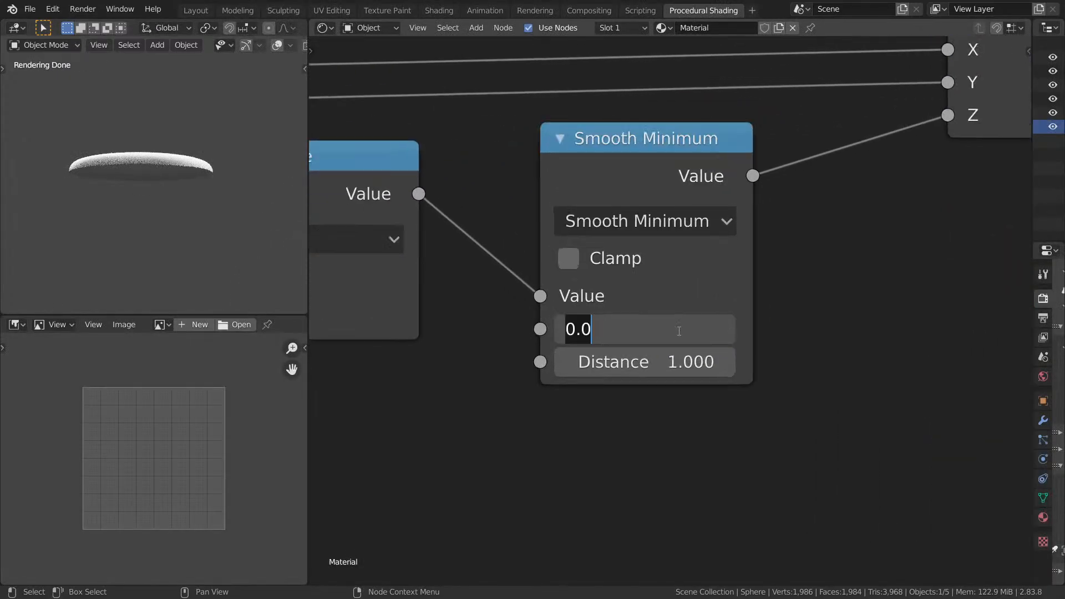
pyautogui.write('.2')
pyautogui.press('Return')
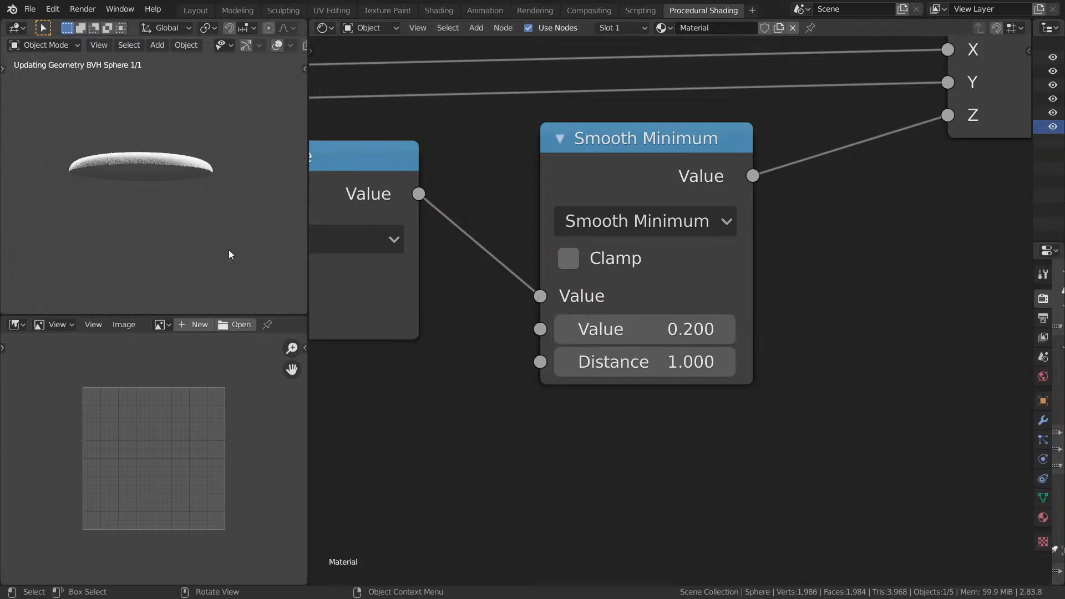
# Enable the viewport overlays and disable Scene Lights and Scene World for the rendered viewport shading.
pyautogui.moveTo(183, 201); pyautogui.dragTo(173, 142, button='middle')
pyautogui.moveTo(642, 180); pyautogui.dragTo(748, 186, button='middle')
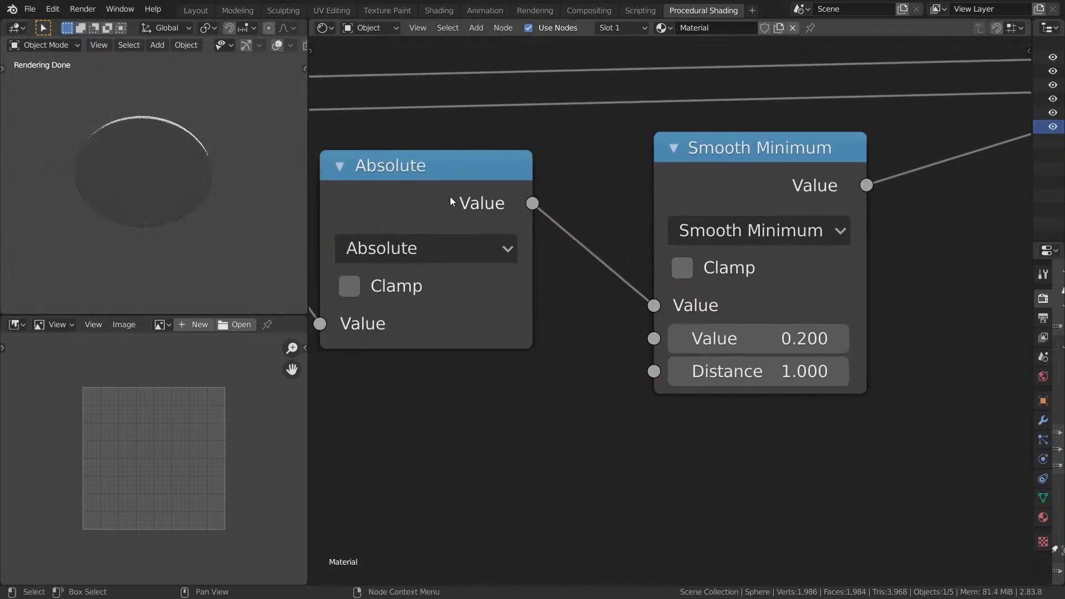
pyautogui.moveTo(617, 176); pyautogui.dragTo(385, 232, button='middle')
pyautogui.scroll(-5, 385, 232)
pyautogui.scroll(-2, 251, 88)
pyautogui.click(277, 45)
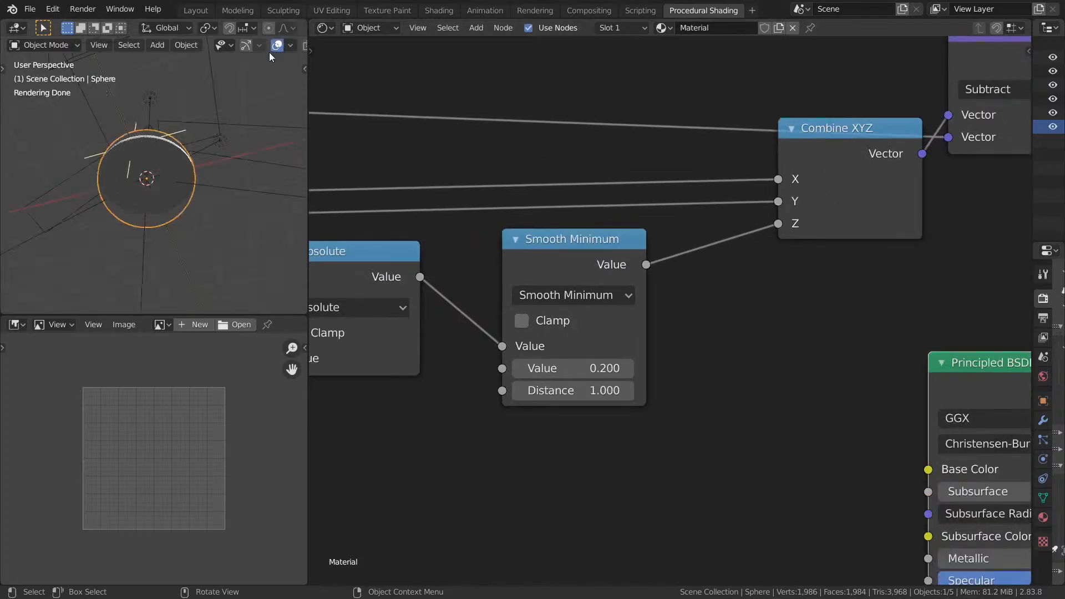
pyautogui.hotkey('ctrl', 'space')
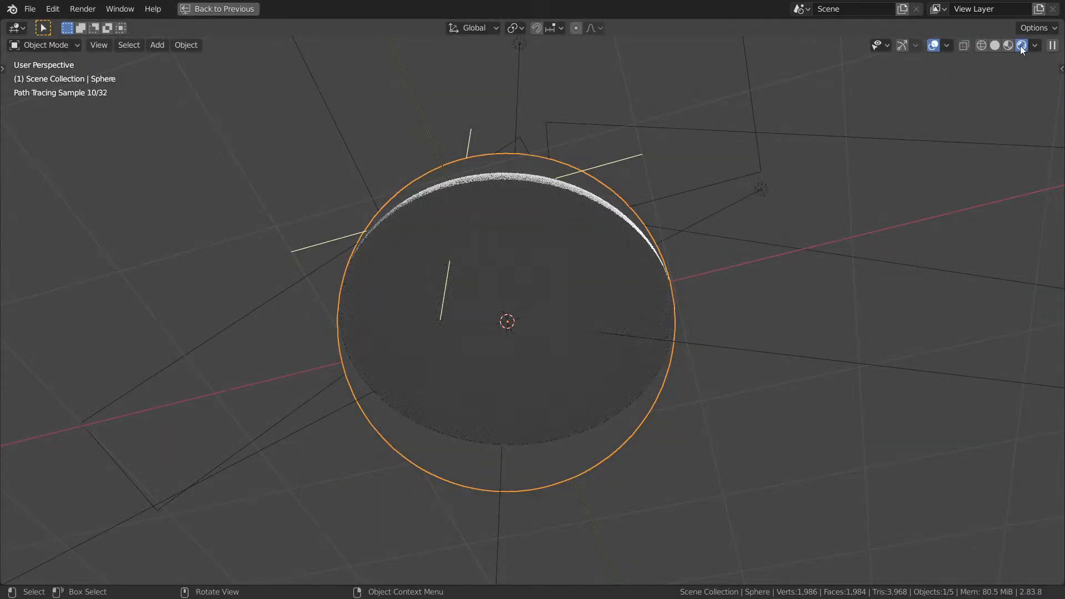
pyautogui.click(1035, 45)
pyautogui.click(893, 112)
pyautogui.click(894, 127)
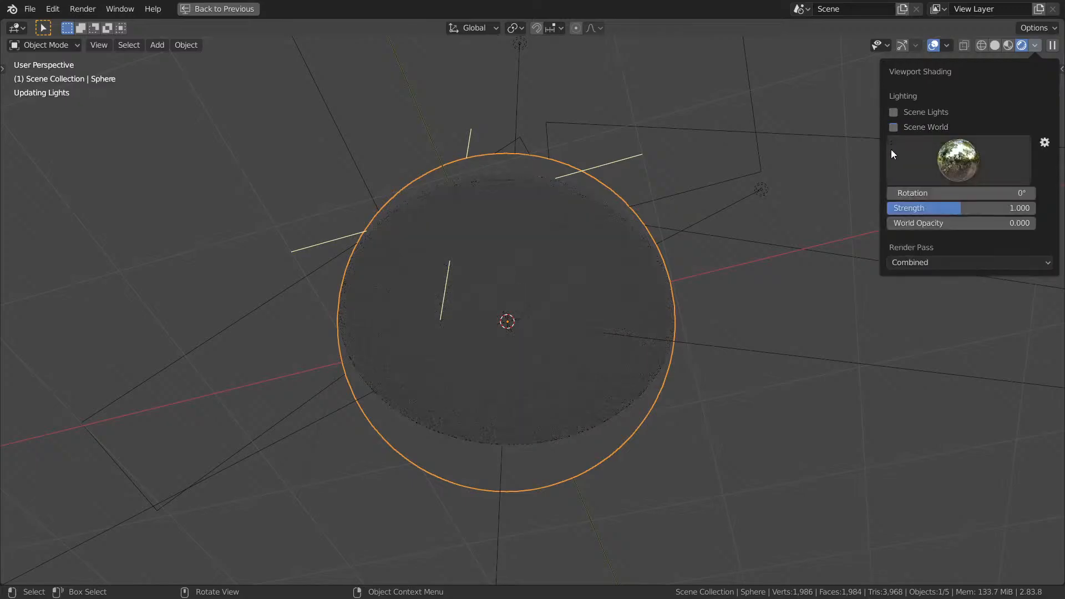
# Inspect the displaced shape from several angles and in front view, and preview the Absolute node's output on it.
pyautogui.moveTo(816, 207); pyautogui.dragTo(458, 369, button='middle')
pyautogui.scroll(3, 537, 217)
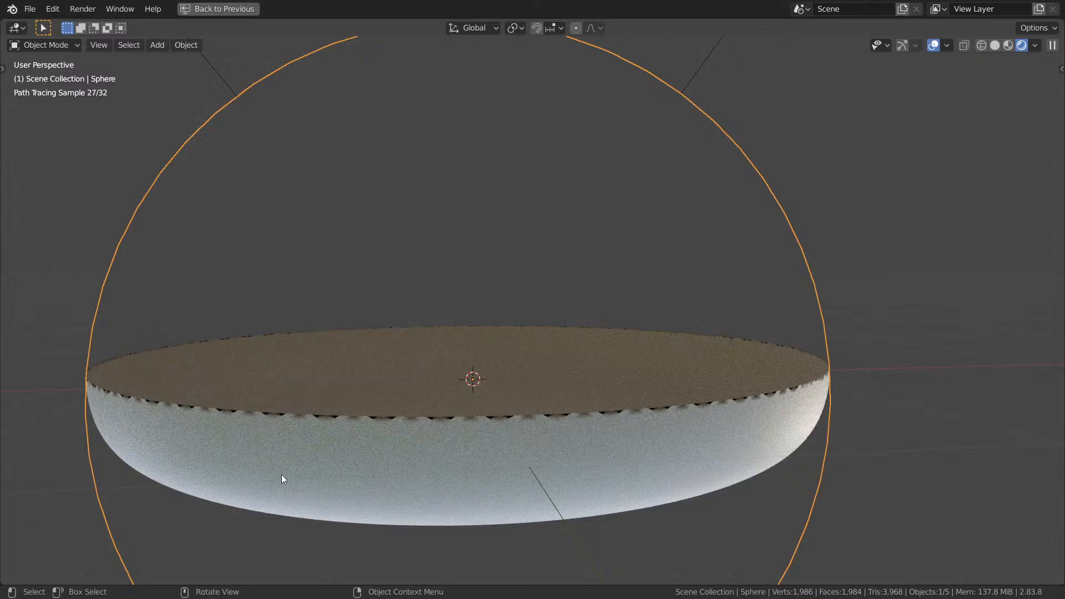
pyautogui.moveTo(589, 476); pyautogui.dragTo(538, 438, button='middle')
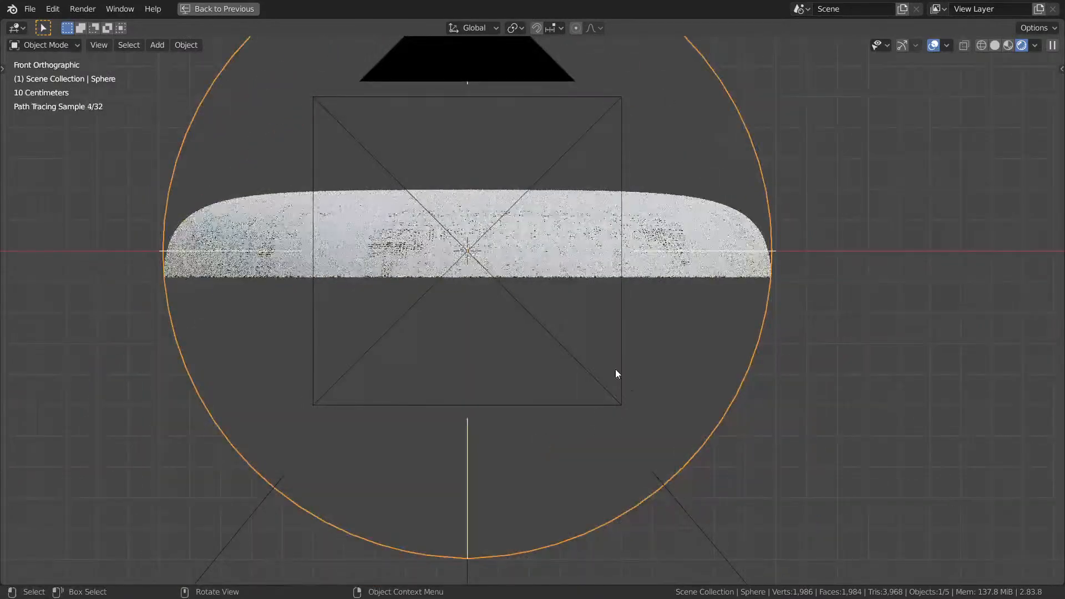
pyautogui.hotkey('ctrl', 'space')
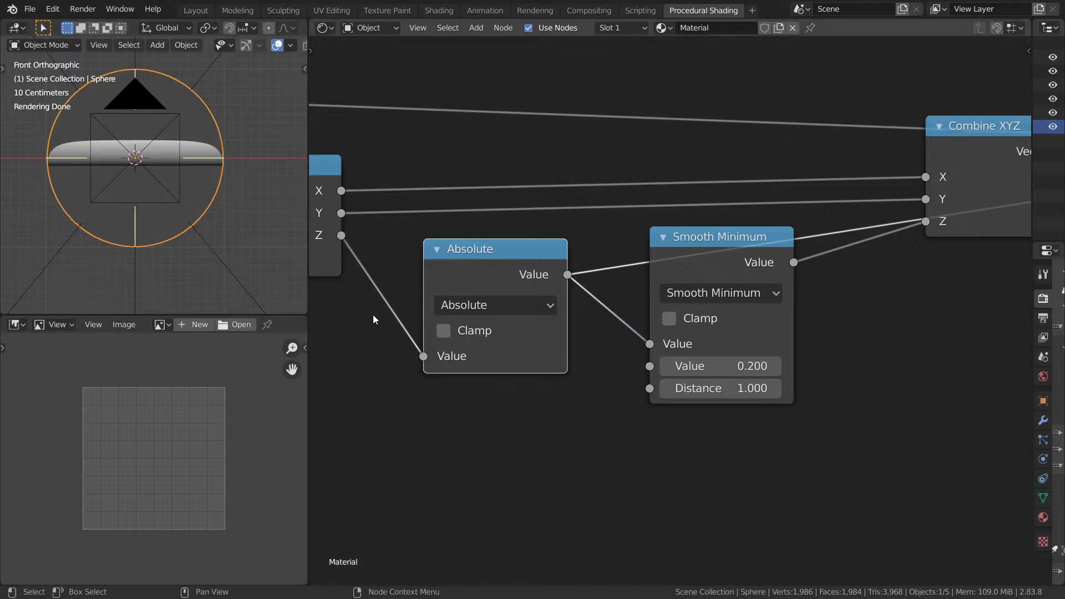
pyautogui.scroll(2, 171, 152)
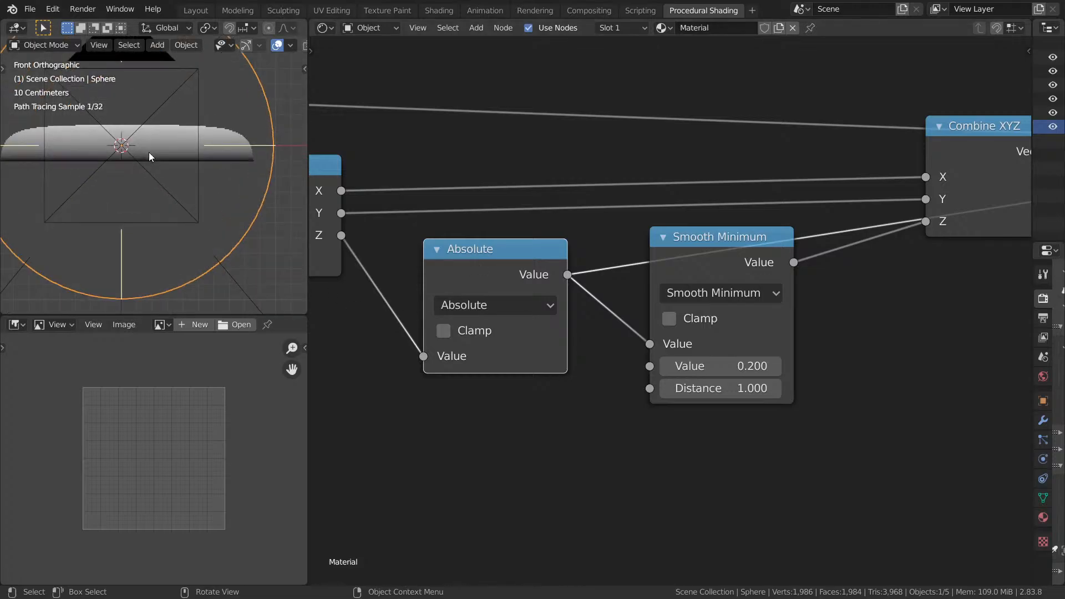
# Preview the Principled BSDF on the sphere and inspect the displaced shape in a maximized viewport.
pyautogui.scroll(1, 171, 141)
pyautogui.moveTo(719, 157); pyautogui.dragTo(310, 156, button='middle')
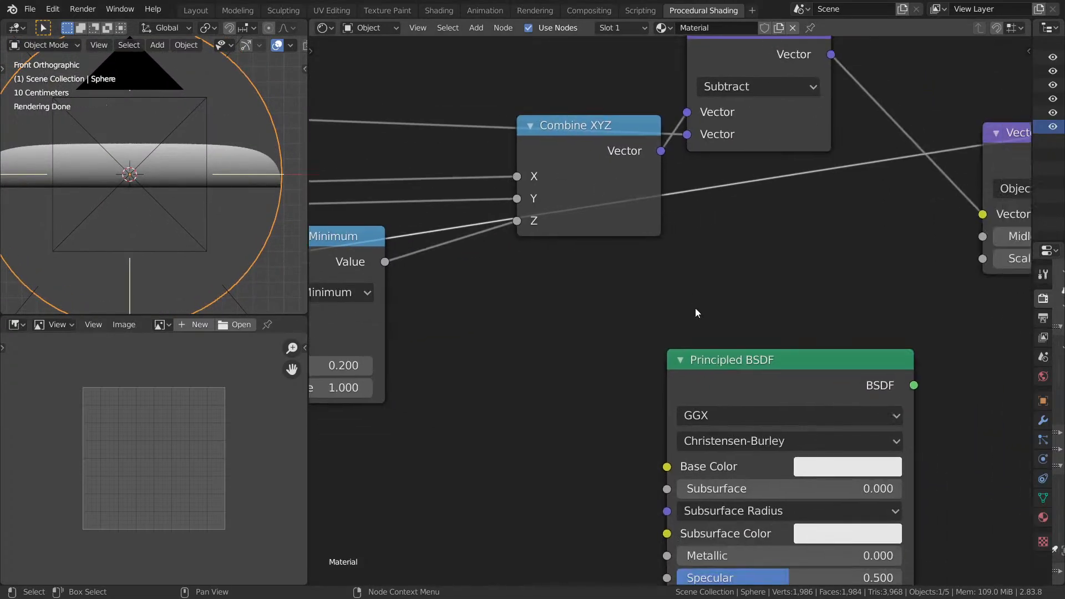
pyautogui.keyDown('ctrl'); pyautogui.keyDown('shift'); pyautogui.click(721, 364); pyautogui.keyUp('shift'); pyautogui.keyUp('ctrl')
pyautogui.moveTo(721, 364); pyautogui.dragTo(972, 338, button='middle')
pyautogui.moveTo(174, 195)
pyautogui.mouseDown(button='middle')
pyautogui.moveTo(175, 119)
pyautogui.moveTo(158, 113)
pyautogui.moveTo(165, 151)
pyautogui.moveTo(188, 119)
pyautogui.moveTo(162, 166)
pyautogui.moveTo(165, 194)
pyautogui.mouseUp(button='middle')
pyautogui.hotkey('ctrl', 'space')
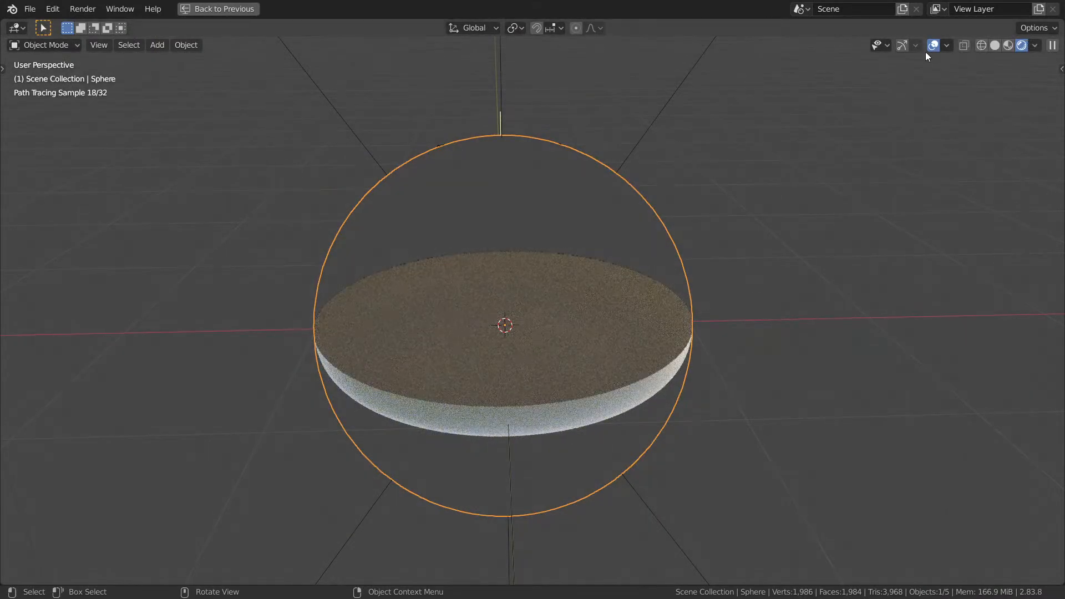
# Try a lower viewport lighting strength, raise it to 2.000 and check the displaced shape from a lower angle.
pyautogui.click(1035, 45)
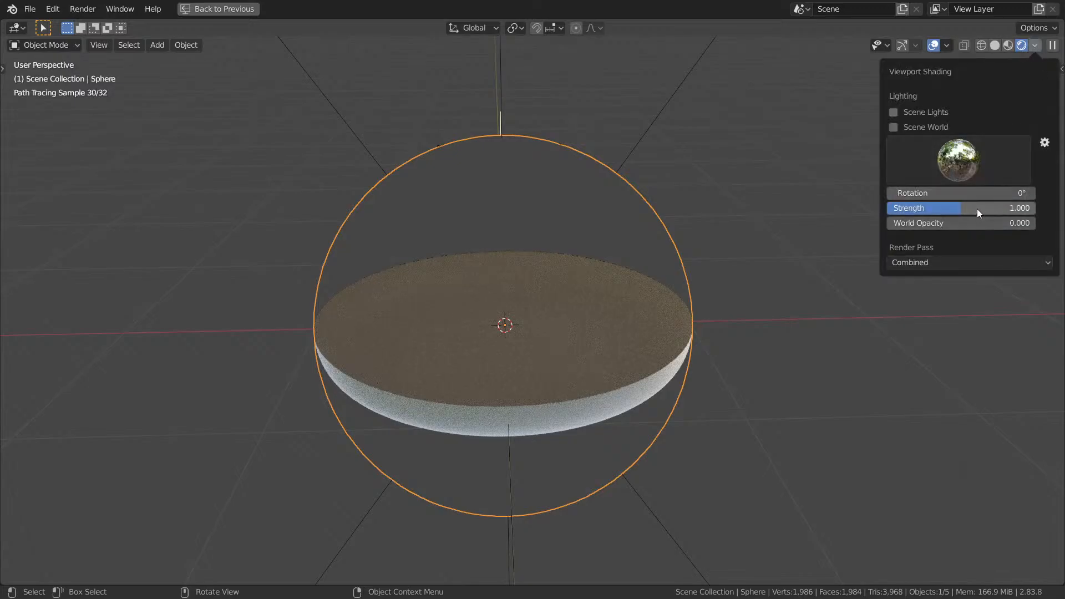
pyautogui.moveTo(987, 208); pyautogui.dragTo(935, 208)
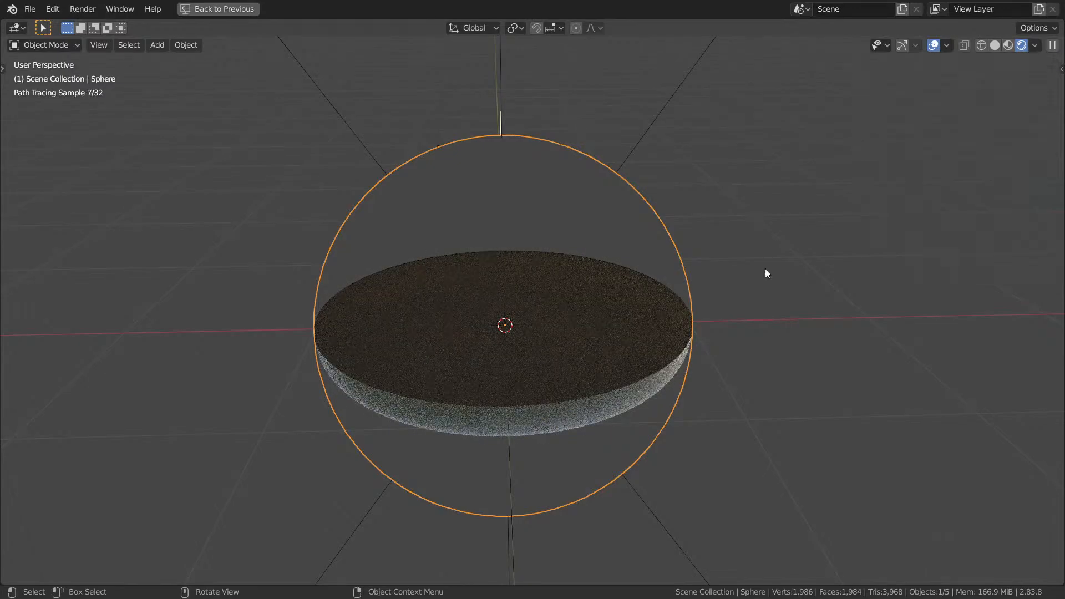
pyautogui.moveTo(638, 355)
pyautogui.mouseDown(button='middle')
pyautogui.moveTo(549, 407)
pyautogui.moveTo(556, 388)
pyautogui.moveTo(991, 81)
pyautogui.mouseUp(button='middle')
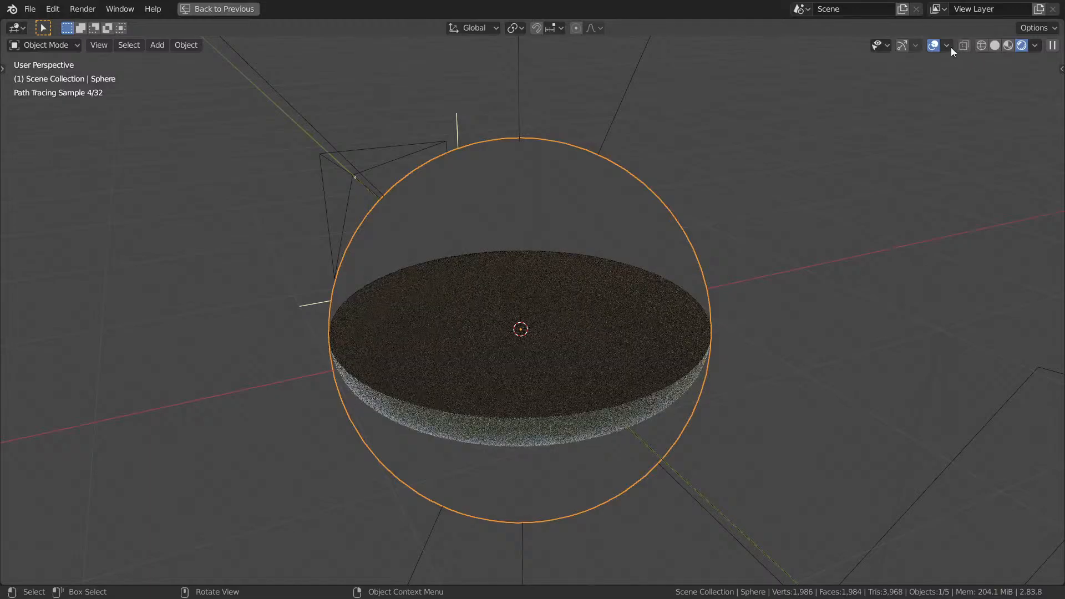
pyautogui.click(1035, 46)
pyautogui.moveTo(919, 210); pyautogui.dragTo(1027, 208)
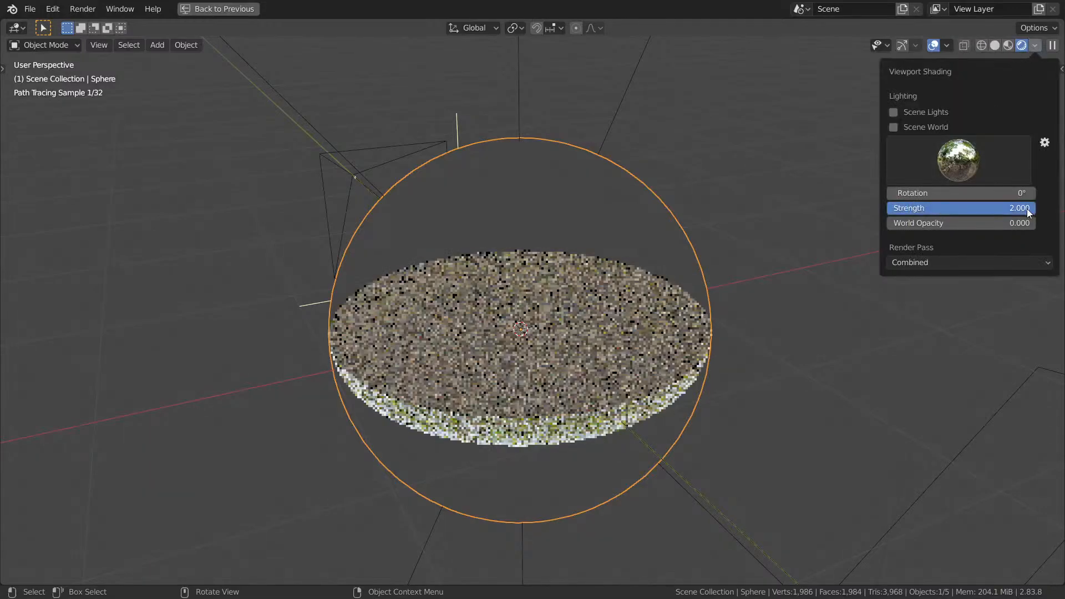
pyautogui.moveTo(672, 327); pyautogui.dragTo(666, 314, button='middle')
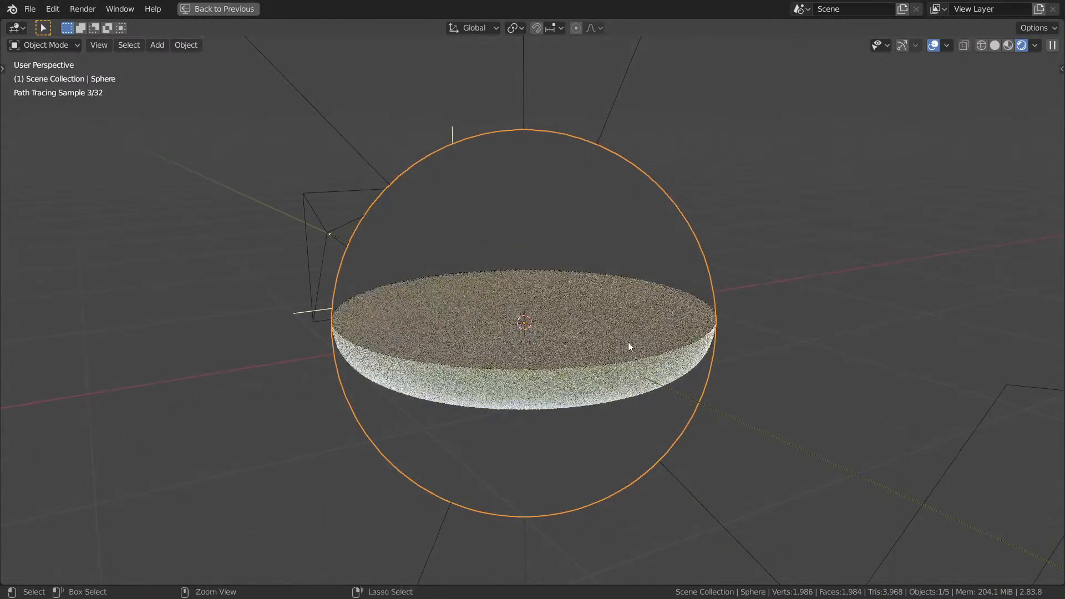
pyautogui.hotkey('ctrl', 'space')
# Try the Principled BSDF with Metallic at 1.000, check the shape in a maximized viewport, and reset Metallic to 0.000.
pyautogui.moveTo(768, 295); pyautogui.dragTo(591, 228, button='middle')
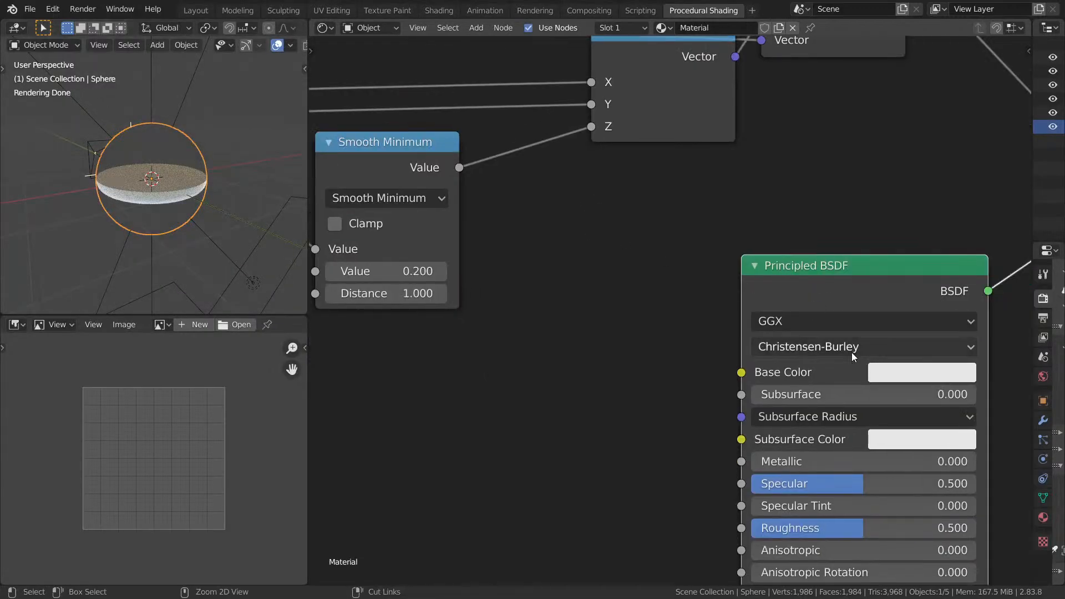
pyautogui.moveTo(843, 461); pyautogui.dragTo(971, 461)
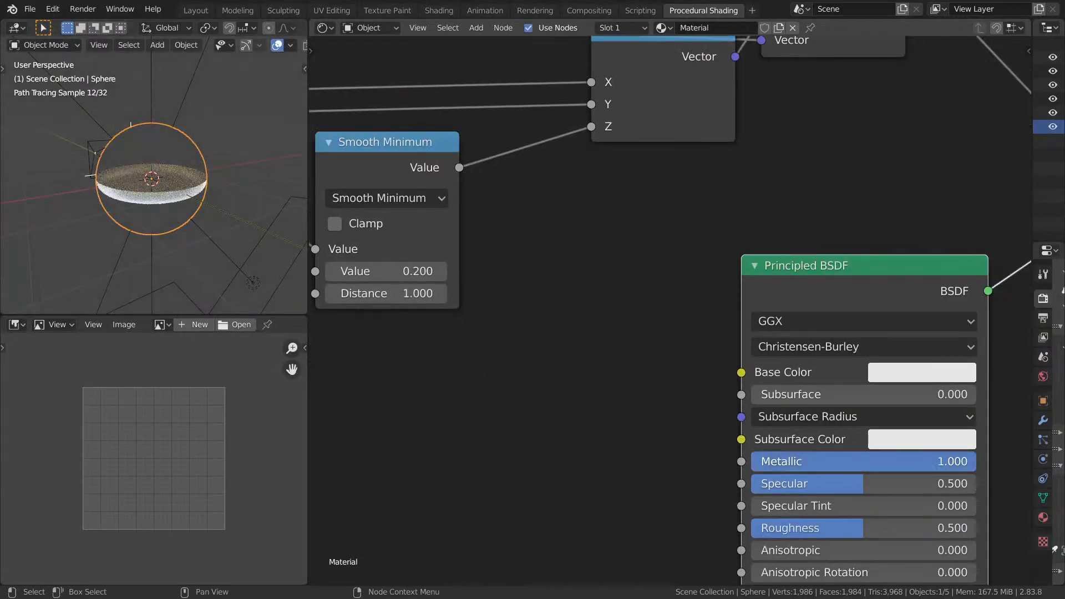
pyautogui.hotkey('ctrl', 'space')
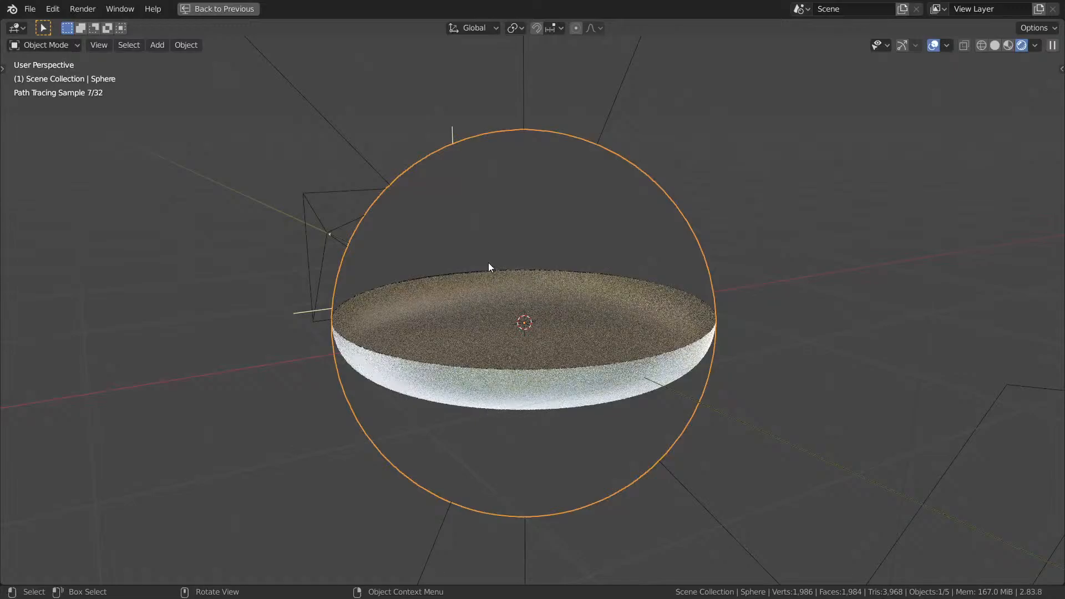
pyautogui.hotkey('ctrl', 'space')
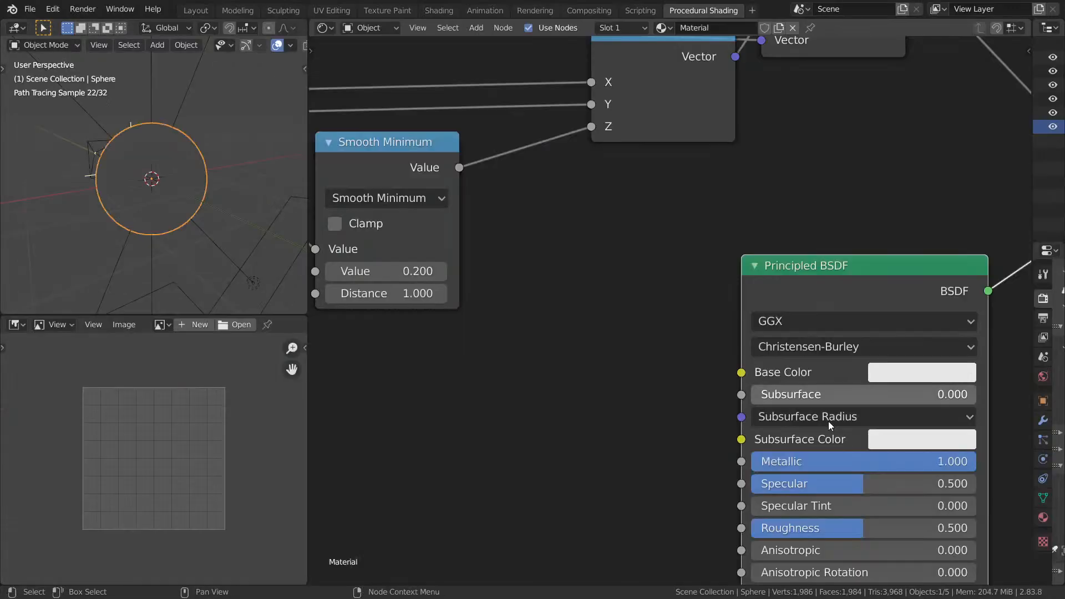
pyautogui.moveTo(955, 462); pyautogui.dragTo(749, 462)
pyautogui.moveTo(752, 361); pyautogui.dragTo(843, 383, button='middle')
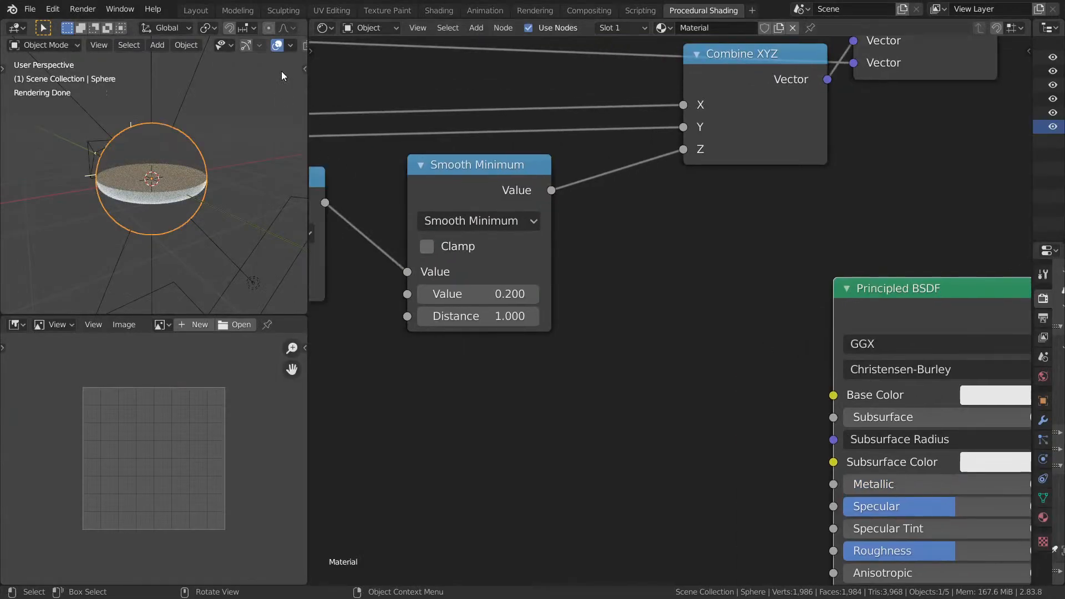
# Enable Scene World and Scene Lights for the rendered viewport and inspect the displaced shape through the camera.
pyautogui.scroll(-5, 255, 48)
pyautogui.click(300, 46)
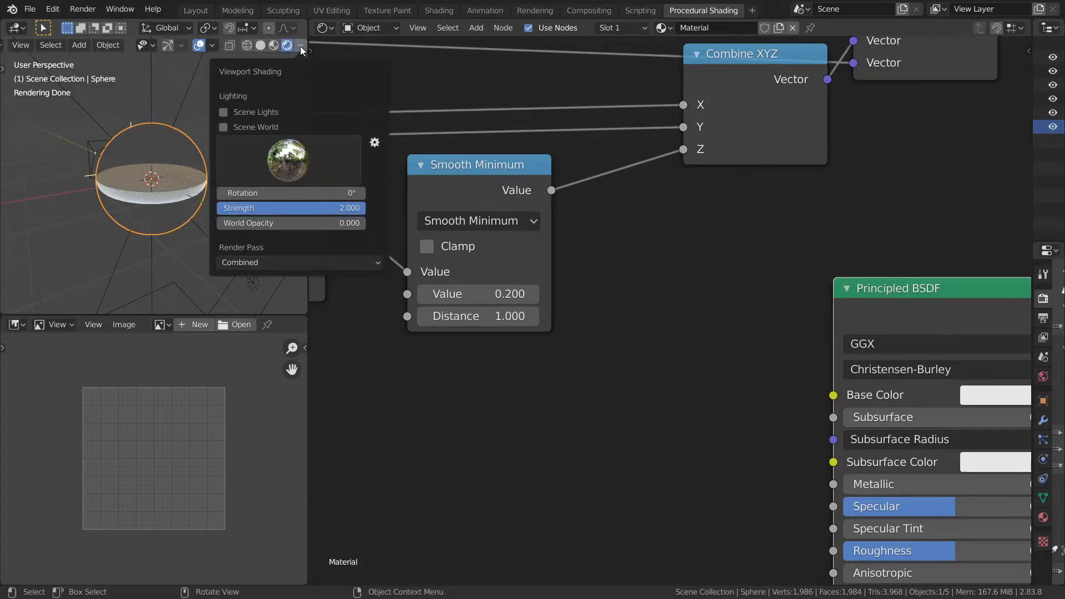
pyautogui.click(271, 126)
pyautogui.click(265, 111)
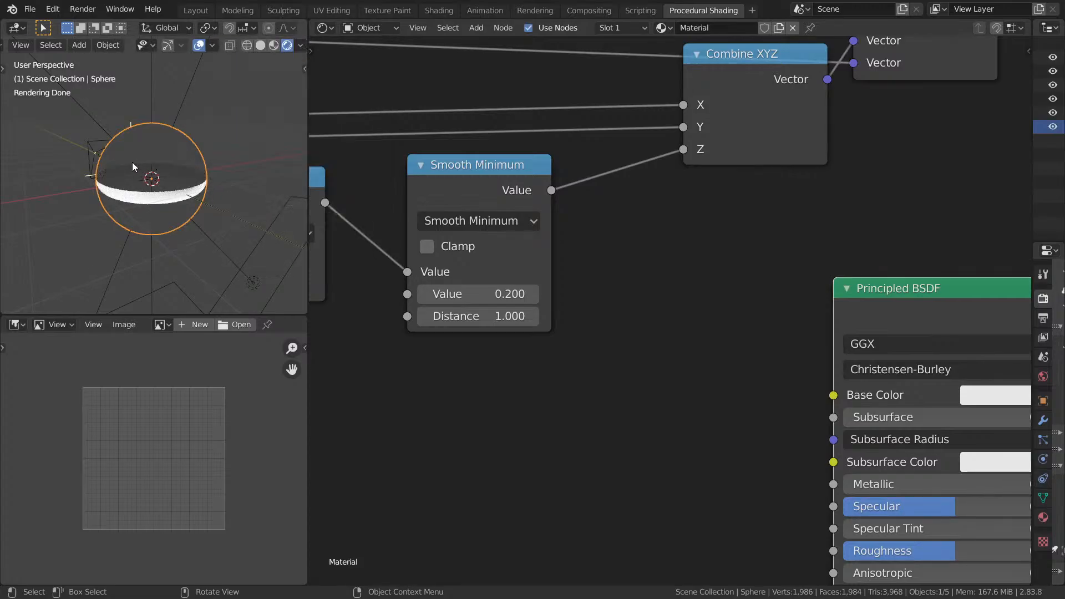
pyautogui.press('KP_0')
pyautogui.scroll(-3, 604, 221)
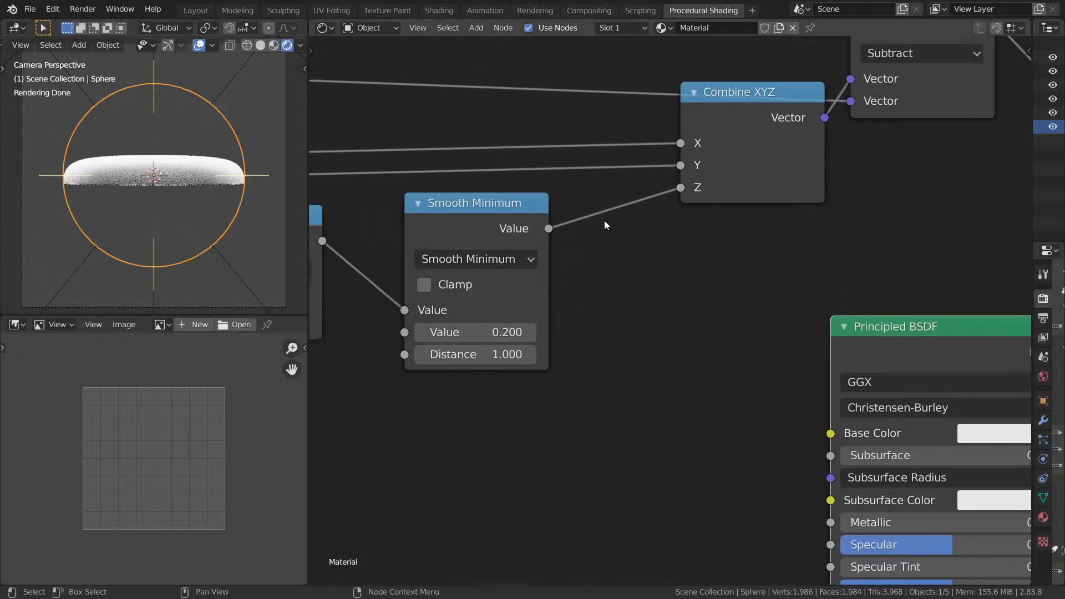
pyautogui.hotkey('ctrl', 'space')
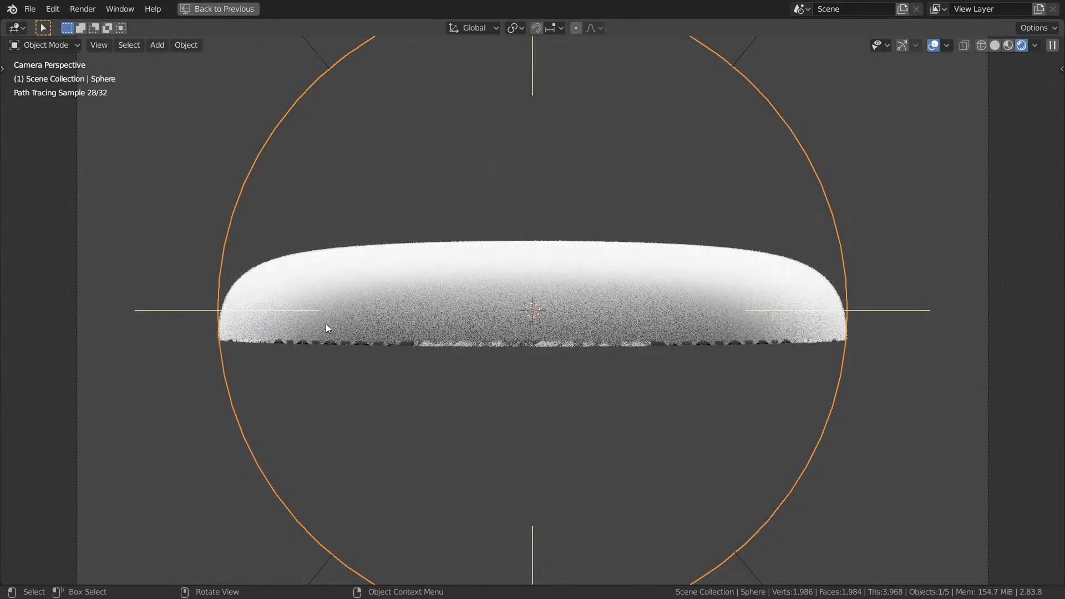
pyautogui.hotkey('ctrl', 'space')
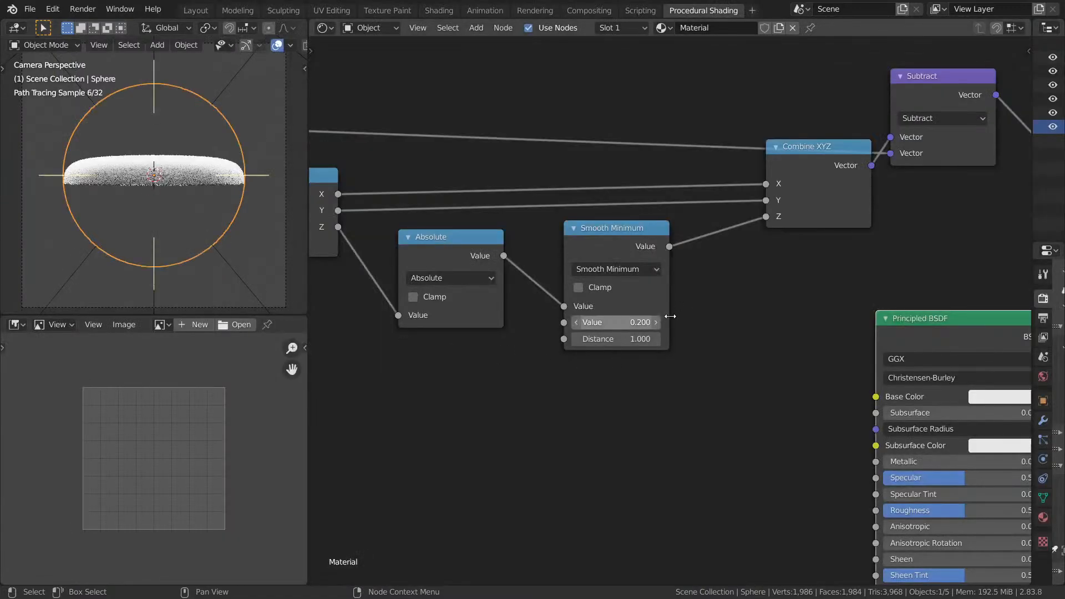
# Duplicate the Smooth Minimum node and insert the copy between the original and the Combine XYZ node's Z input.
pyautogui.scroll(-1, 680, 288)
pyautogui.moveTo(681, 286); pyautogui.dragTo(654, 297, button='middle')
pyautogui.click(591, 268)
pyautogui.hotkey('shift', 'd')
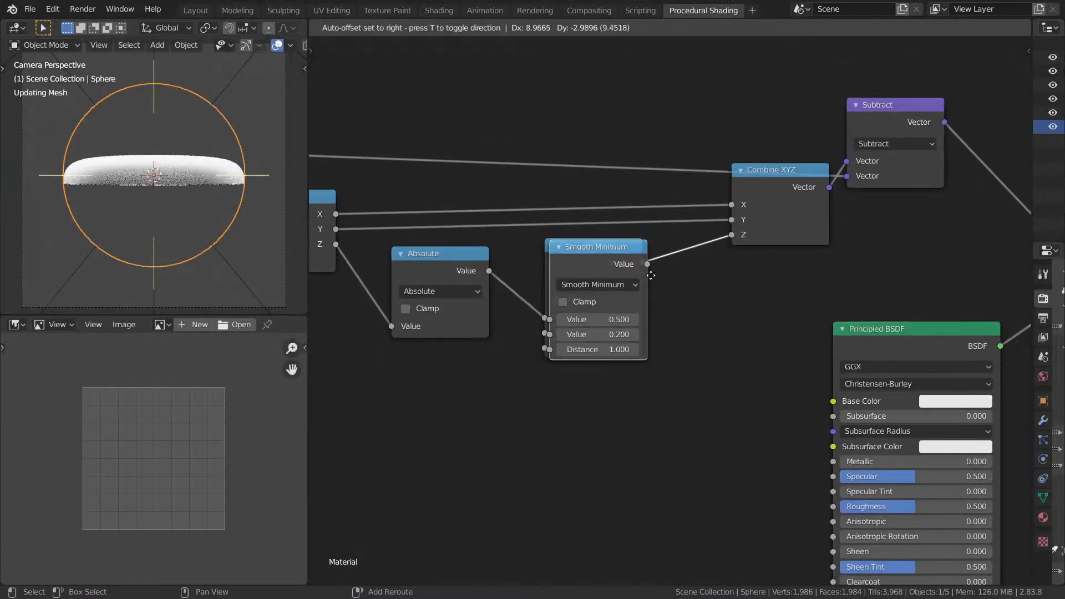
pyautogui.click(799, 274)
# Switch the duplicated math node to Multiply and set its second value to -1.
pyautogui.click(740, 284)
pyautogui.click(322, 361)
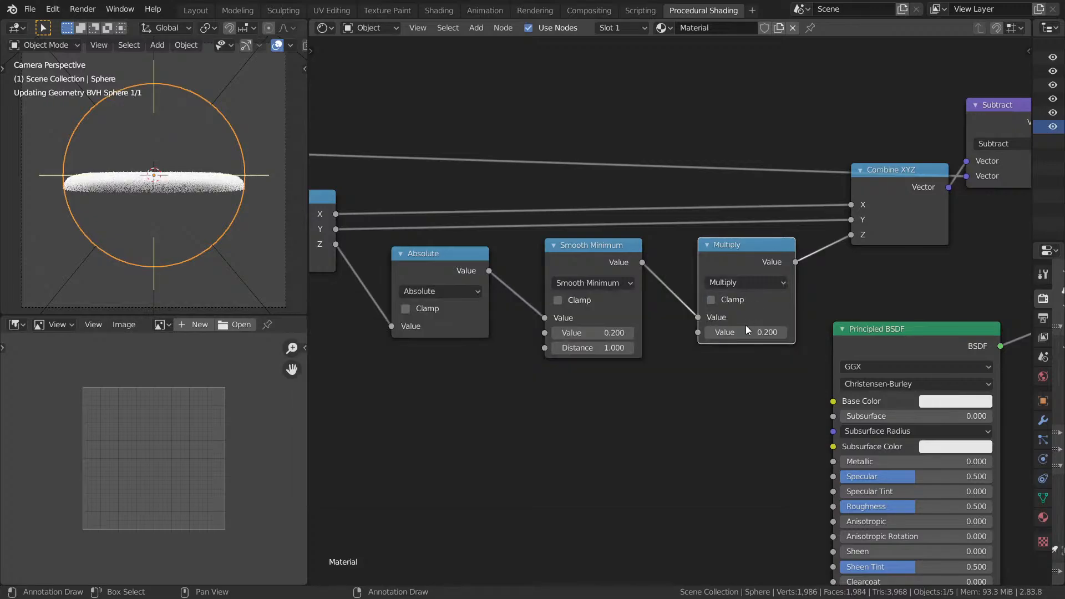
pyautogui.click(746, 332)
pyautogui.write('-1')
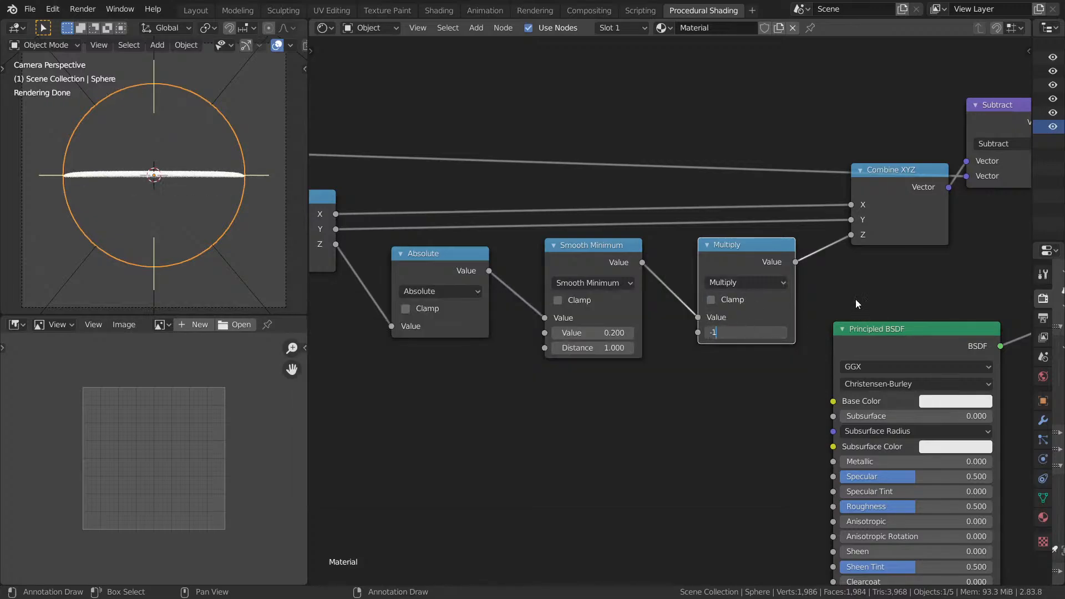
pyautogui.press('Return')
# Disable Scene Lights and Scene World for the rendered viewport shading and lower the viewport lighting strength.
pyautogui.hotkey('ctrl', 'space')
pyautogui.moveTo(192, 227)
pyautogui.mouseDown(button='middle')
pyautogui.moveTo(546, 284)
pyautogui.moveTo(555, 344)
pyautogui.mouseUp(button='middle')
pyautogui.click(1035, 45)
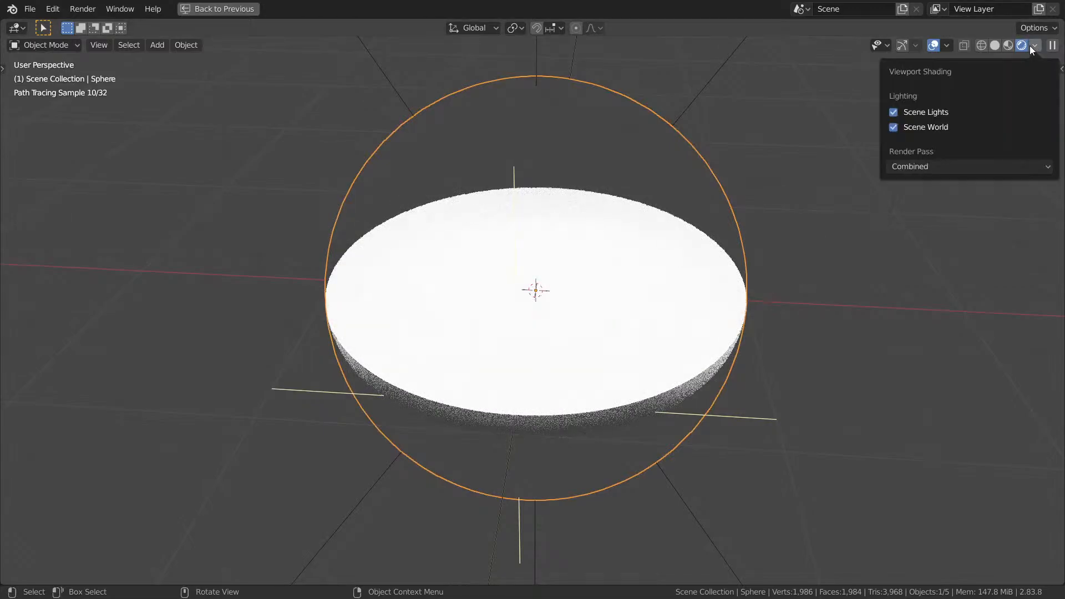
pyautogui.click(926, 112)
pyautogui.click(930, 128)
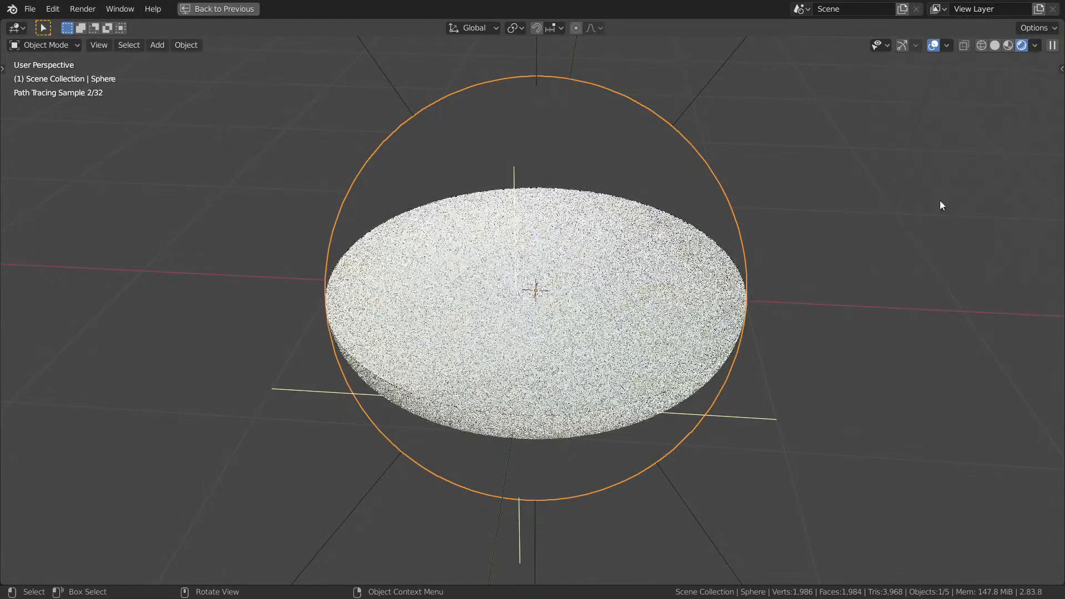
pyautogui.click(1035, 45)
pyautogui.moveTo(1005, 210)
pyautogui.mouseDown()
pyautogui.moveTo(1018, 209)
pyautogui.moveTo(918, 208)
pyautogui.mouseUp()
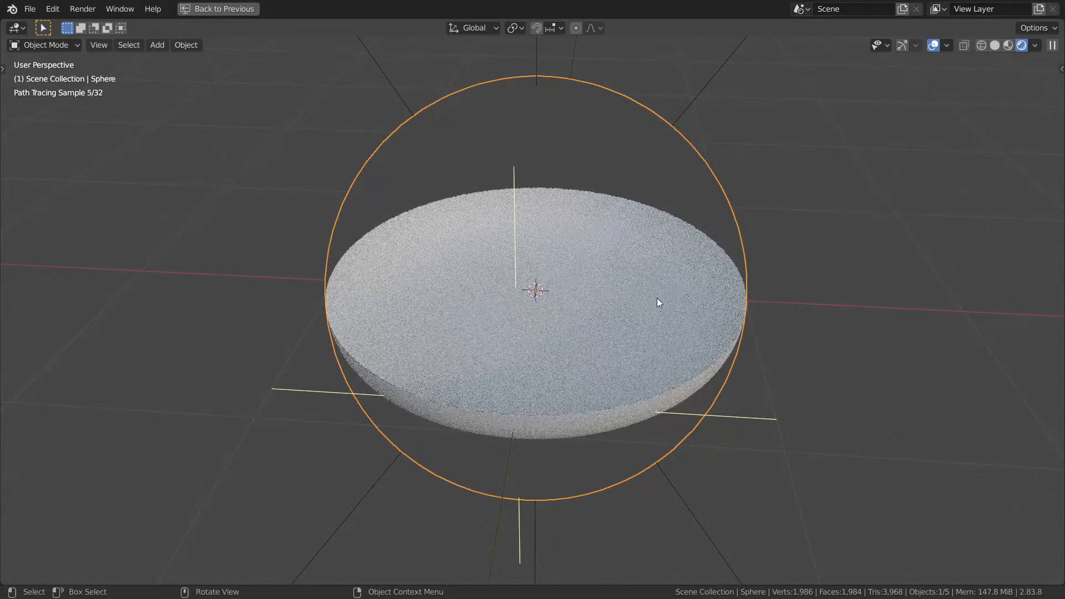
# Inspect the inverted displaced shape from above and from the side, and save the file.
pyautogui.moveTo(588, 297)
pyautogui.mouseDown(button='middle')
pyautogui.moveTo(675, 286)
pyautogui.moveTo(694, 321)
pyautogui.moveTo(583, 311)
pyautogui.mouseUp(button='middle')
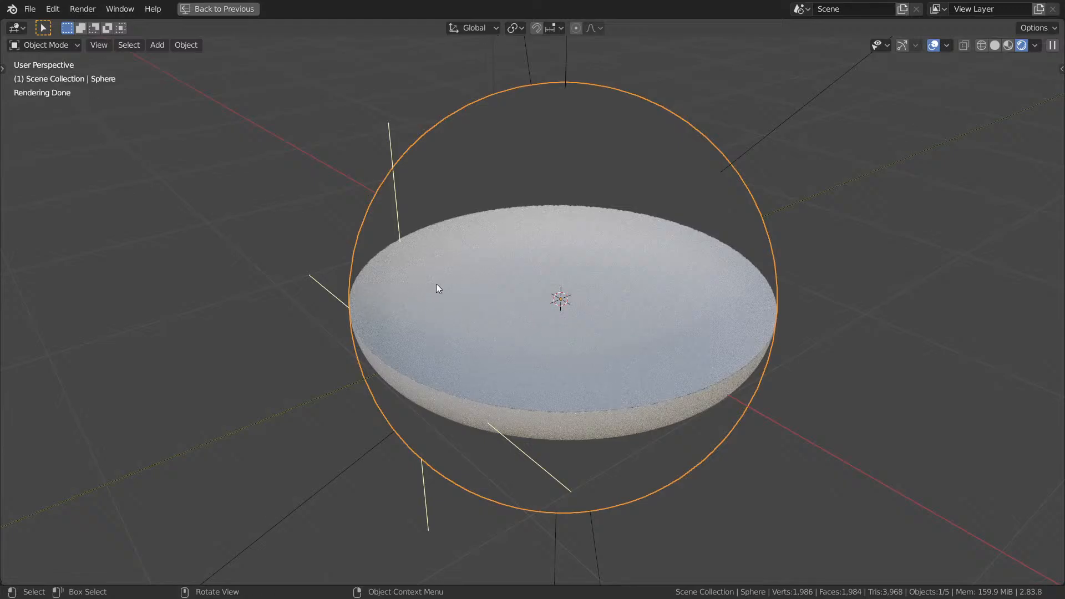
pyautogui.moveTo(535, 347)
pyautogui.mouseDown(button='middle')
pyautogui.moveTo(590, 284)
pyautogui.moveTo(488, 322)
pyautogui.mouseUp(button='middle')
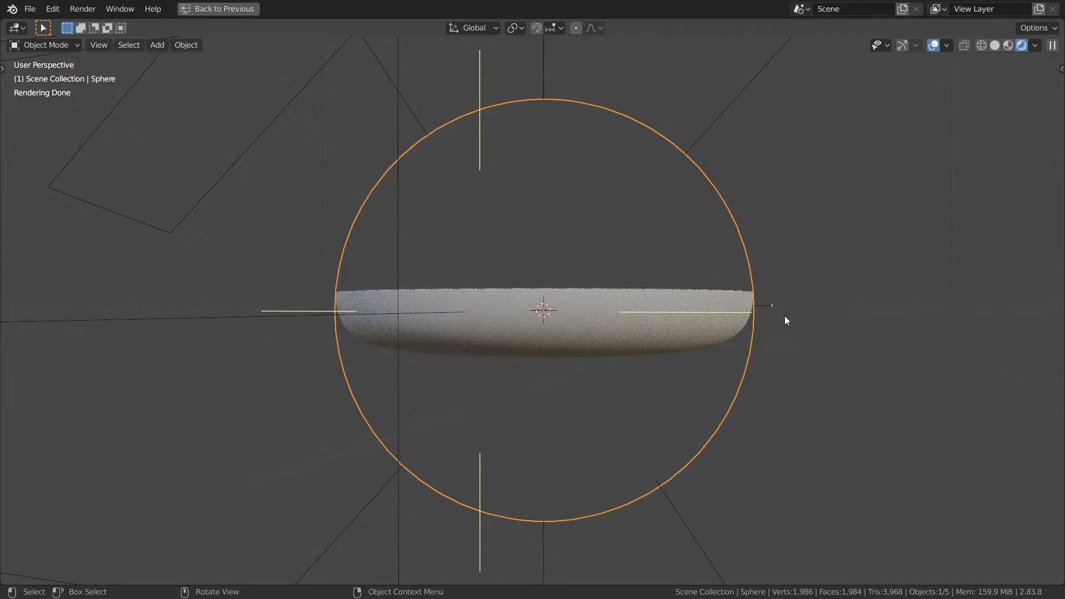
pyautogui.moveTo(785, 315)
pyautogui.mouseDown(button='middle')
pyautogui.moveTo(585, 308)
pyautogui.moveTo(628, 301)
pyautogui.mouseUp(button='middle')
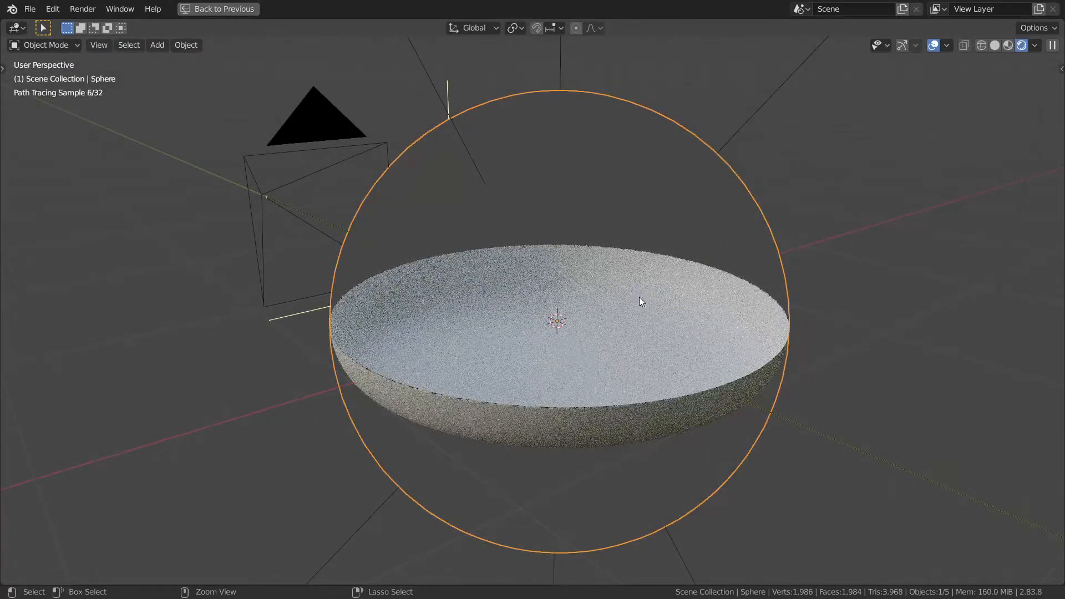
pyautogui.hotkey('ctrl', 's')
pyautogui.hotkey('ctrl', 'space')
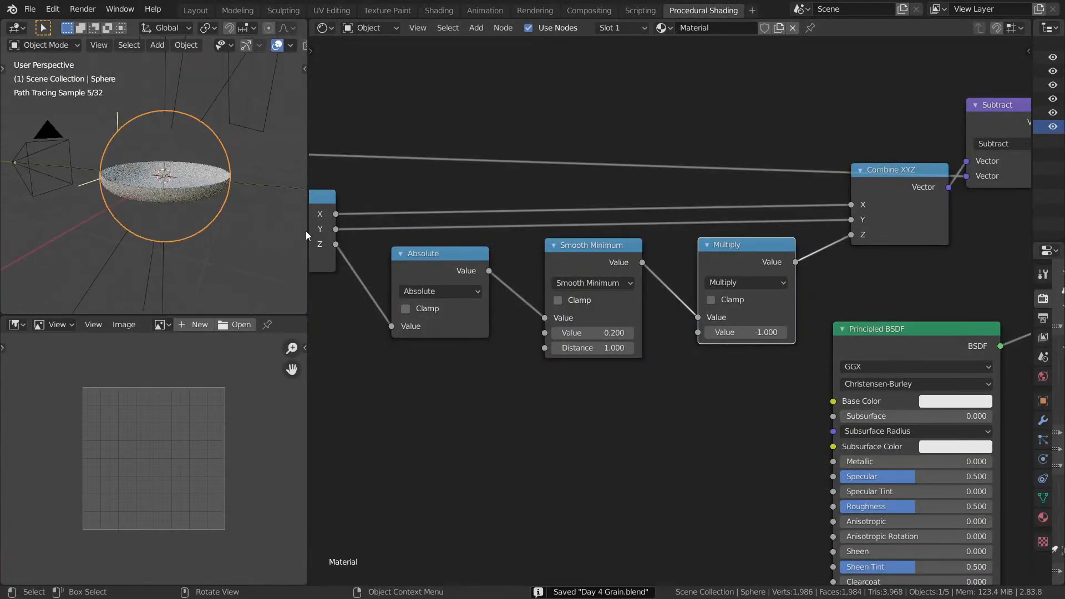
# Move the Principled BSDF node farther away from the chain of math nodes.
pyautogui.moveTo(629, 218); pyautogui.dragTo(657, 175, button='middle')
pyautogui.scroll(-2, 657, 175)
pyautogui.moveTo(740, 190); pyautogui.dragTo(690, 145, button='middle')
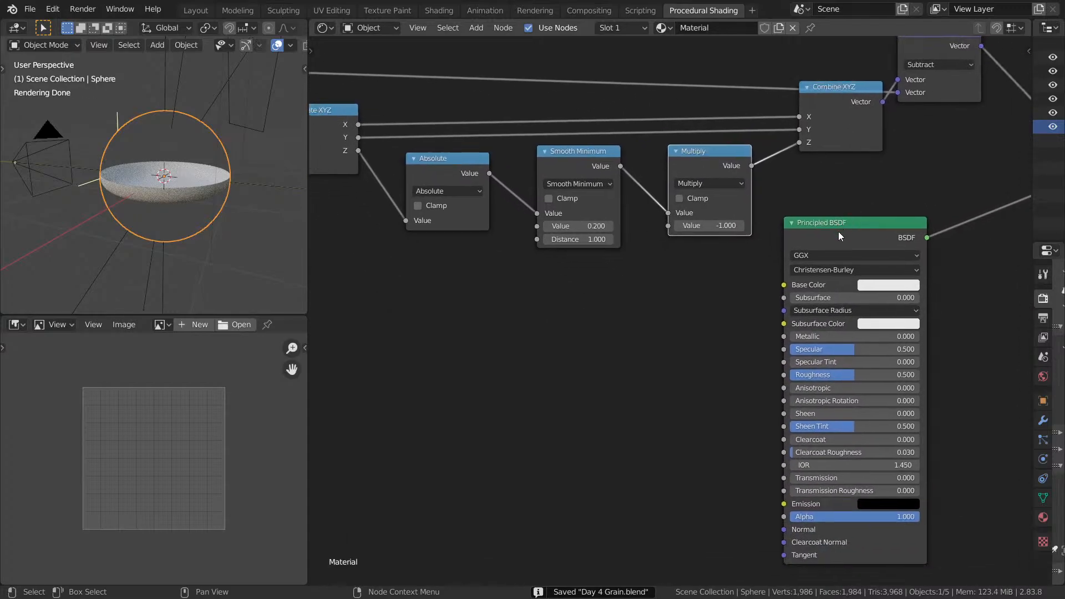
pyautogui.moveTo(840, 232); pyautogui.dragTo(962, 246)
pyautogui.moveTo(823, 224); pyautogui.dragTo(912, 243, button='middle')
# Check the shape in front view, preview the Combine XYZ output on it, and examine its coordinate colours from several angles.
pyautogui.press('KP_1')
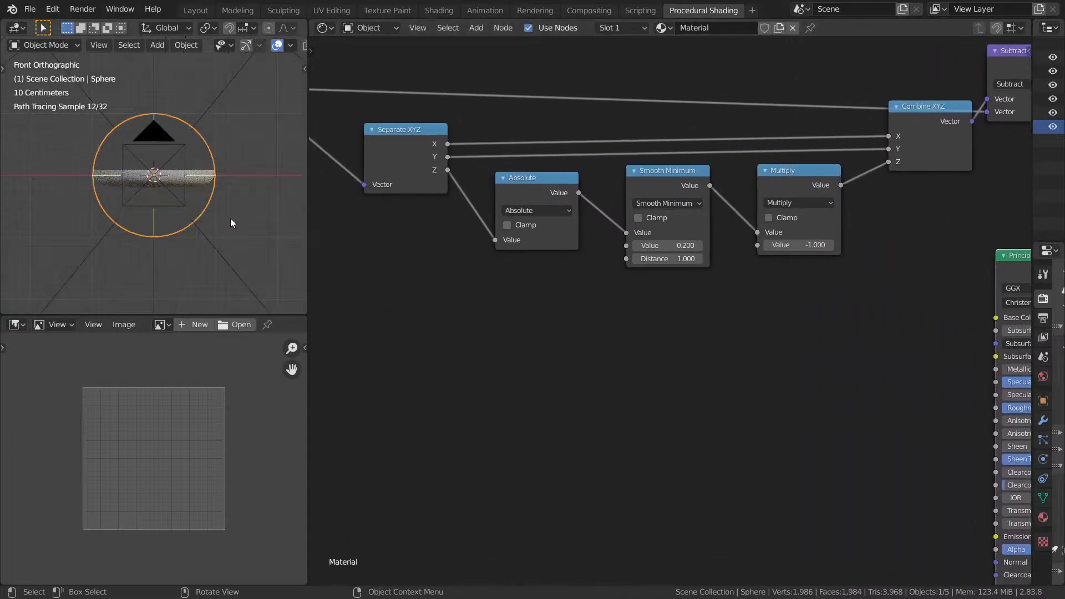
pyautogui.hotkey('ctrl', 'space')
pyautogui.hotkey('ctrl', 'space')
pyautogui.moveTo(792, 240); pyautogui.dragTo(679, 255, button='middle')
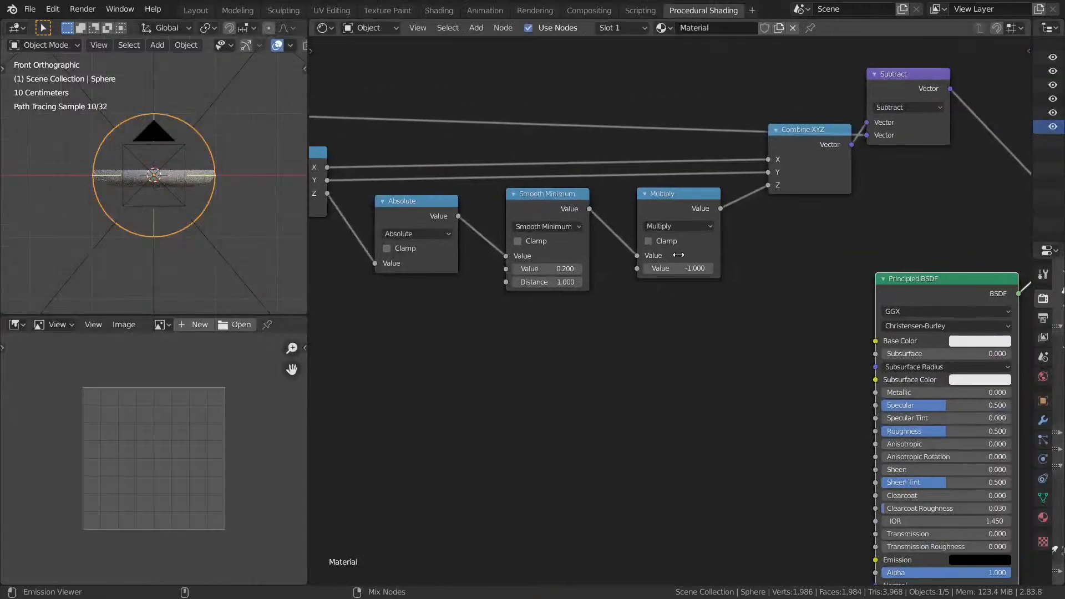
pyautogui.keyDown('ctrl'); pyautogui.keyDown('shift'); pyautogui.click(821, 138); pyautogui.keyUp('shift'); pyautogui.keyUp('ctrl')
pyautogui.hotkey('ctrl', 'space')
pyautogui.moveTo(337, 248)
pyautogui.mouseDown(button='middle')
pyautogui.moveTo(481, 304)
pyautogui.moveTo(451, 246)
pyautogui.moveTo(526, 273)
pyautogui.moveTo(424, 307)
pyautogui.moveTo(414, 238)
pyautogui.moveTo(607, 317)
pyautogui.moveTo(516, 305)
pyautogui.moveTo(497, 348)
pyautogui.moveTo(490, 309)
pyautogui.moveTo(496, 320)
pyautogui.moveTo(531, 248)
pyautogui.moveTo(551, 364)
pyautogui.moveTo(544, 351)
pyautogui.mouseUp(button='middle')
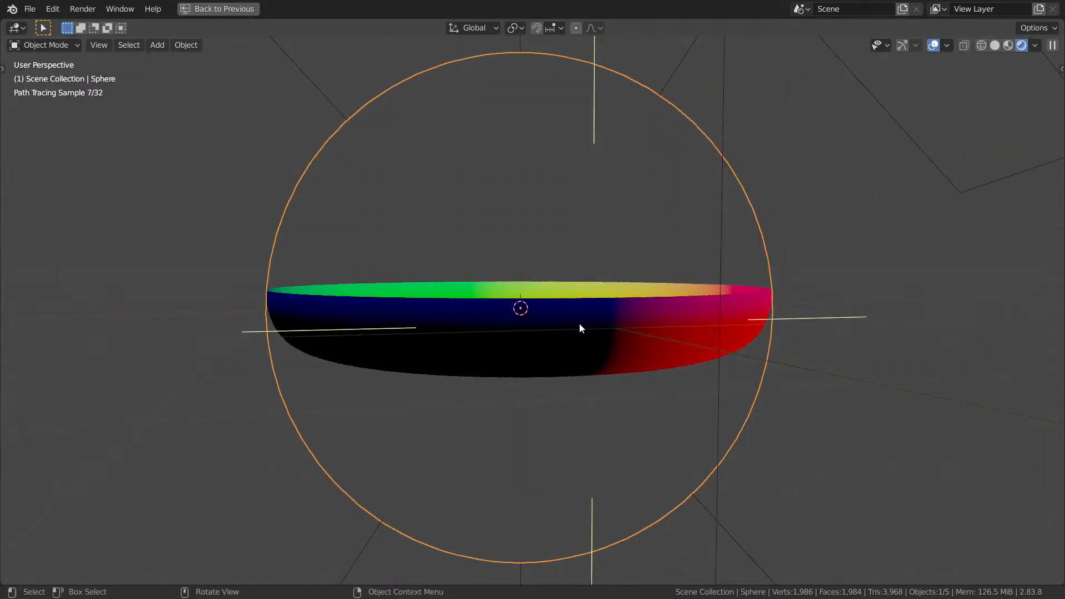
pyautogui.moveTo(660, 317)
pyautogui.mouseDown(button='middle')
pyautogui.moveTo(511, 318)
pyautogui.moveTo(729, 325)
pyautogui.moveTo(423, 340)
pyautogui.moveTo(616, 340)
pyautogui.moveTo(592, 338)
pyautogui.moveTo(582, 362)
pyautogui.moveTo(578, 326)
pyautogui.moveTo(763, 312)
pyautogui.mouseUp(button='middle')
pyautogui.hotkey('ctrl', 'space')
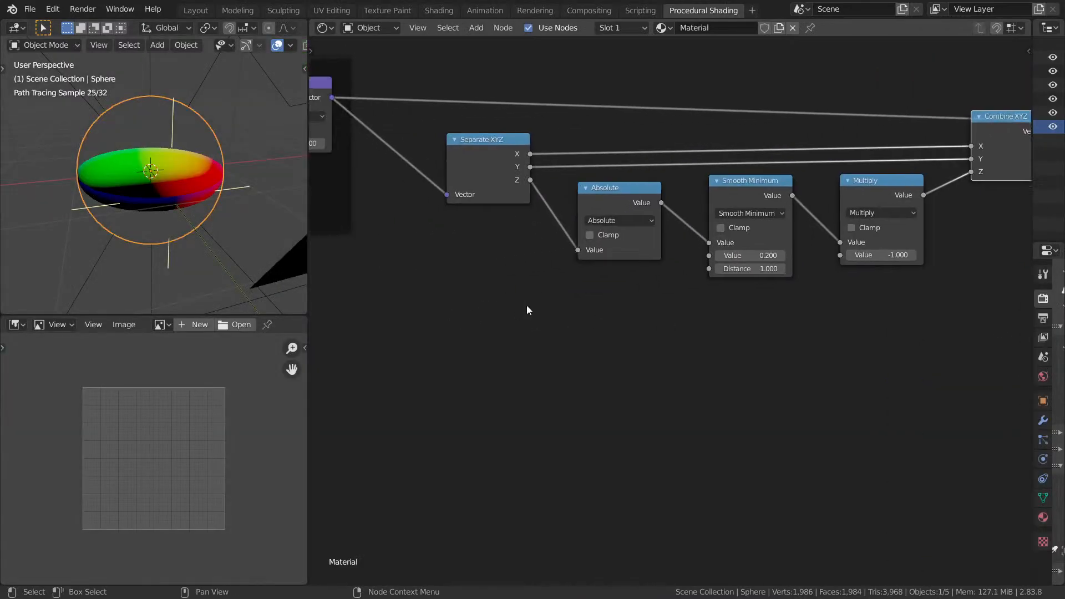
pyautogui.moveTo(493, 232); pyautogui.dragTo(580, 268, button='middle')
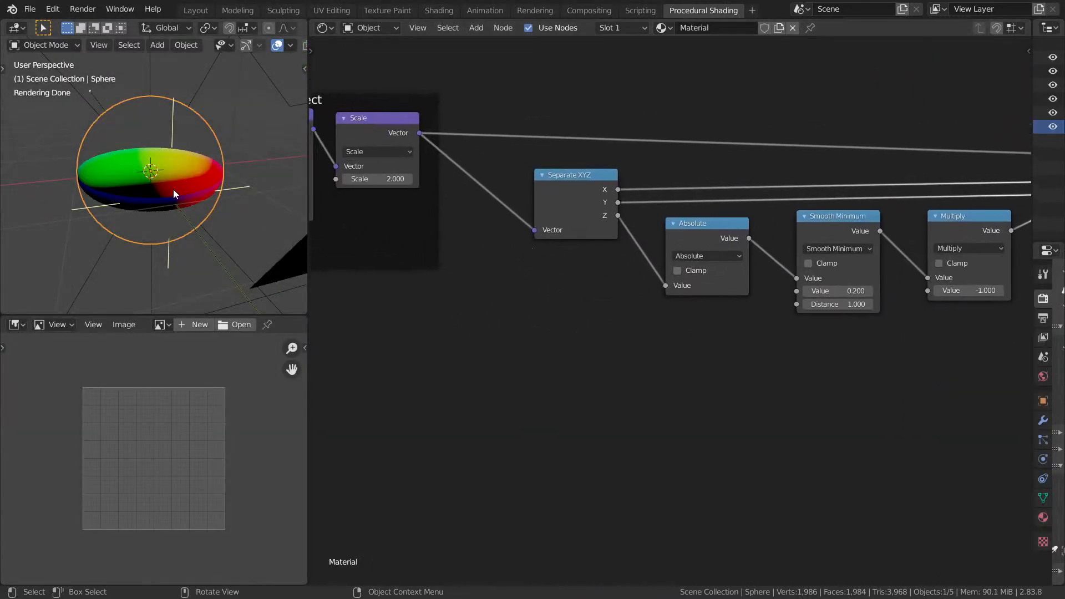
pyautogui.moveTo(173, 188); pyautogui.dragTo(138, 191, button='middle')
pyautogui.hotkey('ctrl', 'space')
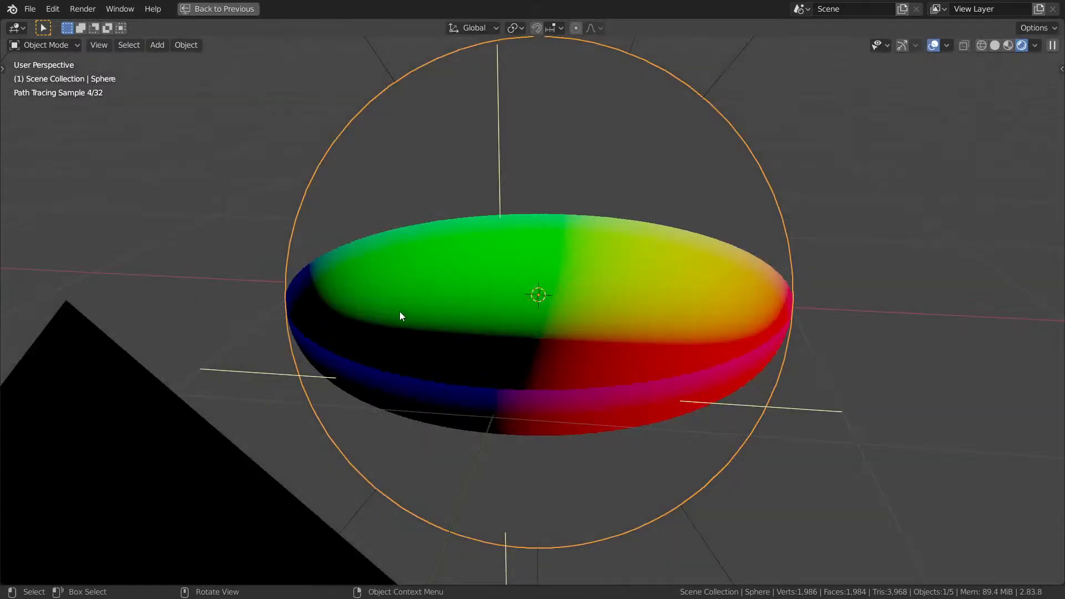
pyautogui.hotkey('ctrl', 'space')
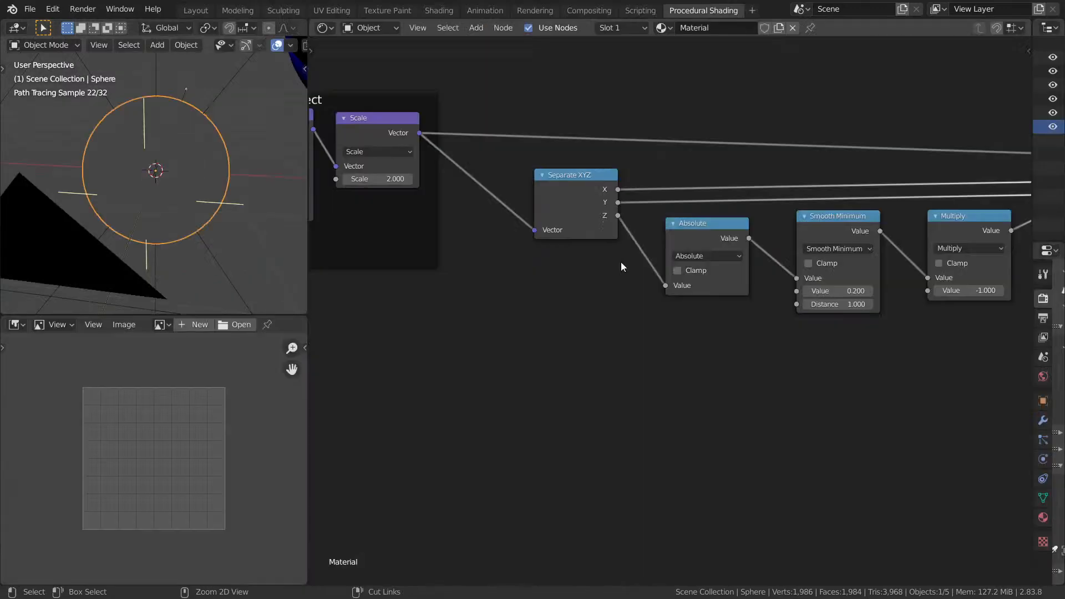
# Preview the Z output of the Separate XYZ node on the displaced sphere.
pyautogui.moveTo(621, 262)
pyautogui.mouseDown(button='middle')
pyautogui.moveTo(688, 308)
pyautogui.moveTo(585, 272)
pyautogui.mouseUp(button='middle')
pyautogui.scroll(1, 585, 272)
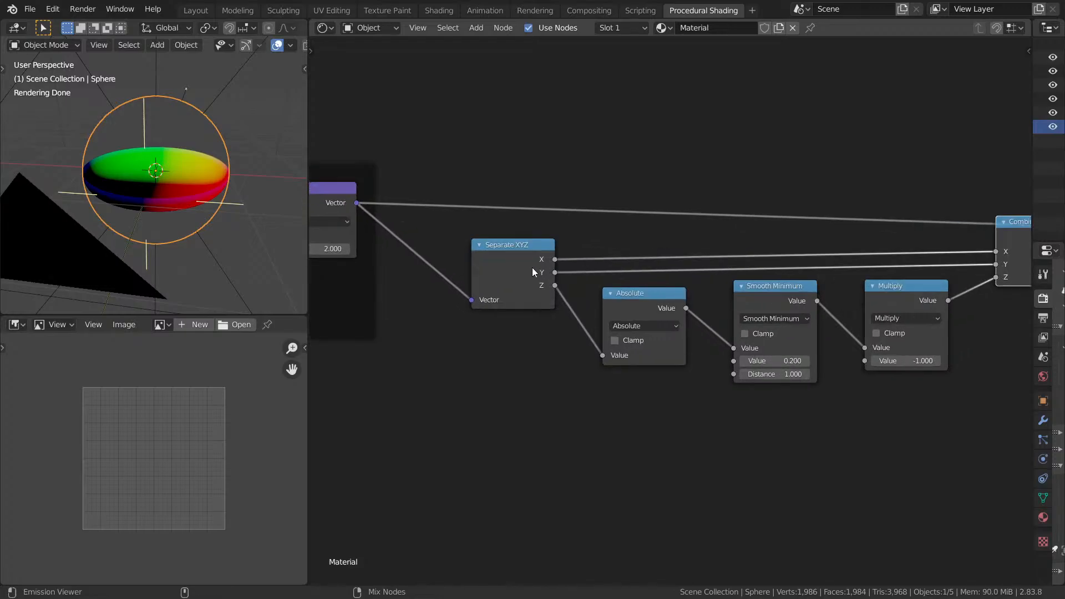
pyautogui.keyDown('ctrl'); pyautogui.keyDown('shift'); pyautogui.click(532, 268); pyautogui.keyUp('shift'); pyautogui.keyUp('ctrl')
pyautogui.keyDown('ctrl'); pyautogui.keyDown('shift'); pyautogui.click(532, 267); pyautogui.keyUp('shift'); pyautogui.keyUp('ctrl')
pyautogui.keyDown('ctrl'); pyautogui.keyDown('shift'); pyautogui.click(534, 268); pyautogui.keyUp('shift'); pyautogui.keyUp('ctrl')
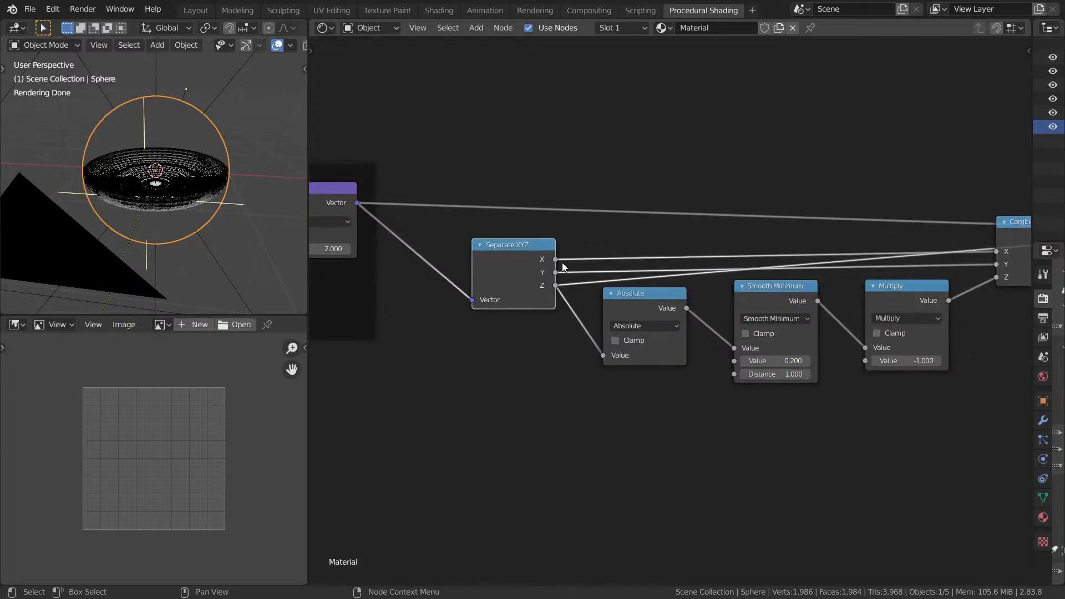
# Duplicate the Separate XYZ node below the original, keeping its Vector input linked to the Scale node.
pyautogui.moveTo(594, 293); pyautogui.dragTo(602, 227, button='middle')
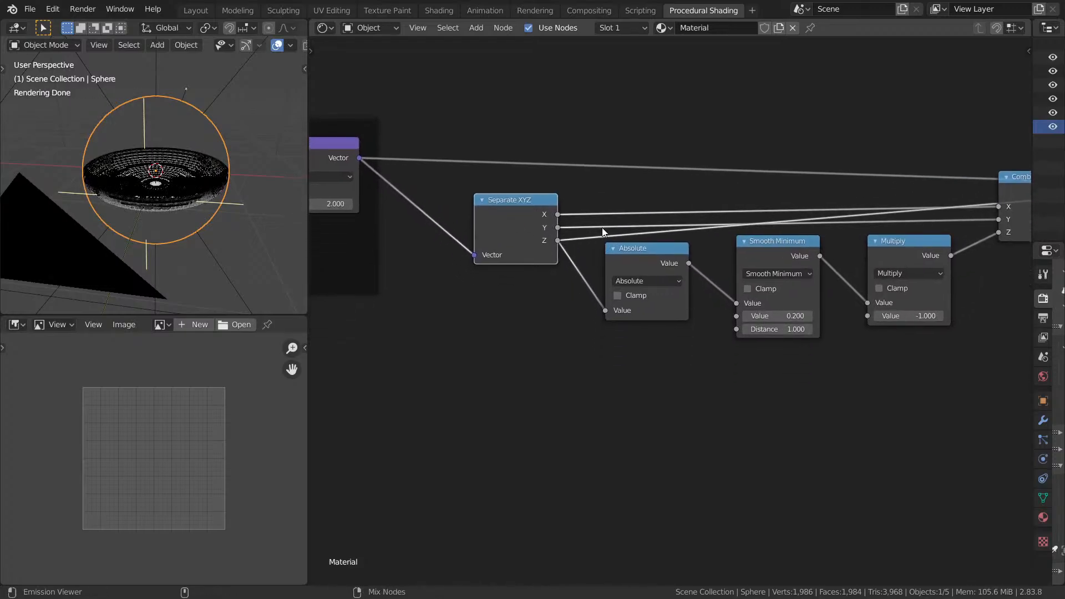
pyautogui.hotkey('shift', 'd')
pyautogui.click(600, 428)
pyautogui.moveTo(760, 349); pyautogui.dragTo(783, 322, button='middle')
pyautogui.moveTo(495, 212); pyautogui.dragTo(493, 197)
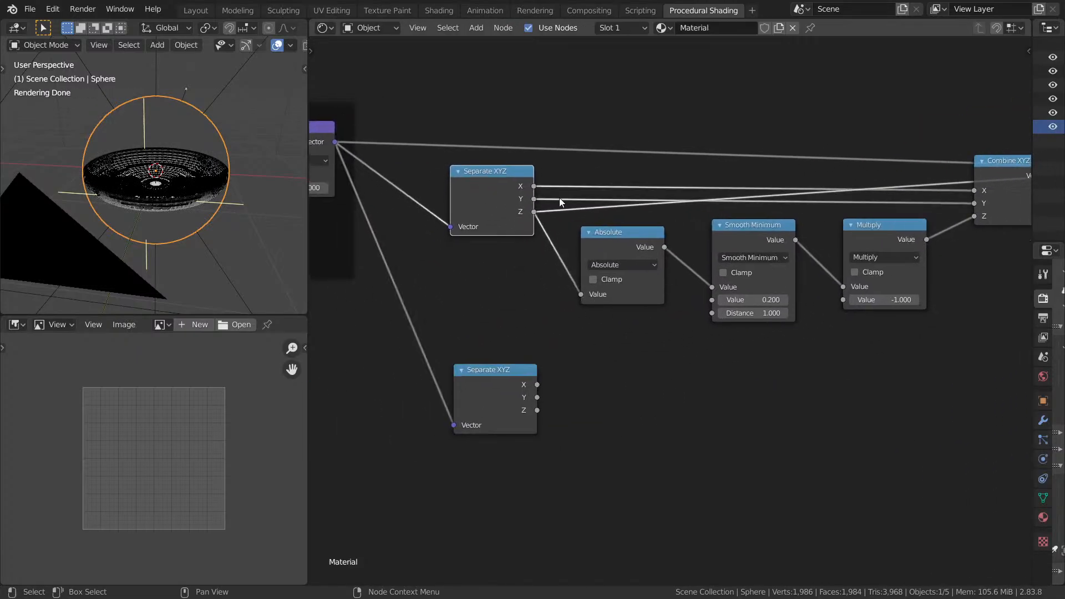
# Preview the Combine XYZ output and move the Absolute, Smooth Minimum and Multiply nodes closer together.
pyautogui.moveTo(948, 186); pyautogui.dragTo(663, 200, button='middle')
pyautogui.keyDown('ctrl'); pyautogui.keyDown('shift'); pyautogui.click(747, 193); pyautogui.keyUp('shift'); pyautogui.keyUp('ctrl')
pyautogui.moveTo(900, 188); pyautogui.dragTo(898, 189, button='middle')
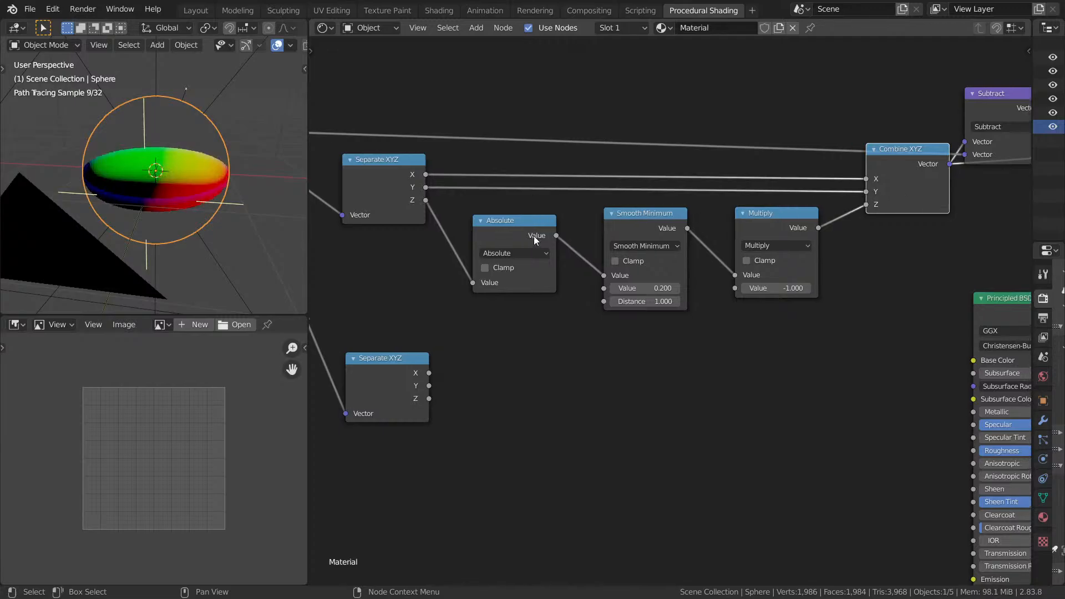
pyautogui.moveTo(514, 235); pyautogui.dragTo(504, 223)
pyautogui.moveTo(649, 228); pyautogui.dragTo(606, 226)
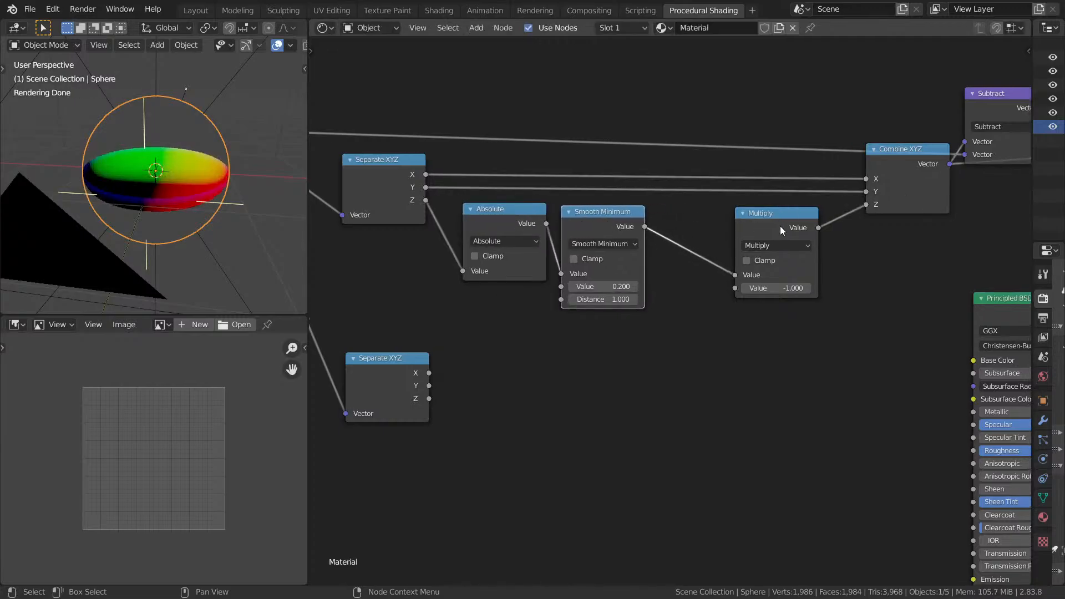
pyautogui.moveTo(759, 250); pyautogui.dragTo(684, 250)
pyautogui.moveTo(483, 374); pyautogui.dragTo(565, 323, button='middle')
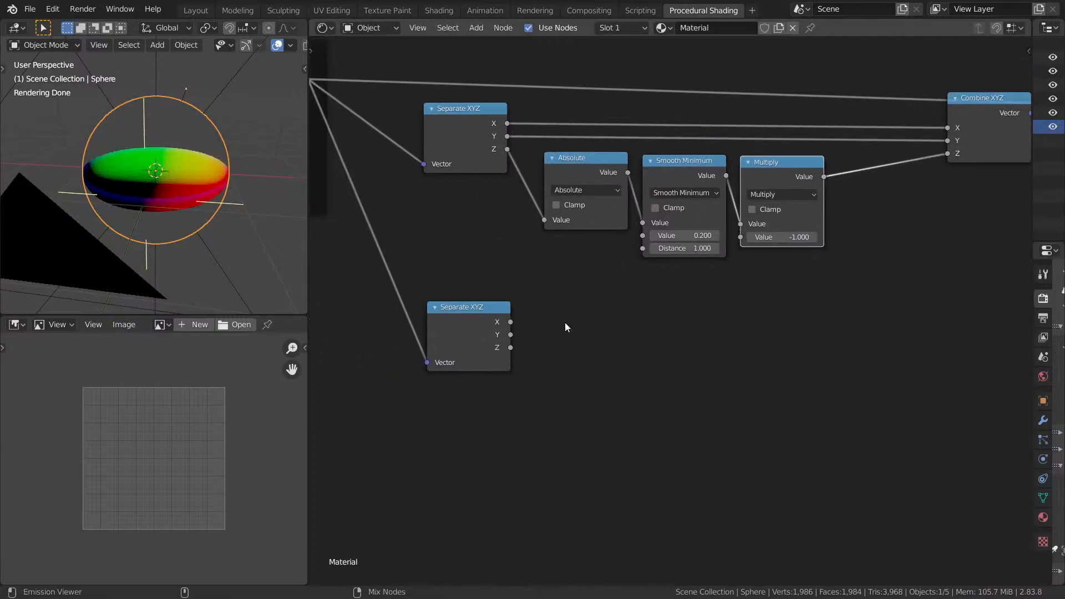
# Preview the Z output of the duplicated Separate XYZ node.
pyautogui.keyDown('ctrl'); pyautogui.keyDown('shift'); pyautogui.click(462, 338); pyautogui.keyUp('shift'); pyautogui.keyUp('ctrl')
pyautogui.keyDown('ctrl'); pyautogui.keyDown('shift'); pyautogui.click(461, 338); pyautogui.keyUp('shift'); pyautogui.keyUp('ctrl')
pyautogui.keyDown('ctrl'); pyautogui.keyDown('shift'); pyautogui.click(462, 338); pyautogui.keyUp('shift'); pyautogui.keyUp('ctrl')
# Insert an Add math node between Multiply and Combine XYZ, and link the lower Separate XYZ's Z output to its second value.
pyautogui.moveTo(706, 343); pyautogui.dragTo(661, 342, button='middle')
pyautogui.hotkey('shift', 'a')
pyautogui.click(661, 345)
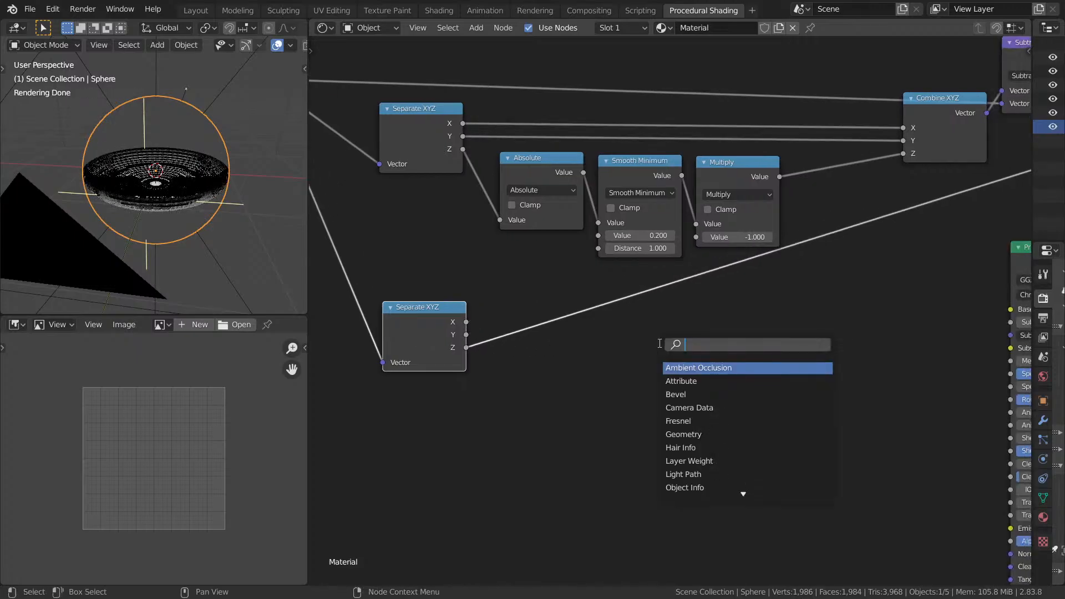
pyautogui.write('math')
pyautogui.click(718, 367)
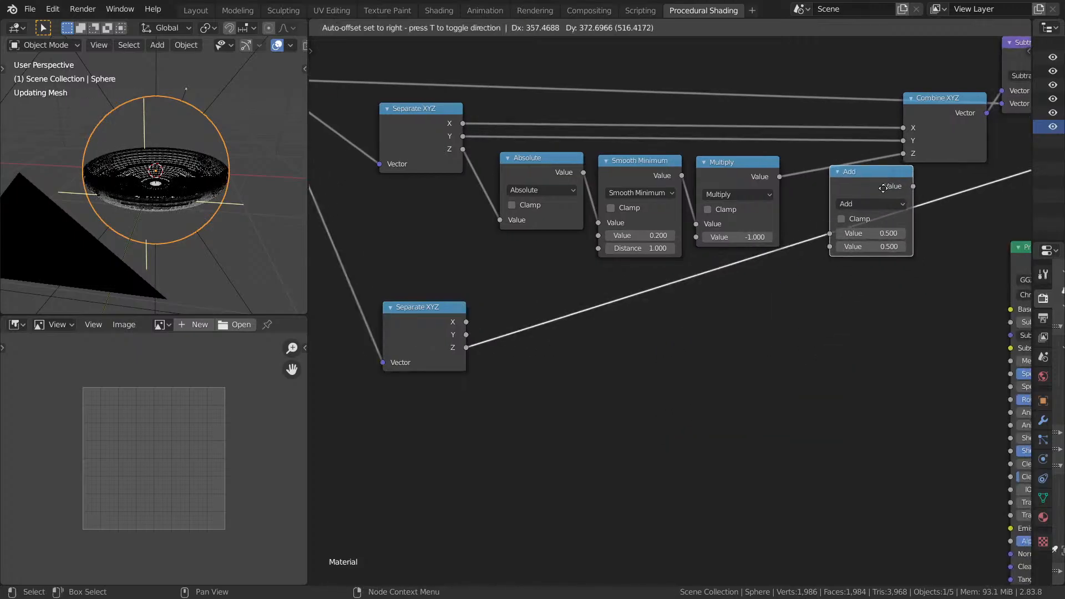
pyautogui.click(833, 166)
pyautogui.moveTo(466, 348); pyautogui.dragTo(828, 236)
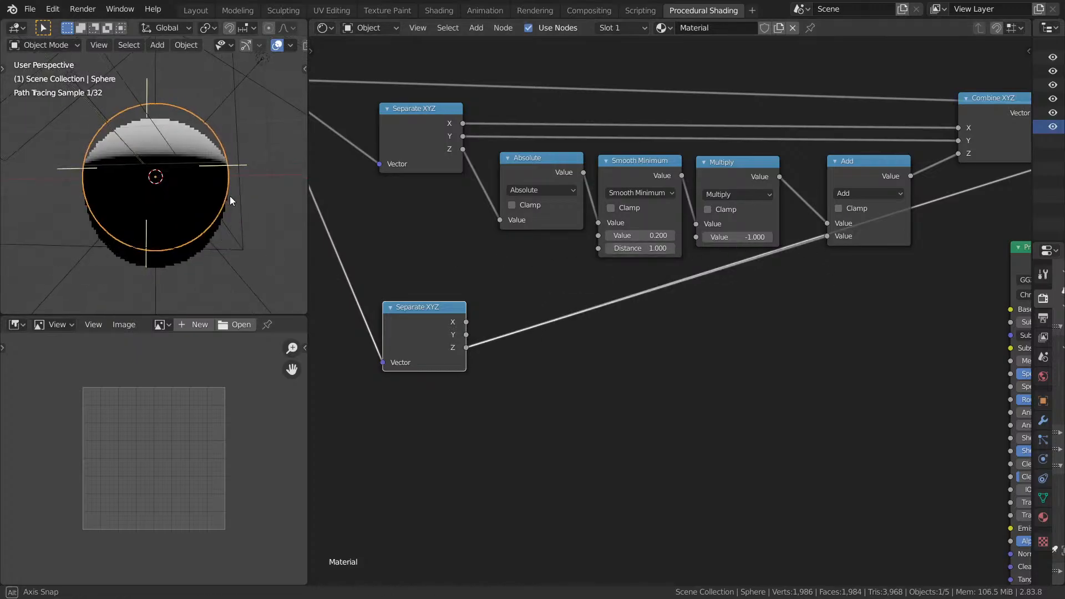
# Inspect the newly displaced shape in a maximized viewport, including the front view.
pyautogui.hotkey('ctrl', 'space')
pyautogui.moveTo(399, 247); pyautogui.dragTo(560, 340, button='middle')
pyautogui.press('KP_1')
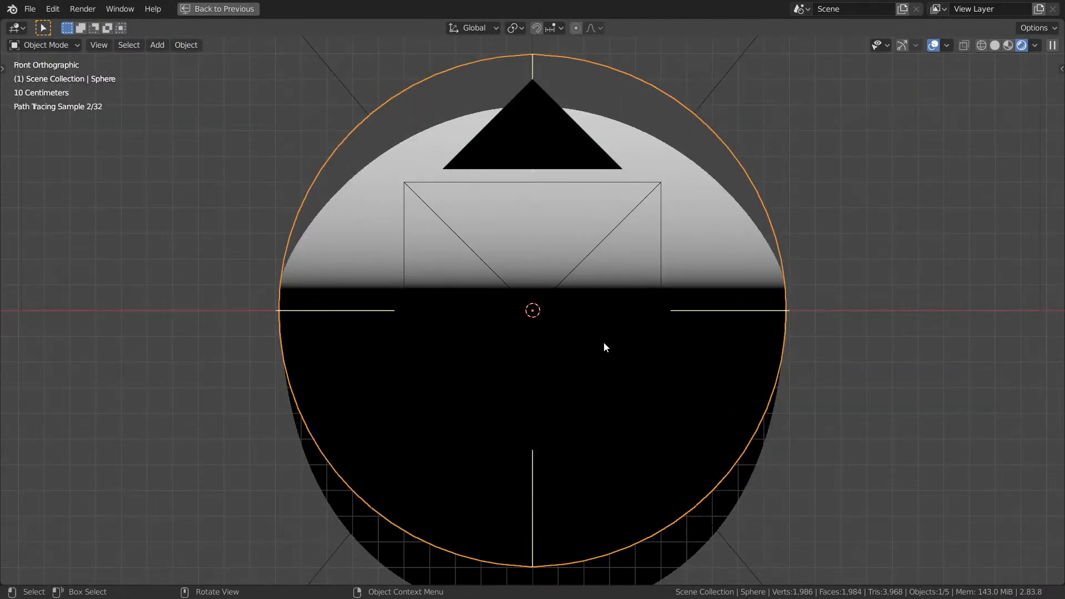
pyautogui.hotkey('ctrl', 'space')
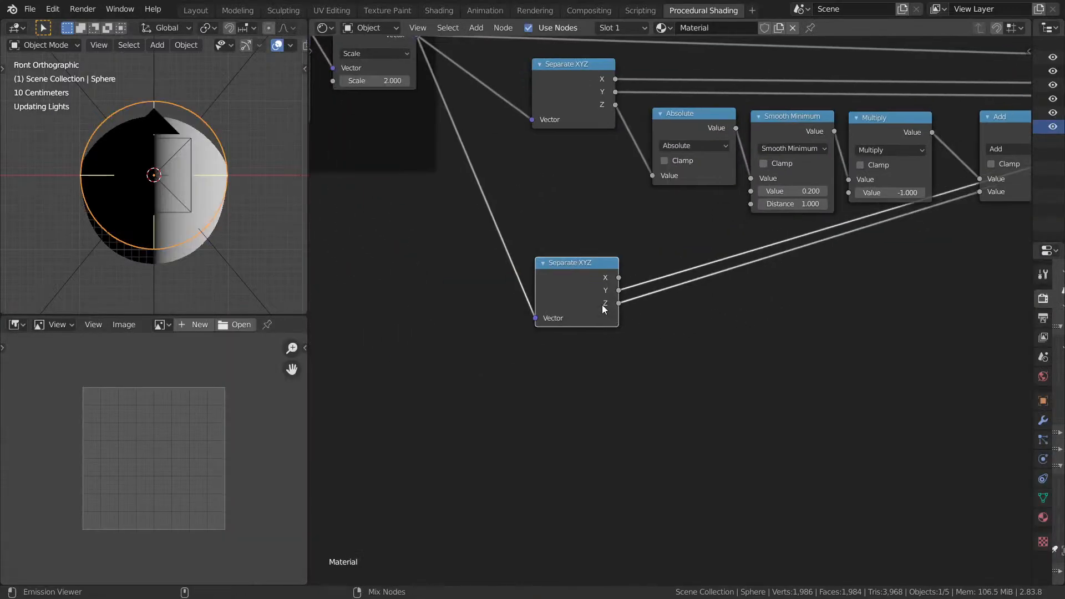
# Disconnect the Subtract node from the Vector Displacement node and preview the Multiply output on the sphere.
pyautogui.moveTo(863, 168); pyautogui.dragTo(445, 232, button='middle')
pyautogui.moveTo(924, 141); pyautogui.dragTo(847, 171, button='middle')
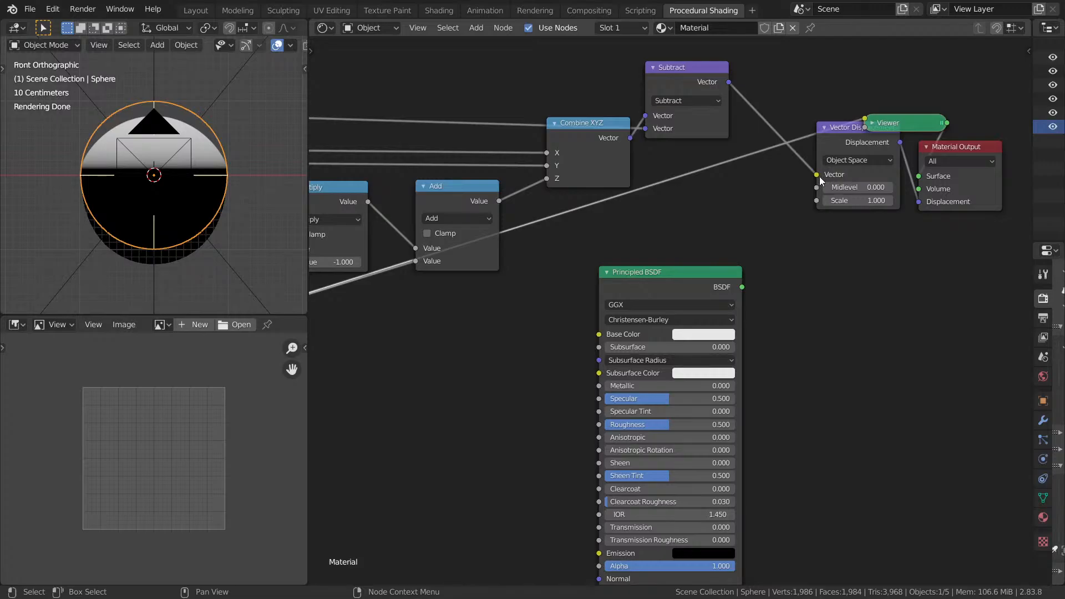
pyautogui.moveTo(819, 175); pyautogui.dragTo(797, 139)
pyautogui.moveTo(668, 175); pyautogui.dragTo(882, 100, button='middle')
pyautogui.moveTo(499, 212); pyautogui.dragTo(706, 283, button='middle')
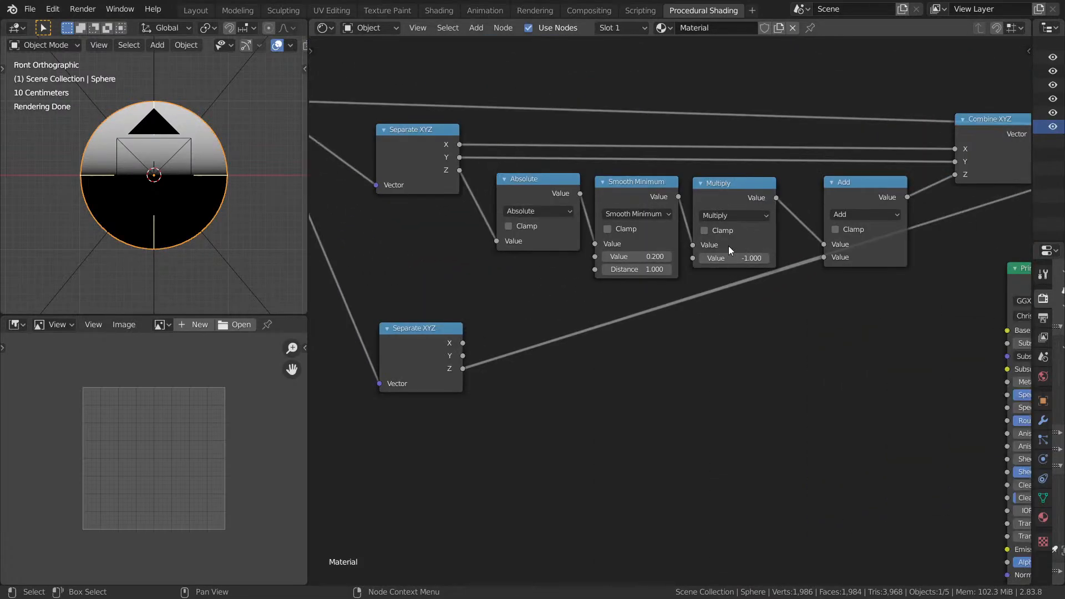
pyautogui.keyDown('ctrl'); pyautogui.keyDown('shift'); pyautogui.click(754, 201); pyautogui.keyUp('shift'); pyautogui.keyUp('ctrl')
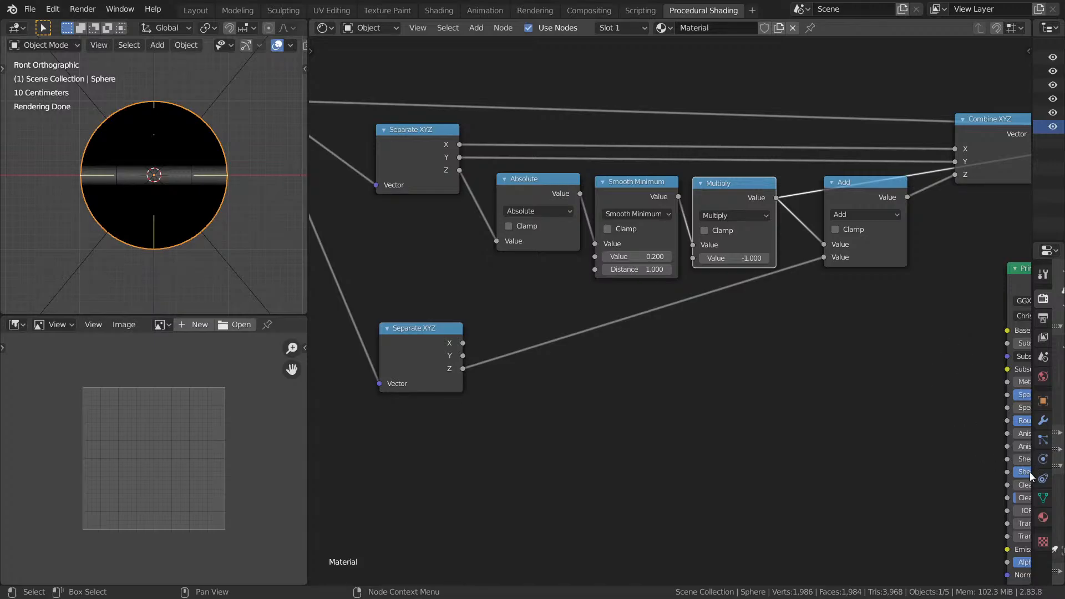
# Reconnect the Subtract output to the Vector input of the Vector Displacement node.
pyautogui.moveTo(712, 387); pyautogui.dragTo(767, 329, button='middle')
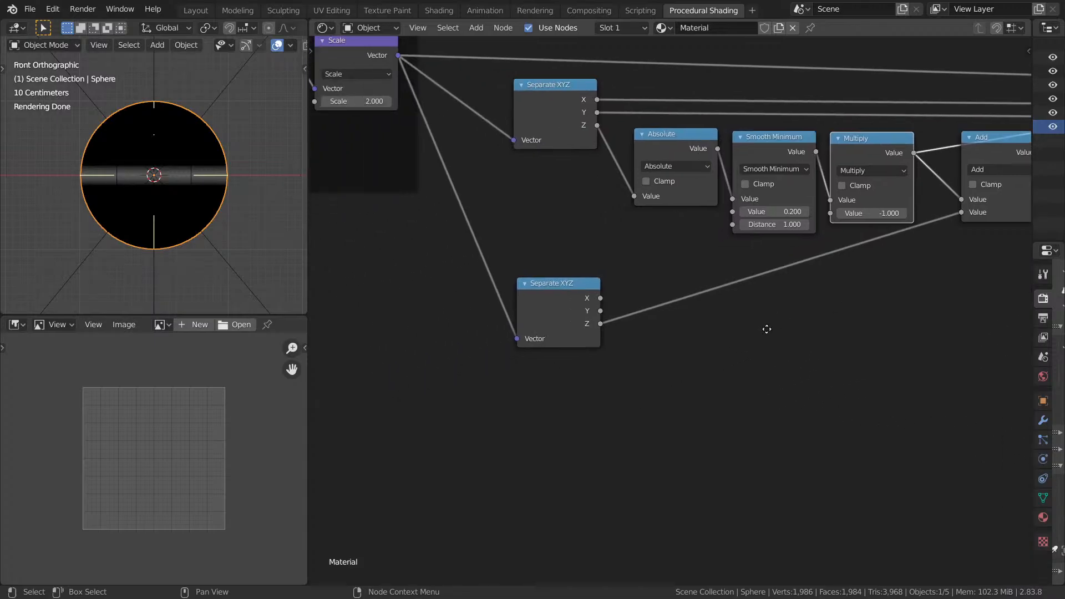
pyautogui.moveTo(787, 261); pyautogui.dragTo(551, 248, button='middle')
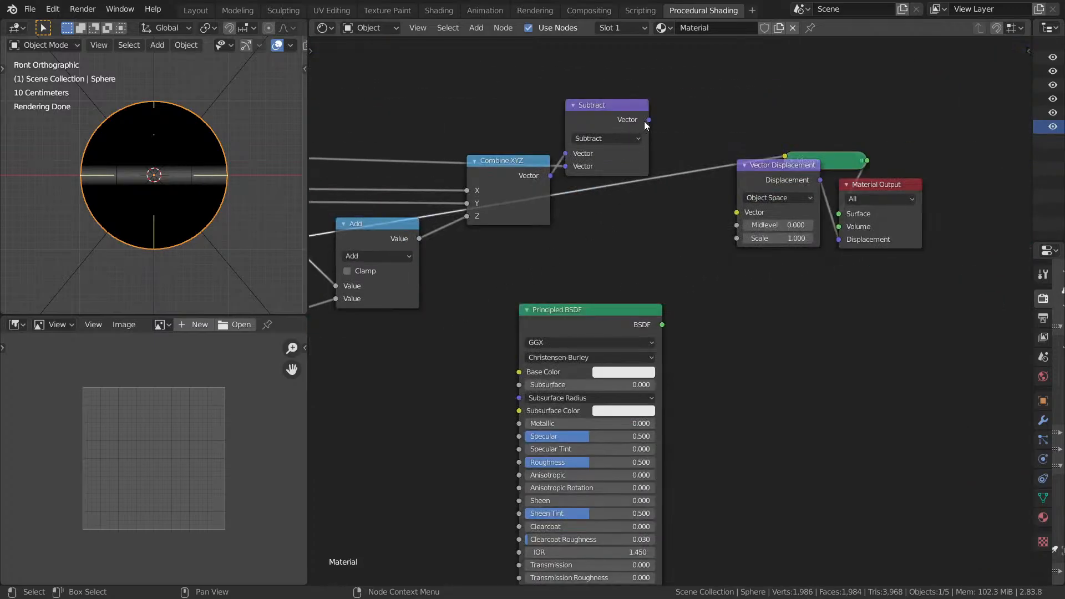
pyautogui.moveTo(648, 120); pyautogui.dragTo(738, 213)
pyautogui.moveTo(602, 217); pyautogui.dragTo(1025, 178, button='middle')
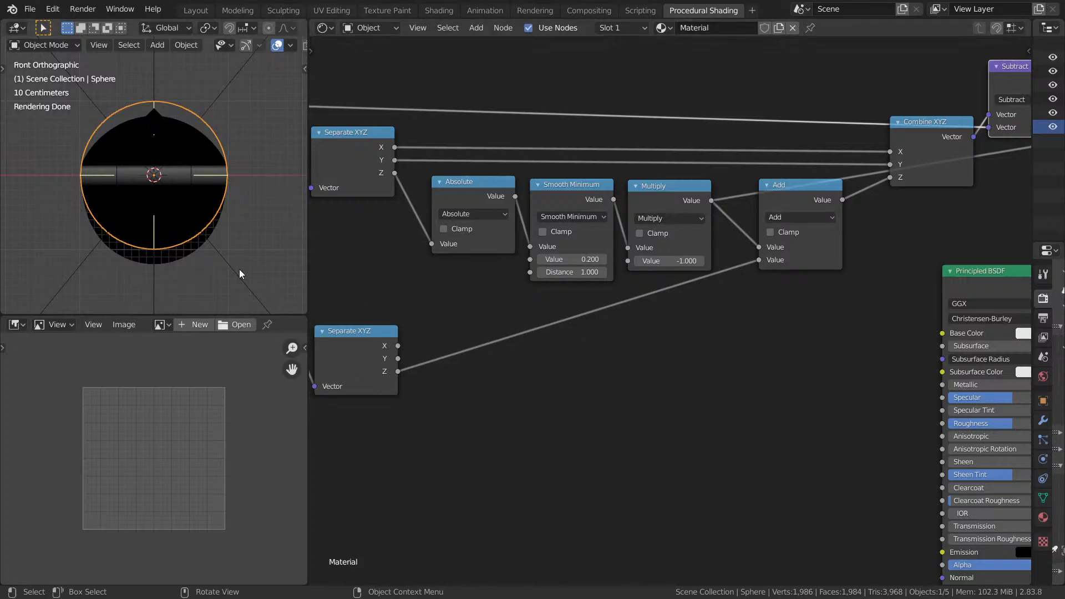
# Move the Add node slightly closer to the Combine XYZ node.
pyautogui.moveTo(809, 199); pyautogui.dragTo(718, 200, button='middle')
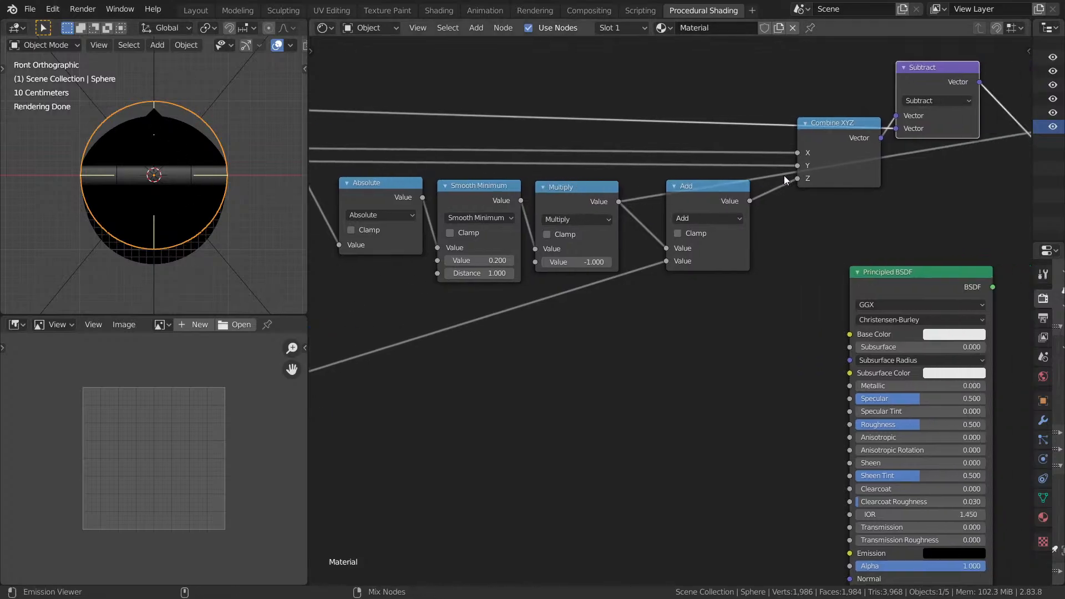
pyautogui.scroll(-1, 694, 207)
pyautogui.moveTo(694, 203); pyautogui.dragTo(699, 194)
# Duplicate the Smooth Minimum node onto the link between the lower Separate XYZ and Add, and set it to Maximum with value 0.
pyautogui.moveTo(480, 278); pyautogui.dragTo(701, 211, button='middle')
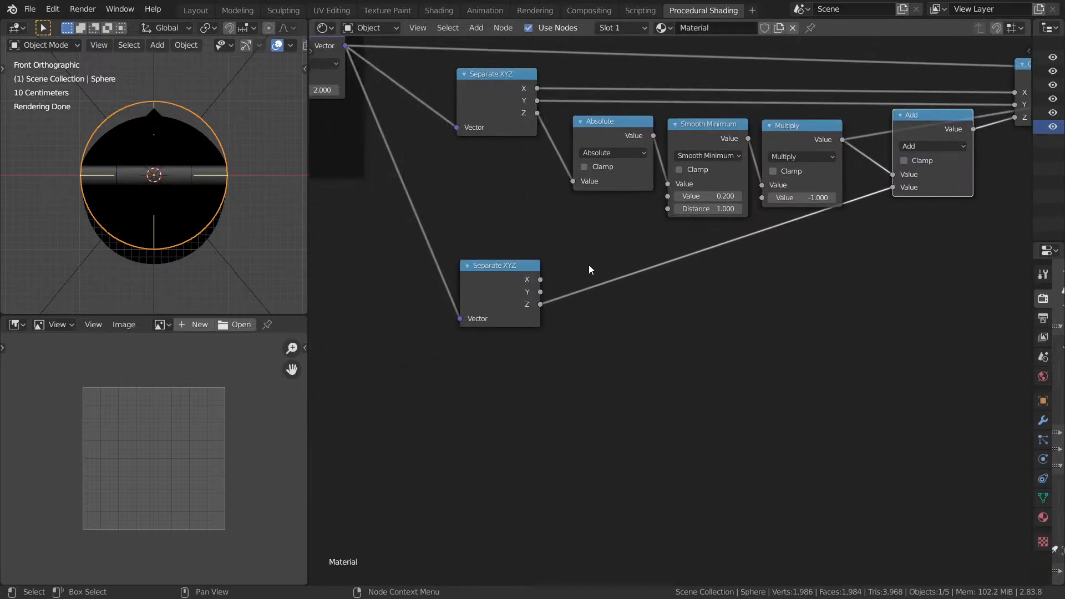
pyautogui.scroll(1, 585, 269)
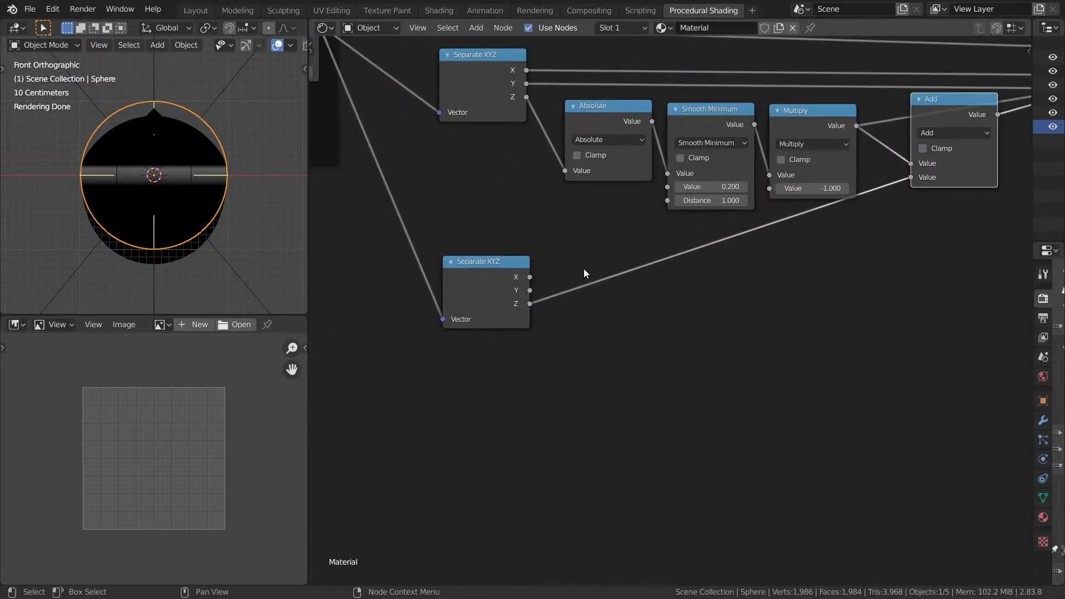
pyautogui.click(695, 122)
pyautogui.hotkey('shift', 'd')
pyautogui.click(664, 302)
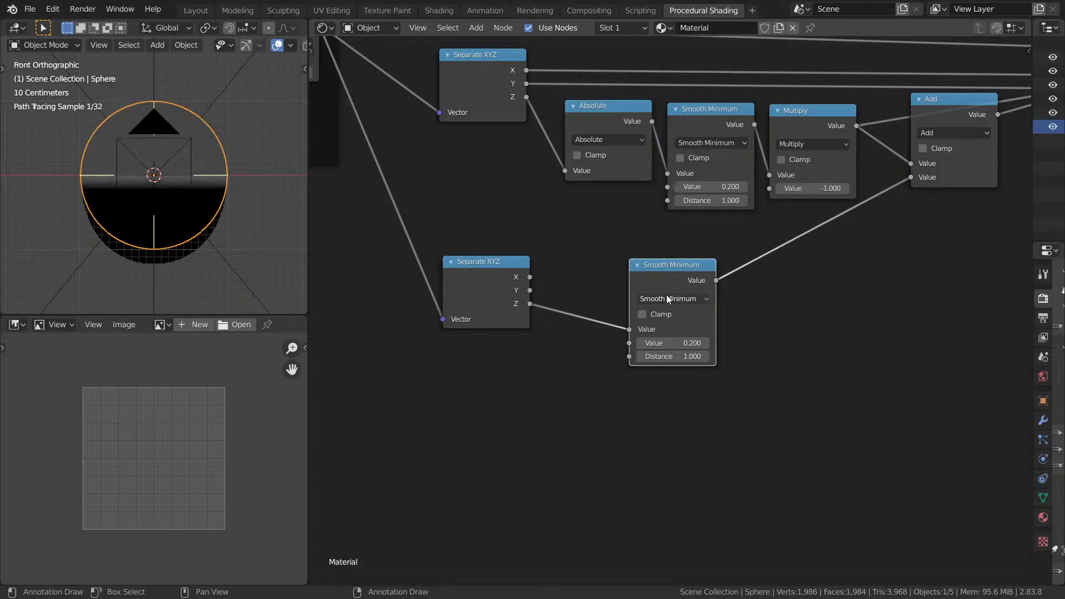
pyautogui.click(668, 298)
pyautogui.press('x')
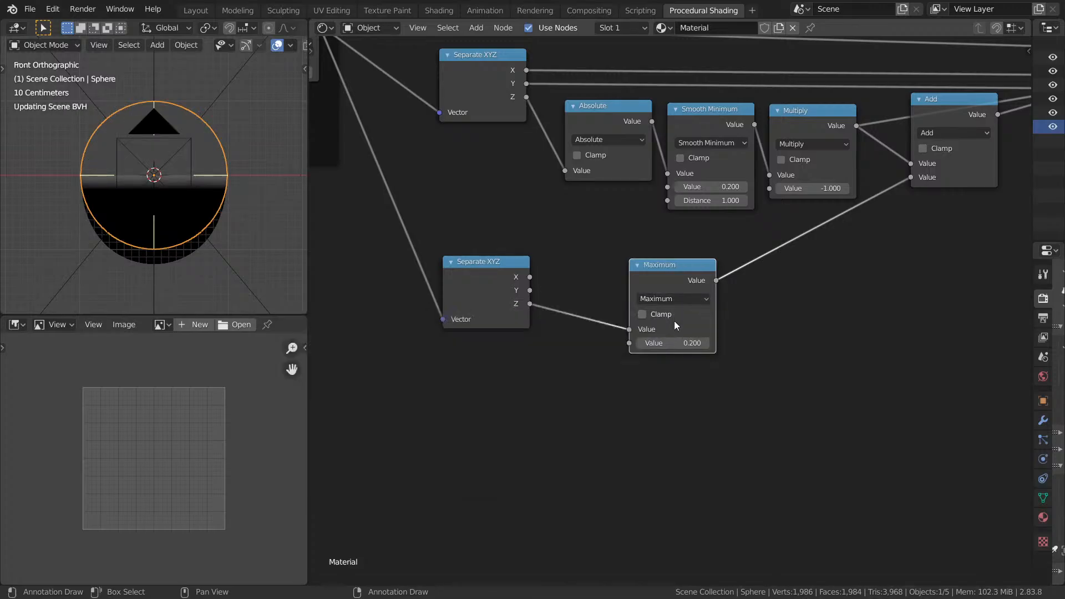
pyautogui.click(697, 344)
pyautogui.press('Return')
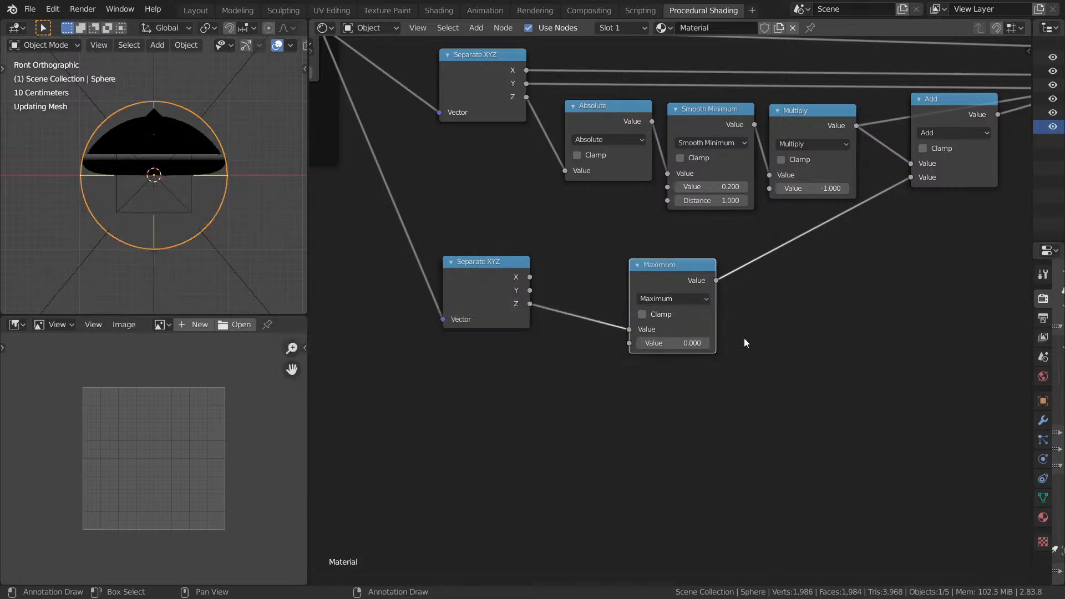
# Inspect the displaced shape at an angle and preview the Maximum node's output on it.
pyautogui.hotkey('ctrl', 'space')
pyautogui.moveTo(549, 295); pyautogui.dragTo(597, 294, button='middle')
pyautogui.hotkey('ctrl', 'space')
pyautogui.keyDown('ctrl'); pyautogui.keyDown('shift'); pyautogui.click(695, 282); pyautogui.keyUp('shift'); pyautogui.keyUp('ctrl')
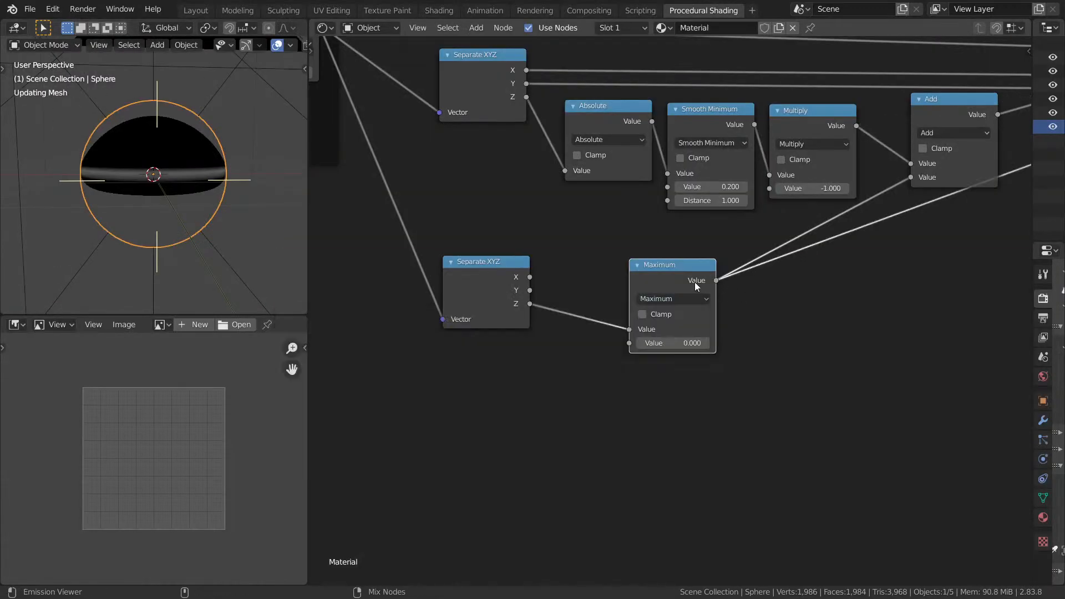
# Disconnect the Vector input of the Vector Displacement node to display the undisplaced sphere.
pyautogui.moveTo(831, 245); pyautogui.dragTo(394, 314, button='middle')
pyautogui.moveTo(884, 164); pyautogui.dragTo(799, 176)
pyautogui.moveTo(602, 222); pyautogui.dragTo(755, 190, button='middle')
# Compare the lower Separate XYZ's Z preview with the Maximum output on the sphere, viewing it at an angle and from the front.
pyautogui.hotkey('ctrl', 'space')
pyautogui.moveTo(364, 251); pyautogui.dragTo(518, 301, button='middle')
pyautogui.hotkey('ctrl', 'space')
pyautogui.keyDown('ctrl'); pyautogui.keyDown('shift'); pyautogui.click(406, 318); pyautogui.keyUp('shift'); pyautogui.keyUp('ctrl')
pyautogui.keyDown('ctrl'); pyautogui.keyDown('shift'); pyautogui.click(405, 317); pyautogui.keyUp('shift'); pyautogui.keyUp('ctrl')
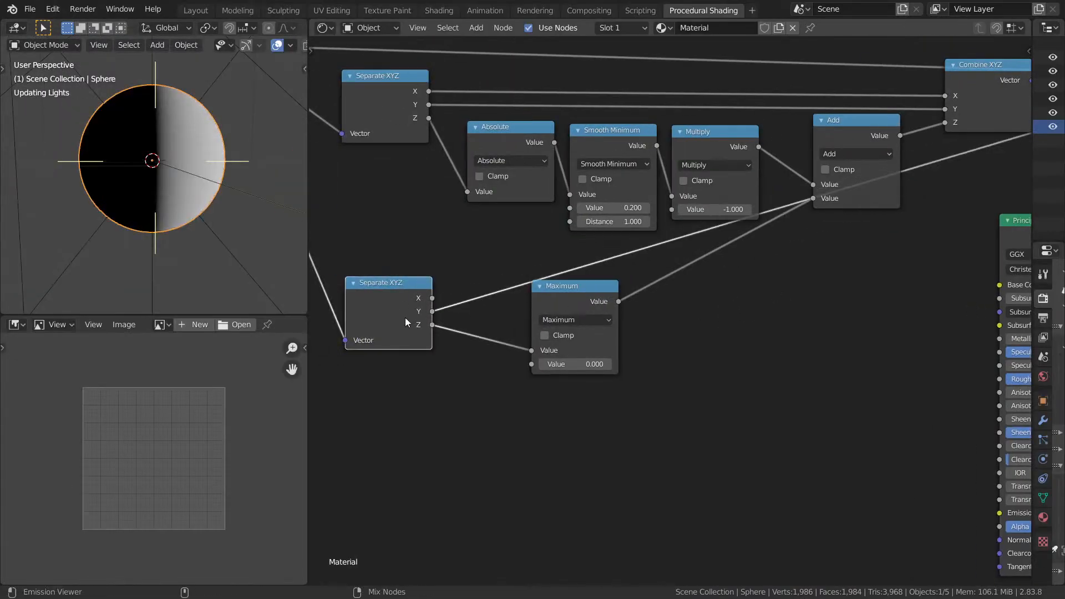
pyautogui.keyDown('ctrl'); pyautogui.keyDown('shift'); pyautogui.click(405, 317); pyautogui.keyUp('shift'); pyautogui.keyUp('ctrl')
pyautogui.hotkey('ctrl', 'space')
pyautogui.moveTo(492, 452)
pyautogui.mouseDown(button='middle')
pyautogui.moveTo(535, 505)
pyautogui.moveTo(507, 281)
pyautogui.moveTo(474, 261)
pyautogui.moveTo(529, 319)
pyautogui.mouseUp(button='middle')
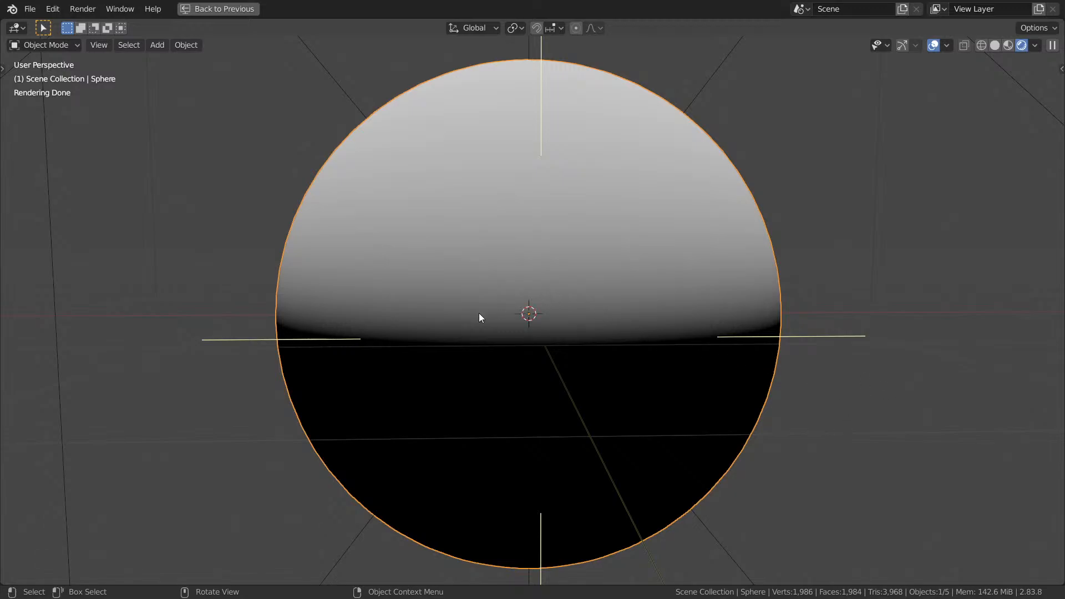
pyautogui.press('KP_1')
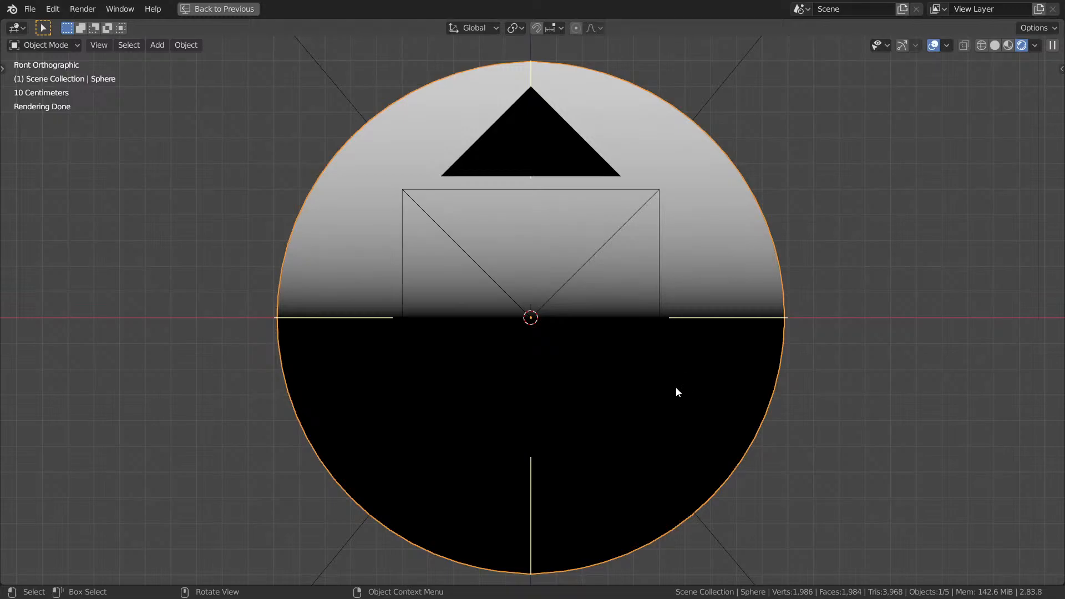
pyautogui.hotkey('ctrl', 'space')
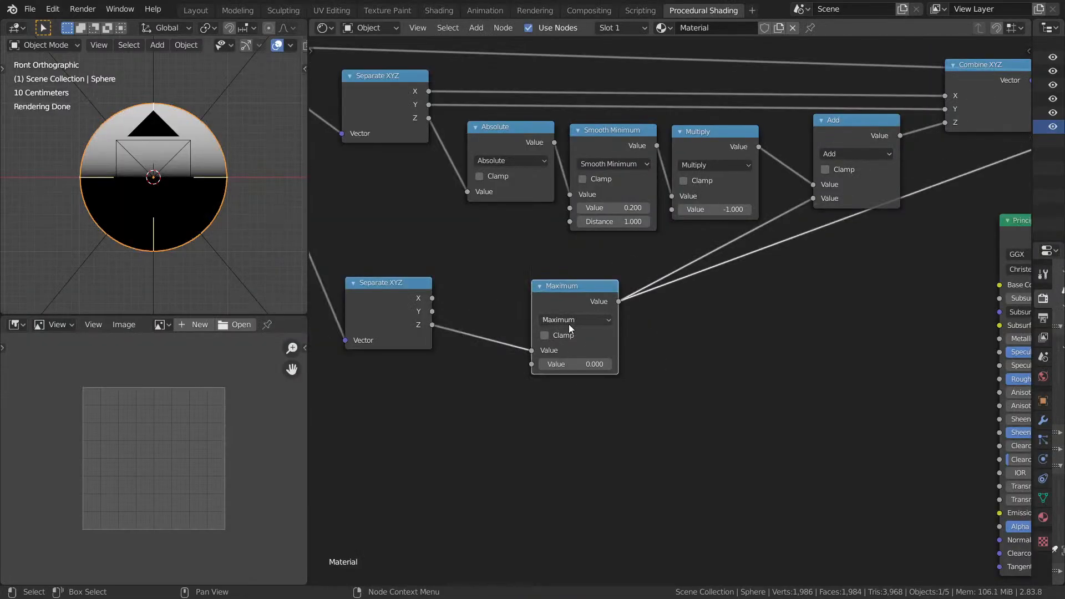
# Annotate "-ve" and a circled 0 beside the Maximum node, circle the sphere's lower half, and erase the annotations.
pyautogui.scroll(4, 585, 323)
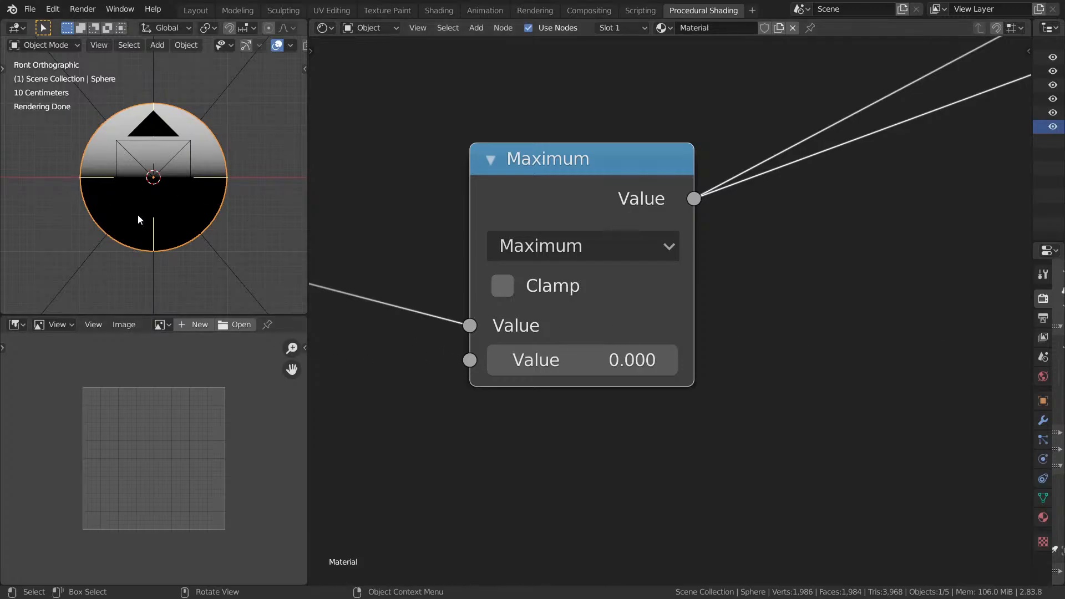
pyautogui.click(853, 418)
pyautogui.moveTo(823, 414)
pyautogui.mouseDown()
pyautogui.moveTo(886, 398)
pyautogui.moveTo(900, 419)
pyautogui.mouseUp()
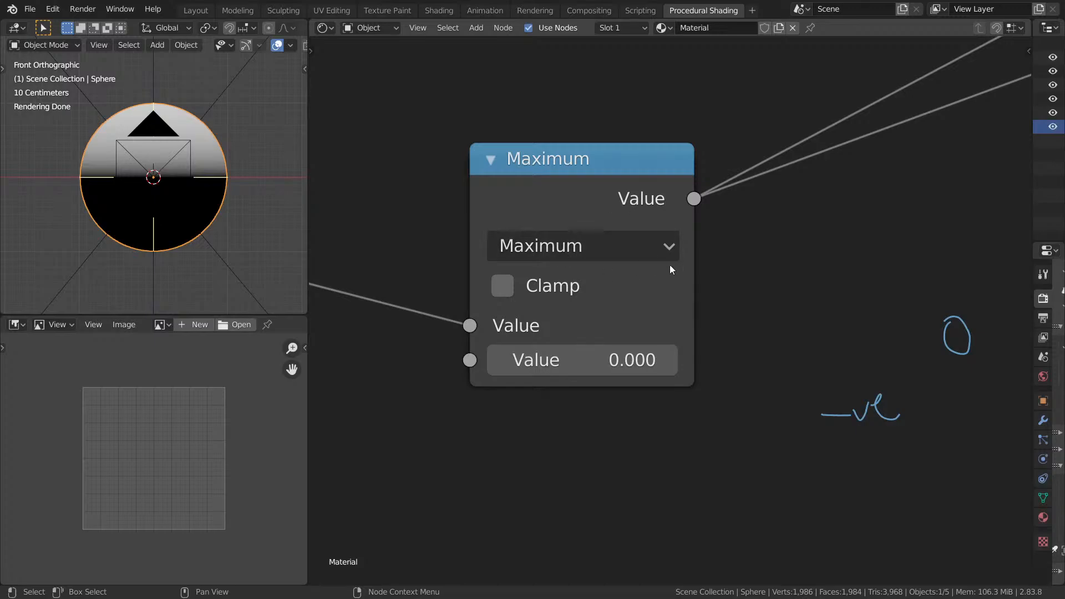
pyautogui.moveTo(950, 304); pyautogui.dragTo(964, 305)
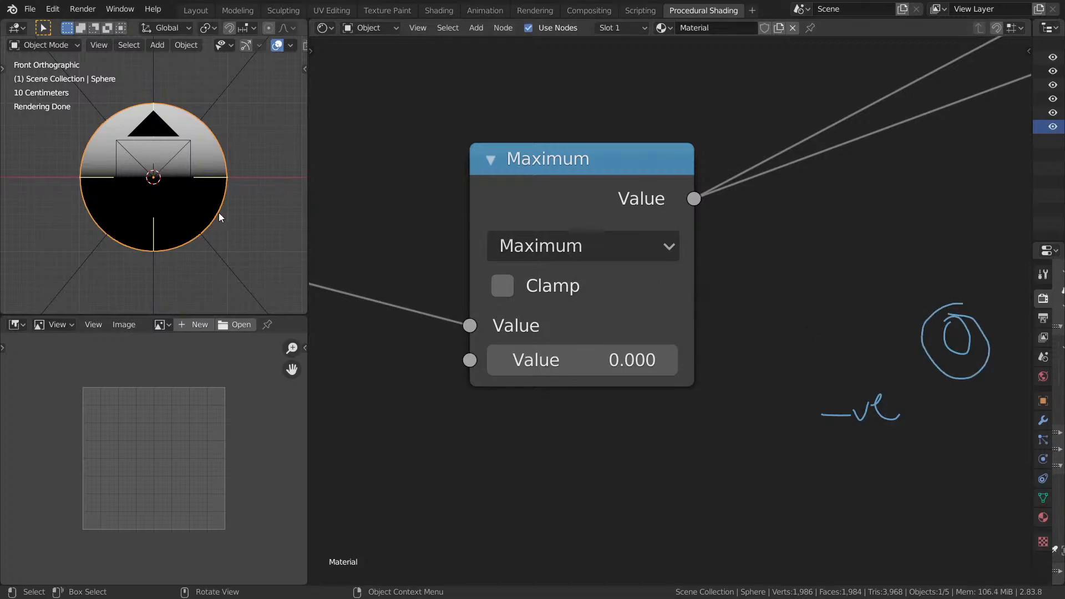
pyautogui.moveTo(239, 198)
pyautogui.mouseDown()
pyautogui.moveTo(125, 176)
pyautogui.moveTo(307, 235)
pyautogui.moveTo(216, 184)
pyautogui.mouseUp()
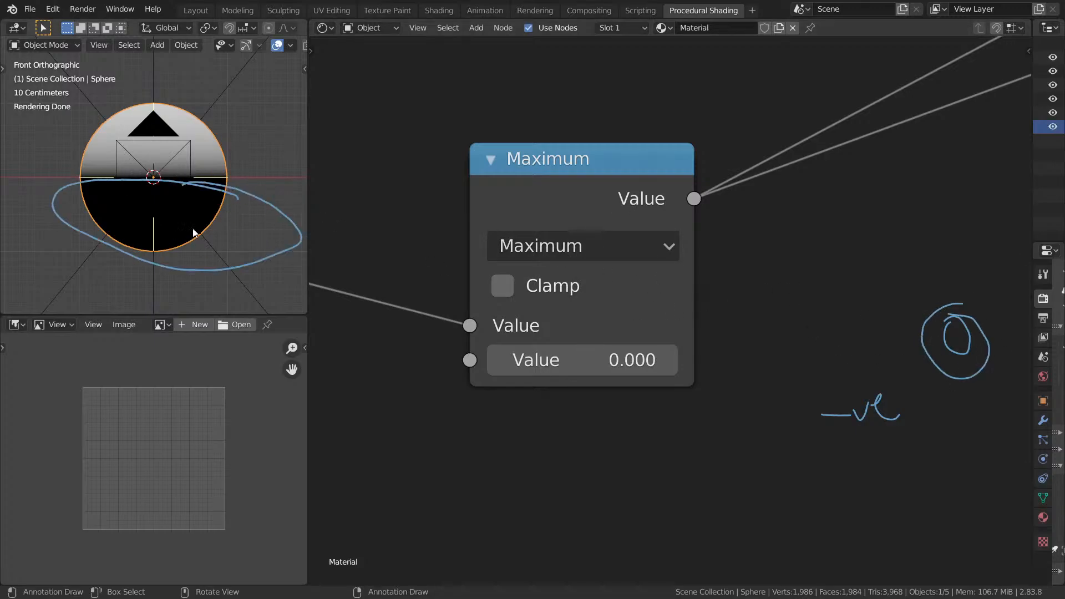
pyautogui.moveTo(297, 217)
pyautogui.mouseDown(button='right')
pyautogui.moveTo(187, 262)
pyautogui.moveTo(38, 168)
pyautogui.moveTo(166, 250)
pyautogui.mouseUp(button='right')
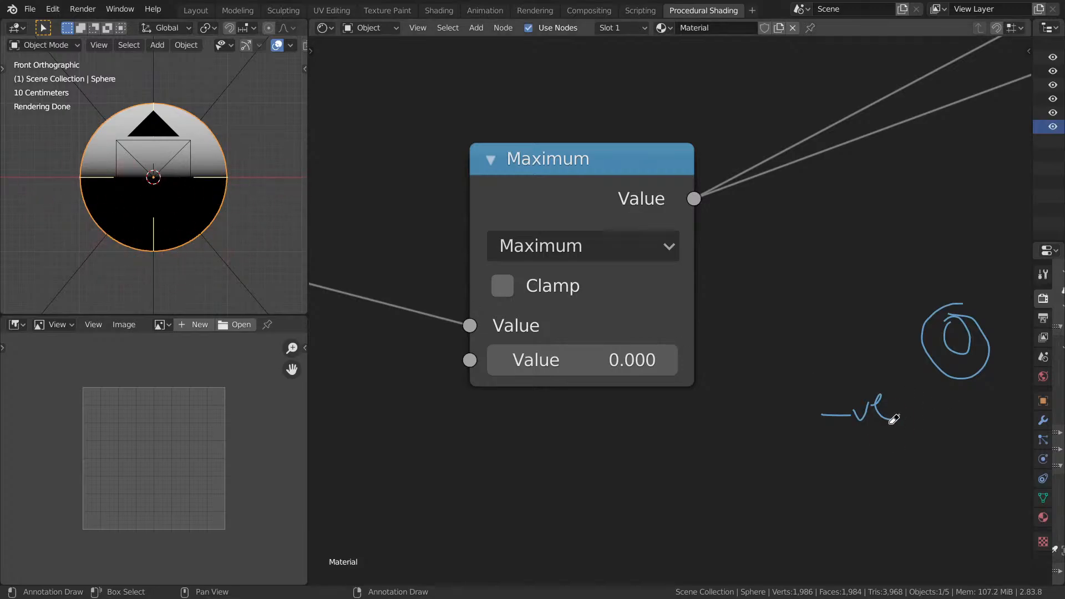
pyautogui.moveTo(891, 416)
pyautogui.mouseDown(button='right')
pyautogui.moveTo(929, 381)
pyautogui.moveTo(967, 300)
pyautogui.mouseUp(button='right')
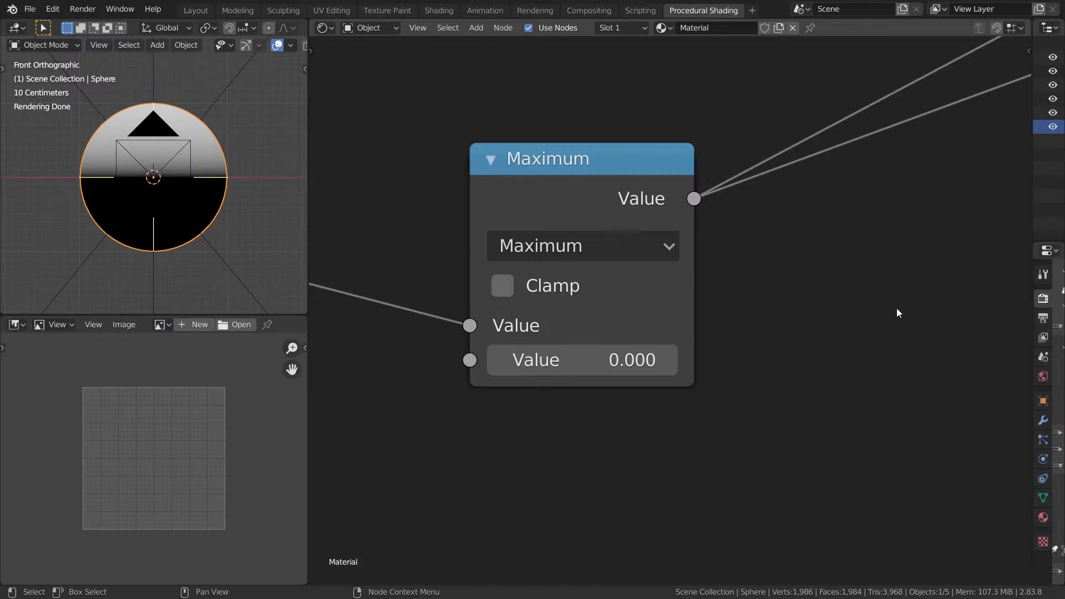
pyautogui.moveTo(887, 305); pyautogui.dragTo(901, 314)
pyautogui.moveTo(894, 366); pyautogui.dragTo(894, 399)
pyautogui.moveTo(866, 439)
pyautogui.mouseDown()
pyautogui.moveTo(890, 431)
pyautogui.moveTo(894, 444)
pyautogui.mouseUp()
pyautogui.moveTo(892, 412); pyautogui.dragTo(927, 406)
pyautogui.moveTo(928, 410)
pyautogui.mouseDown(button='right')
pyautogui.moveTo(886, 433)
pyautogui.moveTo(856, 483)
pyautogui.moveTo(927, 375)
pyautogui.moveTo(913, 319)
pyautogui.mouseUp(button='right')
# Move the Maximum node closer to the lower Separate XYZ node.
pyautogui.hotkey('ctrl', 'space')
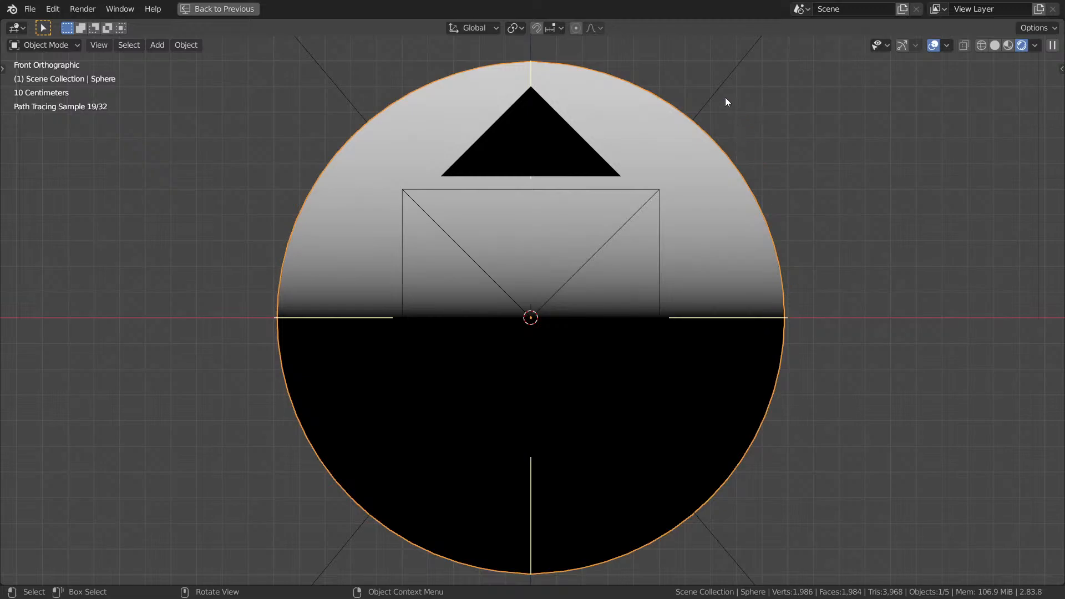
pyautogui.hotkey('ctrl', 'space')
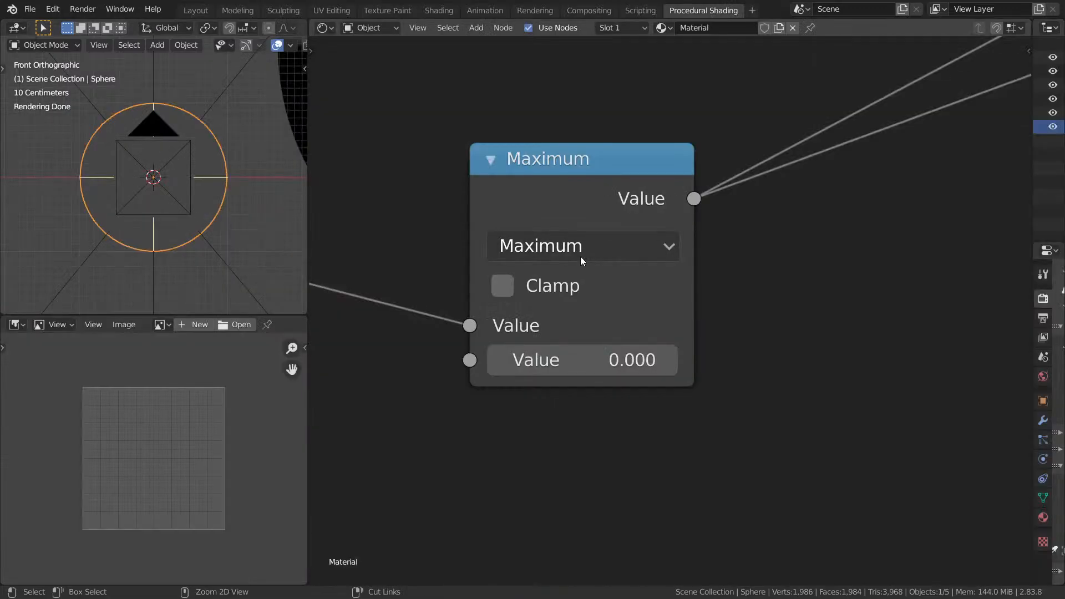
pyautogui.scroll(-4, 694, 277)
pyautogui.moveTo(769, 248); pyautogui.dragTo(717, 274, button='middle')
pyautogui.moveTo(599, 301); pyautogui.dragTo(610, 286, button='middle')
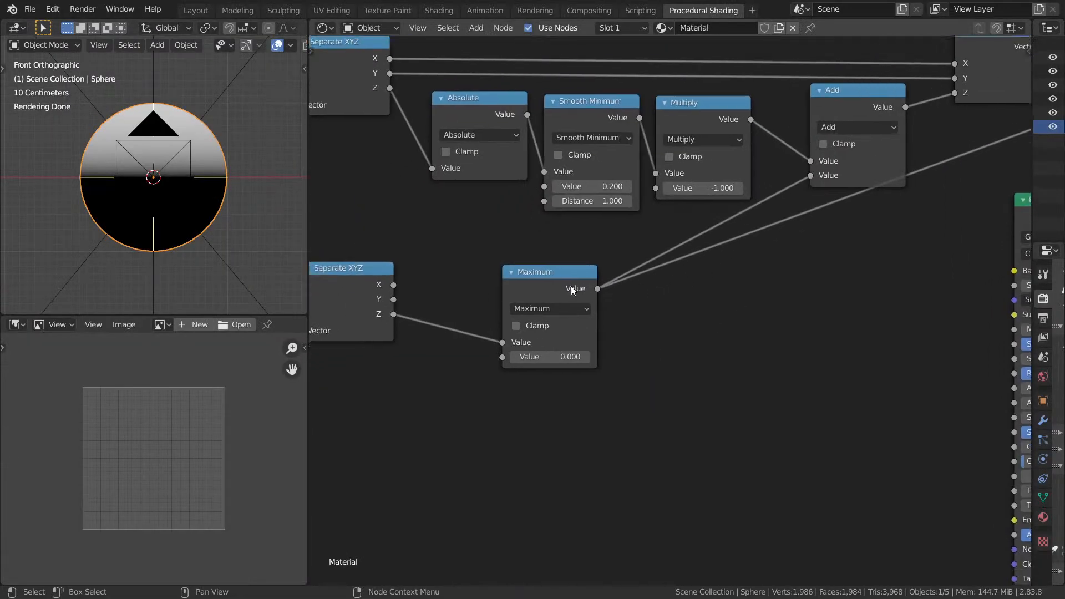
pyautogui.moveTo(571, 282); pyautogui.dragTo(503, 280)
pyautogui.scroll(-1, 537, 276)
pyautogui.moveTo(512, 304); pyautogui.dragTo(605, 283, button='middle')
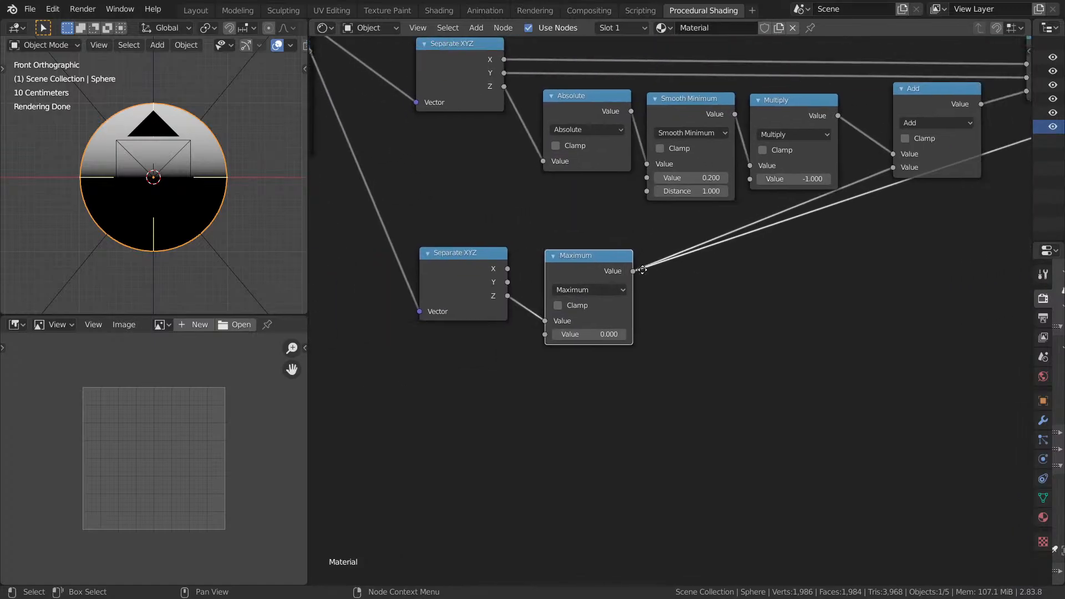
pyautogui.moveTo(666, 309); pyautogui.dragTo(618, 315, button='middle')
pyautogui.moveTo(679, 234); pyautogui.dragTo(613, 274, button='middle')
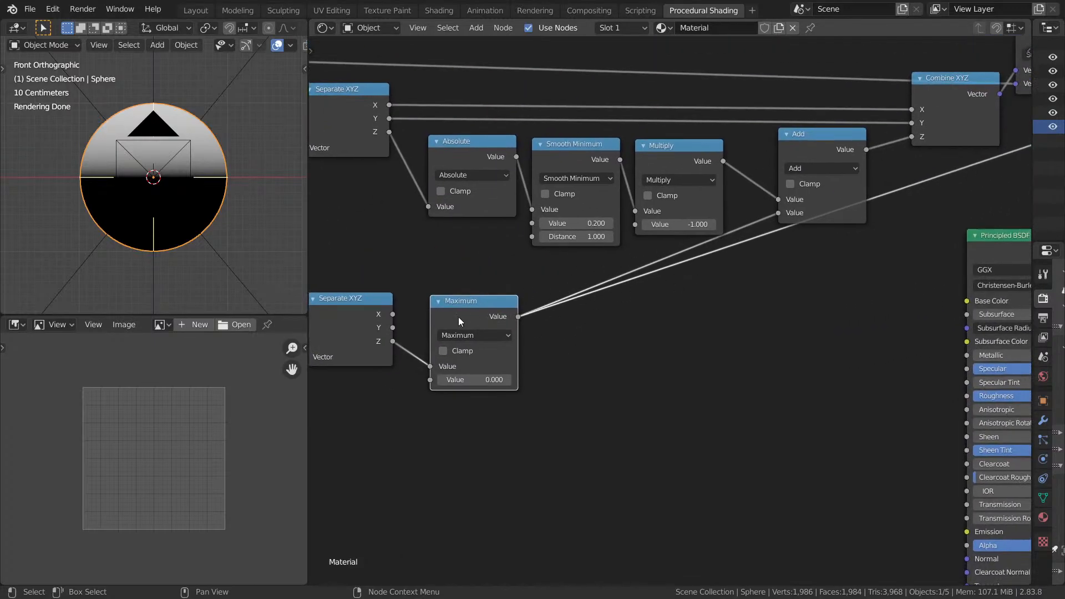
pyautogui.moveTo(459, 320); pyautogui.dragTo(467, 315)
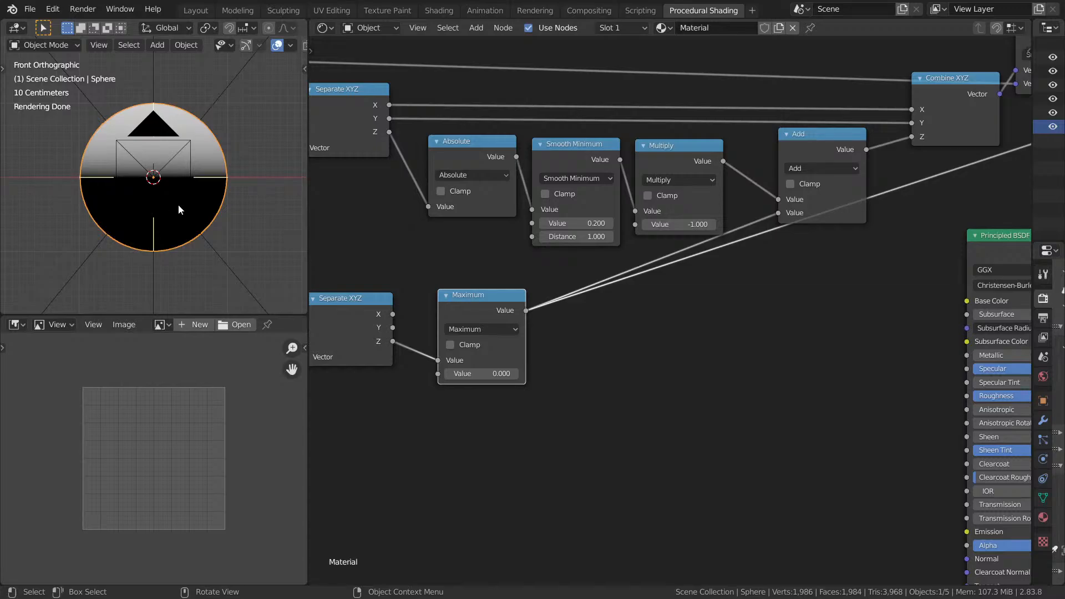
# Disconnect the Maximum output from the Add node and set the Add node's second value to 0.
pyautogui.moveTo(901, 144); pyautogui.dragTo(706, 174, button='middle')
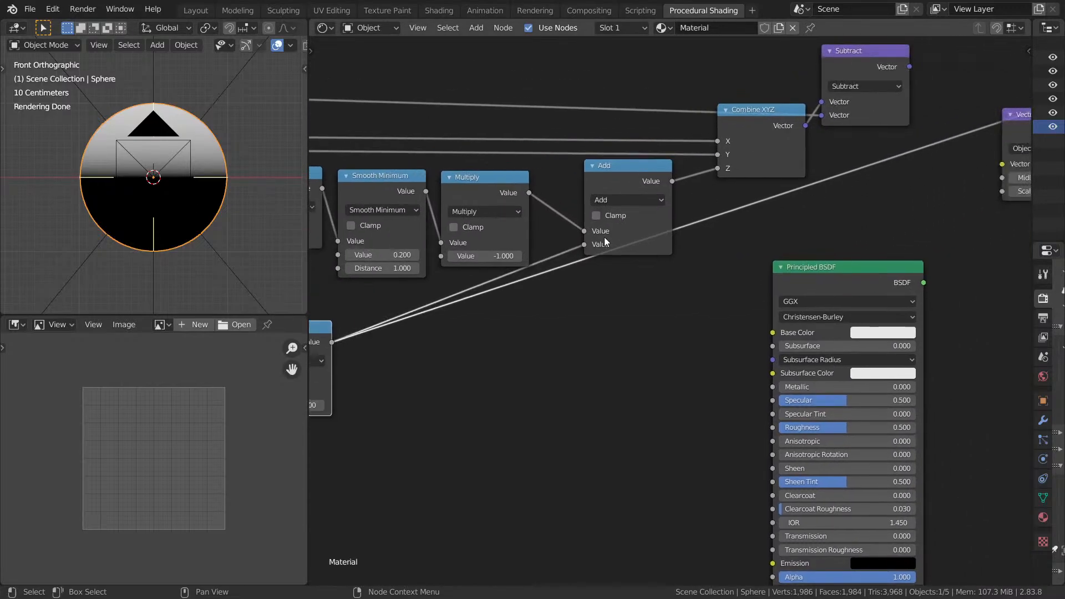
pyautogui.moveTo(584, 242); pyautogui.dragTo(578, 268)
pyautogui.click(631, 242)
pyautogui.write('0')
pyautogui.press('Return')
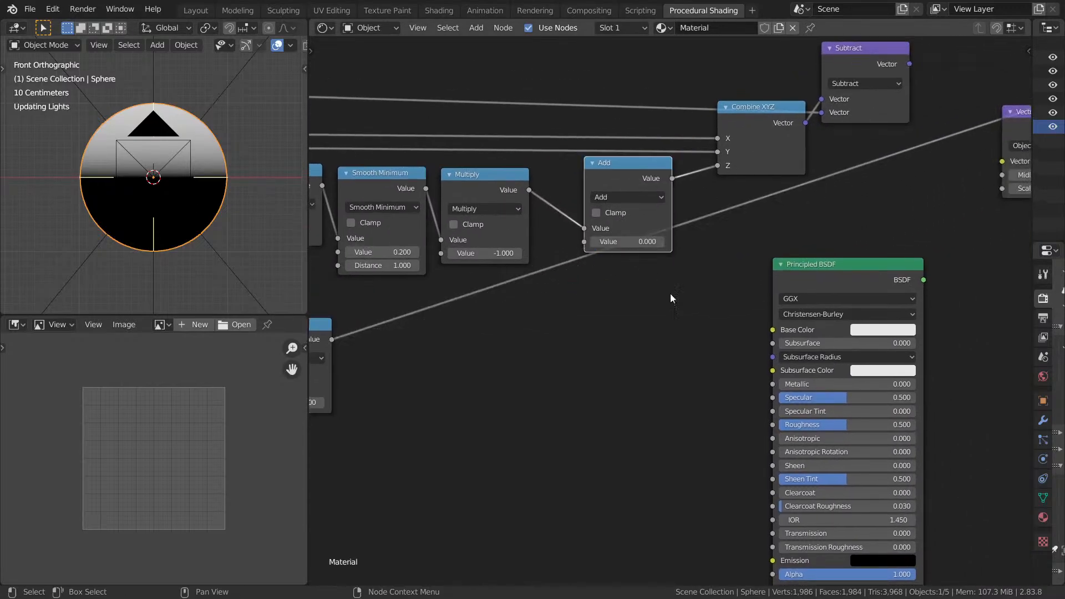
# Connect the Subtract output to the Vector Displacement node's Vector input and view the displaced sphere enlarged from the front.
pyautogui.moveTo(723, 255); pyautogui.dragTo(638, 303, button='middle')
pyautogui.moveTo(824, 112); pyautogui.dragTo(916, 208)
pyautogui.hotkey('ctrl', 'space')
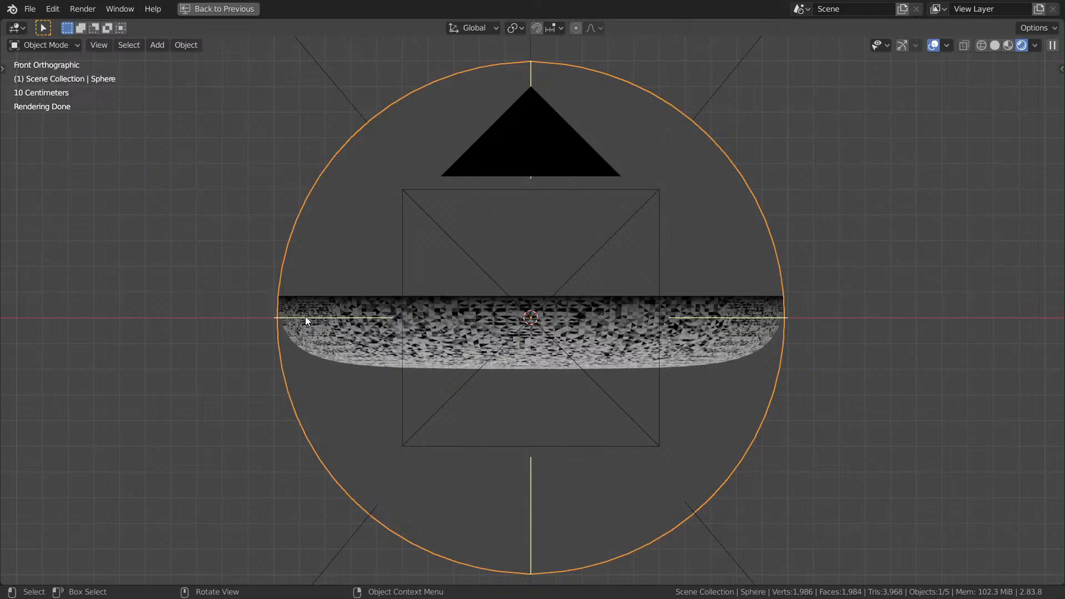
pyautogui.hotkey('ctrl', 'space')
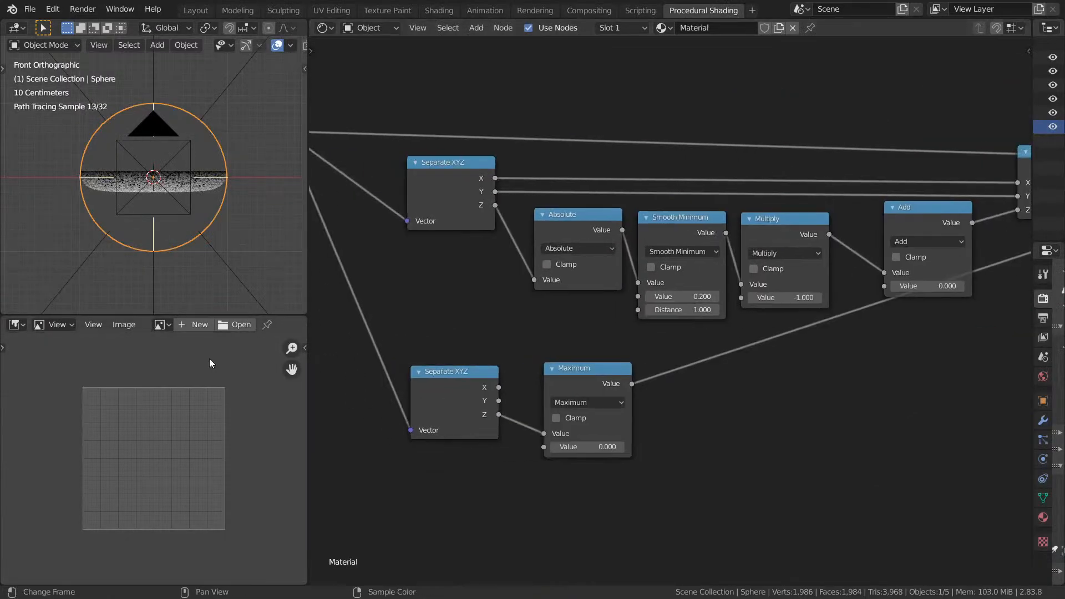
# Connect the Maximum output to the Add node's second value and inspect the displaced shape at an angle and from the front.
pyautogui.moveTo(694, 376); pyautogui.dragTo(519, 382, button='middle')
pyautogui.scroll(1, 518, 383)
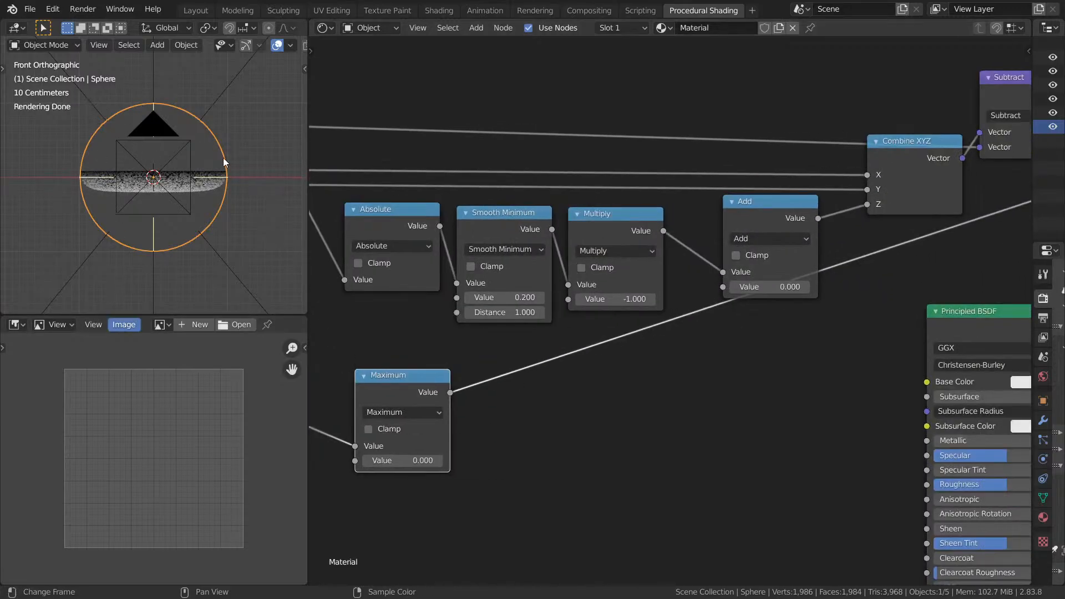
pyautogui.moveTo(450, 392); pyautogui.dragTo(727, 287)
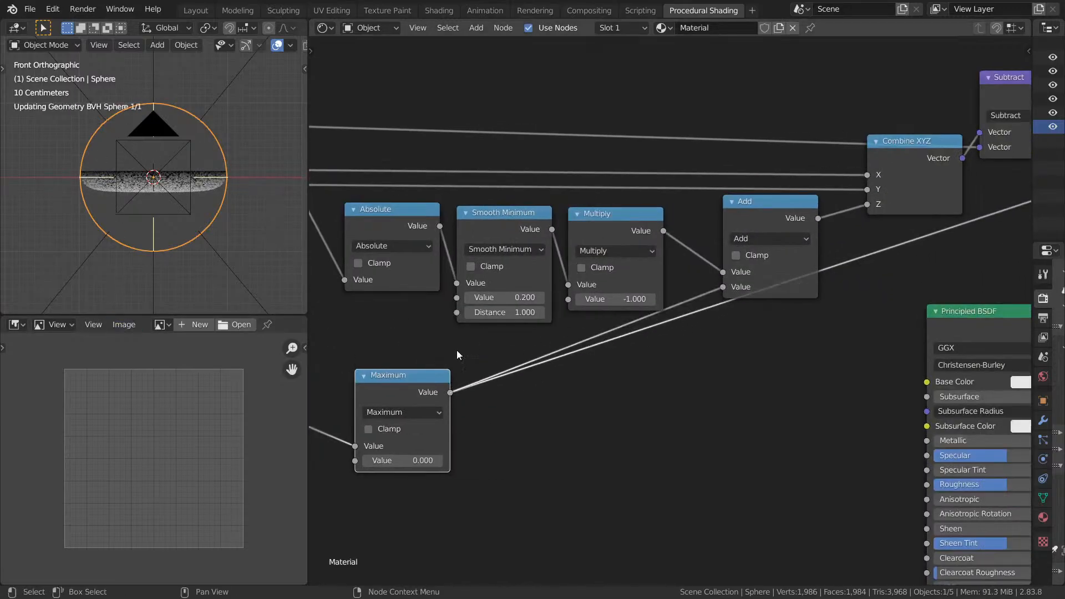
pyautogui.hotkey('ctrl', 'space')
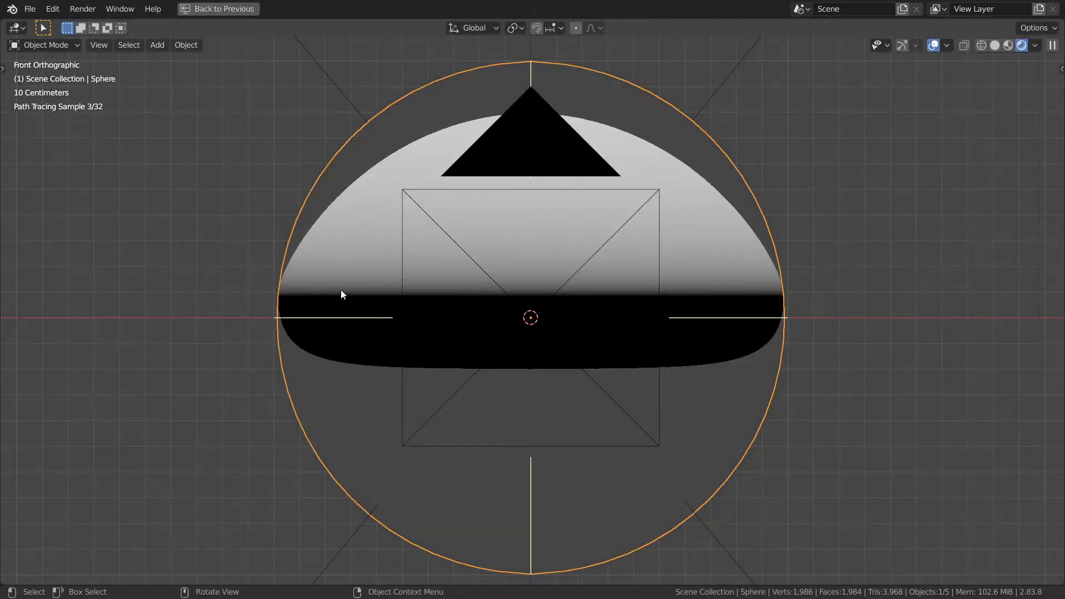
pyautogui.moveTo(340, 294)
pyautogui.mouseDown(button='middle')
pyautogui.moveTo(286, 307)
pyautogui.moveTo(198, 242)
pyautogui.moveTo(359, 303)
pyautogui.mouseUp(button='middle')
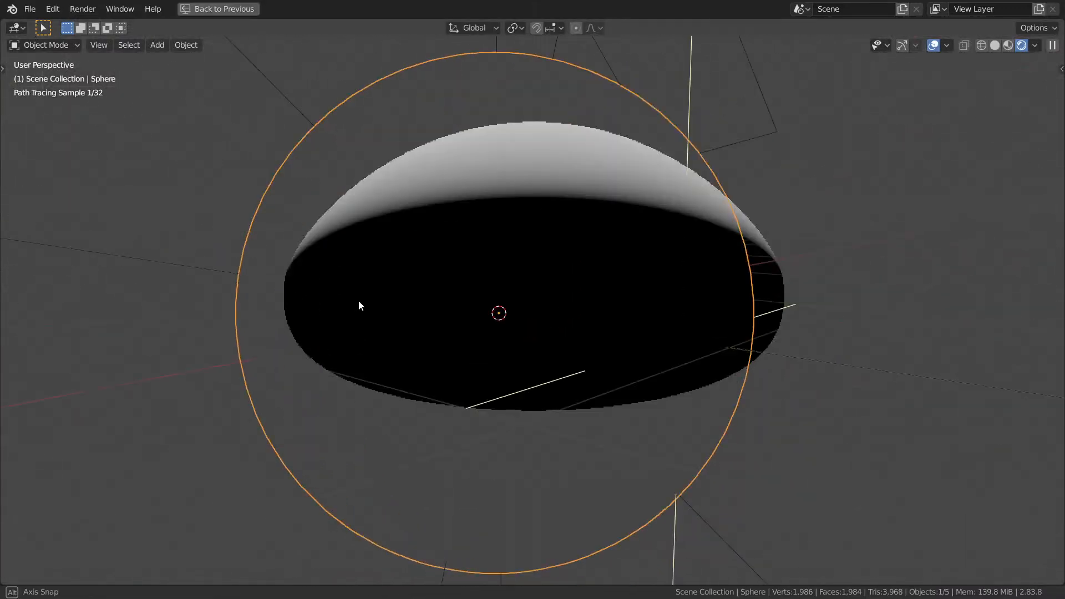
pyautogui.press('KP_1')
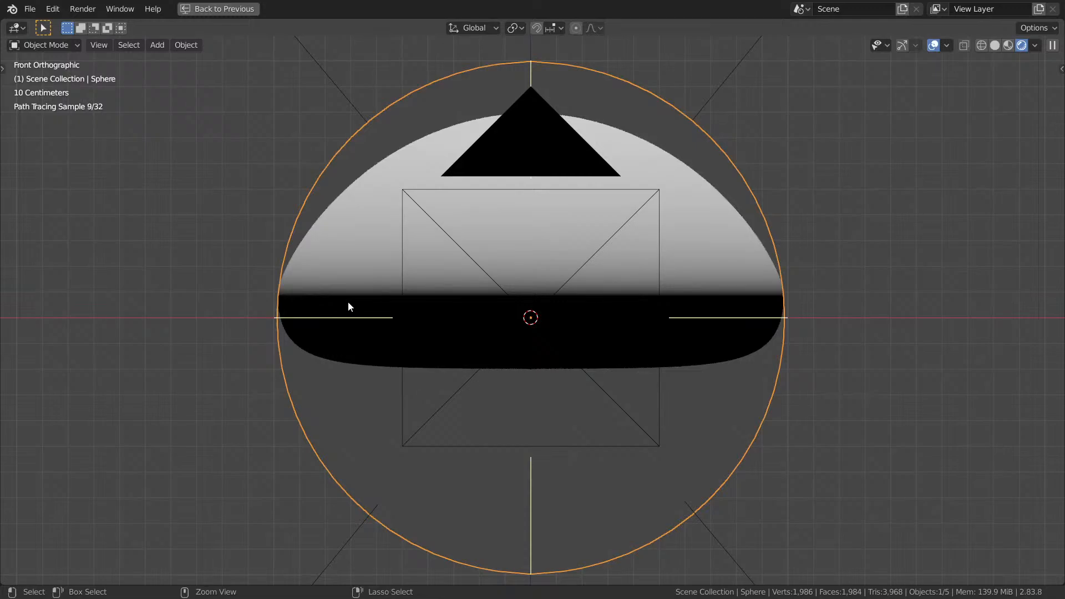
pyautogui.hotkey('ctrl', 'space')
# Add a Math node beside the Maximum node and connect the Maximum output to its first value.
pyautogui.moveTo(390, 354); pyautogui.dragTo(391, 325)
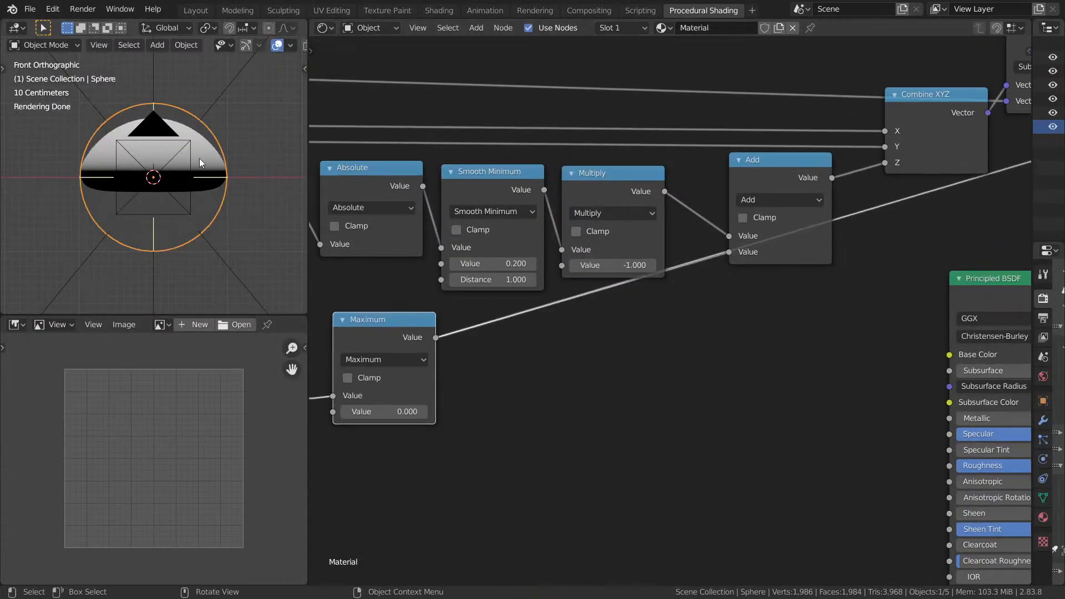
pyautogui.hotkey('shift', 'a')
pyautogui.click(631, 392)
pyautogui.write('add')
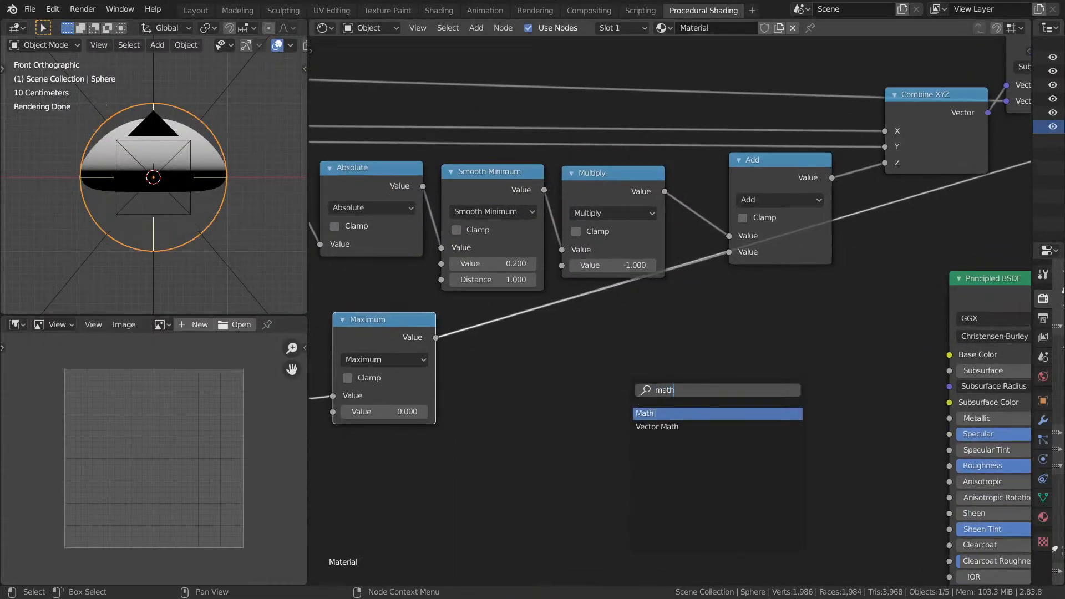
pyautogui.press('Return')
pyautogui.click(631, 392)
pyautogui.moveTo(443, 344); pyautogui.dragTo(630, 439)
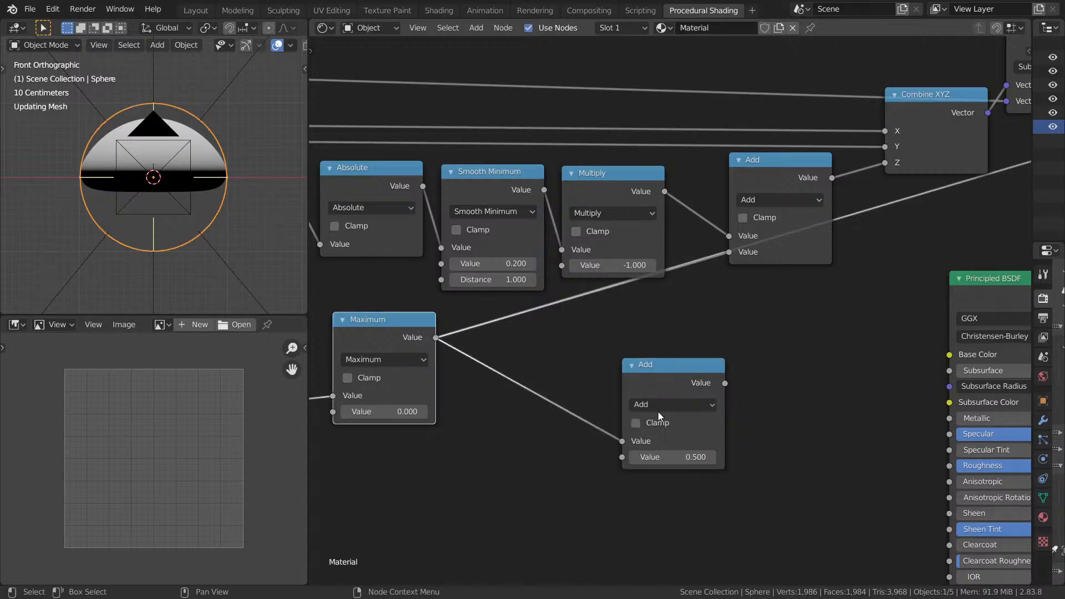
# Set the new Math node to Multiply with a value of 1 and connect it to the Add node's second value.
pyautogui.click(661, 408)
pyautogui.press('m')
pyautogui.click(674, 457)
pyautogui.write('1')
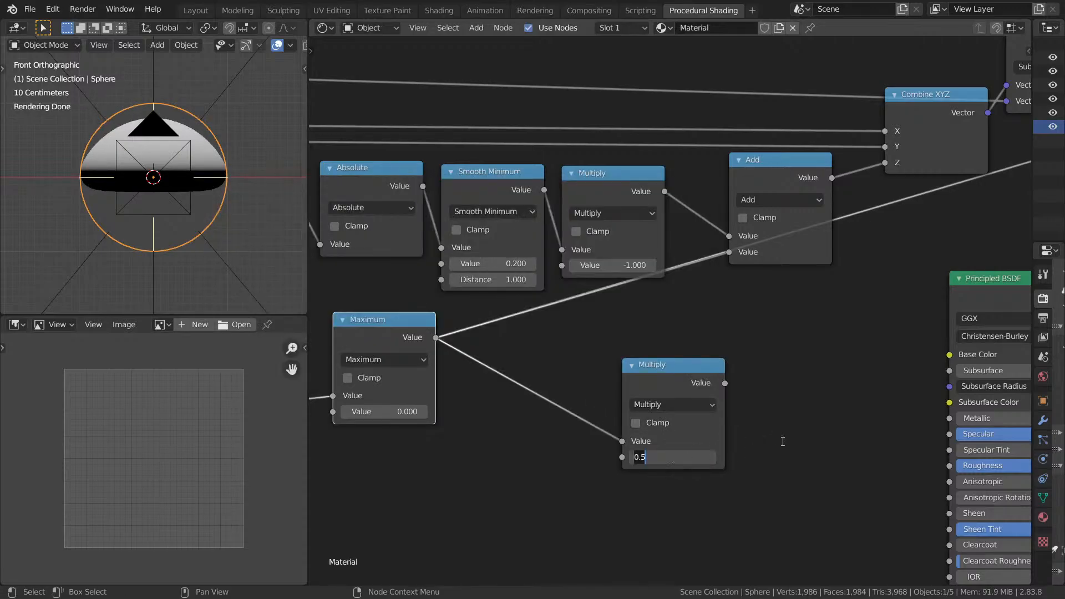
pyautogui.press('Return')
pyautogui.moveTo(724, 383); pyautogui.dragTo(729, 253)
# Set the lower Multiply node's value to 2.
pyautogui.click(678, 456)
pyautogui.write('2')
pyautogui.press('Return')
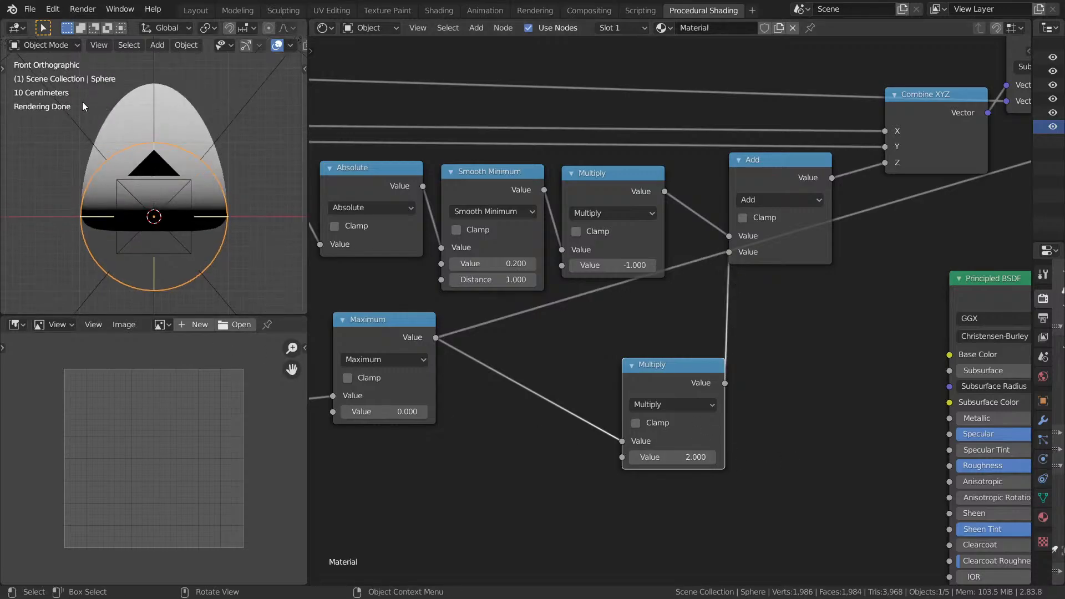
# Set the lower Multiply node's value to 0.5 and inspect the displaced shape enlarged and at an angle.
pyautogui.click(664, 457)
pyautogui.write('0.5')
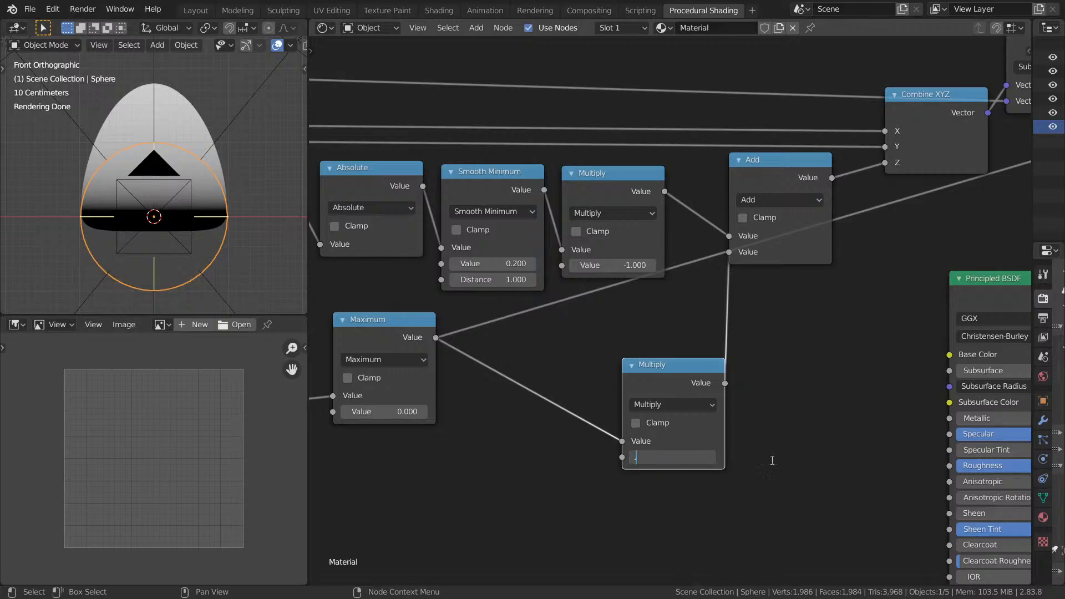
pyautogui.press('Return')
pyautogui.hotkey('ctrl', 'space')
pyautogui.moveTo(245, 275); pyautogui.dragTo(577, 307, button='middle')
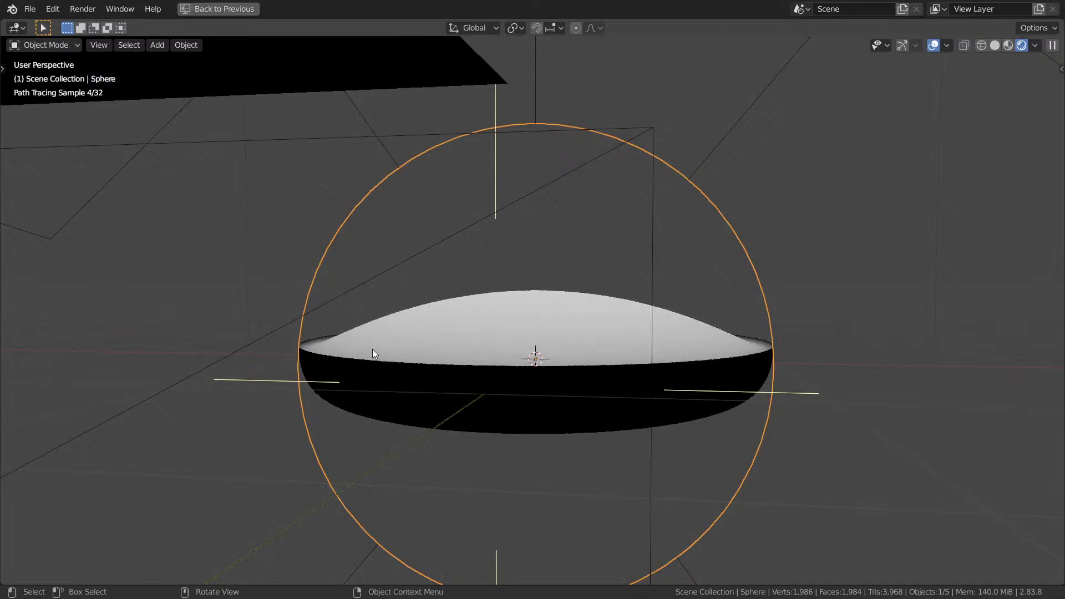
pyautogui.moveTo(599, 335)
pyautogui.mouseDown(button='middle')
pyautogui.moveTo(747, 343)
pyautogui.moveTo(587, 330)
pyautogui.moveTo(524, 345)
pyautogui.moveTo(398, 344)
pyautogui.mouseUp(button='middle')
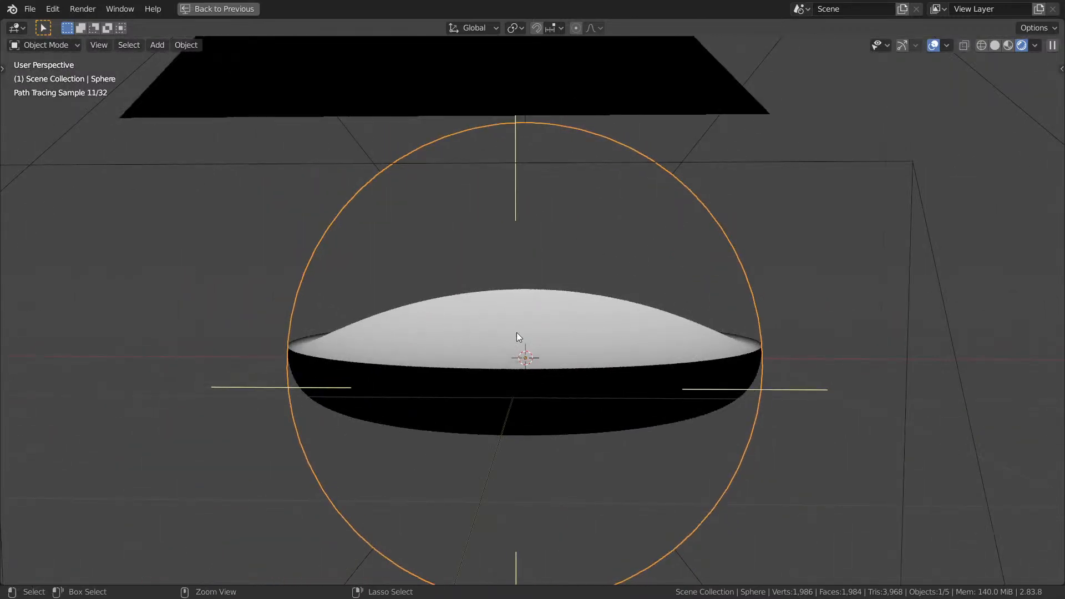
pyautogui.hotkey('ctrl', 'space')
# Move the lower Multiply node closer to the Maximum node and show the displaced shape through the camera.
pyautogui.moveTo(677, 338)
pyautogui.mouseDown(button='middle')
pyautogui.moveTo(818, 328)
pyautogui.moveTo(873, 273)
pyautogui.mouseUp(button='middle')
pyautogui.moveTo(795, 278); pyautogui.dragTo(735, 257)
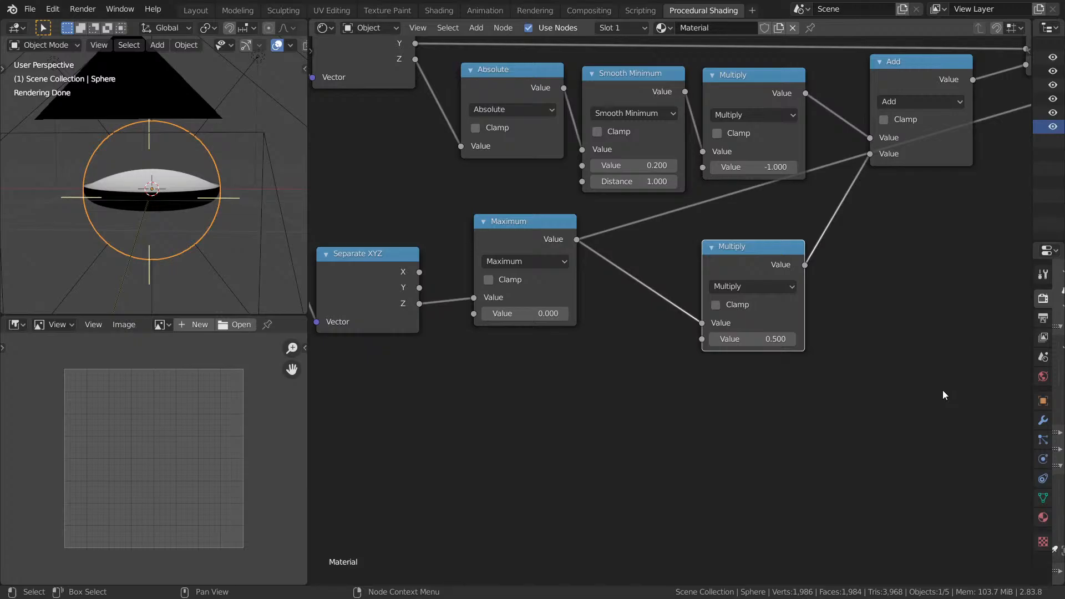
pyautogui.moveTo(795, 368); pyautogui.dragTo(764, 385, button='middle')
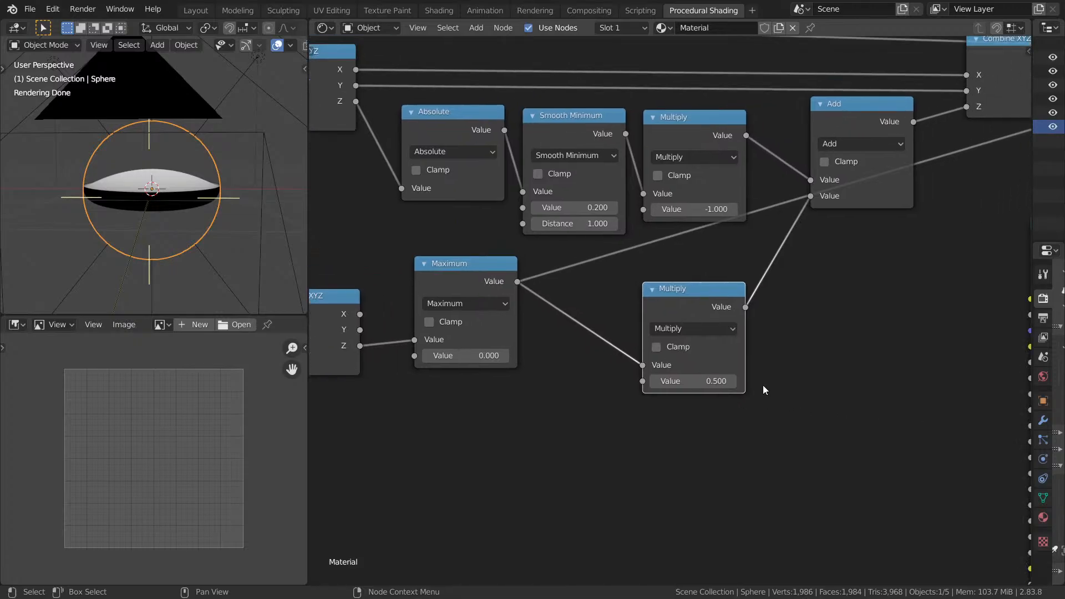
pyautogui.moveTo(261, 244); pyautogui.dragTo(133, 233, button='middle')
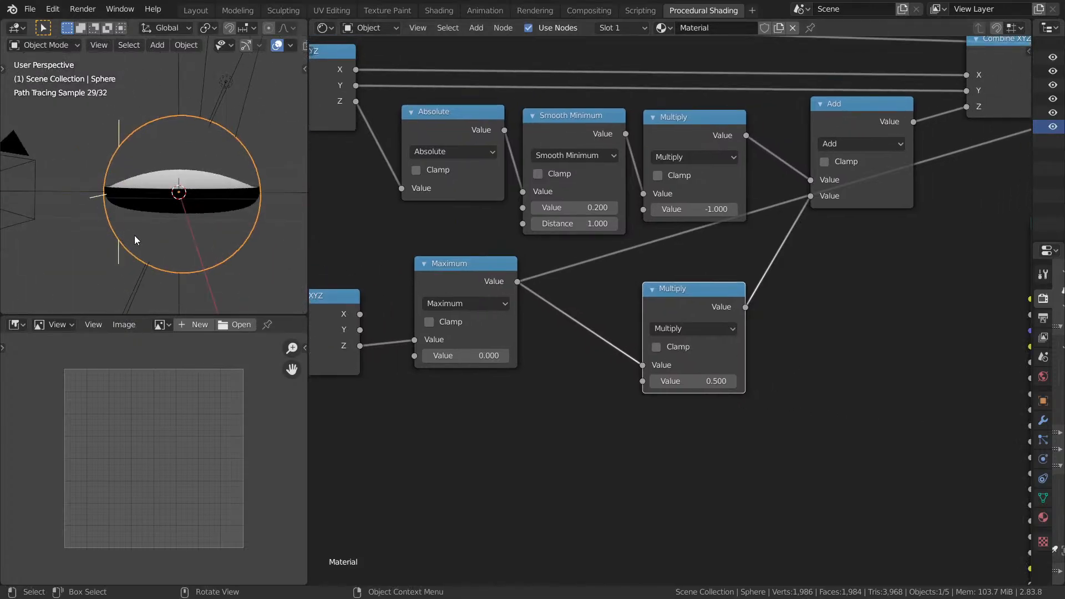
pyautogui.press('KP_0')
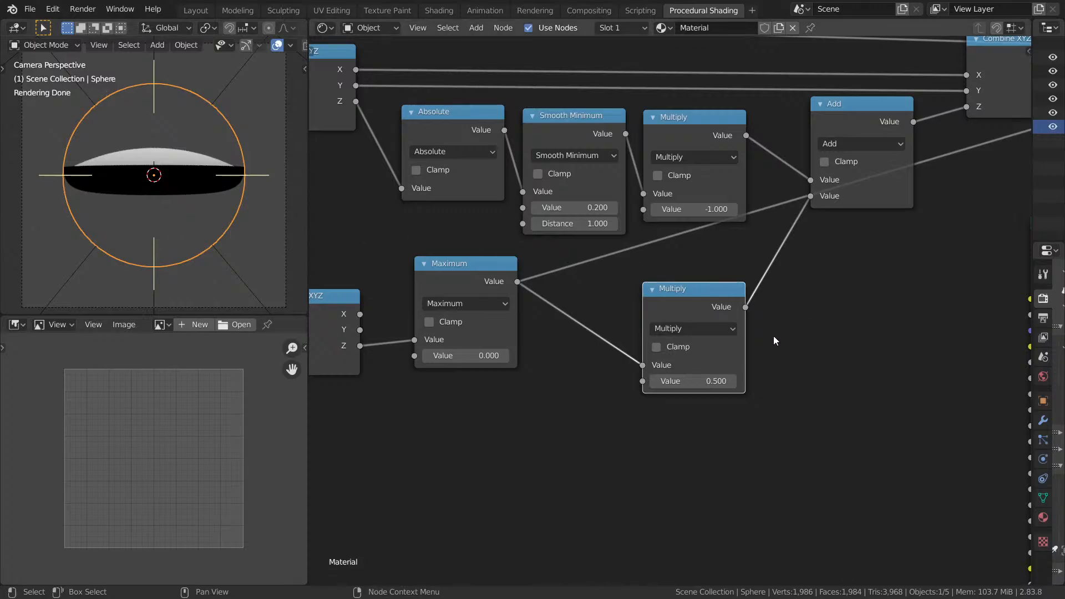
# Set the lower Multiply node's value to 0.
pyautogui.click(716, 382)
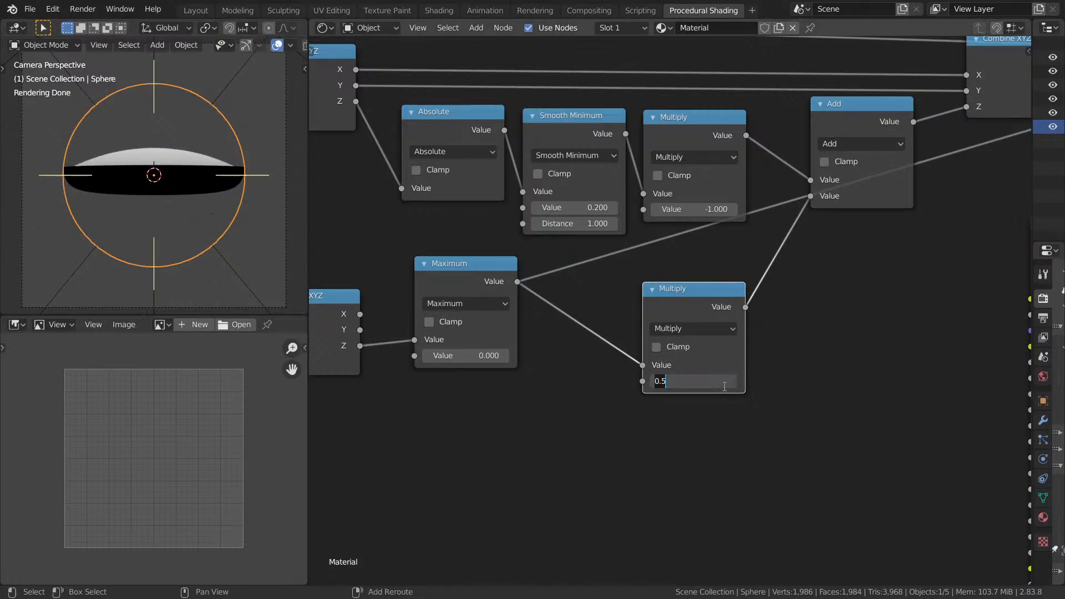
pyautogui.write('0')
pyautogui.press('Return')
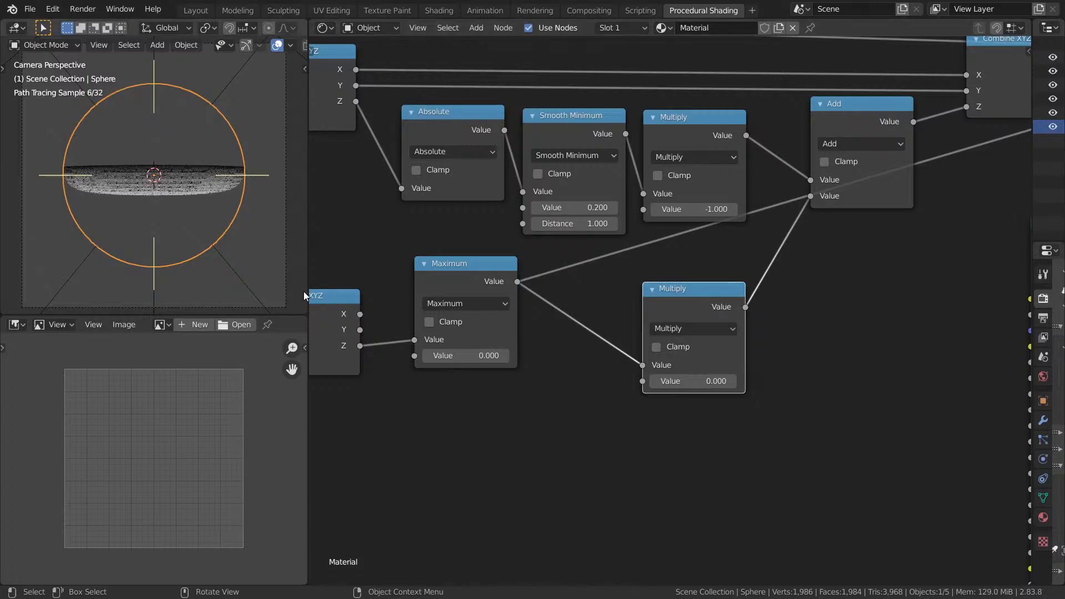
# Set the lower Multiply node's value to 0.1.
pyautogui.click(699, 383)
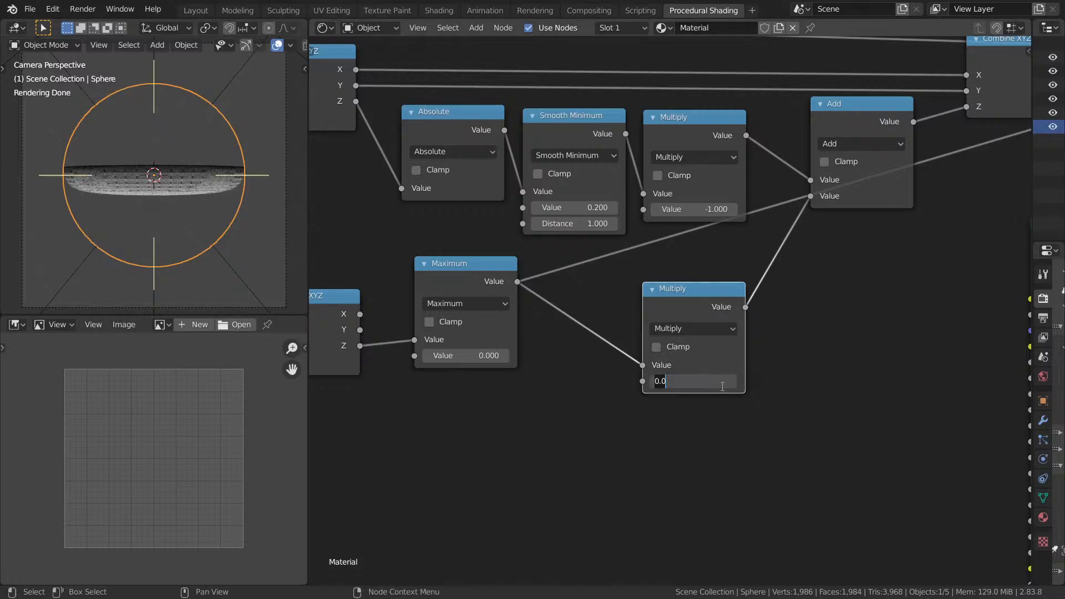
pyautogui.write('0.1')
pyautogui.press('Return')
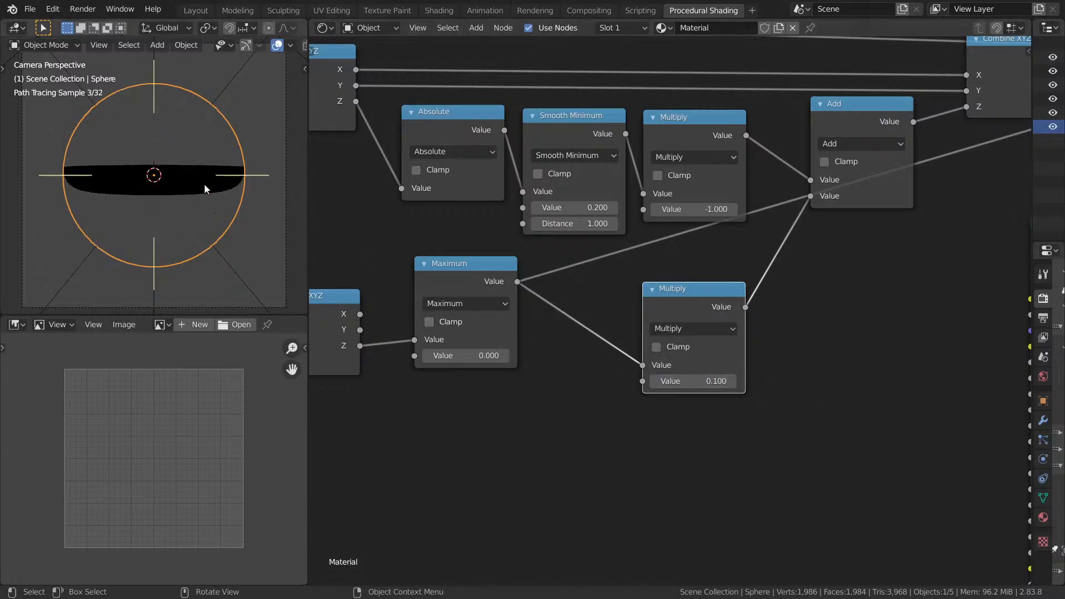
# Preview the lower Multiply node with a raised factor and inspect the displaced sphere in perspective and front views.
pyautogui.moveTo(203, 181); pyautogui.dragTo(160, 224, button='middle')
pyautogui.hotkey('ctrl', 'space')
pyautogui.moveTo(393, 292)
pyautogui.mouseDown(button='middle')
pyautogui.moveTo(467, 282)
pyautogui.moveTo(574, 301)
pyautogui.moveTo(538, 297)
pyautogui.mouseUp(button='middle')
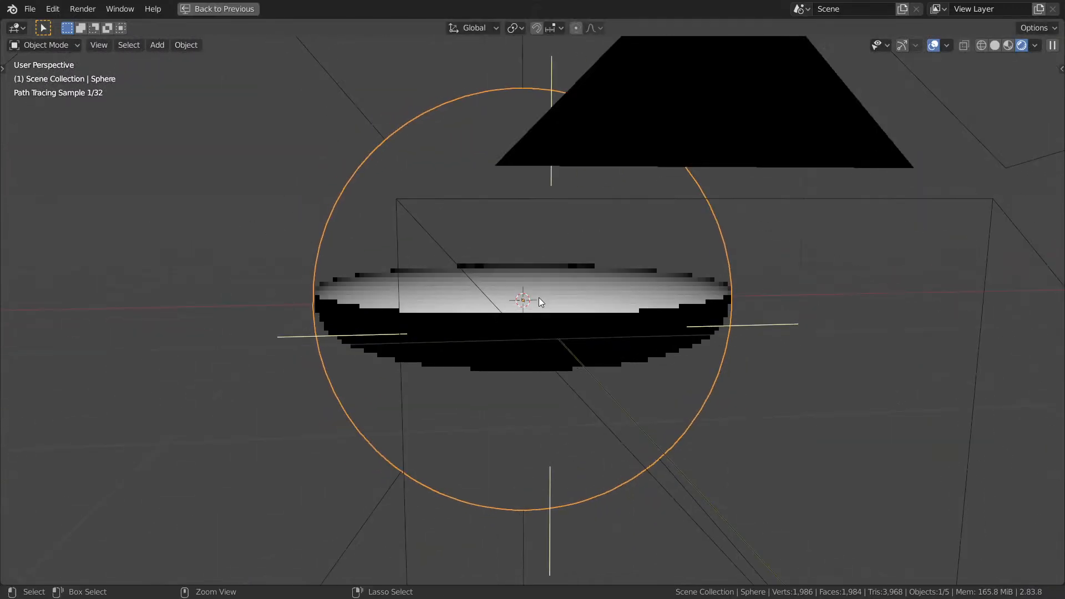
pyautogui.hotkey('ctrl', 'space')
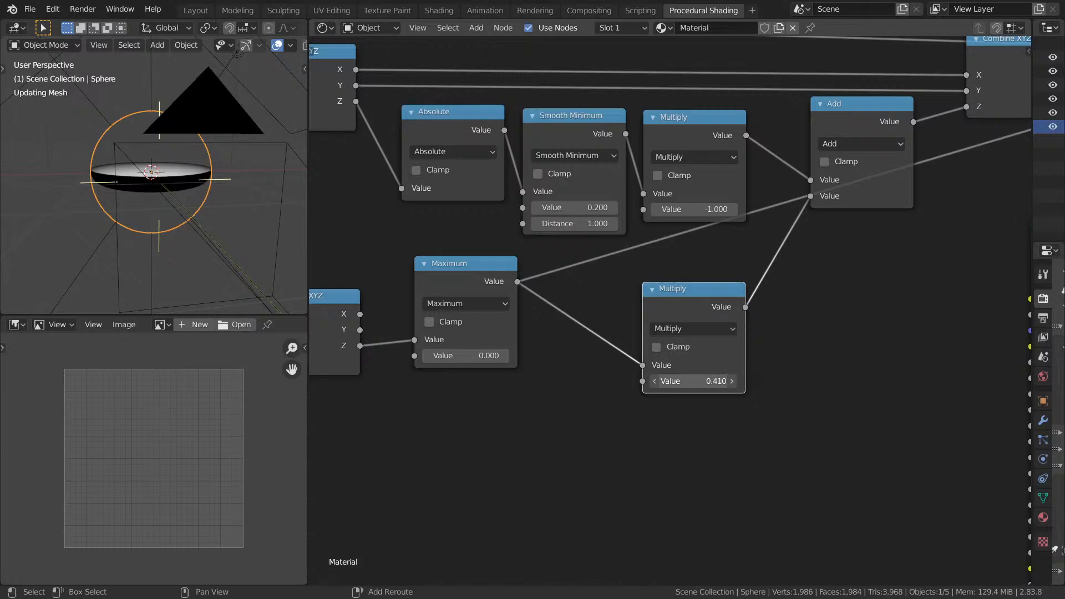
pyautogui.moveTo(693, 381)
pyautogui.mouseDown()
pyautogui.moveTo(755, 382)
pyautogui.moveTo(673, 381)
pyautogui.mouseUp()
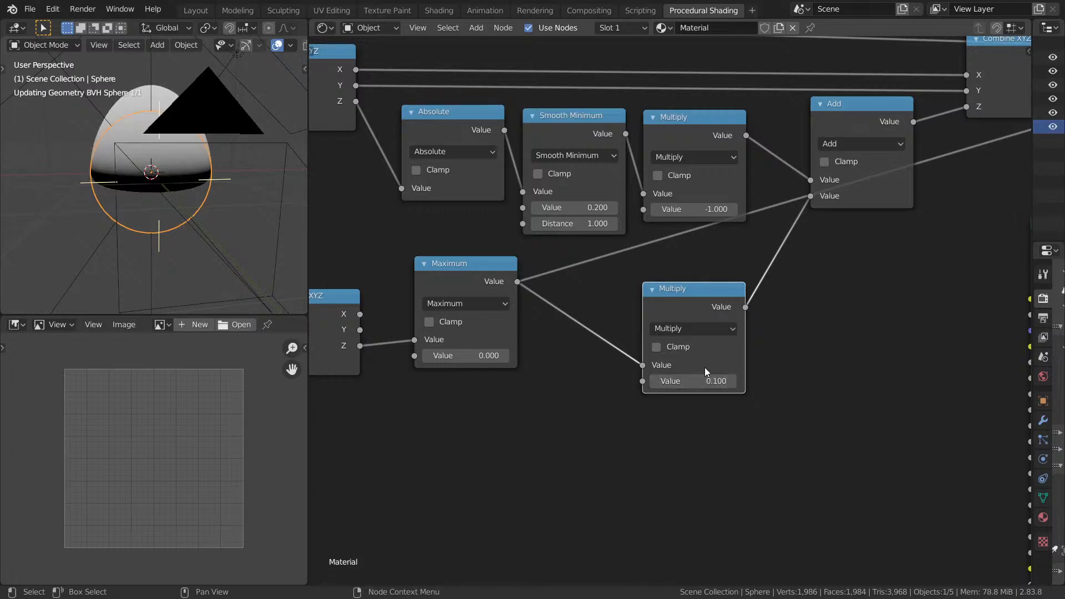
pyautogui.press('KP_1')
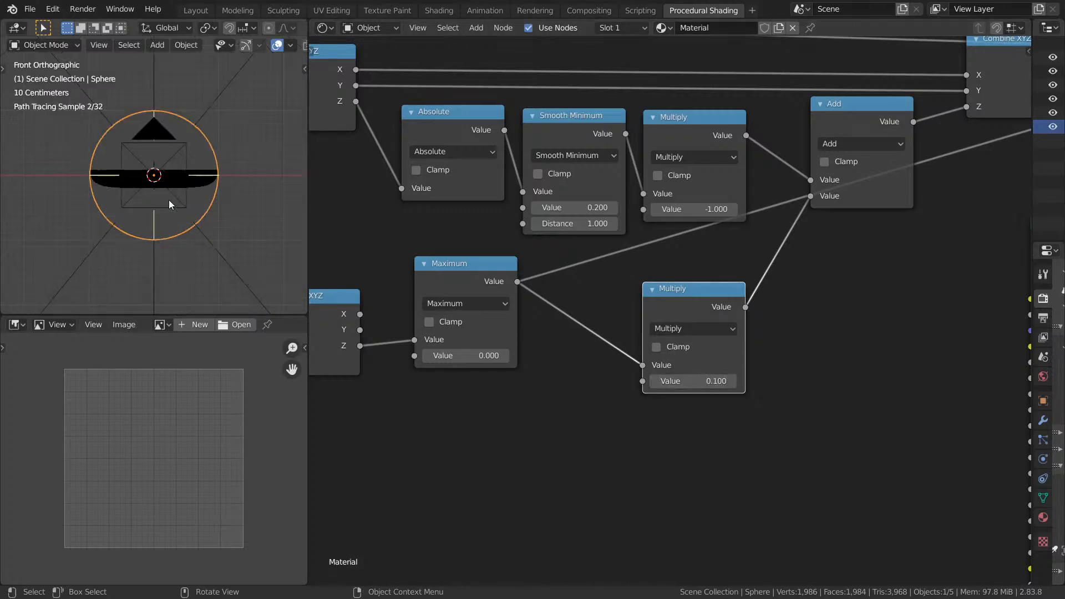
pyautogui.moveTo(195, 159); pyautogui.dragTo(118, 198, button='middle')
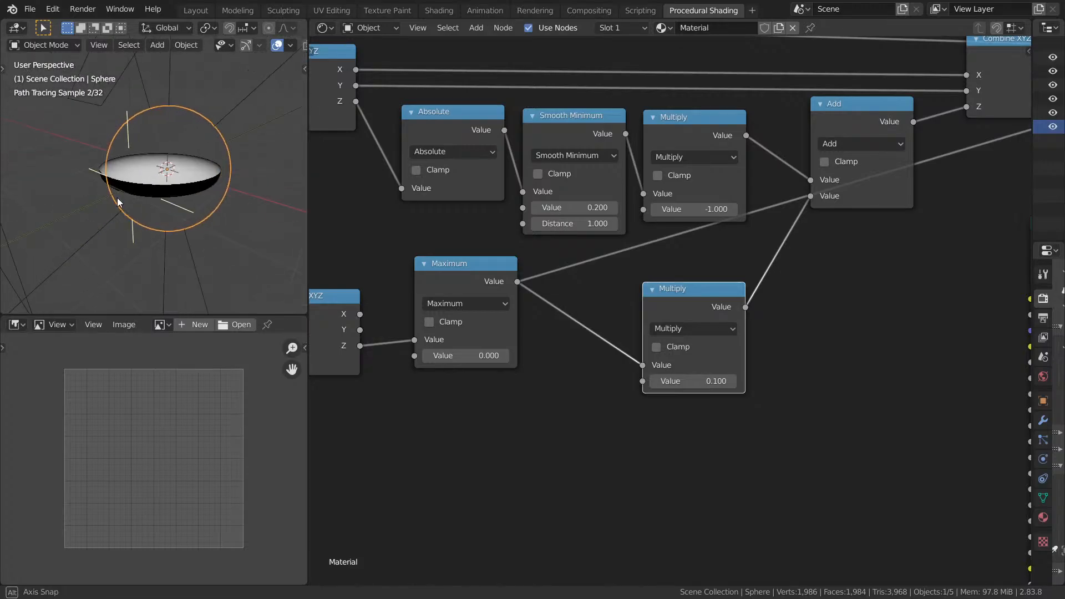
# Rearrange the Maximum node and the lower Multiply node close together beside the lower Separate XYZ node.
pyautogui.scroll(-2, 670, 305)
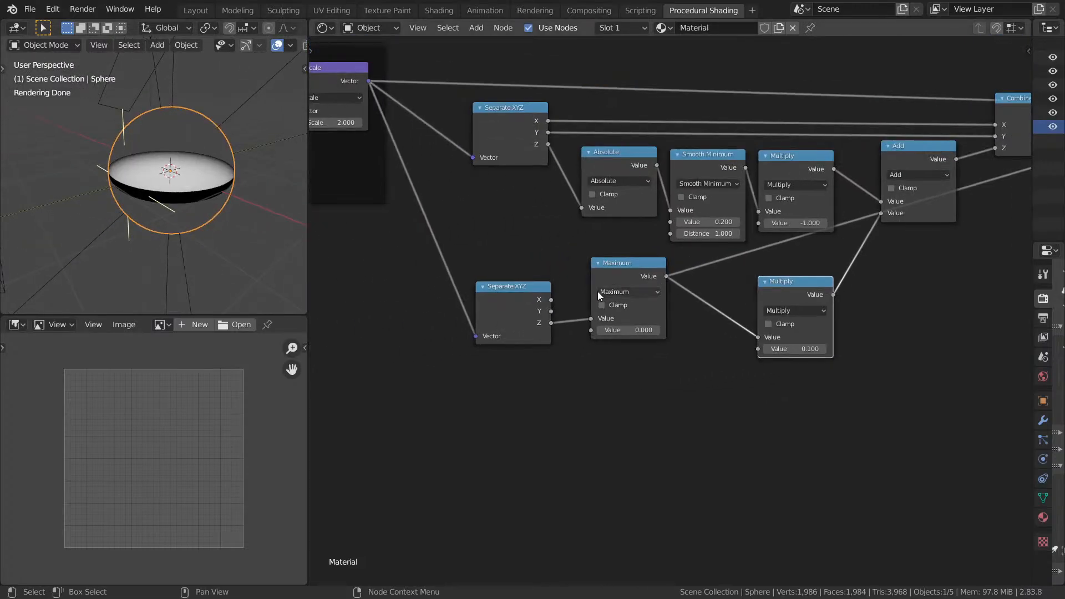
pyautogui.scroll(1, 621, 261)
pyautogui.moveTo(622, 261); pyautogui.dragTo(604, 287)
pyautogui.moveTo(804, 296); pyautogui.dragTo(707, 299)
pyautogui.moveTo(618, 258); pyautogui.dragTo(590, 342, button='middle')
pyautogui.scroll(1, 575, 273)
pyautogui.moveTo(685, 296); pyautogui.dragTo(587, 267, button='middle')
pyautogui.scroll(-5, 535, 319)
pyautogui.scroll(3, 662, 318)
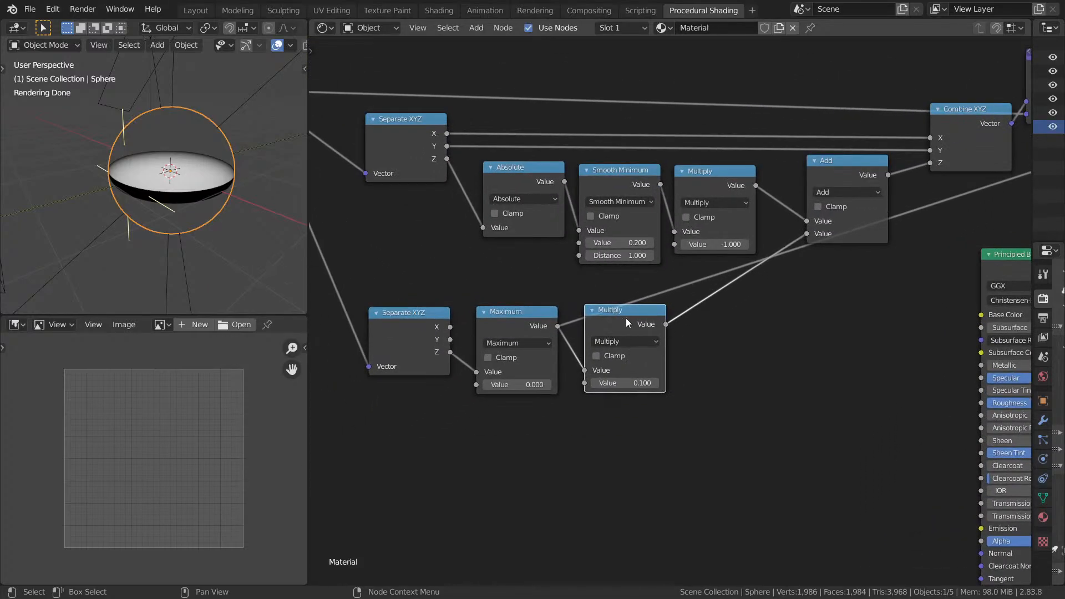
# Enable a custom color for the lower Multiply node and apply the Blue preset.
pyautogui.press('n')
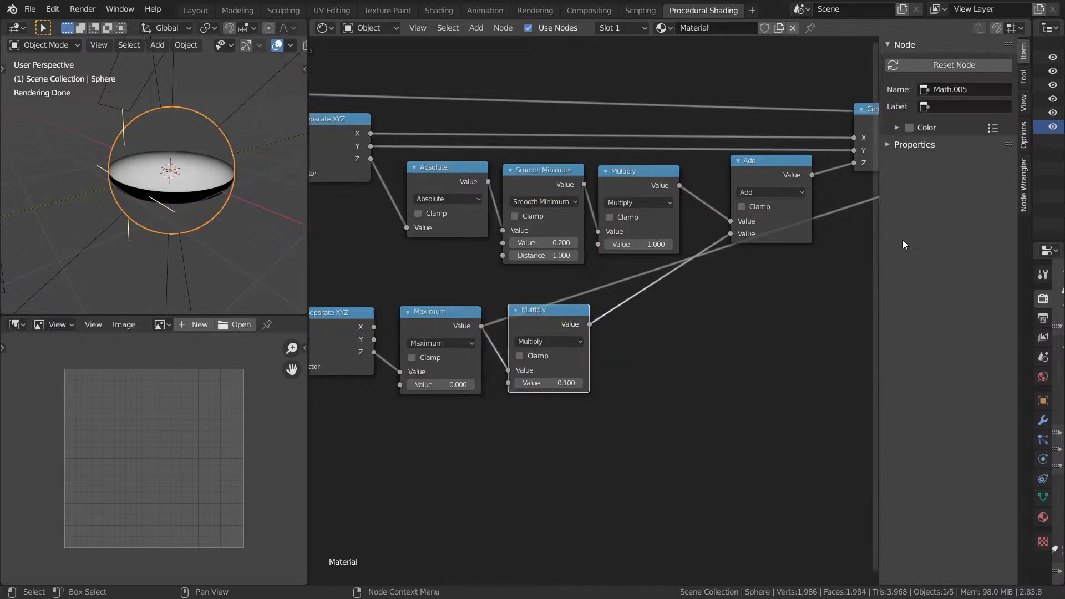
pyautogui.click(910, 127)
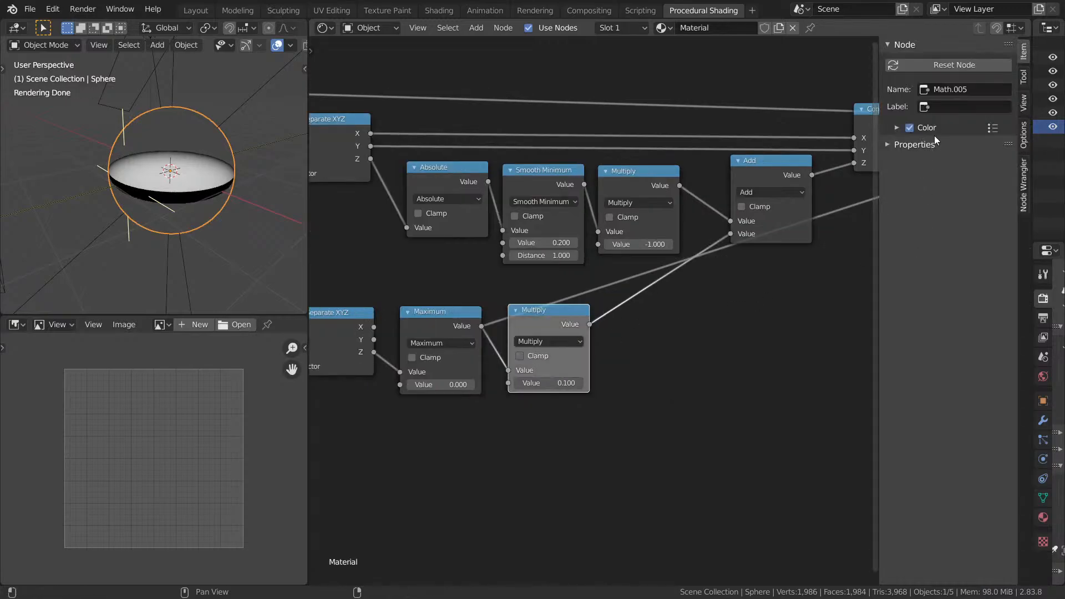
pyautogui.click(992, 129)
pyautogui.click(984, 157)
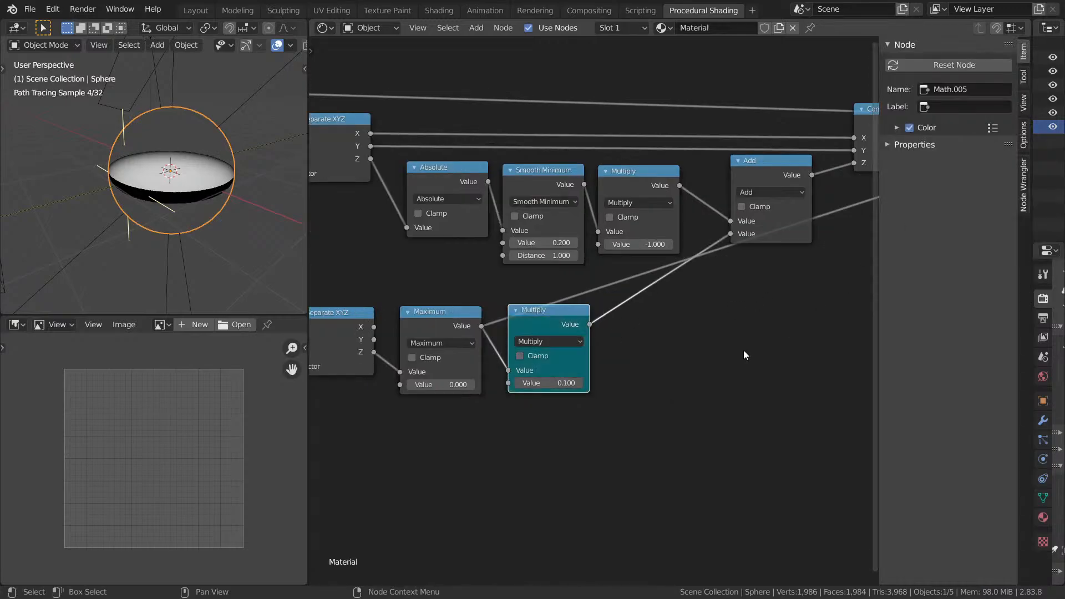
# Try the Red, White and Green color presets on the lower Multiply node, and return to Blue.
pyautogui.keyDown('shift'); pyautogui.scroll(-2, 601, 329); pyautogui.keyUp('shift')
pyautogui.click(996, 127)
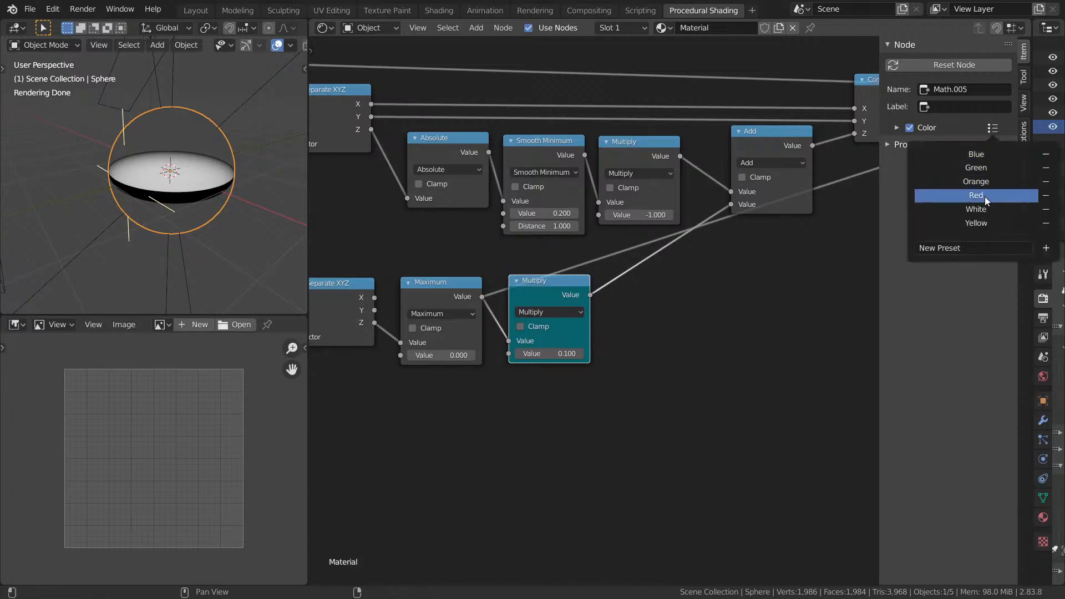
pyautogui.click(984, 196)
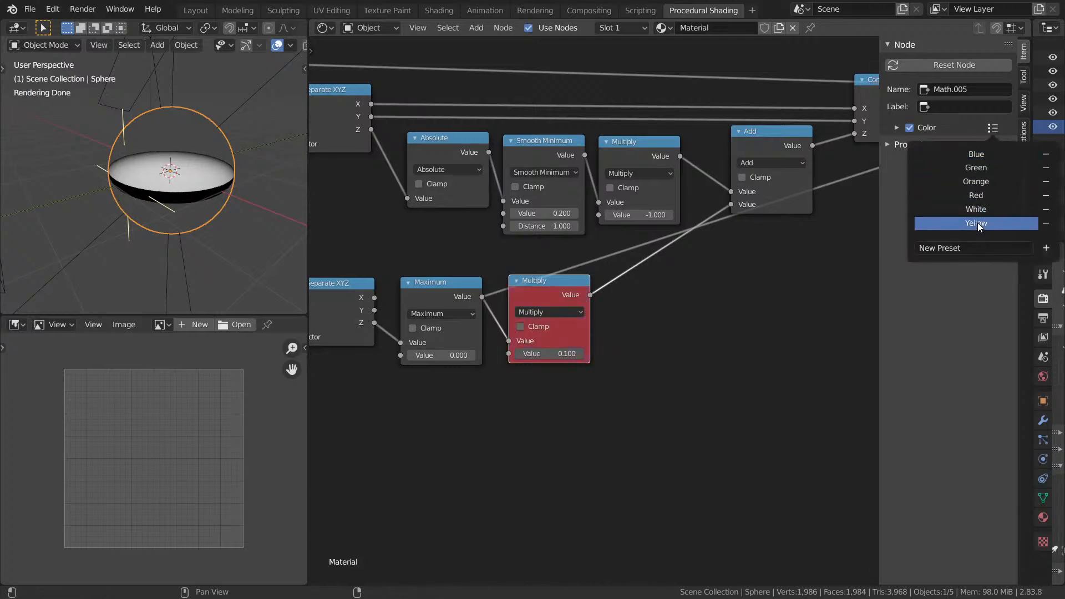
pyautogui.click(978, 211)
pyautogui.click(976, 168)
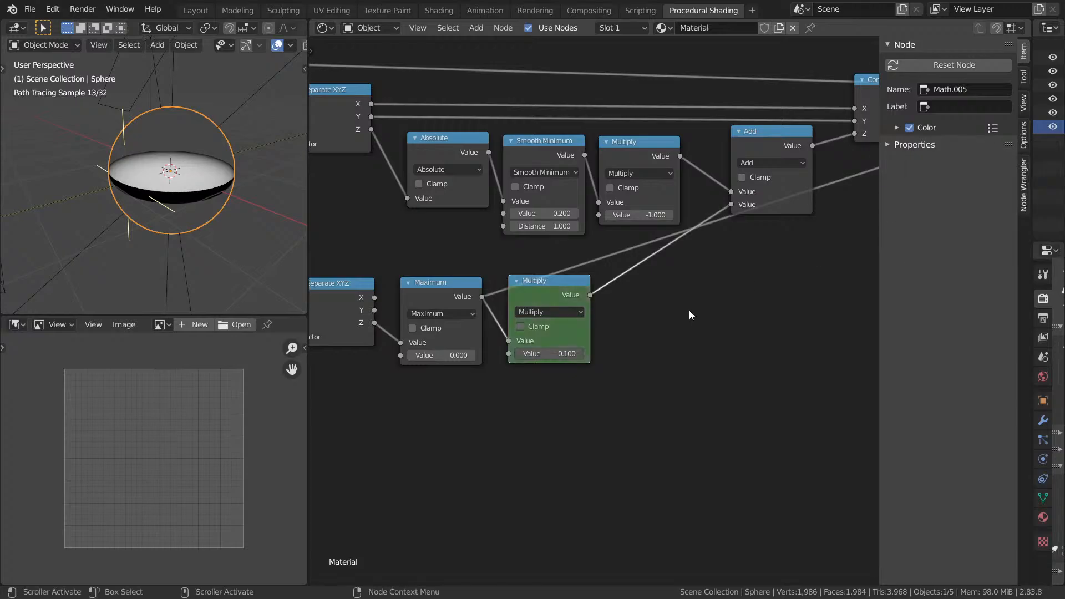
pyautogui.click(992, 127)
pyautogui.click(977, 154)
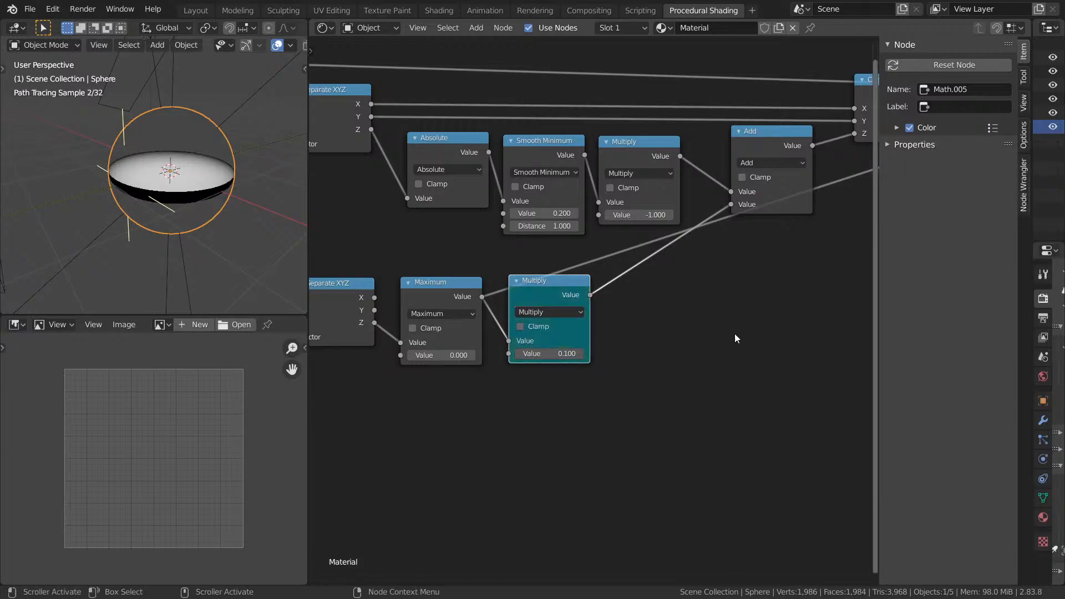
# Adjust the position of the blue Multiply node beside the Maximum node.
pyautogui.moveTo(688, 339); pyautogui.dragTo(803, 263, button='middle')
pyautogui.scroll(4, 687, 271)
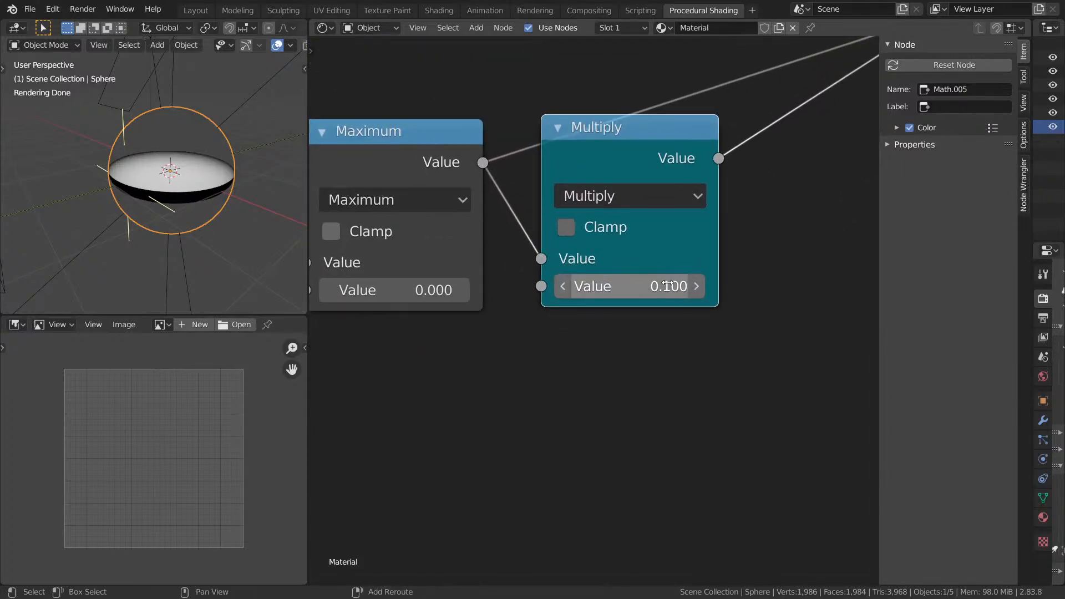
pyautogui.moveTo(633, 146); pyautogui.dragTo(620, 137)
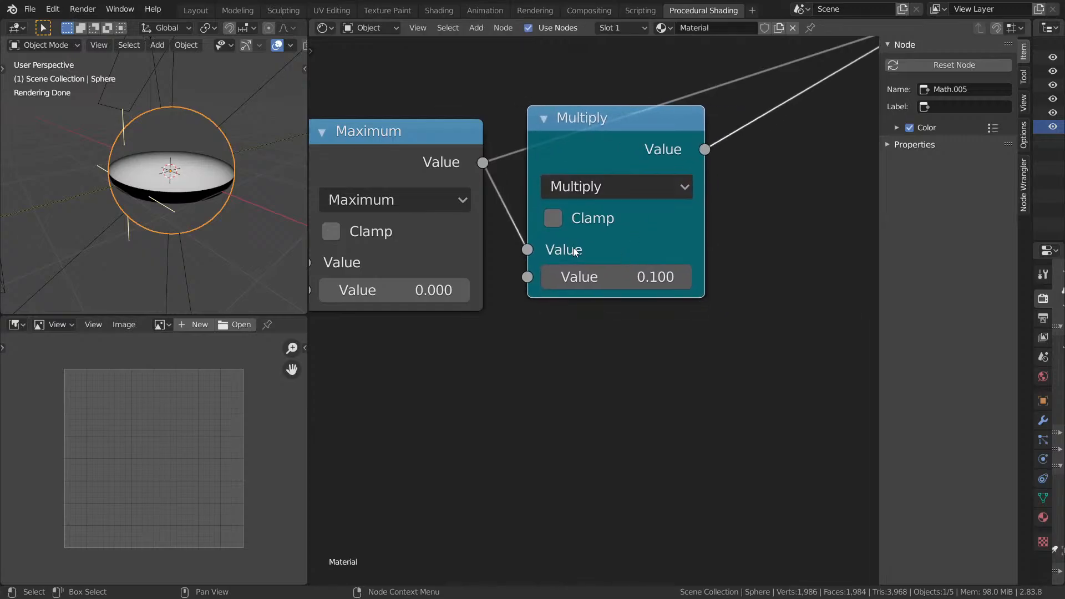
pyautogui.scroll(-4, 559, 184)
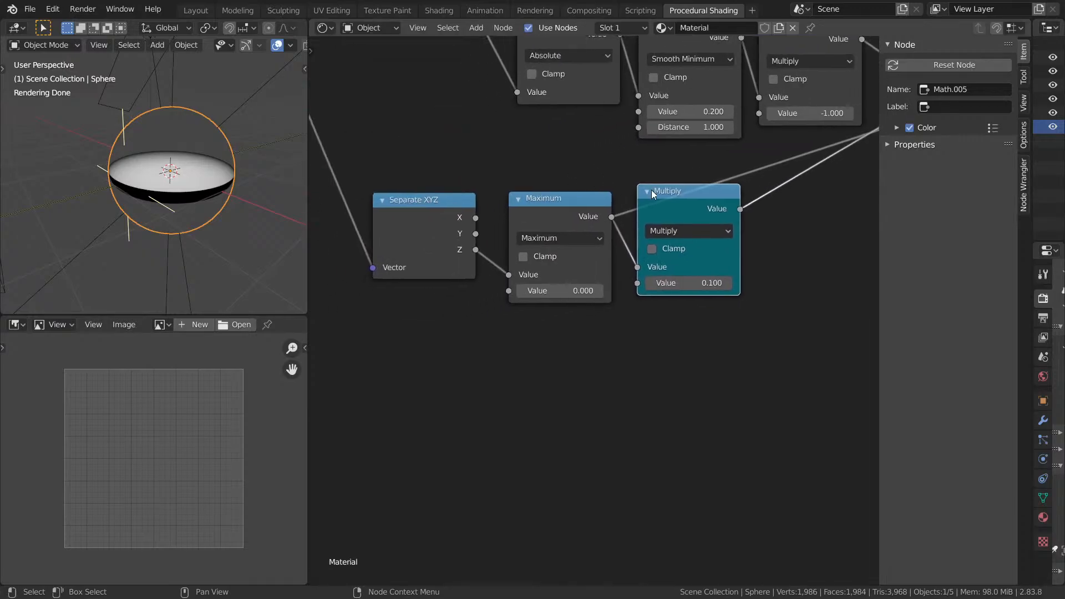
pyautogui.moveTo(651, 190); pyautogui.dragTo(666, 194)
pyautogui.moveTo(355, 160); pyautogui.dragTo(464, 194)
# Label the blue Multiply node "Grain Height".
pyautogui.click(701, 201)
pyautogui.moveTo(715, 235); pyautogui.dragTo(568, 256, button='middle')
pyautogui.press('F2')
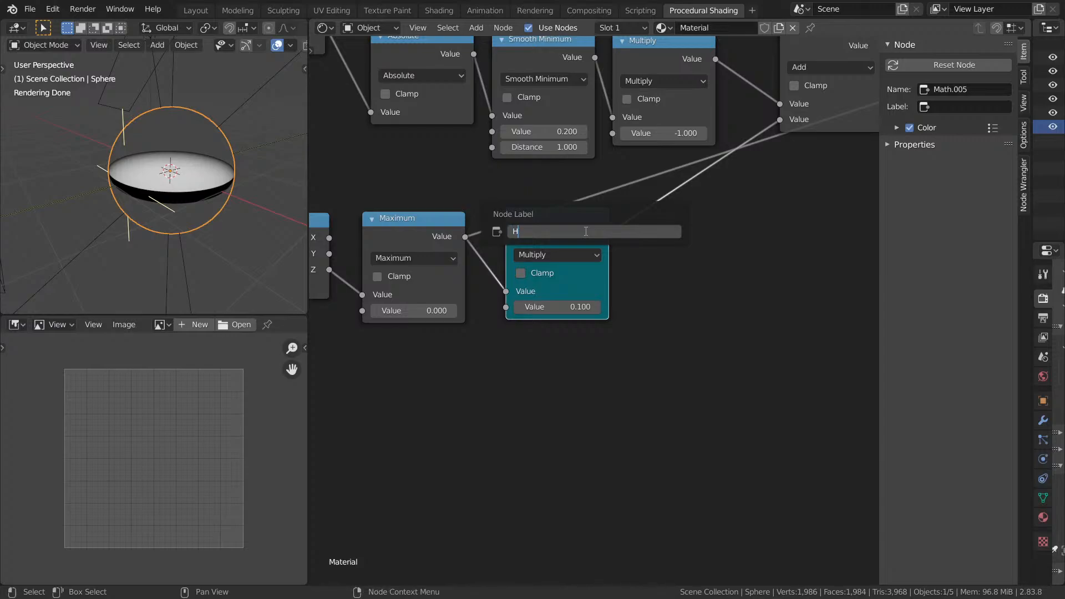
pyautogui.write('Grain Height')
pyautogui.press('Return')
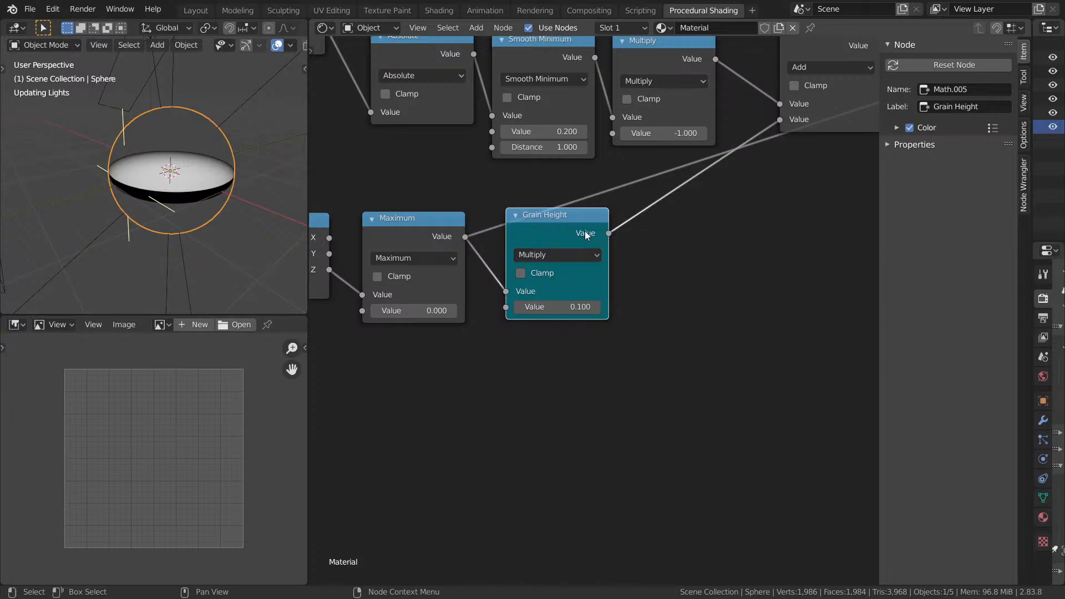
# Check how the colored Grain Height node stands out in the whole node tree and read its label up close.
pyautogui.scroll(-10, 625, 230)
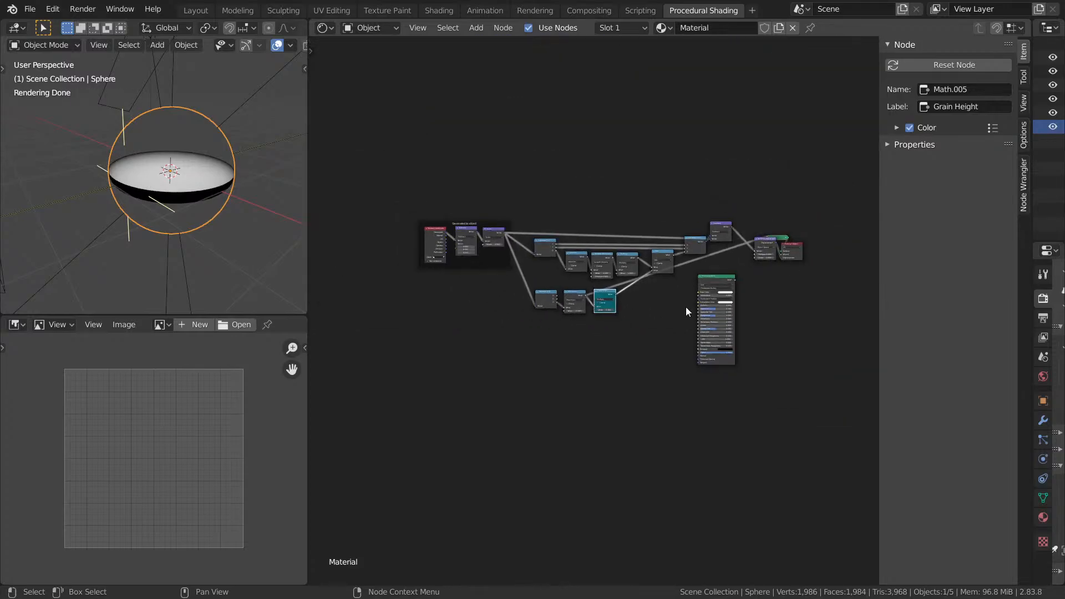
pyautogui.moveTo(681, 327); pyautogui.dragTo(713, 248, button='middle')
pyautogui.scroll(8, 642, 233)
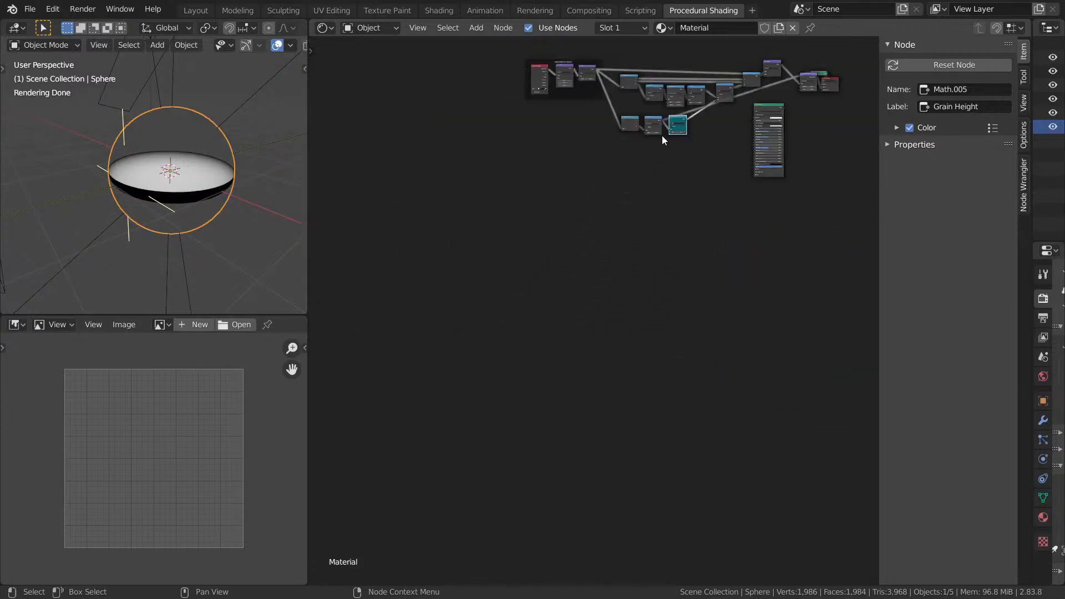
pyautogui.scroll(7, 670, 254)
pyautogui.moveTo(688, 133); pyautogui.dragTo(560, 352, button='middle')
pyautogui.scroll(9, 560, 349)
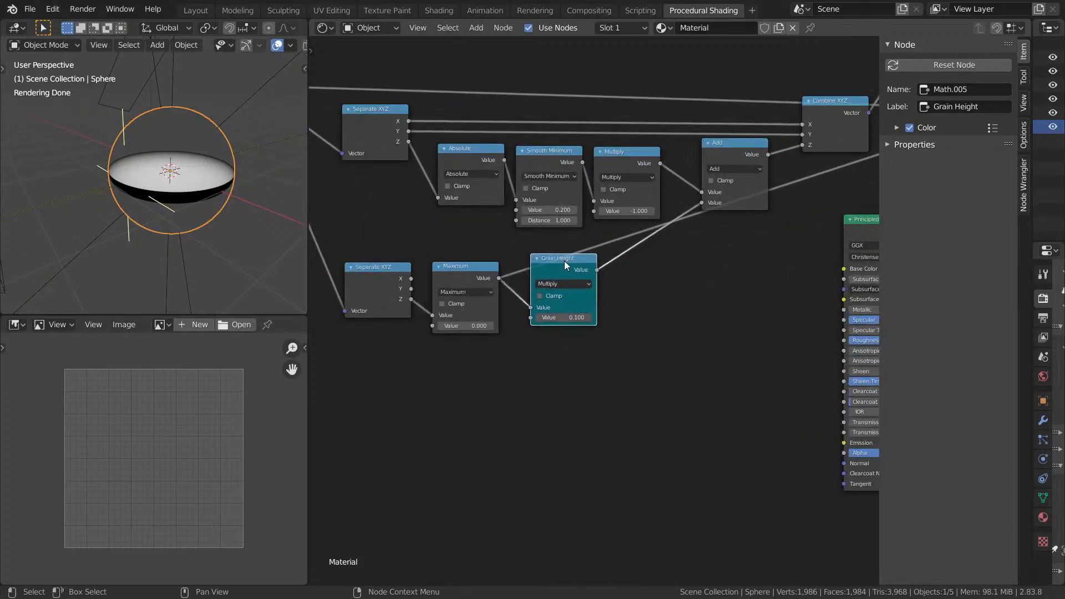
pyautogui.scroll(5, 564, 260)
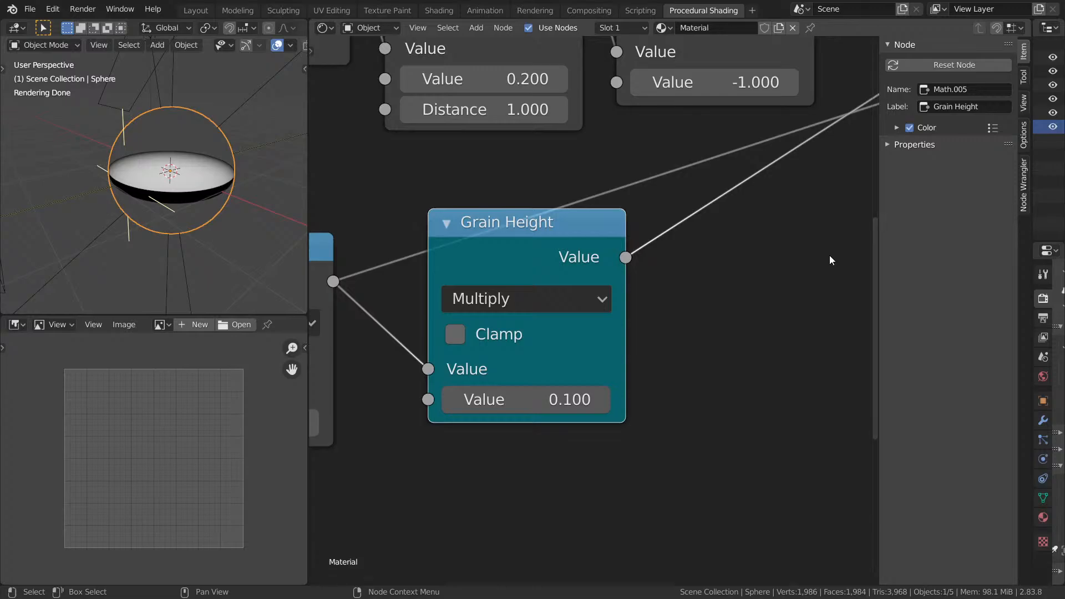
# Hide the node properties sidebar and shift the Grain Height node slightly closer to the Maximum node.
pyautogui.press('n')
pyautogui.moveTo(737, 264); pyautogui.dragTo(857, 265, button='middle')
pyautogui.scroll(-5, 858, 265)
pyautogui.moveTo(726, 272); pyautogui.dragTo(701, 286)
pyautogui.moveTo(760, 224); pyautogui.dragTo(797, 198, button='middle')
pyautogui.click(798, 197)
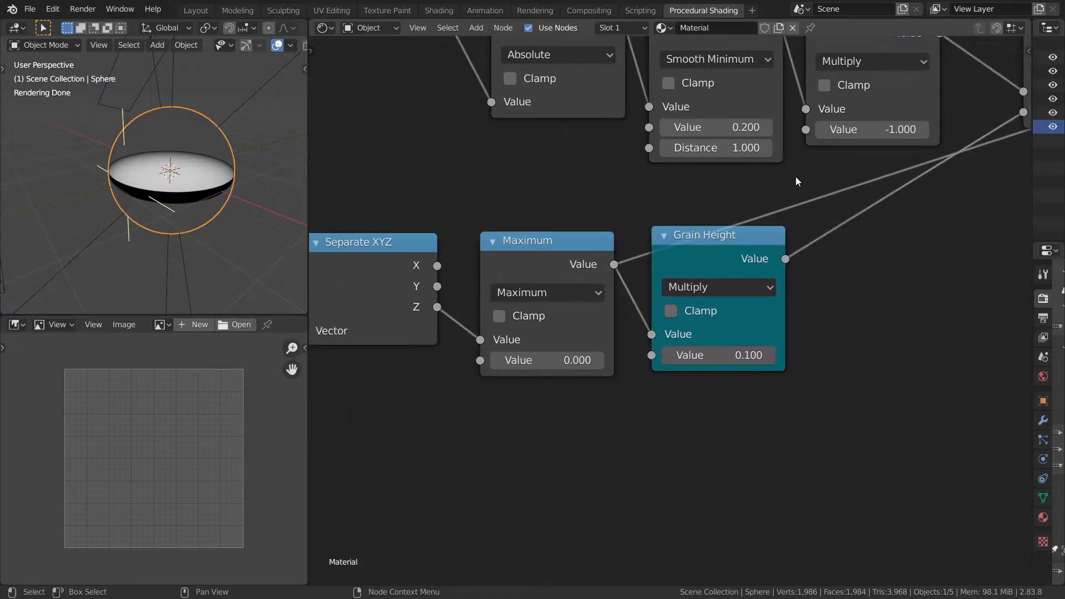
# Examine the flattened sphere's upper and lower profile in an enlarged viewport from the front.
pyautogui.hotkey('ctrl', 'space')
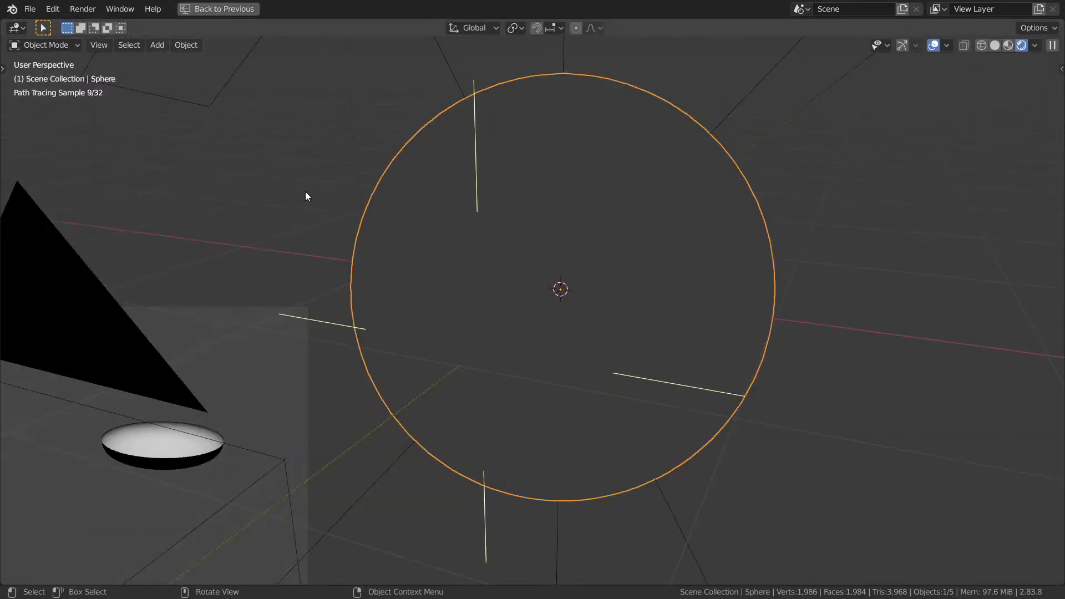
pyautogui.press('KP_1')
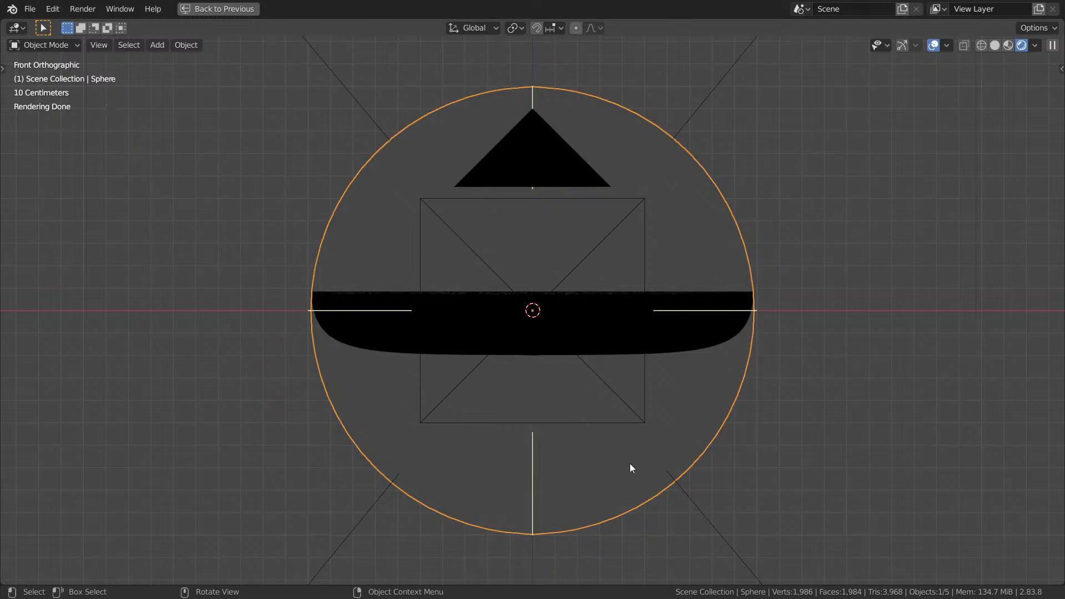
pyautogui.hotkey('ctrl', 'space')
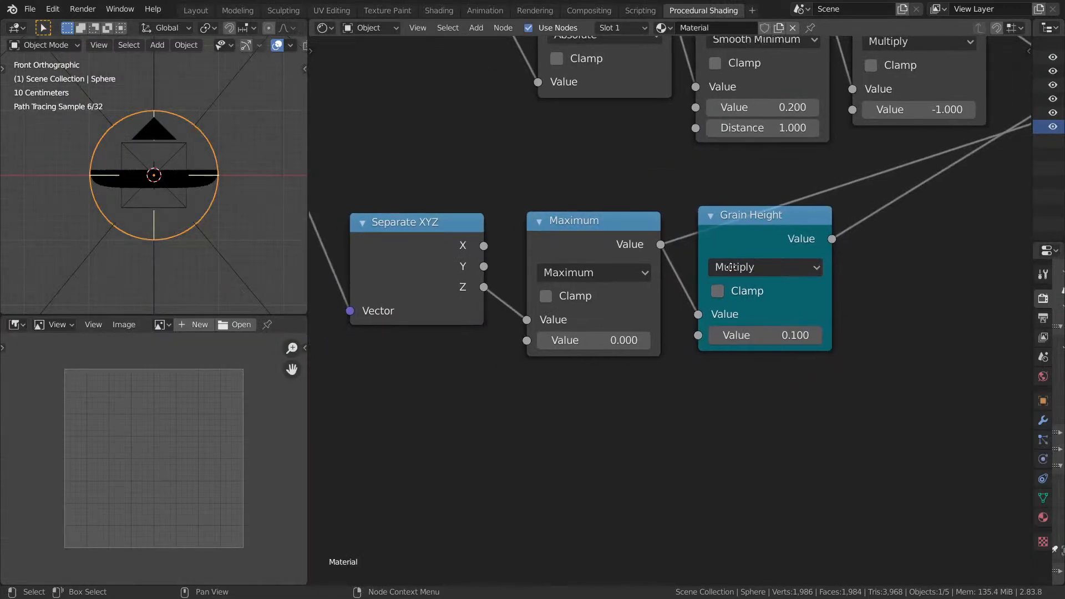
pyautogui.hotkey('ctrl', 'space')
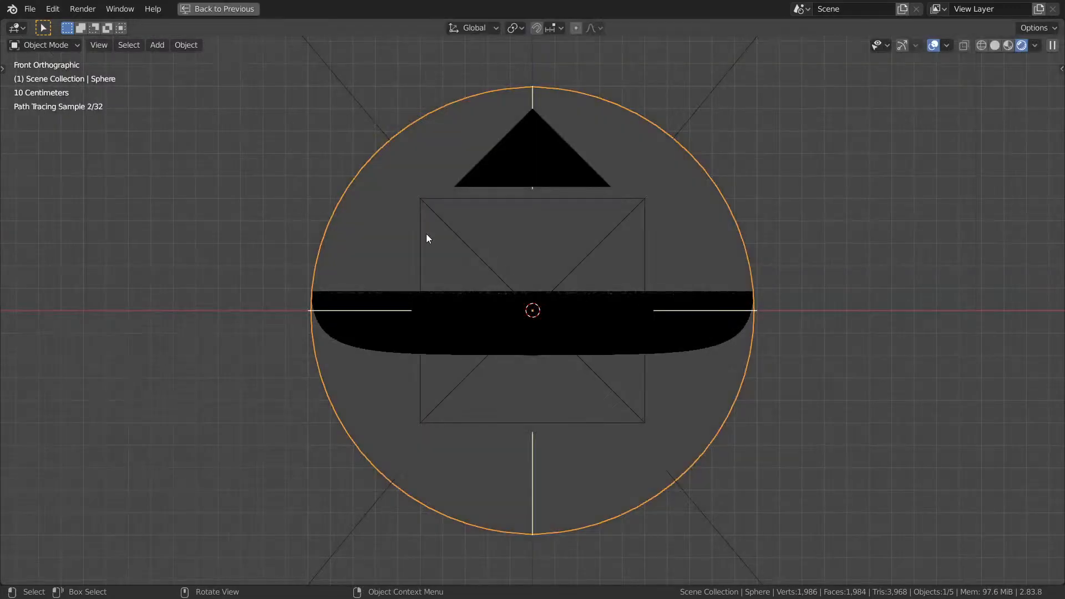
pyautogui.moveTo(428, 238); pyautogui.dragTo(456, 300, button='middle')
pyautogui.press('KP_1')
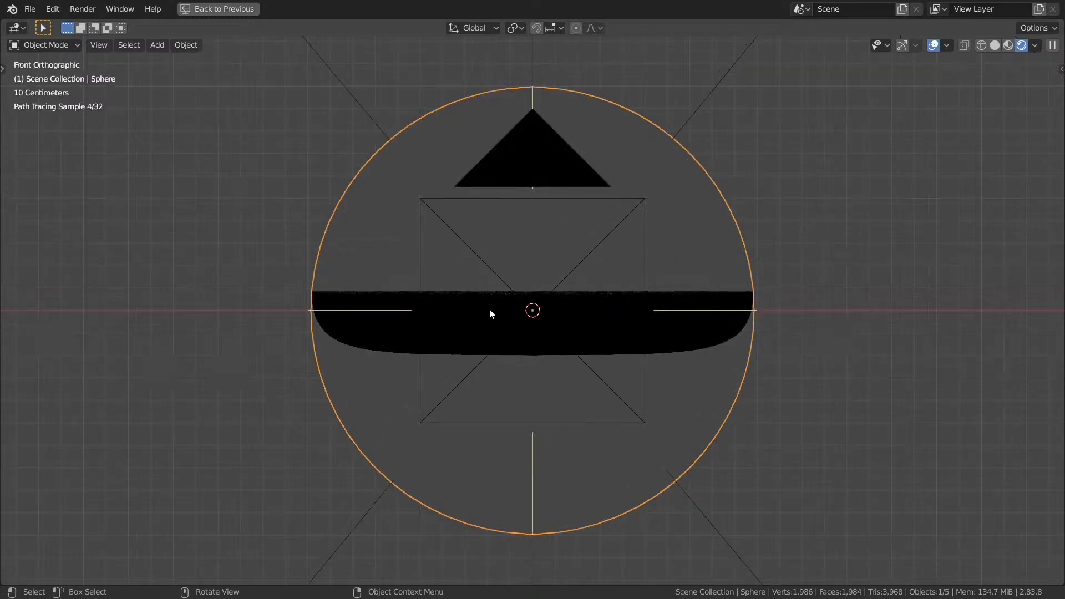
pyautogui.hotkey('ctrl', 'space')
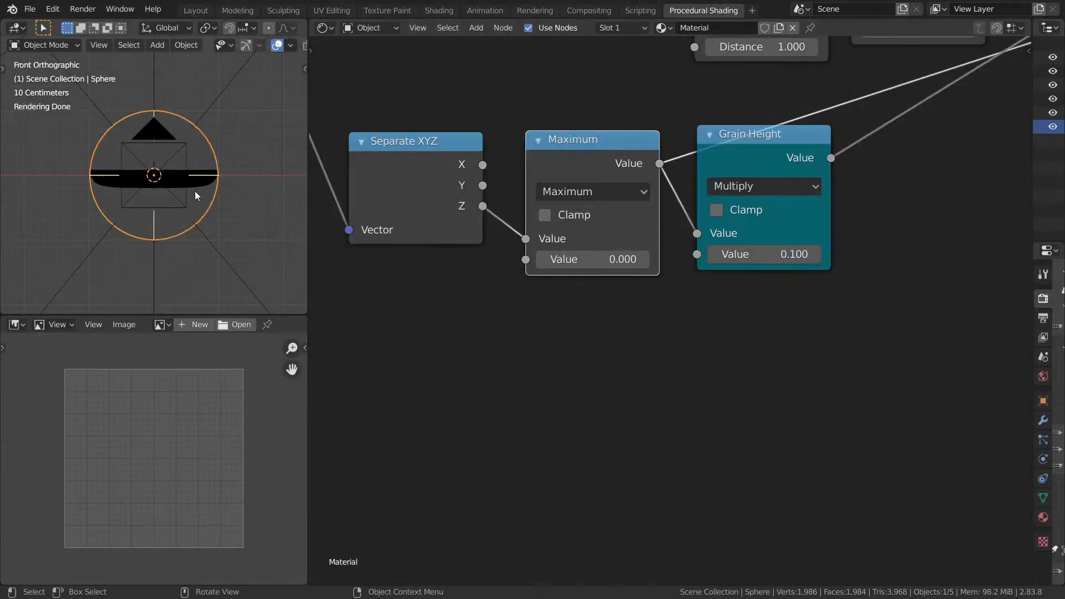
pyautogui.scroll(1, 132, 186)
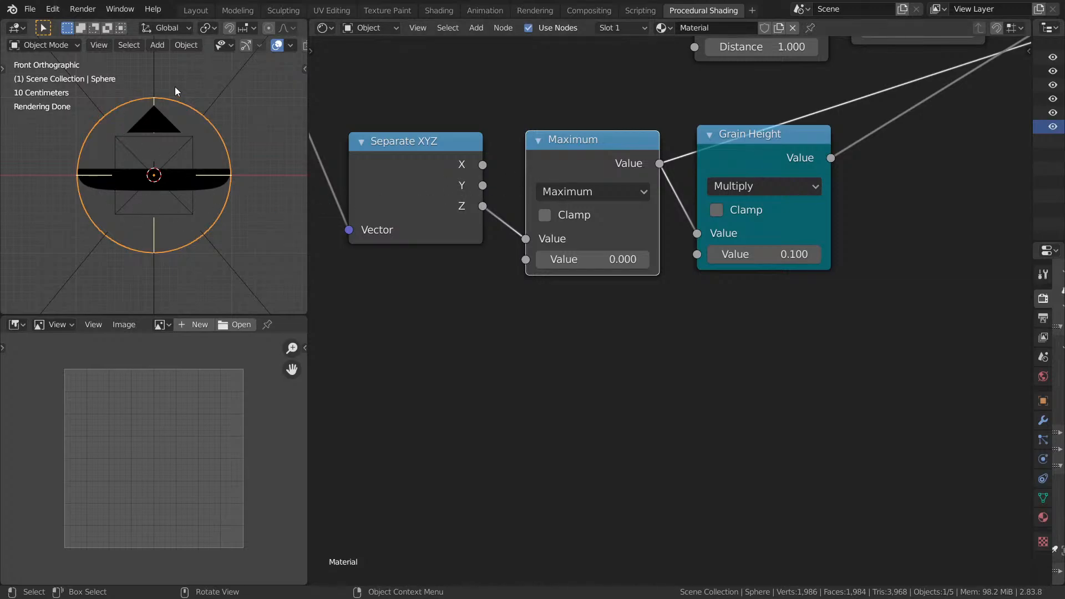
pyautogui.keyDown('shift'); pyautogui.moveTo(184, 134); pyautogui.dragTo(208, 168, button='middle'); pyautogui.keyUp('shift')
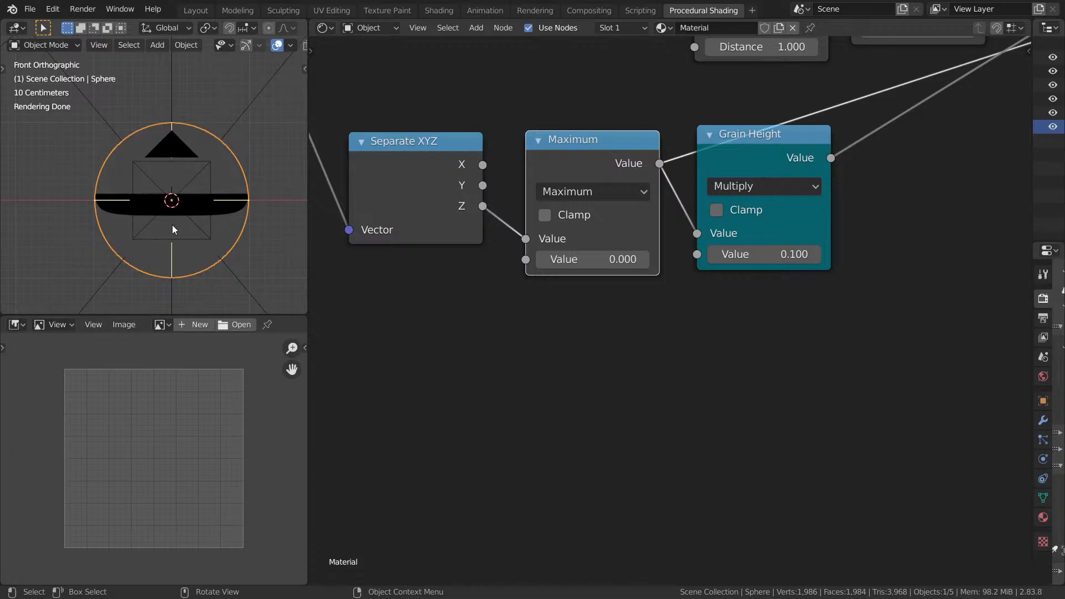
# Duplicate the Maximum node with its input link, place the copy below it, and change its operation to Minimum.
pyautogui.moveTo(673, 182); pyautogui.dragTo(677, 127, button='middle')
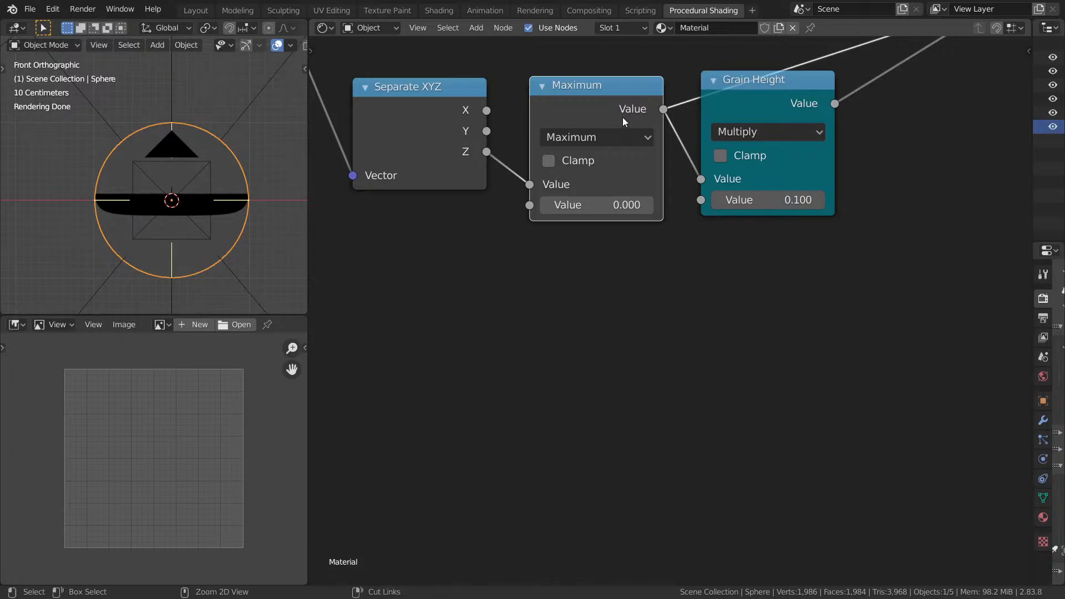
pyautogui.hotkey('ctrl', 'shift', 'd')
pyautogui.click(621, 276)
pyautogui.click(608, 298)
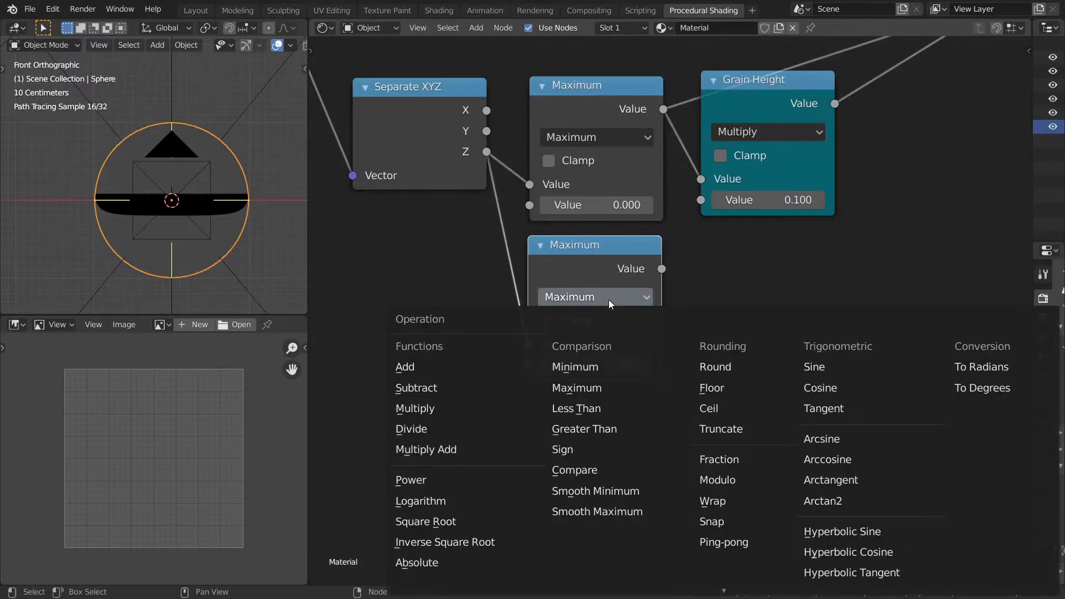
pyautogui.click(618, 374)
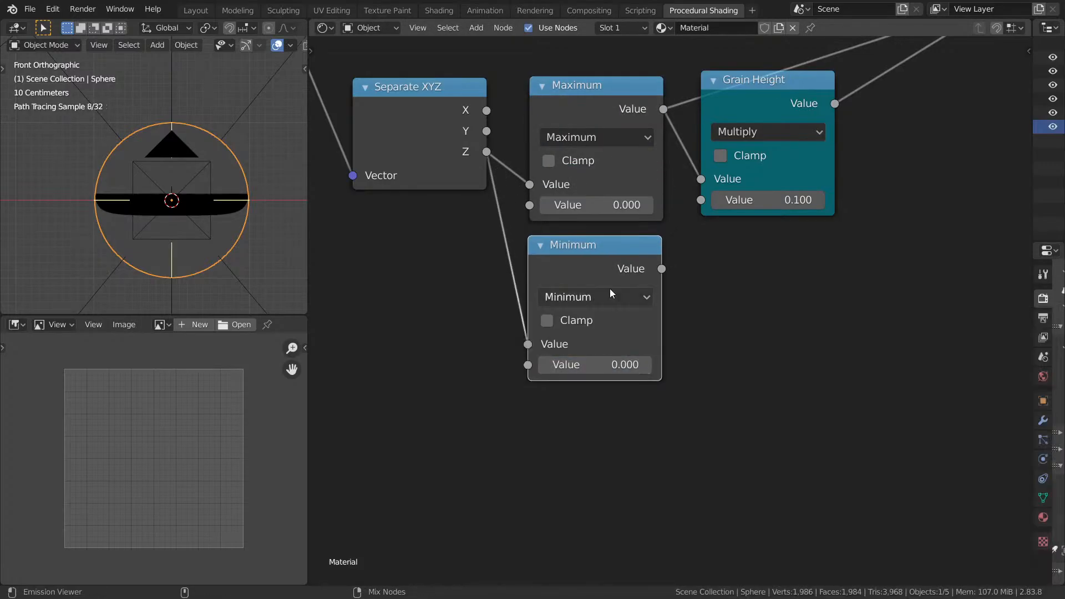
# Preview the Minimum node's output on the sphere and disconnect the Subtract node from the Vector Displacement node.
pyautogui.keyDown('ctrl'); pyautogui.keyDown('shift'); pyautogui.click(608, 281); pyautogui.keyUp('shift'); pyautogui.keyUp('ctrl')
pyautogui.scroll(1, 597, 279)
pyautogui.moveTo(597, 279); pyautogui.dragTo(323, 254, button='middle')
pyautogui.press('Home')
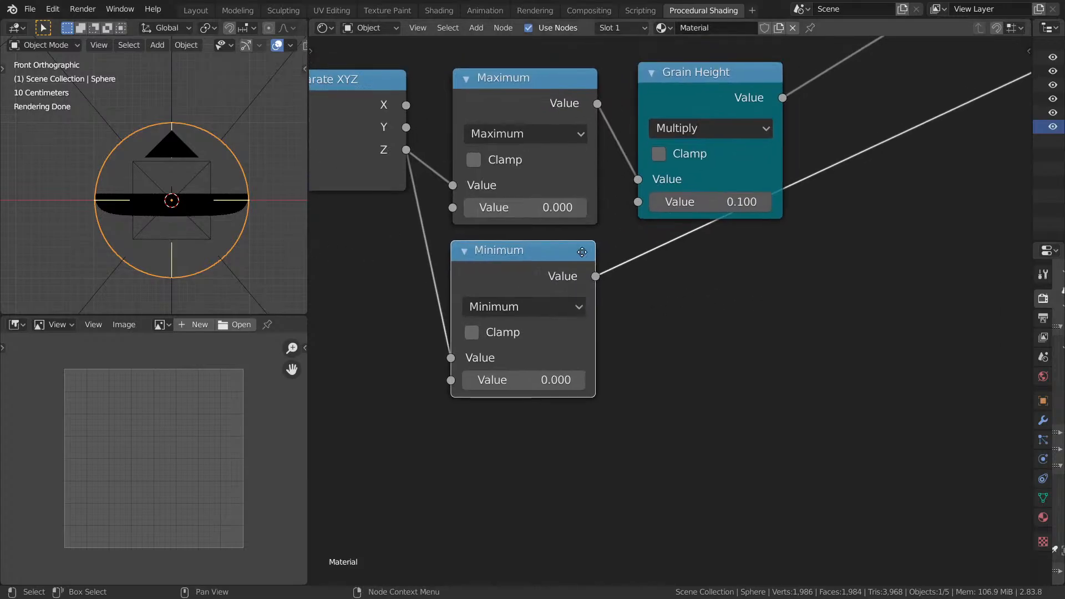
pyautogui.scroll(3, 872, 215)
pyautogui.moveTo(921, 183); pyautogui.dragTo(838, 171)
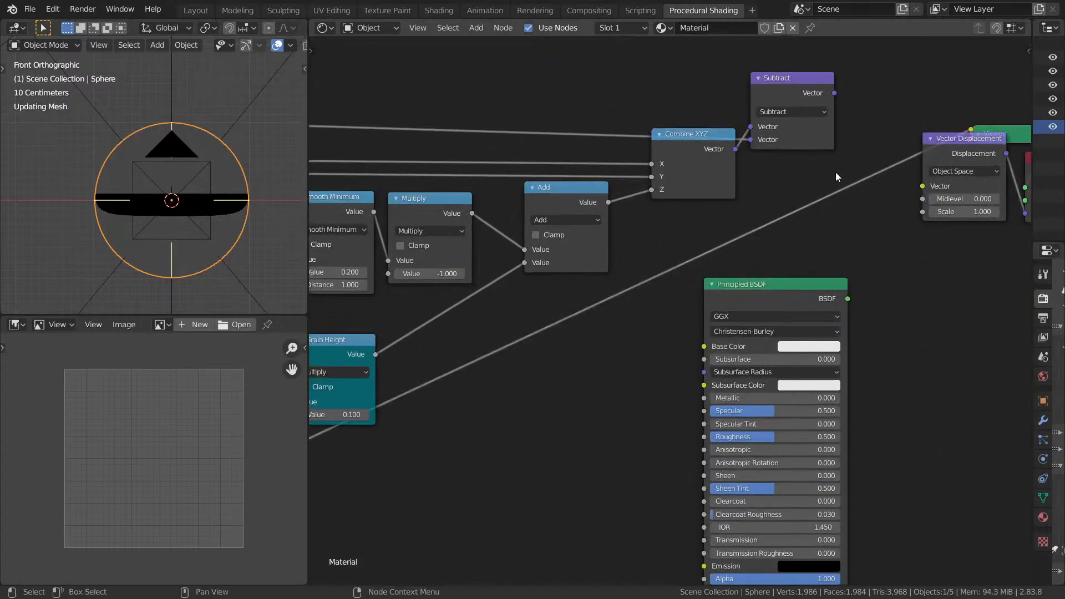
# Preview the lower Separate XYZ node's Z output on the sphere and inspect the gradient in an enlarged viewport.
pyautogui.moveTo(589, 226); pyautogui.dragTo(993, 187, button='middle')
pyautogui.keyDown('ctrl'); pyautogui.keyDown('shift'); pyautogui.click(534, 332); pyautogui.keyUp('shift'); pyautogui.keyUp('ctrl')
pyautogui.keyDown('ctrl'); pyautogui.keyDown('shift'); pyautogui.click(533, 331); pyautogui.keyUp('shift'); pyautogui.keyUp('ctrl')
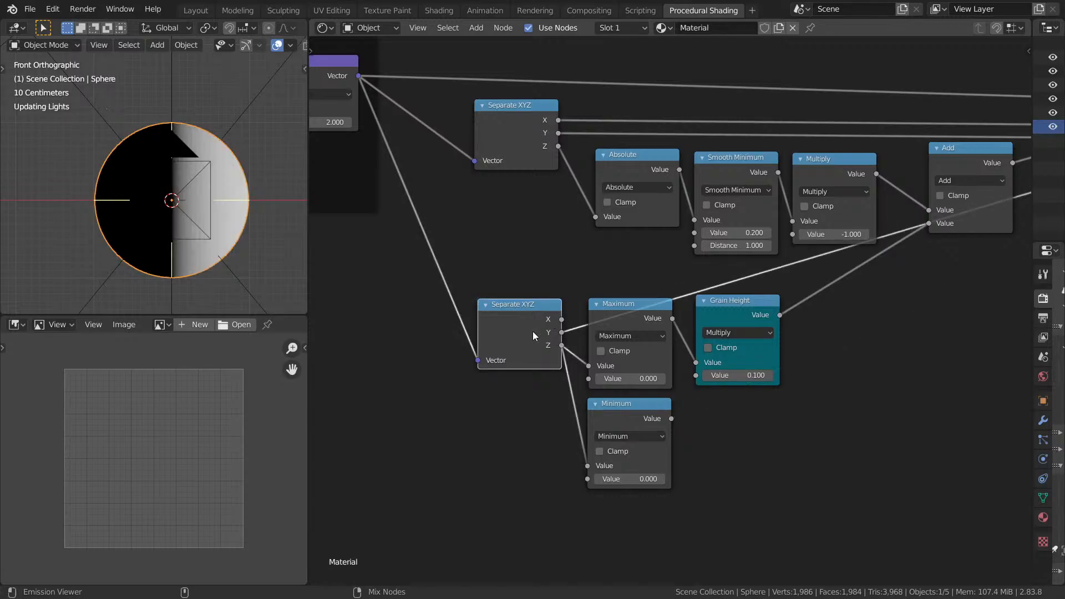
pyautogui.keyDown('ctrl'); pyautogui.keyDown('shift'); pyautogui.click(533, 331); pyautogui.keyUp('shift'); pyautogui.keyUp('ctrl')
pyautogui.hotkey('ctrl', 'space')
pyautogui.keyDown('shift'); pyautogui.moveTo(678, 372); pyautogui.dragTo(623, 314, button='middle'); pyautogui.keyUp('shift')
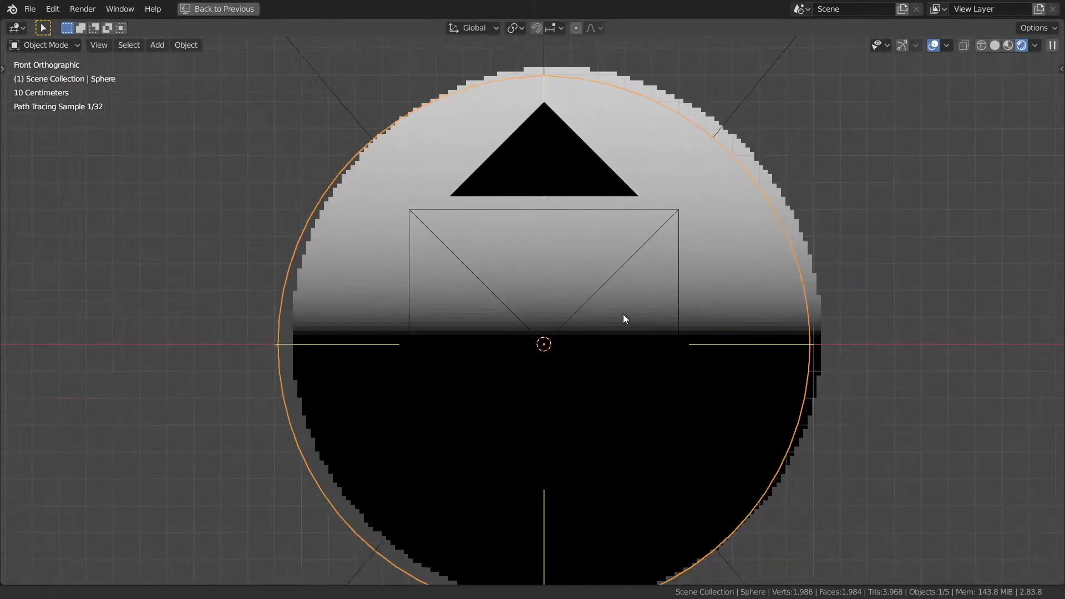
pyautogui.scroll(-3, 557, 318)
pyautogui.hotkey('ctrl', 'space')
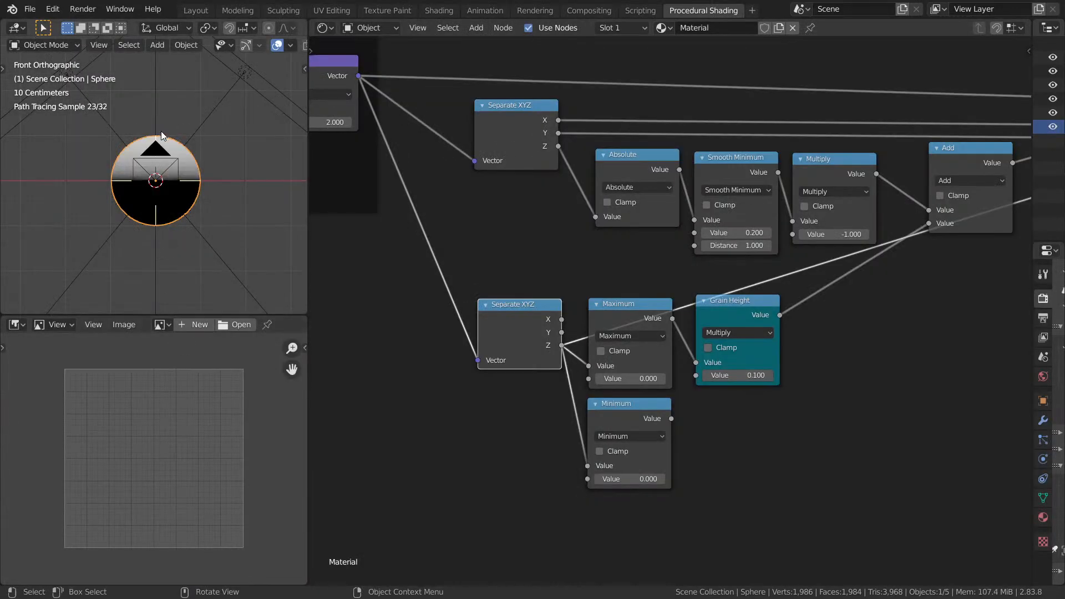
# Annotate the sphere's vertical gradient with 1, 0 and -1, and sketch 0, (+v) and a circled (-v) beside the Minimum node.
pyautogui.scroll(2, 201, 239)
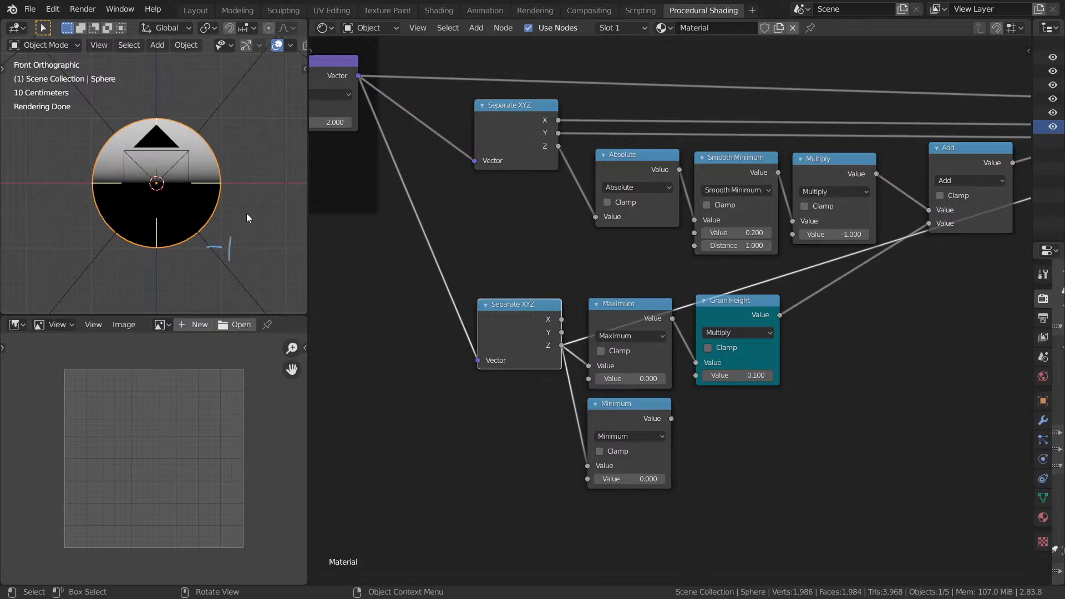
pyautogui.moveTo(244, 114); pyautogui.dragTo(242, 126)
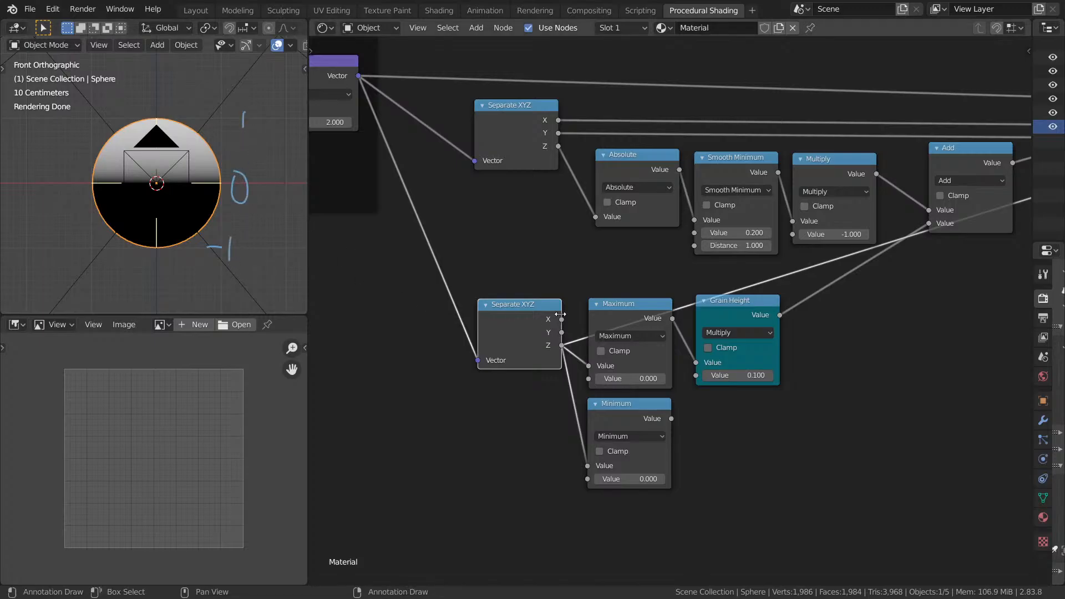
pyautogui.moveTo(763, 345); pyautogui.dragTo(630, 286, button='middle')
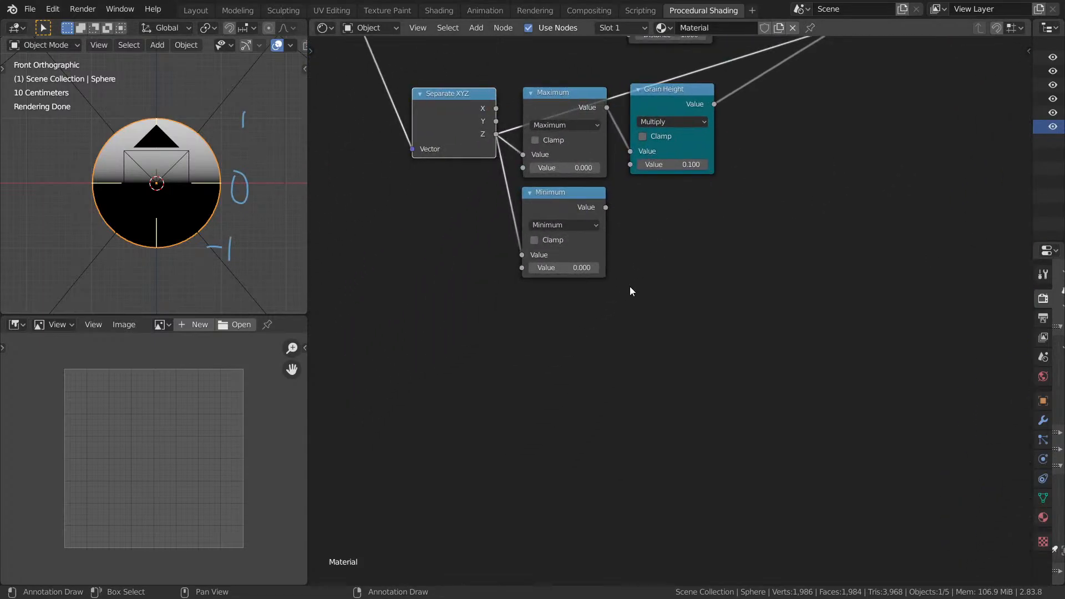
pyautogui.scroll(2, 699, 269)
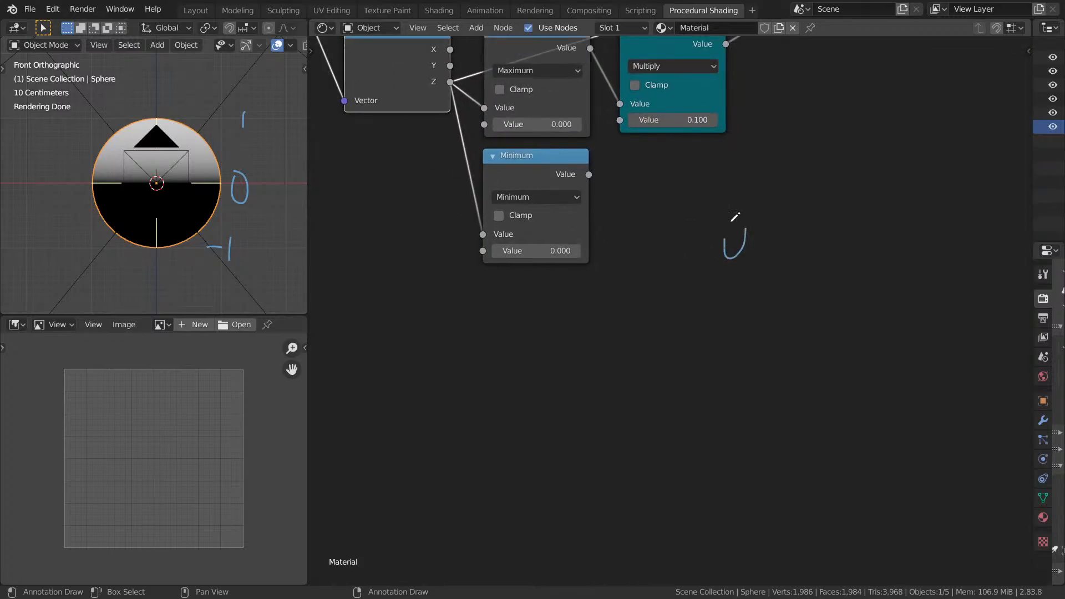
pyautogui.moveTo(821, 150); pyautogui.dragTo(847, 242)
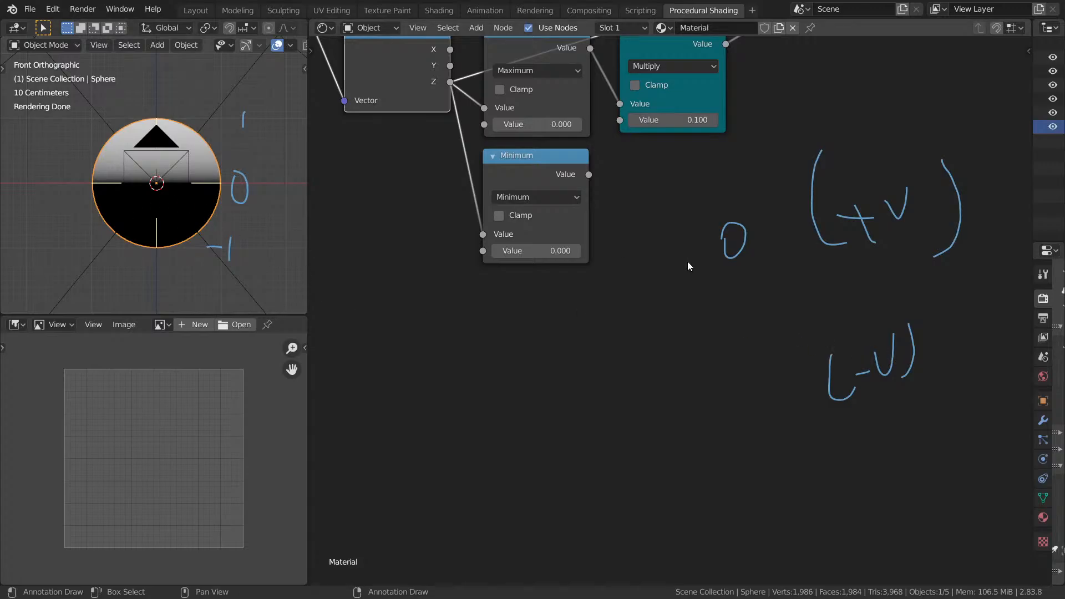
pyautogui.moveTo(817, 332); pyautogui.dragTo(858, 384)
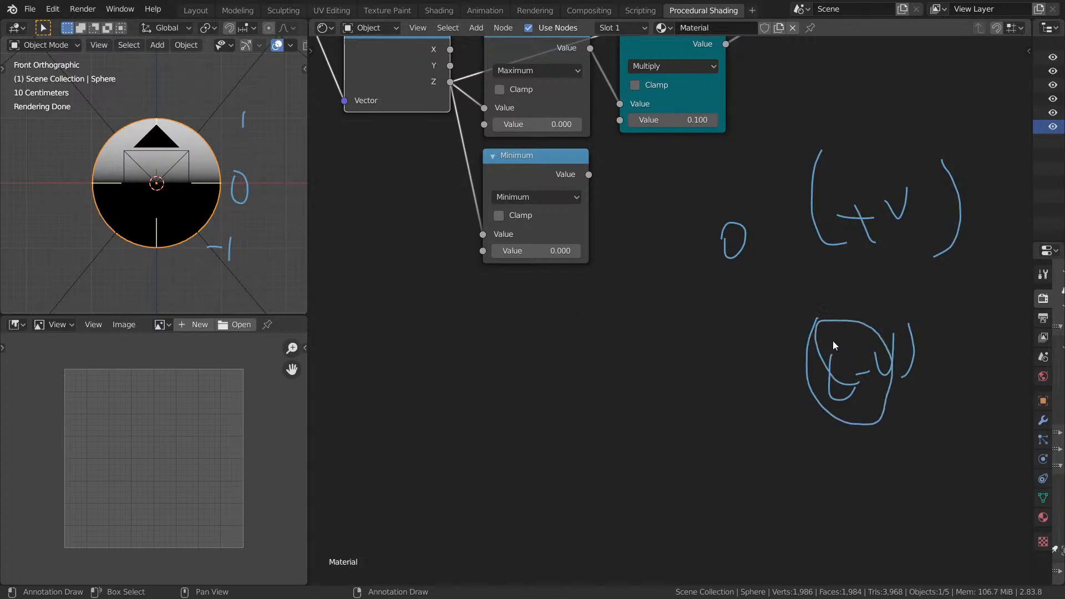
# Circle the handwritten 0 and draw a line from it towards the Minimum node's output.
pyautogui.scroll(-3, 835, 338)
pyautogui.moveTo(846, 312); pyautogui.dragTo(758, 396, button='middle')
pyautogui.scroll(2, 647, 360)
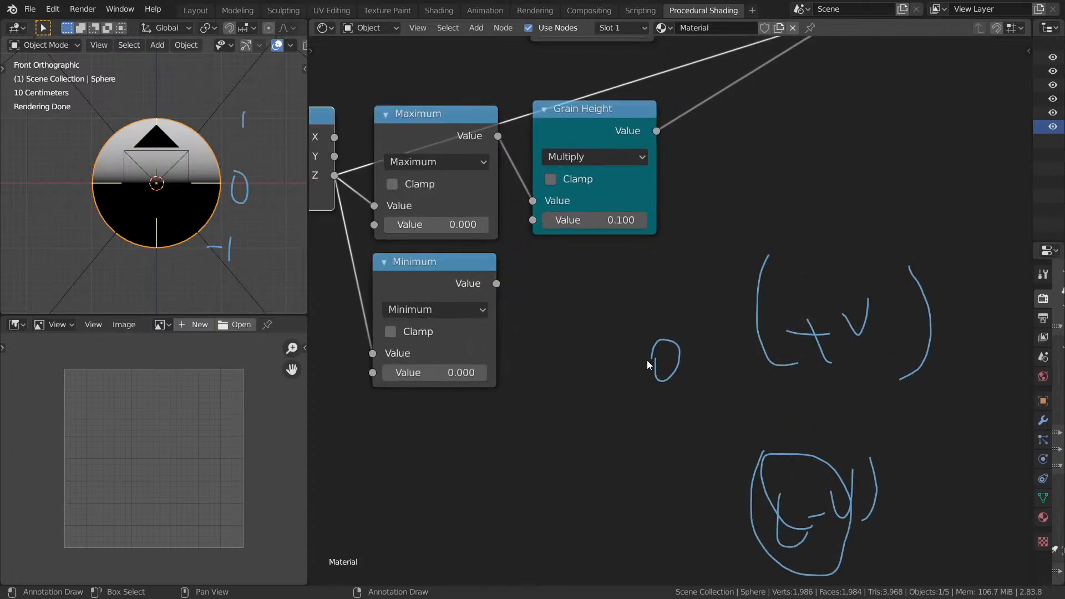
pyautogui.moveTo(649, 365); pyautogui.dragTo(567, 306)
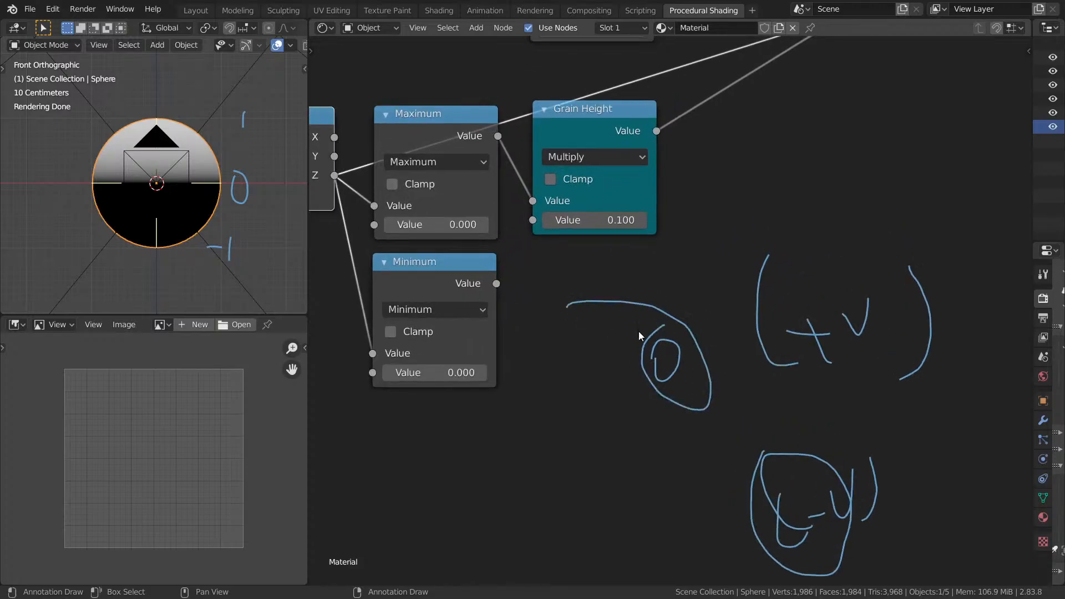
pyautogui.moveTo(736, 302)
pyautogui.mouseDown()
pyautogui.moveTo(761, 271)
pyautogui.moveTo(658, 267)
pyautogui.moveTo(678, 284)
pyautogui.mouseUp()
# Erase all handwritten annotations from the node editor and from beside the sphere.
pyautogui.moveTo(745, 258)
pyautogui.keyDown('ctrl'); pyautogui.mouseDown()
pyautogui.moveTo(506, 302)
pyautogui.moveTo(960, 266)
pyautogui.moveTo(588, 409)
pyautogui.moveTo(706, 458)
pyautogui.mouseUp(); pyautogui.keyUp('ctrl')
pyautogui.keyDown('ctrl'); pyautogui.moveTo(910, 415); pyautogui.dragTo(963, 537); pyautogui.keyUp('ctrl')
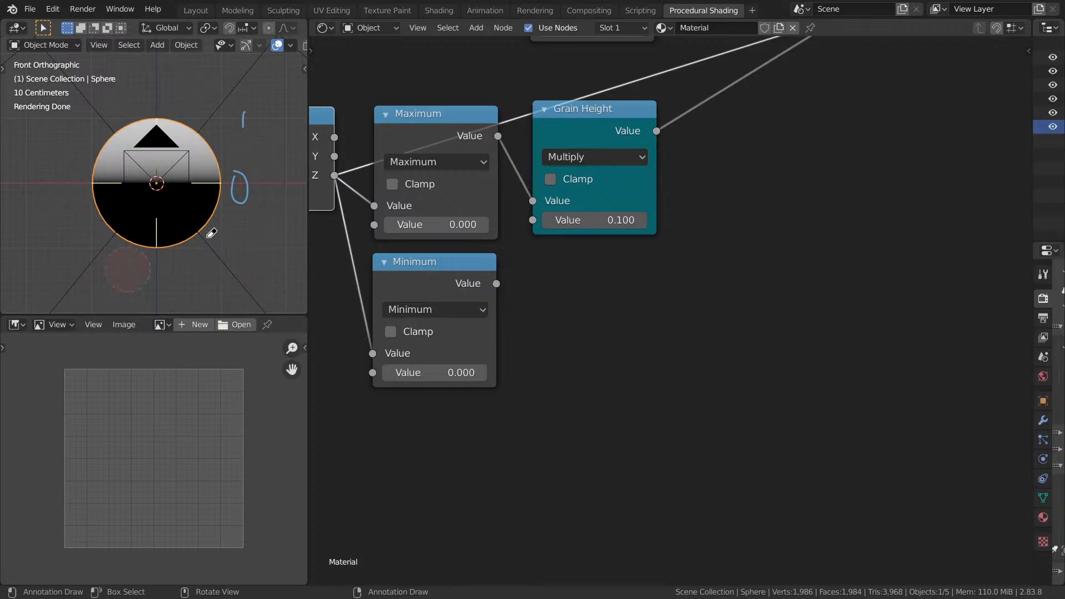
pyautogui.moveTo(208, 237)
pyautogui.mouseDown(button='right')
pyautogui.moveTo(218, 173)
pyautogui.moveTo(254, 138)
pyautogui.mouseUp(button='right')
# Feed the Minimum output into the Add node's second value in place of Grain Height, and reconnect Subtract to the Vector Displacement vector.
pyautogui.moveTo(479, 268); pyautogui.dragTo(544, 265, button='middle')
pyautogui.moveTo(611, 286); pyautogui.dragTo(542, 350, button='middle')
pyautogui.scroll(-2, 516, 352)
pyautogui.moveTo(492, 364); pyautogui.dragTo(785, 155)
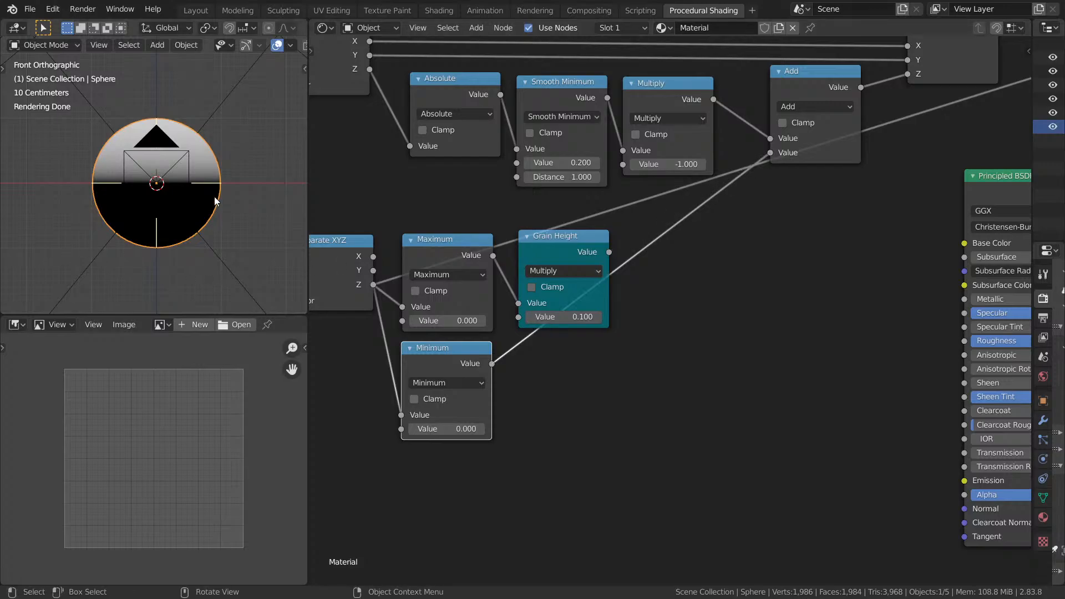
pyautogui.moveTo(546, 214); pyautogui.dragTo(402, 343, button='middle')
pyautogui.moveTo(916, 94); pyautogui.dragTo(725, 107, button='middle')
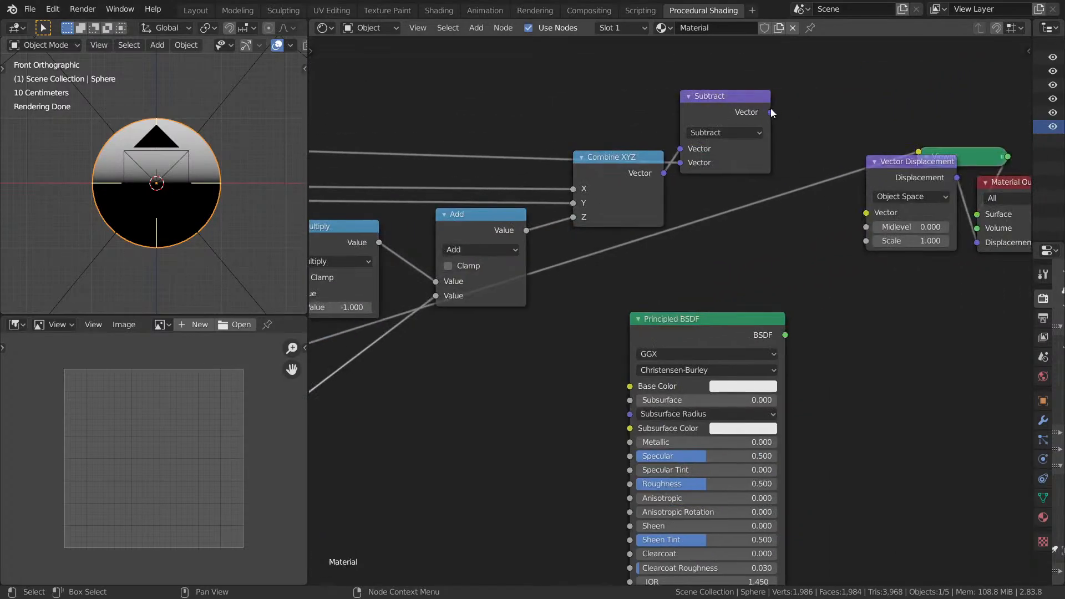
pyautogui.moveTo(771, 112); pyautogui.dragTo(866, 212)
# Examine the displaced sphere's flat top and rounded underside from several angles in an enlarged viewport.
pyautogui.hotkey('ctrl', 'space')
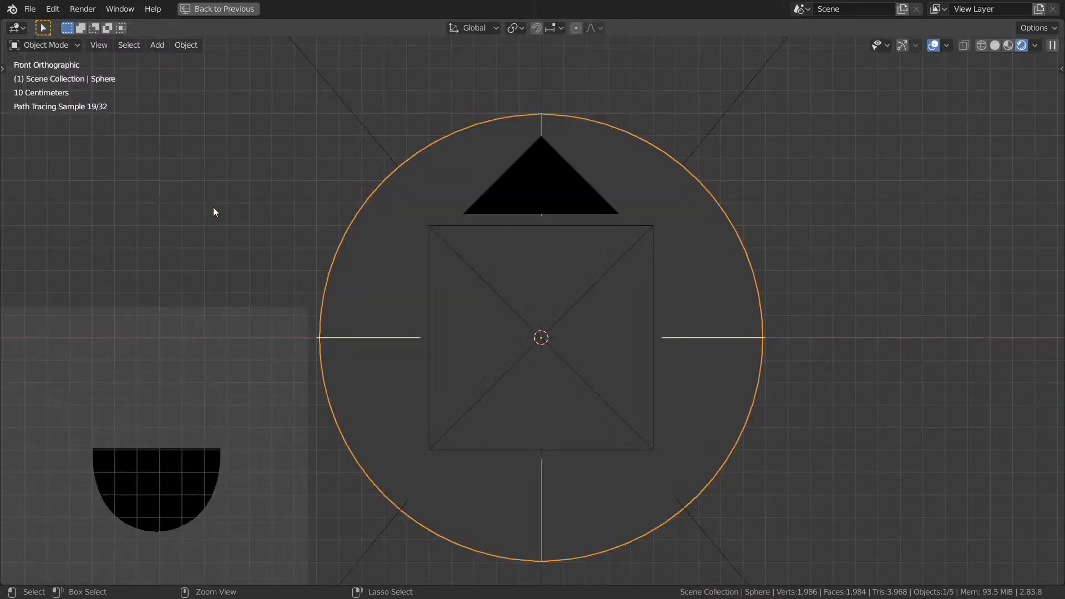
pyautogui.moveTo(215, 212)
pyautogui.mouseDown(button='middle')
pyautogui.moveTo(544, 294)
pyautogui.moveTo(550, 340)
pyautogui.moveTo(475, 313)
pyautogui.mouseUp(button='middle')
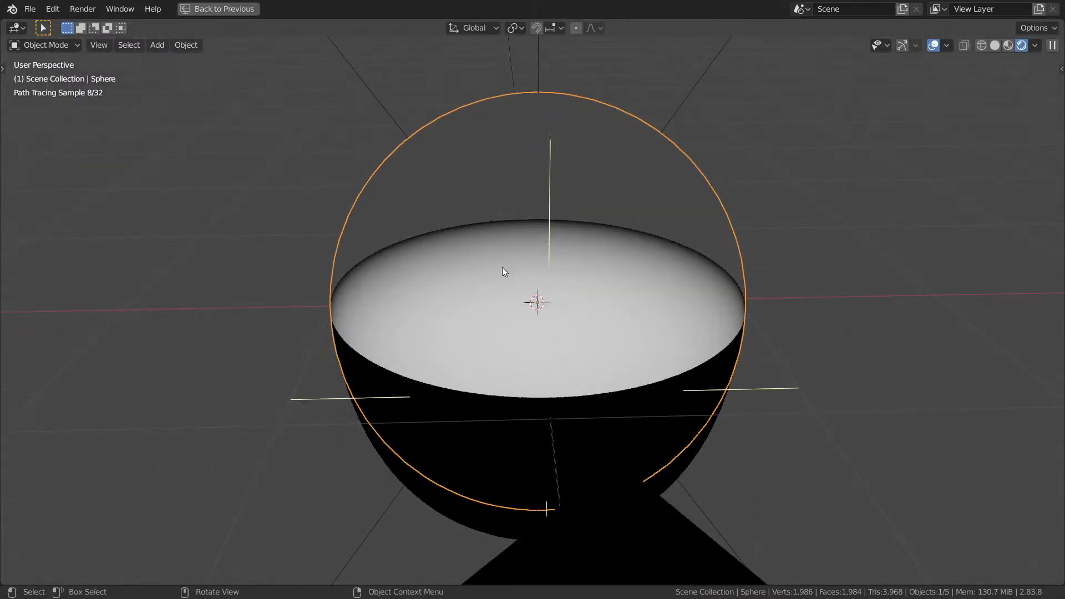
pyautogui.moveTo(504, 272); pyautogui.dragTo(432, 309, button='middle')
pyautogui.moveTo(563, 321)
pyautogui.mouseDown(button='middle')
pyautogui.moveTo(515, 318)
pyautogui.moveTo(531, 304)
pyautogui.mouseUp(button='middle')
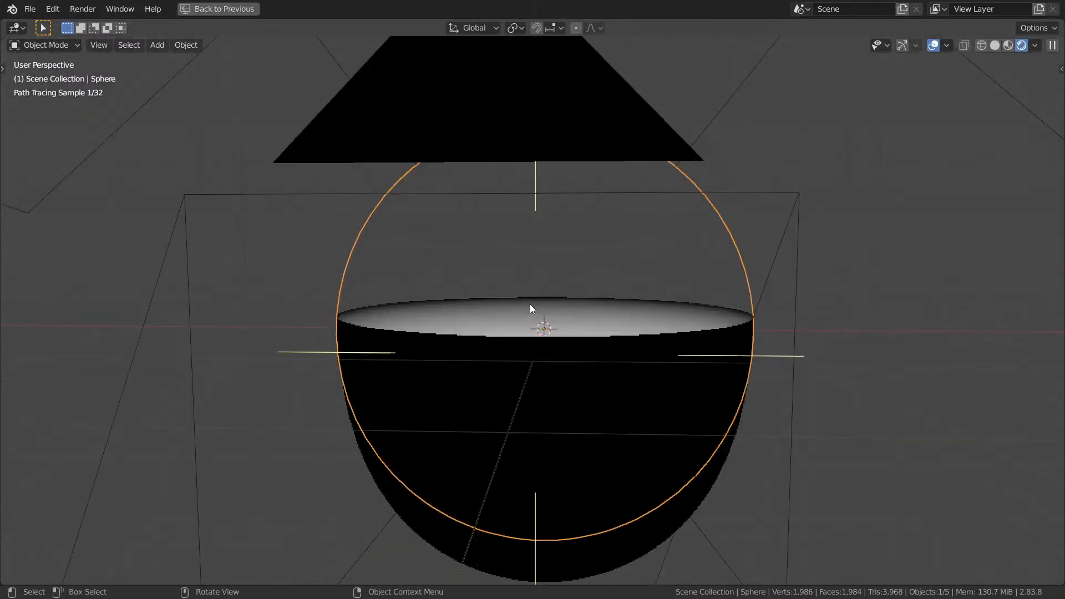
pyautogui.hotkey('ctrl', 'space')
# Unlink the Minimum node from the Add node to compare the sphere's shape, and restore the link.
pyautogui.moveTo(609, 304); pyautogui.dragTo(784, 239, button='middle')
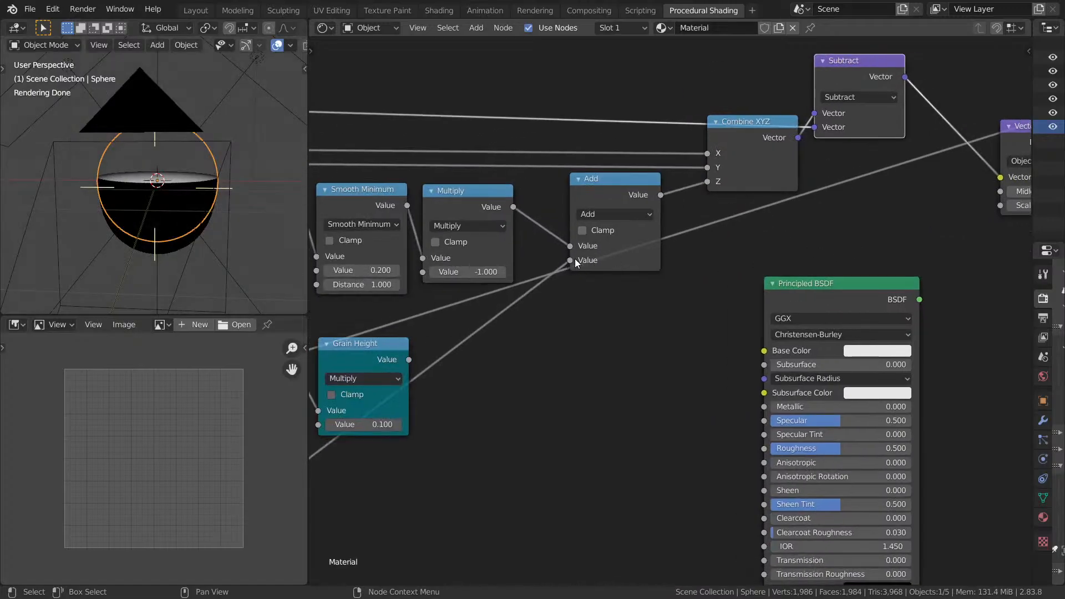
pyautogui.moveTo(571, 260); pyautogui.dragTo(551, 327)
pyautogui.moveTo(184, 202); pyautogui.dragTo(183, 250, button='middle')
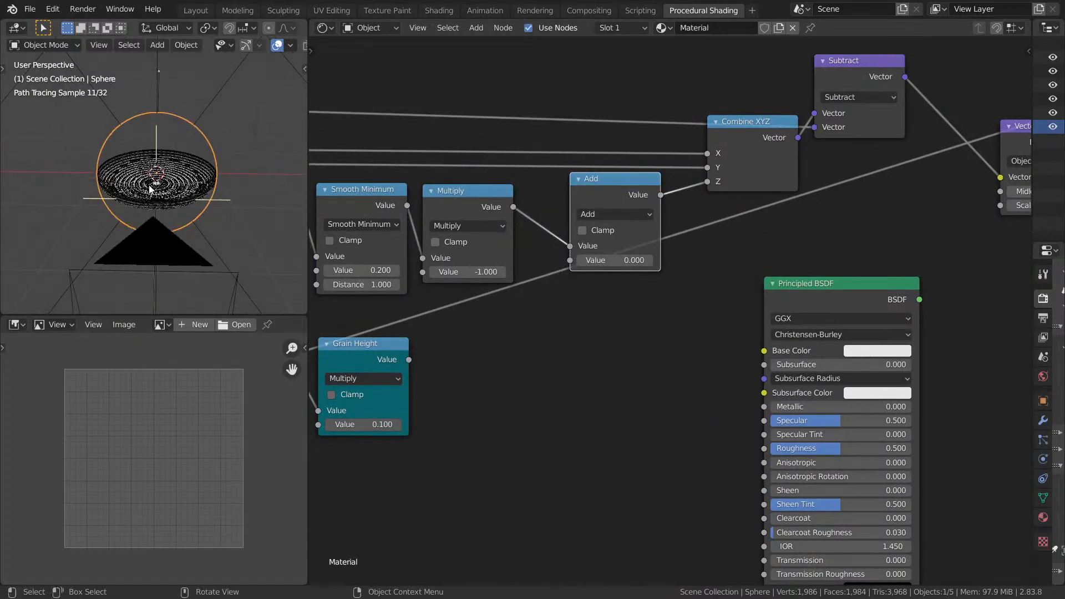
pyautogui.moveTo(399, 400); pyautogui.dragTo(464, 383, button='middle')
pyautogui.moveTo(380, 443); pyautogui.dragTo(637, 249)
pyautogui.press('KP_1')
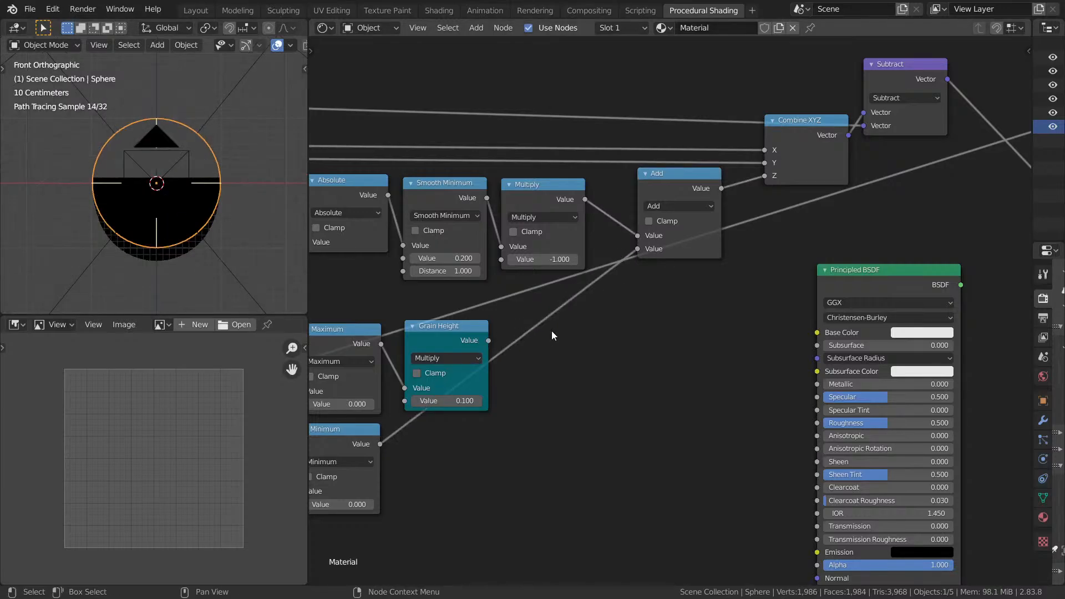
# Duplicate the Grain Height node and insert the copy between the Minimum and Add nodes.
pyautogui.moveTo(525, 360); pyautogui.dragTo(540, 292, button='middle')
pyautogui.scroll(4, 535, 289)
pyautogui.moveTo(445, 259); pyautogui.dragTo(640, 227, button='middle')
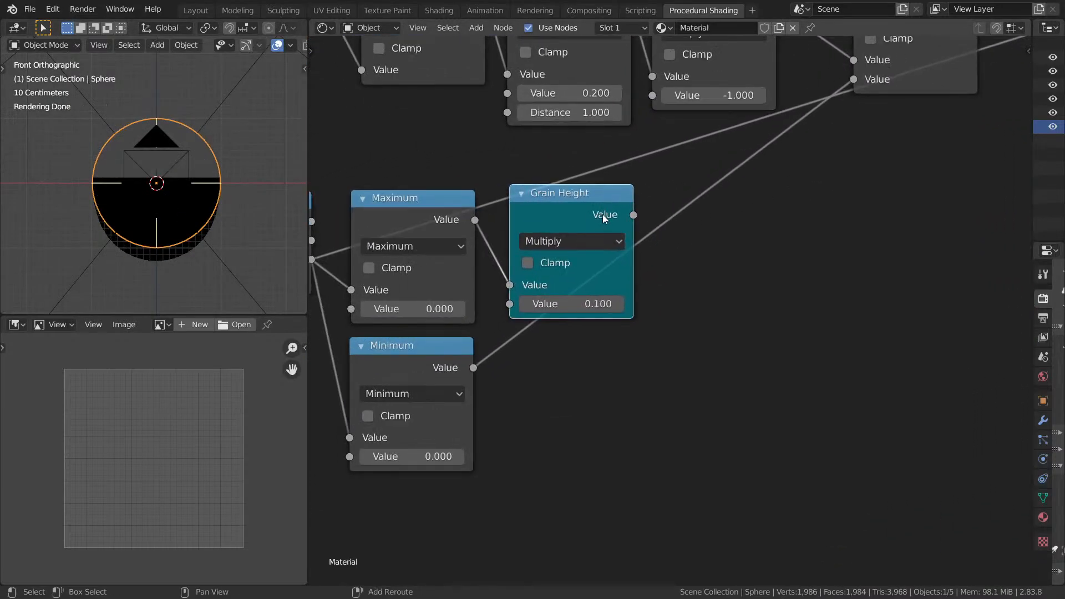
pyautogui.hotkey('shift', 'd')
pyautogui.click(613, 363)
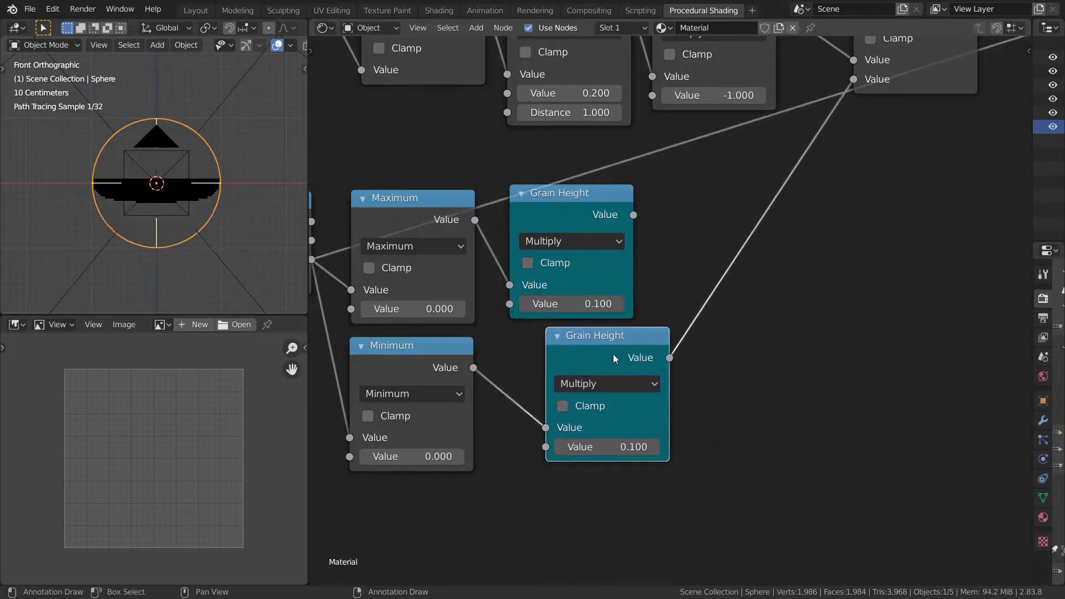
# Set the duplicated Grain Height node's multiplier to 0.730 and line the node up with the Minimum node.
pyautogui.moveTo(623, 448); pyautogui.dragTo(672, 447)
pyautogui.moveTo(168, 210)
pyautogui.mouseDown(button='middle')
pyautogui.moveTo(129, 223)
pyautogui.moveTo(115, 203)
pyautogui.moveTo(156, 234)
pyautogui.moveTo(140, 235)
pyautogui.mouseUp(button='middle')
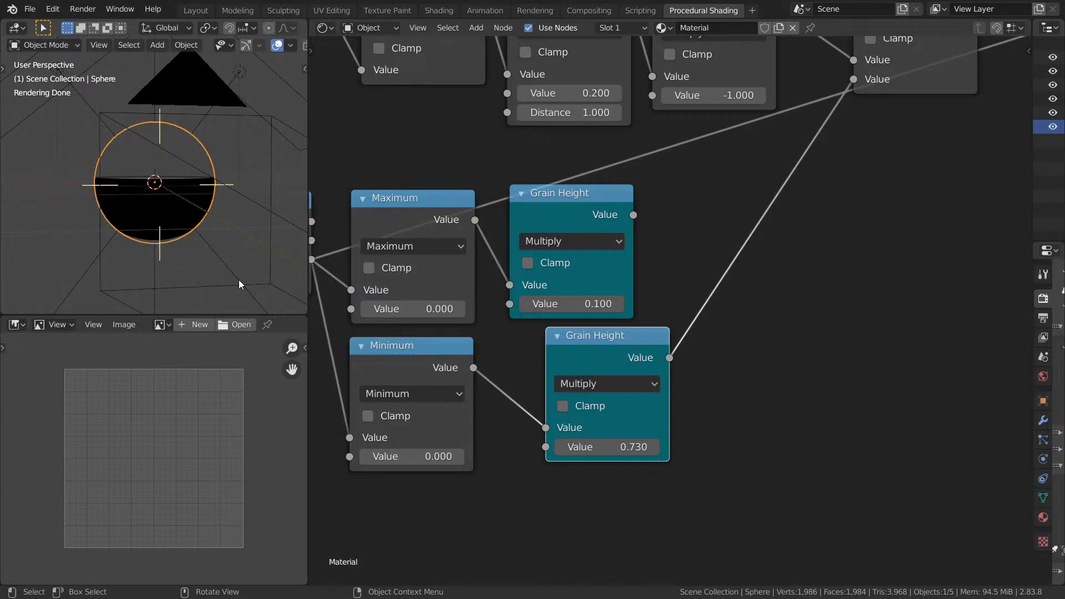
pyautogui.moveTo(686, 251); pyautogui.dragTo(611, 129, button='middle')
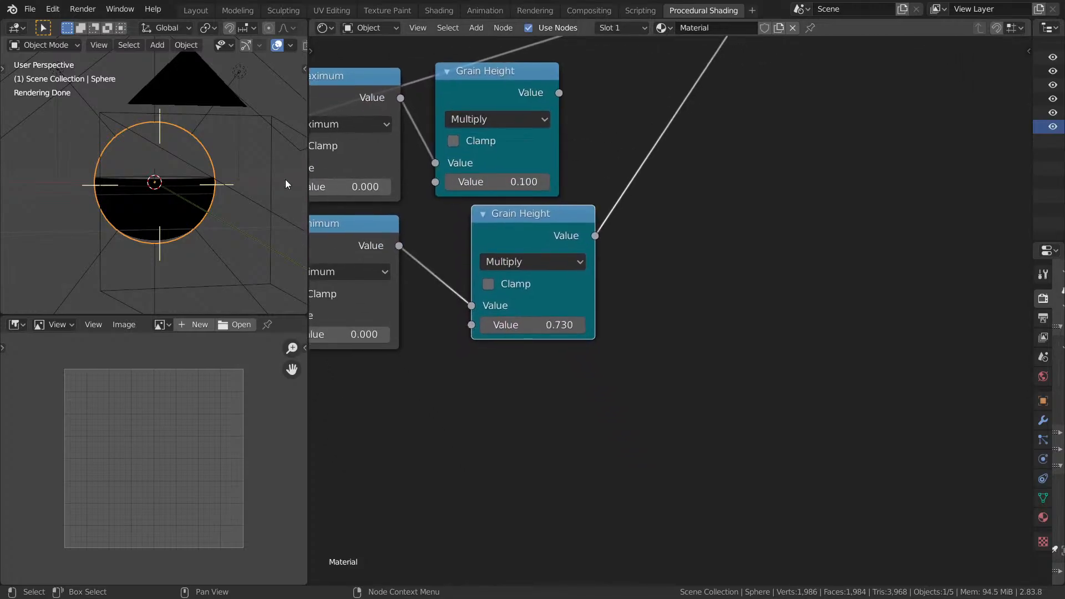
pyautogui.moveTo(546, 233); pyautogui.dragTo(542, 244)
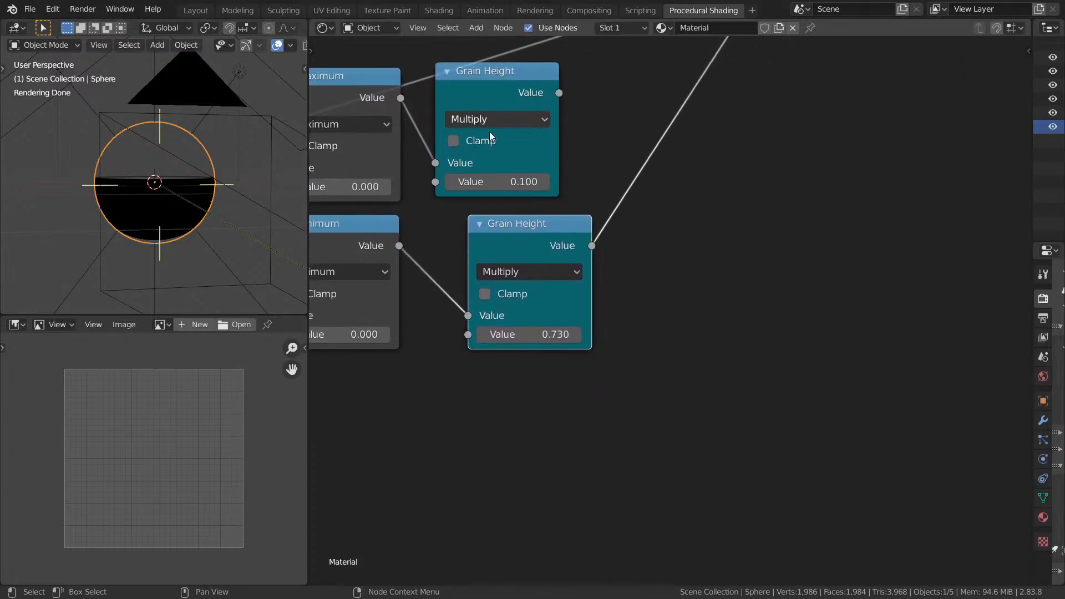
# Relabel the duplicated Multiply node after the Minimum node as "Bowl size".
pyautogui.press('F2')
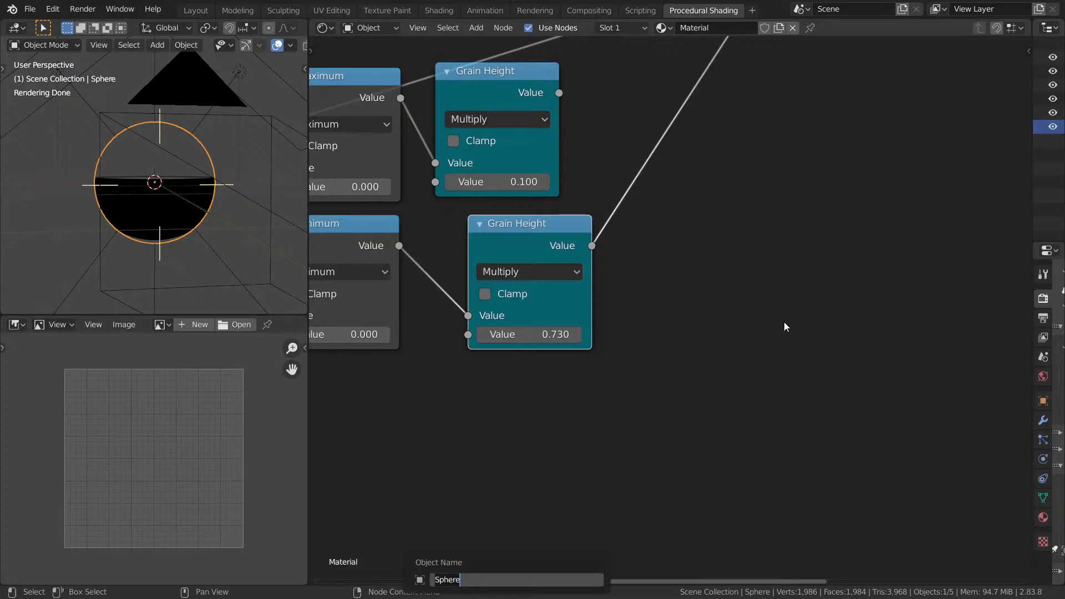
pyautogui.press('F2')
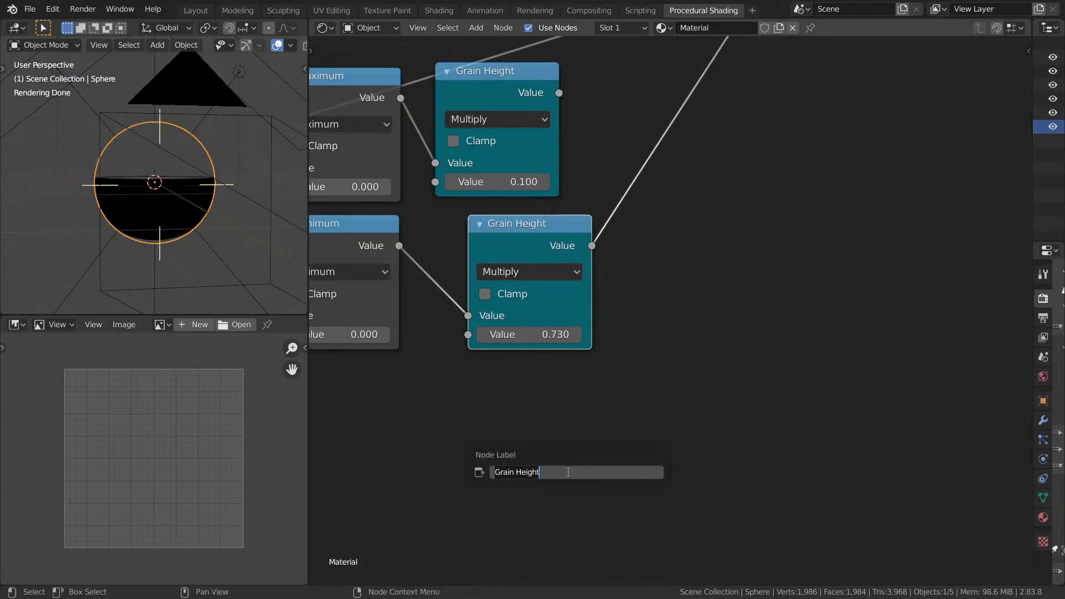
pyautogui.write('Size of the bal')
pyautogui.press('BackSpace')
pyautogui.press('BackSpace')
pyautogui.press('BackSpace')
pyautogui.press('BackSpace')
pyautogui.press('BackSpace')
pyautogui.press('BackSpace')
pyautogui.press('BackSpace')
pyautogui.press('BackSpace')
pyautogui.press('BackSpace')
pyautogui.press('BackSpace')
pyautogui.press('BackSpace')
pyautogui.press('BackSpace')
pyautogui.press('BackSpace')
pyautogui.press('BackSpace')
pyautogui.press('BackSpace')
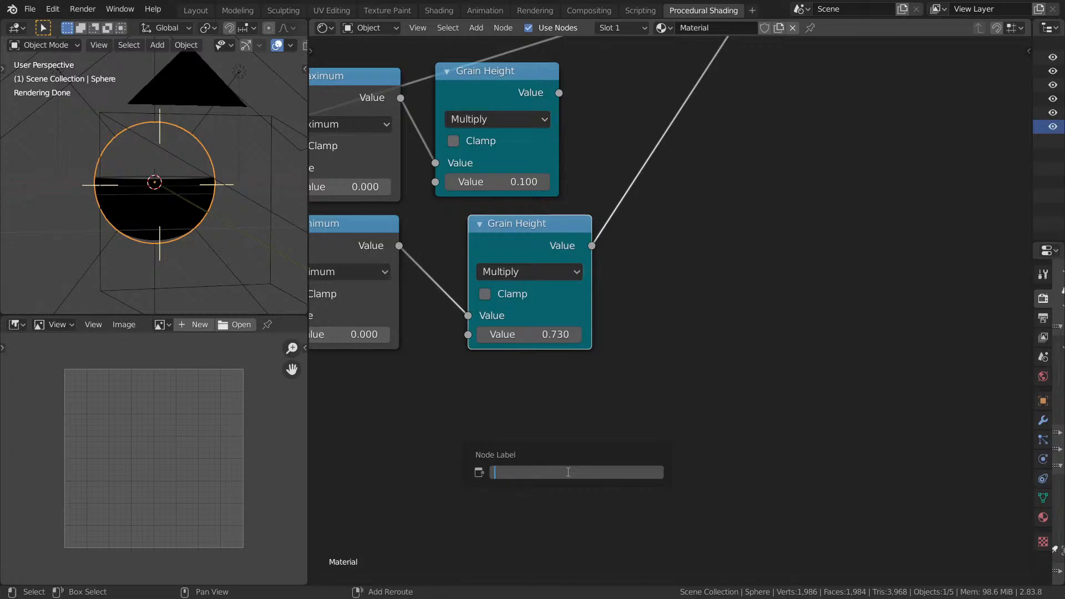
pyautogui.write('Bowl size')
pyautogui.press('Return')
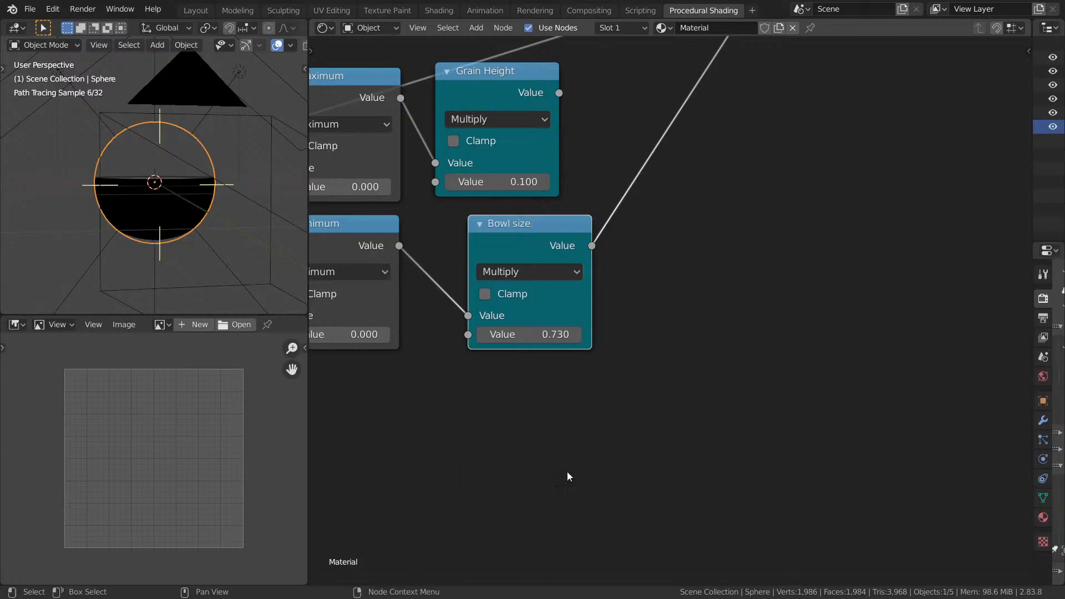
# Shift the original Grain Height node so it sits roughly in line above the Bowl size node.
pyautogui.moveTo(771, 212); pyautogui.dragTo(707, 256, button='middle')
pyautogui.moveTo(468, 132); pyautogui.dragTo(495, 130)
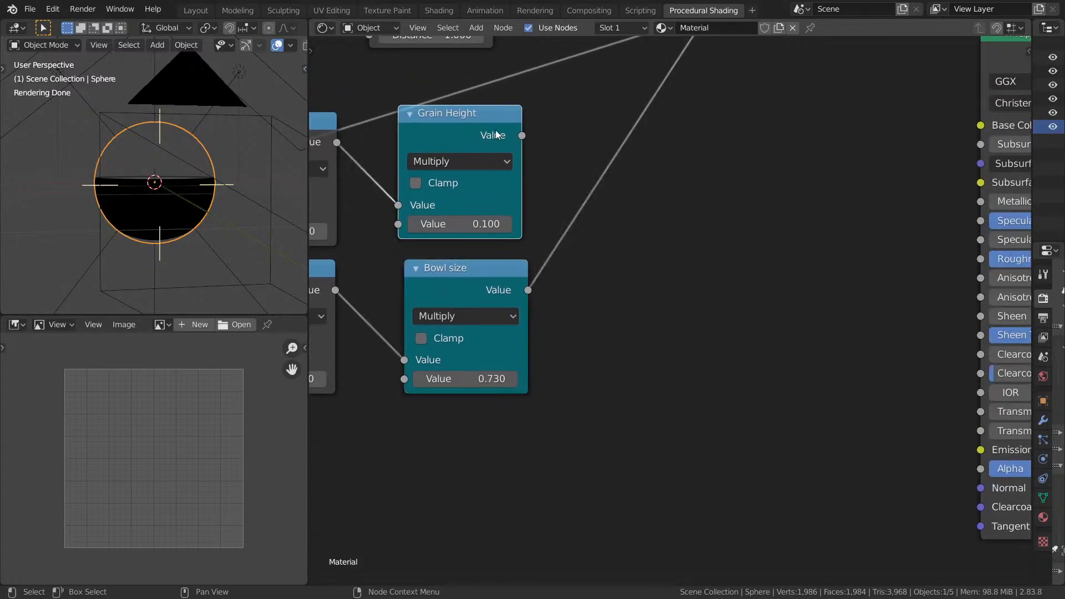
pyautogui.scroll(1, 622, 131)
pyautogui.moveTo(621, 131); pyautogui.dragTo(841, 107, button='middle')
pyautogui.moveTo(766, 119); pyautogui.dragTo(645, 185, button='middle')
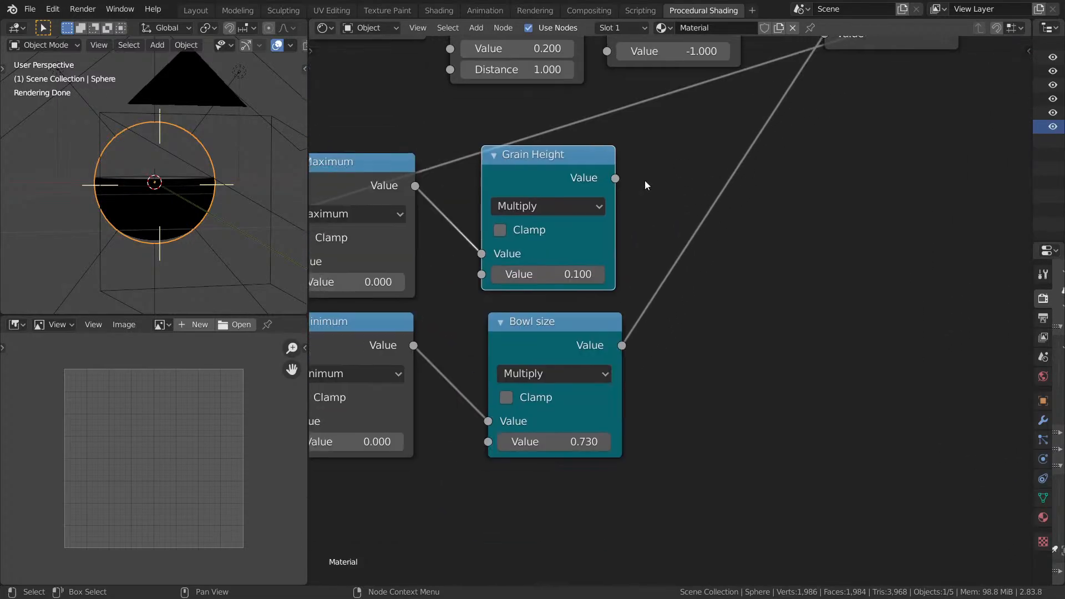
# Change the viewport shading to Material Preview and view the sphere from a slightly different angle.
pyautogui.press('z')
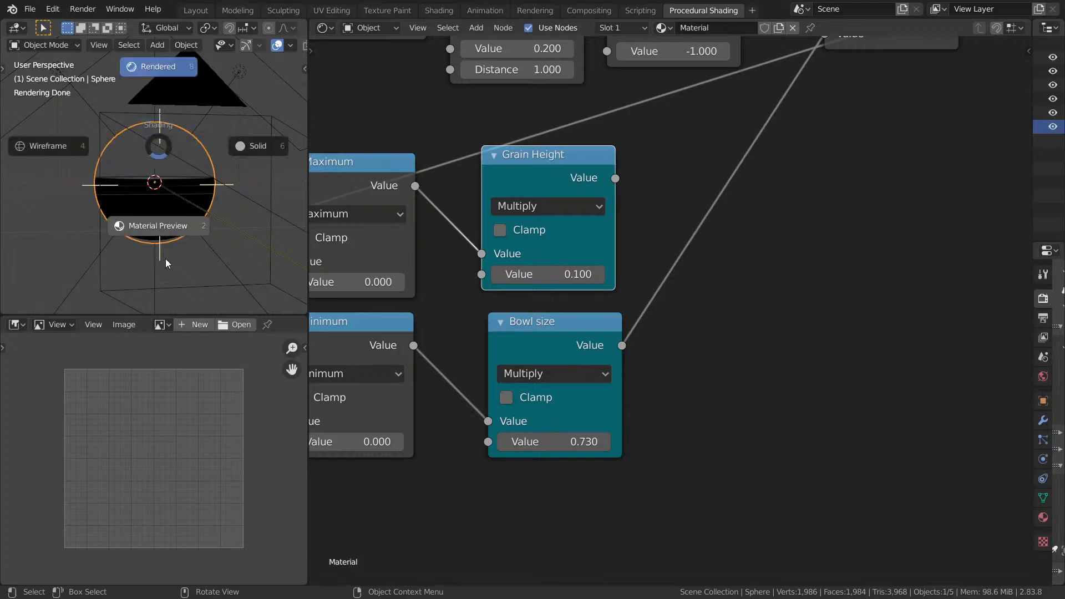
pyautogui.click(165, 258)
pyautogui.moveTo(202, 207)
pyautogui.mouseDown(button='middle')
pyautogui.moveTo(158, 216)
pyautogui.moveTo(194, 205)
pyautogui.mouseUp(button='middle')
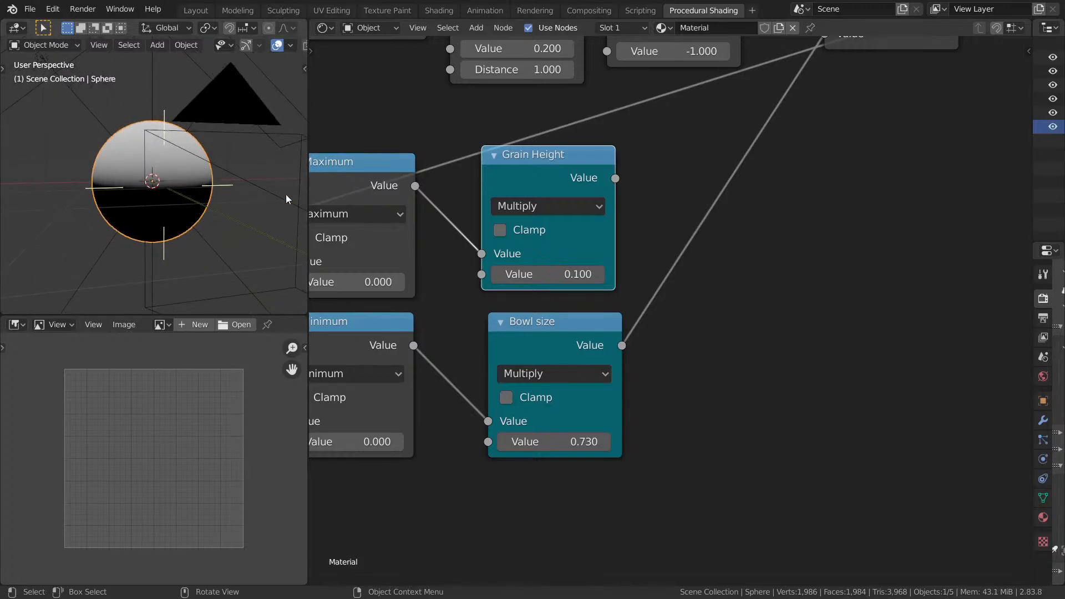
# Connect the Grain Height output to the Add node's second value in place of the Bowl size link.
pyautogui.press('KP_0')
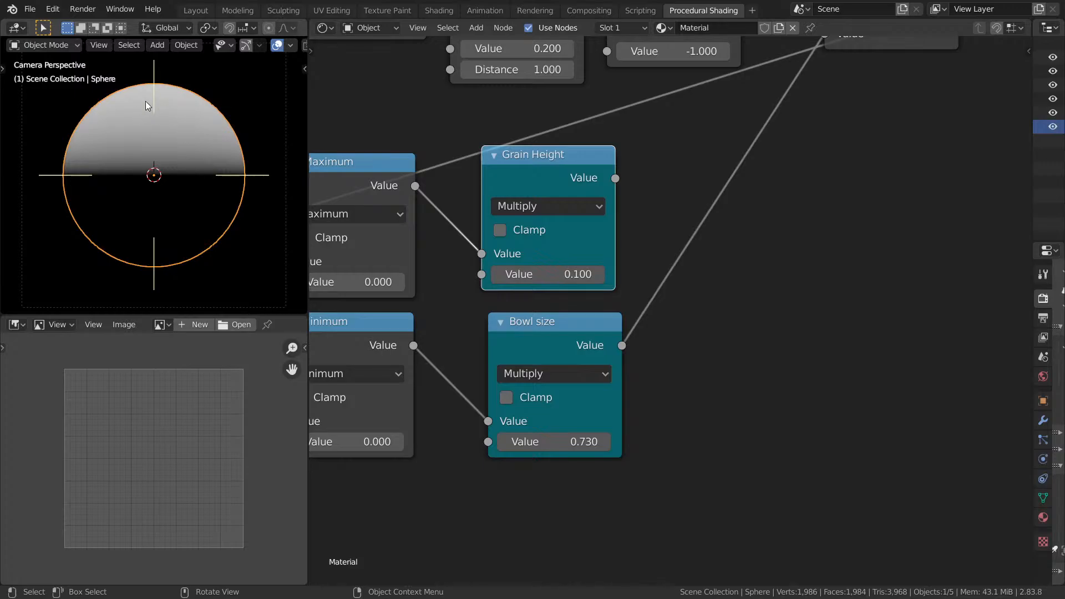
pyautogui.moveTo(534, 152)
pyautogui.mouseDown()
pyautogui.moveTo(498, 126)
pyautogui.moveTo(544, 136)
pyautogui.mouseUp()
pyautogui.moveTo(609, 150); pyautogui.dragTo(689, 179, button='middle')
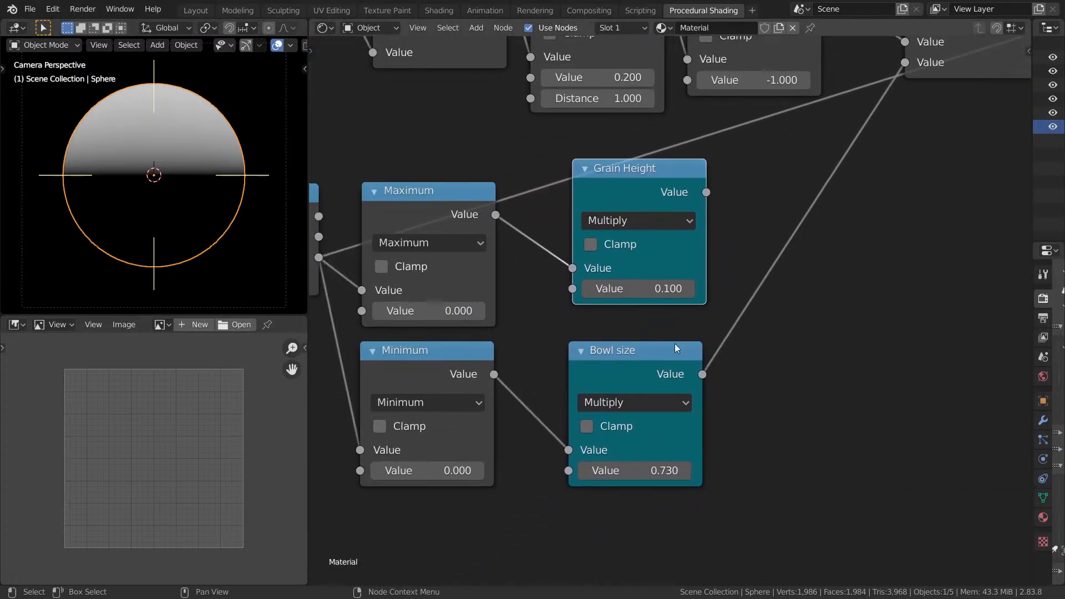
pyautogui.moveTo(671, 364); pyautogui.dragTo(702, 248, button='middle')
pyautogui.moveTo(672, 264); pyautogui.dragTo(693, 261)
pyautogui.moveTo(737, 250); pyautogui.dragTo(676, 251, button='middle')
pyautogui.moveTo(596, 224); pyautogui.dragTo(575, 210, button='middle')
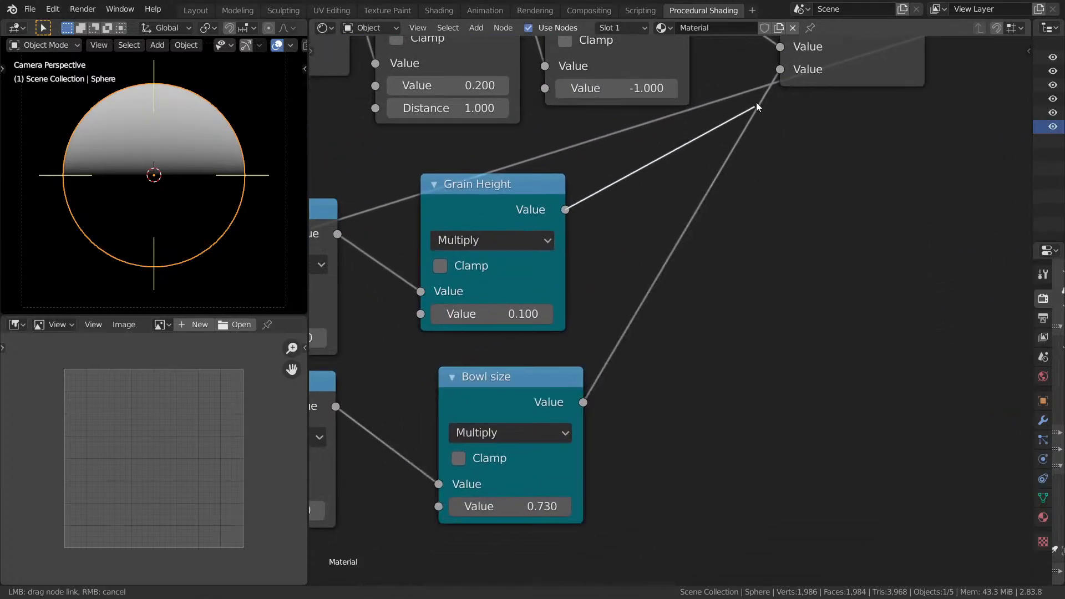
# Change the viewport shading to Rendered and view the displaced sphere from a slightly raised angle.
pyautogui.press('z')
pyautogui.click(178, 89)
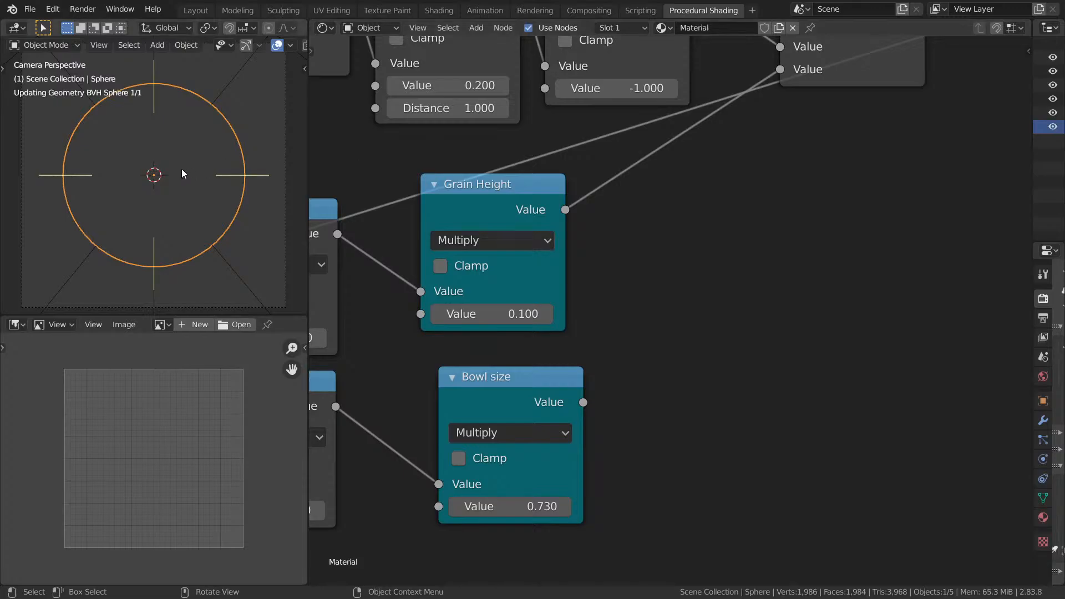
pyautogui.moveTo(756, 88); pyautogui.dragTo(631, 218, button='middle')
pyautogui.moveTo(712, 199); pyautogui.dragTo(877, 115, button='middle')
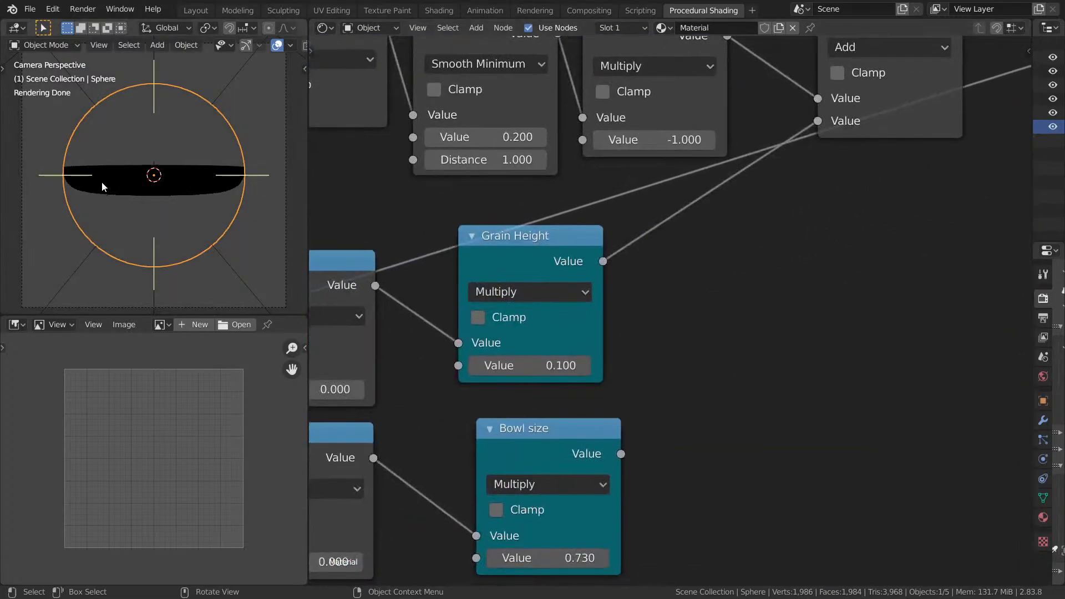
pyautogui.moveTo(81, 169); pyautogui.dragTo(271, 118, button='middle')
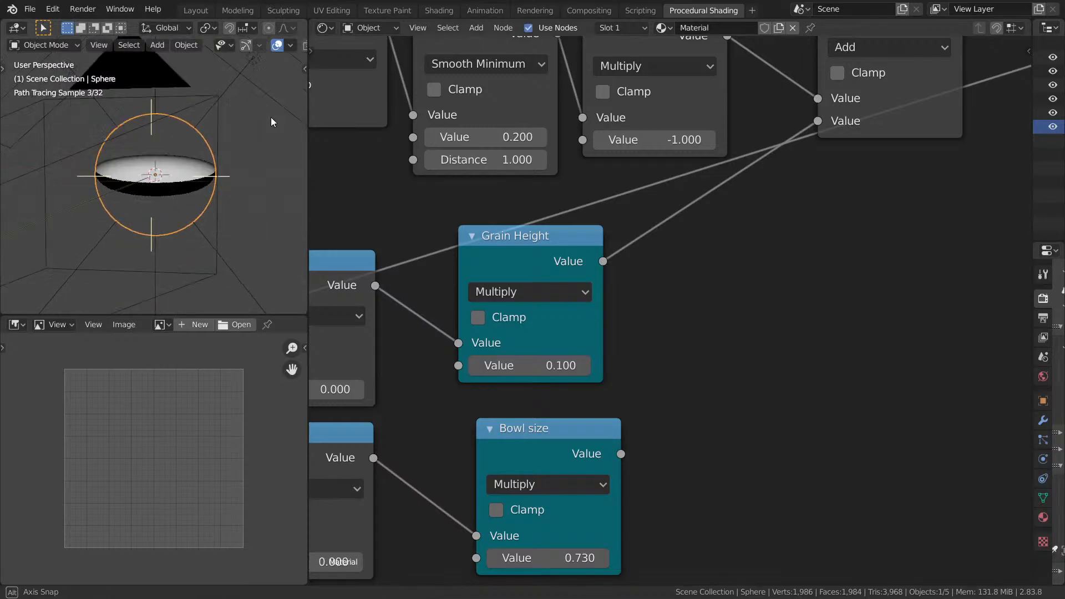
# Set the multipliers of both the Grain Height and Bowl size nodes to 1.
pyautogui.click(579, 364)
pyautogui.write('1')
pyautogui.press('Return')
pyautogui.click(588, 554)
pyautogui.write('1')
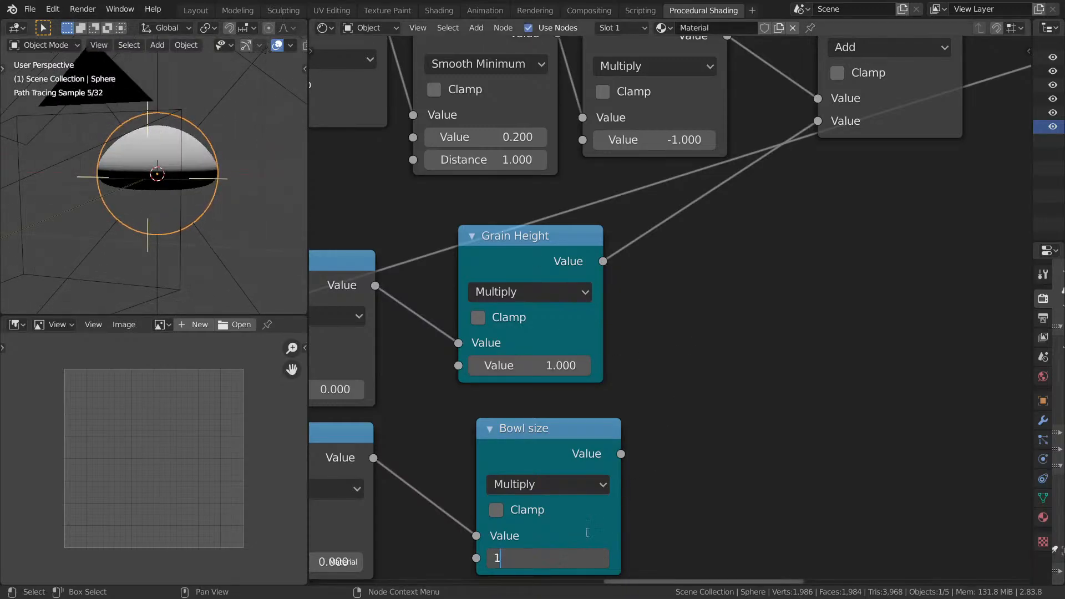
pyautogui.press('Return')
# Connect the Bowl size output to the Add node's second value and inspect the displaced shape from the front and from above.
pyautogui.press('KP_1')
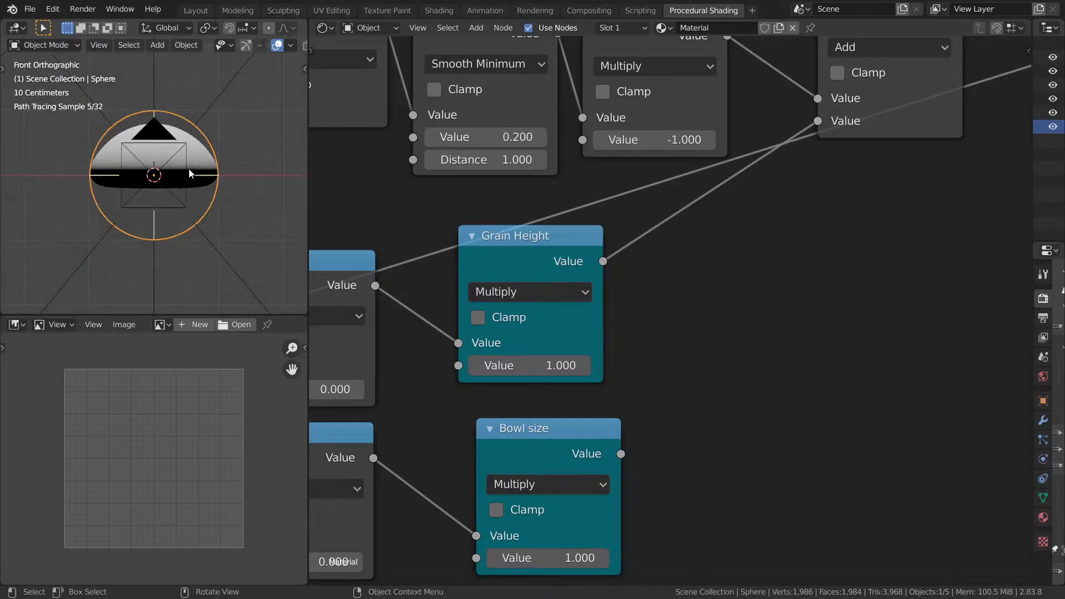
pyautogui.moveTo(610, 261); pyautogui.dragTo(608, 172, button='middle')
pyautogui.moveTo(617, 297); pyautogui.dragTo(600, 358, button='middle')
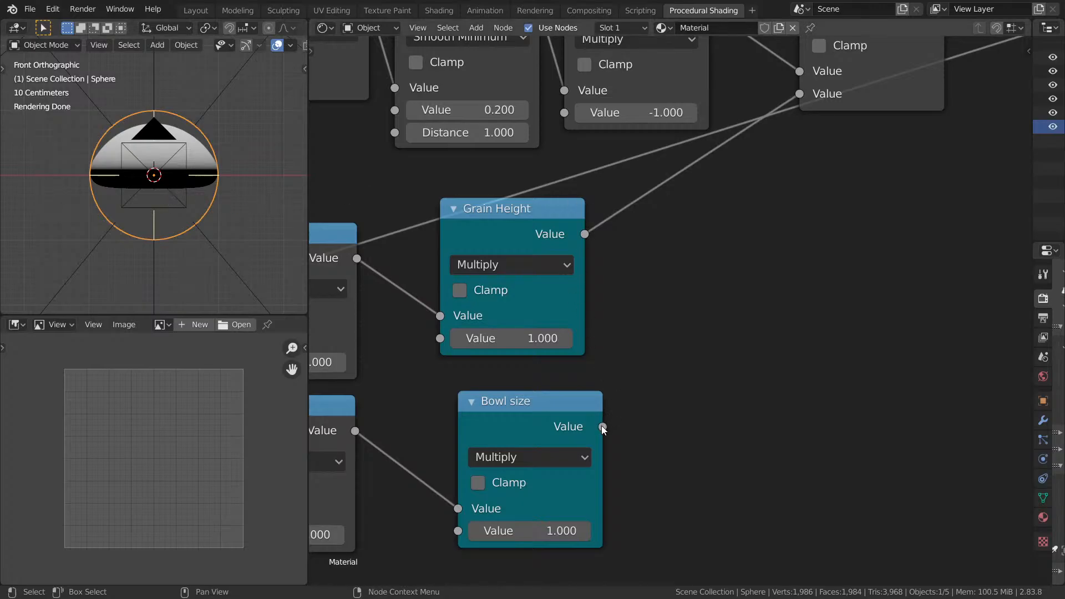
pyautogui.moveTo(603, 427); pyautogui.dragTo(800, 95)
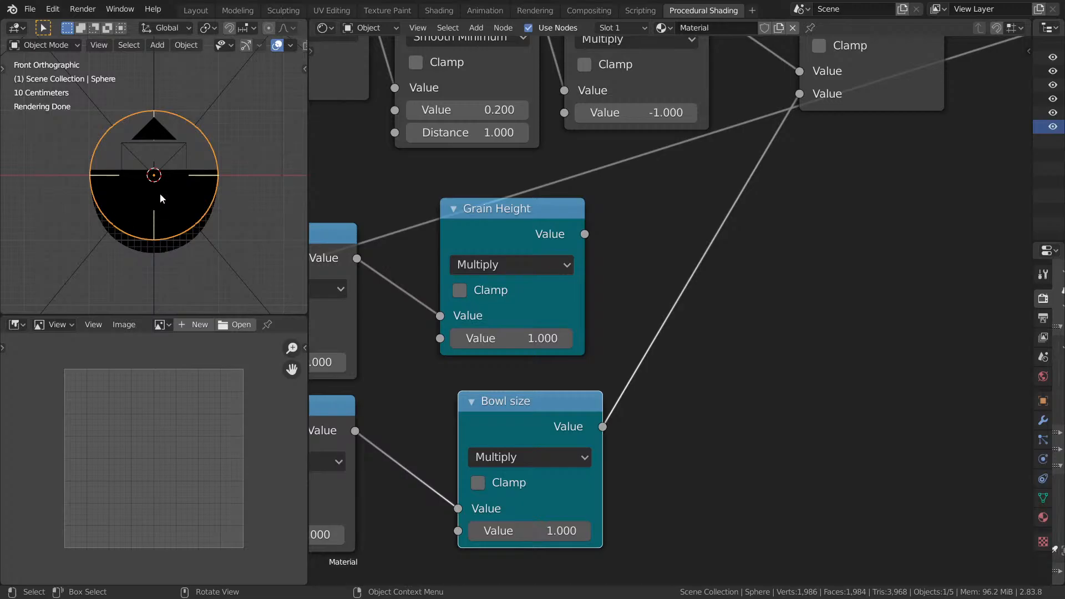
pyautogui.moveTo(119, 162); pyautogui.dragTo(233, 234, button='middle')
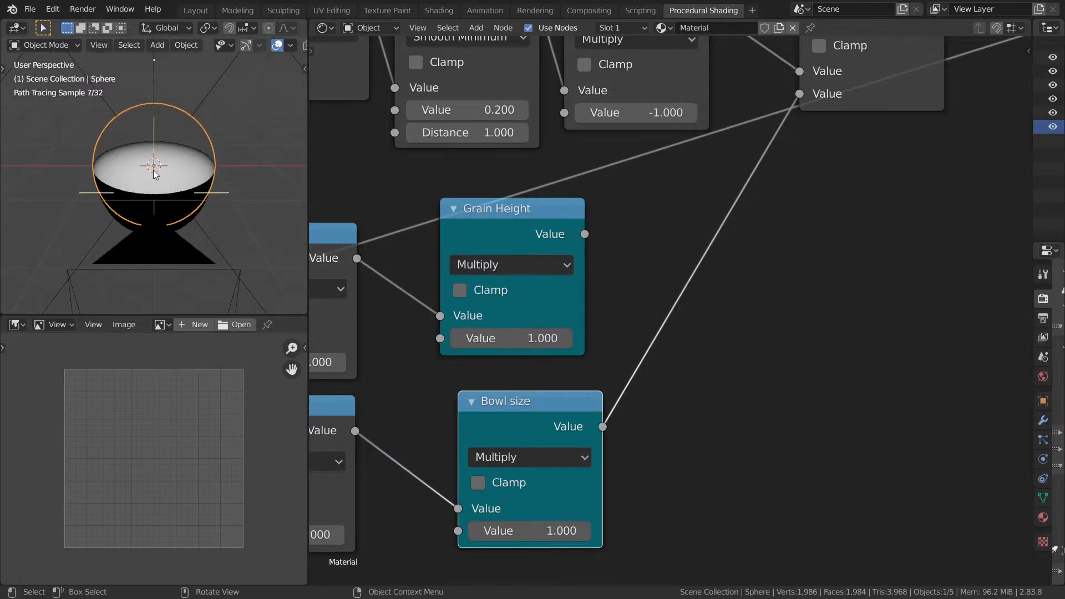
pyautogui.press('KP_1')
# Disconnect the Bowl size node from the Add node's second value.
pyautogui.moveTo(607, 259); pyautogui.dragTo(601, 312, button='middle')
pyautogui.moveTo(793, 146); pyautogui.dragTo(776, 261)
pyautogui.moveTo(554, 290); pyautogui.dragTo(651, 191, button='middle')
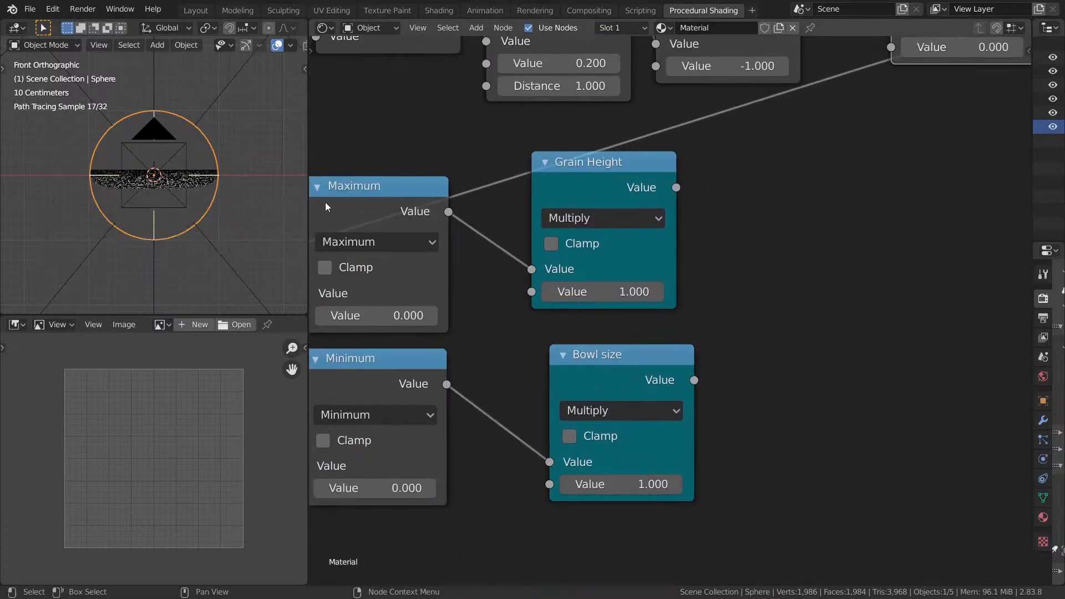
# Disconnect the Subtract node from the Vector Displacement node's Vector input and inspect the sphere briefly in a maximized viewport.
pyautogui.moveTo(533, 282); pyautogui.dragTo(501, 303, button='middle')
pyautogui.moveTo(820, 155); pyautogui.dragTo(552, 247, button='middle')
pyautogui.moveTo(681, 193); pyautogui.dragTo(472, 269, button='middle')
pyautogui.moveTo(830, 105); pyautogui.dragTo(531, 269, button='middle')
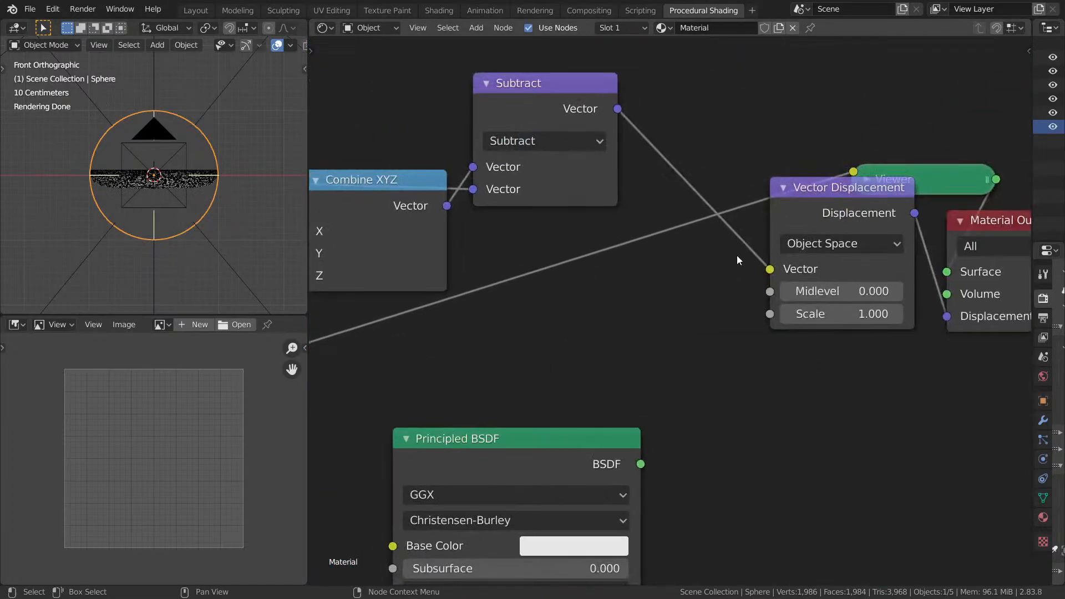
pyautogui.moveTo(770, 269); pyautogui.dragTo(683, 277)
pyautogui.moveTo(528, 286); pyautogui.dragTo(701, 194, button='middle')
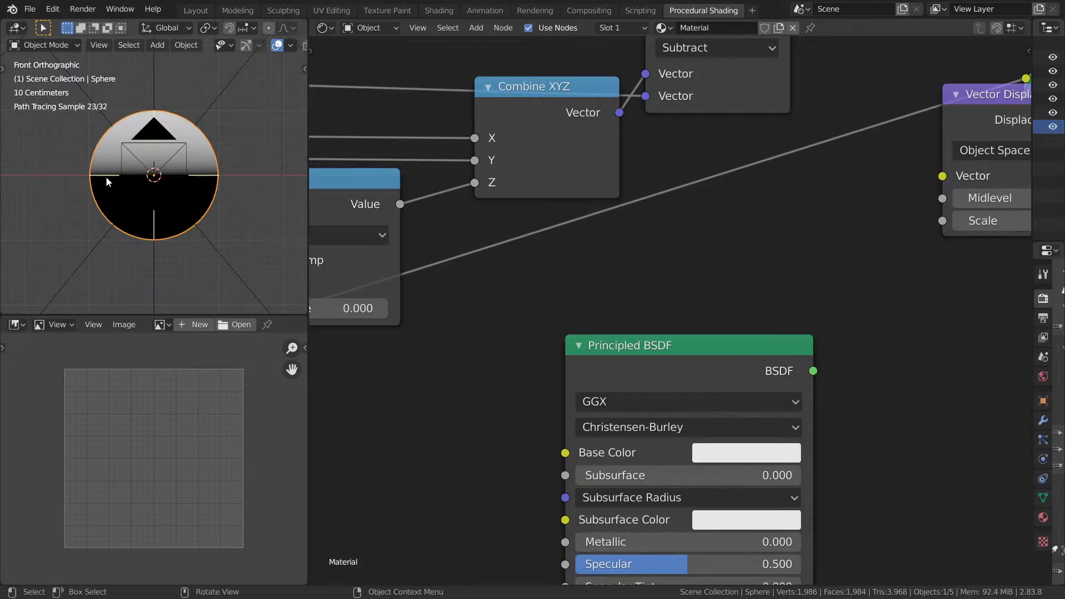
pyautogui.hotkey('ctrl', 'space')
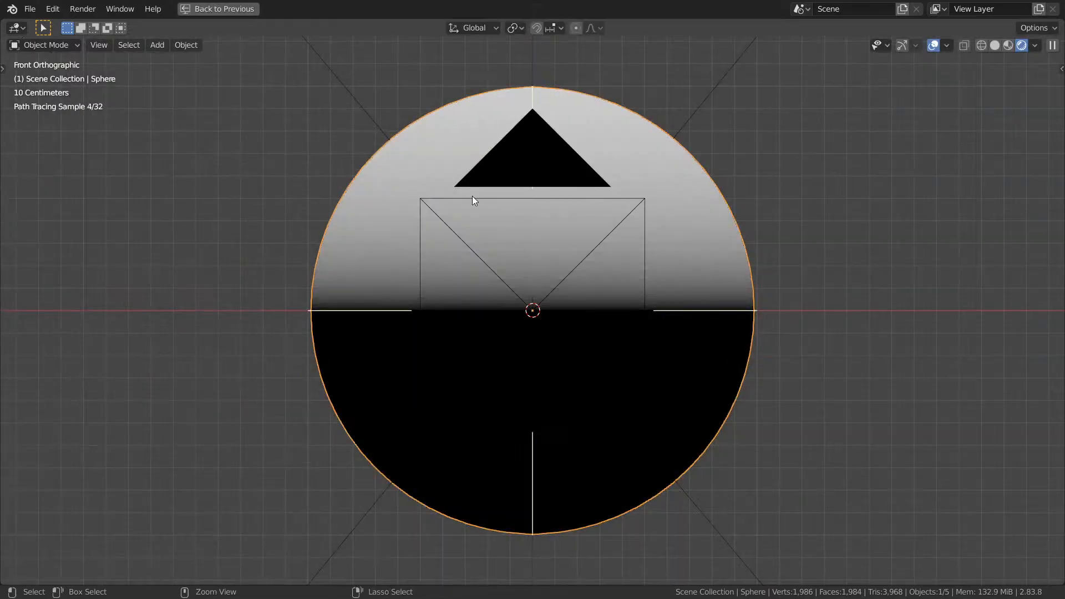
pyautogui.hotkey('ctrl', 'space')
# Add a Mix color node and place it after the Grain Height and Bowl size nodes.
pyautogui.moveTo(415, 322); pyautogui.dragTo(765, 259, button='middle')
pyautogui.moveTo(553, 347); pyautogui.dragTo(752, 279, button='middle')
pyautogui.moveTo(589, 317); pyautogui.dragTo(731, 284)
pyautogui.moveTo(690, 248); pyautogui.dragTo(683, 93, button='middle')
pyautogui.moveTo(601, 354); pyautogui.dragTo(821, 75)
pyautogui.moveTo(763, 122); pyautogui.dragTo(878, 119, button='middle')
pyautogui.scroll(-2, 877, 118)
pyautogui.hotkey('shift', 'a')
pyautogui.click(777, 241)
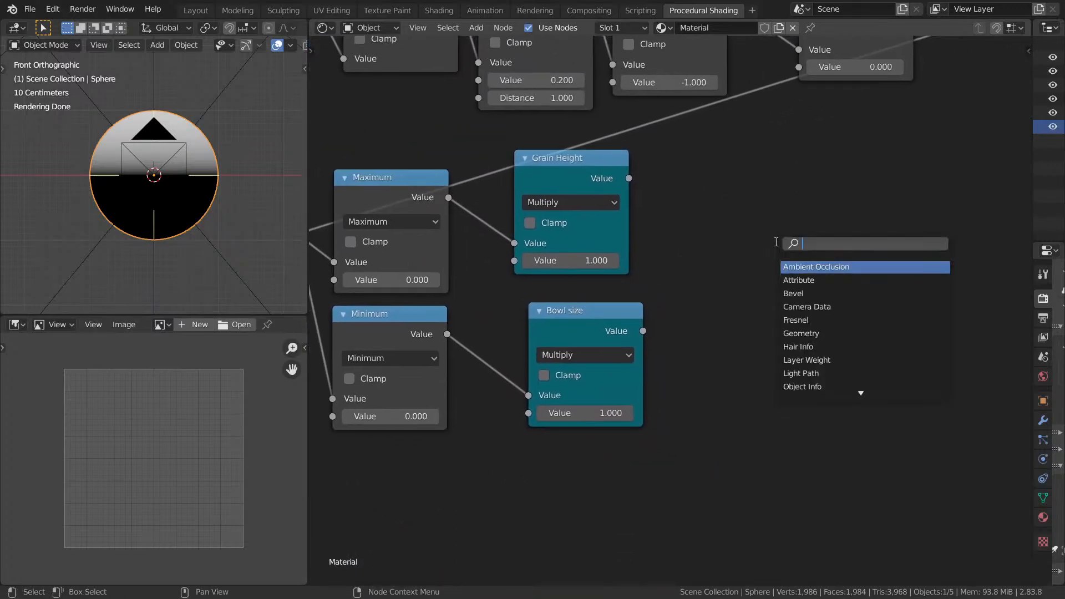
pyautogui.write('mi')
pyautogui.press('Down')
pyautogui.press('Down')
pyautogui.press('Return')
pyautogui.click(777, 200)
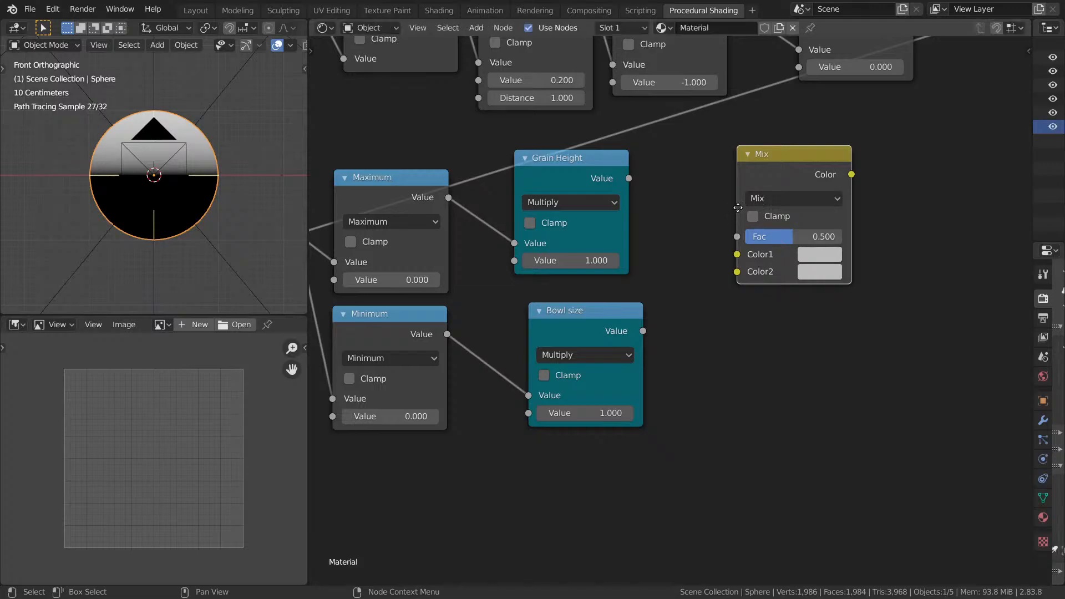
# Review the Maximum and Minimum branches beside the Mix node, and preview the lower Separate XYZ node's Z output on the sphere.
pyautogui.moveTo(660, 241); pyautogui.dragTo(716, 194, button='middle')
pyautogui.moveTo(603, 230); pyautogui.dragTo(842, 177, button='middle')
pyautogui.scroll(1, 843, 177)
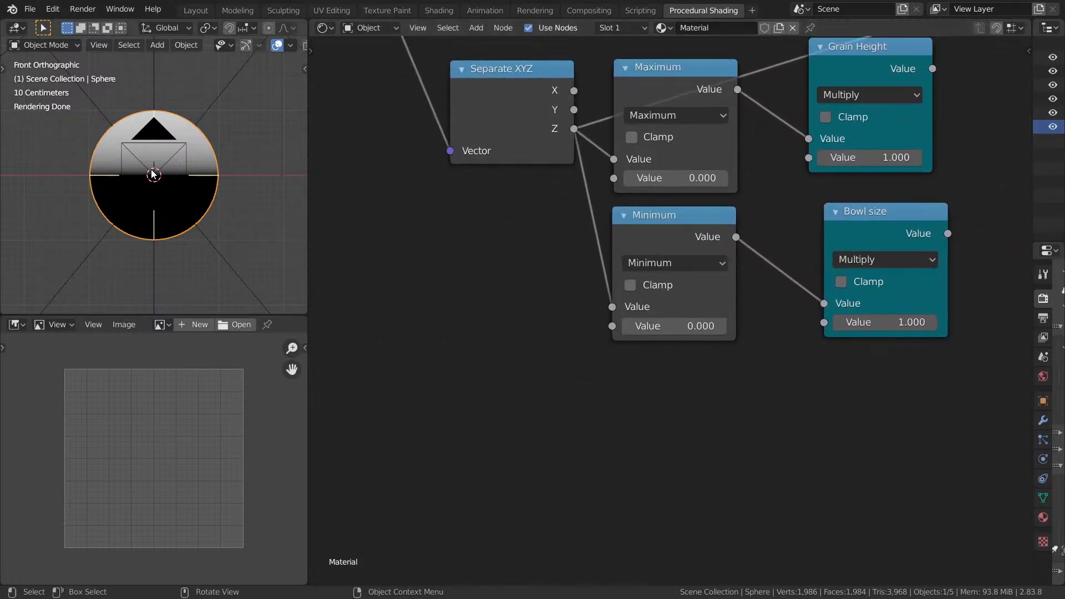
pyautogui.moveTo(1020, 137); pyautogui.dragTo(731, 207, button='middle')
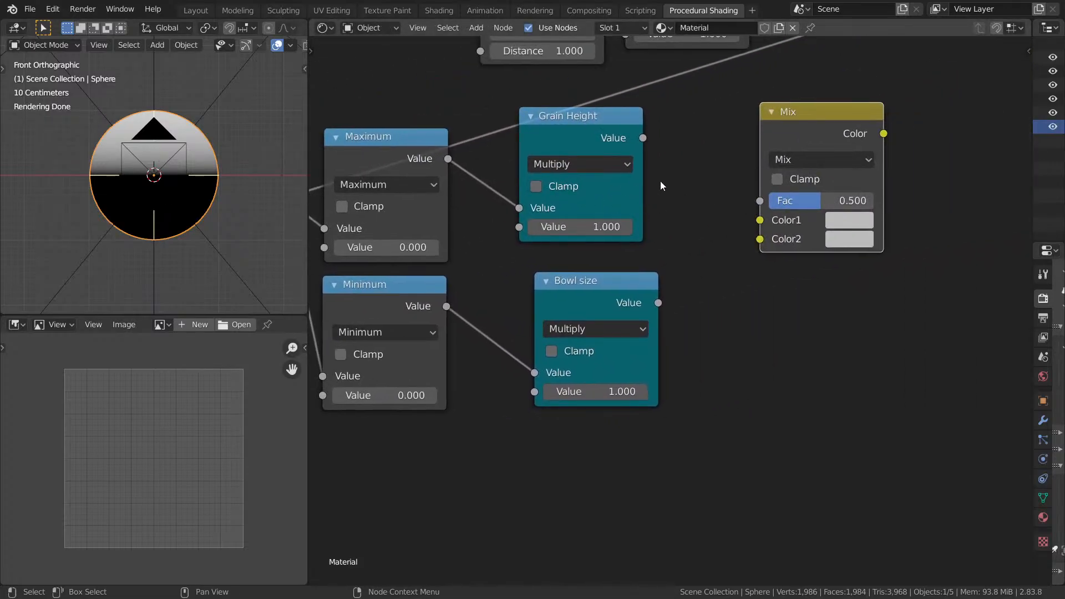
pyautogui.moveTo(661, 181); pyautogui.dragTo(612, 222, button='middle')
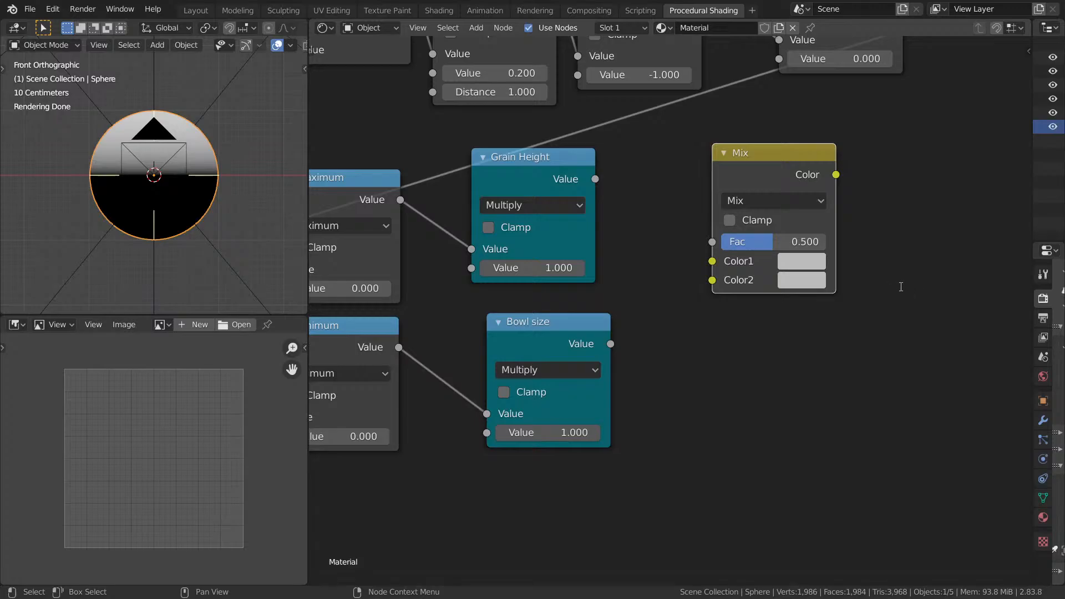
pyautogui.moveTo(869, 306); pyautogui.dragTo(840, 304, button='middle')
pyautogui.scroll(3, 716, 281)
pyautogui.moveTo(633, 247); pyautogui.dragTo(932, 237, button='middle')
pyautogui.scroll(-8, 797, 262)
pyautogui.moveTo(797, 261); pyautogui.dragTo(806, 258, button='middle')
pyautogui.keyDown('ctrl'); pyautogui.keyDown('shift'); pyautogui.click(563, 242); pyautogui.keyUp('shift'); pyautogui.keyUp('ctrl')
pyautogui.keyDown('ctrl'); pyautogui.keyDown('shift'); pyautogui.click(561, 240); pyautogui.keyUp('shift'); pyautogui.keyUp('ctrl')
pyautogui.keyDown('ctrl'); pyautogui.keyDown('shift'); pyautogui.click(560, 239); pyautogui.keyUp('shift'); pyautogui.keyUp('ctrl')
# Insert a Math node into the link between Separate XYZ's Z output and the viewer, and set its operation to Greater Than.
pyautogui.moveTo(660, 253); pyautogui.dragTo(418, 279, button='middle')
pyautogui.moveTo(651, 226); pyautogui.dragTo(716, 219, button='middle')
pyautogui.hotkey('shift', 'a')
pyautogui.write('math')
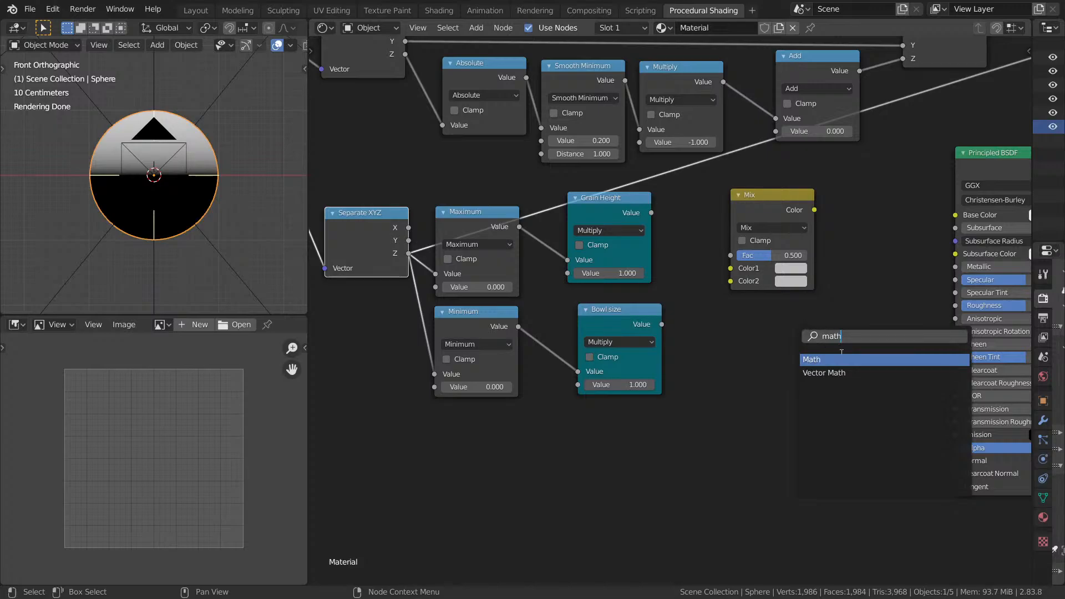
pyautogui.press('Return')
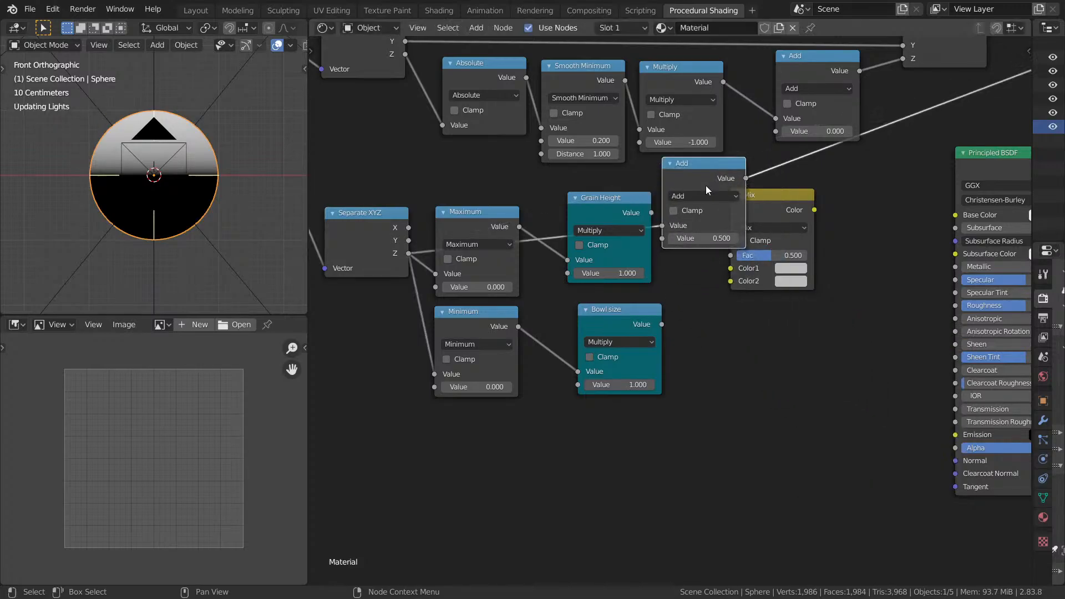
pyautogui.click(621, 435)
pyautogui.click(622, 438)
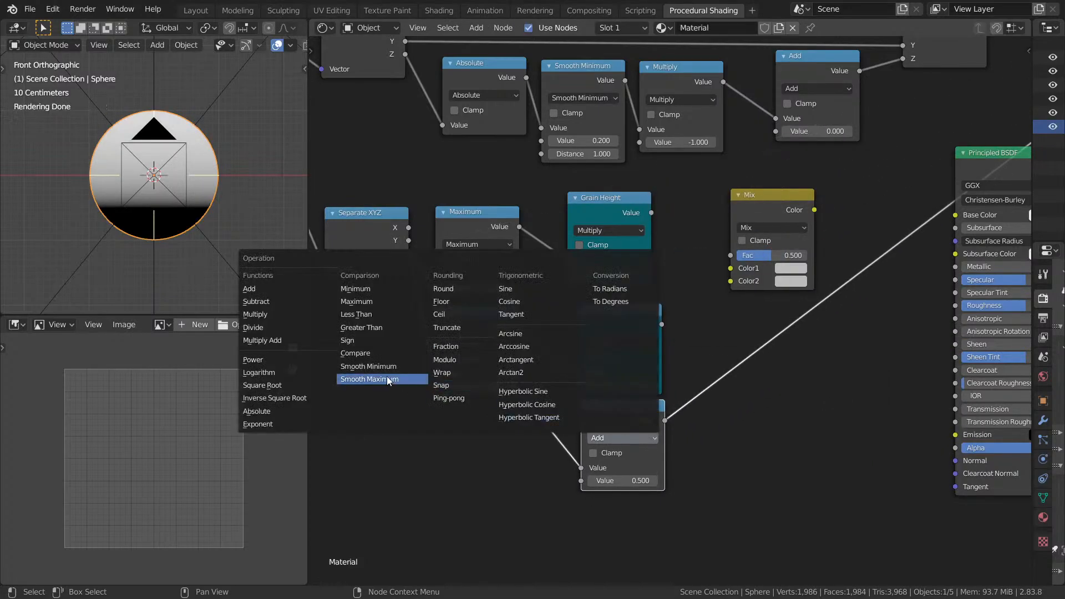
pyautogui.click(361, 328)
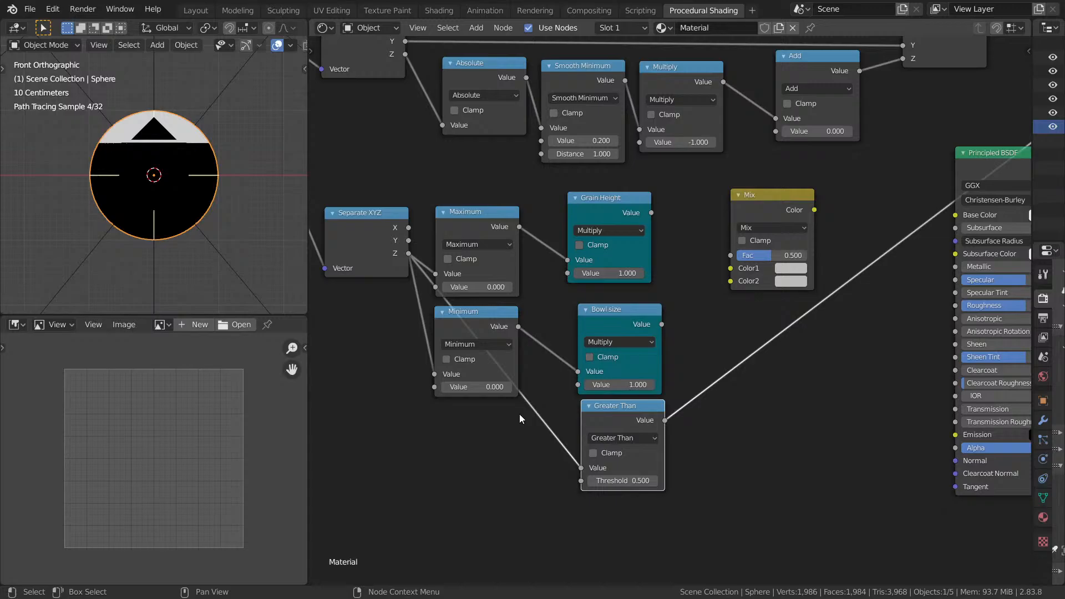
# Set the Greater Than node's threshold to 0 and place the node beneath the Minimum node.
pyautogui.click(642, 479)
pyautogui.write('0')
pyautogui.press('Return')
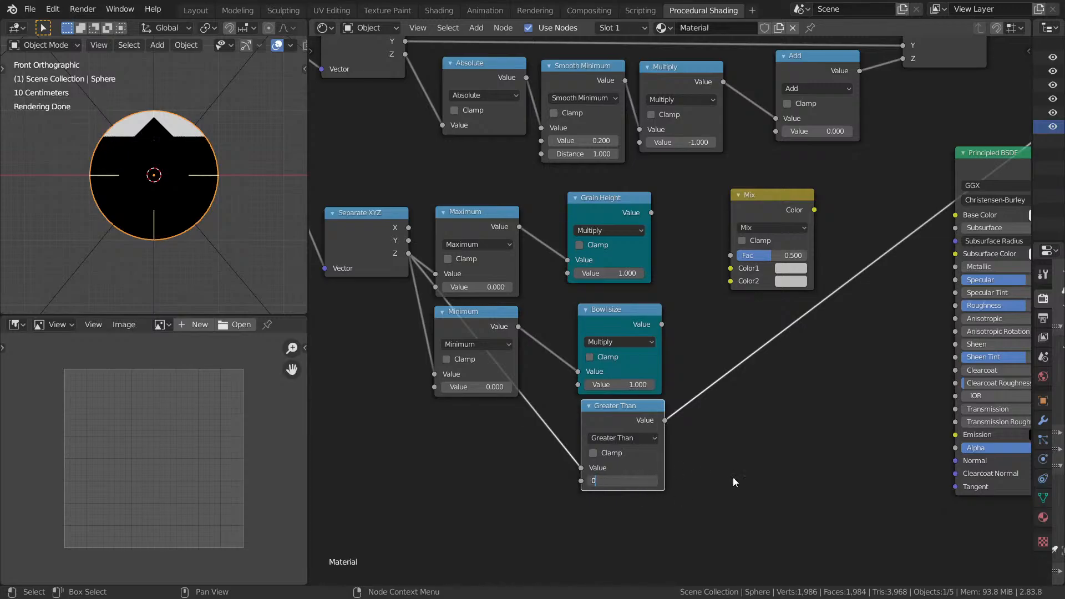
pyautogui.moveTo(617, 416); pyautogui.dragTo(467, 438)
pyautogui.moveTo(465, 438); pyautogui.dragTo(593, 282, button='middle')
pyautogui.scroll(3, 593, 282)
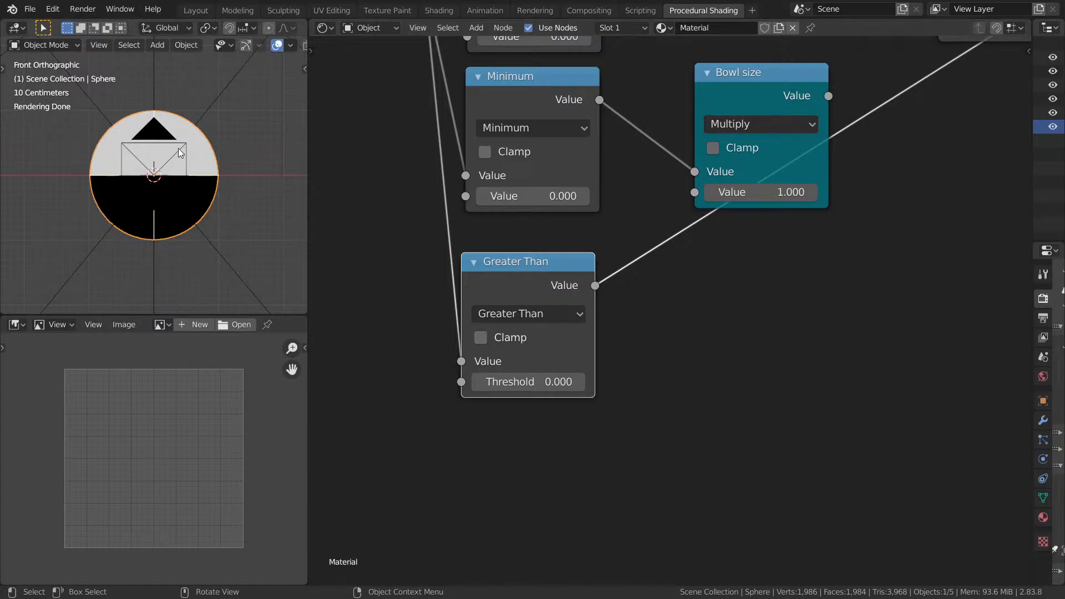
pyautogui.moveTo(629, 278); pyautogui.dragTo(468, 354, button='middle')
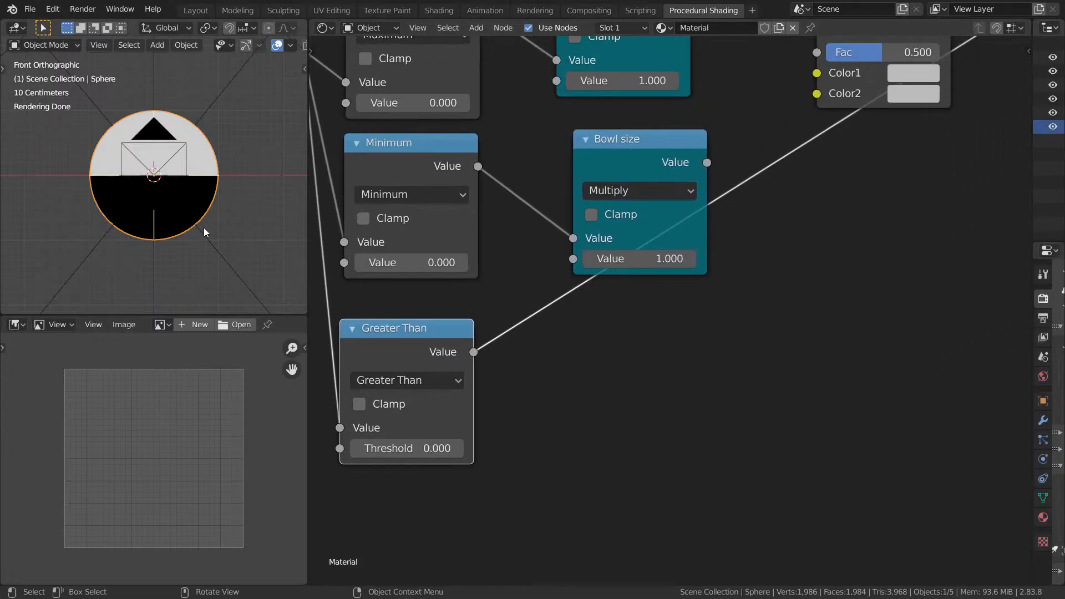
# Connect the Greater Than output to the Mix node's Fac input.
pyautogui.scroll(-3, 489, 302)
pyautogui.moveTo(426, 364); pyautogui.dragTo(692, 148)
pyautogui.moveTo(684, 46); pyautogui.dragTo(658, 144, button='middle')
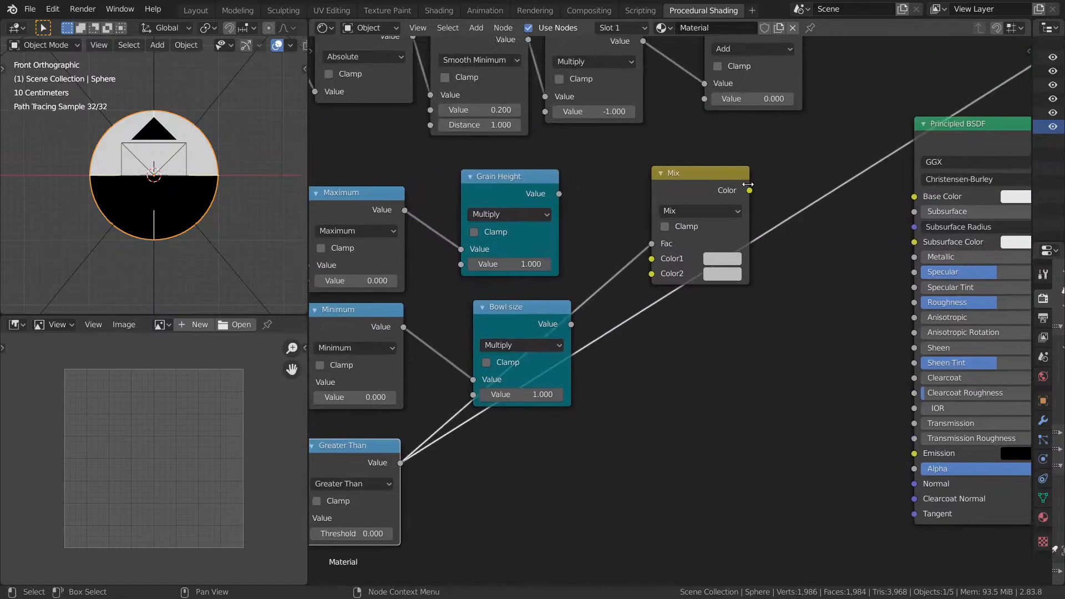
# Feed the Mix color output into the Add node's second value, with Bowl size as Color1 and Grain Height as Color2.
pyautogui.moveTo(749, 189); pyautogui.dragTo(704, 99)
pyautogui.moveTo(559, 194); pyautogui.dragTo(671, 272)
pyautogui.moveTo(571, 324); pyautogui.dragTo(653, 259)
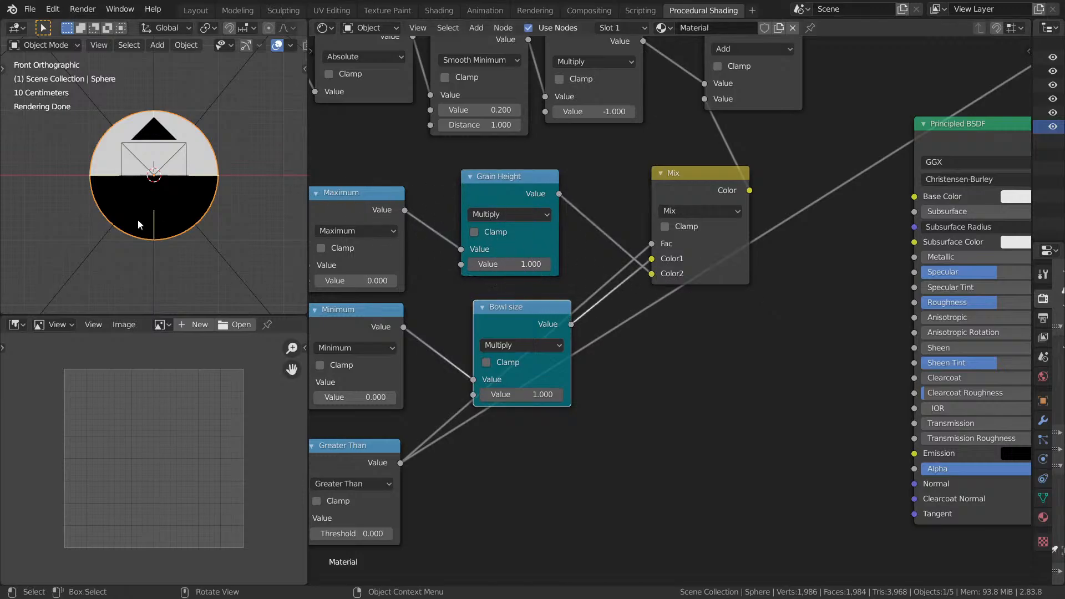
# Reconnect the Subtract output to the Vector Displacement node's Vector input and show the camera view with overlays hidden.
pyautogui.moveTo(575, 233); pyautogui.dragTo(235, 431, button='middle')
pyautogui.scroll(1, 721, 244)
pyautogui.moveTo(740, 61)
pyautogui.mouseDown()
pyautogui.moveTo(830, 142)
pyautogui.moveTo(860, 188)
pyautogui.mouseUp()
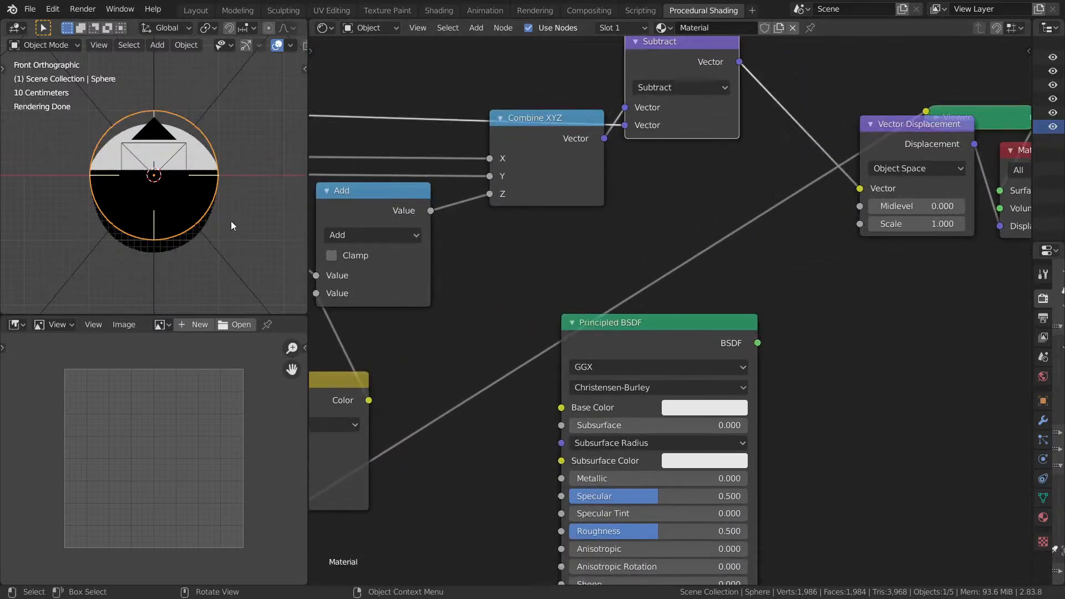
pyautogui.press('KP_0')
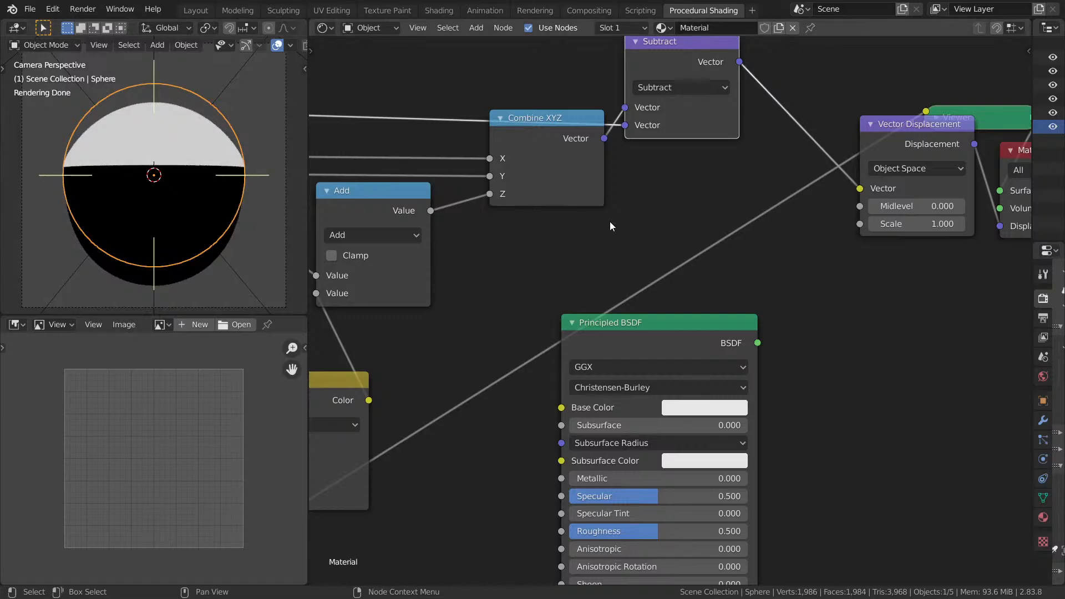
pyautogui.click(276, 47)
# Set the Bowl size multiplier to 0.140 and the Grain Height multiplier to 0.520, and view the shape outside the camera.
pyautogui.moveTo(475, 214); pyautogui.dragTo(1053, 119, button='middle')
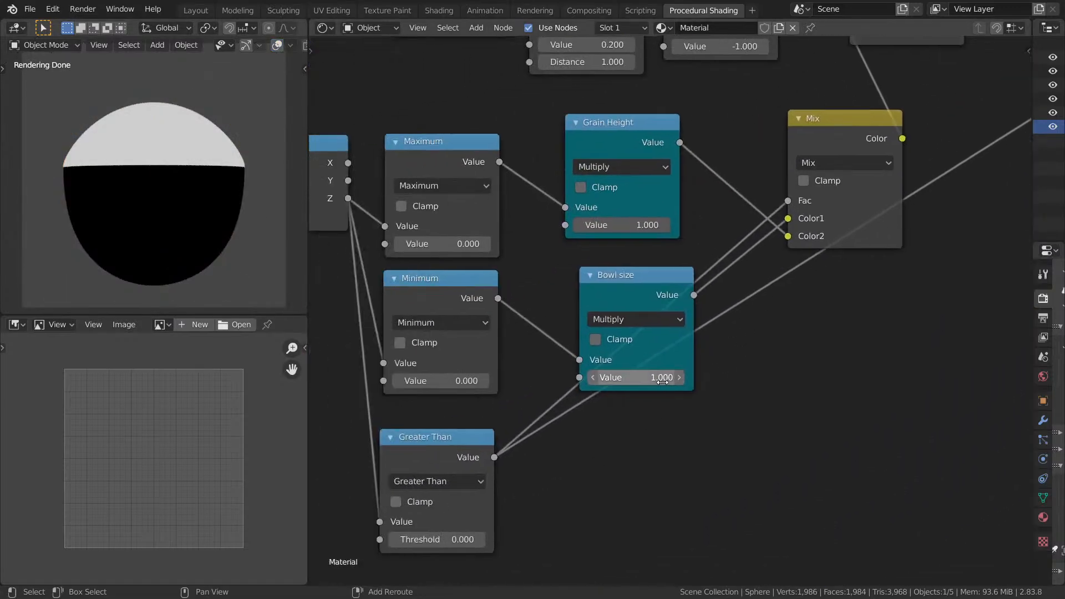
pyautogui.moveTo(638, 377); pyautogui.dragTo(621, 377)
pyautogui.moveTo(636, 378); pyautogui.dragTo(596, 378)
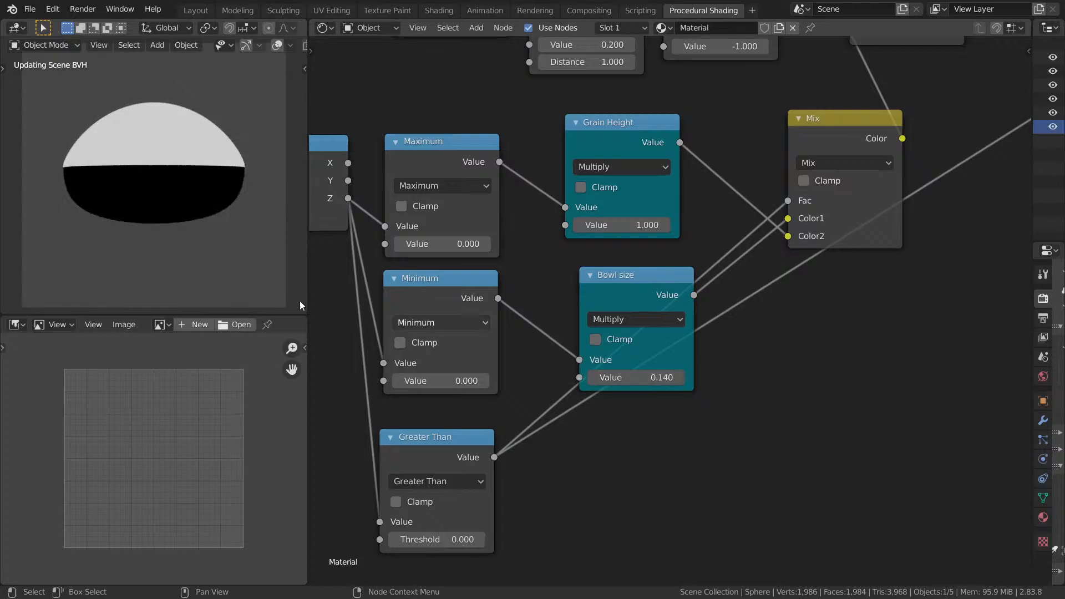
pyautogui.moveTo(622, 225); pyautogui.dragTo(596, 225)
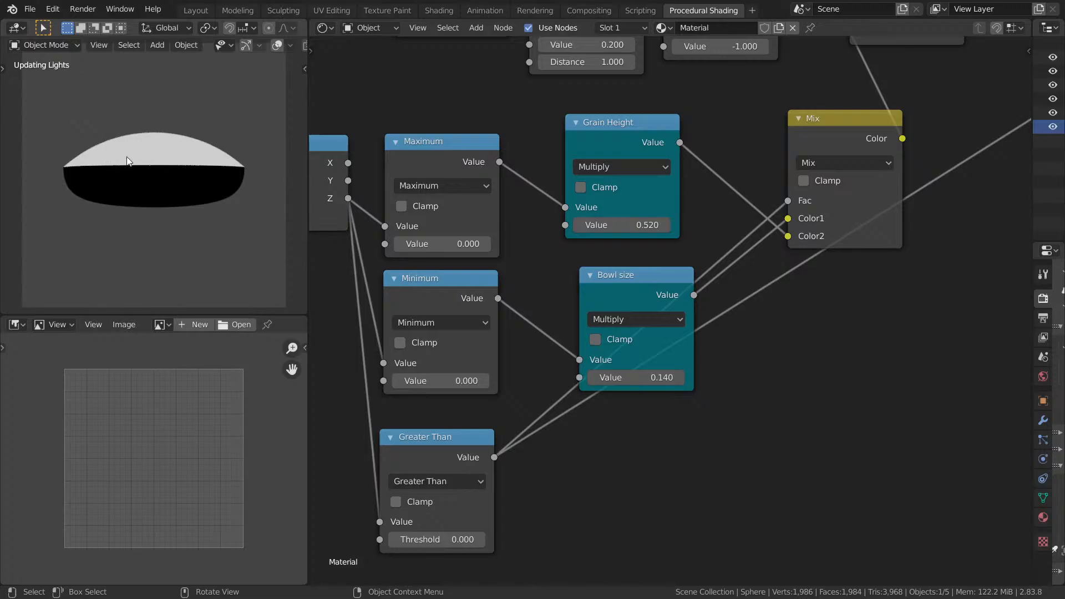
pyautogui.moveTo(126, 159)
pyautogui.mouseDown(button='middle')
pyautogui.moveTo(135, 185)
pyautogui.moveTo(91, 178)
pyautogui.moveTo(118, 168)
pyautogui.mouseUp(button='middle')
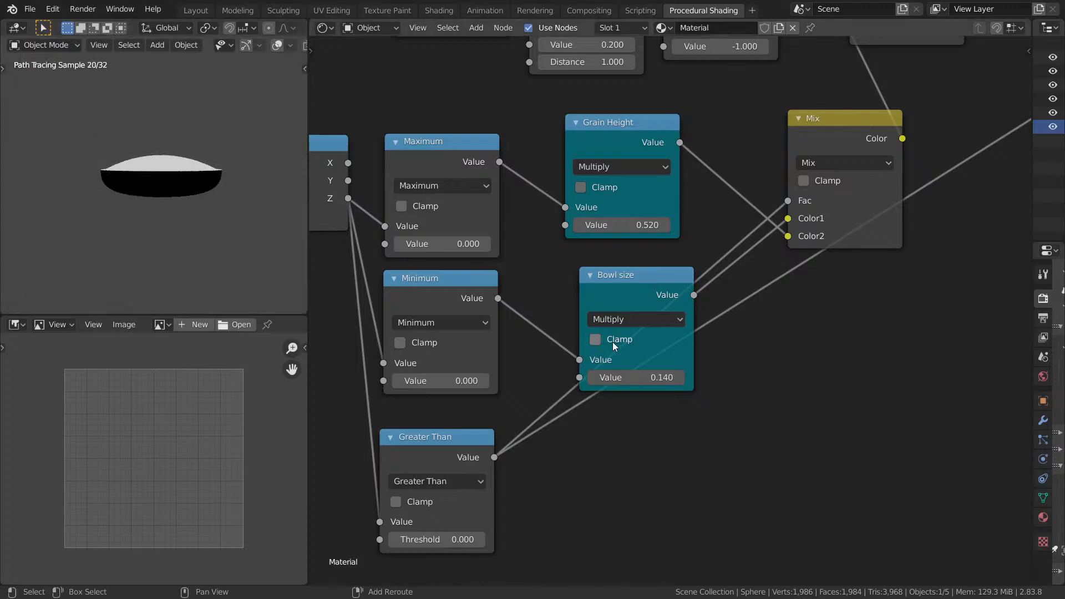
# Set the Grain Height multiplier to 0.500.
pyautogui.click(642, 222)
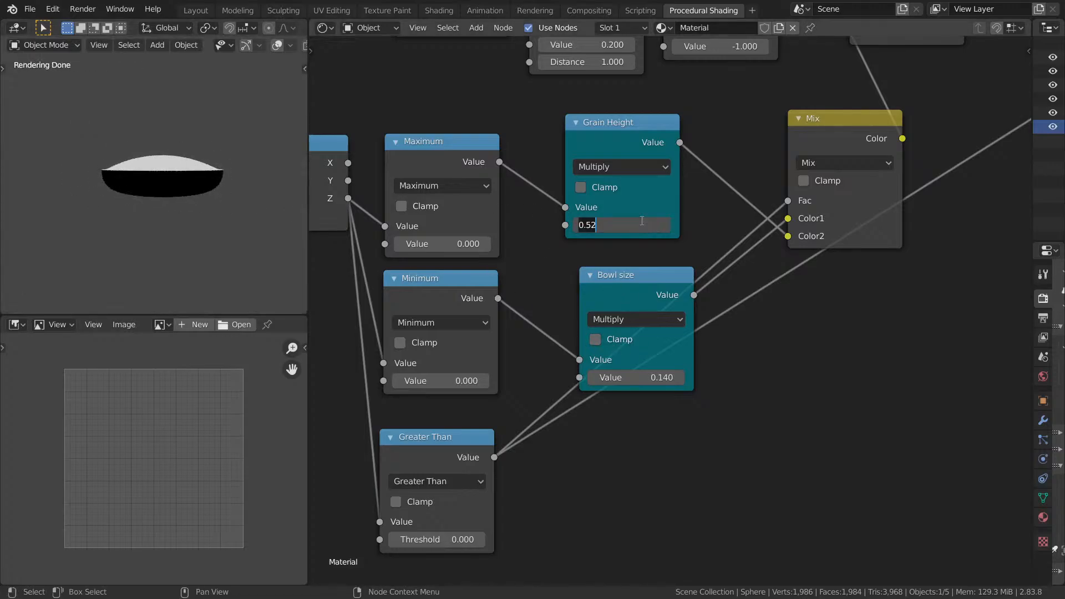
pyautogui.hotkey('ctrl', 'a')
pyautogui.write('0.5')
pyautogui.press('Return')
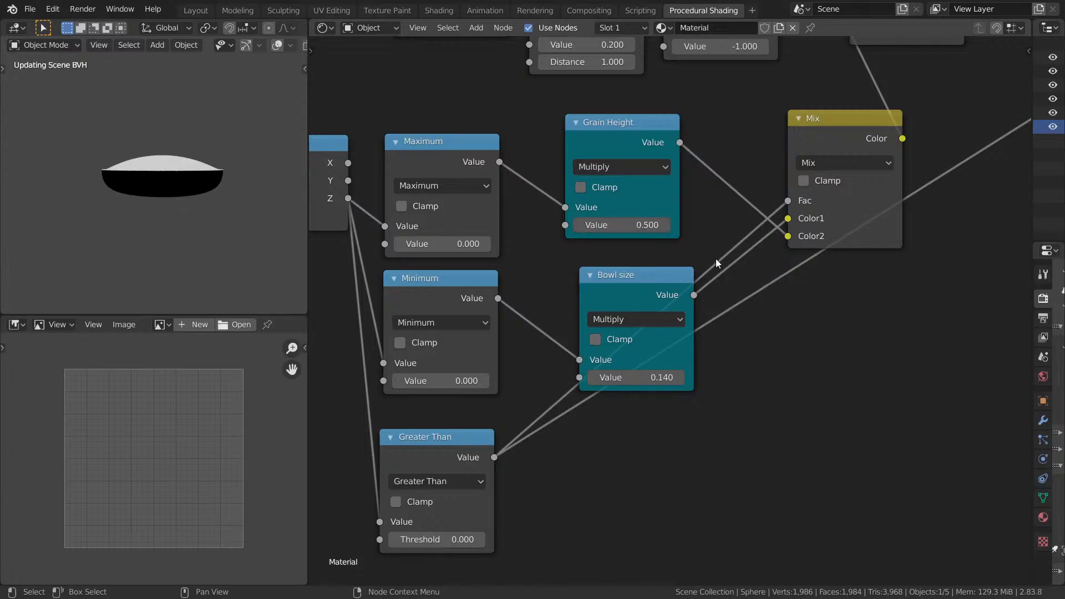
# Output the Principled BSDF to the material's surface instead of the Greater Than mask preview.
pyautogui.moveTo(758, 295); pyautogui.dragTo(643, 330, button='middle')
pyautogui.scroll(-1, 644, 330)
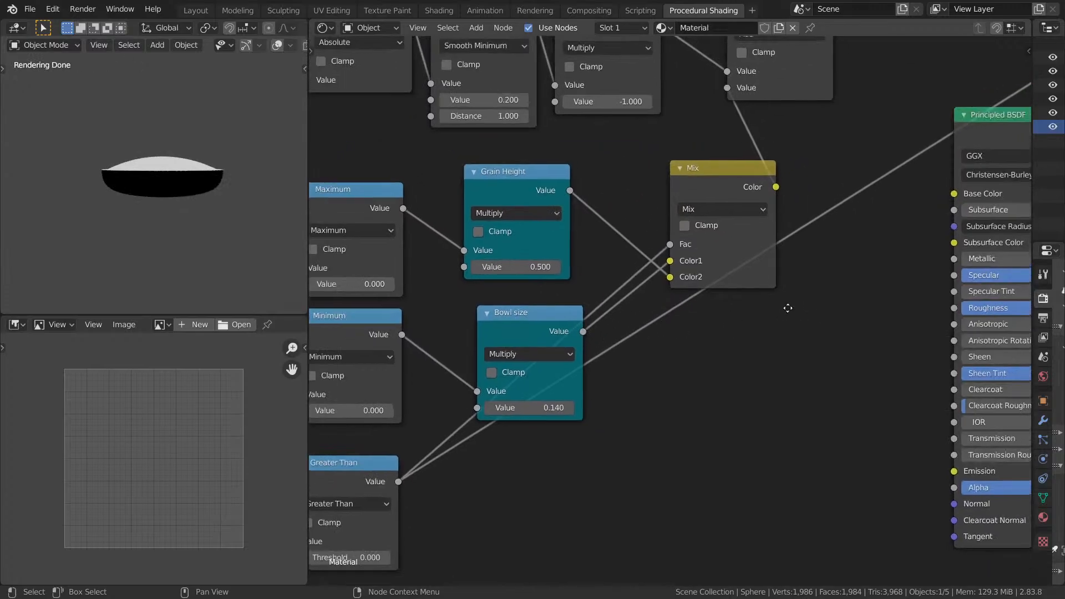
pyautogui.moveTo(790, 307); pyautogui.dragTo(624, 302, button='middle')
pyautogui.click(890, 134)
# Inspect the rendered bowl in an enlarged viewport from the side and from above, and save the file.
pyautogui.hotkey('ctrl', 'space')
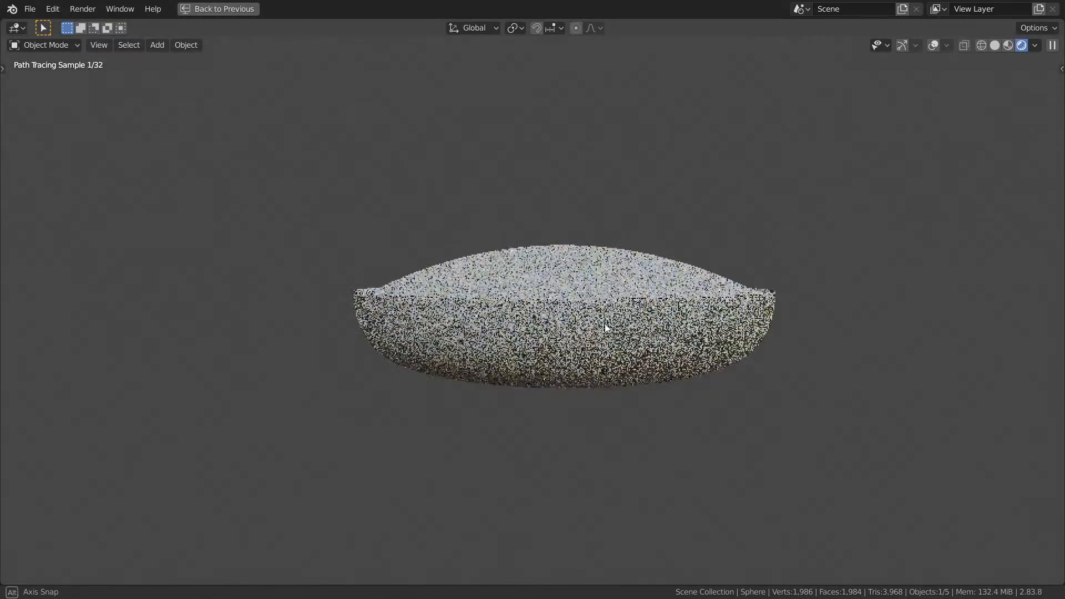
pyautogui.moveTo(605, 324)
pyautogui.mouseDown(button='middle')
pyautogui.moveTo(681, 326)
pyautogui.moveTo(721, 307)
pyautogui.moveTo(731, 344)
pyautogui.moveTo(681, 334)
pyautogui.moveTo(704, 327)
pyautogui.mouseUp(button='middle')
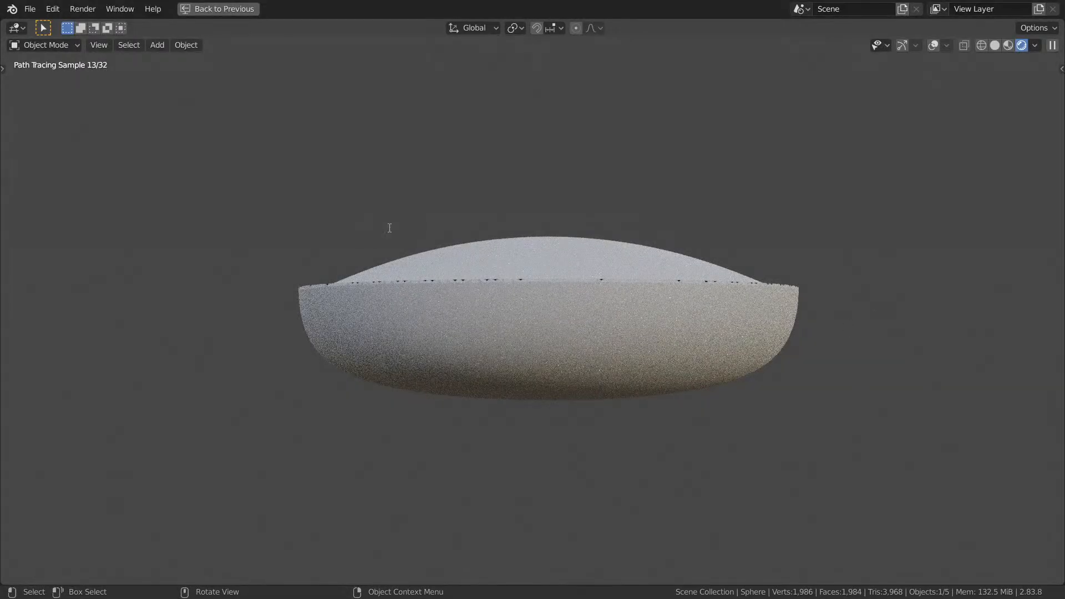
pyautogui.moveTo(556, 247)
pyautogui.mouseDown(button='middle')
pyautogui.moveTo(548, 271)
pyautogui.moveTo(561, 262)
pyautogui.mouseUp(button='middle')
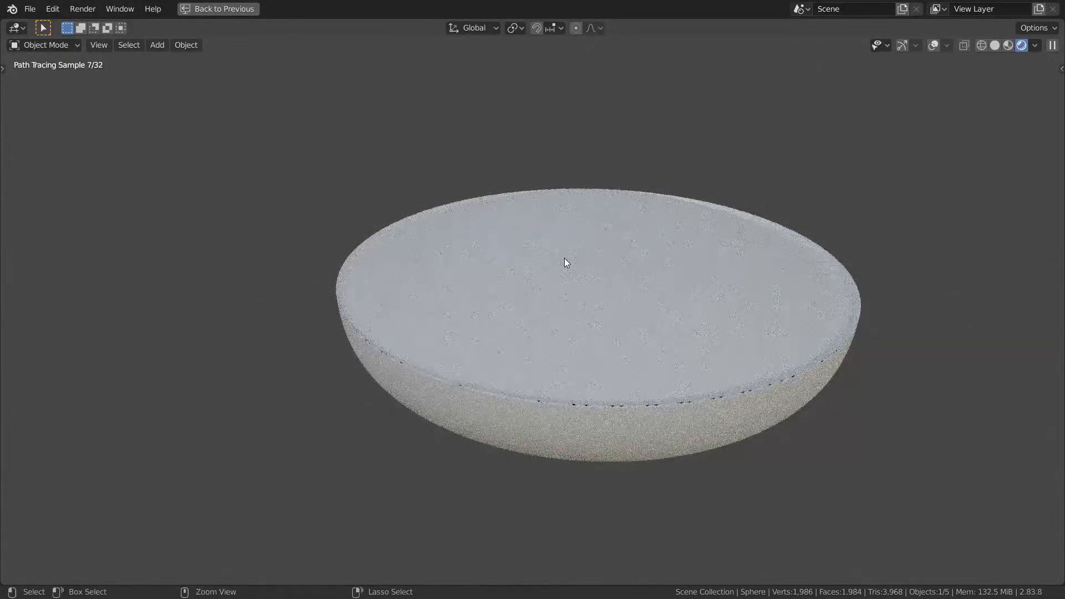
pyautogui.hotkey('ctrl', 's')
pyautogui.hotkey('ctrl', 'space')
# Move the Principled BSDF node out of the way, above the displacement node chain.
pyautogui.scroll(-4, 844, 212)
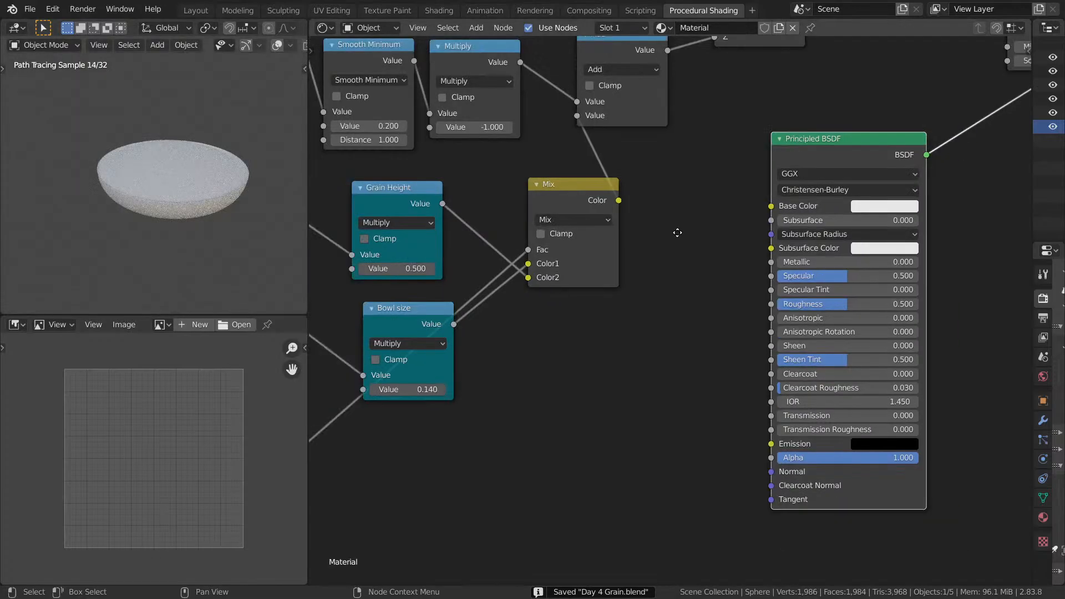
pyautogui.scroll(-2, 844, 212)
pyautogui.moveTo(925, 195); pyautogui.dragTo(770, 239, button='middle')
pyautogui.moveTo(784, 230)
pyautogui.mouseDown()
pyautogui.moveTo(848, 220)
pyautogui.moveTo(833, 215)
pyautogui.mouseUp()
pyautogui.moveTo(826, 217)
pyautogui.mouseDown(button='middle')
pyautogui.moveTo(799, 307)
pyautogui.moveTo(813, 364)
pyautogui.mouseUp(button='middle')
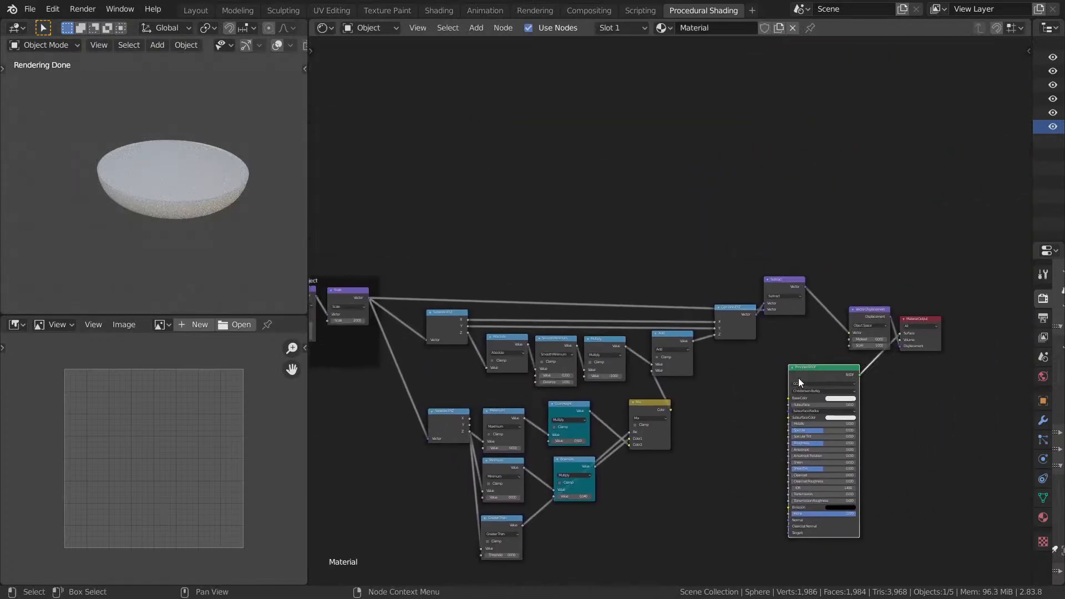
pyautogui.moveTo(798, 378); pyautogui.dragTo(737, 109)
# Shift the Add node slightly to line it up with the neighbouring Multiply node.
pyautogui.moveTo(790, 218); pyautogui.dragTo(760, 176, button='middle')
pyautogui.scroll(4, 781, 261)
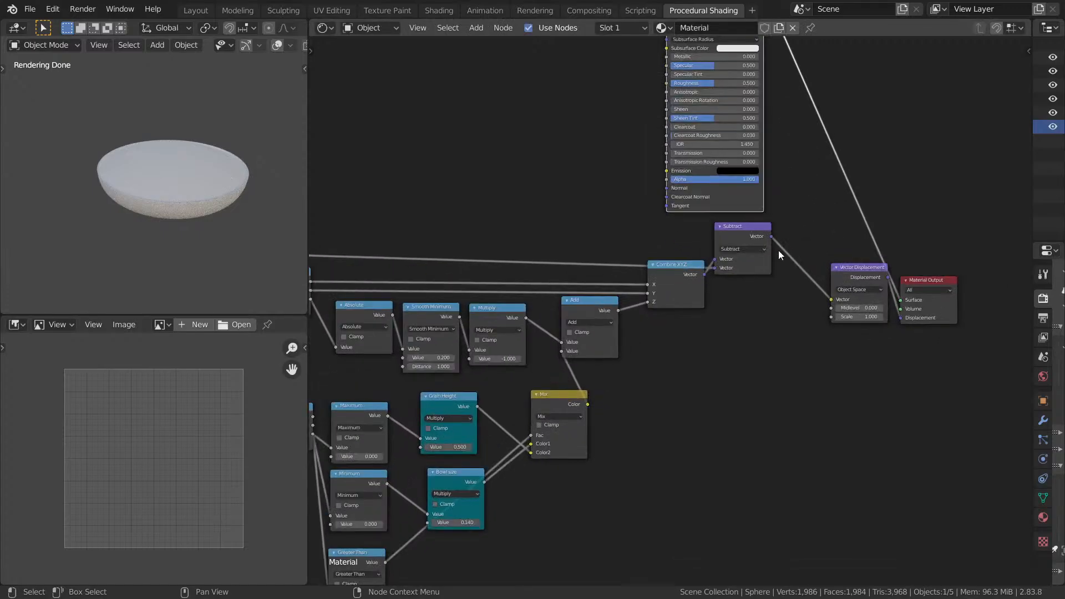
pyautogui.scroll(2, 772, 255)
pyautogui.moveTo(660, 340); pyautogui.dragTo(729, 238, button='middle')
pyautogui.scroll(2, 611, 261)
pyautogui.moveTo(508, 290); pyautogui.dragTo(648, 221, button='middle')
pyautogui.moveTo(766, 139); pyautogui.dragTo(897, 146, button='middle')
pyautogui.moveTo(897, 146); pyautogui.dragTo(908, 151)
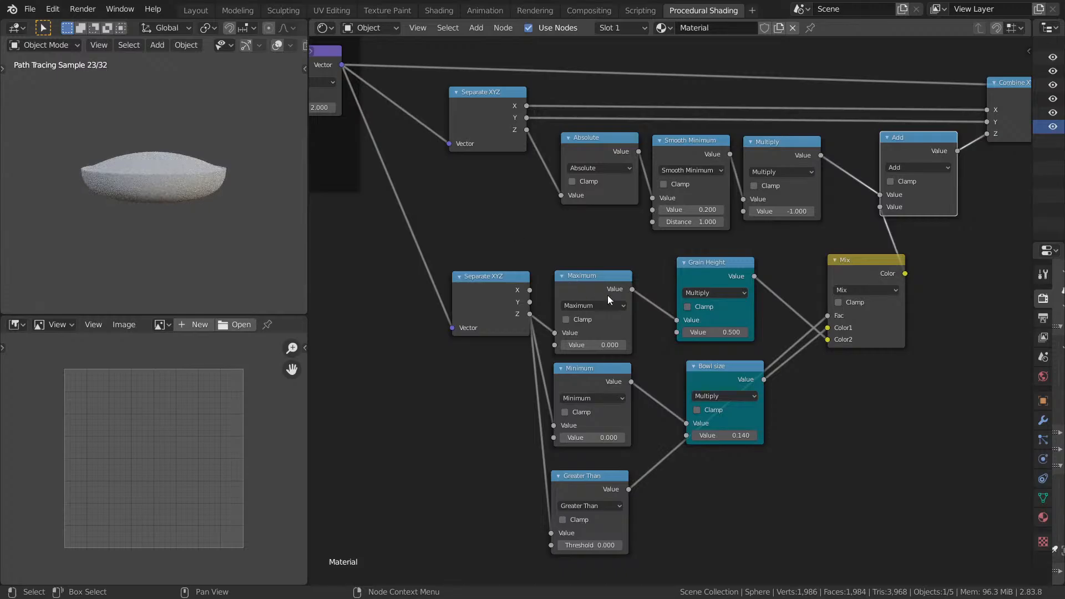
pyautogui.scroll(-1, 751, 481)
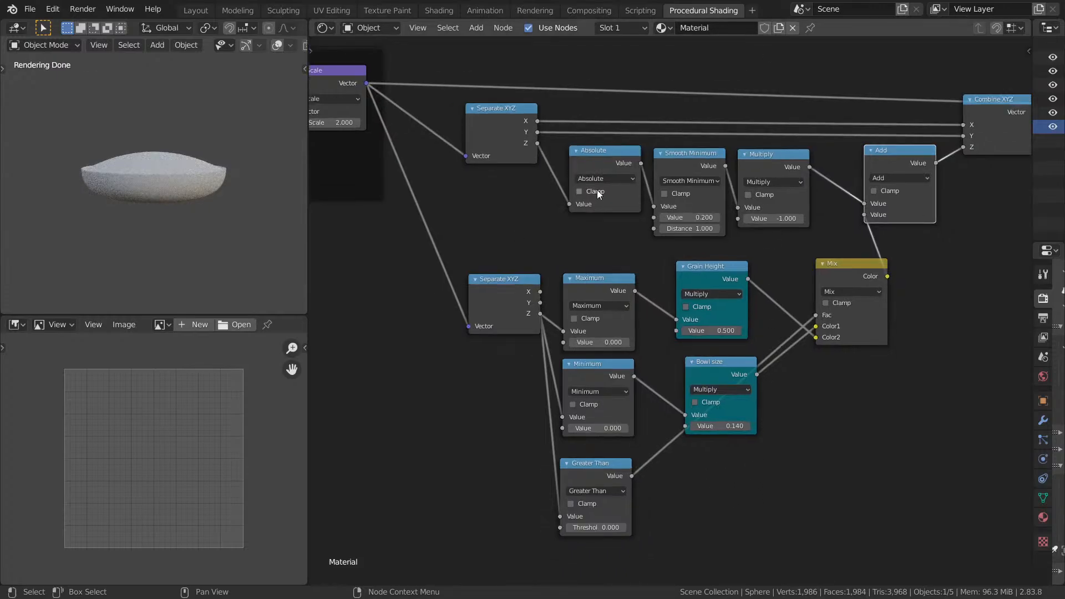
# Shift the "Generated to object" frame slightly downward to tidy the start of the node chain.
pyautogui.moveTo(534, 196); pyautogui.dragTo(700, 180, button='middle')
pyautogui.scroll(-5, 700, 181)
pyautogui.moveTo(625, 232); pyautogui.dragTo(645, 234, button='middle')
pyautogui.moveTo(675, 183); pyautogui.dragTo(611, 224, button='middle')
pyautogui.moveTo(480, 260); pyautogui.dragTo(480, 272)
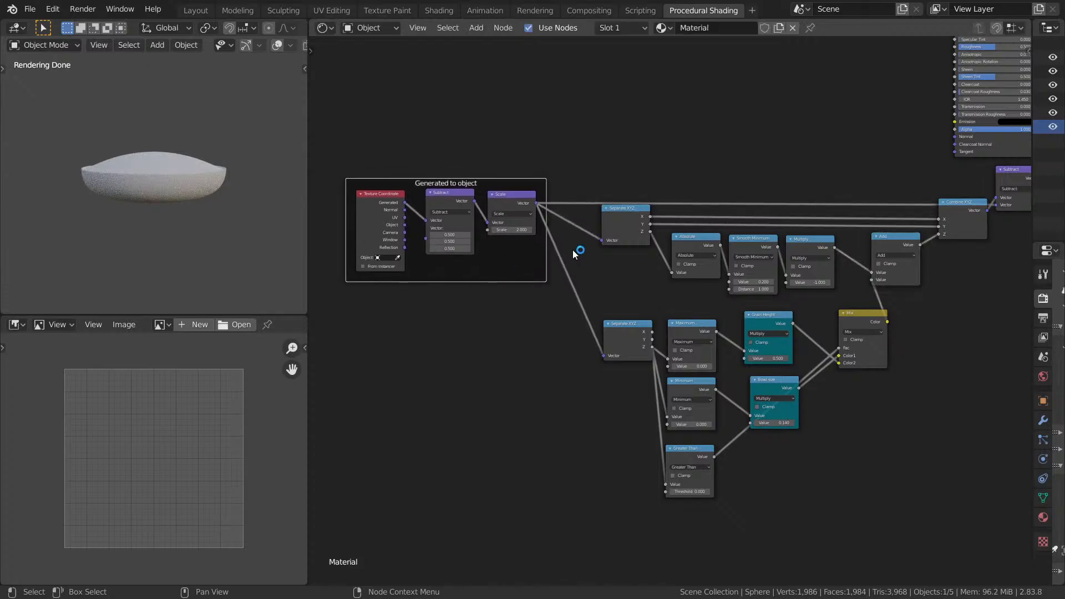
# Shift the Subtract node slightly up and away from Combine XYZ, and save the file.
pyautogui.moveTo(721, 201); pyautogui.dragTo(474, 234, button='middle')
pyautogui.scroll(1, 606, 220)
pyautogui.moveTo(778, 247); pyautogui.dragTo(830, 208, button='middle')
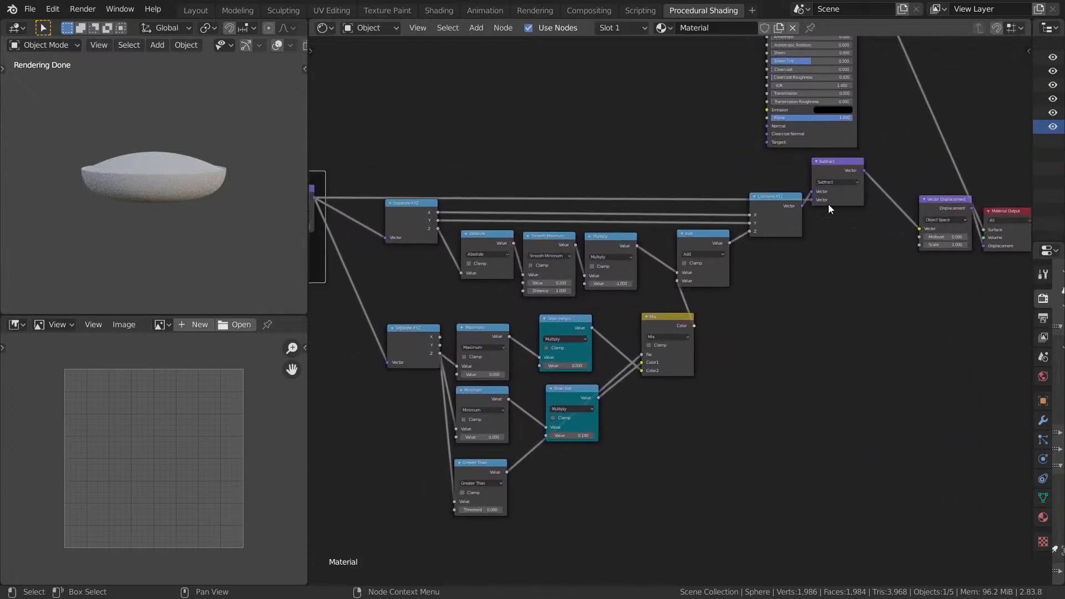
pyautogui.click(776, 197)
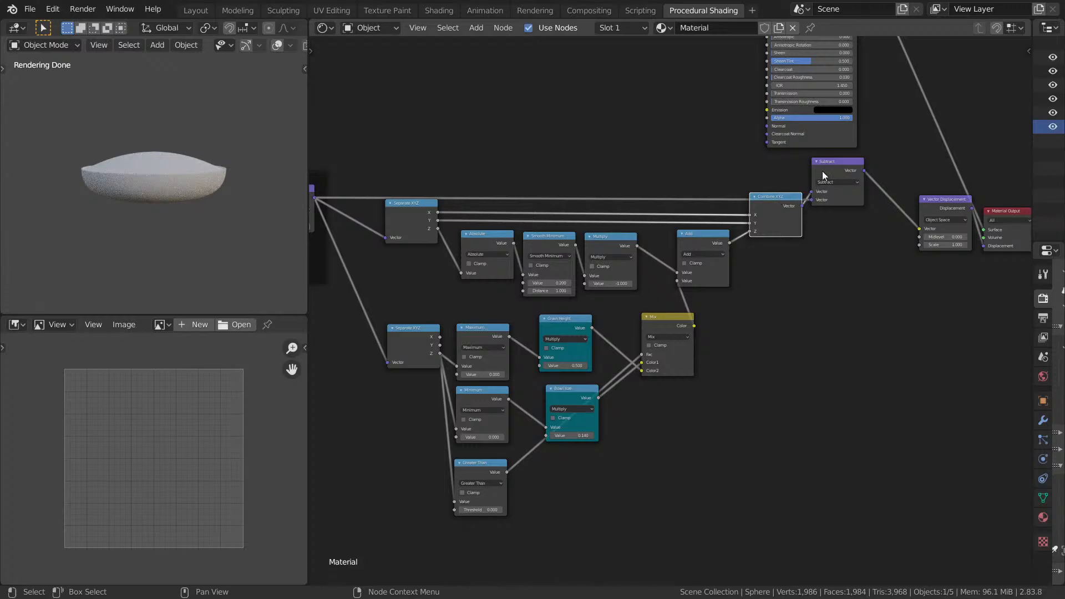
pyautogui.moveTo(854, 168); pyautogui.dragTo(860, 159)
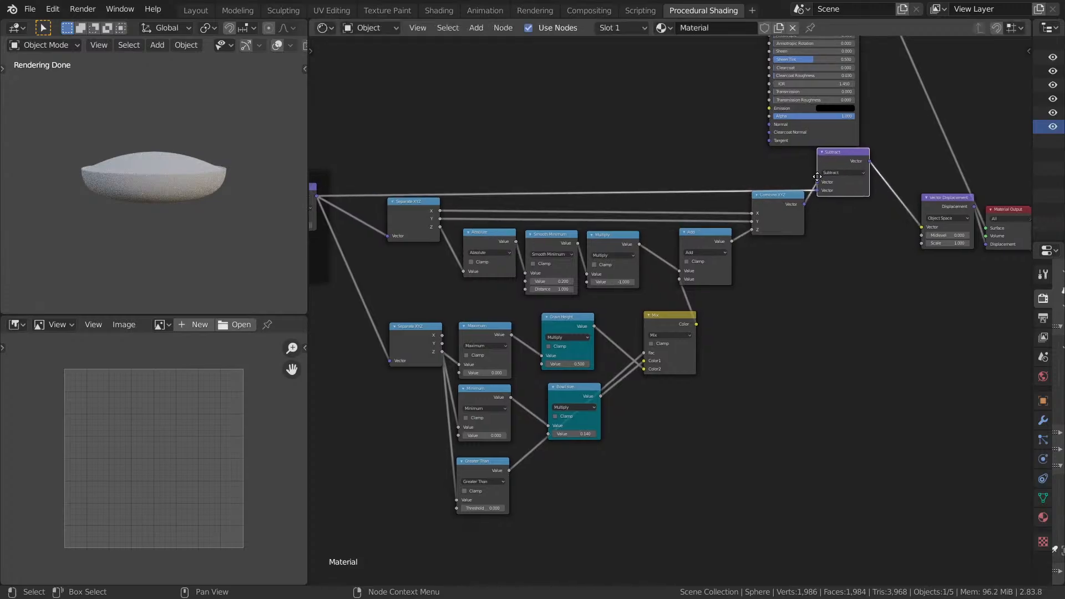
pyautogui.moveTo(831, 231); pyautogui.dragTo(966, 216, button='middle')
pyautogui.hotkey('ctrl', 's')
# Inspect the rendered bowl in an enlarged viewport from above and from the side, and save the file again.
pyautogui.hotkey('ctrl', 'space')
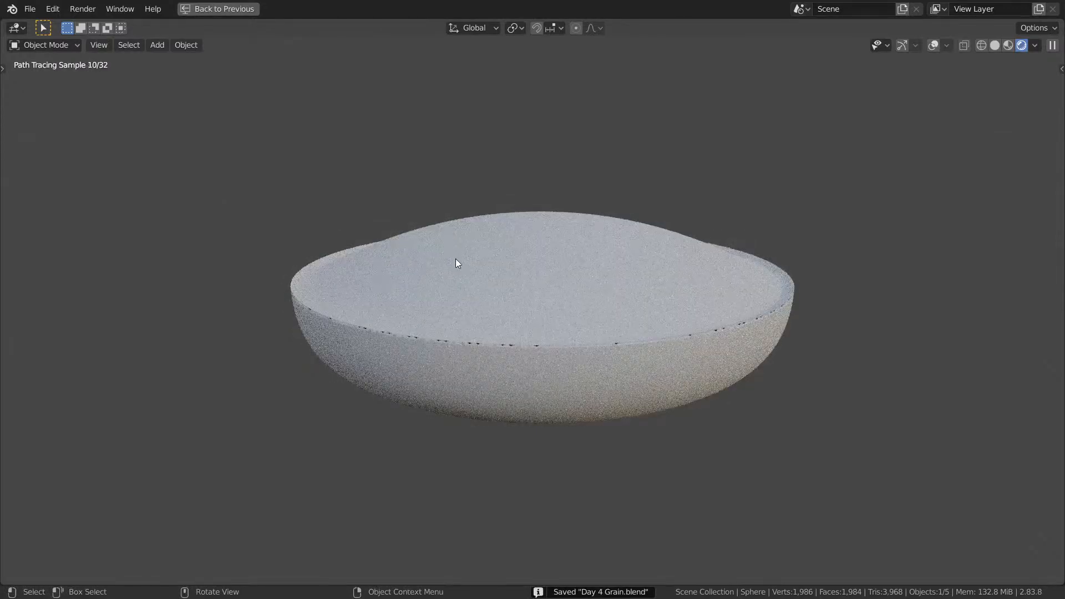
pyautogui.moveTo(457, 263); pyautogui.dragTo(340, 271, button='middle')
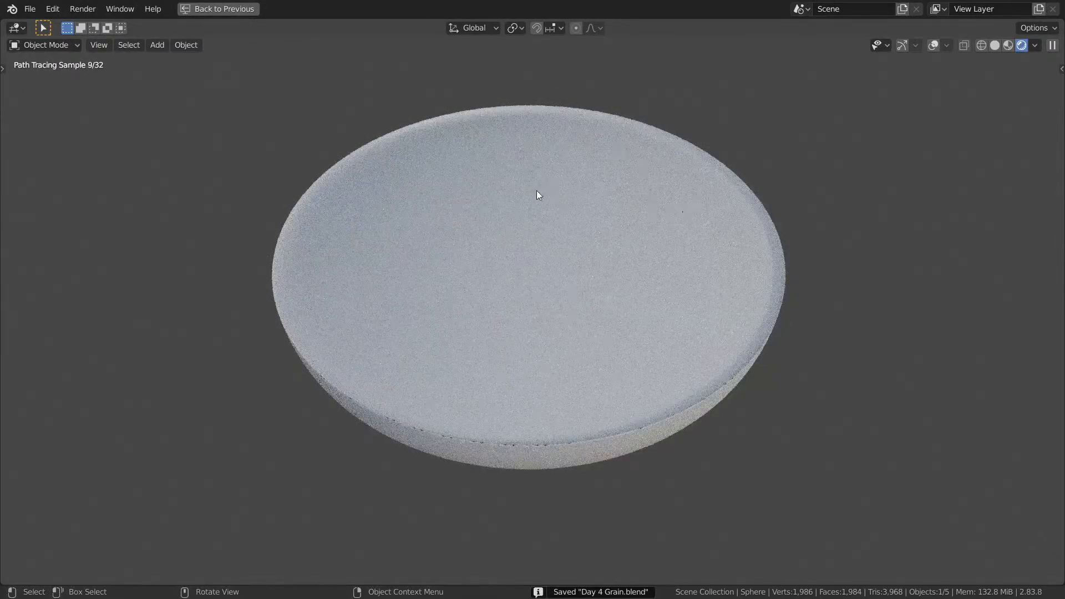
pyautogui.moveTo(651, 189); pyautogui.dragTo(320, 286, button='middle')
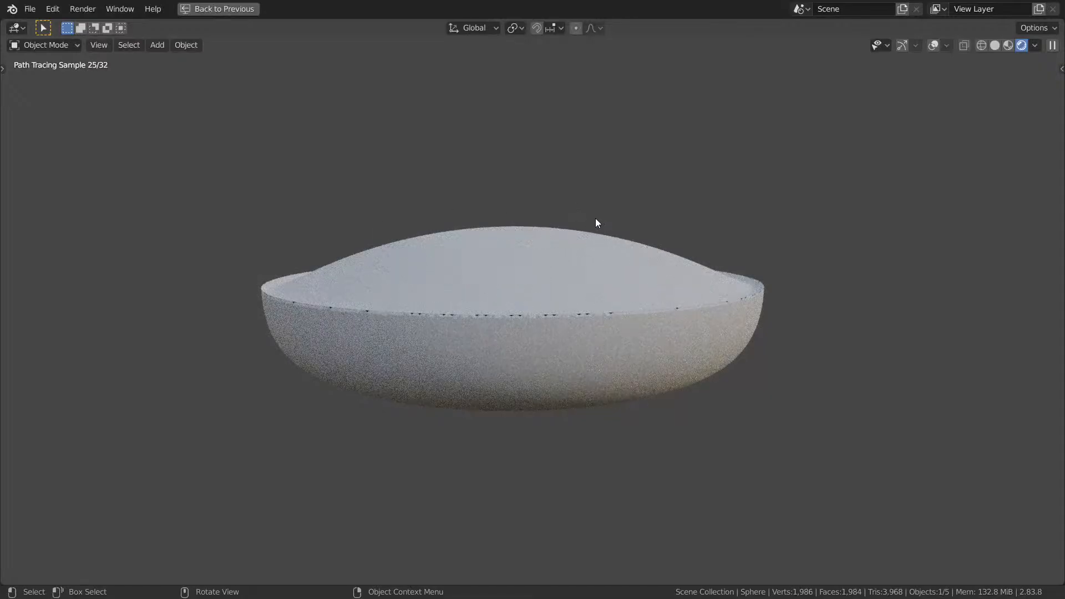
pyautogui.hotkey('ctrl', 'space')
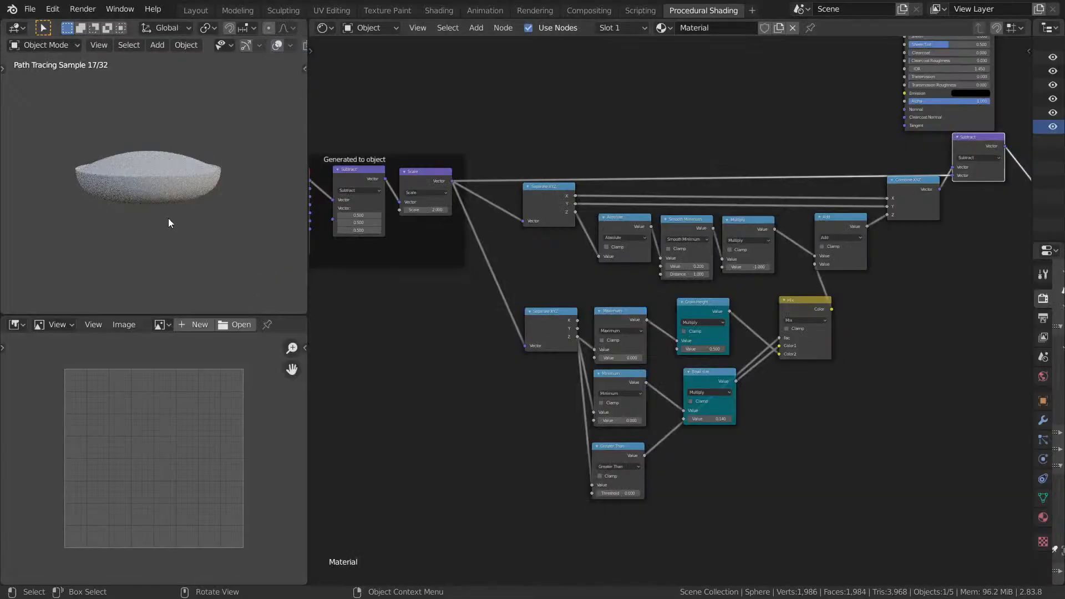
pyautogui.hotkey('ctrl', 's')
# Compare the sphere in Material Preview shading with its Rendered view.
pyautogui.press('z')
pyautogui.click(155, 289)
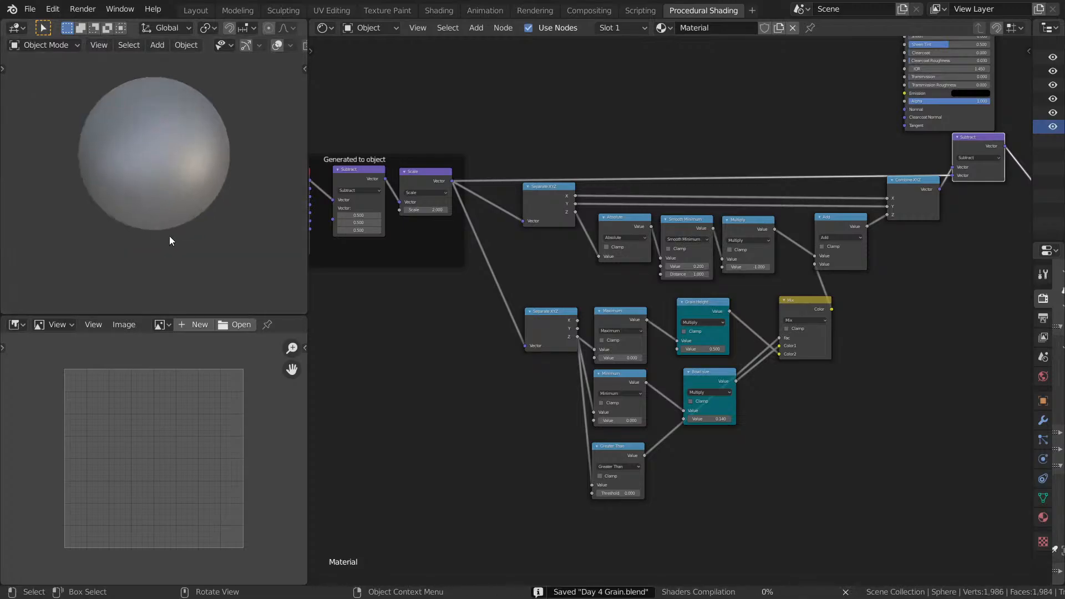
pyautogui.hotkey('ctrl', 'space')
pyautogui.moveTo(331, 198)
pyautogui.mouseDown(button='middle')
pyautogui.moveTo(438, 118)
pyautogui.moveTo(406, 111)
pyautogui.moveTo(408, 120)
pyautogui.mouseUp(button='middle')
pyautogui.hotkey('ctrl', 'space')
pyautogui.moveTo(507, 153)
pyautogui.mouseDown(button='middle')
pyautogui.moveTo(492, 189)
pyautogui.moveTo(607, 300)
pyautogui.mouseUp(button='middle')
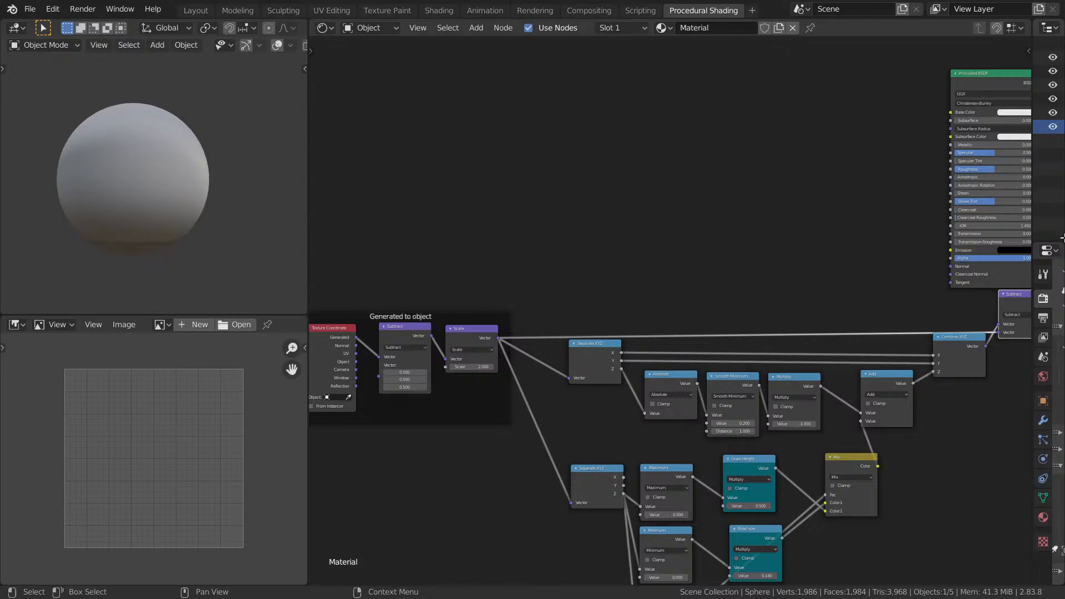
pyautogui.hotkey('ctrl', 'space')
pyautogui.hotkey('ctrl', 'space')
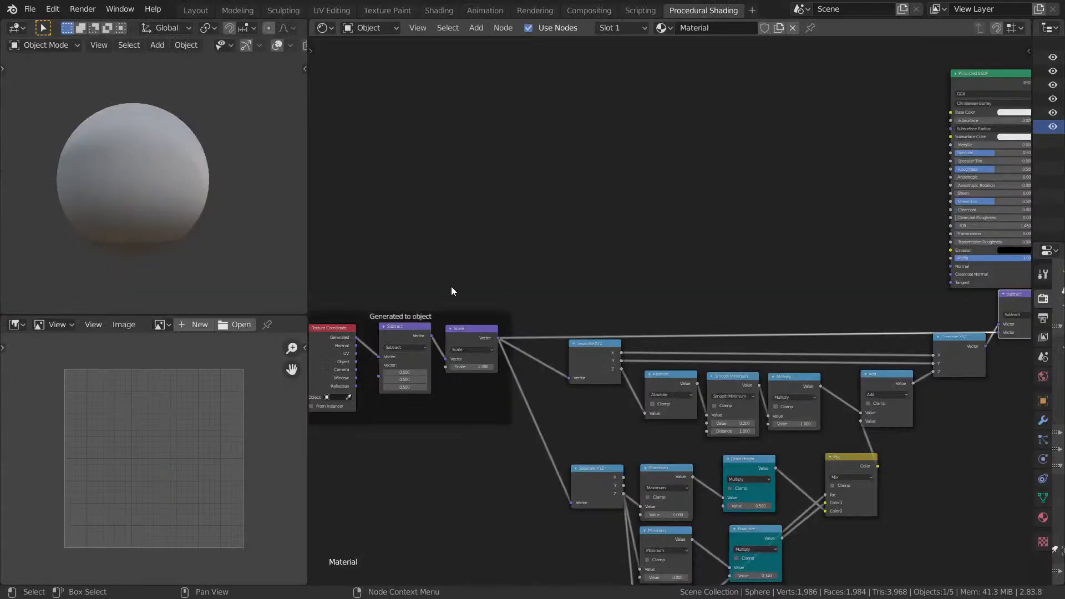
pyautogui.moveTo(171, 182)
pyautogui.mouseDown(button='middle')
pyautogui.moveTo(121, 132)
pyautogui.moveTo(224, 195)
pyautogui.moveTo(145, 241)
pyautogui.moveTo(166, 233)
pyautogui.mouseUp(button='middle')
pyautogui.moveTo(671, 236); pyautogui.dragTo(550, 244, button='middle')
pyautogui.press('z')
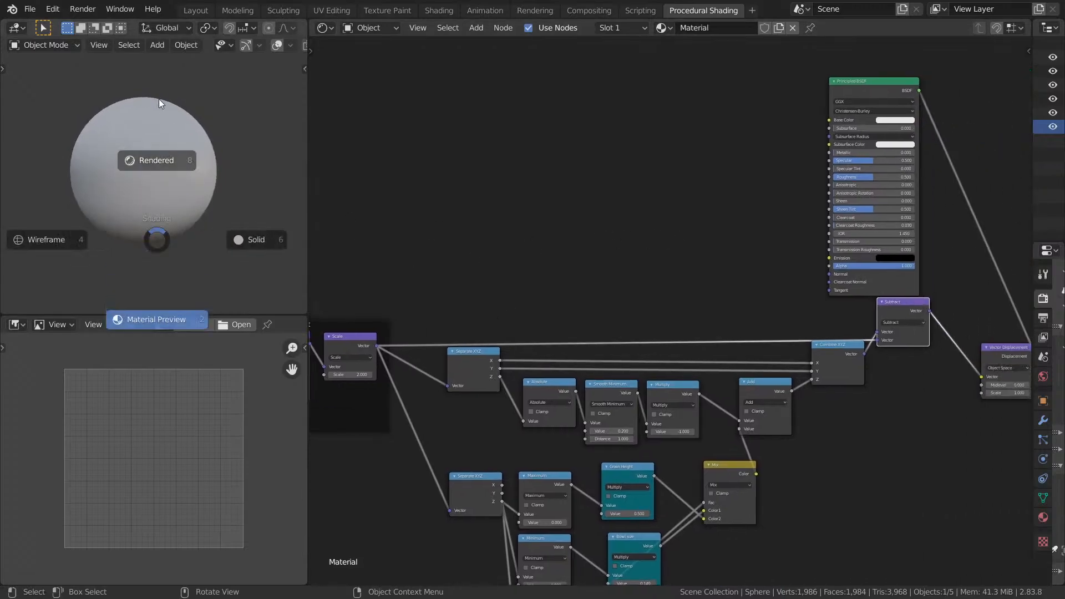
pyautogui.click(159, 98)
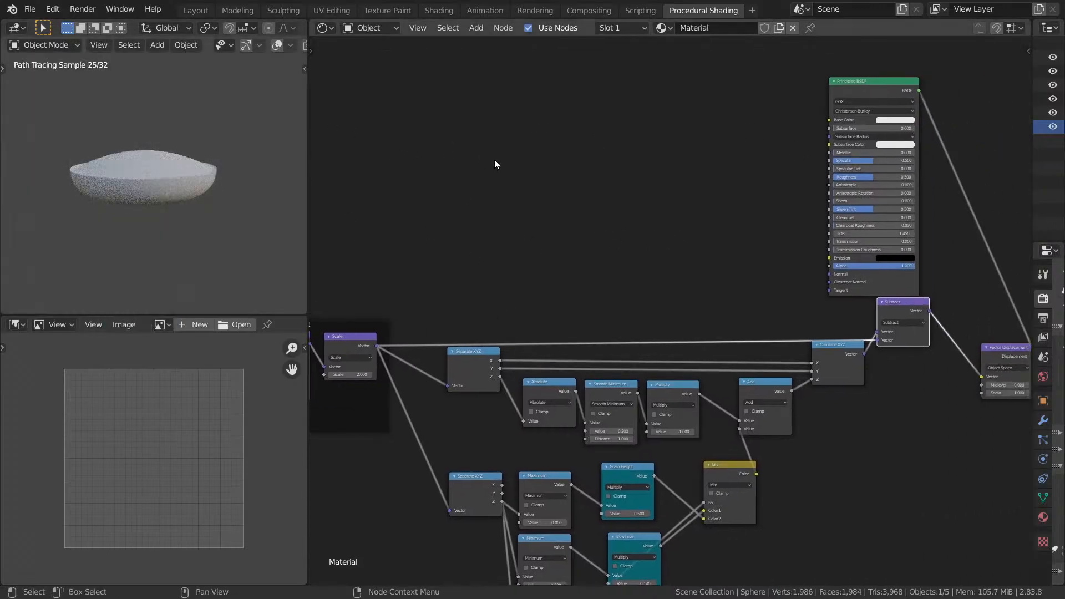
# Shift the Principled BSDF node slightly up and to the right, clear of the Subtract node.
pyautogui.moveTo(499, 178); pyautogui.dragTo(460, 206, button='middle')
pyautogui.moveTo(691, 94); pyautogui.dragTo(714, 89)
pyautogui.moveTo(603, 142); pyautogui.dragTo(780, 119, button='middle')
pyautogui.scroll(-1, 721, 156)
pyautogui.scroll(3, 668, 190)
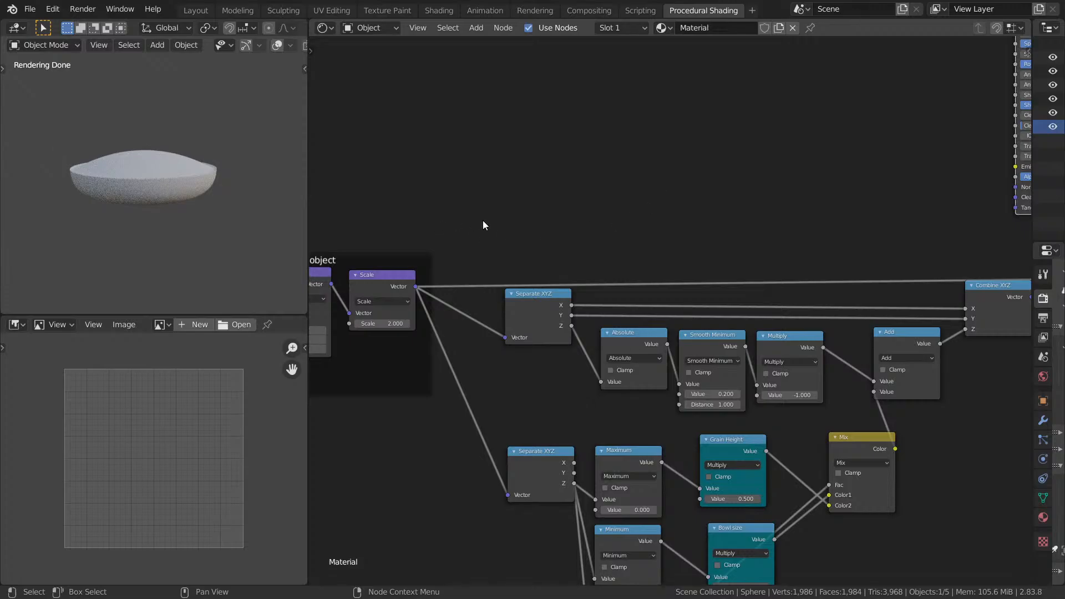
pyautogui.moveTo(629, 203); pyautogui.dragTo(508, 236, button='middle')
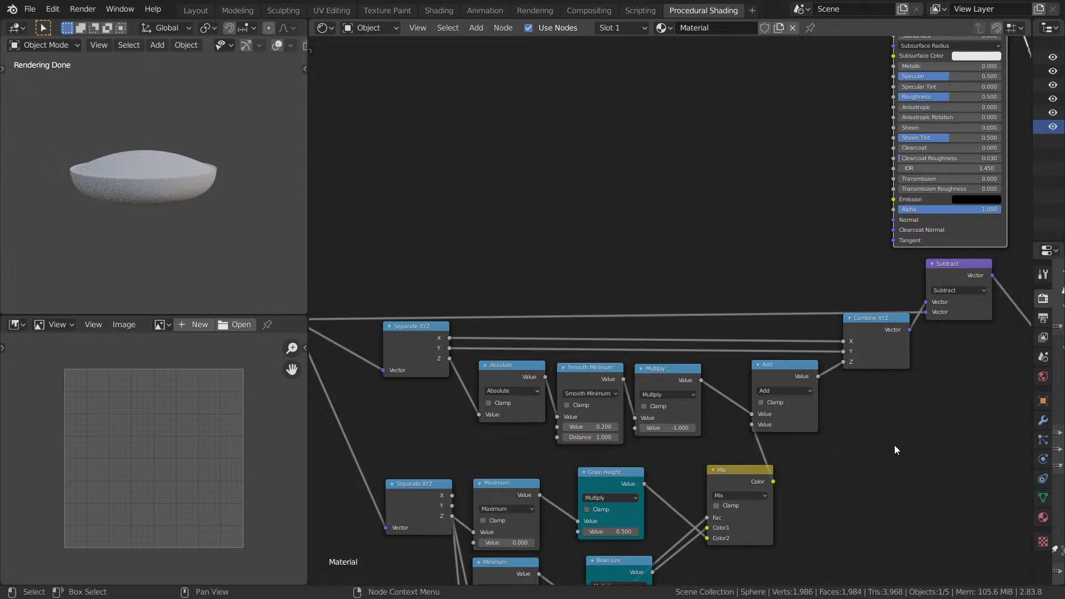
pyautogui.moveTo(714, 297); pyautogui.dragTo(824, 290, button='middle')
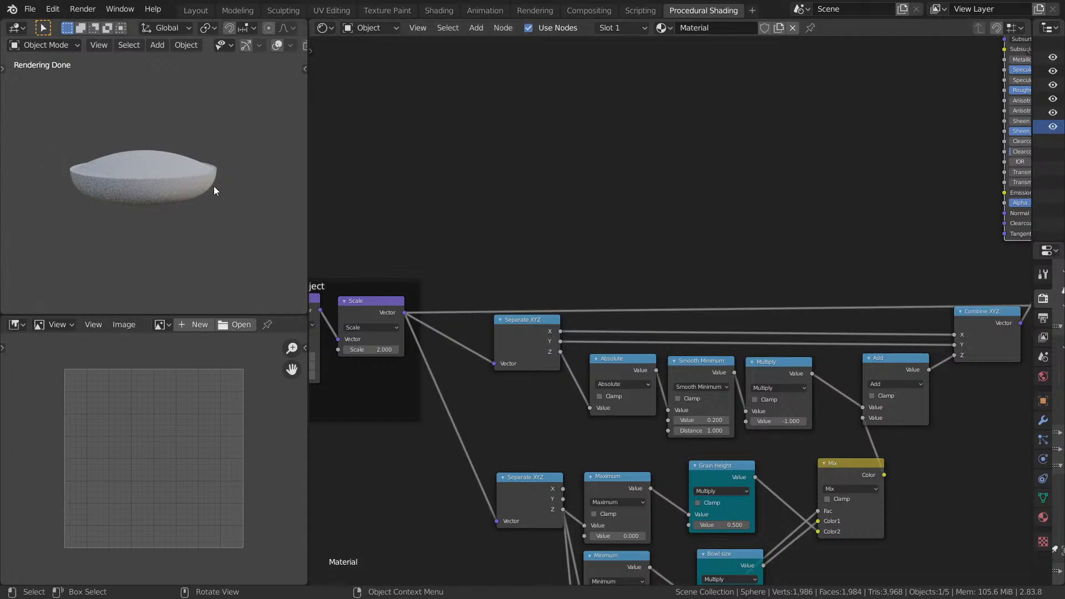
# Switch the viewport to Material Preview shading and preview the Maximum node's output on the sphere.
pyautogui.press('z')
pyautogui.moveTo(642, 91)
pyautogui.mouseDown(button='middle')
pyautogui.moveTo(647, 50)
pyautogui.moveTo(624, 488)
pyautogui.mouseUp(button='middle')
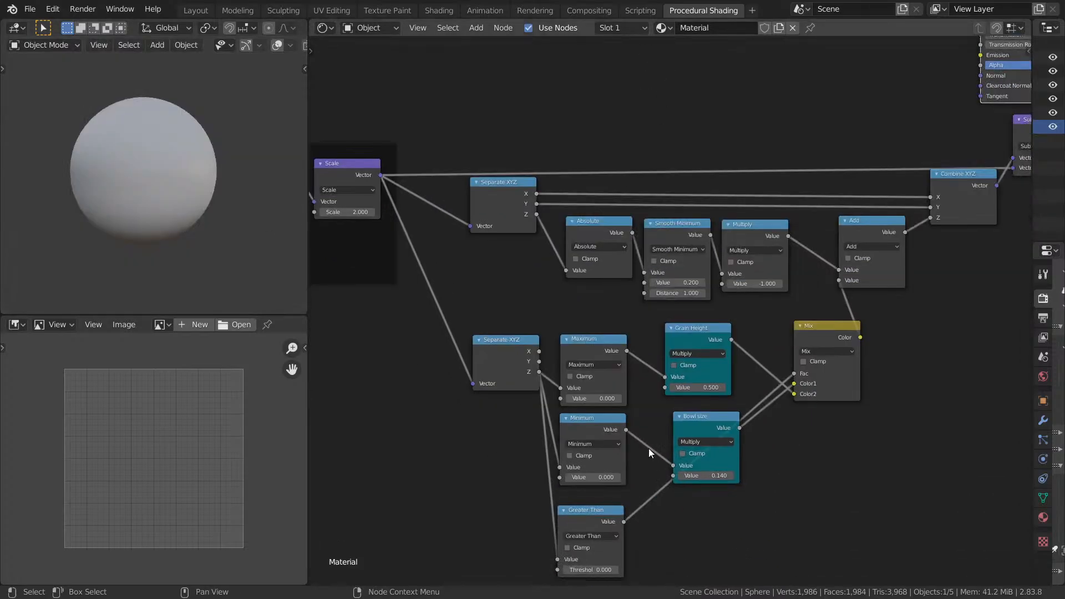
pyautogui.moveTo(649, 453); pyautogui.dragTo(616, 410, button='middle')
pyautogui.moveTo(604, 288); pyautogui.dragTo(621, 371, button='middle')
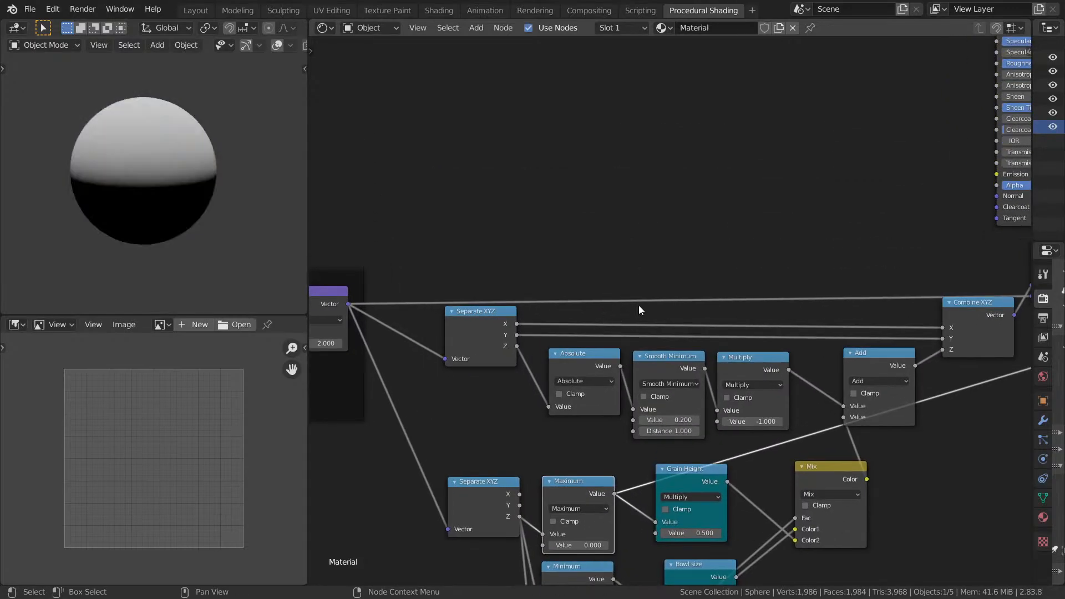
pyautogui.moveTo(638, 307); pyautogui.dragTo(645, 366, button='middle')
pyautogui.moveTo(650, 267); pyautogui.dragTo(678, 245, button='middle')
pyautogui.scroll(-1, 678, 244)
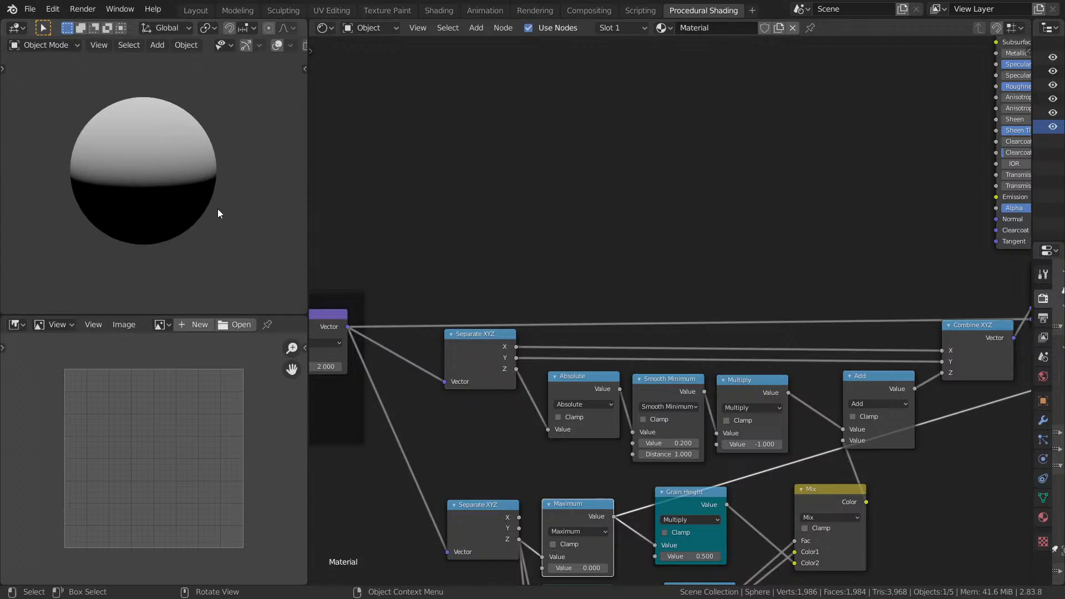
# Turn on the viewport overlays and annotate the sphere's top, middle and bottom heights with 1, 0 and -1.
pyautogui.click(273, 46)
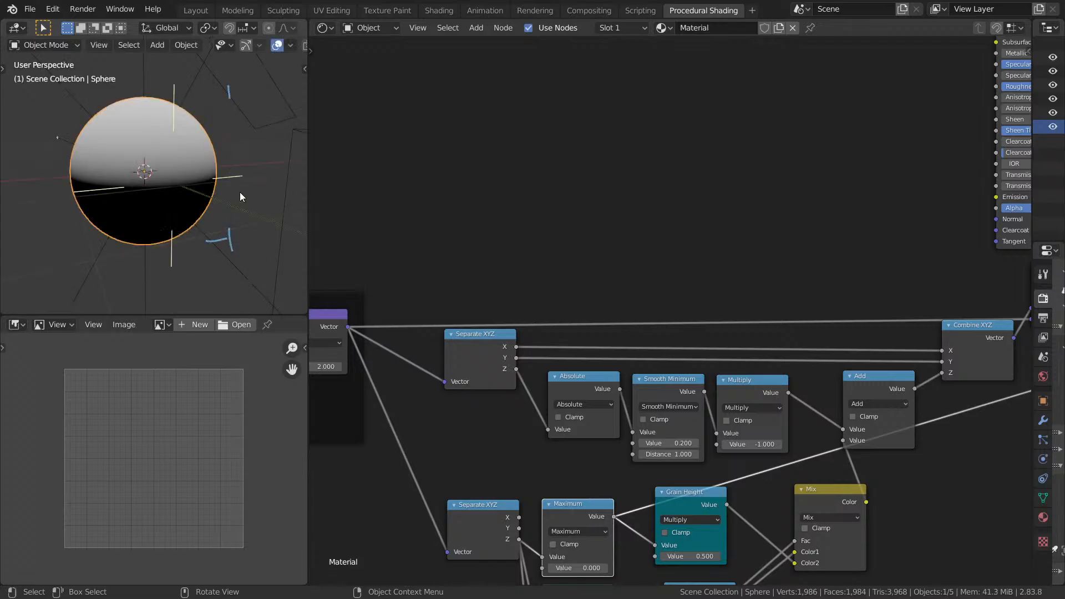
pyautogui.moveTo(233, 176); pyautogui.dragTo(239, 162)
# Annotate the empty node editor area with a 0, a positive mark and a negative mark, circling the 0 and the positive mark.
pyautogui.moveTo(571, 200)
pyautogui.mouseDown(button='middle')
pyautogui.moveTo(601, 207)
pyautogui.moveTo(636, 147)
pyautogui.moveTo(587, 178)
pyautogui.mouseUp(button='middle')
pyautogui.scroll(-1, 617, 171)
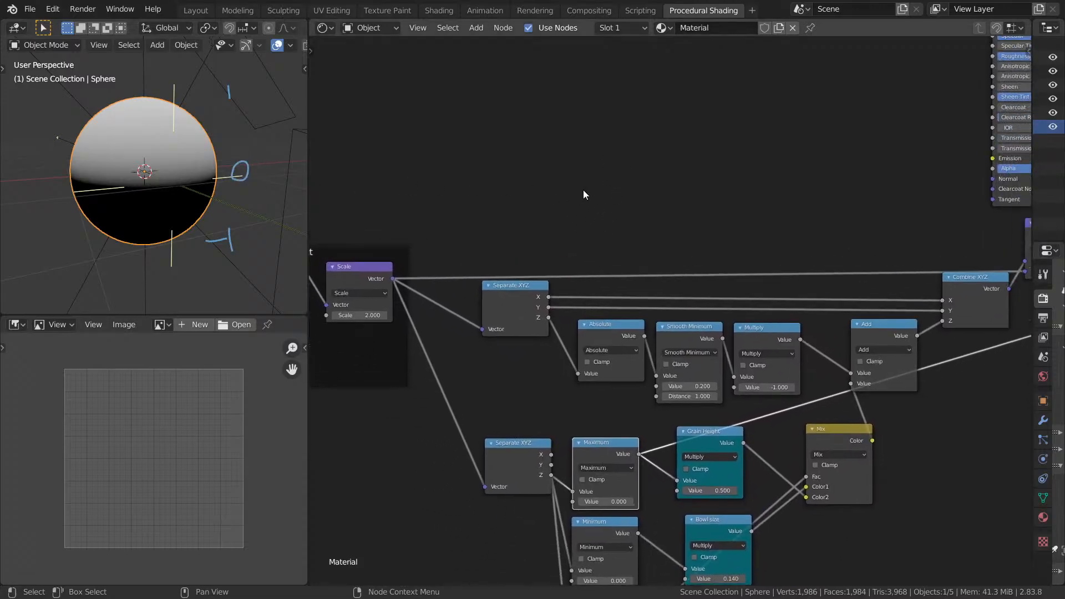
pyautogui.moveTo(641, 518); pyautogui.dragTo(631, 290, button='middle')
pyautogui.scroll(1, 632, 288)
pyautogui.moveTo(632, 288); pyautogui.dragTo(644, 583, button='middle')
pyautogui.moveTo(668, 123)
pyautogui.mouseDown()
pyautogui.moveTo(666, 145)
pyautogui.moveTo(673, 120)
pyautogui.mouseUp()
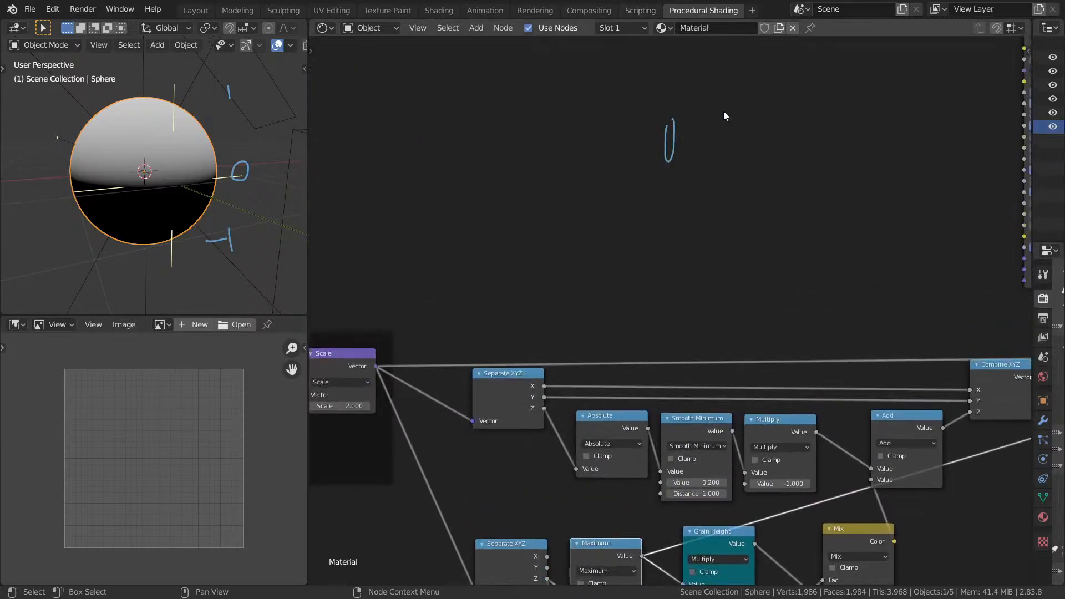
pyautogui.moveTo(790, 82); pyautogui.dragTo(804, 82)
pyautogui.moveTo(797, 74)
pyautogui.mouseDown()
pyautogui.moveTo(797, 88)
pyautogui.moveTo(822, 58)
pyautogui.mouseUp()
pyautogui.moveTo(800, 192); pyautogui.dragTo(815, 186)
pyautogui.moveTo(824, 178); pyautogui.dragTo(832, 168)
pyautogui.moveTo(814, 56)
pyautogui.mouseDown()
pyautogui.moveTo(674, 103)
pyautogui.moveTo(817, 63)
pyautogui.mouseUp()
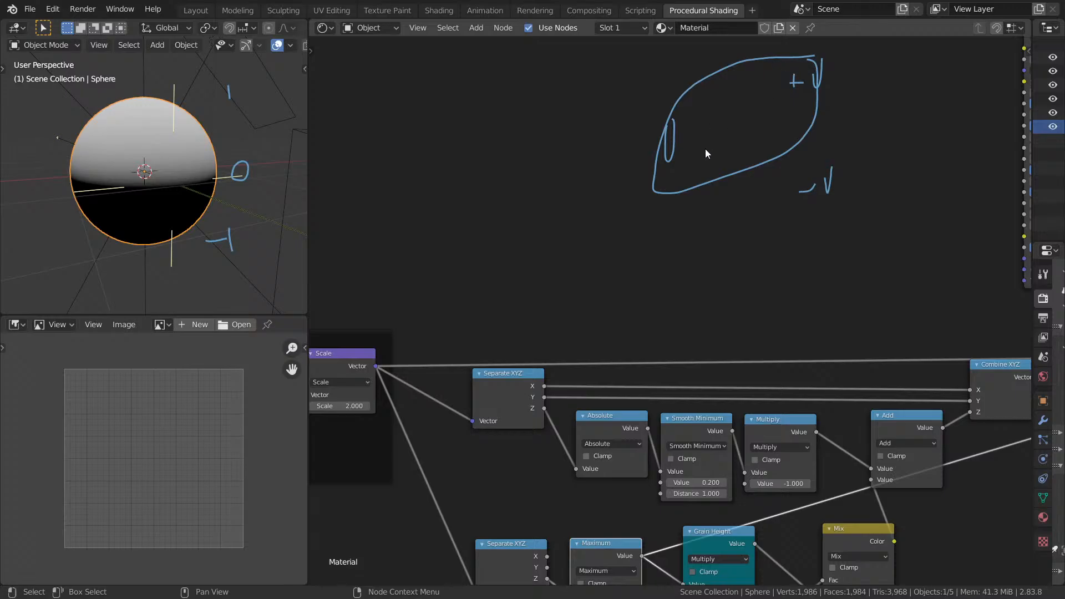
pyautogui.moveTo(809, 170); pyautogui.dragTo(767, 131, button='middle')
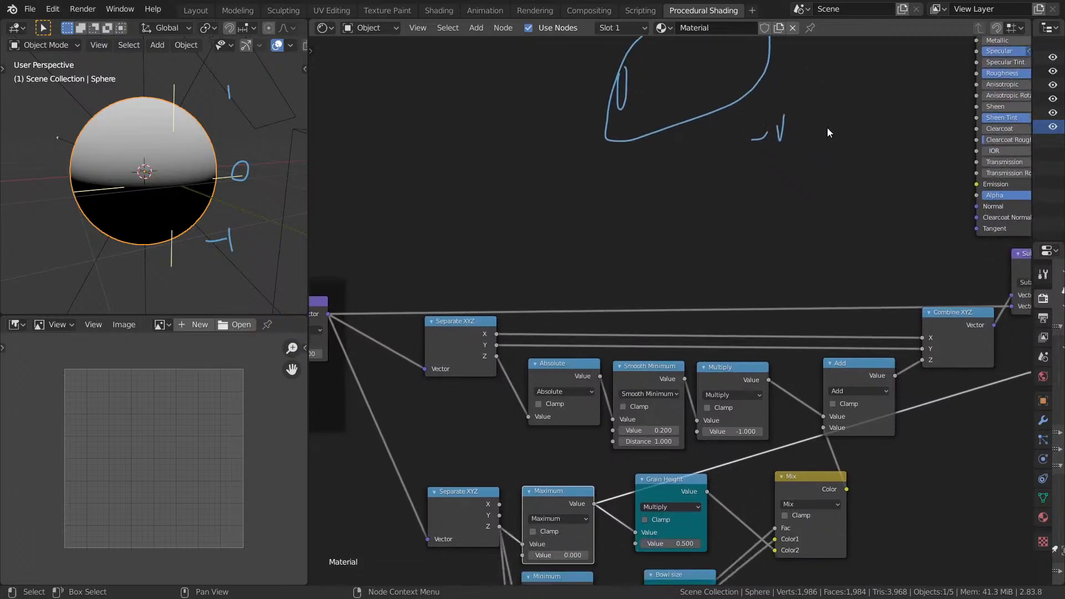
# Circle the 0 and the negative mark in the node editor annotation.
pyautogui.moveTo(831, 133)
pyautogui.mouseDown()
pyautogui.moveTo(571, 82)
pyautogui.moveTo(781, 113)
pyautogui.mouseUp()
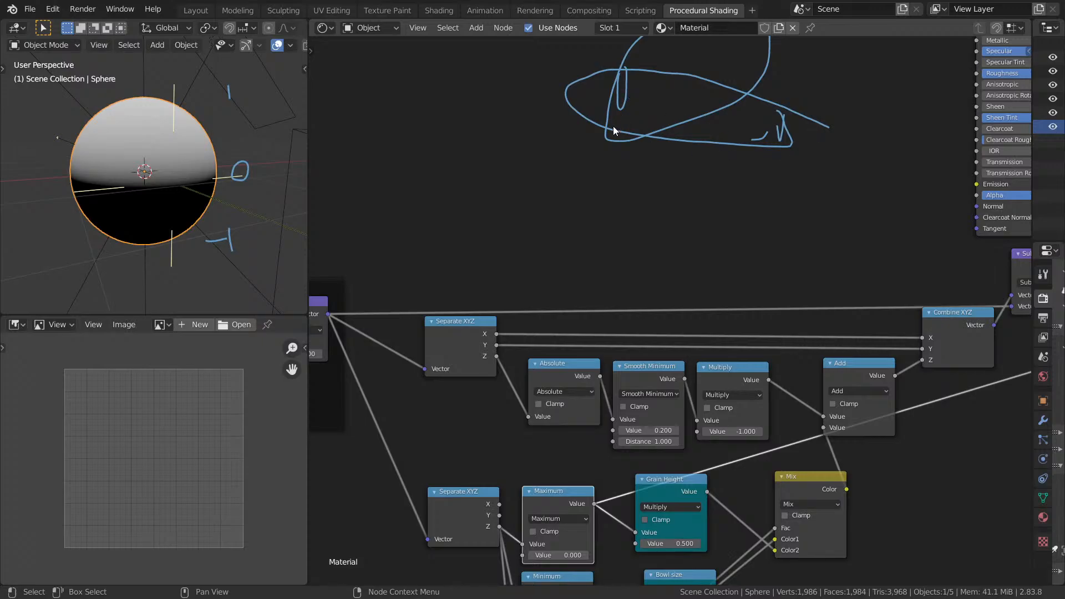
pyautogui.moveTo(777, 98)
pyautogui.mouseDown()
pyautogui.moveTo(804, 111)
pyautogui.moveTo(746, 111)
pyautogui.mouseUp()
pyautogui.moveTo(711, 155); pyautogui.dragTo(612, 88)
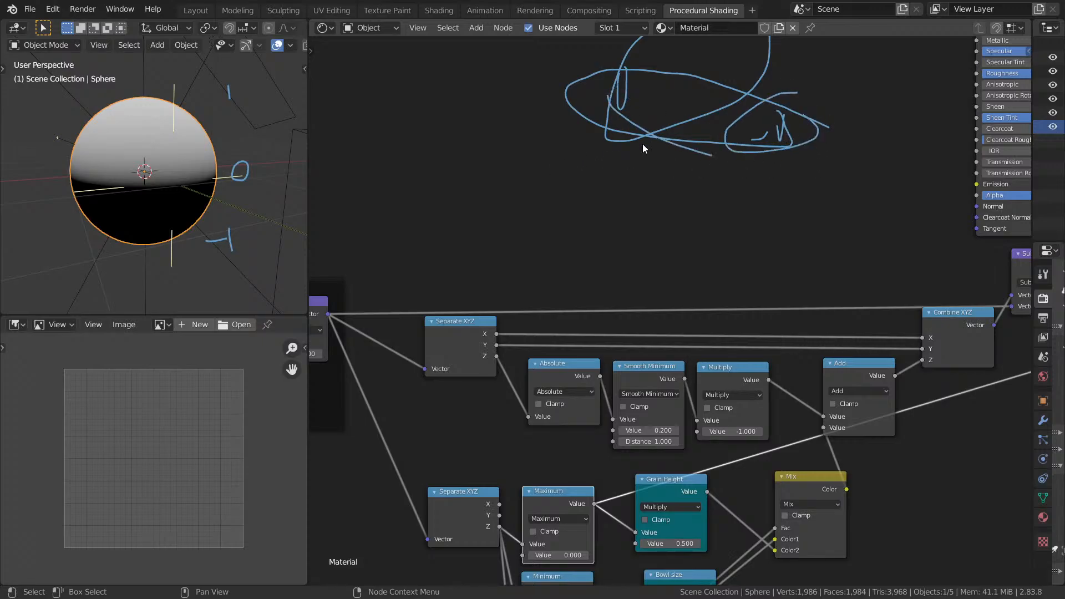
# Erase the 1, 0 and -1 annotations beside the sphere in the viewport.
pyautogui.moveTo(621, 233); pyautogui.dragTo(684, 118, button='middle')
pyautogui.moveTo(86, 215); pyautogui.dragTo(123, 168, button='middle')
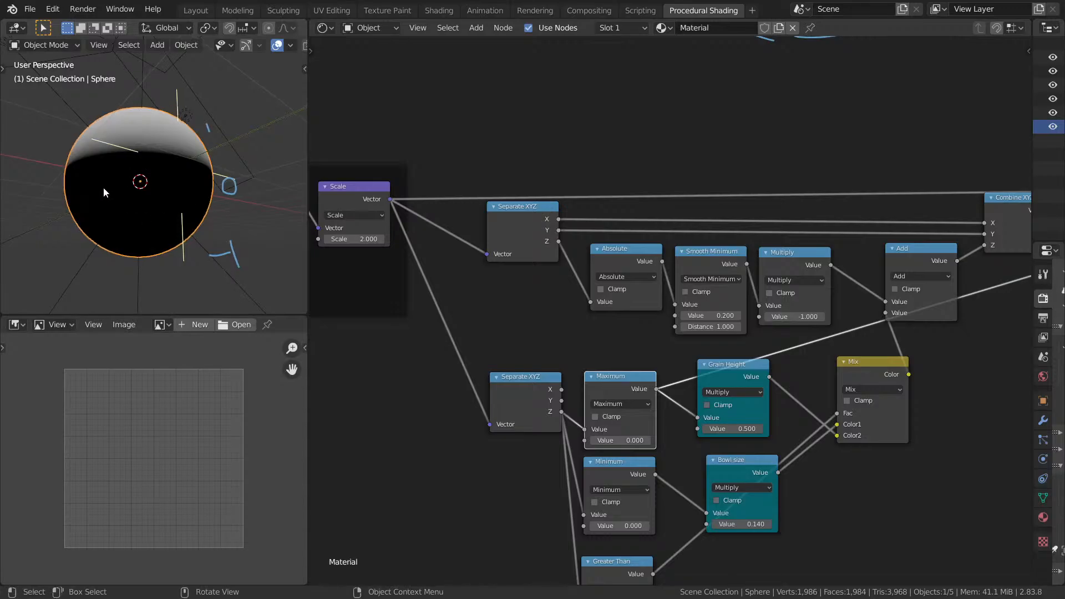
pyautogui.moveTo(172, 195); pyautogui.dragTo(103, 209, button='middle')
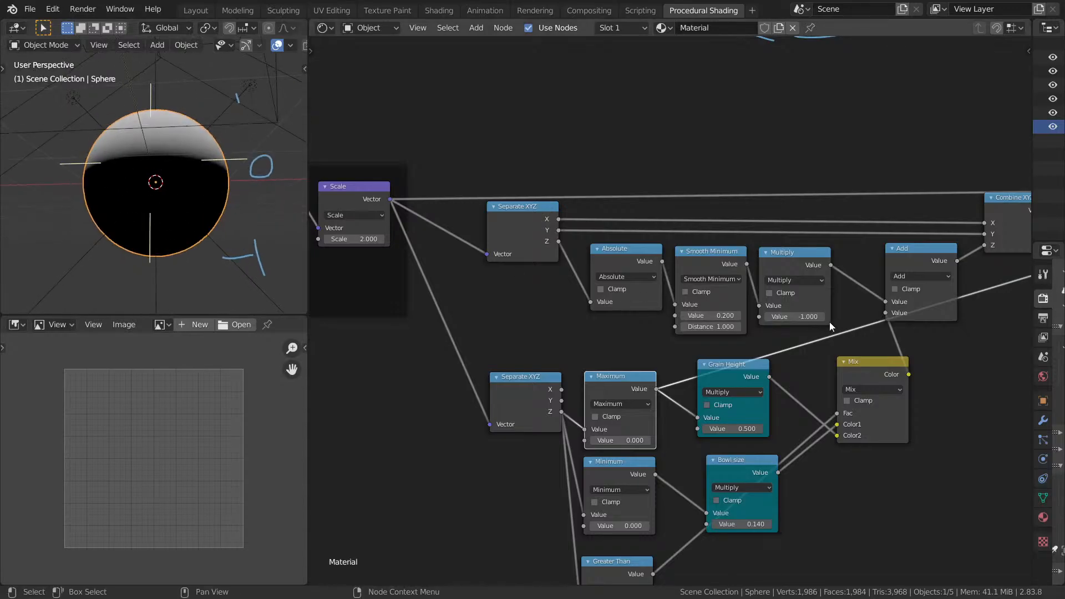
pyautogui.moveTo(903, 279); pyautogui.dragTo(722, 244, button='middle')
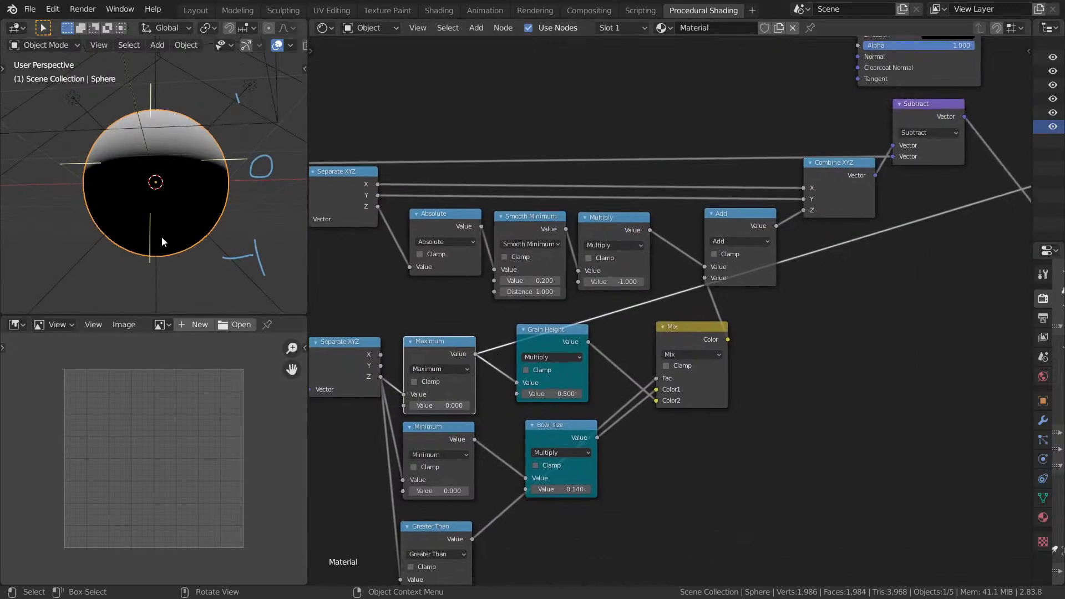
pyautogui.moveTo(161, 237)
pyautogui.mouseDown(button='middle')
pyautogui.moveTo(142, 190)
pyautogui.moveTo(162, 220)
pyautogui.mouseUp(button='middle')
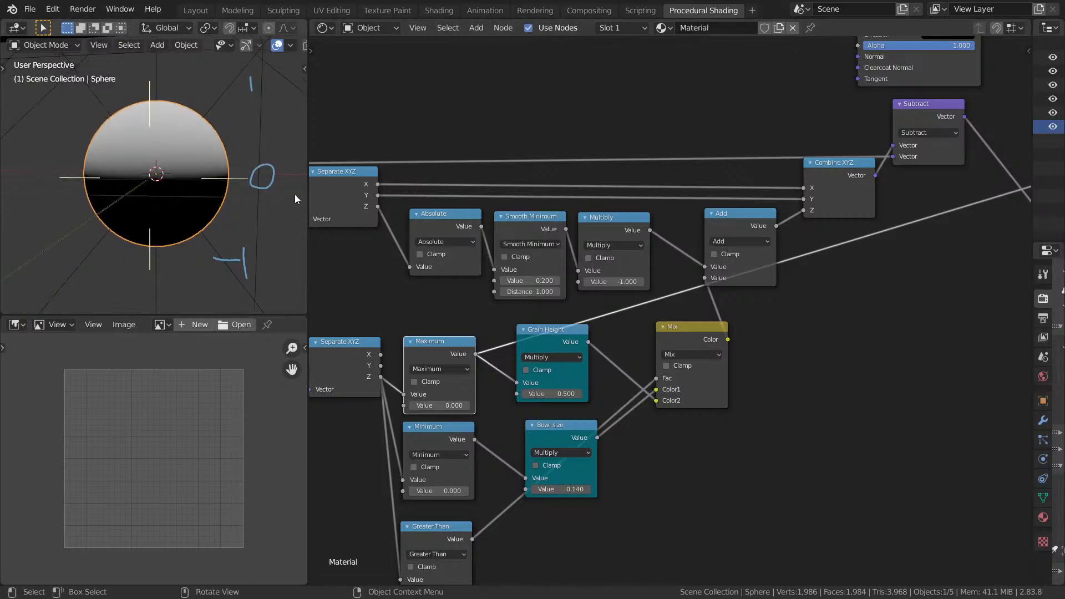
pyautogui.moveTo(248, 241)
pyautogui.mouseDown(button='right')
pyautogui.moveTo(233, 230)
pyautogui.moveTo(274, 175)
pyautogui.moveTo(261, 115)
pyautogui.mouseUp(button='right')
# Circle the positive mark and the 0 in the node editor annotation, and erase the whole annotation.
pyautogui.moveTo(583, 110); pyautogui.dragTo(627, 359, button='middle')
pyautogui.scroll(1, 709, 190)
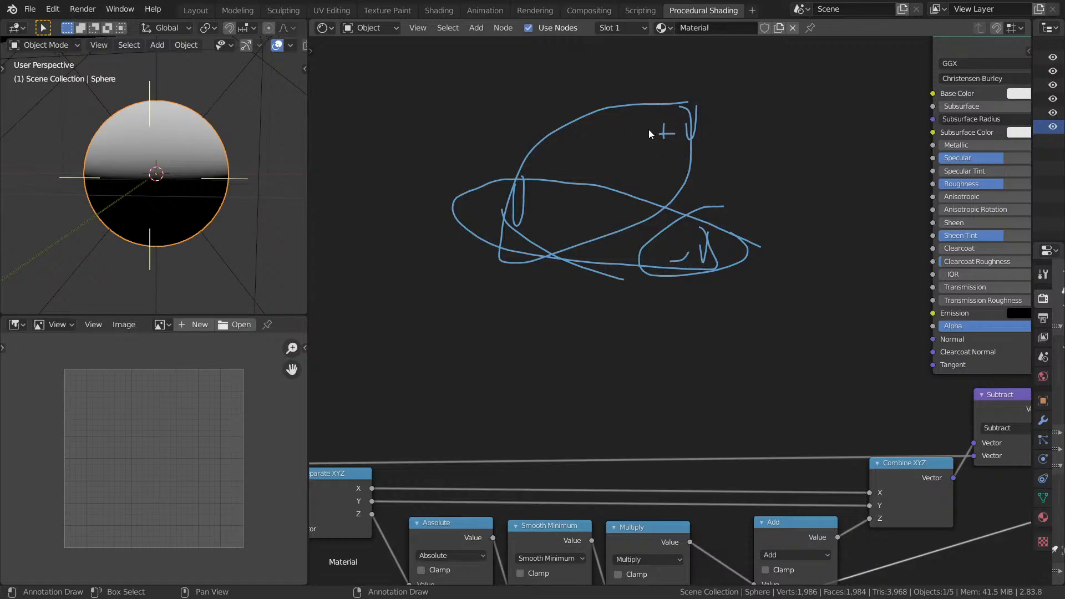
pyautogui.moveTo(669, 89)
pyautogui.mouseDown()
pyautogui.moveTo(744, 161)
pyautogui.moveTo(665, 118)
pyautogui.mouseUp()
pyautogui.moveTo(520, 167)
pyautogui.mouseDown()
pyautogui.moveTo(576, 178)
pyautogui.moveTo(539, 150)
pyautogui.mouseUp()
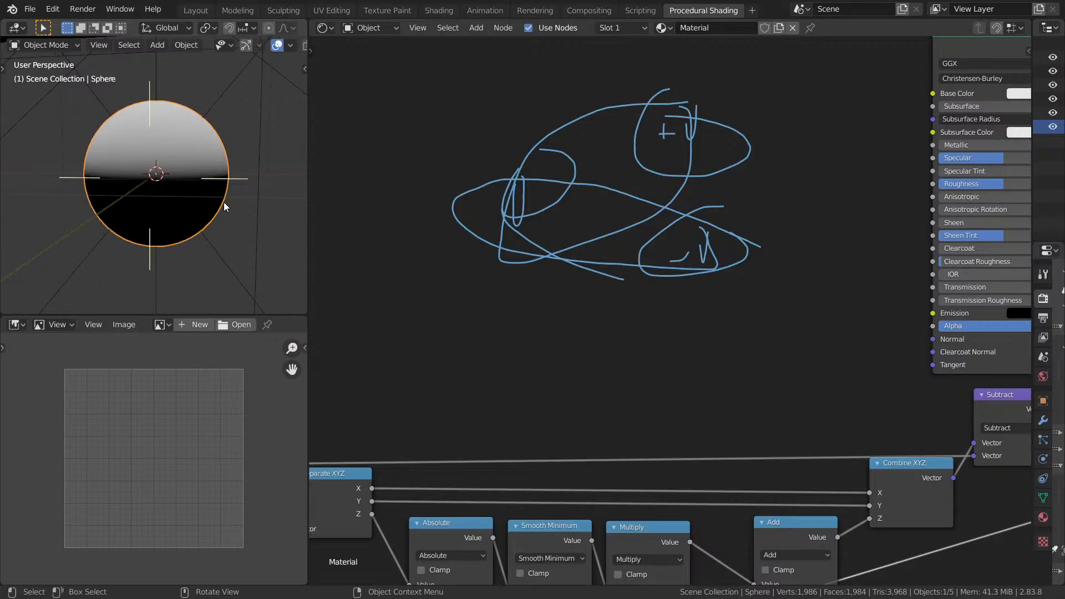
pyautogui.moveTo(690, 244)
pyautogui.mouseDown(button='right')
pyautogui.moveTo(711, 250)
pyautogui.moveTo(395, 258)
pyautogui.moveTo(550, 244)
pyautogui.moveTo(685, 95)
pyautogui.moveTo(616, 159)
pyautogui.mouseUp(button='right')
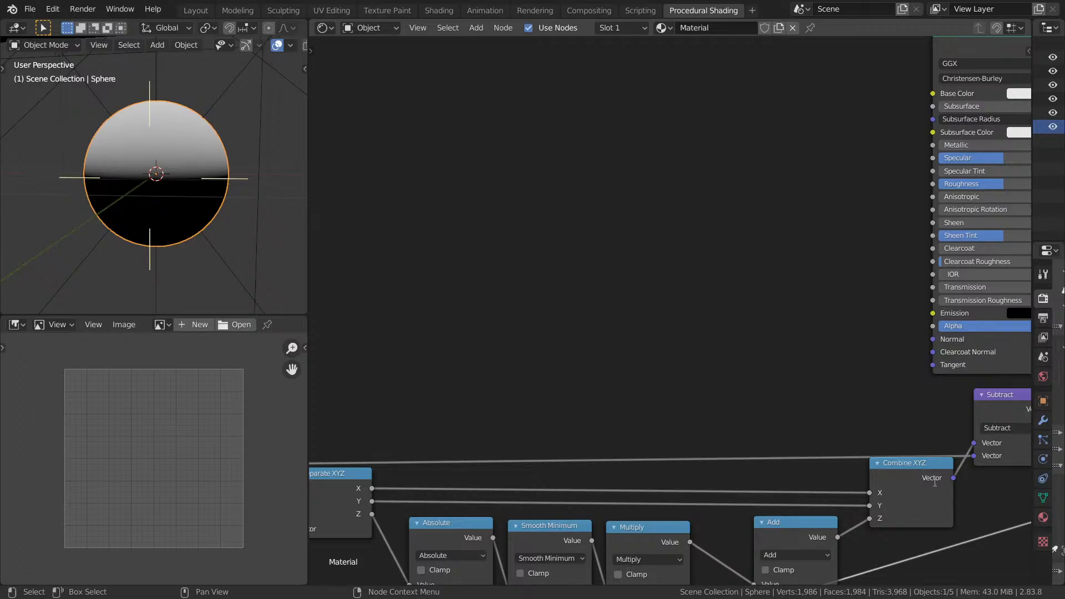
# Preview the Greater Than node's output on the sphere.
pyautogui.moveTo(797, 464); pyautogui.dragTo(733, 279, button='middle')
pyautogui.moveTo(732, 402); pyautogui.dragTo(753, 242, button='middle')
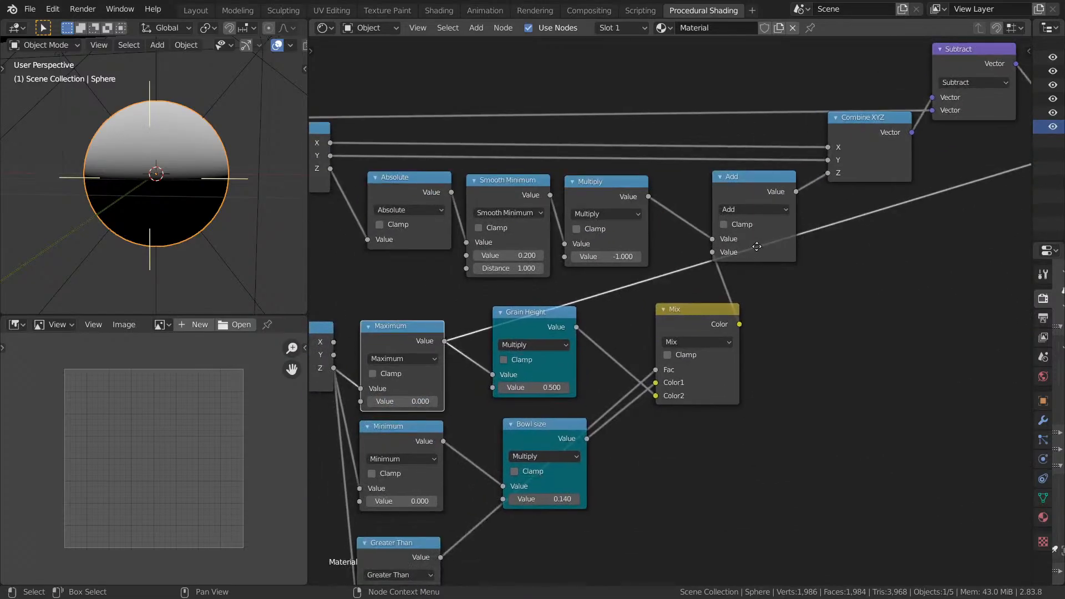
pyautogui.moveTo(741, 295); pyautogui.dragTo(791, 228, button='middle')
pyautogui.scroll(1, 744, 256)
pyautogui.moveTo(742, 256)
pyautogui.mouseDown(button='middle')
pyautogui.moveTo(750, 184)
pyautogui.moveTo(766, 169)
pyautogui.mouseUp(button='middle')
pyautogui.keyDown('ctrl'); pyautogui.keyDown('shift'); pyautogui.click(748, 252); pyautogui.keyUp('shift'); pyautogui.keyUp('ctrl')
pyautogui.keyDown('ctrl'); pyautogui.keyDown('shift'); pyautogui.click(613, 402); pyautogui.keyUp('shift'); pyautogui.keyUp('ctrl')
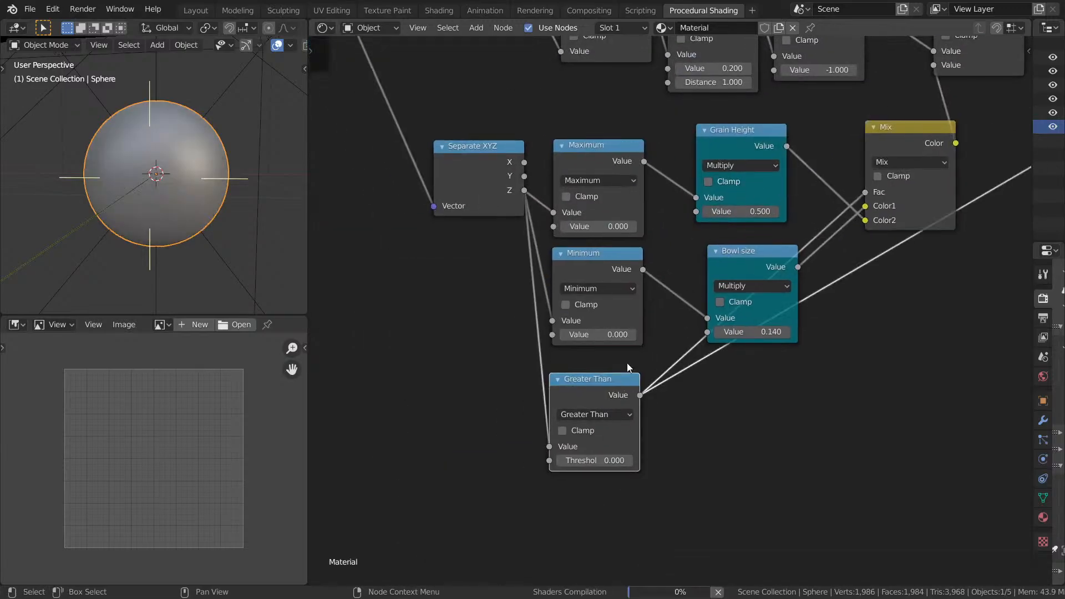
# Connect the Grain Height output directly to the Add node's second value in place of the Mix node.
pyautogui.moveTo(718, 225); pyautogui.dragTo(648, 269, button='middle')
pyautogui.moveTo(696, 180)
pyautogui.mouseDown()
pyautogui.moveTo(694, 188)
pyautogui.moveTo(702, 183)
pyautogui.mouseUp()
pyautogui.moveTo(703, 188); pyautogui.dragTo(677, 233, button='middle')
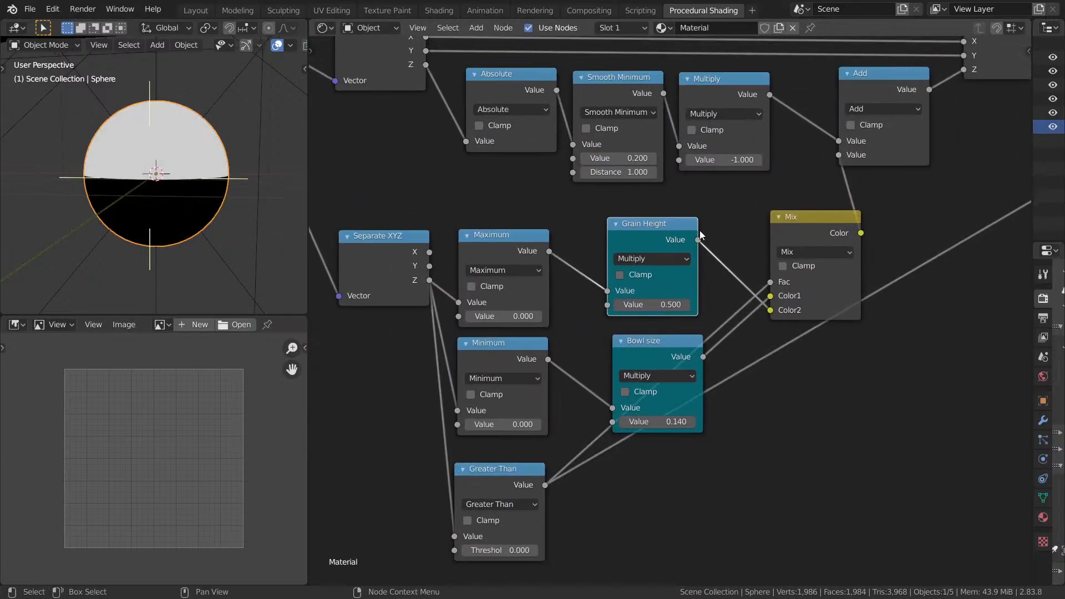
pyautogui.moveTo(695, 226)
pyautogui.mouseDown()
pyautogui.moveTo(721, 213)
pyautogui.moveTo(695, 224)
pyautogui.mouseUp()
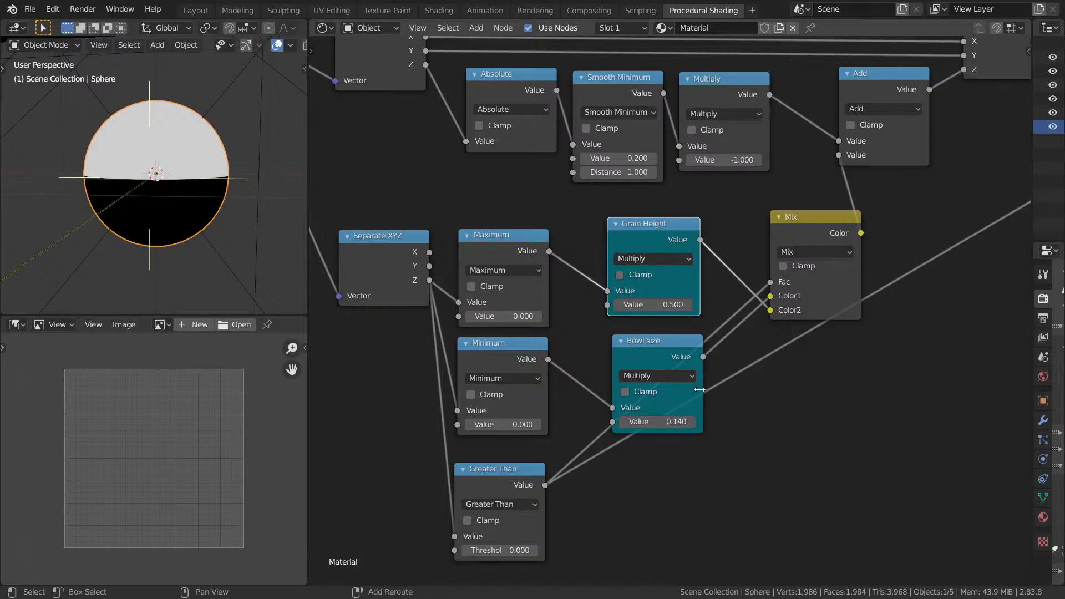
pyautogui.moveTo(813, 295); pyautogui.dragTo(659, 337, button='middle')
pyautogui.moveTo(694, 216); pyautogui.dragTo(741, 159, button='middle')
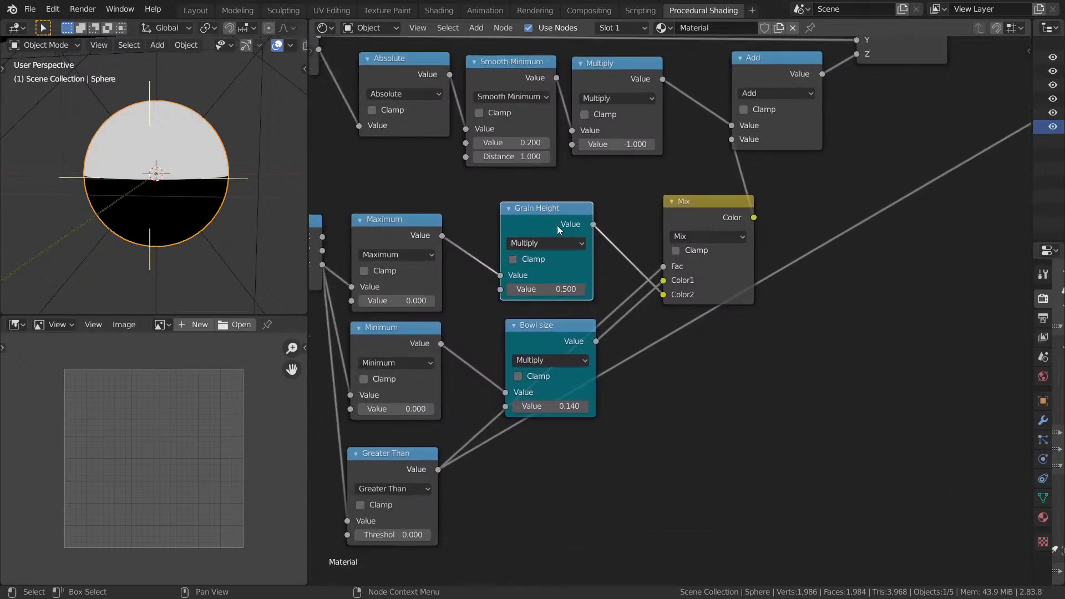
pyautogui.moveTo(600, 229); pyautogui.dragTo(731, 140)
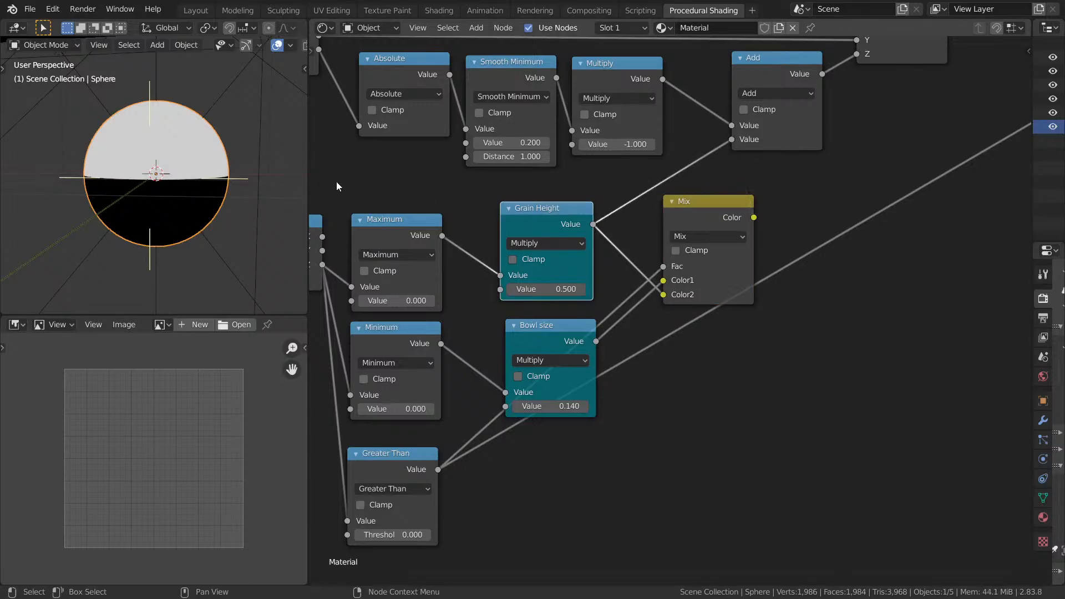
# Switch the viewport to Rendered shading and try raising the Grain Height value to about 4.18.
pyautogui.moveTo(609, 164); pyautogui.dragTo(428, 222, button='middle')
pyautogui.press('z')
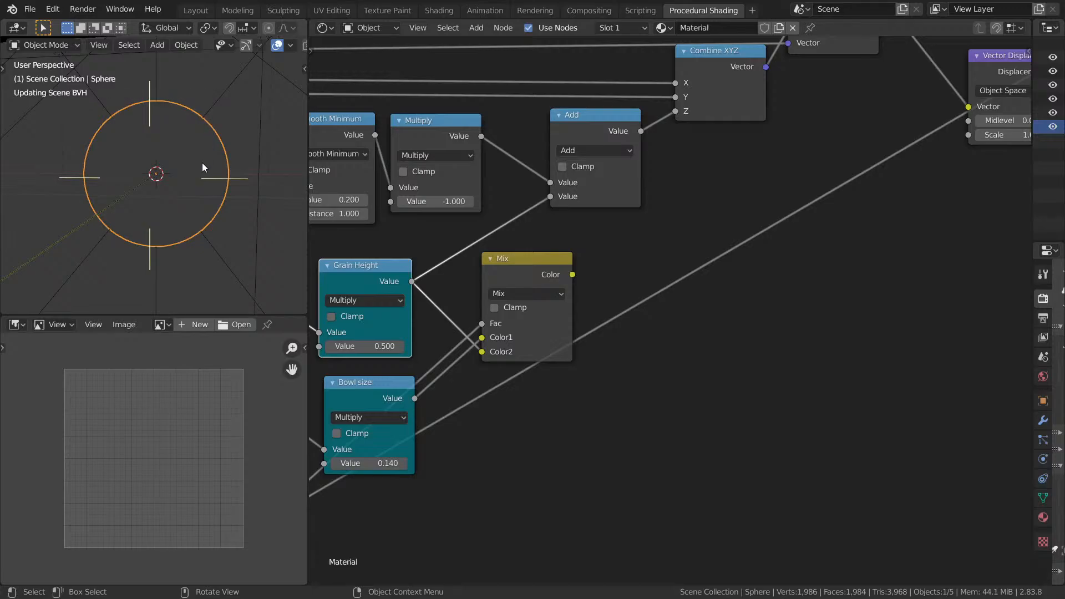
pyautogui.moveTo(367, 346); pyautogui.dragTo(555, 346)
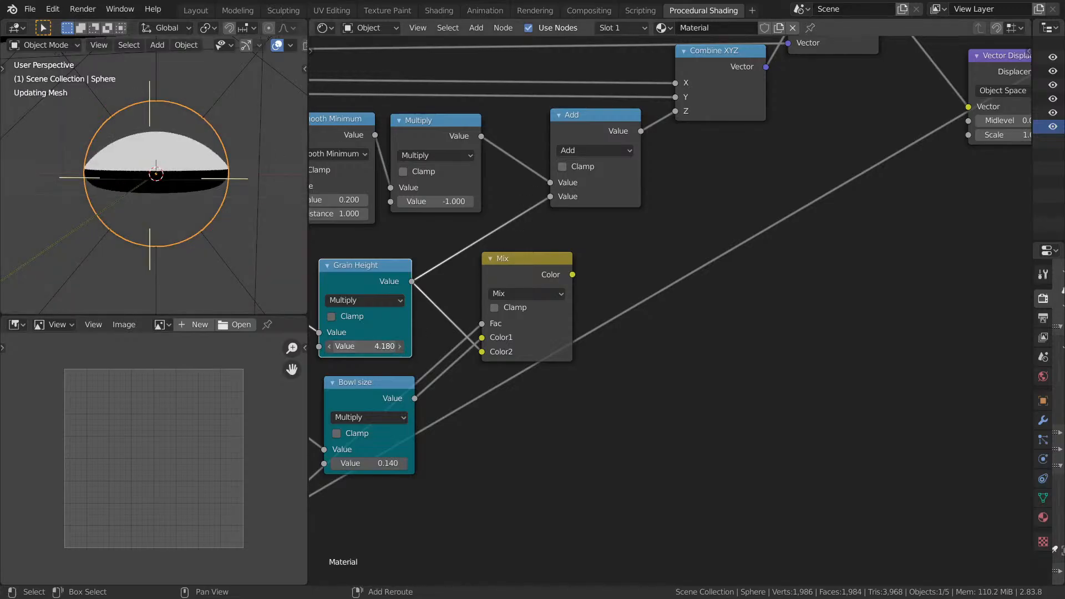
pyautogui.rightClick(358, 343)
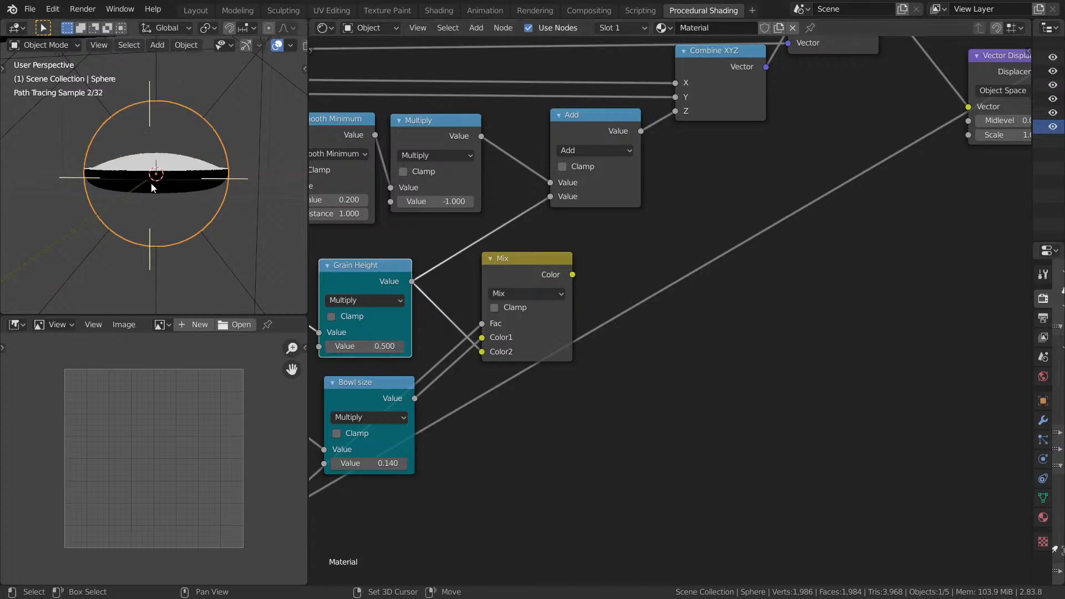
# Connect the Bowl size output to the Add node's second value and try raising the Bowl size value.
pyautogui.moveTo(568, 329); pyautogui.dragTo(702, 276, button='middle')
pyautogui.moveTo(541, 343); pyautogui.dragTo(686, 143)
pyautogui.moveTo(736, 176); pyautogui.dragTo(800, 92, button='middle')
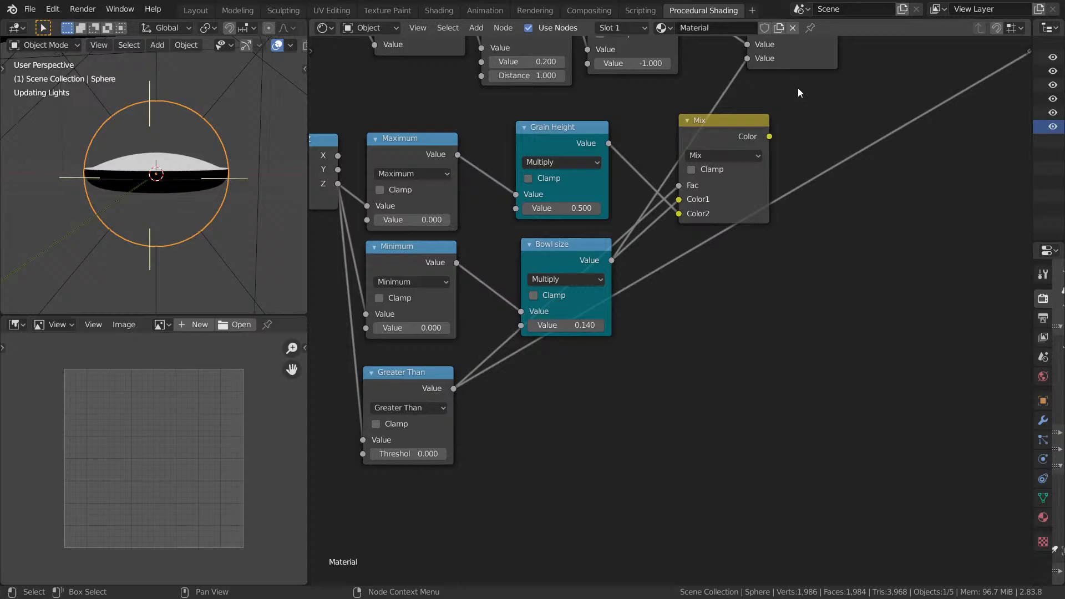
pyautogui.keyDown('shift'); pyautogui.moveTo(574, 327); pyautogui.dragTo(719, 327); pyautogui.keyUp('shift')
pyautogui.rightClick(572, 330)
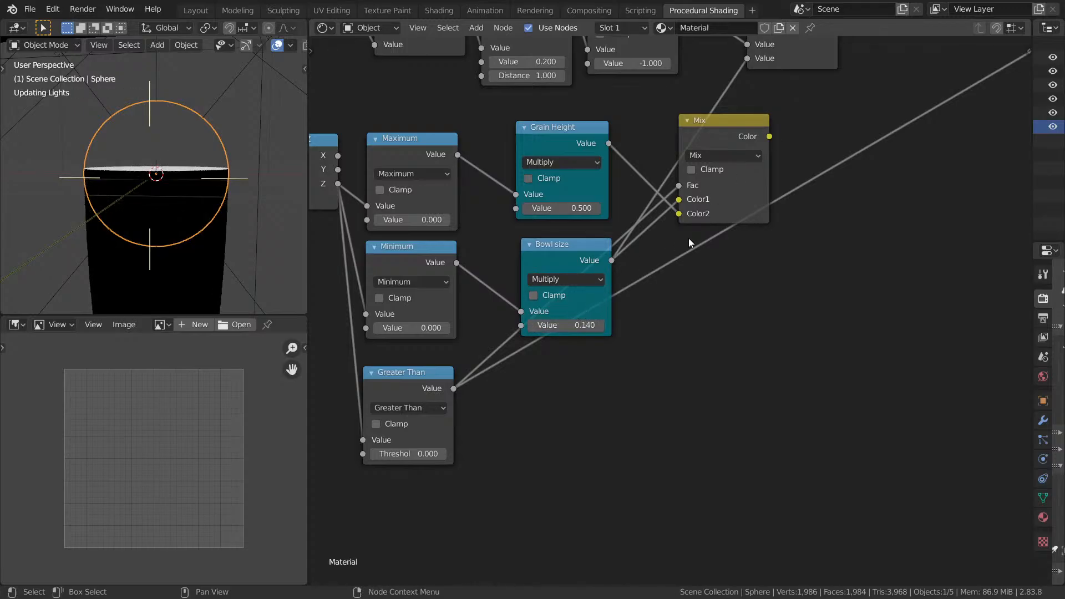
# Nudge the Grain Height node into line above the Bowl size node and preview the Bowl size output.
pyautogui.moveTo(688, 245); pyautogui.dragTo(629, 384, button='middle')
pyautogui.scroll(1, 650, 309)
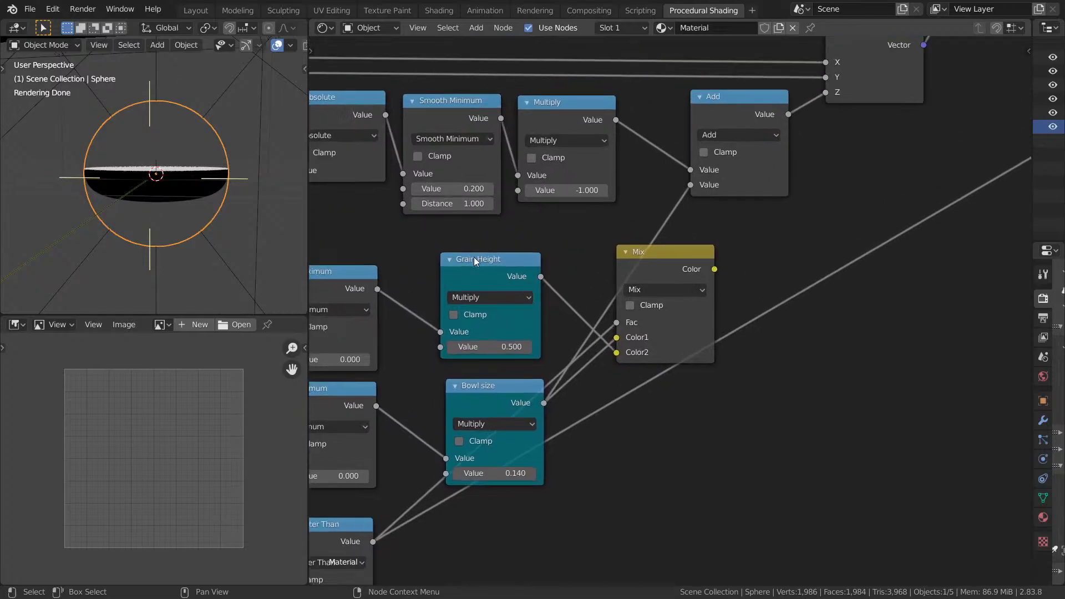
pyautogui.moveTo(562, 308); pyautogui.dragTo(624, 276, button='middle')
pyautogui.moveTo(562, 224); pyautogui.dragTo(567, 226)
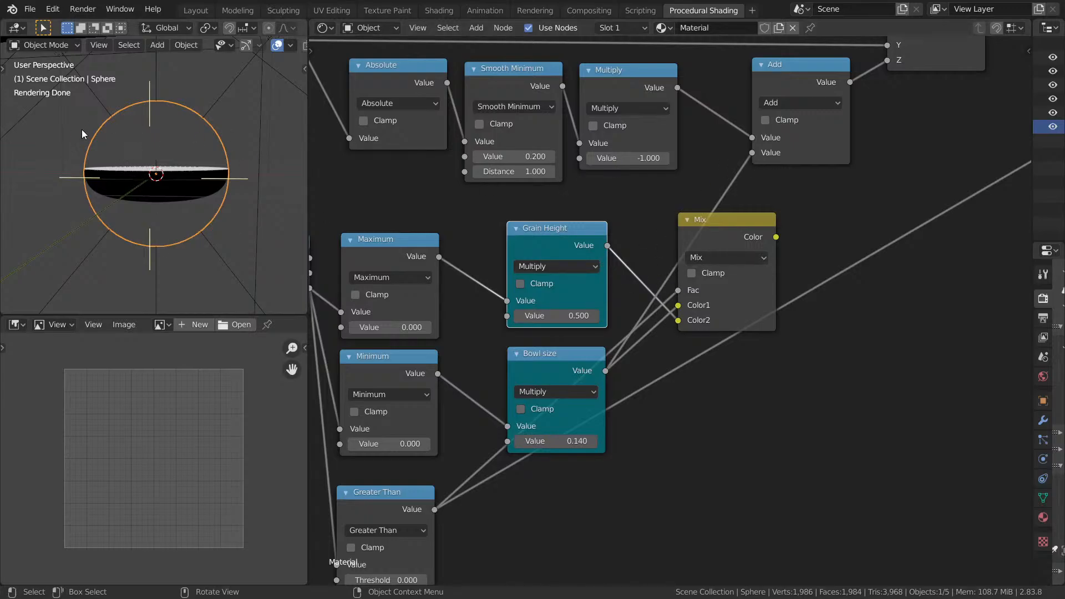
pyautogui.moveTo(423, 514); pyautogui.dragTo(517, 395, button='middle')
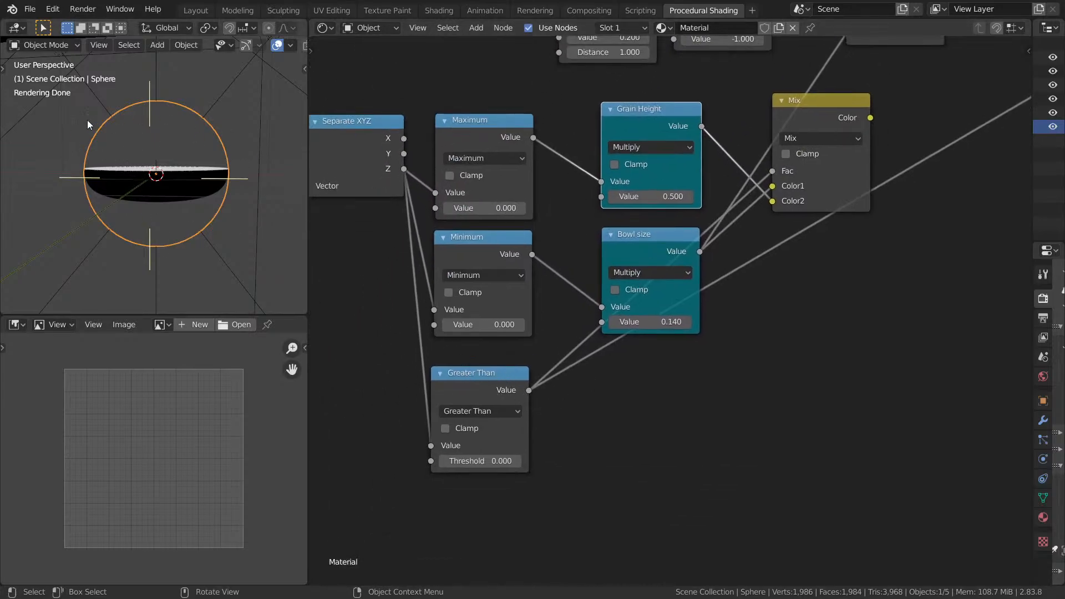
pyautogui.keyDown('ctrl'); pyautogui.keyDown('shift'); pyautogui.click(660, 255); pyautogui.keyUp('shift'); pyautogui.keyUp('ctrl')
# Reconnect the Mix node's Color output to the Add node's second value and preview the Principled BSDF on the object.
pyautogui.moveTo(862, 105); pyautogui.dragTo(687, 177, button='middle')
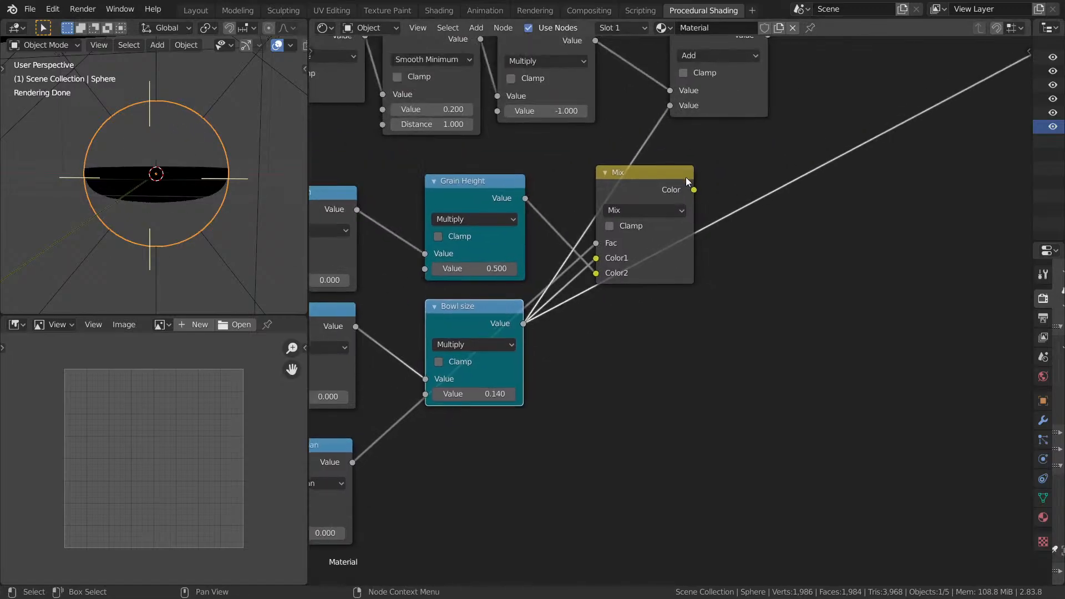
pyautogui.moveTo(676, 119)
pyautogui.mouseDown()
pyautogui.moveTo(679, 171)
pyautogui.moveTo(670, 107)
pyautogui.mouseUp()
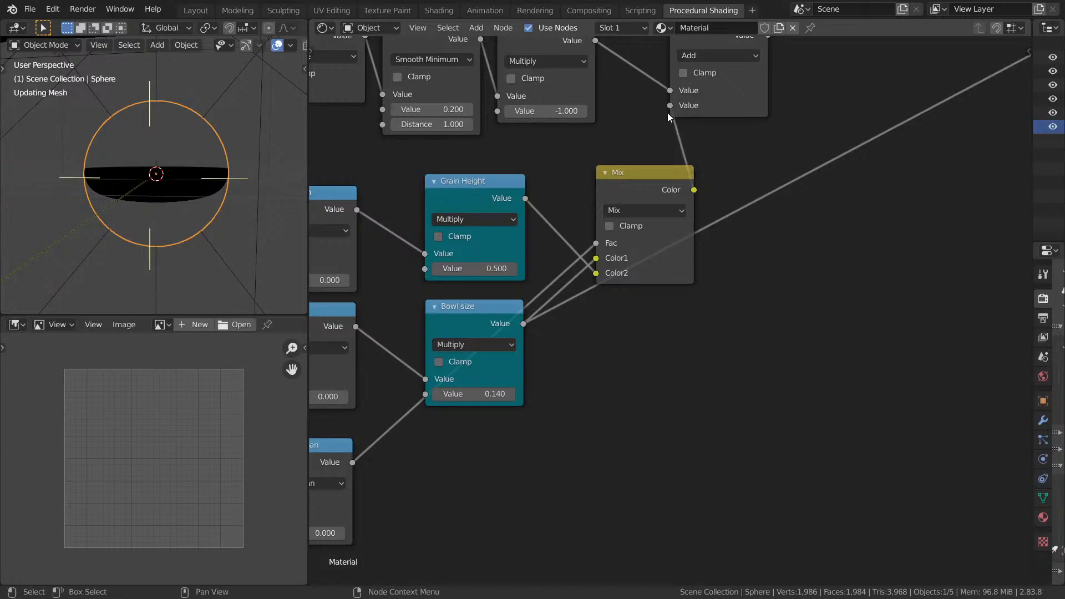
pyautogui.scroll(-3, 660, 265)
pyautogui.moveTo(908, 206); pyautogui.dragTo(690, 271, button='middle')
pyautogui.scroll(-6, 792, 294)
pyautogui.keyDown('ctrl'); pyautogui.keyDown('shift'); pyautogui.click(572, 162); pyautogui.keyUp('shift'); pyautogui.keyUp('ctrl')
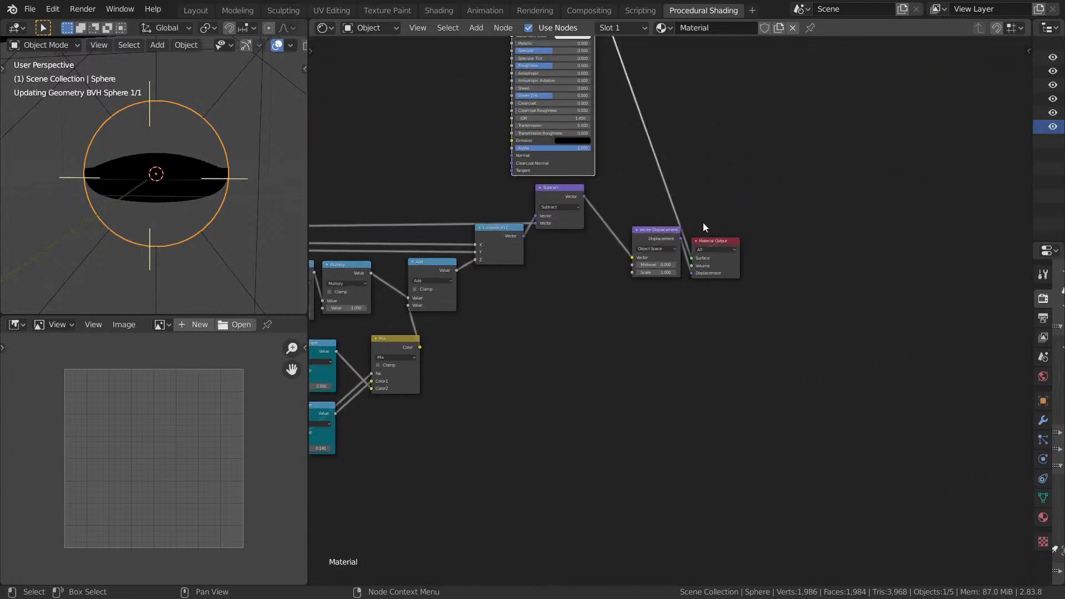
pyautogui.moveTo(703, 222)
pyautogui.mouseDown(button='middle')
pyautogui.moveTo(887, 178)
pyautogui.moveTo(734, 318)
pyautogui.mouseUp(button='middle')
pyautogui.moveTo(733, 265); pyautogui.dragTo(741, 255, button='middle')
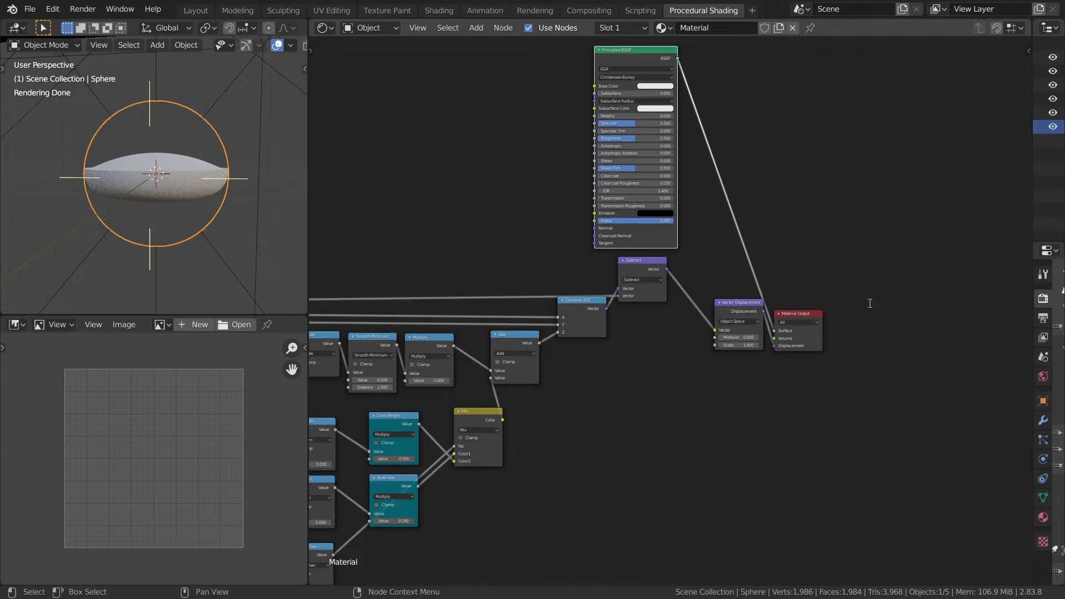
# Move the Material Output node up above the Vector Displacement node and nudge the Principled BSDF slightly to the right.
pyautogui.moveTo(602, 276); pyautogui.dragTo(854, 286, button='middle')
pyautogui.moveTo(816, 270); pyautogui.dragTo(946, 201, button='middle')
pyautogui.moveTo(881, 236); pyautogui.dragTo(602, 227, button='middle')
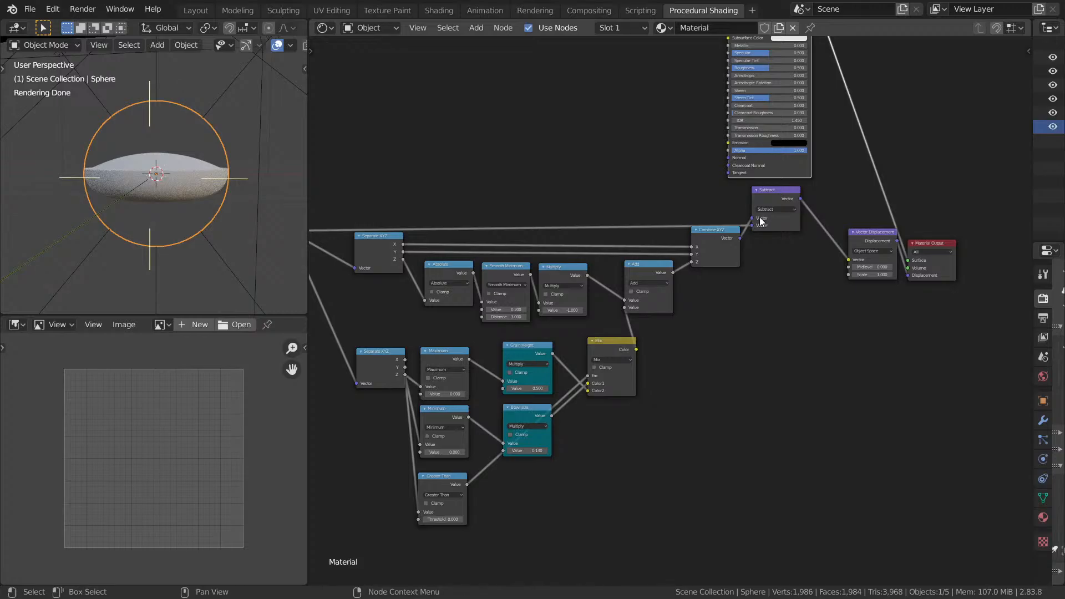
pyautogui.moveTo(669, 275); pyautogui.dragTo(695, 323, button='middle')
pyautogui.moveTo(844, 394); pyautogui.dragTo(846, 239)
pyautogui.moveTo(678, 307); pyautogui.dragTo(690, 311)
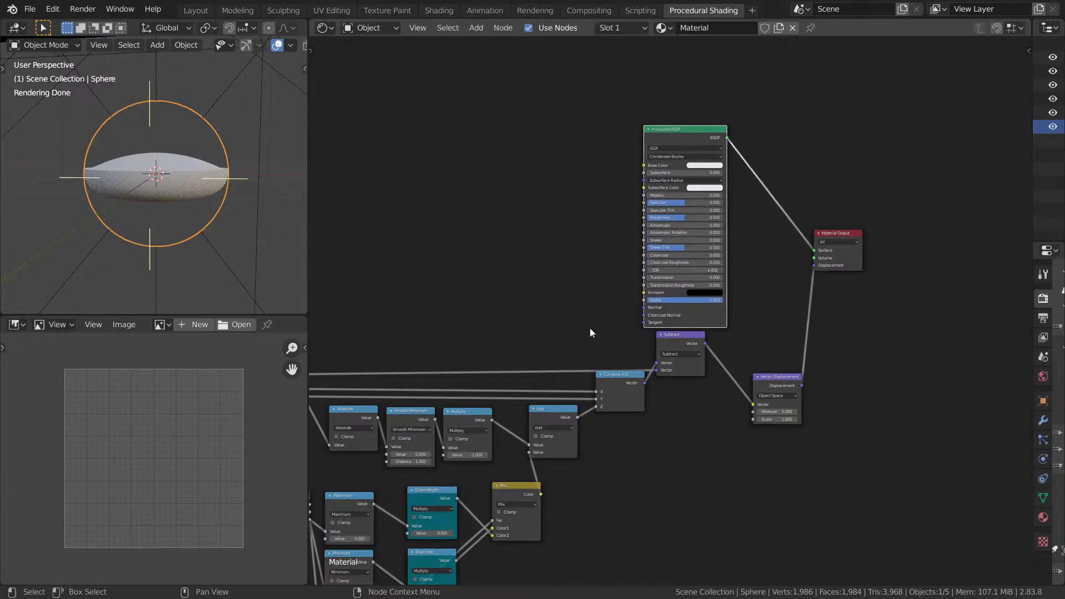
# Save the Day 4 Grain.blend file with the finished bowl displacement.
pyautogui.moveTo(577, 331); pyautogui.dragTo(790, 294, button='middle')
pyautogui.moveTo(189, 233); pyautogui.dragTo(129, 265, button='middle')
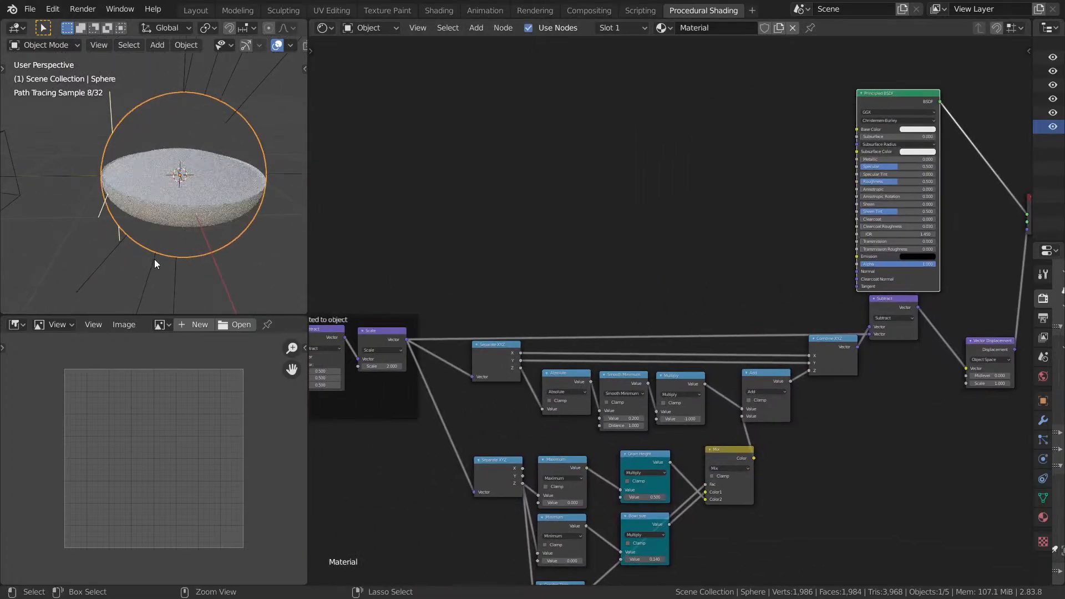
pyautogui.hotkey('ctrl', 's')
# Add a Voronoi Texture node in the empty area above the displacement nodes and preview its Distance output.
pyautogui.moveTo(437, 233); pyautogui.dragTo(608, 213, button='middle')
pyautogui.moveTo(721, 198); pyautogui.dragTo(621, 227, button='middle')
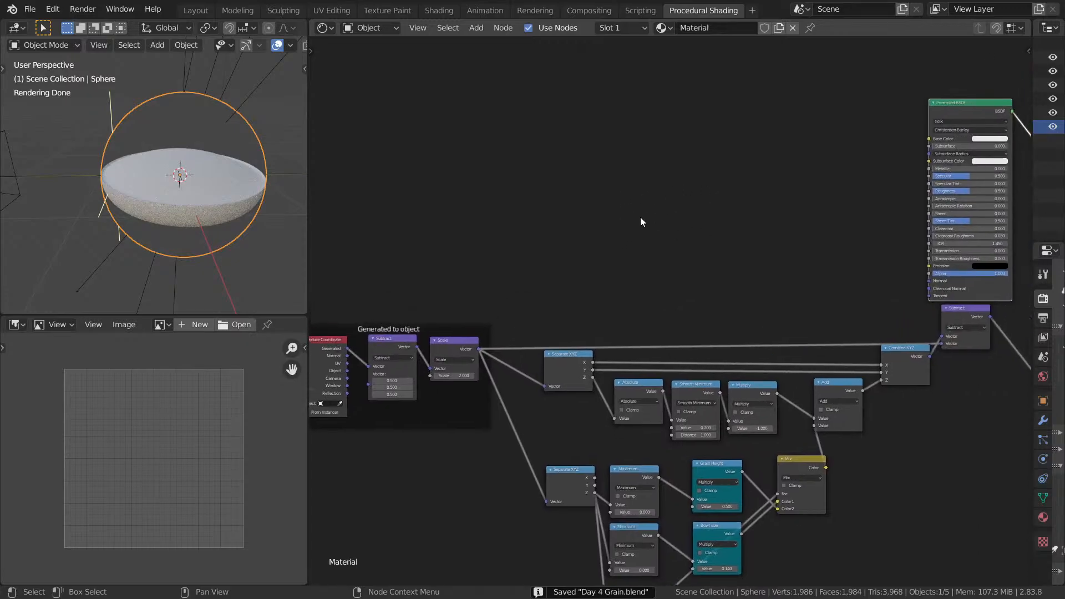
pyautogui.hotkey('shift', 'a')
pyautogui.write('svo')
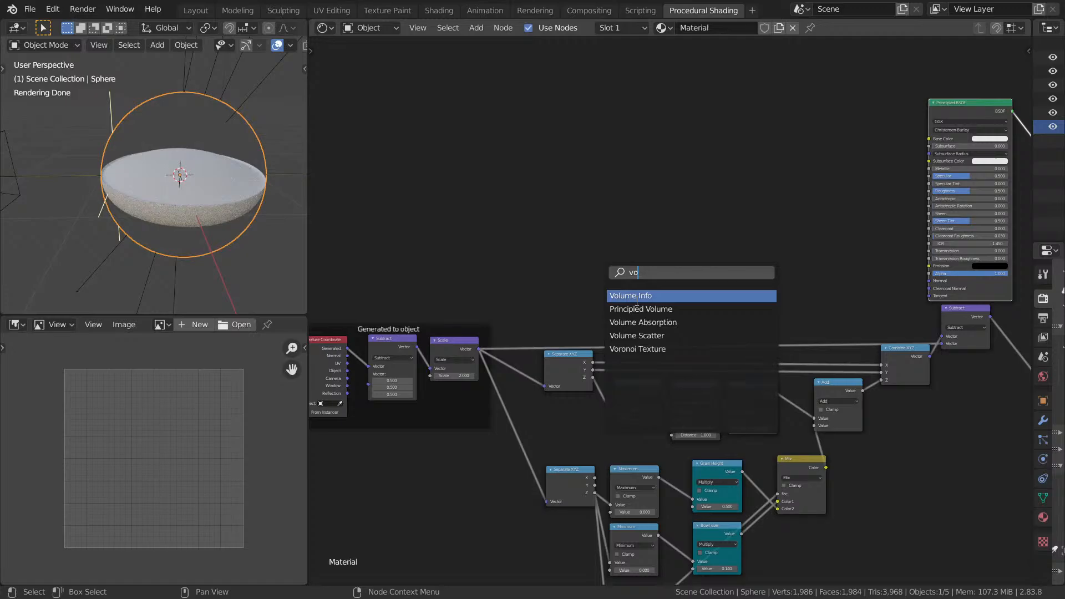
pyautogui.click(648, 353)
pyautogui.click(615, 276)
pyautogui.keyDown('ctrl'); pyautogui.keyDown('shift'); pyautogui.click(595, 201); pyautogui.keyUp('shift'); pyautogui.keyUp('ctrl')
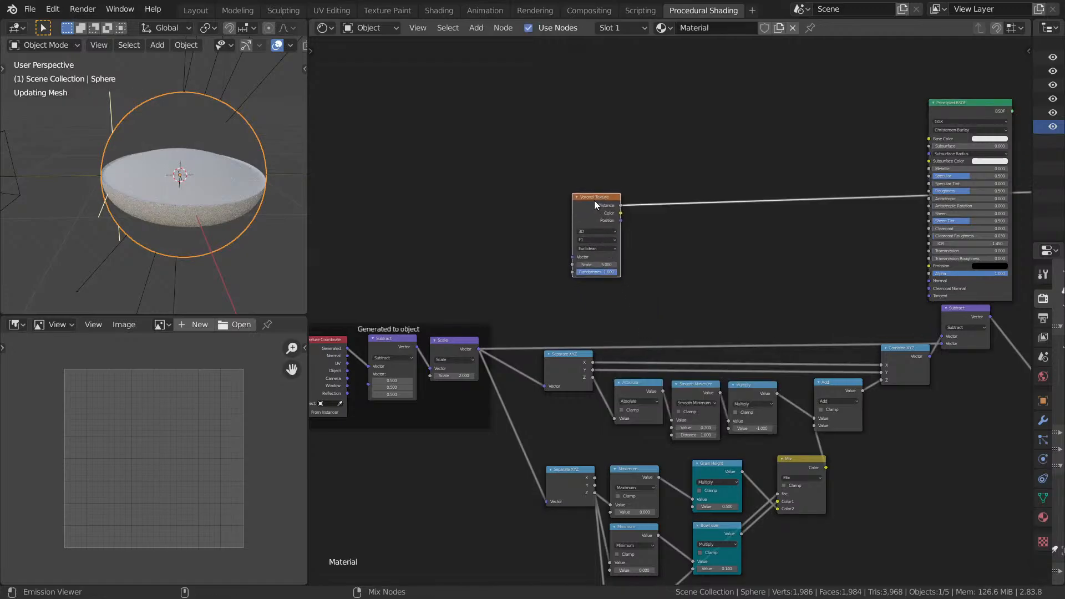
# Examine the Voronoi pattern on the sphere in a temporarily maximized viewport with Material Preview shading.
pyautogui.hotkey('ctrl', 'space')
pyautogui.moveTo(483, 280)
pyautogui.mouseDown(button='middle')
pyautogui.moveTo(587, 400)
pyautogui.moveTo(577, 362)
pyautogui.moveTo(513, 283)
pyautogui.moveTo(582, 281)
pyautogui.moveTo(647, 207)
pyautogui.moveTo(614, 333)
pyautogui.mouseUp(button='middle')
pyautogui.scroll(-4, 578, 361)
pyautogui.press('z')
pyautogui.click(574, 441)
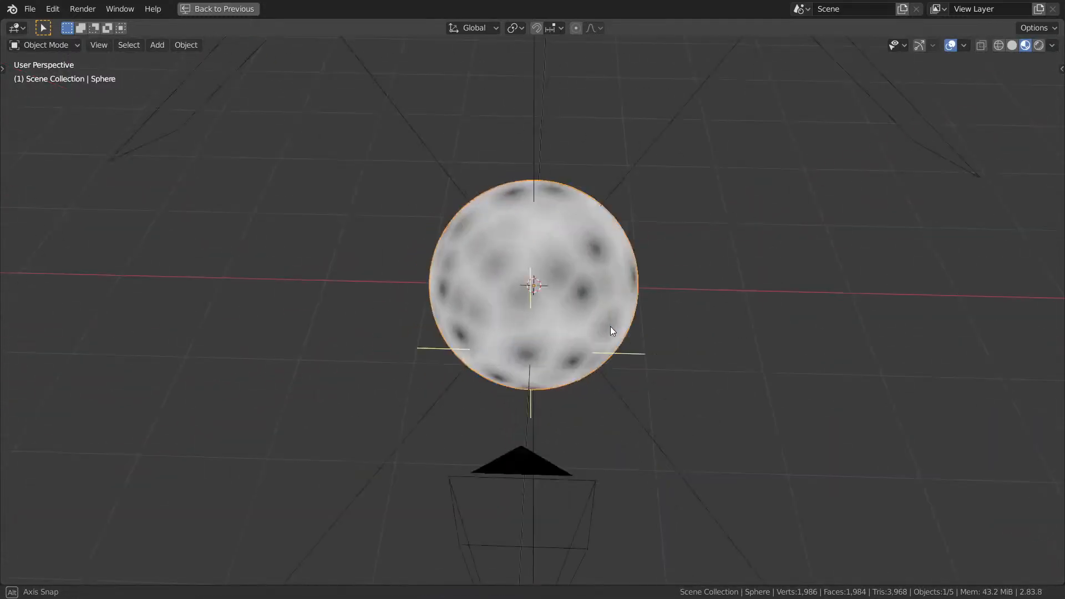
pyautogui.hotkey('ctrl', 'space')
# Connect the Scale node's Vector output to the Voronoi Texture's Vector input.
pyautogui.moveTo(658, 282); pyautogui.dragTo(801, 296, button='middle')
pyautogui.scroll(4, 785, 289)
pyautogui.scroll(-3, 785, 290)
pyautogui.moveTo(687, 354); pyautogui.dragTo(657, 346, button='middle')
pyautogui.moveTo(593, 358); pyautogui.dragTo(693, 258)
# Preview the Voronoi Texture's Position output and switch the viewport back to Rendered shading.
pyautogui.scroll(-1, 712, 248)
pyautogui.moveTo(713, 247); pyautogui.dragTo(584, 277, button='middle')
pyautogui.keyDown('ctrl'); pyautogui.keyDown('shift'); pyautogui.click(586, 275); pyautogui.keyUp('shift'); pyautogui.keyUp('ctrl')
pyautogui.keyDown('ctrl'); pyautogui.keyDown('shift'); pyautogui.click(587, 275); pyautogui.keyUp('shift'); pyautogui.keyUp('ctrl')
pyautogui.press('z')
pyautogui.click(218, 134)
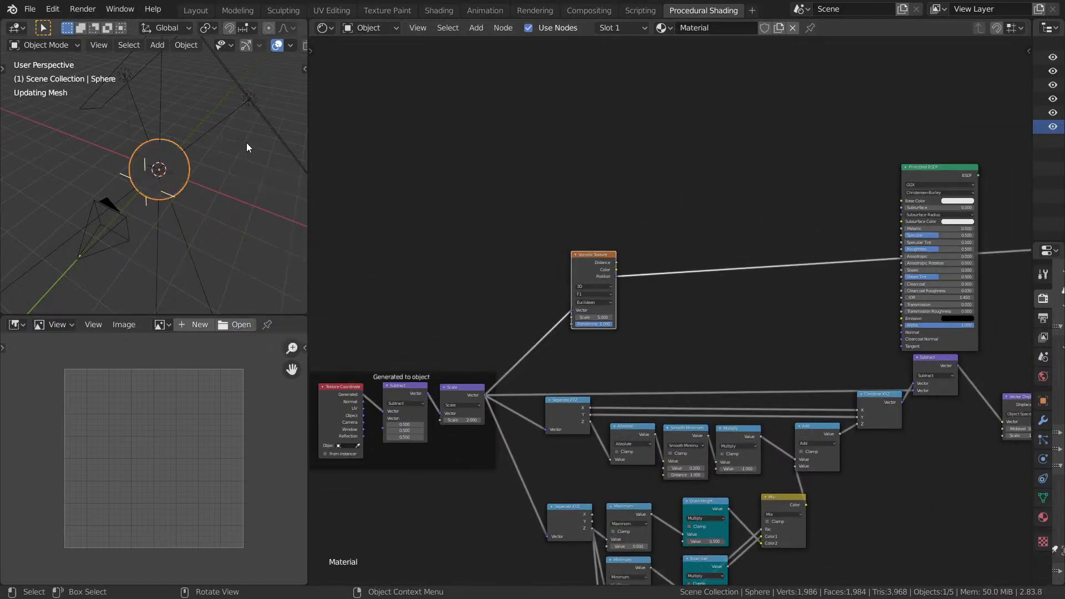
# Preview the Voronoi Texture's Distance output on the sphere from the camera view.
pyautogui.press('KP_0')
pyautogui.moveTo(568, 202); pyautogui.dragTo(460, 224, button='middle')
pyautogui.scroll(9, 628, 290)
pyautogui.moveTo(628, 290); pyautogui.dragTo(659, 252, button='middle')
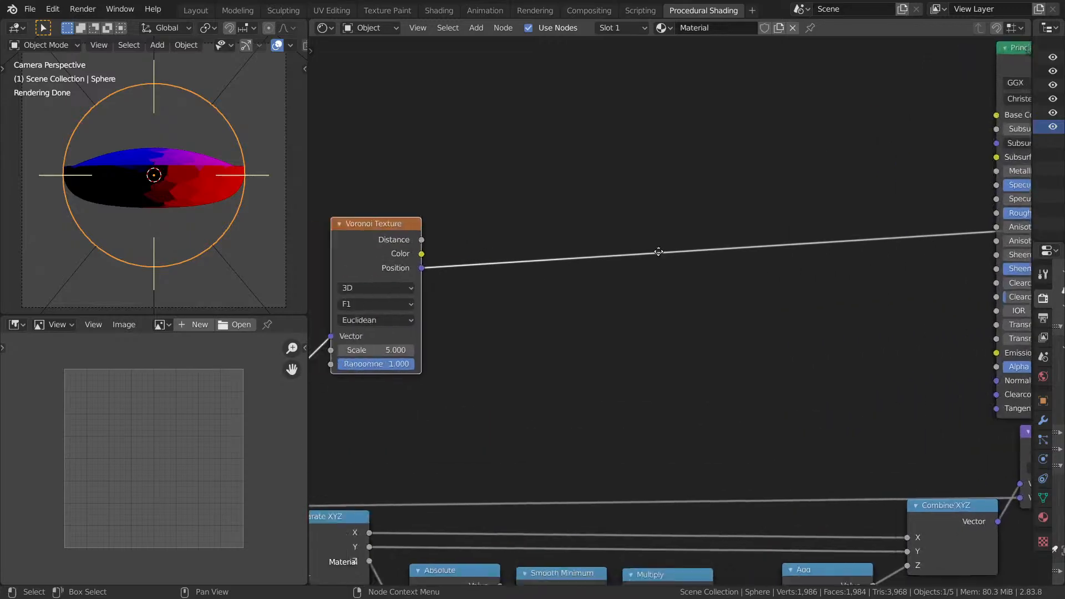
pyautogui.scroll(9, 529, 310)
pyautogui.moveTo(530, 311); pyautogui.dragTo(777, 324, button='middle')
pyautogui.keyDown('ctrl'); pyautogui.keyDown('shift'); pyautogui.click(521, 218); pyautogui.keyUp('shift'); pyautogui.keyUp('ctrl')
pyautogui.moveTo(647, 219); pyautogui.dragTo(524, 221, button='middle')
pyautogui.moveTo(612, 207); pyautogui.dragTo(862, 104, button='middle')
# Set the Voronoi Texture's Scale to 50.
pyautogui.click(650, 304)
pyautogui.write('3')
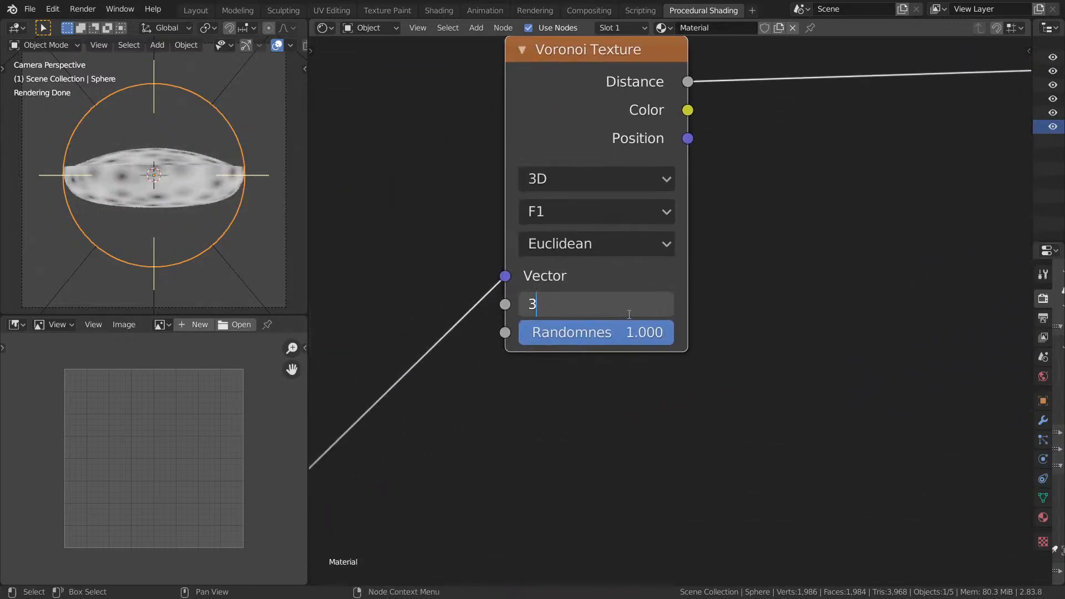
pyautogui.press('BackSpace')
pyautogui.write('50')
pyautogui.press('Return')
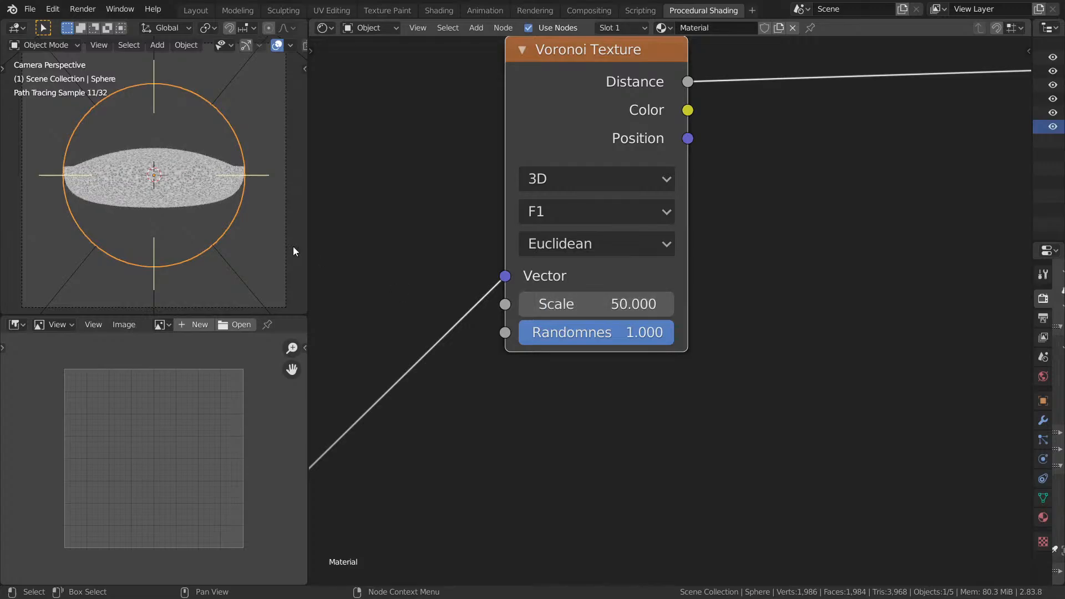
# Examine the fine Voronoi pattern from above and from the side in a temporarily maximized viewport.
pyautogui.moveTo(162, 191); pyautogui.dragTo(161, 228, button='middle')
pyautogui.press('KP_7')
pyautogui.scroll(5, 160, 211)
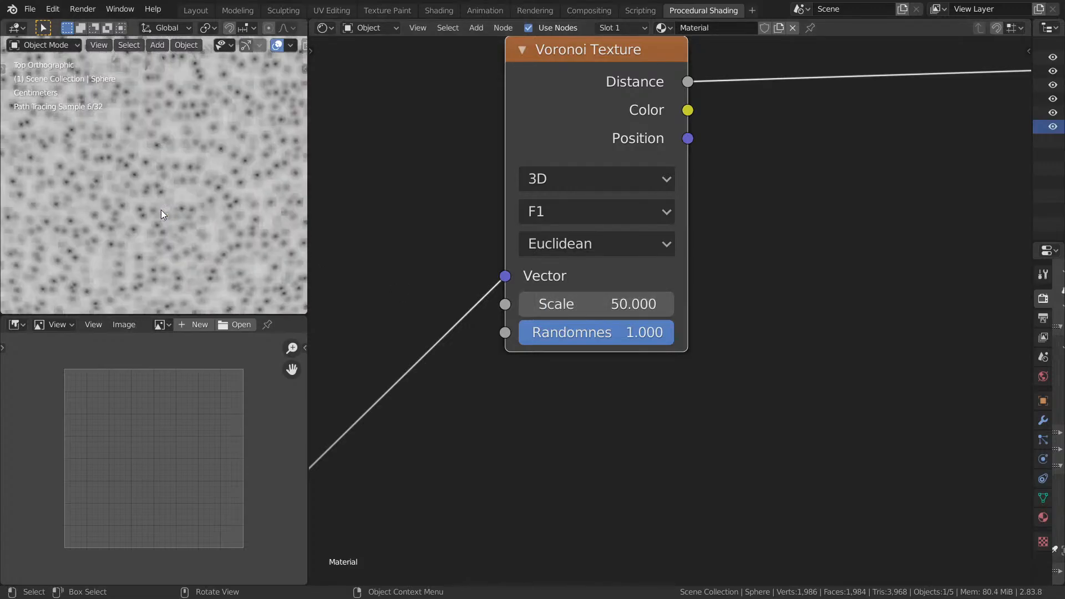
pyautogui.hotkey('ctrl', 'space')
pyautogui.scroll(-5, 455, 233)
pyautogui.scroll(-3, 581, 219)
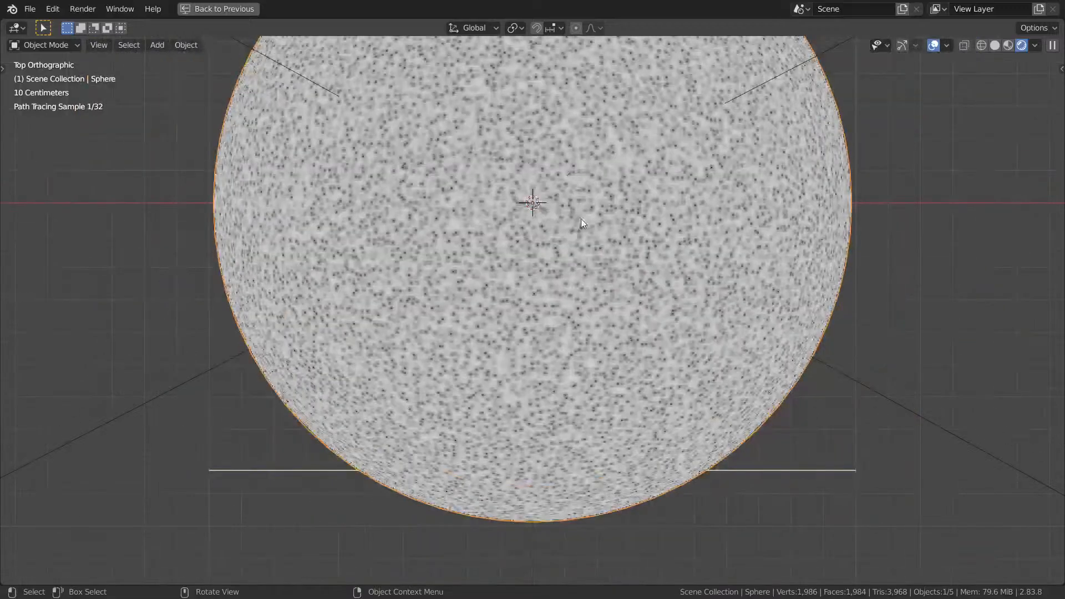
pyautogui.scroll(7, 577, 265)
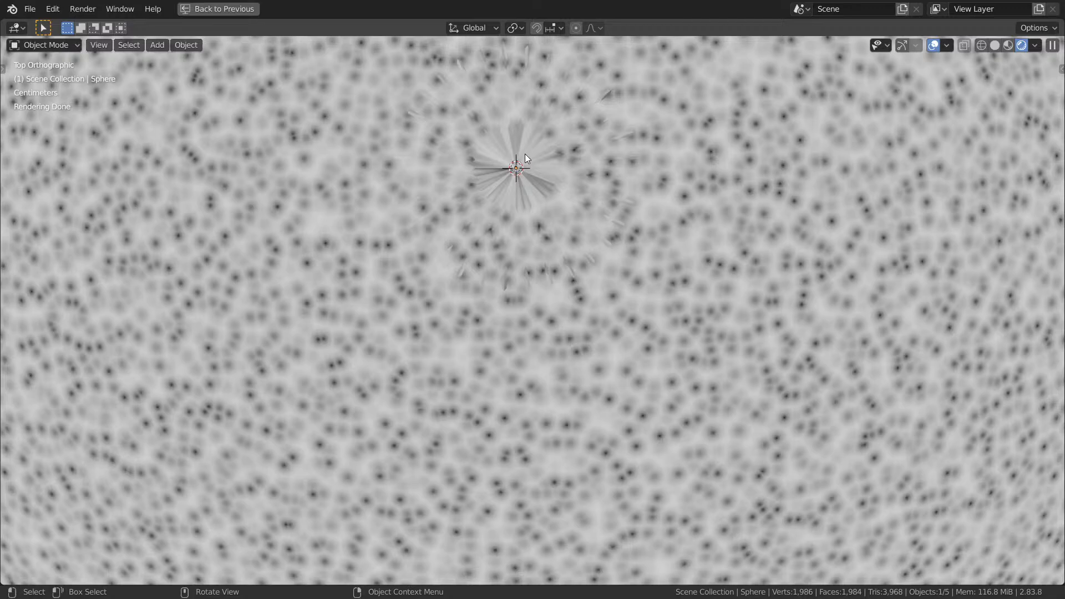
pyautogui.moveTo(525, 158)
pyautogui.mouseDown(button='middle')
pyautogui.moveTo(535, 185)
pyautogui.moveTo(547, 157)
pyautogui.moveTo(544, 251)
pyautogui.moveTo(527, 214)
pyautogui.mouseUp(button='middle')
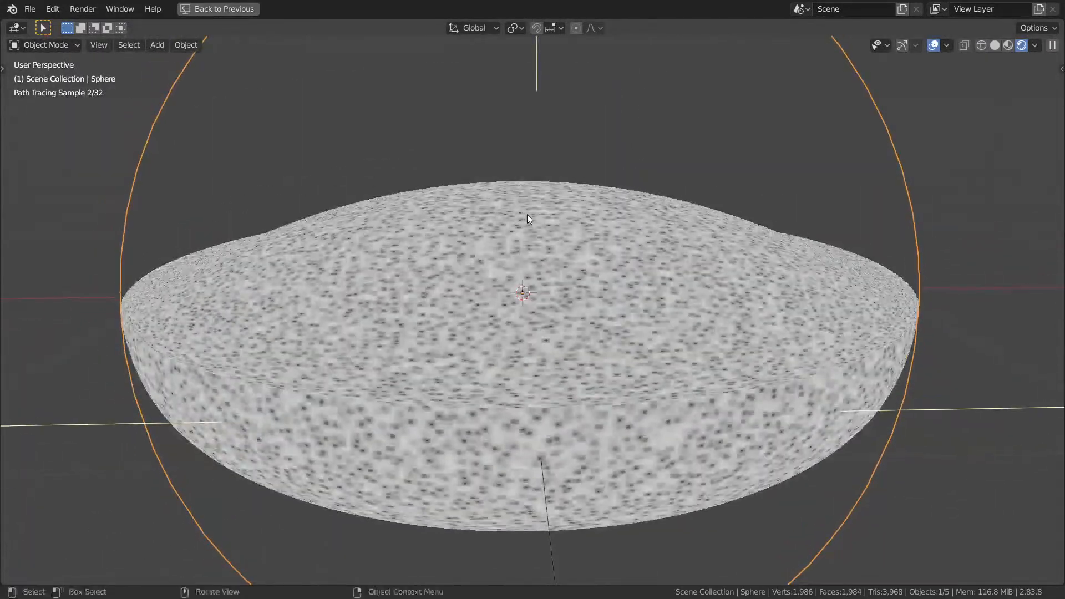
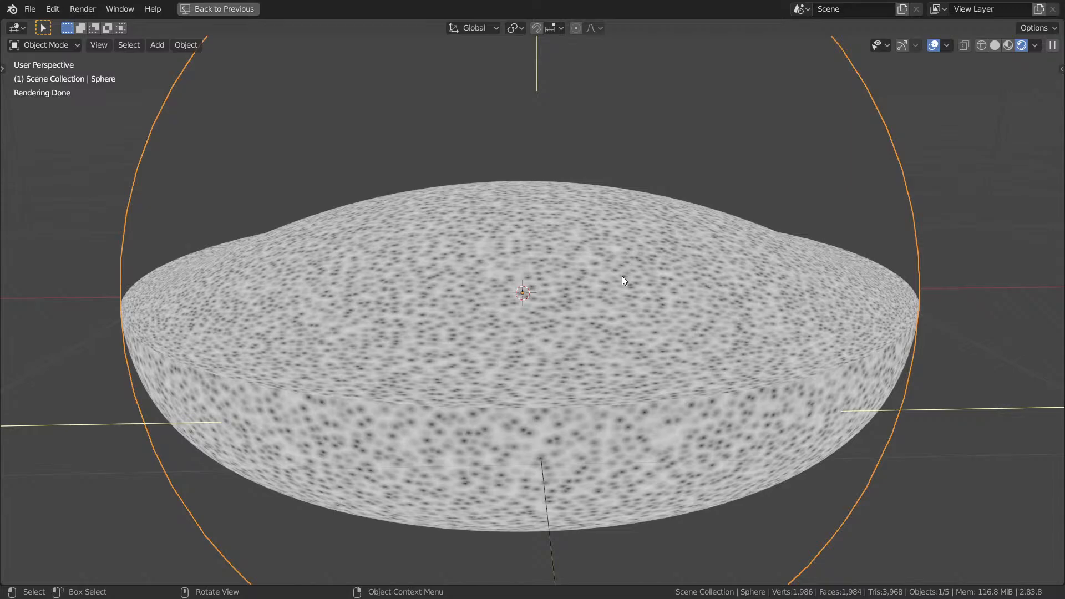
pyautogui.moveTo(623, 281)
pyautogui.mouseDown(button='middle')
pyautogui.moveTo(779, 309)
pyautogui.moveTo(564, 347)
pyautogui.moveTo(644, 367)
pyautogui.moveTo(658, 358)
pyautogui.mouseUp(button='middle')
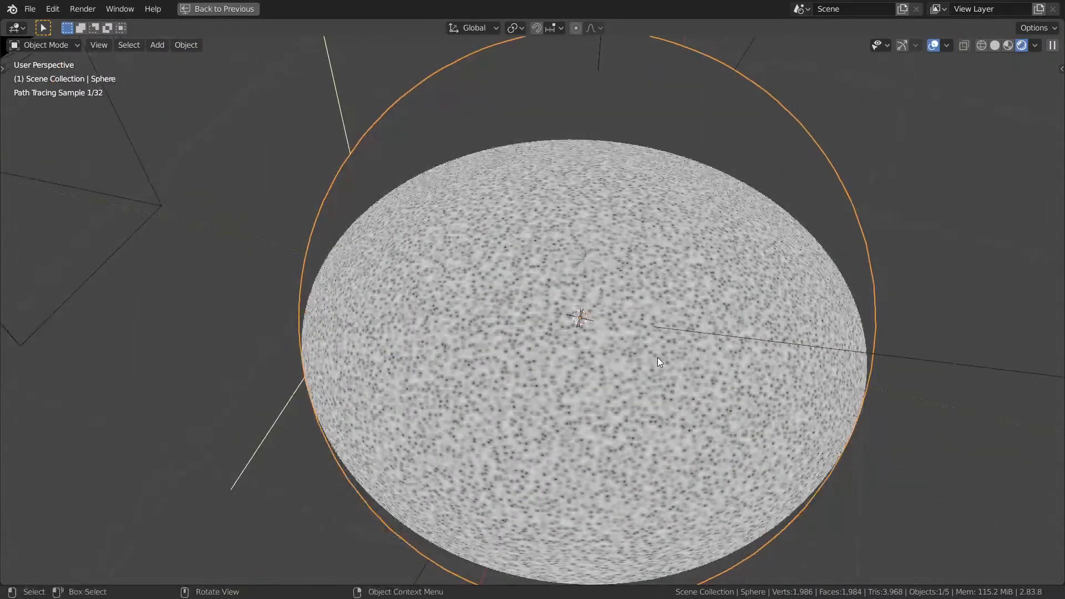
pyautogui.press('KP_7')
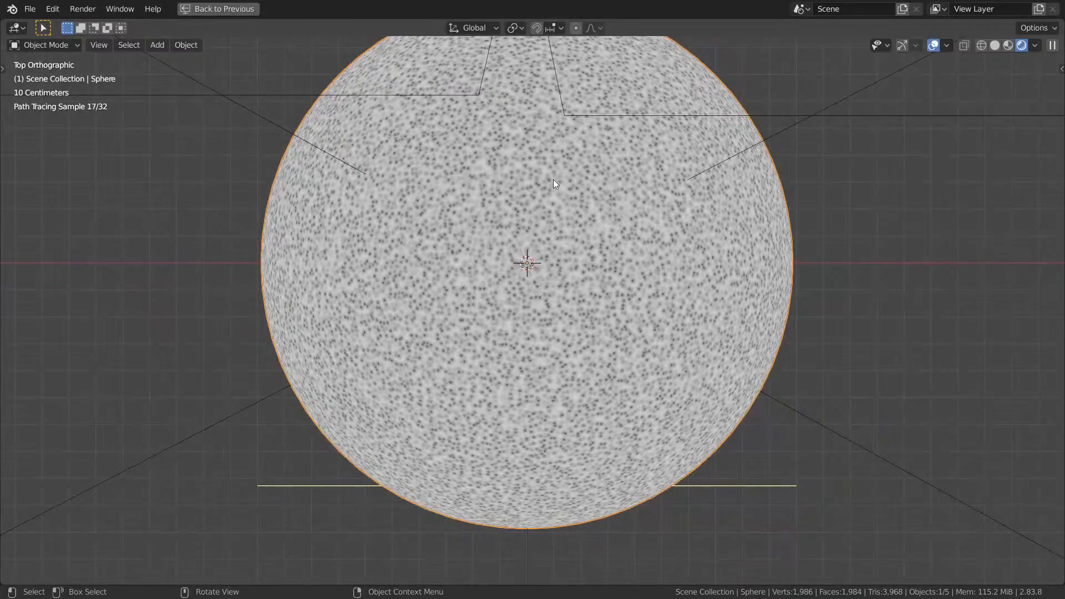
pyautogui.hotkey('ctrl', 'space')
# Review the Voronoi node setup and inspect how the pattern covers both grain mound and bowl in perspective.
pyautogui.scroll(-4, 791, 249)
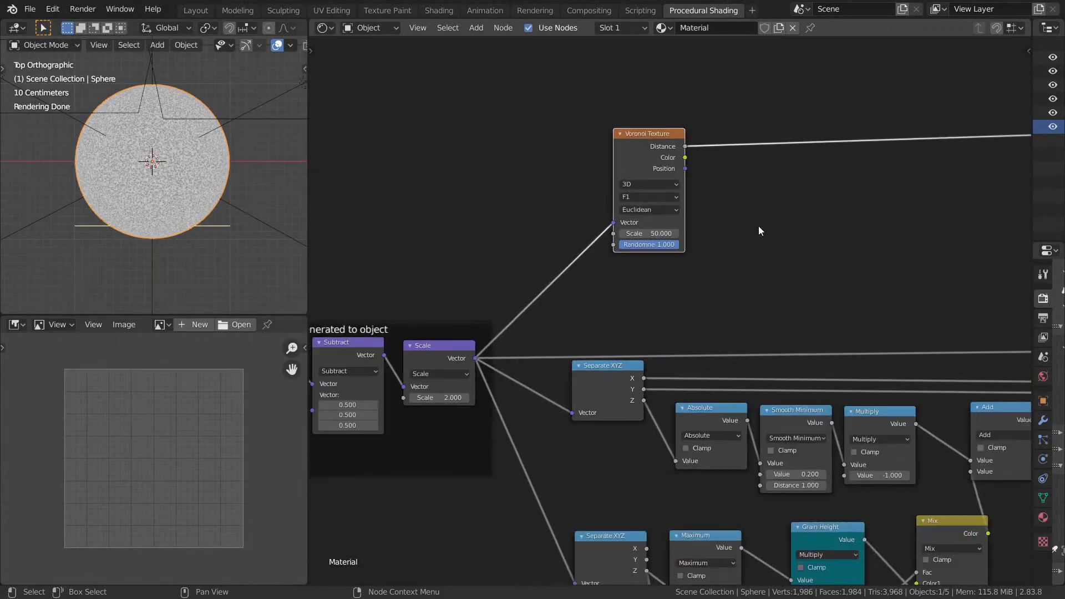
pyautogui.scroll(5, 669, 256)
pyautogui.moveTo(759, 227); pyautogui.dragTo(808, 193, button='middle')
pyautogui.scroll(-6, 794, 222)
pyautogui.moveTo(780, 264); pyautogui.dragTo(738, 209, button='middle')
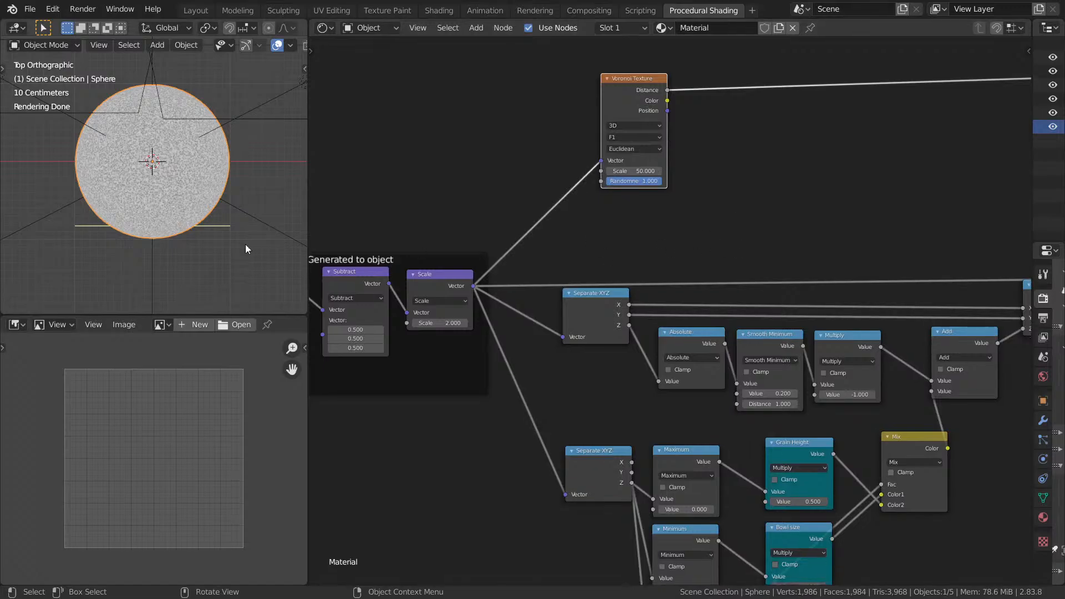
pyautogui.moveTo(247, 249); pyautogui.dragTo(171, 179, button='middle')
pyautogui.hotkey('ctrl', 'space')
pyautogui.moveTo(199, 214); pyautogui.dragTo(721, 262, button='middle')
pyautogui.moveTo(466, 335)
pyautogui.mouseDown(button='middle')
pyautogui.moveTo(424, 351)
pyautogui.moveTo(442, 320)
pyautogui.moveTo(641, 230)
pyautogui.mouseUp(button='middle')
pyautogui.moveTo(506, 288); pyautogui.dragTo(530, 335, button='middle')
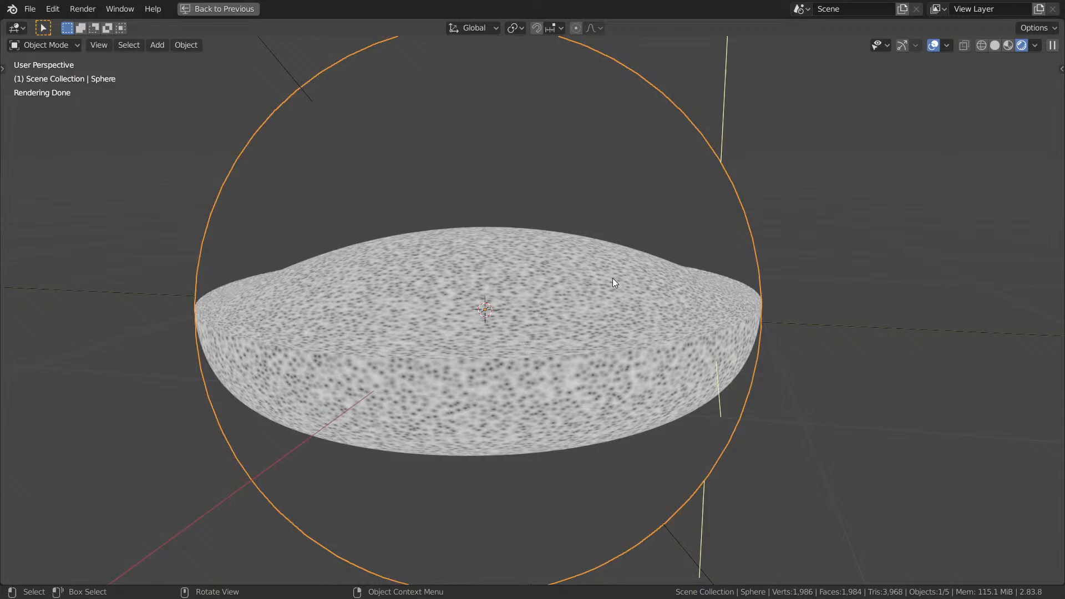
pyautogui.hotkey('ctrl', 'space')
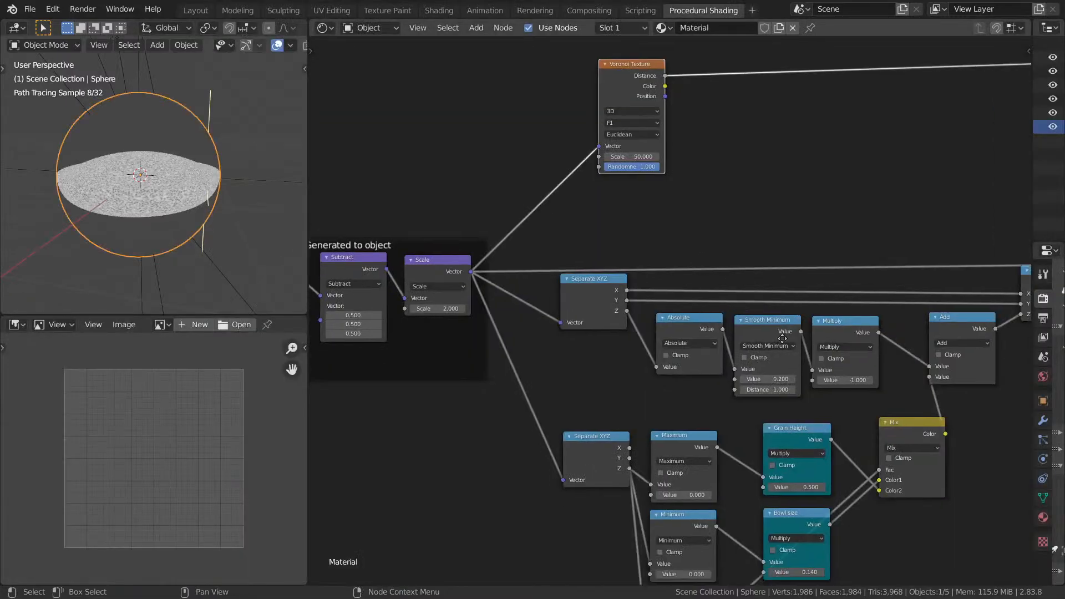
# Preview the lower Greater Than node's Value output and examine the mask on the bowl in a temporarily maximized viewport.
pyautogui.keyDown('ctrl'); pyautogui.keyDown('shift'); pyautogui.click(685, 444); pyautogui.keyUp('shift'); pyautogui.keyUp('ctrl')
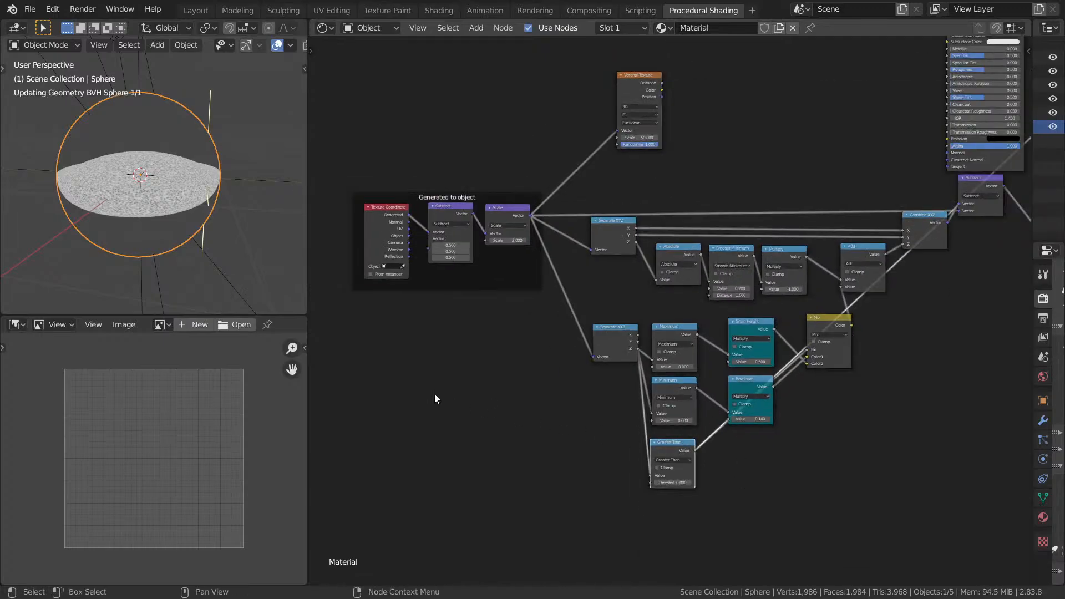
pyautogui.hotkey('ctrl', 'space')
pyautogui.moveTo(254, 259)
pyautogui.mouseDown(button='middle')
pyautogui.moveTo(445, 331)
pyautogui.moveTo(373, 290)
pyautogui.moveTo(616, 326)
pyautogui.moveTo(722, 325)
pyautogui.mouseUp(button='middle')
pyautogui.moveTo(784, 306)
pyautogui.mouseDown(button='middle')
pyautogui.moveTo(775, 302)
pyautogui.moveTo(716, 351)
pyautogui.moveTo(709, 335)
pyautogui.moveTo(443, 363)
pyautogui.mouseUp(button='middle')
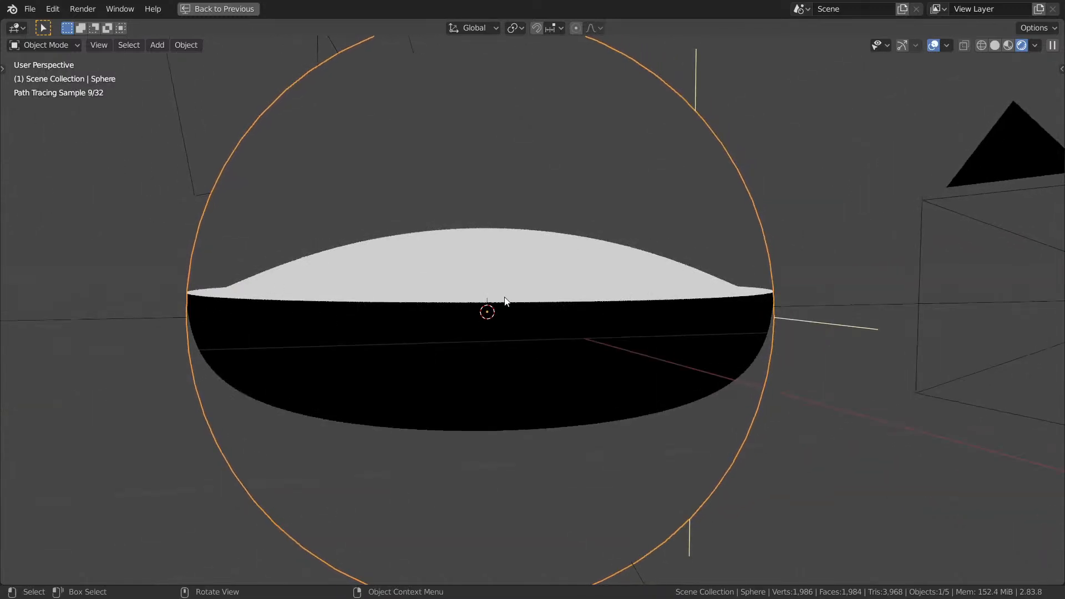
pyautogui.moveTo(504, 297); pyautogui.dragTo(524, 327, button='middle')
pyautogui.hotkey('ctrl', 'space')
pyautogui.scroll(-1, 791, 353)
pyautogui.moveTo(790, 353); pyautogui.dragTo(825, 357, button='middle')
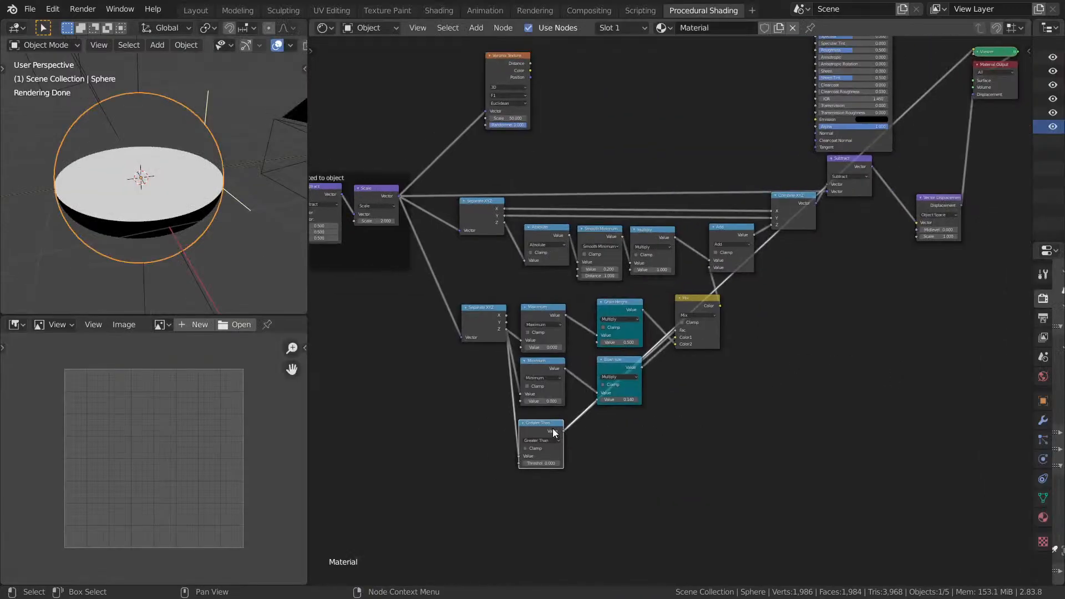
# Duplicate the Greater Than node and place the copy just beside the Voronoi Texture node.
pyautogui.moveTo(554, 433); pyautogui.dragTo(568, 488, button='middle')
pyautogui.hotkey('shift', 'd')
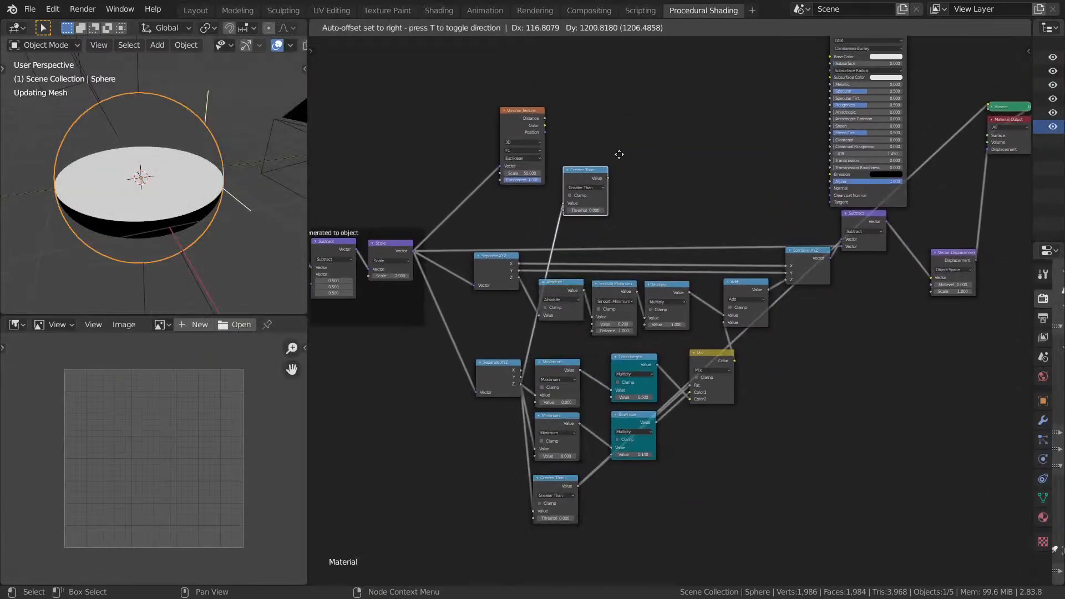
pyautogui.click(619, 154)
pyautogui.moveTo(636, 182); pyautogui.dragTo(741, 300, button='middle')
pyautogui.scroll(6, 741, 300)
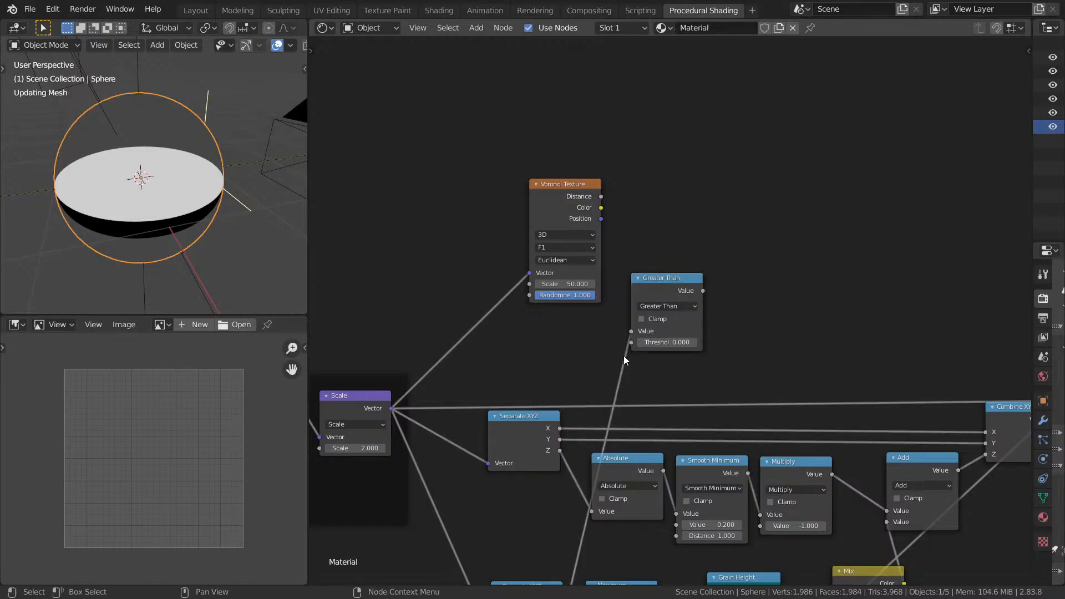
# Connect the upper Separate XYZ node's Z output to the duplicated Greater Than node's Value input and preview the result.
pyautogui.moveTo(560, 450); pyautogui.dragTo(635, 331)
pyautogui.moveTo(616, 408); pyautogui.dragTo(624, 337, button='middle')
pyautogui.moveTo(640, 273); pyautogui.dragTo(638, 342)
pyautogui.scroll(6, 683, 350)
pyautogui.moveTo(683, 349); pyautogui.dragTo(680, 459, button='middle')
pyautogui.keyDown('ctrl'); pyautogui.keyDown('shift'); pyautogui.click(684, 250); pyautogui.keyUp('shift'); pyautogui.keyUp('ctrl')
pyautogui.scroll(2, 723, 331)
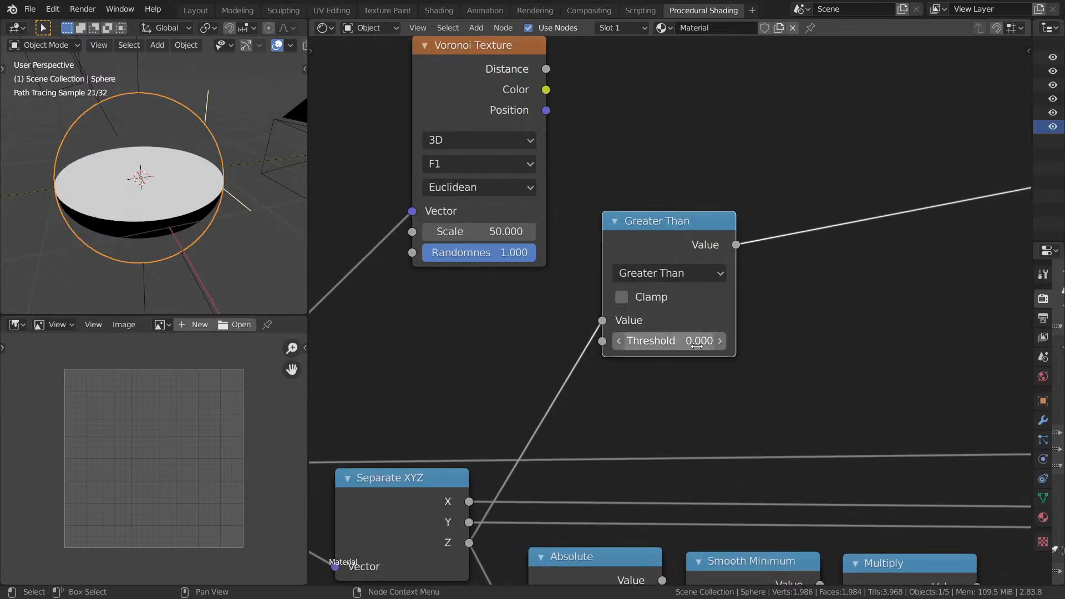
# Set the duplicated Greater Than node's Threshold to 0.310 and inspect the shrunken mask in a temporarily maximized viewport.
pyautogui.keyDown('shift'); pyautogui.moveTo(701, 342); pyautogui.dragTo(750, 342); pyautogui.keyUp('shift')
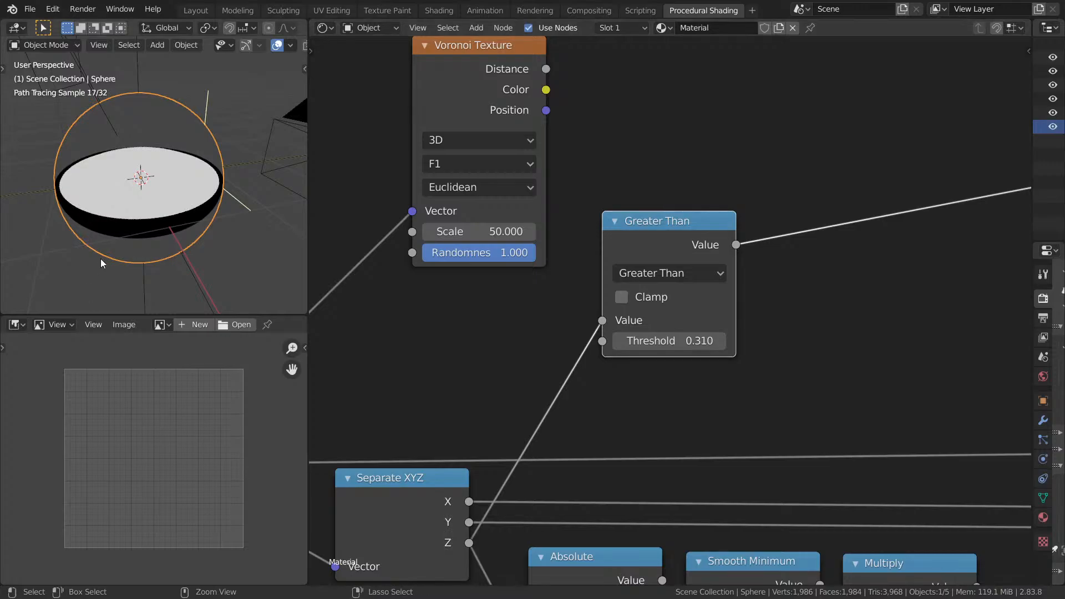
pyautogui.hotkey('ctrl', 'space')
pyautogui.moveTo(254, 352); pyautogui.dragTo(263, 330, button='middle')
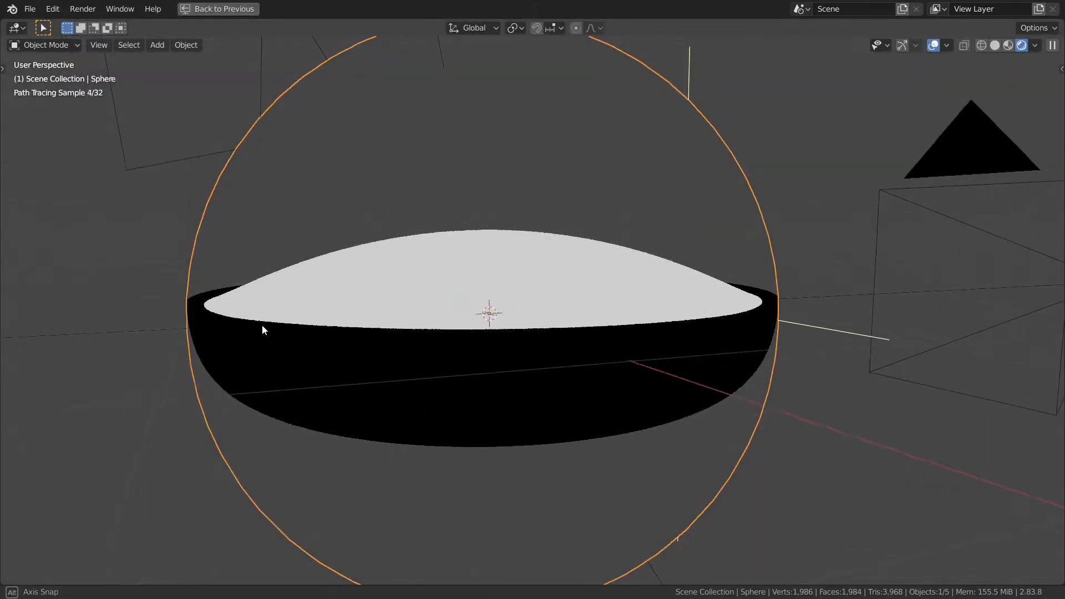
pyautogui.moveTo(526, 302)
pyautogui.mouseDown(button='middle')
pyautogui.moveTo(537, 314)
pyautogui.moveTo(668, 312)
pyautogui.mouseUp(button='middle')
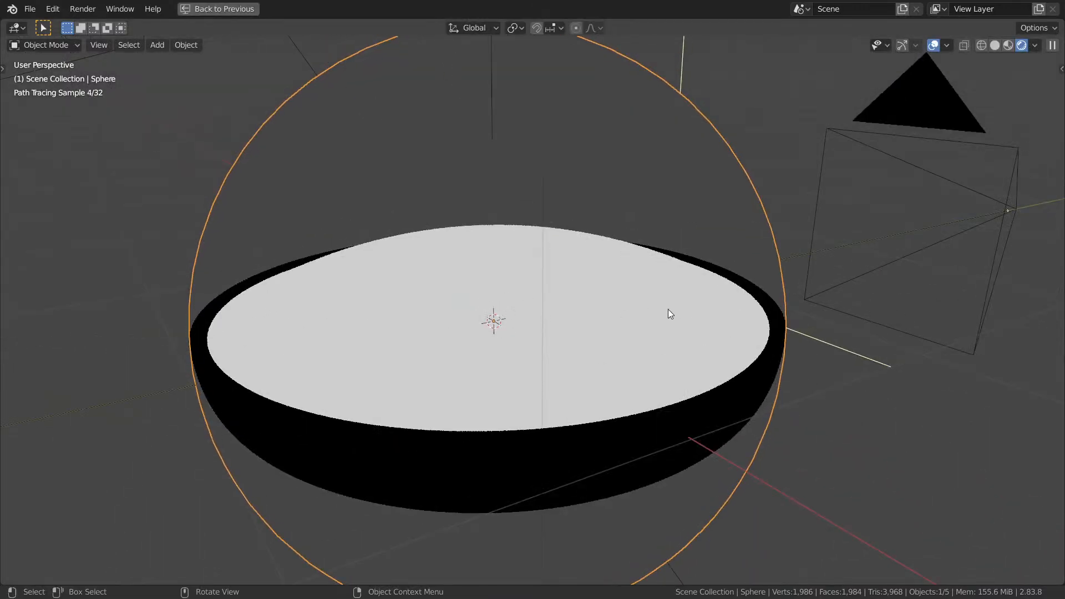
pyautogui.hotkey('ctrl', 'space')
pyautogui.moveTo(714, 341); pyautogui.dragTo(667, 356, button='middle')
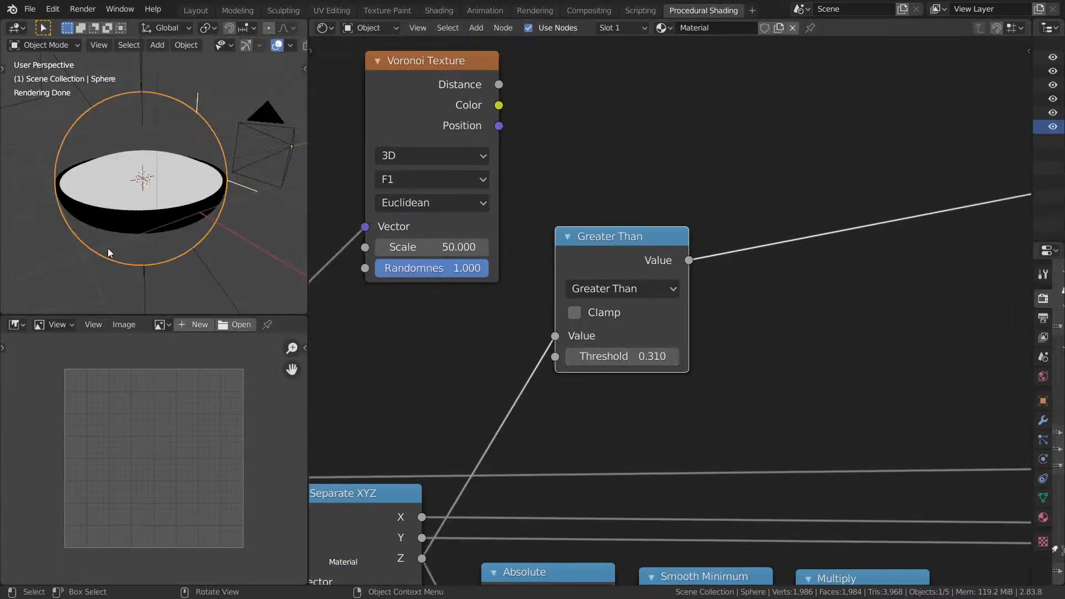
# Try Threshold values of 0.120 and 0.190 on the duplicated Greater Than node while inspecting the mask along the bowl's rim.
pyautogui.moveTo(619, 357); pyautogui.dragTo(600, 357)
pyautogui.moveTo(214, 222); pyautogui.dragTo(253, 200, button='middle')
pyautogui.scroll(4, 230, 206)
pyautogui.scroll(4, 231, 209)
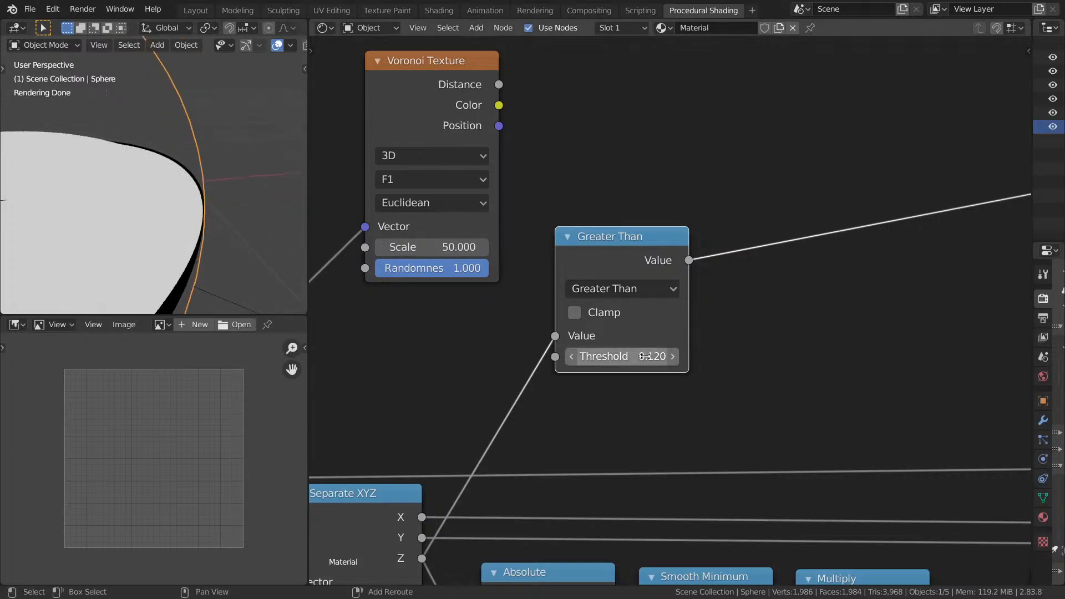
pyautogui.moveTo(644, 356); pyautogui.dragTo(660, 357)
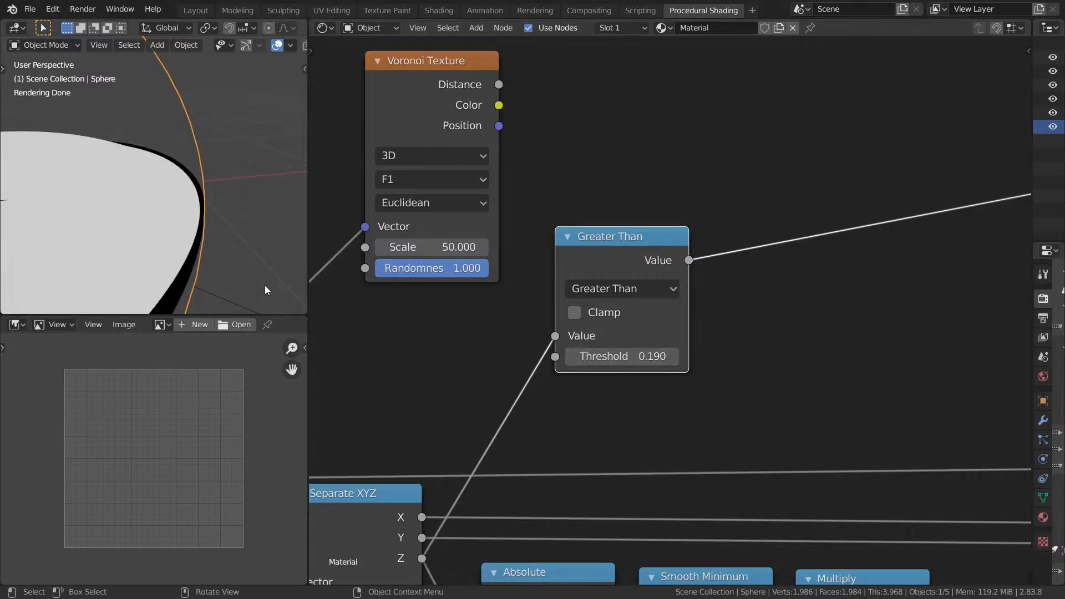
pyautogui.moveTo(265, 285); pyautogui.dragTo(257, 247, button='middle')
pyautogui.moveTo(220, 221); pyautogui.dragTo(218, 198, button='middle')
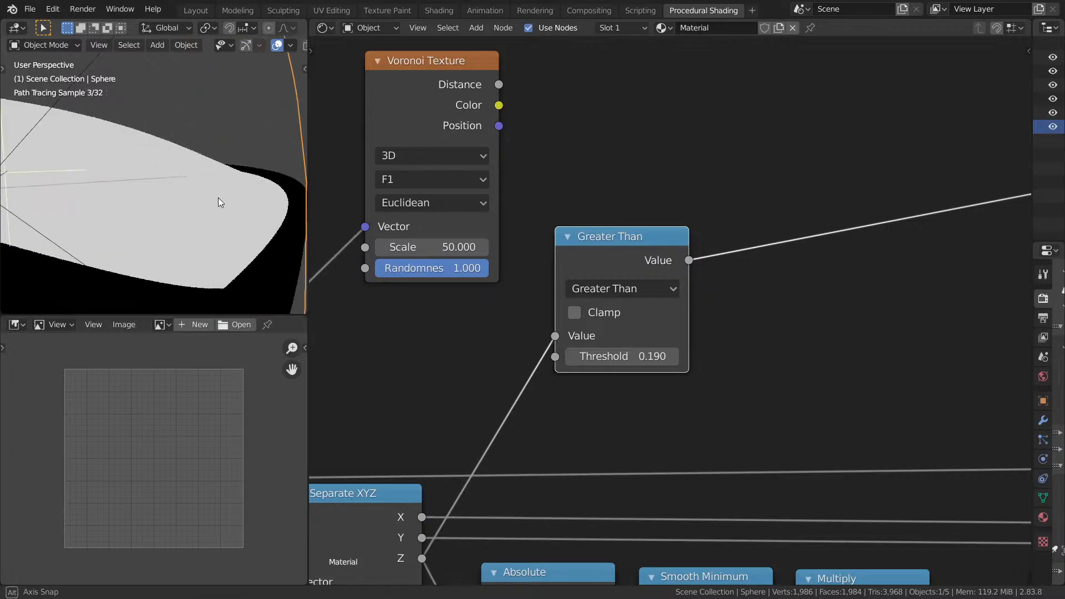
# Set the duplicated Greater Than node's Threshold to 0.2 and compare it with the Smooth Minimum node's value.
pyautogui.click(643, 355)
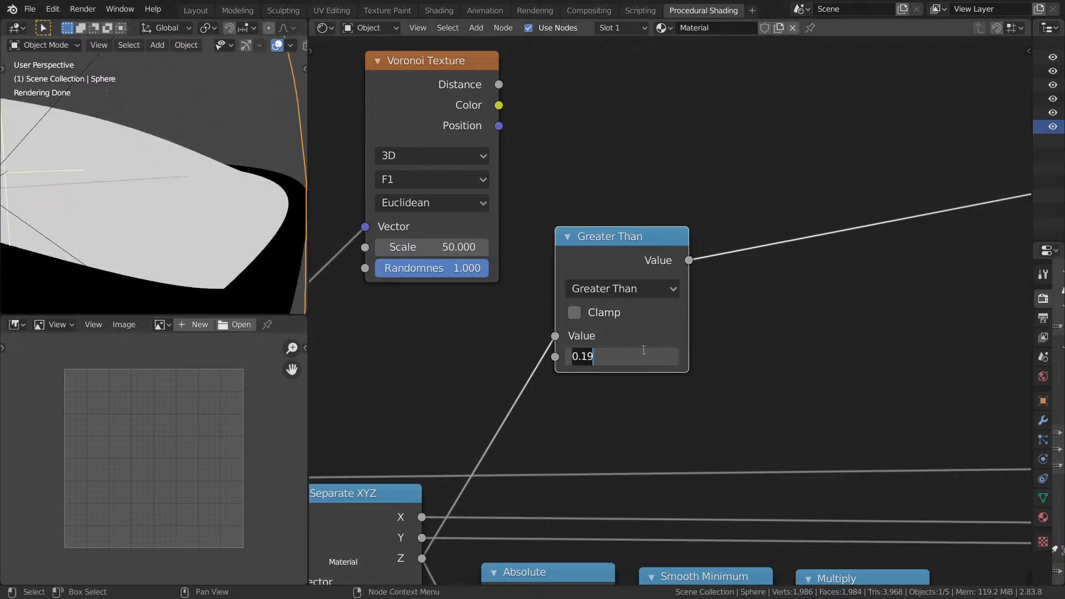
pyautogui.write('0.2')
pyautogui.press('Return')
pyautogui.scroll(-5, 773, 386)
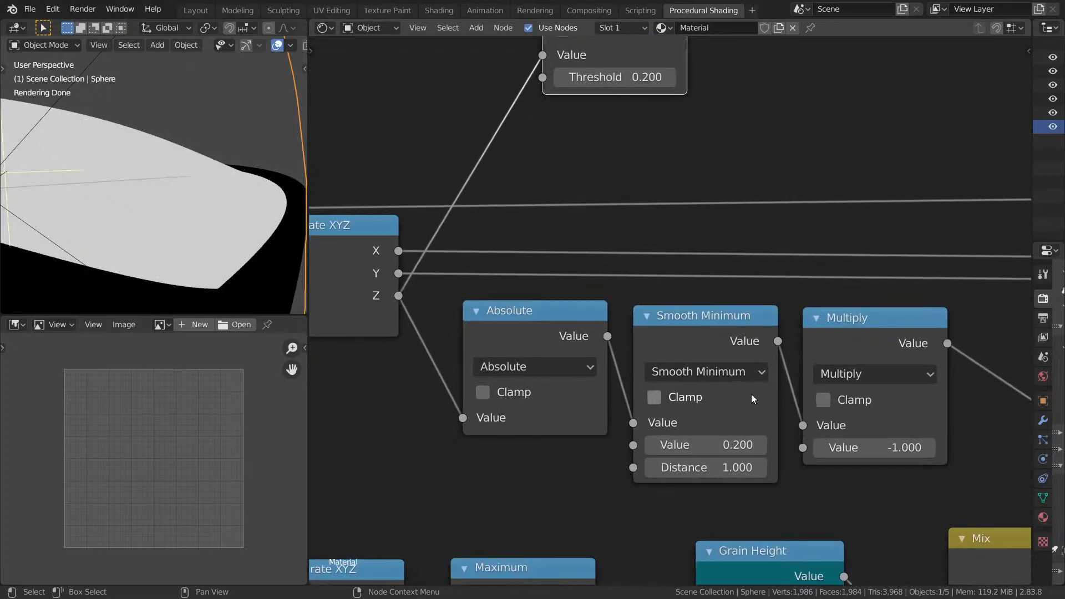
pyautogui.moveTo(735, 278); pyautogui.dragTo(688, 329, button='middle')
pyautogui.scroll(-6, 774, 225)
pyautogui.moveTo(773, 203); pyautogui.dragTo(734, 312, button='middle')
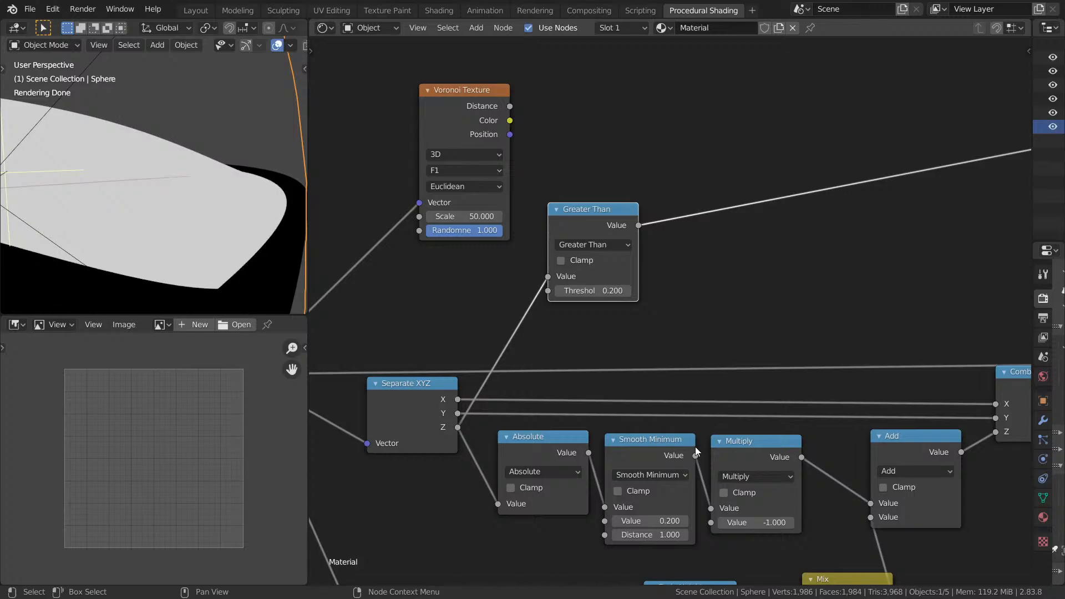
# Try to drive the duplicated Greater Than node with the Smooth Minimum node's Value output.
pyautogui.moveTo(695, 456); pyautogui.dragTo(548, 277)
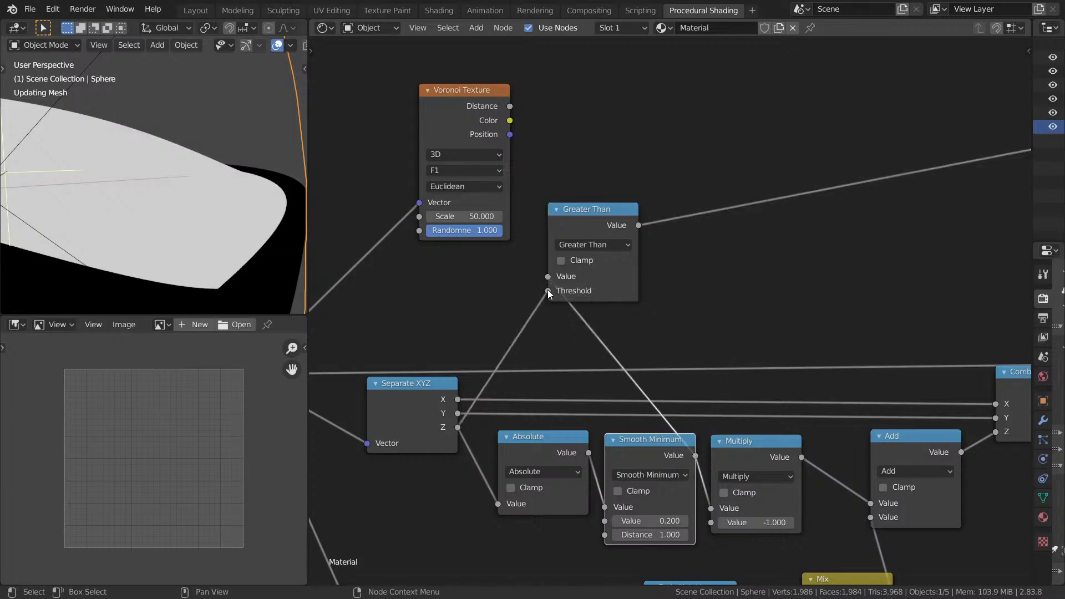
pyautogui.click(588, 290)
pyautogui.press('Escape')
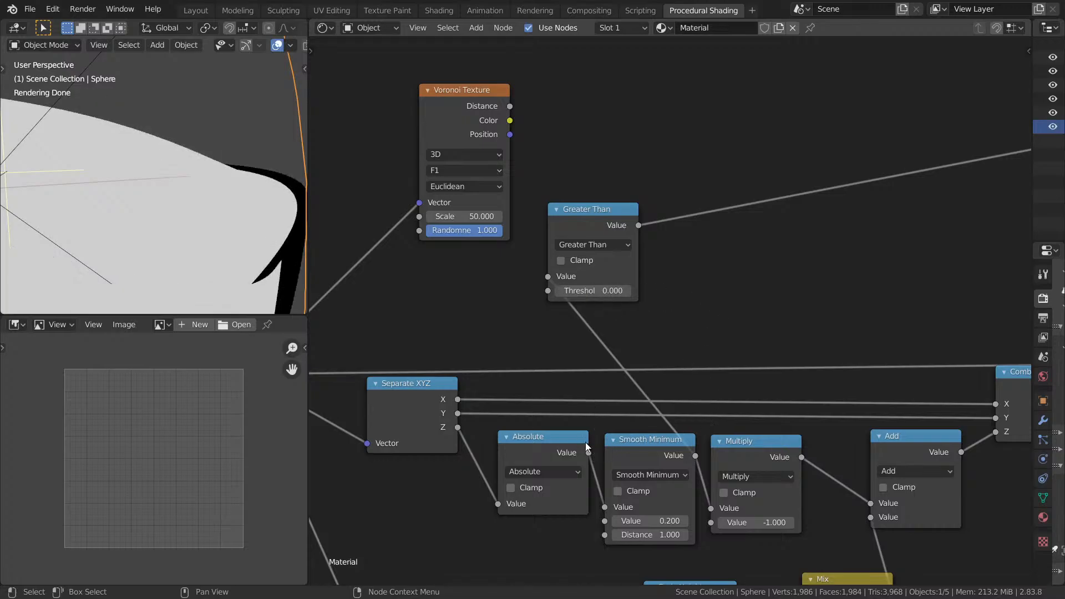
# Feed the Separate XYZ node's Z output into the duplicated Greater Than node's Value input and set its Threshold to 0.2.
pyautogui.moveTo(458, 426); pyautogui.dragTo(546, 287)
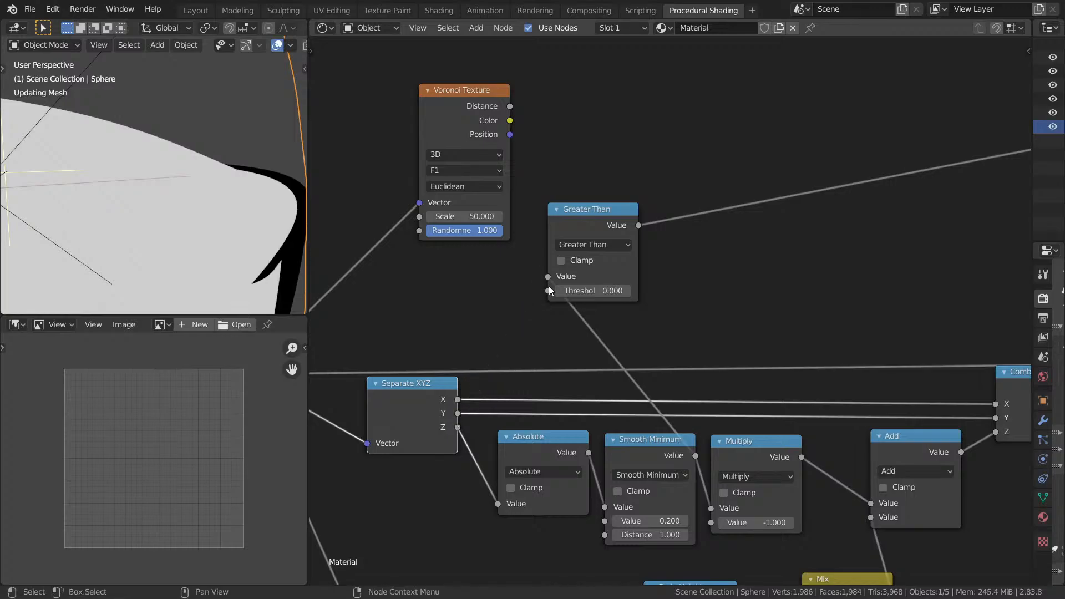
pyautogui.moveTo(458, 427); pyautogui.dragTo(546, 276)
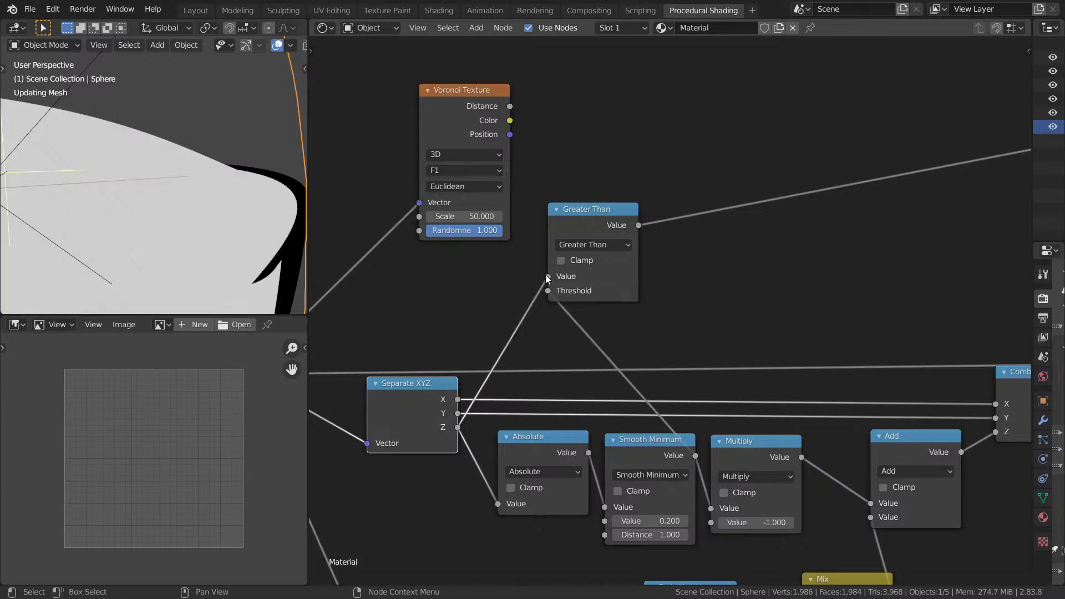
pyautogui.click(615, 294)
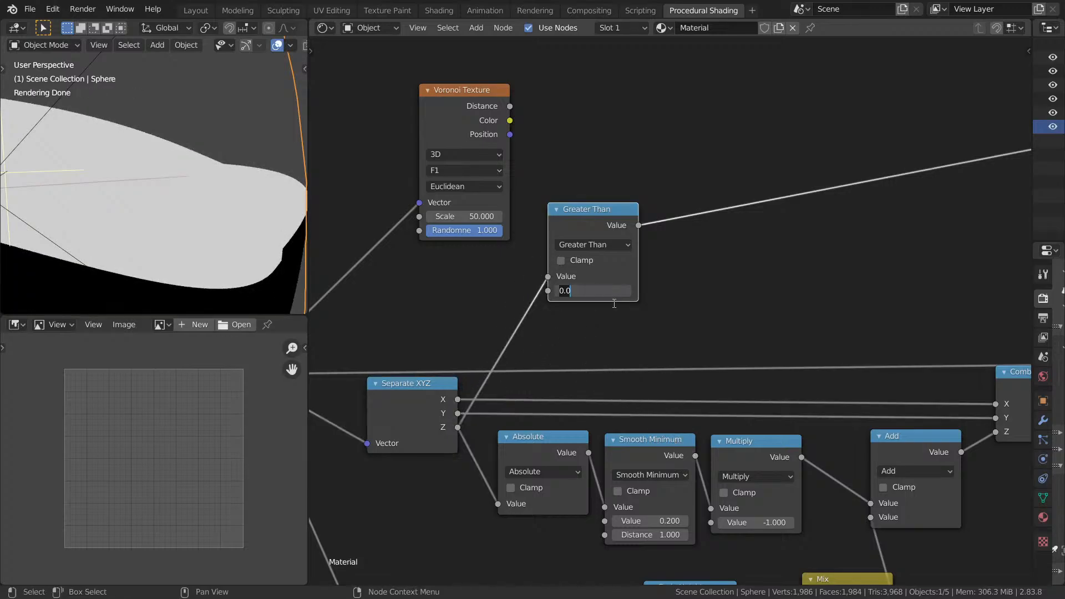
pyautogui.write('.2')
pyautogui.press('Return')
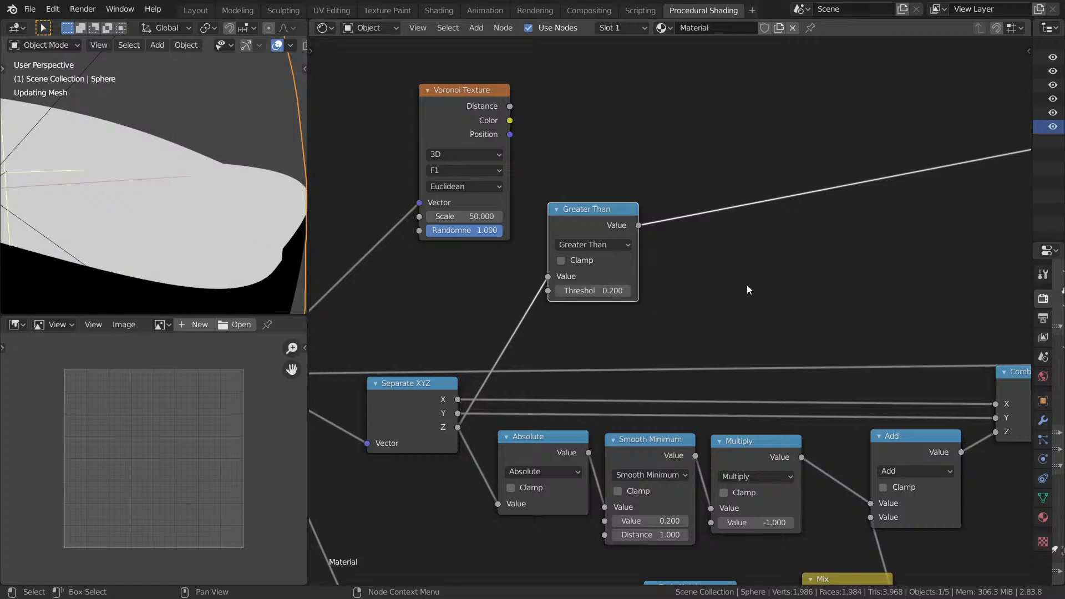
# Preview the Voronoi Texture and the Greater Than mask in turn, comparing them around the bowl's rim and side.
pyautogui.scroll(-5, 261, 171)
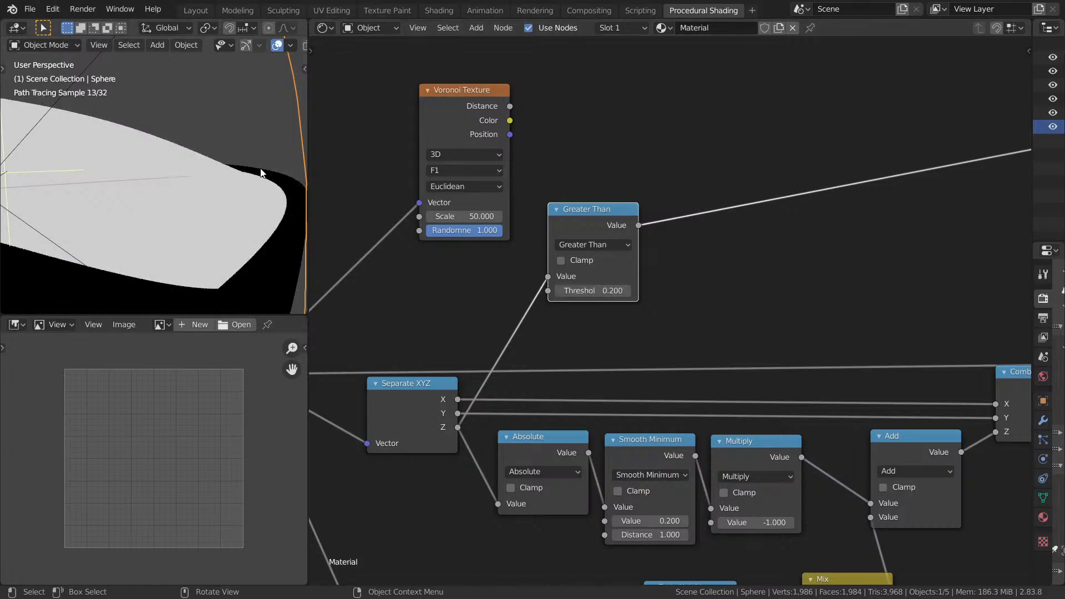
pyautogui.moveTo(263, 170); pyautogui.dragTo(202, 223, button='middle')
pyautogui.moveTo(568, 183); pyautogui.dragTo(607, 188, button='middle')
pyautogui.keyDown('ctrl'); pyautogui.keyDown('shift'); pyautogui.click(514, 118); pyautogui.keyUp('shift'); pyautogui.keyUp('ctrl')
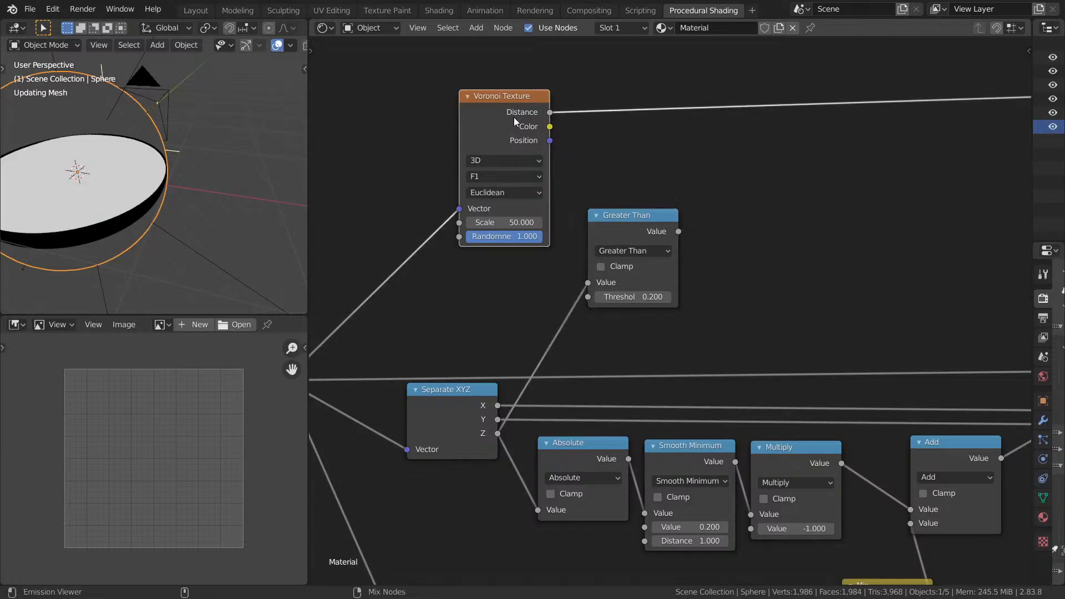
pyautogui.moveTo(582, 136); pyautogui.dragTo(507, 153, button='middle')
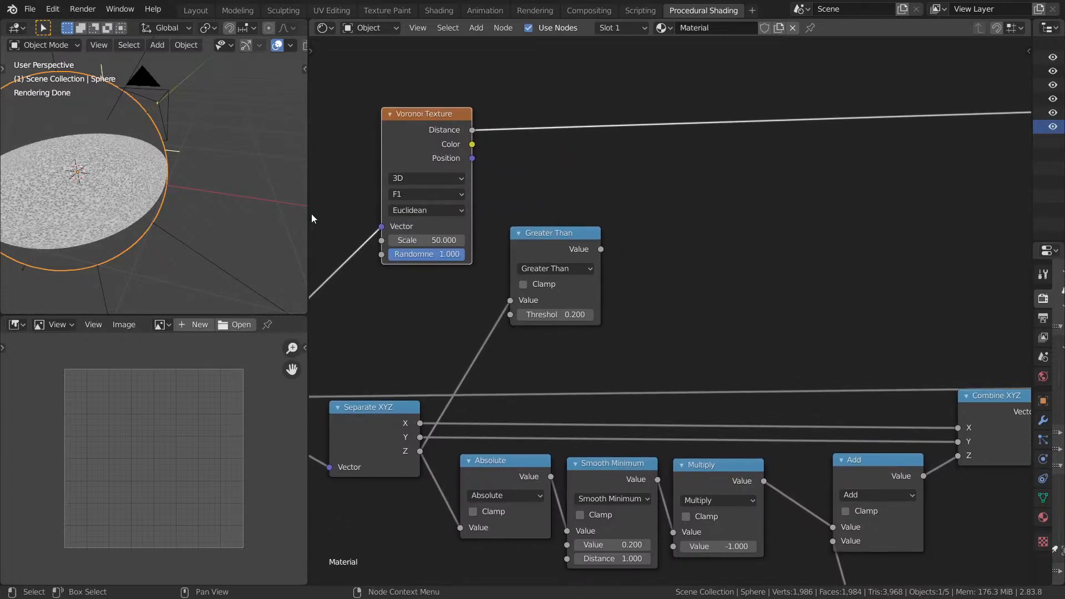
pyautogui.scroll(4, 191, 191)
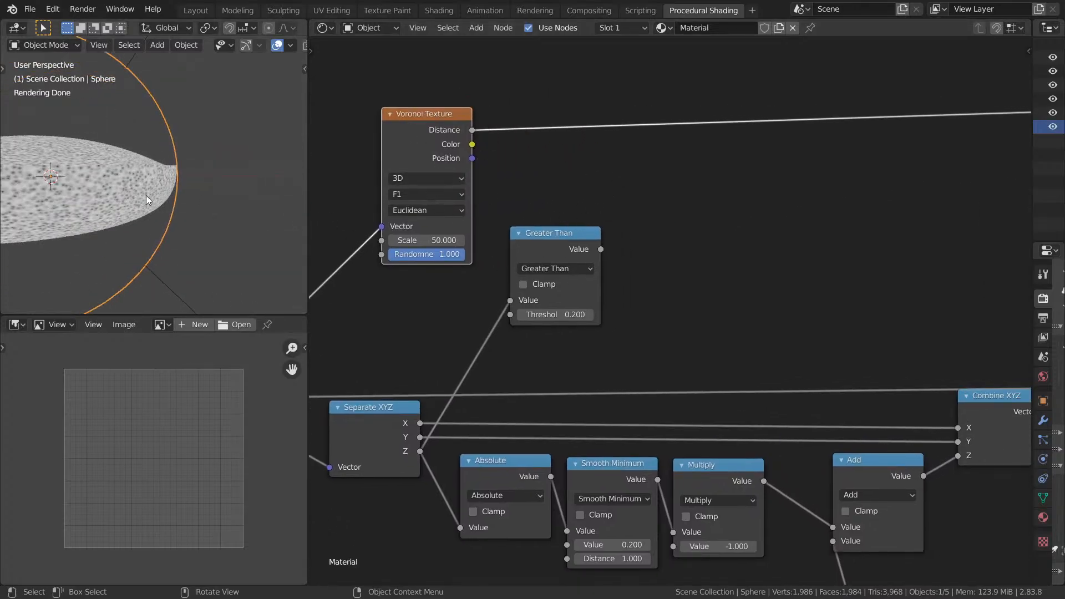
pyautogui.keyDown('ctrl'); pyautogui.keyDown('shift'); pyautogui.click(544, 234); pyautogui.keyUp('shift'); pyautogui.keyUp('ctrl')
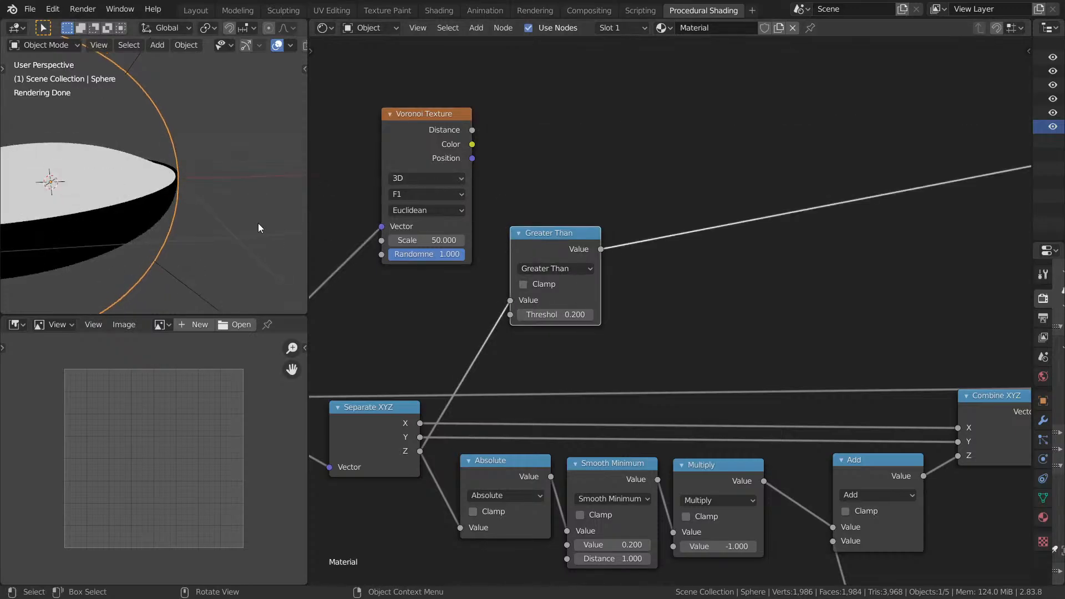
pyautogui.moveTo(225, 226); pyautogui.dragTo(203, 185, button='middle')
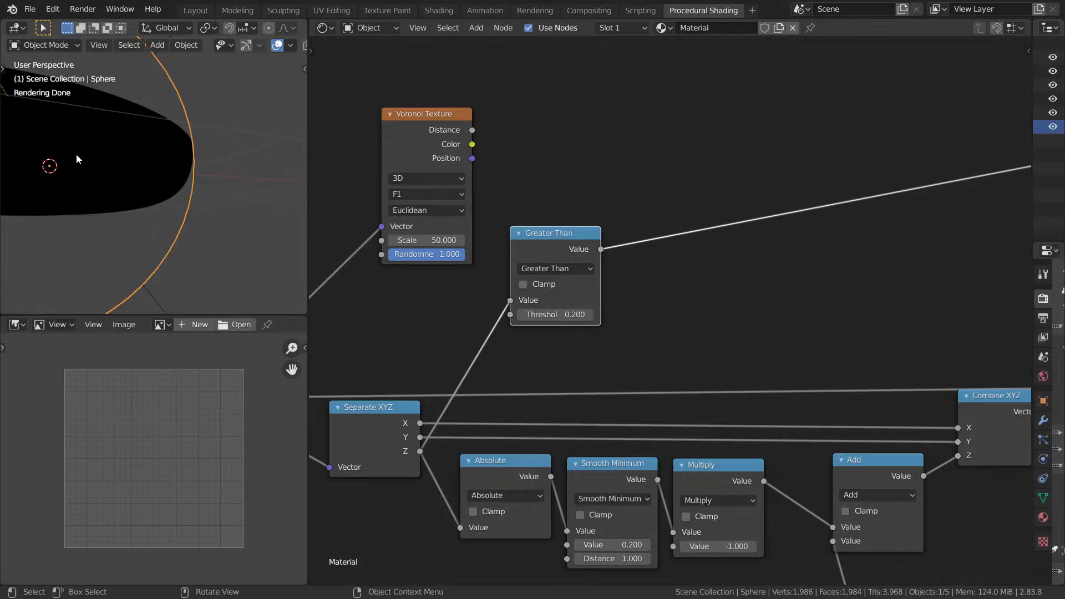
pyautogui.moveTo(77, 158)
pyautogui.mouseDown(button='middle')
pyautogui.moveTo(210, 188)
pyautogui.moveTo(198, 221)
pyautogui.moveTo(205, 192)
pyautogui.moveTo(148, 162)
pyautogui.moveTo(161, 158)
pyautogui.mouseUp(button='middle')
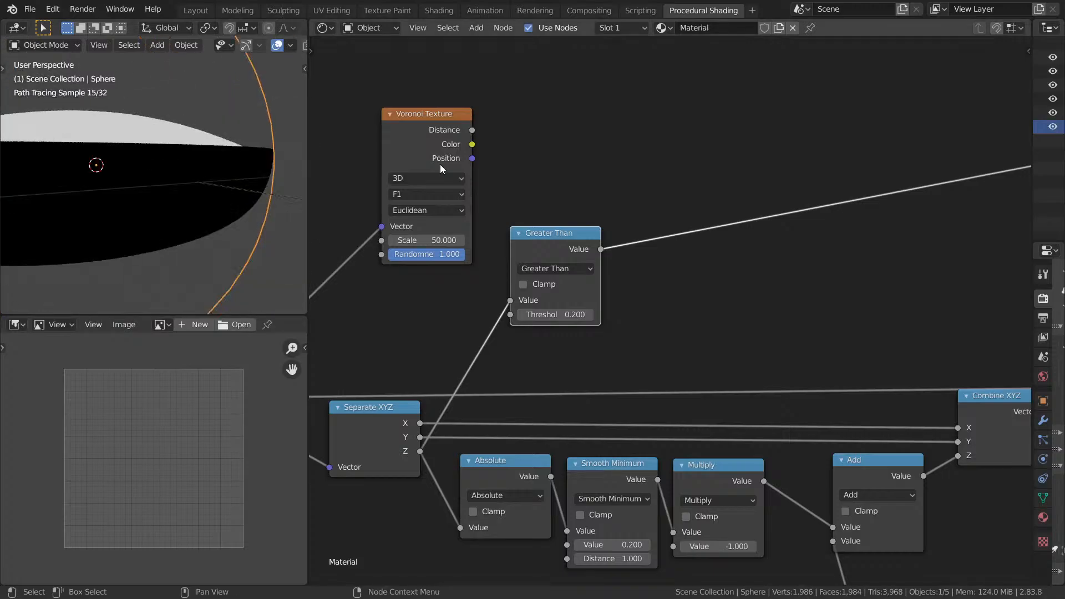
# Insert a duplicate Multiply node after the Voronoi Texture's Distance output and connect the Greater Than mask to its second Value input.
pyautogui.keyDown('ctrl'); pyautogui.keyDown('shift'); pyautogui.click(441, 164); pyautogui.keyUp('shift'); pyautogui.keyUp('ctrl')
pyautogui.moveTo(615, 172); pyautogui.dragTo(594, 182, button='middle')
pyautogui.hotkey('shift', 'a')
pyautogui.click(593, 182)
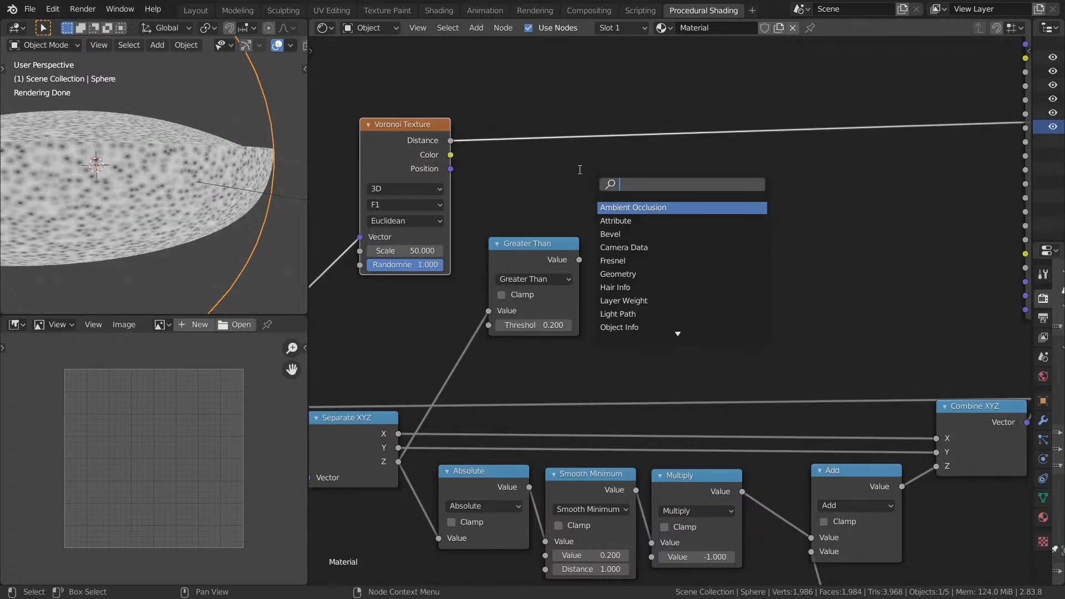
pyautogui.click(699, 529)
pyautogui.hotkey('shift', 'd')
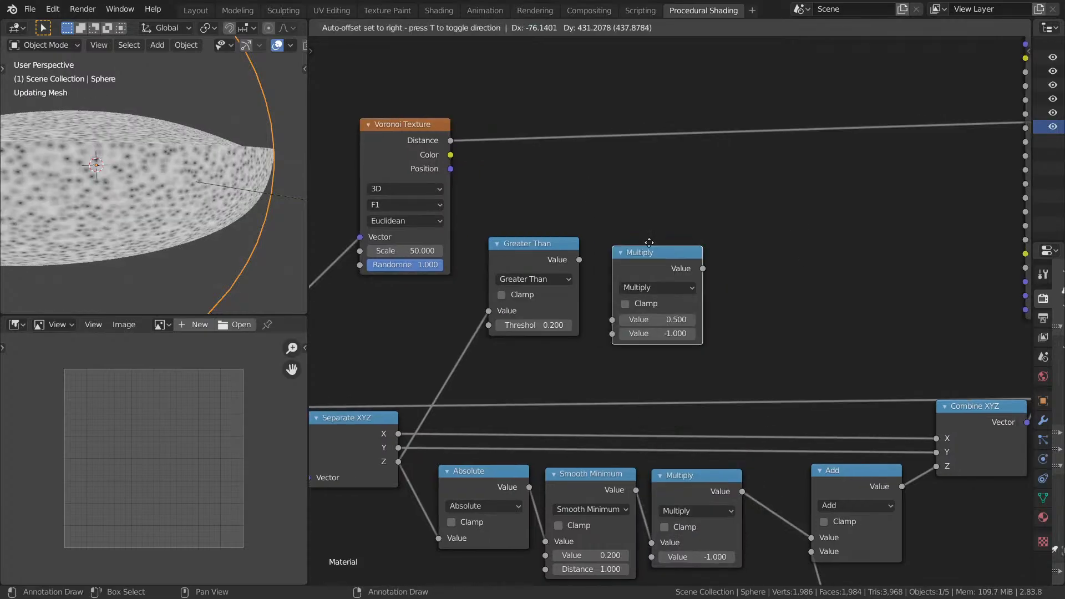
pyautogui.click(645, 92)
pyautogui.moveTo(579, 259); pyautogui.dragTo(611, 184)
# Inspect the masked Voronoi grains on the whole bowl in a temporarily maximized viewport.
pyautogui.hotkey('ctrl', 'space')
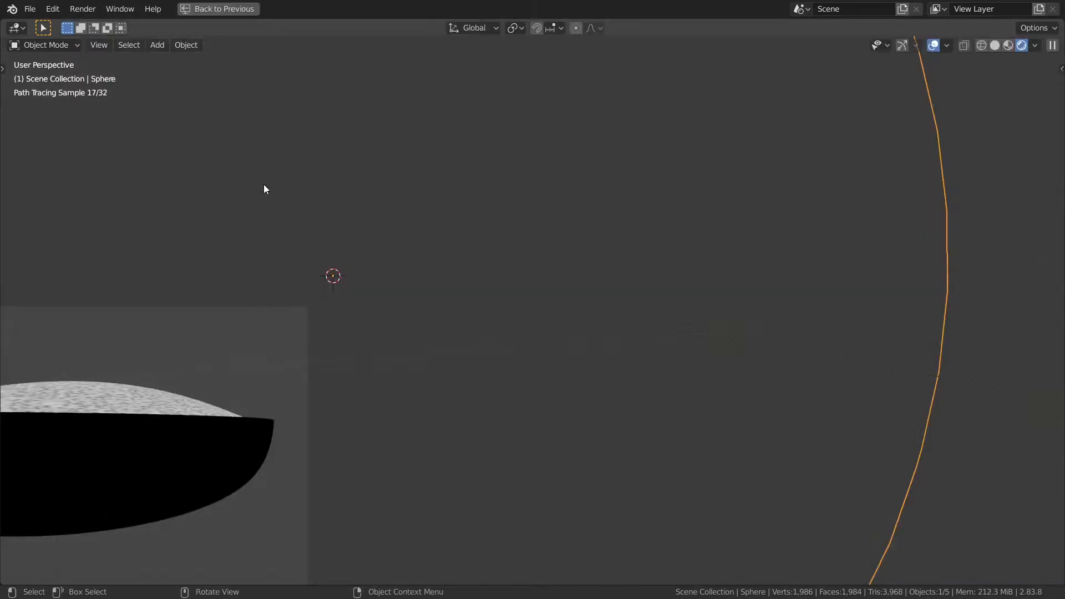
pyautogui.scroll(-6, 265, 184)
pyautogui.moveTo(614, 208); pyautogui.dragTo(554, 290, button='middle')
pyautogui.scroll(2, 554, 291)
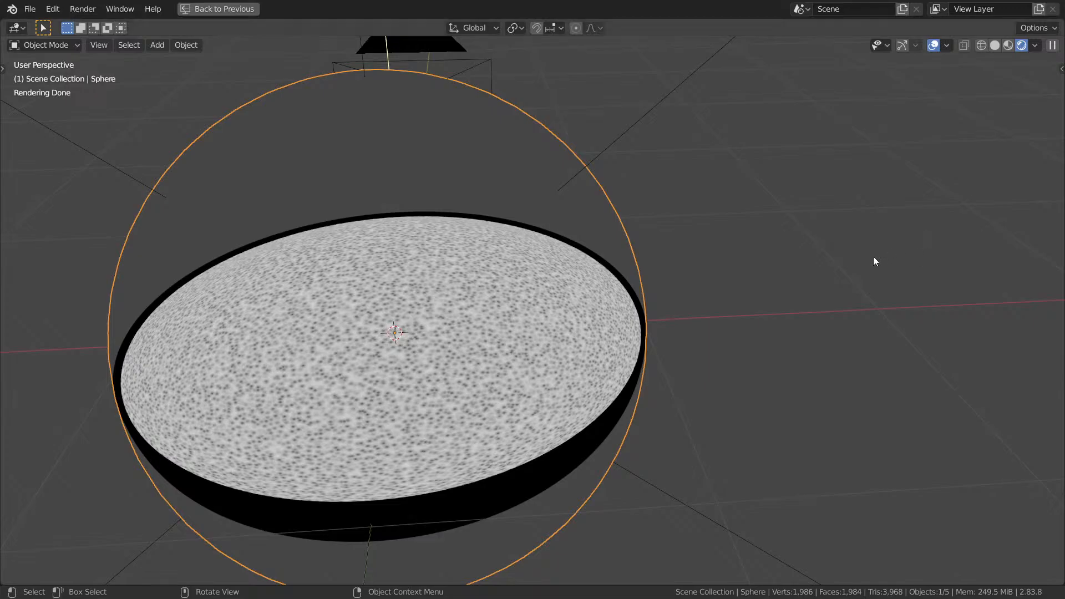
pyautogui.hotkey('ctrl', 'space')
pyautogui.scroll(4, 473, 240)
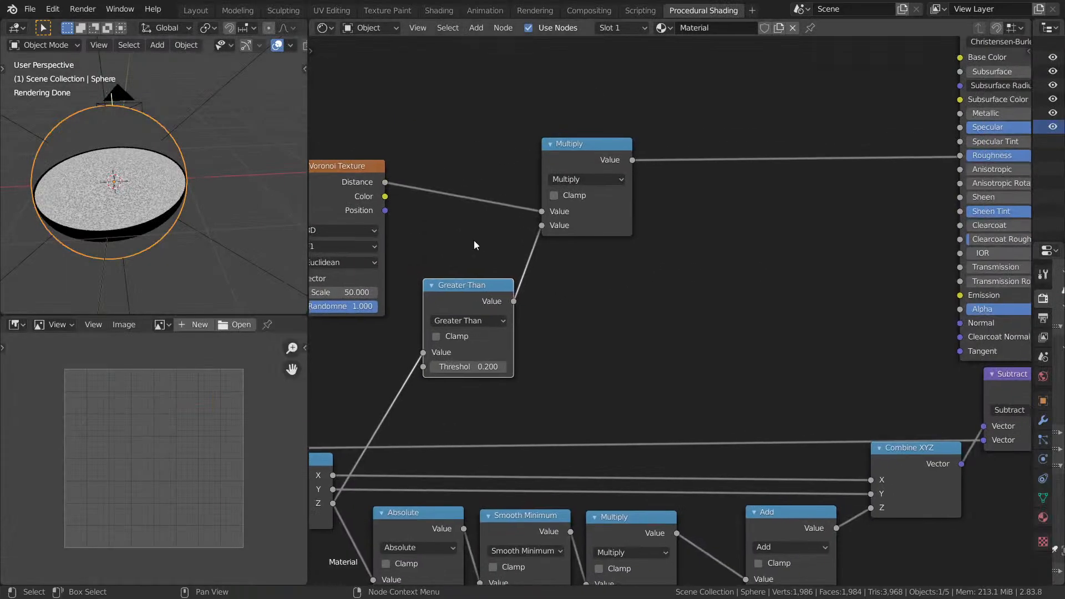
# Move the Principled BSDF node below the displacement chain and place the Vector Displacement node closer to the Subtract node.
pyautogui.moveTo(759, 106); pyautogui.dragTo(800, 500)
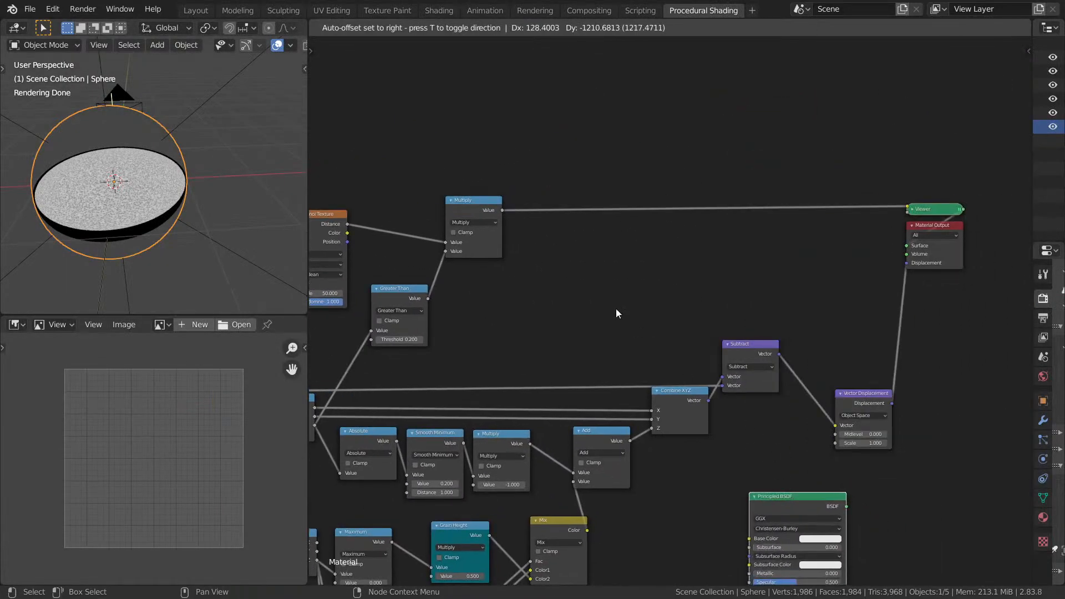
pyautogui.moveTo(616, 309); pyautogui.dragTo(764, 289, button='middle')
pyautogui.moveTo(133, 202); pyautogui.dragTo(236, 172, button='middle')
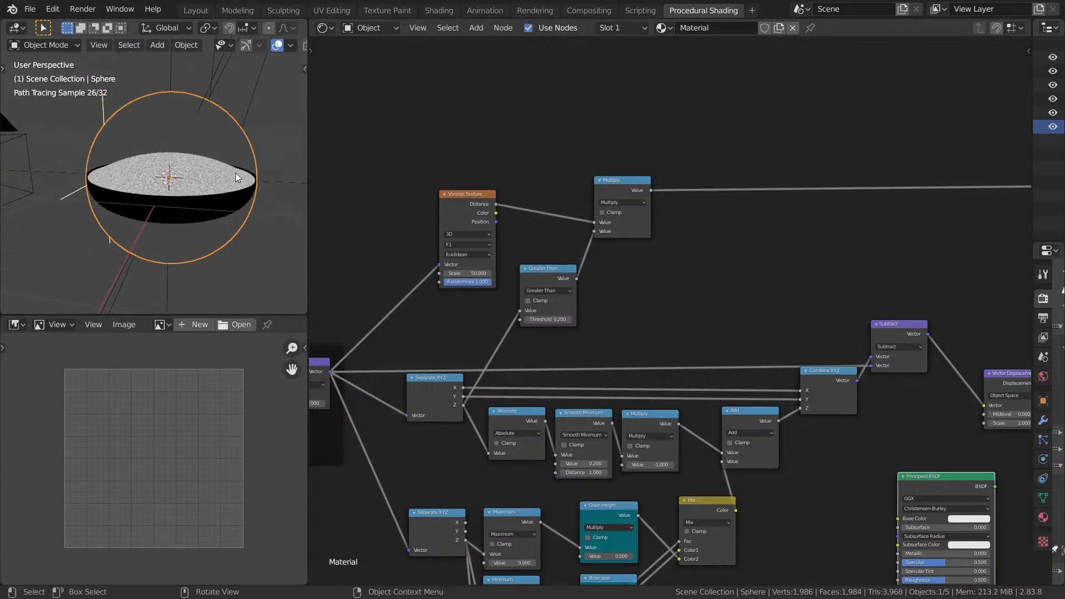
pyautogui.scroll(4, 235, 165)
pyautogui.moveTo(721, 211); pyautogui.dragTo(567, 216, button='middle')
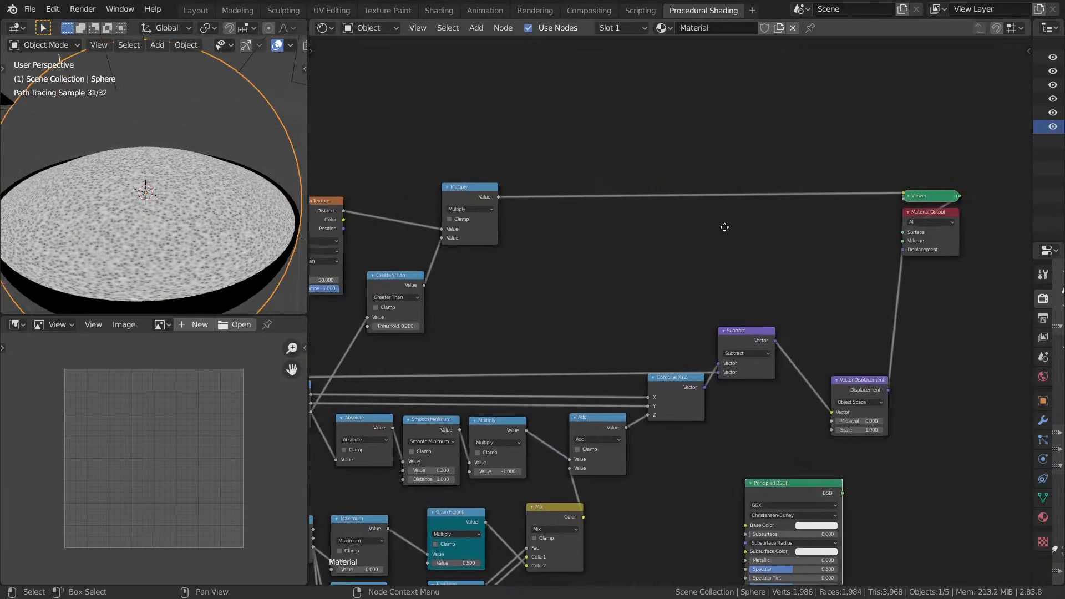
pyautogui.scroll(-1, 760, 266)
pyautogui.moveTo(835, 372); pyautogui.dragTo(803, 333)
pyautogui.moveTo(631, 248); pyautogui.dragTo(741, 269, button='middle')
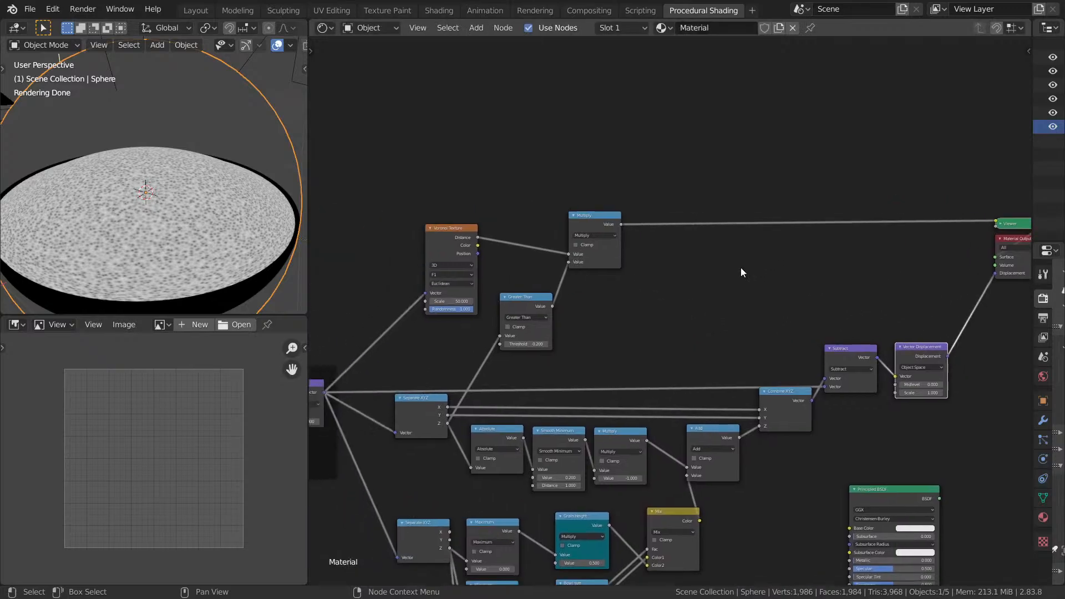
# Move the Voronoi Texture node above the Greater Than node and align the Multiply node beside it.
pyautogui.scroll(5, 686, 294)
pyautogui.moveTo(686, 294); pyautogui.dragTo(794, 330, button='middle')
pyautogui.scroll(5, 637, 281)
pyautogui.moveTo(637, 281); pyautogui.dragTo(683, 298, button='middle')
pyautogui.moveTo(480, 273); pyautogui.dragTo(633, 217)
pyautogui.moveTo(779, 225); pyautogui.dragTo(775, 197)
pyautogui.scroll(-1, 770, 198)
pyautogui.moveTo(769, 199); pyautogui.dragTo(637, 208, button='middle')
pyautogui.moveTo(195, 218); pyautogui.dragTo(201, 202, button='middle')
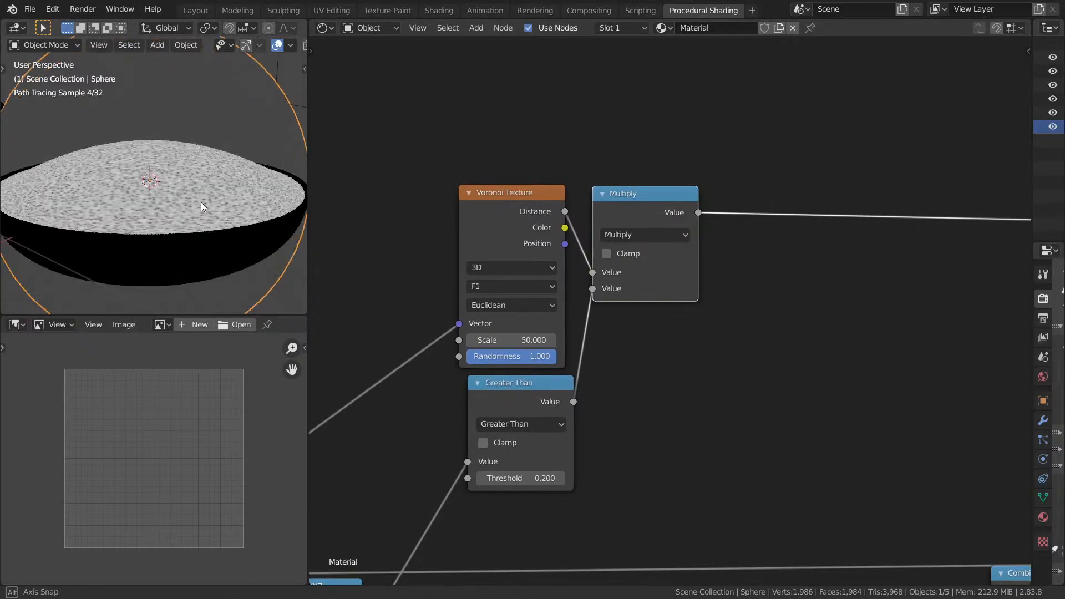
pyautogui.moveTo(732, 284); pyautogui.dragTo(581, 290, button='middle')
pyautogui.hotkey('shift', 'a')
pyautogui.click(580, 291)
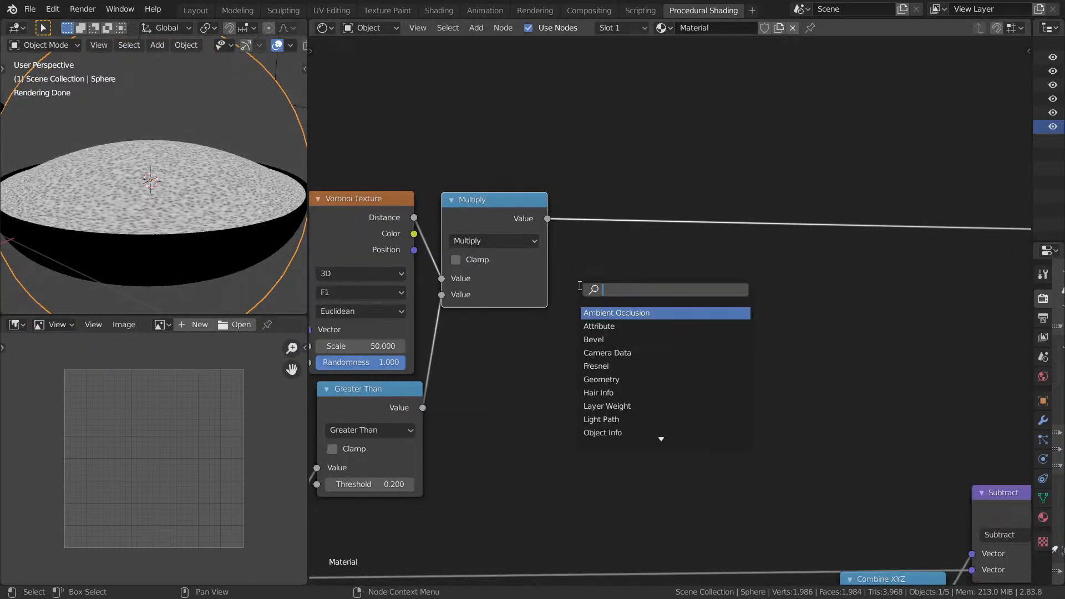
pyautogui.write('mat')
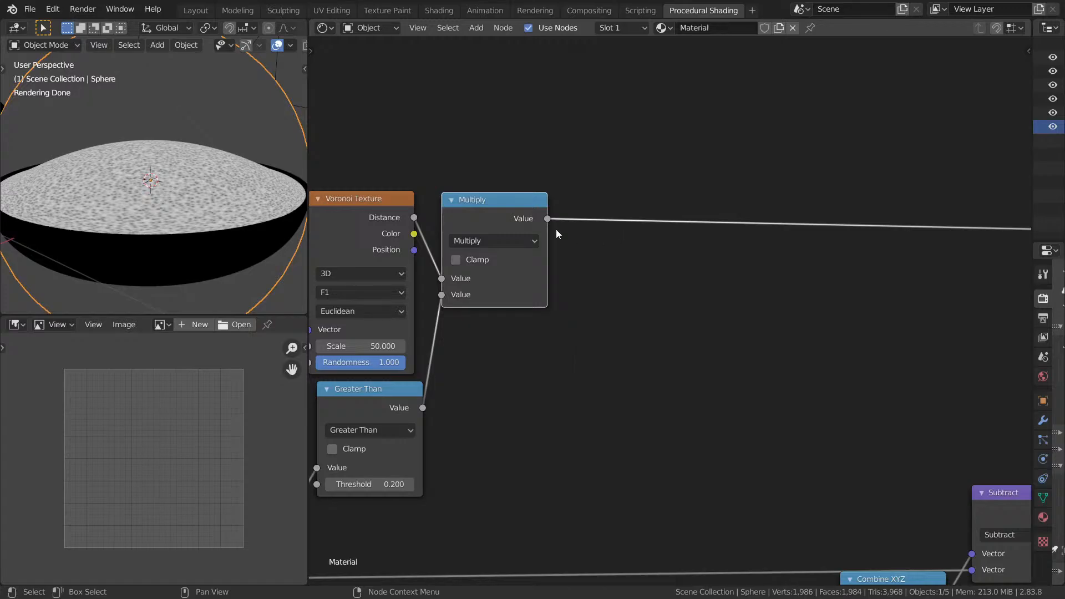
pyautogui.hotkey('ctrl', 'space')
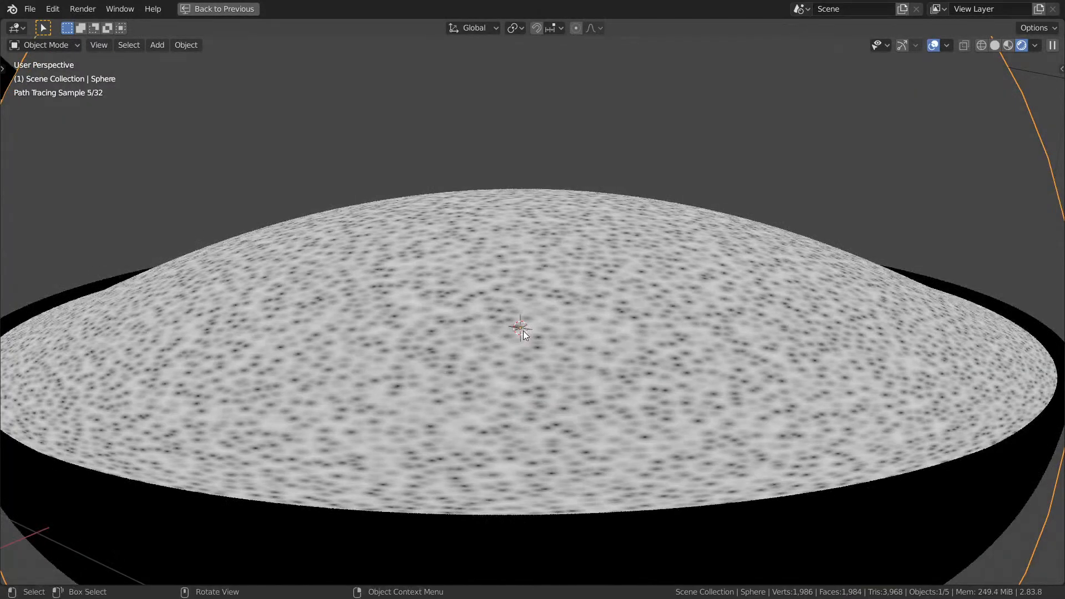
pyautogui.hotkey('ctrl', 'space')
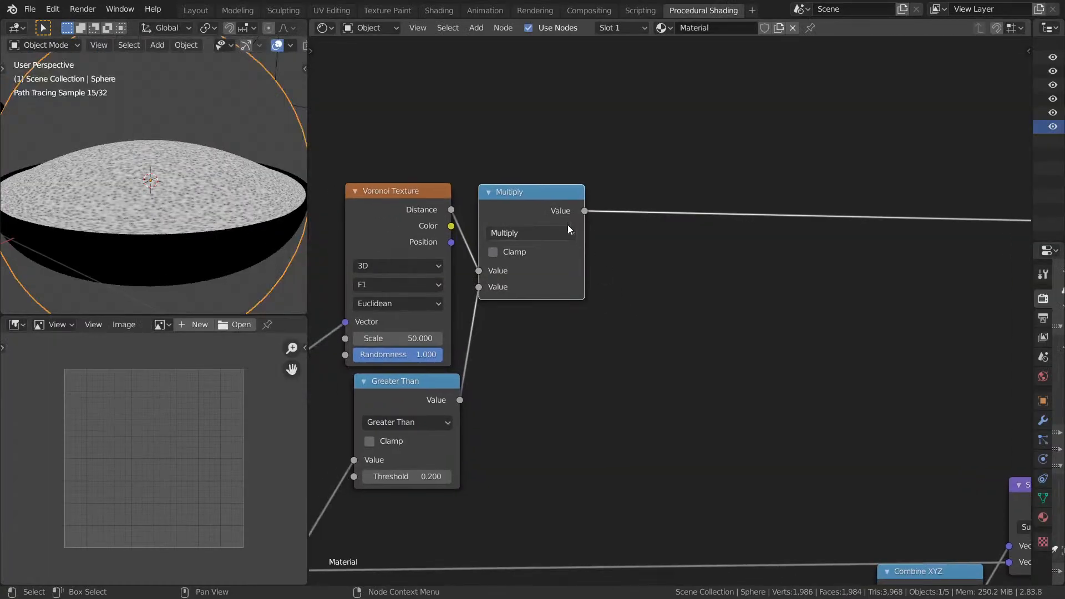
# Insert a duplicate math node after the mask's Multiply, set it to Subtract with the masked Voronoi as second Value, and inspect the grains.
pyautogui.hotkey('shift', 'd')
pyautogui.click(742, 196)
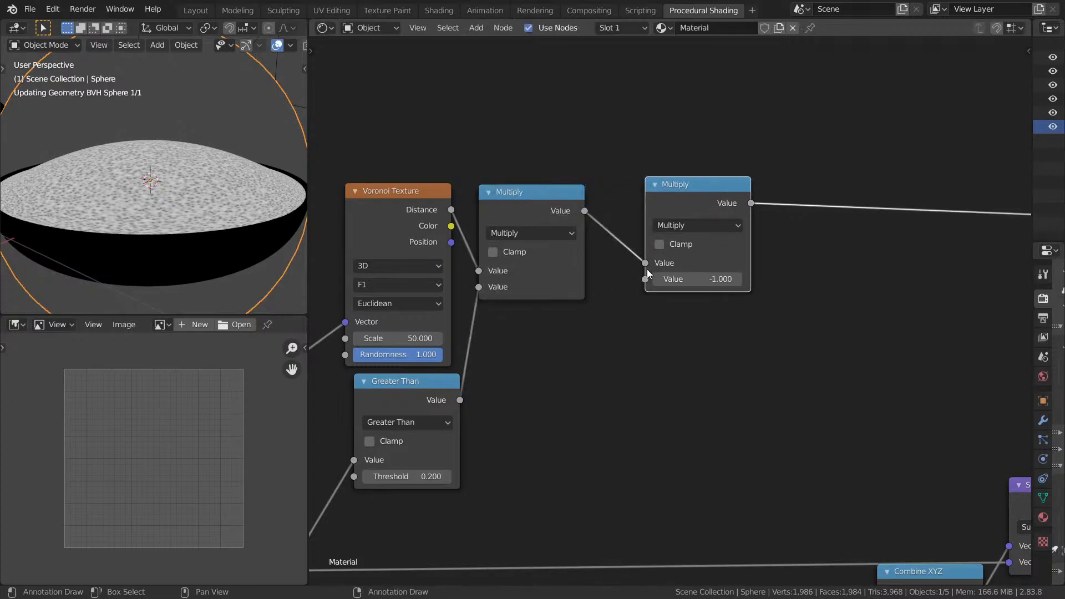
pyautogui.click(677, 226)
pyautogui.press('s')
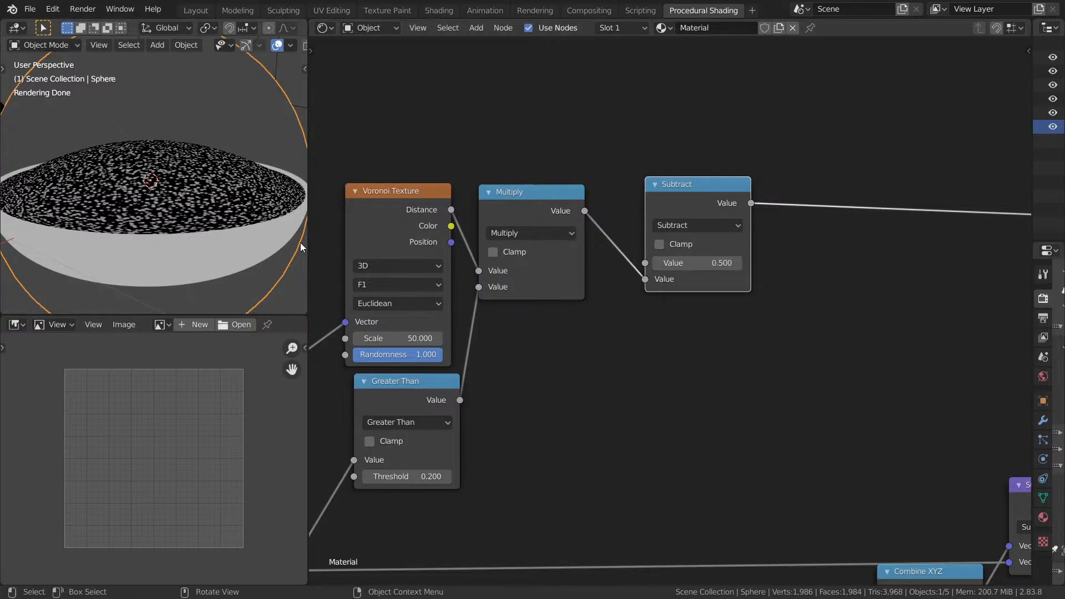
pyautogui.hotkey('ctrl', 'space')
pyautogui.scroll(3, 476, 290)
pyautogui.moveTo(475, 290); pyautogui.dragTo(562, 256, button='middle')
pyautogui.hotkey('ctrl', 'space')
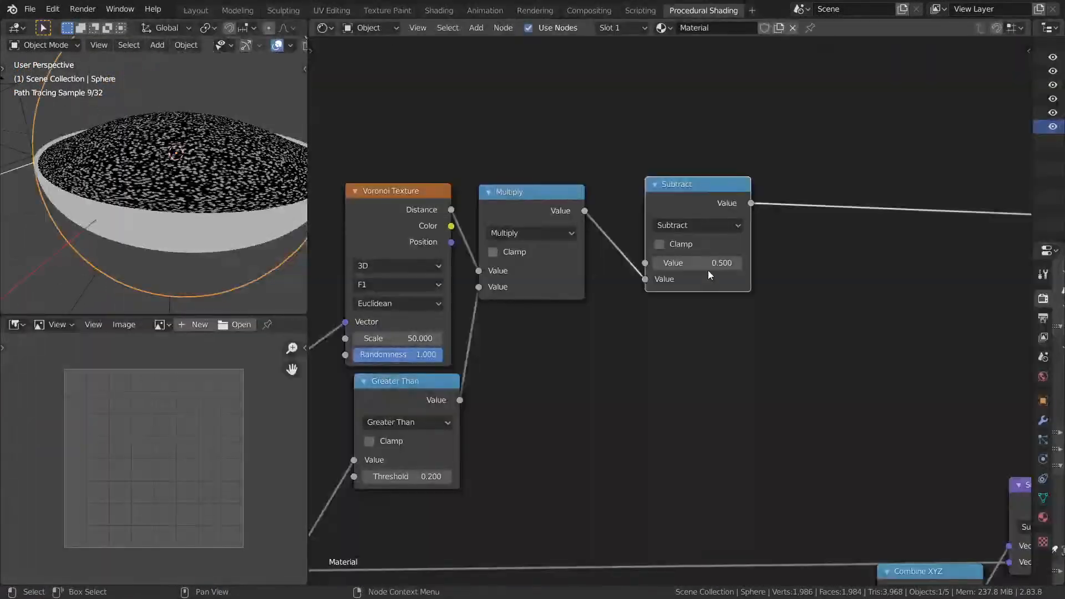
# Set the Subtract node's first Value to 1 and inspect the inverted grain pattern in a temporarily maximized viewport.
pyautogui.click(707, 265)
pyautogui.press('Return')
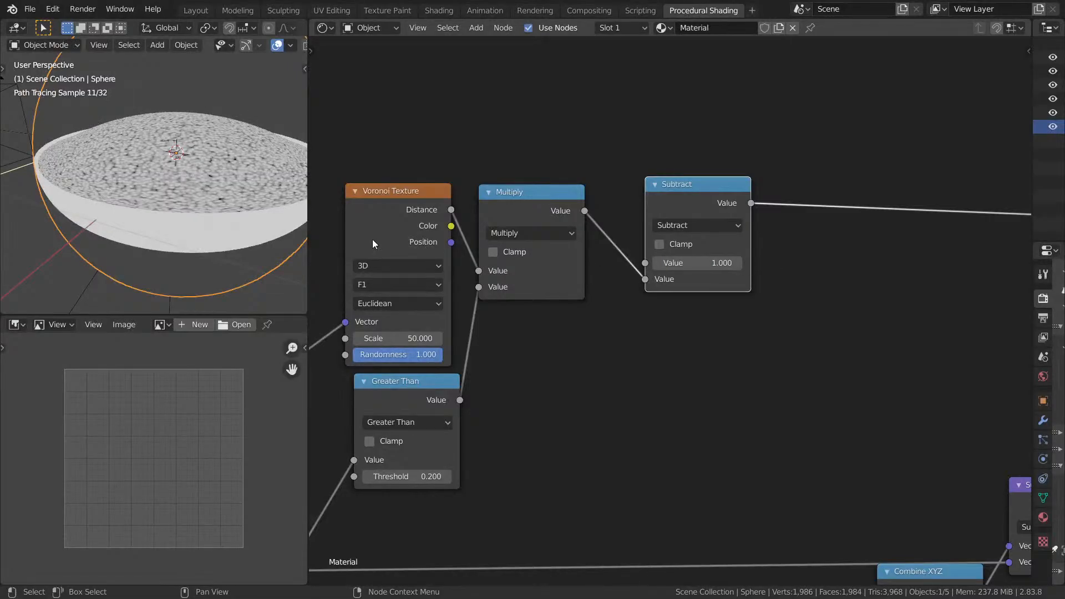
pyautogui.hotkey('ctrl', 'space')
pyautogui.moveTo(445, 271); pyautogui.dragTo(522, 291, button='middle')
pyautogui.press('space')
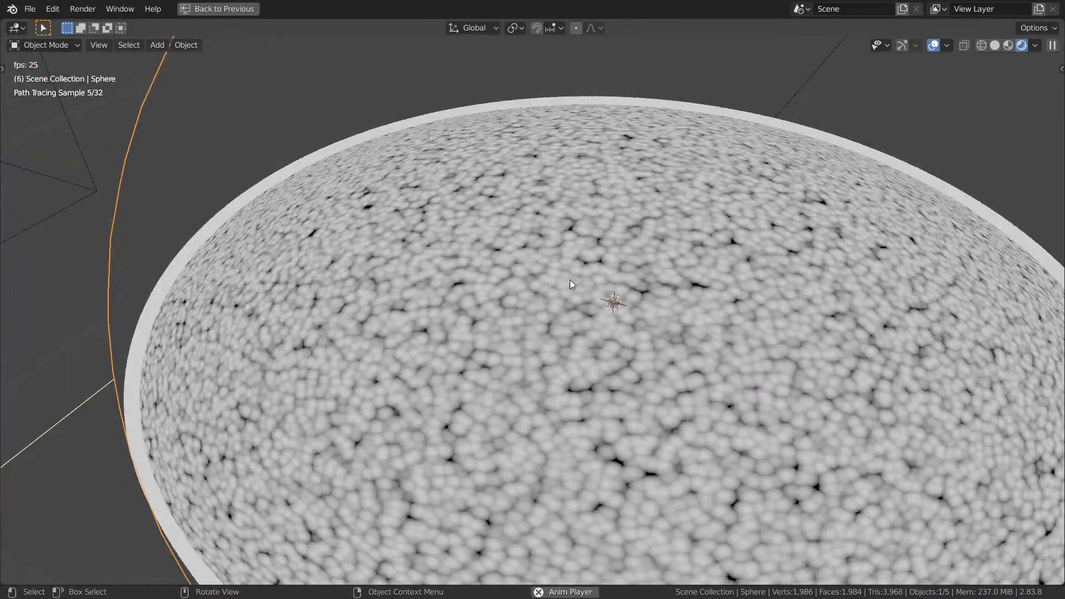
pyautogui.hotkey('ctrl', 'space')
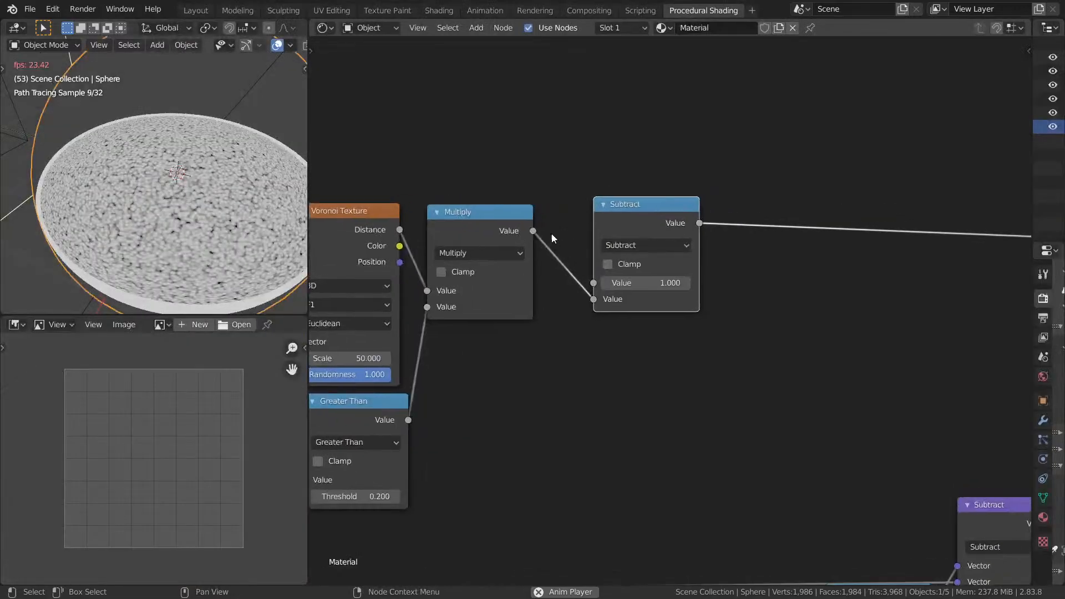
# Add an Invert node below the Subtract node's output link.
pyautogui.hotkey('shift', 'a')
pyautogui.click(647, 158)
pyautogui.write('in')
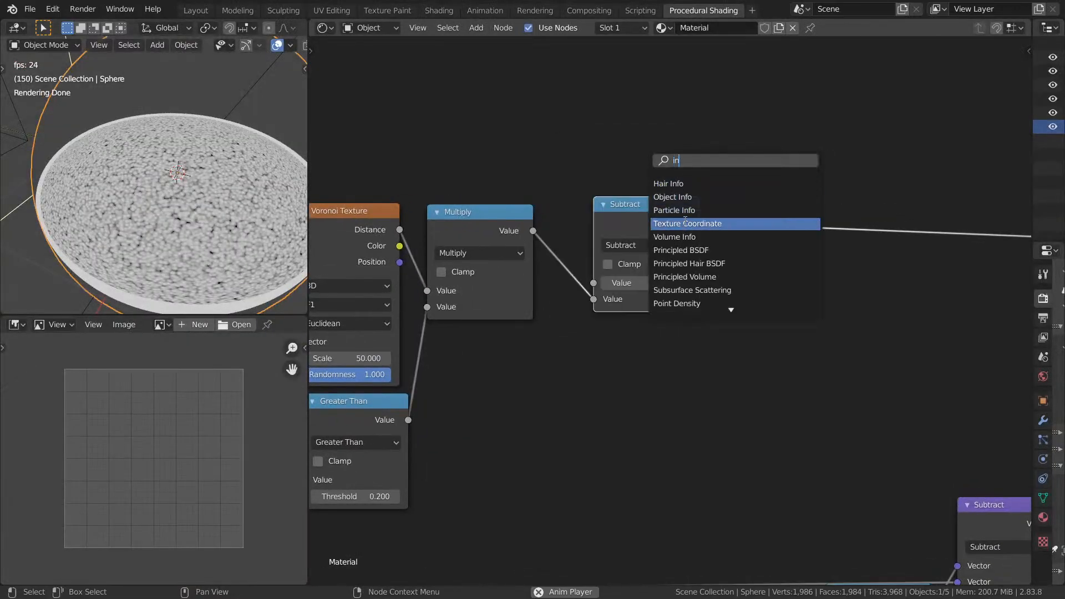
pyautogui.write('e')
pyautogui.press('BackSpace')
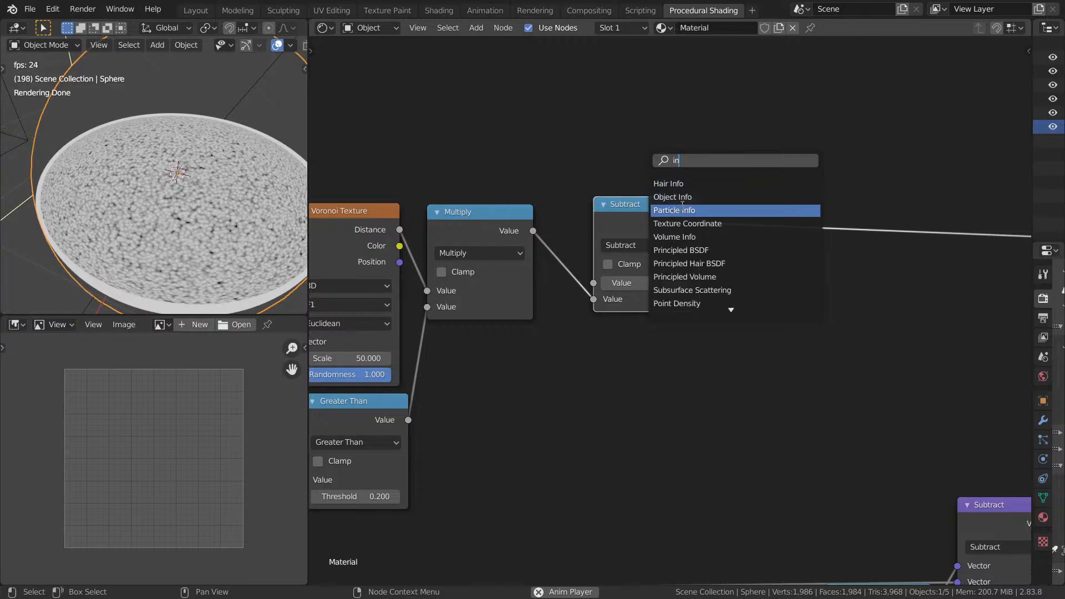
pyautogui.write('v')
pyautogui.click(691, 182)
pyautogui.click(834, 353)
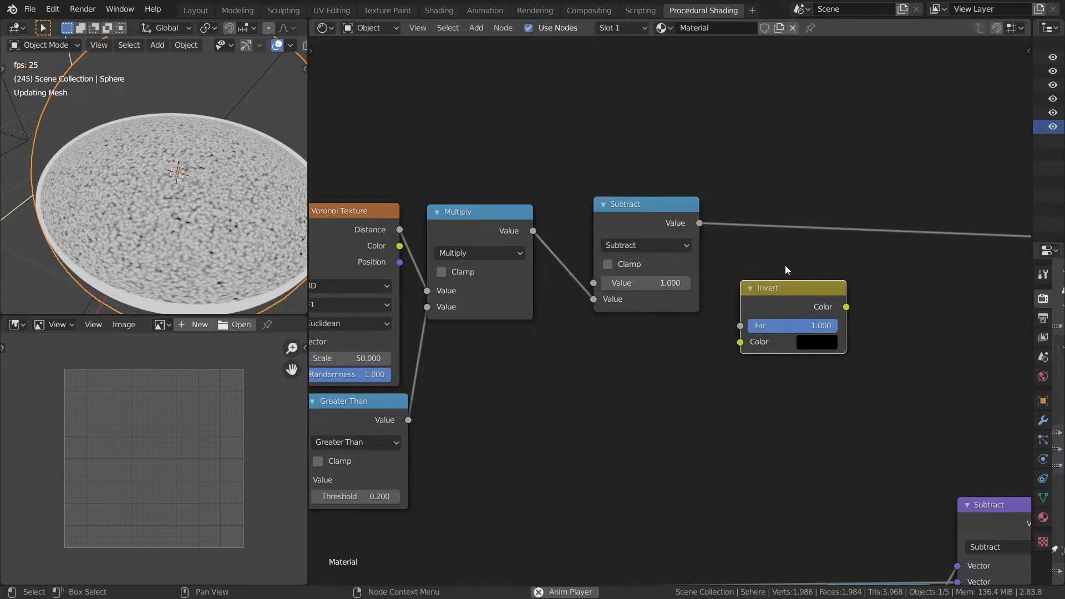
# Connect the Subtract node's Value output to the Invert node's Color input and preview the Invert node.
pyautogui.scroll(4, 769, 253)
pyautogui.moveTo(764, 248); pyautogui.dragTo(572, 215, button='middle')
pyautogui.moveTo(575, 322); pyautogui.dragTo(518, 160)
pyautogui.keyDown('ctrl'); pyautogui.keyDown('shift'); pyautogui.click(674, 264); pyautogui.keyUp('shift'); pyautogui.keyUp('ctrl')
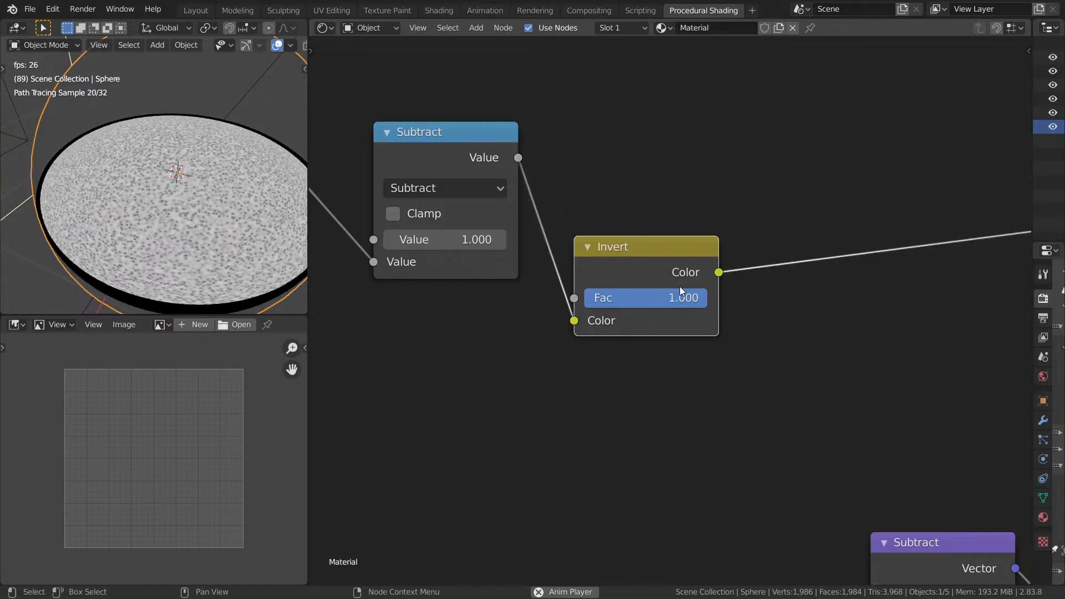
# Delete the Invert node while keeping its link intact, stop playback, and inspect the inverted grains in a temporarily maximized viewport.
pyautogui.moveTo(680, 298); pyautogui.dragTo(707, 298)
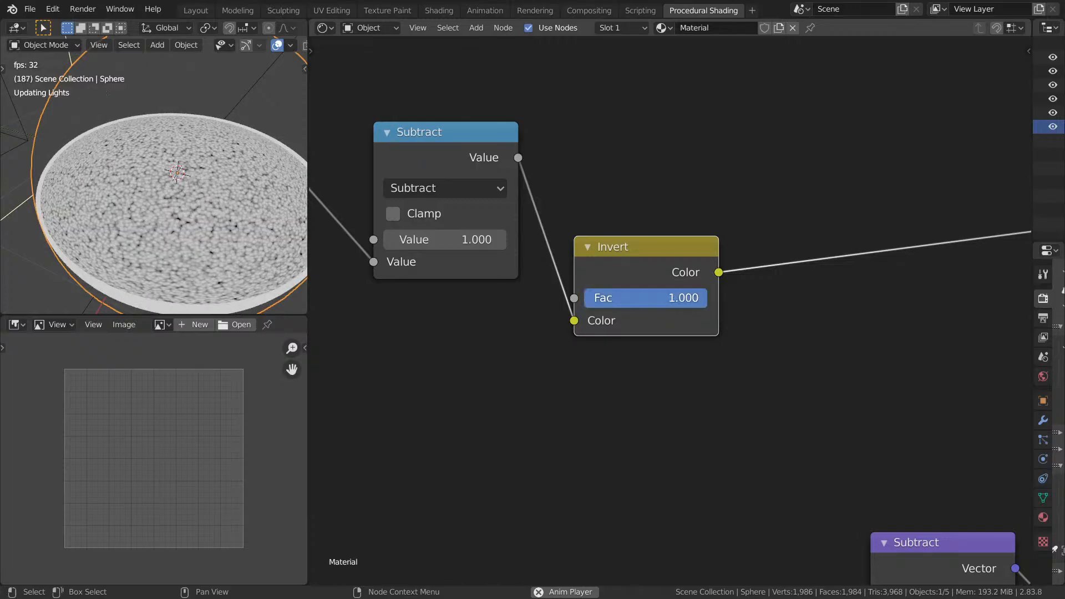
pyautogui.hotkey('ctrl', 'x')
pyautogui.moveTo(590, 231); pyautogui.dragTo(733, 214, button='middle')
pyautogui.press('Escape')
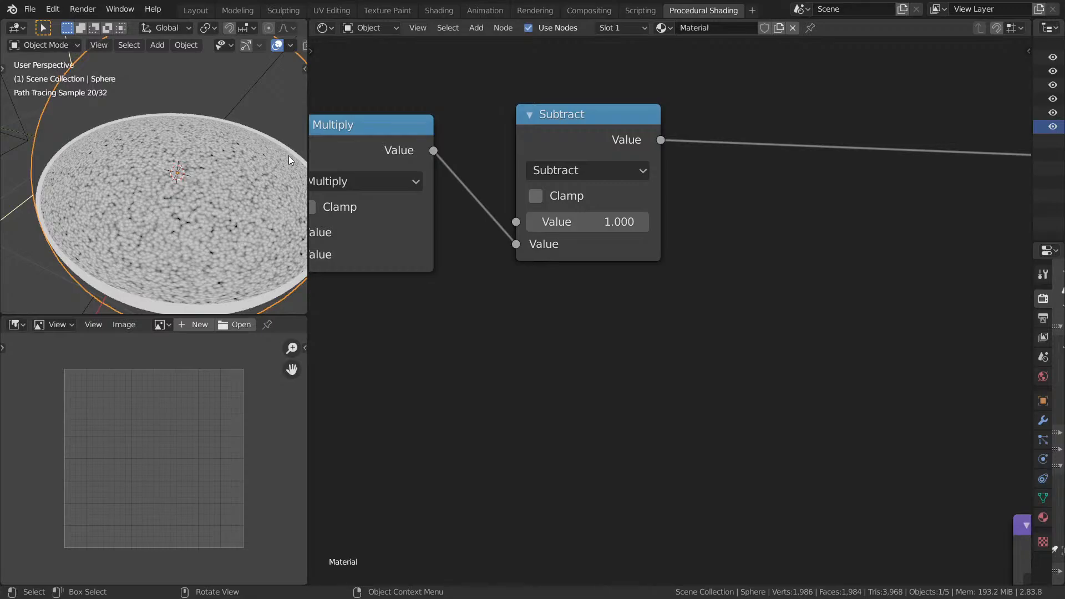
pyautogui.moveTo(181, 184); pyautogui.dragTo(162, 150, button='middle')
pyautogui.hotkey('ctrl', 'space')
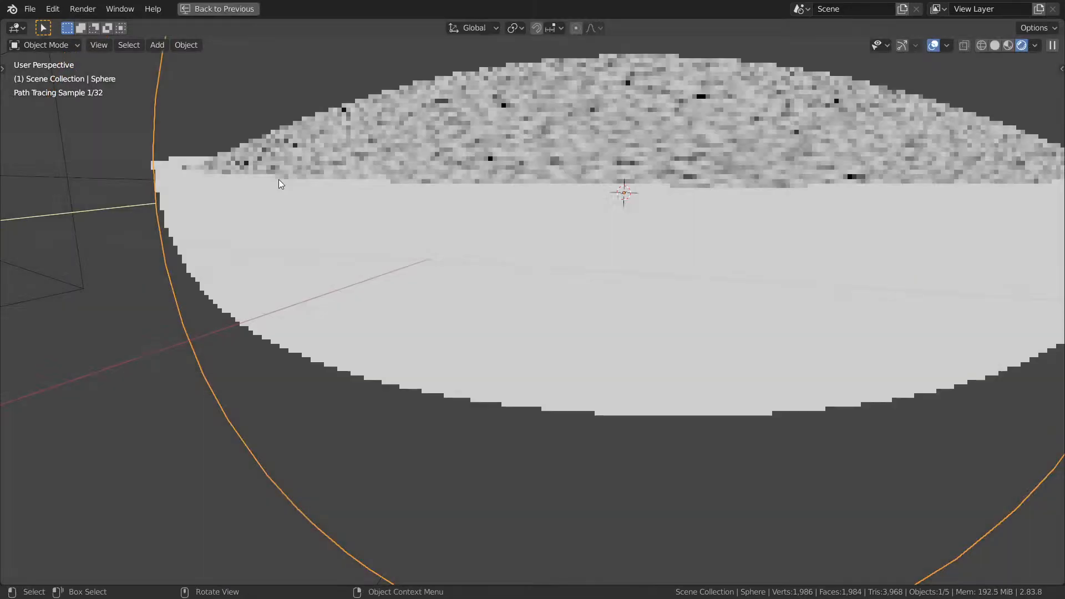
pyautogui.scroll(-4, 419, 235)
pyautogui.moveTo(418, 235); pyautogui.dragTo(531, 254, button='middle')
pyautogui.scroll(1, 588, 238)
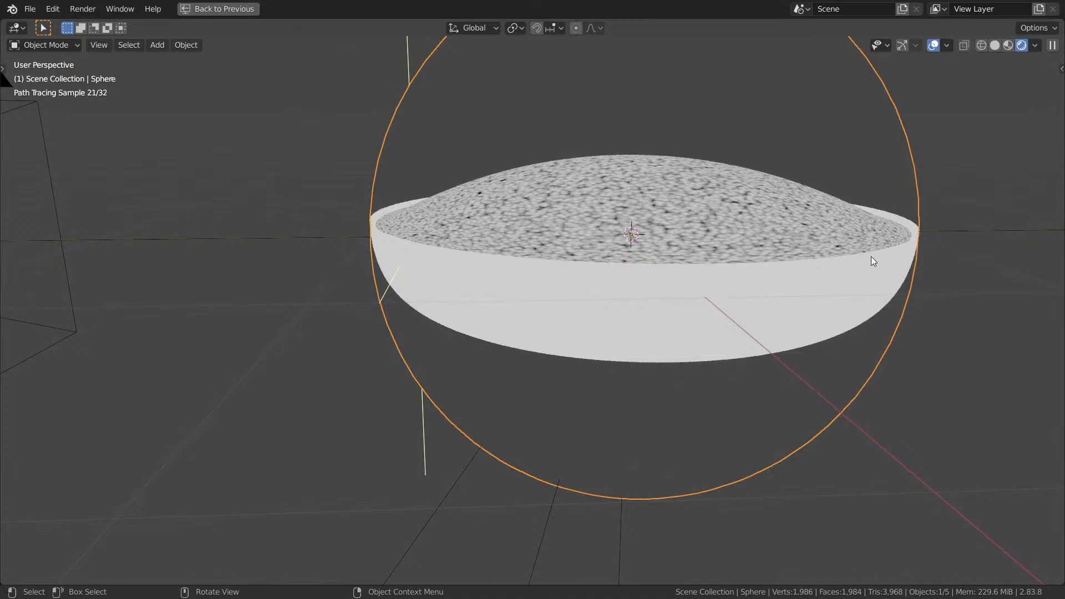
pyautogui.hotkey('ctrl', 'space')
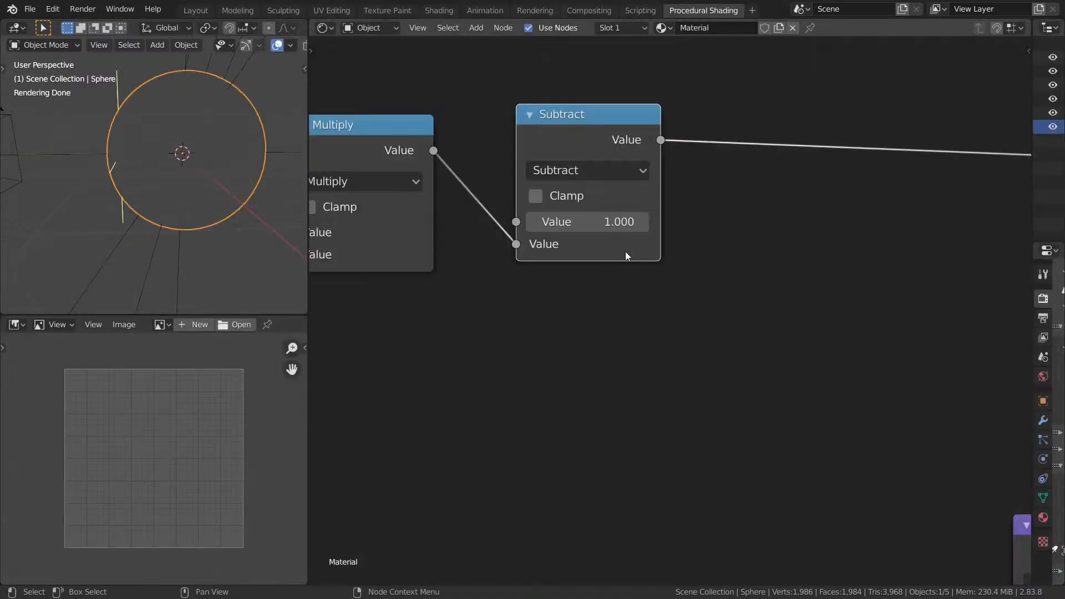
# Relocate the Subtract node between Voronoi Texture and Multiply, feeding the Voronoi Distance into its second Value input.
pyautogui.moveTo(549, 243); pyautogui.dragTo(614, 261, button='middle')
pyautogui.keyDown('alt'); pyautogui.moveTo(666, 186); pyautogui.dragTo(410, 206); pyautogui.keyUp('alt')
pyautogui.moveTo(482, 212); pyautogui.dragTo(603, 179, button='middle')
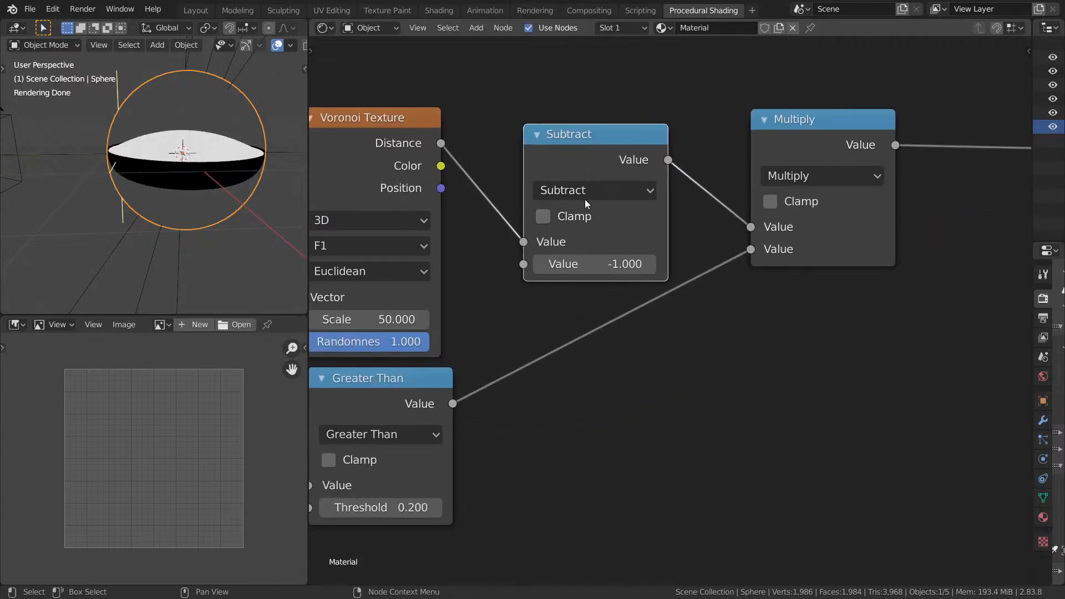
pyautogui.moveTo(518, 243); pyautogui.dragTo(524, 263)
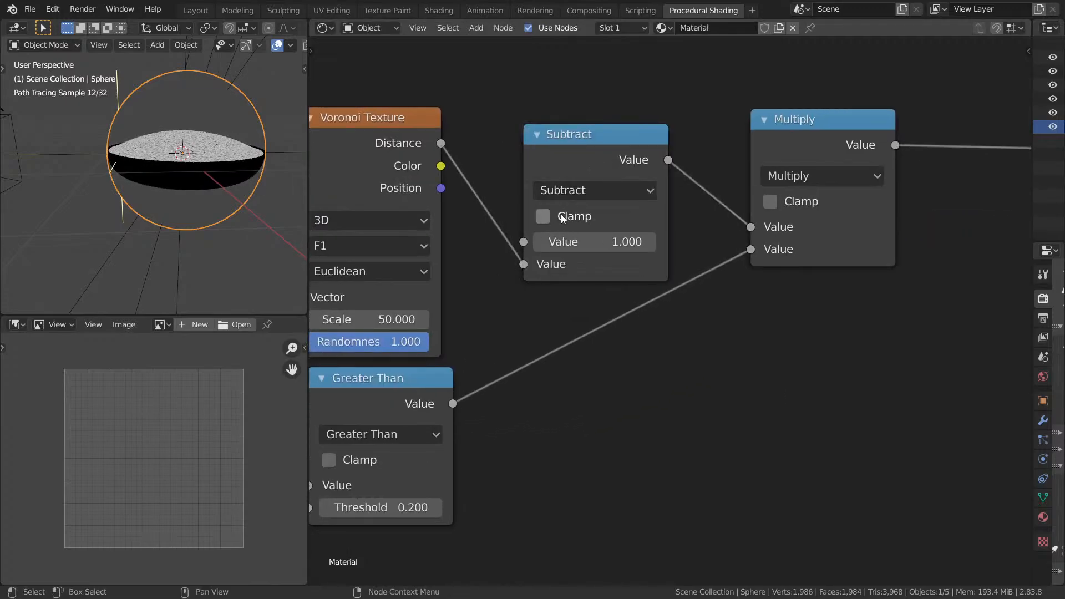
# Preview the Subtract node, switch the preview to the Multiply node, and inspect the masked grains in a temporarily maximized viewport.
pyautogui.keyDown('ctrl'); pyautogui.keyDown('shift'); pyautogui.click(614, 168); pyautogui.keyUp('shift'); pyautogui.keyUp('ctrl')
pyautogui.moveTo(261, 216); pyautogui.dragTo(206, 191, button='middle')
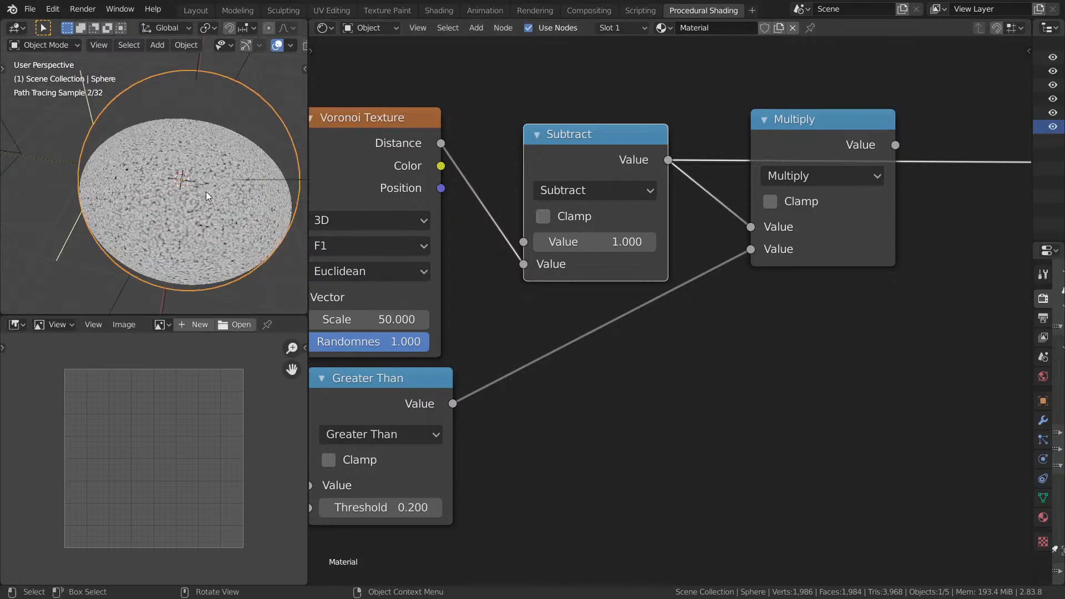
pyautogui.keyDown('ctrl'); pyautogui.keyDown('shift'); pyautogui.click(821, 167); pyautogui.keyUp('shift'); pyautogui.keyUp('ctrl')
pyautogui.hotkey('ctrl', 'space')
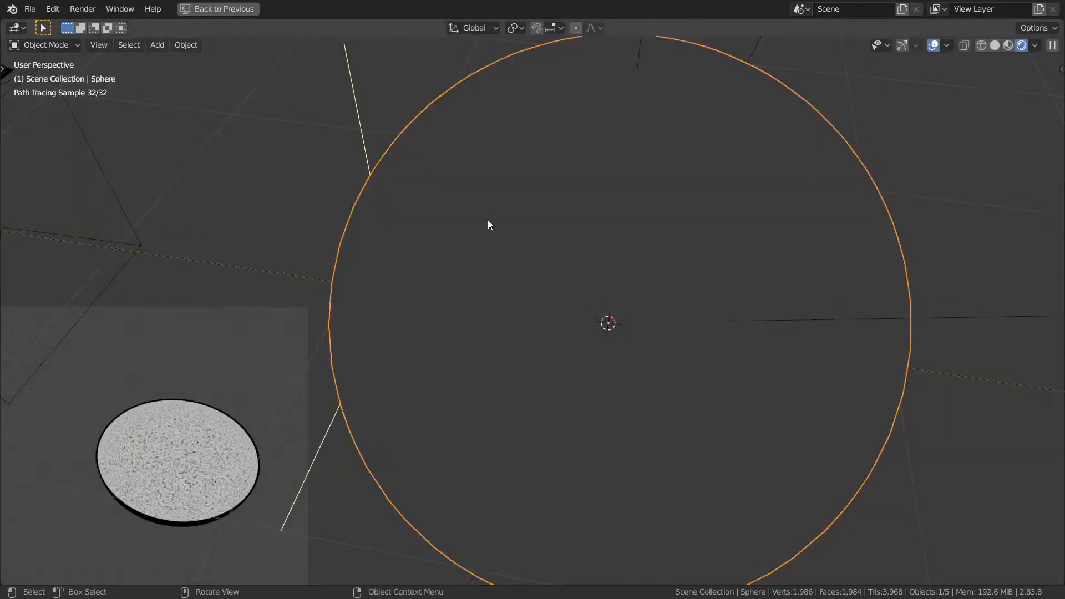
pyautogui.moveTo(488, 314)
pyautogui.mouseDown(button='middle')
pyautogui.moveTo(518, 291)
pyautogui.moveTo(623, 301)
pyautogui.mouseUp(button='middle')
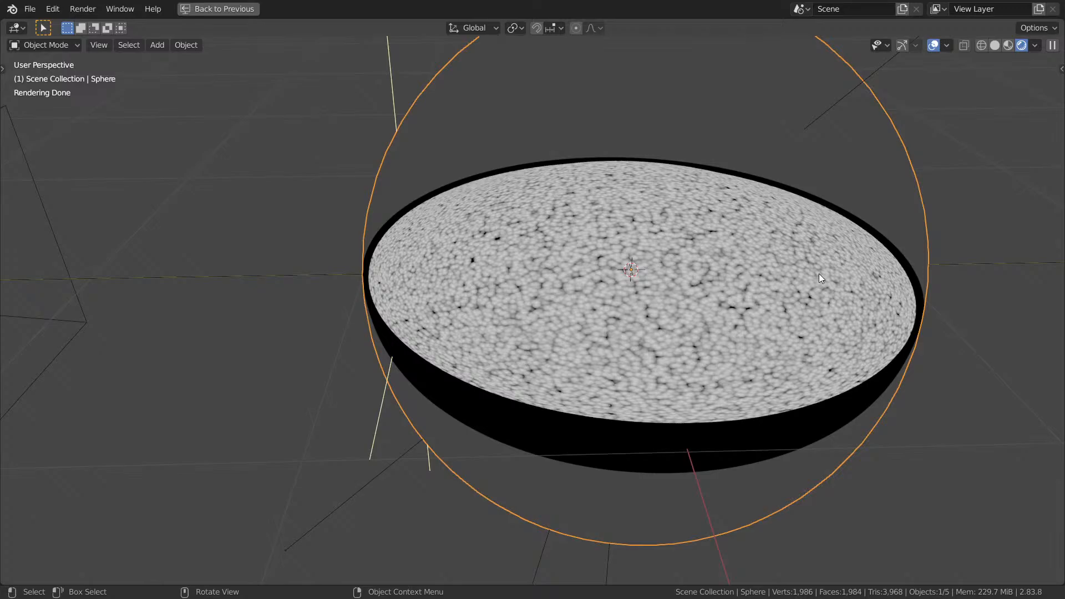
pyautogui.hotkey('ctrl', 'space')
# Space the Subtract and Multiply math nodes farther apart and select the Vector Displacement node.
pyautogui.moveTo(797, 262); pyautogui.dragTo(631, 311, button='middle')
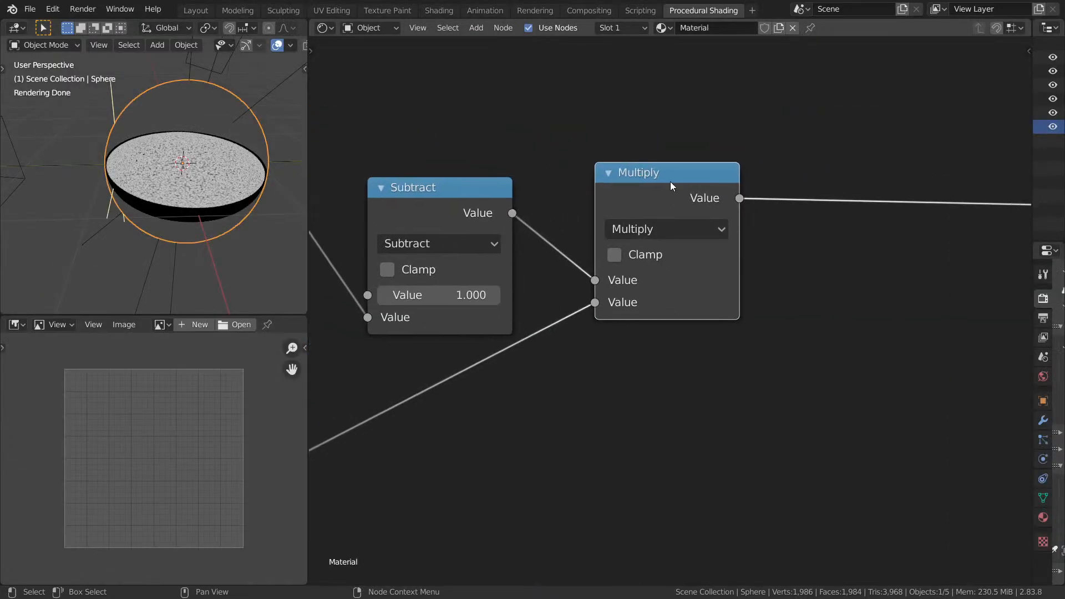
pyautogui.moveTo(671, 184); pyautogui.dragTo(621, 195)
pyautogui.moveTo(718, 190); pyautogui.dragTo(562, 201, button='middle')
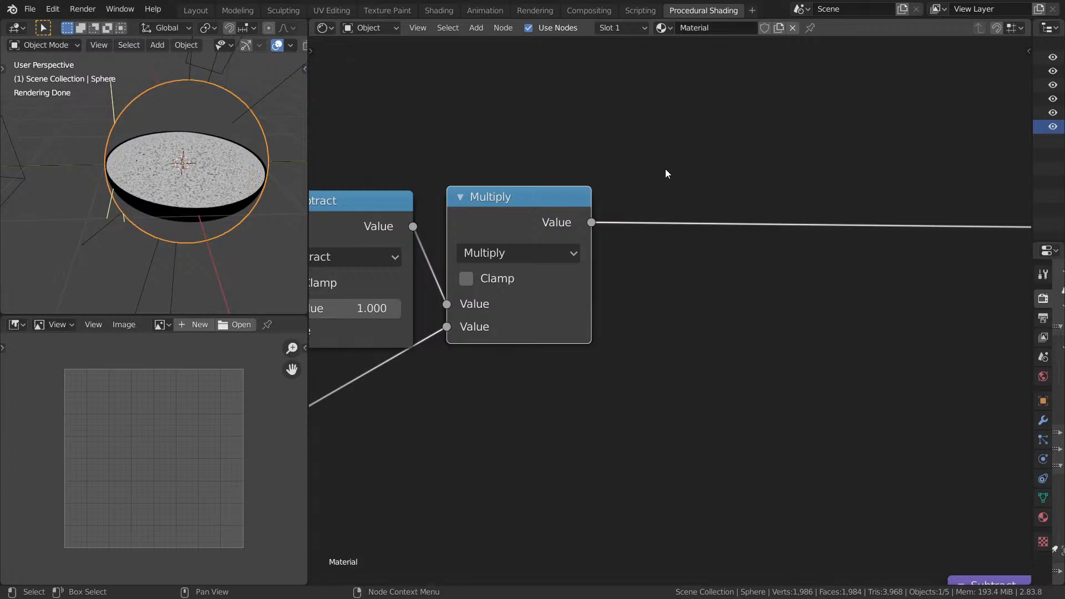
pyautogui.moveTo(691, 195); pyautogui.dragTo(606, 177, button='middle')
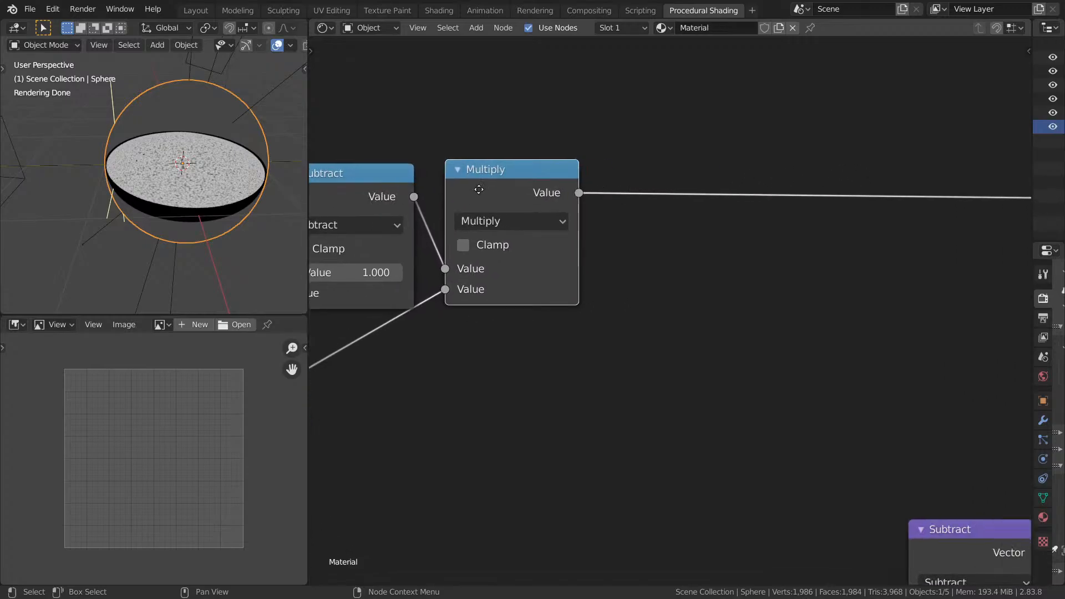
pyautogui.moveTo(479, 190); pyautogui.dragTo(709, 188)
pyautogui.moveTo(602, 198); pyautogui.dragTo(838, 216, button='middle')
pyautogui.moveTo(577, 209); pyautogui.dragTo(539, 203)
pyautogui.moveTo(648, 204); pyautogui.dragTo(618, 225, button='middle')
pyautogui.scroll(3, 641, 215)
pyautogui.moveTo(770, 233); pyautogui.dragTo(555, 269, button='middle')
pyautogui.scroll(-7, 555, 270)
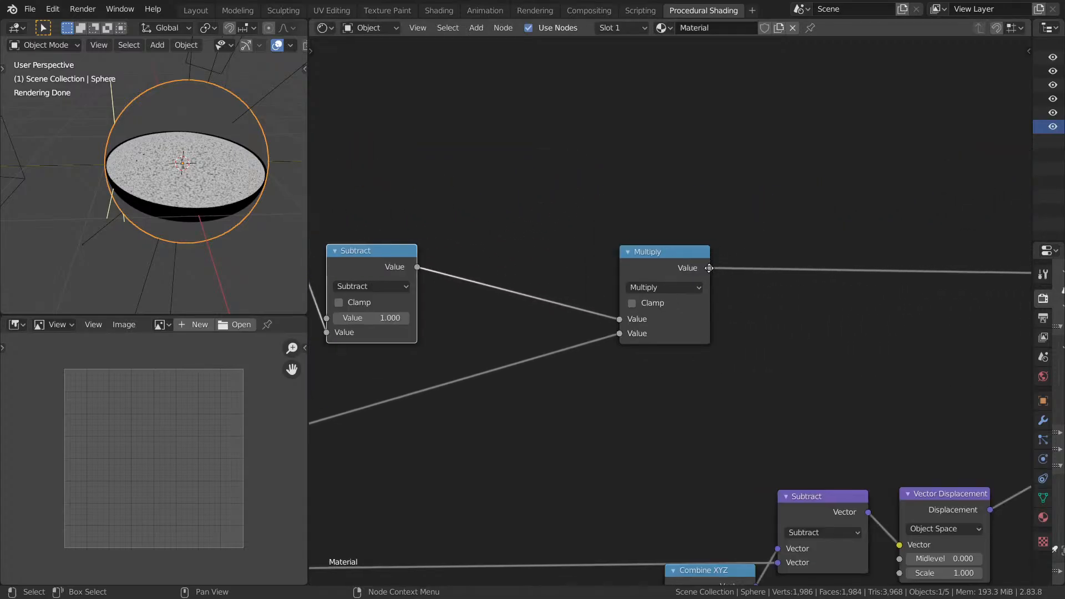
pyautogui.moveTo(796, 368); pyautogui.dragTo(510, 349, button='middle')
pyautogui.moveTo(663, 472)
pyautogui.mouseDown()
pyautogui.moveTo(677, 446)
pyautogui.moveTo(664, 464)
pyautogui.mouseUp()
pyautogui.moveTo(664, 464); pyautogui.dragTo(708, 364, button='middle')
pyautogui.scroll(-1, 681, 327)
pyautogui.scroll(1, 644, 306)
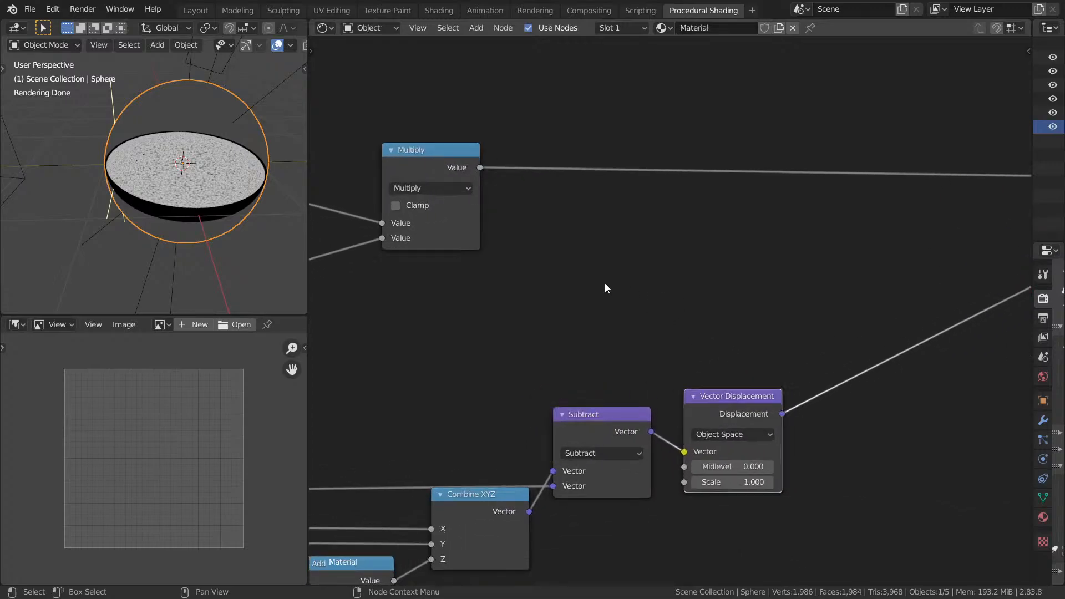
# Briefly play the animation and inspect the masked grains on the bowl in a temporarily maximized viewport.
pyautogui.hotkey('ctrl', 'space')
pyautogui.moveTo(481, 214); pyautogui.dragTo(510, 196, button='middle')
pyautogui.press('space')
pyautogui.hotkey('ctrl', 'space')
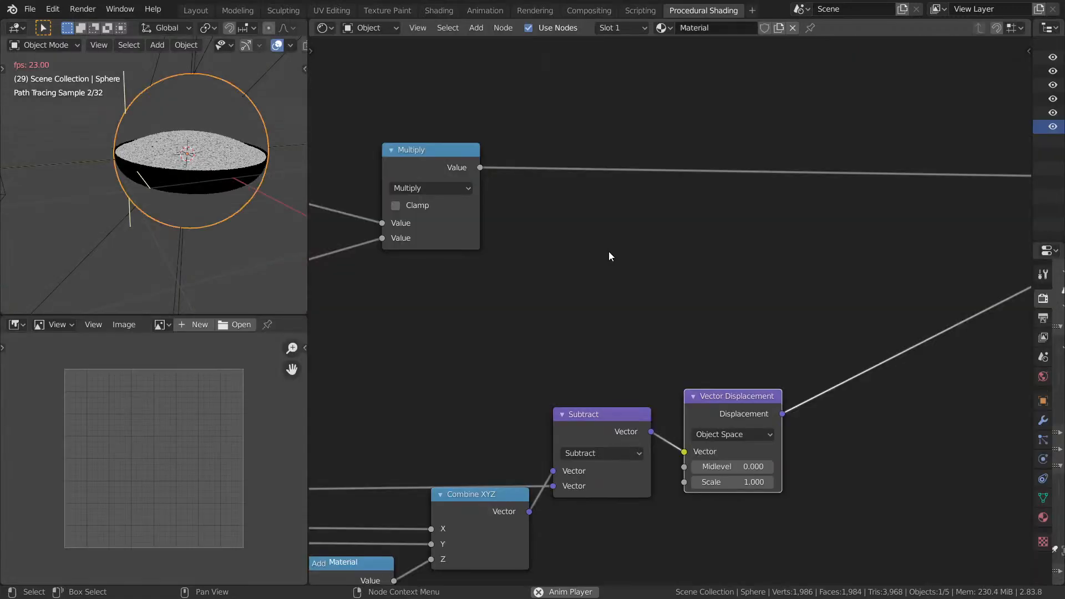
pyautogui.moveTo(608, 251); pyautogui.dragTo(634, 282, button='middle')
pyautogui.press('Escape')
# Insert a Combine XYZ node after Multiply and move the Multiply's Value link to its Z input.
pyautogui.hotkey('shift', 'a')
pyautogui.write('s')
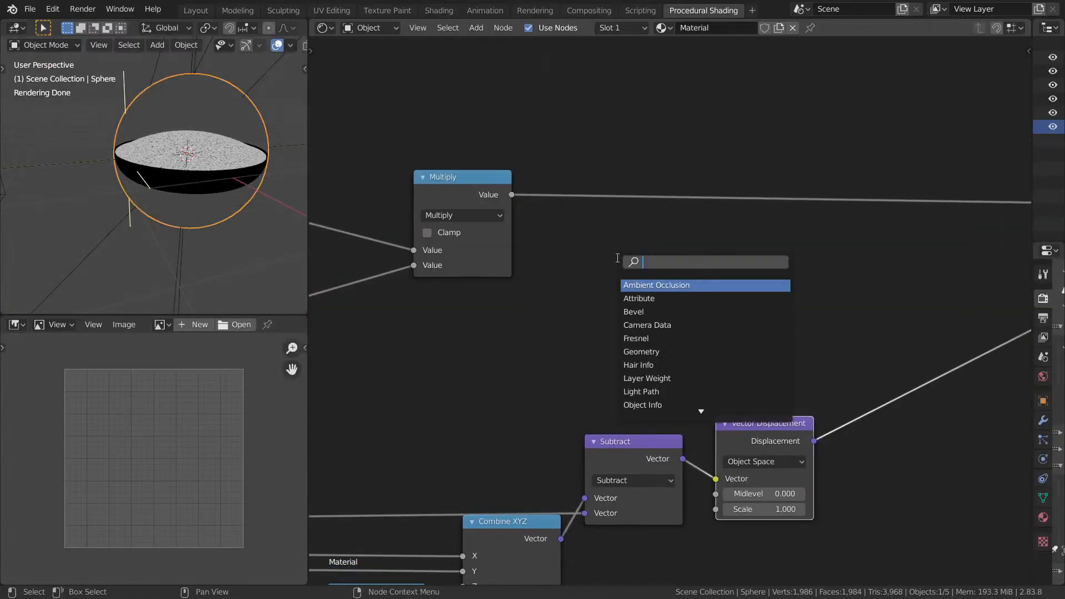
pyautogui.write('co')
pyautogui.click(667, 365)
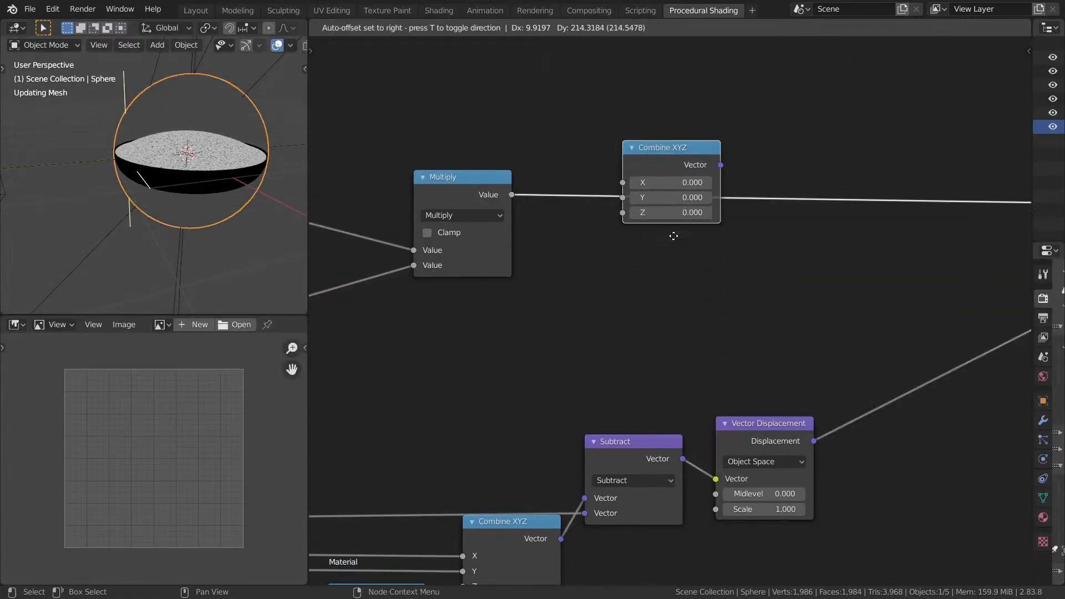
pyautogui.click(676, 229)
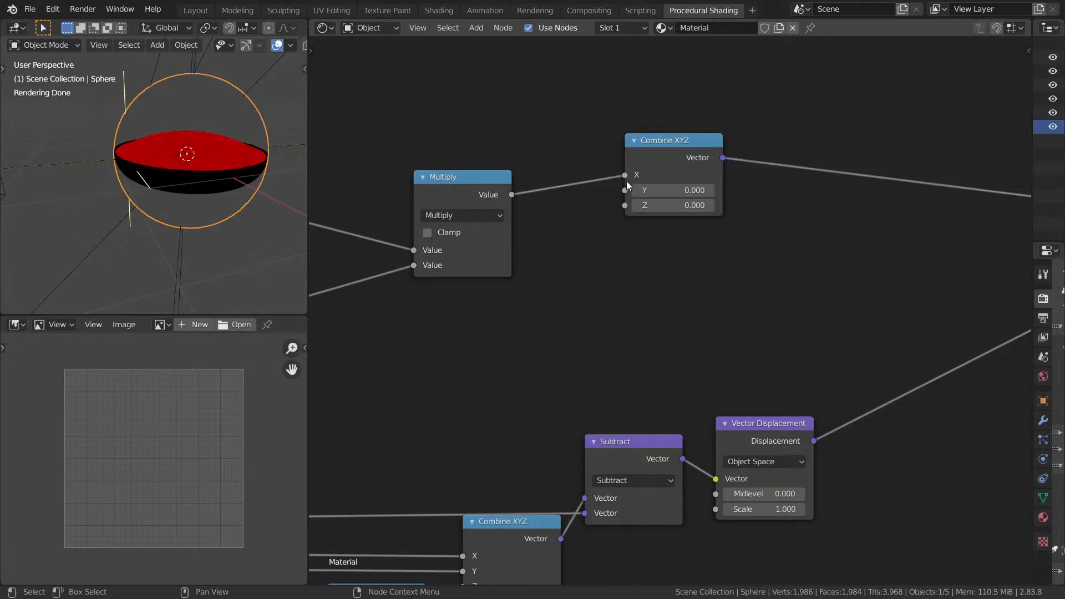
pyautogui.moveTo(625, 175); pyautogui.dragTo(626, 205)
# Connect the Scale node at the end of the framed coordinate nodes to the Viewer.
pyautogui.press('Home')
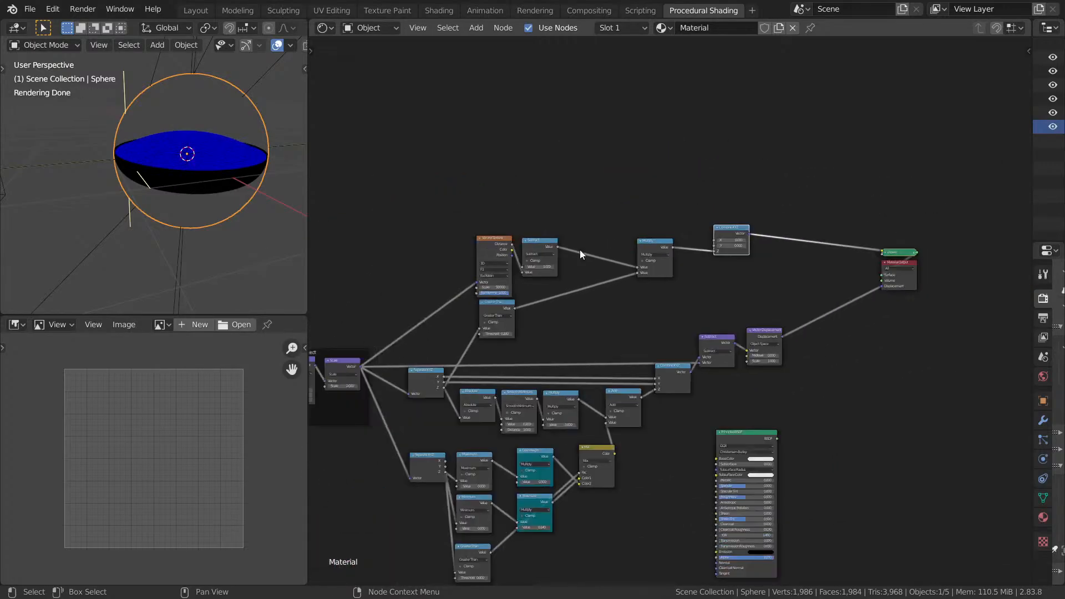
pyautogui.moveTo(580, 249); pyautogui.dragTo(679, 200, button='middle')
pyautogui.scroll(1, 488, 288)
pyautogui.keyDown('ctrl'); pyautogui.keyDown('shift'); pyautogui.click(439, 318); pyautogui.keyUp('shift'); pyautogui.keyUp('ctrl')
# Insert a Vector Math node into the link between the coordinate Scale node and the Viewer.
pyautogui.moveTo(770, 250); pyautogui.dragTo(585, 296, button='middle')
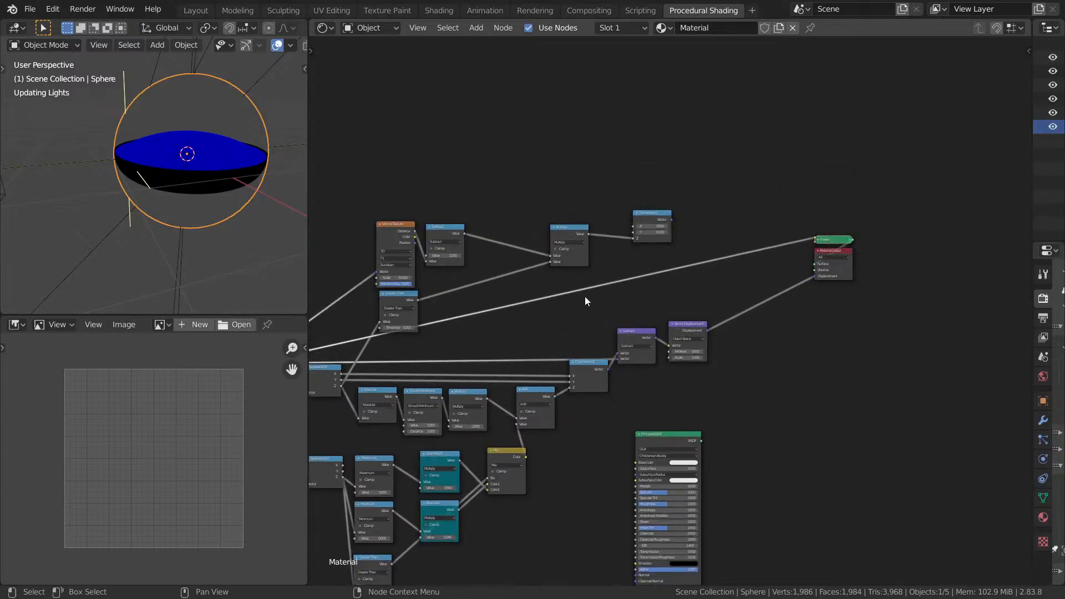
pyautogui.scroll(-1, 682, 282)
pyautogui.hotkey('shift', 'a')
pyautogui.write('vec')
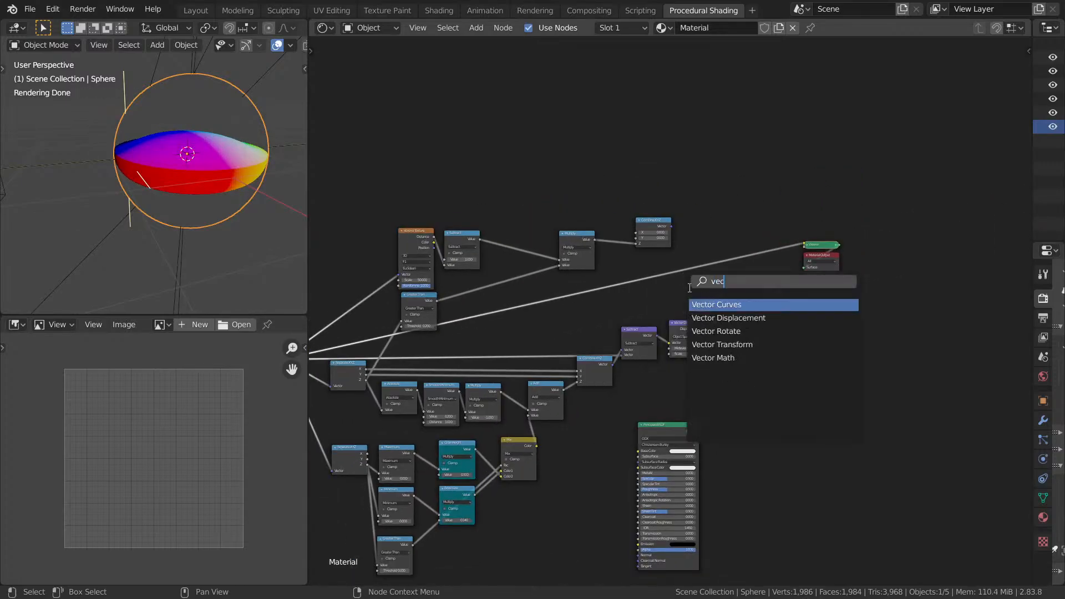
pyautogui.press('Down')
pyautogui.press('Down')
pyautogui.press('Down')
pyautogui.press('Down')
pyautogui.press('Return')
pyautogui.click(714, 256)
# Set the new Vector Math node to Scale and connect Combine XYZ's Vector output to its Scale input.
pyautogui.scroll(3, 672, 305)
pyautogui.moveTo(708, 257); pyautogui.dragTo(697, 325, button='middle')
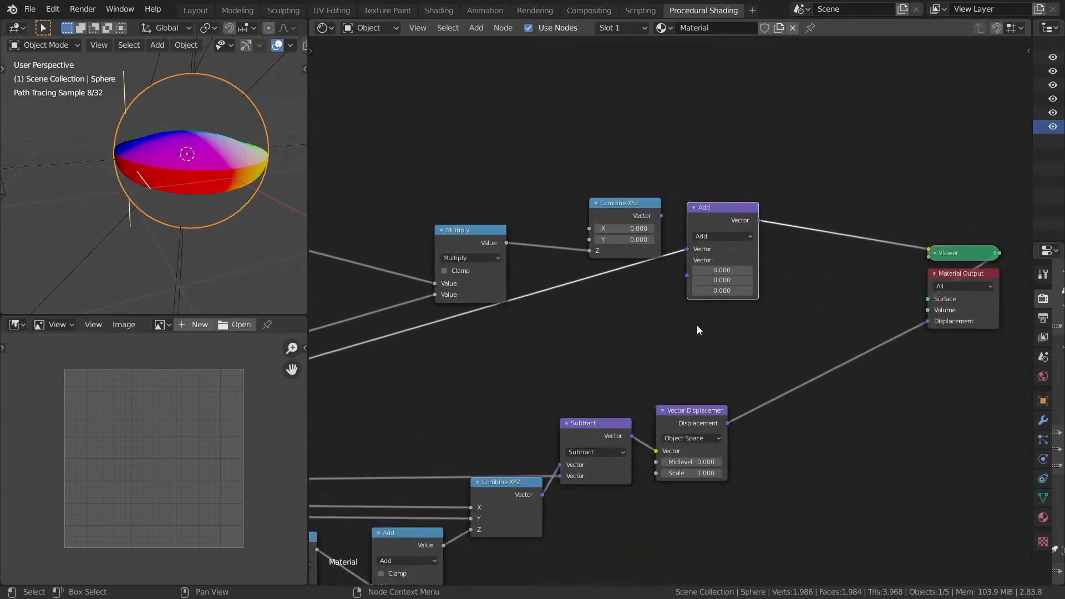
pyautogui.scroll(2, 694, 321)
pyautogui.click(741, 174)
pyautogui.press('e')
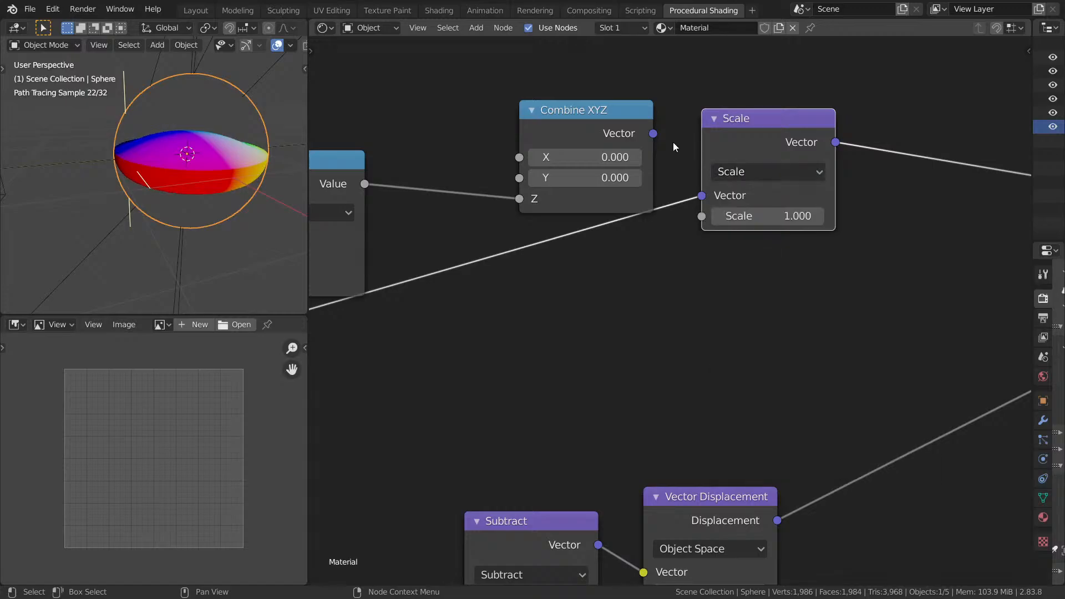
pyautogui.moveTo(653, 133); pyautogui.dragTo(702, 216)
# Insert a duplicate of the Scale node between Vector Displacement and the Material Output's Displacement, and set it to Add.
pyautogui.moveTo(804, 227); pyautogui.dragTo(611, 231, button='middle')
pyautogui.click(611, 147)
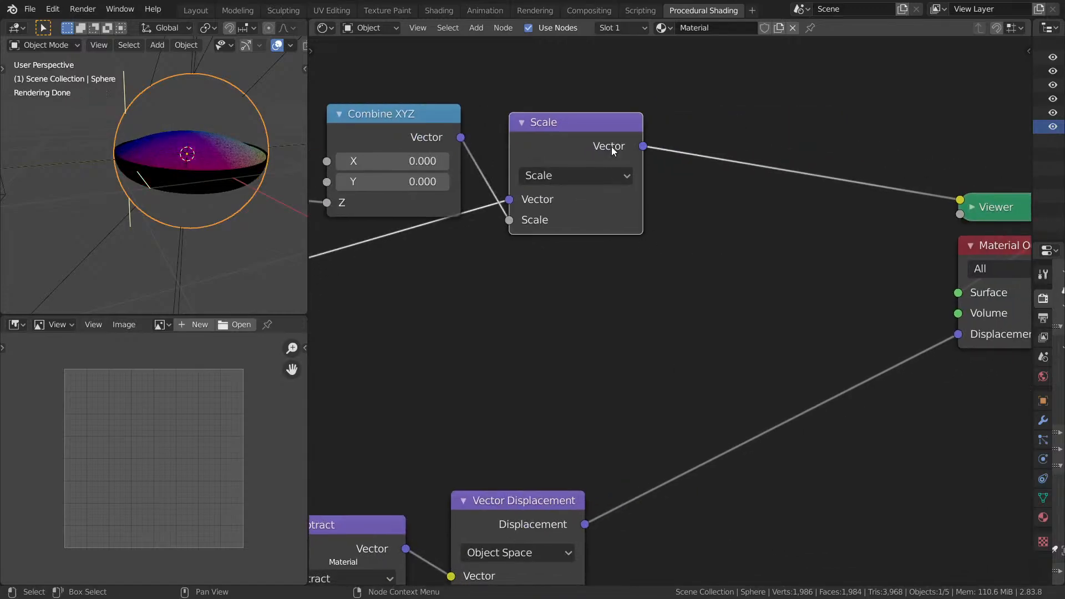
pyautogui.hotkey('shift', 'd')
pyautogui.click(842, 365)
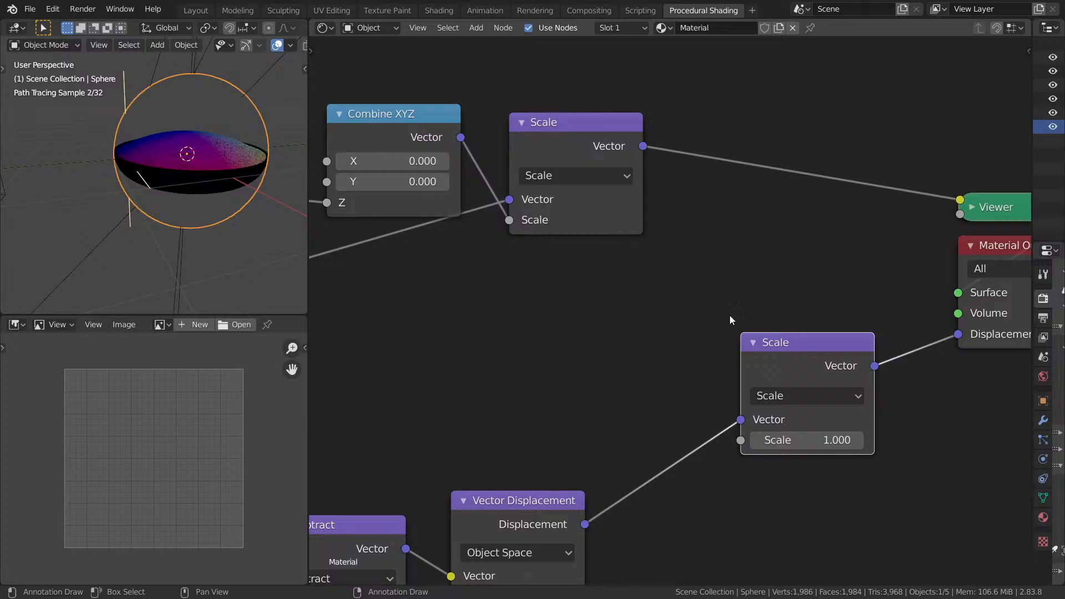
pyautogui.click(793, 395)
pyautogui.click(655, 370)
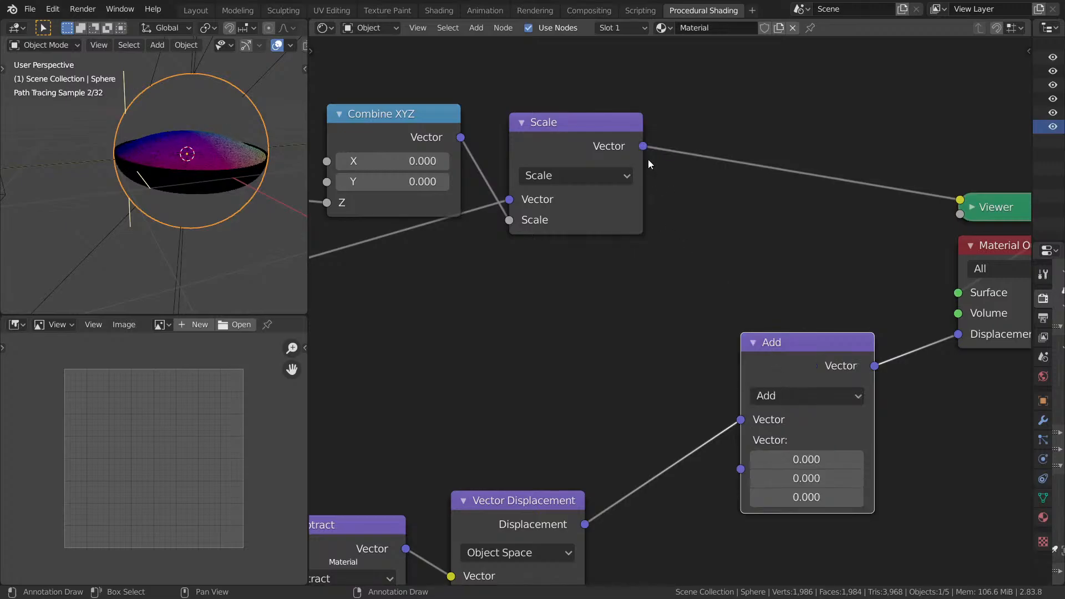
# Connect the grain Scale node's Vector output to the Add node's second Vector input and inspect the displacement in a temporarily maximized viewport.
pyautogui.moveTo(643, 146); pyautogui.dragTo(740, 453)
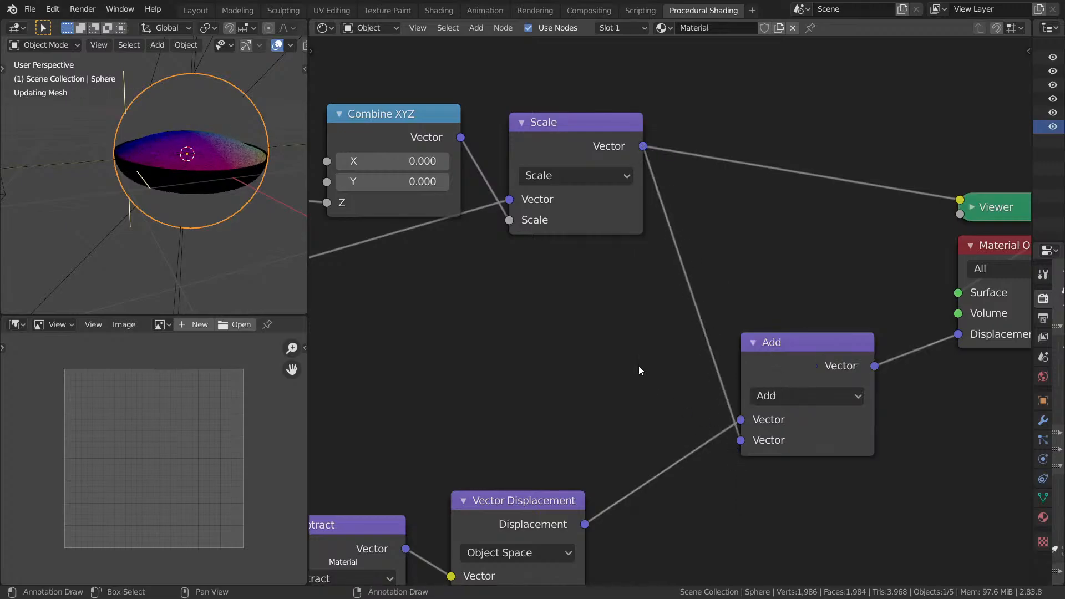
pyautogui.hotkey('ctrl', 'space')
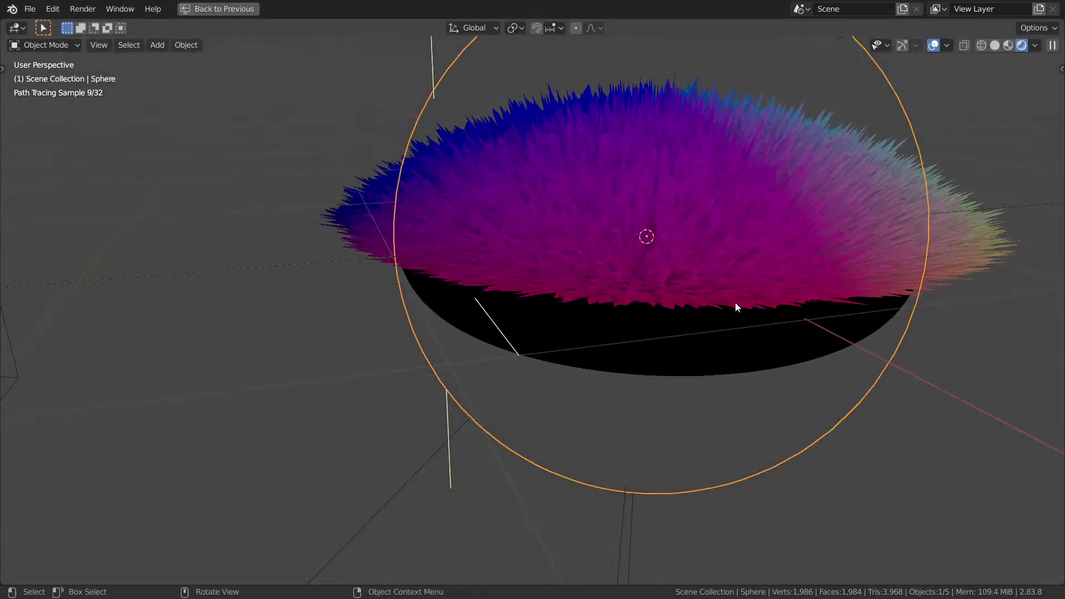
pyautogui.moveTo(737, 307)
pyautogui.mouseDown(button='middle')
pyautogui.moveTo(614, 290)
pyautogui.moveTo(597, 327)
pyautogui.moveTo(593, 318)
pyautogui.mouseUp(button='middle')
pyautogui.hotkey('ctrl', 'space')
# Preview the Principled BSDF shader on the material and inspect the displaced bowl in a maximized viewport.
pyautogui.moveTo(523, 305)
pyautogui.mouseDown(button='middle')
pyautogui.moveTo(585, 266)
pyautogui.moveTo(459, 71)
pyautogui.moveTo(649, 280)
pyautogui.mouseUp(button='middle')
pyautogui.press('Home')
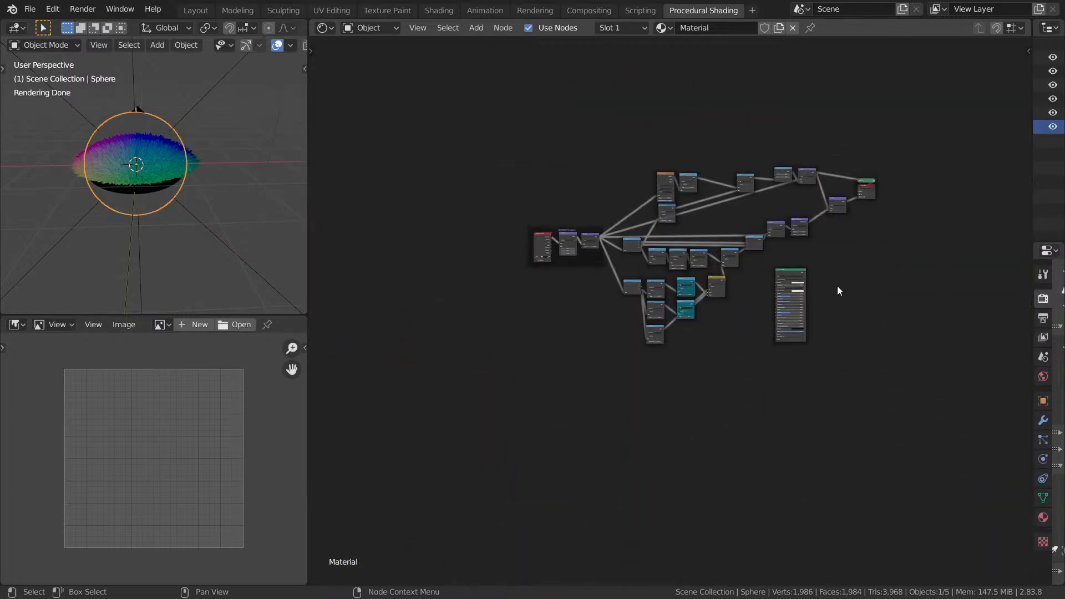
pyautogui.keyDown('ctrl'); pyautogui.keyDown('shift'); pyautogui.click(781, 270); pyautogui.keyUp('shift'); pyautogui.keyUp('ctrl')
pyautogui.hotkey('ctrl', 'space')
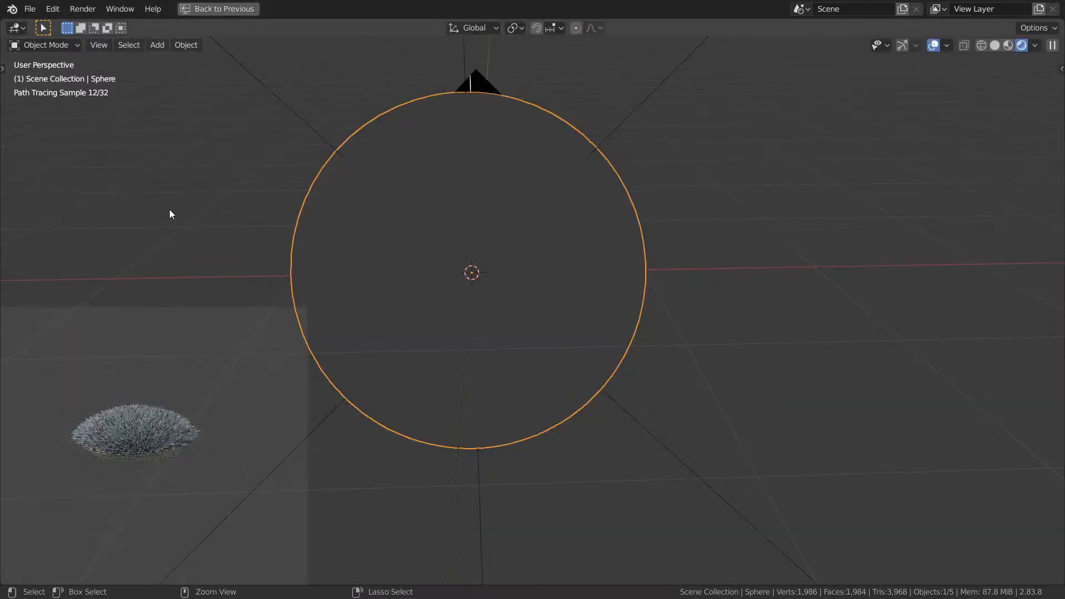
pyautogui.moveTo(594, 267); pyautogui.dragTo(670, 317, button='middle')
pyautogui.scroll(1, 687, 297)
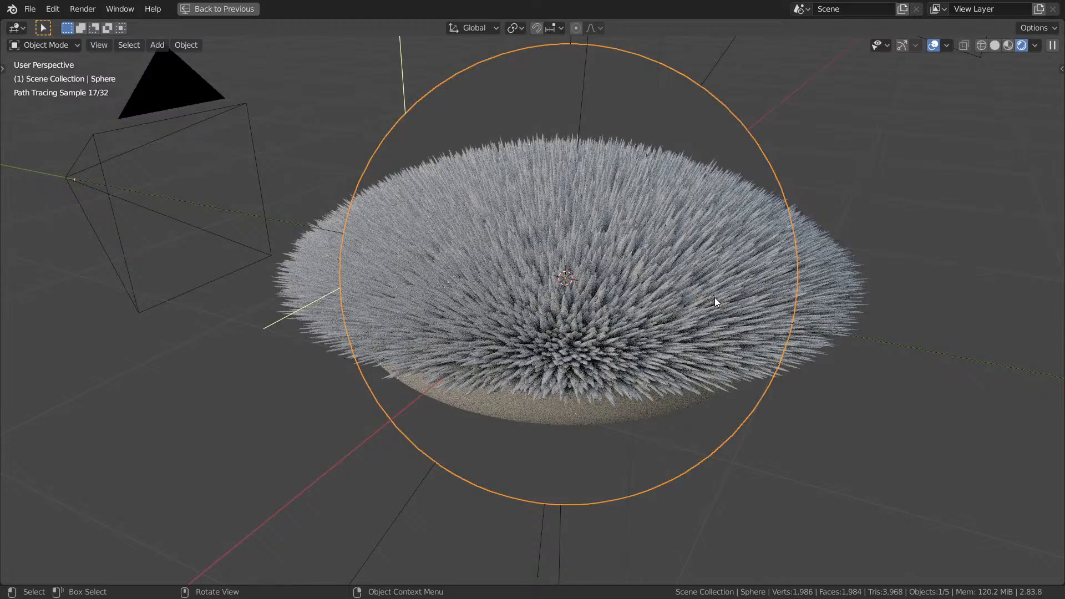
# Restore the node editor layout and move the mask's Multiply node closer to the Subtract math node.
pyautogui.hotkey('ctrl', 'space')
pyautogui.moveTo(630, 254)
pyautogui.keyDown('ctrl'); pyautogui.mouseDown(button='middle')
pyautogui.moveTo(619, 286)
pyautogui.moveTo(968, 582)
pyautogui.mouseUp(button='middle'); pyautogui.keyUp('ctrl')
pyautogui.moveTo(668, 163); pyautogui.dragTo(876, 321, button='middle')
pyautogui.scroll(-10, 874, 317)
pyautogui.moveTo(866, 217); pyautogui.dragTo(843, 286, button='middle')
pyautogui.scroll(6, 788, 279)
pyautogui.moveTo(775, 279); pyautogui.dragTo(966, 258, button='middle')
pyautogui.scroll(1, 967, 258)
pyautogui.moveTo(761, 204); pyautogui.dragTo(896, 267, button='middle')
pyautogui.scroll(1, 895, 264)
pyautogui.scroll(1, 848, 202)
pyautogui.moveTo(847, 201); pyautogui.dragTo(721, 189)
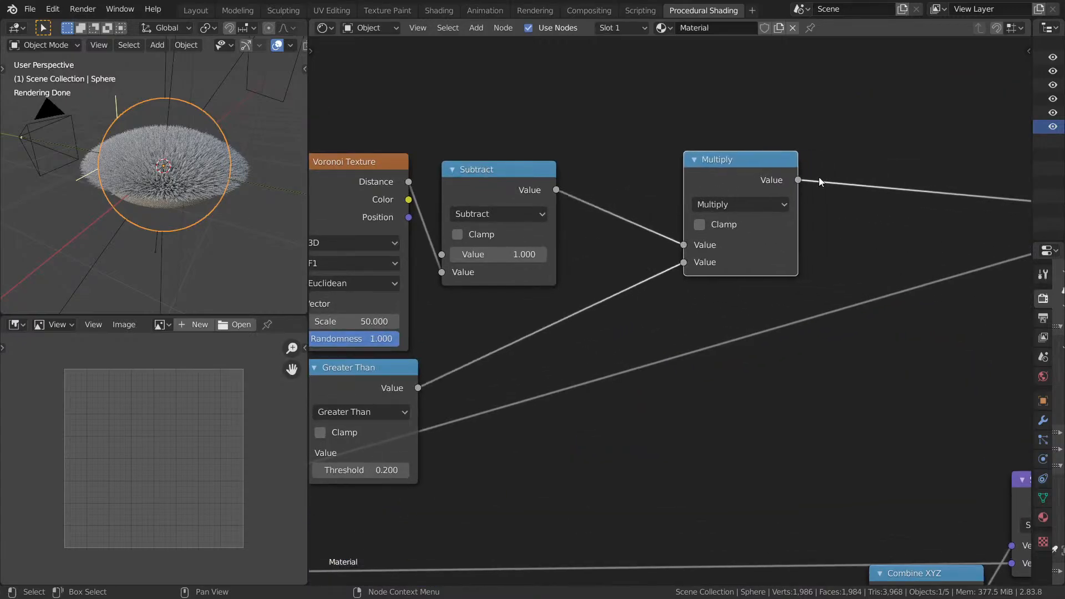
# Insert a duplicate of the mask's Multiply node before the Combine XYZ node's Z input and set its value to 0.1.
pyautogui.moveTo(820, 182); pyautogui.dragTo(719, 180, button='middle')
pyautogui.hotkey('shift', 'd')
pyautogui.click(833, 147)
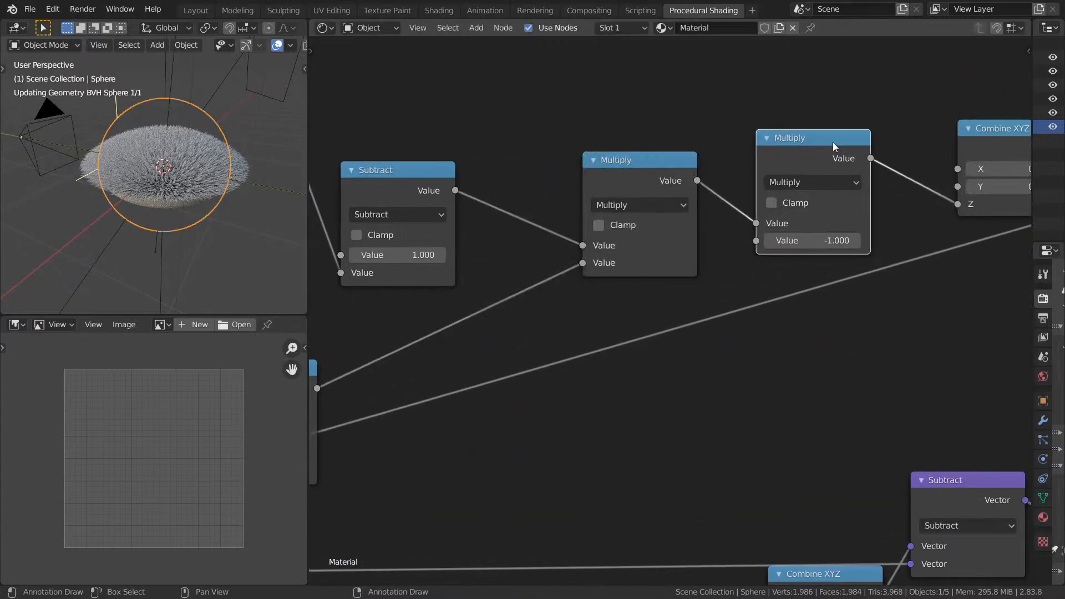
pyautogui.click(827, 240)
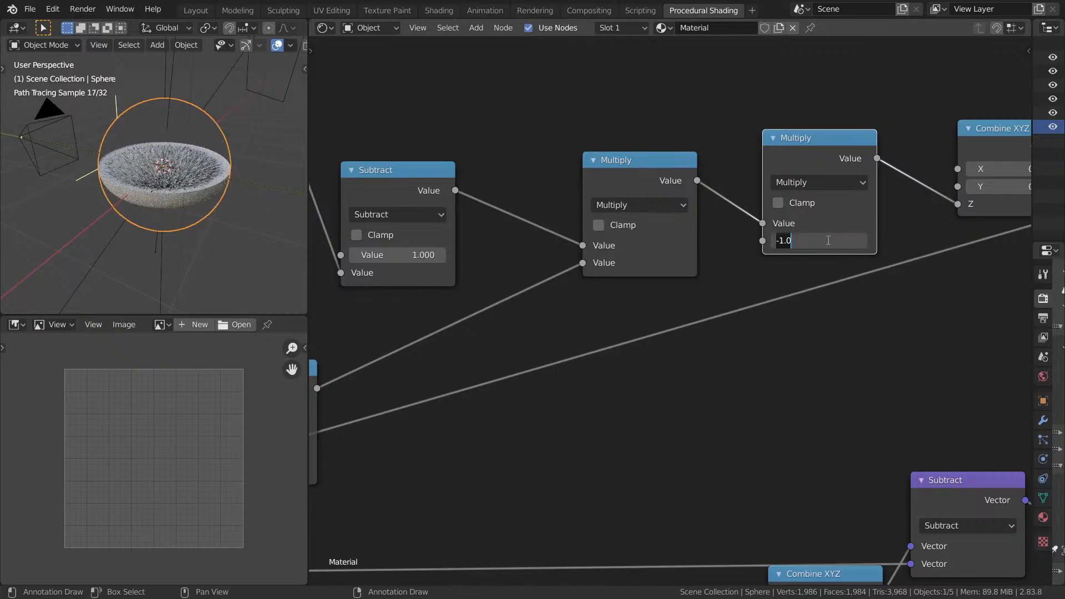
pyautogui.press('BackSpace')
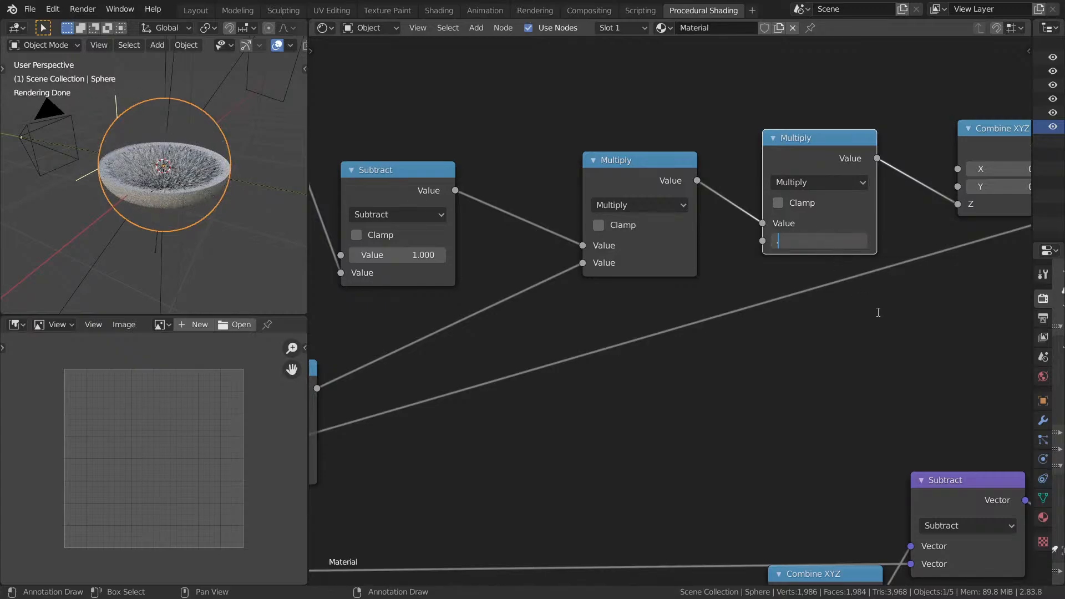
pyautogui.write('0.1')
pyautogui.press('Return')
# Hide the viewport overlays and inspect the displaced bowl from front, camera and angled views in a temporarily maximized viewport.
pyautogui.hotkey('ctrl', 'space')
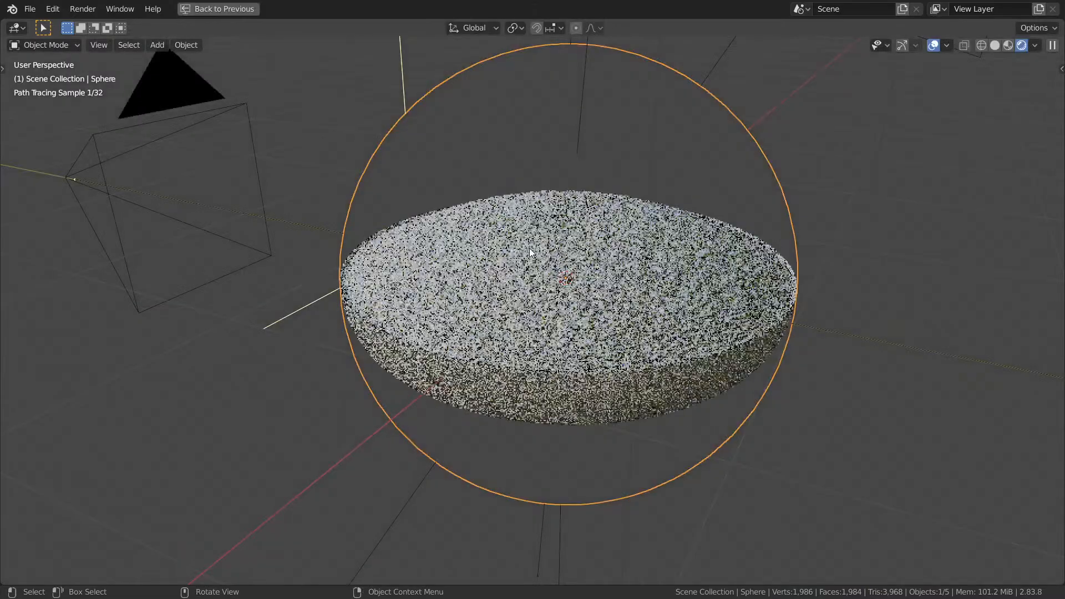
pyautogui.scroll(3, 597, 268)
pyautogui.press('KP_1')
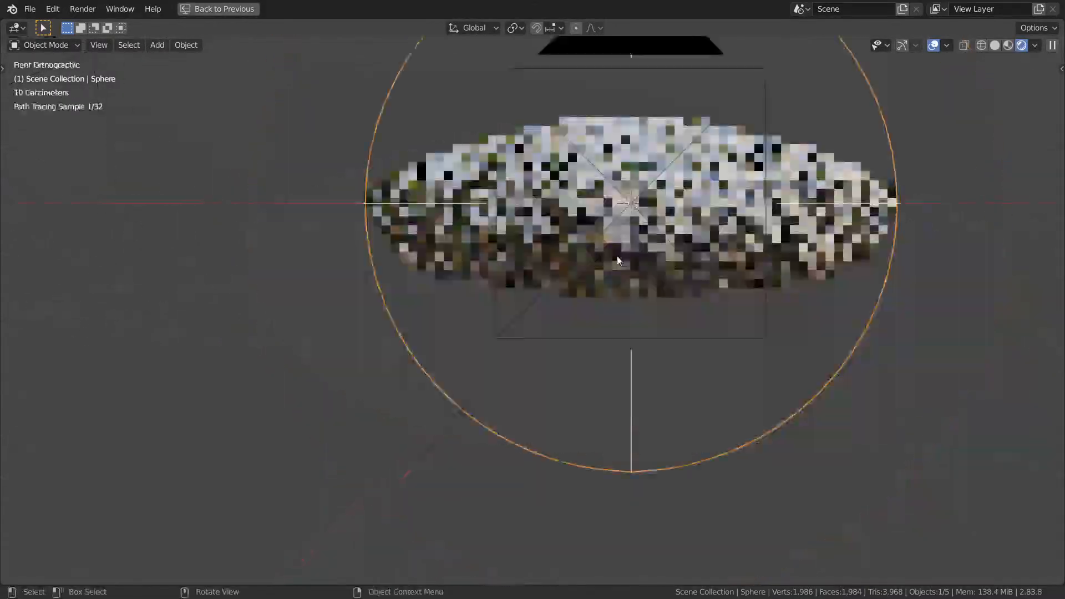
pyautogui.press('KP_0')
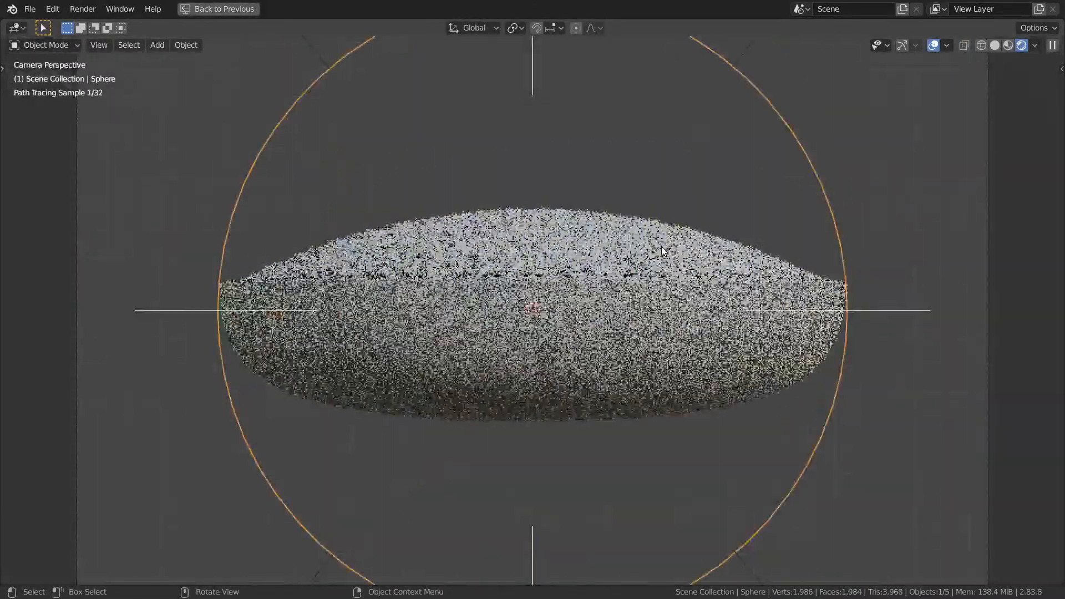
pyautogui.click(934, 45)
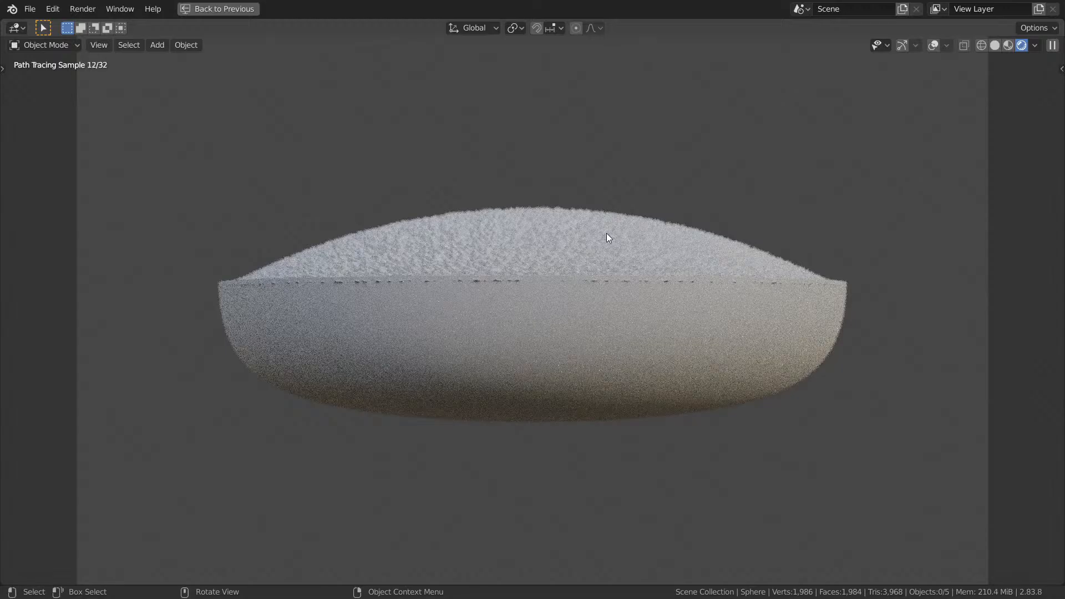
pyautogui.moveTo(567, 260)
pyautogui.mouseDown(button='middle')
pyautogui.moveTo(505, 287)
pyautogui.moveTo(616, 284)
pyautogui.moveTo(666, 265)
pyautogui.moveTo(675, 239)
pyautogui.moveTo(549, 297)
pyautogui.mouseUp(button='middle')
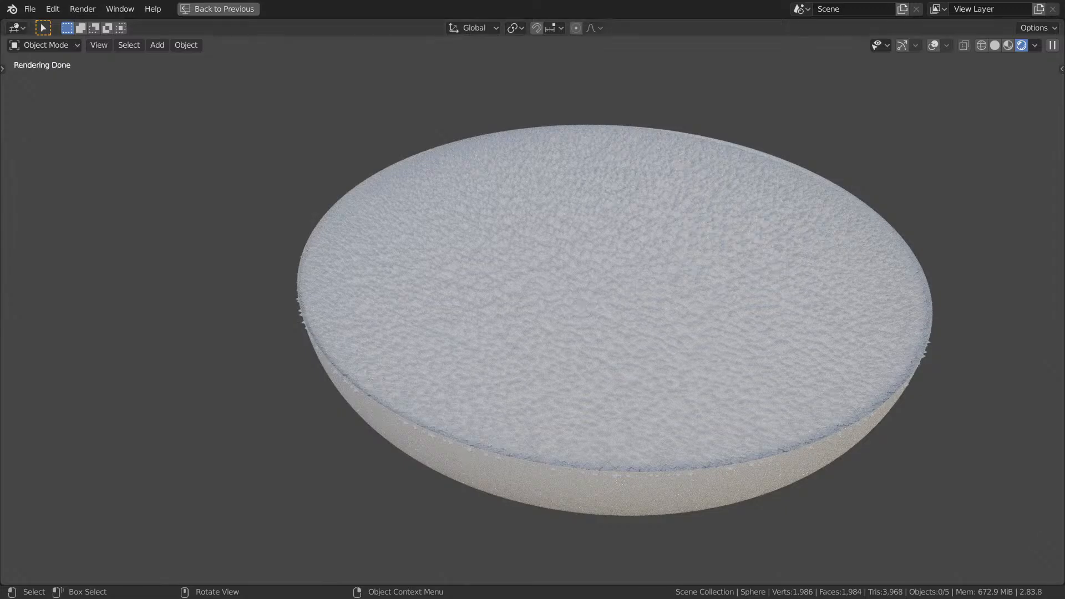
pyautogui.hotkey('ctrl', 'space')
# Preview the mask's Multiply node output on the surface and move the 0.1 Multiply node below the Combine XYZ node.
pyautogui.moveTo(873, 287); pyautogui.dragTo(600, 314, button='middle')
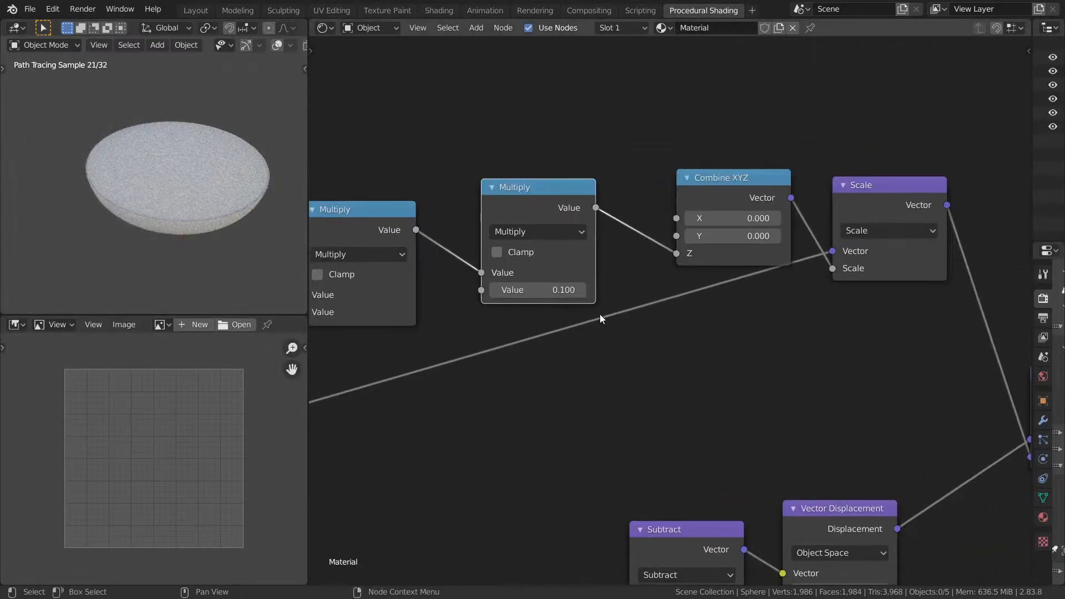
pyautogui.click(547, 229)
pyautogui.keyDown('ctrl'); pyautogui.keyDown('shift'); pyautogui.click(408, 224); pyautogui.keyUp('shift'); pyautogui.keyUp('ctrl')
pyautogui.moveTo(556, 220); pyautogui.dragTo(693, 294)
pyautogui.moveTo(400, 267); pyautogui.dragTo(555, 279, button='middle')
pyautogui.scroll(-4, 555, 279)
# Examine the previewed grain pattern up close in a temporarily maximized viewport.
pyautogui.hotkey('ctrl', 'space')
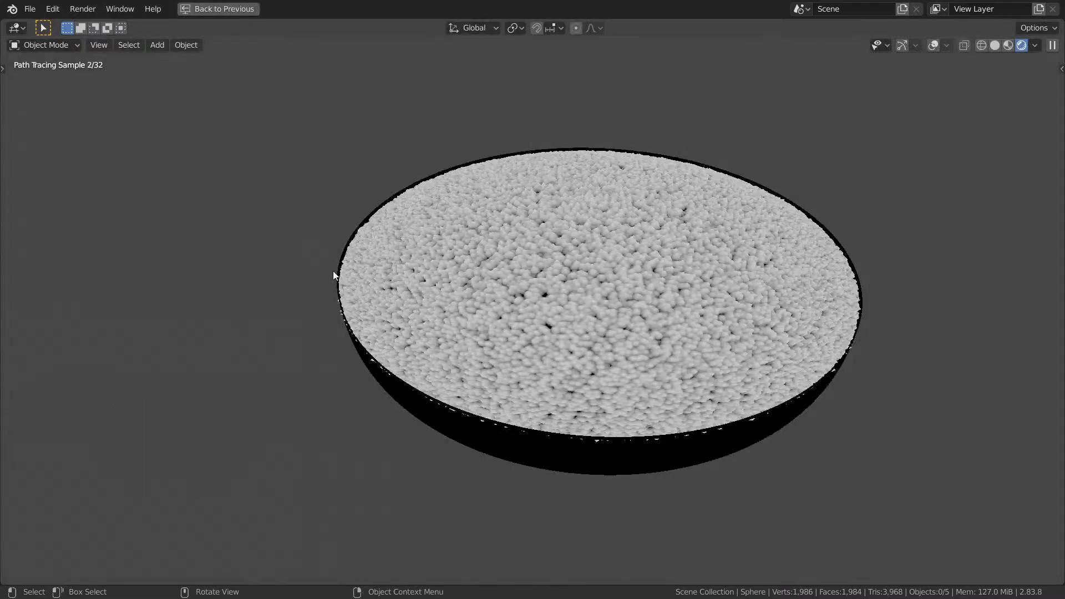
pyautogui.scroll(4, 519, 280)
pyautogui.scroll(3, 561, 292)
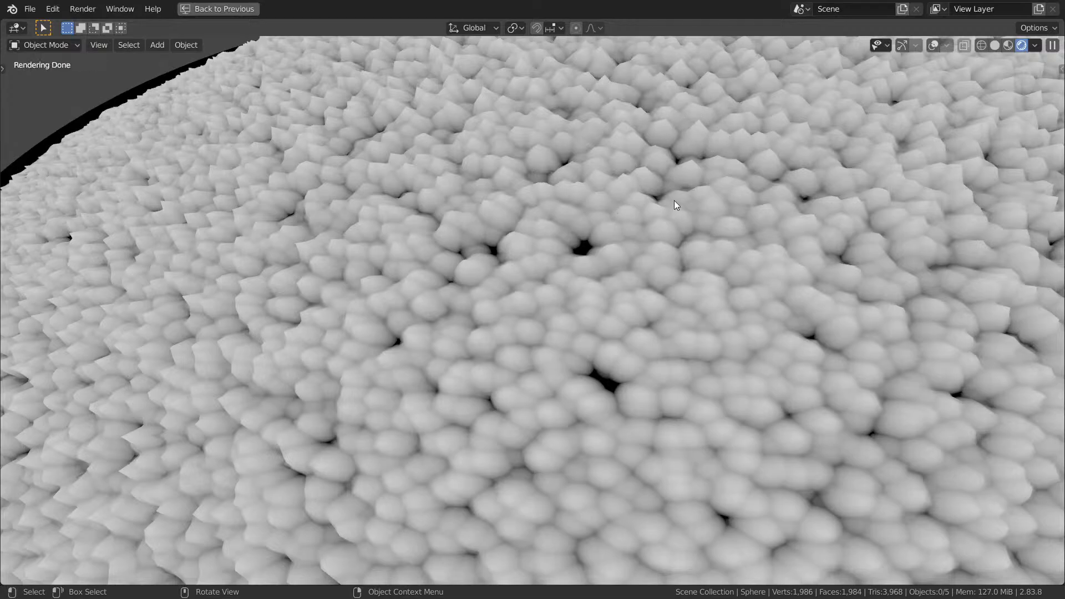
pyautogui.hotkey('ctrl', 'space')
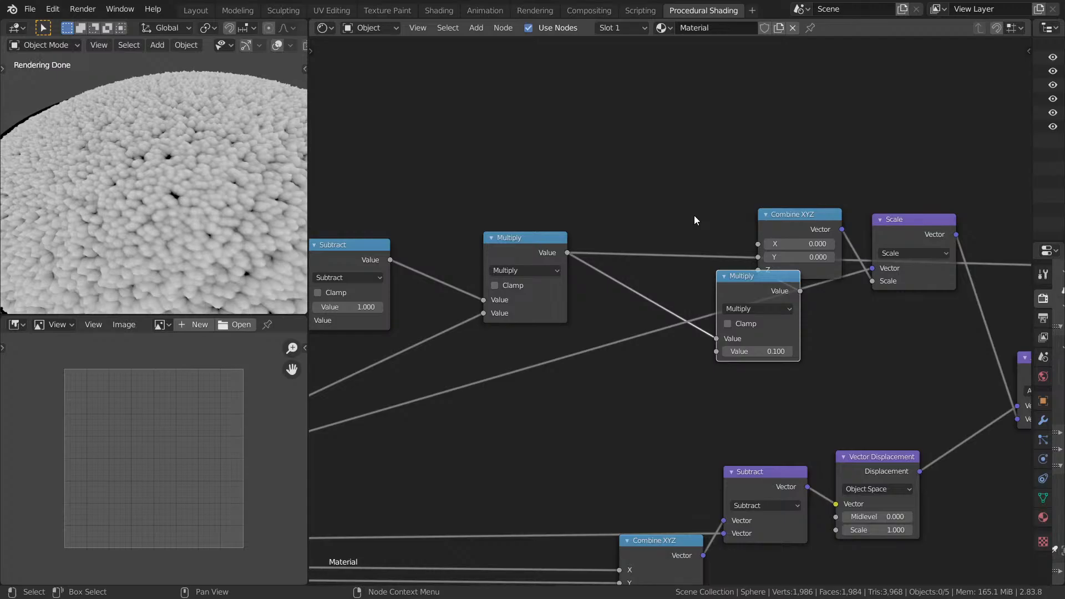
# Insert an RGB Curves node between the two Multiply nodes and bulge its curve upward with a point at about X 0.29, Y 0.78.
pyautogui.hotkey('shift', 'a')
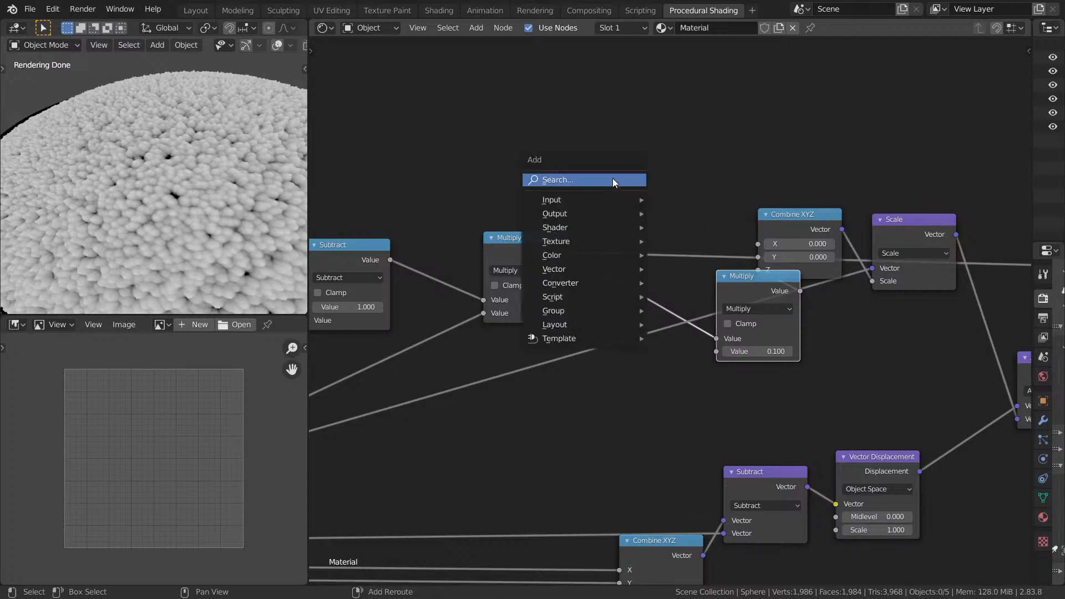
pyautogui.click(613, 179)
pyautogui.write('rgb')
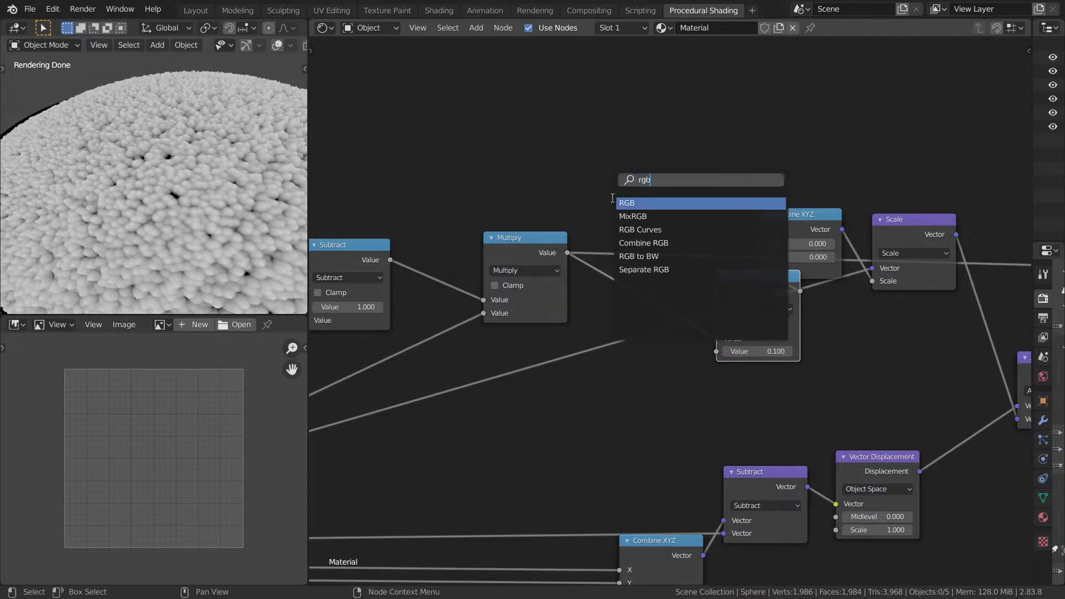
pyautogui.click(651, 231)
pyautogui.click(667, 317)
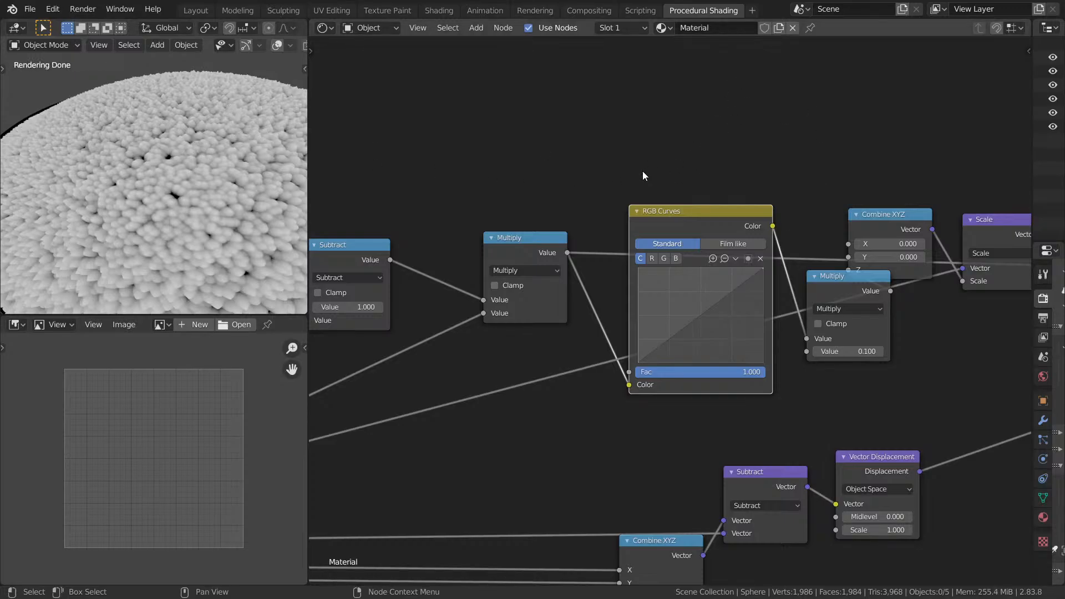
pyautogui.moveTo(701, 315); pyautogui.dragTo(674, 289)
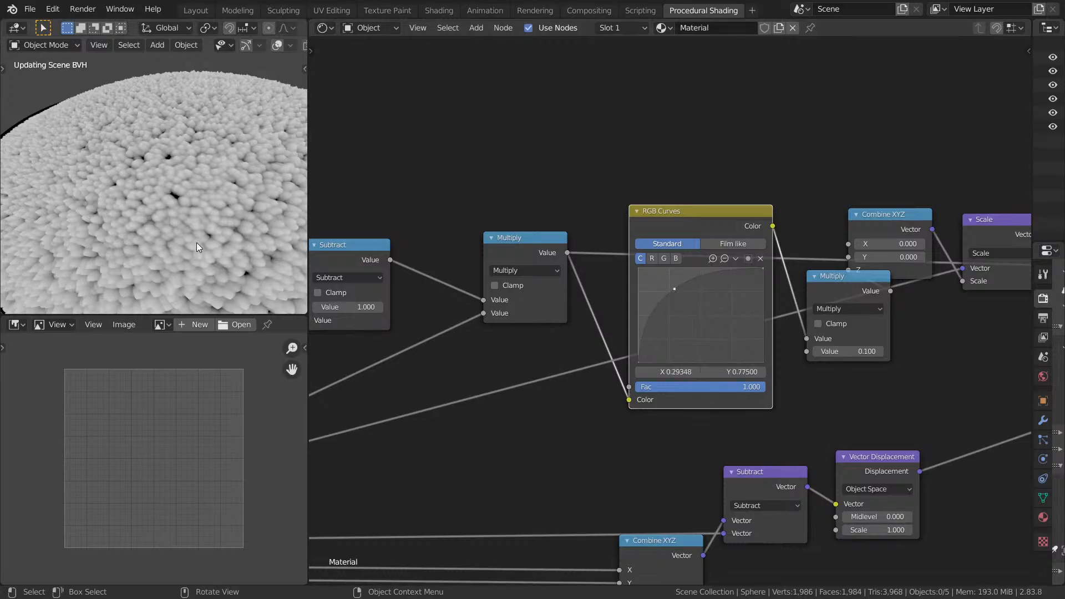
# Refresh the displacement by toggling Edit Mode and inspect the grain shapes and the whole bowl in a maximized viewport.
pyautogui.hotkey('ctrl', 'alt', 'space')
pyautogui.scroll(-3, 595, 238)
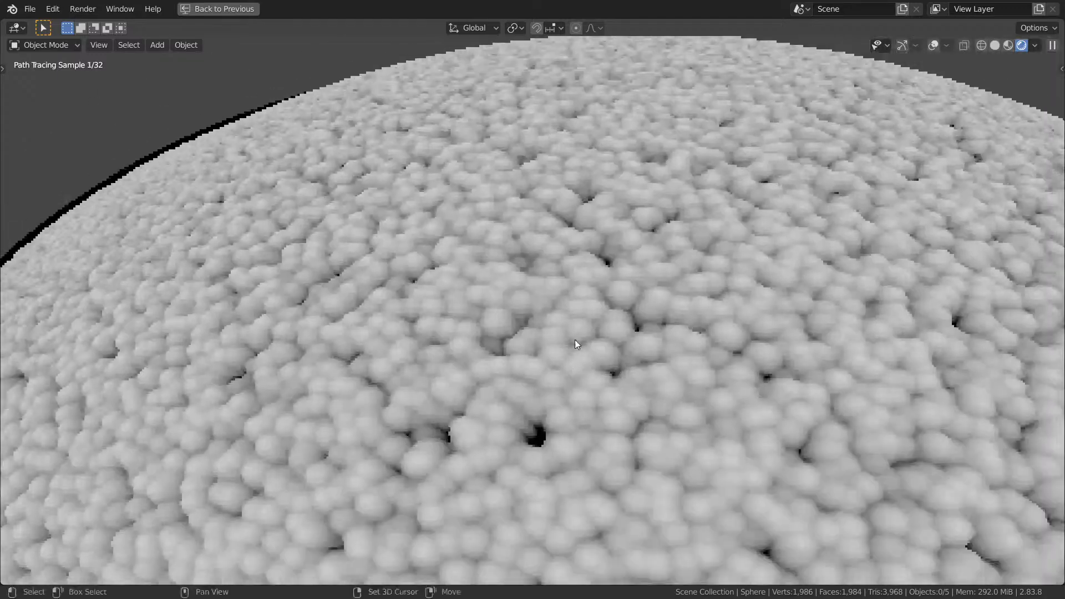
pyautogui.press('Tab')
pyautogui.press('Tab')
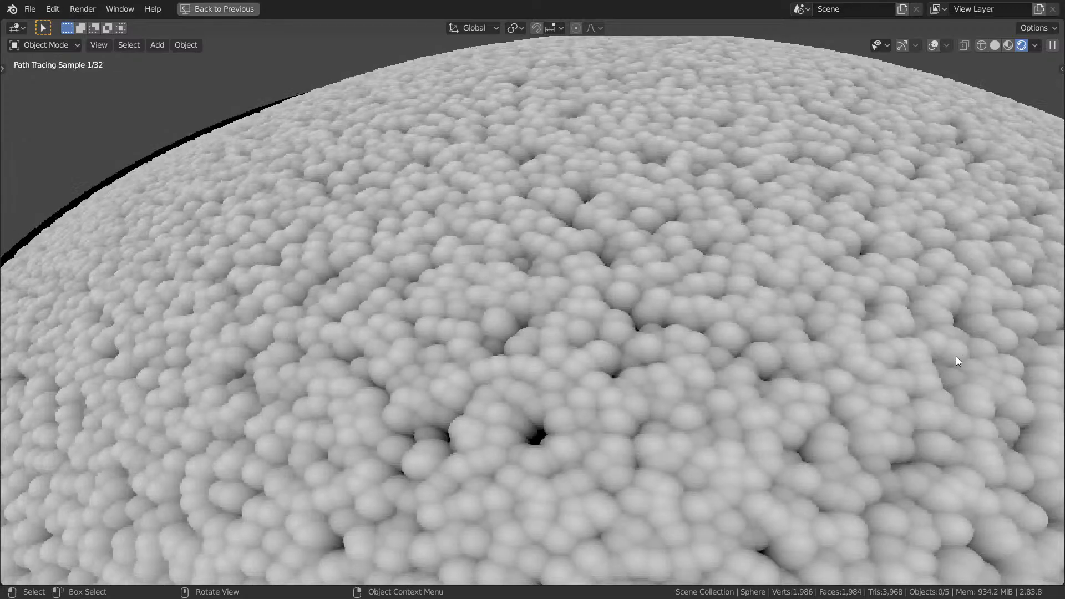
pyautogui.scroll(-6, 761, 353)
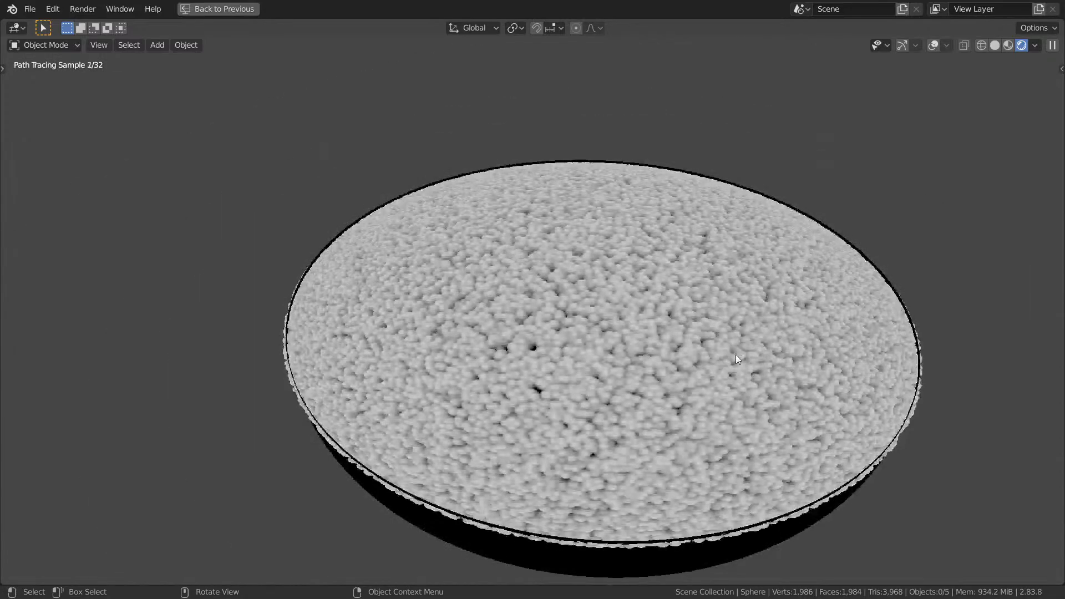
pyautogui.hotkey('ctrl', 'space')
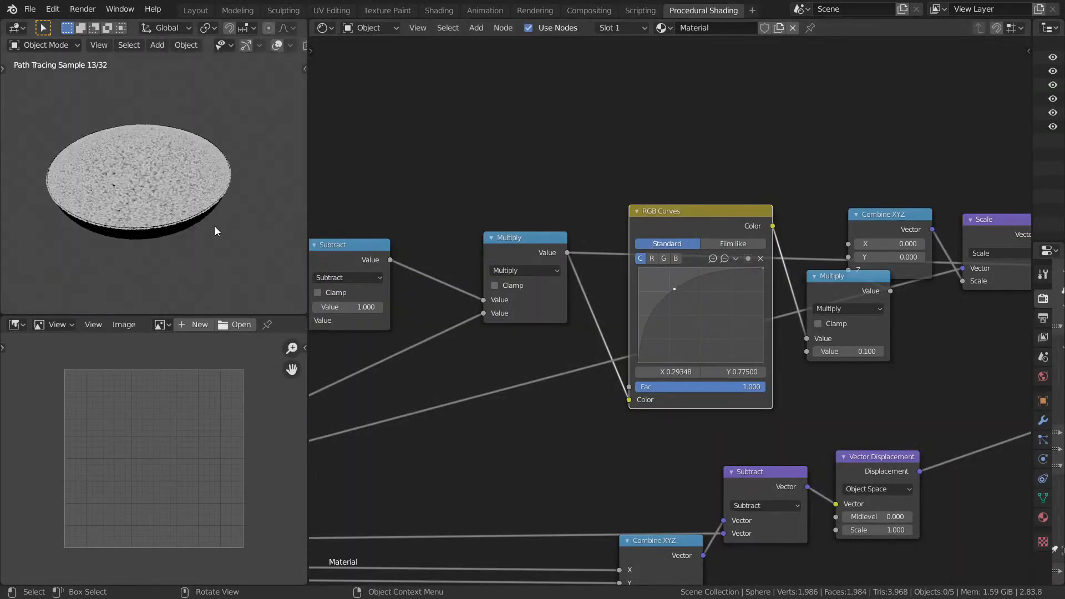
pyautogui.moveTo(215, 227); pyautogui.dragTo(228, 163, button='middle')
pyautogui.hotkey('ctrl', 'space')
pyautogui.moveTo(471, 237); pyautogui.dragTo(560, 297, button='middle')
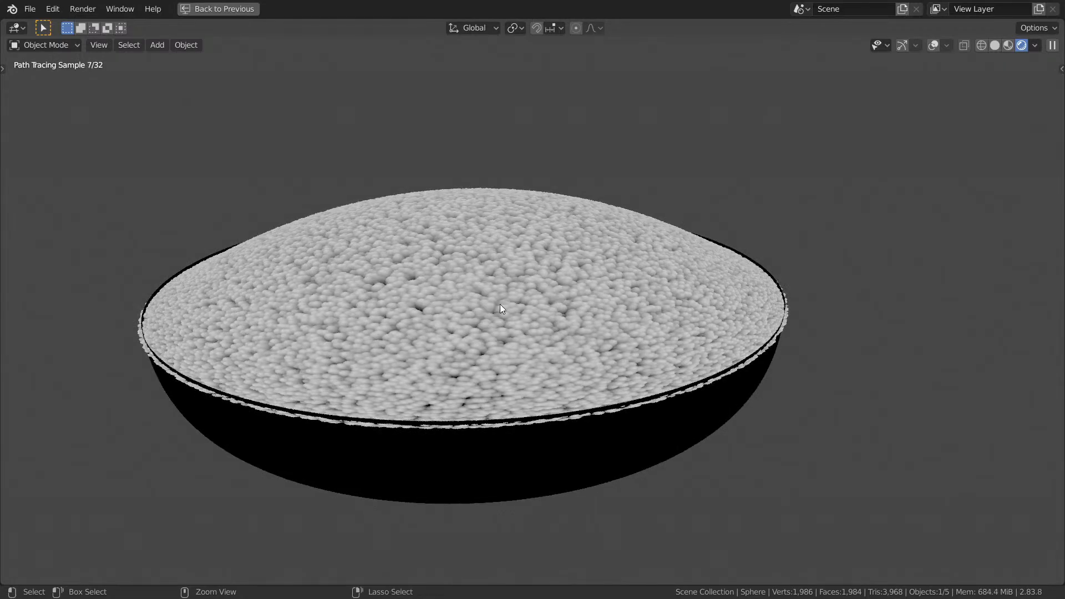
pyautogui.hotkey('ctrl', 'space')
# Review the node connections, then examine the grain edge along the bowl's rim from the side in a maximized viewport.
pyautogui.moveTo(588, 321); pyautogui.dragTo(477, 322, button='middle')
pyautogui.scroll(-9, 624, 284)
pyautogui.moveTo(826, 301); pyautogui.dragTo(689, 265, button='middle')
pyautogui.scroll(4, 689, 259)
pyautogui.moveTo(395, 245); pyautogui.dragTo(543, 255, button='middle')
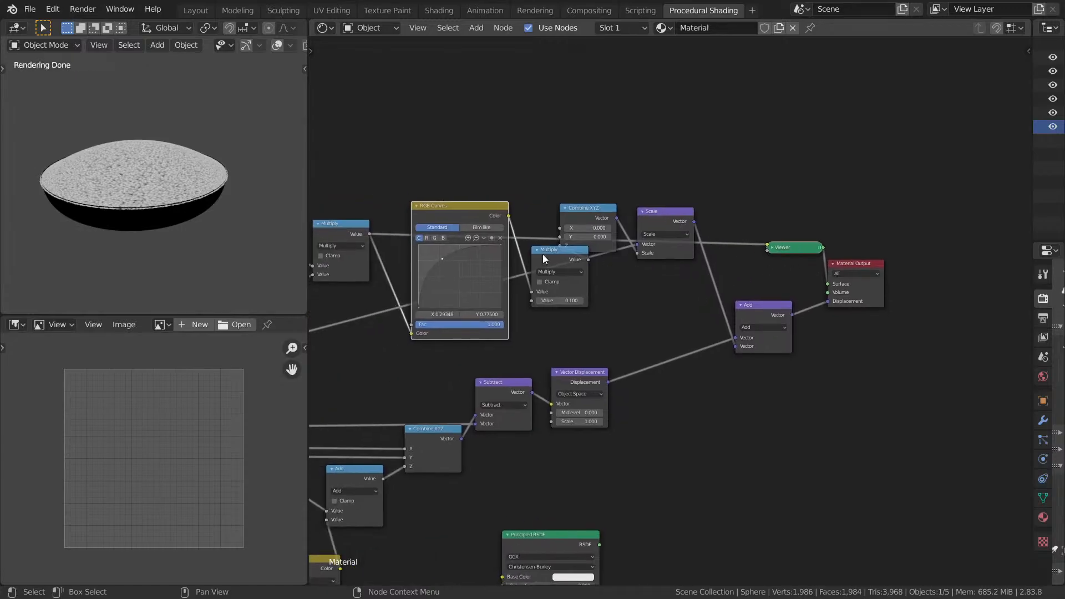
pyautogui.scroll(2, 178, 204)
pyautogui.scroll(3, 178, 206)
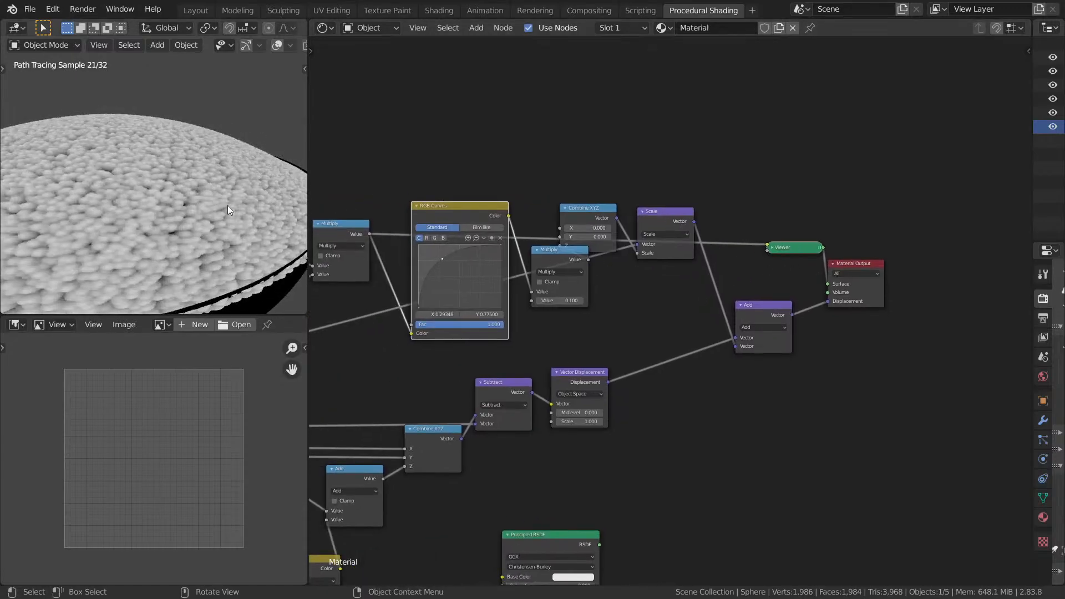
pyautogui.hotkey('ctrl', 'space')
pyautogui.moveTo(411, 277); pyautogui.dragTo(575, 300, button='middle')
pyautogui.scroll(-8, 574, 300)
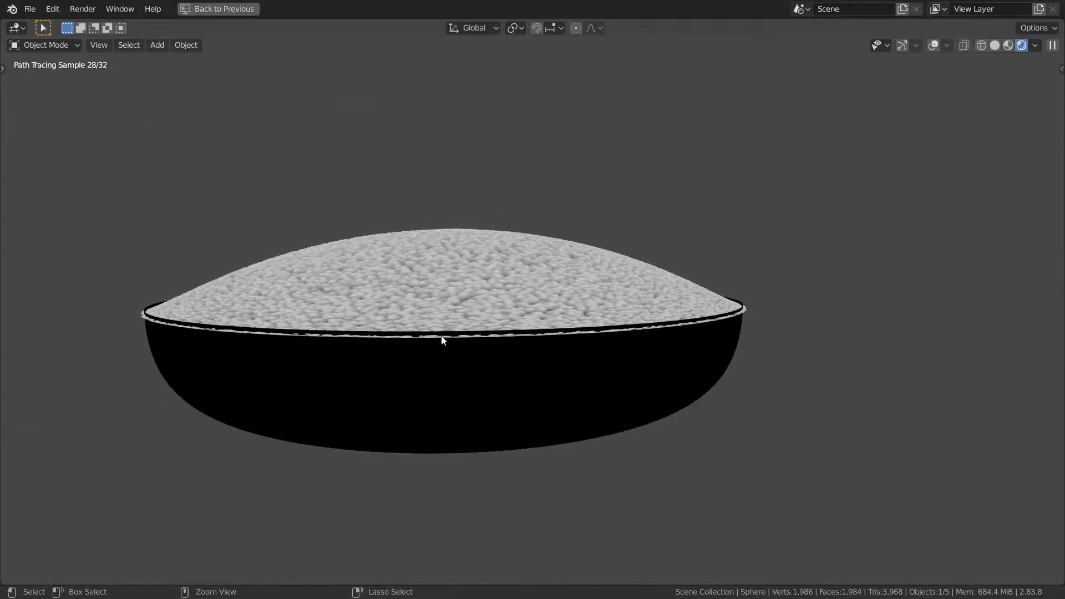
# Set the Greater Than node's Threshold to 0.21.
pyautogui.hotkey('ctrl', 'space')
pyautogui.moveTo(738, 344)
pyautogui.mouseDown(button='middle')
pyautogui.moveTo(834, 305)
pyautogui.moveTo(953, 221)
pyautogui.mouseUp(button='middle')
pyautogui.moveTo(660, 317); pyautogui.dragTo(847, 376, button='middle')
pyautogui.scroll(2, 706, 346)
pyautogui.moveTo(705, 345); pyautogui.dragTo(790, 360, button='middle')
pyautogui.scroll(4, 721, 364)
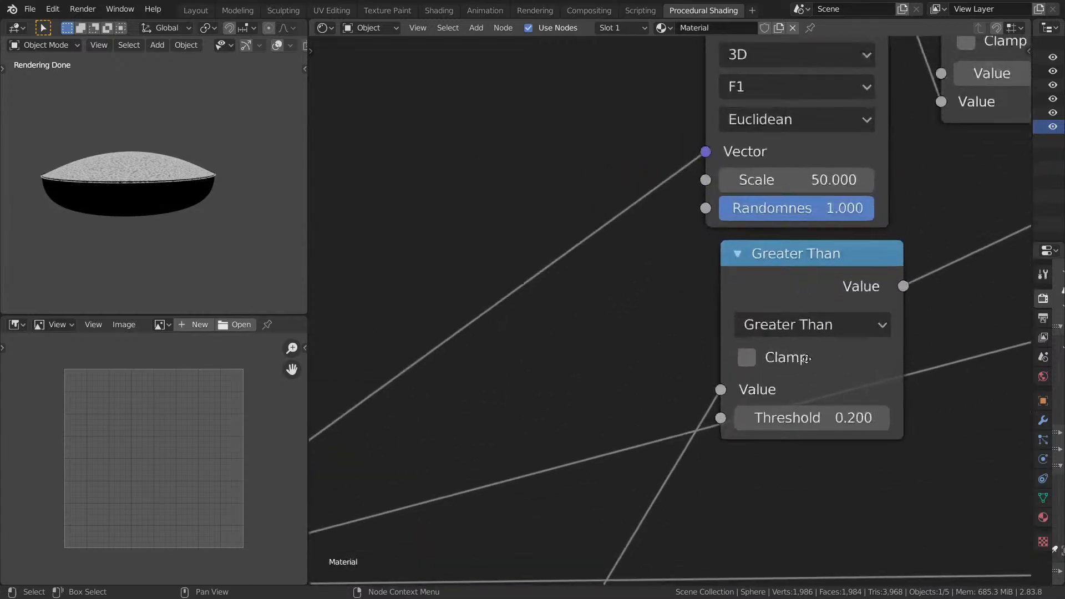
pyautogui.click(708, 365)
pyautogui.write('0.2')
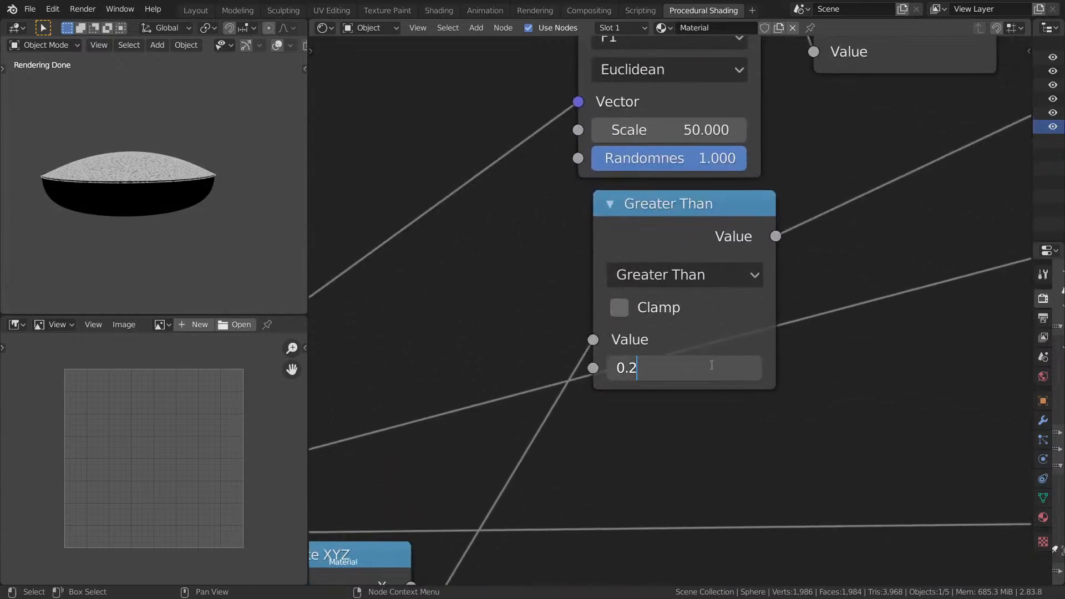
pyautogui.write('1')
pyautogui.press('Return')
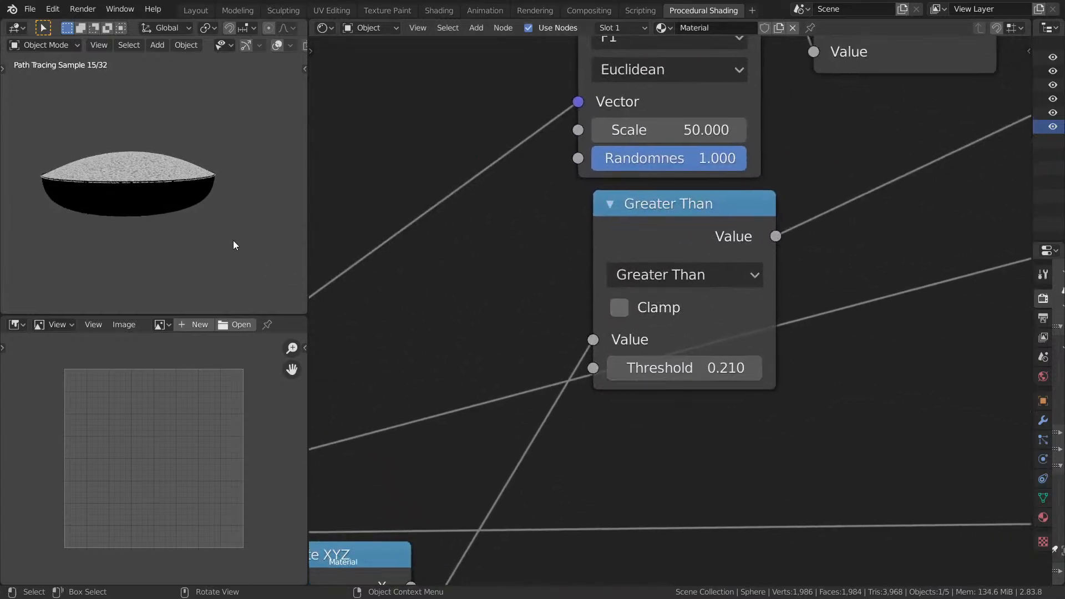
# Toggle Edit Mode to refresh the displacement and check the grain mask along the bowl's rim in a maximized viewport.
pyautogui.hotkey('ctrl', 'space')
pyautogui.press('Tab')
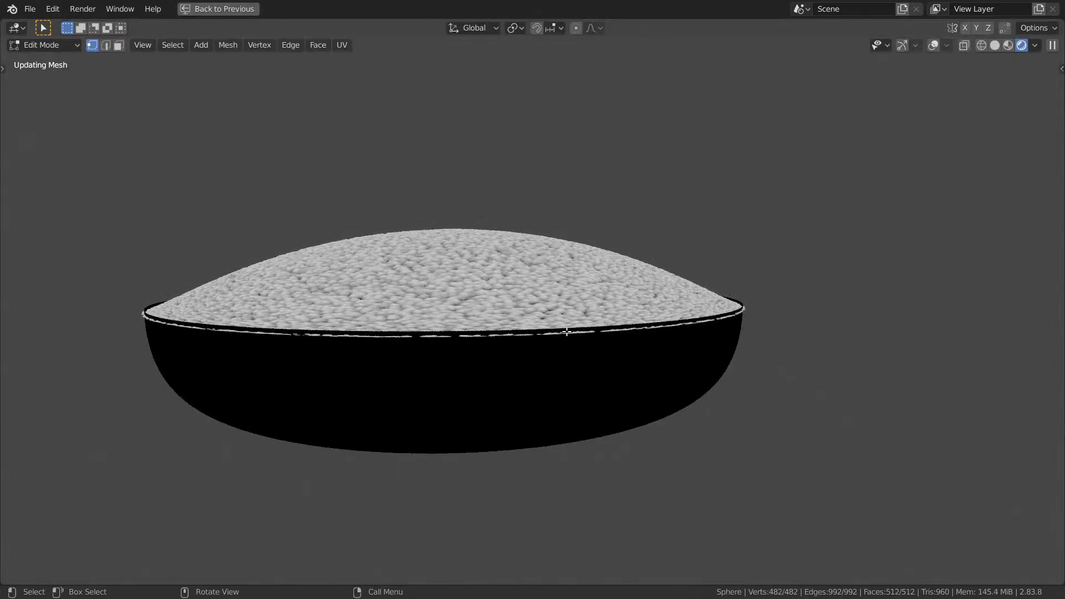
pyautogui.press('Tab')
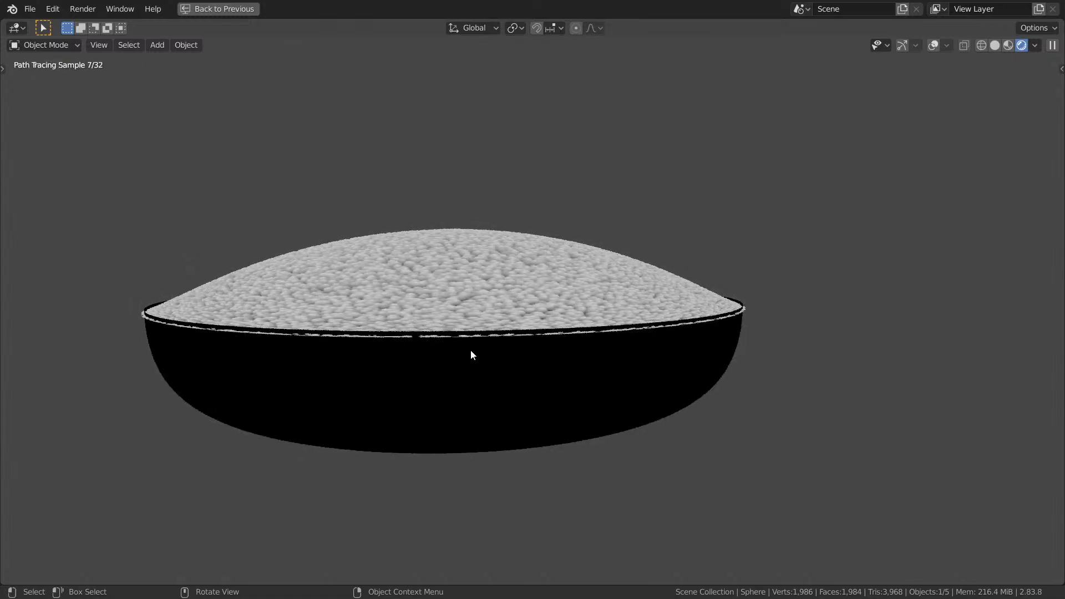
pyautogui.hotkey('ctrl', 'space')
# Set the Greater Than node's Threshold to 0.25.
pyautogui.doubleClick(739, 378)
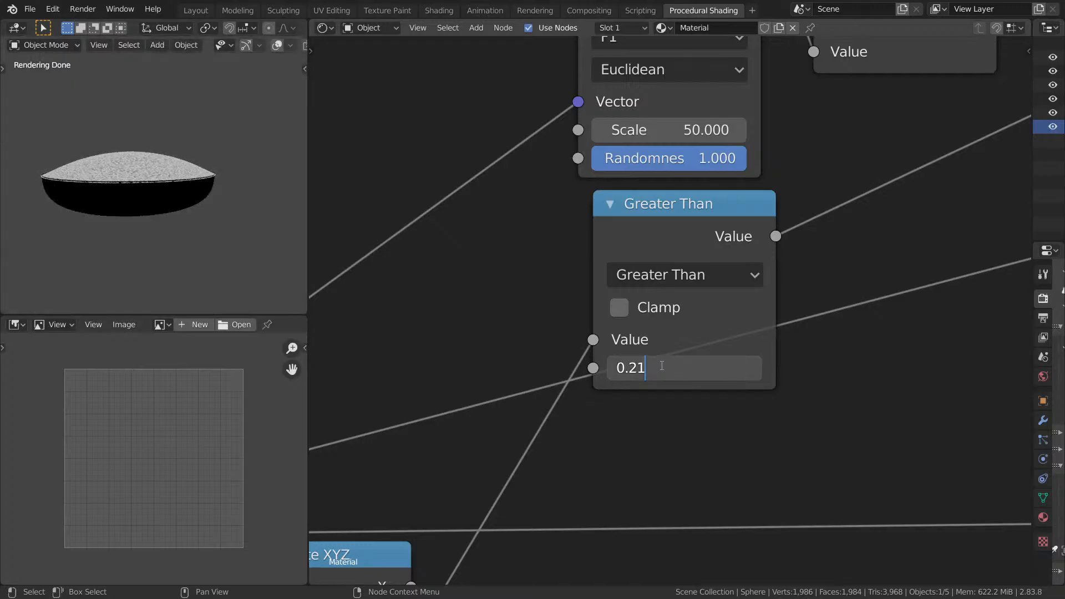
pyautogui.press('BackSpace')
pyautogui.write('5')
pyautogui.press('Return')
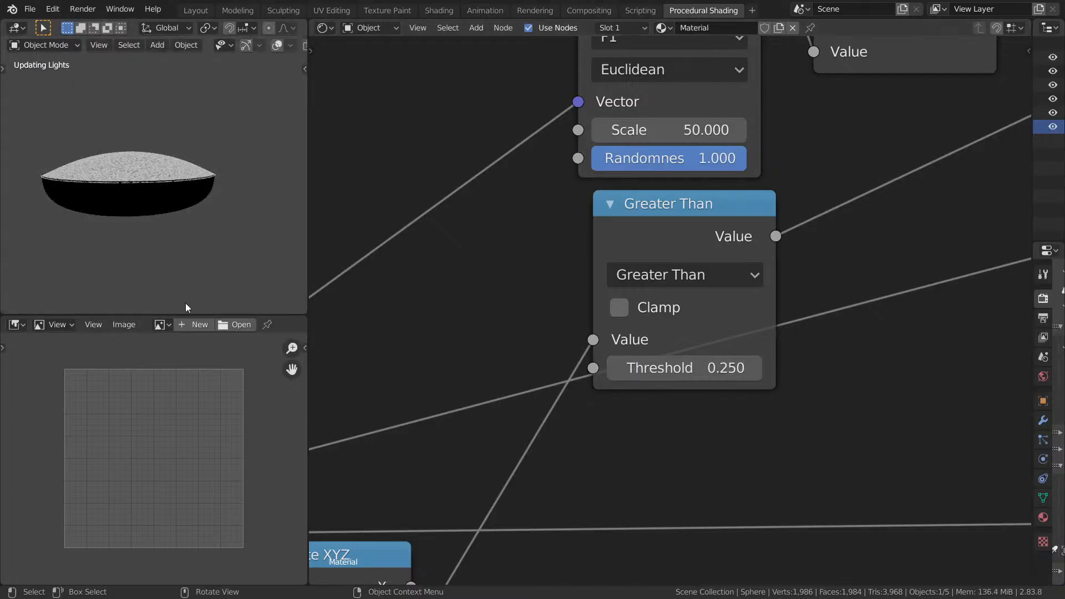
# Inspect the grain mask's edge around the bowl's rim from several angles in a maximized viewport.
pyautogui.hotkey('ctrl', 'space')
pyautogui.moveTo(582, 362); pyautogui.dragTo(628, 373, button='middle')
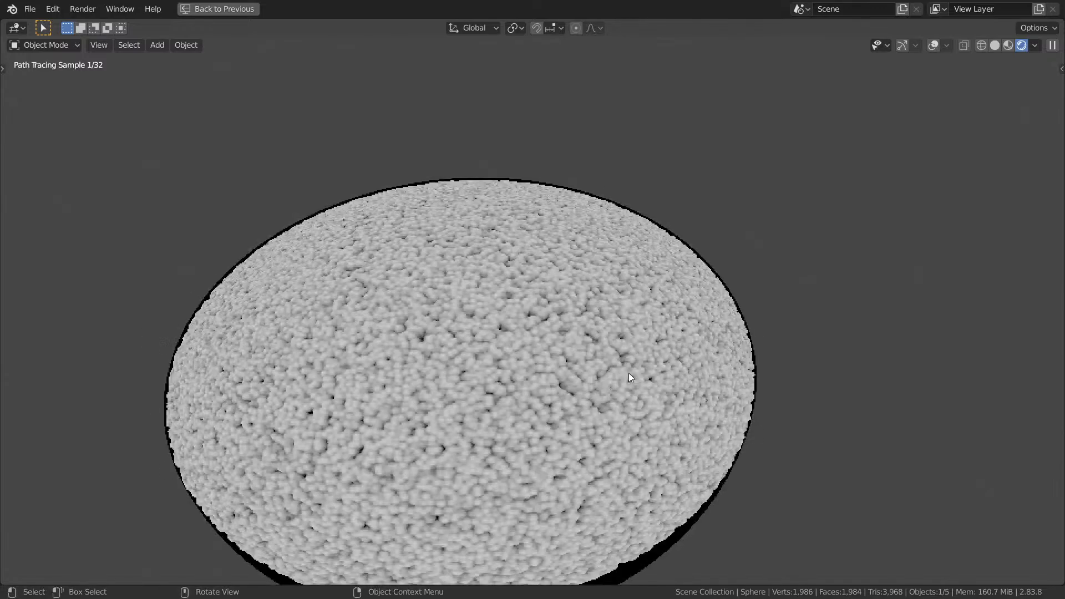
pyautogui.moveTo(755, 374); pyautogui.dragTo(727, 369, button='middle')
pyautogui.scroll(4, 394, 381)
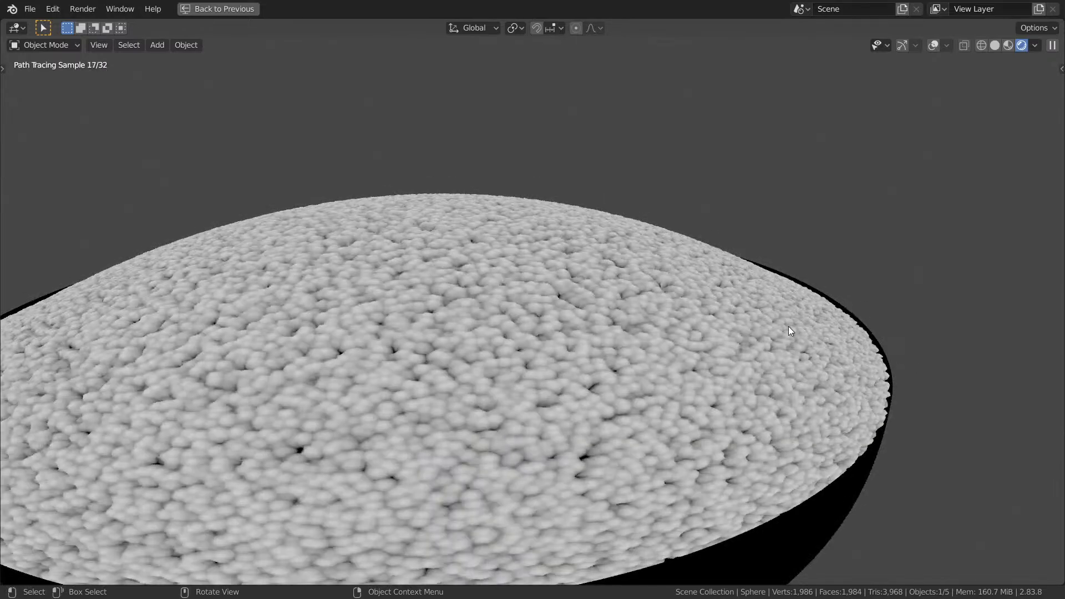
pyautogui.moveTo(608, 328)
pyautogui.mouseDown(button='middle')
pyautogui.moveTo(581, 352)
pyautogui.moveTo(625, 341)
pyautogui.mouseUp(button='middle')
pyautogui.scroll(-5, 593, 337)
pyautogui.scroll(4, 624, 340)
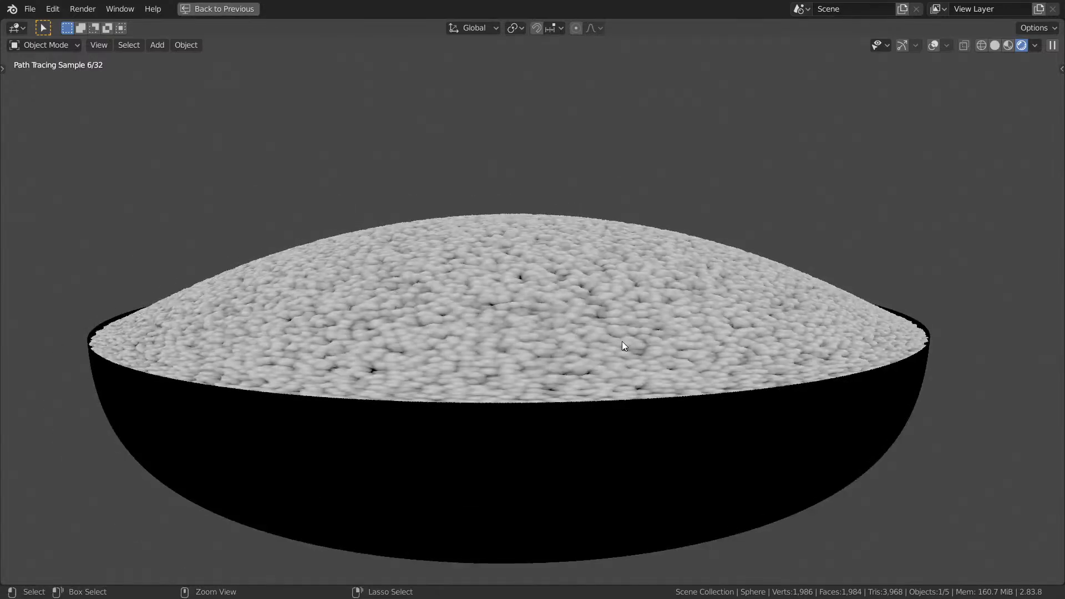
# Save the file and return from the full-size render view to the node editor layout.
pyautogui.hotkey('ctrl', 's')
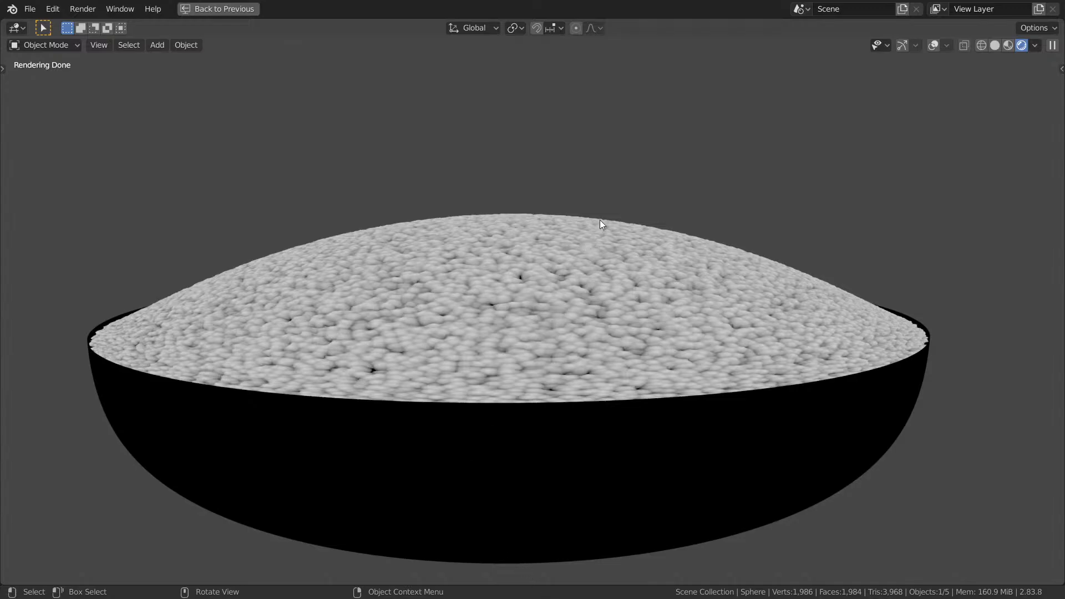
pyautogui.hotkey('ctrl', 'space')
pyautogui.moveTo(465, 439)
pyautogui.mouseDown(button='middle')
pyautogui.moveTo(898, 147)
pyautogui.moveTo(654, 106)
pyautogui.mouseUp(button='middle')
pyautogui.scroll(-10, 898, 147)
pyautogui.scroll(-8, 911, 211)
pyautogui.moveTo(911, 210)
pyautogui.mouseDown(button='middle')
pyautogui.moveTo(754, 211)
pyautogui.moveTo(732, 167)
pyautogui.mouseUp(button='middle')
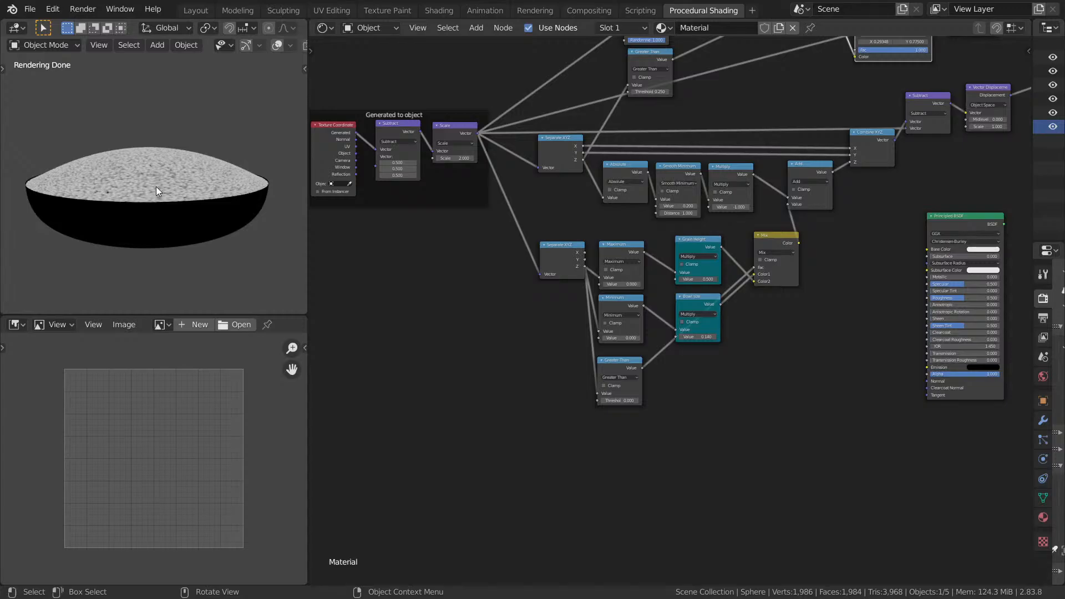
pyautogui.moveTo(155, 186); pyautogui.dragTo(221, 207, button='middle')
pyautogui.scroll(-5, 181, 206)
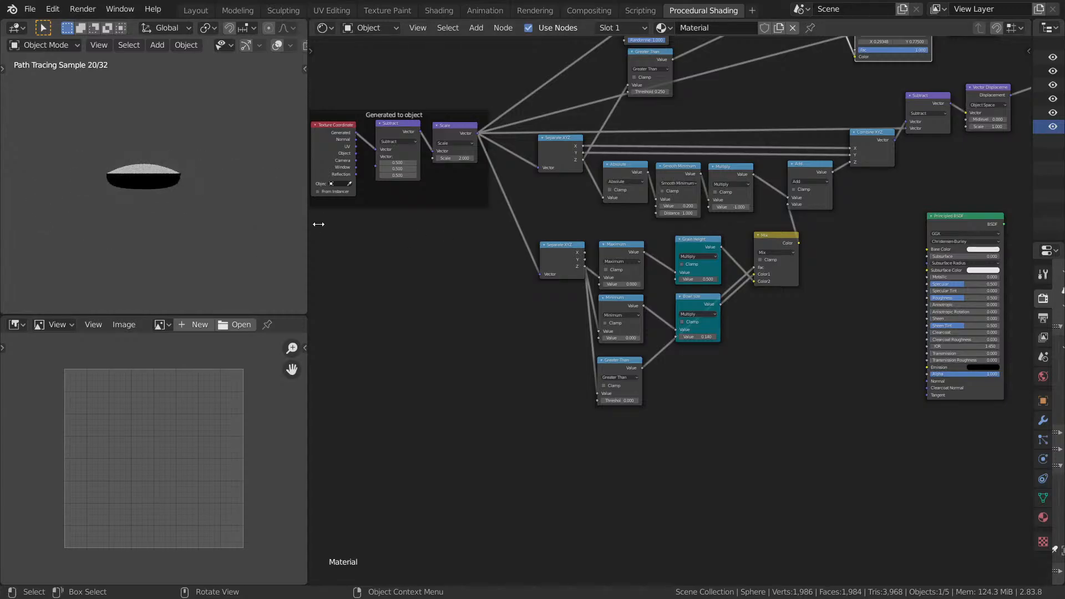
# Try Grain Height multiplier values of 0.66, 3.96 and 0.3 to compare how high the grain heap rises.
pyautogui.scroll(2, 767, 266)
pyautogui.scroll(3, 726, 337)
pyautogui.scroll(9, 661, 194)
pyautogui.moveTo(726, 336); pyautogui.dragTo(651, 366, button='middle')
pyautogui.moveTo(615, 170); pyautogui.dragTo(638, 171)
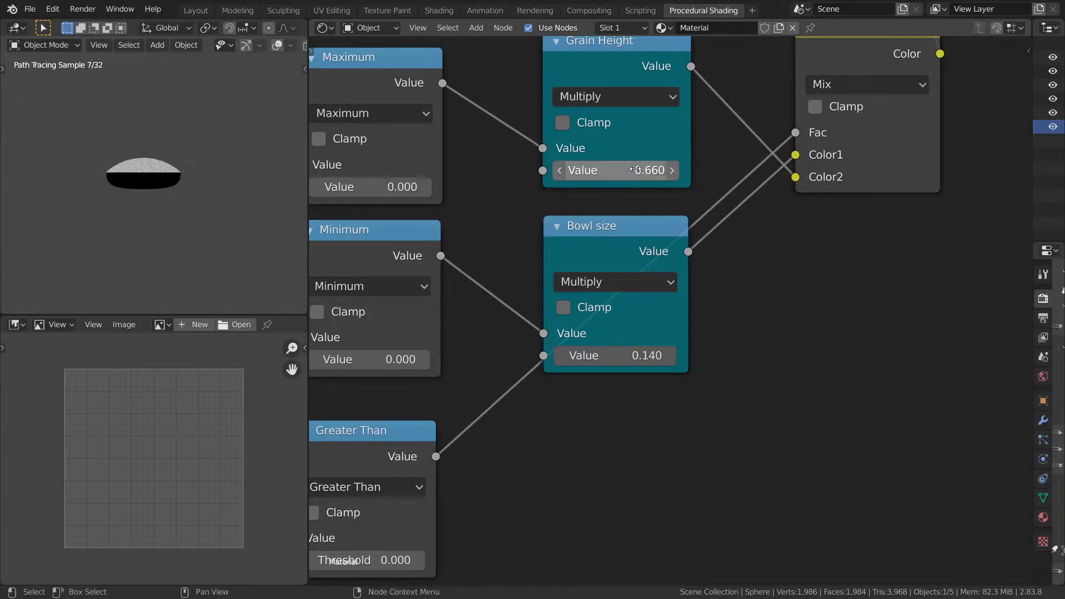
pyautogui.scroll(5, 205, 201)
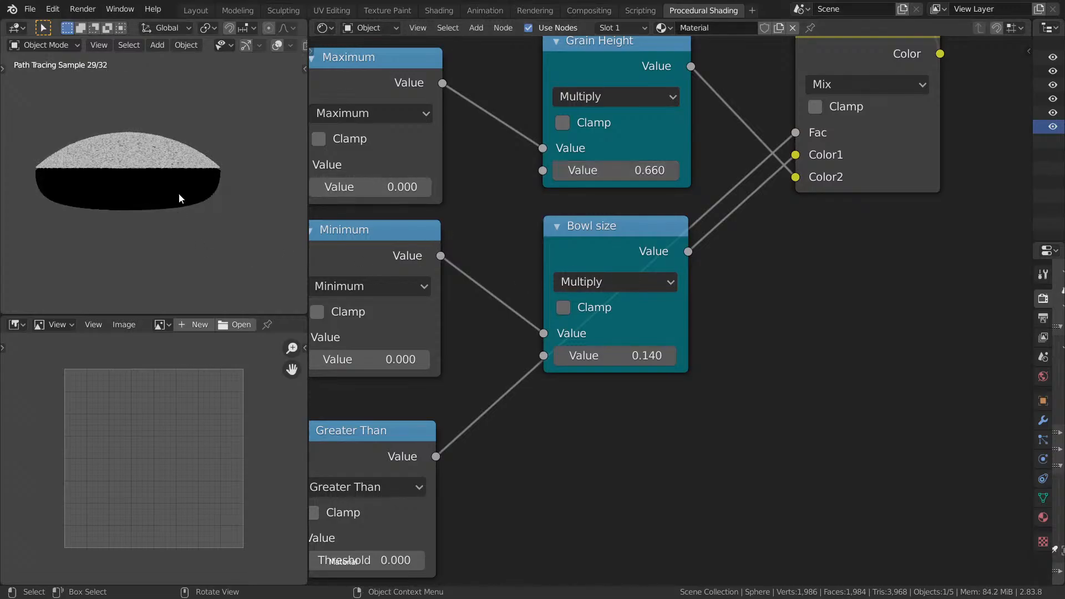
pyautogui.scroll(1, 178, 192)
pyautogui.moveTo(621, 170); pyautogui.dragTo(638, 170)
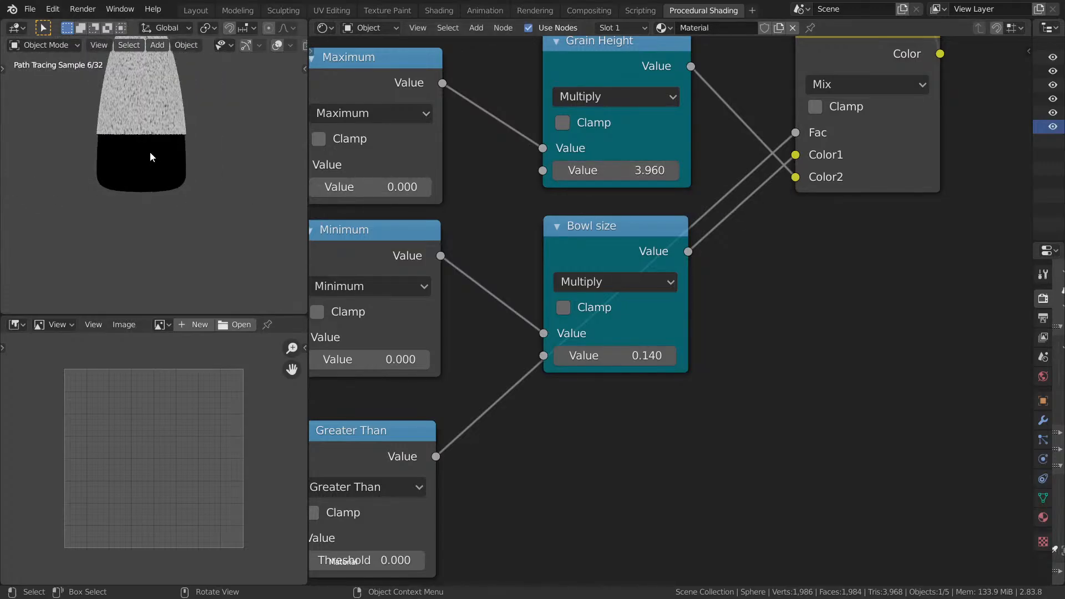
pyautogui.click(611, 170)
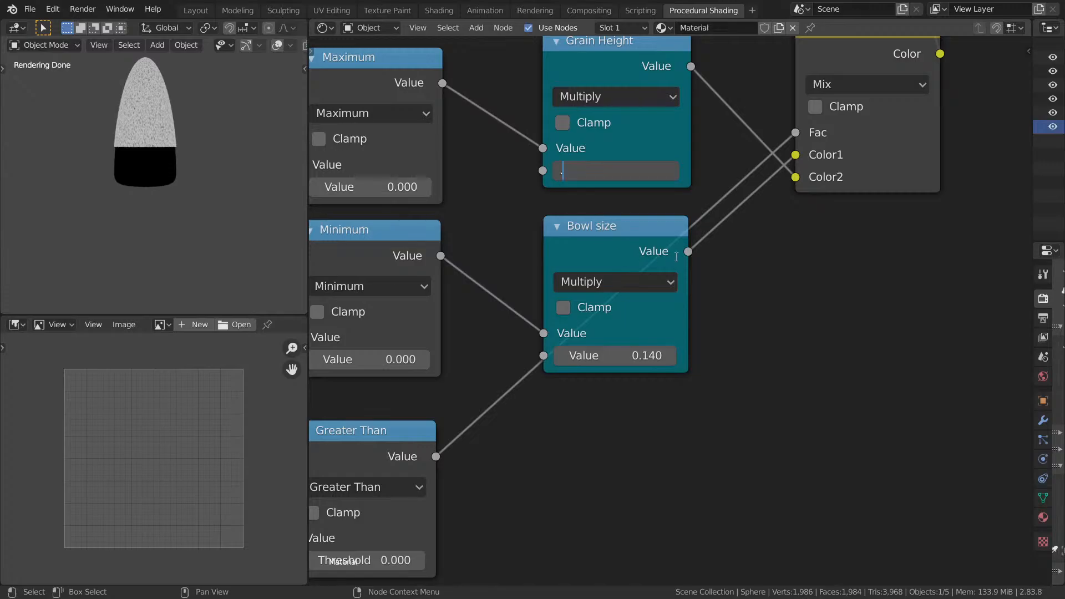
pyautogui.press('Return')
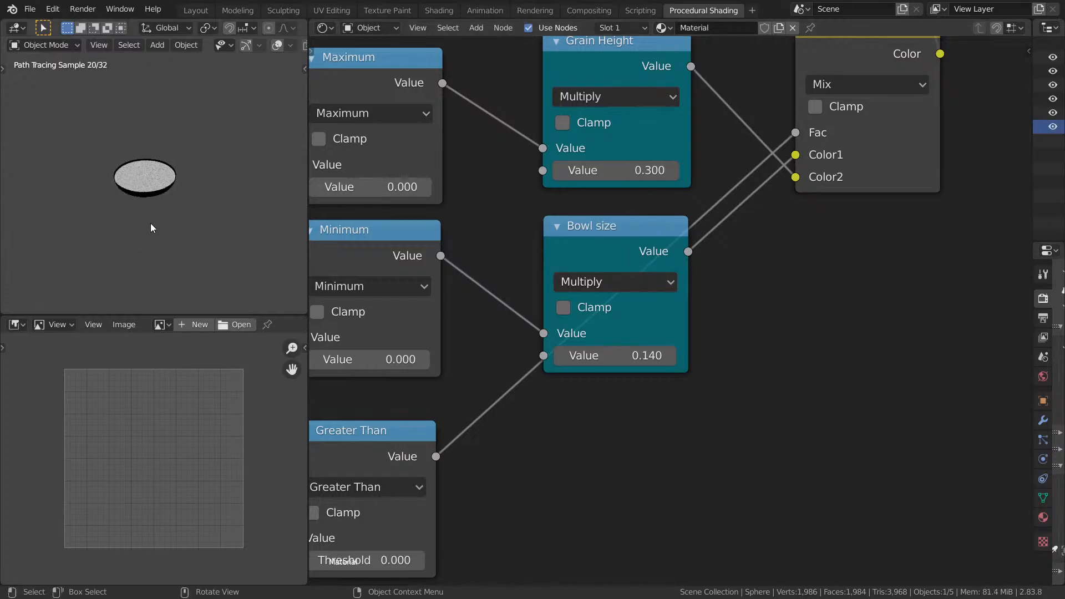
# Set the Grain Height multiplier to 0.4 and check the heap in the enlarged render.
pyautogui.click(653, 175)
pyautogui.write('.')
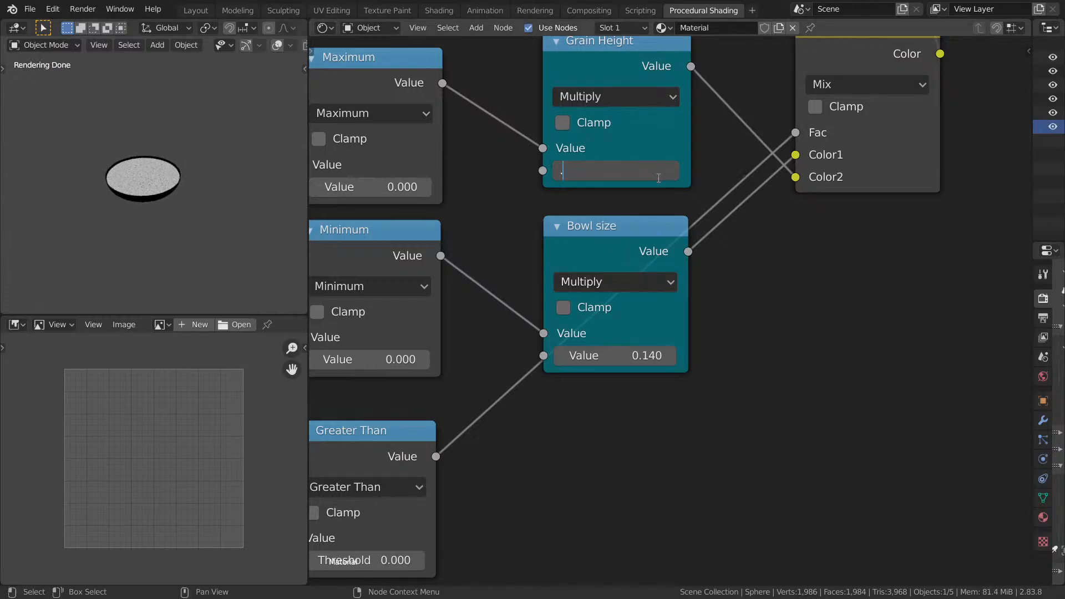
pyautogui.write('4')
pyautogui.press('Return')
pyautogui.hotkey('ctrl', 'space')
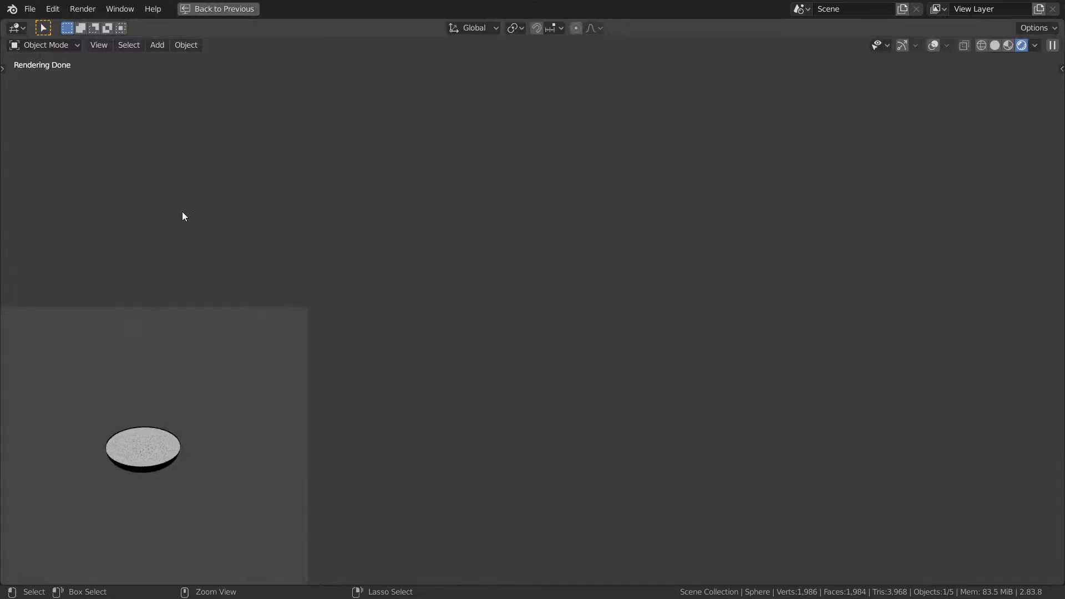
pyautogui.moveTo(450, 315); pyautogui.dragTo(467, 296, button='middle')
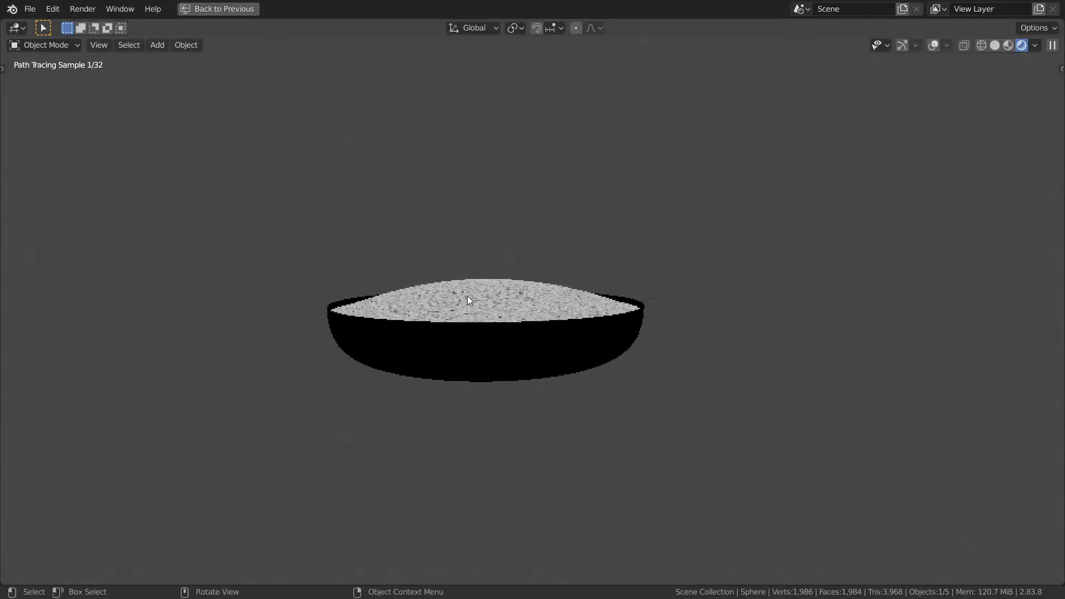
pyautogui.hotkey('ctrl', 'space')
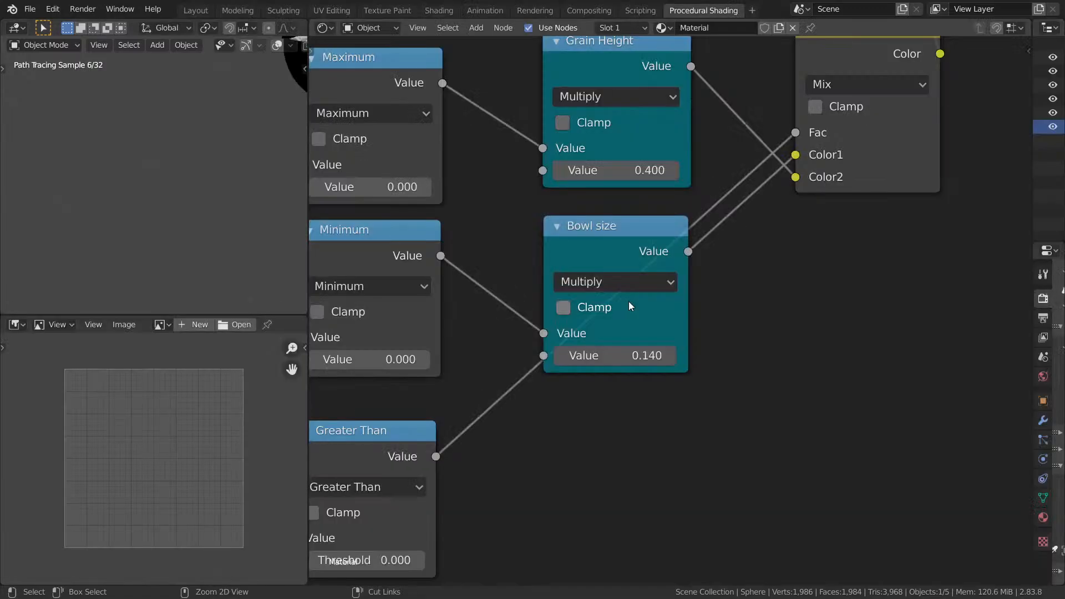
# Insert an RGB Curves node between the Grain Height output and the Color2 input of the Mix node.
pyautogui.scroll(3, 824, 124)
pyautogui.moveTo(824, 124); pyautogui.dragTo(543, 363, button='middle')
pyautogui.moveTo(585, 281); pyautogui.dragTo(778, 280)
pyautogui.hotkey('shift', 'a')
pyautogui.write('s')
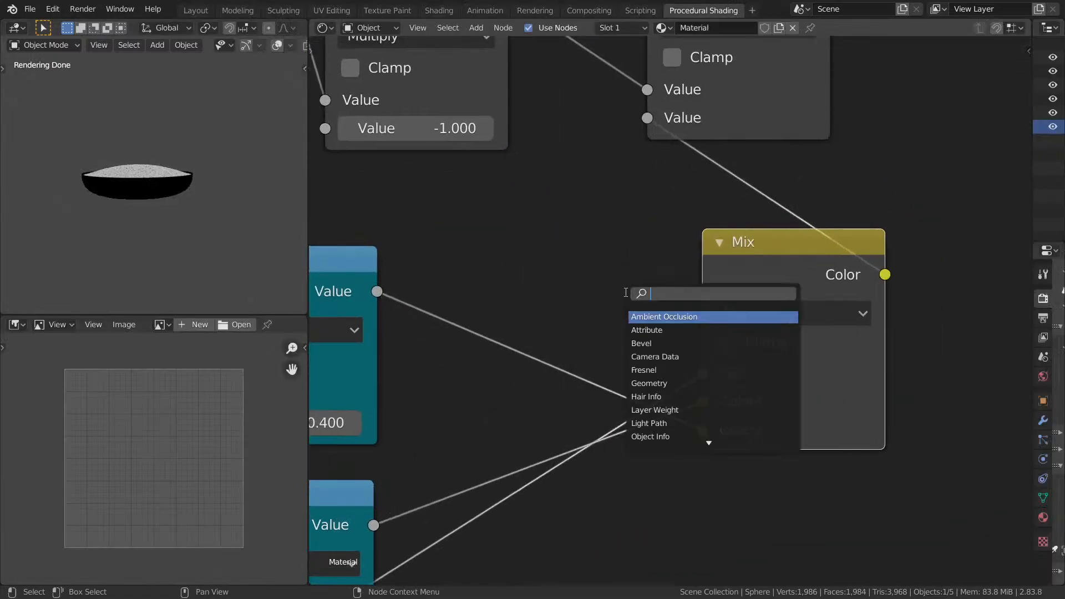
pyautogui.write('rgb')
pyautogui.press('Down')
pyautogui.press('Down')
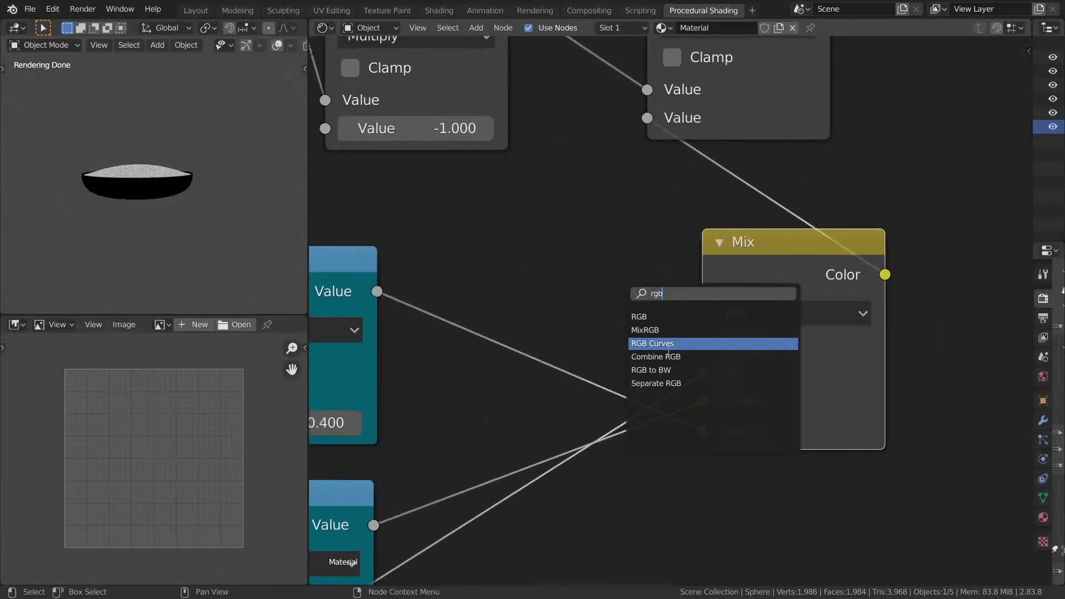
pyautogui.press('Return')
pyautogui.moveTo(585, 411); pyautogui.dragTo(599, 347, button='middle')
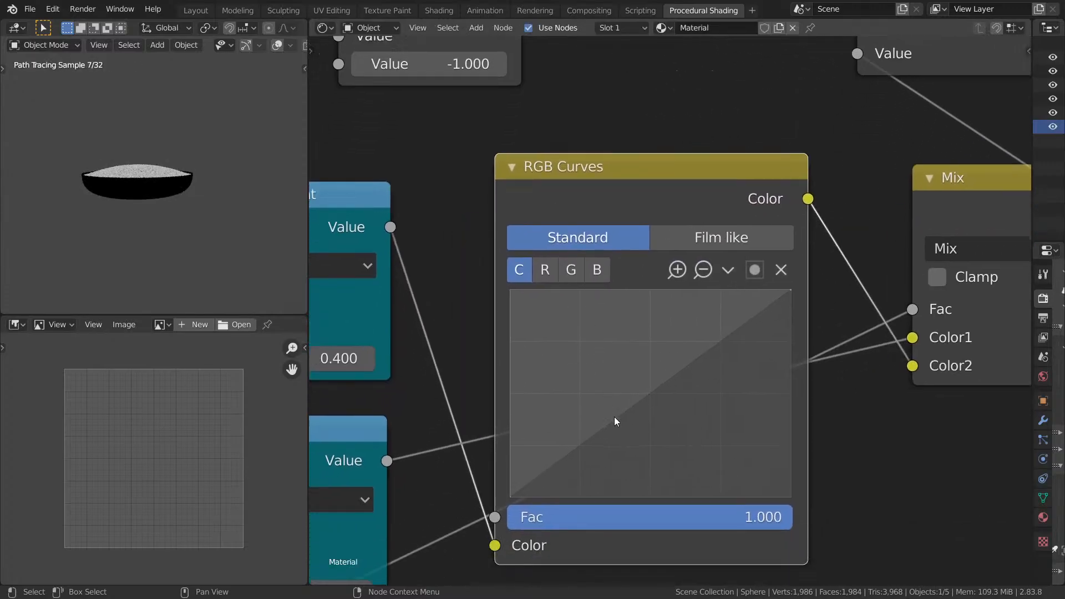
# Shape the RGB curve with three added points, including ones at about (0.34, 0.41) and (0.17, 0.15), and inspect the heap.
pyautogui.moveTo(615, 421); pyautogui.dragTo(588, 389)
pyautogui.moveTo(661, 359); pyautogui.dragTo(688, 373)
pyautogui.moveTo(583, 384); pyautogui.dragTo(603, 412)
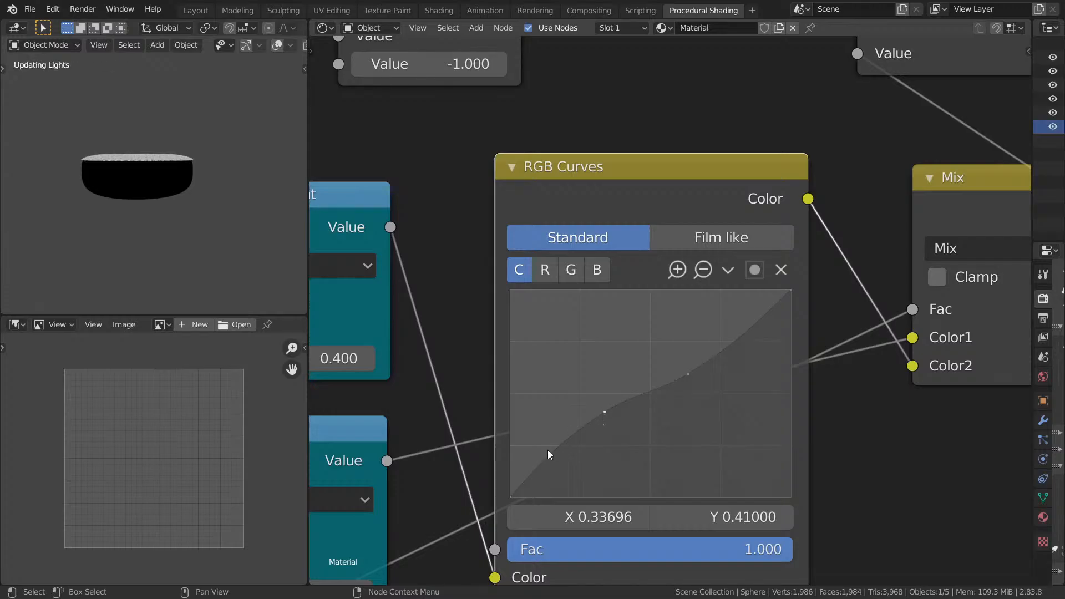
pyautogui.moveTo(548, 450); pyautogui.dragTo(559, 467)
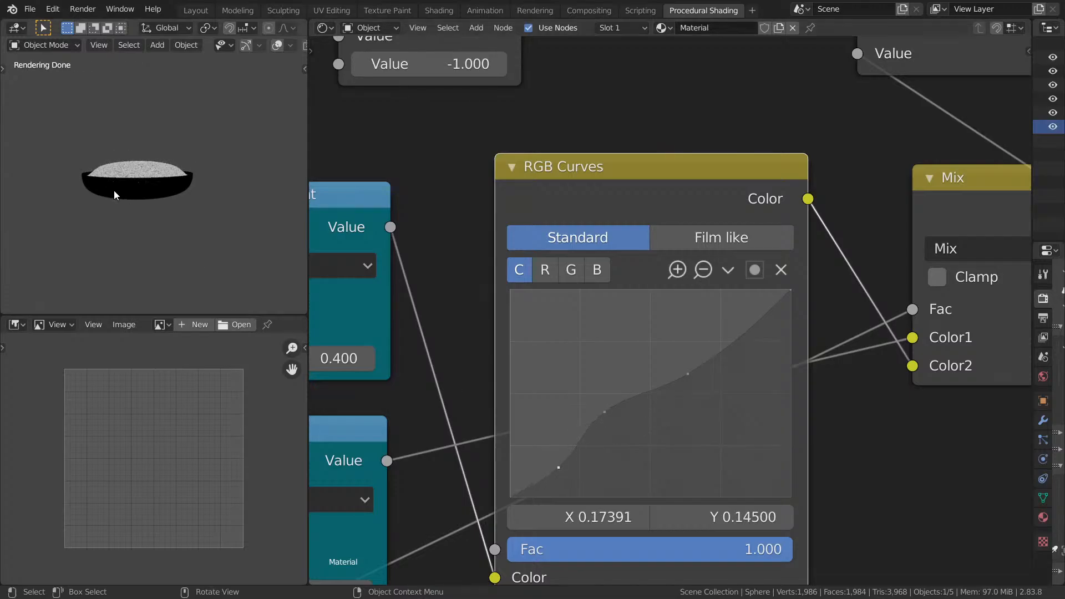
pyautogui.hotkey('ctrl', 'space')
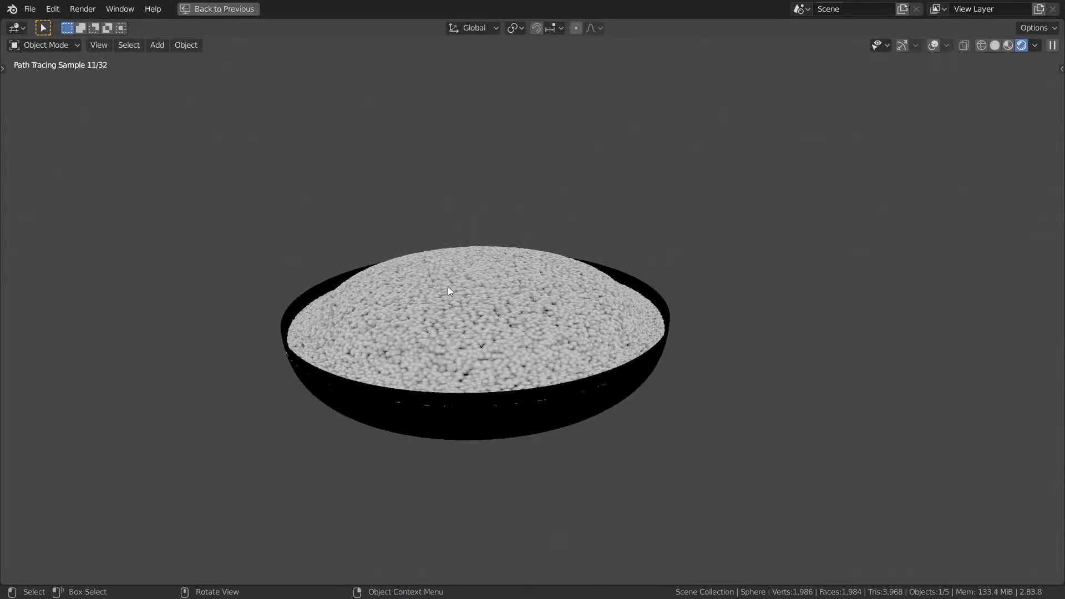
pyautogui.hotkey('ctrl', 'space')
# Lower the curve's rightmost inner point and bring its end point down to Y 0.475 to flatten the heap's top.
pyautogui.moveTo(707, 368); pyautogui.dragTo(706, 413)
pyautogui.moveTo(791, 295); pyautogui.dragTo(789, 367)
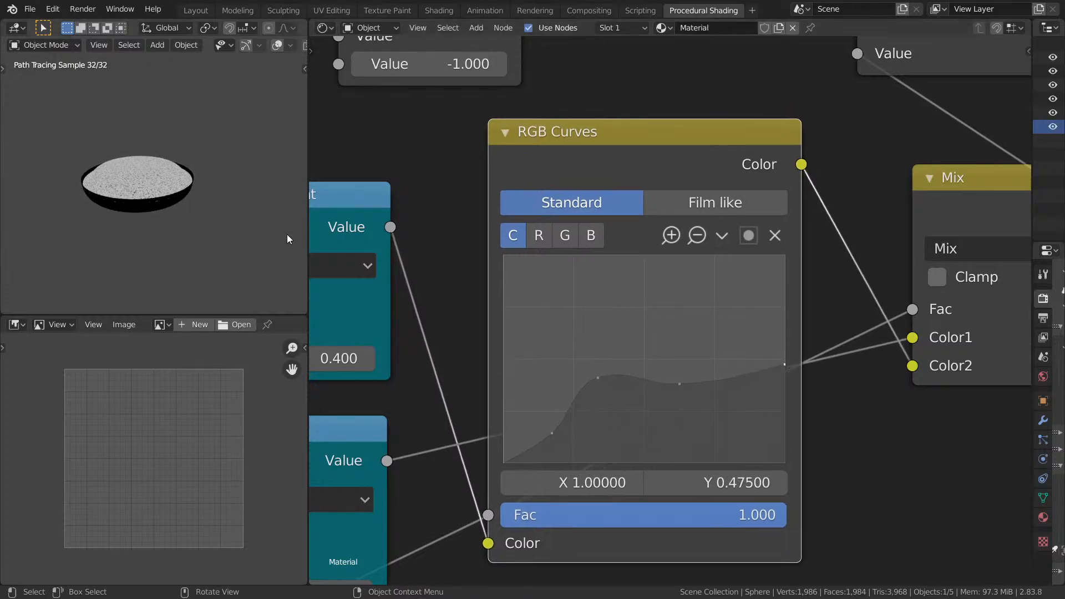
pyautogui.moveTo(207, 200); pyautogui.dragTo(203, 179, button='middle')
pyautogui.hotkey('ctrl', 'space')
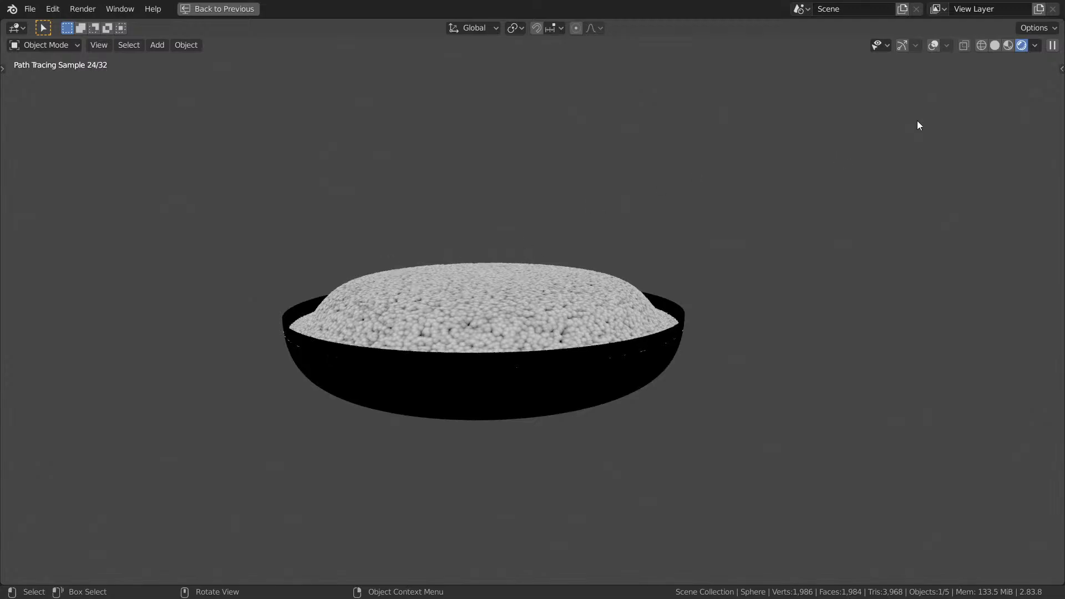
# Connect the Principled BSDF to the material output as the preview and inspect the shaded bowl from several angles.
pyautogui.hotkey('ctrl', 'space')
pyautogui.moveTo(827, 228); pyautogui.dragTo(617, 360, button='middle')
pyautogui.scroll(1, 619, 360)
pyautogui.moveTo(732, 305); pyautogui.dragTo(427, 398, button='middle')
pyautogui.scroll(1, 592, 396)
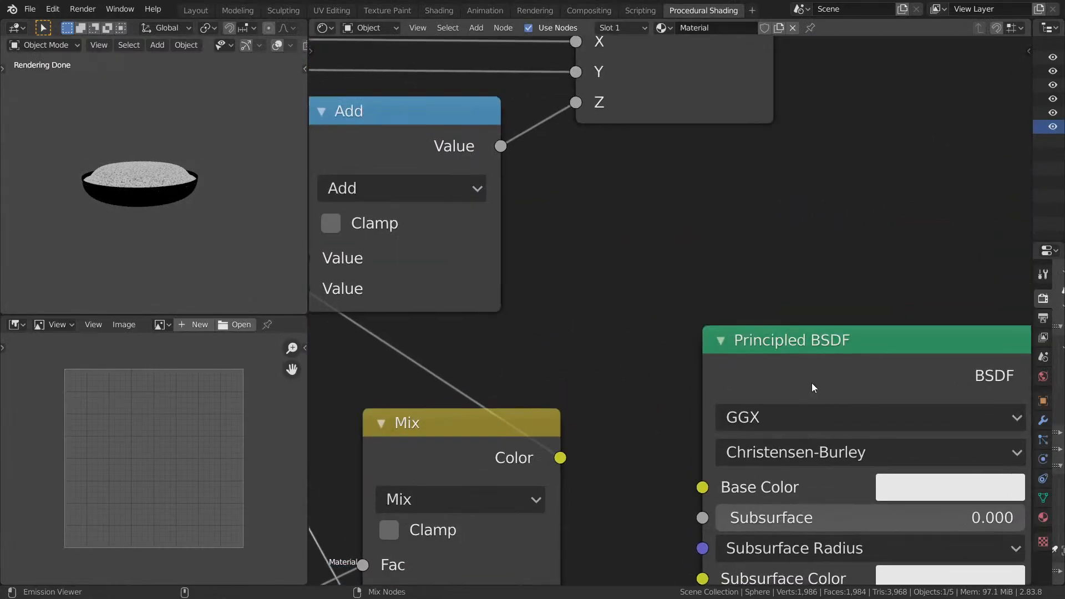
pyautogui.keyDown('ctrl'); pyautogui.keyDown('shift'); pyautogui.click(811, 383); pyautogui.keyUp('shift'); pyautogui.keyUp('ctrl')
pyautogui.hotkey('ctrl', 'space')
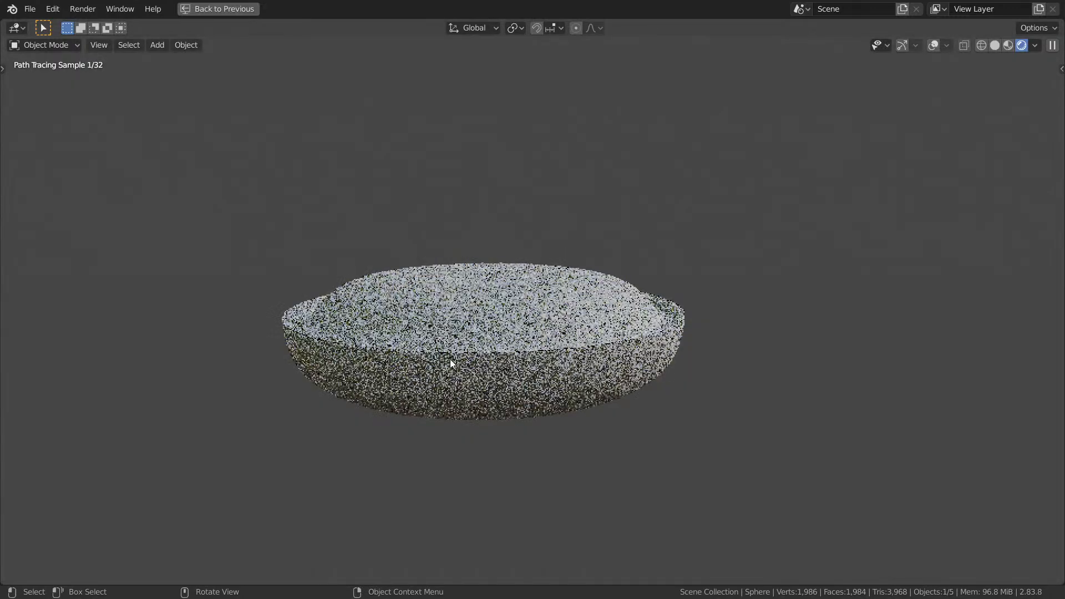
pyautogui.moveTo(461, 342)
pyautogui.mouseDown(button='middle')
pyautogui.moveTo(354, 340)
pyautogui.moveTo(321, 315)
pyautogui.mouseUp(button='middle')
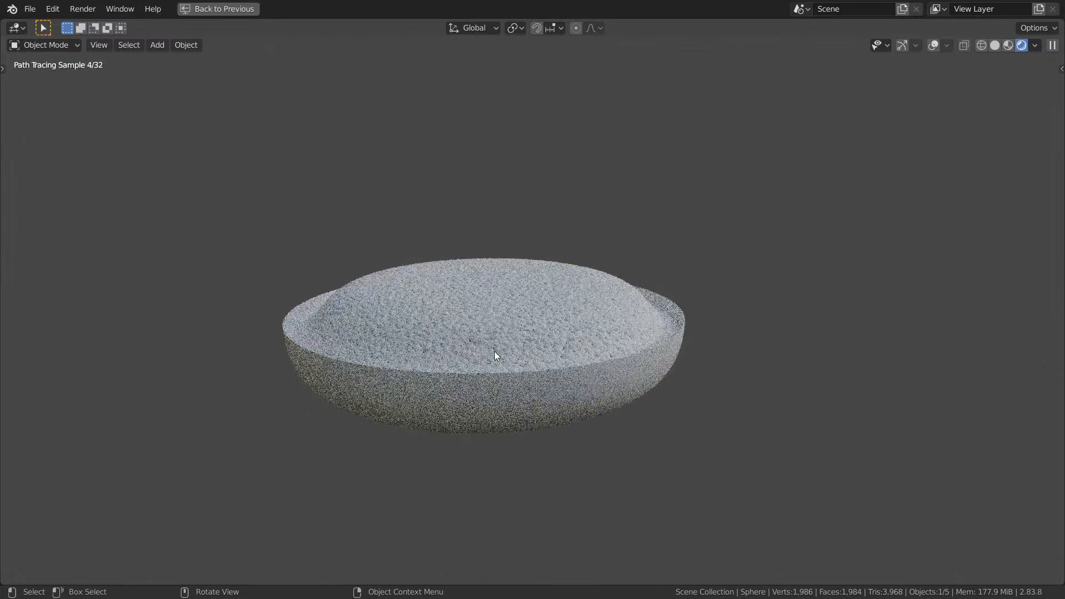
pyautogui.moveTo(625, 332); pyautogui.dragTo(626, 387, button='middle')
# Delete the RGB Curves node while keeping Grain Height linked to the Color2 input of the Mix node.
pyautogui.hotkey('ctrl', 'space')
pyautogui.moveTo(686, 338); pyautogui.dragTo(820, 320, button='middle')
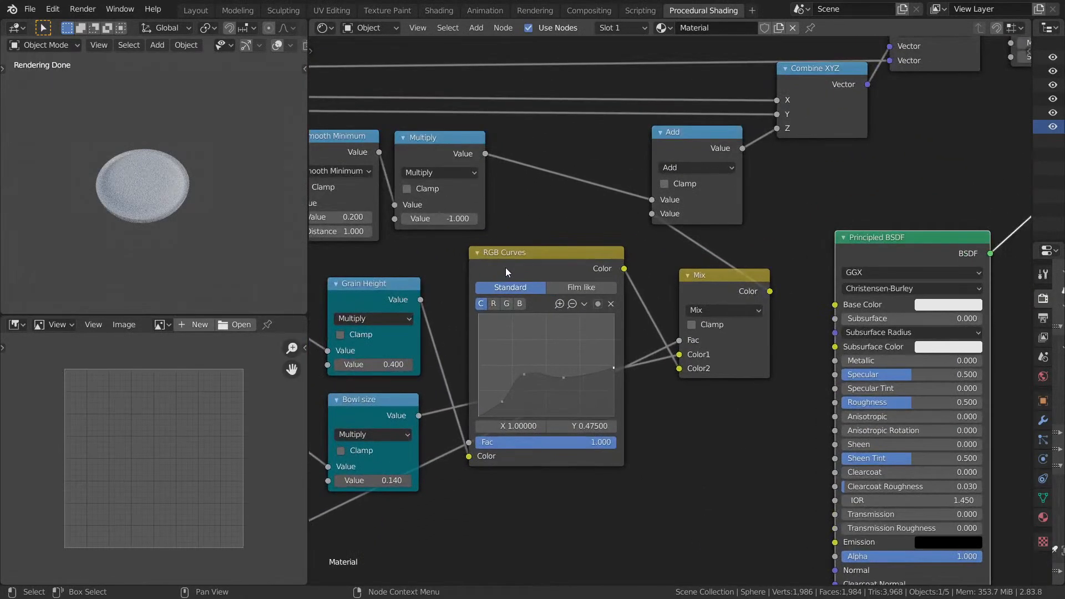
pyautogui.click(505, 261)
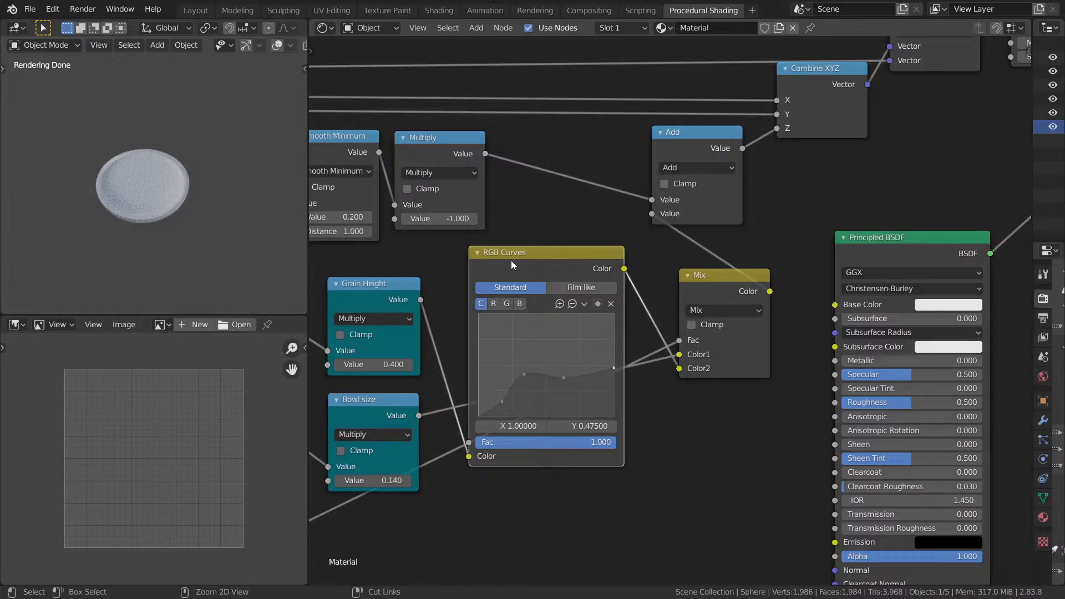
pyautogui.hotkey('ctrl', 'x')
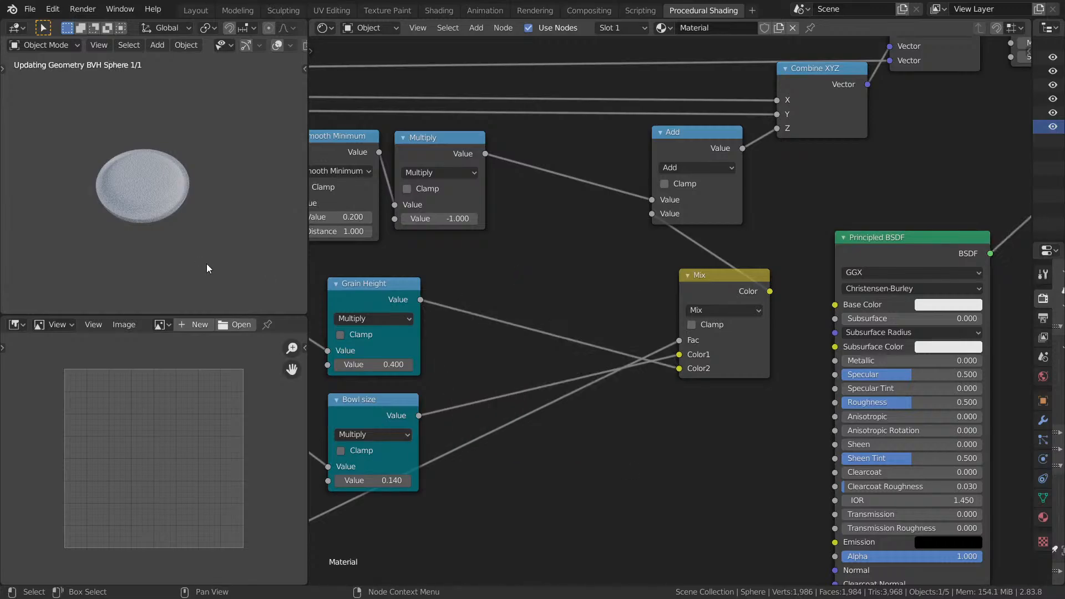
# Preview the Bowl size output on the object and trace its links through the surrounding nodes.
pyautogui.scroll(3, 587, 214)
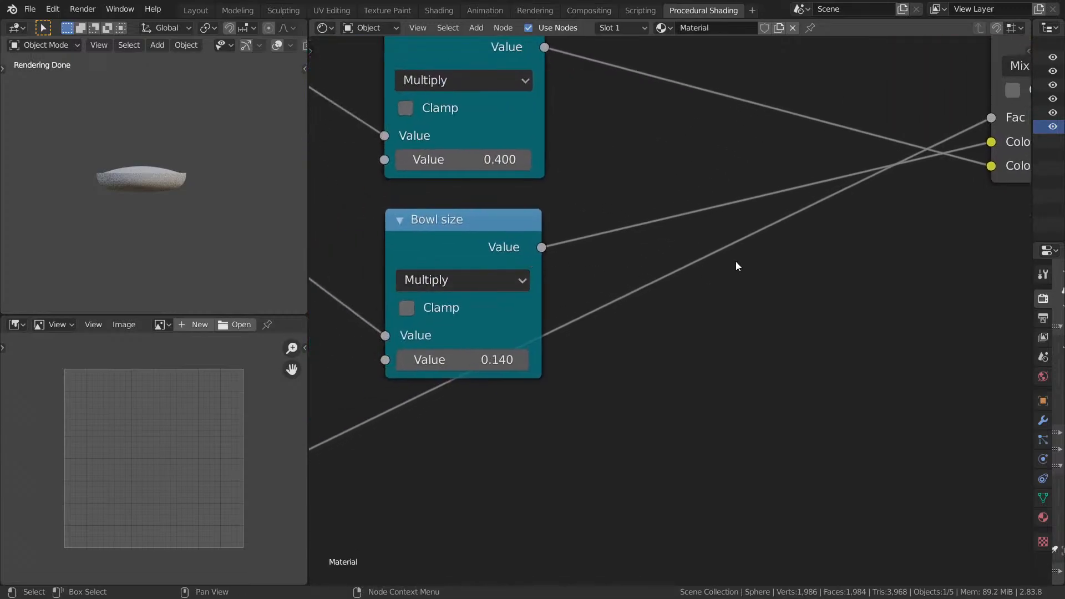
pyautogui.hotkey('shift', 'a')
pyautogui.keyDown('ctrl'); pyautogui.keyDown('shift'); pyautogui.click(510, 248); pyautogui.keyUp('shift'); pyautogui.keyUp('ctrl')
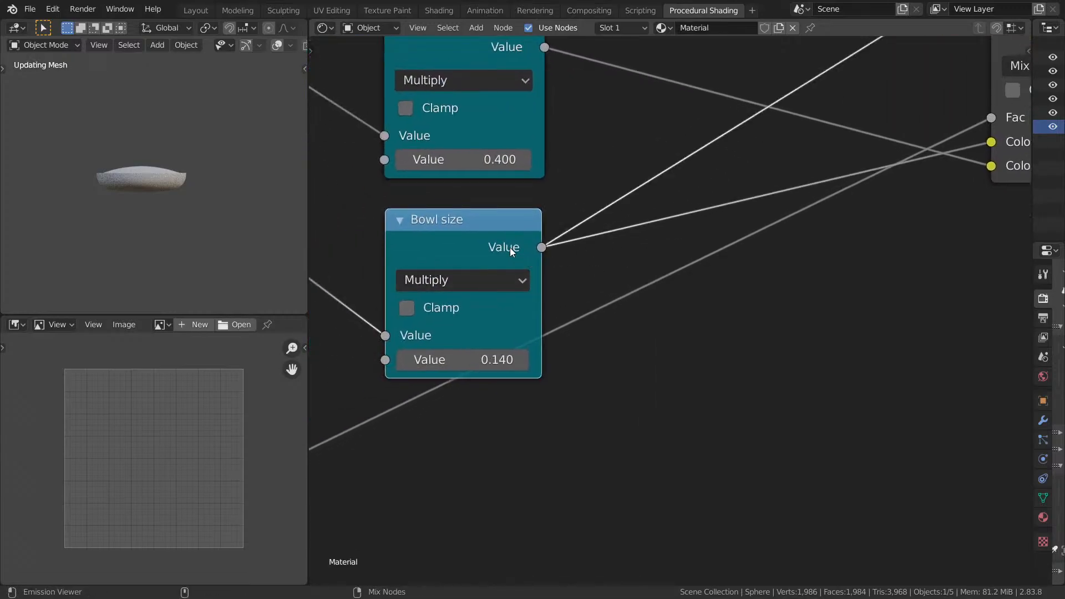
pyautogui.moveTo(698, 236); pyautogui.dragTo(500, 310, button='middle')
pyautogui.moveTo(440, 335); pyautogui.dragTo(787, 226, button='middle')
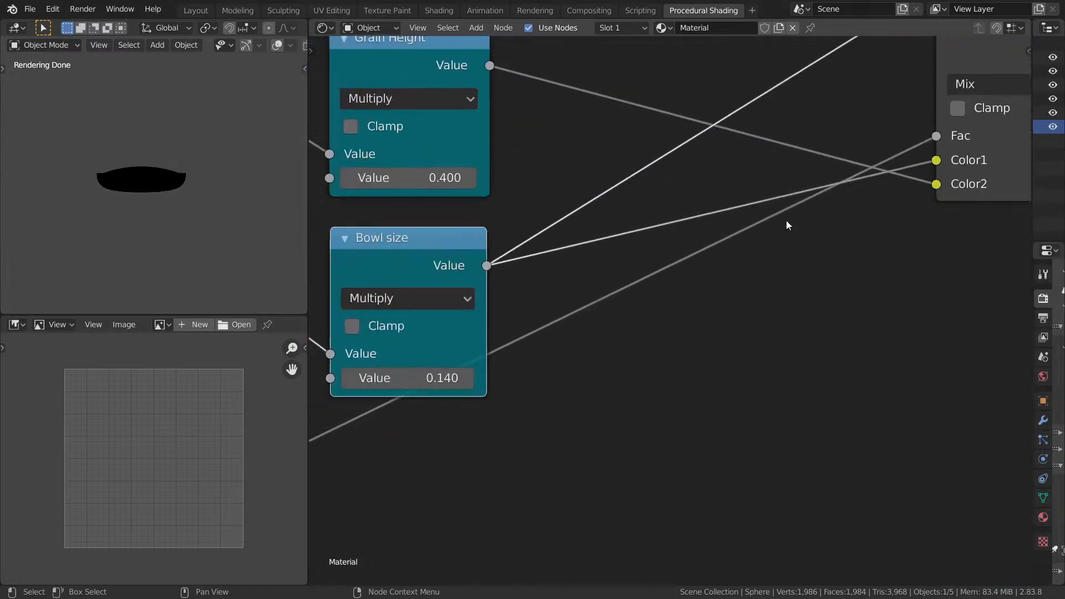
pyautogui.moveTo(452, 266); pyautogui.dragTo(728, 193, button='middle')
pyautogui.moveTo(527, 220); pyautogui.dragTo(600, 207, button='middle')
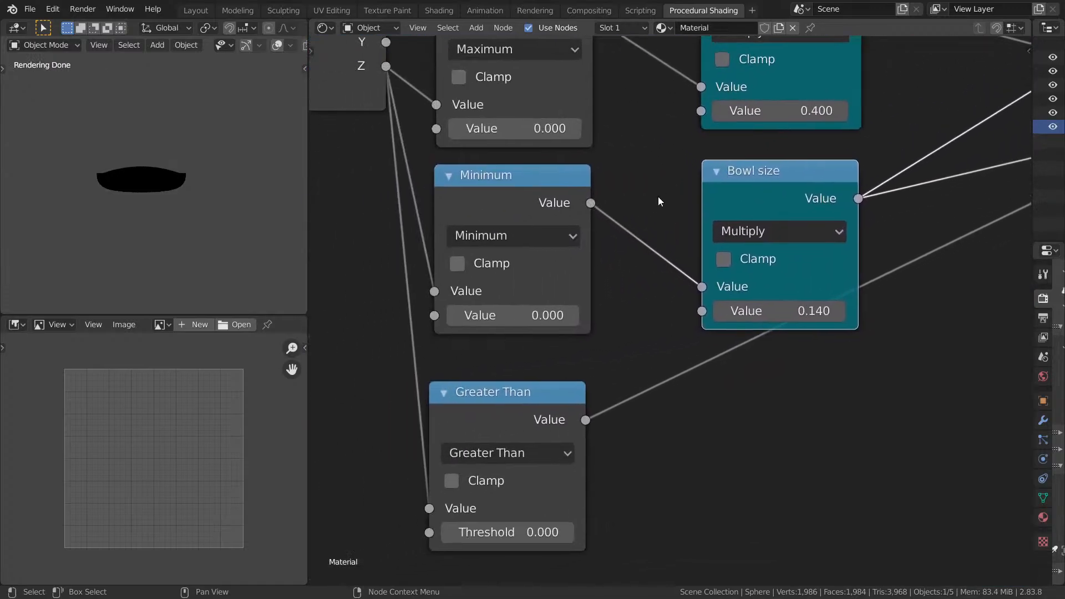
pyautogui.moveTo(742, 204); pyautogui.dragTo(478, 258, button='middle')
pyautogui.moveTo(605, 224); pyautogui.dragTo(404, 329, button='middle')
pyautogui.scroll(-8, 621, 239)
pyautogui.moveTo(627, 244); pyautogui.dragTo(371, 331, button='middle')
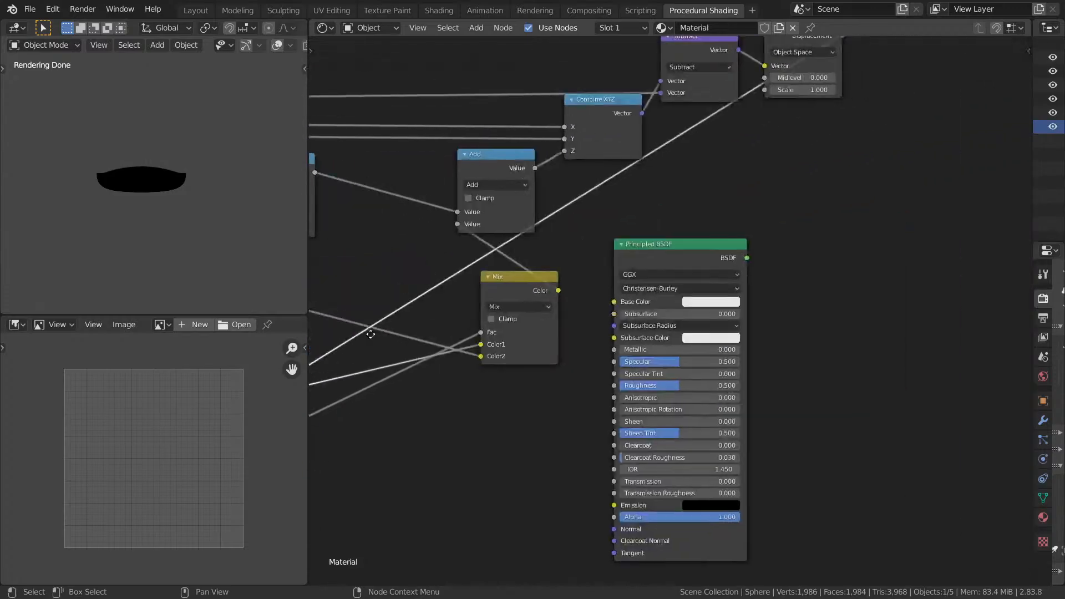
# Reconnect the Principled BSDF as the previewed shader and save the file.
pyautogui.keyDown('ctrl'); pyautogui.keyDown('shift'); pyautogui.click(627, 250); pyautogui.keyUp('shift'); pyautogui.keyUp('ctrl')
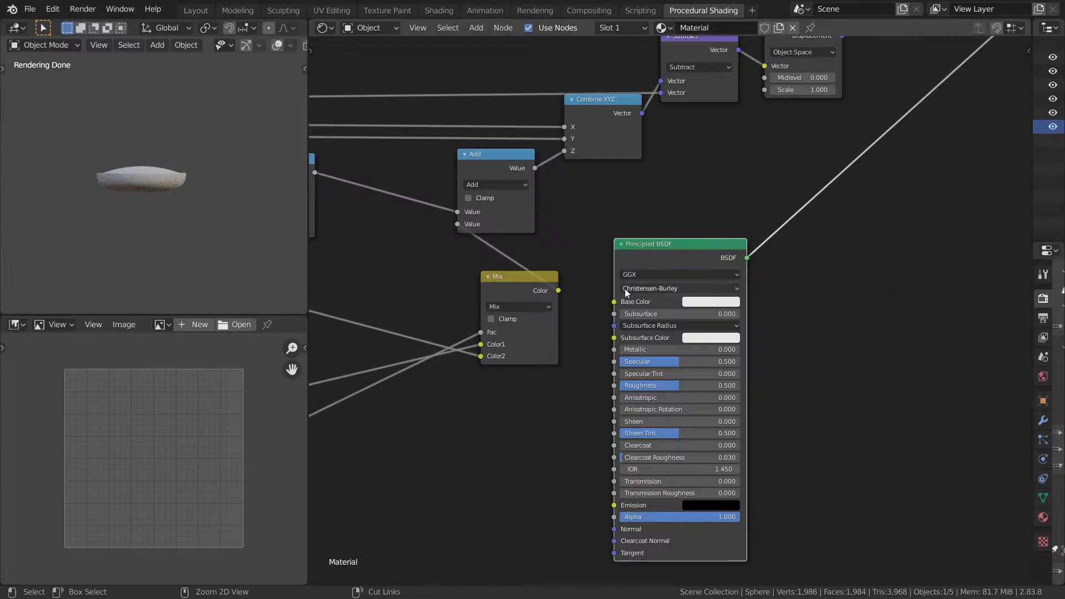
pyautogui.hotkey('ctrl', 's')
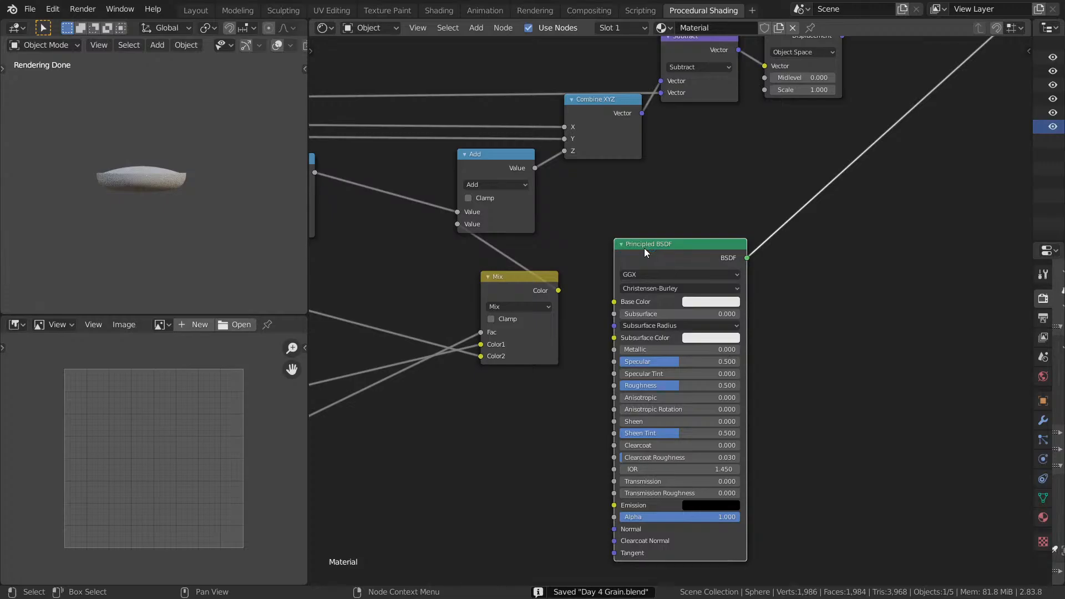
pyautogui.moveTo(119, 198); pyautogui.dragTo(111, 234, button='middle')
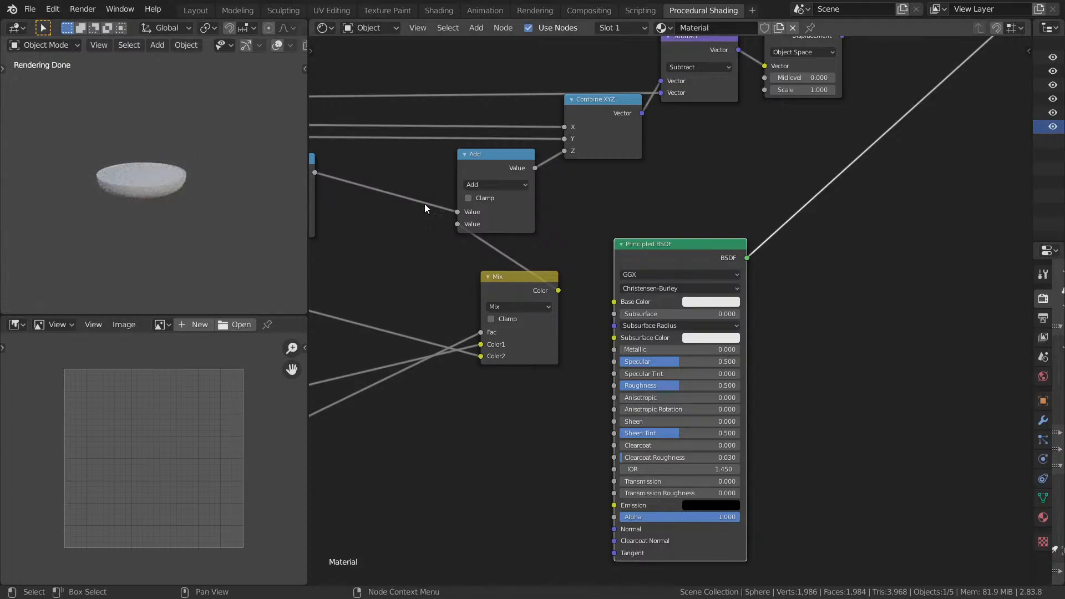
# Preview the Subtract node fed by the Voronoi distance on the object and examine its cell pattern up close from the top view.
pyautogui.moveTo(494, 223); pyautogui.dragTo(702, 505, button='middle')
pyautogui.moveTo(730, 359); pyautogui.dragTo(668, 459, button='middle')
pyautogui.scroll(3, 586, 312)
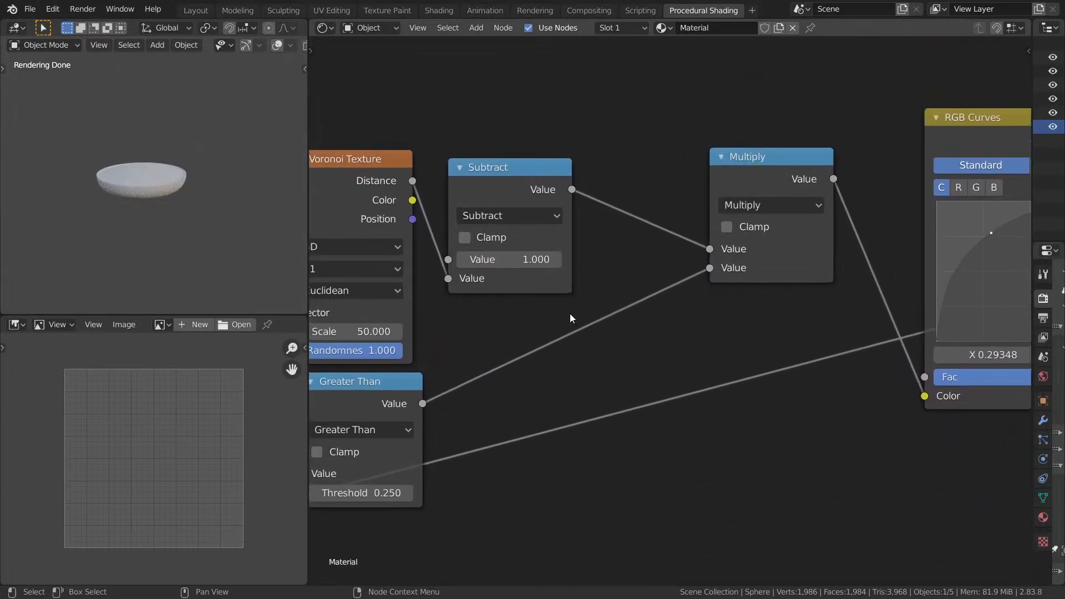
pyautogui.moveTo(589, 230); pyautogui.dragTo(644, 343, button='middle')
pyautogui.scroll(3, 644, 343)
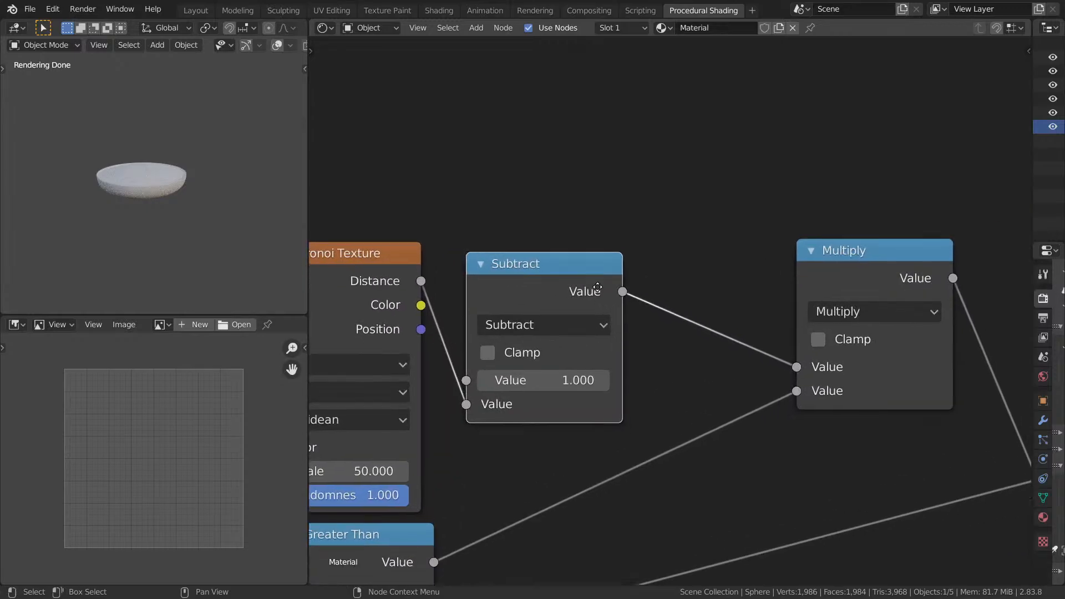
pyautogui.moveTo(596, 287); pyautogui.dragTo(570, 245, button='middle')
pyautogui.keyDown('ctrl'); pyautogui.keyDown('shift'); pyautogui.click(555, 225); pyautogui.keyUp('shift'); pyautogui.keyUp('ctrl')
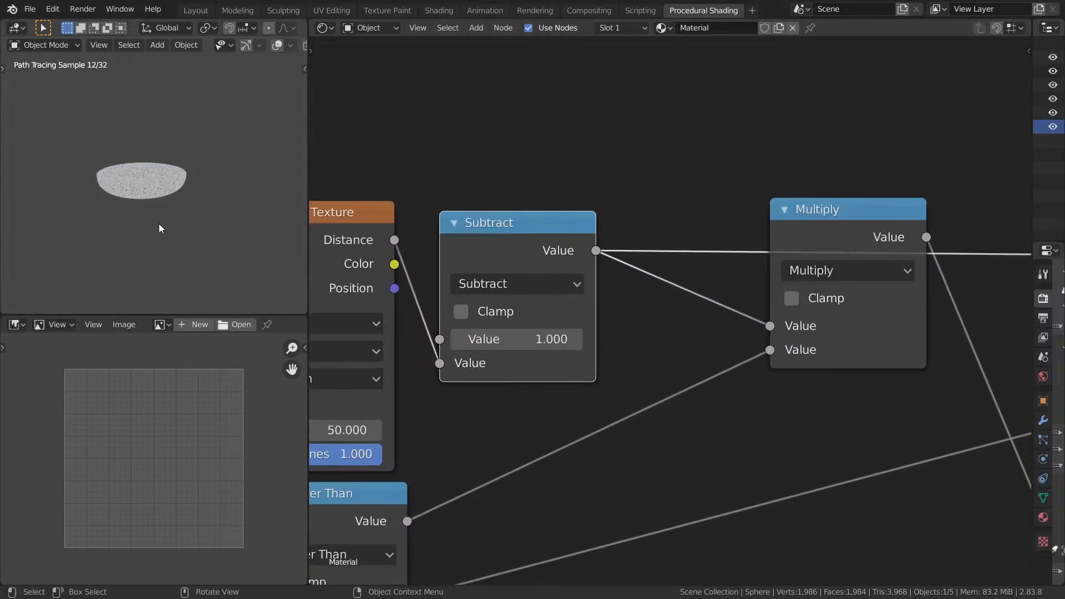
pyautogui.press('KP_7')
pyautogui.scroll(8, 161, 218)
pyautogui.scroll(3, 166, 209)
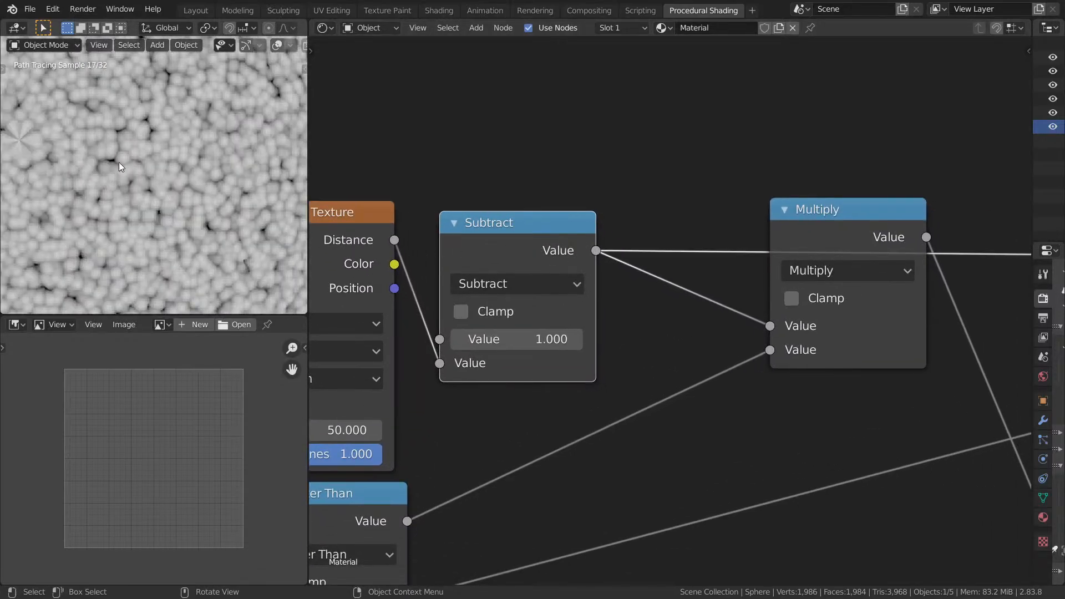
pyautogui.scroll(3, 128, 157)
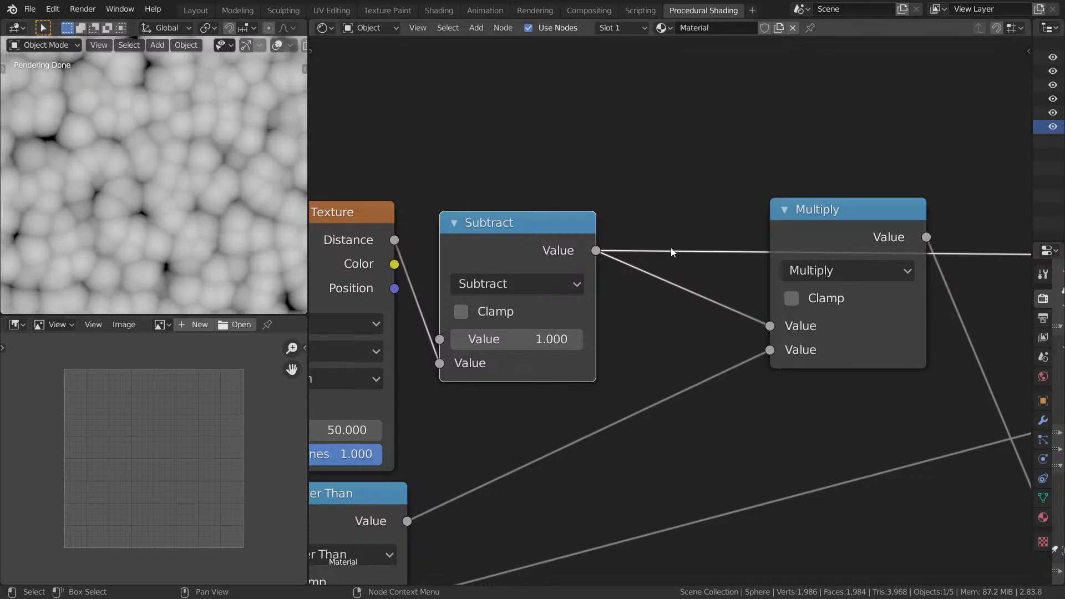
# Duplicate the Subtract node, insert the copy between Subtract and Multiply, and change its operation to Divide.
pyautogui.moveTo(832, 233); pyautogui.dragTo(670, 255, button='middle')
pyautogui.moveTo(670, 256); pyautogui.dragTo(782, 315)
pyautogui.click(397, 266)
pyautogui.moveTo(436, 266); pyautogui.dragTo(547, 162, button='middle')
pyautogui.hotkey('shift', 'd')
pyautogui.click(792, 256)
pyautogui.click(732, 281)
pyautogui.press('a')
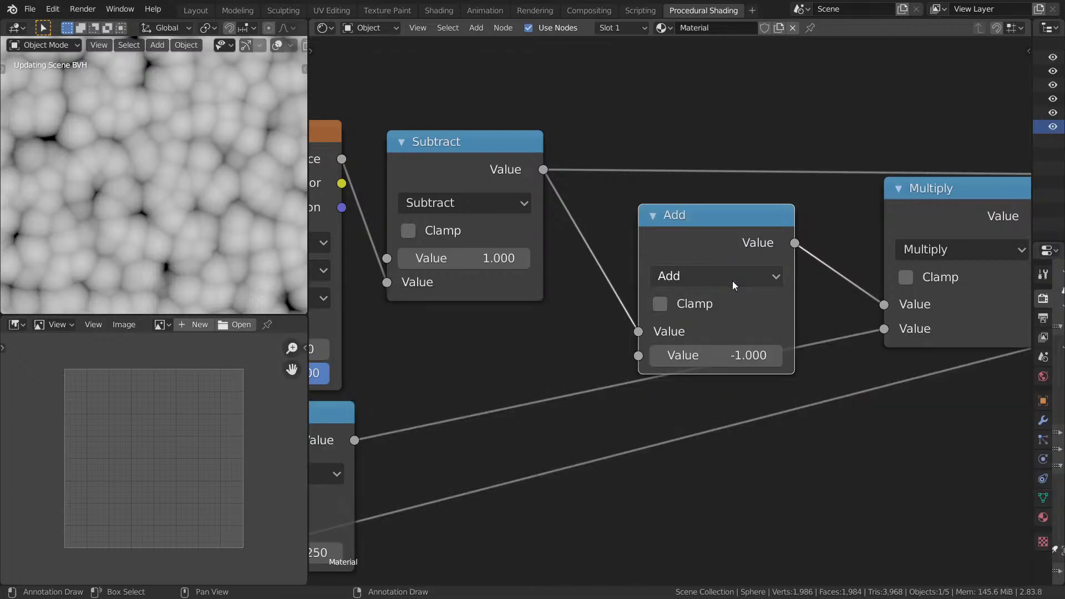
pyautogui.click(732, 280)
pyautogui.press('s')
pyautogui.click(698, 281)
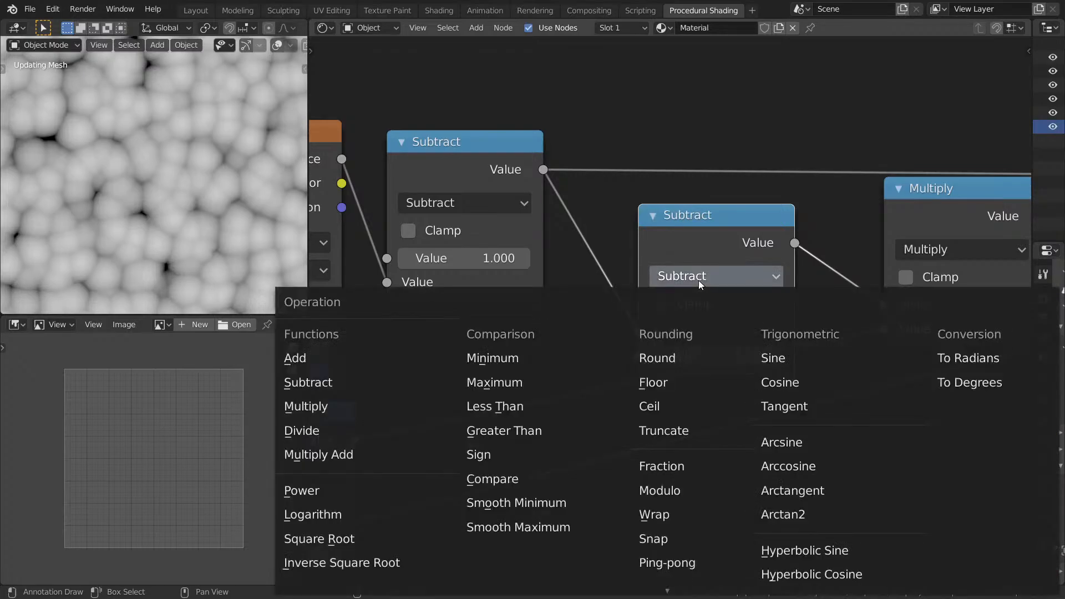
pyautogui.press('d')
# Set the second value of the Divide node to 1.
pyautogui.click(741, 358)
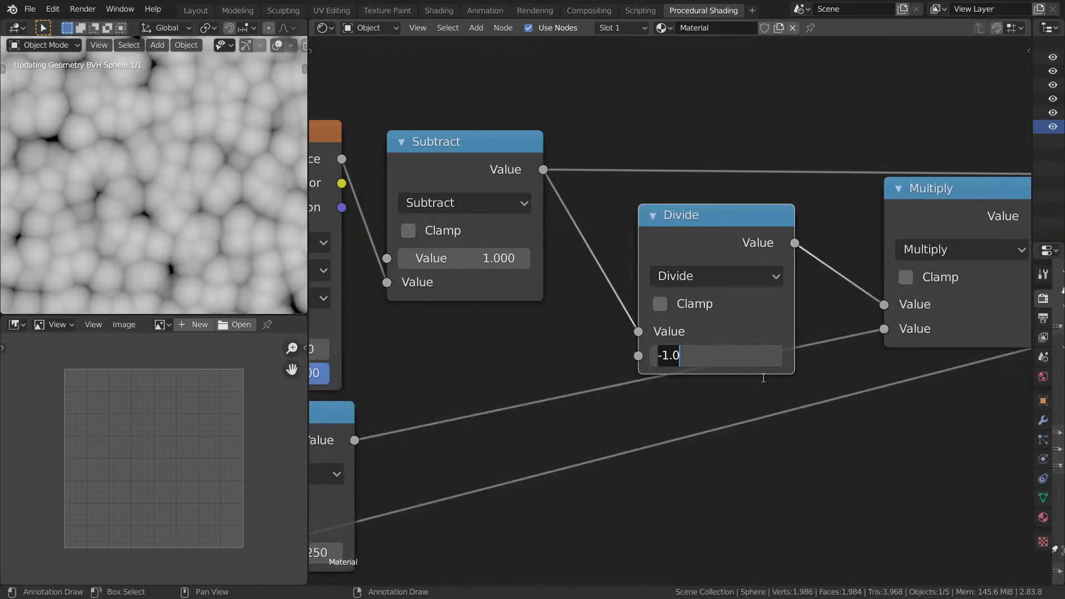
pyautogui.press('Return')
pyautogui.moveTo(730, 431); pyautogui.dragTo(842, 268, button='middle')
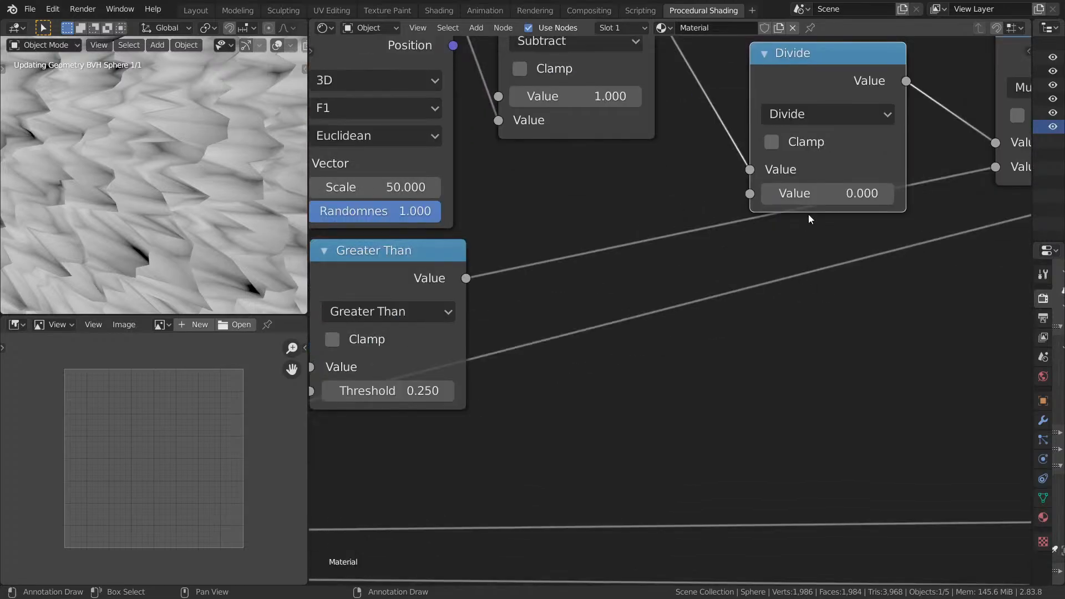
pyautogui.click(812, 195)
pyautogui.write('1')
pyautogui.press('Return')
# Add a Value node and link it to the Divide node's second input and the Subtract node's first input.
pyautogui.moveTo(720, 343); pyautogui.dragTo(748, 323, button='middle')
pyautogui.hotkey('shift', 'a')
pyautogui.click(748, 323)
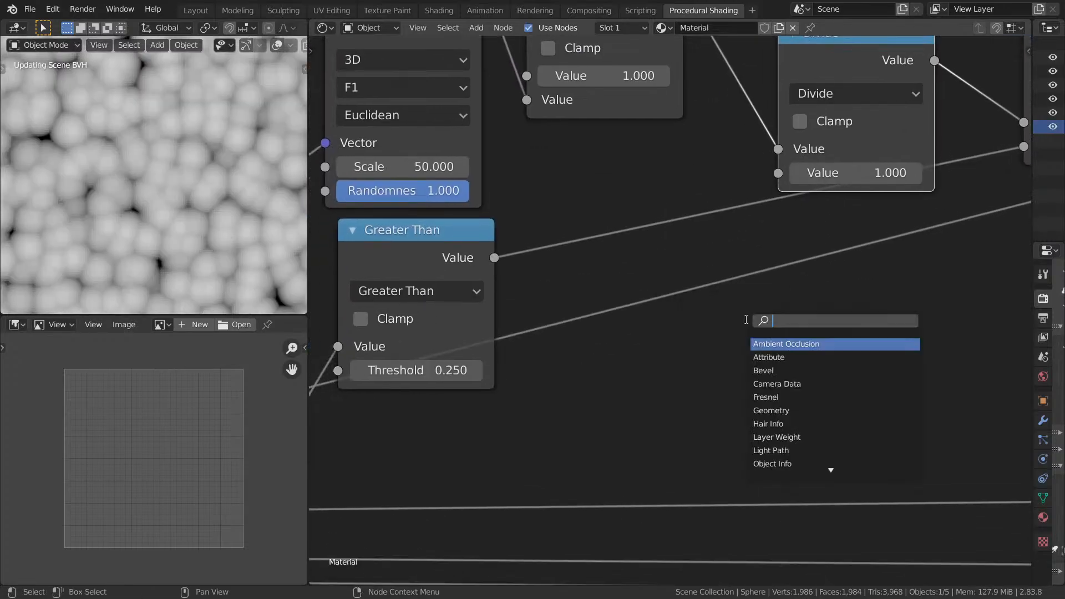
pyautogui.write('va')
pyautogui.press('Return')
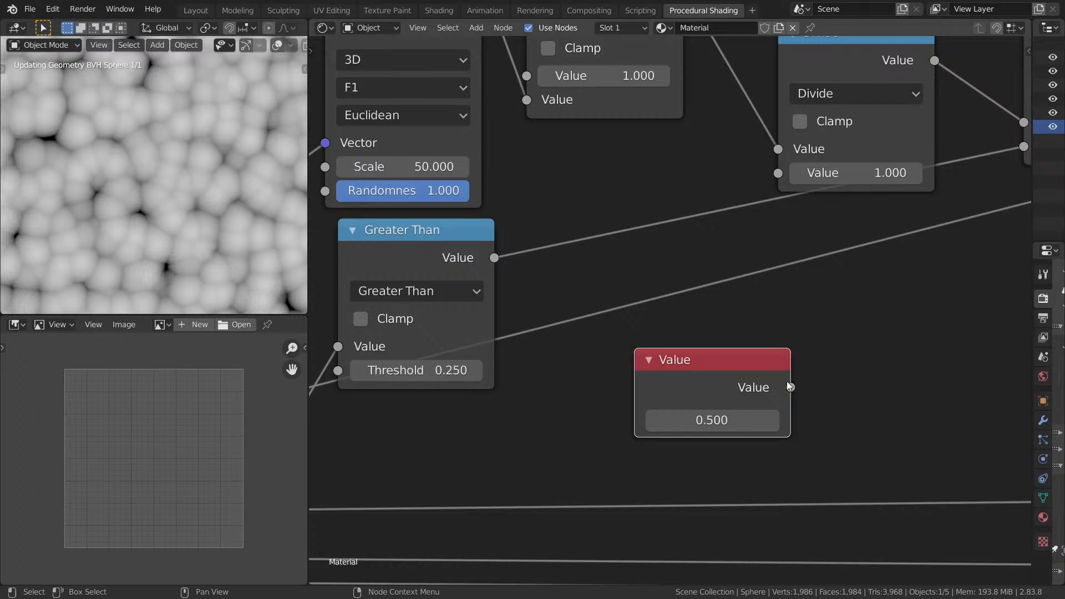
pyautogui.moveTo(789, 387); pyautogui.dragTo(779, 172)
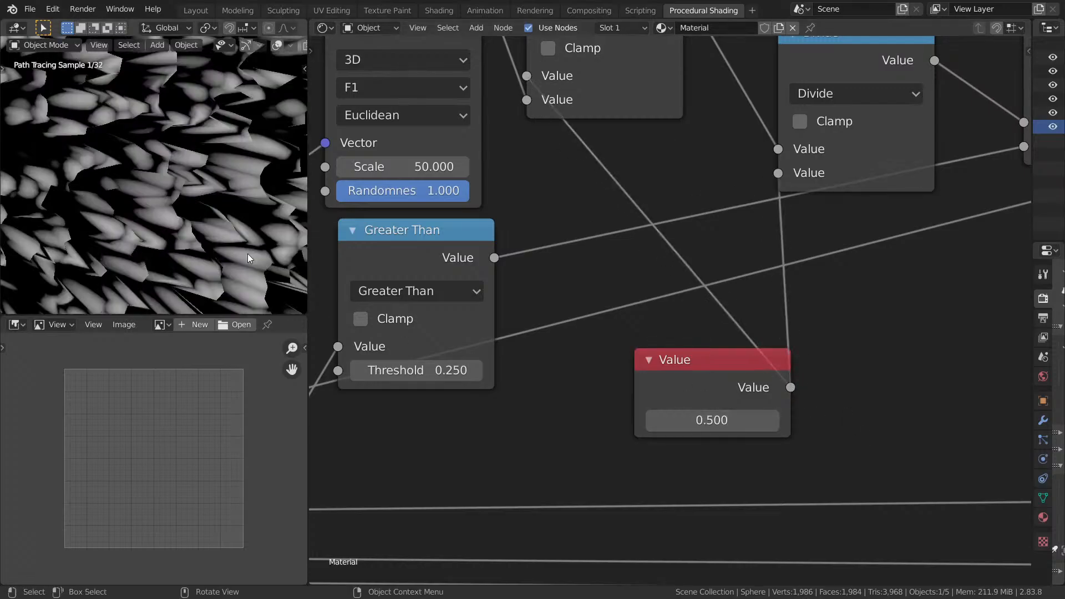
# Switch the viewport to Material Preview shading and examine the grain dots across the sphere at different distances.
pyautogui.press('z')
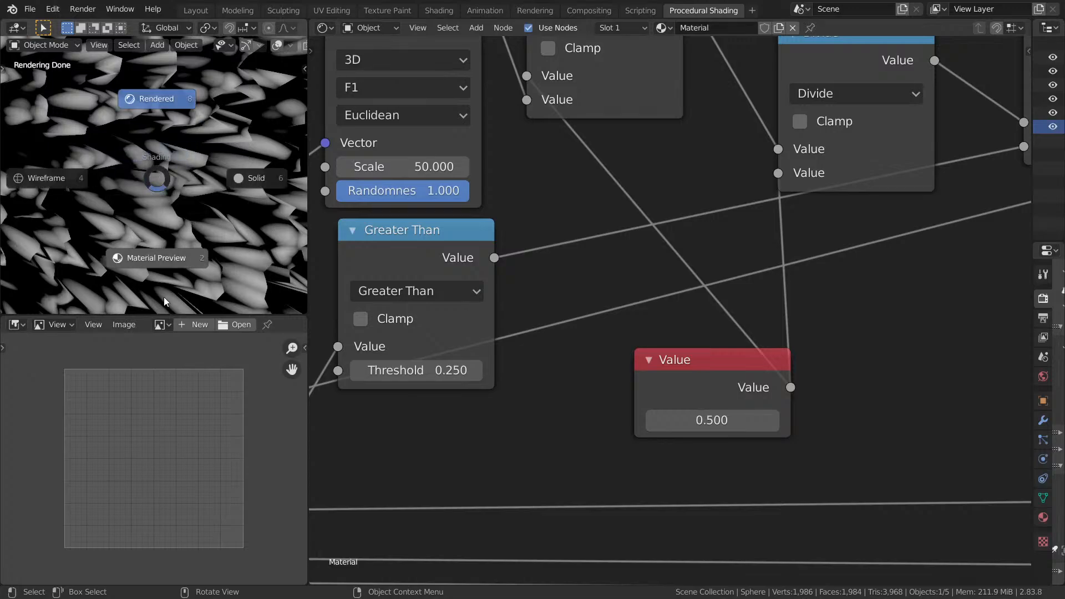
pyautogui.click(191, 257)
pyautogui.scroll(-7, 190, 257)
pyautogui.moveTo(190, 256); pyautogui.dragTo(186, 162, button='middle')
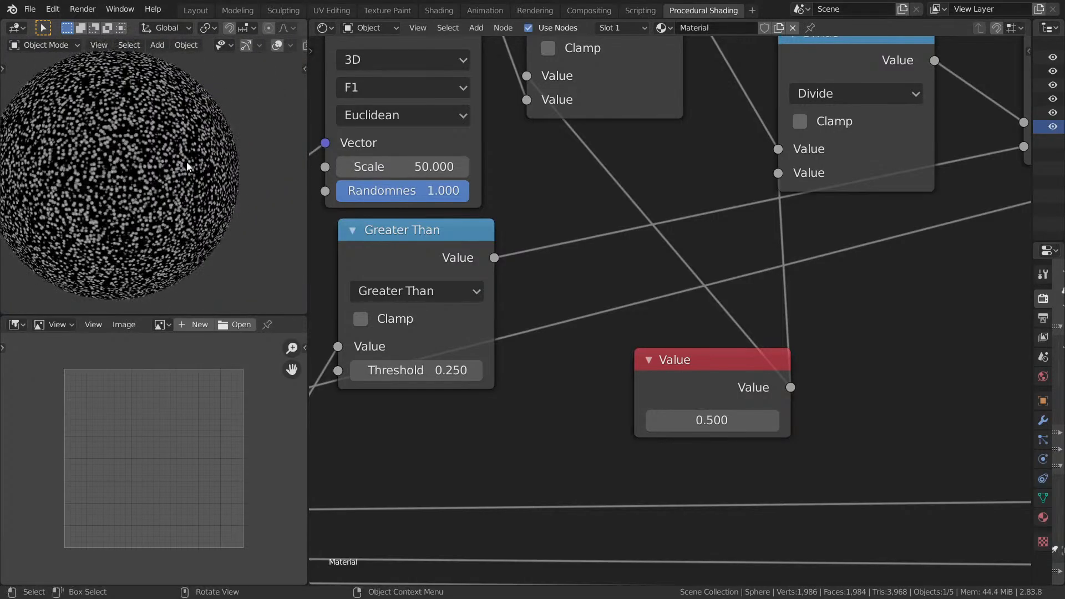
pyautogui.scroll(4, 222, 188)
pyautogui.scroll(5, 214, 208)
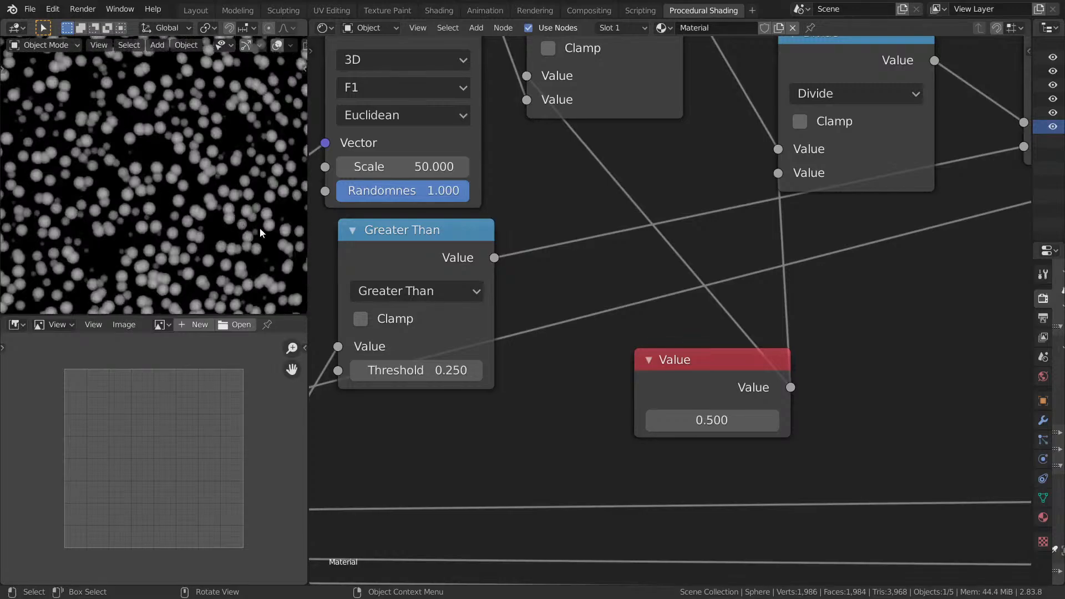
pyautogui.moveTo(725, 423)
pyautogui.mouseDown()
pyautogui.moveTo(744, 423)
pyautogui.moveTo(731, 419)
pyautogui.mouseUp()
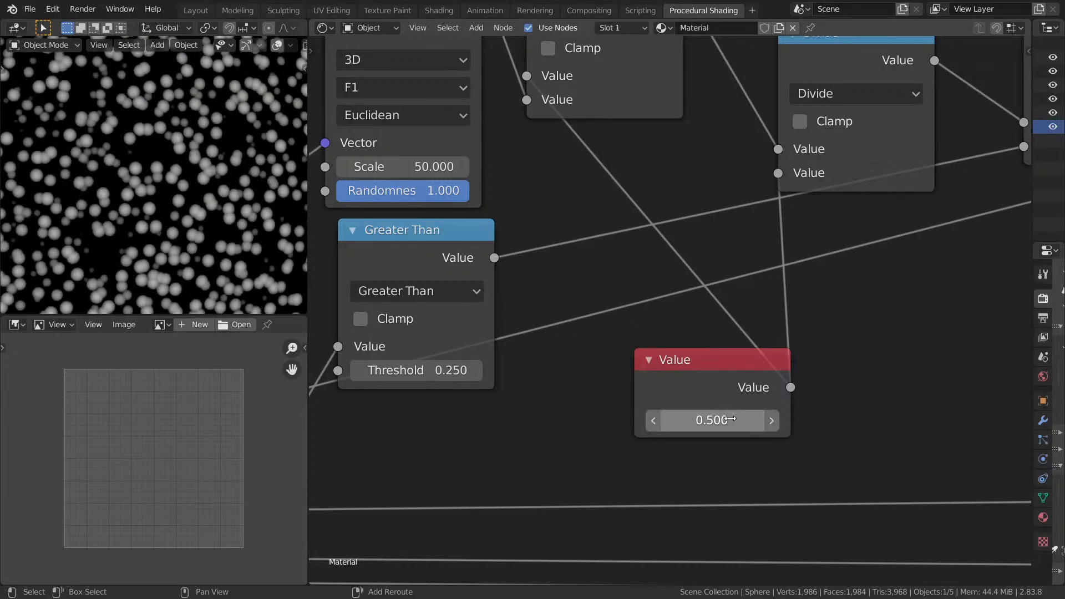
pyautogui.moveTo(129, 212); pyautogui.dragTo(119, 245, button='middle')
pyautogui.scroll(-5, 119, 245)
pyautogui.scroll(5, 137, 244)
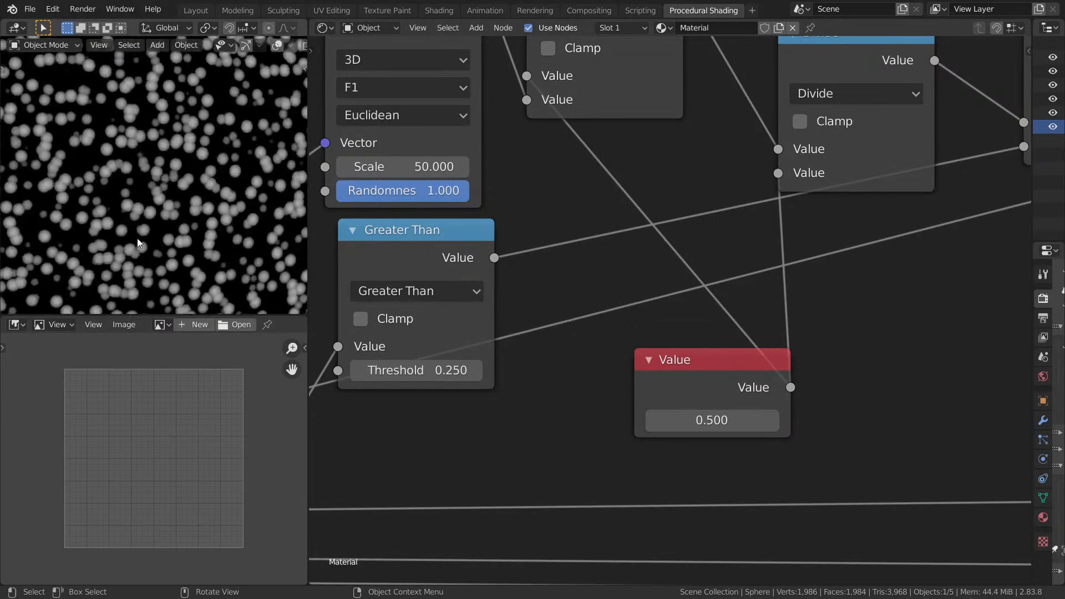
pyautogui.scroll(-5, 133, 210)
pyautogui.scroll(-4, 566, 251)
# Insert a Vector Math node between the Scale node and the Voronoi Texture and set its operation to Multiply.
pyautogui.moveTo(566, 252); pyautogui.dragTo(1019, 205, button='middle')
pyautogui.scroll(1, 1018, 204)
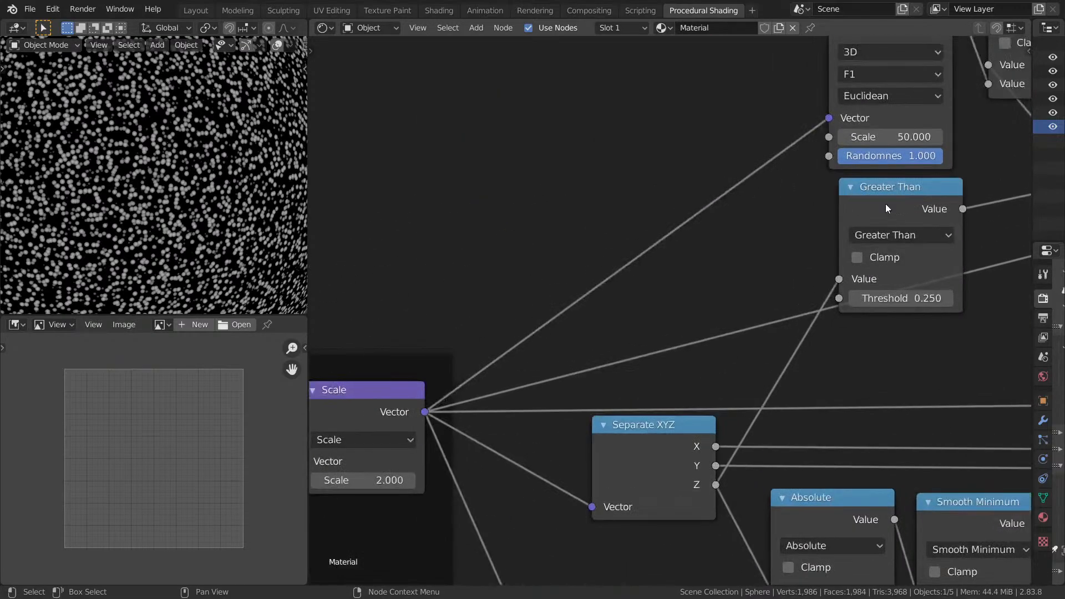
pyautogui.hotkey('shift', 'a')
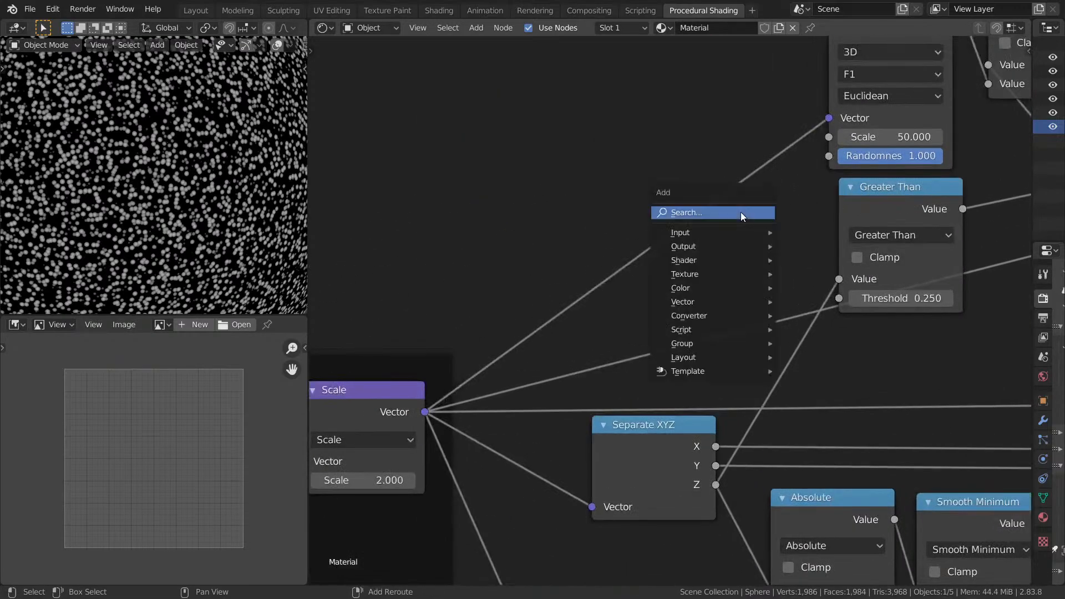
pyautogui.click(741, 212)
pyautogui.write('vec')
pyautogui.click(769, 290)
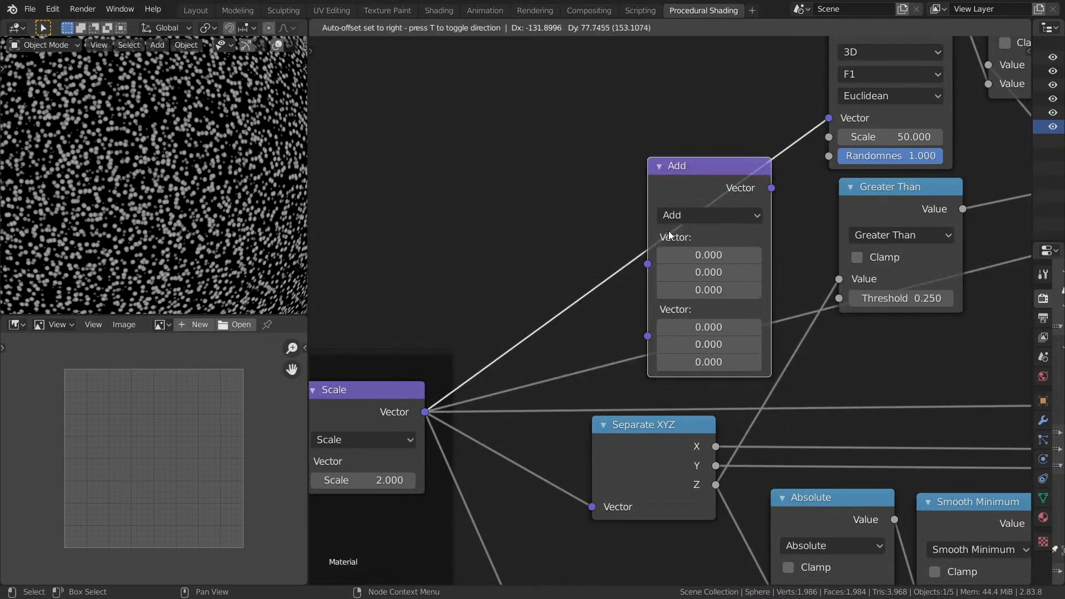
pyautogui.click(688, 222)
pyautogui.click(688, 218)
pyautogui.click(694, 273)
# Set all three components of the vector Multiply node's multiplier to 1.
pyautogui.click(694, 273)
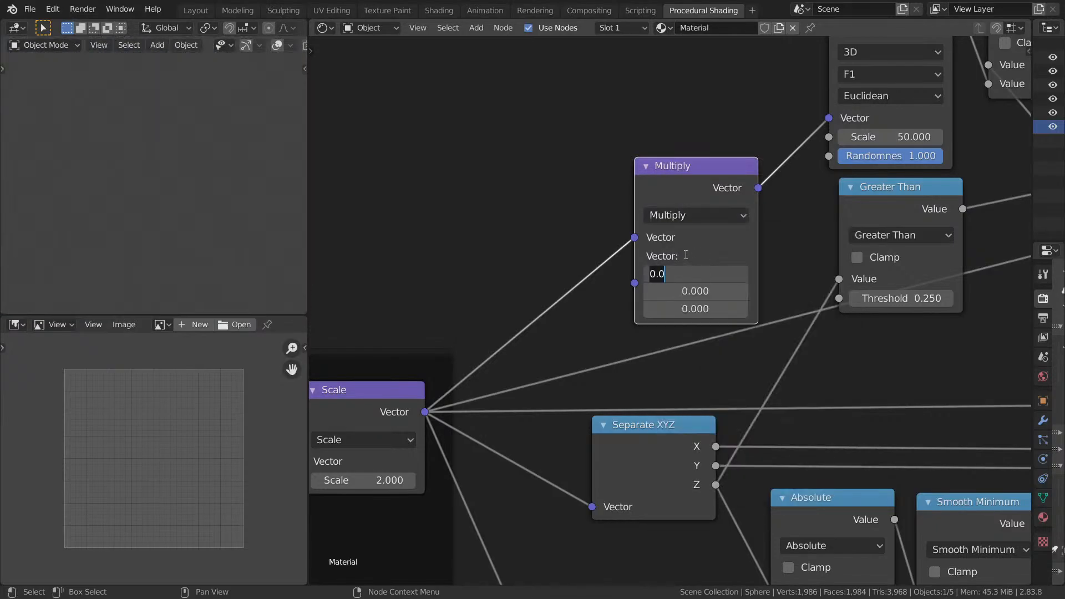
pyautogui.write('1')
pyautogui.press('Return')
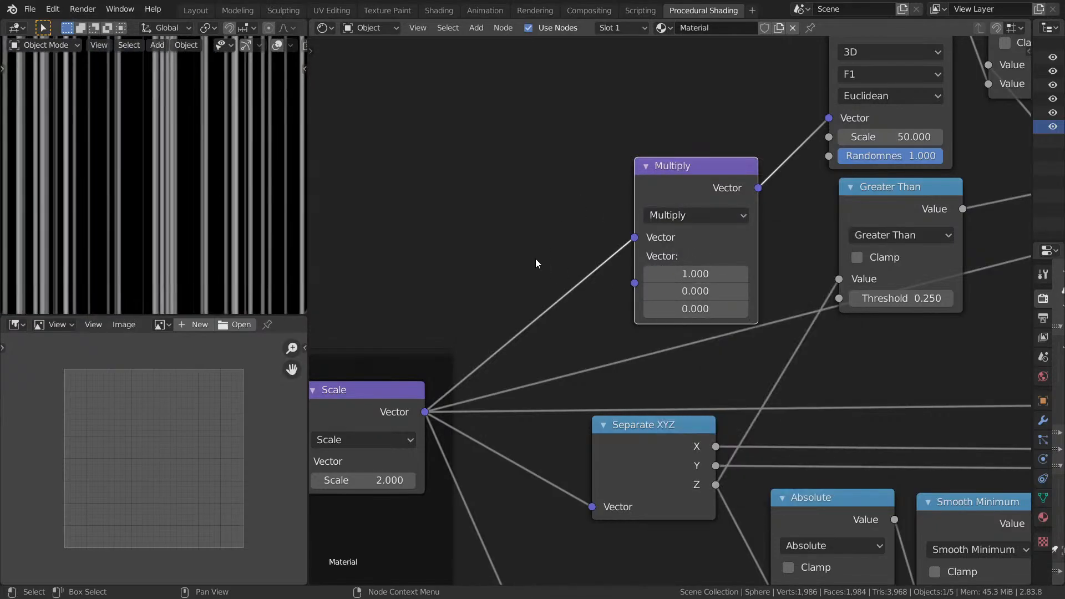
pyautogui.click(712, 307)
pyautogui.write('1')
pyautogui.press('Return')
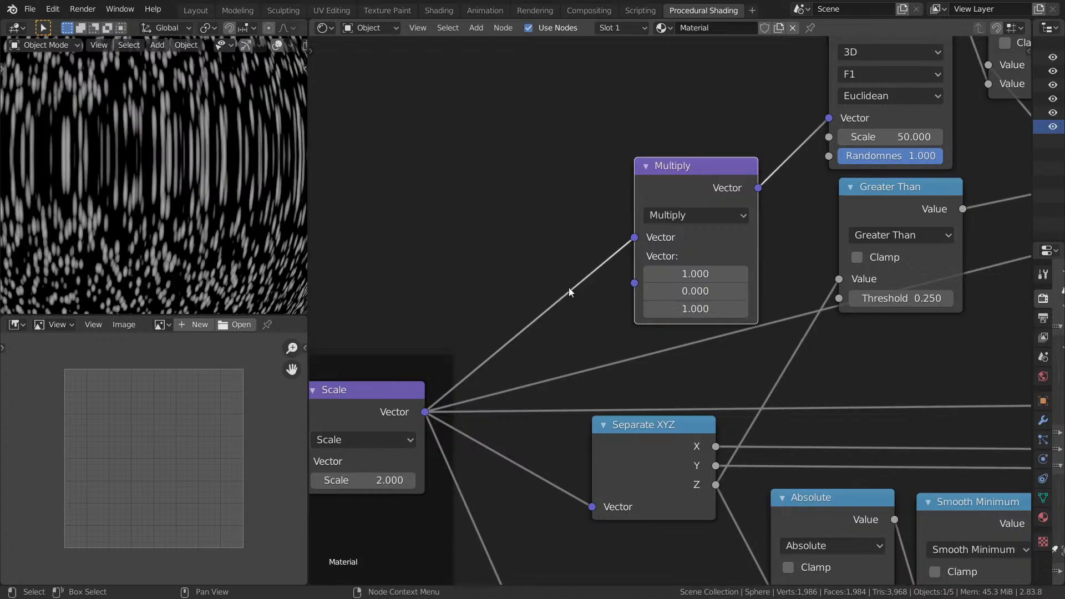
pyautogui.click(699, 291)
pyautogui.write('1')
pyautogui.press('Return')
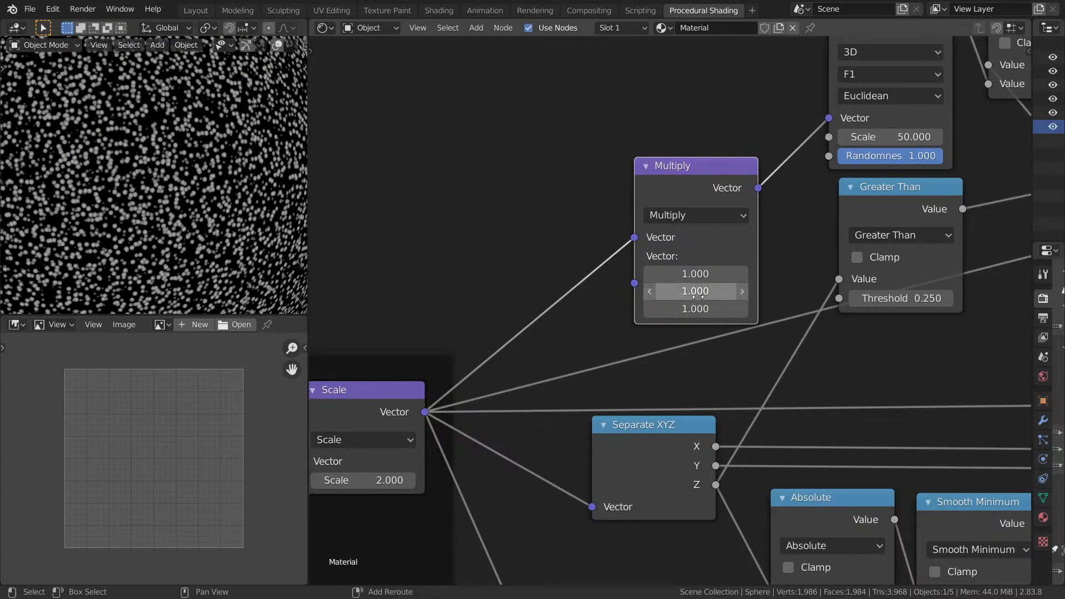
# Raise the vector Multiply node's Y multiplier to 3.590 and inspect the stretched grains over the whole sphere in a maximized viewport.
pyautogui.moveTo(677, 291); pyautogui.dragTo(876, 291)
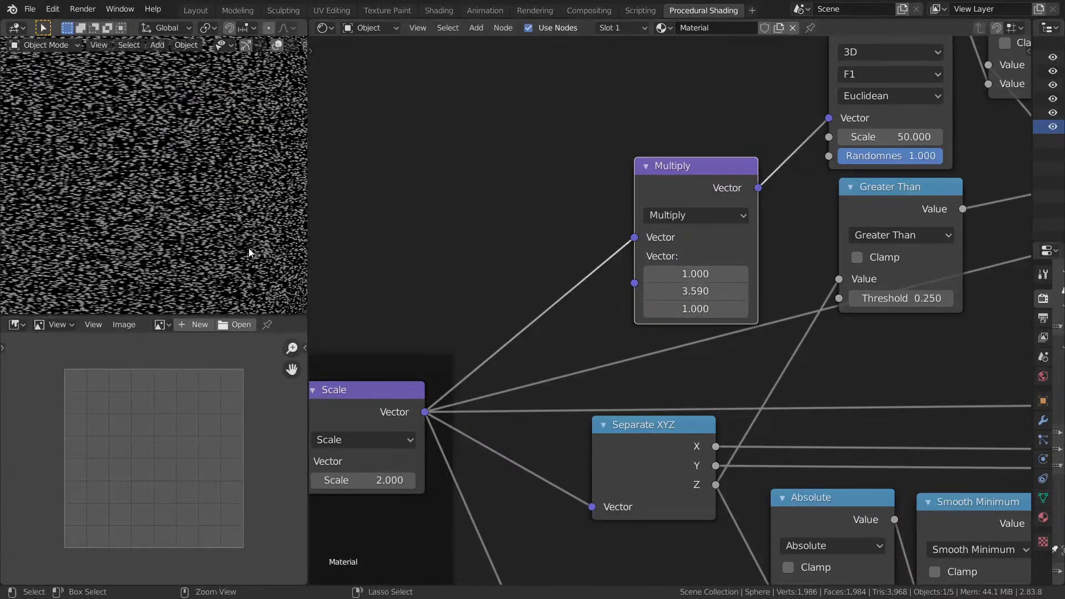
pyautogui.hotkey('ctrl', 'space')
pyautogui.moveTo(492, 286); pyautogui.dragTo(514, 309, button='middle')
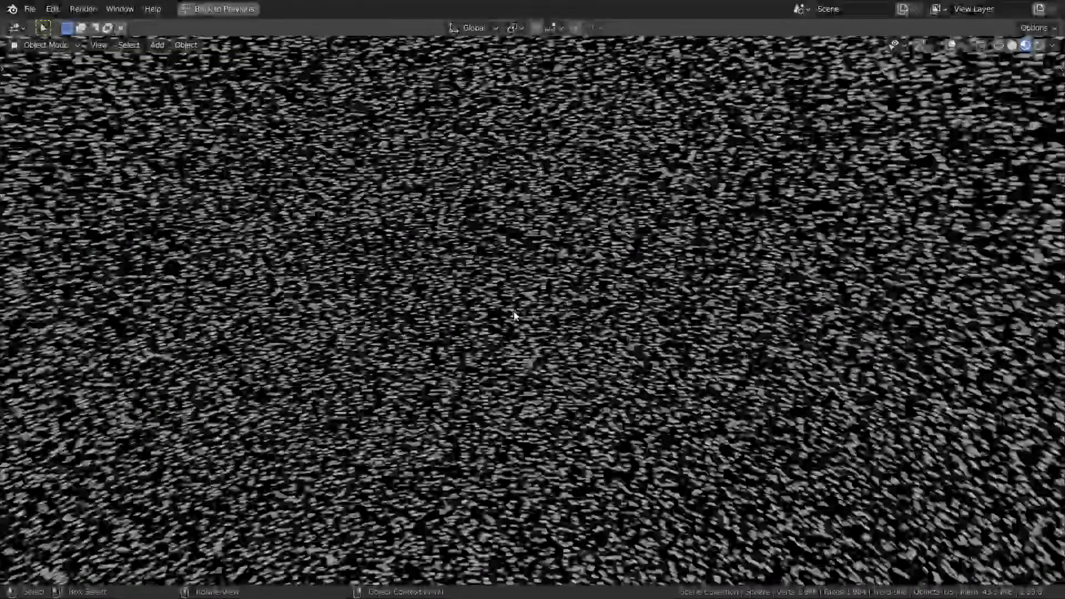
pyautogui.scroll(-6, 527, 311)
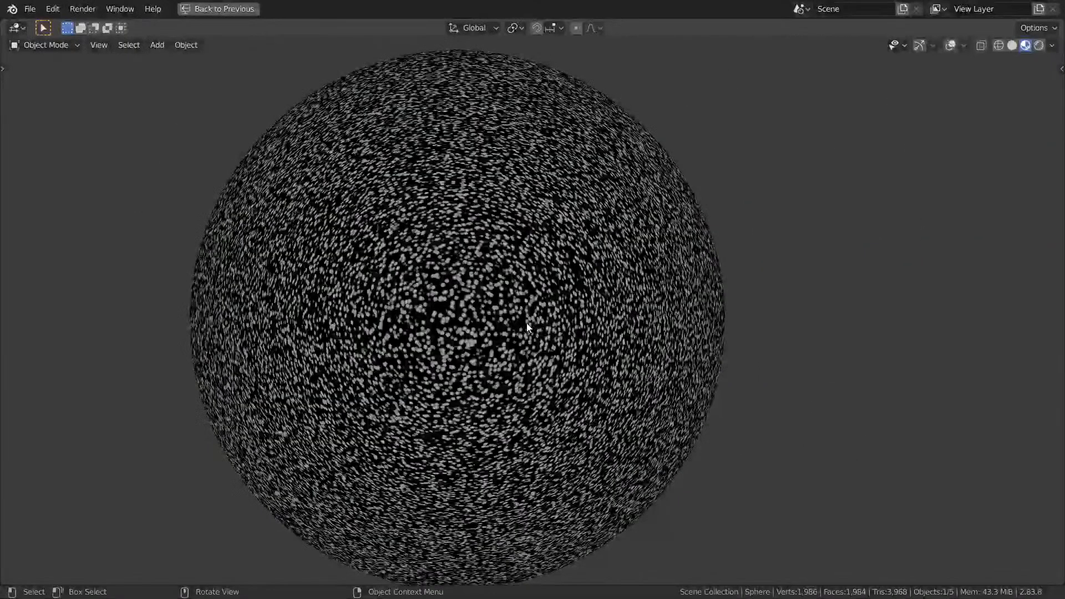
pyautogui.hotkey('ctrl', 'space')
# Delete the vector Multiply node while keeping the Scale node linked to the Voronoi Texture.
pyautogui.click(683, 291)
pyautogui.click(675, 194)
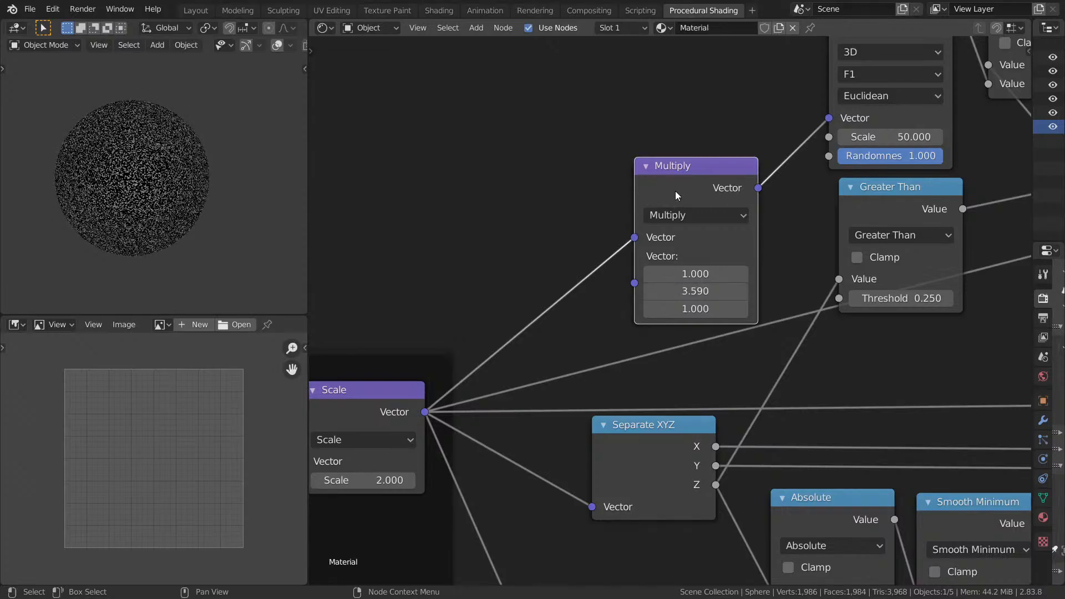
pyautogui.hotkey('ctrl', 'x')
# Move the Value node up beside the Divide node and set its value to 0.640 while checking the grain size.
pyautogui.moveTo(704, 185); pyautogui.dragTo(439, 264, button='middle')
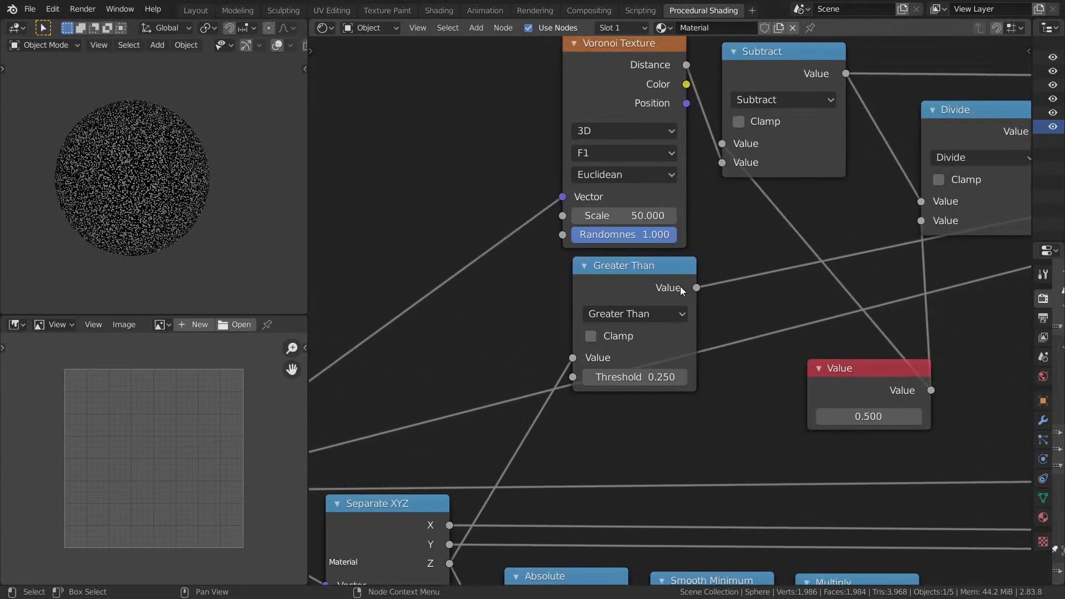
pyautogui.moveTo(681, 291); pyautogui.dragTo(567, 297, button='middle')
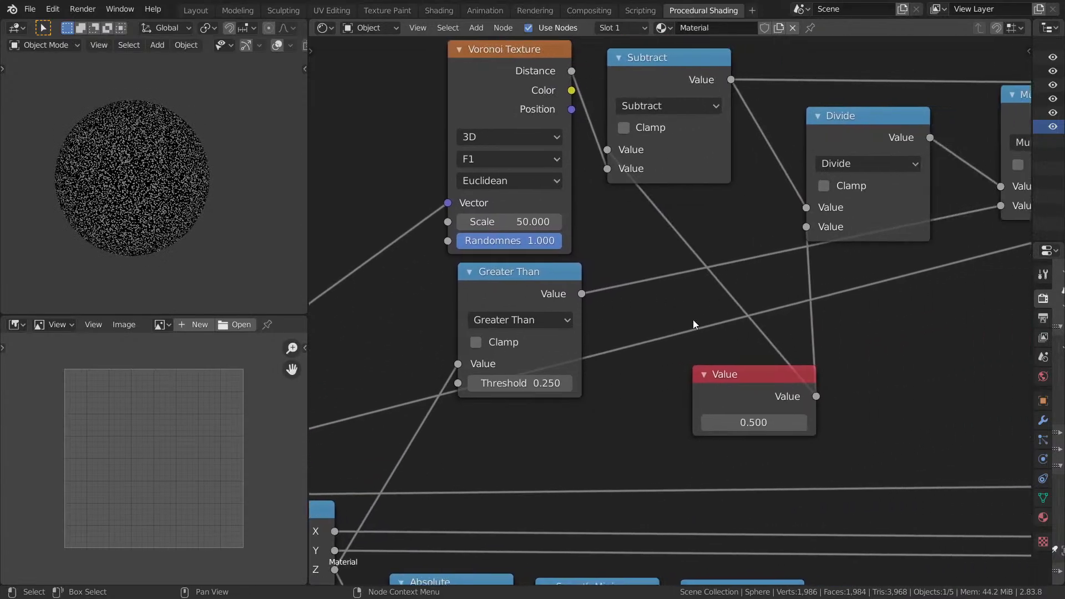
pyautogui.scroll(4, 694, 320)
pyautogui.moveTo(736, 394); pyautogui.dragTo(659, 215)
pyautogui.scroll(2, 680, 285)
pyautogui.scroll(10, 151, 241)
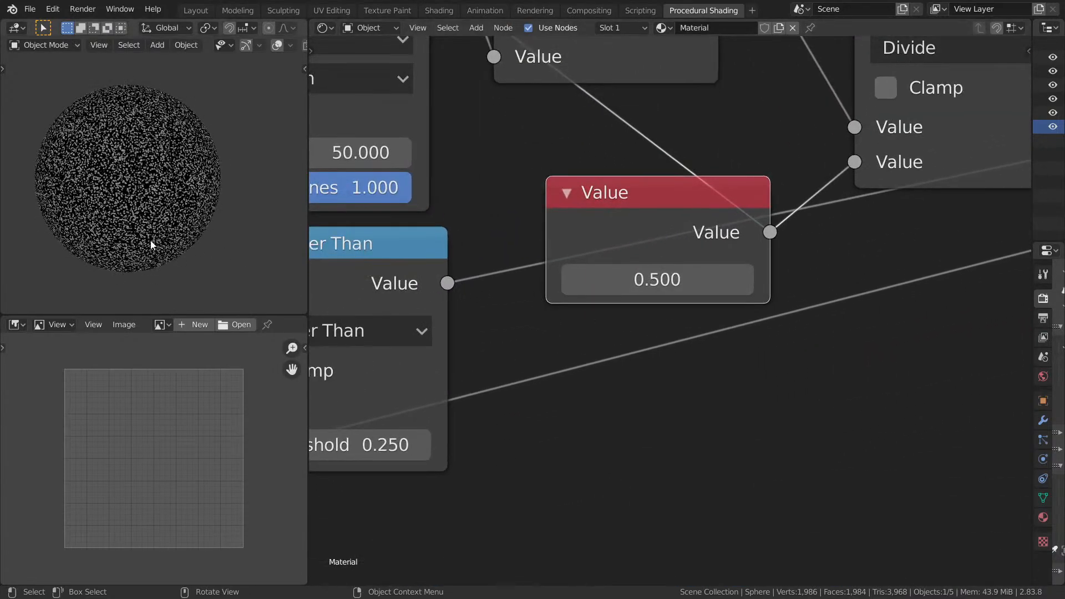
pyautogui.moveTo(626, 287); pyautogui.dragTo(670, 286)
pyautogui.moveTo(657, 280); pyautogui.dragTo(623, 280)
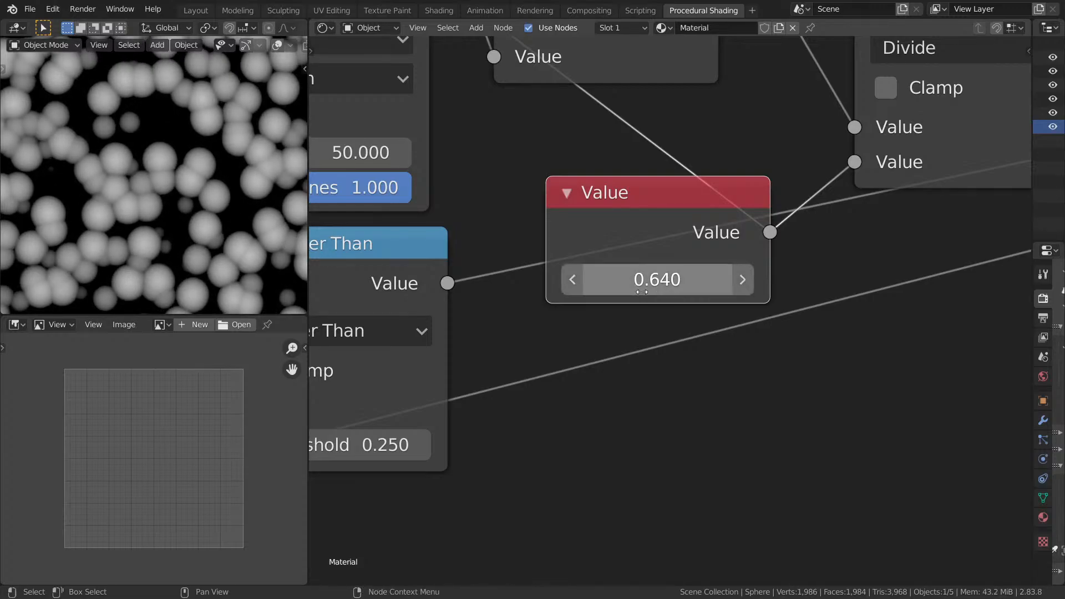
# Preview the final vector Add node, and reconnect the Principled BSDF to the material output as the previewed shader.
pyautogui.scroll(-5, 153, 232)
pyautogui.scroll(-8, 611, 297)
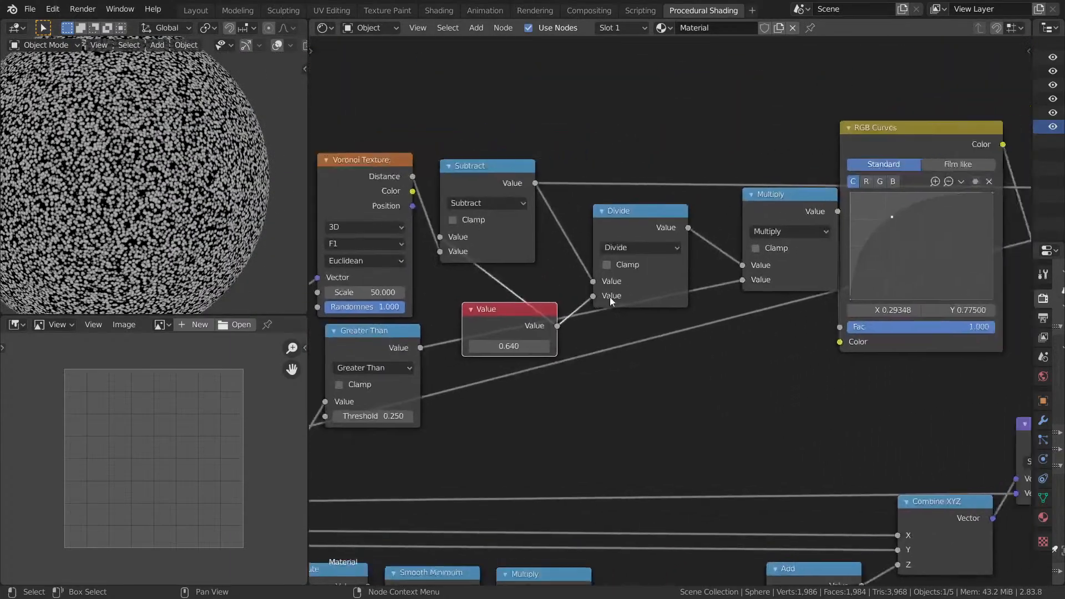
pyautogui.moveTo(562, 340); pyautogui.dragTo(346, 325, button='middle')
pyautogui.keyDown('ctrl'); pyautogui.keyDown('shift'); pyautogui.click(790, 293); pyautogui.keyUp('shift'); pyautogui.keyUp('ctrl')
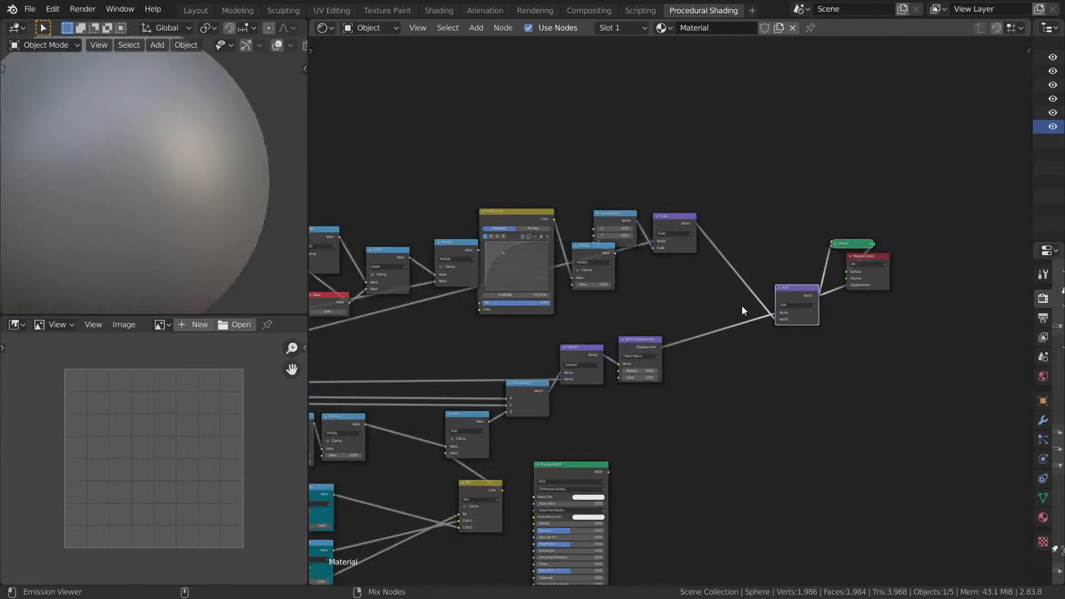
pyautogui.moveTo(655, 447); pyautogui.dragTo(683, 377, button='middle')
pyautogui.keyDown('ctrl'); pyautogui.keyDown('shift'); pyautogui.click(609, 404); pyautogui.keyUp('shift'); pyautogui.keyUp('ctrl')
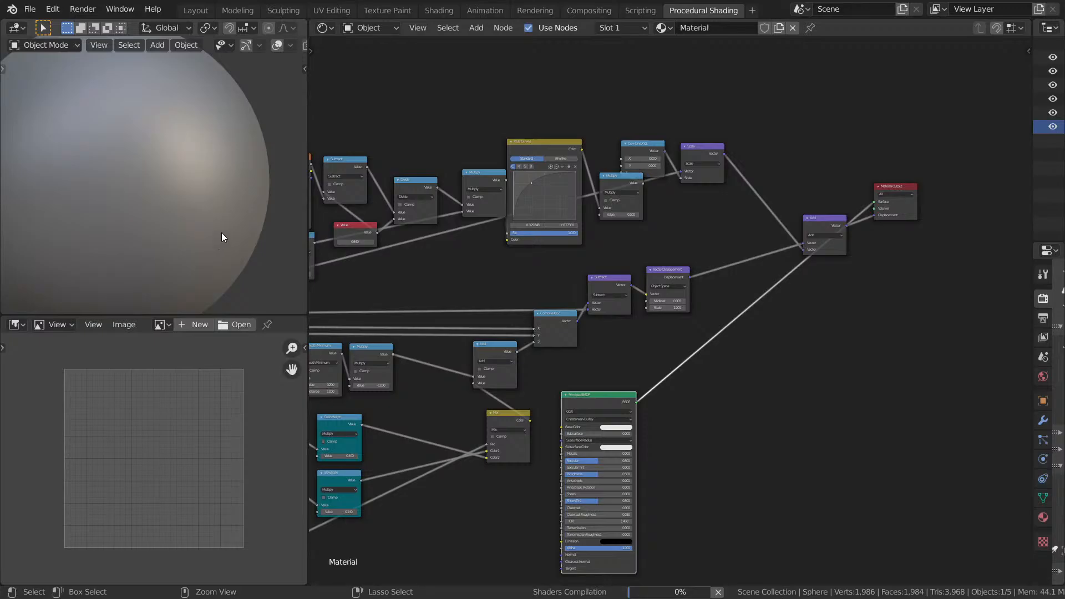
# Examine the displaced grains across the whole sphere and up close in a maximized viewport.
pyautogui.hotkey('ctrl', 'space')
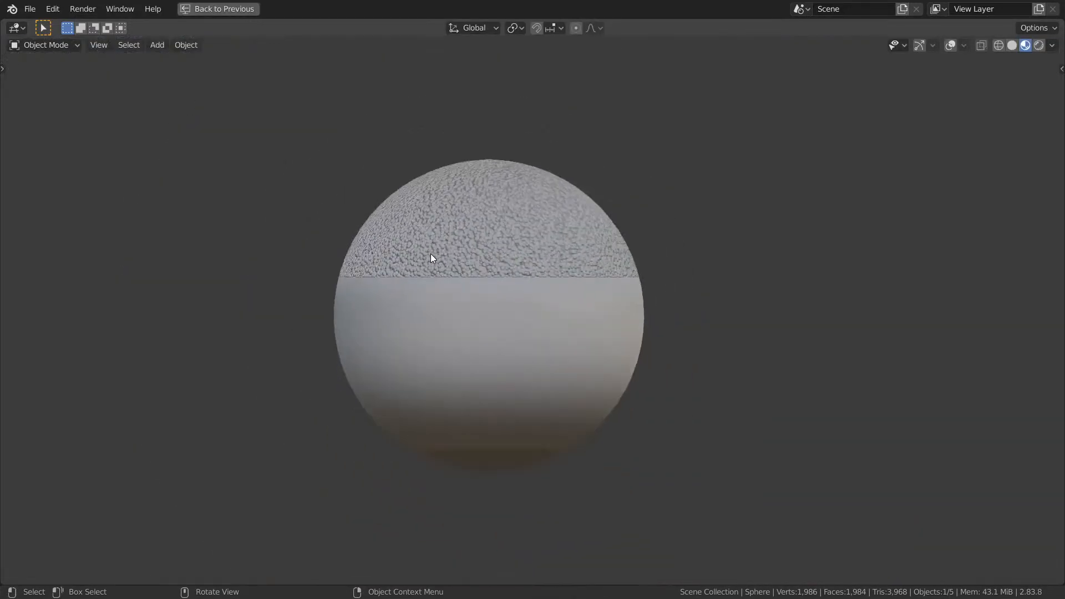
pyautogui.moveTo(430, 254); pyautogui.dragTo(549, 359, button='middle')
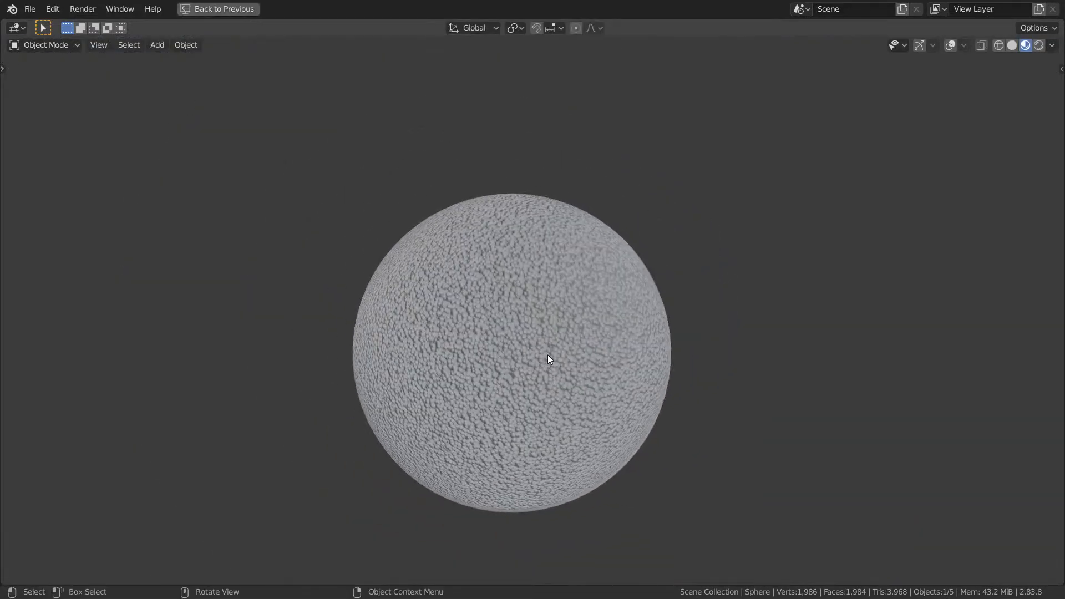
pyautogui.scroll(10, 550, 359)
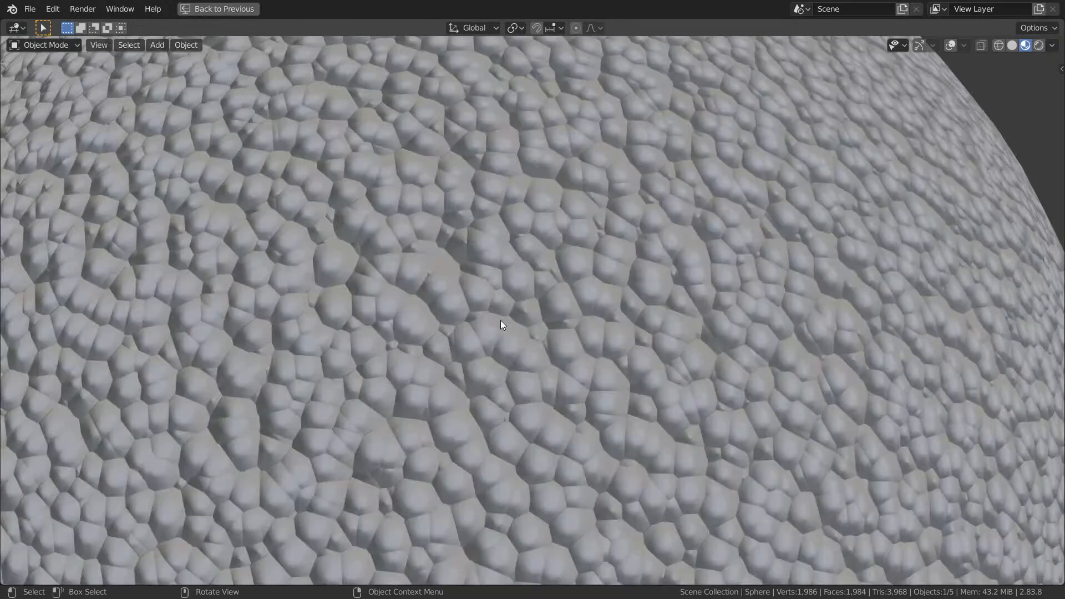
pyautogui.scroll(5, 500, 321)
pyautogui.scroll(-2, 514, 316)
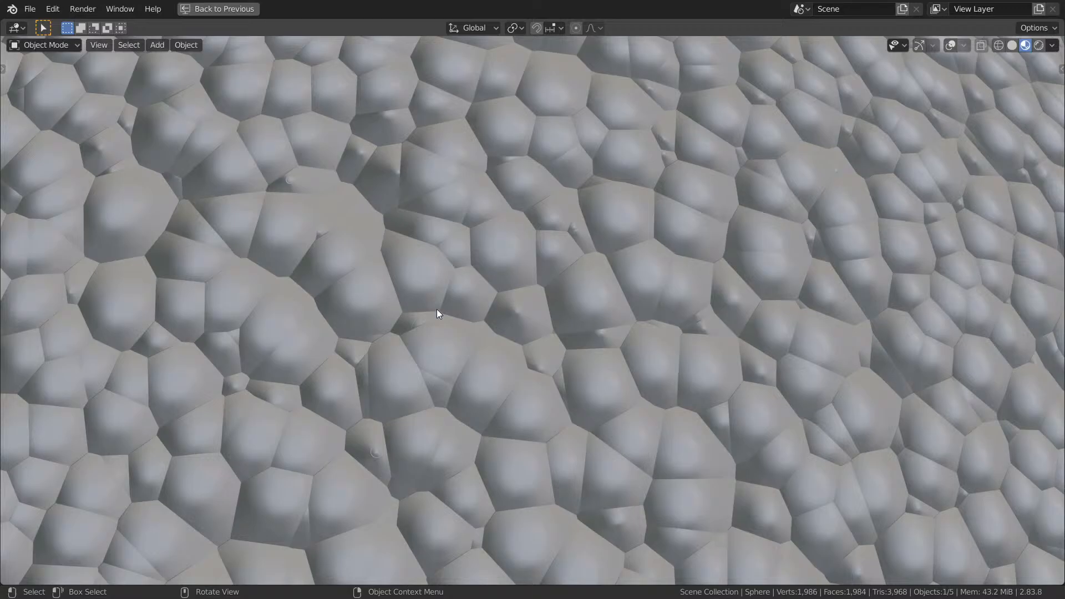
pyautogui.scroll(-6, 447, 309)
pyautogui.hotkey('ctrl', 'space')
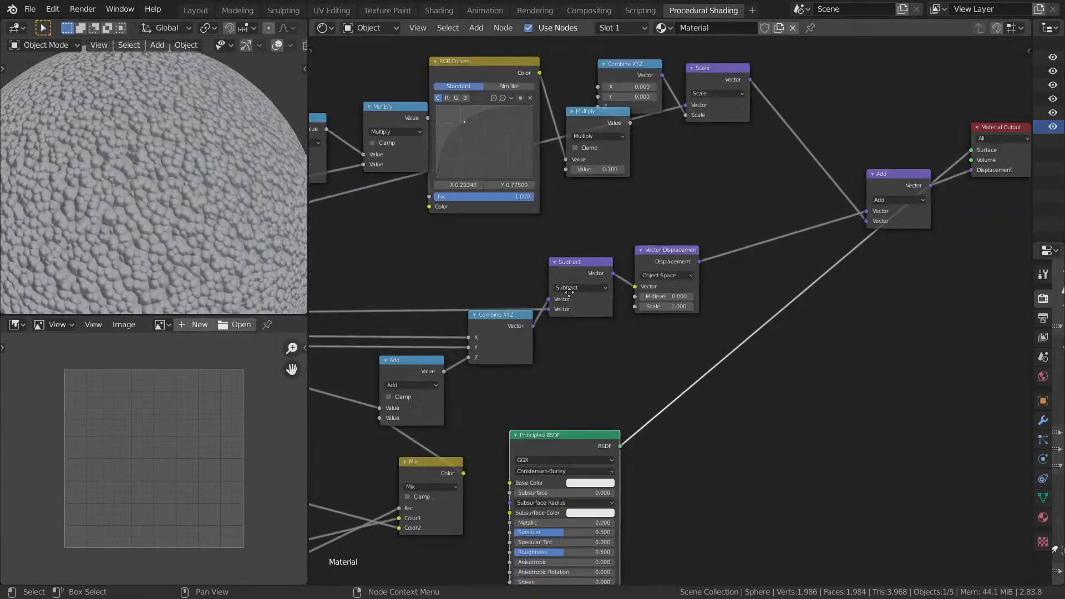
# Mute the RGB Curves node to compare the grain shapes without it in a maximized viewport, and unmute it.
pyautogui.scroll(3, 647, 274)
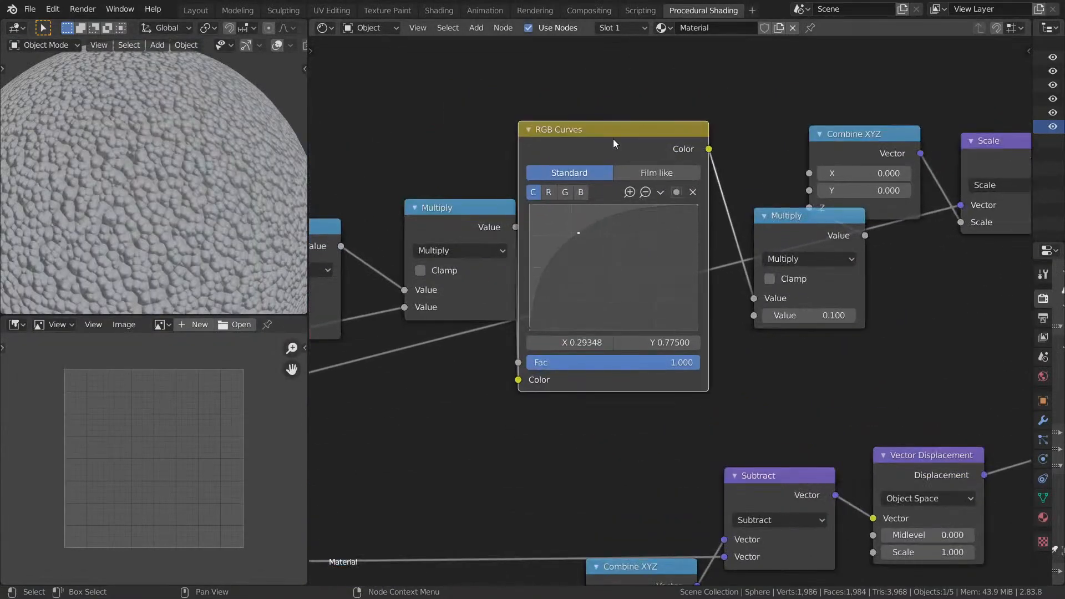
pyautogui.press('m')
pyautogui.hotkey('ctrl', 'space')
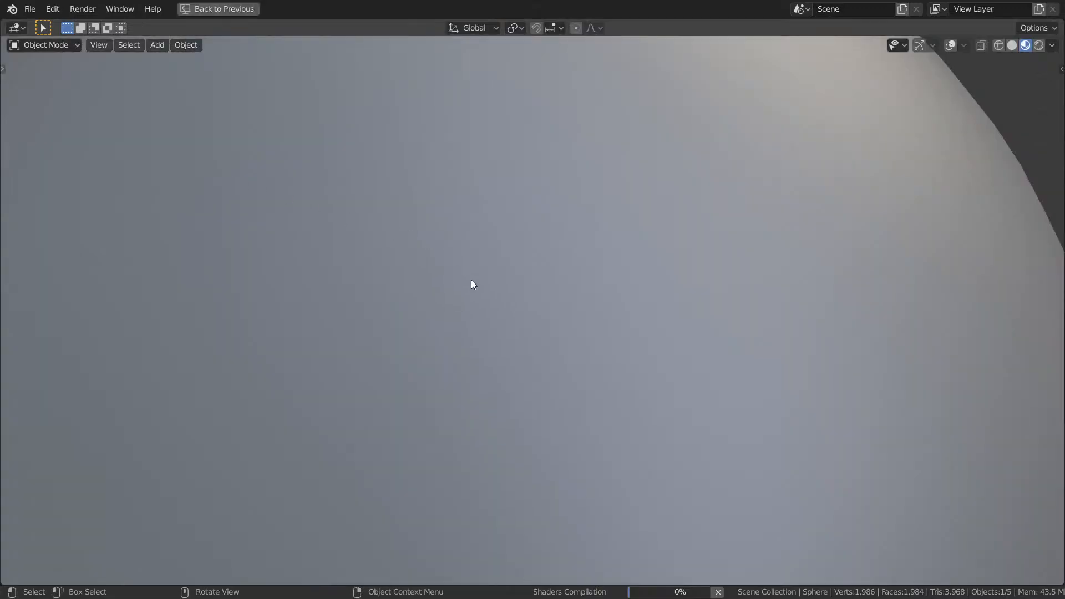
pyautogui.scroll(4, 472, 279)
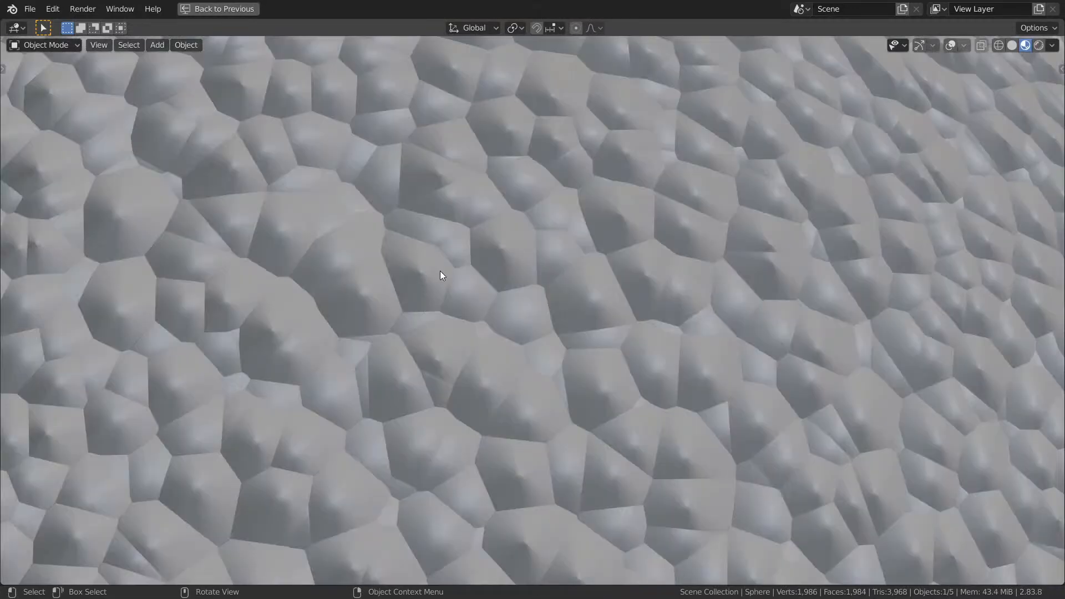
pyautogui.hotkey('ctrl', 'space')
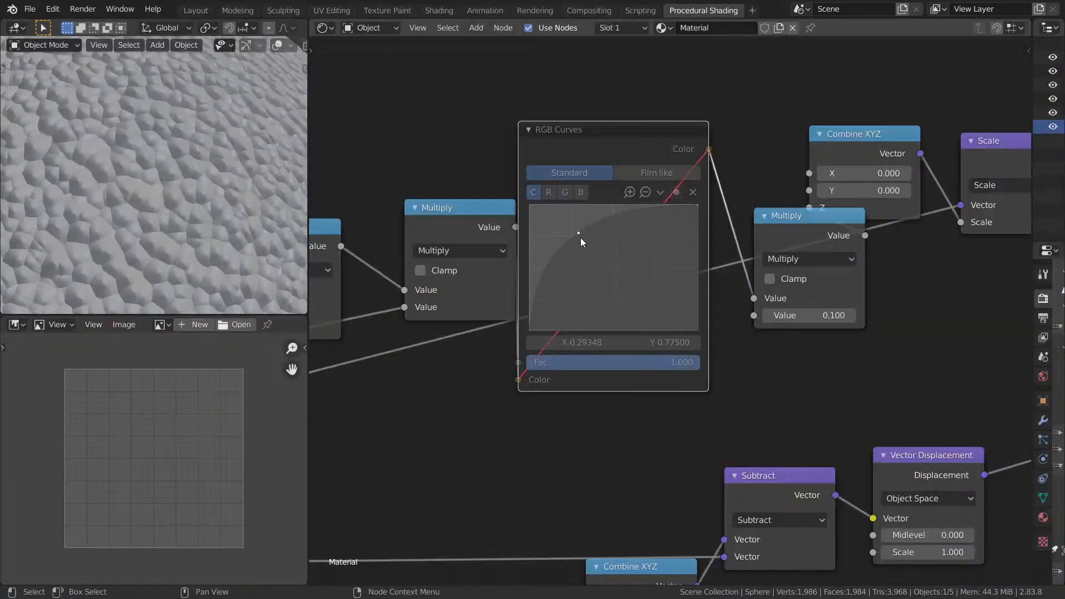
pyautogui.press('m')
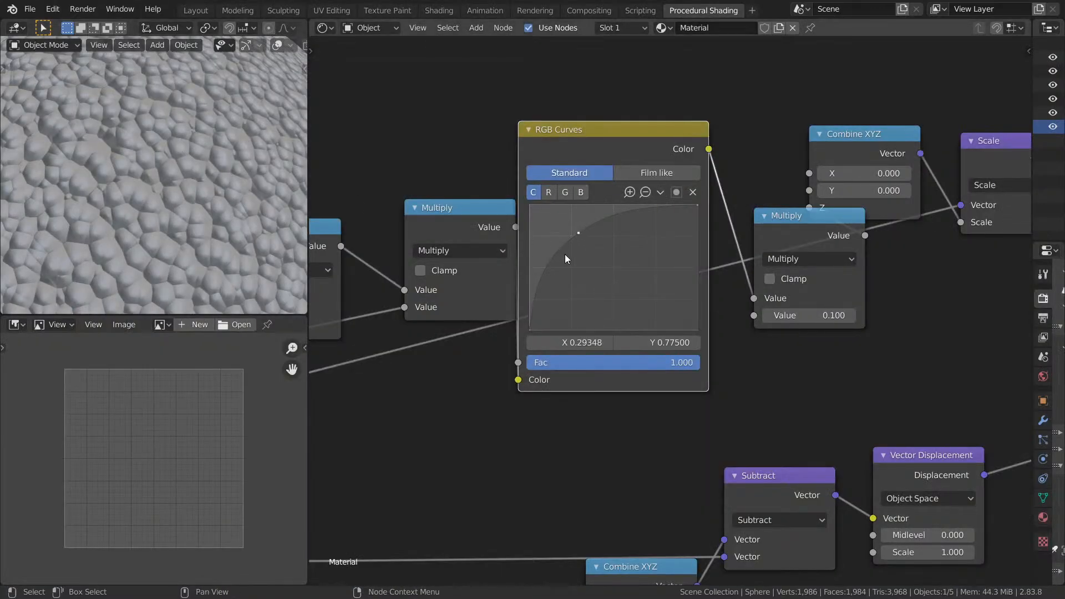
# Move the middle control point of the RGB Curves node to X 0.33333, Y 0.83000.
pyautogui.moveTo(580, 234)
pyautogui.mouseDown()
pyautogui.moveTo(552, 232)
pyautogui.moveTo(571, 229)
pyautogui.moveTo(565, 246)
pyautogui.moveTo(593, 227)
pyautogui.mouseUp()
pyautogui.moveTo(585, 226); pyautogui.dragTo(536, 246, button='middle')
pyautogui.scroll(-8, 536, 246)
# Switch the viewport to Rendered shading, refresh the displacement by entering and leaving Edit Mode, and inspect the grain-filled bowl maximized.
pyautogui.scroll(-15, 172, 215)
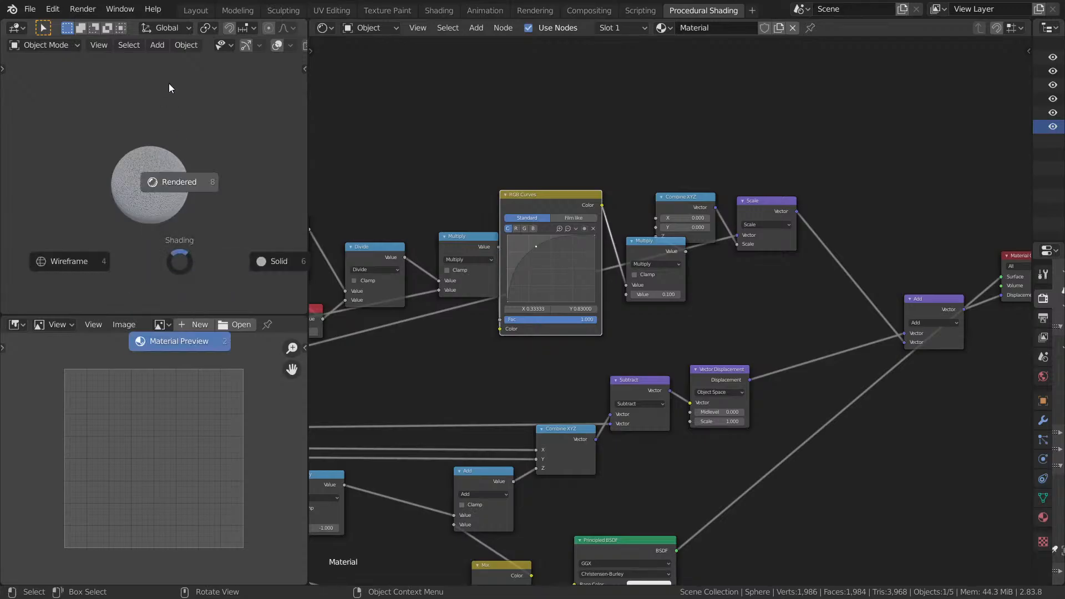
pyautogui.hotkey('ctrl', 'alt', 'space')
pyautogui.scroll(5, 634, 341)
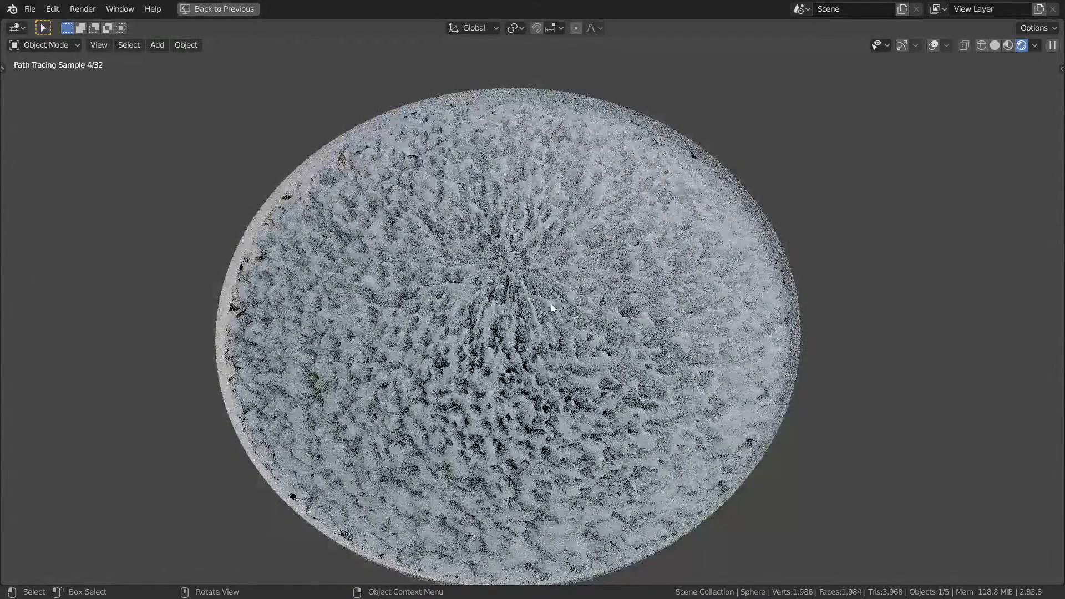
pyautogui.press('Tab')
pyautogui.press('Tab')
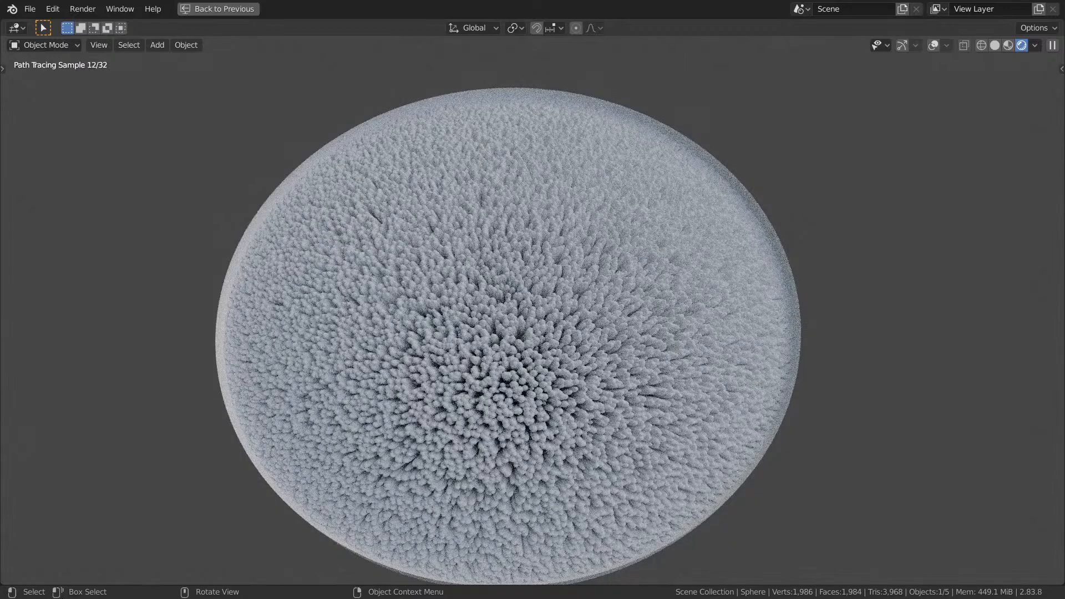
pyautogui.moveTo(462, 341); pyautogui.dragTo(484, 274, button='middle')
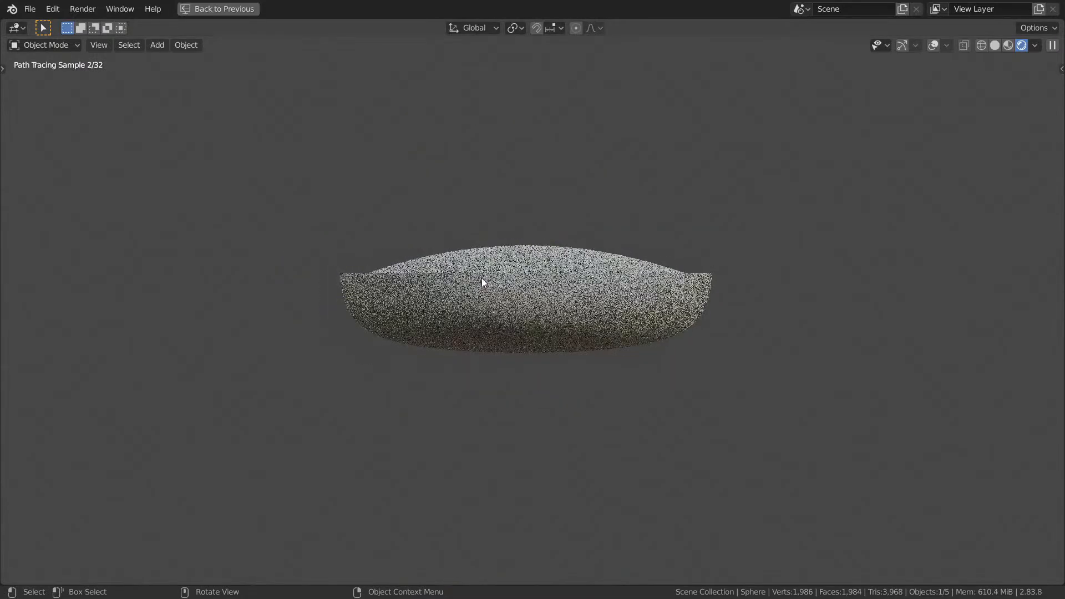
pyautogui.scroll(6, 481, 278)
pyautogui.moveTo(578, 220); pyautogui.dragTo(578, 256, button='middle')
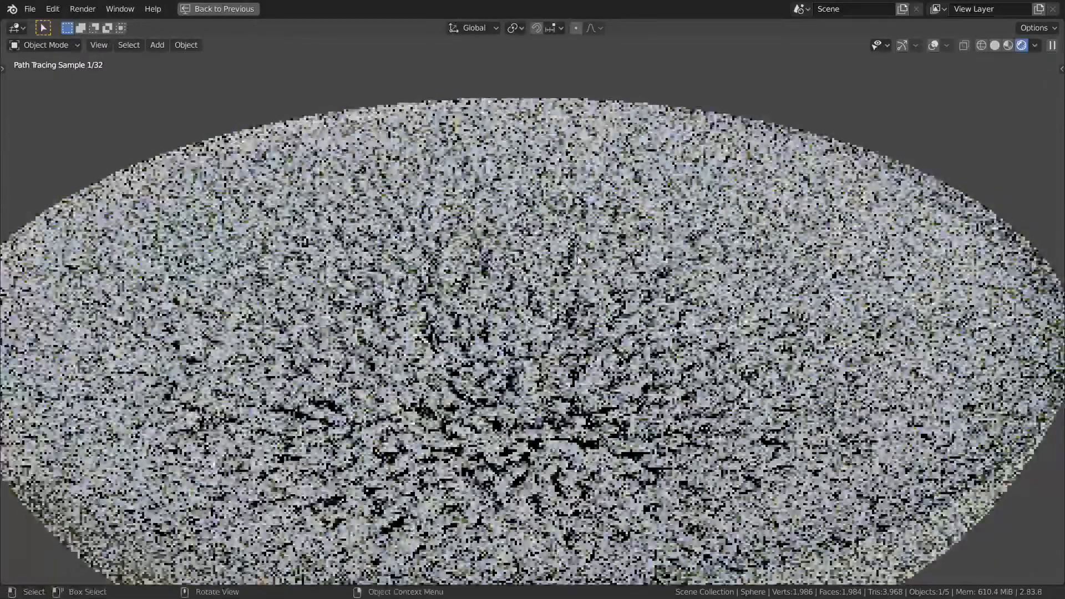
pyautogui.scroll(-1, 577, 260)
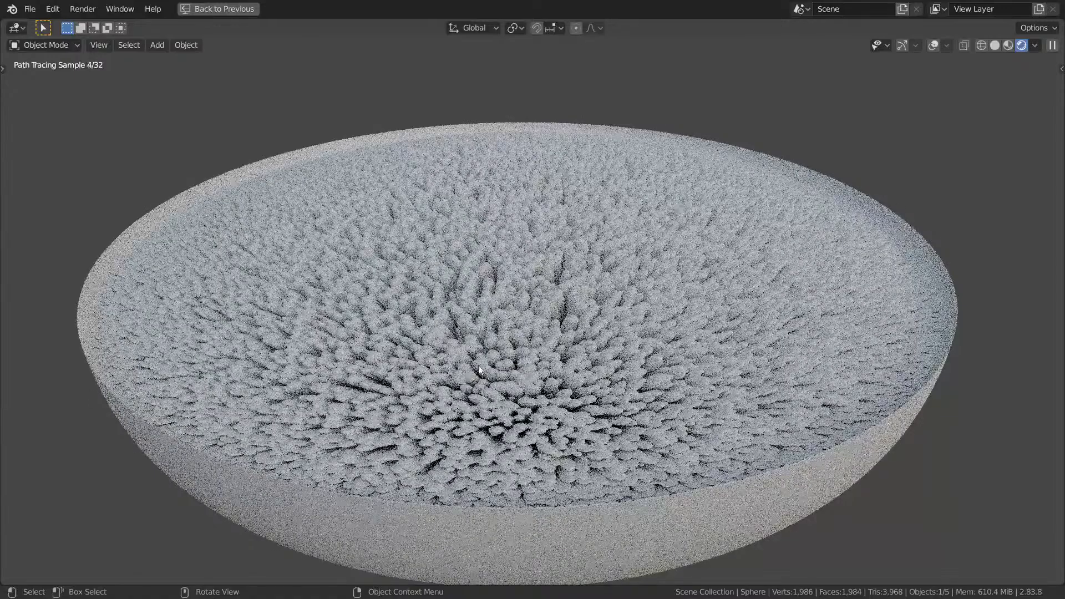
# Restore the editor layout and move the Combine XYZ node clear of the Multiply node, just before the Scale node.
pyautogui.hotkey('ctrl', 'space')
pyautogui.scroll(5, 727, 311)
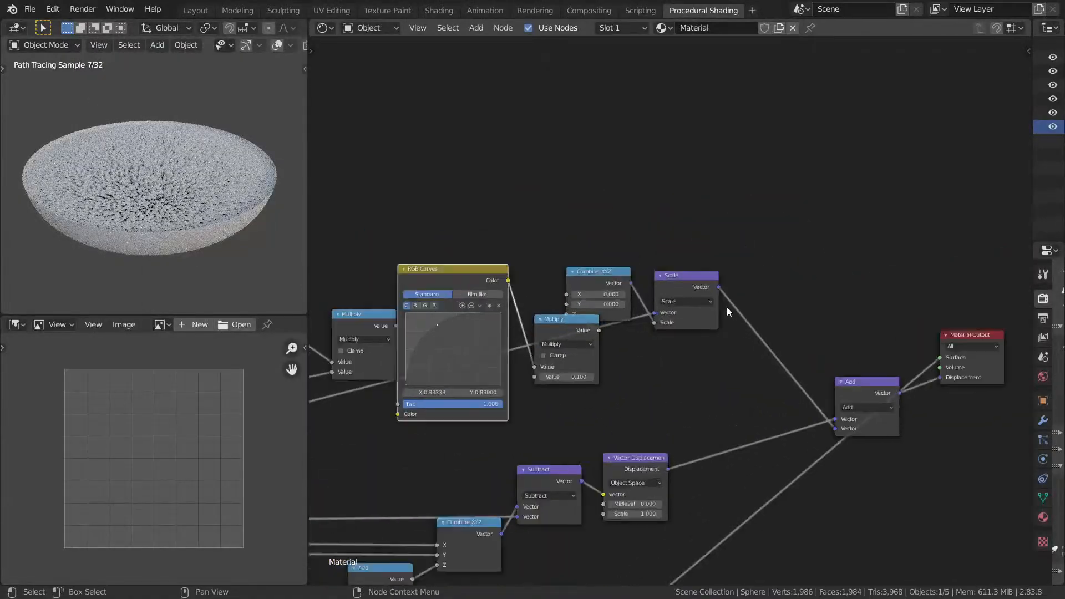
pyautogui.scroll(2, 727, 308)
pyautogui.moveTo(573, 308); pyautogui.dragTo(626, 318)
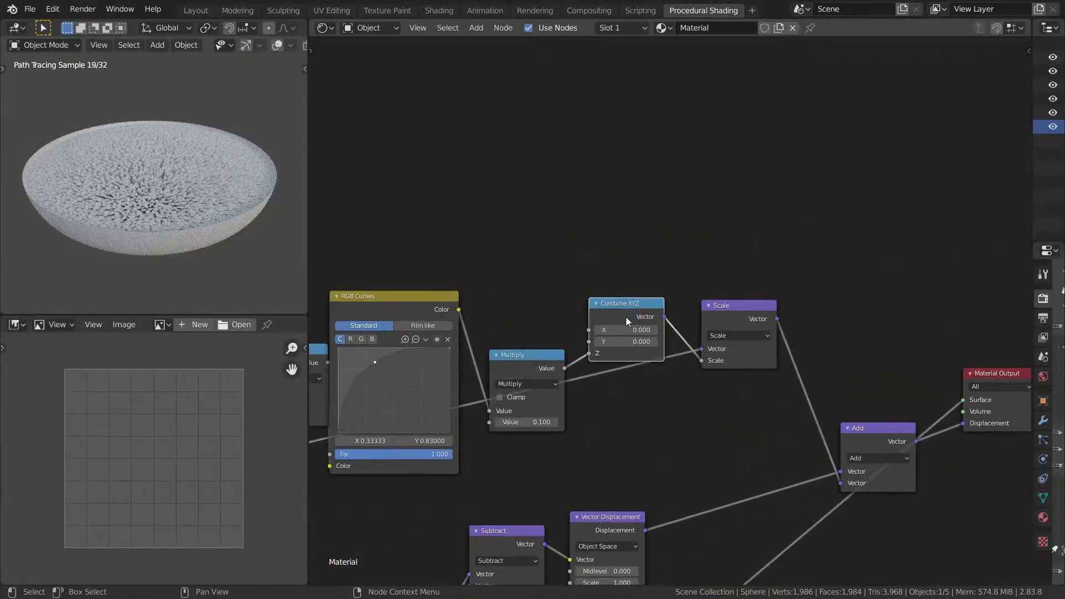
# Set the value of the Multiply node feeding Combine XYZ to 0.050 to lower the grain height.
pyautogui.scroll(4, 621, 355)
pyautogui.scroll(1, 634, 365)
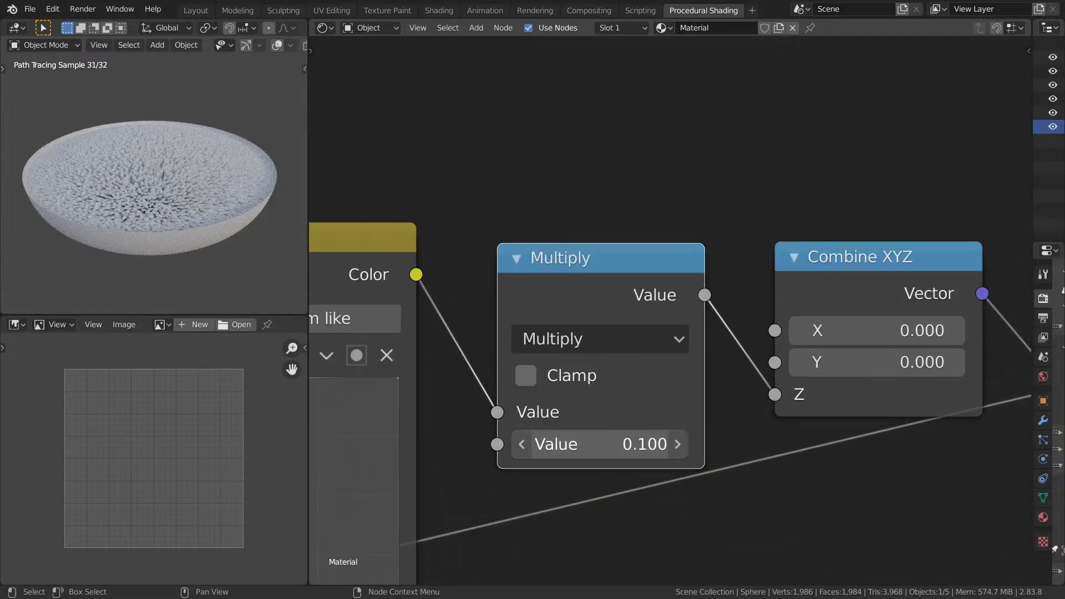
pyautogui.click(607, 446)
pyautogui.write('.05')
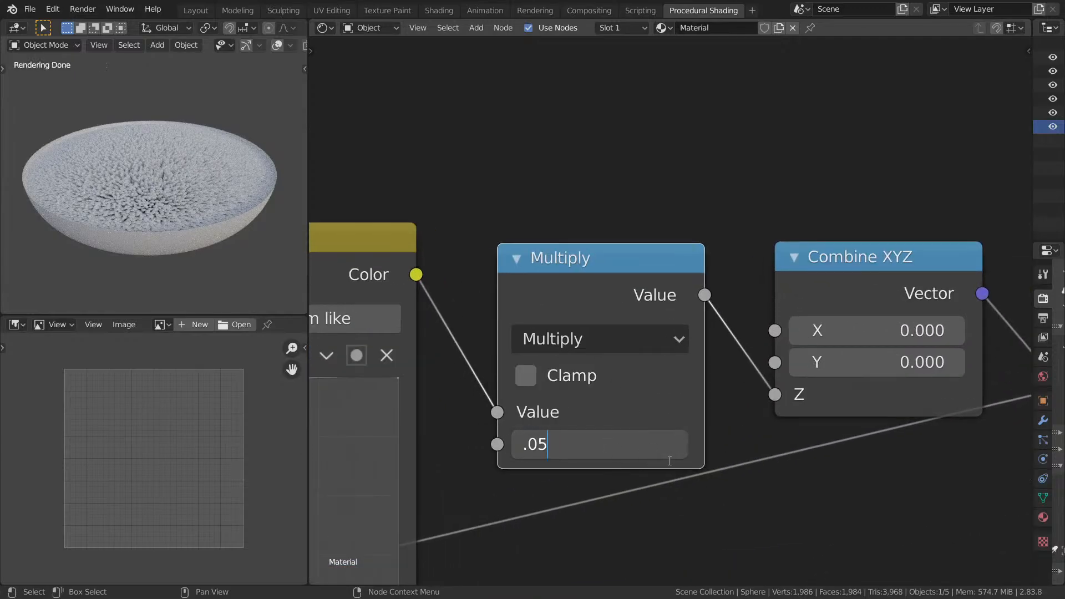
pyautogui.press('Return')
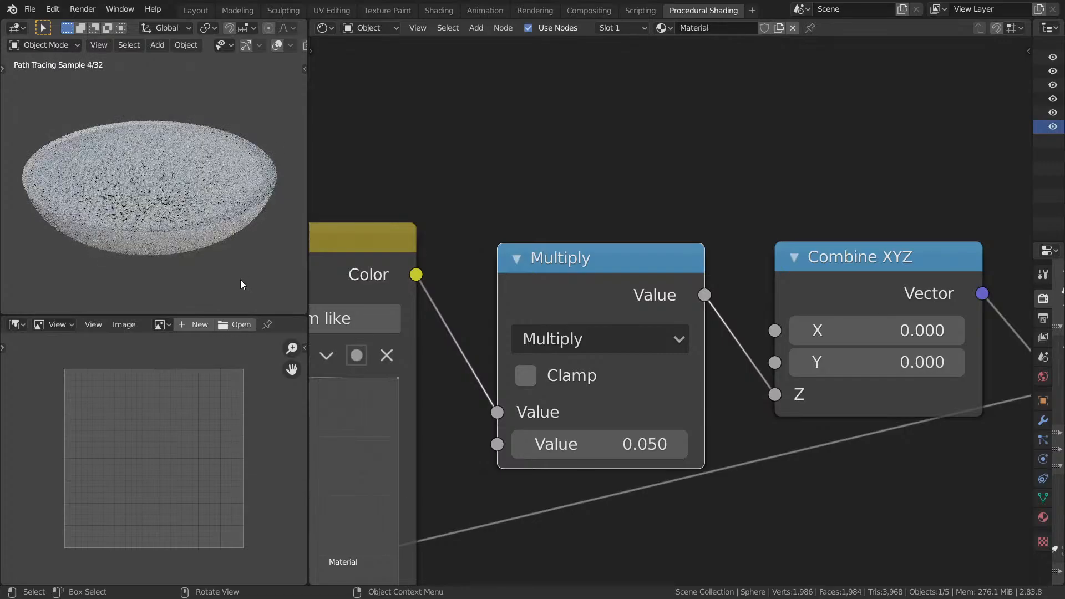
# Check the lowered grains in a maximized rendered viewport and save the blend file.
pyautogui.hotkey('ctrl', 'space')
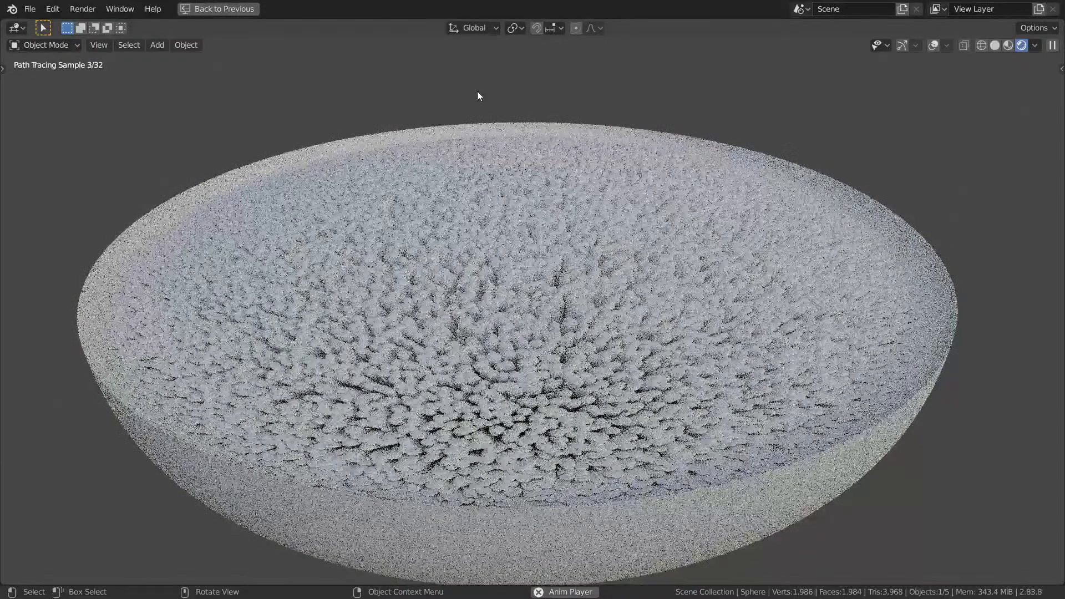
pyautogui.hotkey('ctrl', 's')
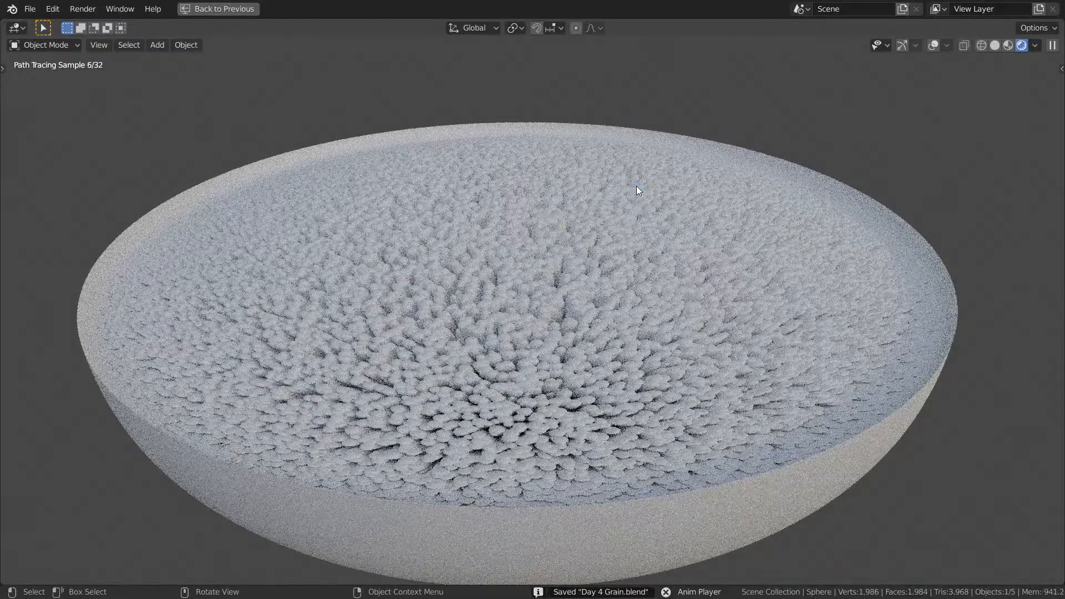
pyautogui.hotkey('ctrl', 'space')
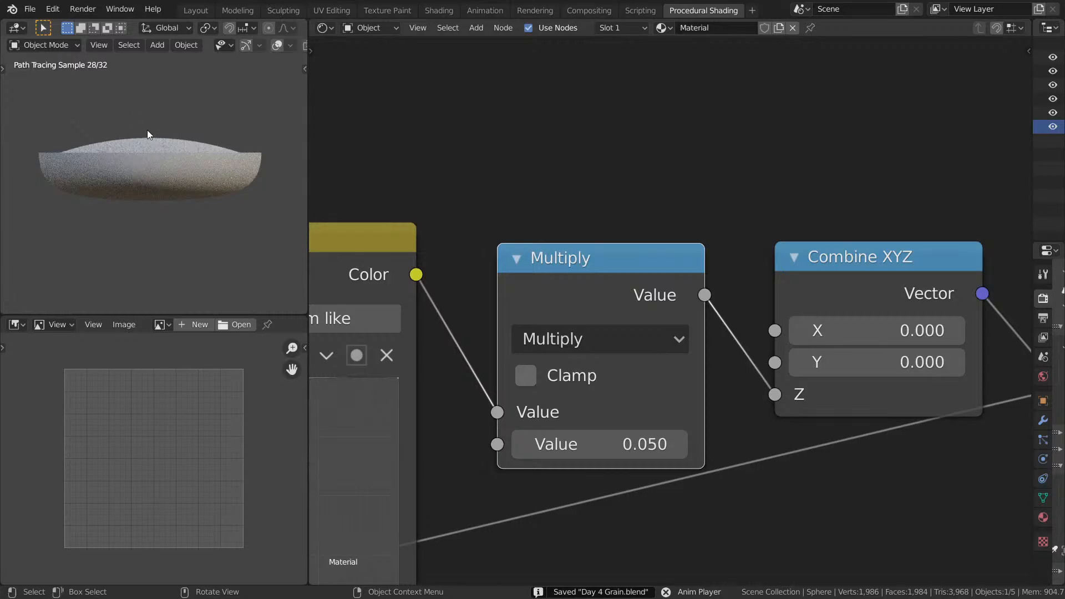
# Examine the rendered bowl's profile, rim and underside from low viewing angles in a maximized viewport.
pyautogui.moveTo(147, 130)
pyautogui.mouseDown(button='middle')
pyautogui.moveTo(153, 197)
pyautogui.moveTo(156, 174)
pyautogui.mouseUp(button='middle')
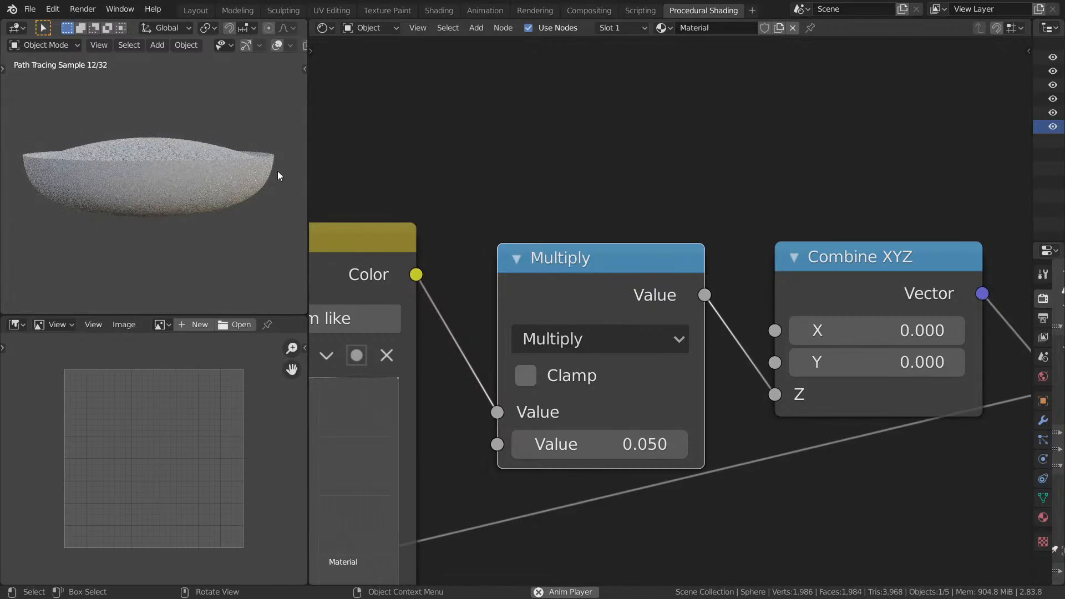
pyautogui.hotkey('ctrl', 'space')
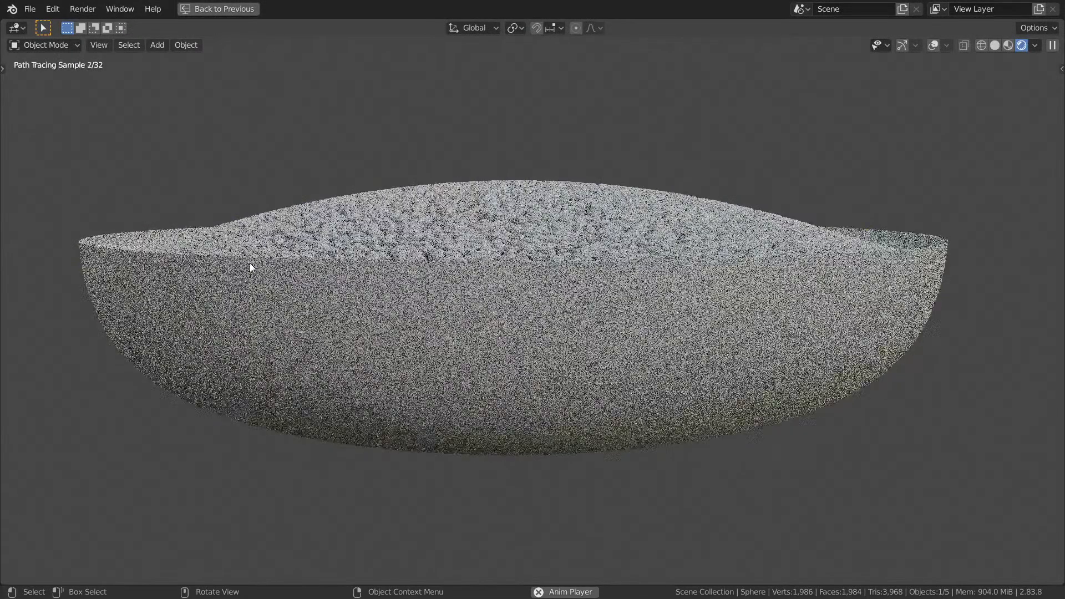
pyautogui.scroll(-2, 448, 271)
pyautogui.moveTo(448, 272); pyautogui.dragTo(455, 222, button='middle')
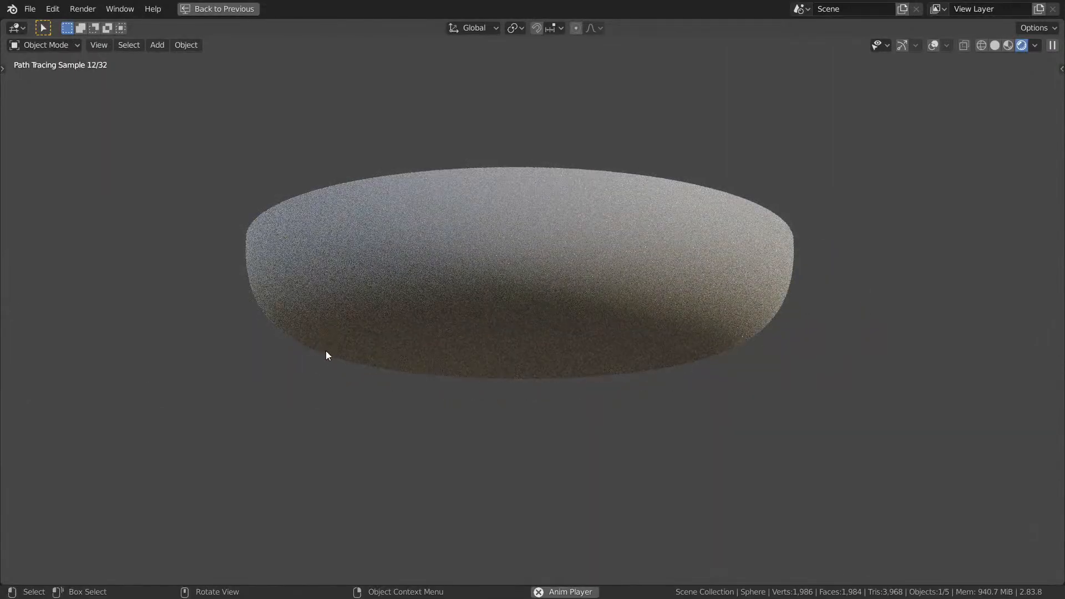
pyautogui.scroll(2, 399, 342)
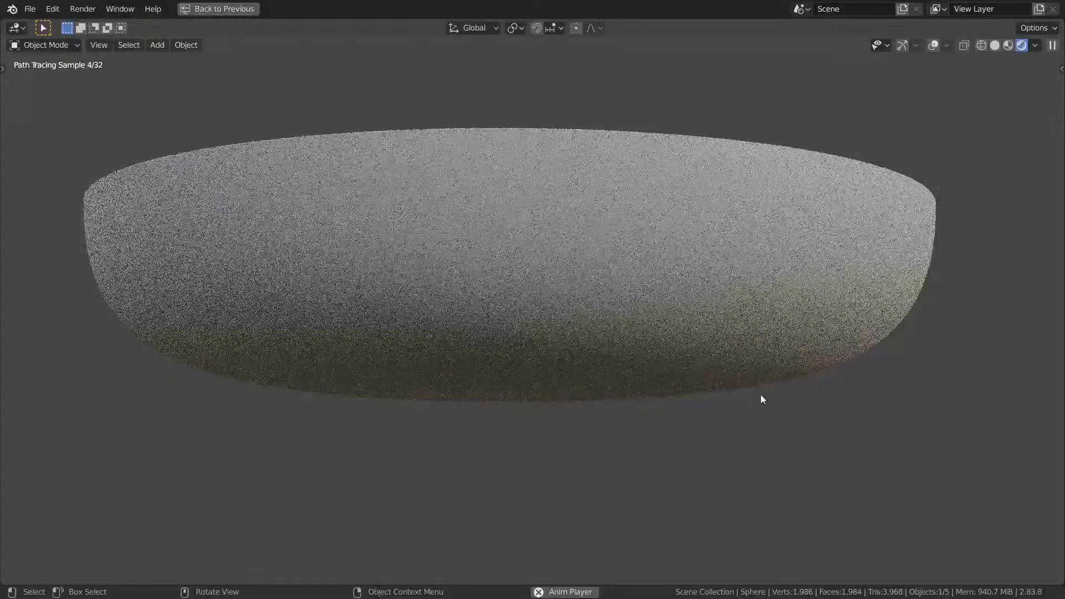
pyautogui.moveTo(403, 449)
pyautogui.mouseDown(button='middle')
pyautogui.moveTo(417, 385)
pyautogui.moveTo(417, 231)
pyautogui.moveTo(483, 107)
pyautogui.mouseUp(button='middle')
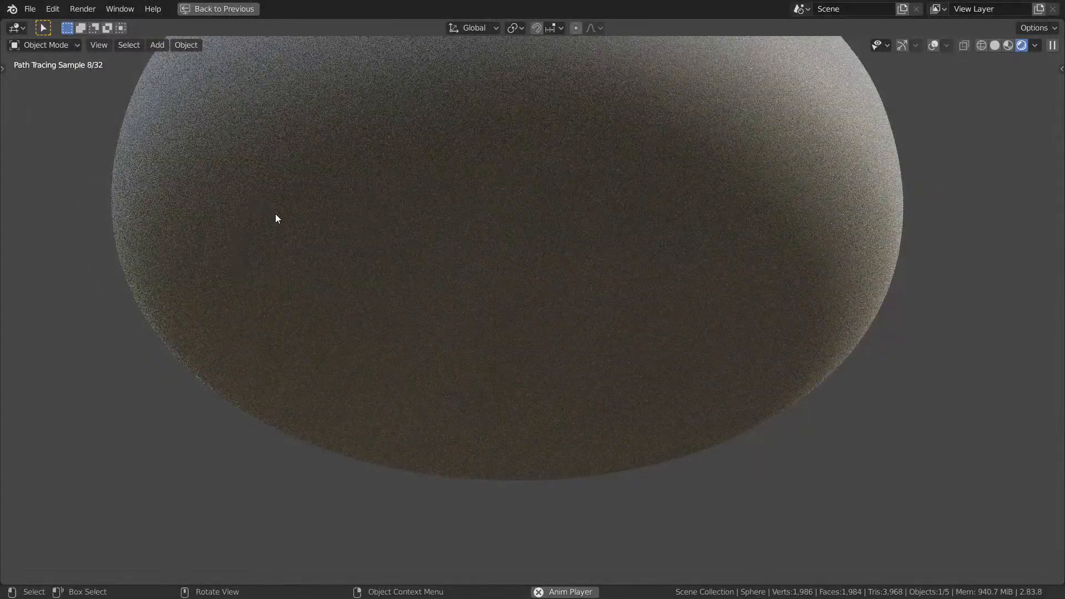
pyautogui.hotkey('ctrl', 'alt', 'space')
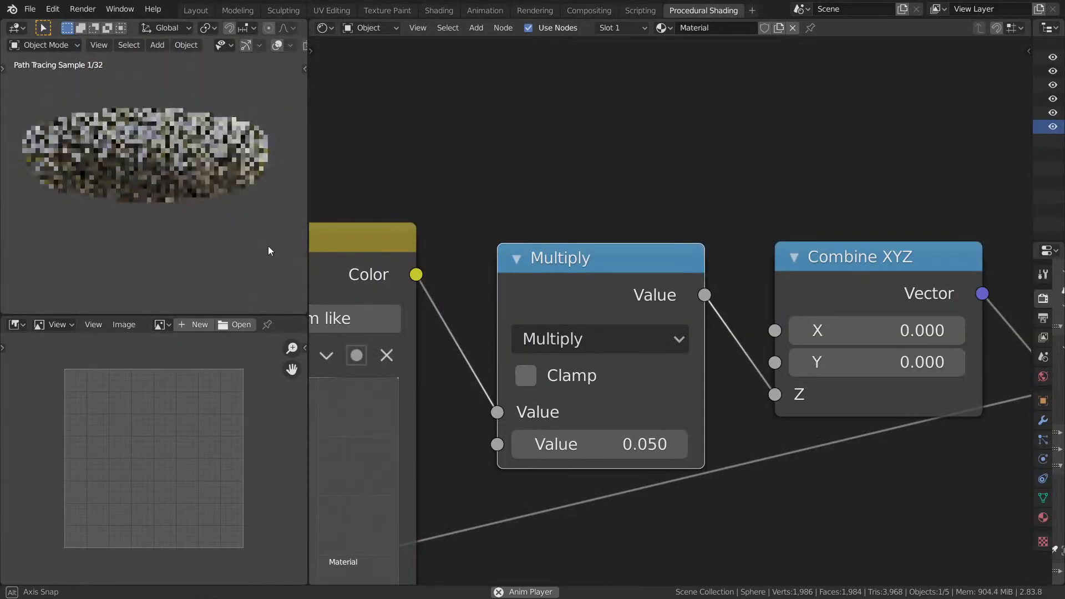
# Move the "Generated to object" frame slightly farther away from the Separate XYZ nodes.
pyautogui.scroll(-8, 667, 223)
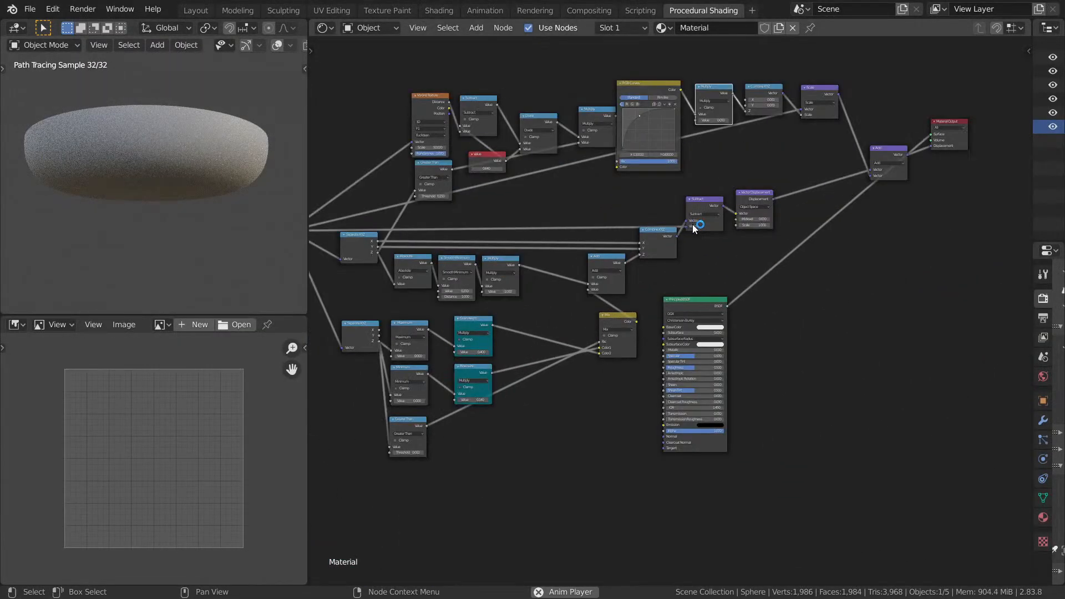
pyautogui.moveTo(737, 294); pyautogui.dragTo(831, 234, button='middle')
pyautogui.scroll(1, 792, 243)
pyautogui.moveTo(771, 168); pyautogui.dragTo(759, 278, button='middle')
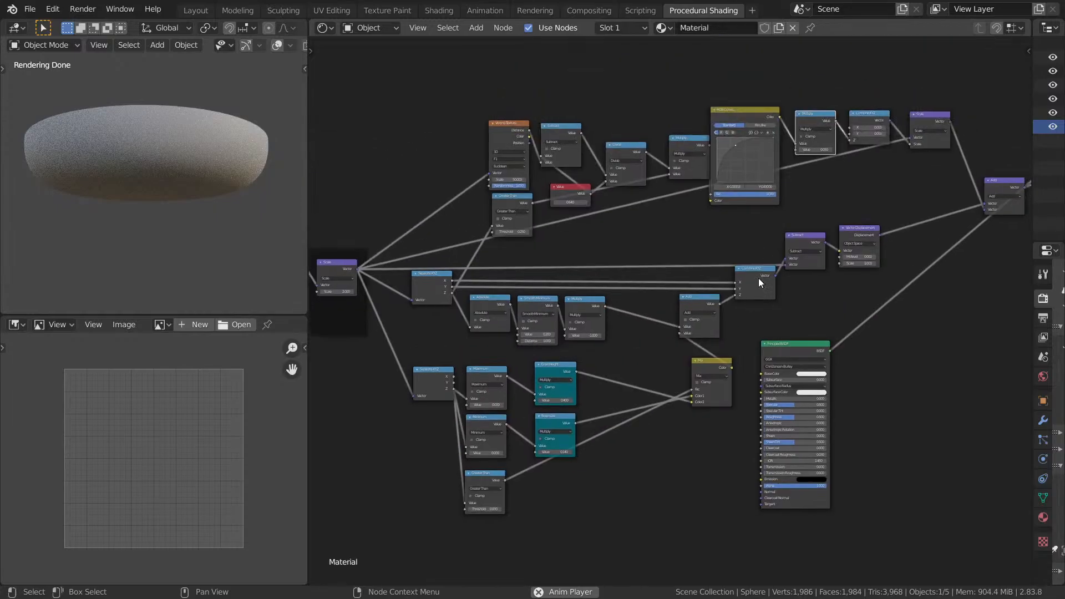
pyautogui.scroll(-4, 759, 273)
pyautogui.moveTo(773, 206); pyautogui.dragTo(838, 228, button='middle')
pyautogui.moveTo(496, 336); pyautogui.dragTo(474, 329)
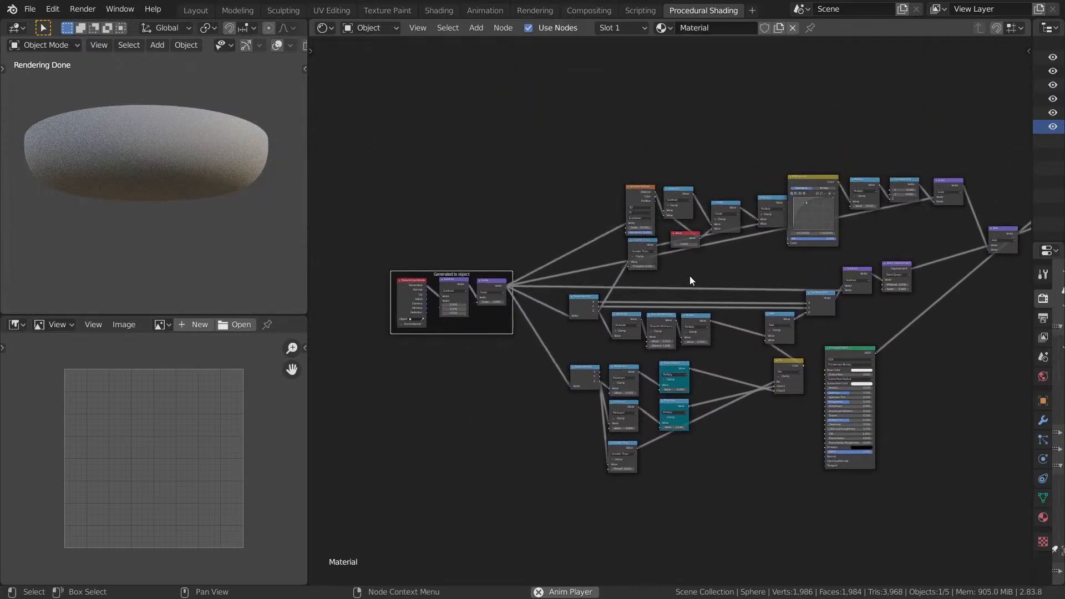
# Examine the bowl's underside once more and review the complete material node tree in a maximized node editor.
pyautogui.scroll(5, 570, 248)
pyautogui.moveTo(773, 222); pyautogui.dragTo(608, 270, button='middle')
pyautogui.hotkey('ctrl', 'space')
pyautogui.moveTo(472, 239); pyautogui.dragTo(557, 143, button='middle')
pyautogui.scroll(-4, 683, 191)
pyautogui.hotkey('ctrl', 'space')
pyautogui.scroll(-3, 638, 231)
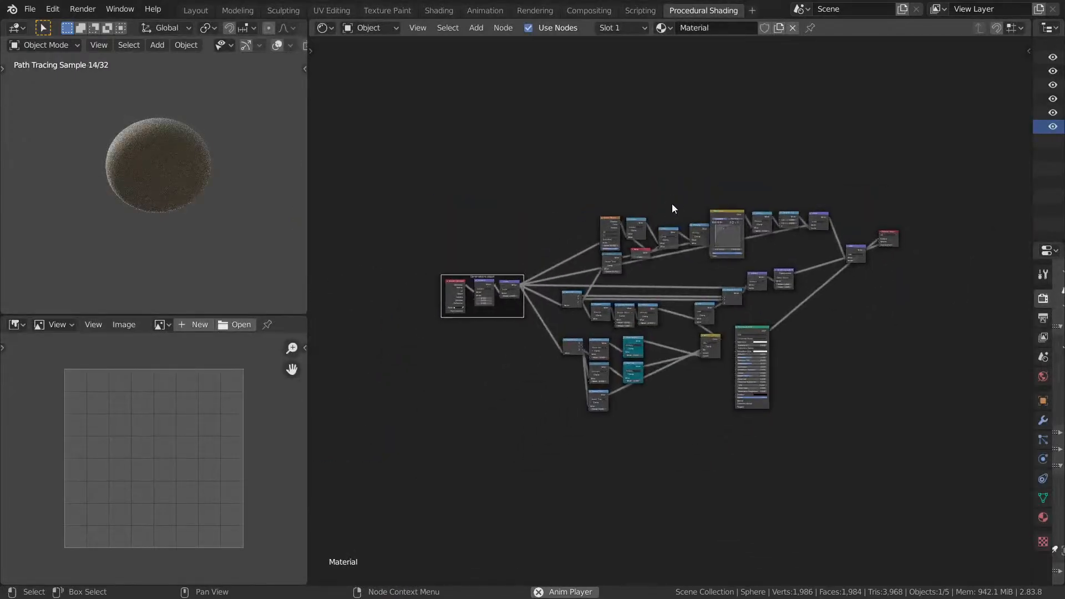
pyautogui.hotkey('ctrl', 'space')
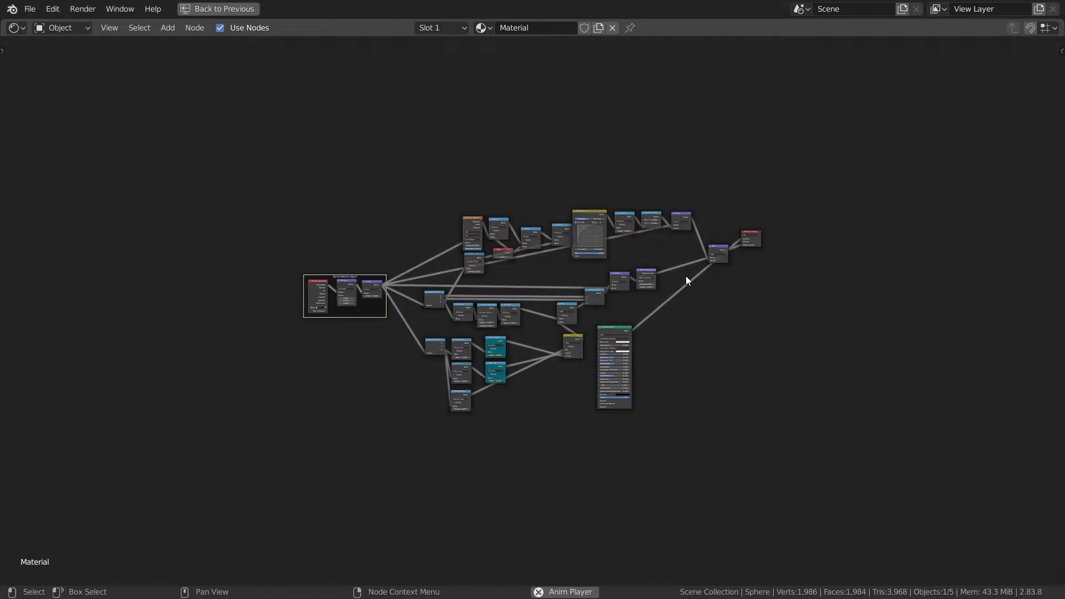
# Move the Greater Than node directly beneath the Voronoi Texture node in the grain branch.
pyautogui.moveTo(589, 311); pyautogui.dragTo(650, 242, button='middle')
pyautogui.scroll(7, 651, 242)
pyautogui.moveTo(622, 210); pyautogui.dragTo(670, 374, button='middle')
pyautogui.scroll(4, 670, 374)
pyautogui.moveTo(660, 317); pyautogui.dragTo(535, 336, button='middle')
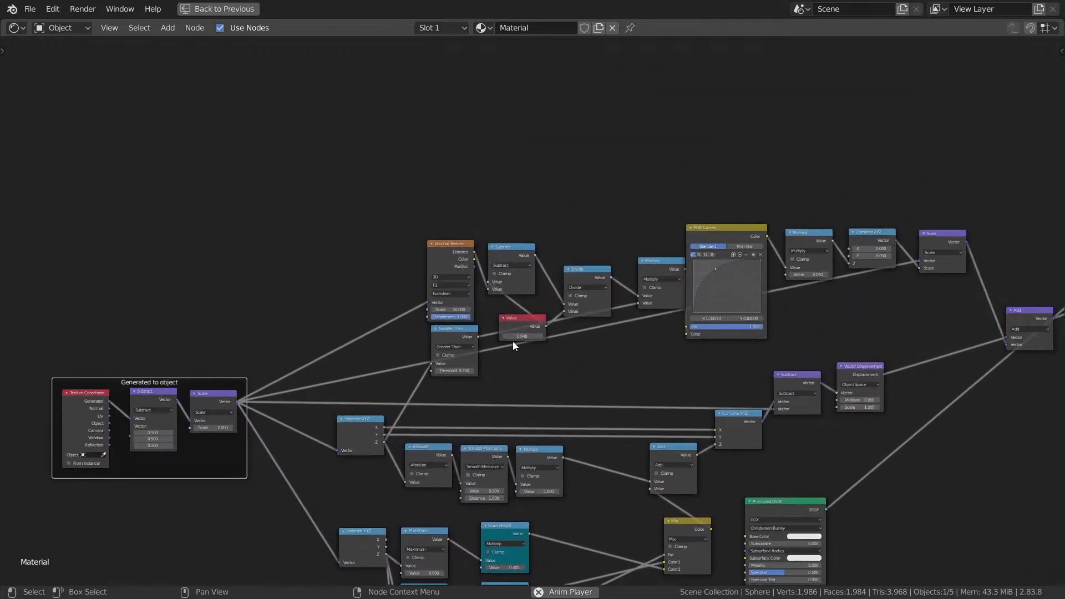
pyautogui.scroll(4, 513, 341)
pyautogui.moveTo(445, 351); pyautogui.dragTo(604, 354, button='middle')
pyautogui.scroll(6, 603, 354)
pyautogui.moveTo(604, 354); pyautogui.dragTo(592, 356)
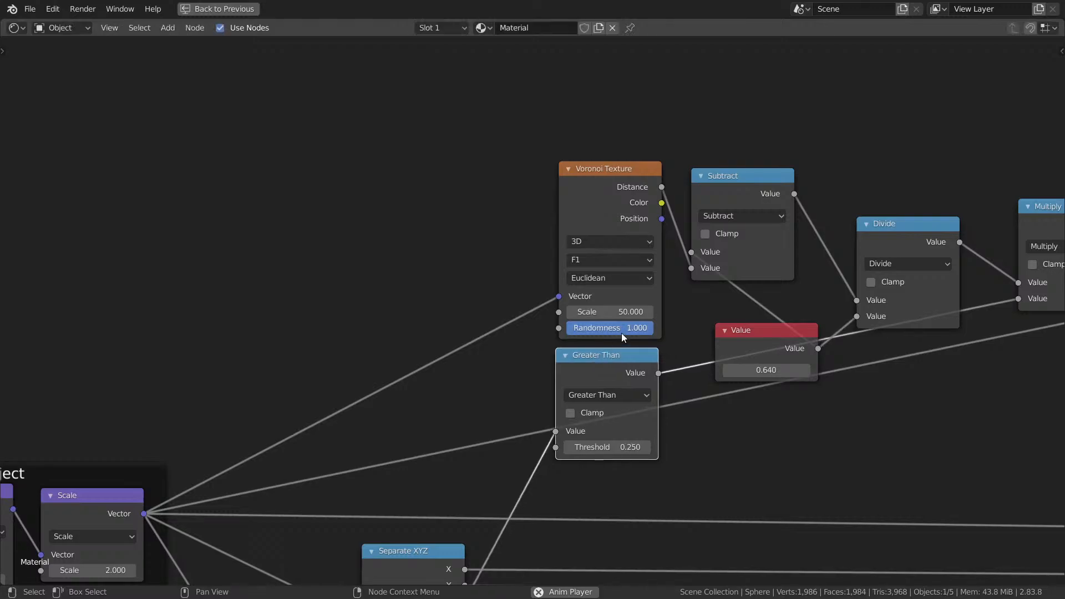
# Line up the Subtract and Divide nodes beside the Voronoi Texture and tuck the Value node under Subtract.
pyautogui.moveTo(581, 378); pyautogui.dragTo(509, 406, button='middle')
pyautogui.moveTo(666, 214)
pyautogui.mouseDown()
pyautogui.moveTo(683, 212)
pyautogui.moveTo(675, 209)
pyautogui.mouseUp()
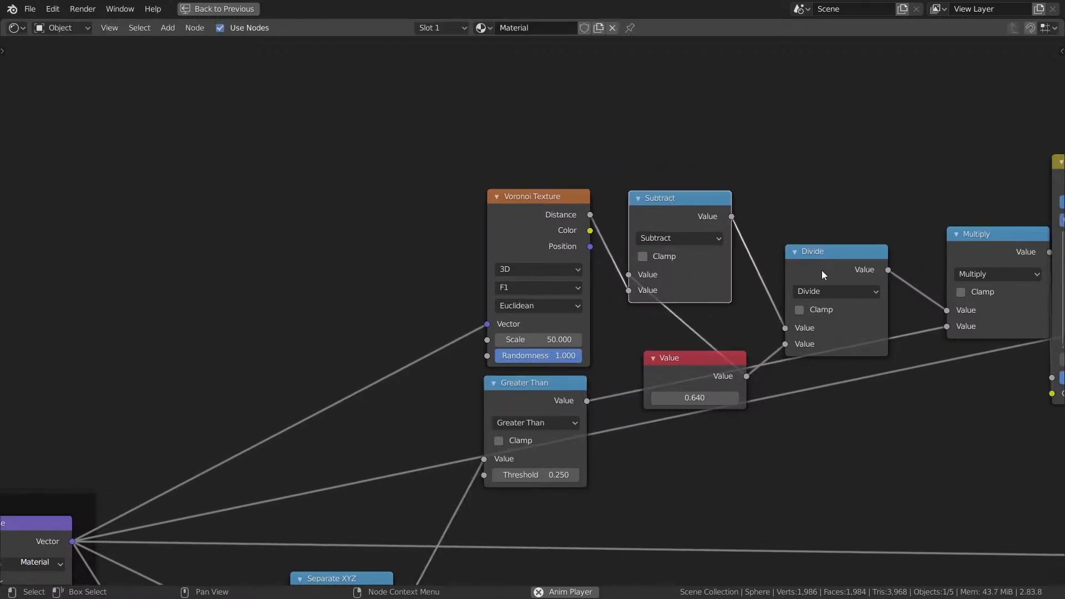
pyautogui.moveTo(824, 275); pyautogui.dragTo(790, 218)
pyautogui.moveTo(684, 368); pyautogui.dragTo(669, 334)
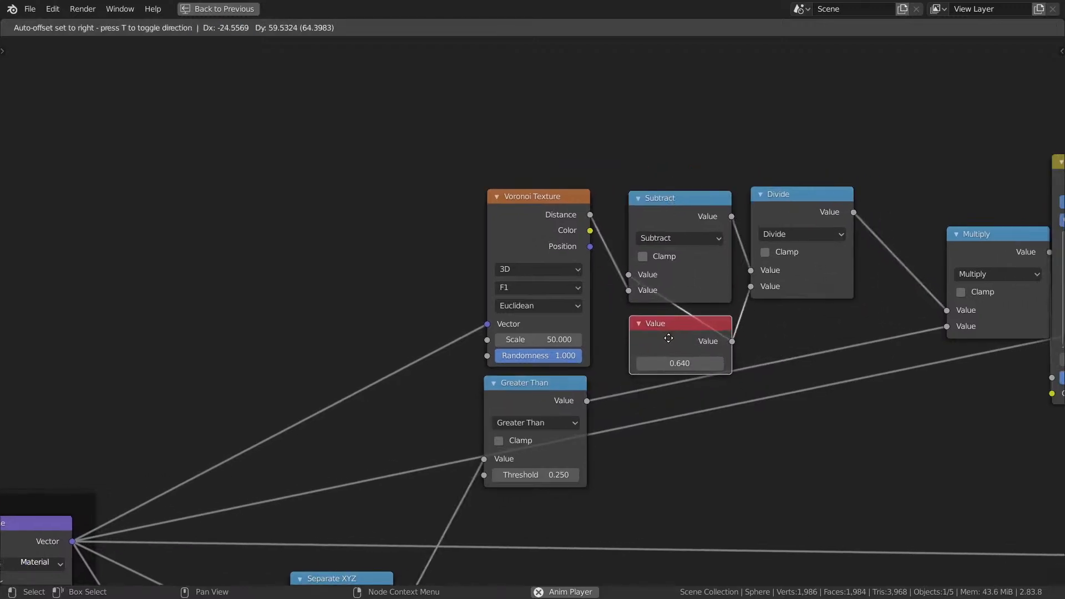
# Align the Multiply, RGB Curves, second Multiply, Combine XYZ and Scale nodes in a compact row after Divide.
pyautogui.moveTo(829, 334); pyautogui.dragTo(563, 334, button='middle')
pyautogui.moveTo(726, 252); pyautogui.dragTo(655, 216)
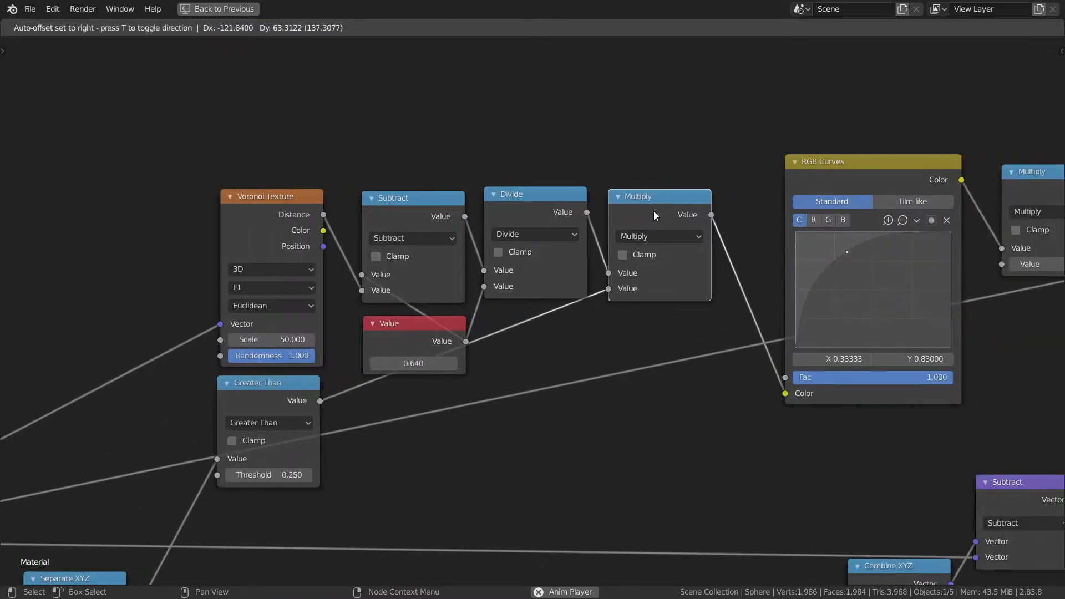
pyautogui.moveTo(862, 180); pyautogui.dragTo(809, 214)
pyautogui.moveTo(989, 207); pyautogui.dragTo(724, 230, button='middle')
pyautogui.moveTo(770, 226); pyautogui.dragTo(695, 251)
pyautogui.moveTo(883, 207); pyautogui.dragTo(789, 232)
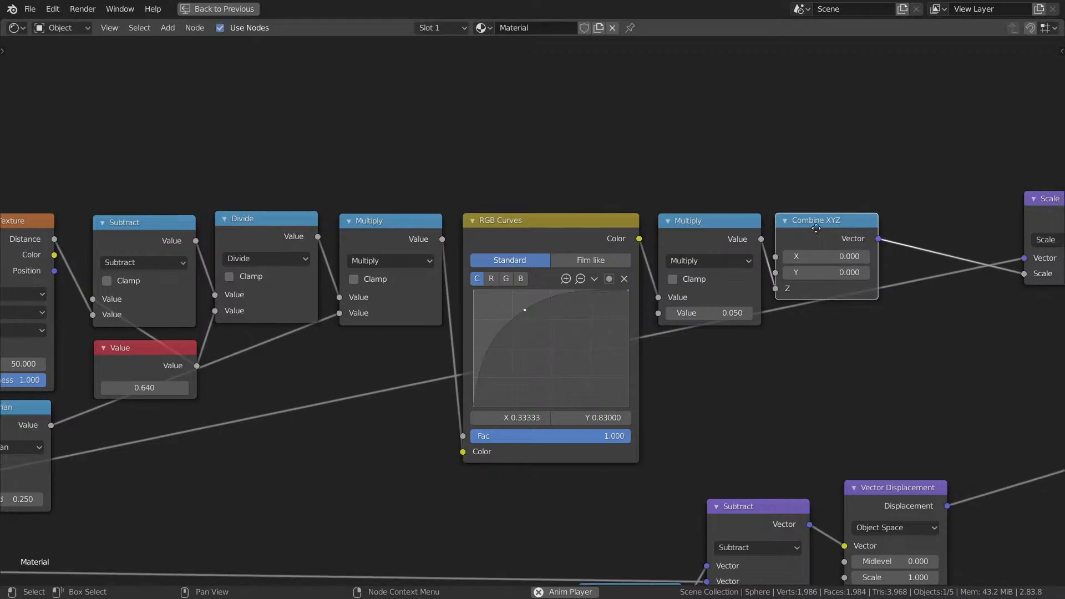
pyautogui.moveTo(789, 232); pyautogui.dragTo(583, 219, button='middle')
pyautogui.moveTo(878, 205); pyautogui.dragTo(752, 227)
# Enclose the grain nodes from Voronoi Texture through Scale in one frame, shifted slightly away from the bowl nodes.
pyautogui.moveTo(737, 252); pyautogui.dragTo(952, 167, button='middle')
pyautogui.scroll(-9, 666, 166)
pyautogui.moveTo(373, 115); pyautogui.dragTo(884, 300)
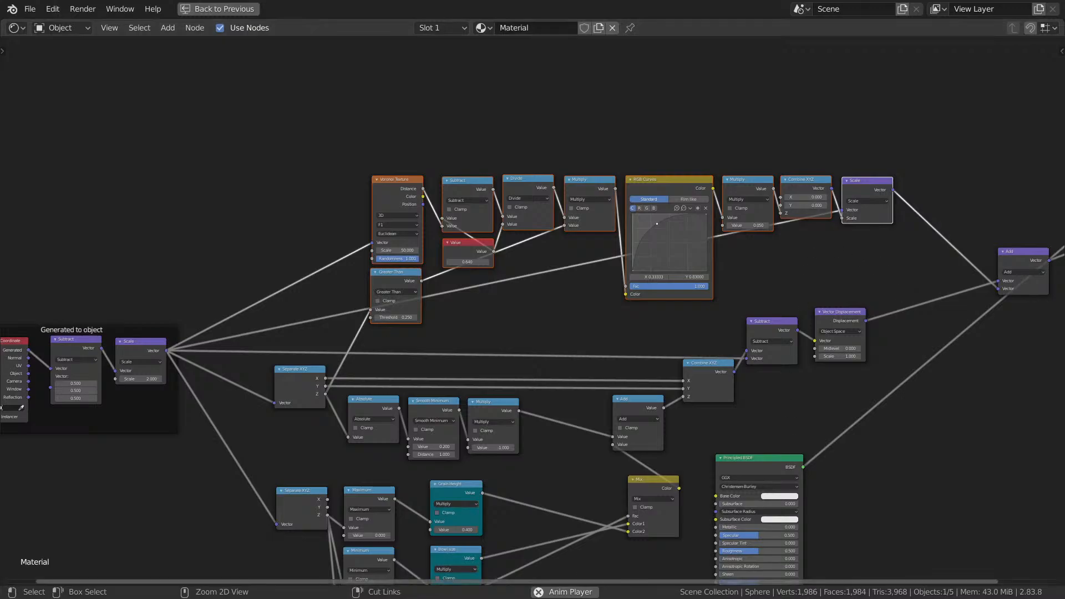
pyautogui.press('b')
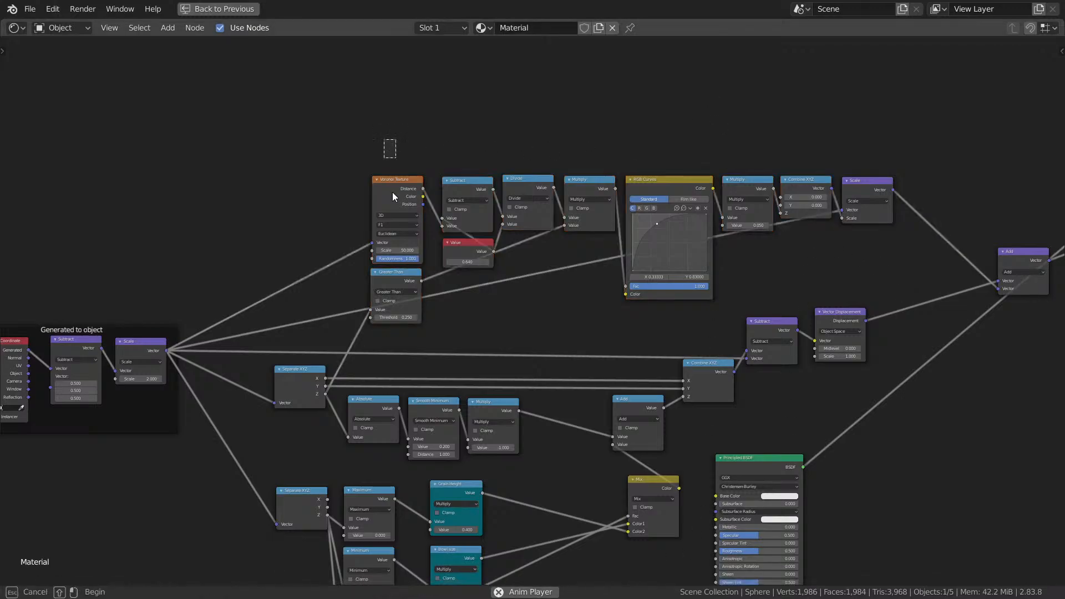
pyautogui.moveTo(395, 140); pyautogui.dragTo(847, 261)
pyautogui.hotkey('ctrl', 'j')
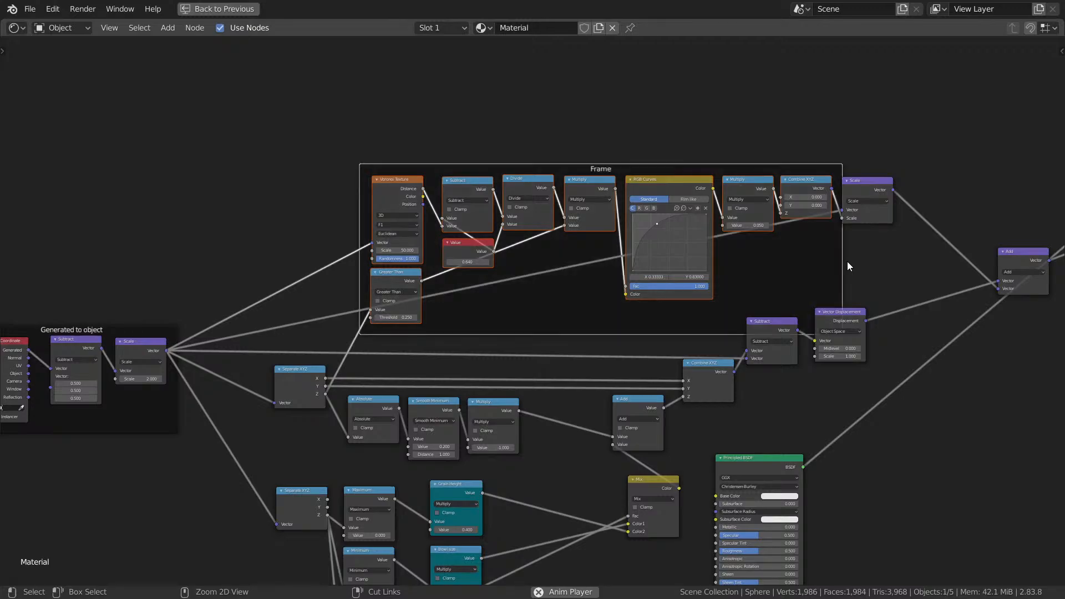
pyautogui.moveTo(792, 239); pyautogui.dragTo(771, 216)
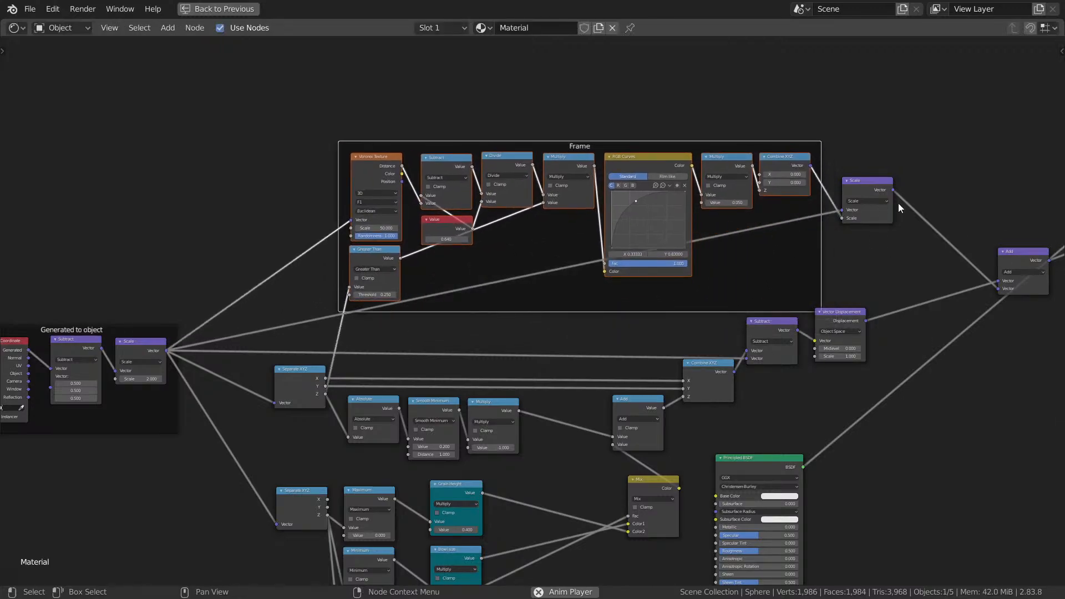
pyautogui.moveTo(869, 193); pyautogui.dragTo(848, 172)
# Label the grain nodes' frame "Rice".
pyautogui.press('F2')
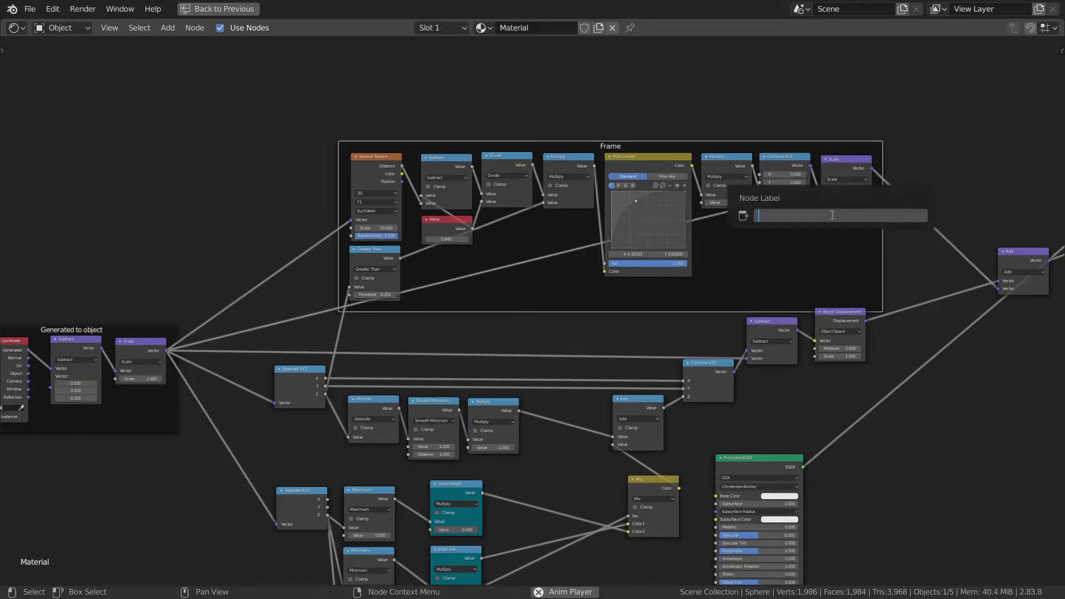
pyautogui.write('Rice')
pyautogui.press('Return')
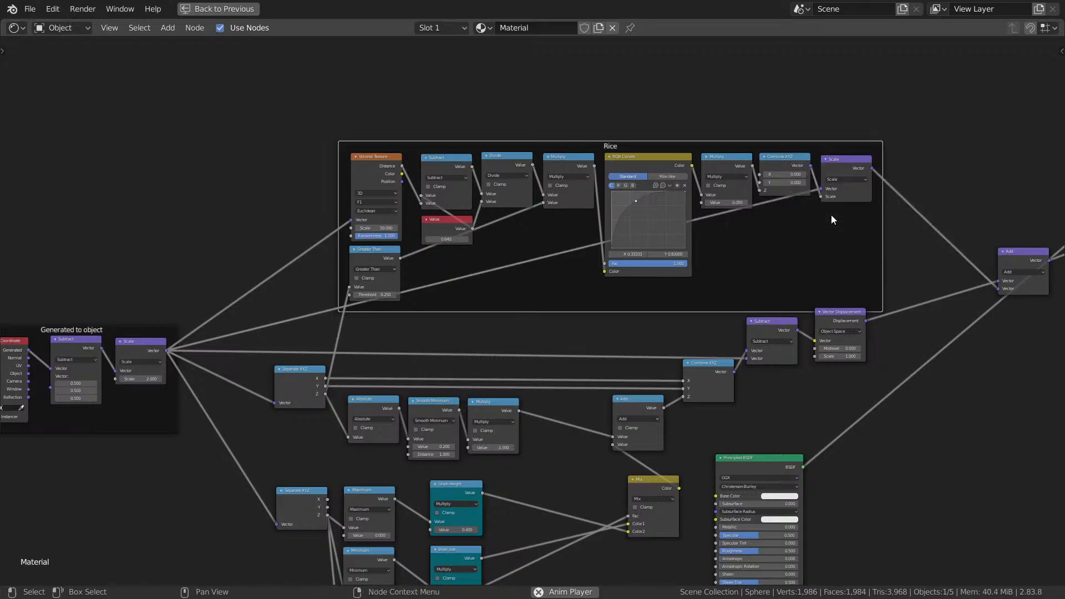
# Move the Principled BSDF node away from the bowl nodes to beneath the Material Output.
pyautogui.scroll(-5, 978, 308)
pyautogui.moveTo(921, 380); pyautogui.dragTo(783, 207, button='middle')
pyautogui.scroll(1, 768, 191)
pyautogui.moveTo(740, 178); pyautogui.dragTo(712, 259, button='middle')
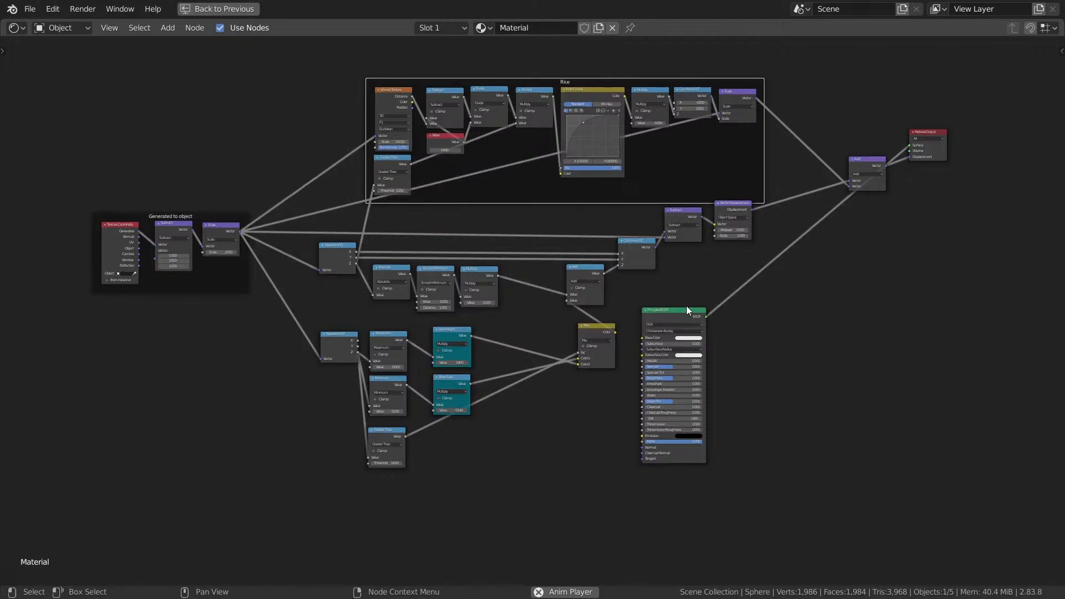
pyautogui.moveTo(690, 310); pyautogui.dragTo(957, 252)
# Move the Greater Than node of the bowl height branch closer beneath the Minimum node.
pyautogui.moveTo(632, 348); pyautogui.dragTo(777, 226, button='middle')
pyautogui.scroll(3, 743, 251)
pyautogui.moveTo(543, 354); pyautogui.dragTo(540, 335)
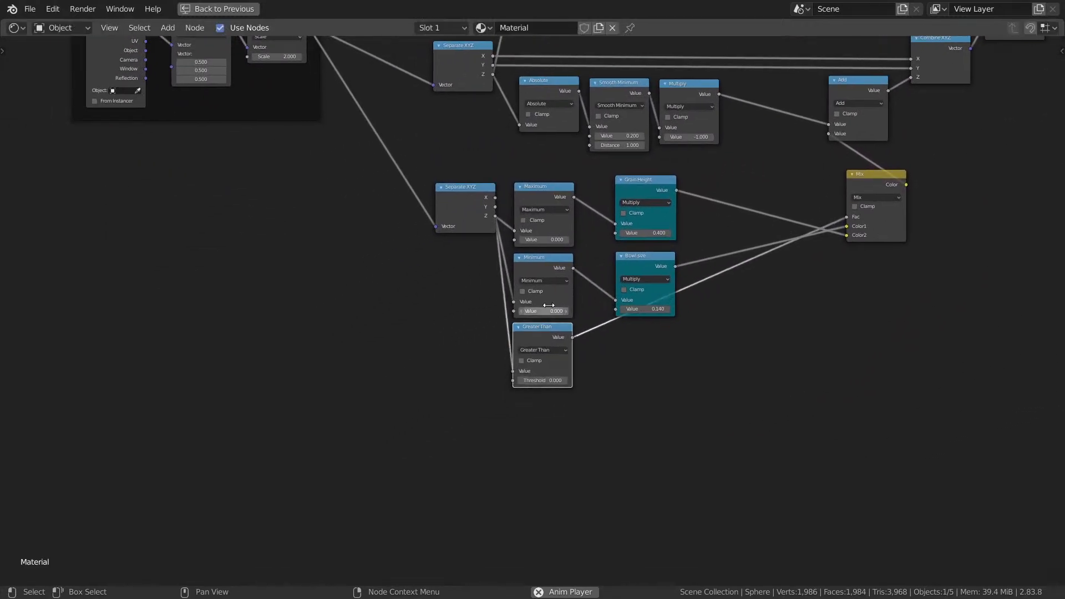
pyautogui.click(457, 209)
pyautogui.moveTo(456, 209); pyautogui.dragTo(461, 231, button='middle')
pyautogui.moveTo(469, 267); pyautogui.dragTo(484, 331, button='middle')
pyautogui.scroll(-3, 484, 330)
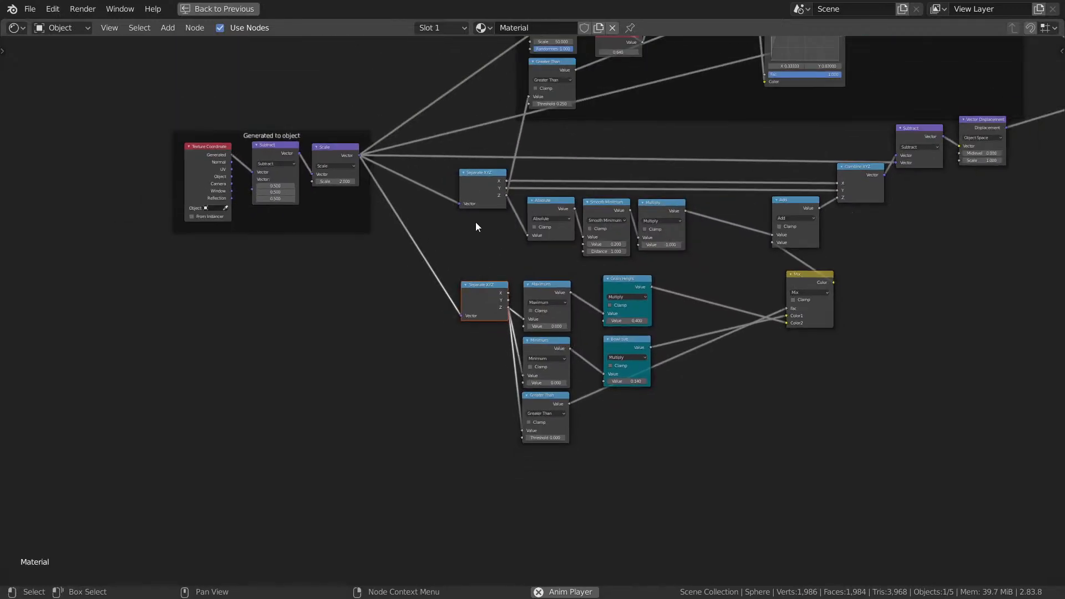
# Move the vector Subtract beside Combine XYZ, the Add beside Multiply, and the Mix node beneath Add.
pyautogui.moveTo(762, 171); pyautogui.dragTo(548, 211, button='middle')
pyautogui.moveTo(715, 174); pyautogui.dragTo(715, 210)
pyautogui.moveTo(601, 249); pyautogui.dragTo(537, 251)
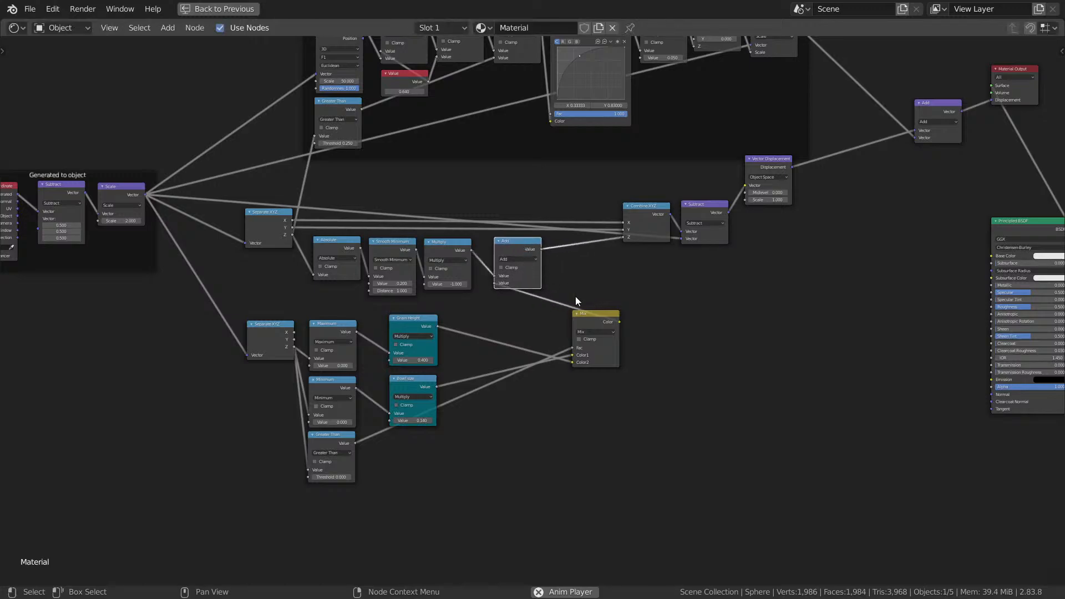
pyautogui.moveTo(587, 340); pyautogui.dragTo(503, 325)
pyautogui.moveTo(579, 307); pyautogui.dragTo(722, 305, button='middle')
pyautogui.scroll(-1, 464, 250)
# Move Vector Displacement close to the final Add node and raise the vector Subtract above Combine XYZ.
pyautogui.click(429, 234)
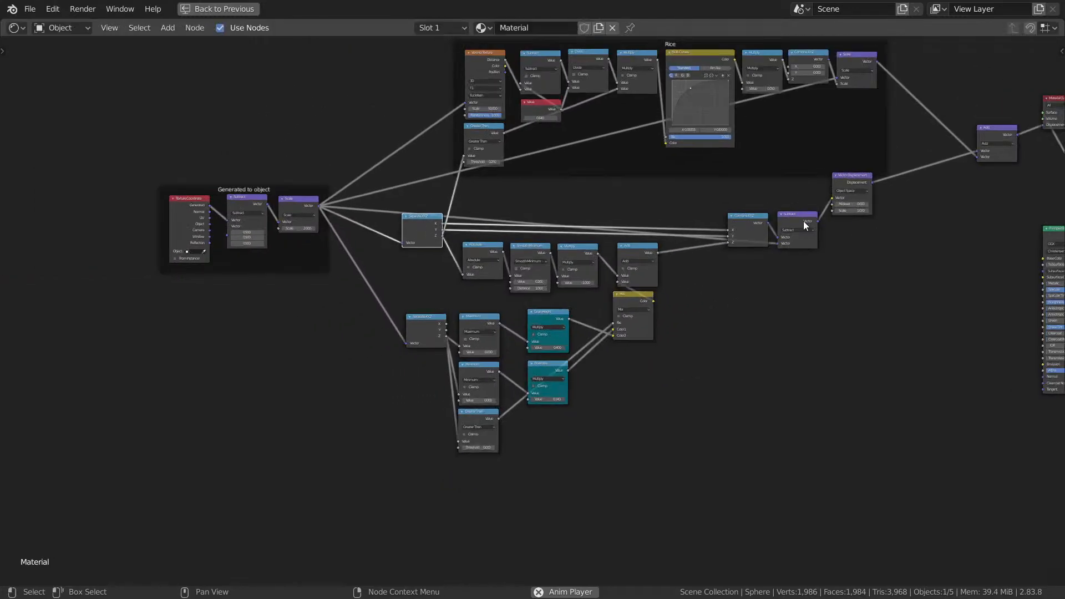
pyautogui.moveTo(789, 217); pyautogui.dragTo(789, 218)
pyautogui.moveTo(848, 185); pyautogui.dragTo(930, 181)
pyautogui.moveTo(780, 225); pyautogui.dragTo(779, 191)
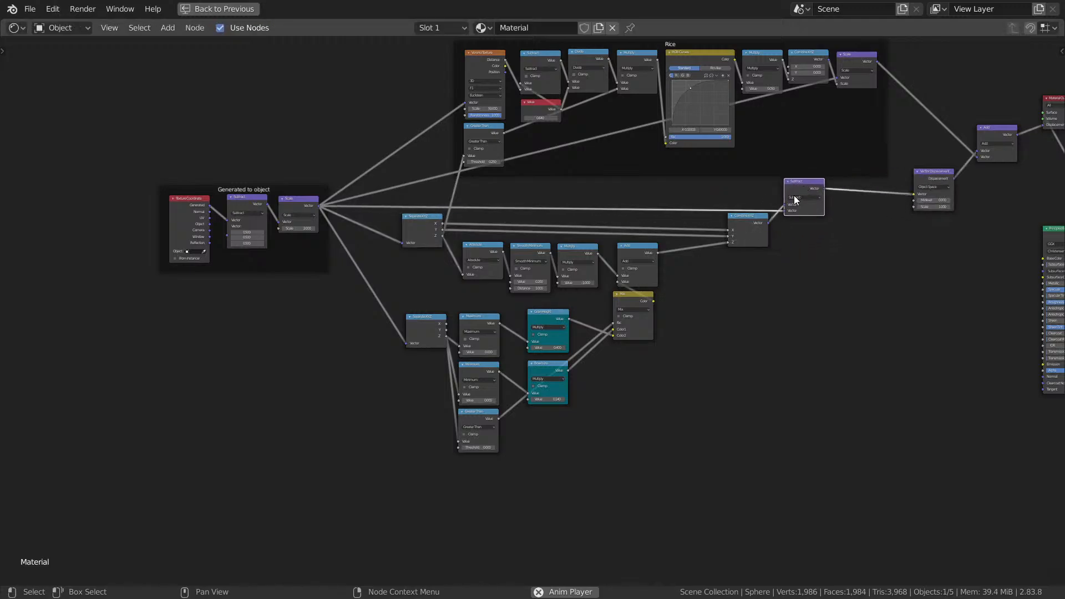
# Enclose the bowl nodes from both Separate XYZ nodes through the vector Subtract in a new frame.
pyautogui.scroll(-1, 575, 242)
pyautogui.moveTo(736, 360); pyautogui.dragTo(781, 471)
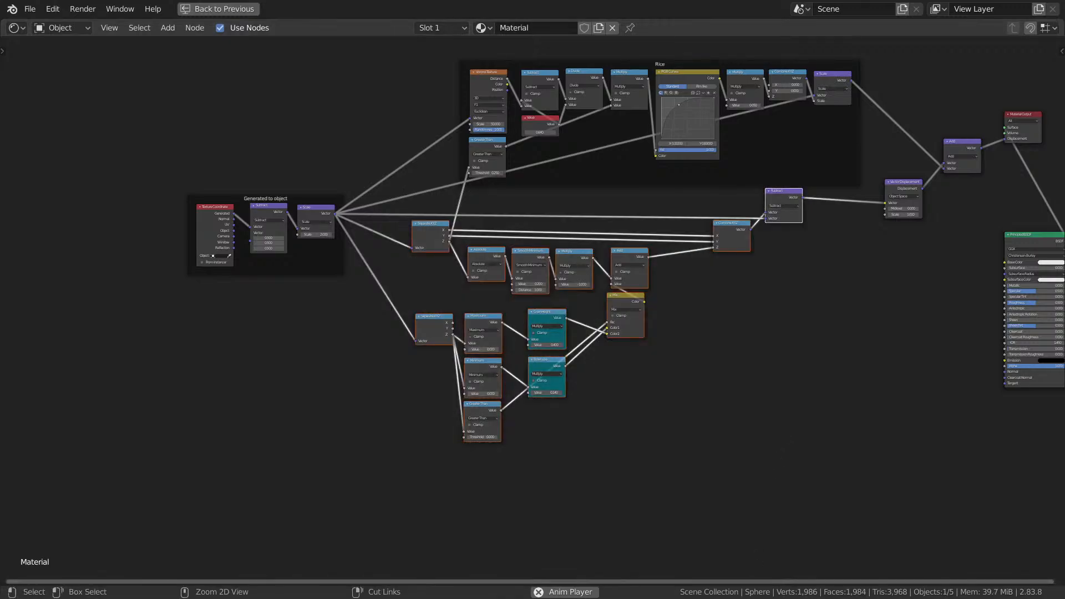
pyautogui.hotkey('ctrl', 'j')
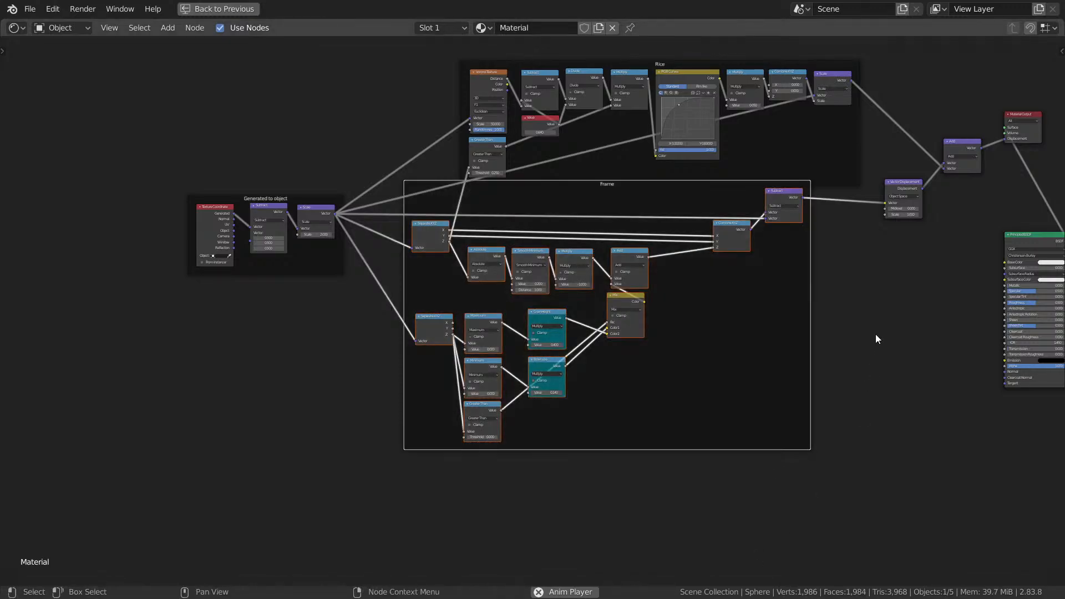
# Space out the frames by moving the bowl frame below "Rice" and the "Generated to object" frame farther away.
pyautogui.moveTo(706, 347); pyautogui.dragTo(719, 395)
pyautogui.moveTo(327, 271); pyautogui.dragTo(176, 252)
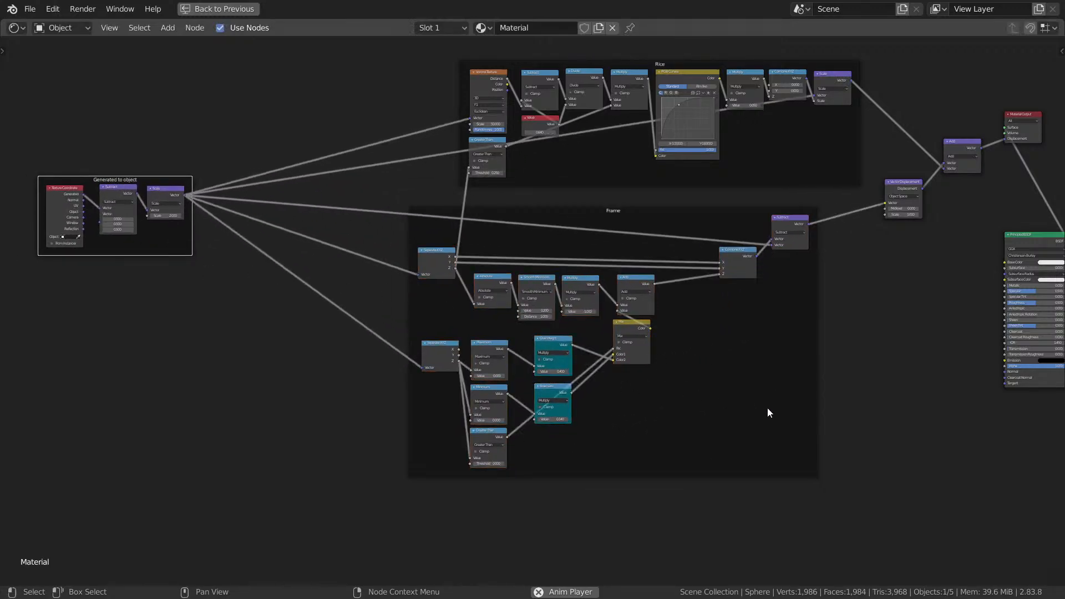
pyautogui.moveTo(768, 409); pyautogui.dragTo(639, 398)
# Label the new frame around the bowl nodes "Bowl shape".
pyautogui.moveTo(678, 339); pyautogui.dragTo(785, 345, button='middle')
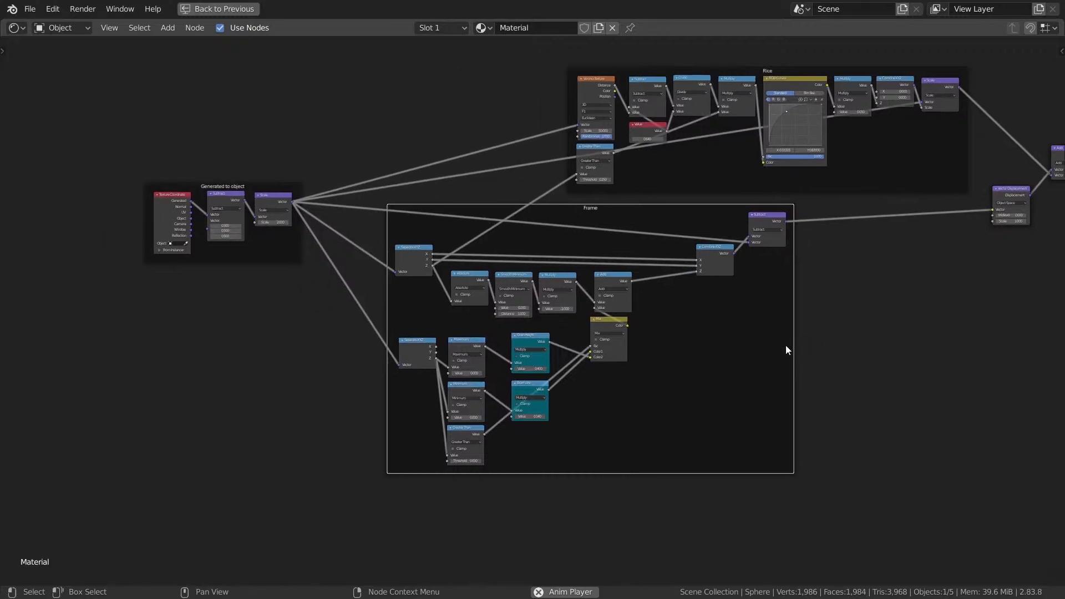
pyautogui.press('F2')
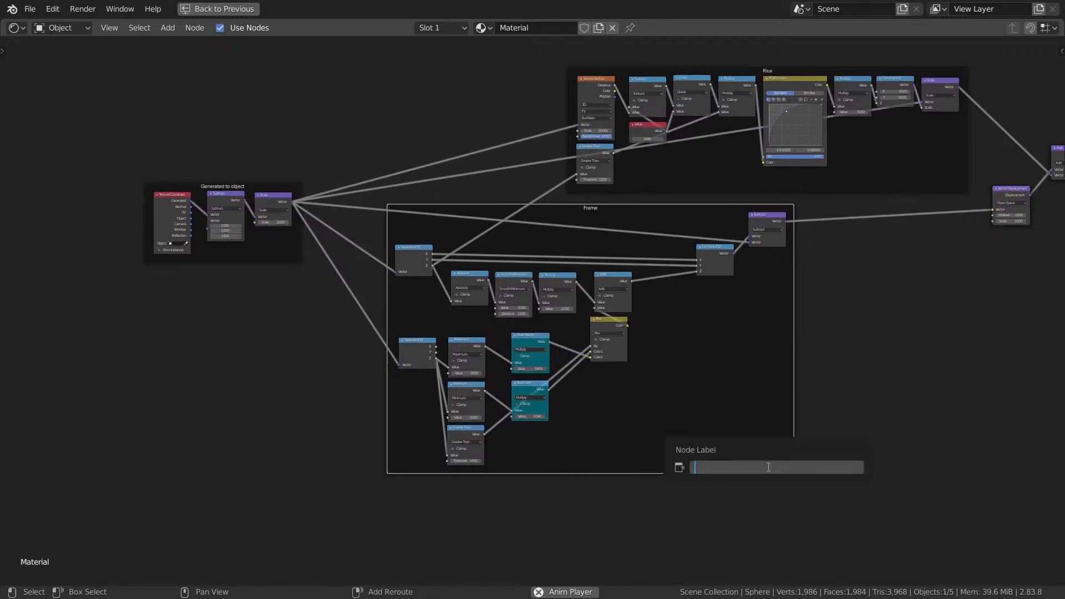
pyautogui.write('B')
pyautogui.write('owl A')
pyautogui.write('hape')
pyautogui.press('Return')
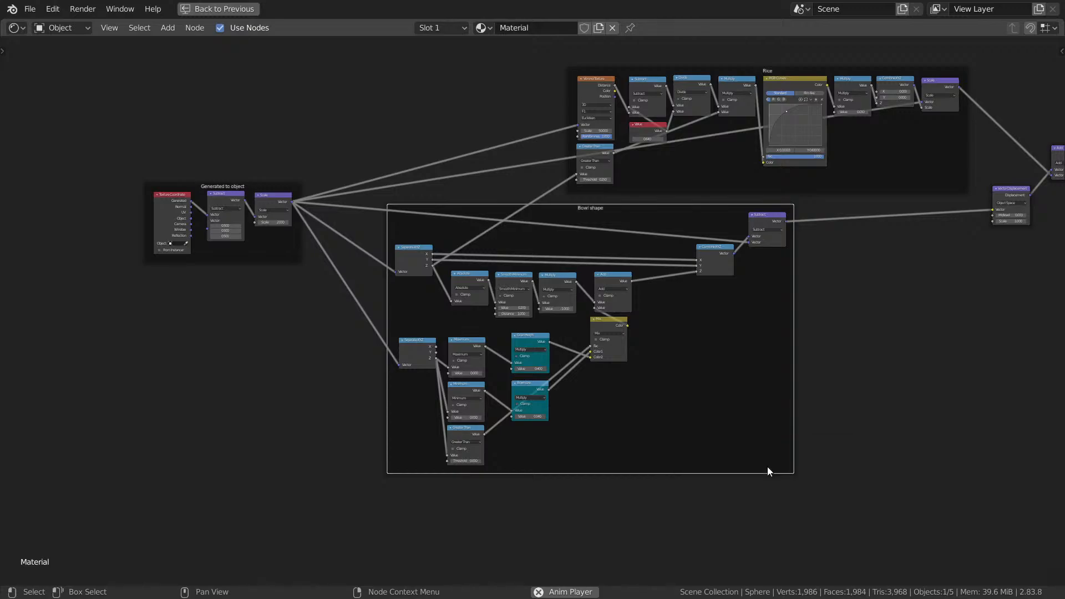
# Label the Value node in the Rice frame "Radius of the grains".
pyautogui.scroll(3, 657, 341)
pyautogui.scroll(4, 569, 389)
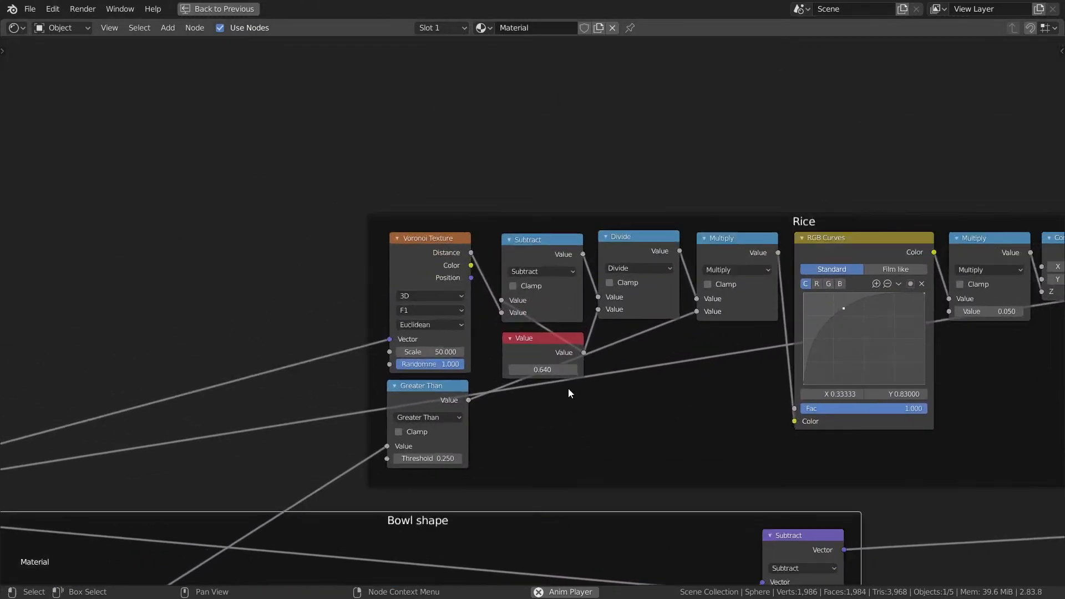
pyautogui.press('F2')
pyautogui.write('Radius of the grains')
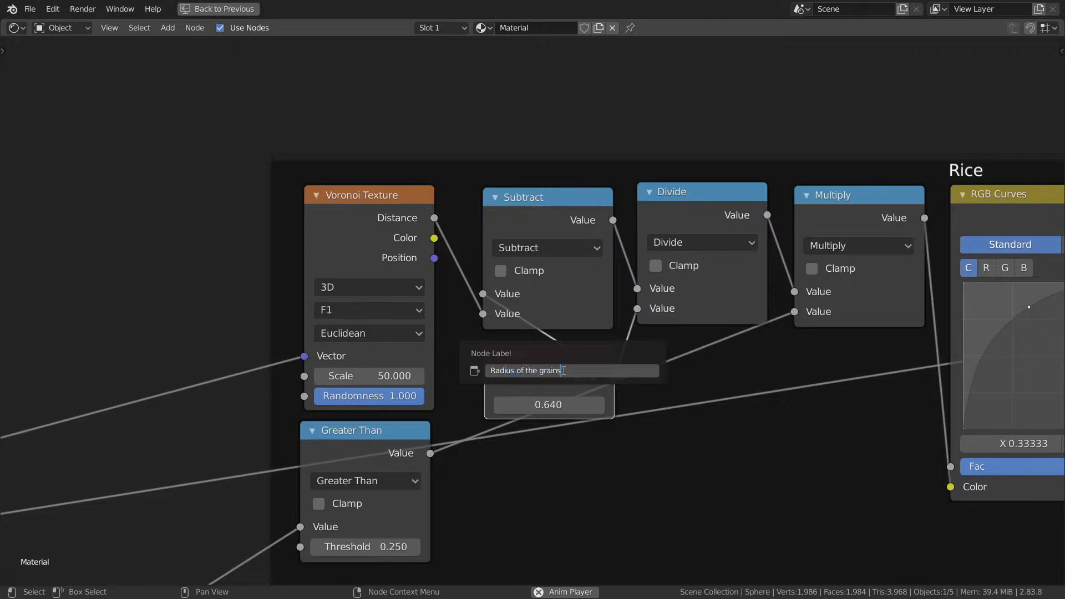
pyautogui.press('Return')
# Review the framed node tree from the Rice and Bowl shape frames through to the Material Output.
pyautogui.scroll(-8, 563, 370)
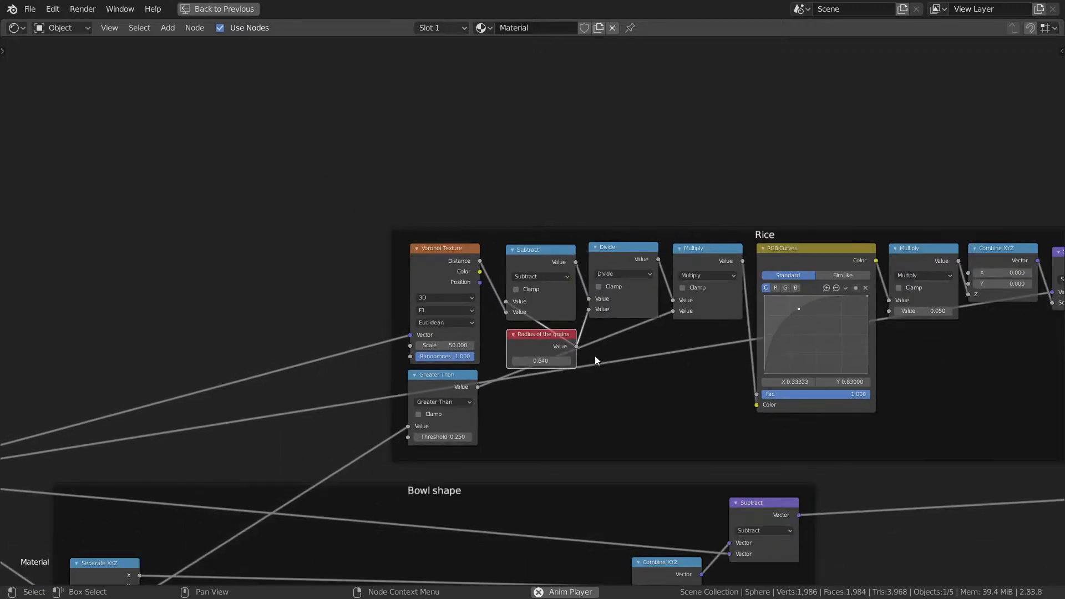
pyautogui.moveTo(549, 290); pyautogui.dragTo(314, 221, button='middle')
pyautogui.scroll(-5, 657, 171)
pyautogui.moveTo(743, 227); pyautogui.dragTo(718, 152, button='middle')
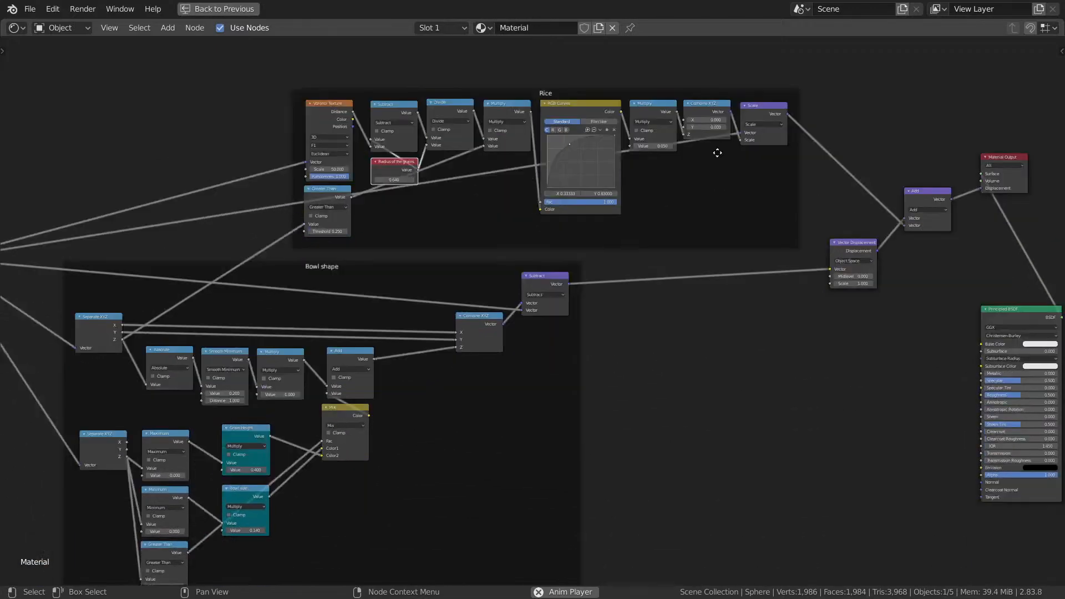
pyautogui.moveTo(778, 206); pyautogui.dragTo(758, 223, button='middle')
pyautogui.moveTo(811, 278); pyautogui.dragTo(852, 188, button='middle')
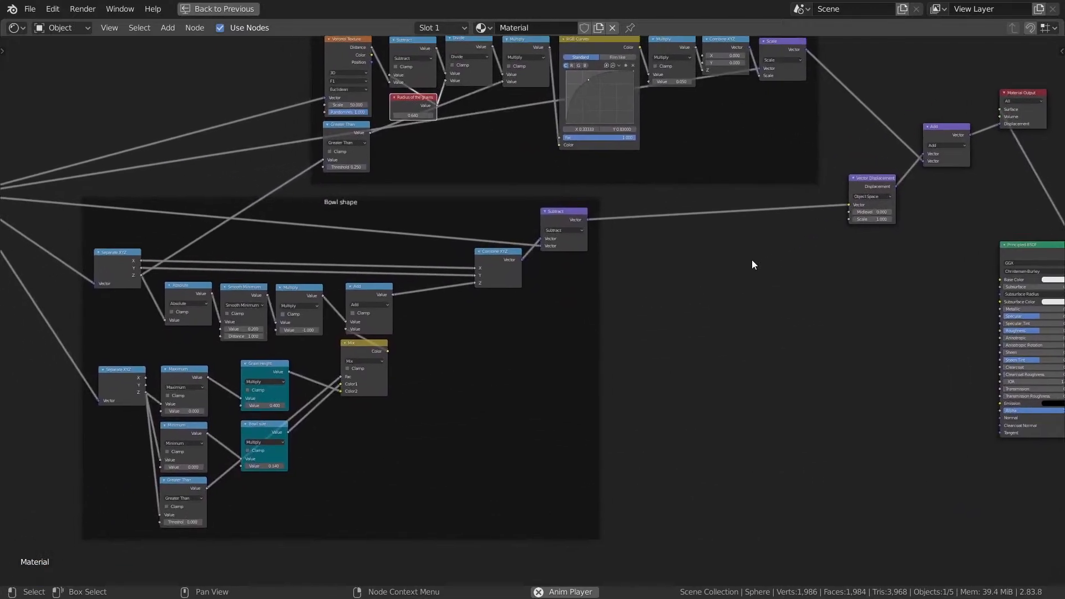
pyautogui.scroll(-5, 752, 260)
pyautogui.moveTo(774, 285); pyautogui.dragTo(813, 251, button='middle')
# Give the "Radius of the grains" node a custom colour using the Red preset and save the file.
pyautogui.press('n')
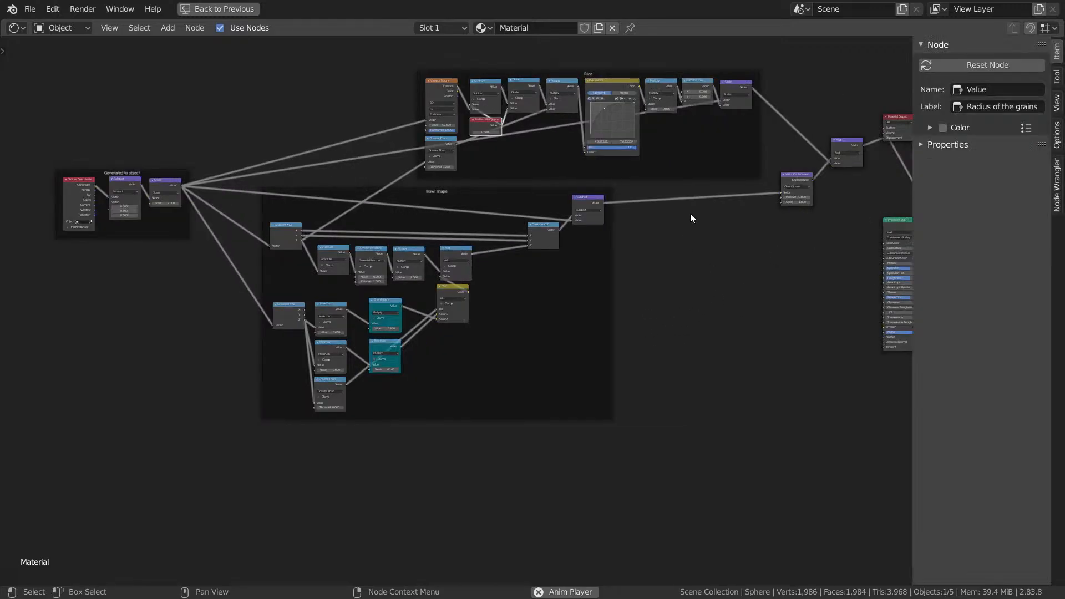
pyautogui.moveTo(690, 218); pyautogui.dragTo(477, 271, button='middle')
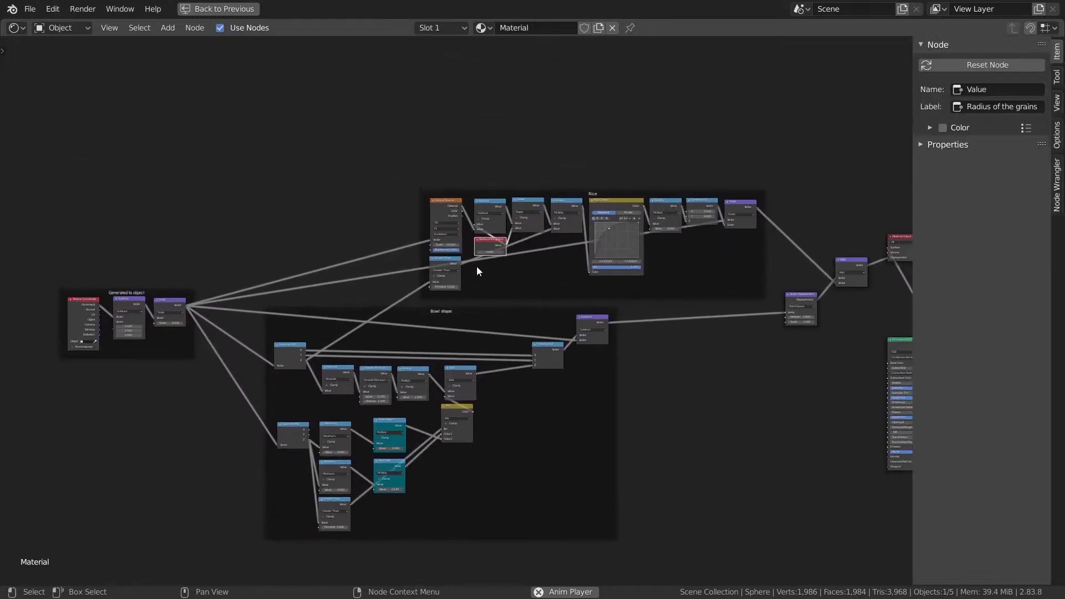
pyautogui.click(971, 127)
pyautogui.click(1023, 131)
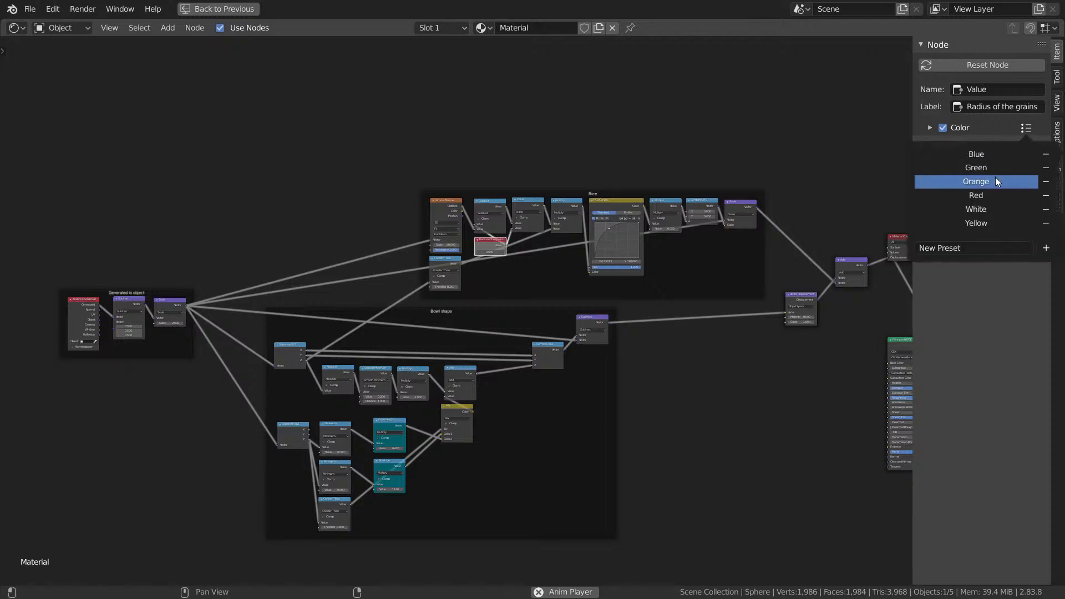
pyautogui.click(989, 195)
pyautogui.moveTo(625, 244); pyautogui.dragTo(333, 293, button='middle')
pyautogui.moveTo(565, 267); pyautogui.dragTo(540, 289, button='middle')
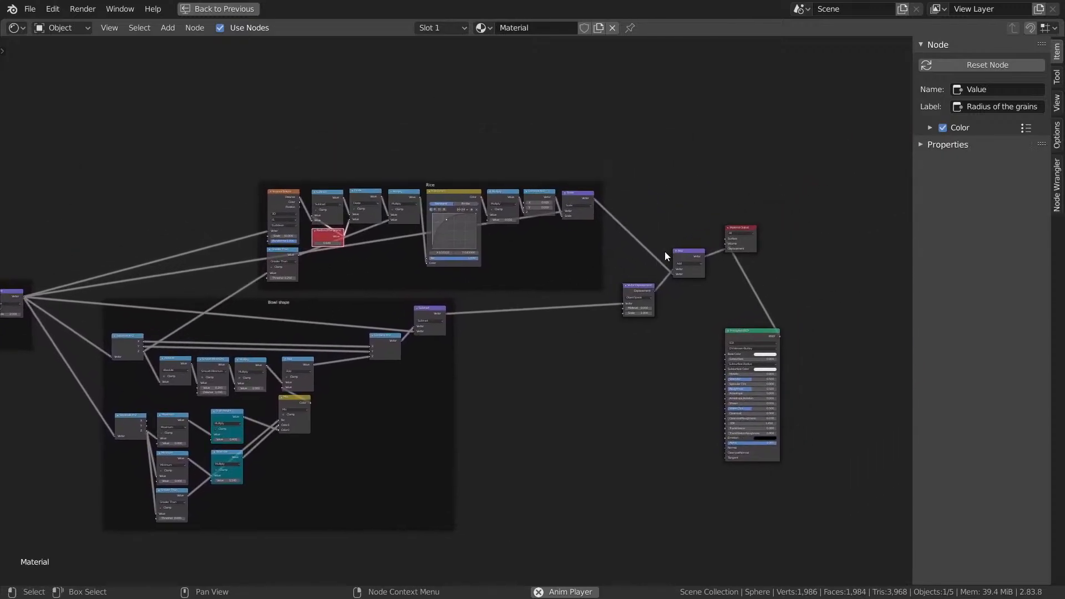
pyautogui.hotkey('ctrl', 's')
# Move the Principled BSDF node above the Material Output, clear of the displacement nodes.
pyautogui.moveTo(710, 310); pyautogui.dragTo(783, 438, button='middle')
pyautogui.scroll(-3, 776, 441)
pyautogui.scroll(1, 783, 437)
pyautogui.moveTo(733, 427); pyautogui.dragTo(669, 258)
pyautogui.moveTo(607, 308); pyautogui.dragTo(675, 210, button='middle')
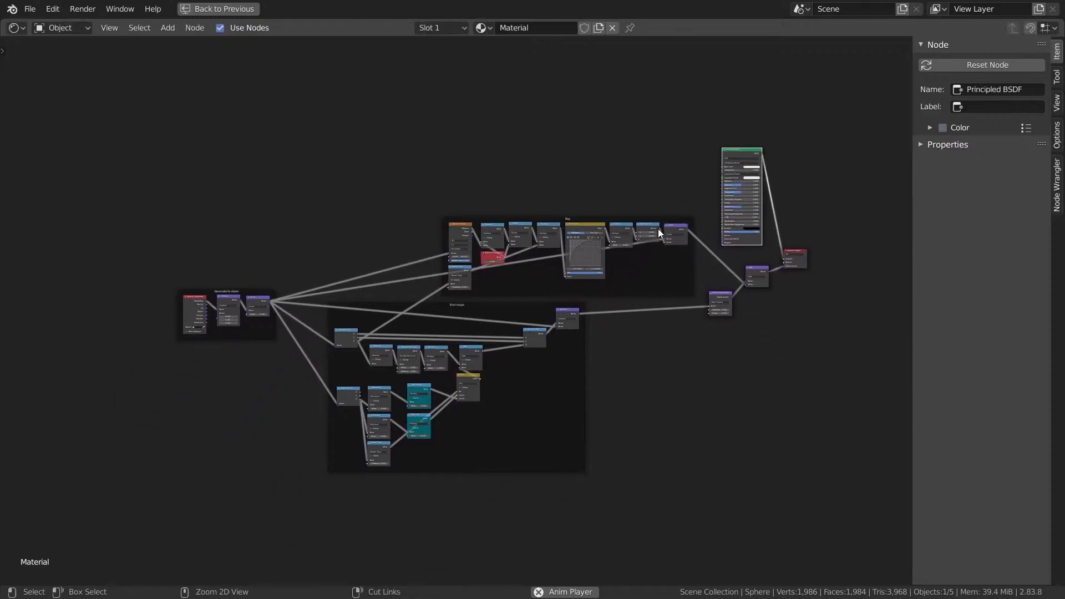
# Save the blend file and restore the maximized node editor to the full workspace layout.
pyautogui.hotkey('ctrl', 's')
pyautogui.hotkey('ctrl', 'space')
pyautogui.scroll(-3, 471, 221)
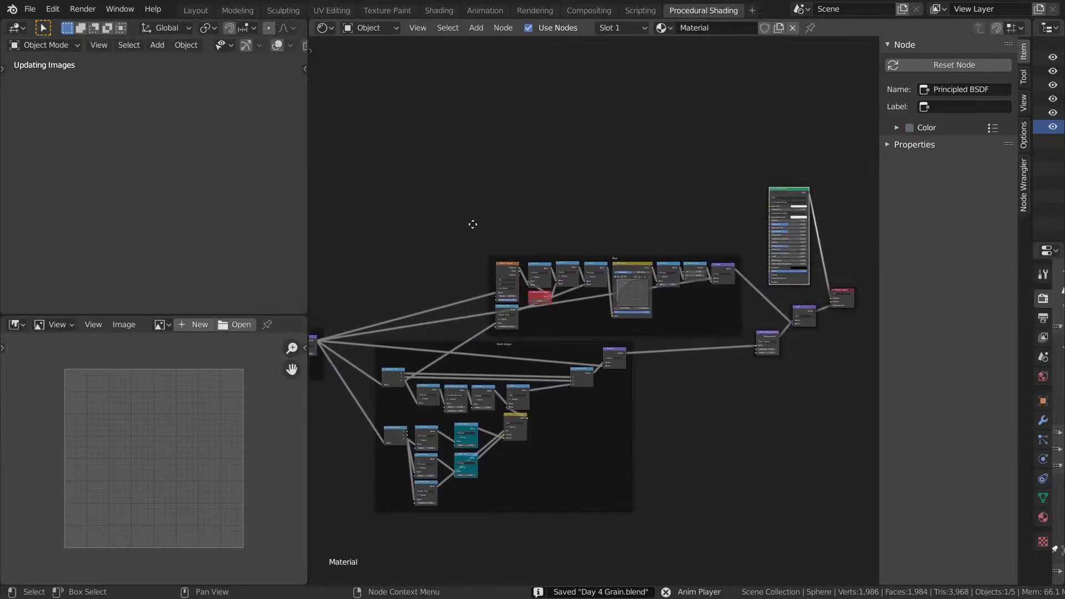
# Hide the node editor's sidebar and bring the whole node tree into view.
pyautogui.moveTo(161, 274); pyautogui.dragTo(220, 258, button='middle')
pyautogui.moveTo(494, 255); pyautogui.dragTo(681, 144, button='middle')
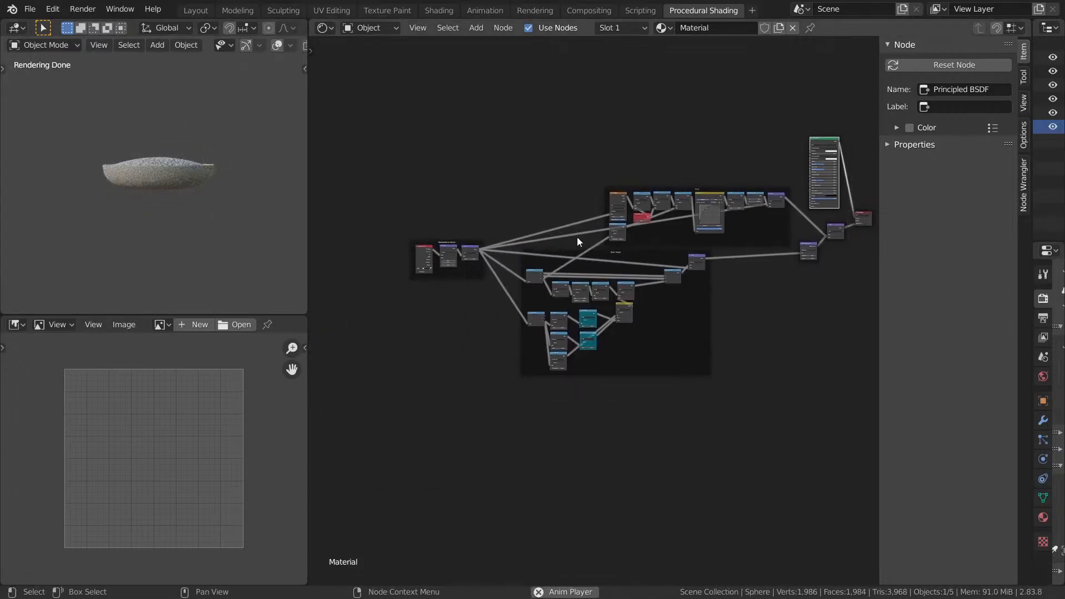
pyautogui.moveTo(720, 250); pyautogui.dragTo(647, 276, button='middle')
pyautogui.press('n')
pyautogui.moveTo(733, 267); pyautogui.dragTo(778, 247, button='middle')
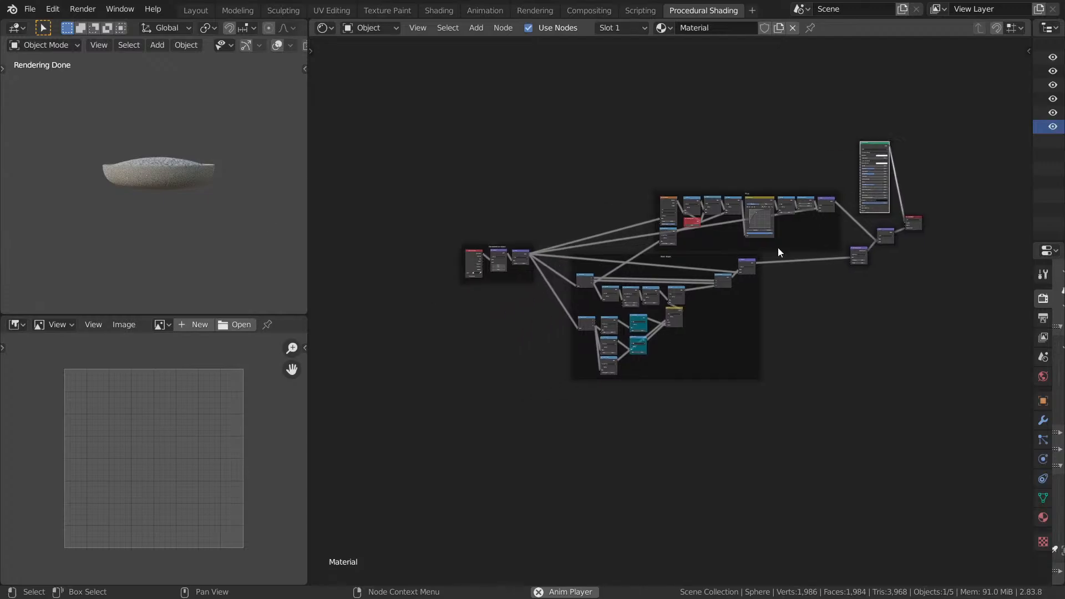
# Examine the rendered bowl from several angles and the node frames from Generated to object through Bowl shape and Rice.
pyautogui.moveTo(93, 201); pyautogui.dragTo(170, 192, button='middle')
pyautogui.scroll(2, 488, 190)
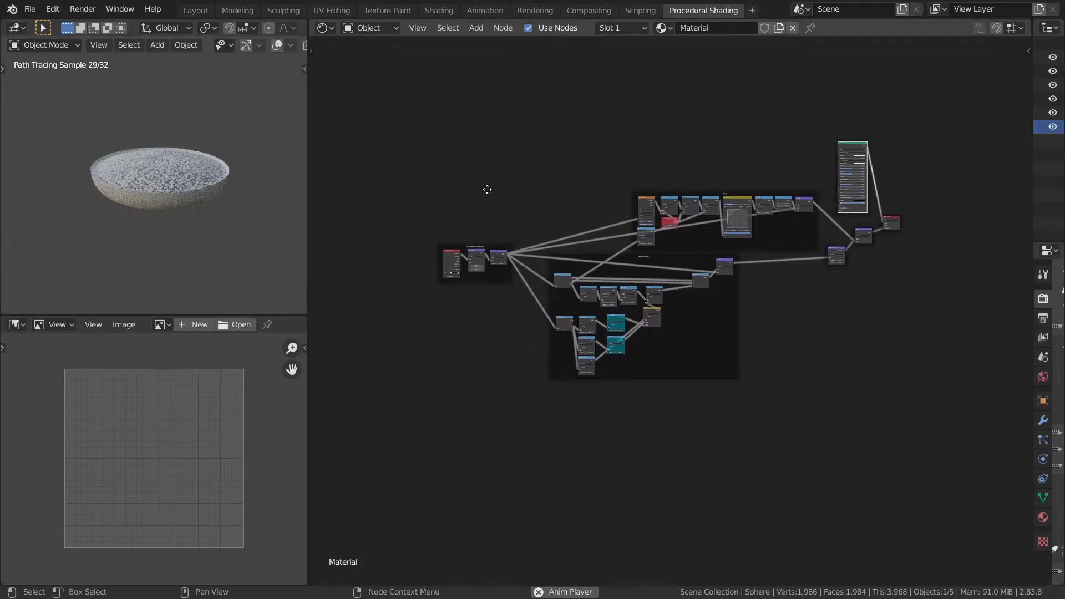
pyautogui.moveTo(179, 167)
pyautogui.mouseDown(button='middle')
pyautogui.moveTo(164, 172)
pyautogui.moveTo(188, 178)
pyautogui.mouseUp(button='middle')
pyautogui.moveTo(424, 183); pyautogui.dragTo(440, 176, button='middle')
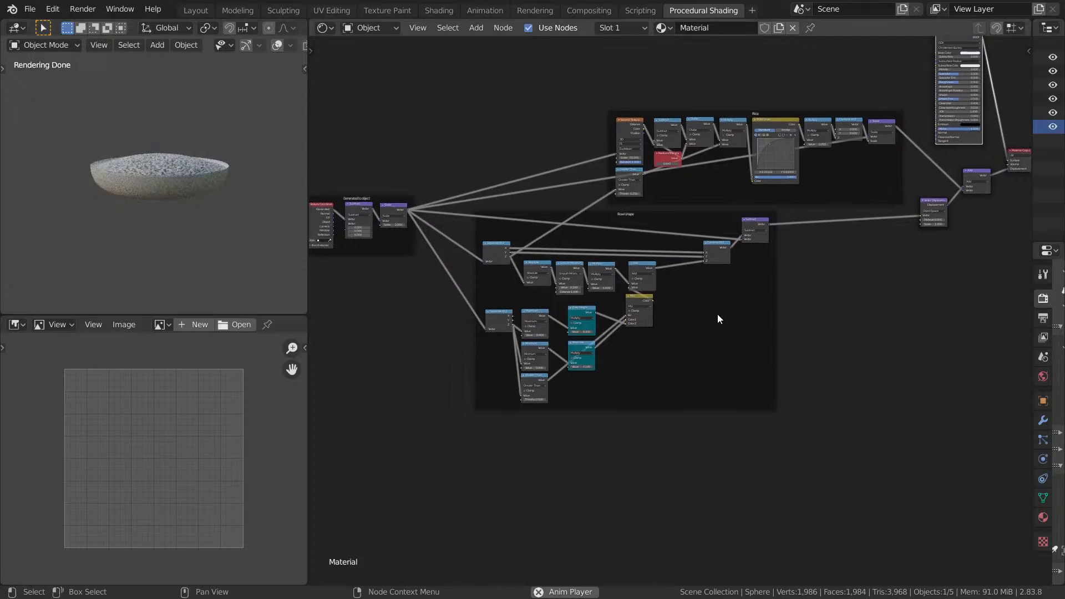
pyautogui.moveTo(719, 317); pyautogui.dragTo(741, 313)
pyautogui.scroll(2, 752, 311)
pyautogui.moveTo(753, 312); pyautogui.dragTo(856, 331, button='middle')
pyautogui.moveTo(433, 257); pyautogui.dragTo(439, 288)
pyautogui.moveTo(842, 282); pyautogui.dragTo(796, 293, button='middle')
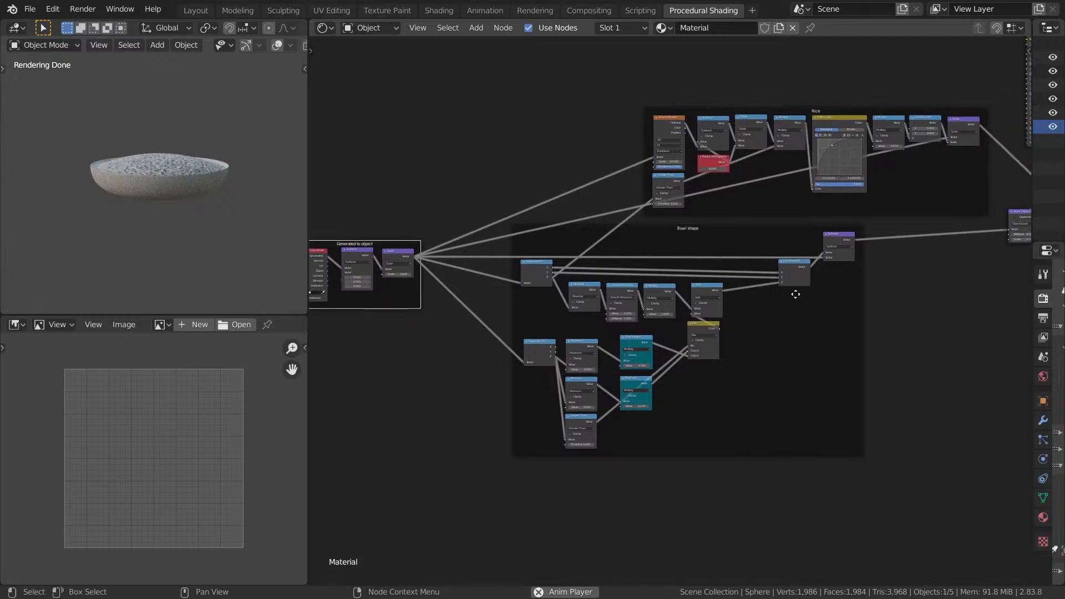
pyautogui.moveTo(880, 301); pyautogui.dragTo(751, 310, button='middle')
pyautogui.moveTo(796, 218); pyautogui.dragTo(774, 221)
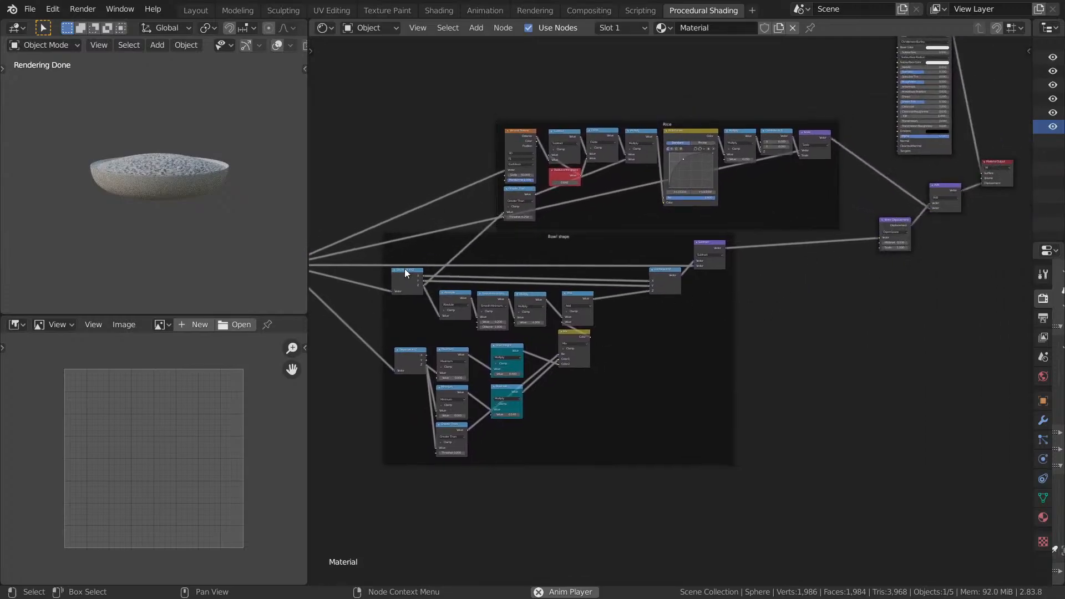
pyautogui.moveTo(111, 238); pyautogui.dragTo(143, 229, button='middle')
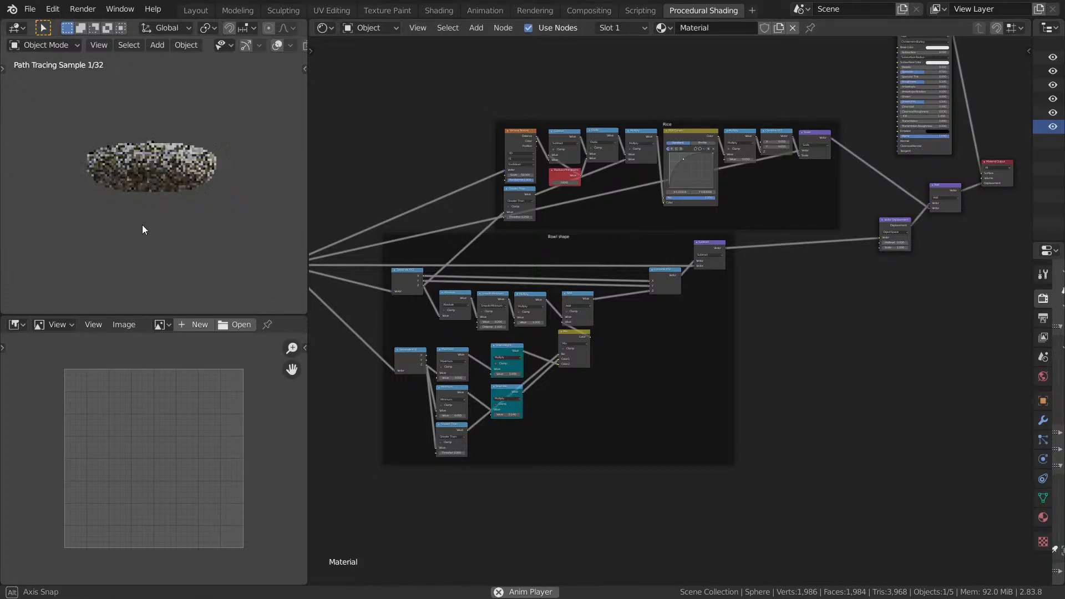
pyautogui.moveTo(525, 394); pyautogui.dragTo(654, 290, button='middle')
pyautogui.moveTo(476, 201); pyautogui.dragTo(575, 233, button='middle')
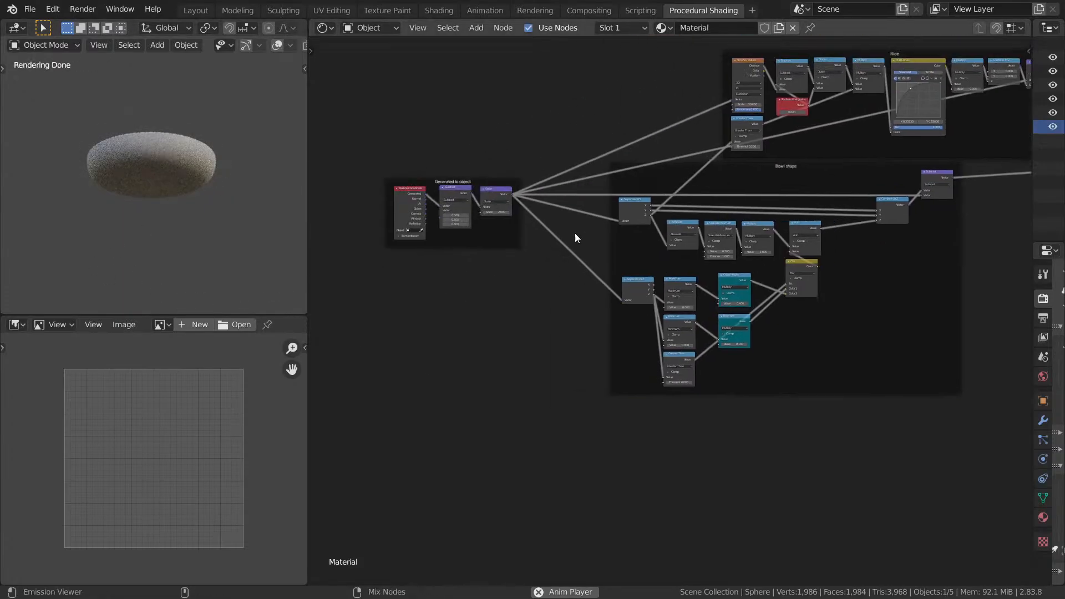
# Preview the Scale node's vector output from the Generated to object frame on the bowl.
pyautogui.keyDown('ctrl'); pyautogui.keyDown('shift'); pyautogui.click(490, 200); pyautogui.keyUp('shift'); pyautogui.keyUp('ctrl')
pyautogui.moveTo(178, 166); pyautogui.dragTo(152, 175, button='middle')
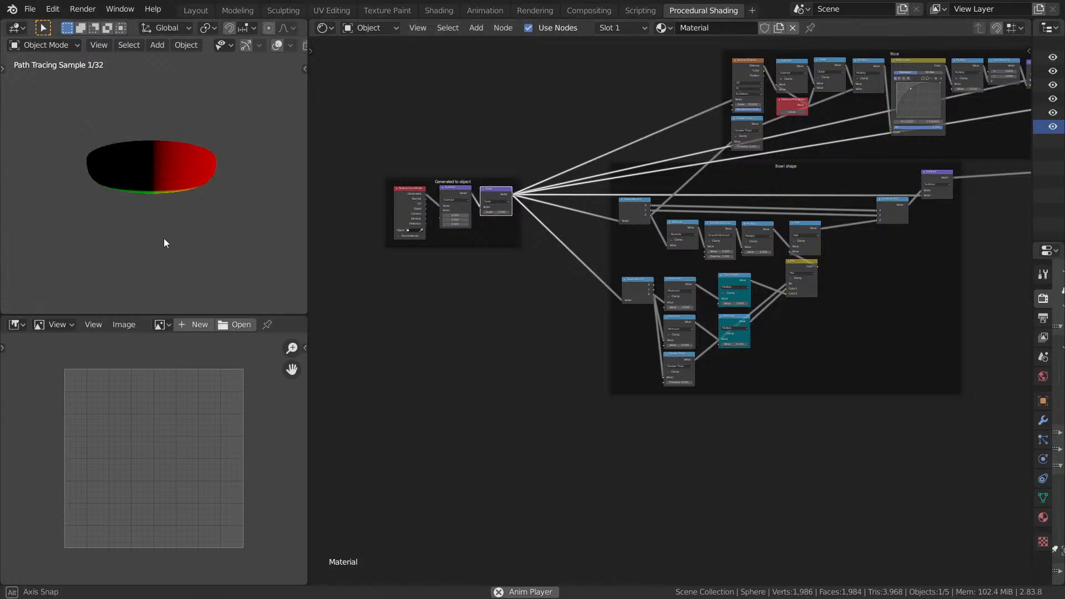
pyautogui.moveTo(164, 240); pyautogui.dragTo(149, 155, button='middle')
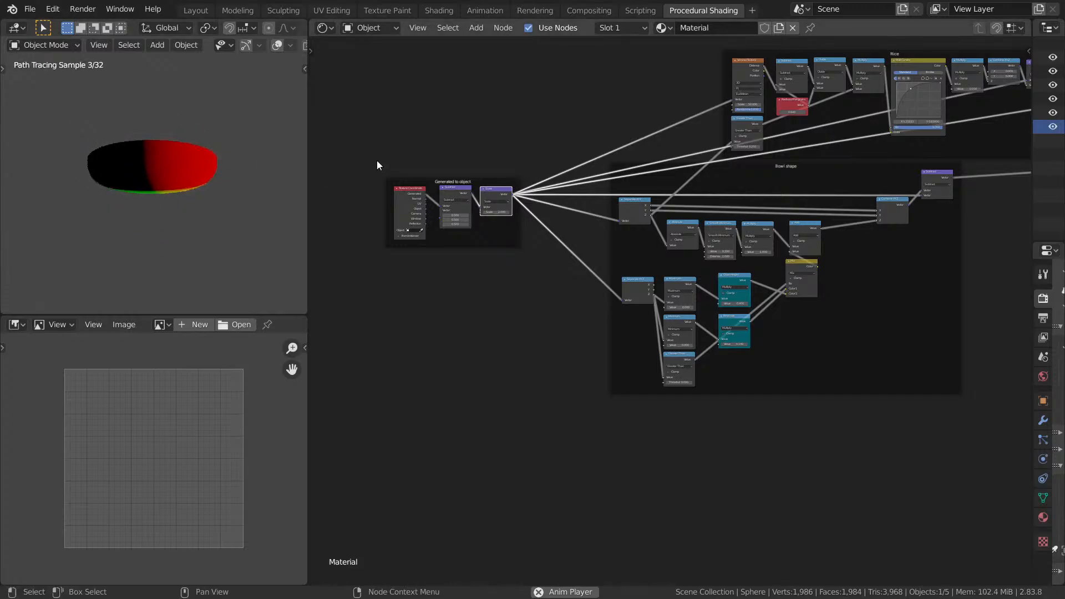
# Add a Vector Math node above the Rice frame and feed it the Scale node's output from the Generated to object frame.
pyautogui.moveTo(629, 157); pyautogui.dragTo(552, 284, button='middle')
pyautogui.hotkey('shift', 'a')
pyautogui.write('s')
pyautogui.write('vec')
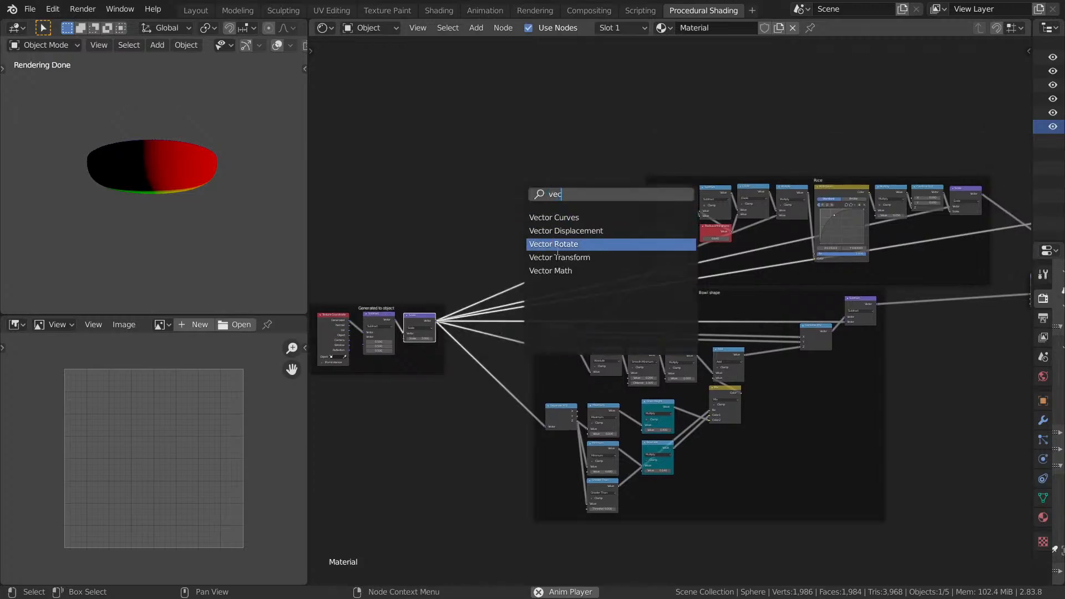
pyautogui.click(562, 270)
pyautogui.click(558, 159)
pyautogui.moveTo(438, 322); pyautogui.dragTo(520, 124)
# Set the new Vector Math node's operation to Length and preview its value on the bowl.
pyautogui.moveTo(543, 175); pyautogui.dragTo(636, 410, button='middle')
pyautogui.scroll(8, 551, 233)
pyautogui.keyDown('ctrl'); pyautogui.keyDown('shift'); pyautogui.click(482, 245); pyautogui.keyUp('shift'); pyautogui.keyUp('ctrl')
pyautogui.click(484, 258)
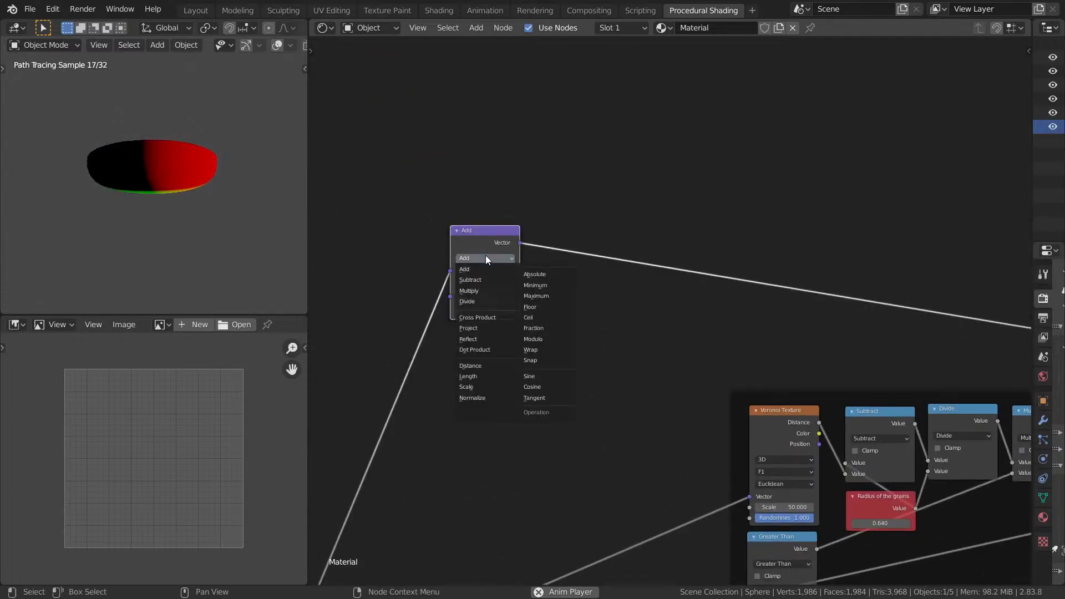
pyautogui.press('l')
pyautogui.keyDown('ctrl'); pyautogui.keyDown('shift'); pyautogui.click(487, 242); pyautogui.keyUp('shift'); pyautogui.keyUp('ctrl')
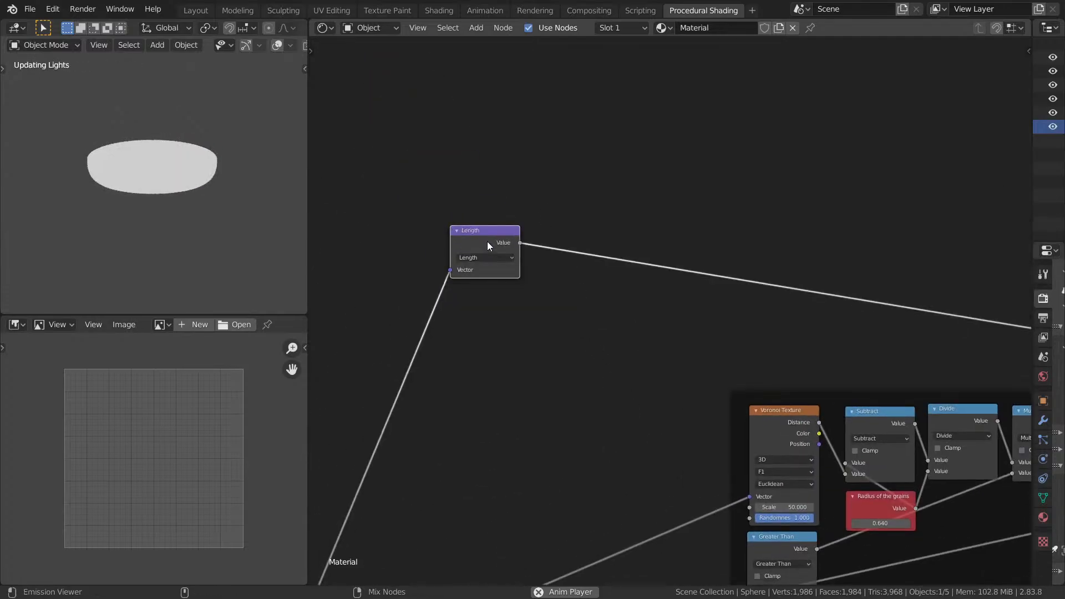
pyautogui.moveTo(161, 88); pyautogui.dragTo(162, 128, button='middle')
pyautogui.moveTo(494, 321); pyautogui.dragTo(574, 315, button='middle')
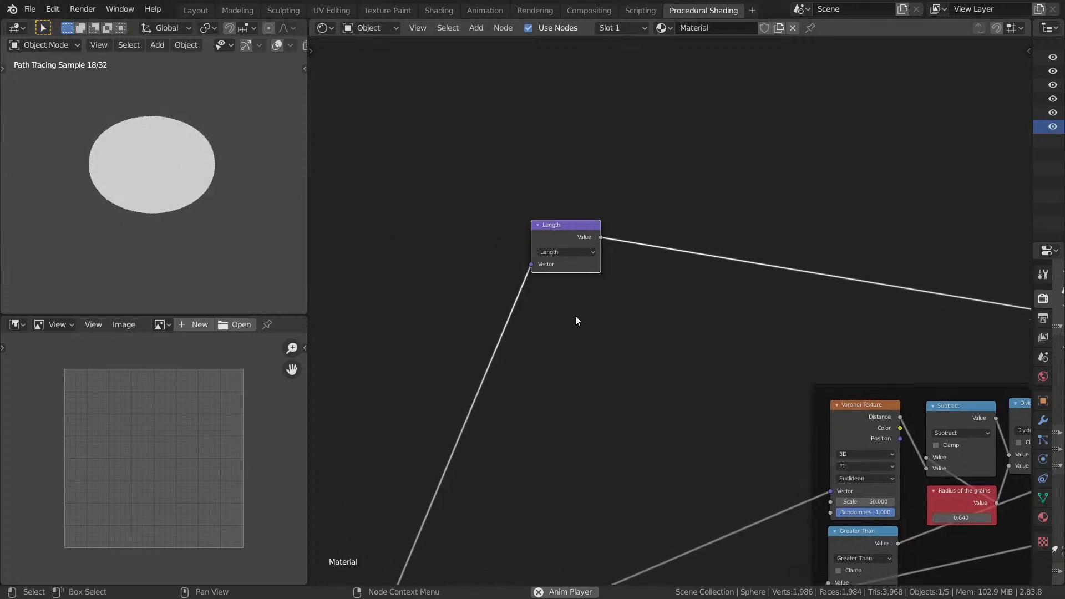
# Insert another Vector Math node on the link leading into the Length node.
pyautogui.hotkey('shift', 'a')
pyautogui.write('svwct')
pyautogui.press('Escape')
pyautogui.hotkey('shift', 'a')
pyautogui.write('s')
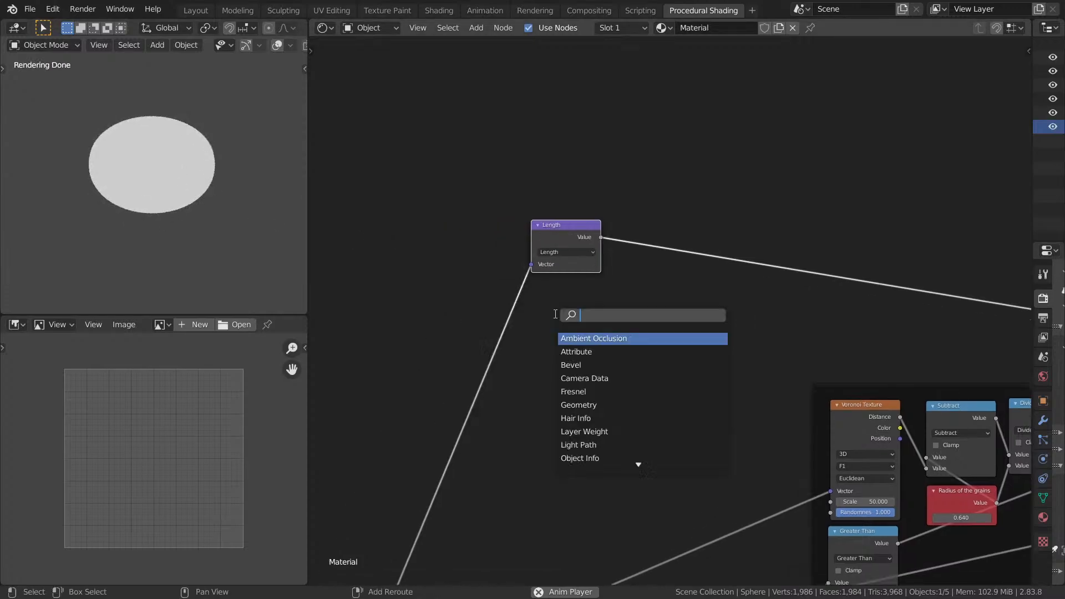
pyautogui.write('vec')
pyautogui.press('Return')
pyautogui.click(491, 335)
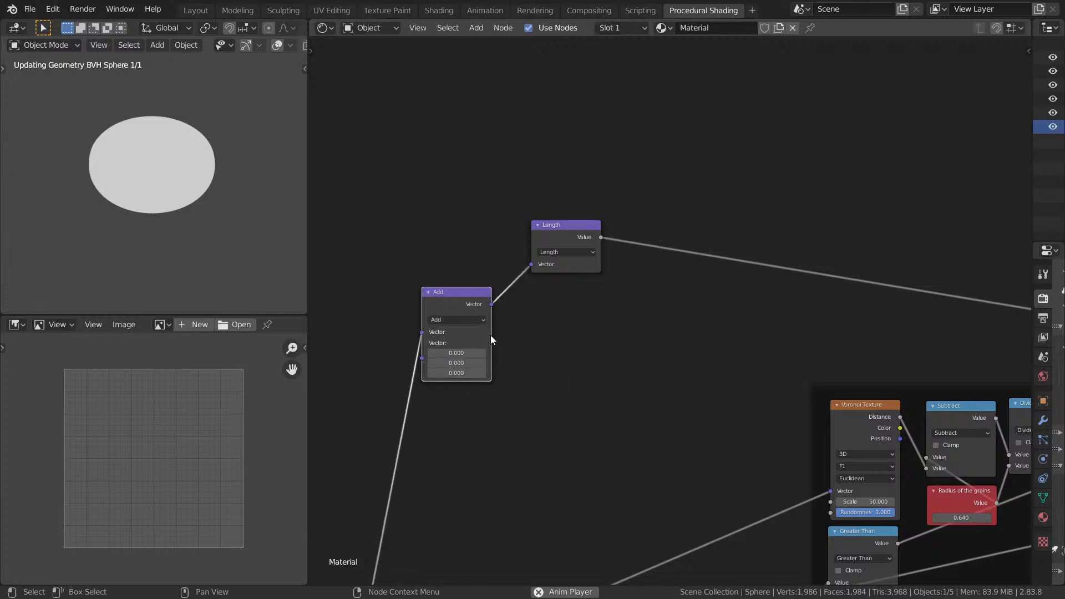
# Set the inserted Vector Math node to Multiply with a vector of 1, 1, 0.
pyautogui.click(451, 320)
pyautogui.click(444, 343)
pyautogui.click(461, 353)
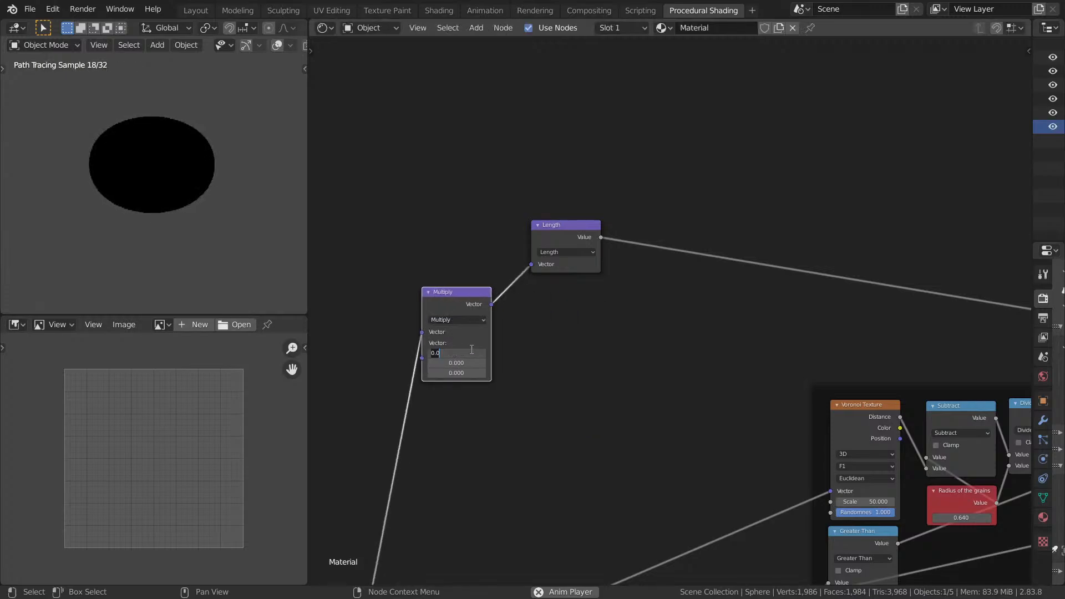
pyautogui.write('1')
pyautogui.press('Tab')
pyautogui.write('1')
pyautogui.press('Return')
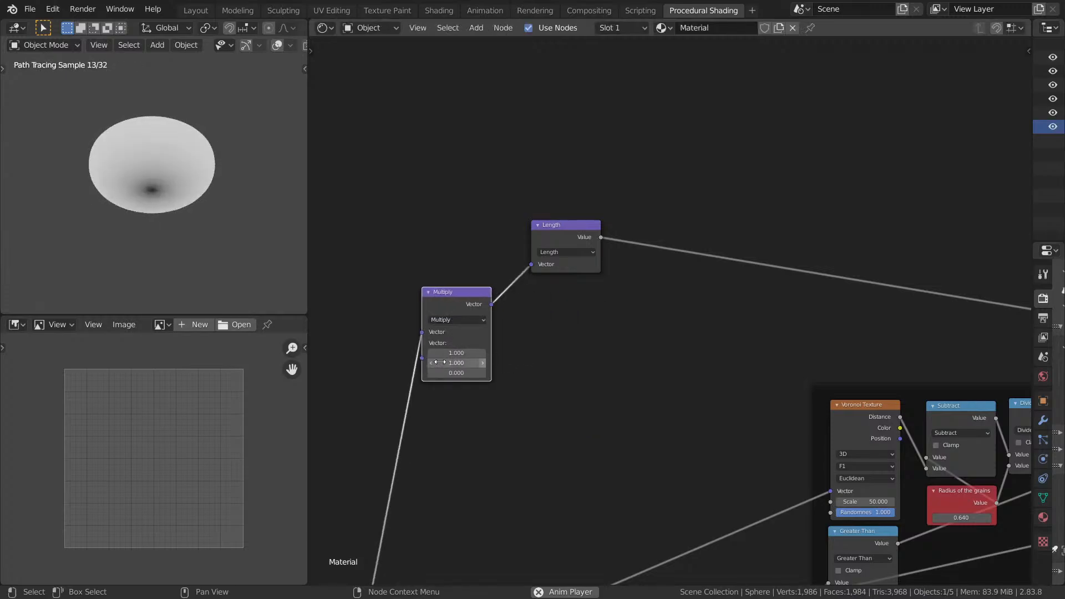
# Inspect the radial gradient on the bowl in a maximized viewport, then restore the layout.
pyautogui.moveTo(169, 268); pyautogui.dragTo(181, 116, button='middle')
pyautogui.hotkey('ctrl', 'space')
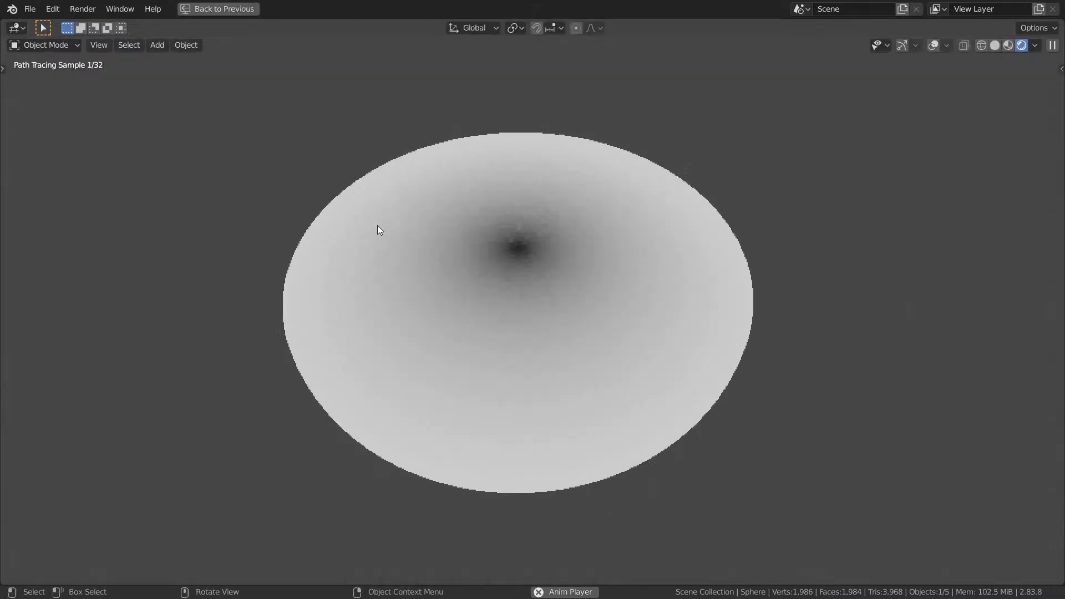
pyautogui.moveTo(378, 226); pyautogui.dragTo(500, 240, button='middle')
pyautogui.hotkey('ctrl', 'space')
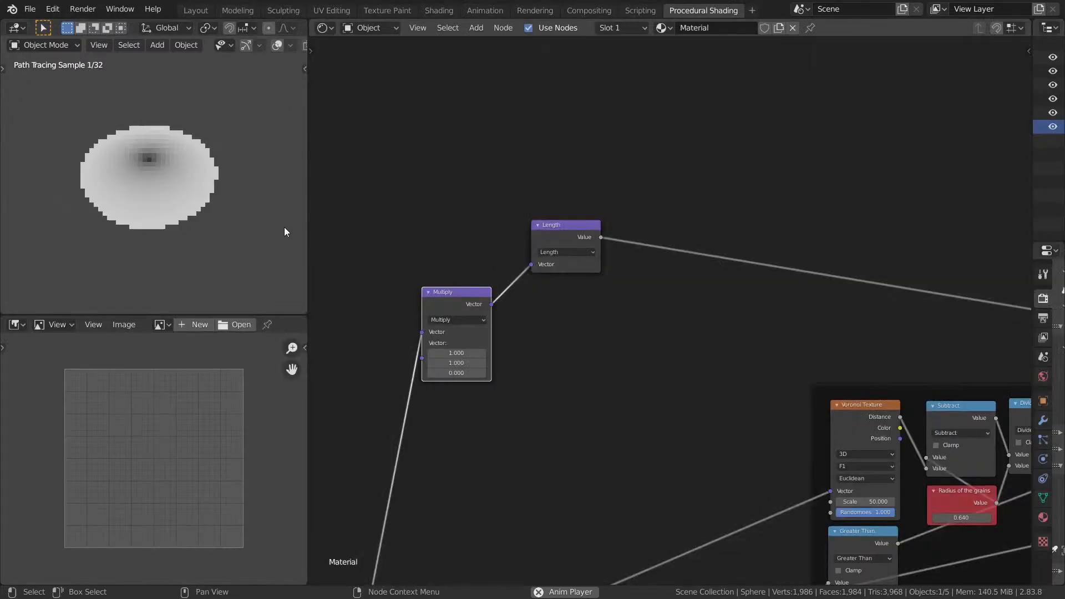
pyautogui.moveTo(285, 231); pyautogui.dragTo(160, 167, button='middle')
# Insert a Math node on the link leaving the Length node.
pyautogui.moveTo(619, 237); pyautogui.dragTo(554, 248, button='middle')
pyautogui.hotkey('shift', 'a')
pyautogui.click(579, 252)
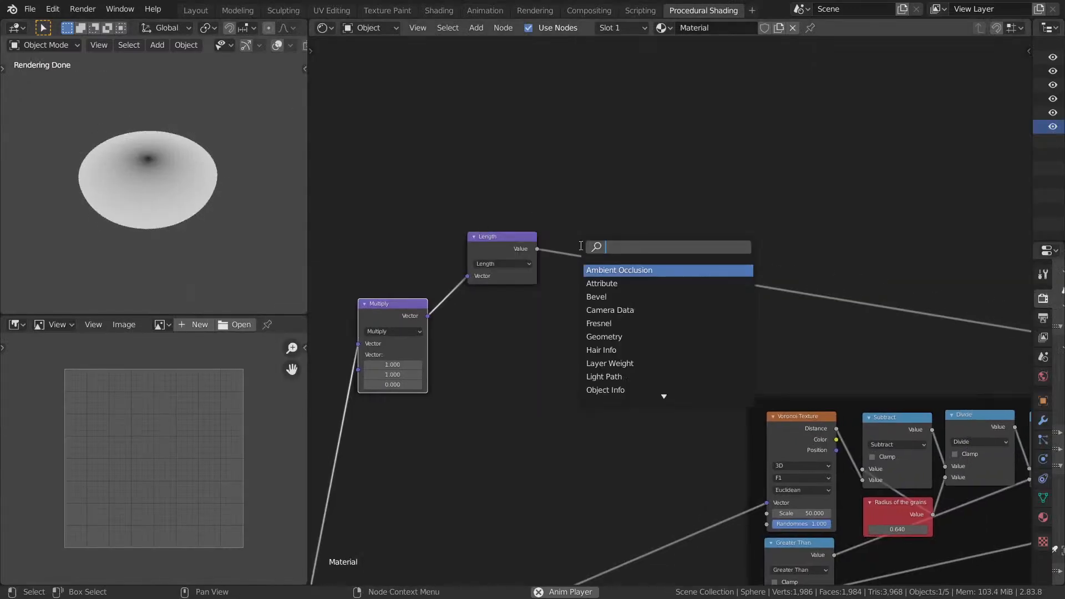
pyautogui.write('math')
pyautogui.press('Return')
pyautogui.click(601, 231)
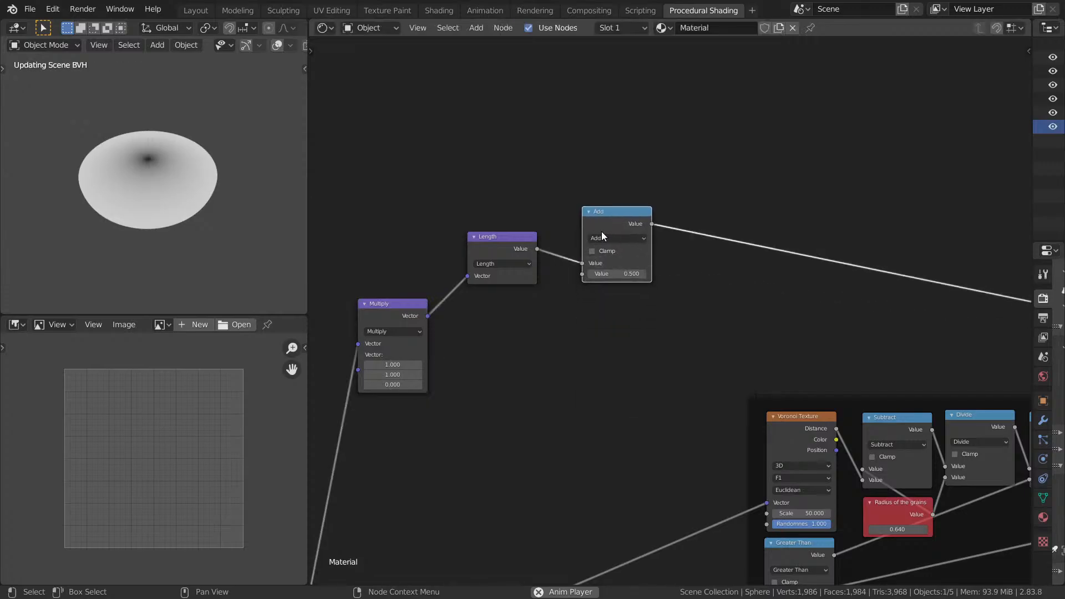
# Set the Math node after Length to Subtract with a value of 0.710.
pyautogui.click(602, 239)
pyautogui.click(604, 285)
pyautogui.keyDown('shift'); pyautogui.moveTo(605, 273); pyautogui.dragTo(630, 273); pyautogui.keyUp('shift')
pyautogui.moveTo(102, 222); pyautogui.dragTo(128, 151, button='middle')
pyautogui.moveTo(408, 321); pyautogui.dragTo(574, 216, button='middle')
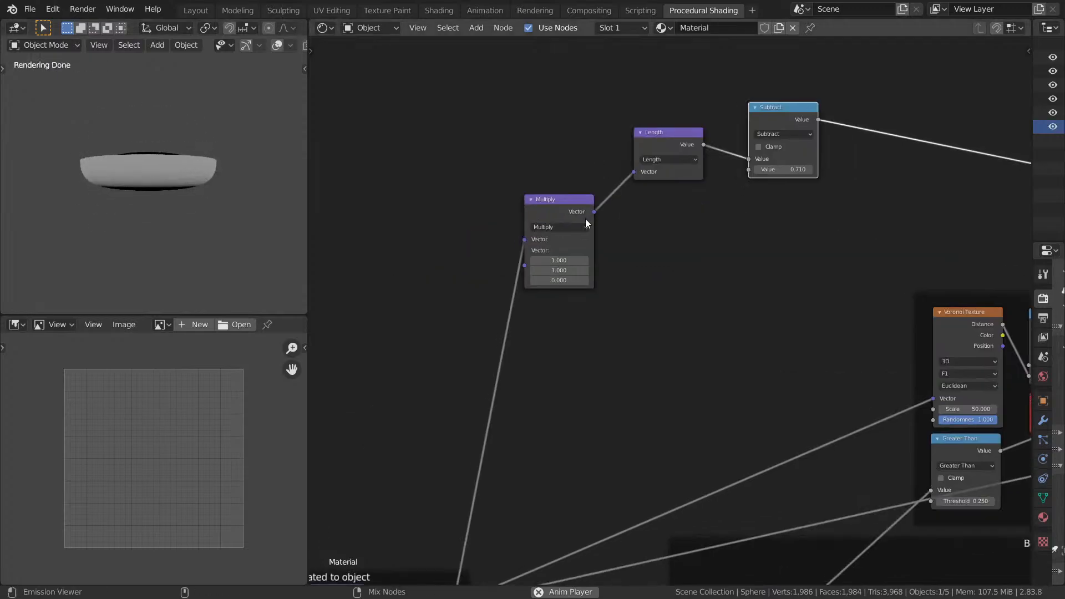
# Compare the Multiply node's vector output with the Subtract node's value by previewing each on the bowl.
pyautogui.keyDown('ctrl'); pyautogui.keyDown('shift'); pyautogui.click(575, 216); pyautogui.keyUp('shift'); pyautogui.keyUp('ctrl')
pyautogui.moveTo(166, 183)
pyautogui.mouseDown(button='middle')
pyautogui.moveTo(171, 257)
pyautogui.moveTo(174, 152)
pyautogui.moveTo(150, 180)
pyautogui.moveTo(142, 238)
pyautogui.moveTo(145, 163)
pyautogui.moveTo(154, 185)
pyautogui.moveTo(155, 169)
pyautogui.mouseUp(button='middle')
pyautogui.moveTo(790, 119); pyautogui.dragTo(718, 181, button='middle')
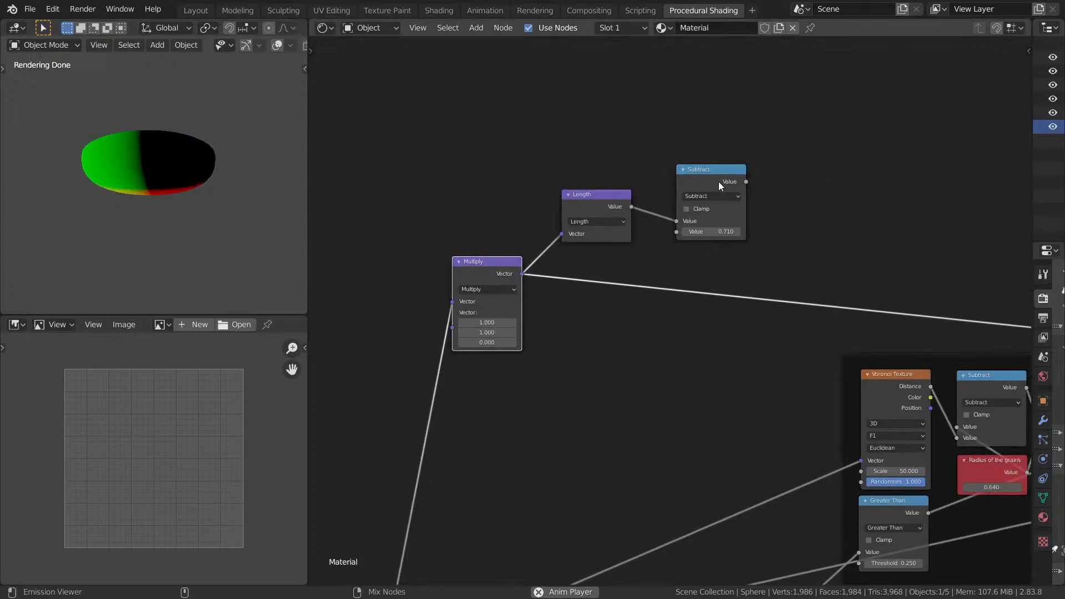
pyautogui.keyDown('ctrl'); pyautogui.keyDown('shift'); pyautogui.click(719, 182); pyautogui.keyUp('shift'); pyautogui.keyUp('ctrl')
# Examine the Subtract mask on the bowl's base and interior, including in a maximized viewport.
pyautogui.moveTo(574, 265); pyautogui.dragTo(605, 197, button='middle')
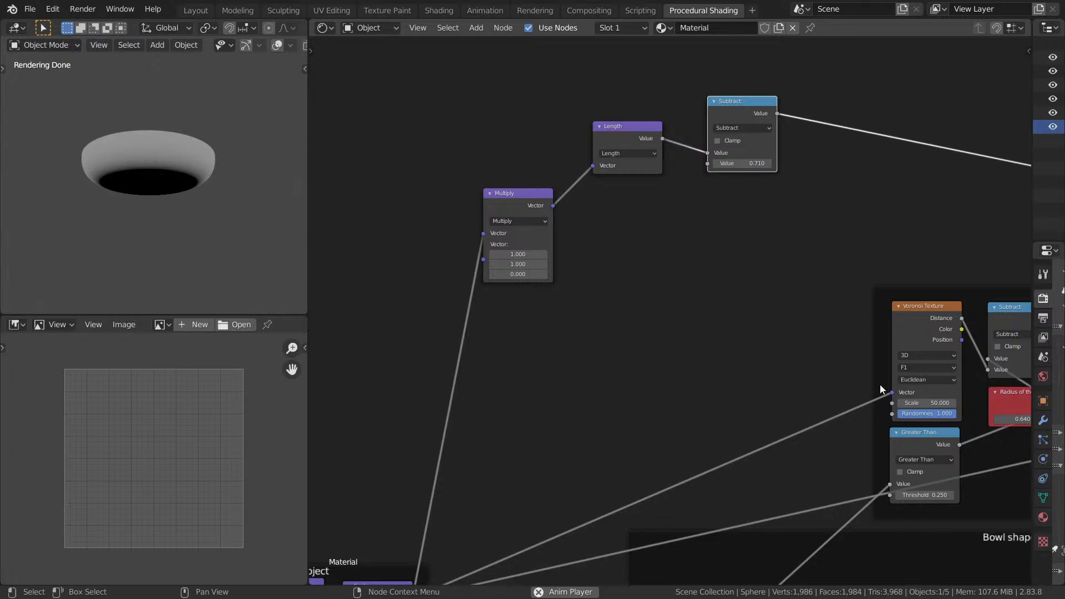
pyautogui.moveTo(790, 325); pyautogui.dragTo(705, 360, button='middle')
pyautogui.scroll(2, 684, 198)
pyautogui.moveTo(684, 197); pyautogui.dragTo(638, 268, button='middle')
pyautogui.moveTo(250, 211); pyautogui.dragTo(238, 254, button='middle')
pyautogui.moveTo(586, 207); pyautogui.dragTo(570, 228, button='middle')
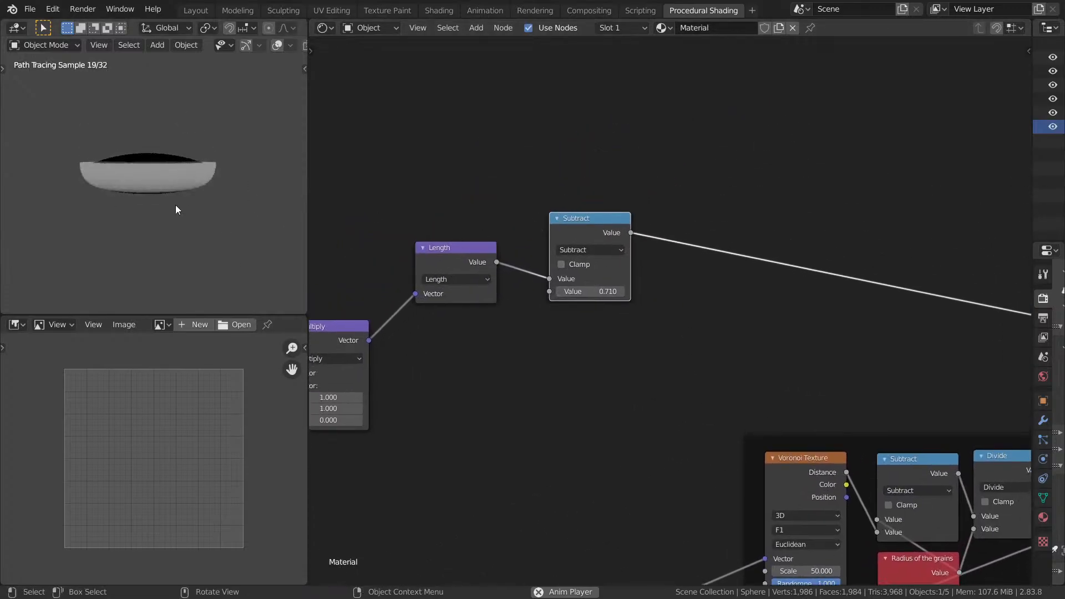
pyautogui.hotkey('ctrl', 'space')
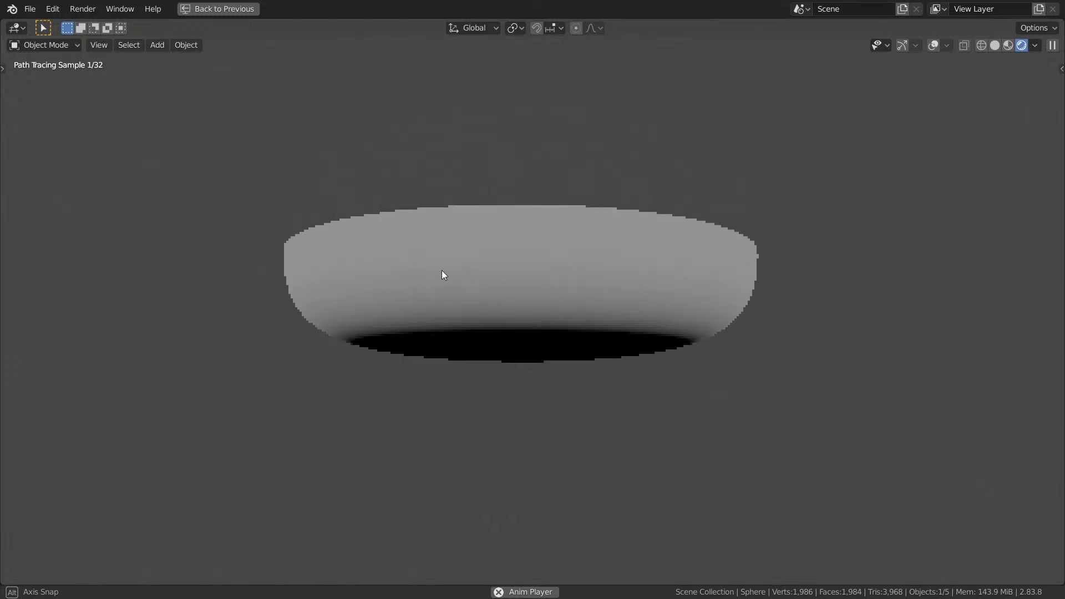
pyautogui.moveTo(442, 271); pyautogui.dragTo(453, 288, button='middle')
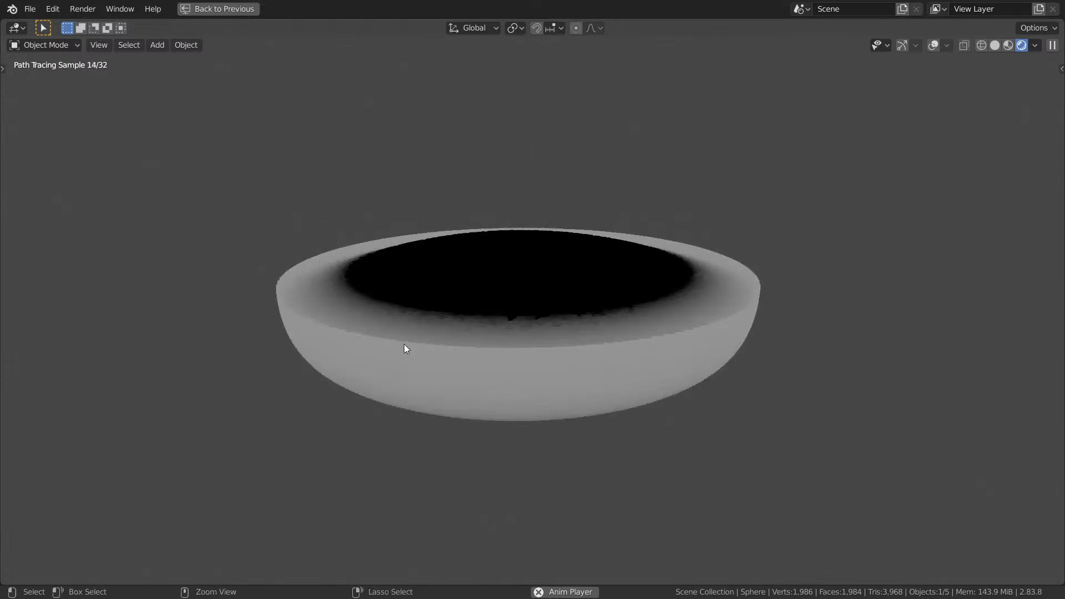
pyautogui.hotkey('ctrl', 'space')
pyautogui.scroll(-4, 628, 159)
pyautogui.scroll(4, 681, 285)
pyautogui.scroll(1, 681, 285)
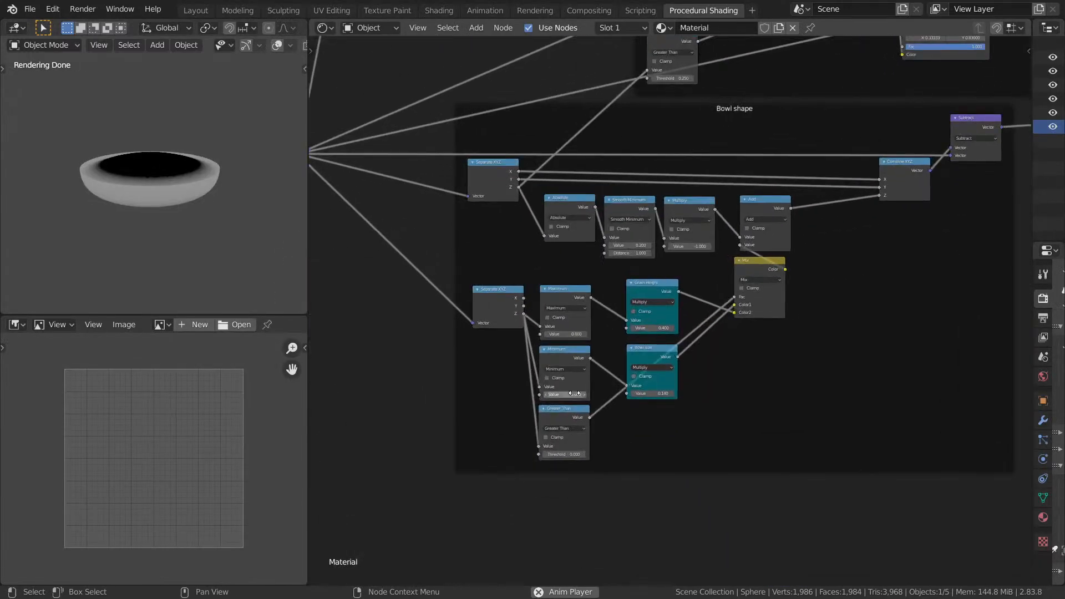
# Preview the Bowl shape frame's Greater Than mask and inspect it from the side in a maximized viewport.
pyautogui.keyDown('ctrl'); pyautogui.keyDown('shift'); pyautogui.click(559, 408); pyautogui.keyUp('shift'); pyautogui.keyUp('ctrl')
pyautogui.moveTo(128, 206)
pyautogui.mouseDown(button='middle')
pyautogui.moveTo(142, 175)
pyautogui.moveTo(151, 205)
pyautogui.moveTo(164, 187)
pyautogui.moveTo(129, 182)
pyautogui.mouseUp(button='middle')
pyautogui.hotkey('ctrl', 'space')
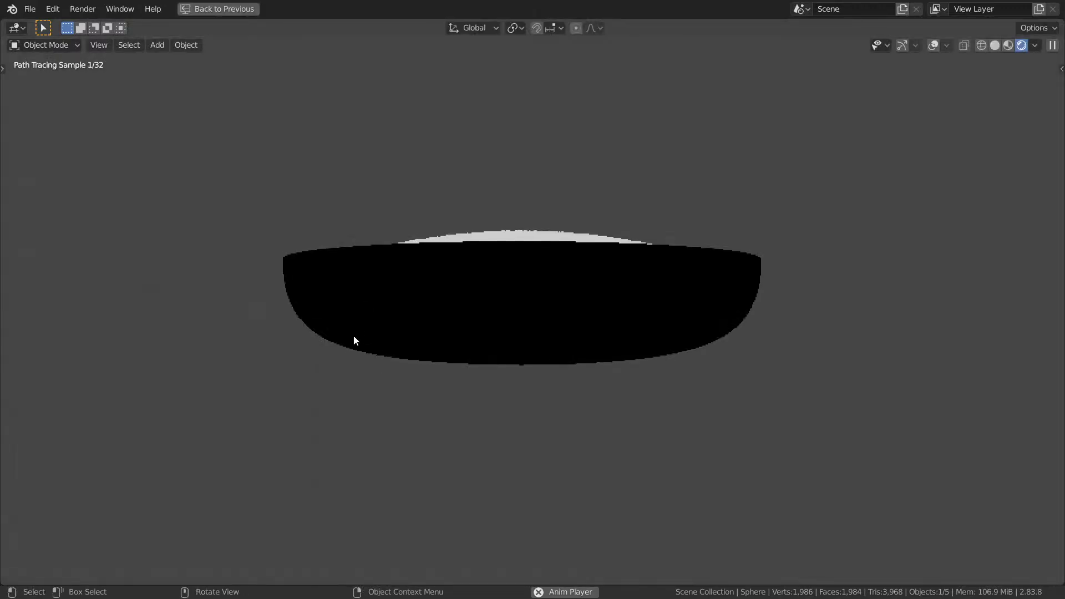
pyautogui.moveTo(352, 340); pyautogui.dragTo(385, 322, button='middle')
pyautogui.moveTo(375, 358)
pyautogui.mouseDown(button='middle')
pyautogui.moveTo(416, 297)
pyautogui.moveTo(485, 374)
pyautogui.moveTo(468, 320)
pyautogui.moveTo(505, 311)
pyautogui.moveTo(476, 364)
pyautogui.mouseUp(button='middle')
pyautogui.hotkey('ctrl', 'space')
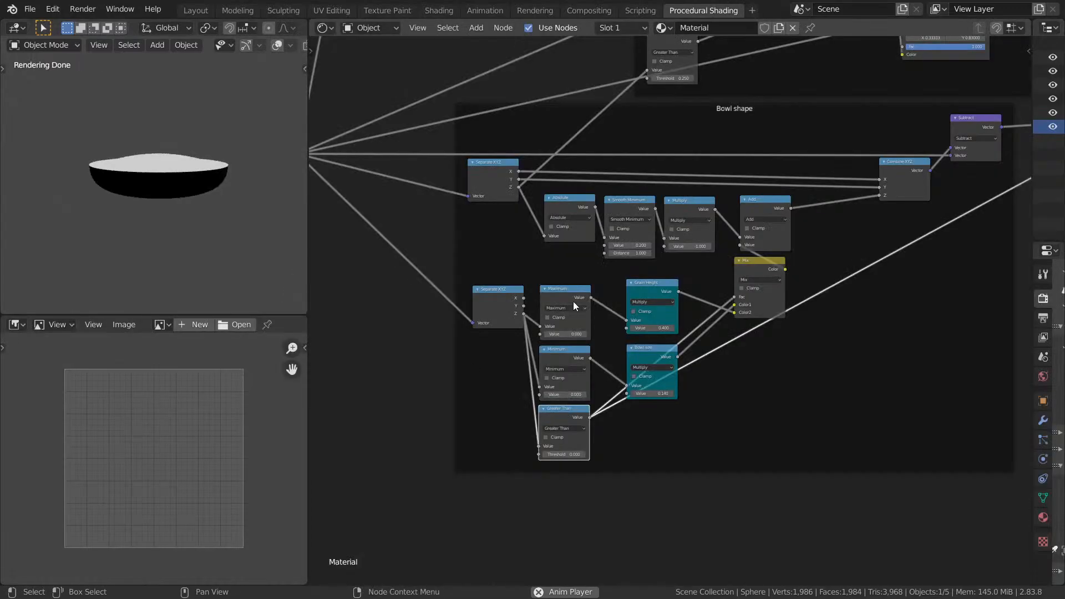
# Preview the output of the Rice frame's Greater Than node on the bowl.
pyautogui.moveTo(491, 93); pyautogui.dragTo(565, 351, button='middle')
pyautogui.moveTo(552, 400); pyautogui.dragTo(546, 391, button='middle')
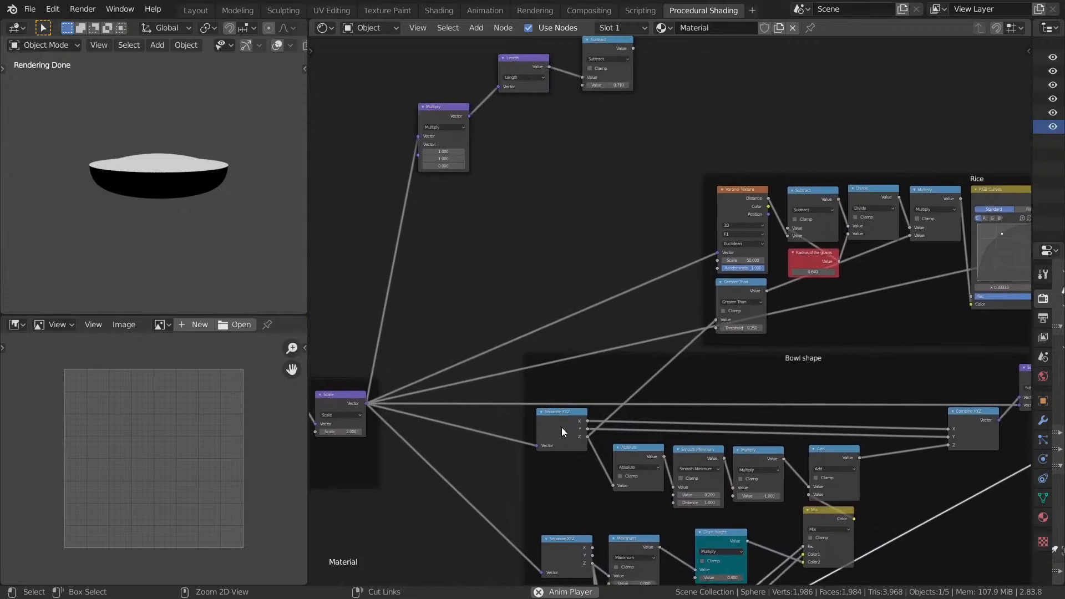
pyautogui.keyDown('ctrl'); pyautogui.keyDown('shift'); pyautogui.click(742, 286); pyautogui.keyUp('shift'); pyautogui.keyUp('ctrl')
pyautogui.moveTo(741, 285); pyautogui.dragTo(622, 303, button='middle')
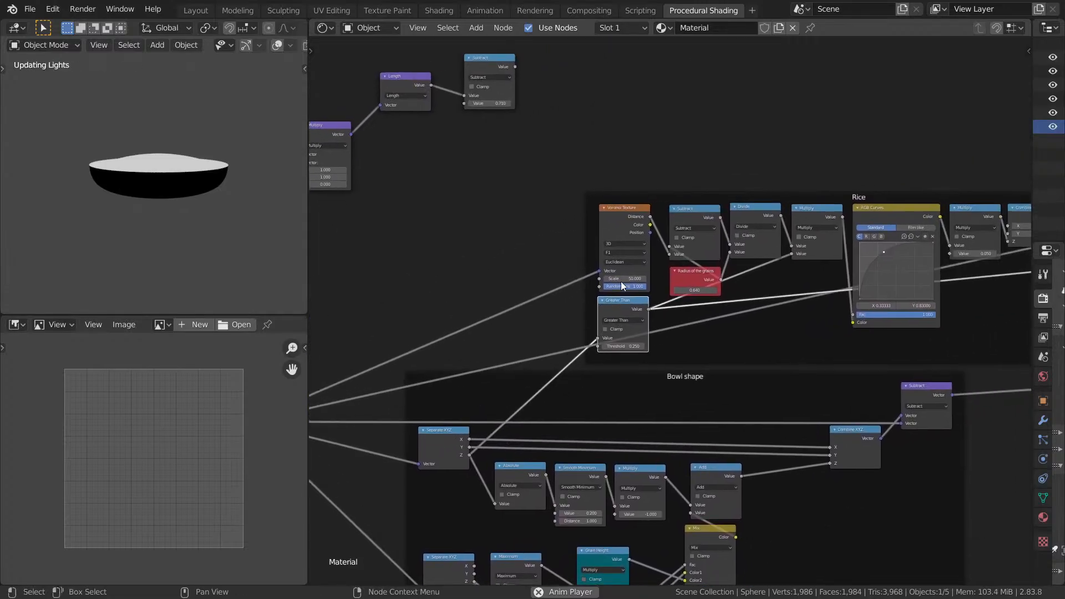
# Preview the Z output of the upper Separate XYZ node in the Bowl shape frame on the bowl.
pyautogui.keyDown('ctrl'); pyautogui.keyDown('shift'); pyautogui.click(437, 444); pyautogui.keyUp('shift'); pyautogui.keyUp('ctrl')
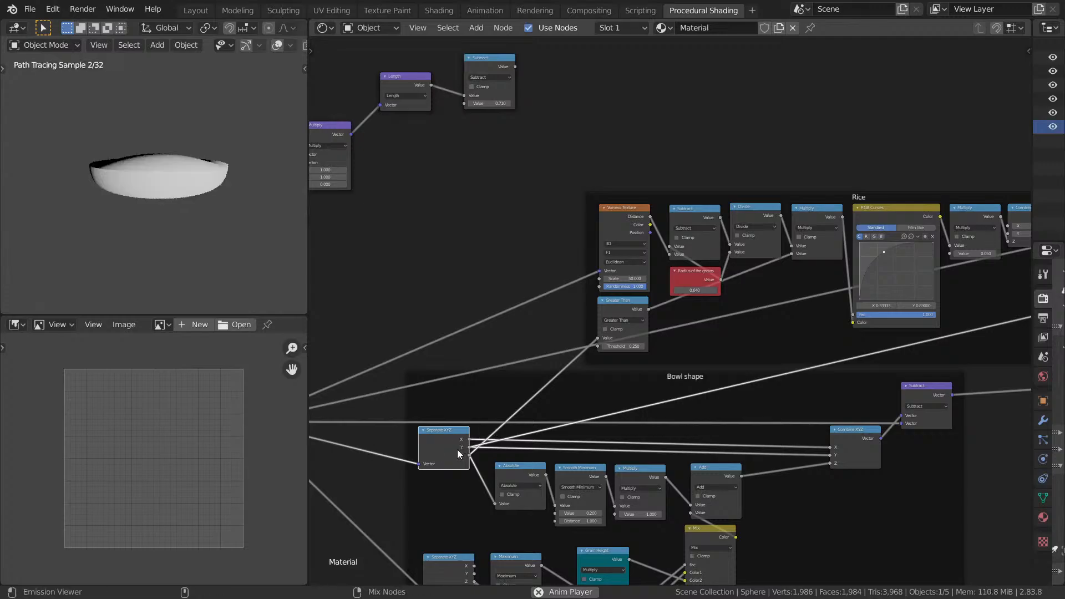
pyautogui.keyDown('ctrl'); pyautogui.keyDown('shift'); pyautogui.click(457, 449); pyautogui.keyUp('shift'); pyautogui.keyUp('ctrl')
pyautogui.moveTo(532, 389); pyautogui.dragTo(314, 405, button='middle')
pyautogui.moveTo(988, 402); pyautogui.dragTo(377, 336, button='middle')
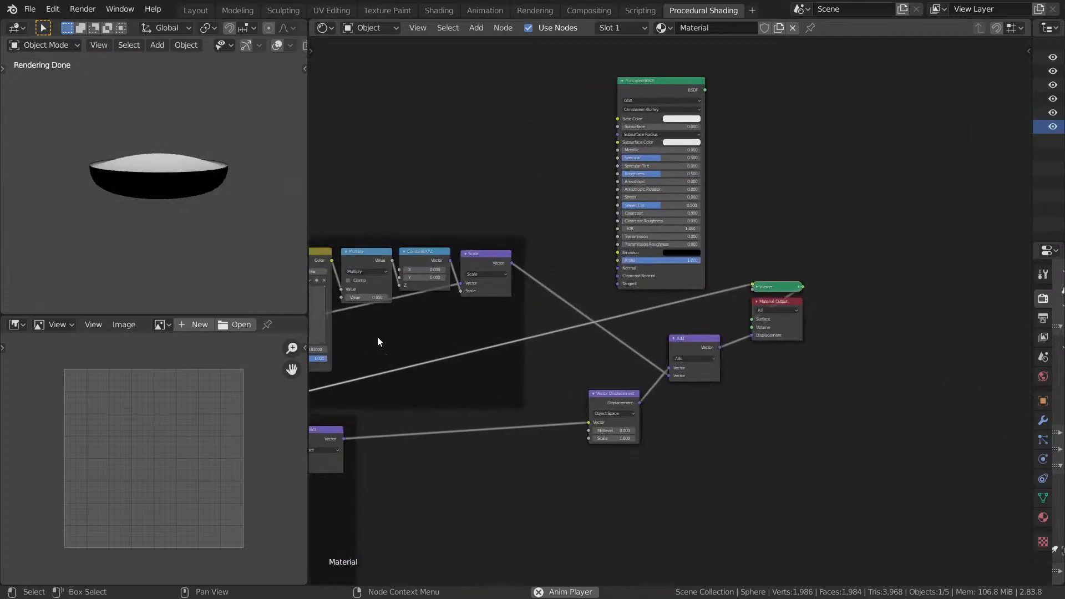
# Insert a Math node on the link from the Bowl shape frame's Z output to the Viewer and set it to Less Than.
pyautogui.hotkey('shift', 'a')
pyautogui.click(574, 312)
pyautogui.write('math')
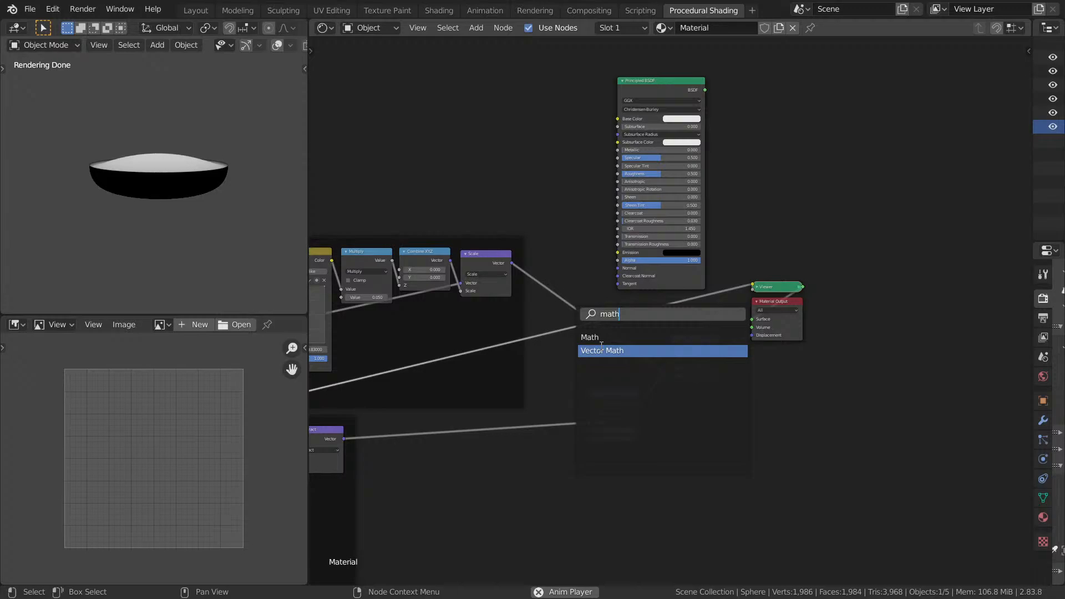
pyautogui.press('Return')
pyautogui.click(556, 347)
pyautogui.click(555, 342)
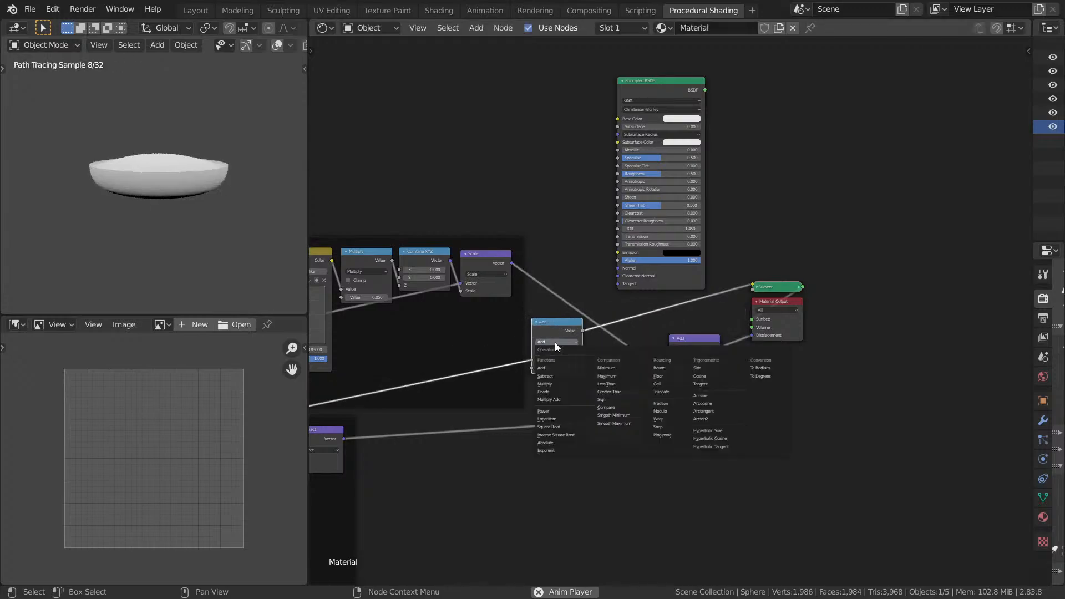
pyautogui.press('g')
pyautogui.click(554, 342)
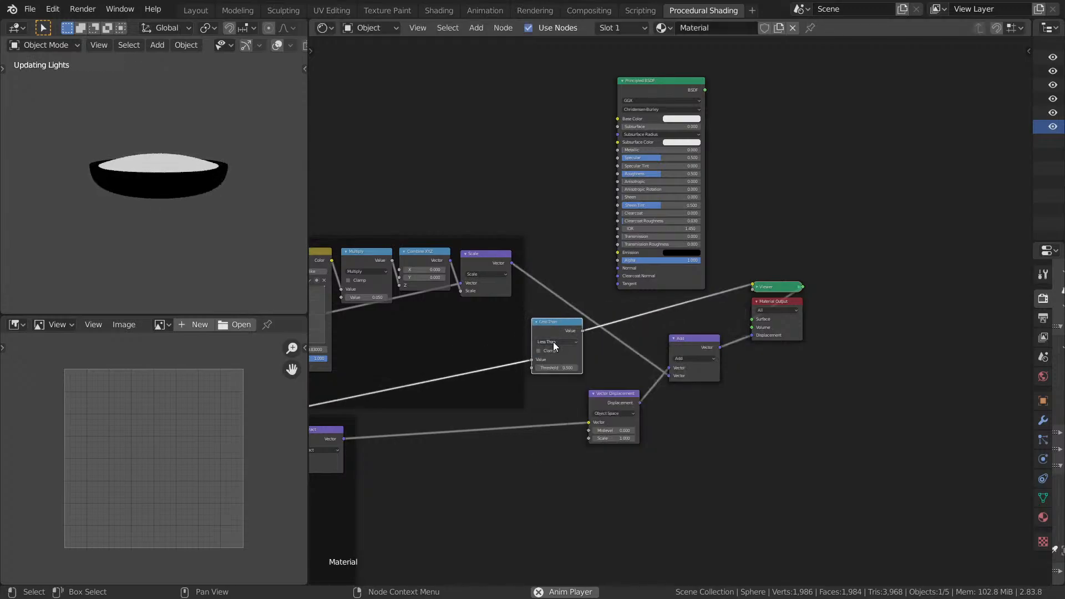
pyautogui.press('t')
# Move the Less Than node above the Rice frame, set its threshold to 0, and check the mask on the bowl.
pyautogui.moveTo(540, 330); pyautogui.dragTo(431, 160)
pyautogui.moveTo(432, 161); pyautogui.dragTo(691, 279, button='middle')
pyautogui.scroll(3, 691, 280)
pyautogui.moveTo(690, 280); pyautogui.dragTo(484, 211)
pyautogui.moveTo(484, 210); pyautogui.dragTo(771, 249, button='middle')
pyautogui.hotkey('ctrl', 'alt', 'space')
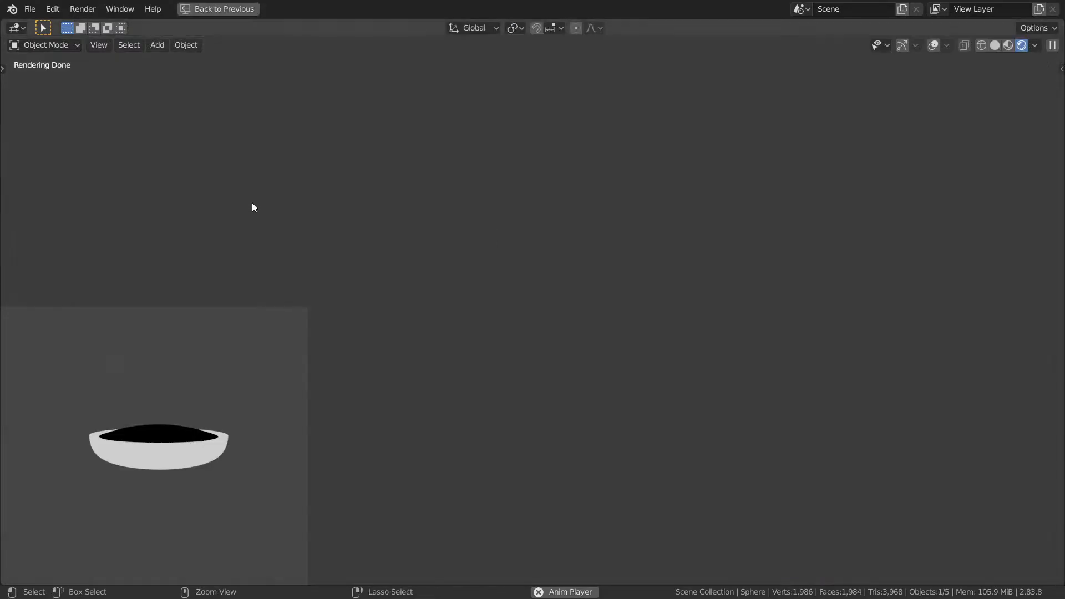
pyautogui.hotkey('ctrl', 'alt', 'space')
pyautogui.click(804, 295)
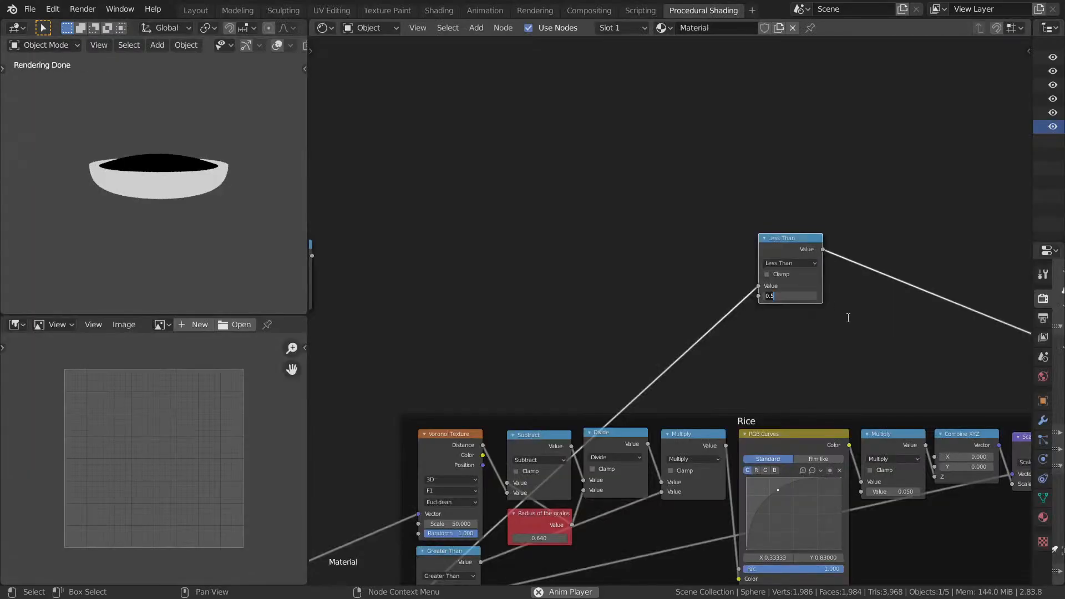
pyautogui.press('Return')
pyautogui.hotkey('ctrl', 'alt', 'space')
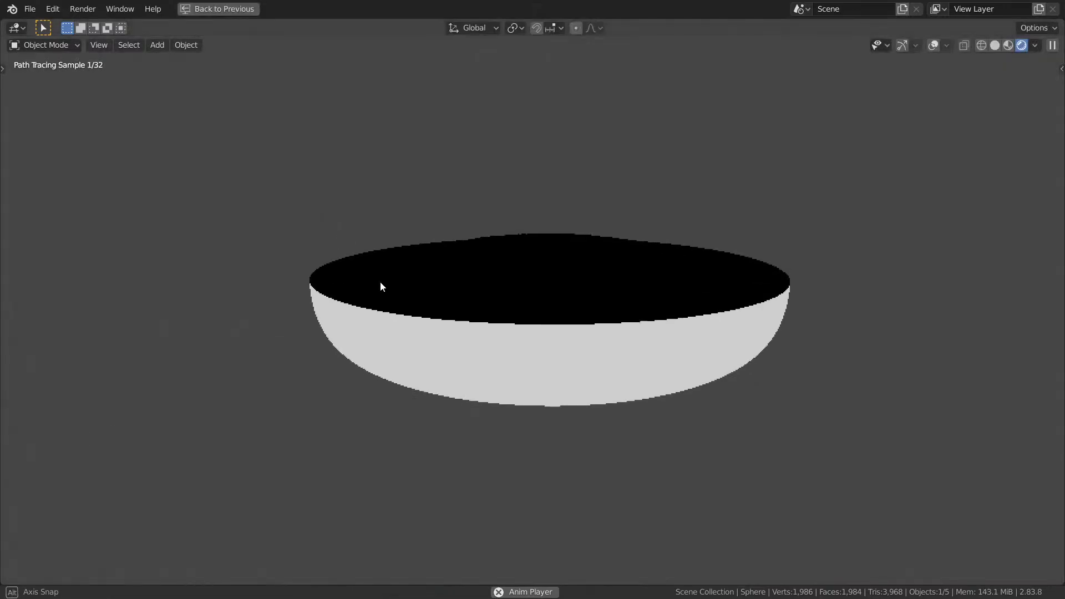
pyautogui.hotkey('ctrl', 'alt', 'space')
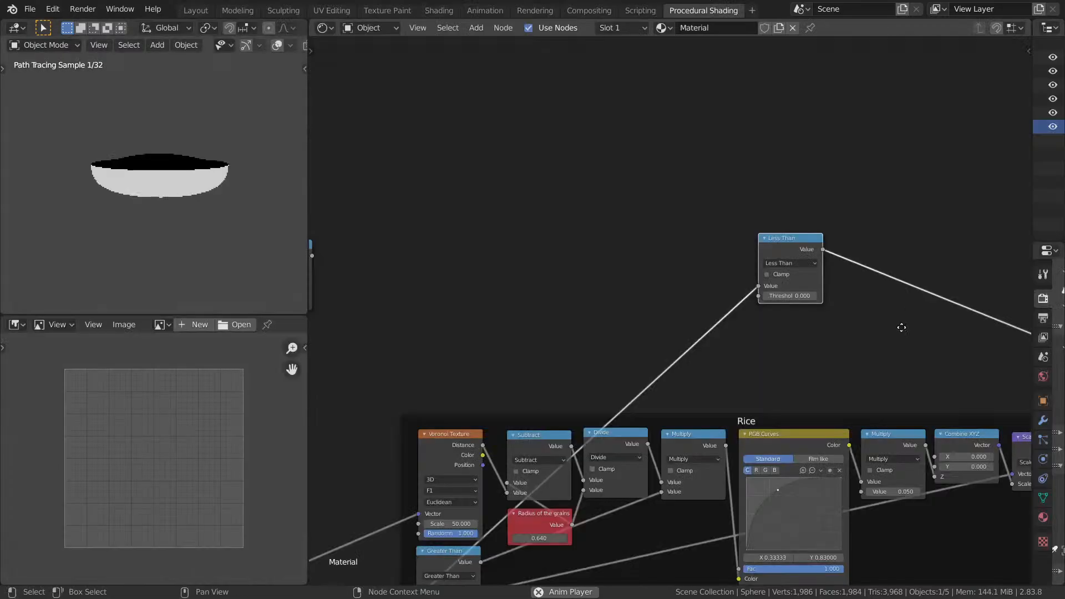
# Place the Less Than node beside the 0.710 Subtract node and preview the Subtract output.
pyautogui.scroll(-1, 861, 331)
pyautogui.moveTo(482, 333); pyautogui.dragTo(620, 308, button='middle')
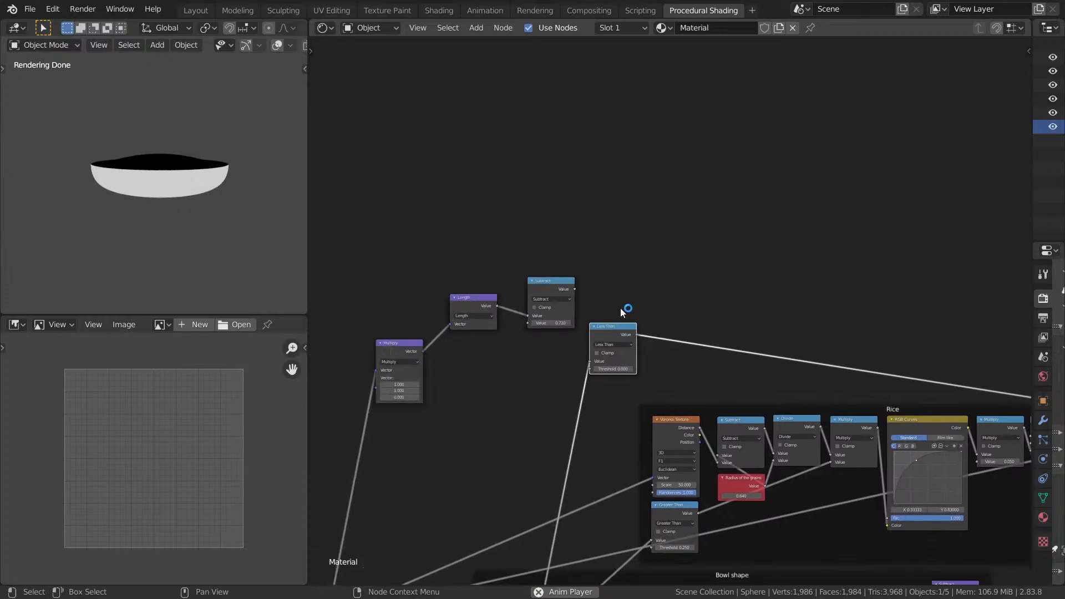
pyautogui.scroll(8, 616, 305)
pyautogui.moveTo(481, 263); pyautogui.dragTo(558, 250)
pyautogui.keyDown('ctrl'); pyautogui.keyDown('shift'); pyautogui.click(558, 251); pyautogui.keyUp('shift'); pyautogui.keyUp('ctrl')
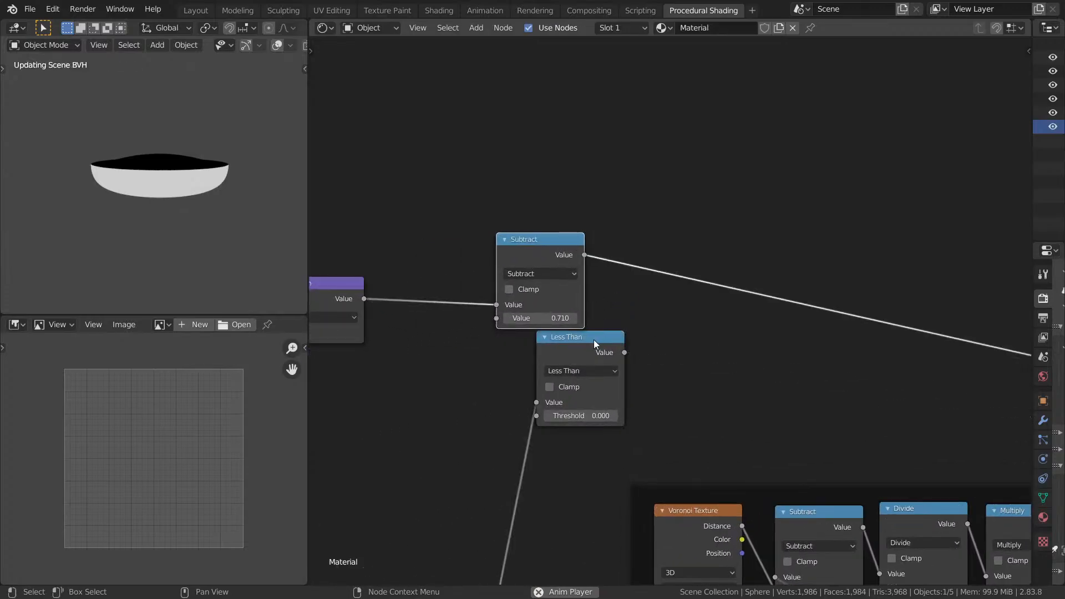
# Duplicate the Subtract node after itself as Multiply and connect the Less Than output to its second input.
pyautogui.hotkey('shift', 'd')
pyautogui.click(775, 249)
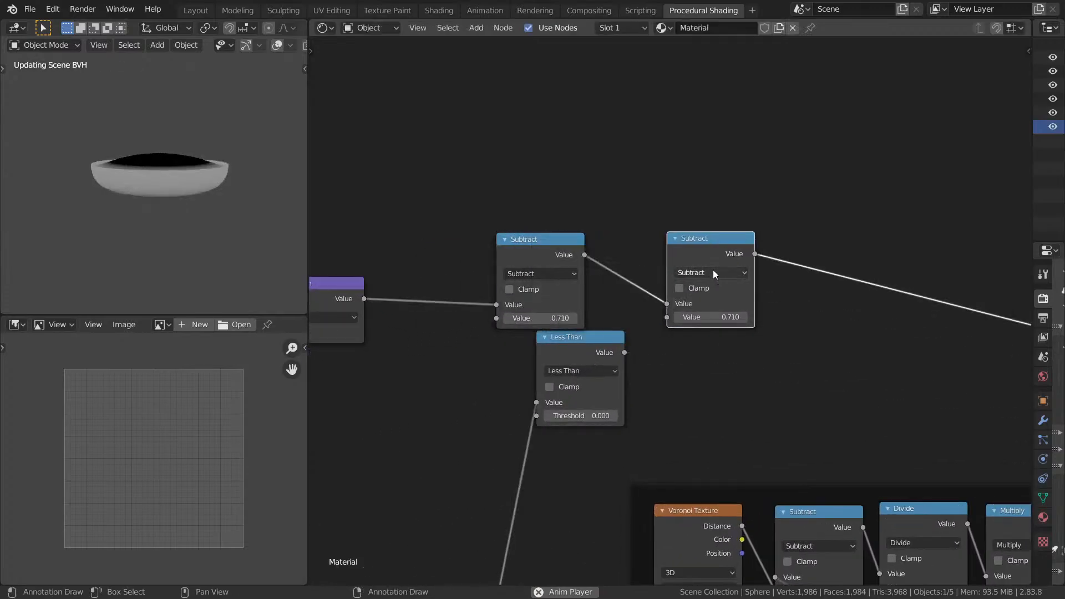
pyautogui.click(714, 271)
pyautogui.click(333, 340)
pyautogui.moveTo(626, 352); pyautogui.dragTo(667, 318)
# Inspect the multiplied mask on the bowl's underside in a maximized viewport and enable the viewport overlays.
pyautogui.hotkey('ctrl', 'space')
pyautogui.moveTo(254, 238)
pyautogui.mouseDown(button='middle')
pyautogui.moveTo(318, 230)
pyautogui.moveTo(345, 246)
pyautogui.mouseUp(button='middle')
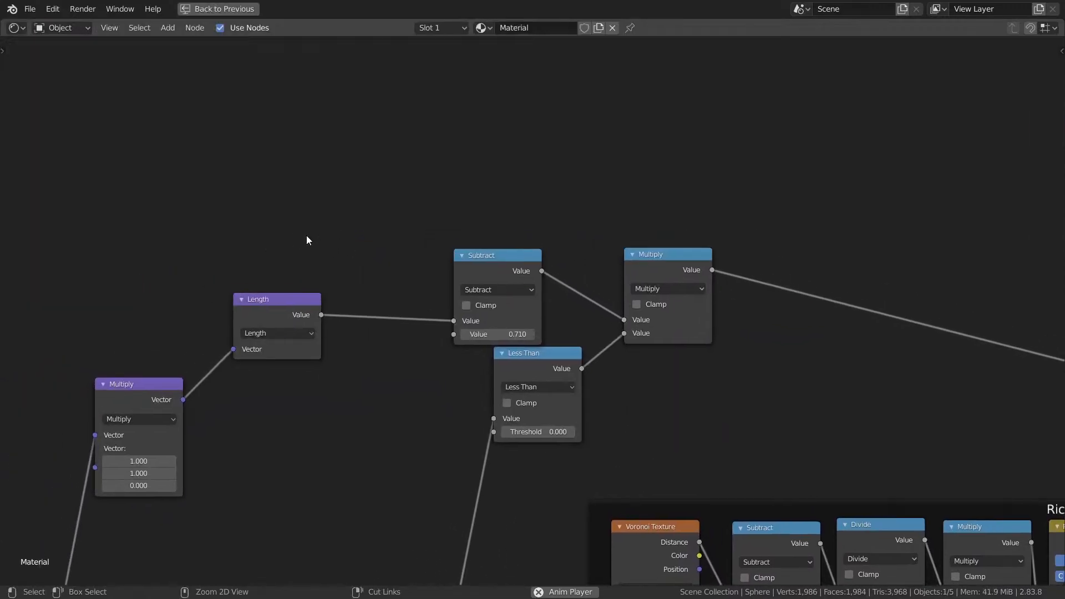
pyautogui.hotkey('ctrl', 'space')
pyautogui.hotkey('ctrl', 'space')
pyautogui.moveTo(466, 290)
pyautogui.mouseDown(button='middle')
pyautogui.moveTo(492, 231)
pyautogui.moveTo(582, 340)
pyautogui.moveTo(536, 259)
pyautogui.moveTo(583, 240)
pyautogui.moveTo(587, 215)
pyautogui.mouseUp(button='middle')
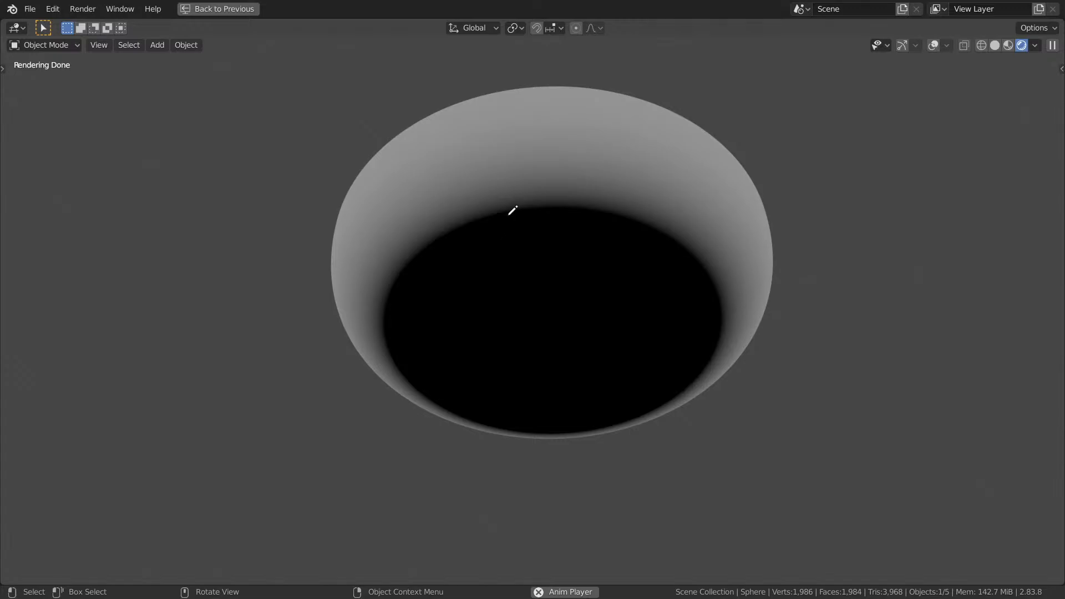
pyautogui.click(935, 45)
# Sketch two concentric annotation rings around the bowl's dark base, erase them, and restore the full workspace.
pyautogui.moveTo(435, 239)
pyautogui.mouseDown()
pyautogui.moveTo(503, 217)
pyautogui.moveTo(654, 227)
pyautogui.mouseUp()
pyautogui.moveTo(440, 252)
pyautogui.mouseDown()
pyautogui.moveTo(484, 237)
pyautogui.moveTo(645, 238)
pyautogui.mouseUp()
pyautogui.press('Escape')
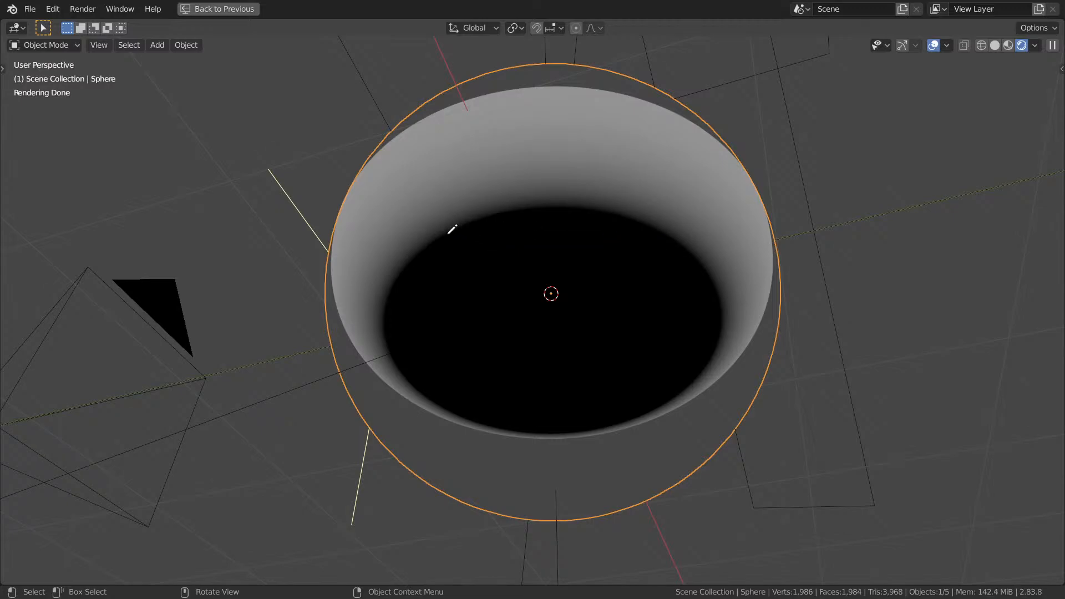
pyautogui.moveTo(460, 253)
pyautogui.mouseDown()
pyautogui.moveTo(471, 238)
pyautogui.moveTo(621, 219)
pyautogui.mouseUp()
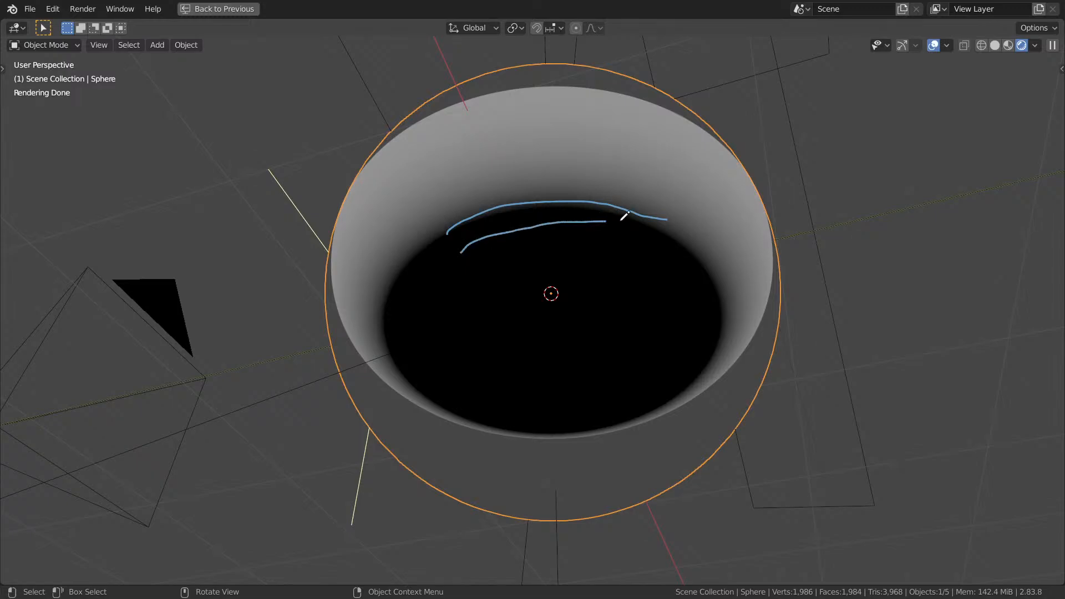
pyautogui.moveTo(414, 281)
pyautogui.mouseDown()
pyautogui.moveTo(464, 405)
pyautogui.moveTo(648, 402)
pyautogui.moveTo(667, 217)
pyautogui.moveTo(662, 354)
pyautogui.mouseUp()
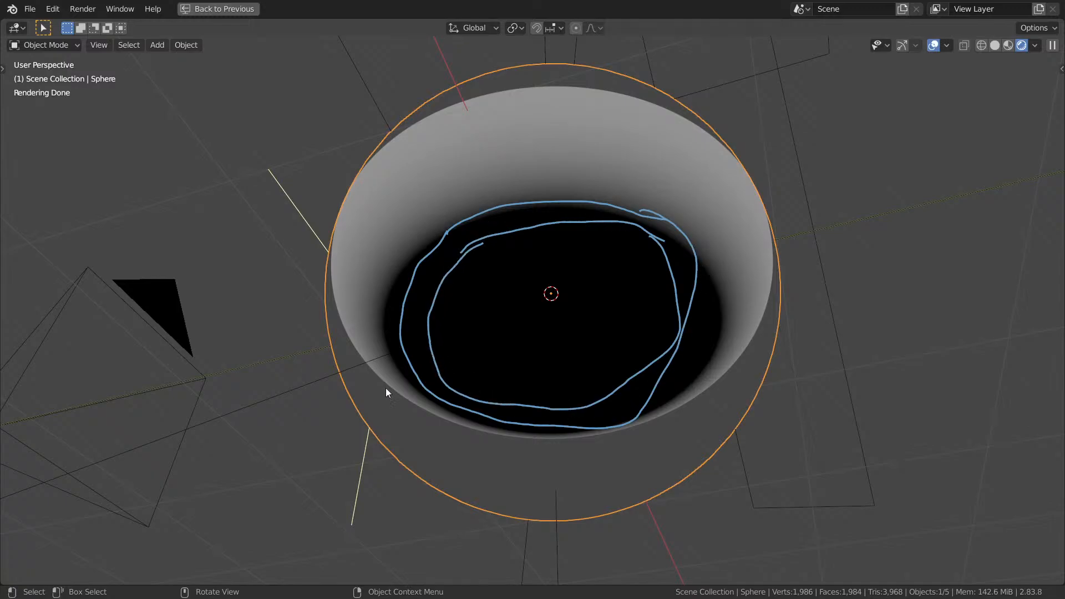
pyautogui.moveTo(503, 289)
pyautogui.mouseDown(button='right')
pyautogui.moveTo(580, 209)
pyautogui.moveTo(632, 315)
pyautogui.moveTo(228, 384)
pyautogui.moveTo(571, 356)
pyautogui.moveTo(501, 444)
pyautogui.moveTo(609, 398)
pyautogui.moveTo(697, 321)
pyautogui.moveTo(704, 288)
pyautogui.moveTo(633, 285)
pyautogui.mouseUp(button='right')
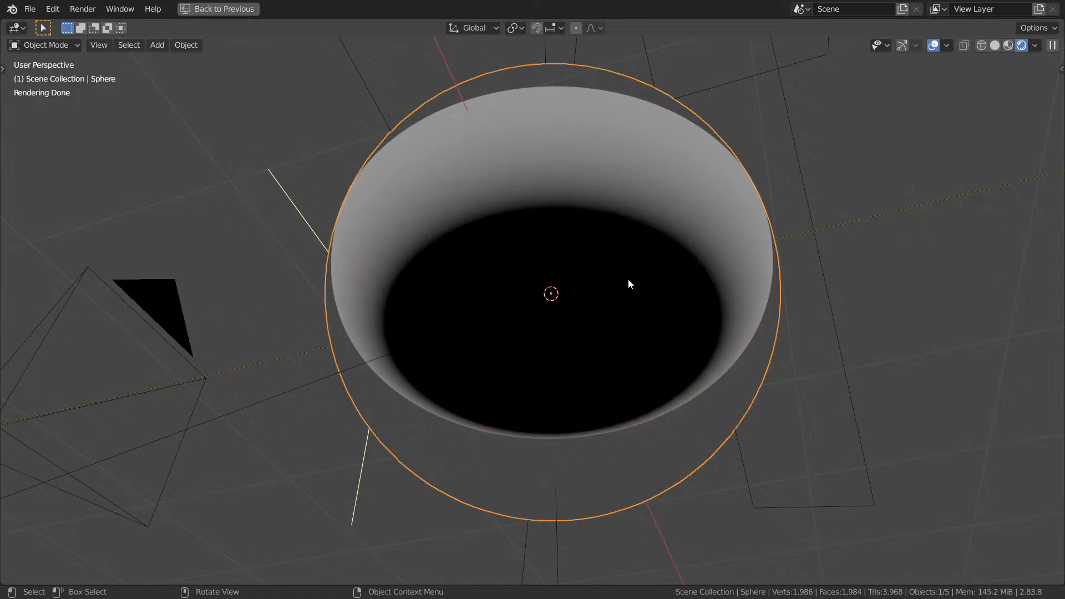
pyautogui.moveTo(628, 283)
pyautogui.keyDown('alt'); pyautogui.mouseDown(button='middle')
pyautogui.moveTo(597, 314)
pyautogui.moveTo(584, 280)
pyautogui.mouseUp(button='middle'); pyautogui.keyUp('alt')
pyautogui.hotkey('ctrl', 'space')
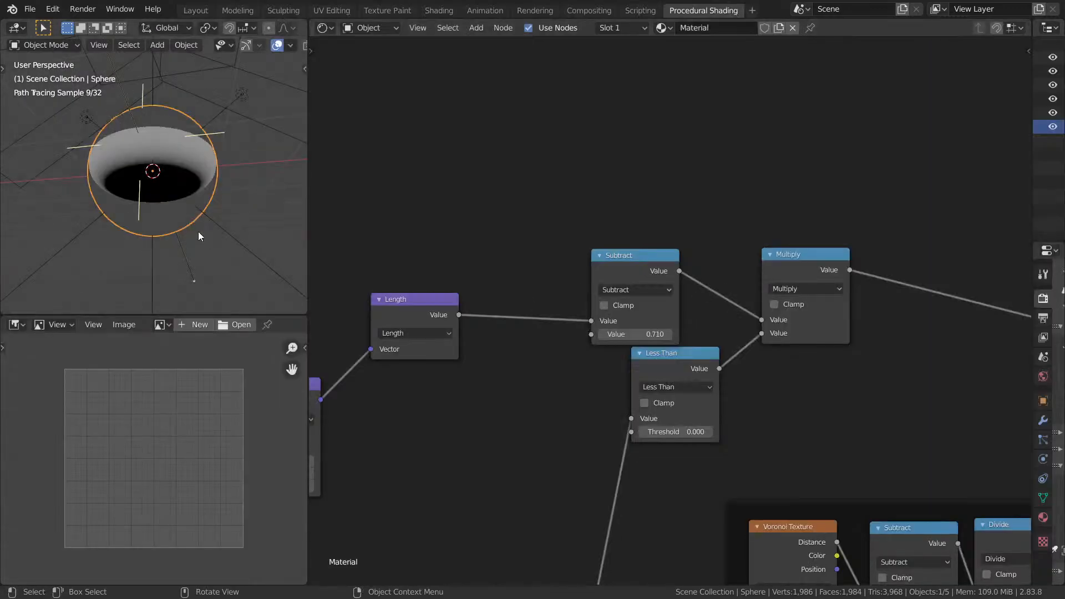
# Move the 0.710 Subtract node clear of Less Than and preview the Length output followed by the Subtract output.
pyautogui.scroll(-3, 416, 227)
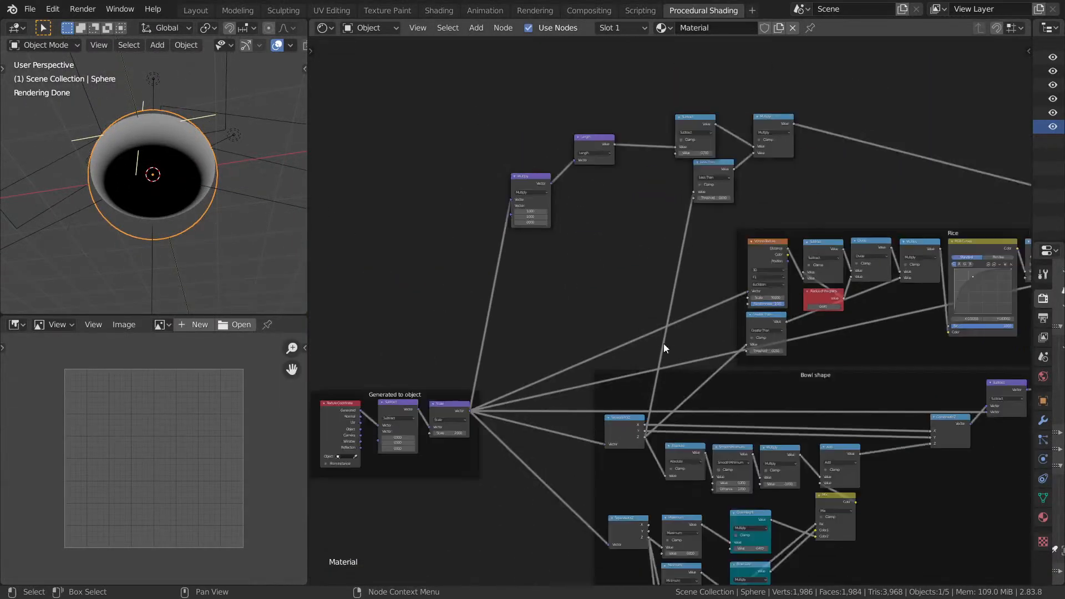
pyautogui.scroll(2, 598, 327)
pyautogui.scroll(7, 698, 267)
pyautogui.moveTo(668, 227); pyautogui.dragTo(688, 323, button='middle')
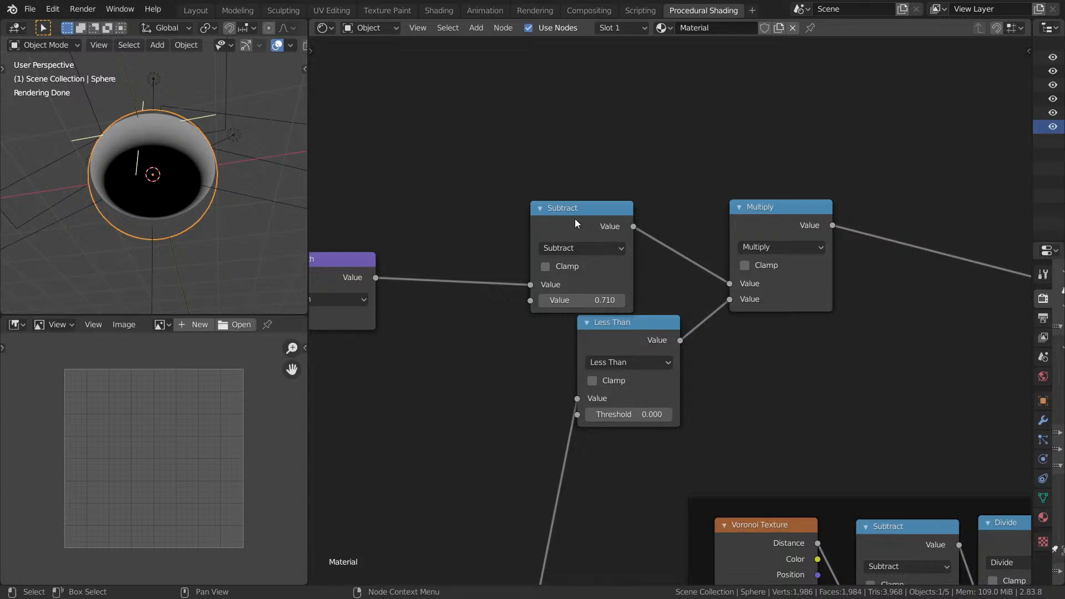
pyautogui.moveTo(574, 218); pyautogui.dragTo(609, 190)
pyautogui.scroll(2, 509, 211)
pyautogui.scroll(2, 510, 211)
pyautogui.moveTo(509, 210); pyautogui.dragTo(628, 265, button='middle')
pyautogui.keyDown('ctrl'); pyautogui.keyDown('shift'); pyautogui.click(362, 336); pyautogui.keyUp('shift'); pyautogui.keyUp('ctrl')
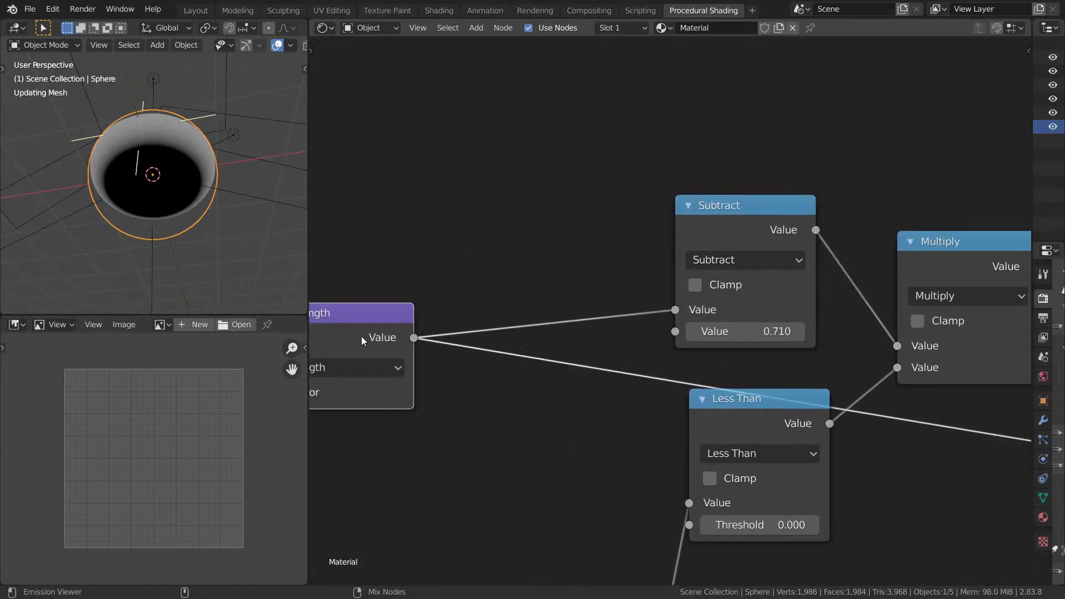
pyautogui.keyDown('ctrl'); pyautogui.keyDown('shift'); pyautogui.click(708, 238); pyautogui.keyUp('shift'); pyautogui.keyUp('ctrl')
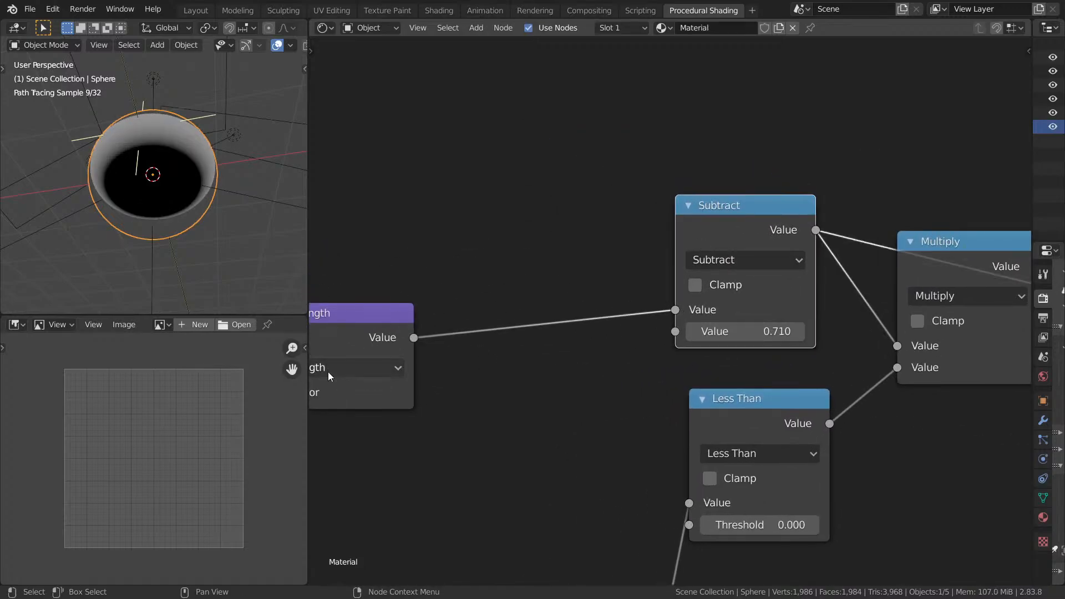
# Try connecting Length to the Subtract node's second input with the first value set to 1.
pyautogui.moveTo(336, 336); pyautogui.dragTo(358, 314)
pyautogui.moveTo(675, 310); pyautogui.dragTo(675, 332)
pyautogui.click(746, 309)
pyautogui.write('1')
pyautogui.press('Return')
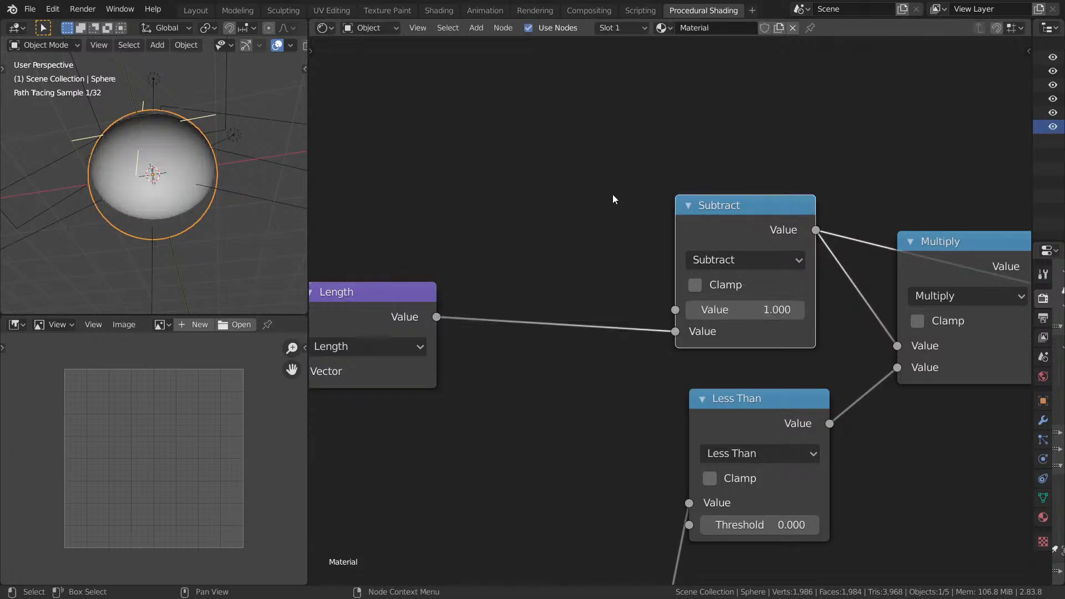
pyautogui.moveTo(233, 223)
pyautogui.mouseDown(button='middle')
pyautogui.moveTo(252, 251)
pyautogui.moveTo(214, 188)
pyautogui.mouseUp(button='middle')
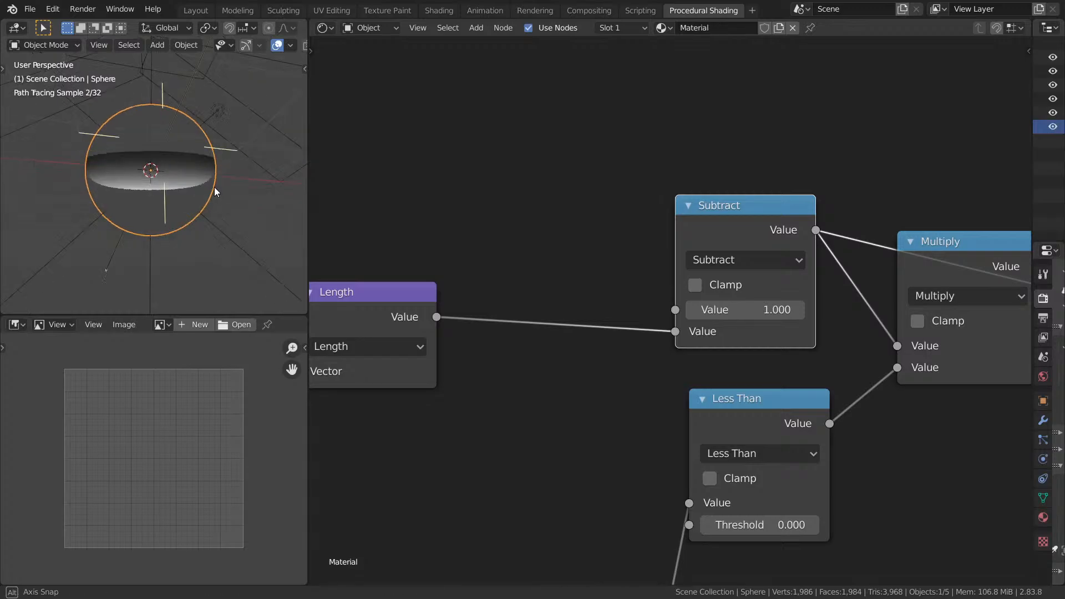
# Lower the Subtract node's first value to 0.590, examine the base gradient, and reconnect Length to the first input.
pyautogui.moveTo(746, 310); pyautogui.dragTo(723, 310)
pyautogui.moveTo(742, 229); pyautogui.dragTo(641, 228)
pyautogui.moveTo(699, 252); pyautogui.dragTo(634, 251, button='middle')
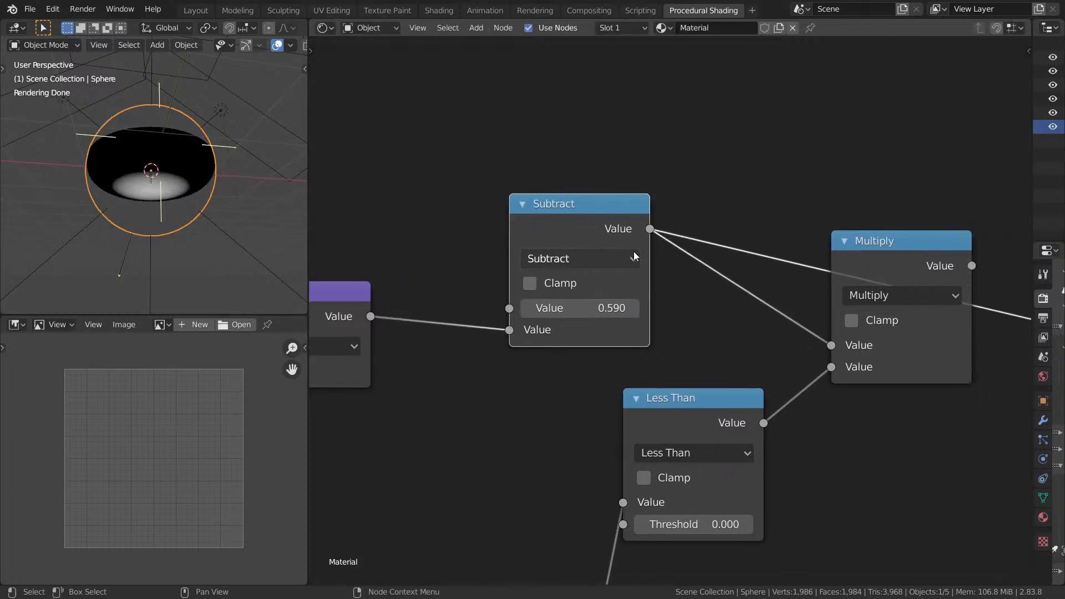
pyautogui.moveTo(509, 330); pyautogui.dragTo(509, 308)
pyautogui.moveTo(634, 270); pyautogui.dragTo(558, 285, button='middle')
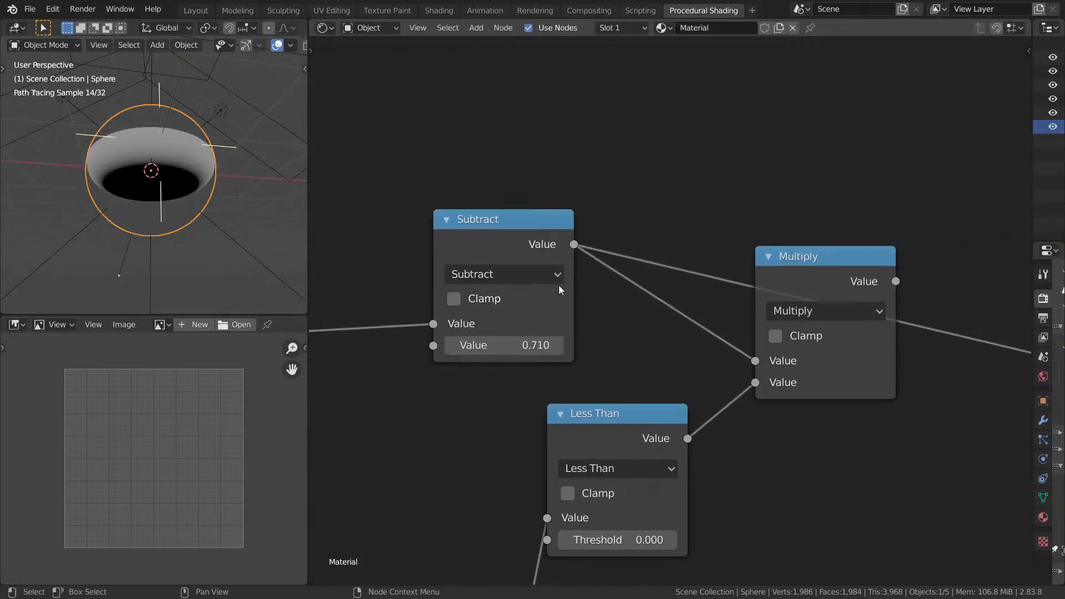
# Insert a duplicate of the Subtract node as Absolute before the Multiply node and preview its output on the bowl.
pyautogui.moveTo(823, 262); pyautogui.dragTo(889, 356)
pyautogui.click(515, 221)
pyautogui.hotkey('shift', 'd')
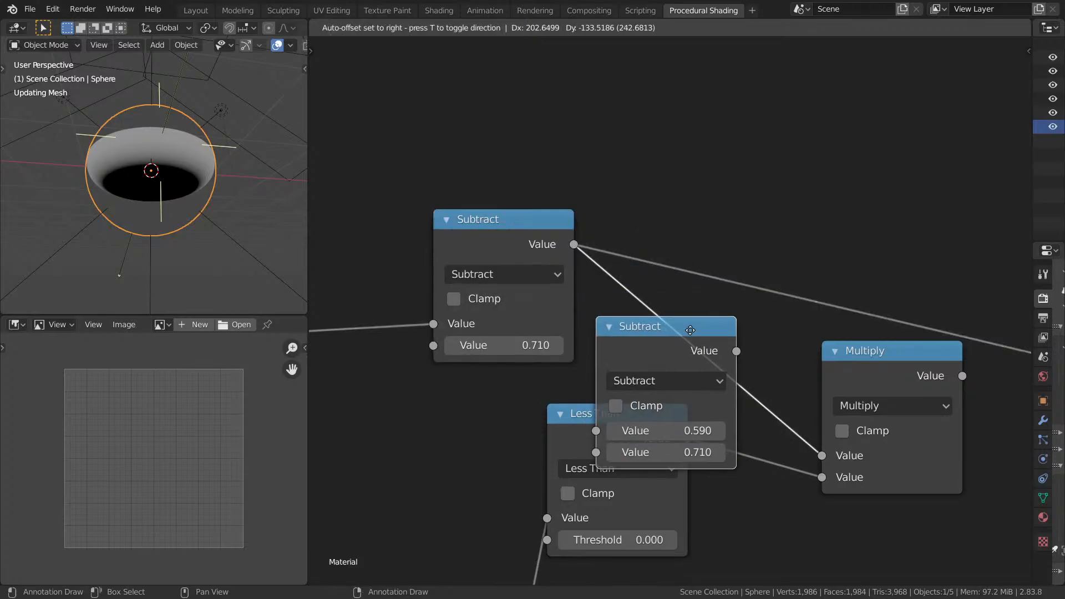
pyautogui.click(686, 205)
pyautogui.click(701, 251)
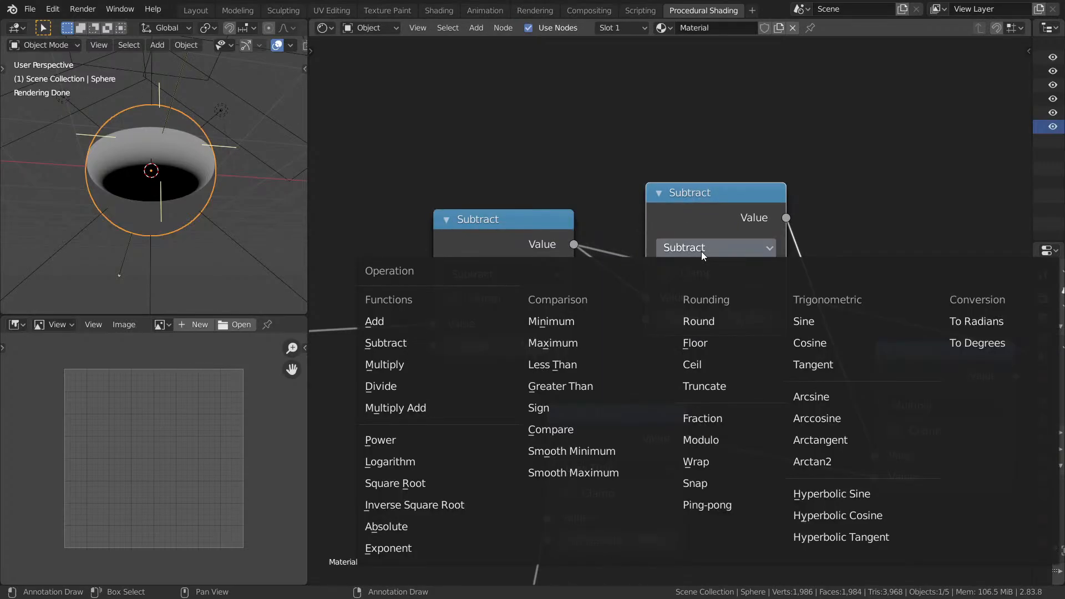
pyautogui.press('b')
pyautogui.hotkey('ctrl', 'space')
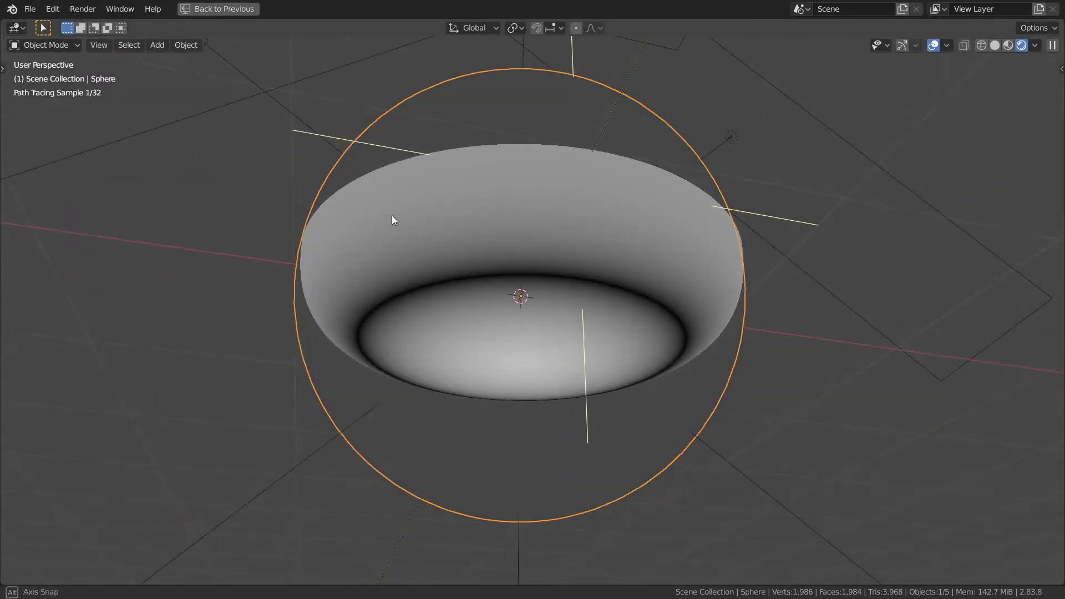
pyautogui.hotkey('ctrl', 'space')
# Compare the Length and Subtract previews on the bowl's underside, including in a maximized viewport.
pyautogui.moveTo(523, 268); pyautogui.dragTo(672, 250, button='middle')
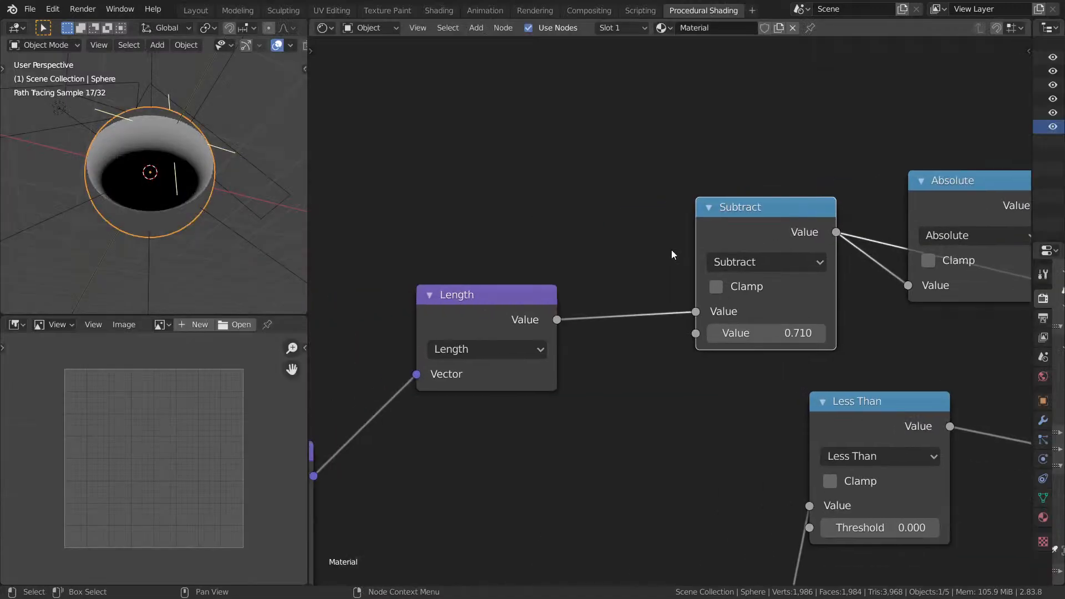
pyautogui.keyDown('ctrl'); pyautogui.keyDown('shift'); pyautogui.click(502, 313); pyautogui.keyUp('shift'); pyautogui.keyUp('ctrl')
pyautogui.hotkey('ctrl', 'space')
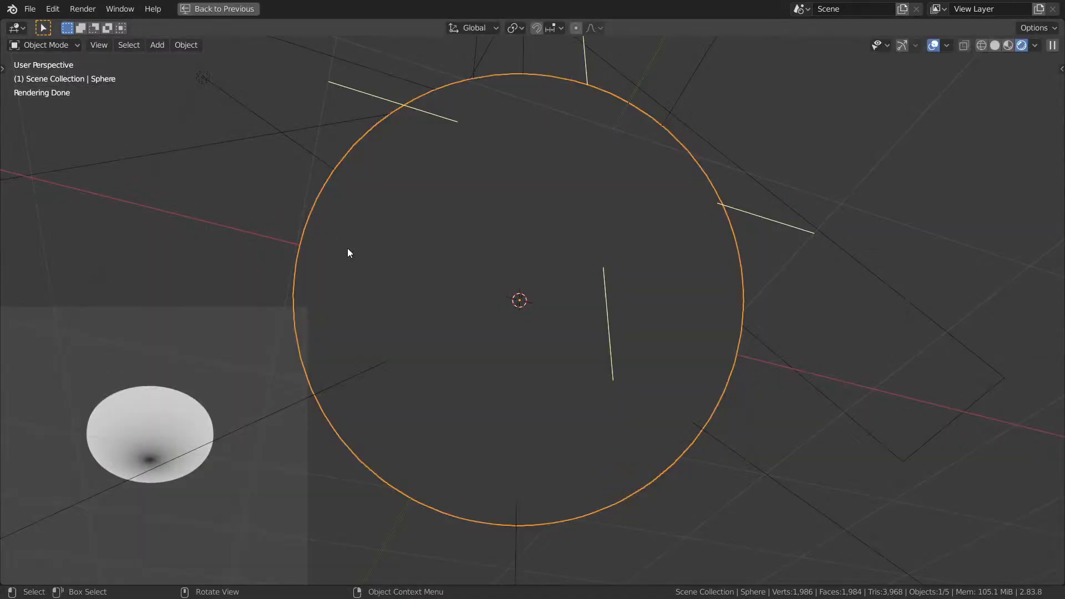
pyautogui.scroll(3, 429, 217)
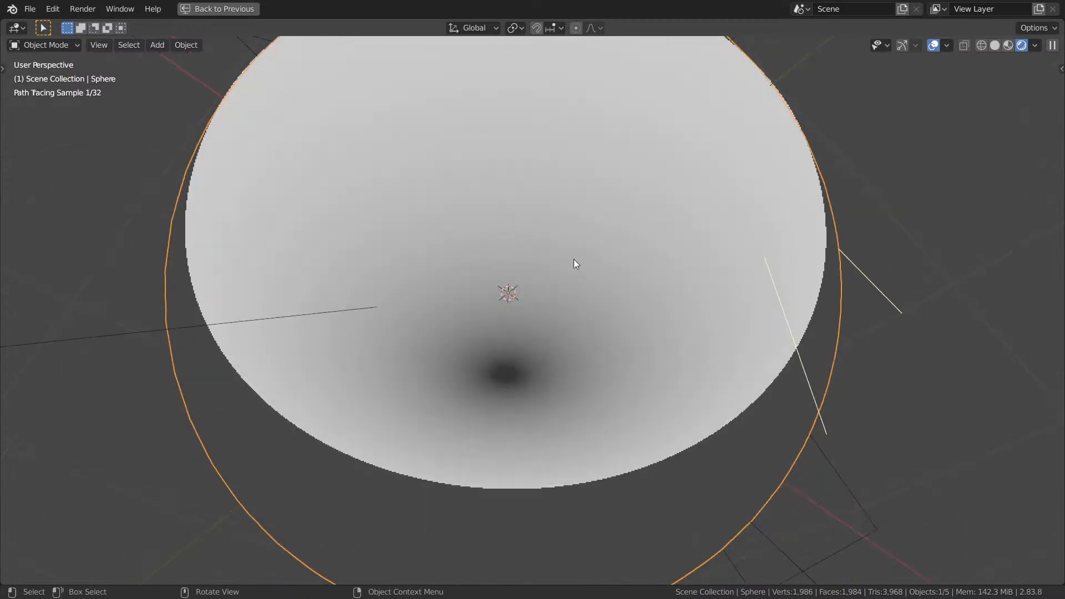
pyautogui.hotkey('ctrl', 'space')
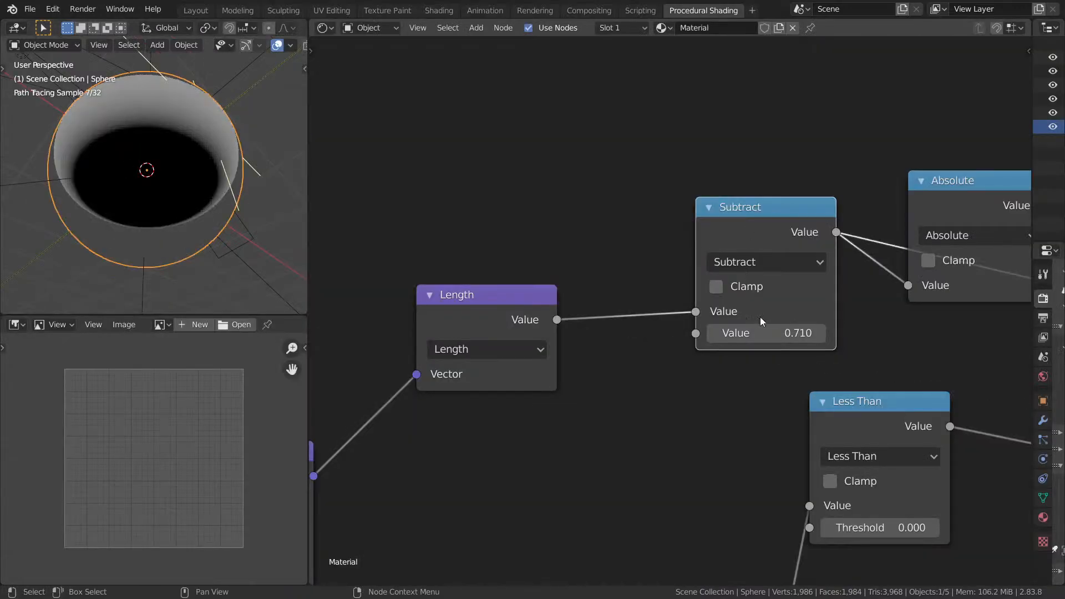
pyautogui.hotkey('ctrl', 'space')
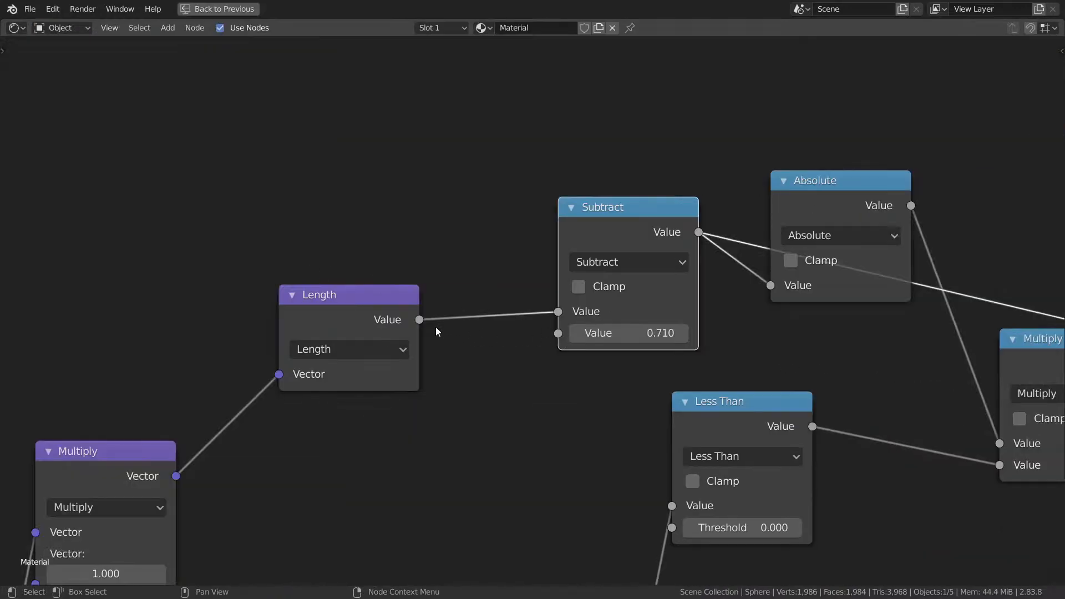
pyautogui.hotkey('ctrl', 'space')
pyautogui.hotkey('ctrl', 'space')
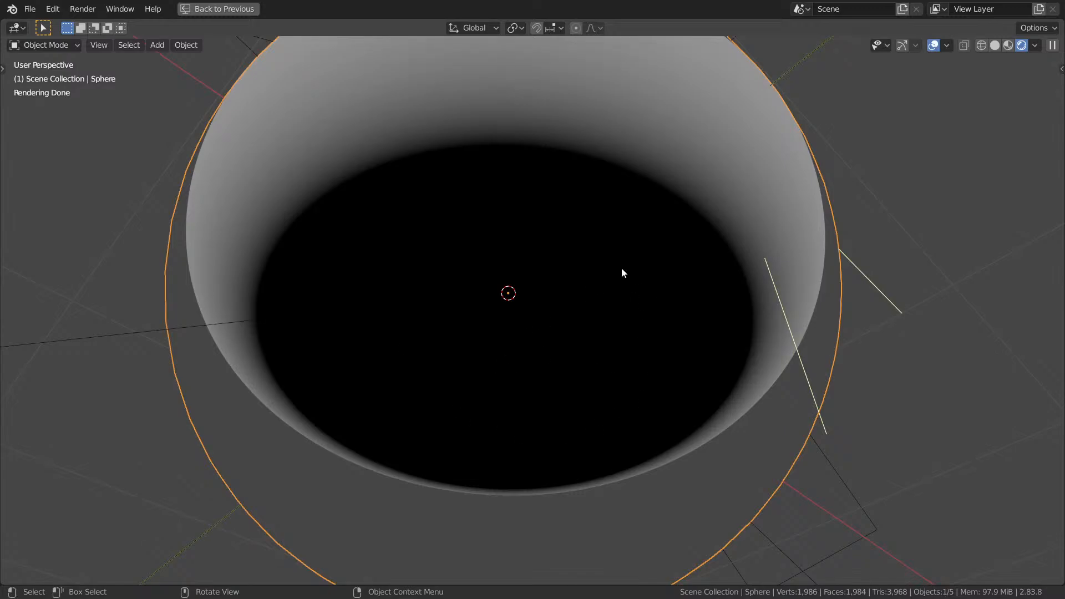
pyautogui.hotkey('ctrl', 'space')
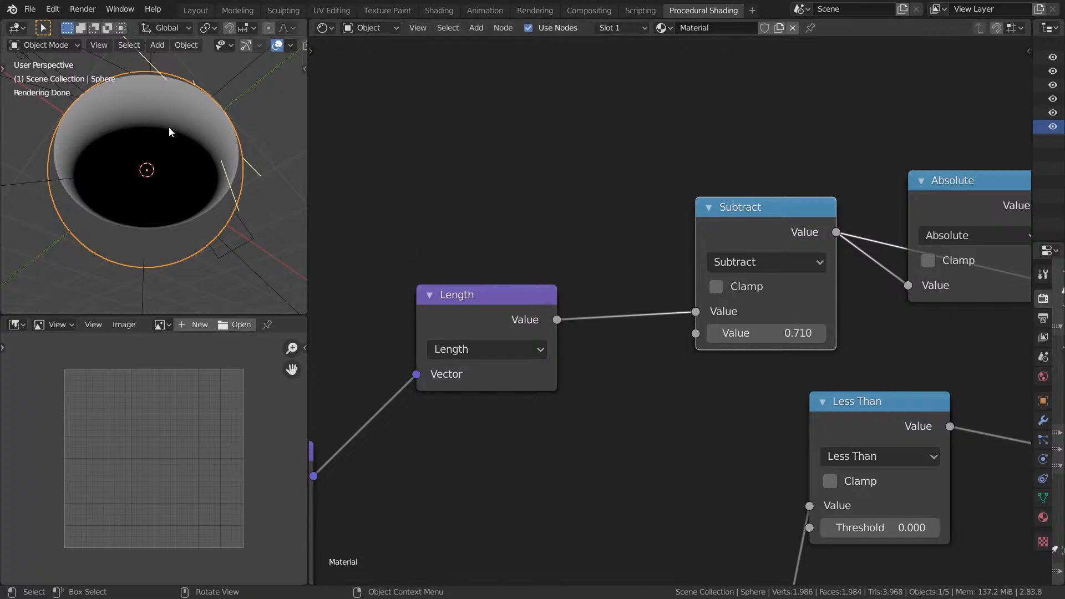
# Compare the Subtract and Absolute previews on the bowl's underside in a maximized viewport.
pyautogui.hotkey('ctrl', 'space')
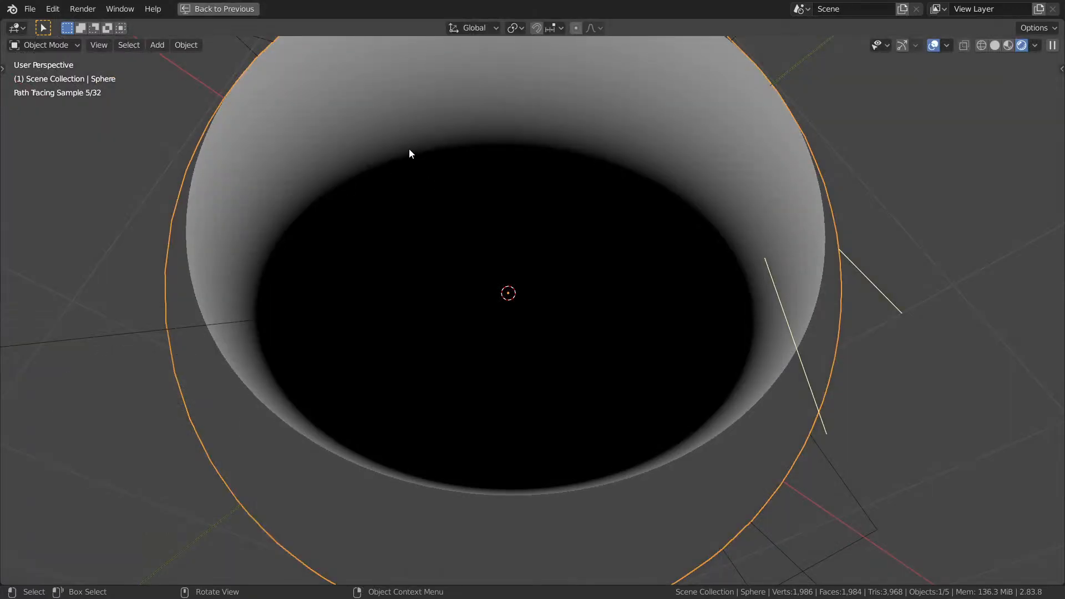
pyautogui.hotkey('ctrl', 'space')
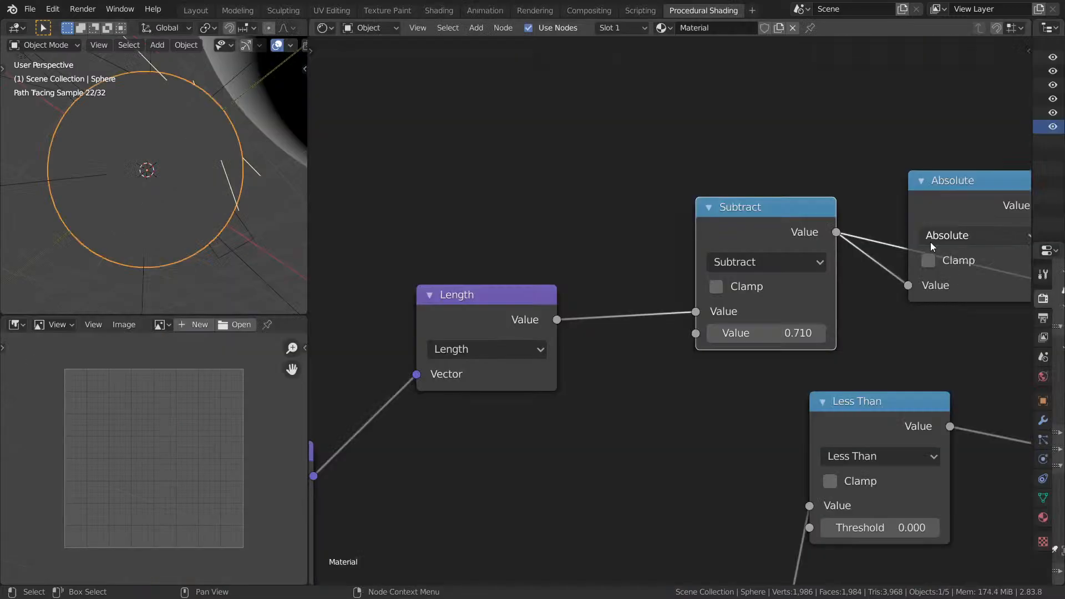
pyautogui.hotkey('ctrl', 'space')
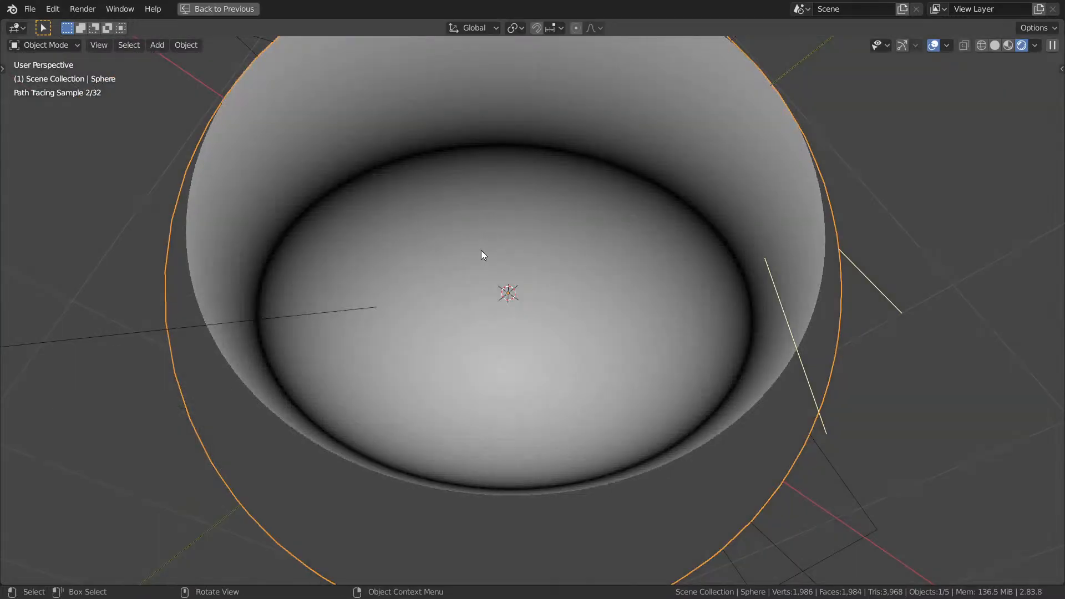
pyautogui.hotkey('ctrl', 'space')
# Insert a duplicate of the Absolute node as Subtract before the Multiply node, with Absolute feeding its second input.
pyautogui.scroll(2, 688, 253)
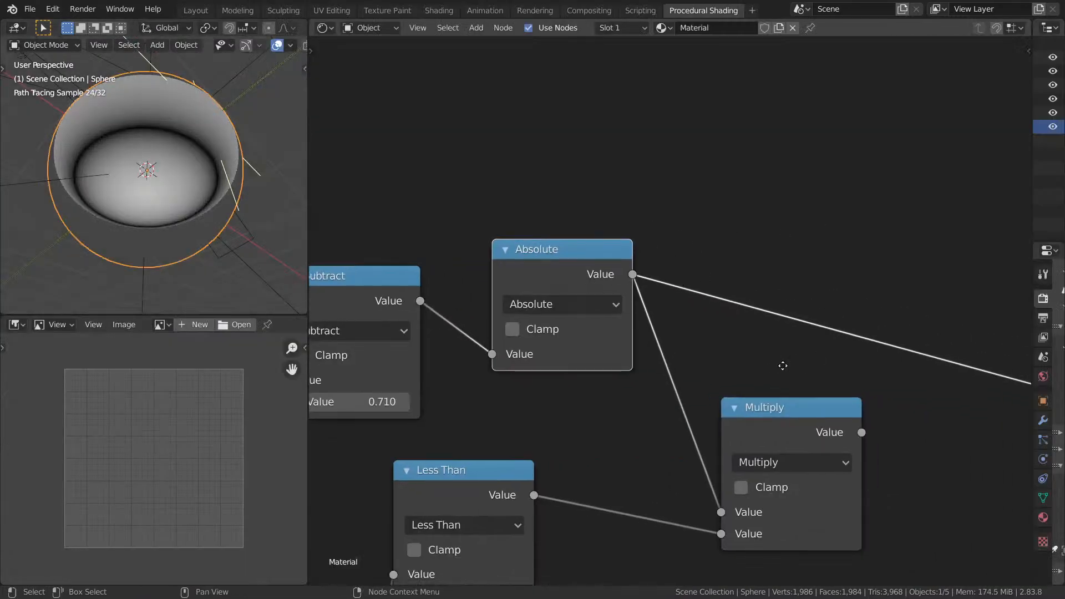
pyautogui.moveTo(782, 366); pyautogui.dragTo(637, 285, button='middle')
pyautogui.moveTo(657, 369); pyautogui.dragTo(699, 426)
pyautogui.click(463, 187)
pyautogui.hotkey('shift', 'd')
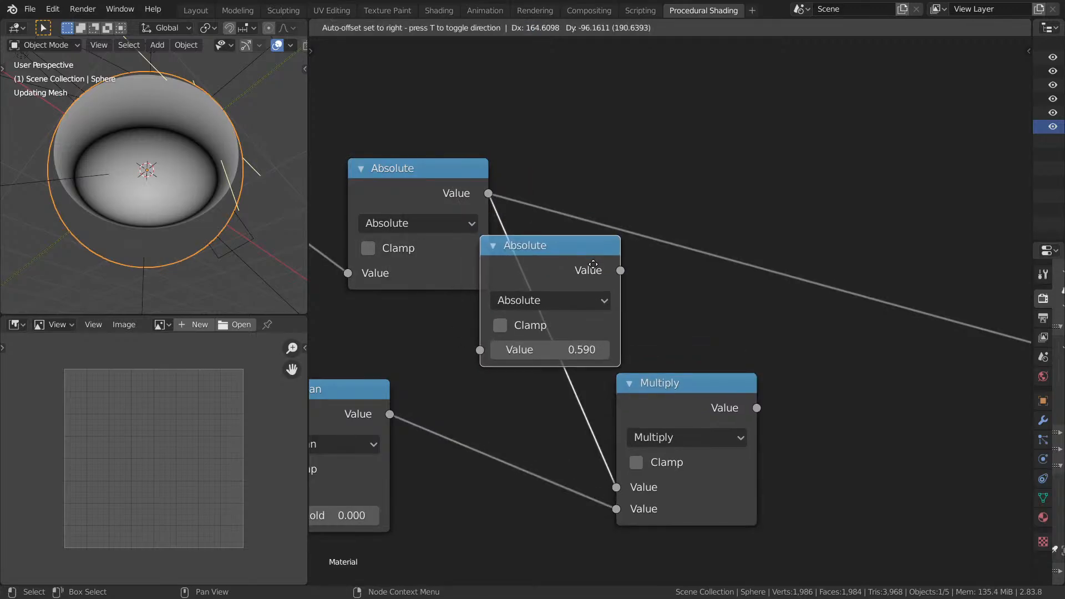
pyautogui.click(603, 276)
pyautogui.click(623, 315)
pyautogui.click(373, 83)
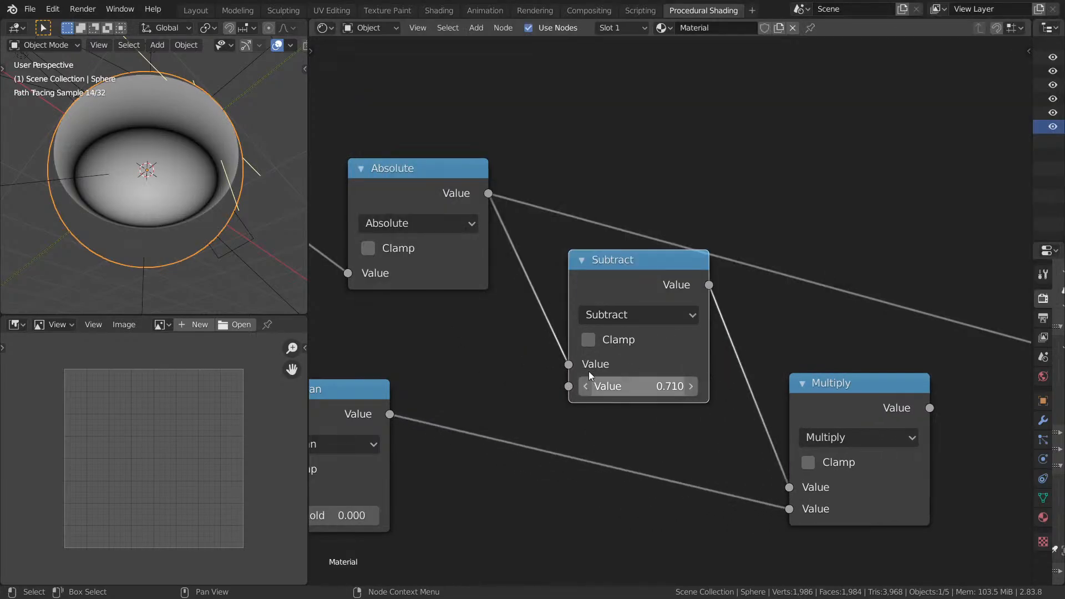
pyautogui.moveTo(569, 365); pyautogui.dragTo(568, 386)
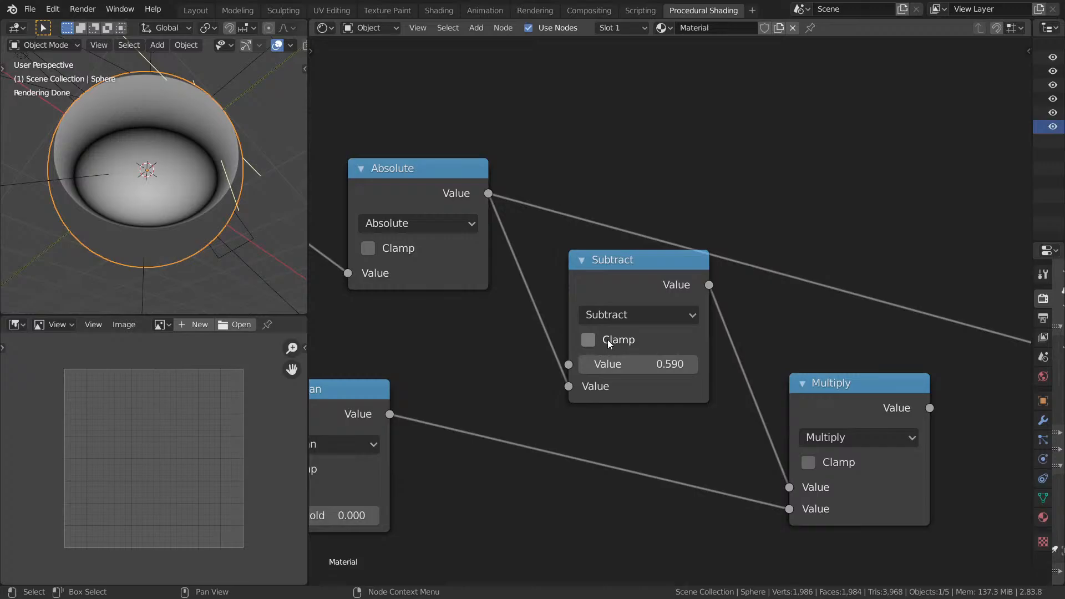
# Preview the new Subtract node with its first value set to 0.090 and examine the ring on the bowl's underside.
pyautogui.keyDown('ctrl'); pyautogui.keyDown('shift'); pyautogui.click(670, 303); pyautogui.keyUp('shift'); pyautogui.keyUp('ctrl')
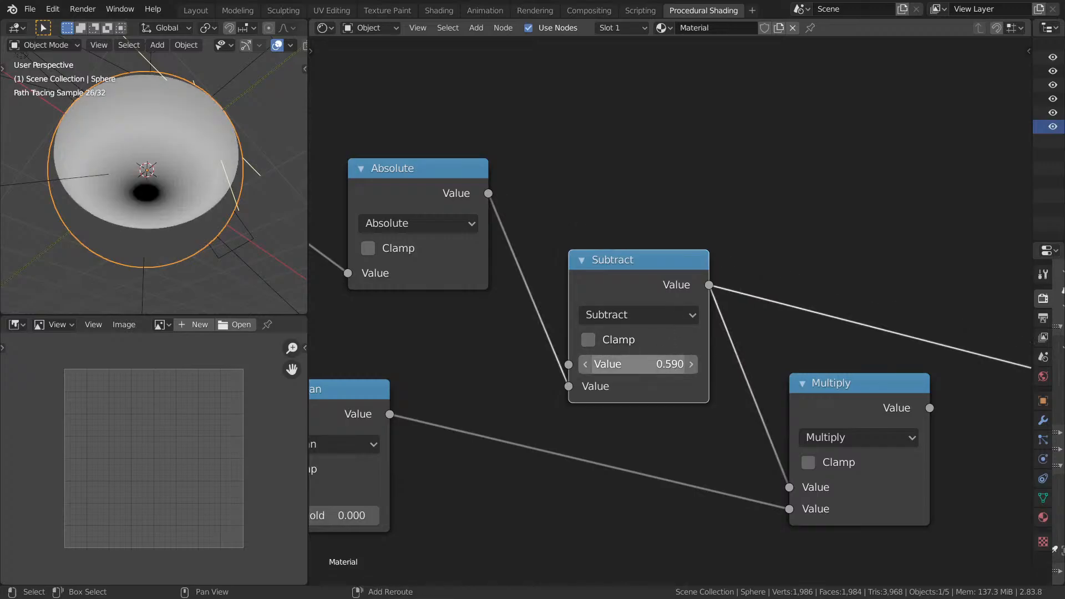
pyautogui.moveTo(671, 364); pyautogui.dragTo(616, 364)
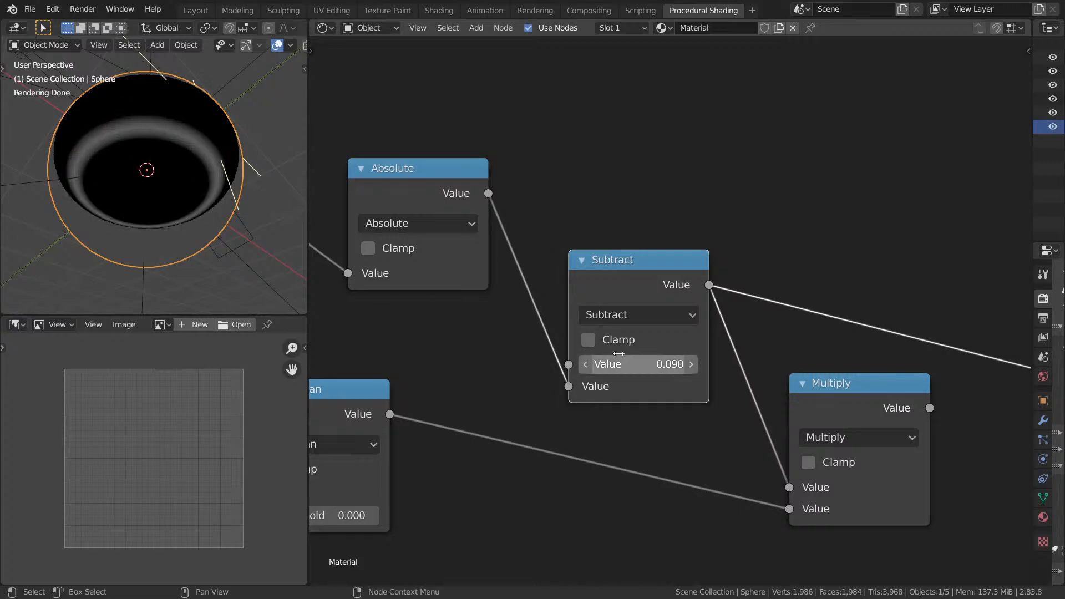
pyautogui.hotkey('ctrl', 'space')
pyautogui.hotkey('ctrl', 'space')
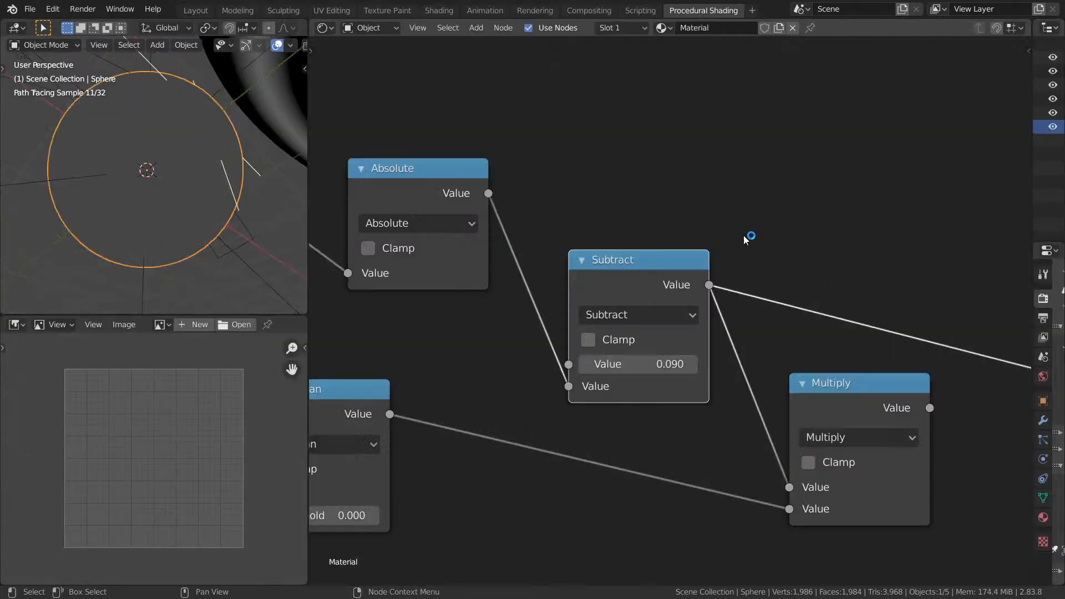
pyautogui.moveTo(841, 393)
pyautogui.mouseDown(button='middle')
pyautogui.moveTo(673, 338)
pyautogui.moveTo(687, 321)
pyautogui.mouseUp(button='middle')
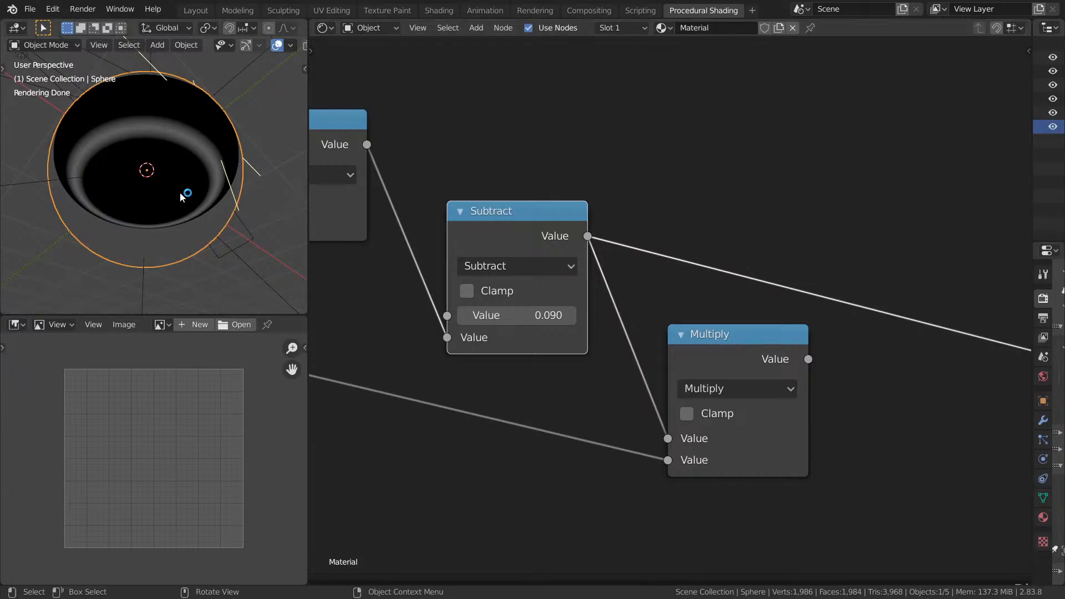
pyautogui.scroll(2, 178, 167)
pyautogui.moveTo(174, 118); pyautogui.dragTo(172, 183, button='middle')
pyautogui.scroll(3, 176, 212)
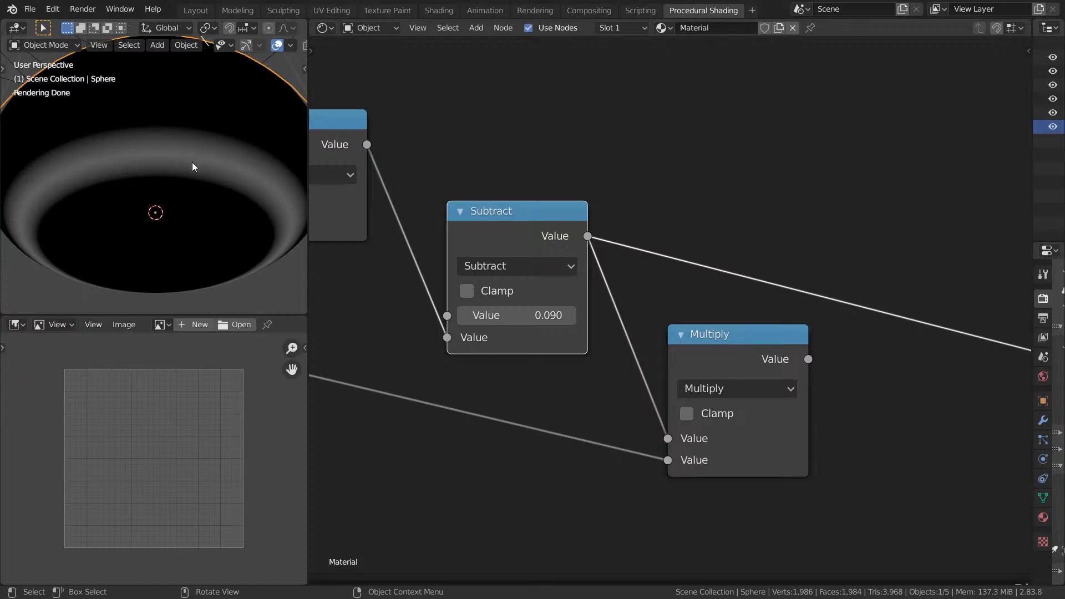
# Duplicate the Subtract node as a Divide node fed by Subtract, set its divisor to 0.09, and preview it.
pyautogui.moveTo(673, 256); pyautogui.dragTo(665, 243, button='middle')
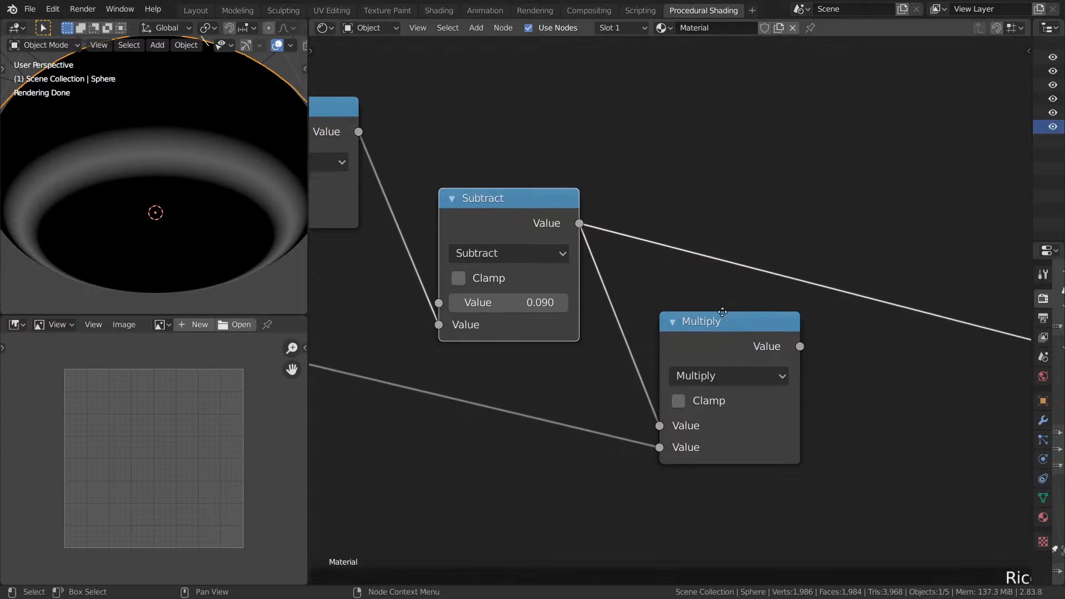
pyautogui.moveTo(717, 326); pyautogui.dragTo(802, 351)
pyautogui.hotkey('shift', 'd')
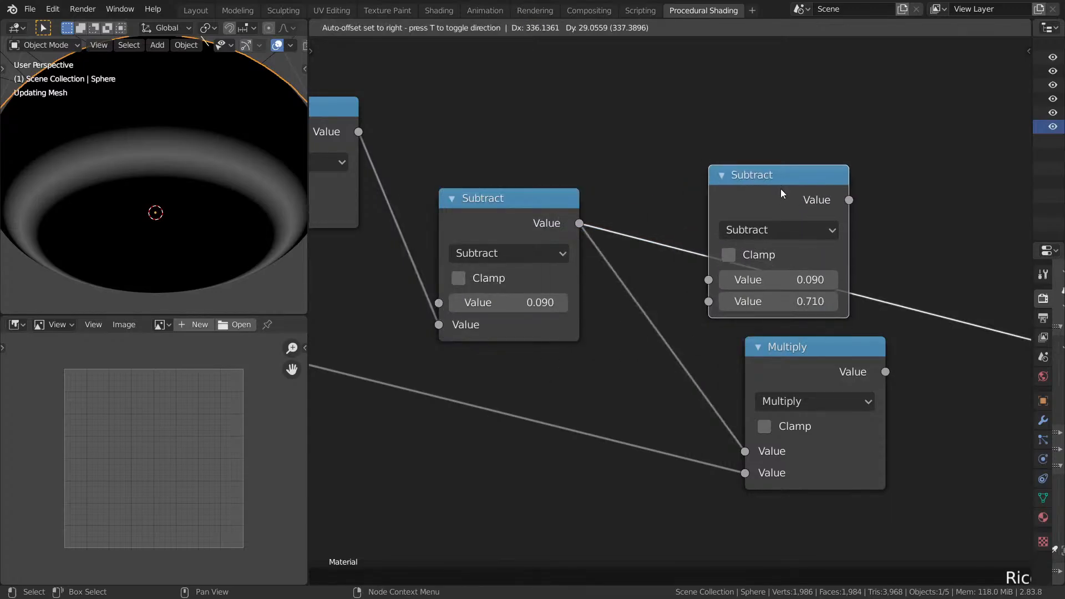
pyautogui.click(781, 188)
pyautogui.click(773, 226)
pyautogui.press('g')
pyautogui.click(773, 230)
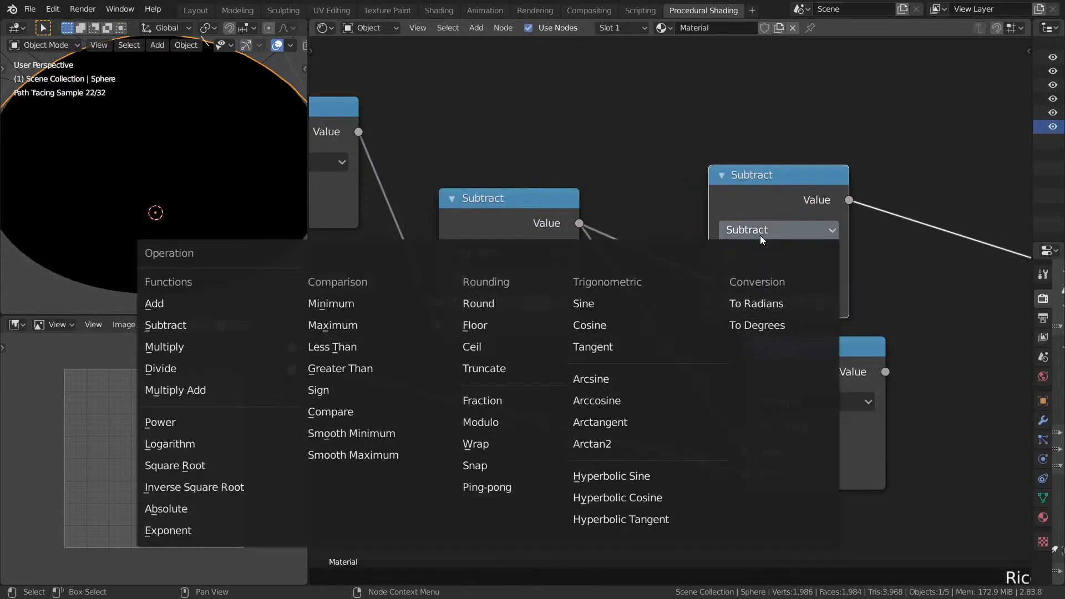
pyautogui.press('d')
pyautogui.click(787, 302)
pyautogui.write('.')
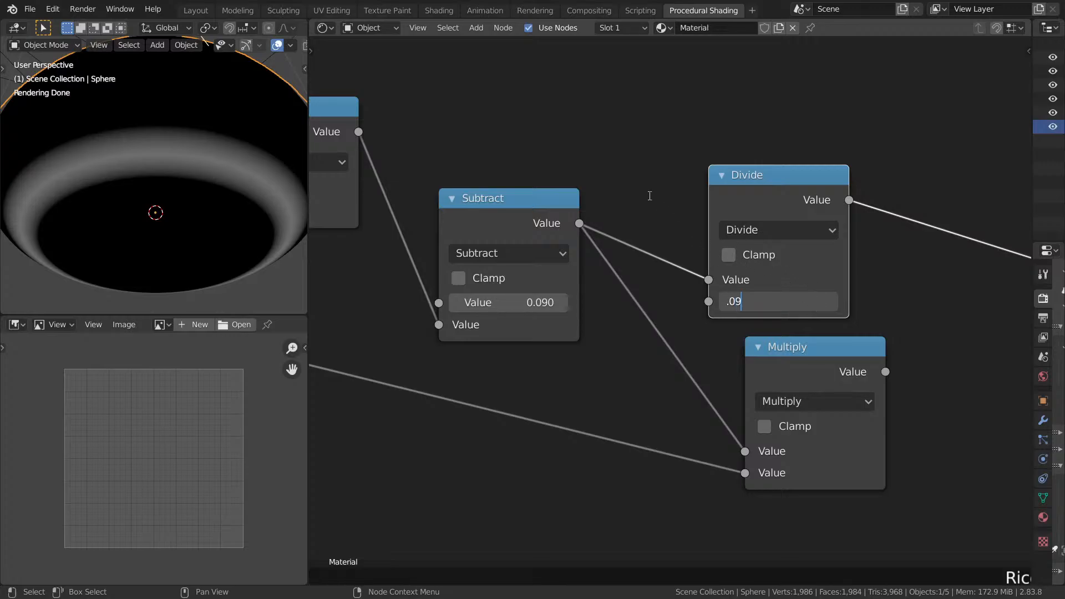
pyautogui.write('09')
pyautogui.press('Return')
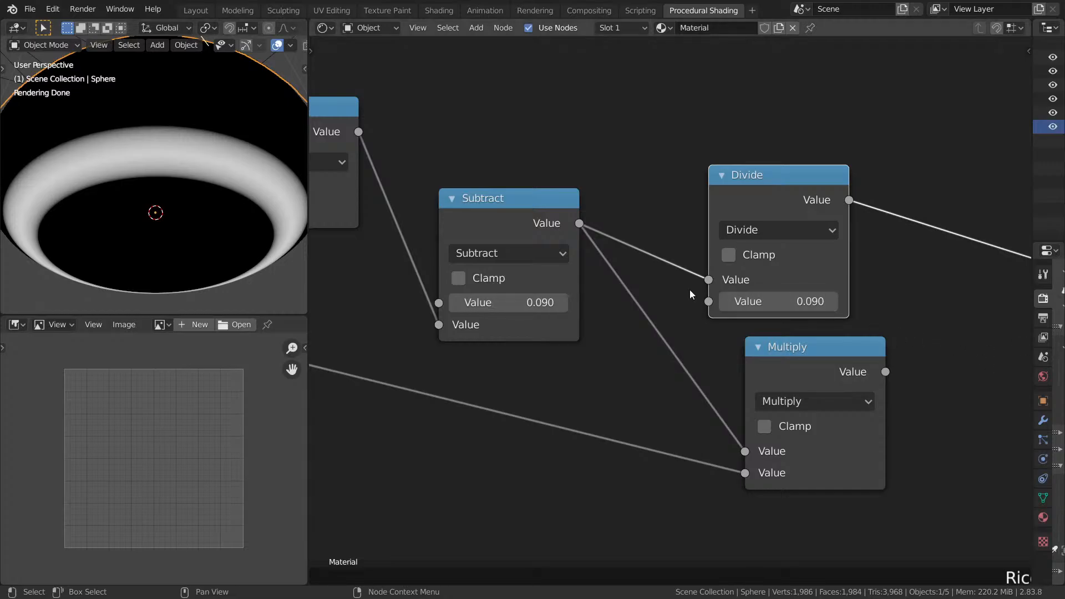
# Add a Value node below the Subtract node and connect it to the Divide node's second input.
pyautogui.moveTo(694, 294); pyautogui.dragTo(692, 238, button='middle')
pyautogui.hotkey('shift', 'a')
pyautogui.click(660, 359)
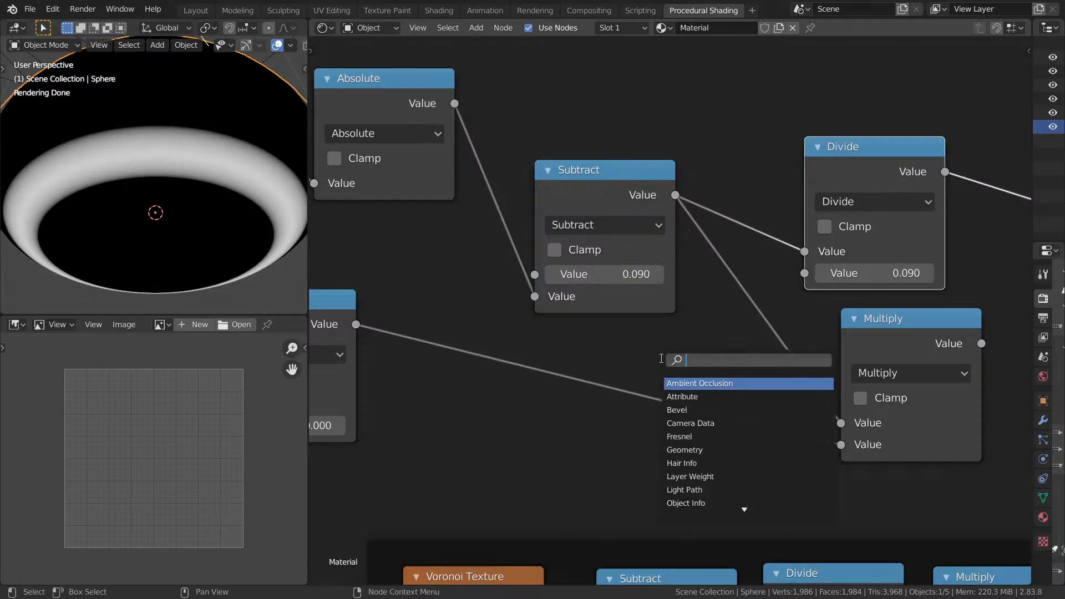
pyautogui.write('val')
pyautogui.press('Return')
pyautogui.click(568, 474)
pyautogui.moveTo(681, 463); pyautogui.dragTo(805, 273)
# Connect the Value node to the Subtract node's first input as well and set the value to 0.050.
pyautogui.moveTo(710, 466); pyautogui.dragTo(756, 388, button='middle')
pyautogui.moveTo(658, 414); pyautogui.dragTo(644, 415)
pyautogui.moveTo(585, 245); pyautogui.dragTo(555, 248, button='middle')
pyautogui.moveTo(642, 366); pyautogui.dragTo(623, 272)
pyautogui.moveTo(638, 130); pyautogui.dragTo(582, 571)
pyautogui.scroll(-6, 710, 443)
pyautogui.moveTo(701, 262); pyautogui.dragTo(654, 458, button='middle')
pyautogui.scroll(-4, 665, 448)
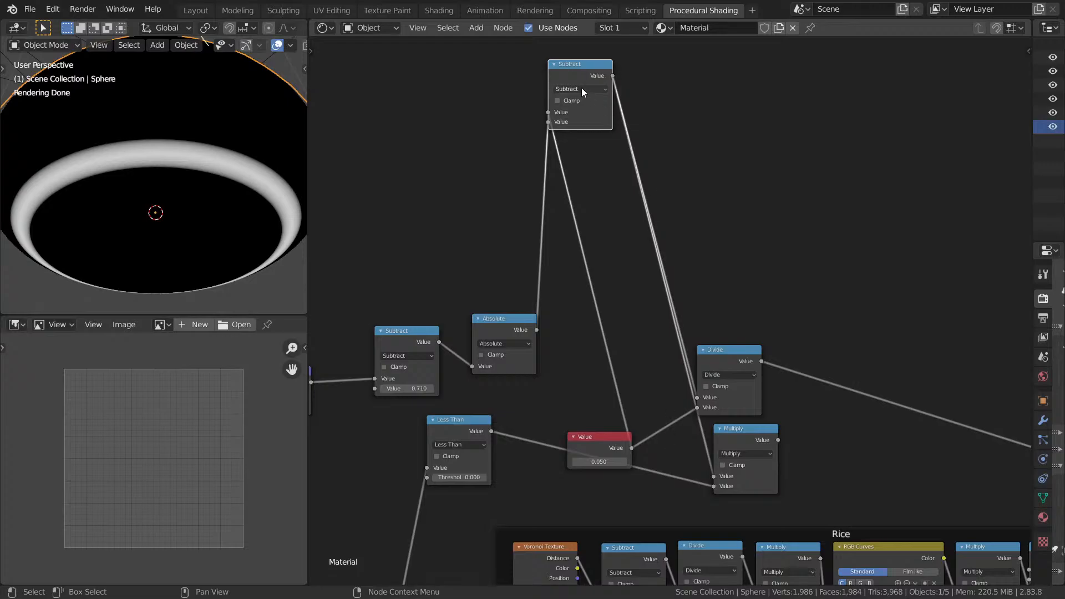
# Line up the Subtract and Divide nodes beside the Absolute node and enable Clamp on Divide.
pyautogui.moveTo(581, 87); pyautogui.dragTo(593, 333)
pyautogui.moveTo(713, 366); pyautogui.dragTo(662, 324)
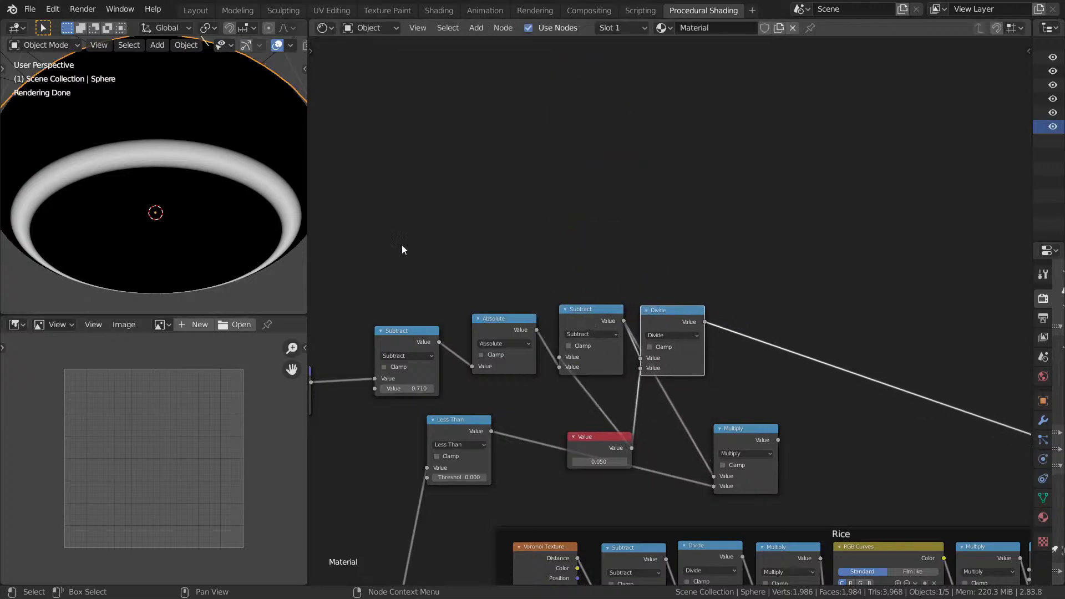
pyautogui.scroll(1, 584, 321)
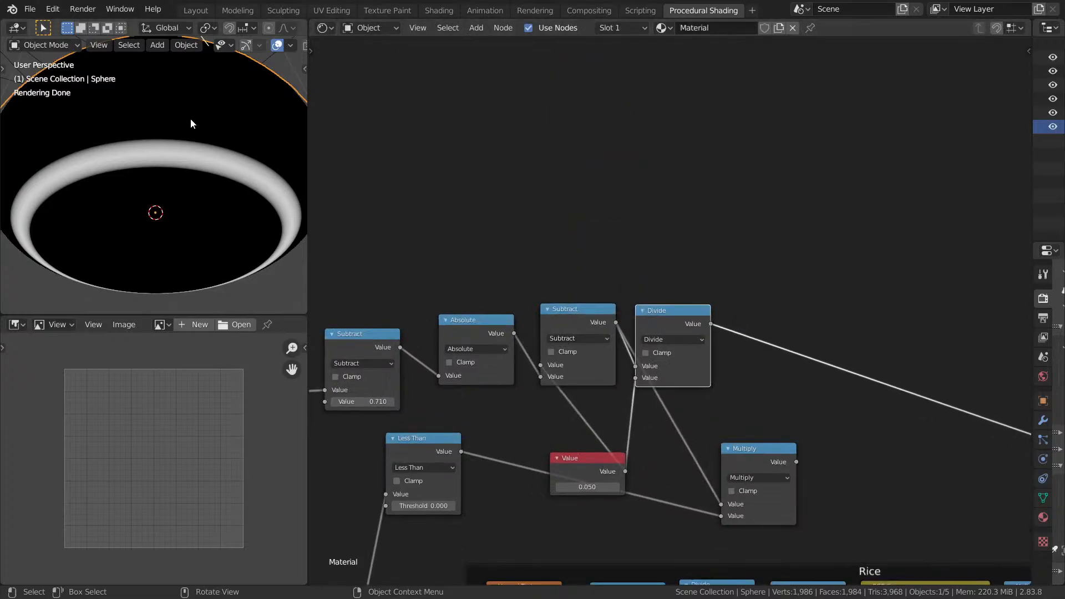
pyautogui.click(646, 354)
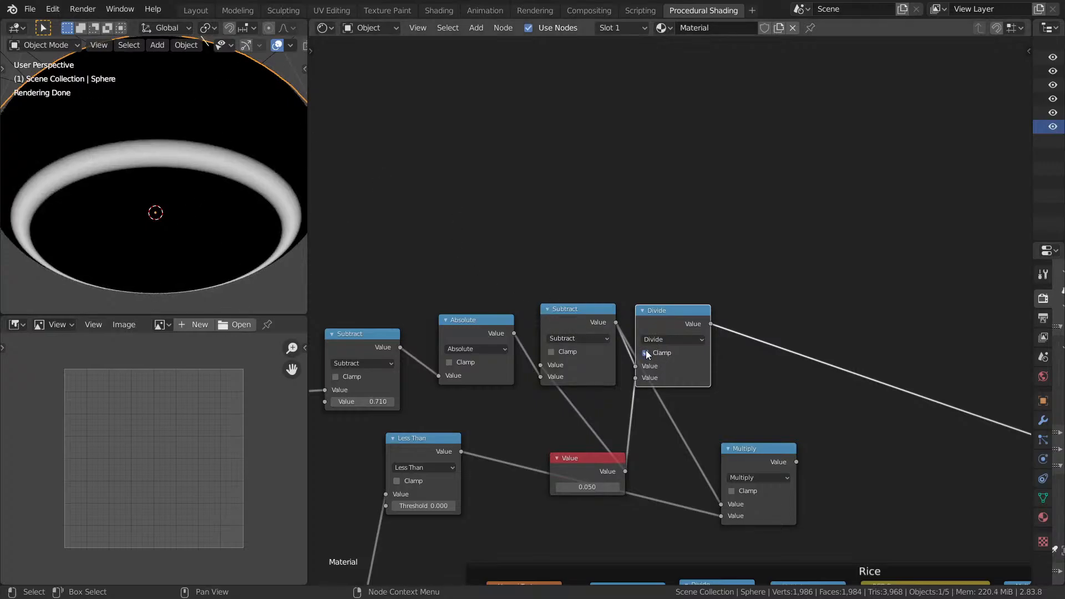
pyautogui.moveTo(621, 272); pyautogui.dragTo(604, 248, button='middle')
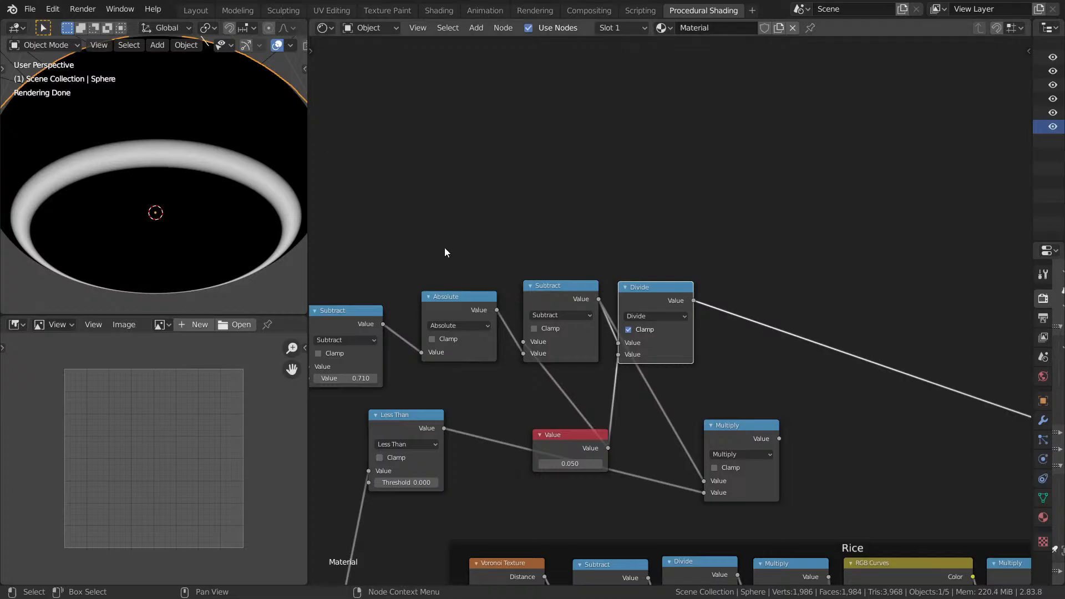
# Compare the second Subtract node's preview with the Divide preview and view the ring from other angles.
pyautogui.moveTo(509, 312); pyautogui.dragTo(733, 304, button='middle')
pyautogui.scroll(7, 734, 304)
pyautogui.keyDown('ctrl'); pyautogui.keyDown('shift'); pyautogui.click(747, 289); pyautogui.keyUp('shift'); pyautogui.keyUp('ctrl')
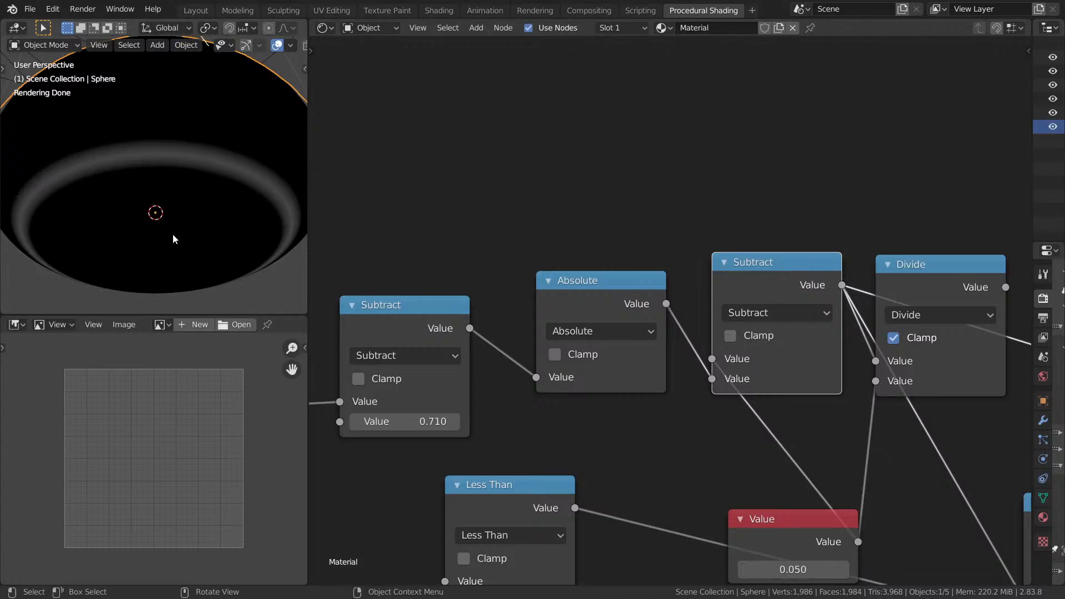
pyautogui.moveTo(721, 431); pyautogui.dragTo(691, 374, button='middle')
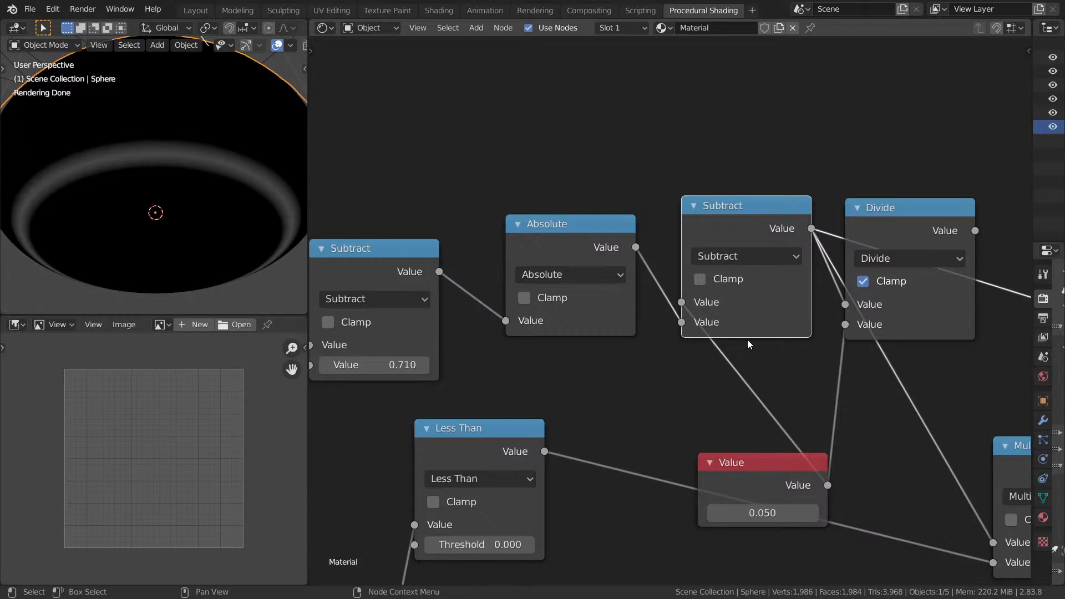
pyautogui.moveTo(933, 285); pyautogui.dragTo(666, 306, button='middle')
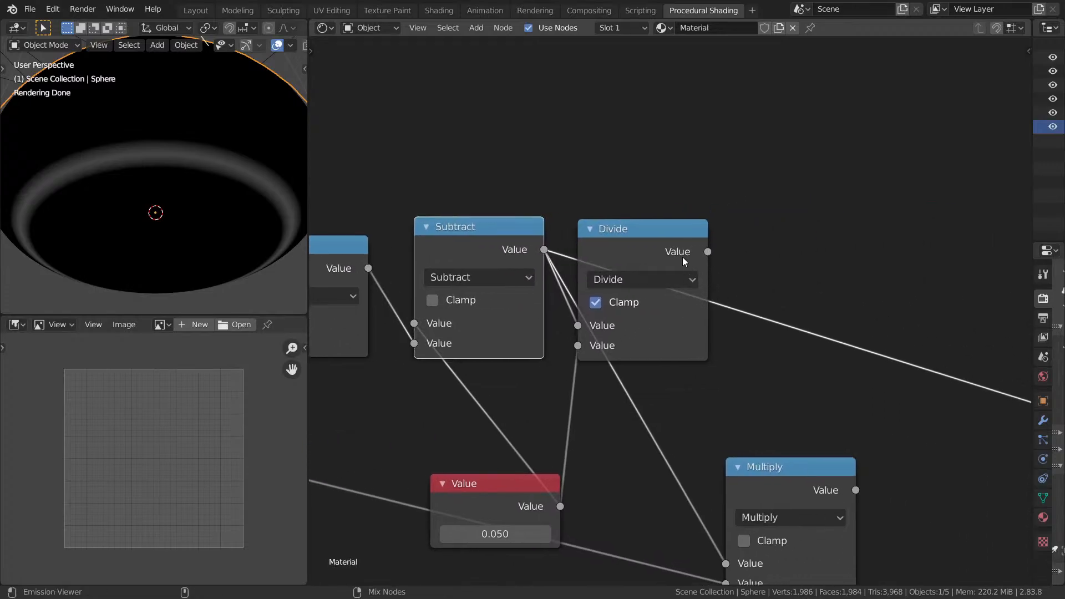
pyautogui.keyDown('ctrl'); pyautogui.keyDown('shift'); pyautogui.click(682, 257); pyautogui.keyUp('shift'); pyautogui.keyUp('ctrl')
pyautogui.moveTo(233, 175); pyautogui.dragTo(274, 221, button='middle')
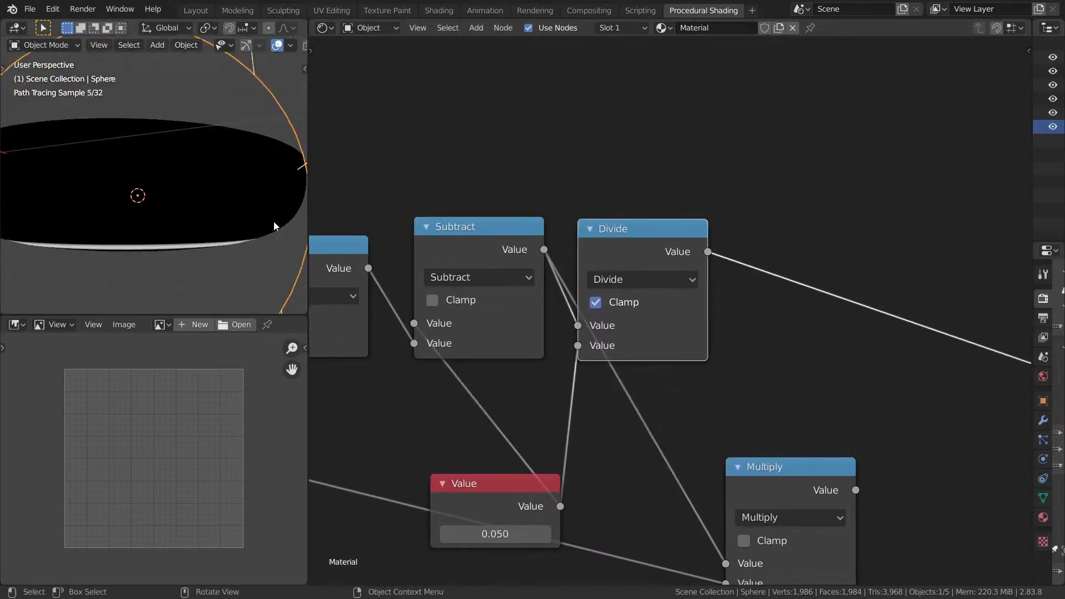
pyautogui.press('KP_1')
pyautogui.moveTo(205, 211)
pyautogui.mouseDown(button='middle')
pyautogui.moveTo(231, 261)
pyautogui.moveTo(186, 229)
pyautogui.moveTo(185, 196)
pyautogui.mouseUp(button='middle')
# Preview the Length, first Subtract and Divide nodes in turn to review how the ring is built.
pyautogui.moveTo(410, 241)
pyautogui.mouseDown(button='middle')
pyautogui.moveTo(757, 218)
pyautogui.moveTo(450, 233)
pyautogui.moveTo(461, 235)
pyautogui.mouseUp(button='middle')
pyautogui.moveTo(546, 358); pyautogui.dragTo(616, 220, button='middle')
pyautogui.moveTo(645, 269); pyautogui.dragTo(496, 316, button='middle')
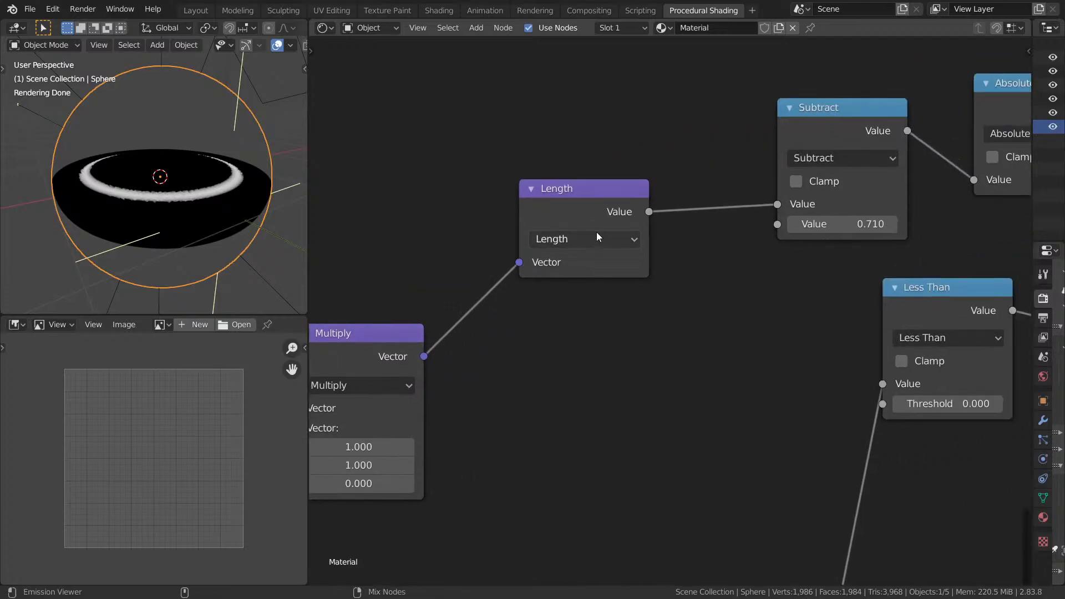
pyautogui.keyDown('ctrl'); pyautogui.keyDown('shift'); pyautogui.click(608, 216); pyautogui.keyUp('shift'); pyautogui.keyUp('ctrl')
pyautogui.moveTo(607, 217); pyautogui.dragTo(404, 238, button='middle')
pyautogui.keyDown('ctrl'); pyautogui.keyDown('shift'); pyautogui.click(696, 158); pyautogui.keyUp('shift'); pyautogui.keyUp('ctrl')
pyautogui.moveTo(946, 203); pyautogui.dragTo(504, 204, button='middle')
pyautogui.keyDown('ctrl'); pyautogui.keyDown('shift'); pyautogui.click(702, 130); pyautogui.keyUp('shift'); pyautogui.keyUp('ctrl')
# Connect the Divide output to the Multiply node's first input and preview the Multiply result.
pyautogui.moveTo(872, 343); pyautogui.dragTo(511, 340, button='middle')
pyautogui.moveTo(511, 342); pyautogui.dragTo(681, 270)
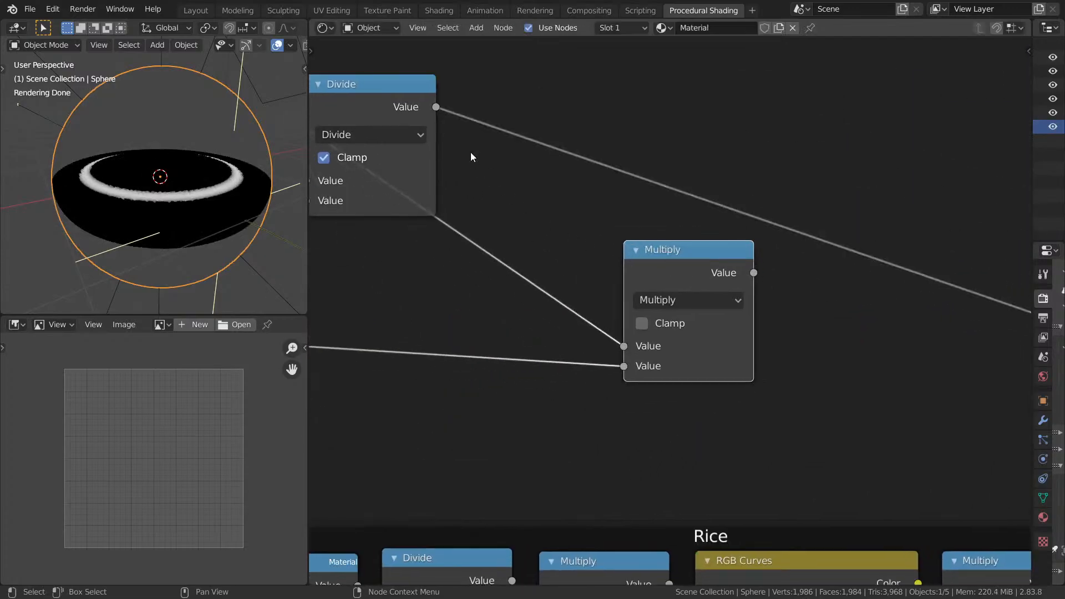
pyautogui.moveTo(436, 107); pyautogui.dragTo(624, 347)
pyautogui.keyDown('ctrl'); pyautogui.keyDown('shift'); pyautogui.click(651, 309); pyautogui.keyUp('shift'); pyautogui.keyUp('ctrl')
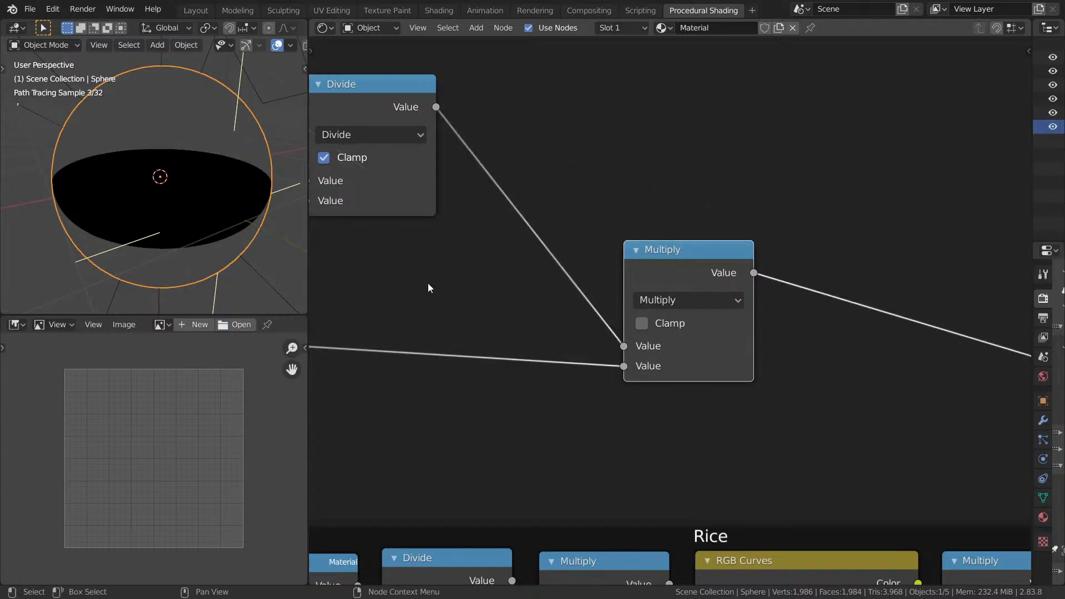
# Compare the Less Than mask with the Multiply result on the bowl from different angles.
pyautogui.moveTo(430, 288); pyautogui.dragTo(688, 290, button='middle')
pyautogui.moveTo(353, 312); pyautogui.dragTo(615, 295, button='middle')
pyautogui.keyDown('ctrl'); pyautogui.keyDown('shift'); pyautogui.click(488, 232); pyautogui.keyUp('shift'); pyautogui.keyUp('ctrl')
pyautogui.moveTo(217, 253); pyautogui.dragTo(222, 222, button='middle')
pyautogui.moveTo(910, 222); pyautogui.dragTo(600, 265, button='middle')
pyautogui.keyDown('ctrl'); pyautogui.keyDown('shift'); pyautogui.click(840, 250); pyautogui.keyUp('shift'); pyautogui.keyUp('ctrl')
pyautogui.moveTo(201, 201); pyautogui.dragTo(201, 201, button='middle')
# Move the Multiply node next to the Divide node and view the ring mask from below the bowl.
pyautogui.moveTo(708, 233); pyautogui.dragTo(665, 305, button='middle')
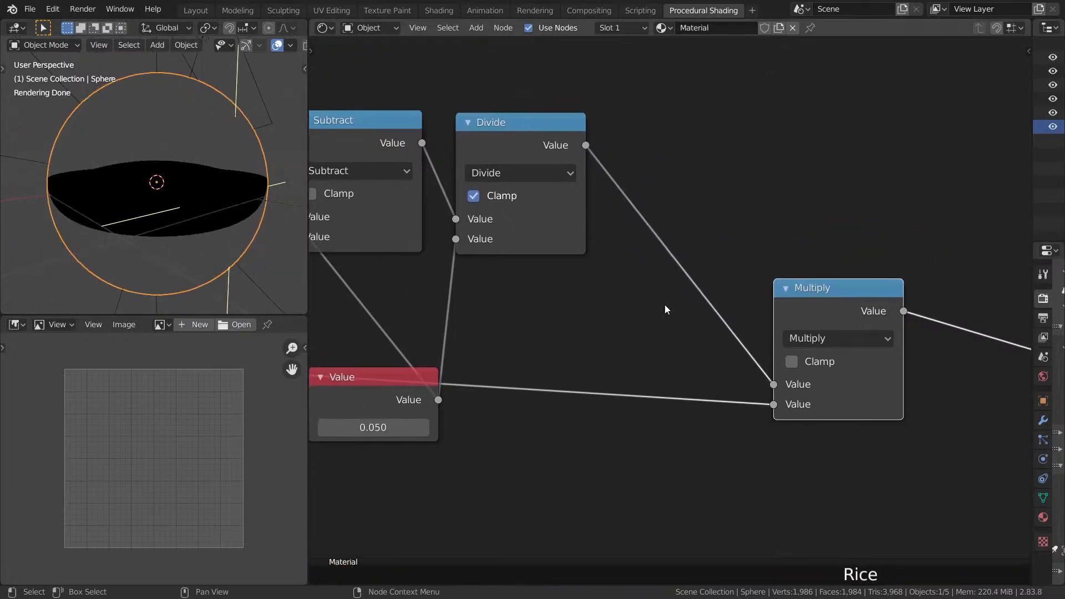
pyautogui.press('g')
pyautogui.click(596, 101)
pyautogui.moveTo(716, 169); pyautogui.dragTo(610, 188, button='middle')
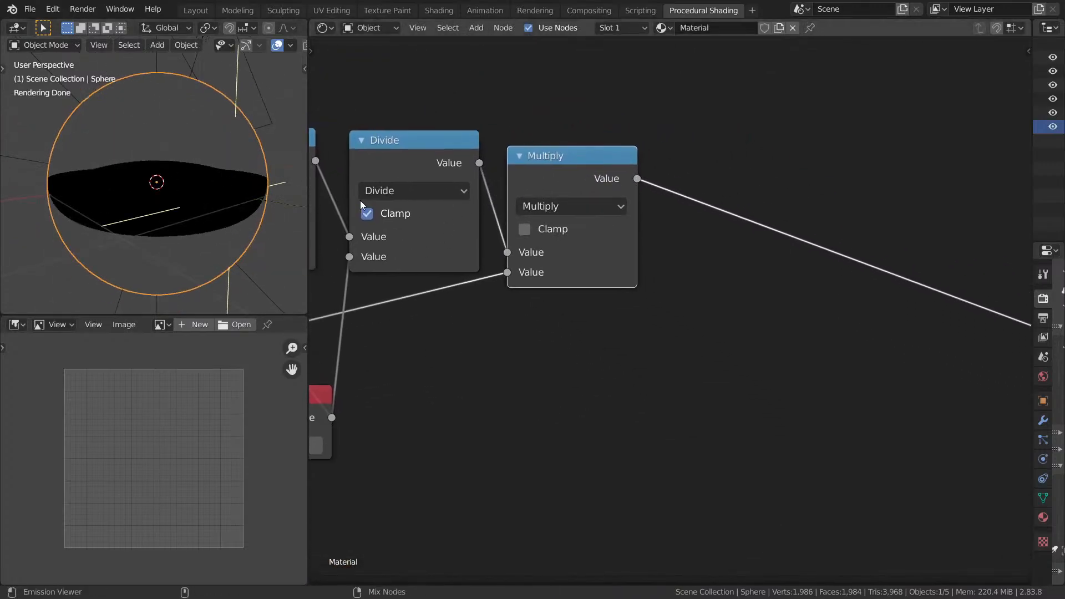
pyautogui.moveTo(145, 183); pyautogui.dragTo(136, 159, button='middle')
pyautogui.moveTo(593, 237); pyautogui.dragTo(514, 238, button='middle')
pyautogui.hotkey('shift', 'a')
pyautogui.click(713, 275)
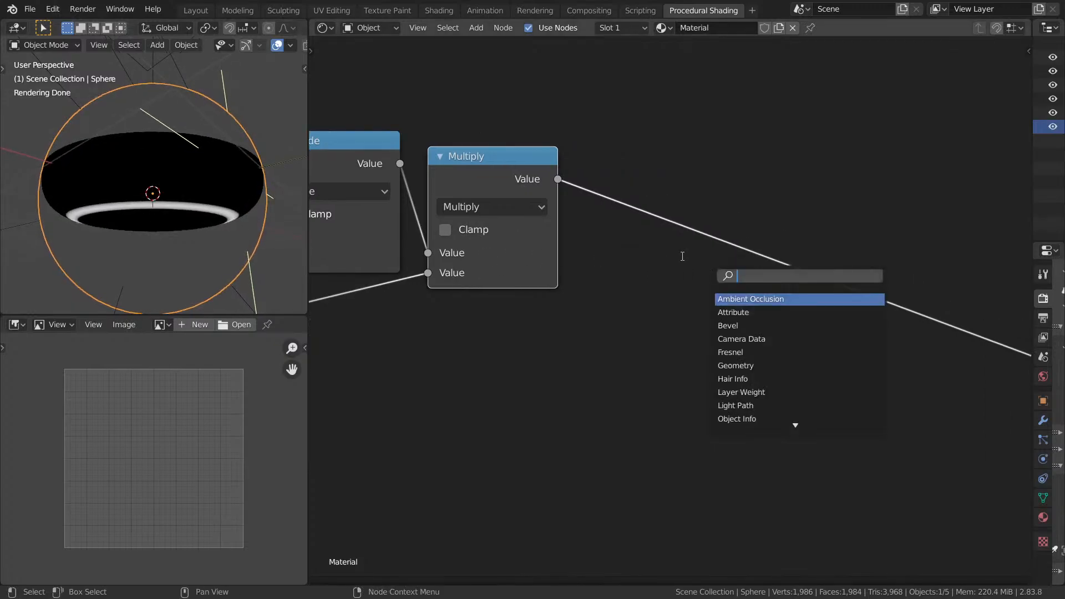
pyautogui.press('Escape')
# Insert a Combine XYZ node after the ring mask's Multiply node and feed the mask into its Z input.
pyautogui.moveTo(542, 291); pyautogui.dragTo(534, 289, button='middle')
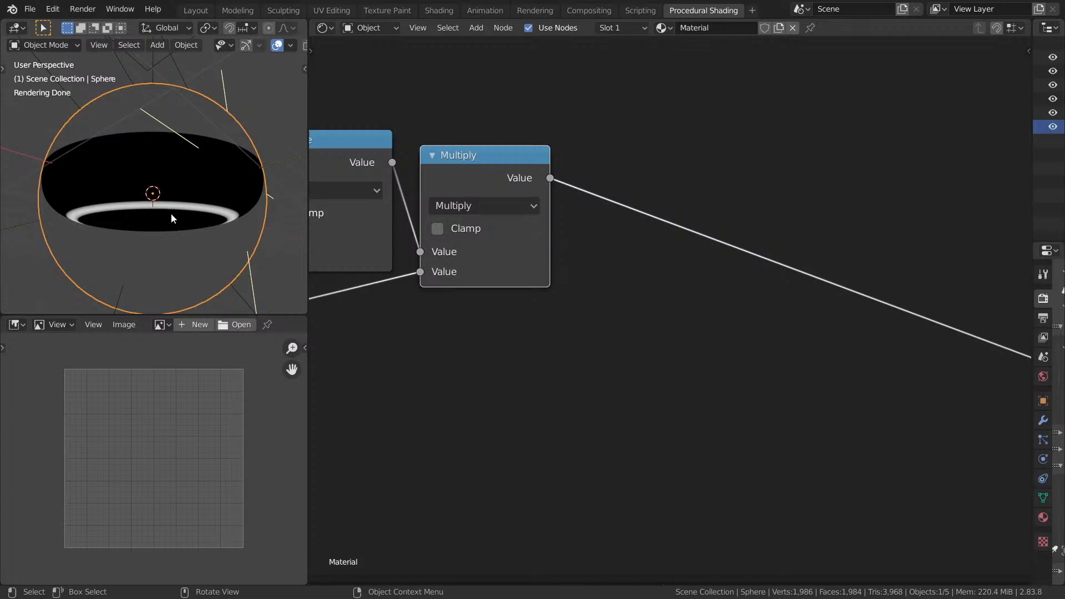
pyautogui.hotkey('shift', 'a')
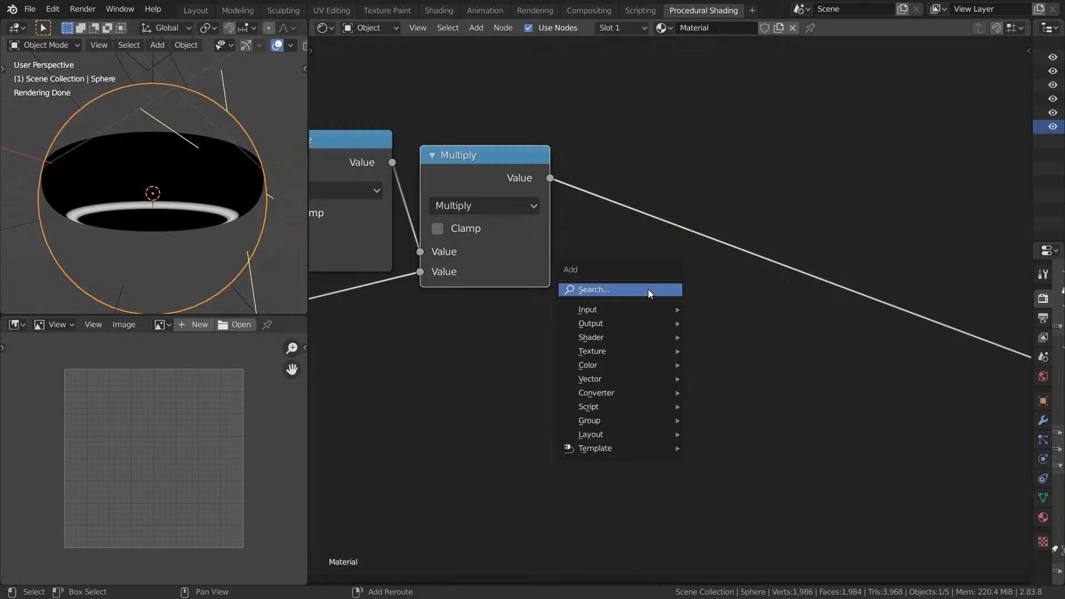
pyautogui.click(648, 289)
pyautogui.write('comb')
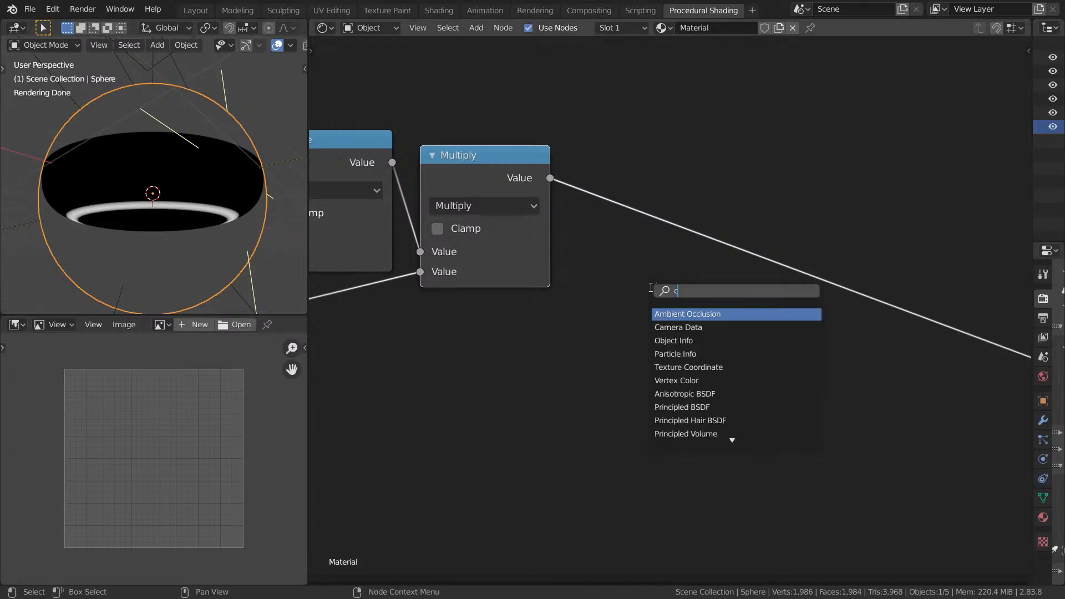
pyautogui.click(694, 340)
pyautogui.click(680, 255)
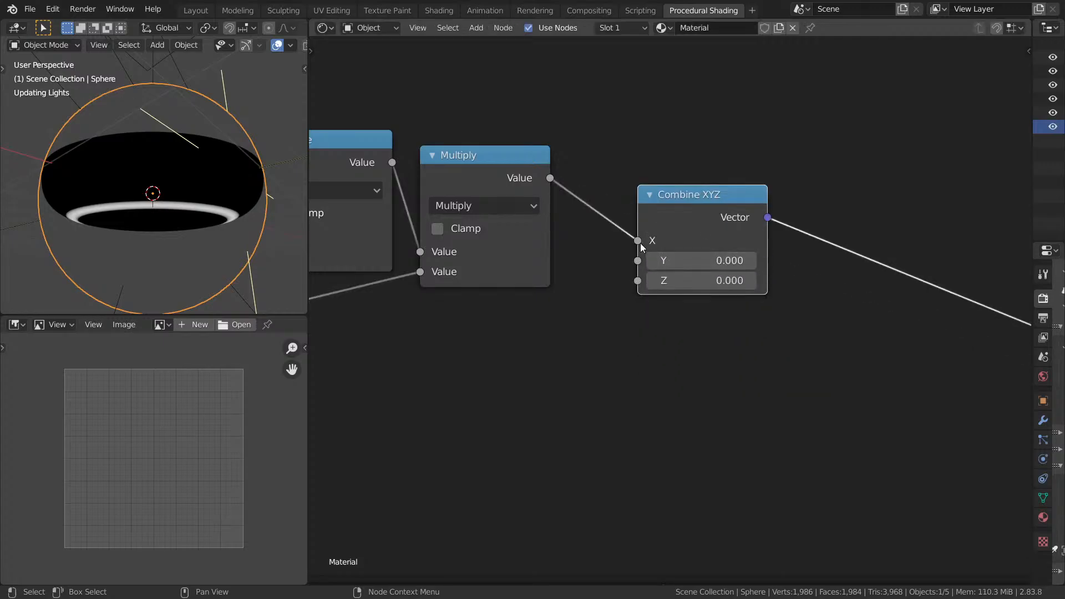
pyautogui.moveTo(639, 242); pyautogui.dragTo(639, 282)
# Move the Principled BSDF node up, clear of the Viewer and Material Output nodes.
pyautogui.moveTo(589, 275); pyautogui.dragTo(428, 281, button='middle')
pyautogui.scroll(-9, 758, 389)
pyautogui.moveTo(758, 390); pyautogui.dragTo(538, 288, button='middle')
pyautogui.moveTo(729, 127); pyautogui.dragTo(862, 49)
pyautogui.scroll(-2, 756, 147)
pyautogui.moveTo(756, 147); pyautogui.dragTo(726, 135, button='middle')
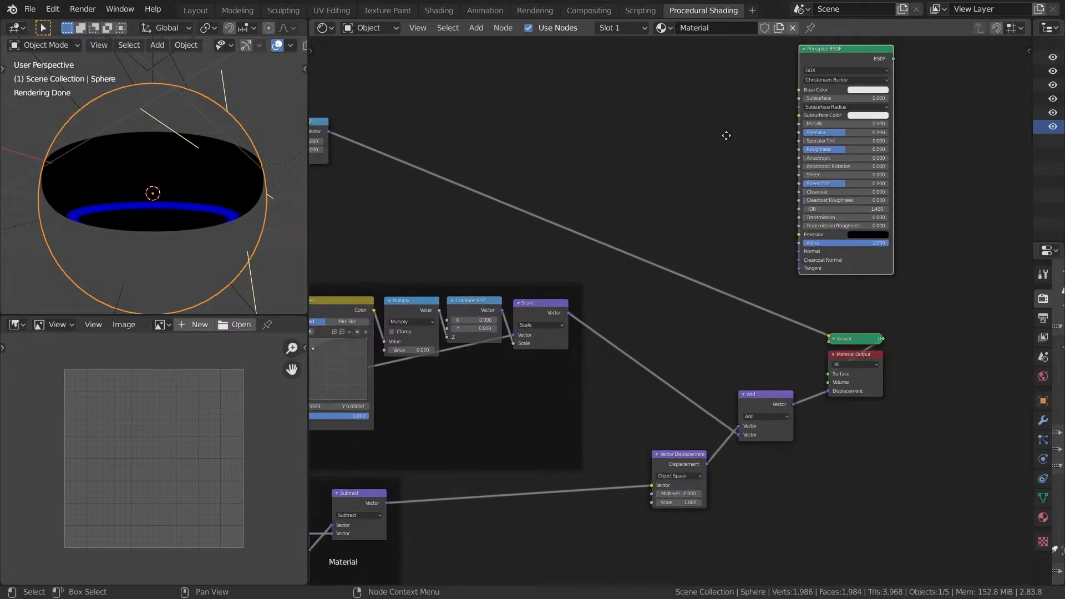
# Duplicate the vector Add node before the Material Output's Displacement and connect the ring's Combine XYZ vector to its second input.
pyautogui.scroll(4, 765, 388)
pyautogui.hotkey('shift', 'a')
pyautogui.write('sn')
pyautogui.press('Escape')
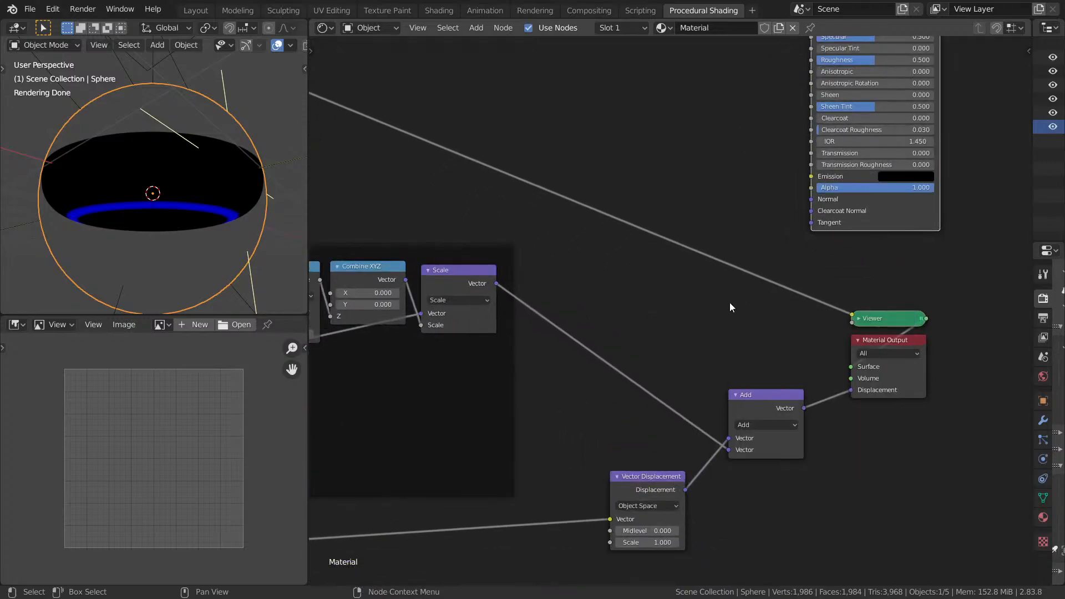
pyautogui.hotkey('shift', 'd')
pyautogui.click(873, 380)
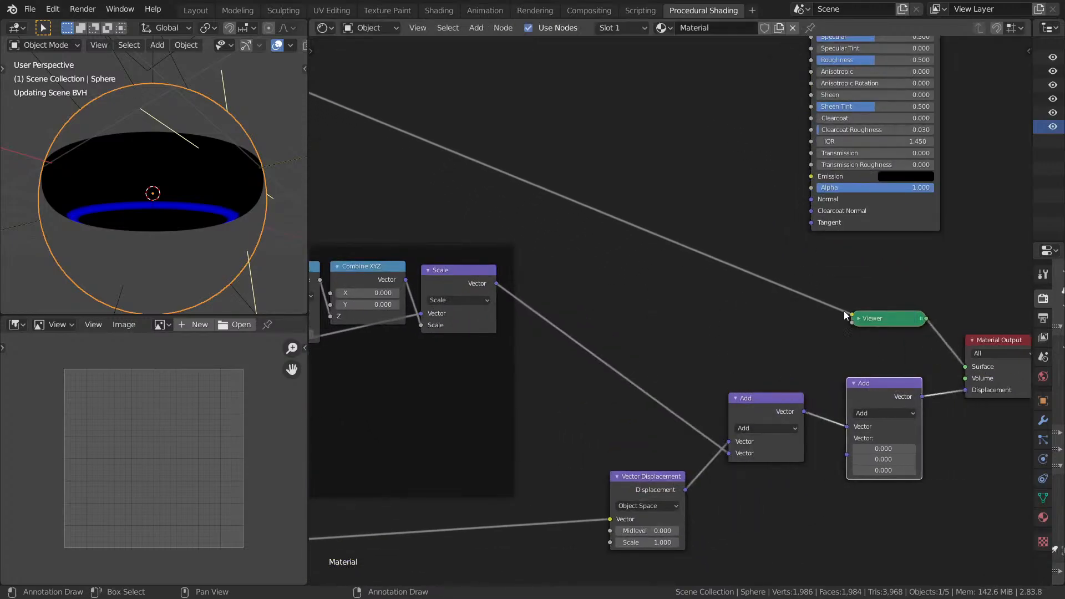
pyautogui.moveTo(845, 312); pyautogui.dragTo(847, 439)
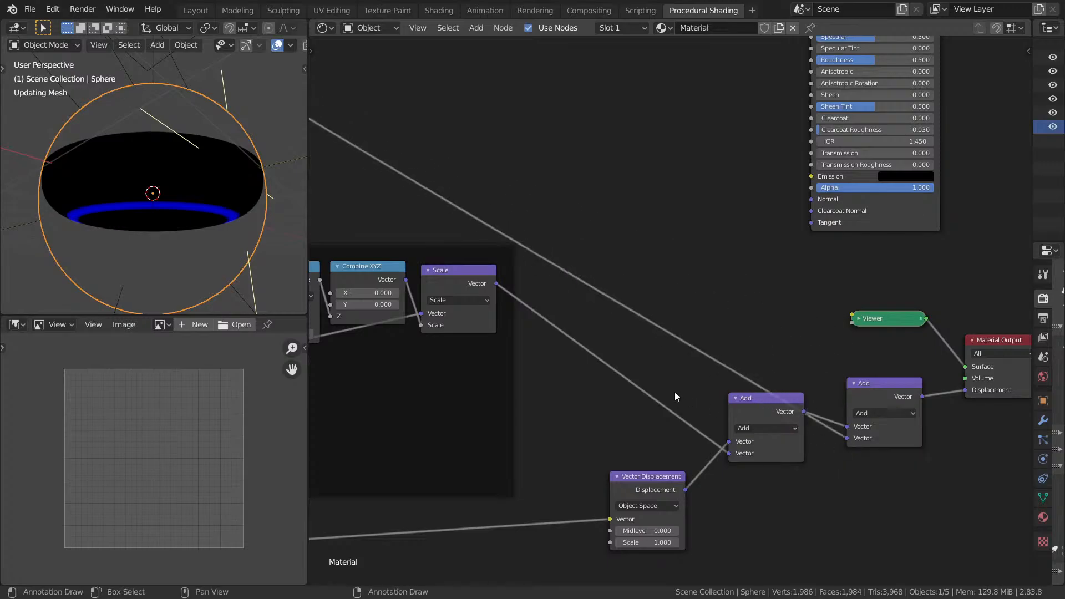
# Preview the Principled BSDF shader and inspect the displaced bowl from below.
pyautogui.moveTo(677, 187); pyautogui.dragTo(578, 307, button='middle')
pyautogui.keyDown('ctrl'); pyautogui.keyDown('shift'); pyautogui.click(746, 53); pyautogui.keyUp('shift'); pyautogui.keyUp('ctrl')
pyautogui.moveTo(499, 222); pyautogui.dragTo(673, 169, button='middle')
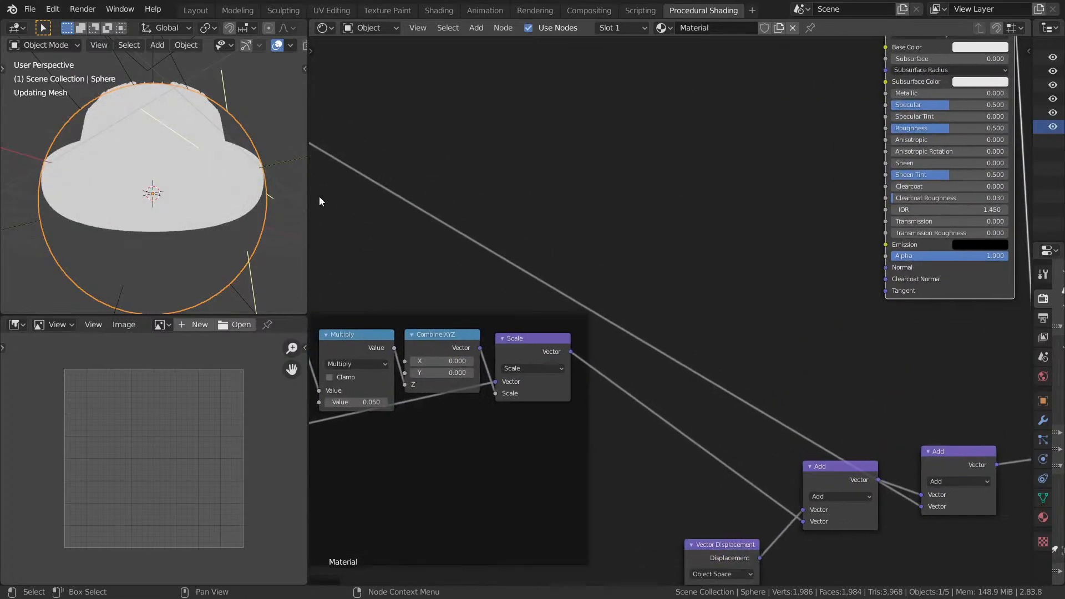
pyautogui.moveTo(188, 192); pyautogui.dragTo(152, 197, button='middle')
# Insert a duplicate Multiply node before the ring's Combine XYZ node and set its value to -1.
pyautogui.moveTo(593, 276); pyautogui.dragTo(1019, 412, button='middle')
pyautogui.click(488, 209)
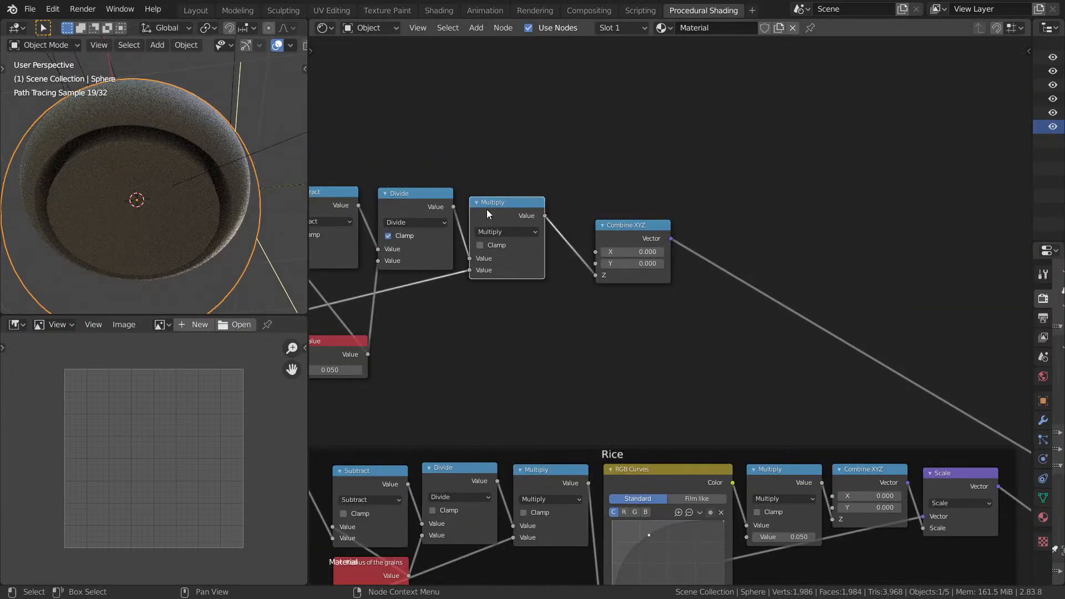
pyautogui.hotkey('shift', 'd')
pyautogui.click(606, 210)
pyautogui.click(624, 232)
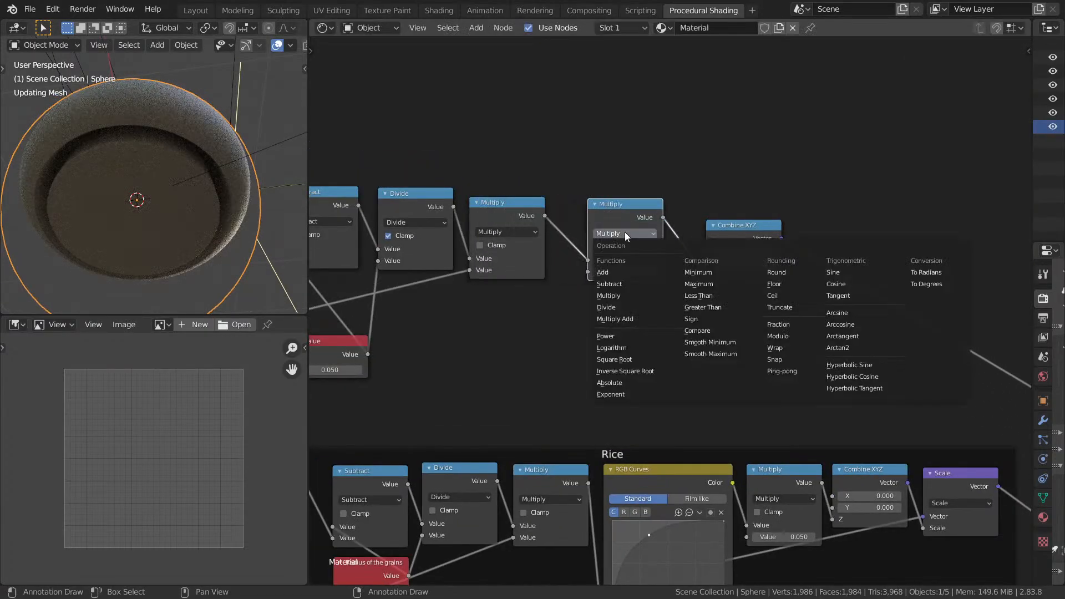
pyautogui.doubleClick(625, 271)
pyautogui.write('0.71')
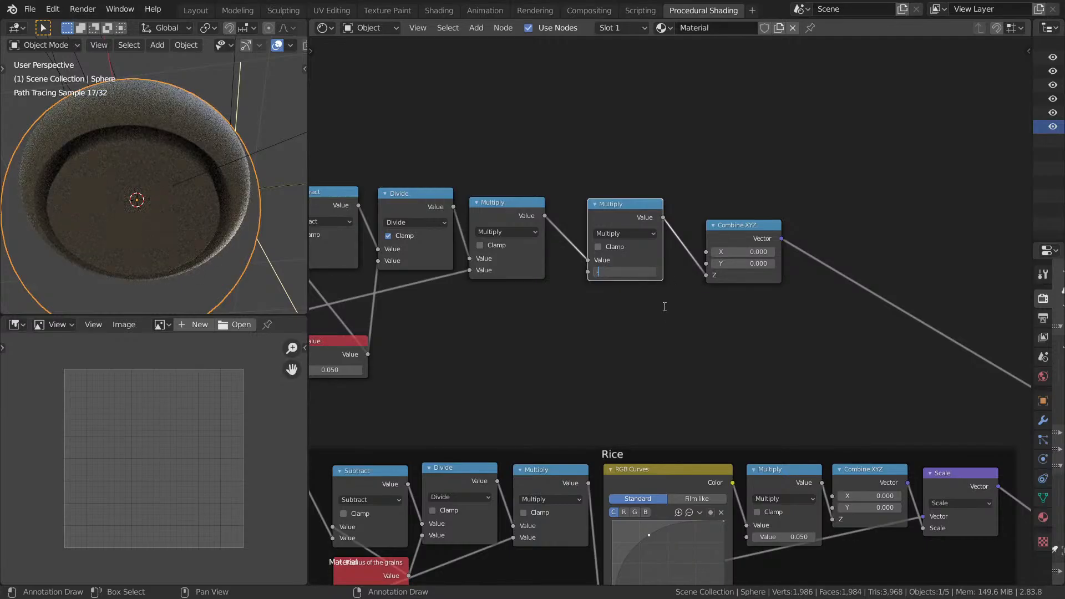
pyautogui.moveTo(135, 200)
pyautogui.mouseDown(button='middle')
pyautogui.moveTo(141, 152)
pyautogui.moveTo(139, 230)
pyautogui.moveTo(180, 192)
pyautogui.moveTo(187, 202)
pyautogui.moveTo(244, 204)
pyautogui.mouseUp(button='middle')
pyautogui.scroll(3, 243, 204)
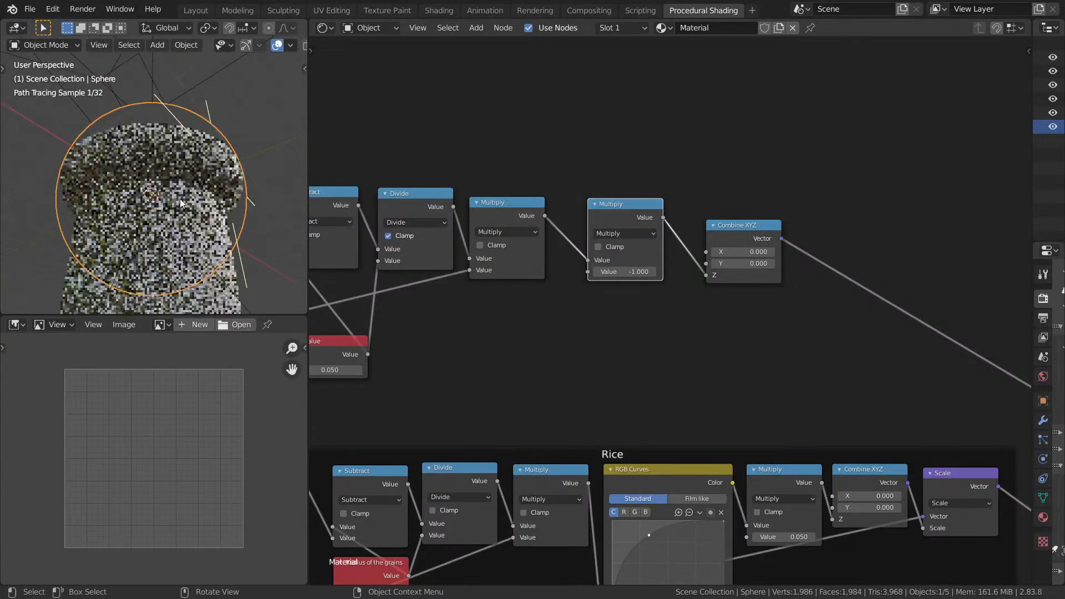
# Insert another Multiply node between the ring mask and the -1 Multiply node, with its value set to 0.2.
pyautogui.moveTo(496, 193); pyautogui.dragTo(468, 244, button='middle')
pyautogui.scroll(3, 651, 248)
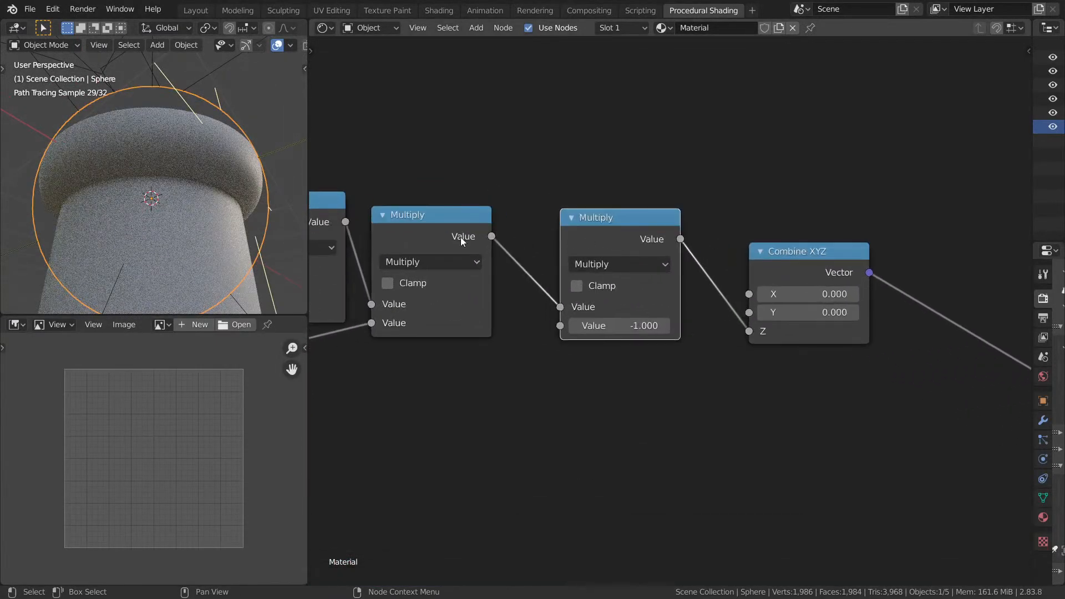
pyautogui.hotkey('shift', 'd')
pyautogui.click(557, 226)
pyautogui.click(595, 244)
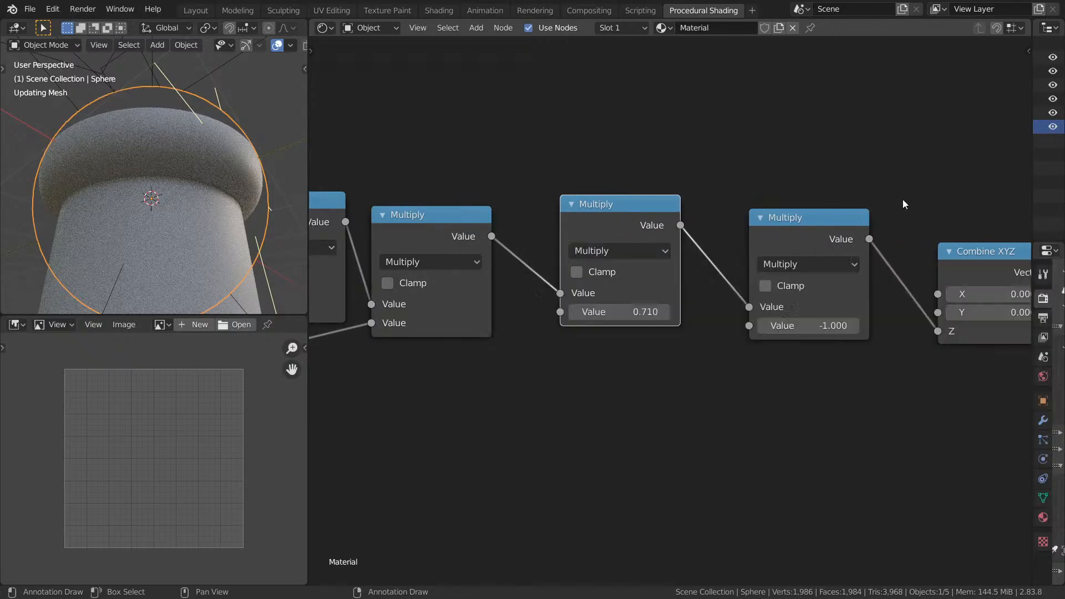
pyautogui.scroll(4, 667, 283)
pyautogui.scroll(1, 669, 311)
pyautogui.click(636, 306)
pyautogui.write('.')
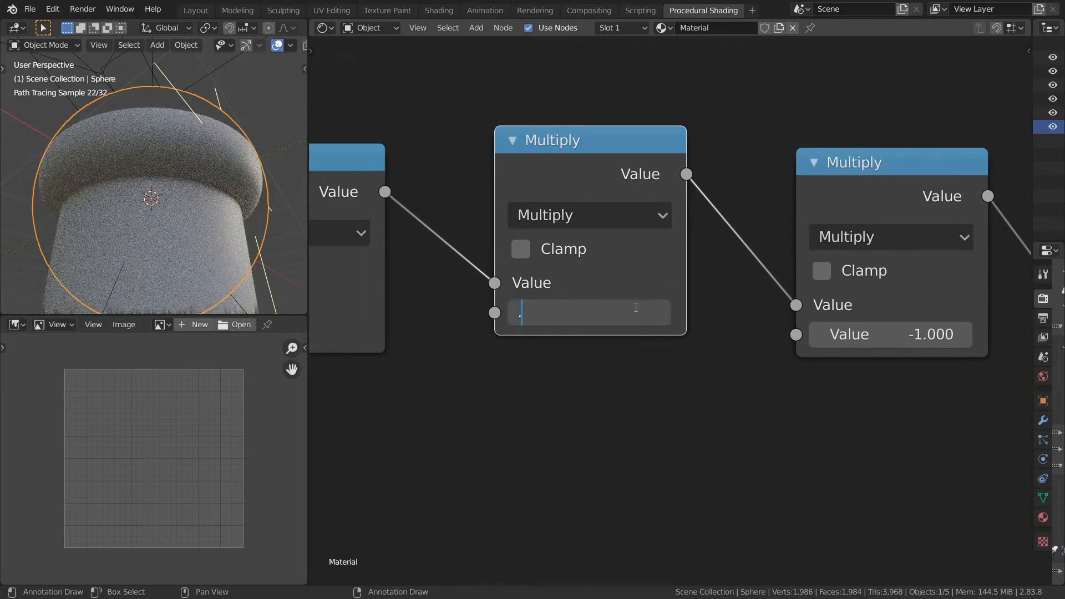
pyautogui.write('2')
pyautogui.press('Return')
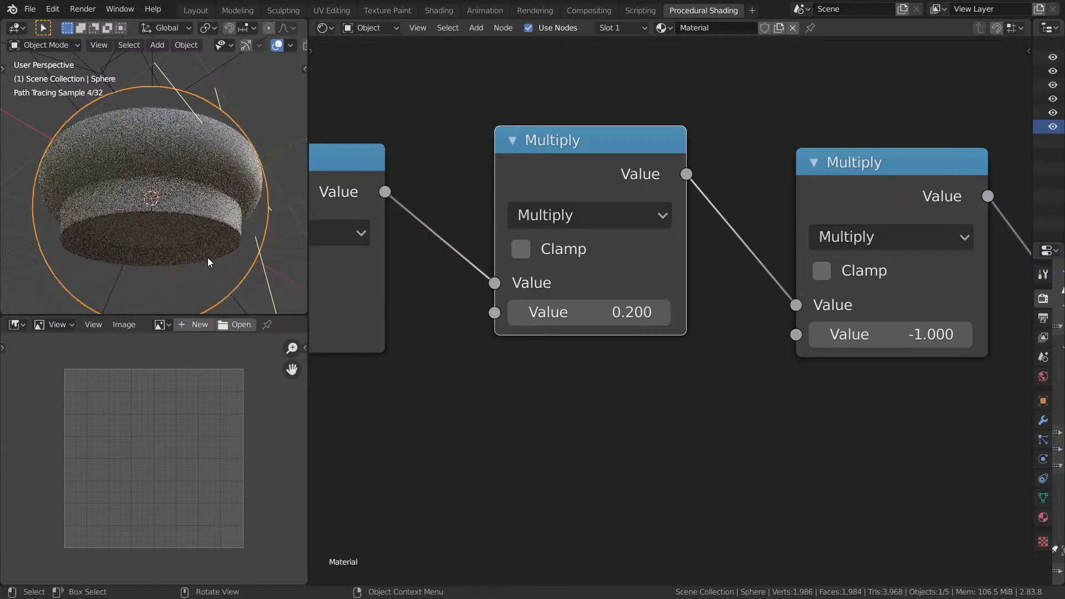
# Reduce the base rim height by setting the new Multiply node's value to 0.1, and check the bowl in front view.
pyautogui.hotkey('ctrl', 'space')
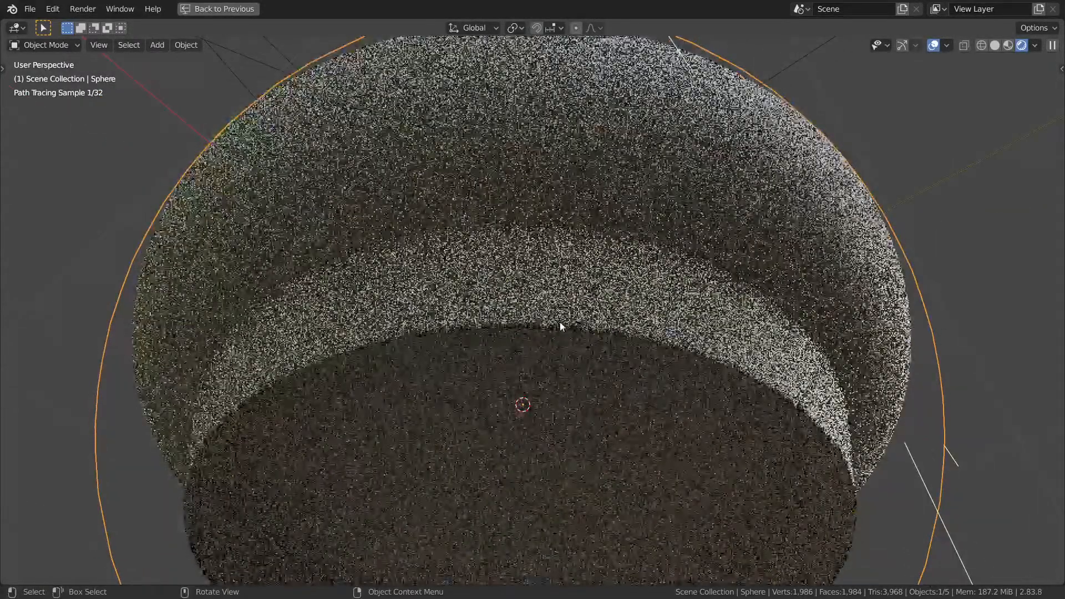
pyautogui.hotkey('ctrl', 'space')
pyautogui.rightClick(638, 339)
pyautogui.click(632, 315)
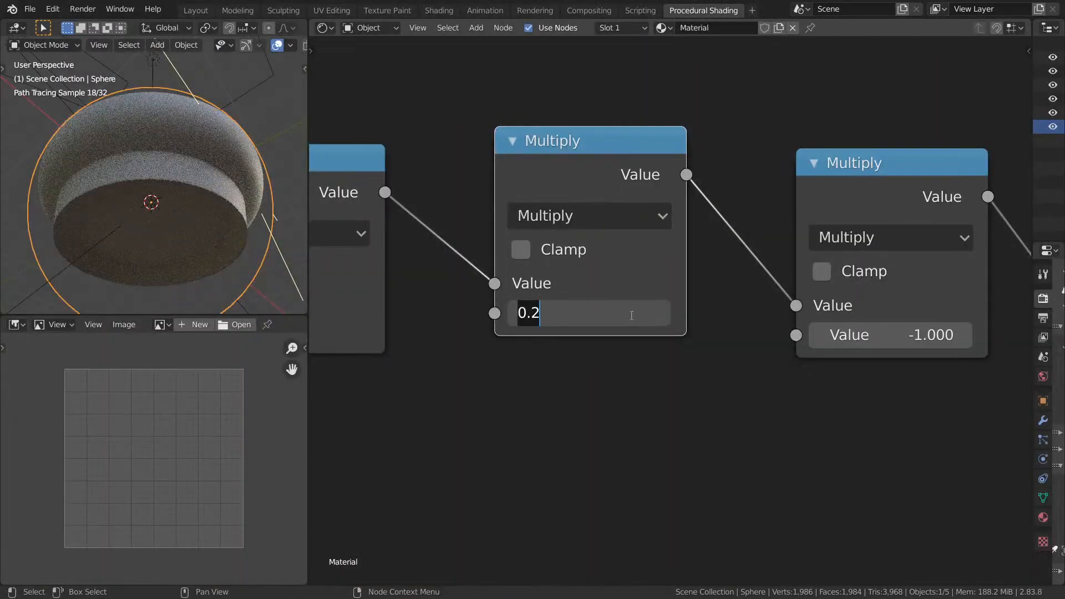
pyautogui.write('.1')
pyautogui.press('Return')
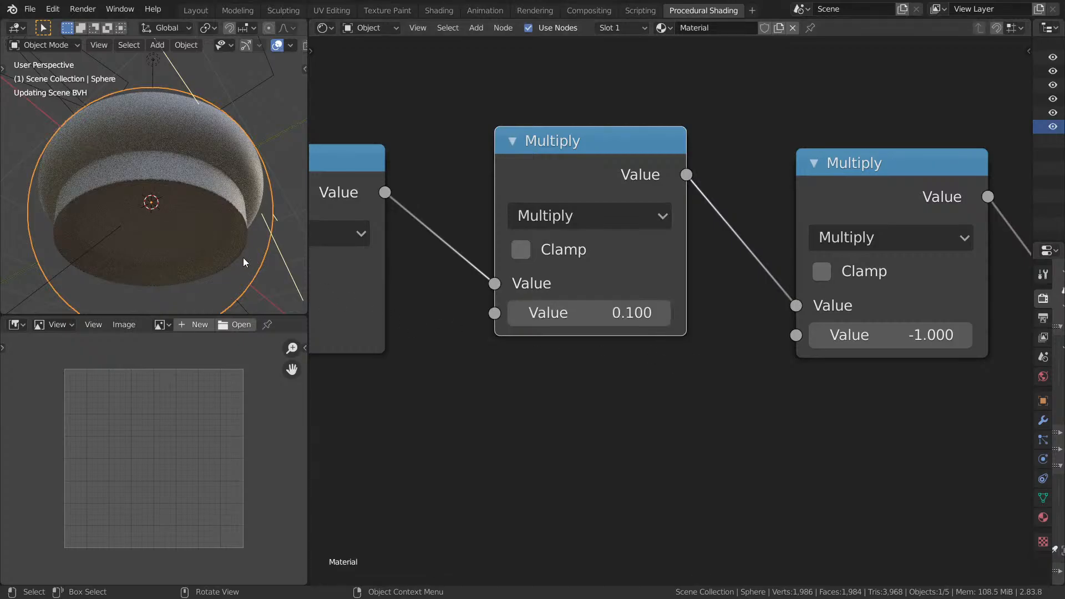
pyautogui.moveTo(243, 258)
pyautogui.mouseDown(button='middle')
pyautogui.moveTo(188, 224)
pyautogui.moveTo(179, 283)
pyautogui.moveTo(181, 263)
pyautogui.mouseUp(button='middle')
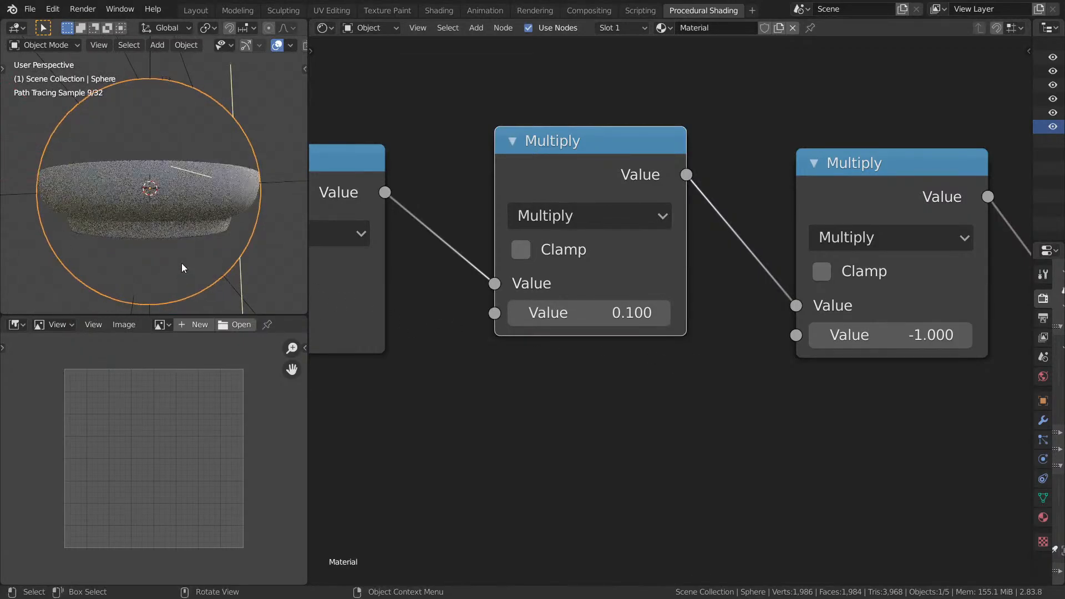
pyautogui.press('KP_1')
# View the bowl's underside enlarged and raise the viewport environment lighting strength.
pyautogui.moveTo(539, 243); pyautogui.dragTo(625, 243, button='middle')
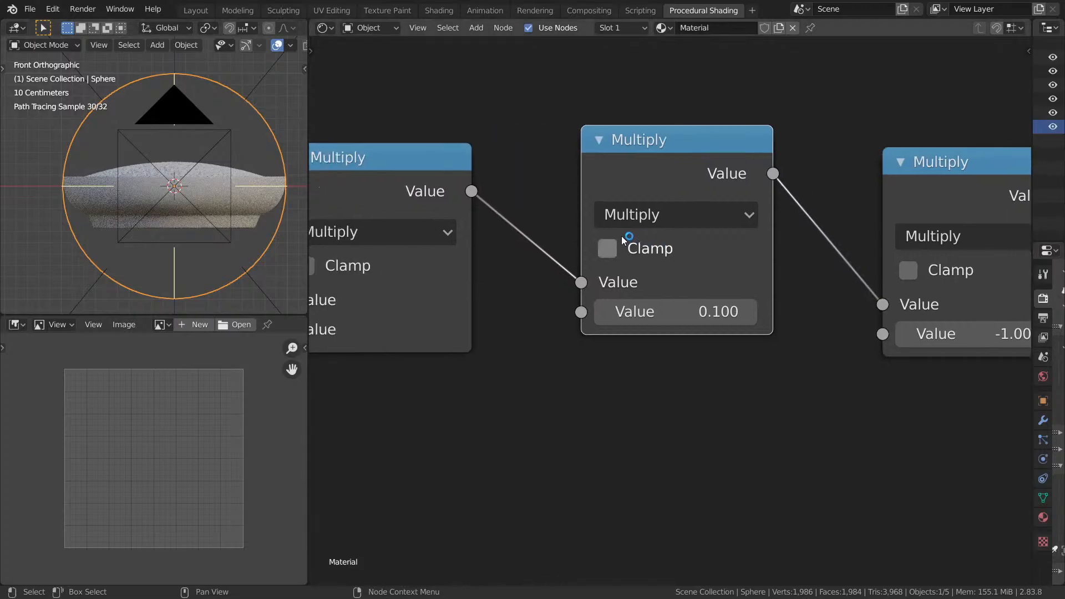
pyautogui.moveTo(592, 209); pyautogui.dragTo(741, 205, button='middle')
pyautogui.moveTo(550, 204); pyautogui.dragTo(703, 200, button='middle')
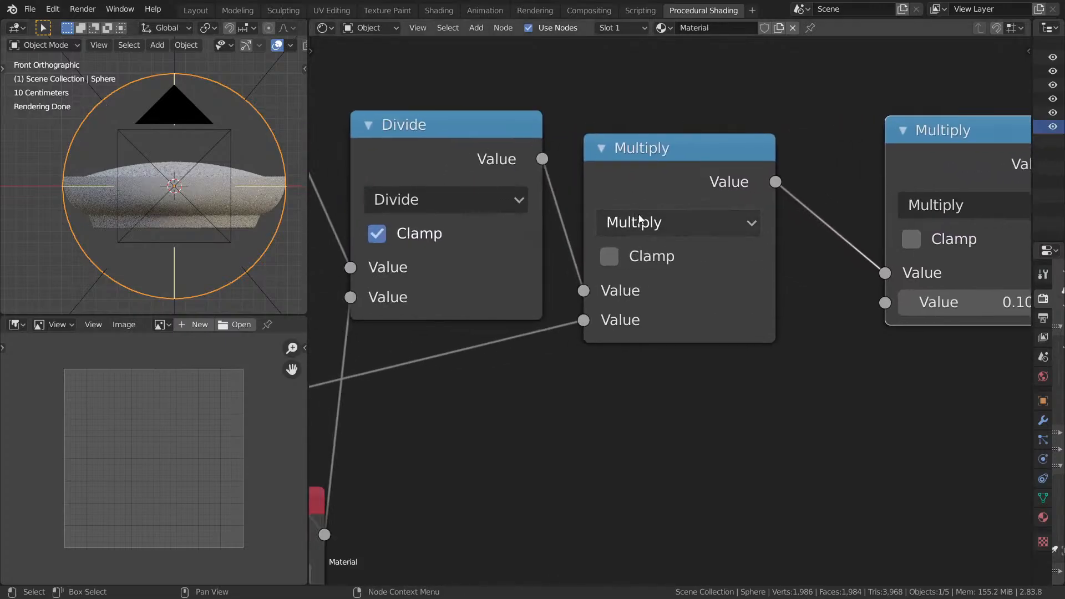
pyautogui.moveTo(169, 184)
pyautogui.mouseDown(button='middle')
pyautogui.moveTo(178, 202)
pyautogui.moveTo(105, 185)
pyautogui.moveTo(152, 183)
pyautogui.moveTo(174, 168)
pyautogui.mouseUp(button='middle')
pyautogui.moveTo(277, 161); pyautogui.dragTo(196, 99, button='middle')
pyautogui.hotkey('ctrl', 'alt', 'space')
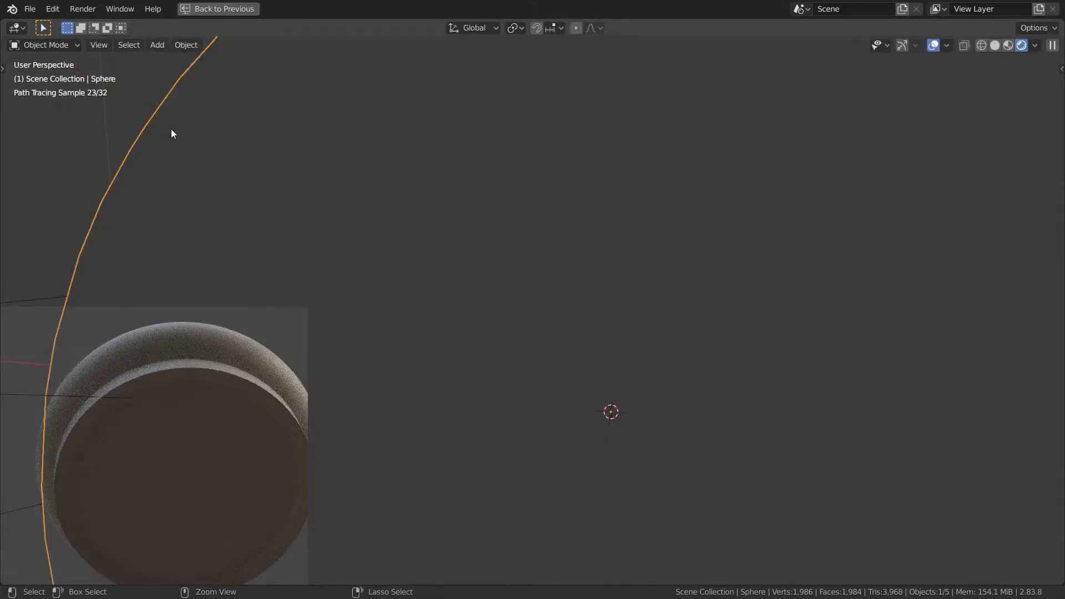
pyautogui.moveTo(547, 176); pyautogui.dragTo(476, 219, button='middle')
pyautogui.click(1035, 46)
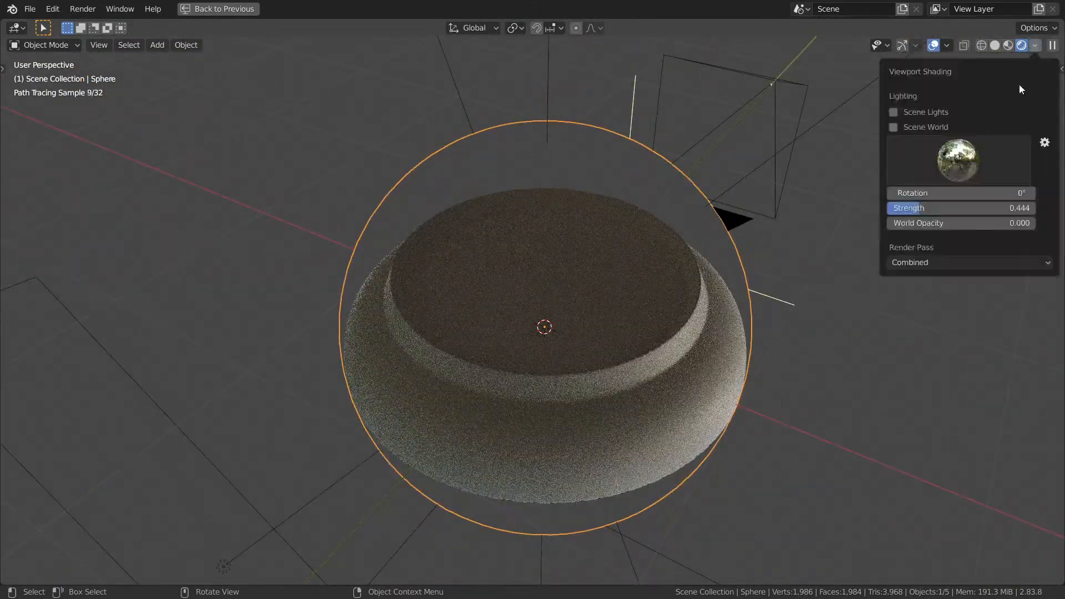
pyautogui.moveTo(924, 209); pyautogui.dragTo(1012, 216)
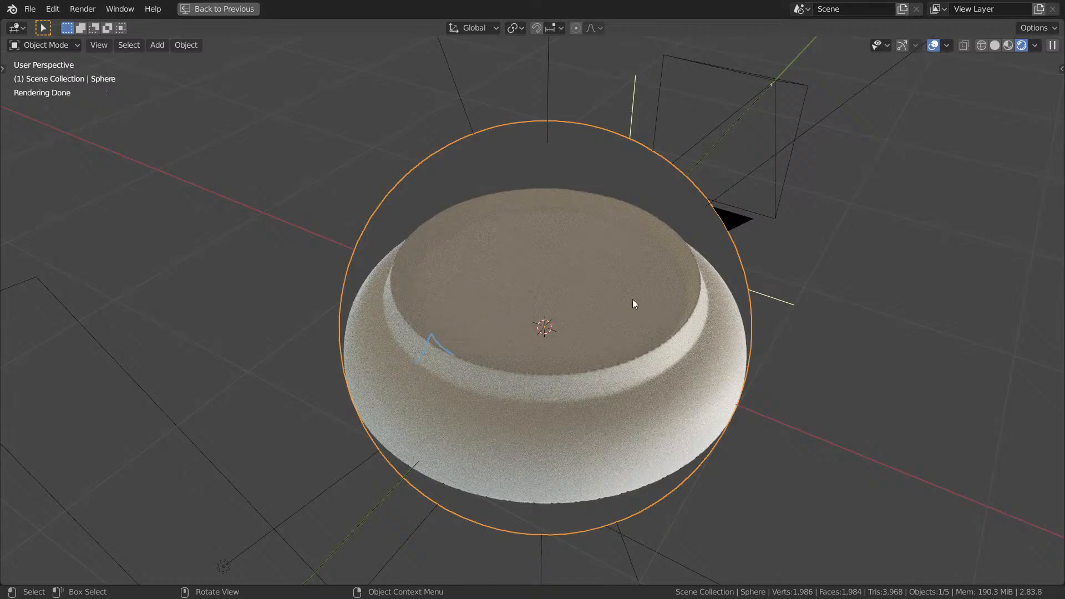
# Make room between the ring mask's Multiply node and the 0.1 Multiply node, and preview both outputs.
pyautogui.hotkey('ctrl', 'space')
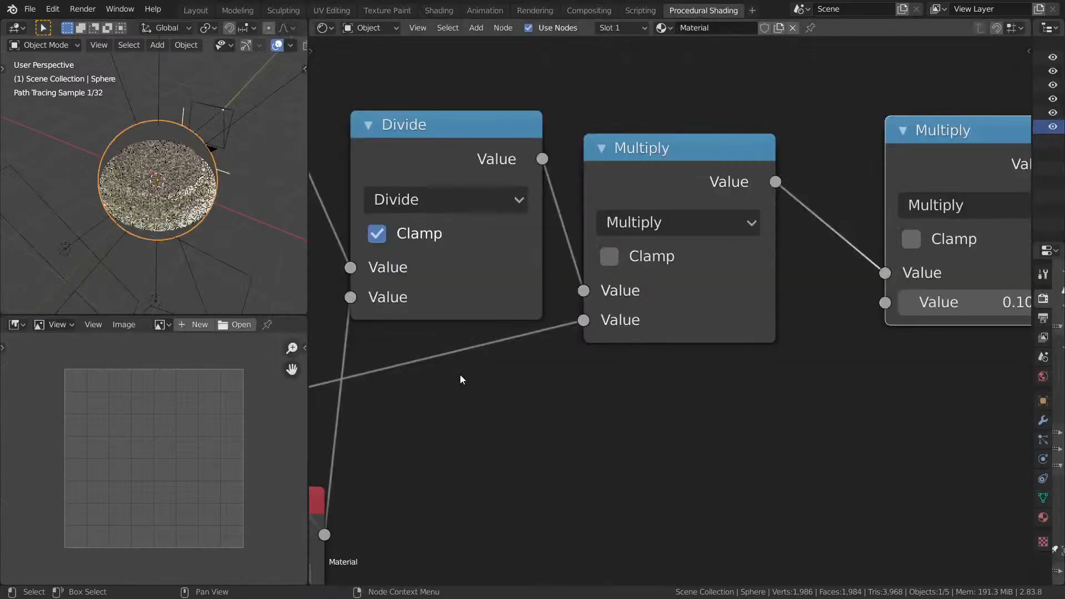
pyautogui.keyDown('ctrl'); pyautogui.hscroll(8, 461, 374); pyautogui.keyUp('ctrl')
pyautogui.moveTo(575, 212); pyautogui.dragTo(986, 301)
pyautogui.moveTo(429, 248); pyautogui.dragTo(681, 249)
pyautogui.scroll(-1, 588, 250)
pyautogui.moveTo(542, 267); pyautogui.dragTo(782, 303, button='middle')
pyautogui.scroll(1, 491, 302)
pyautogui.keyDown('ctrl'); pyautogui.keyDown('shift'); pyautogui.click(491, 302); pyautogui.keyUp('shift'); pyautogui.keyUp('ctrl')
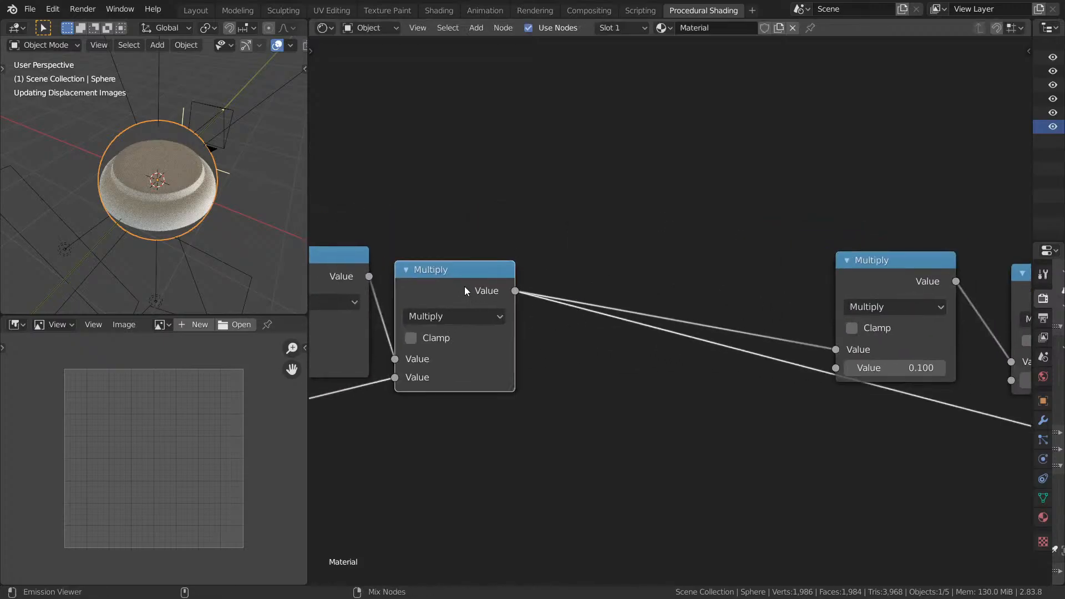
pyautogui.keyDown('ctrl'); pyautogui.keyDown('shift'); pyautogui.click(867, 289); pyautogui.keyUp('shift'); pyautogui.keyUp('ctrl')
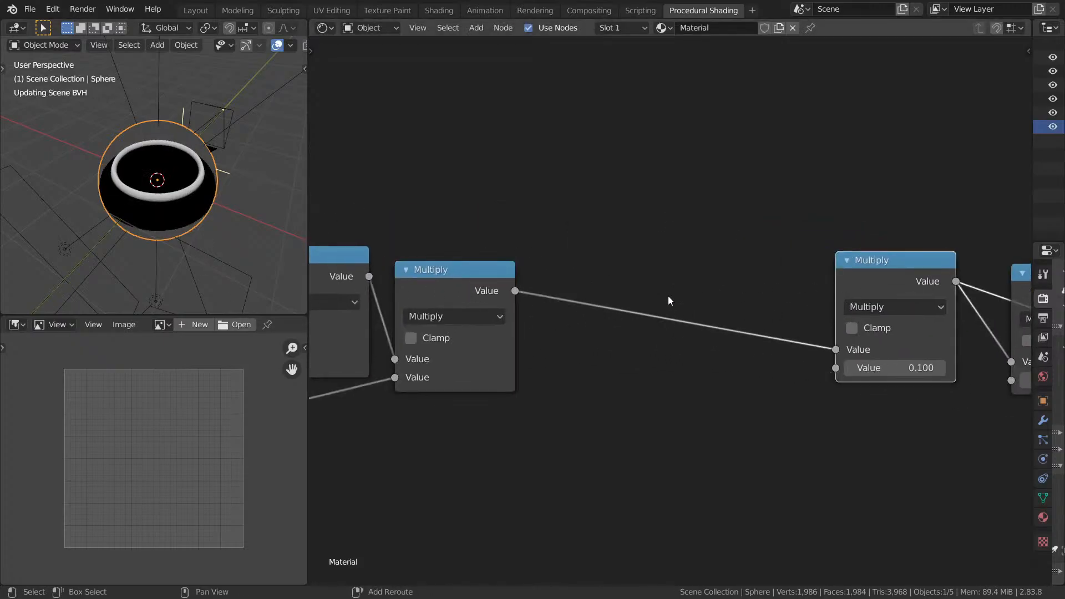
# Insert an RGB Curves node between the ring mask's Multiply node and the 0.1 Multiply node.
pyautogui.hotkey('shift', 'a')
pyautogui.click(665, 292)
pyautogui.write('rgb')
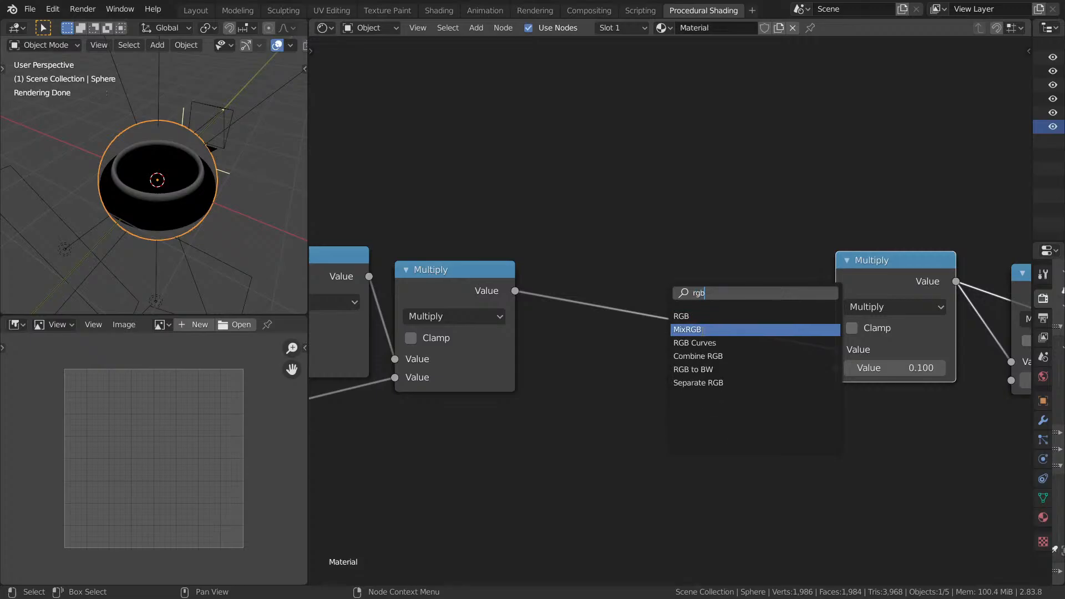
pyautogui.click(695, 343)
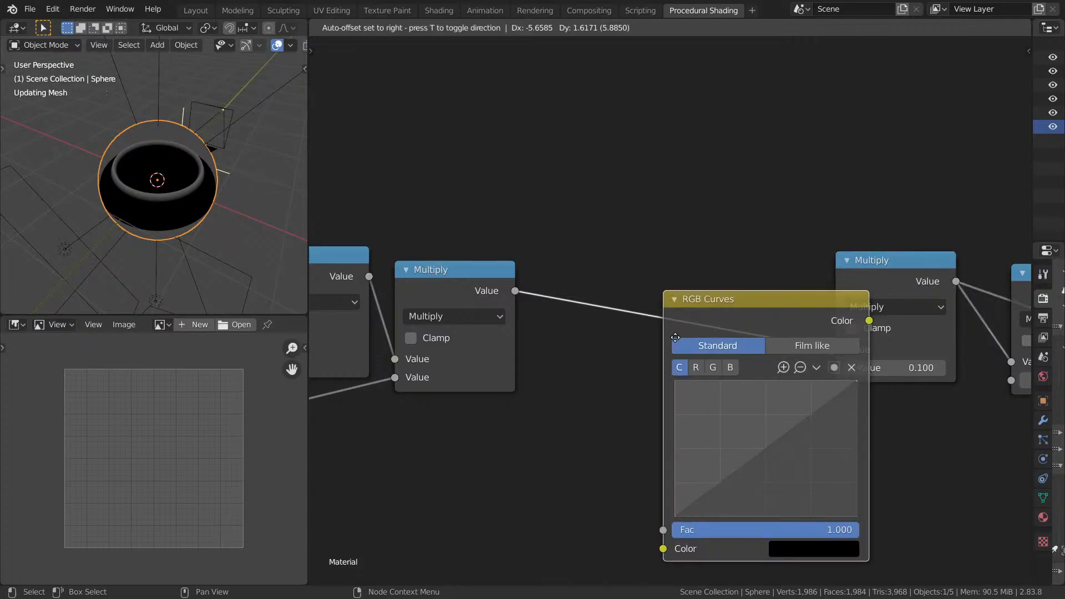
pyautogui.click(710, 368)
# Add a curve point at about X 0.35, Y 0.97 and give it a vector handle for straight segments.
pyautogui.moveTo(700, 398); pyautogui.dragTo(733, 337)
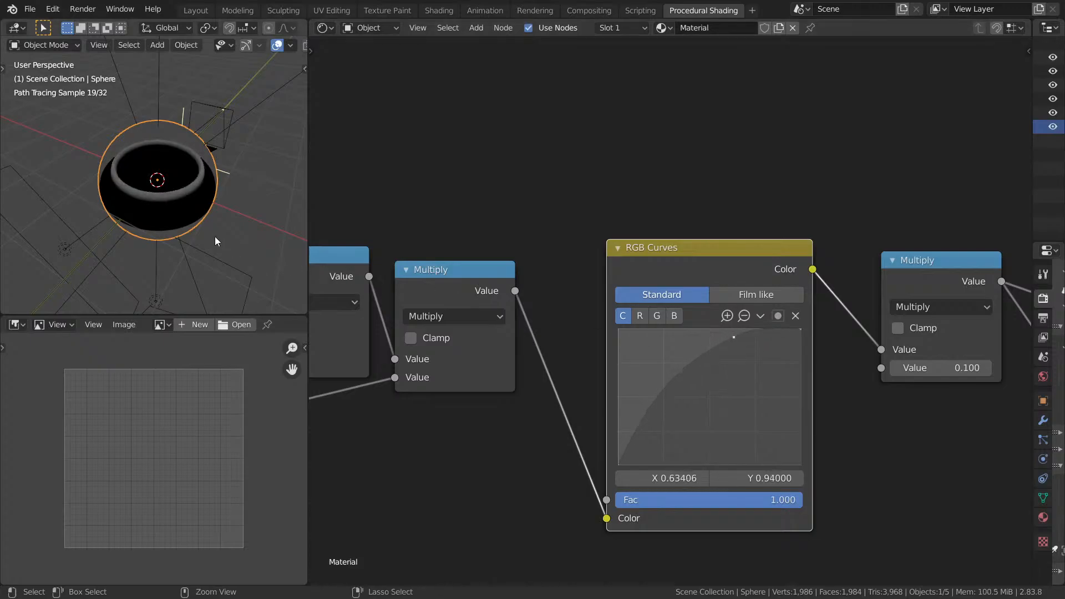
pyautogui.hotkey('ctrl', 'space')
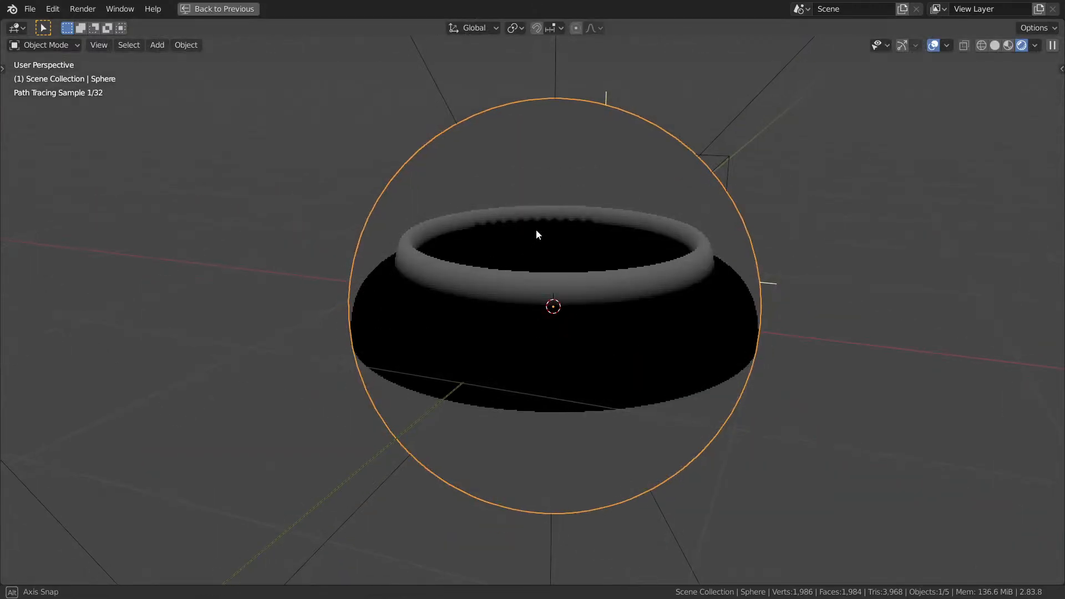
pyautogui.hotkey('ctrl', 'space')
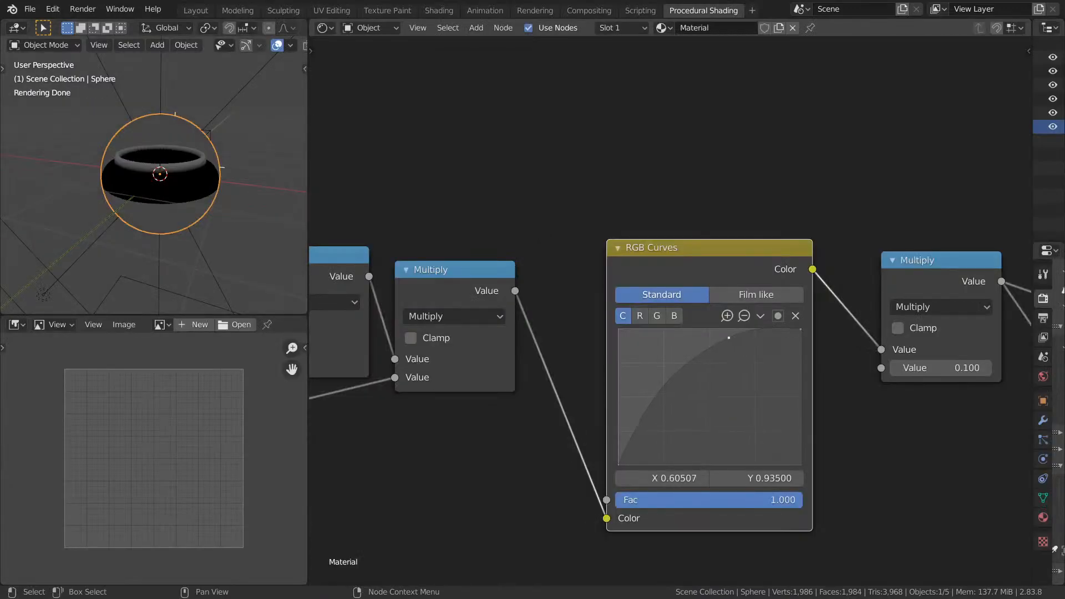
pyautogui.moveTo(728, 337); pyautogui.dragTo(686, 347)
pyautogui.click(760, 317)
pyautogui.click(773, 348)
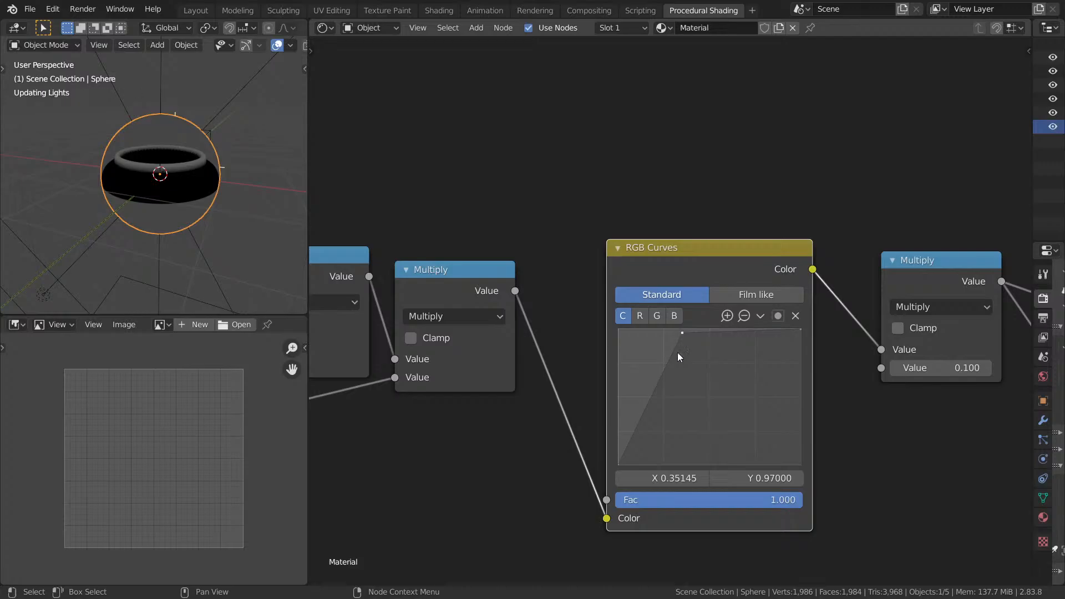
# Add a curve point at about X 0.24, Y 0.87 on the base's RGB Curves node and check the ring enlarged.
pyautogui.moveTo(665, 364); pyautogui.dragTo(662, 347)
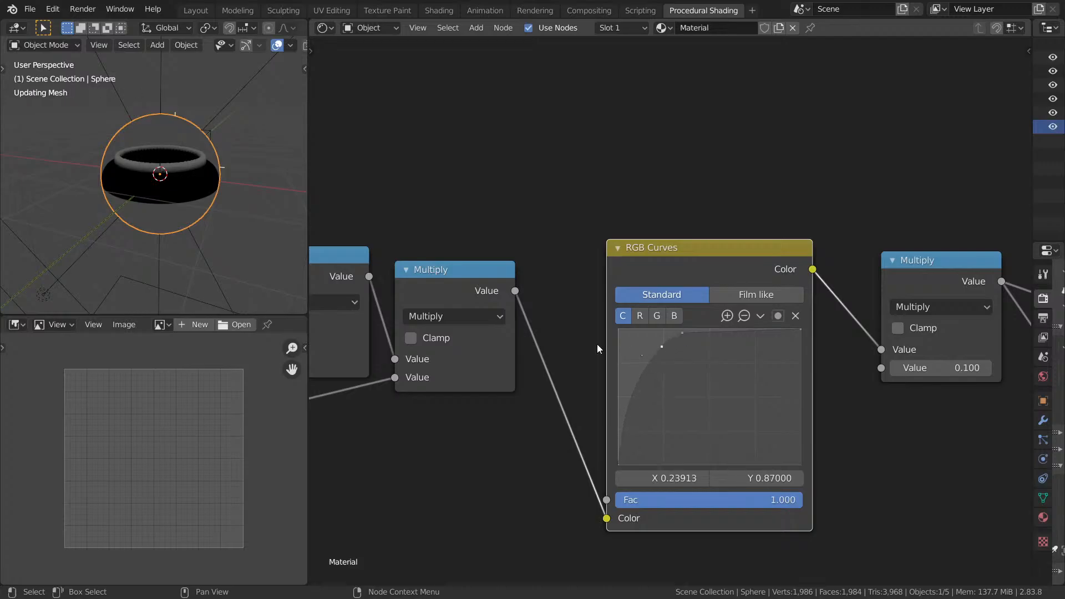
pyautogui.hotkey('ctrl', 'space')
pyautogui.scroll(3, 444, 255)
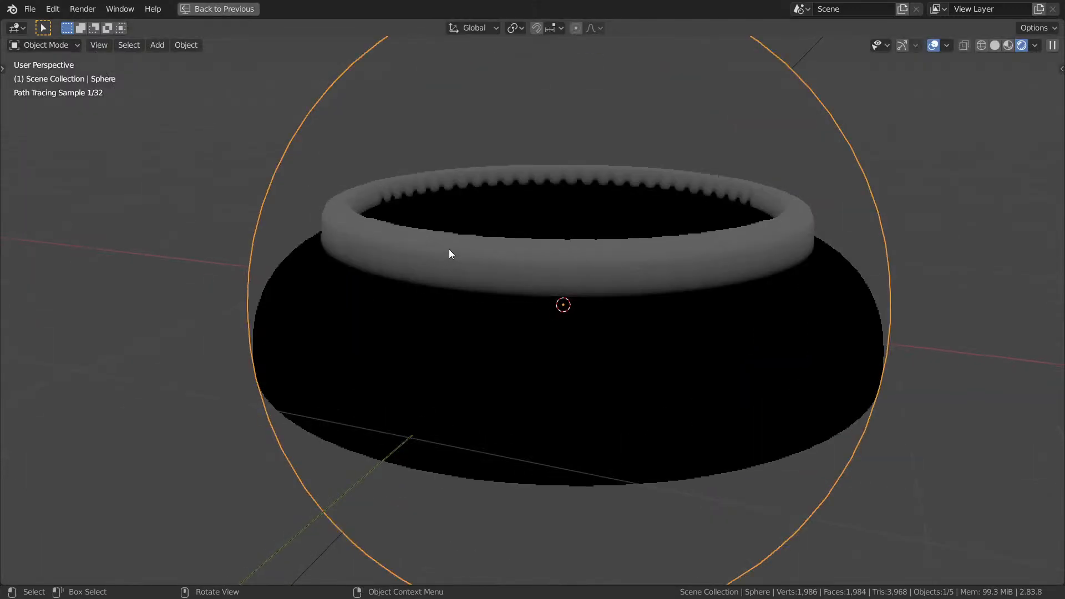
pyautogui.moveTo(449, 252); pyautogui.dragTo(473, 236, button='middle')
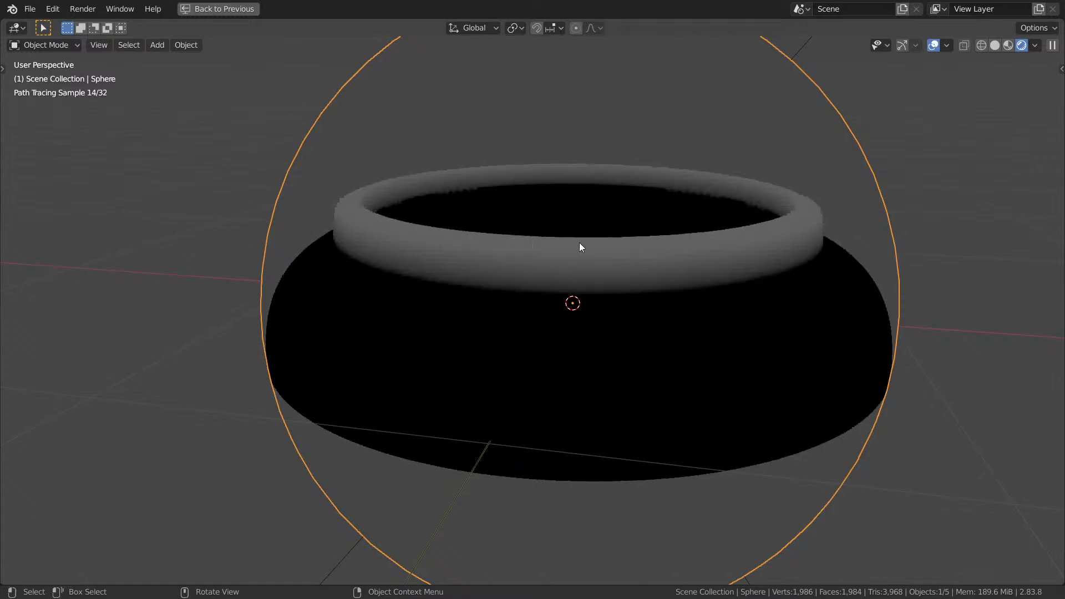
pyautogui.hotkey('ctrl', 'space')
# Move the Combine XYZ node further away from the -1.000 Multiply node.
pyautogui.scroll(-4, 518, 307)
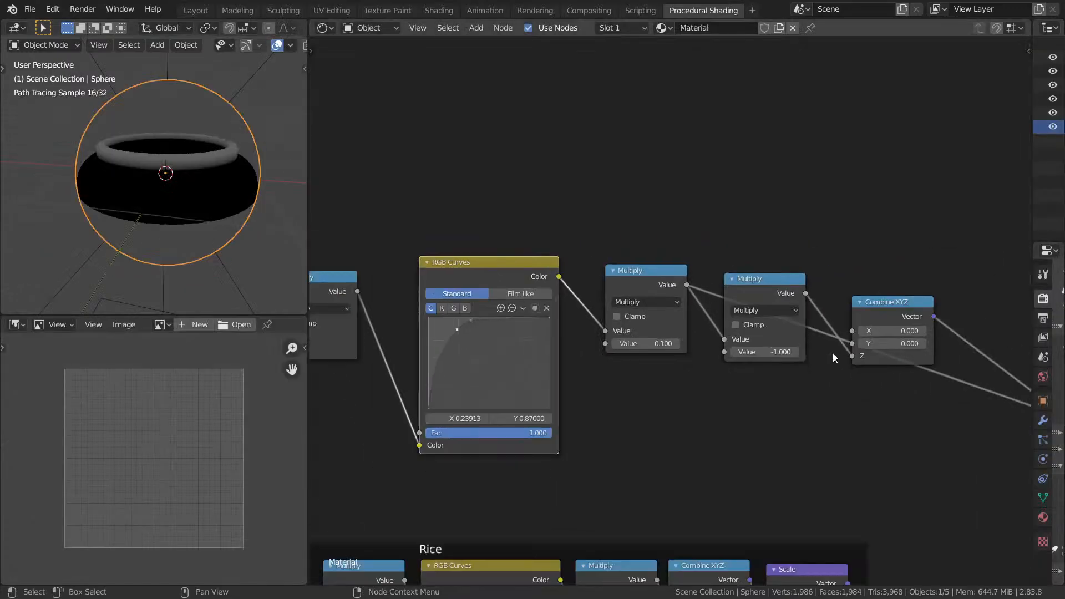
pyautogui.moveTo(869, 460); pyautogui.dragTo(815, 377, button='middle')
pyautogui.moveTo(900, 424); pyautogui.dragTo(776, 418)
pyautogui.moveTo(568, 342); pyautogui.dragTo(581, 325, button='middle')
pyautogui.moveTo(449, 141); pyautogui.dragTo(468, 116)
pyautogui.moveTo(413, 140); pyautogui.dragTo(463, 182, button='middle')
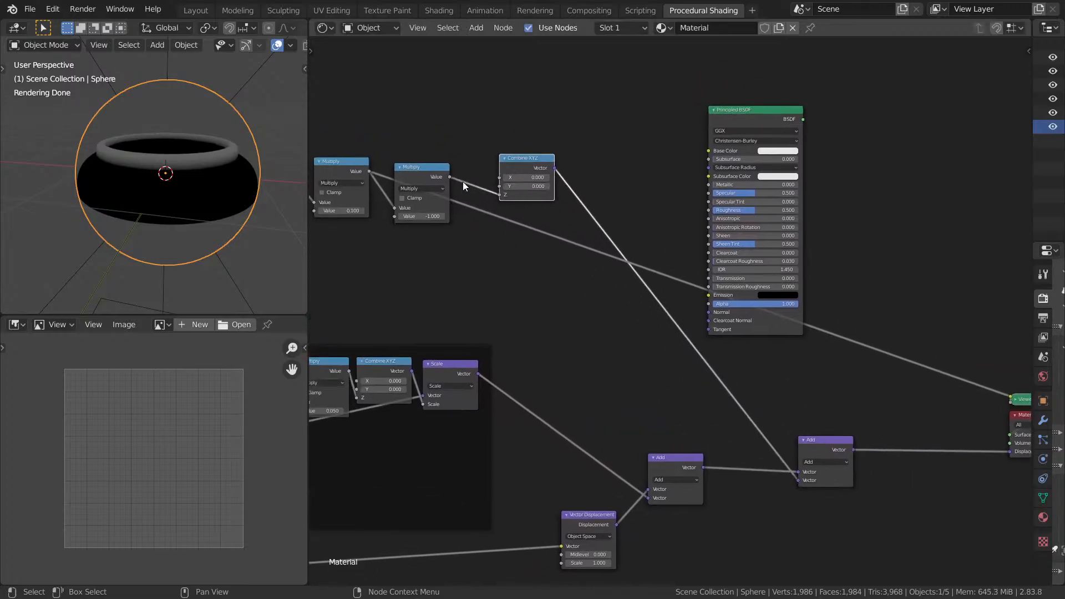
pyautogui.scroll(3, 550, 351)
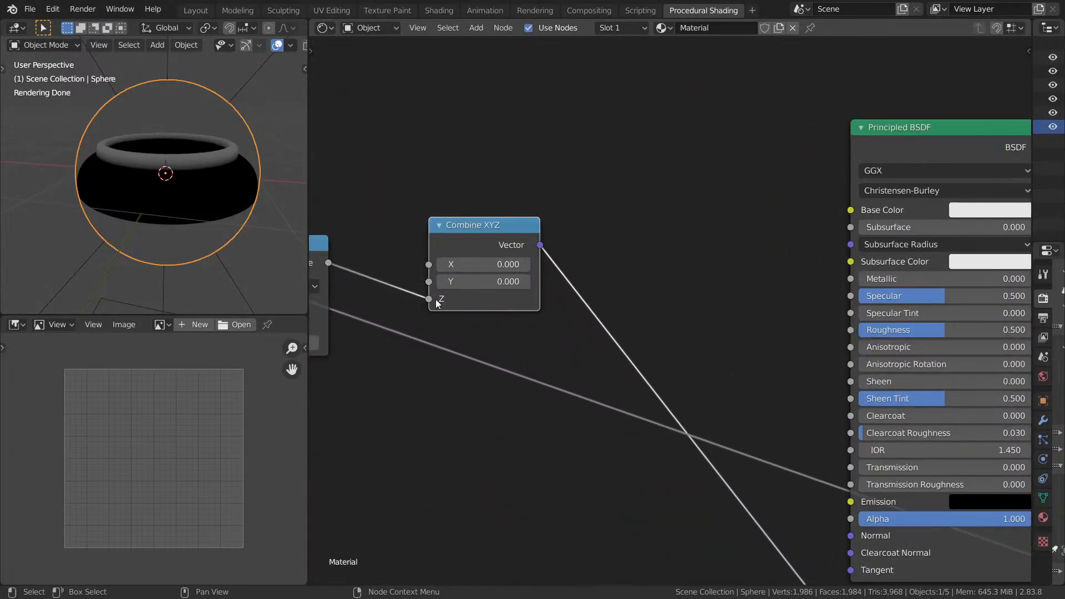
# Try feeding the -1.000 Multiply output into the X input of Combine XYZ and inspect the ring's displacement enlarged.
pyautogui.moveTo(428, 299); pyautogui.dragTo(424, 265)
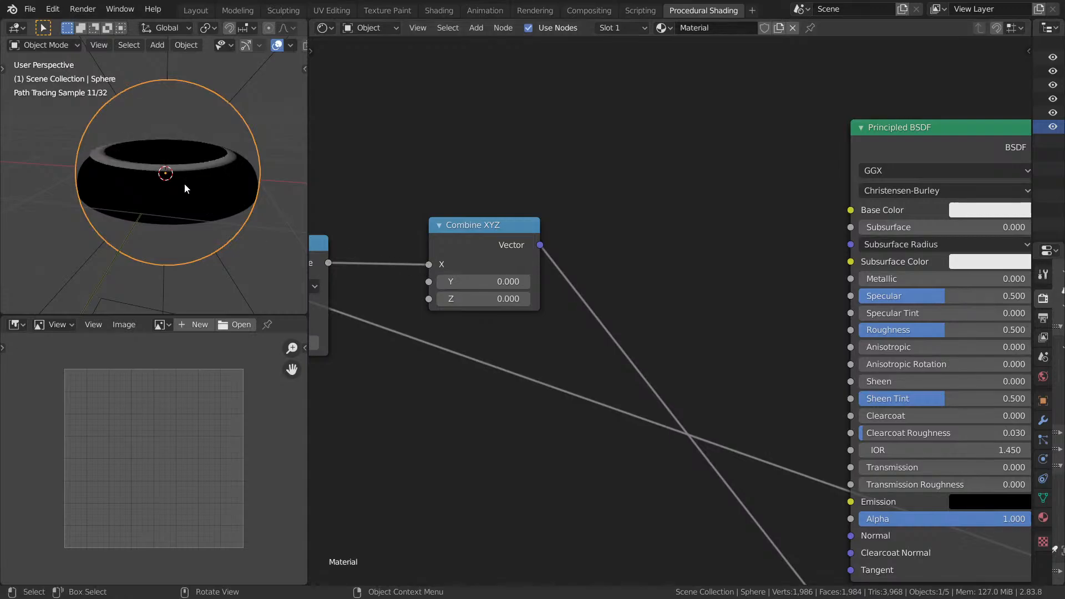
pyautogui.moveTo(184, 183)
pyautogui.mouseDown(button='middle')
pyautogui.moveTo(199, 232)
pyautogui.moveTo(173, 179)
pyautogui.mouseUp(button='middle')
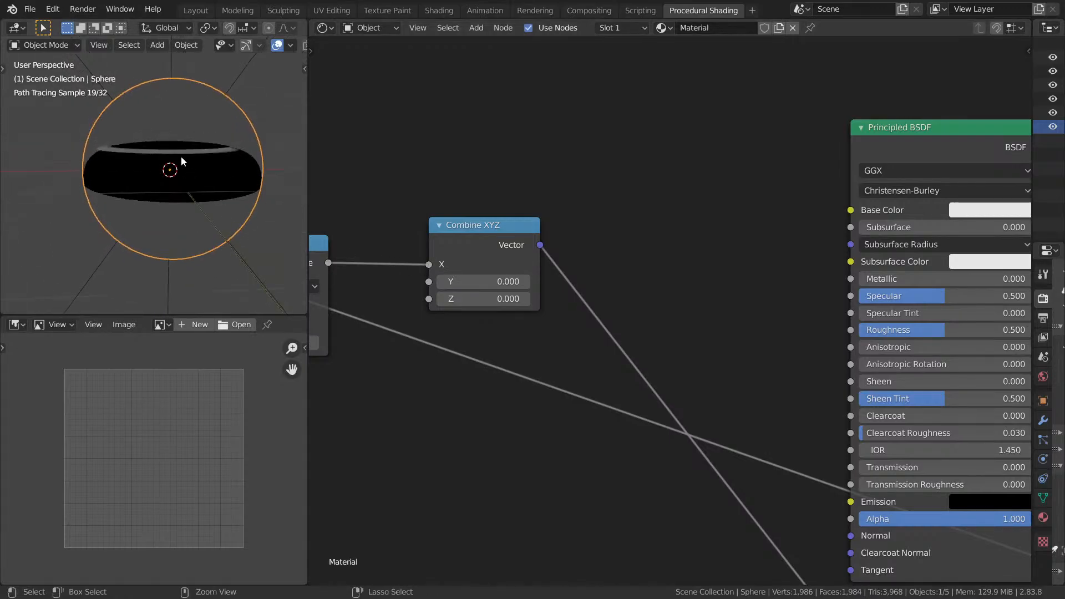
pyautogui.hotkey('ctrl', 'space')
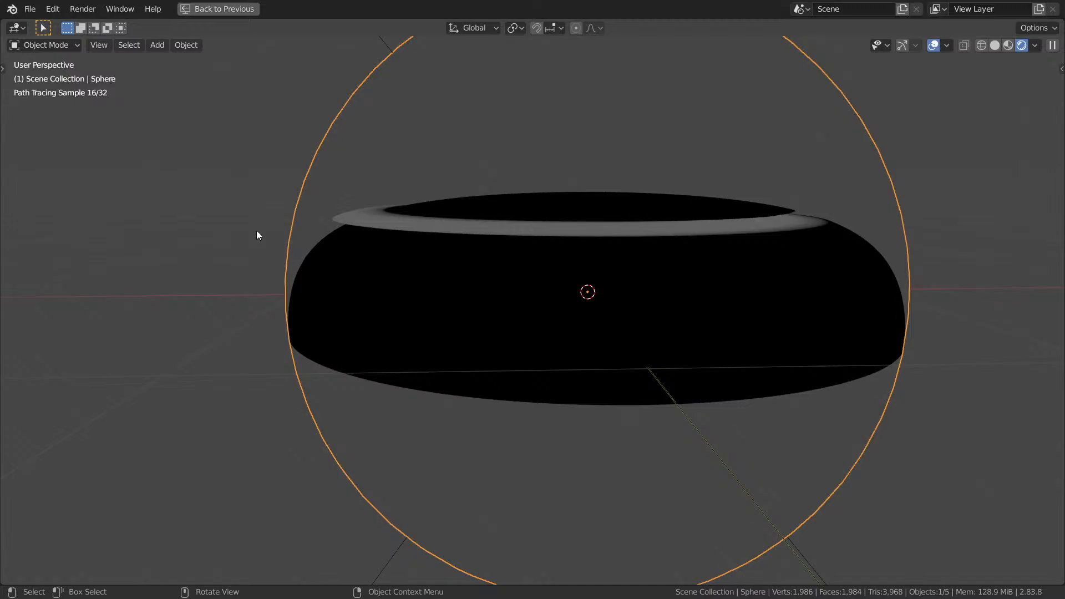
pyautogui.hotkey('ctrl', 'space')
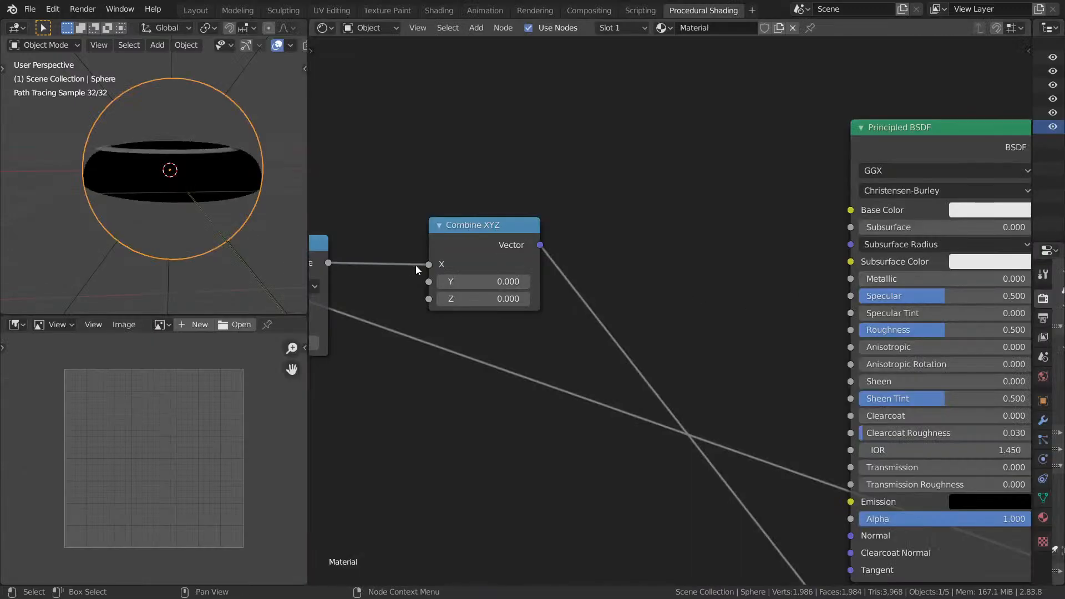
# Try feeding the displacement into Combine XYZ's Y input instead and inspect the ring from several angles.
pyautogui.moveTo(427, 265); pyautogui.dragTo(430, 281)
pyautogui.hotkey('ctrl', 'space')
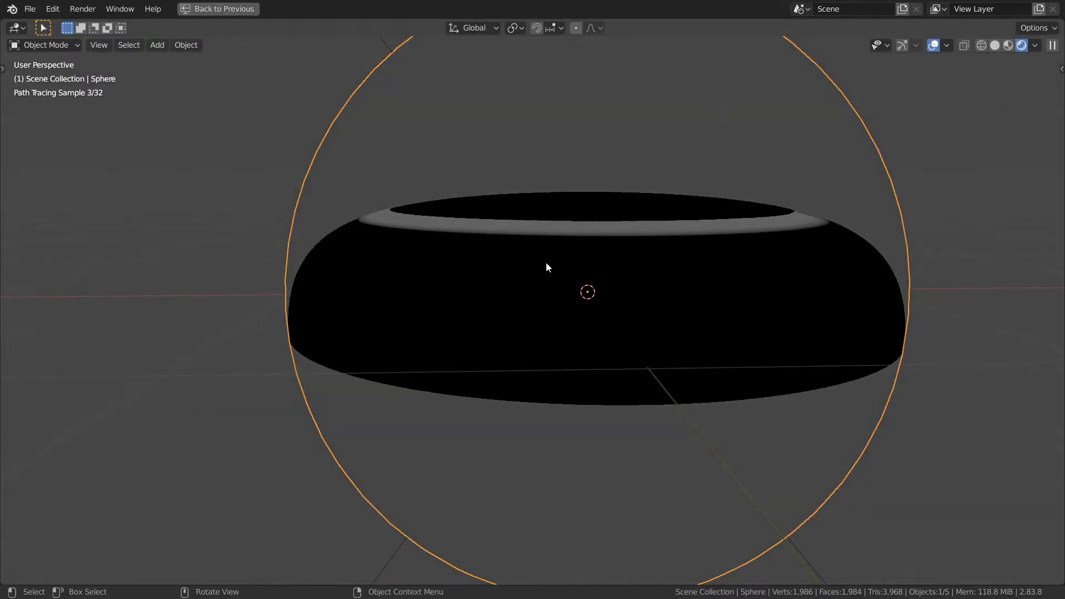
pyautogui.moveTo(546, 261); pyautogui.dragTo(294, 236, button='middle')
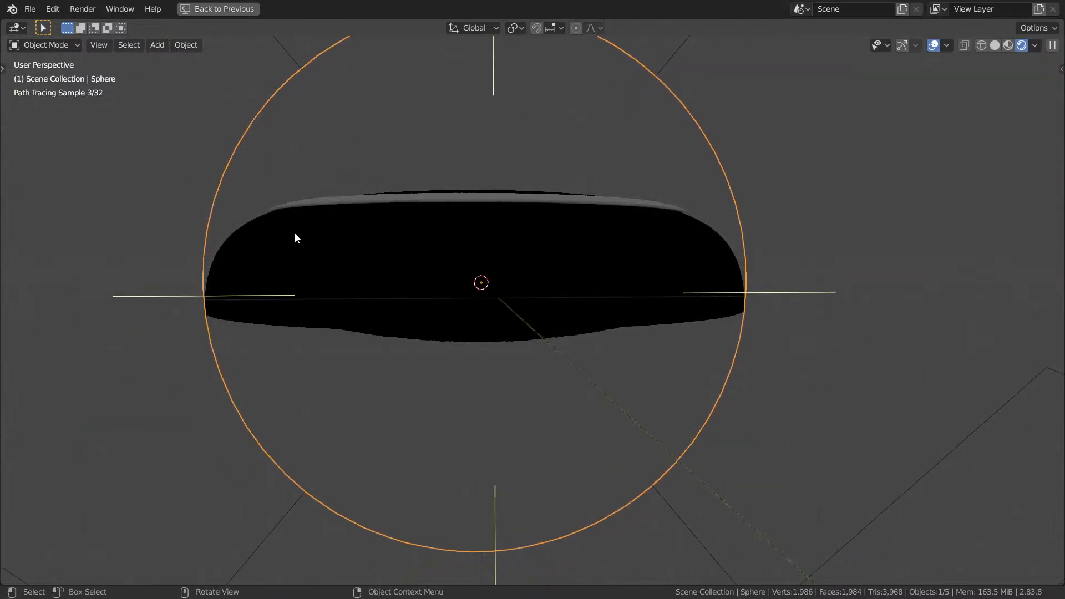
pyautogui.moveTo(396, 243); pyautogui.dragTo(369, 254, button='middle')
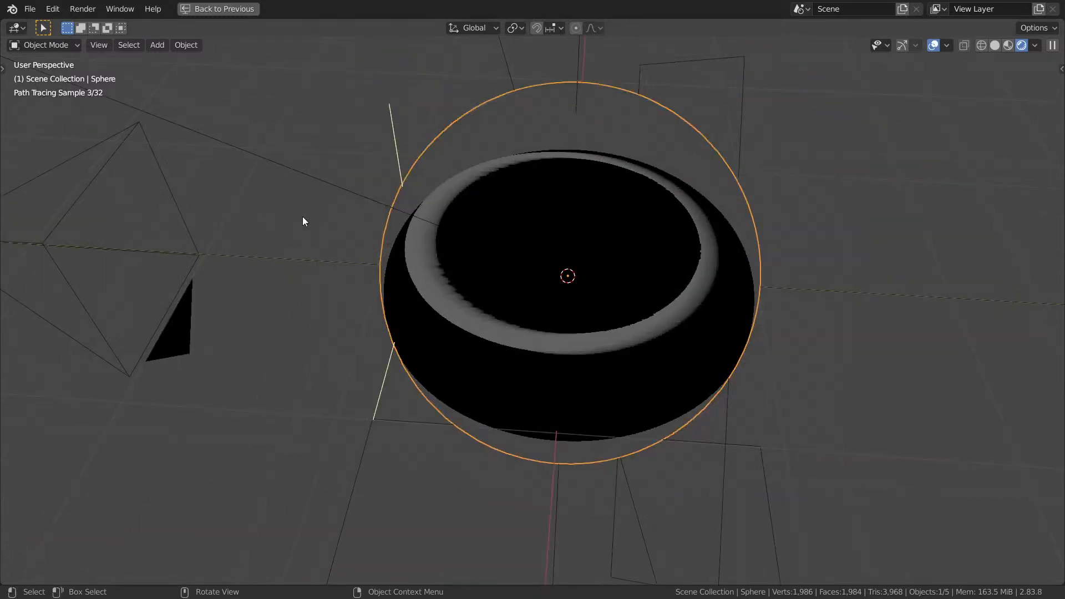
pyautogui.hotkey('ctrl', 'space')
# Reconnect the -1.000 Multiply output to Combine XYZ's Z input, save the file, and check the bowl's underside.
pyautogui.moveTo(436, 290); pyautogui.dragTo(428, 301)
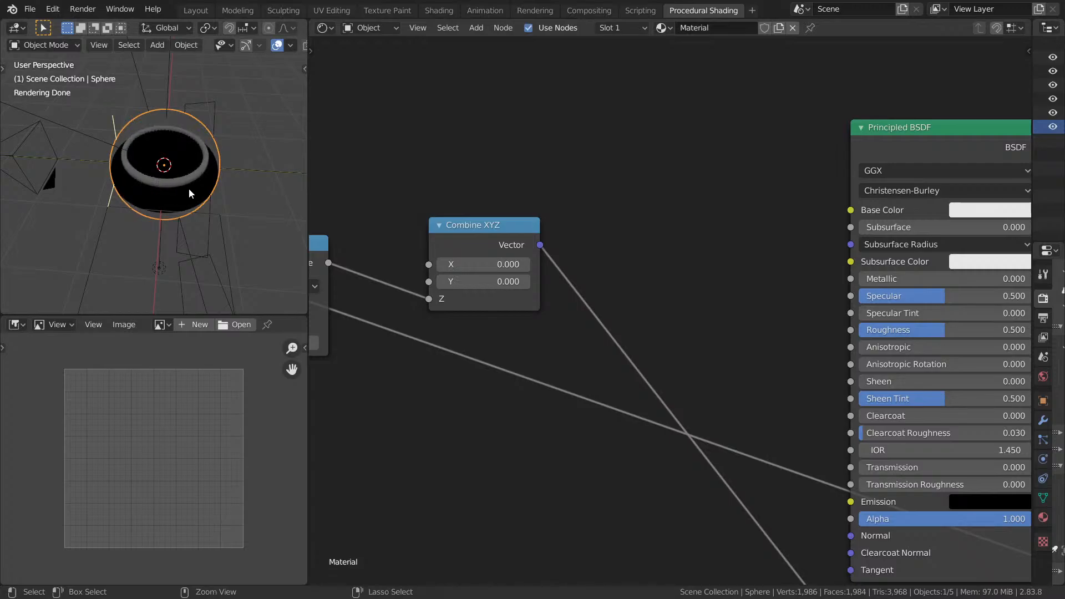
pyautogui.hotkey('ctrl', 's')
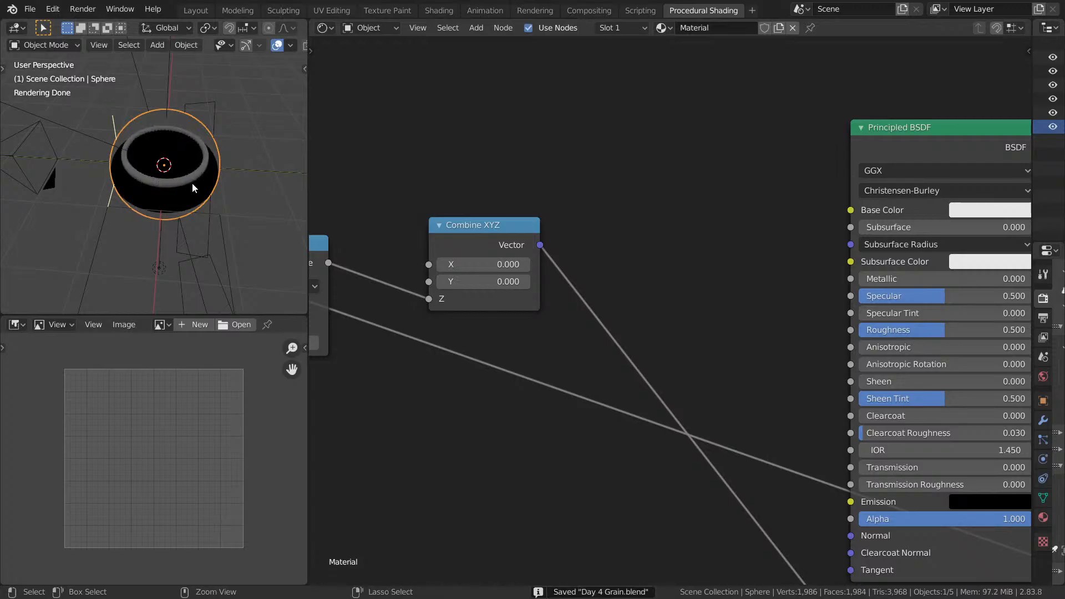
pyautogui.hotkey('ctrl', 'space')
pyautogui.moveTo(591, 214)
pyautogui.mouseDown(button='middle')
pyautogui.moveTo(601, 255)
pyautogui.moveTo(618, 254)
pyautogui.mouseUp(button='middle')
pyautogui.hotkey('ctrl', 'space')
# Connect the Principled BSDF to the Material Output's surface, check the bowl including through the camera, and save the file.
pyautogui.scroll(-5, 537, 287)
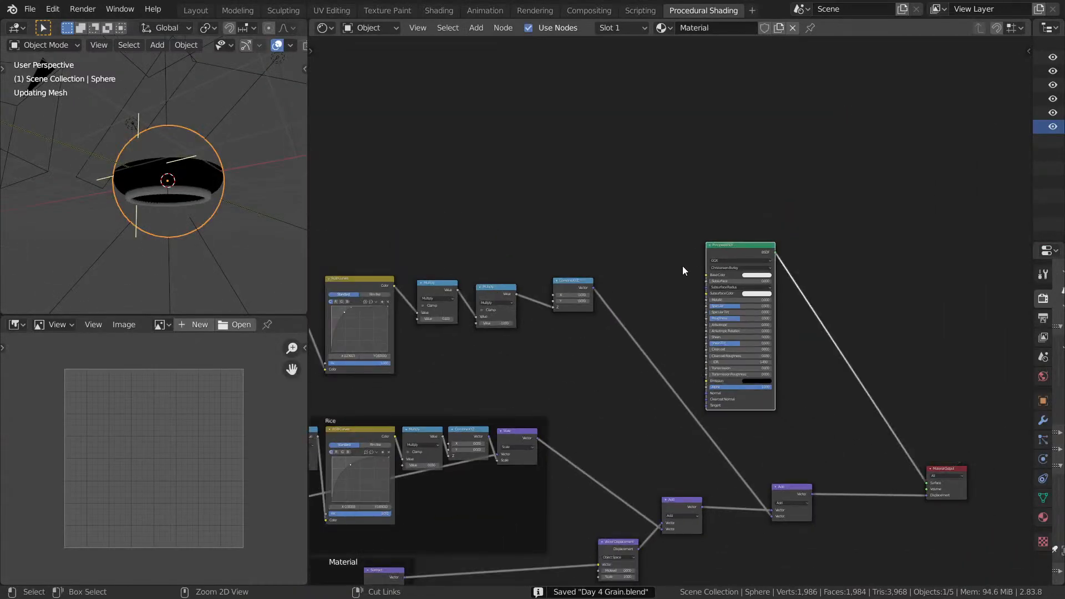
pyautogui.hotkey('ctrl', 'space')
pyautogui.moveTo(309, 204)
pyautogui.mouseDown(button='middle')
pyautogui.moveTo(600, 266)
pyautogui.moveTo(596, 257)
pyautogui.mouseUp(button='middle')
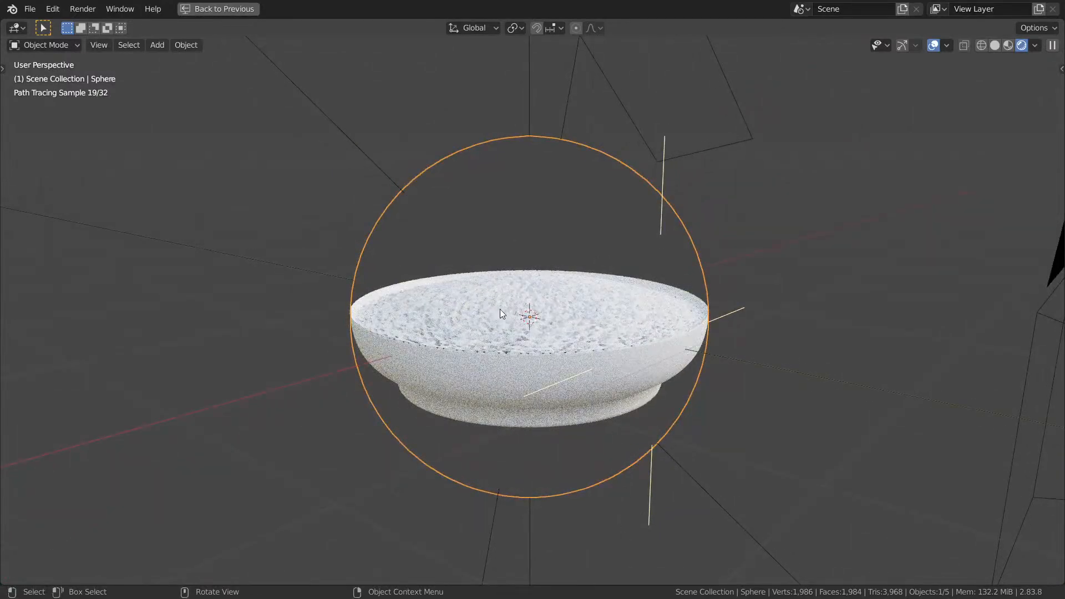
pyautogui.moveTo(500, 314); pyautogui.dragTo(424, 318, button='middle')
pyautogui.press('KP_0')
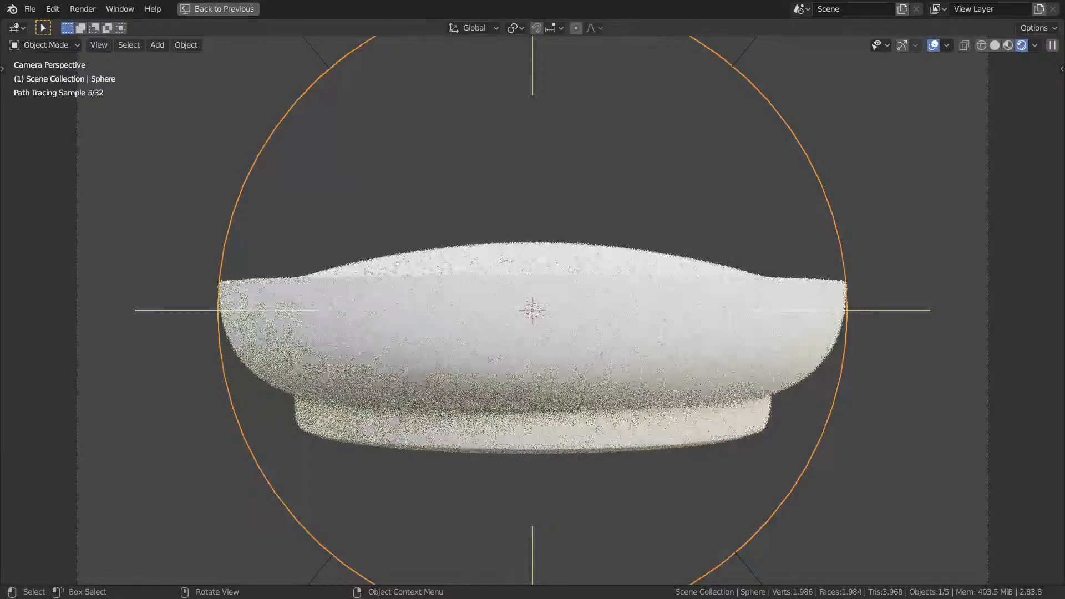
pyautogui.moveTo(608, 312); pyautogui.dragTo(627, 268, button='middle')
pyautogui.hotkey('ctrl', 's')
pyautogui.hotkey('ctrl', 'space')
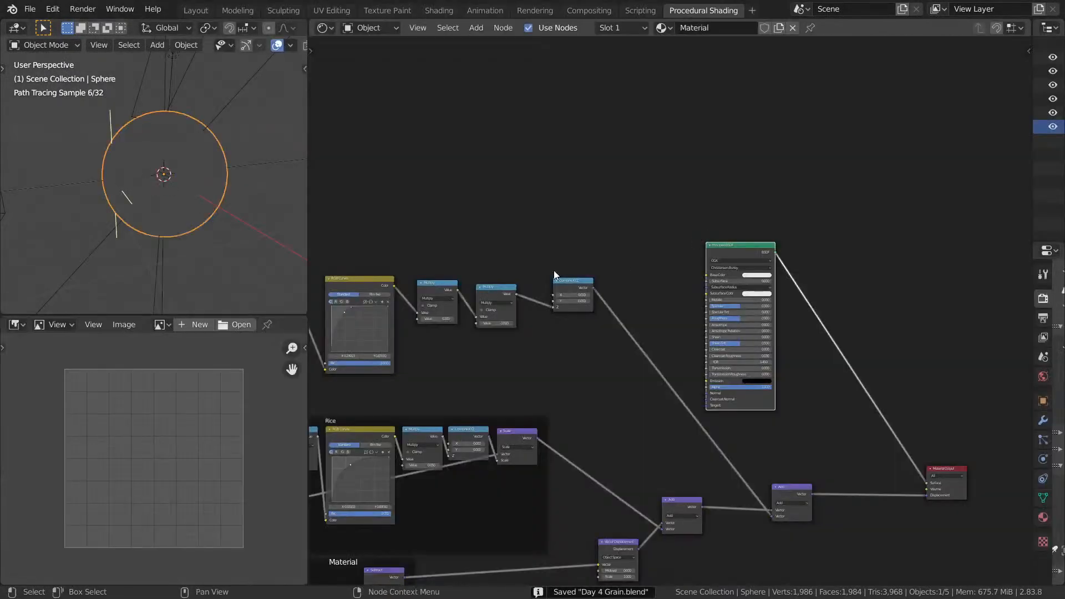
# Move the 0.050 Value node beneath its Subtract node and the RGB Curves node beside the ring mask's Multiply node.
pyautogui.moveTo(545, 279)
pyautogui.mouseDown(button='middle')
pyautogui.moveTo(651, 168)
pyautogui.moveTo(708, 176)
pyautogui.mouseUp(button='middle')
pyautogui.scroll(-8, 708, 166)
pyautogui.moveTo(800, 145); pyautogui.dragTo(773, 169, button='middle')
pyautogui.scroll(5, 772, 168)
pyautogui.moveTo(710, 206); pyautogui.dragTo(810, 228, button='middle')
pyautogui.scroll(5, 680, 251)
pyautogui.moveTo(636, 230); pyautogui.dragTo(707, 254, button='middle')
pyautogui.scroll(3, 667, 330)
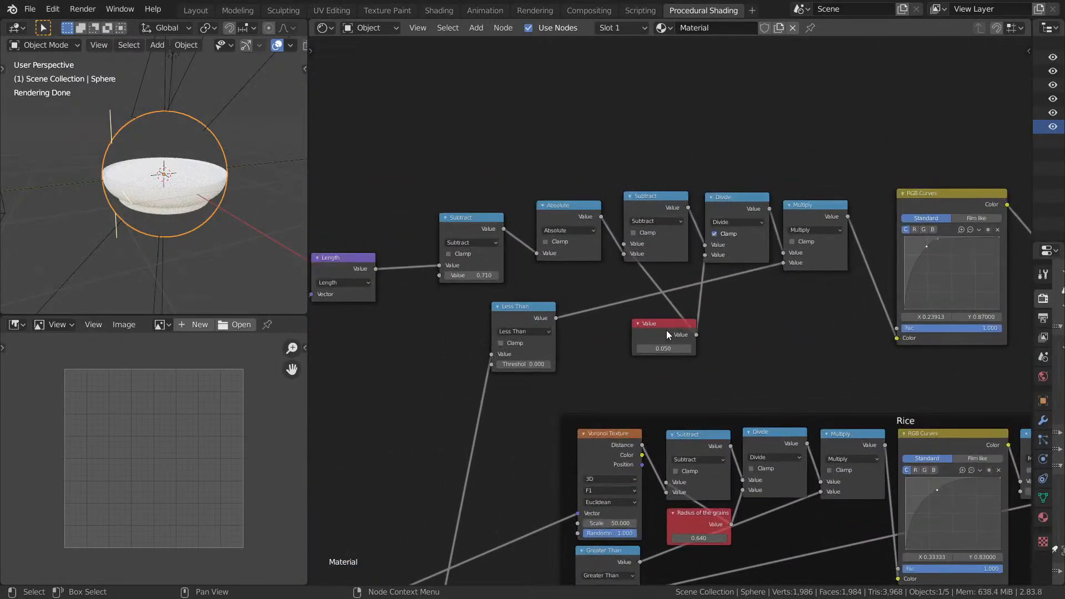
pyautogui.click(649, 285)
pyautogui.moveTo(823, 301); pyautogui.dragTo(566, 227, button='middle')
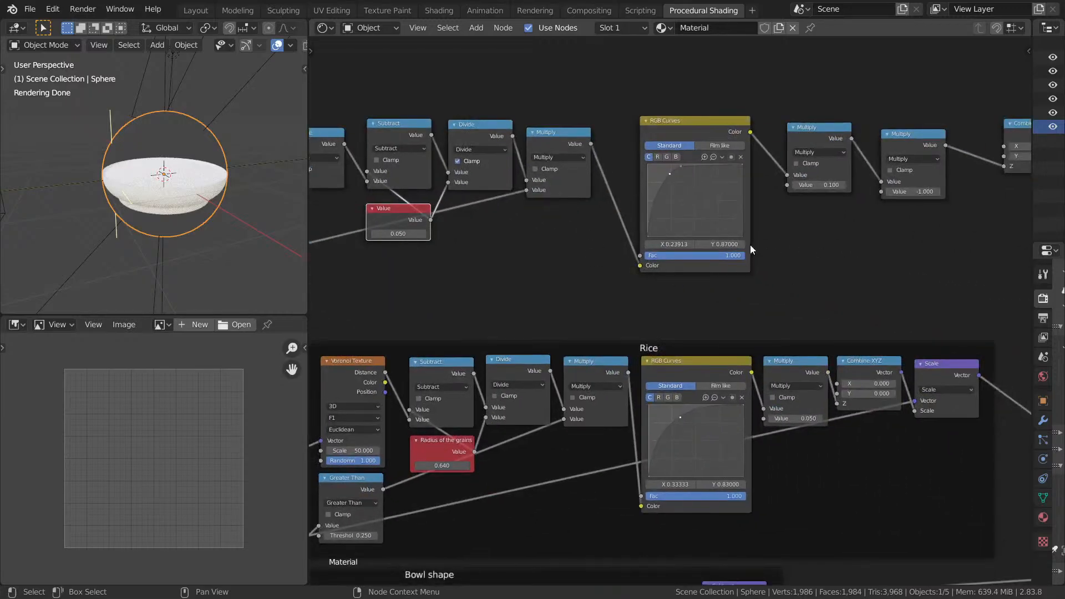
pyautogui.moveTo(828, 229); pyautogui.dragTo(734, 294, button='middle')
pyautogui.moveTo(568, 198)
pyautogui.mouseDown()
pyautogui.moveTo(539, 221)
pyautogui.moveTo(527, 213)
pyautogui.mouseUp()
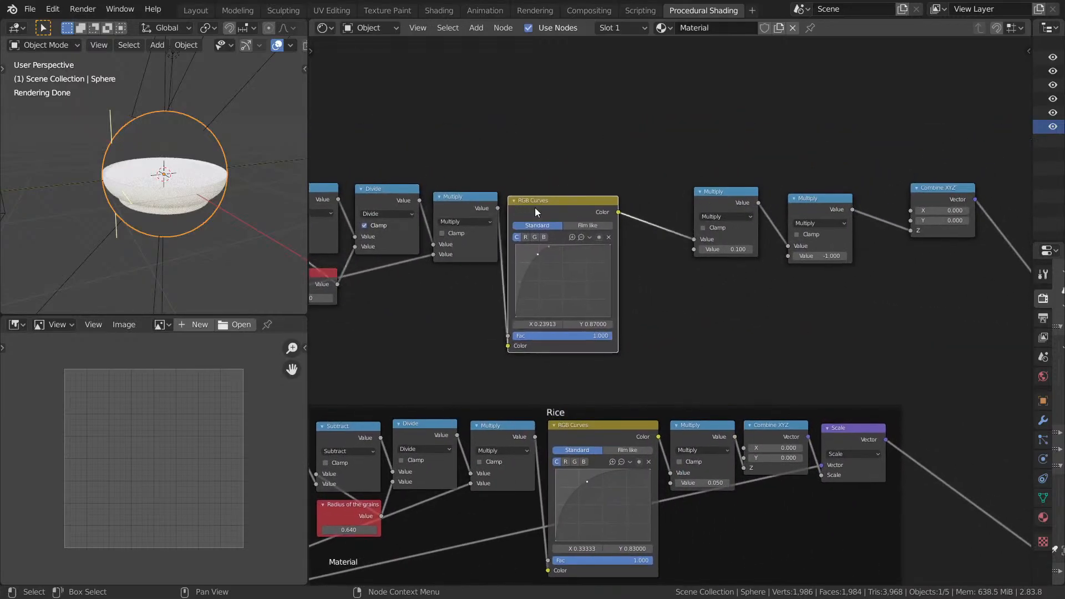
# Pack the ring mask's Divide, Subtract and Absolute math nodes closer together in a tidy row.
pyautogui.moveTo(477, 213); pyautogui.dragTo(611, 210, button='middle')
pyautogui.scroll(6, 611, 210)
pyautogui.moveTo(571, 241); pyautogui.dragTo(757, 288, button='middle')
pyautogui.moveTo(750, 236); pyautogui.dragTo(740, 228)
pyautogui.moveTo(639, 241); pyautogui.dragTo(732, 257, button='middle')
pyautogui.moveTo(621, 235); pyautogui.dragTo(637, 237)
pyautogui.moveTo(499, 259); pyautogui.dragTo(535, 250)
pyautogui.moveTo(427, 279); pyautogui.dragTo(584, 279, button='middle')
pyautogui.moveTo(526, 265); pyautogui.dragTo(609, 235)
# Move the Length node beside the 0.710 Subtract node and bring the vector Multiply node up in front of it.
pyautogui.moveTo(526, 260); pyautogui.dragTo(852, 254, button='middle')
pyautogui.scroll(-1, 608, 341)
pyautogui.moveTo(598, 336); pyautogui.dragTo(748, 249)
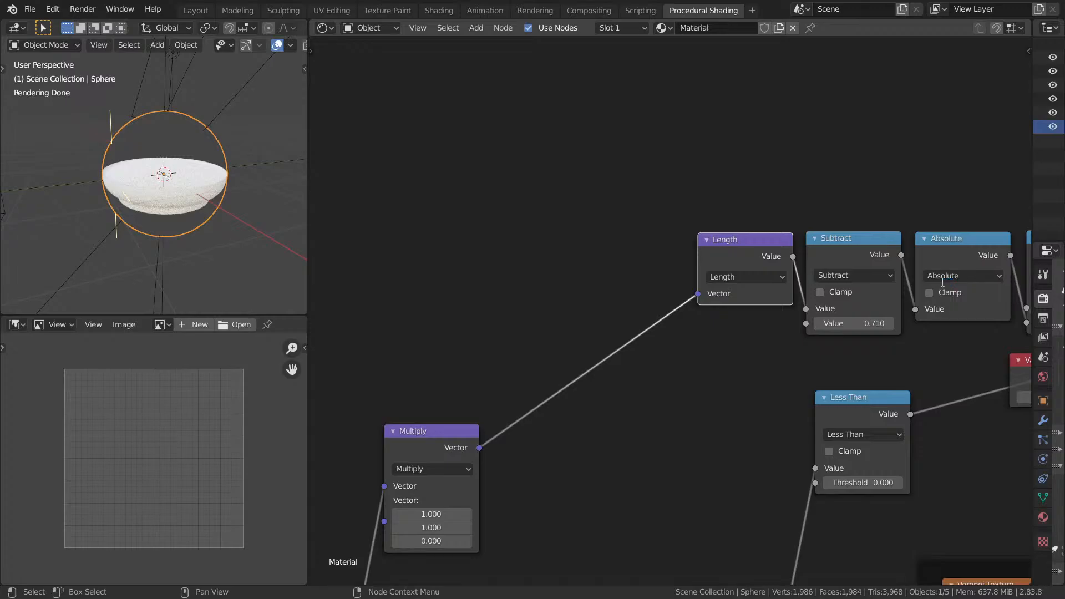
pyautogui.moveTo(508, 382); pyautogui.dragTo(567, 282, button='middle')
pyautogui.moveTo(463, 362); pyautogui.dragTo(659, 170)
# Align the 0.050 Value node and the Less Than node closely beneath the ring mask's row of math nodes.
pyautogui.scroll(-5, 660, 173)
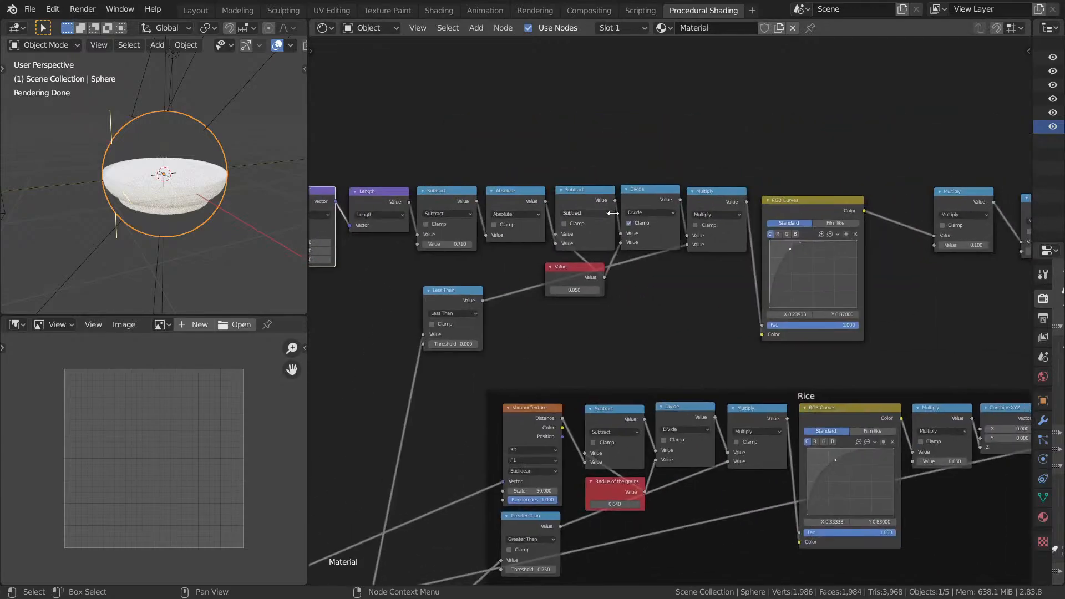
pyautogui.scroll(2, 610, 249)
pyautogui.scroll(3, 588, 257)
pyautogui.moveTo(606, 253); pyautogui.dragTo(586, 239, button='middle')
pyautogui.moveTo(581, 229); pyautogui.dragTo(595, 220)
pyautogui.moveTo(412, 260); pyautogui.dragTo(478, 220)
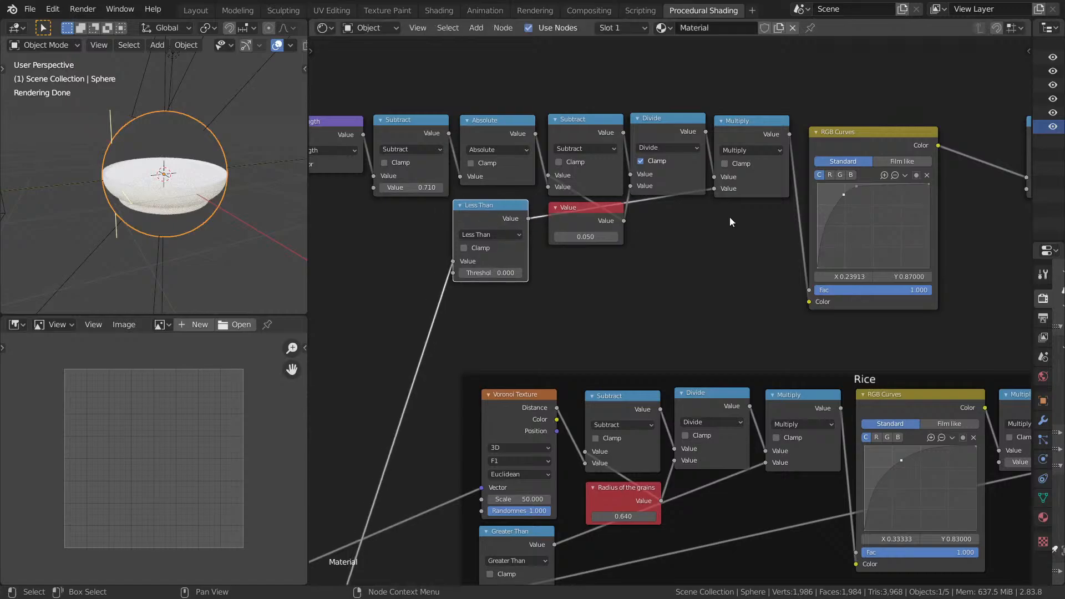
# Group the base nodes from the vector Multiply through the -1.000 Multiply into one frame.
pyautogui.scroll(-8, 788, 218)
pyautogui.moveTo(840, 217); pyautogui.dragTo(643, 205, button='middle')
pyautogui.scroll(-4, 555, 225)
pyautogui.scroll(-1, 524, 226)
pyautogui.moveTo(383, 198); pyautogui.dragTo(498, 200, button='middle')
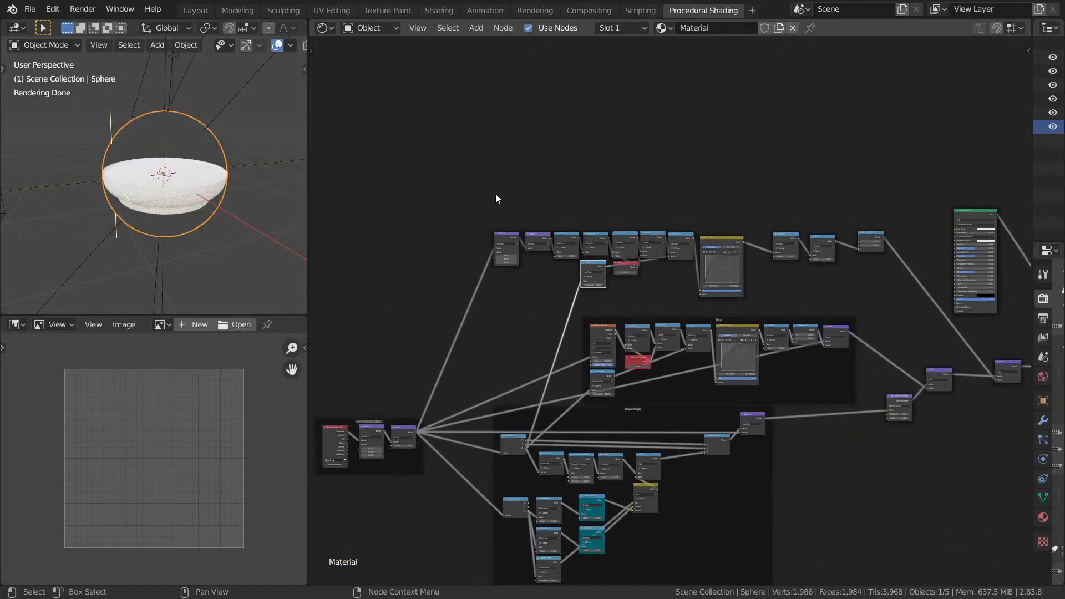
pyautogui.moveTo(489, 193); pyautogui.dragTo(817, 281)
pyautogui.hotkey('ctrl', 'j')
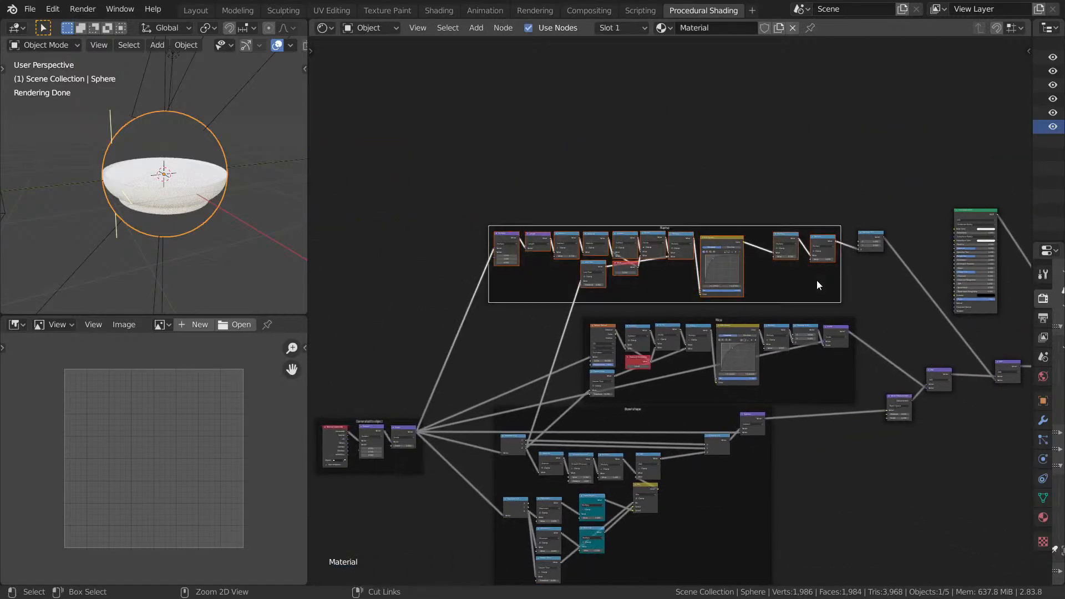
# Label the new frame "Bowl Base".
pyautogui.scroll(2, 817, 281)
pyautogui.scroll(2, 797, 233)
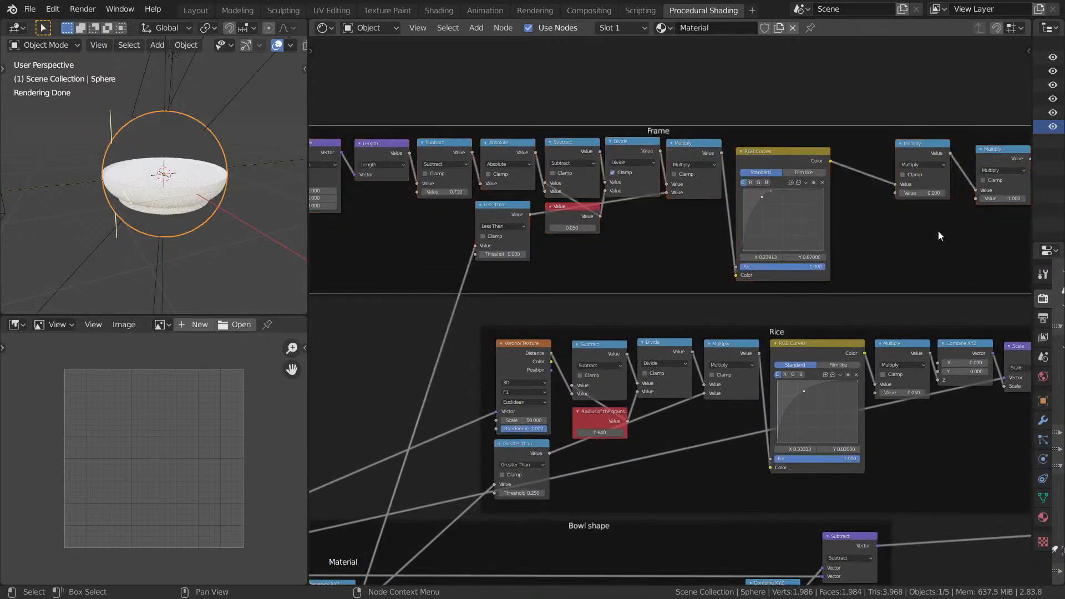
pyautogui.press('F2')
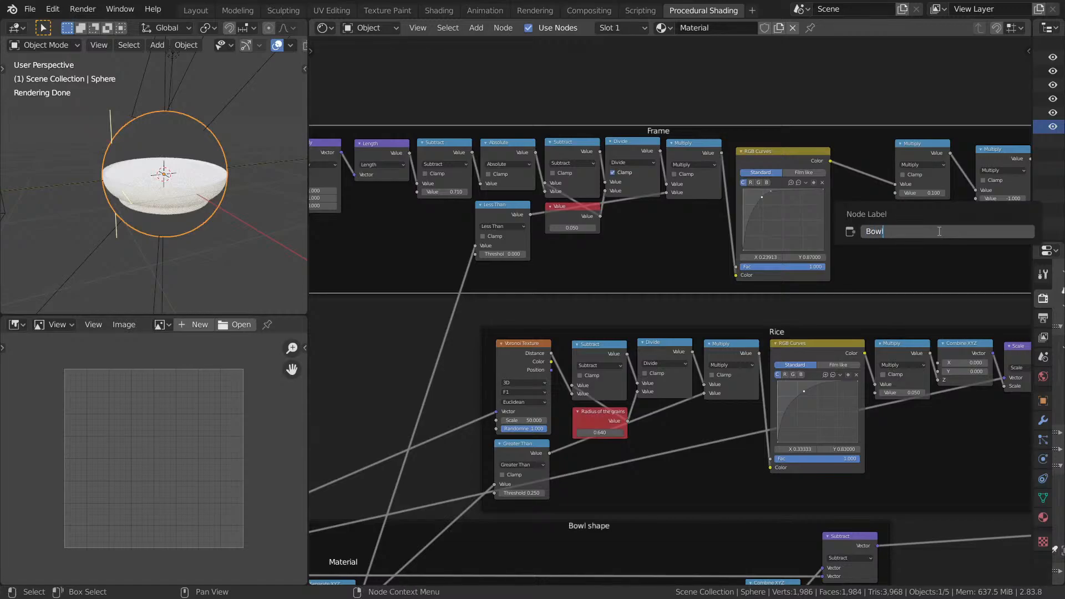
pyautogui.write('Bowl Base')
pyautogui.press('Return')
pyautogui.scroll(-3, 848, 171)
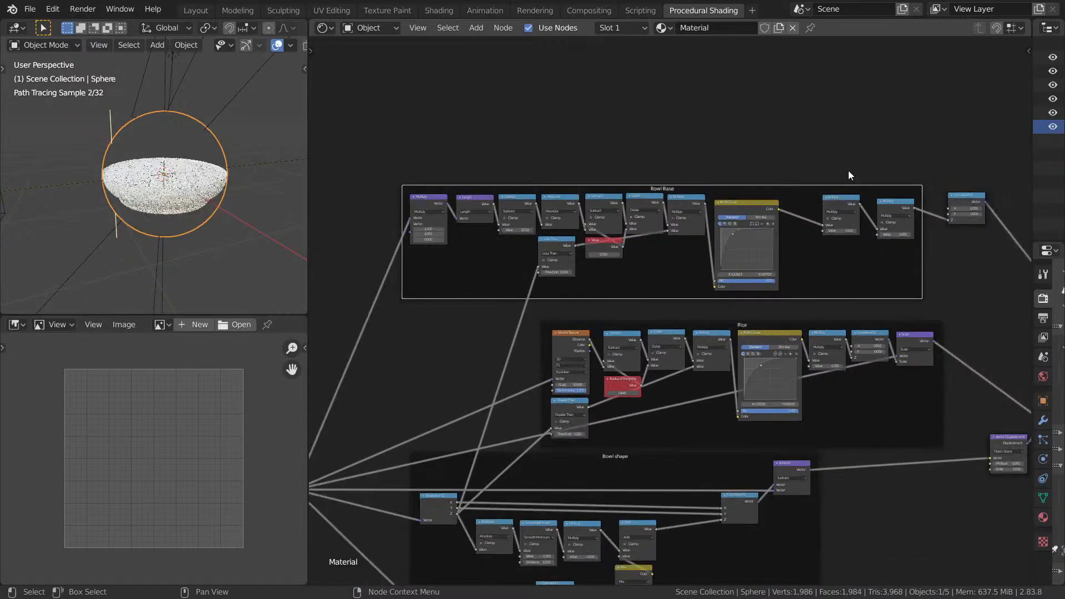
# Move the Principled BSDF node further from the Combine XYZ node to free up space before it.
pyautogui.moveTo(792, 180); pyautogui.dragTo(519, 223, button='middle')
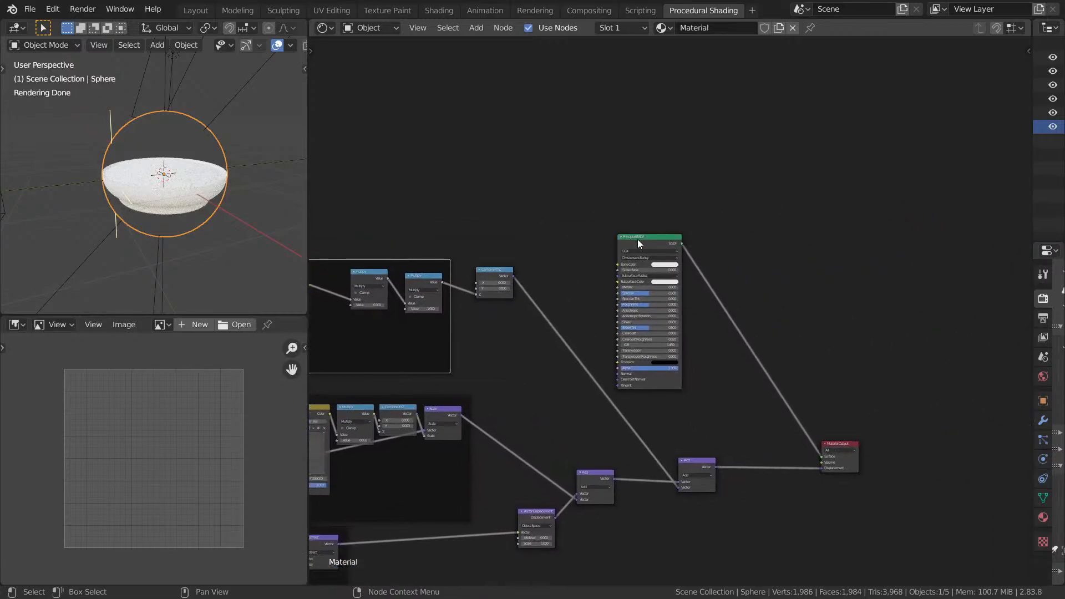
pyautogui.moveTo(638, 238); pyautogui.dragTo(679, 232)
pyautogui.moveTo(538, 233); pyautogui.dragTo(646, 233, button='middle')
# View the bowl up close and open the sphere's object context options.
pyautogui.scroll(2, 215, 200)
pyautogui.scroll(3, 215, 200)
pyautogui.rightClick(215, 198)
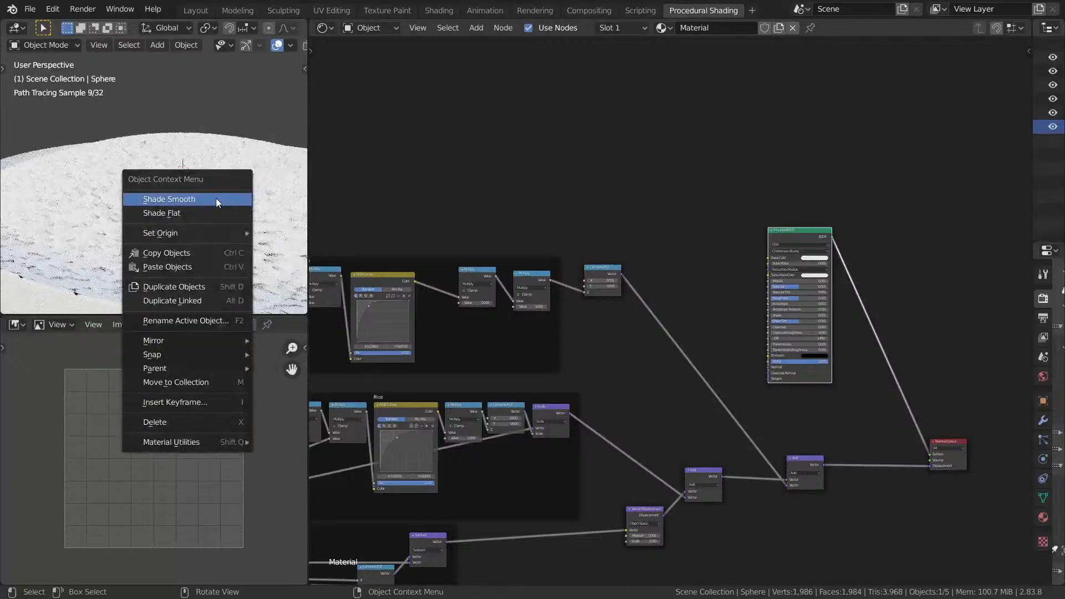
# Frame the whole bowl and switch the 3D viewport shading to Material Preview.
pyautogui.scroll(-5, 258, 138)
pyautogui.moveTo(244, 146); pyautogui.dragTo(199, 175, button='middle')
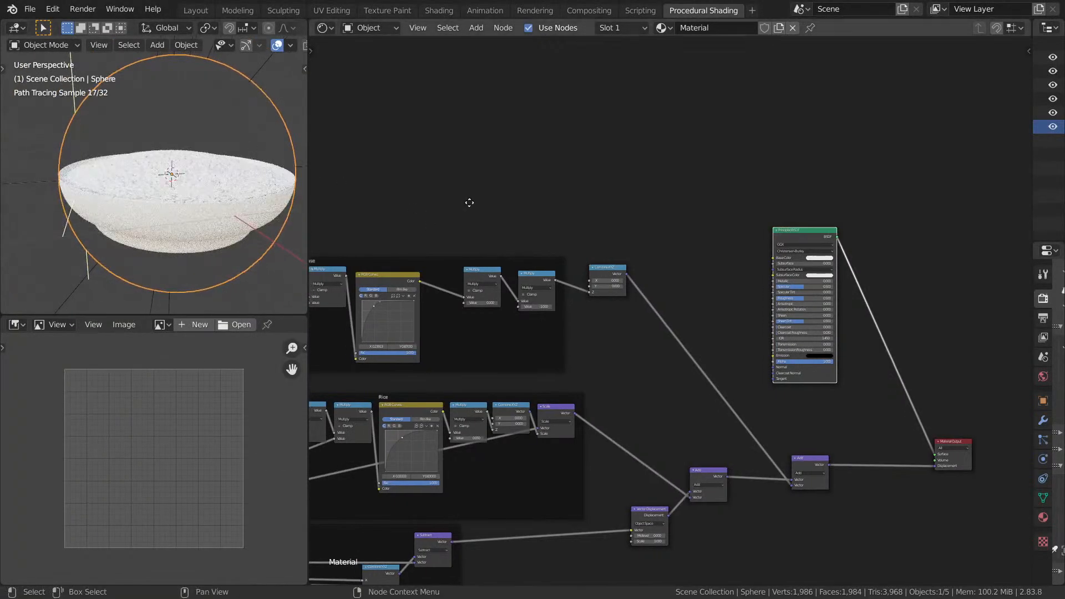
pyautogui.moveTo(712, 189); pyautogui.dragTo(774, 235, button='middle')
pyautogui.hotkey('shift', 'a')
pyautogui.click(685, 214)
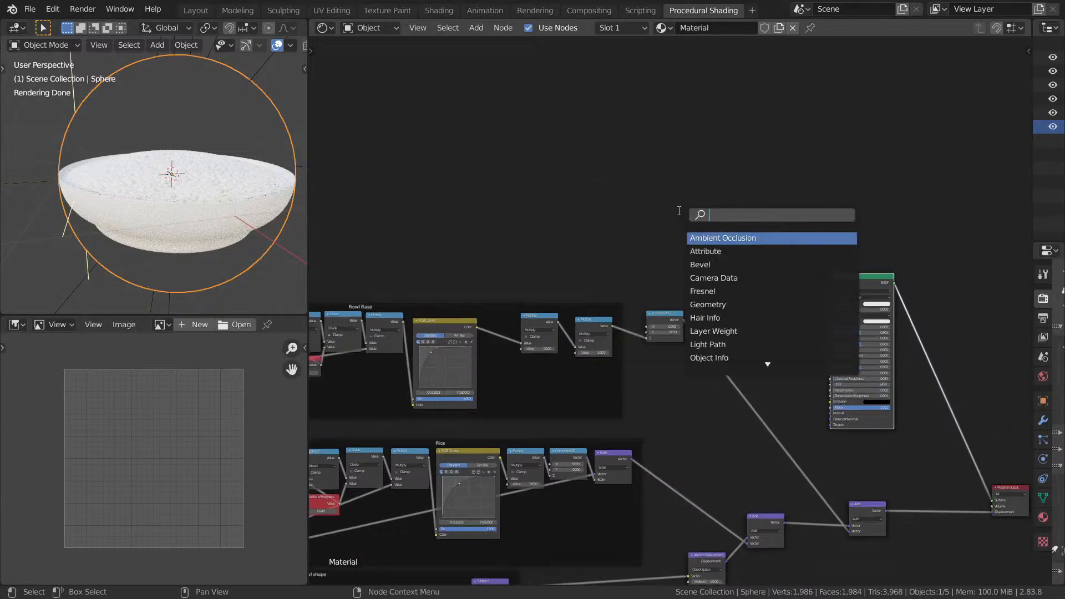
pyautogui.press('z')
pyautogui.click(182, 169)
pyautogui.press('z')
pyautogui.click(202, 315)
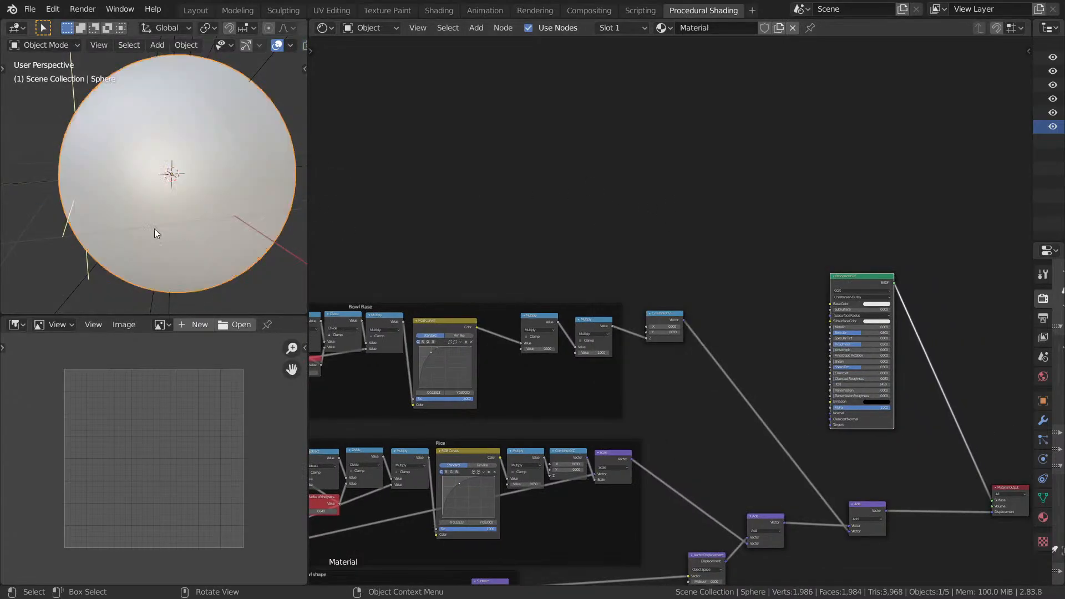
# Move the Principled BSDF node into the empty space above the Bowl Base frame.
pyautogui.moveTo(583, 191); pyautogui.dragTo(650, 199, button='middle')
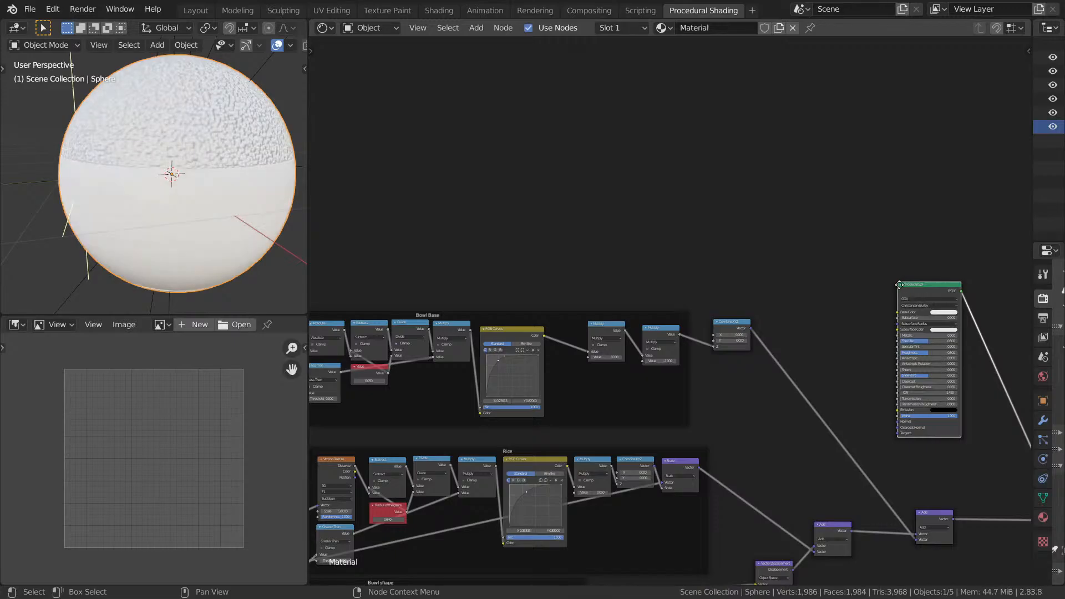
pyautogui.moveTo(916, 295); pyautogui.dragTo(734, 183)
pyautogui.moveTo(610, 159); pyautogui.dragTo(655, 151, button='middle')
pyautogui.scroll(3, 655, 151)
pyautogui.moveTo(783, 123); pyautogui.dragTo(751, 221, button='middle')
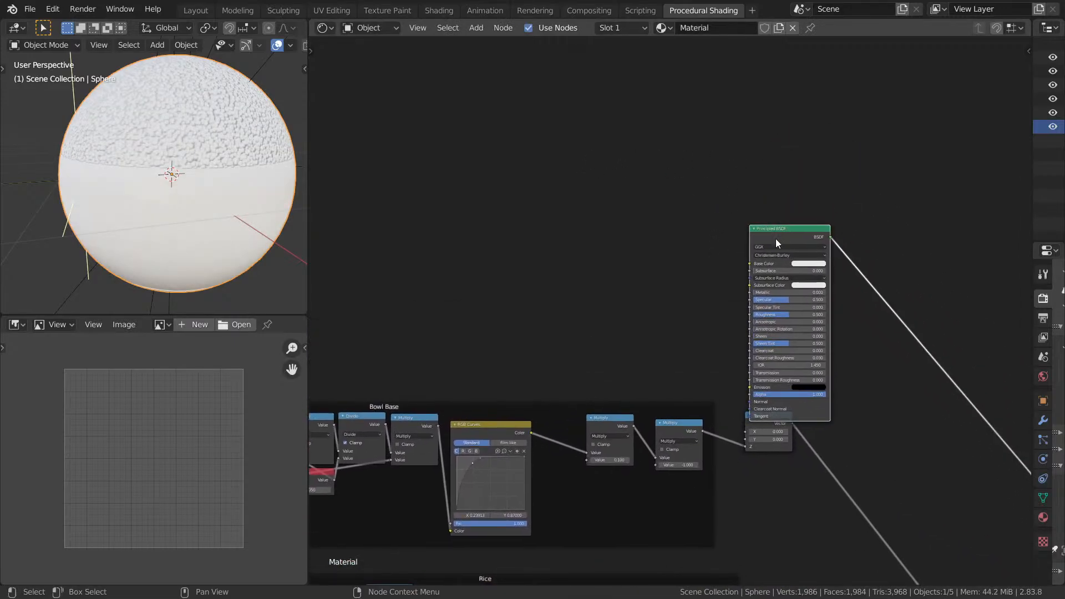
pyautogui.moveTo(776, 240); pyautogui.dragTo(721, 179)
pyautogui.moveTo(535, 201); pyautogui.dragTo(708, 281, button='middle')
pyautogui.hotkey('shift', 'a')
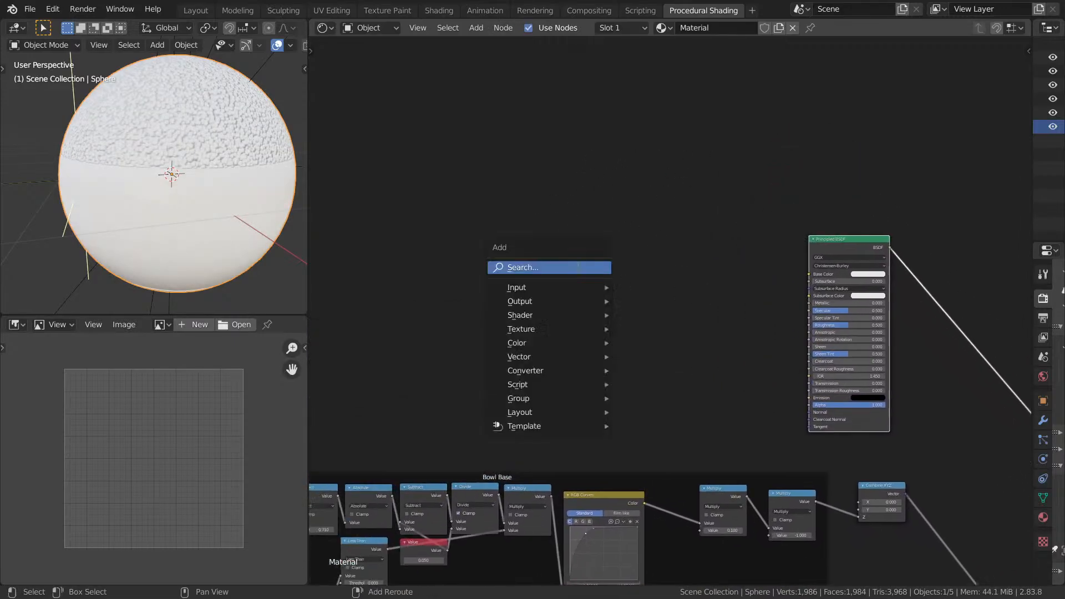
pyautogui.click(579, 267)
pyautogui.write('vert')
pyautogui.press('Return')
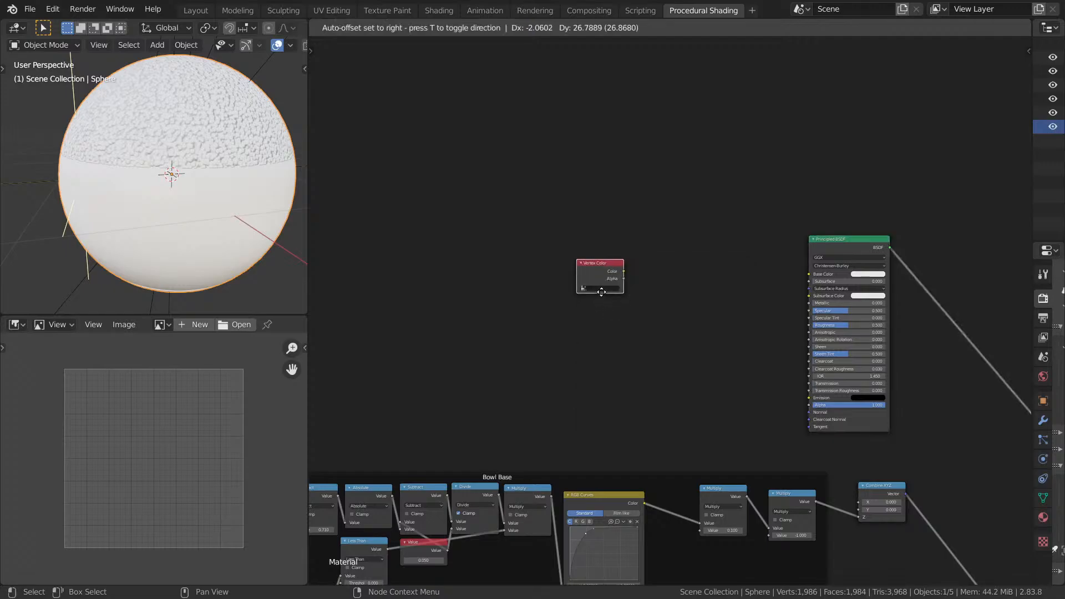
pyautogui.rightClick(600, 292)
# Add a Texture Coordinate node well ahead of the Principled BSDF node's inputs.
pyautogui.hotkey('shift', 'a')
pyautogui.click(592, 281)
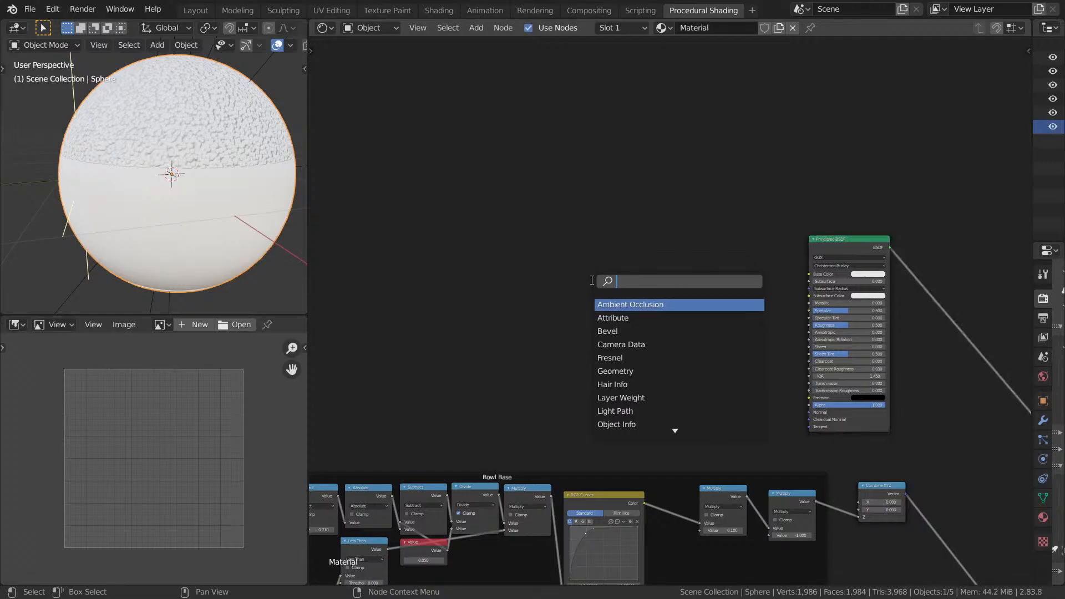
pyautogui.write('tex')
pyautogui.press('Return')
pyautogui.click(446, 243)
# Preview the Texture Coordinate node's Object output on the sphere.
pyautogui.scroll(7, 610, 302)
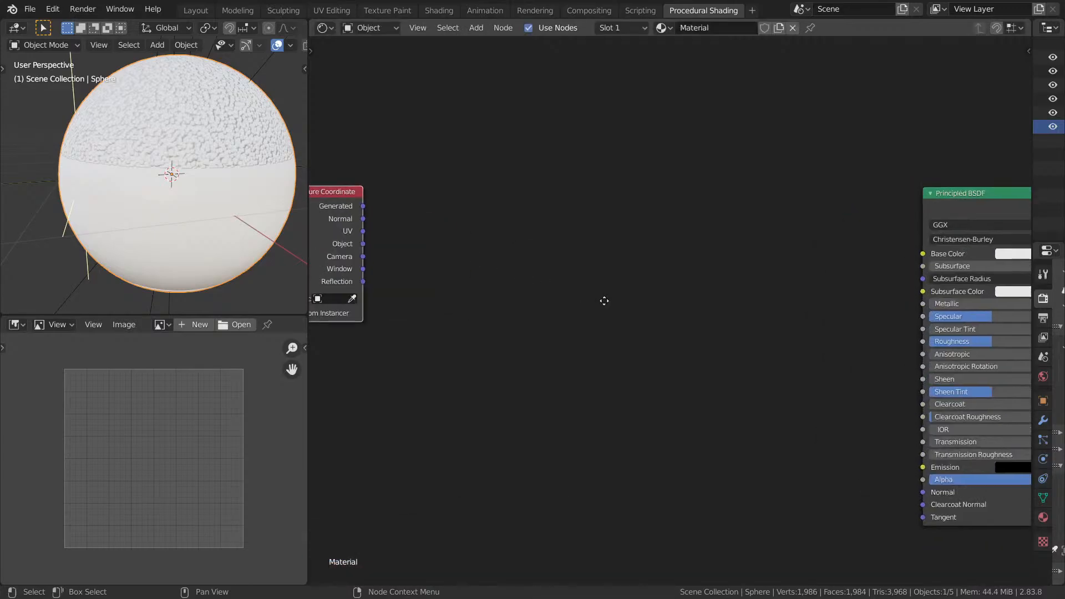
pyautogui.scroll(2, 632, 295)
pyautogui.moveTo(604, 302); pyautogui.dragTo(667, 299, button='middle')
pyautogui.keyDown('ctrl'); pyautogui.keyDown('shift'); pyautogui.click(546, 278); pyautogui.keyUp('shift'); pyautogui.keyUp('ctrl')
pyautogui.keyDown('ctrl'); pyautogui.keyDown('shift'); pyautogui.click(544, 278); pyautogui.keyUp('shift'); pyautogui.keyUp('ctrl')
pyautogui.keyDown('ctrl'); pyautogui.keyDown('shift'); pyautogui.click(545, 278); pyautogui.keyUp('shift'); pyautogui.keyUp('ctrl')
pyautogui.keyDown('ctrl'); pyautogui.keyDown('shift'); pyautogui.click(544, 278); pyautogui.keyUp('shift'); pyautogui.keyUp('ctrl')
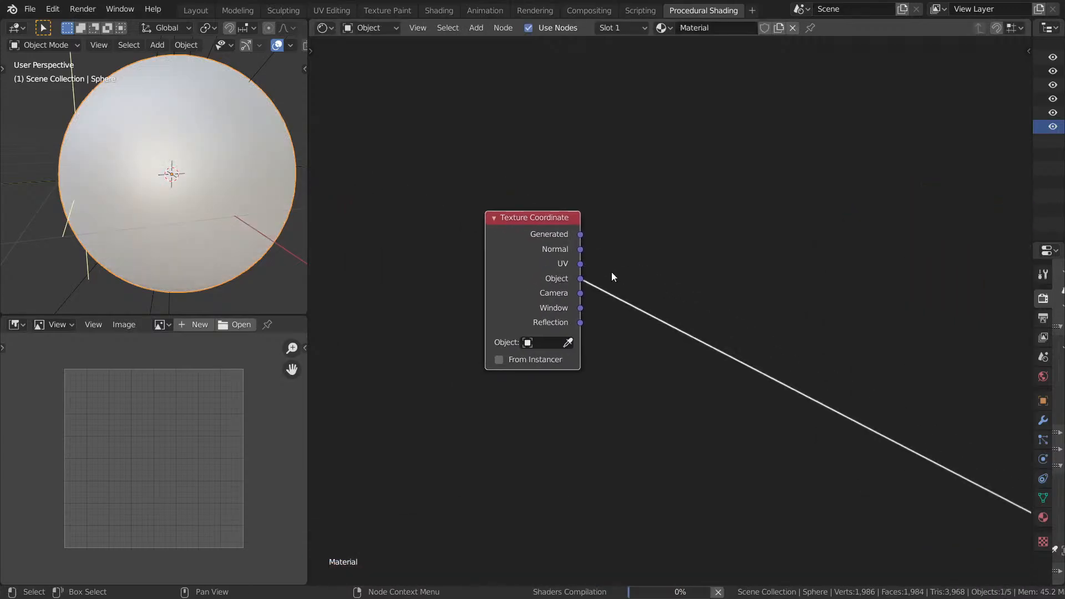
pyautogui.moveTo(709, 267); pyautogui.dragTo(602, 276, button='middle')
pyautogui.hotkey('shift', 'a')
pyautogui.click(602, 276)
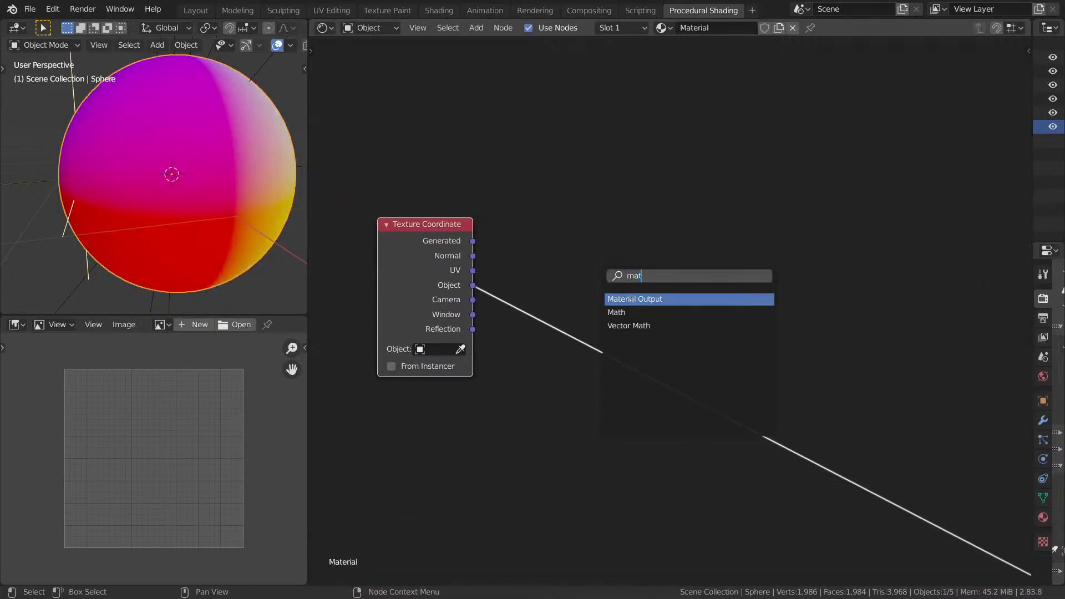
pyautogui.press('Escape')
# Insert a Magic Texture node on the link from the Texture Coordinate's Object output.
pyautogui.hotkey('shift', 'a')
pyautogui.click(564, 239)
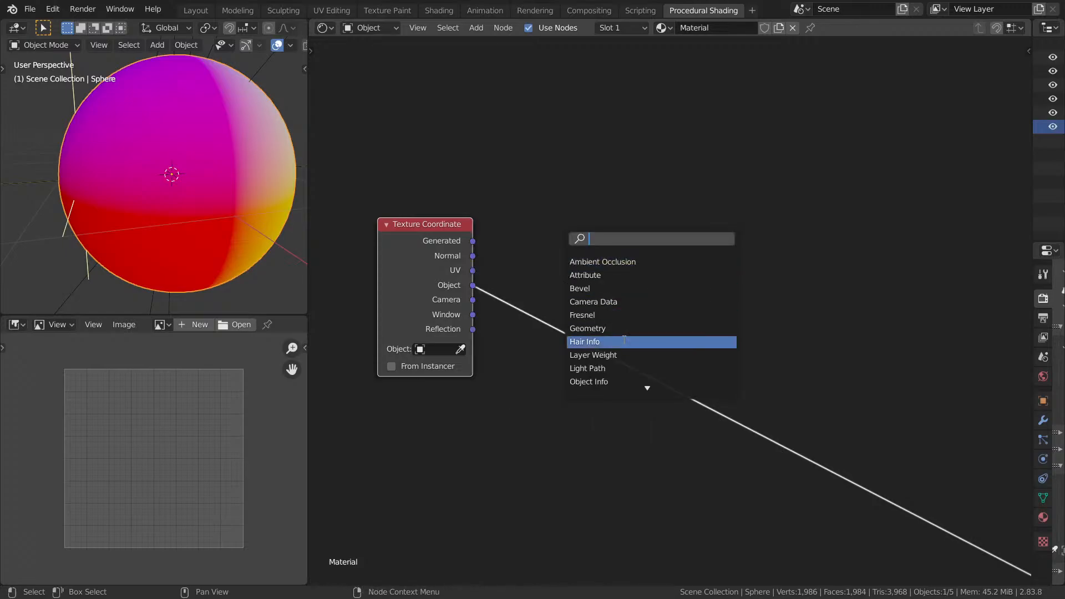
pyautogui.write('MA')
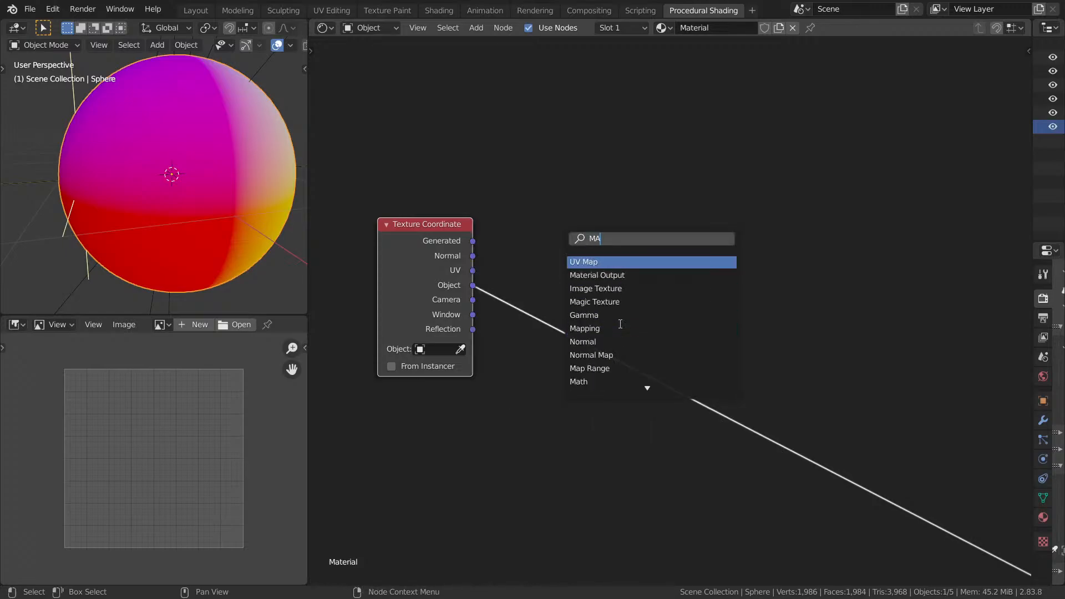
pyautogui.click(605, 302)
pyautogui.click(591, 265)
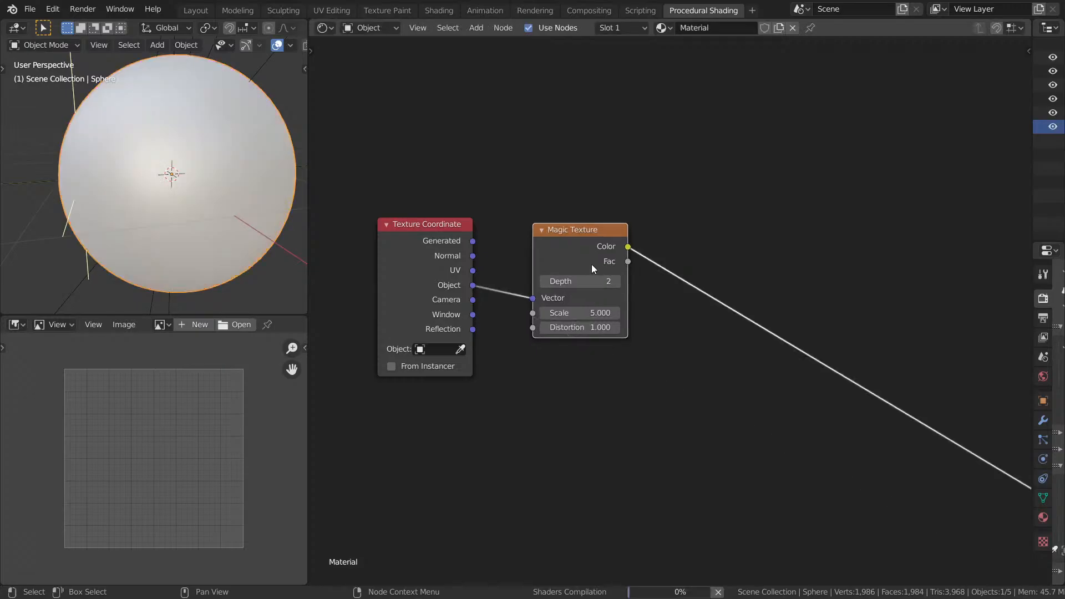
# Set the Magic Texture's depth to 3 and distortion to 2.5, and check the pattern on the sphere.
pyautogui.scroll(1, 594, 257)
pyautogui.moveTo(577, 309)
pyautogui.mouseDown()
pyautogui.moveTo(611, 310)
pyautogui.moveTo(566, 311)
pyautogui.mouseUp()
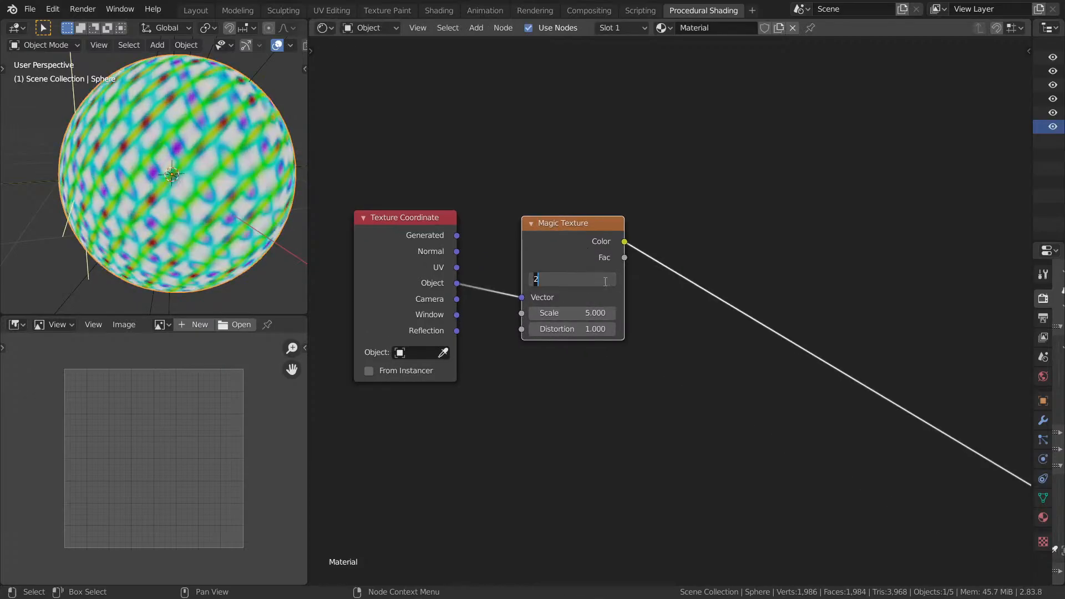
pyautogui.write('3')
pyautogui.press('Return')
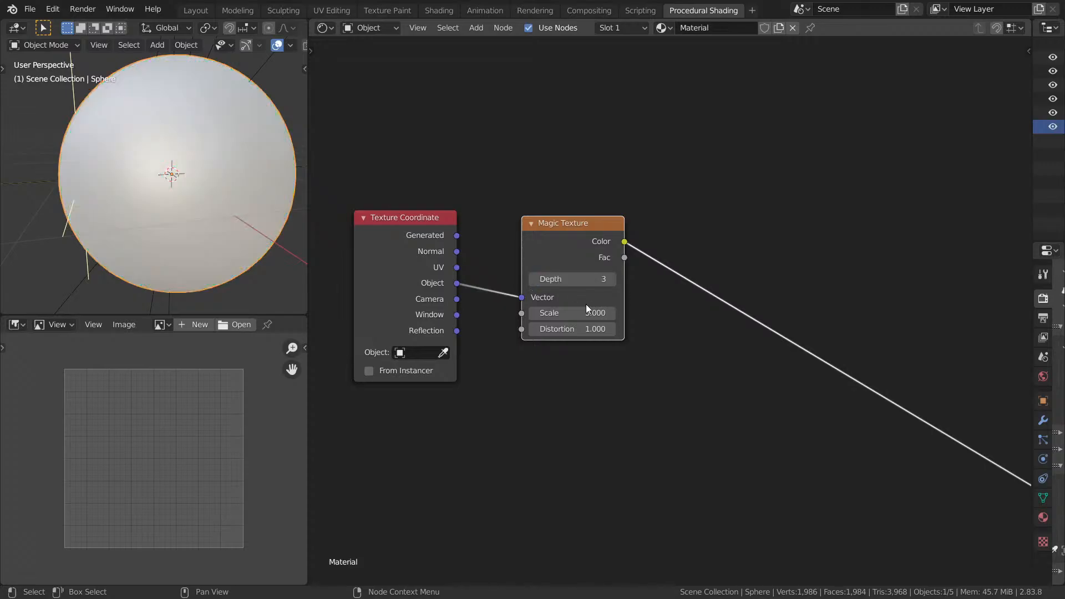
pyautogui.moveTo(581, 329); pyautogui.dragTo(598, 328)
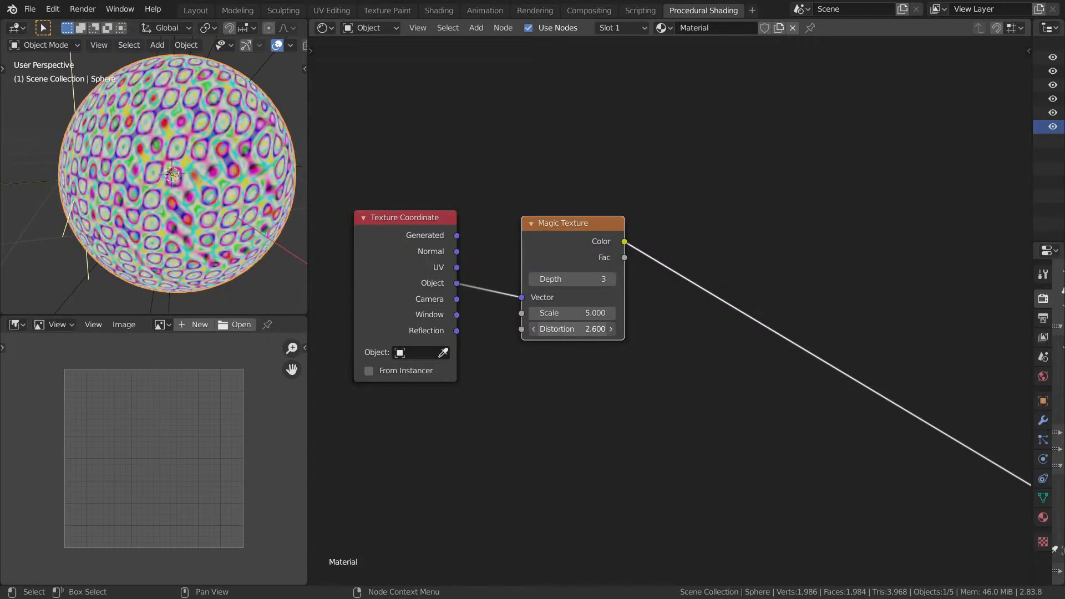
pyautogui.hotkey('ctrl', 'space')
pyautogui.moveTo(202, 233)
pyautogui.mouseDown(button='middle')
pyautogui.moveTo(459, 276)
pyautogui.moveTo(421, 278)
pyautogui.moveTo(436, 262)
pyautogui.moveTo(483, 271)
pyautogui.moveTo(413, 278)
pyautogui.moveTo(559, 220)
pyautogui.mouseUp(button='middle')
pyautogui.hotkey('ctrl', 'space')
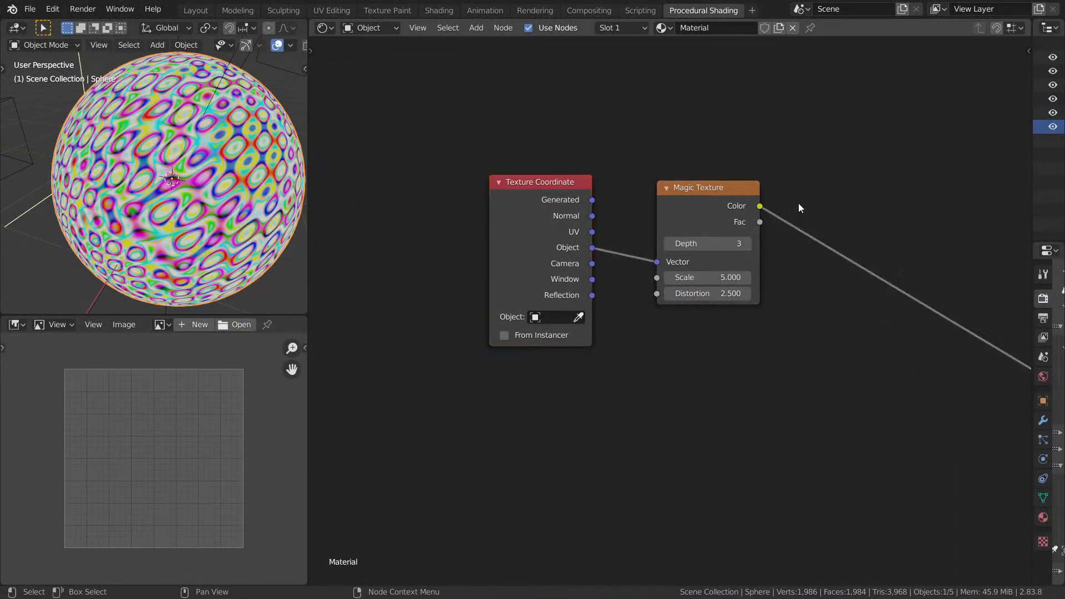
pyautogui.moveTo(799, 208); pyautogui.dragTo(717, 220, button='middle')
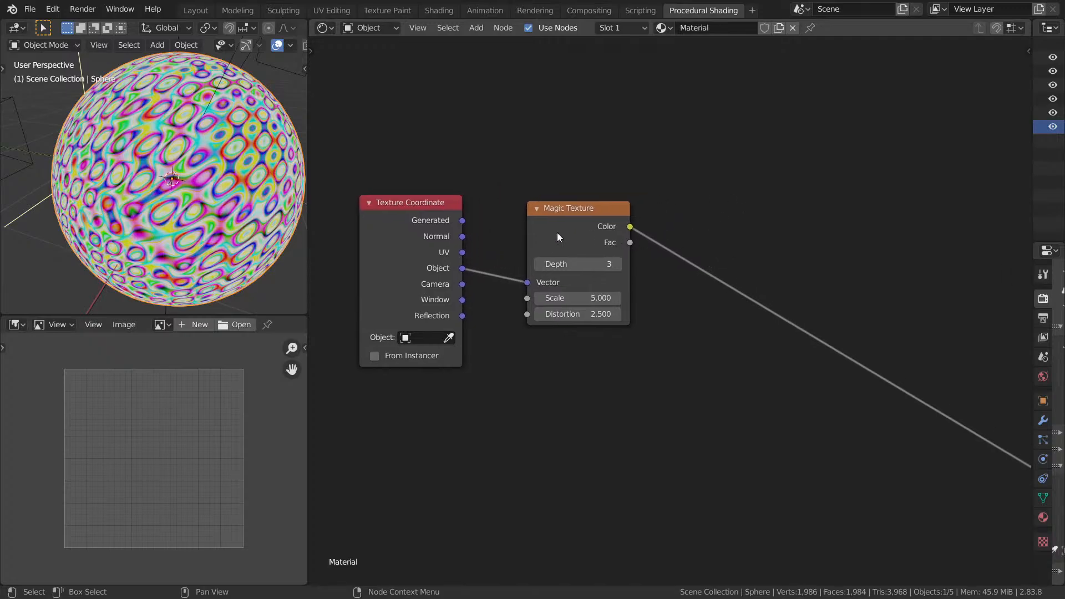
pyautogui.hotkey('shift', 'a')
pyautogui.click(764, 214)
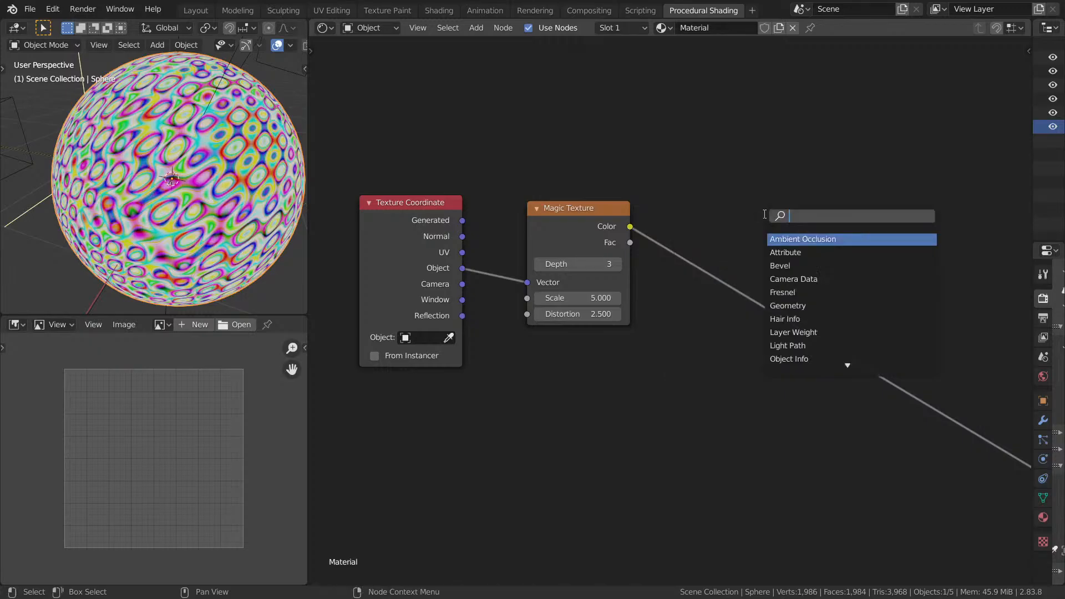
pyautogui.press('Escape')
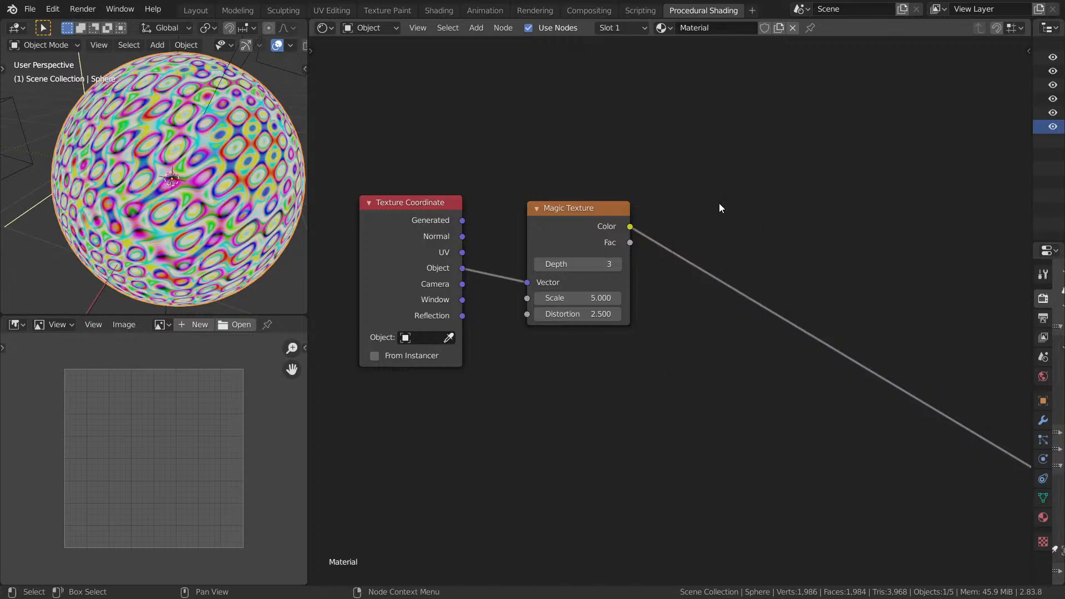
# Preview the Magic Texture's Fac output and insert a ColorRamp node on its outgoing link.
pyautogui.keyDown('ctrl'); pyautogui.keyDown('shift'); pyautogui.click(604, 234); pyautogui.keyUp('shift'); pyautogui.keyUp('ctrl')
pyautogui.moveTo(663, 230); pyautogui.dragTo(521, 235, button='middle')
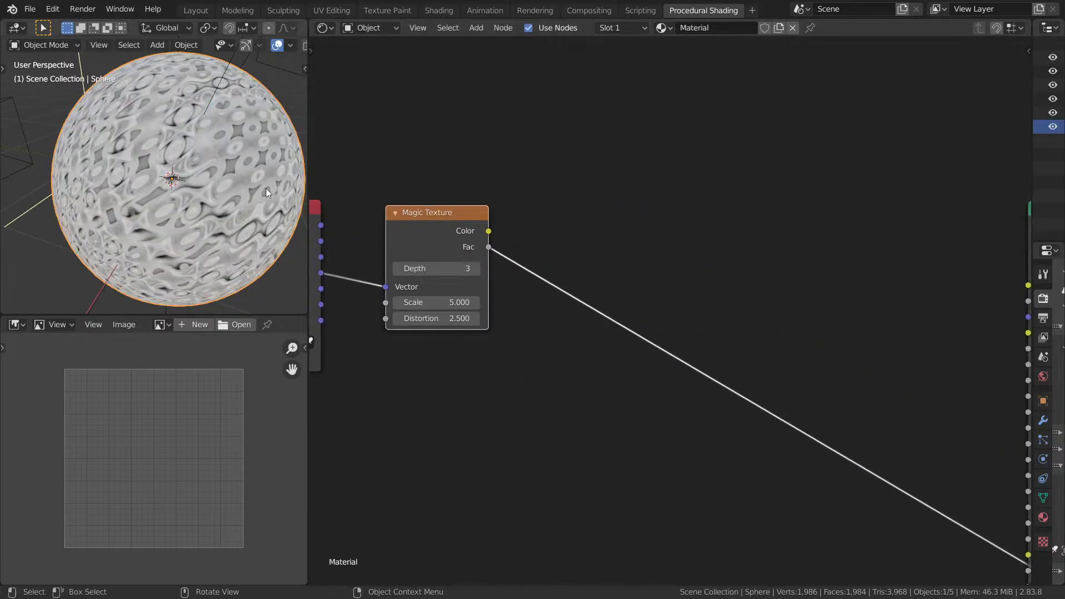
pyautogui.hotkey('shift', 'a')
pyautogui.click(674, 213)
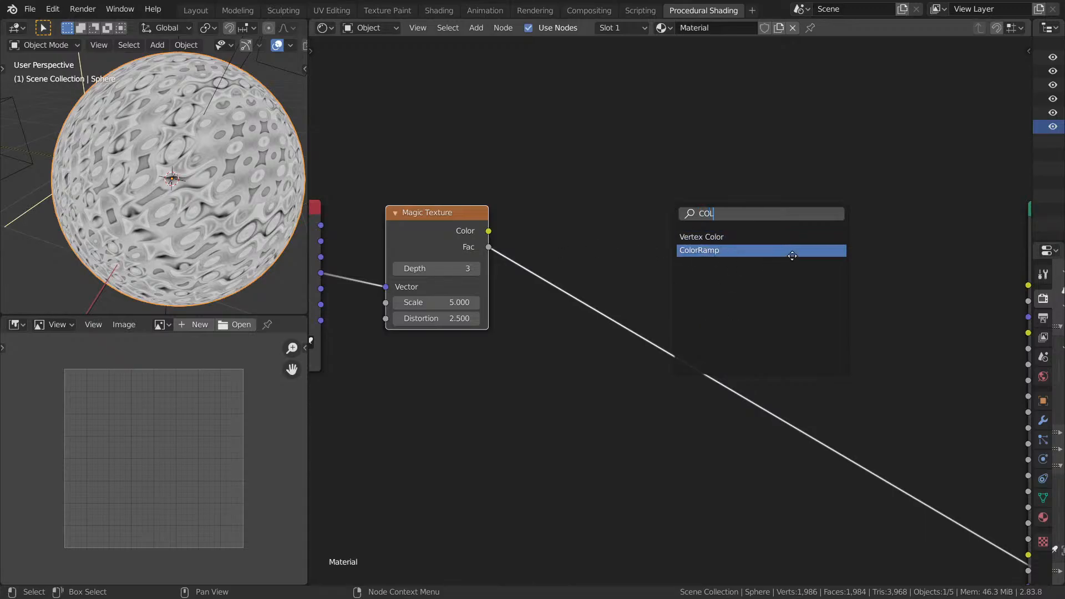
pyautogui.click(792, 250)
pyautogui.click(790, 258)
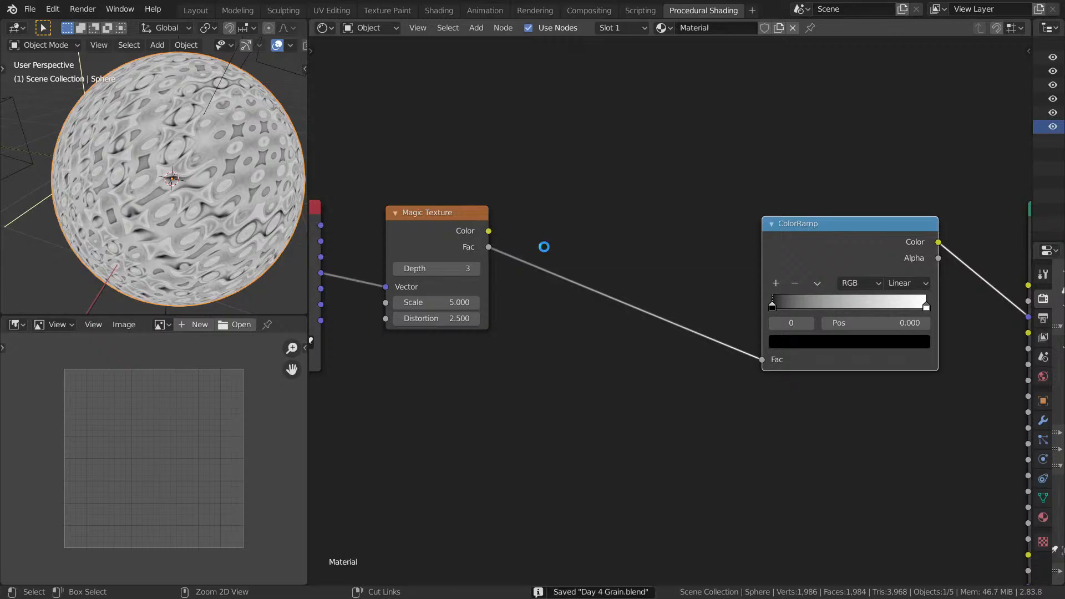
# Add a third colour stop to the ColorRamp at position 0.5.
pyautogui.keyDown('ctrl'); pyautogui.scroll(-6, 723, 256); pyautogui.keyUp('ctrl')
pyautogui.scroll(4, 601, 230)
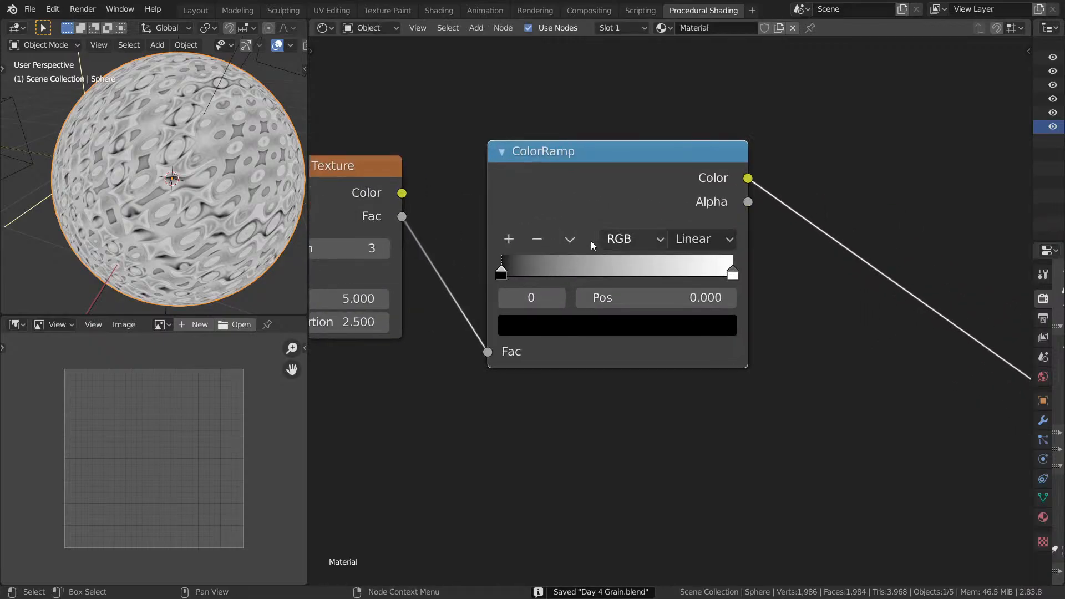
pyautogui.click(434, 211)
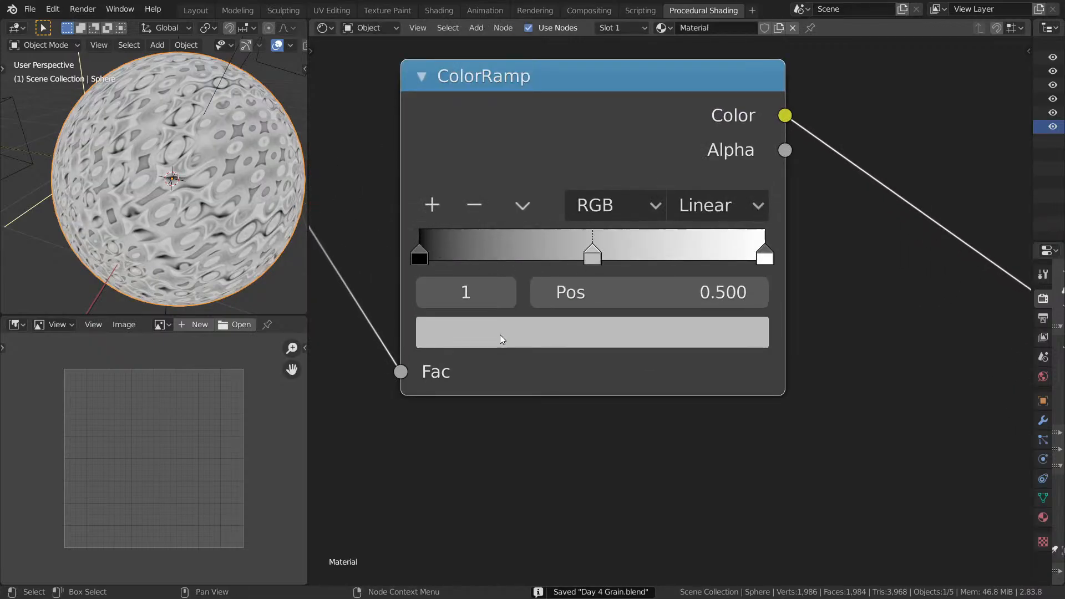
pyautogui.click(516, 332)
pyautogui.scroll(-2, 693, 289)
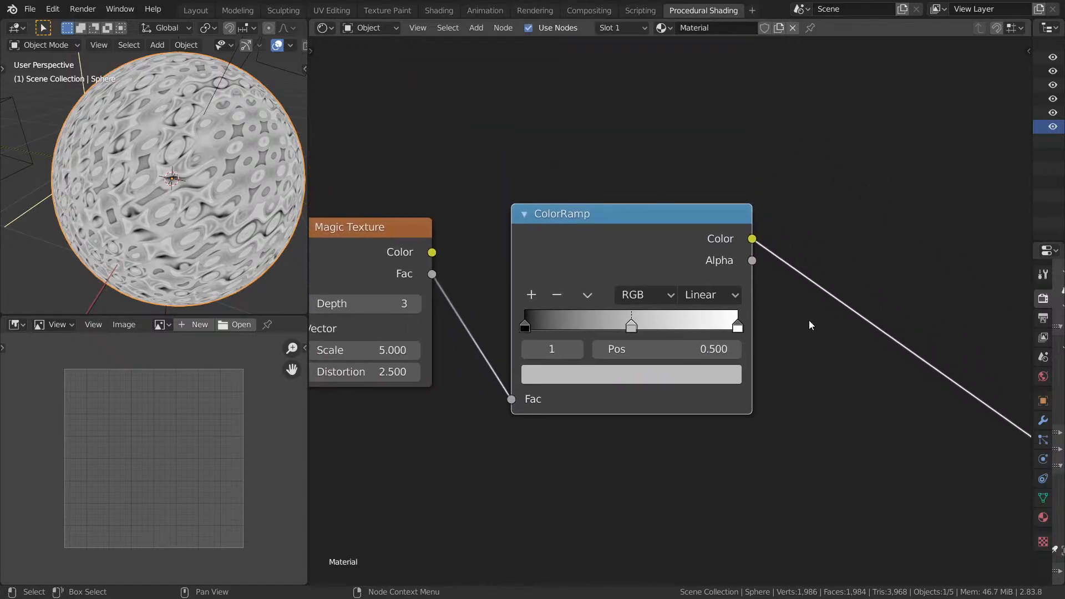
# Set the ColorRamp's first stop to a muted green with a brightness value of about 0.53.
pyautogui.click(527, 329)
pyautogui.click(570, 383)
pyautogui.moveTo(690, 199); pyautogui.dragTo(693, 162)
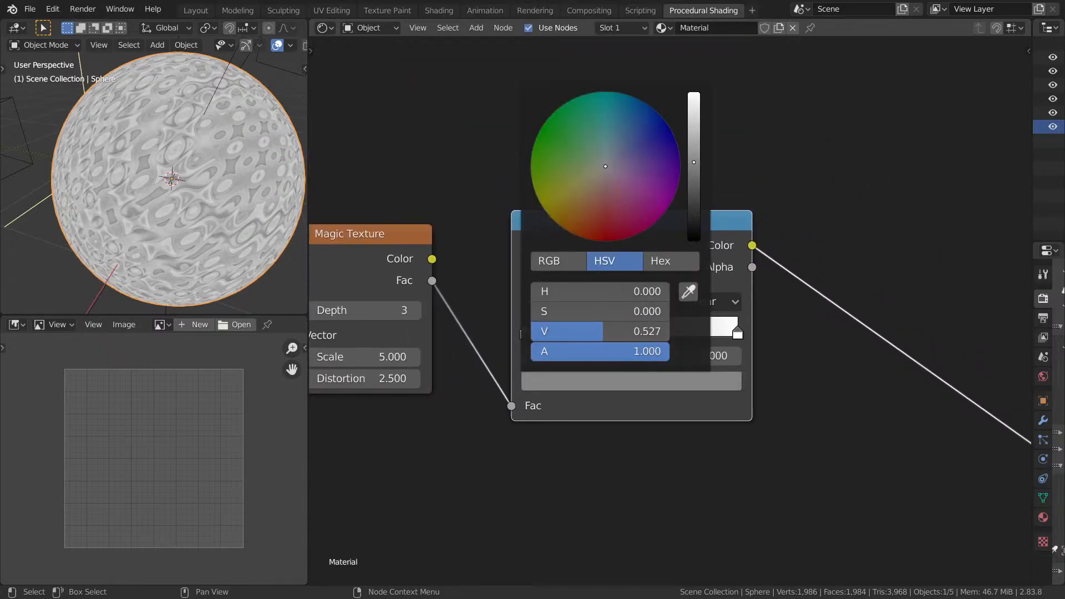
pyautogui.click(587, 157)
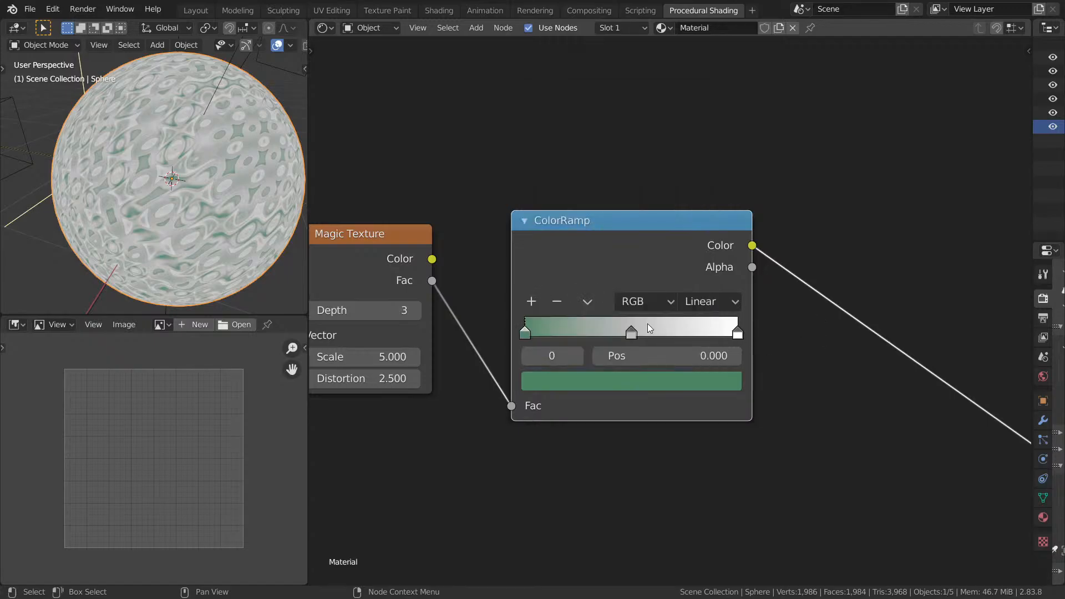
# Recolour the ColorRamp's middle stop at position 0.5 to a medium blue.
pyautogui.click(631, 335)
pyautogui.click(619, 378)
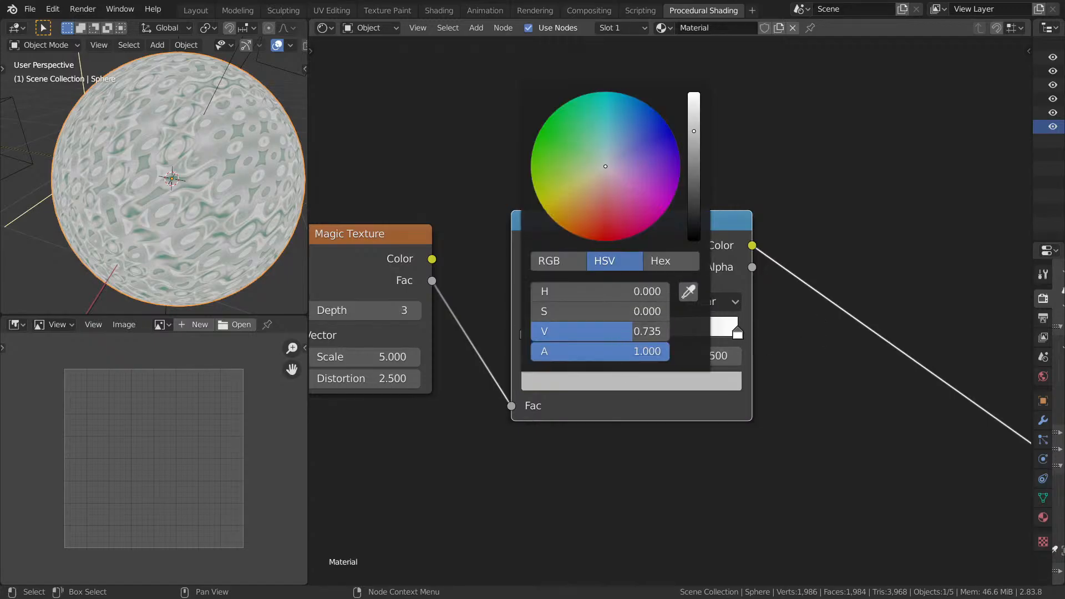
pyautogui.moveTo(623, 151); pyautogui.dragTo(637, 138)
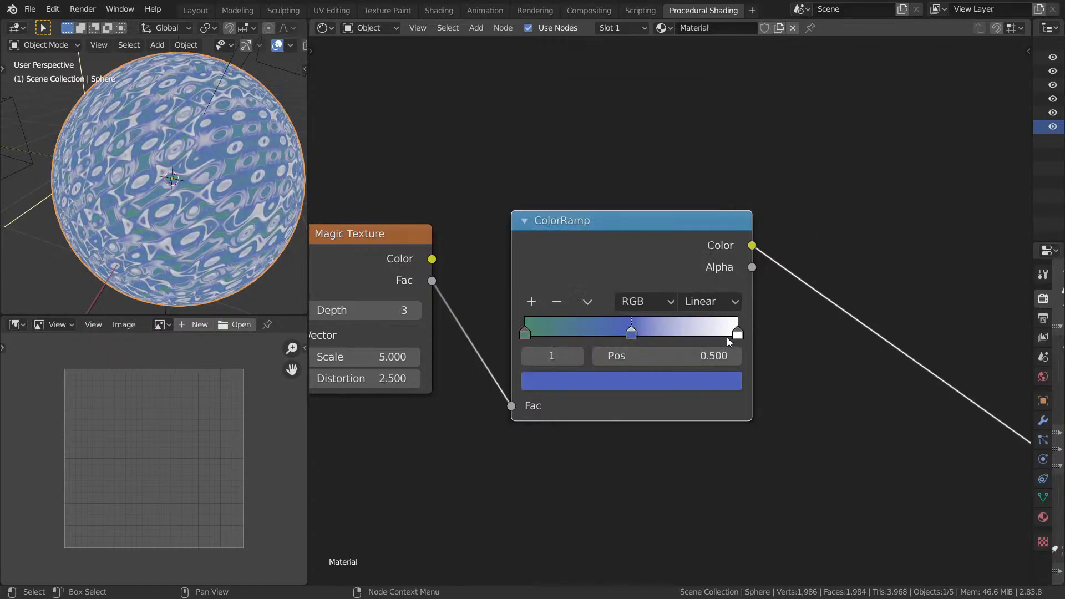
# Recolour the ColorRamp's last stop at position 1.0 to a bright green.
pyautogui.click(737, 335)
pyautogui.click(697, 381)
pyautogui.moveTo(627, 176); pyautogui.dragTo(551, 154)
pyautogui.scroll(-4, 754, 205)
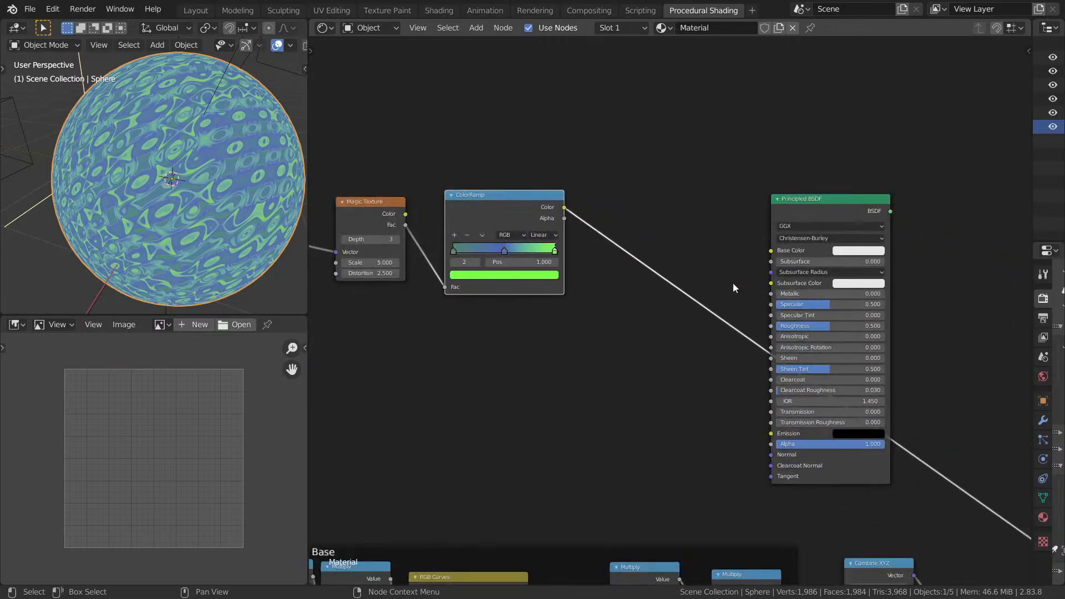
# Switch the 3D viewport to Rendered shading and examine the coloured pattern on the bowl's side in a maximized view.
pyautogui.moveTo(569, 244); pyautogui.dragTo(620, 192, button='middle')
pyautogui.press('z')
pyautogui.click(222, 170)
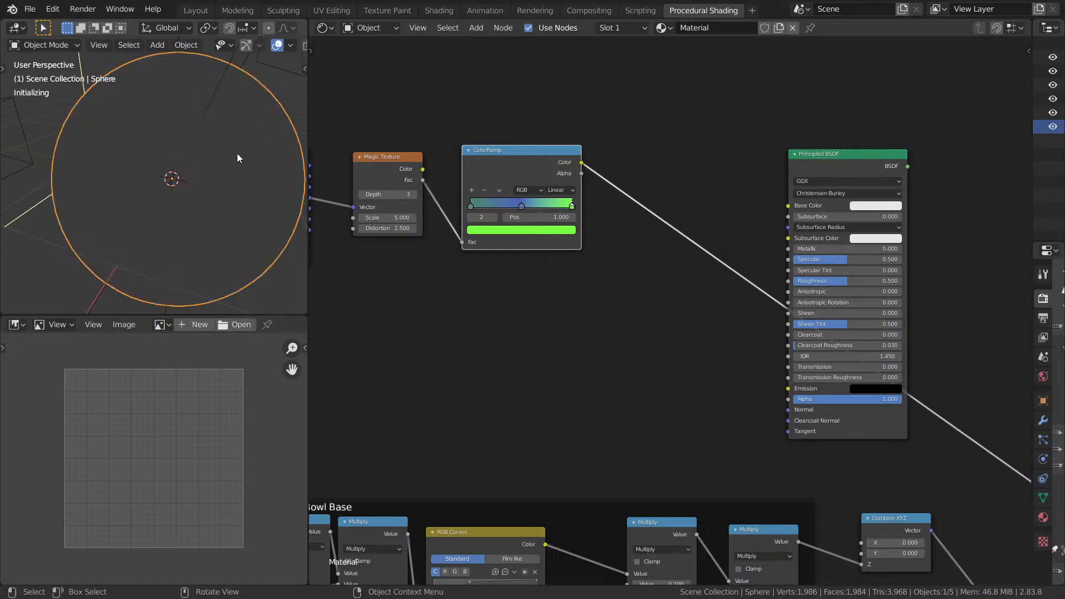
pyautogui.moveTo(203, 152); pyautogui.dragTo(221, 118, button='middle')
pyautogui.hotkey('ctrl', 'space')
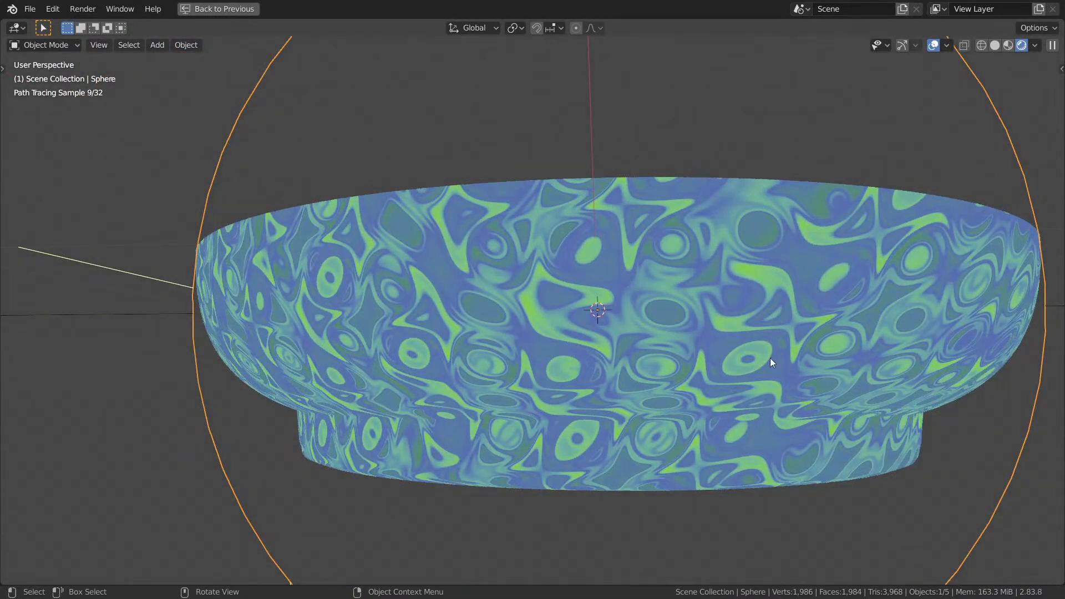
pyautogui.moveTo(770, 362)
pyautogui.mouseDown(button='middle')
pyautogui.moveTo(787, 359)
pyautogui.moveTo(764, 364)
pyautogui.mouseUp(button='middle')
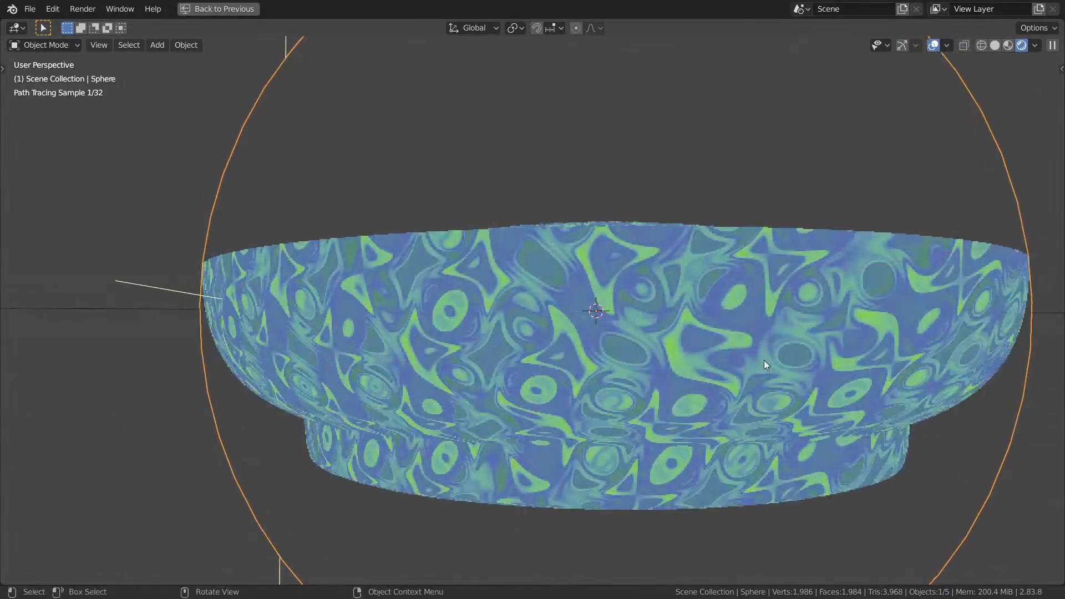
# Restore the multi-editor layout and switch the 3D viewport to Material Preview shading.
pyautogui.hotkey('ctrl', 'space')
pyautogui.moveTo(705, 300)
pyautogui.mouseDown(button='middle')
pyautogui.moveTo(723, 351)
pyautogui.moveTo(686, 331)
pyautogui.mouseUp(button='middle')
pyautogui.moveTo(639, 280); pyautogui.dragTo(606, 296, button='middle')
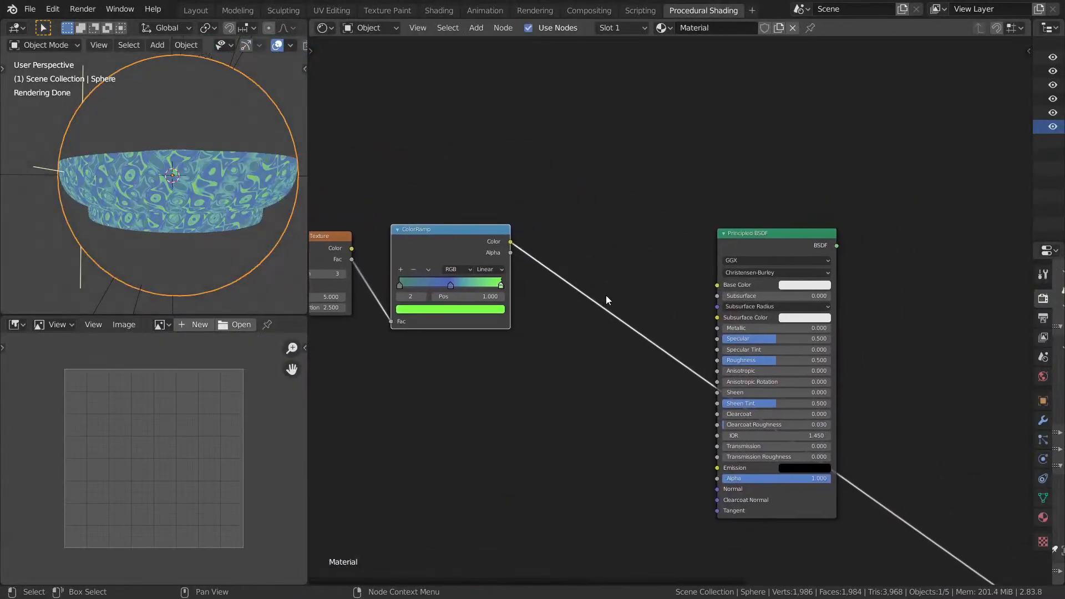
pyautogui.moveTo(639, 334); pyautogui.dragTo(954, 177, button='middle')
pyautogui.scroll(1, 778, 256)
pyautogui.moveTo(166, 177)
pyautogui.mouseDown(button='middle')
pyautogui.moveTo(177, 228)
pyautogui.moveTo(170, 225)
pyautogui.mouseUp(button='middle')
pyautogui.moveTo(622, 275); pyautogui.dragTo(465, 319, button='middle')
pyautogui.scroll(-3, 674, 233)
pyautogui.scroll(4, 644, 269)
pyautogui.press('z')
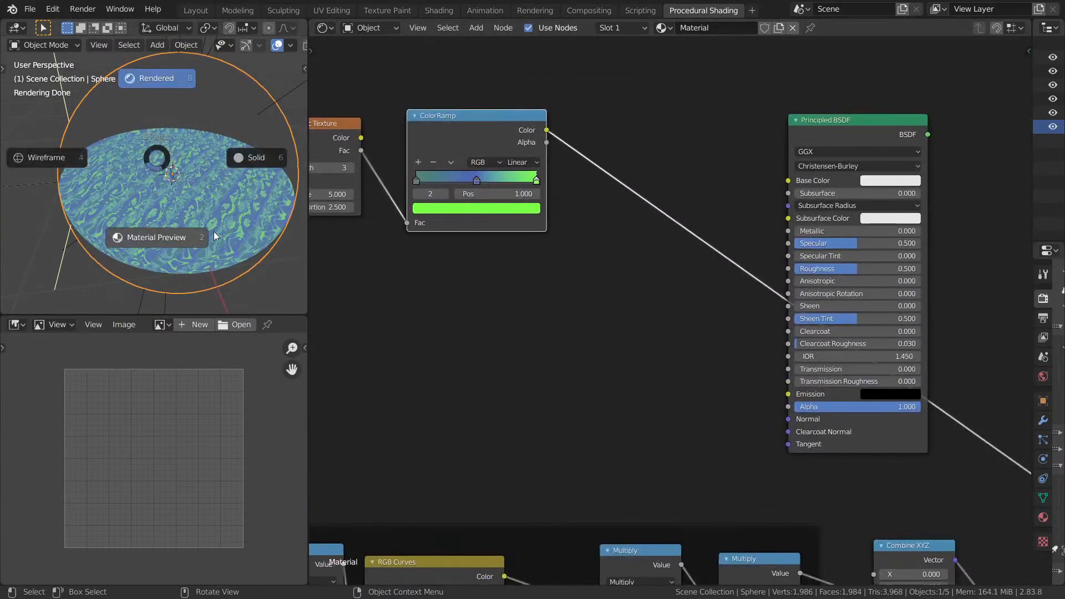
pyautogui.click(214, 233)
# Insert the Principled BSDF after the ColorRamp, with the ramp's Color feeding Base Color and the shader feeding the Material Output.
pyautogui.moveTo(888, 139); pyautogui.dragTo(745, 161)
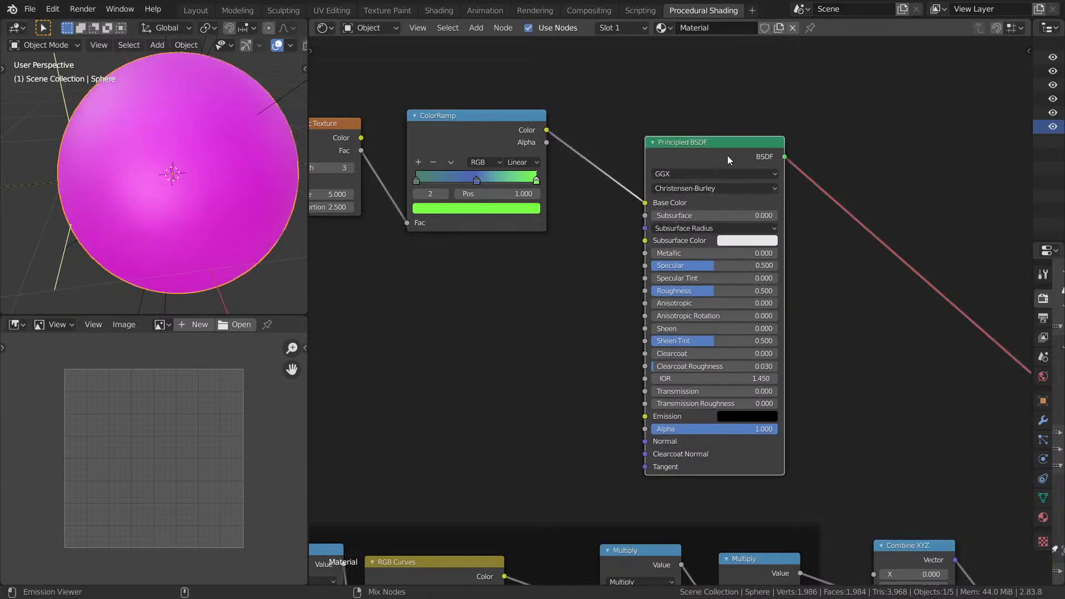
pyautogui.keyDown('ctrl'); pyautogui.keyDown('shift'); pyautogui.click(728, 160); pyautogui.keyUp('shift'); pyautogui.keyUp('ctrl')
pyautogui.moveTo(825, 157); pyautogui.dragTo(769, 185, button='middle')
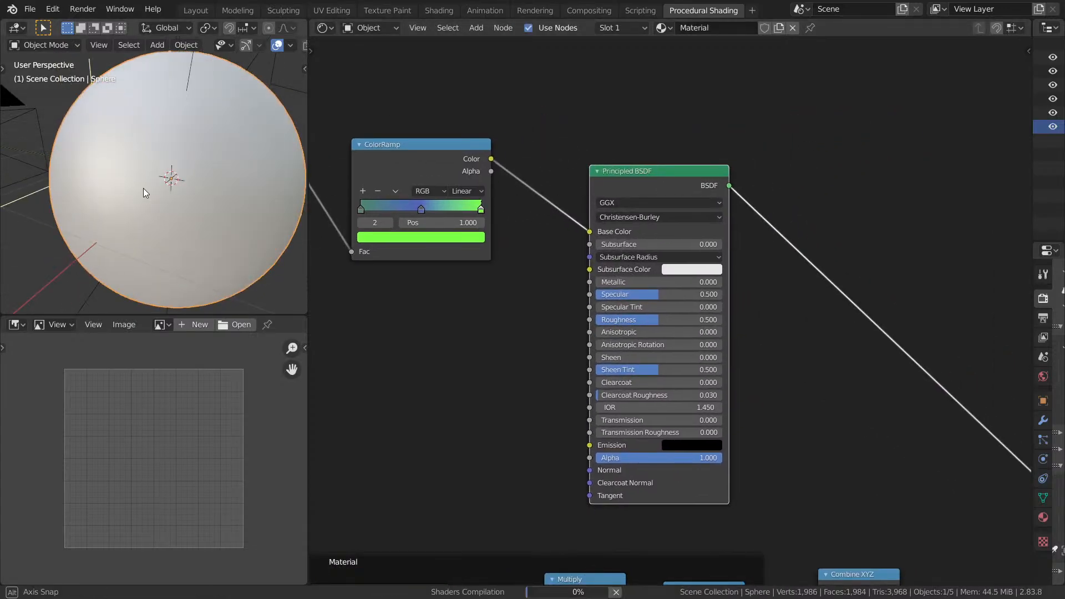
# Disconnect the displacement link from the Material Output and inspect the coloured pattern on the plain sphere.
pyautogui.moveTo(783, 343); pyautogui.dragTo(545, 107, button='middle')
pyautogui.scroll(-3, 671, 266)
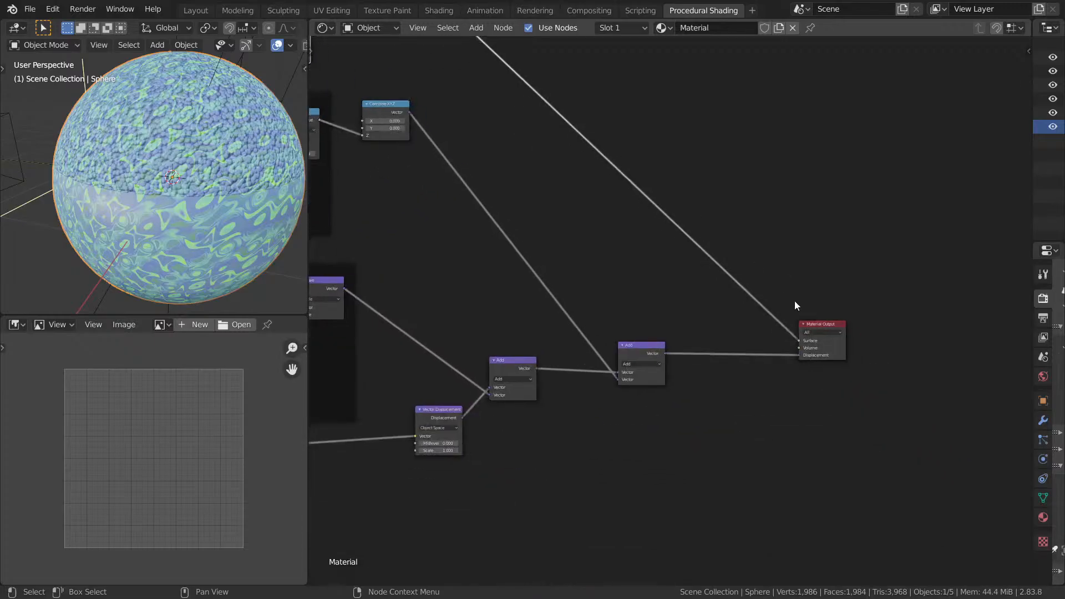
pyautogui.moveTo(798, 355); pyautogui.dragTo(749, 371)
pyautogui.moveTo(470, 187); pyautogui.dragTo(791, 416, button='middle')
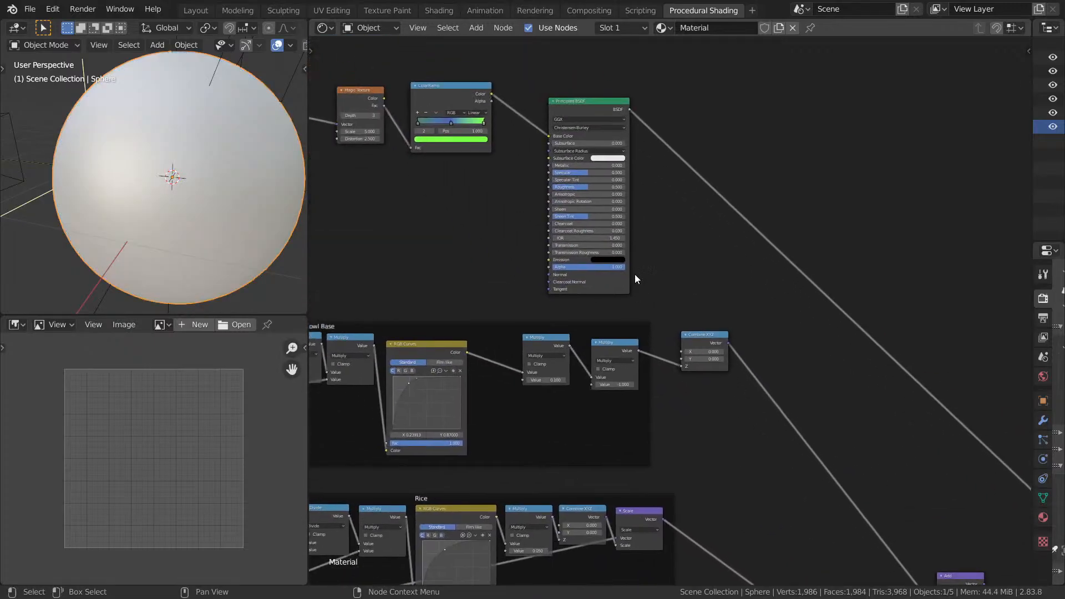
pyautogui.moveTo(635, 274); pyautogui.dragTo(694, 354, button='middle')
pyautogui.moveTo(133, 195); pyautogui.dragTo(180, 238, button='middle')
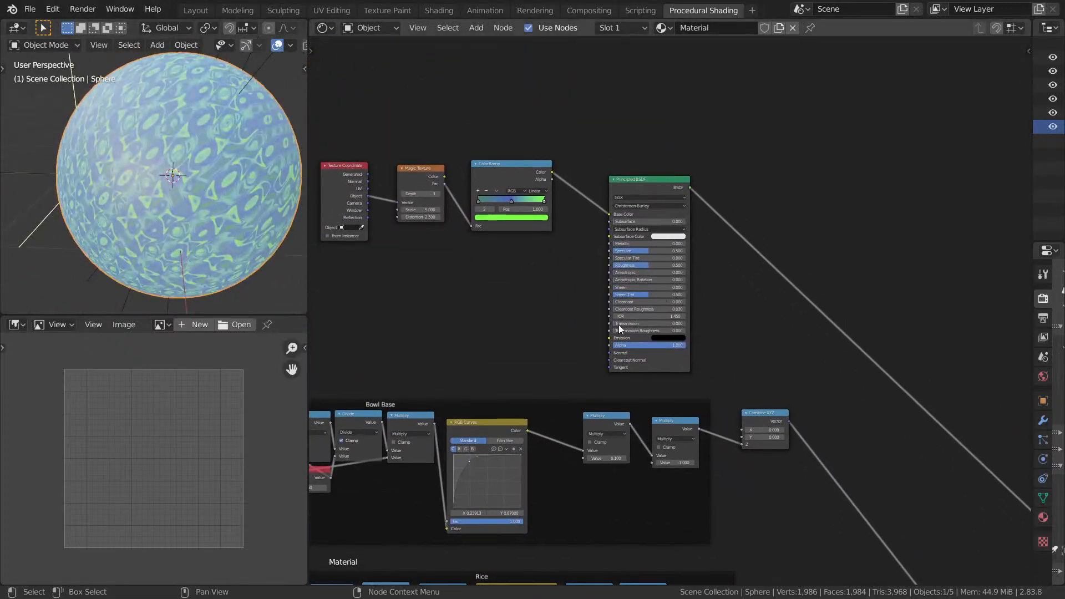
pyautogui.moveTo(24, 260); pyautogui.dragTo(266, 283, button='middle')
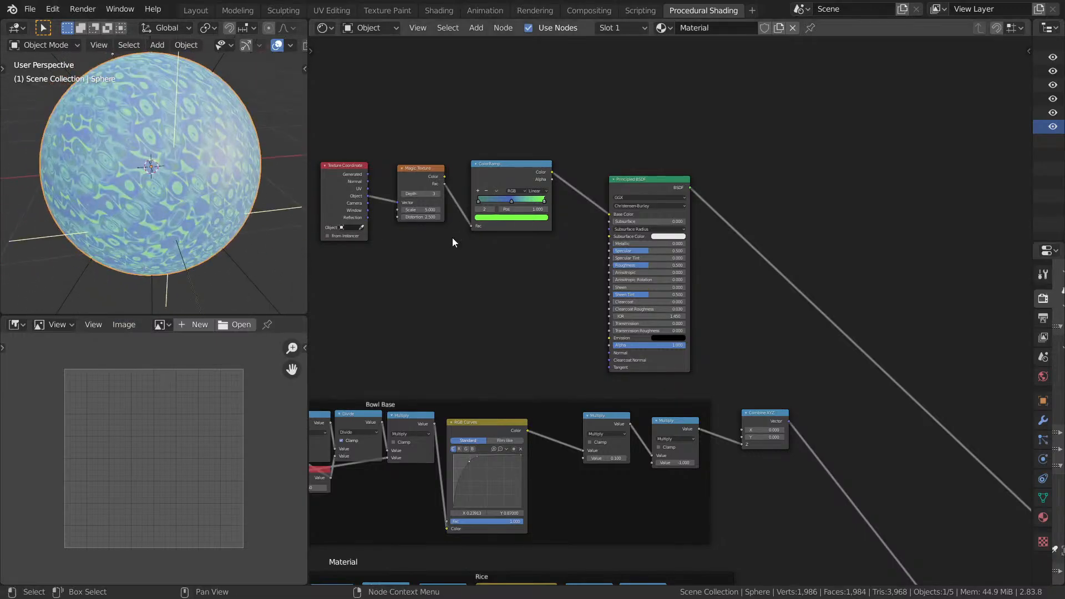
# Reposition the Principled BSDF node, then set its Roughness to 0.227 and Specular to 0.569.
pyautogui.moveTo(452, 237); pyautogui.dragTo(439, 288, button='middle')
pyautogui.scroll(2, 633, 300)
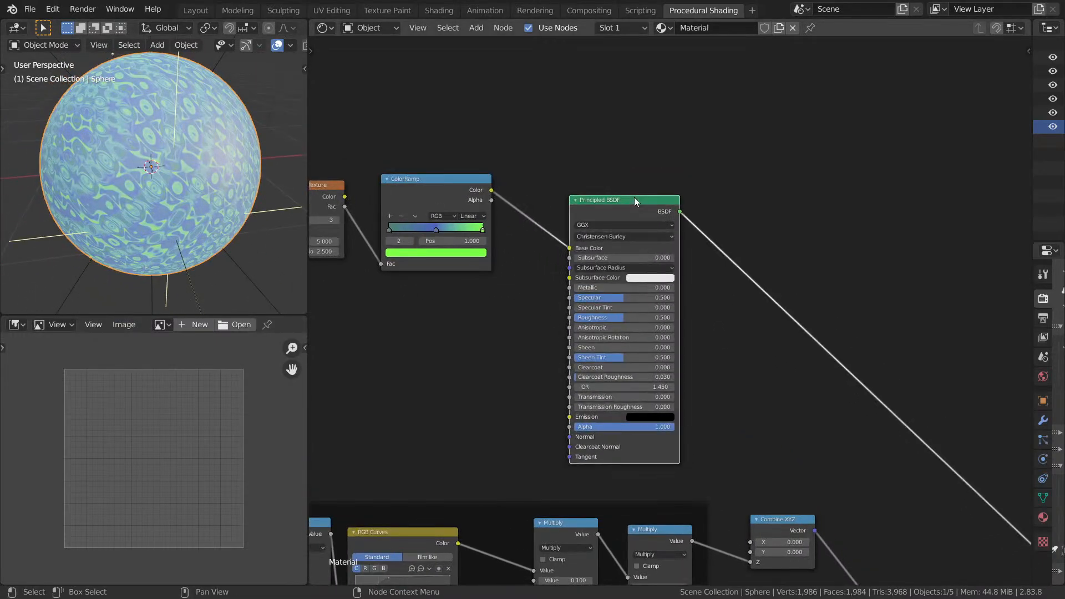
pyautogui.moveTo(635, 198); pyautogui.dragTo(602, 133)
pyautogui.scroll(2, 602, 132)
pyautogui.moveTo(602, 132); pyautogui.dragTo(693, 200, button='middle')
pyautogui.scroll(9, 717, 240)
pyautogui.moveTo(609, 217); pyautogui.dragTo(641, 253, button='middle')
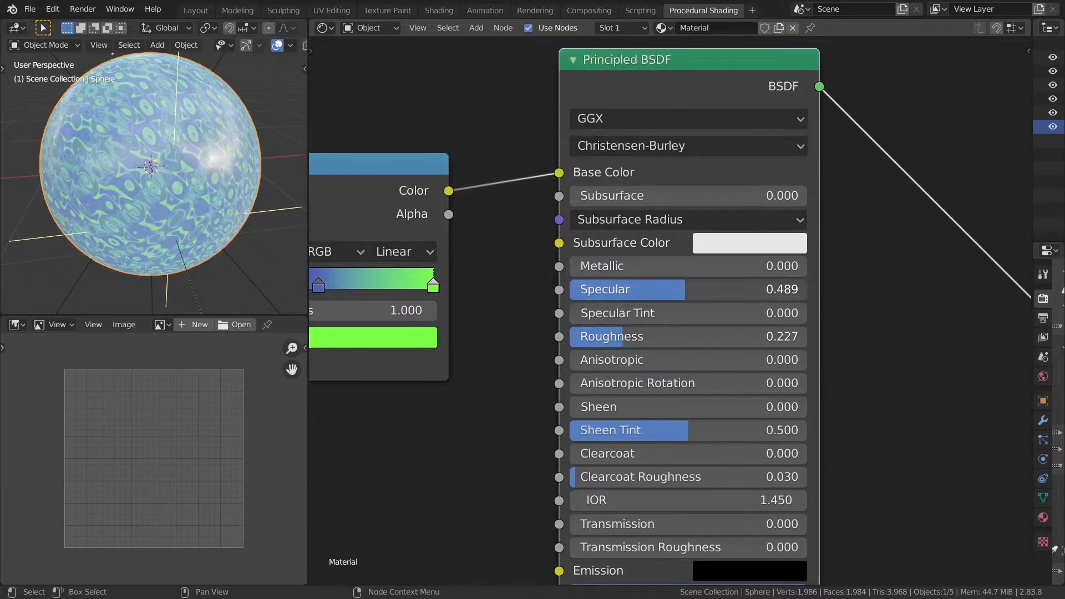
pyautogui.moveTo(616, 289); pyautogui.dragTo(713, 289)
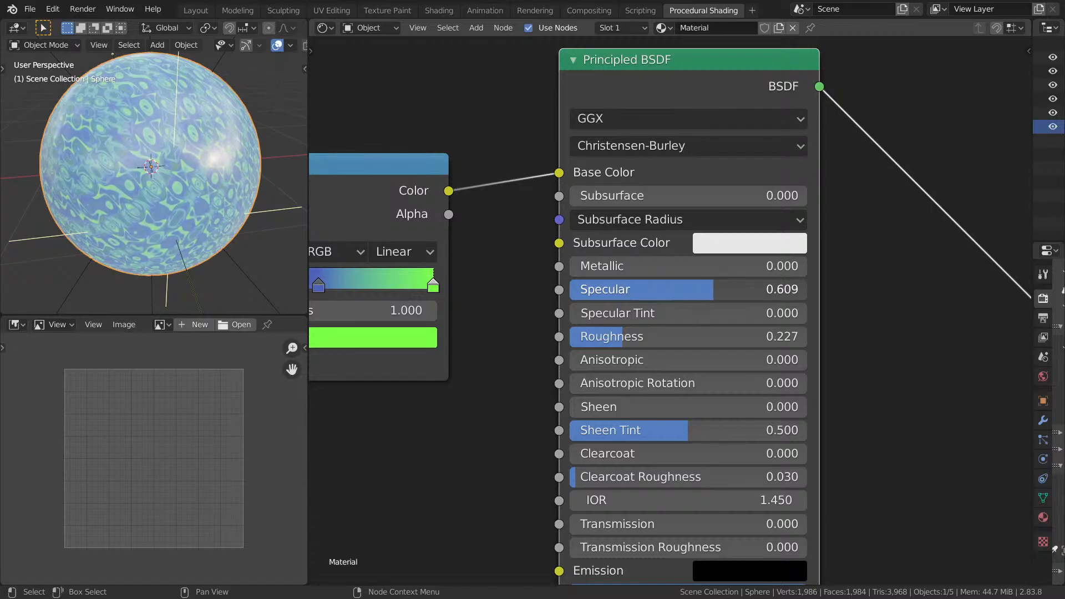
pyautogui.scroll(-3, 734, 293)
# Switch the 3D viewport to Rendered shading and set the Principled BSDF's Specular to 0.627.
pyautogui.moveTo(226, 199)
pyautogui.mouseDown(button='middle')
pyautogui.moveTo(121, 217)
pyautogui.moveTo(165, 189)
pyautogui.moveTo(214, 185)
pyautogui.mouseUp(button='middle')
pyautogui.press('z')
pyautogui.click(204, 134)
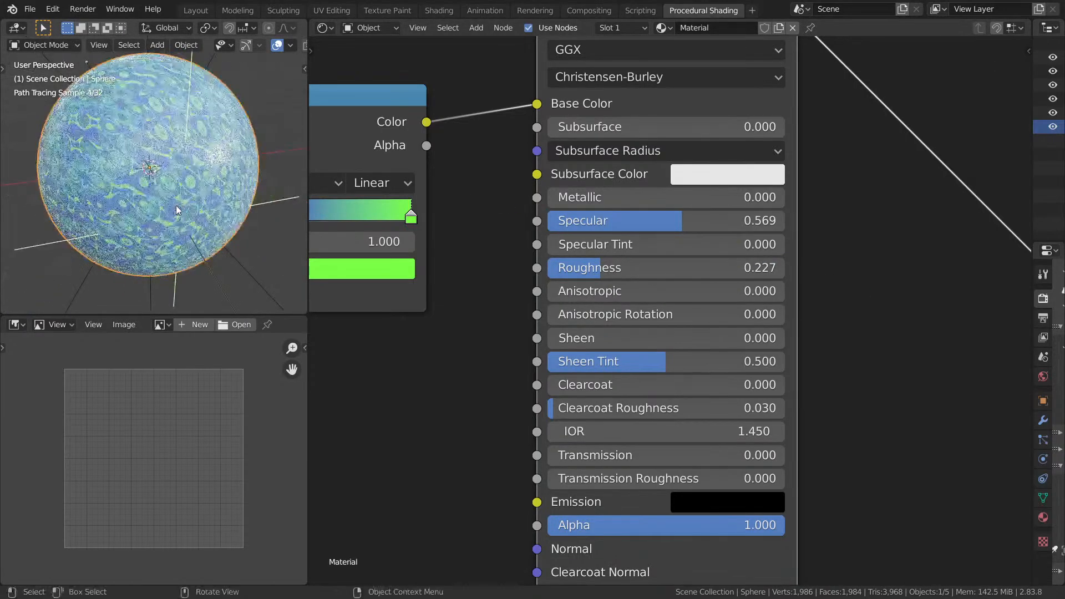
pyautogui.moveTo(715, 231)
pyautogui.mouseDown()
pyautogui.moveTo(671, 231)
pyautogui.moveTo(742, 231)
pyautogui.moveTo(729, 231)
pyautogui.mouseUp()
pyautogui.moveTo(785, 225); pyautogui.dragTo(768, 197, button='middle')
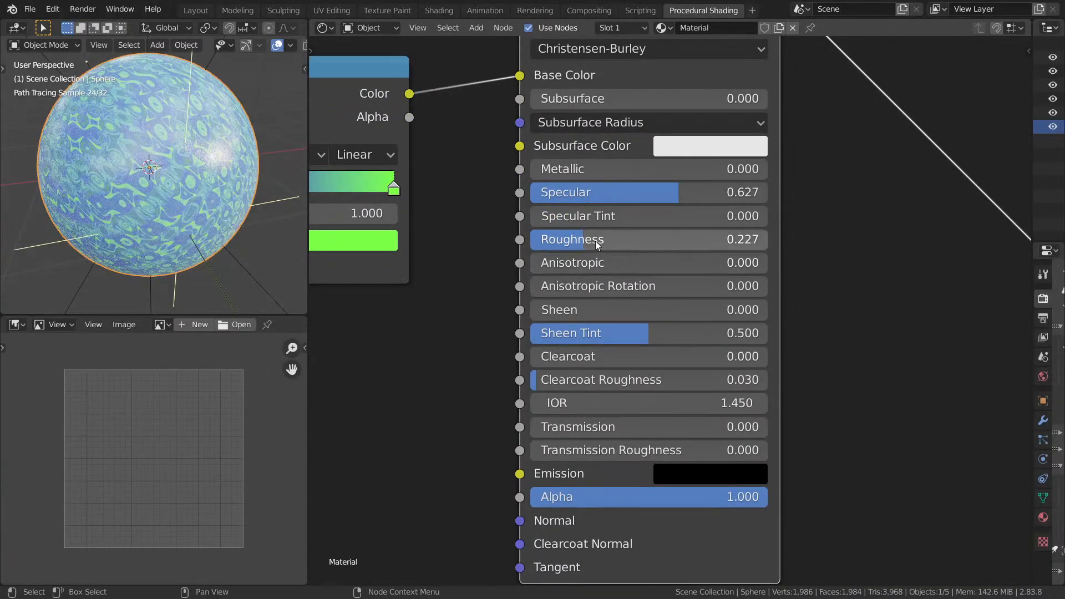
# Set the Principled BSDF's Roughness to 0.245 and Metallic to 0.367.
pyautogui.moveTo(595, 241)
pyautogui.mouseDown()
pyautogui.moveTo(573, 241)
pyautogui.moveTo(599, 241)
pyautogui.mouseUp()
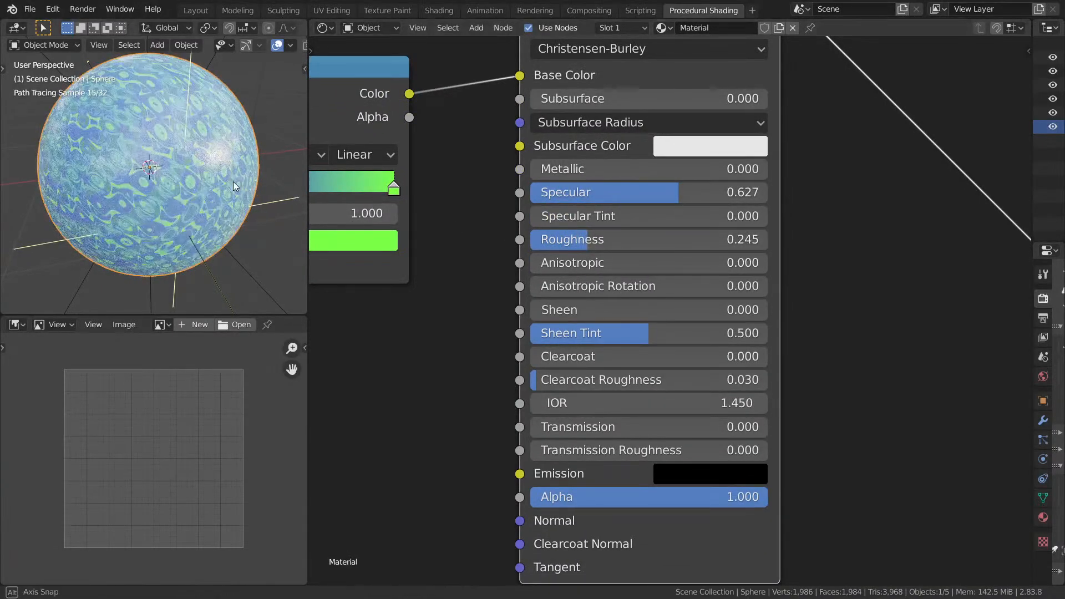
pyautogui.moveTo(233, 182); pyautogui.dragTo(209, 181, button='middle')
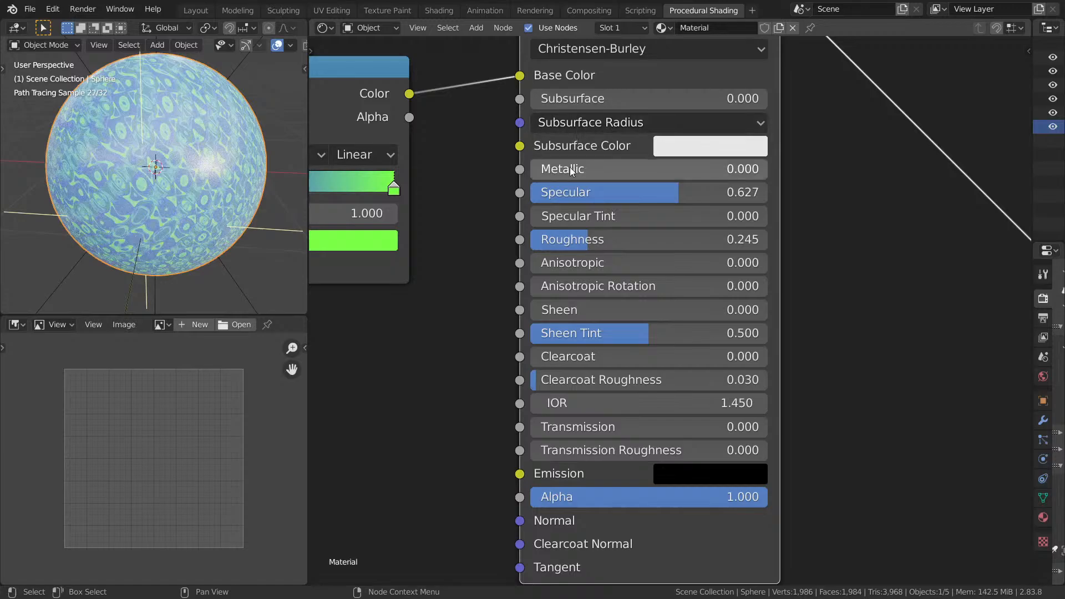
pyautogui.moveTo(571, 169); pyautogui.dragTo(618, 169)
# Reconnect the final vector Add node's output to the Material Output's Displacement input.
pyautogui.scroll(-1, 791, 240)
pyautogui.scroll(-4, 791, 239)
pyautogui.moveTo(932, 385); pyautogui.dragTo(847, 325, button='middle')
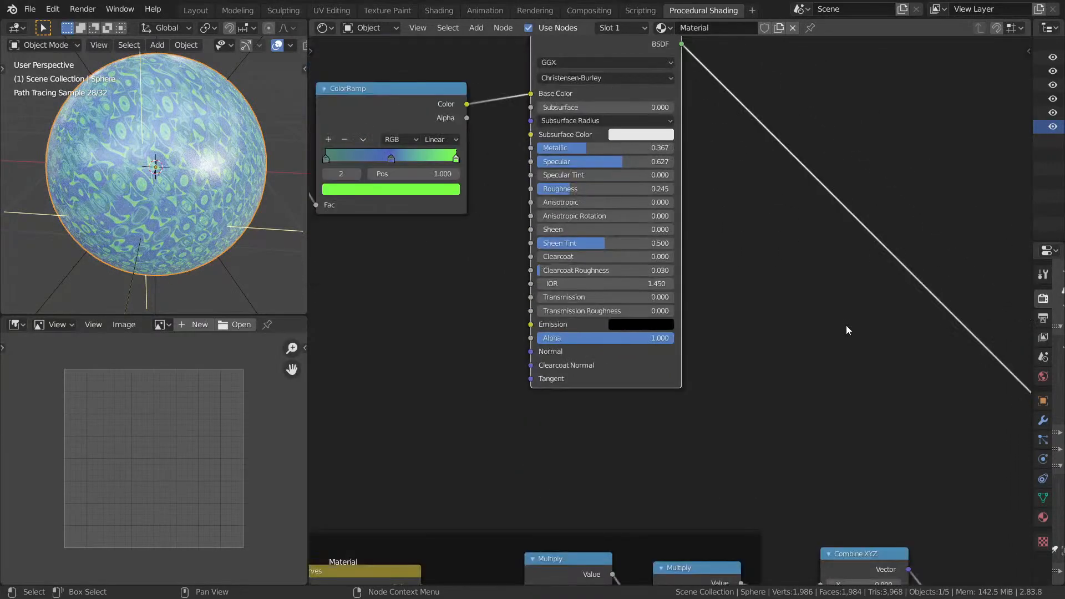
pyautogui.scroll(-5, 847, 325)
pyautogui.moveTo(909, 370); pyautogui.dragTo(762, 247, button='middle')
pyautogui.scroll(-2, 761, 247)
pyautogui.moveTo(785, 298); pyautogui.dragTo(581, 143, button='middle')
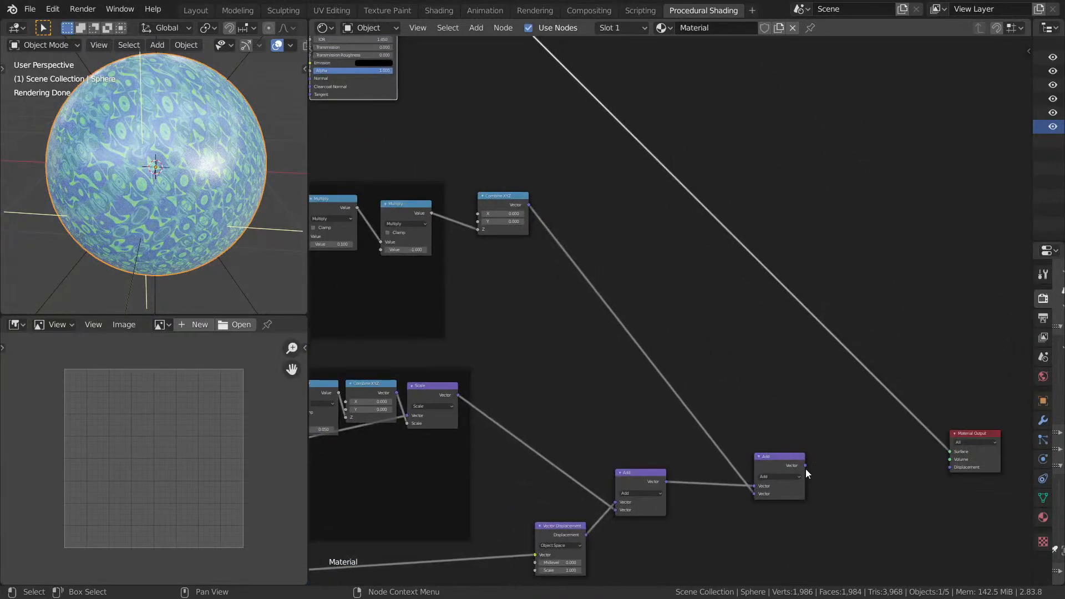
pyautogui.moveTo(954, 467); pyautogui.dragTo(954, 467)
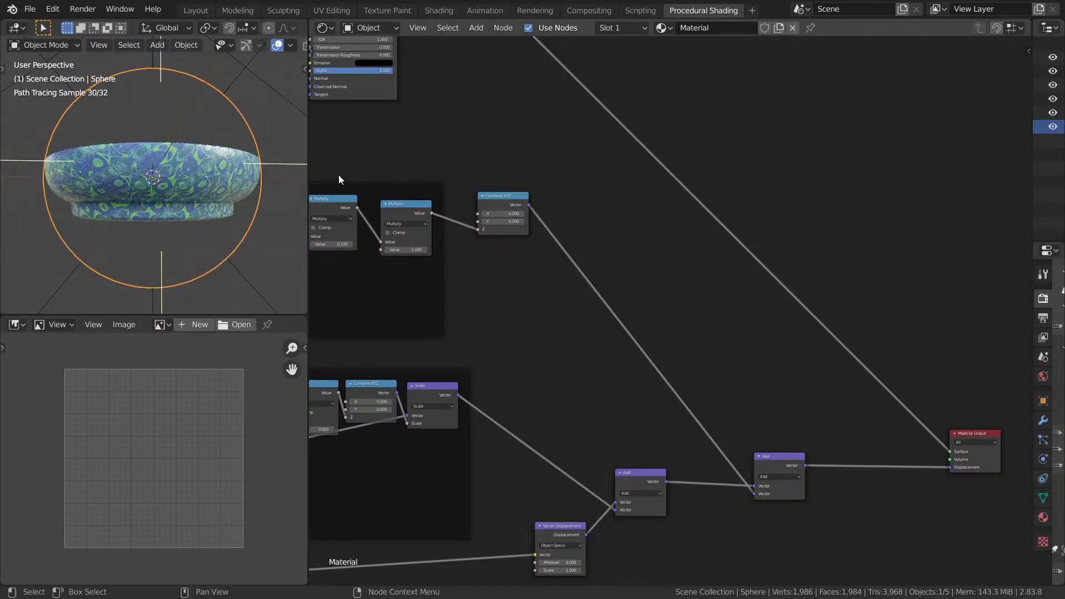
pyautogui.moveTo(261, 184); pyautogui.dragTo(232, 196, button='middle')
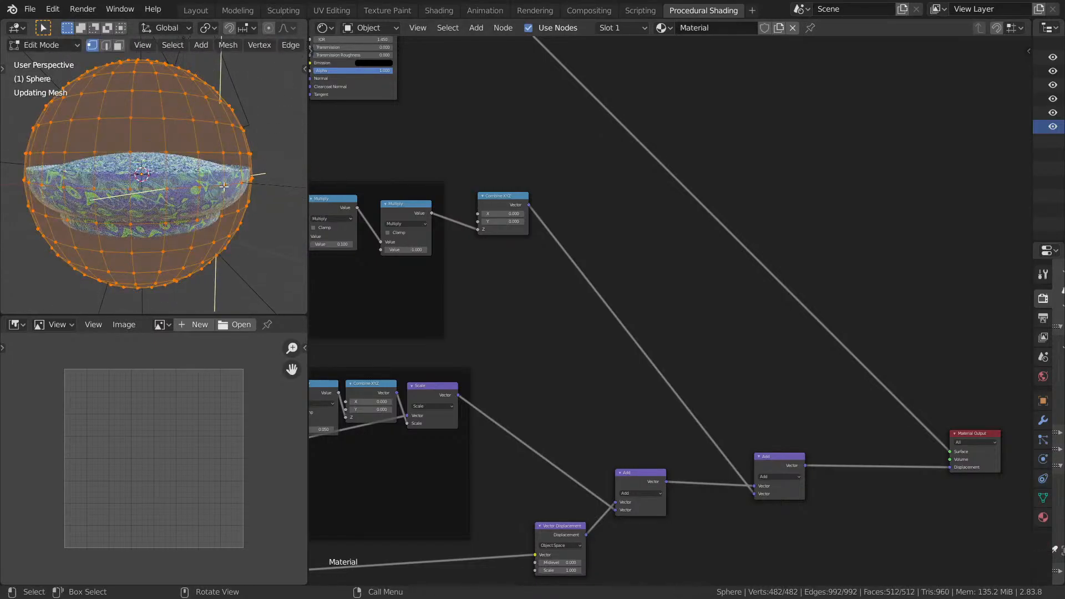
# Preview the output of the Bowl Base frame's Less Than node on the bowl.
pyautogui.moveTo(488, 180); pyautogui.dragTo(681, 235, button='middle')
pyautogui.moveTo(460, 106); pyautogui.dragTo(598, 266, button='middle')
pyautogui.moveTo(564, 201); pyautogui.dragTo(542, 268, button='middle')
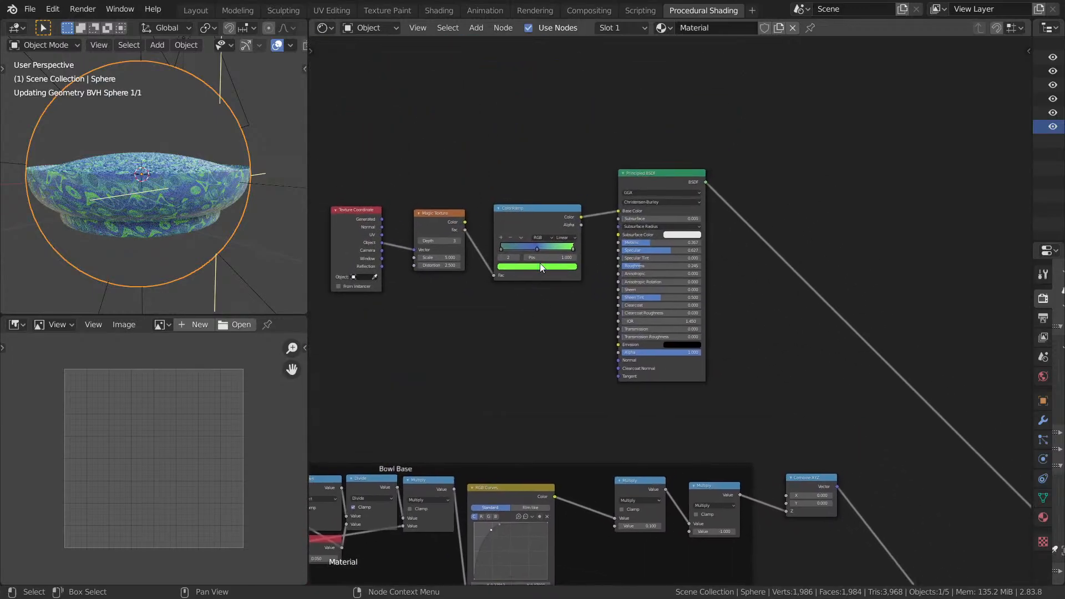
pyautogui.scroll(2, 577, 242)
pyautogui.moveTo(813, 248); pyautogui.dragTo(885, 147, button='middle')
pyautogui.moveTo(606, 277); pyautogui.dragTo(770, 176, button='middle')
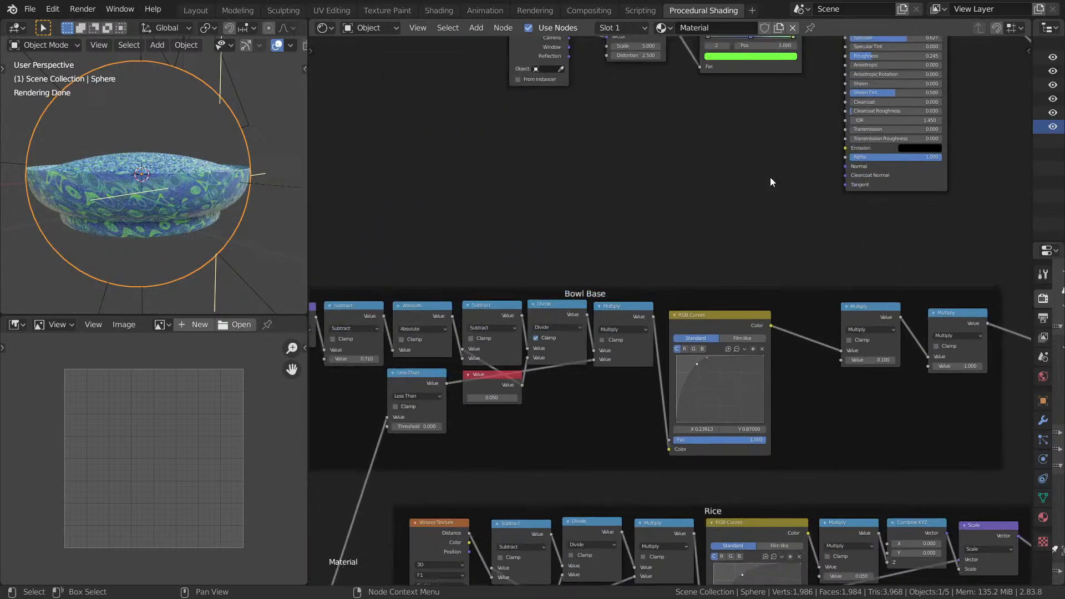
pyautogui.moveTo(588, 244); pyautogui.dragTo(680, 204, button='middle')
pyautogui.moveTo(562, 257); pyautogui.dragTo(768, 221, button='middle')
pyautogui.keyDown('ctrl'); pyautogui.keyDown('shift'); pyautogui.click(720, 307); pyautogui.keyUp('shift'); pyautogui.keyUp('ctrl')
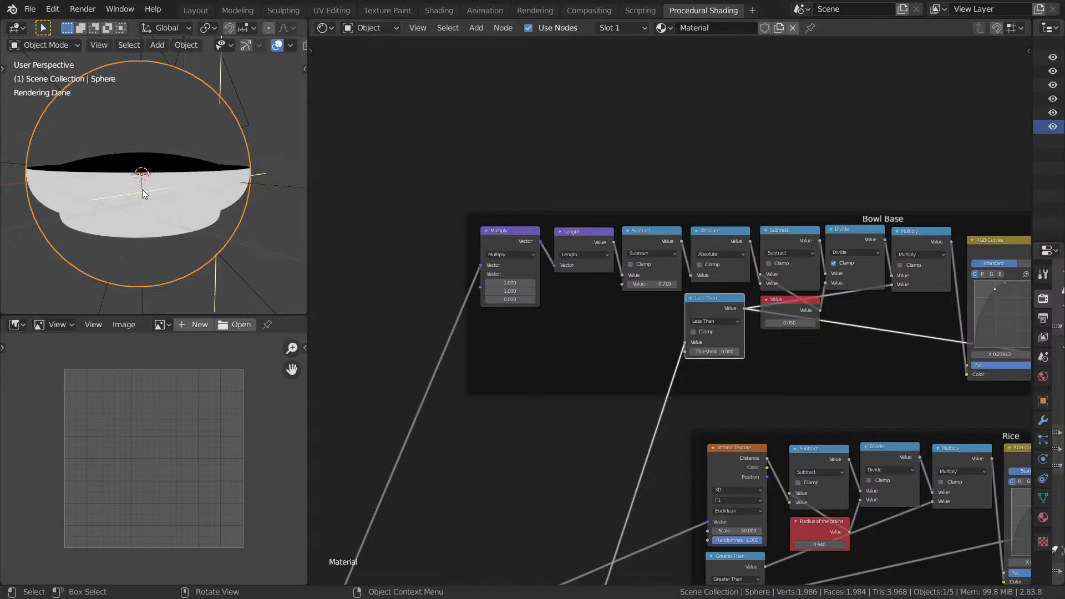
# Add a Mix Shader node beside the Principled BSDF.
pyautogui.moveTo(669, 178); pyautogui.dragTo(268, 262, button='middle')
pyautogui.hotkey('shift', 'a')
pyautogui.write('sMI')
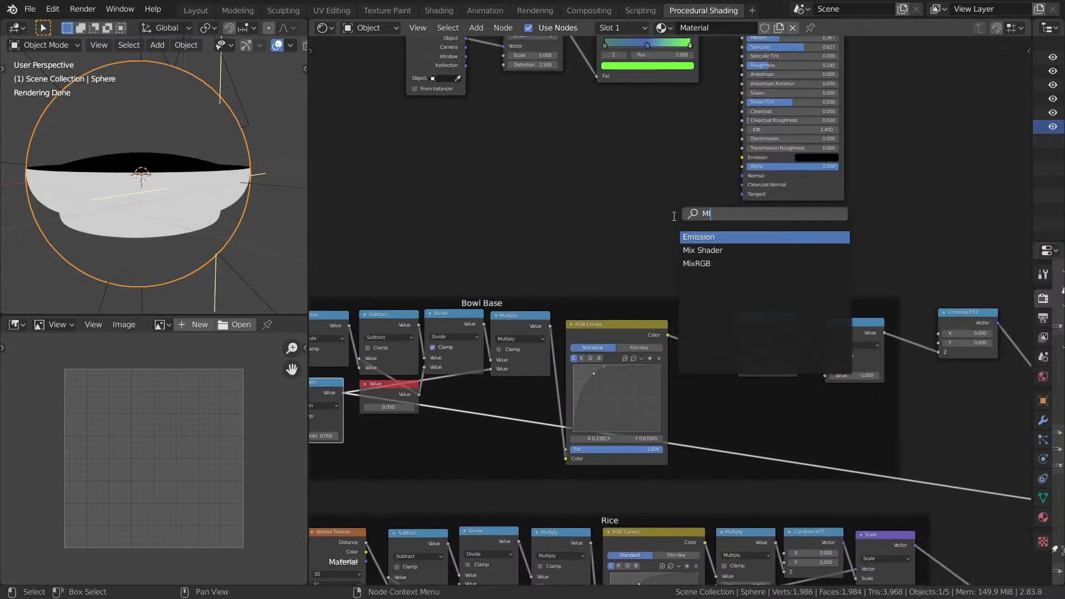
pyautogui.press('Down')
pyautogui.press('Down')
pyautogui.press('Up')
pyautogui.press('Return')
pyautogui.click(968, 119)
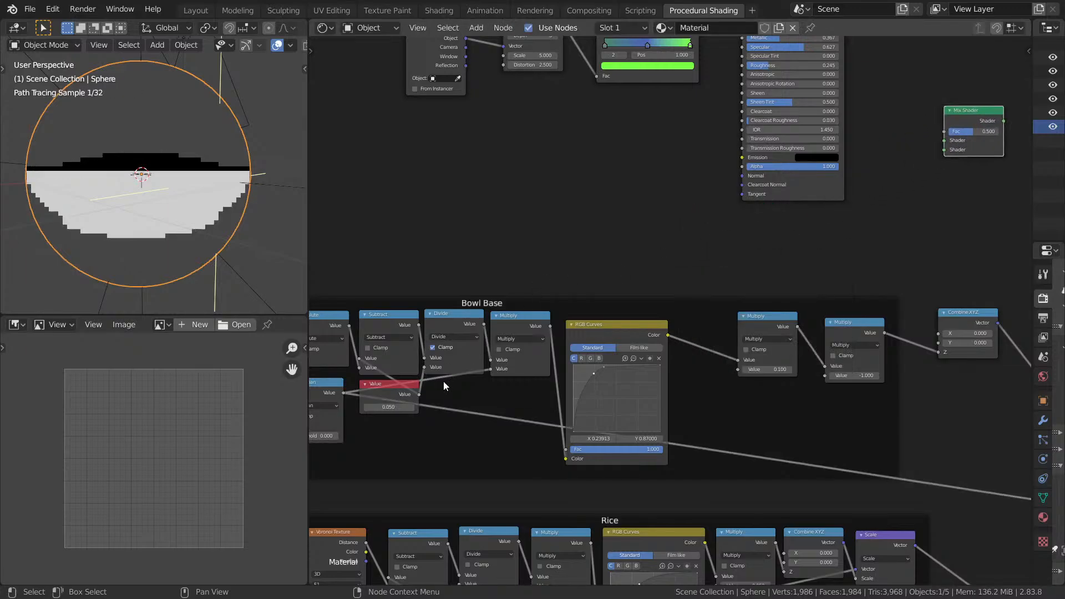
# Connect the Less Than output to the Mix Shader's Fac and the Principled BSDF to its second Shader input.
pyautogui.moveTo(344, 392); pyautogui.dragTo(949, 134)
pyautogui.moveTo(657, 246); pyautogui.dragTo(781, 207, button='middle')
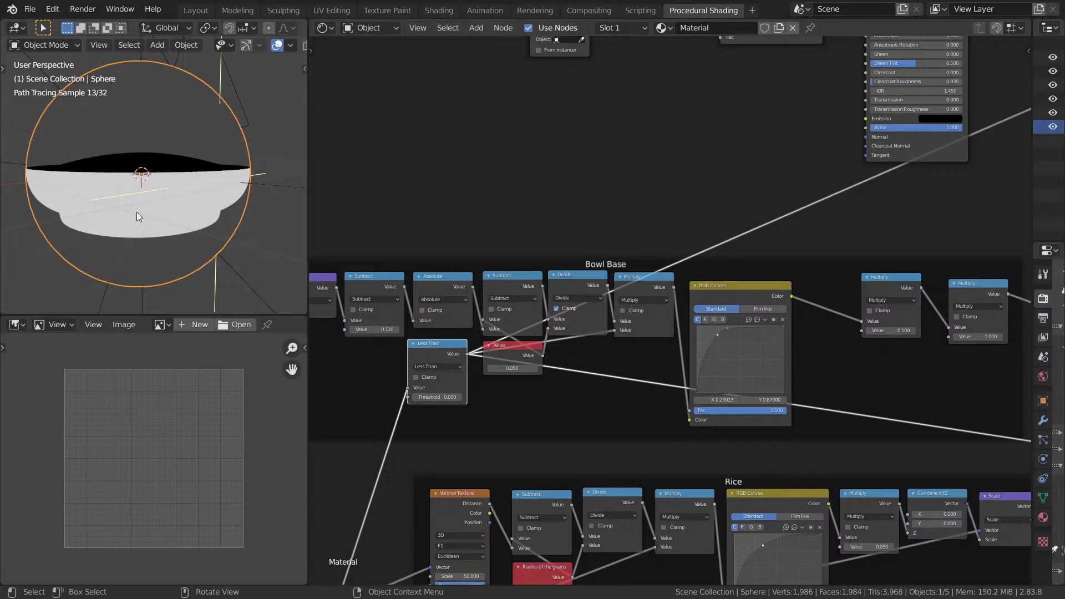
pyautogui.moveTo(595, 173); pyautogui.dragTo(574, 271, button='middle')
pyautogui.moveTo(761, 168)
pyautogui.mouseDown(button='middle')
pyautogui.moveTo(735, 209)
pyautogui.moveTo(593, 244)
pyautogui.mouseUp(button='middle')
pyautogui.scroll(1, 832, 172)
pyautogui.moveTo(849, 166); pyautogui.dragTo(706, 193, button='middle')
pyautogui.moveTo(627, 129); pyautogui.dragTo(734, 324)
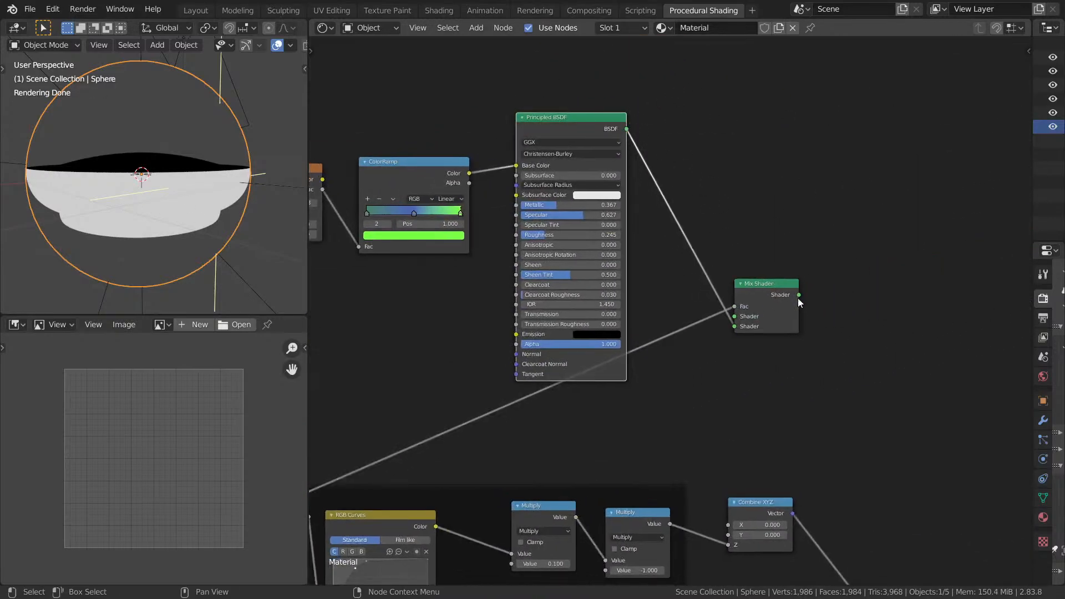
# Preview the Mix Shader on the object and examine the bowl through the camera and from above in a maximized view.
pyautogui.moveTo(844, 305); pyautogui.dragTo(760, 250, button='middle')
pyautogui.keyDown('ctrl'); pyautogui.keyDown('shift'); pyautogui.click(682, 239); pyautogui.keyUp('shift'); pyautogui.keyUp('ctrl')
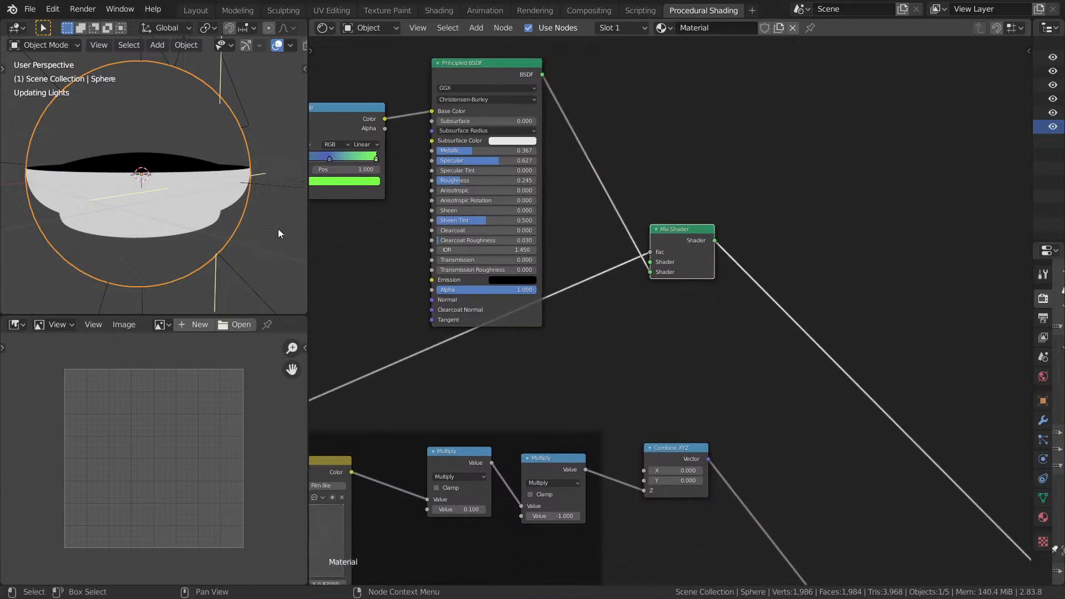
pyautogui.hotkey('ctrl', 'alt', 'space')
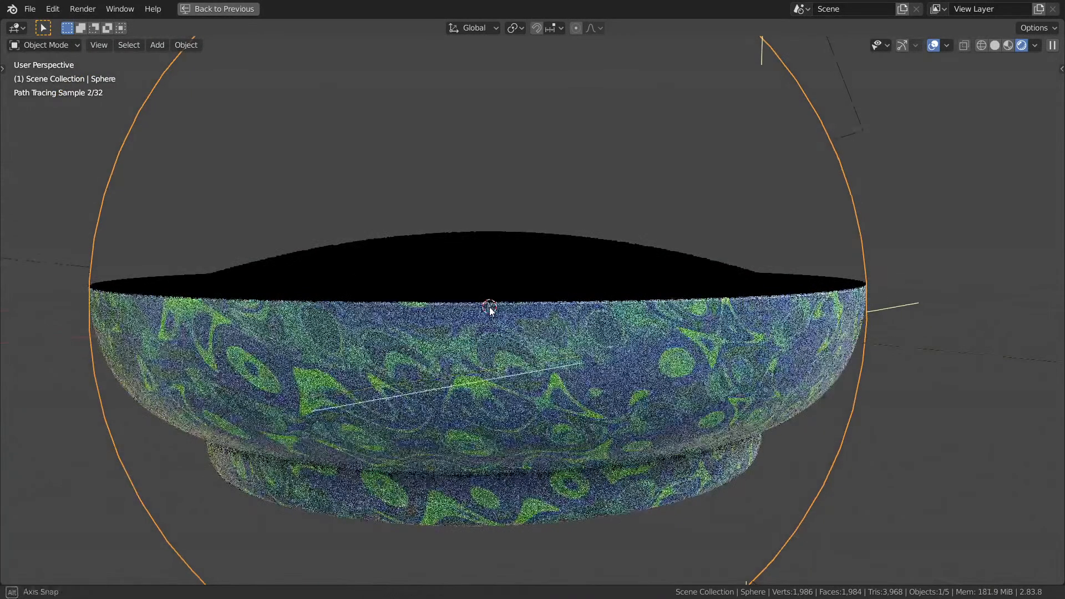
pyautogui.press('KP_0')
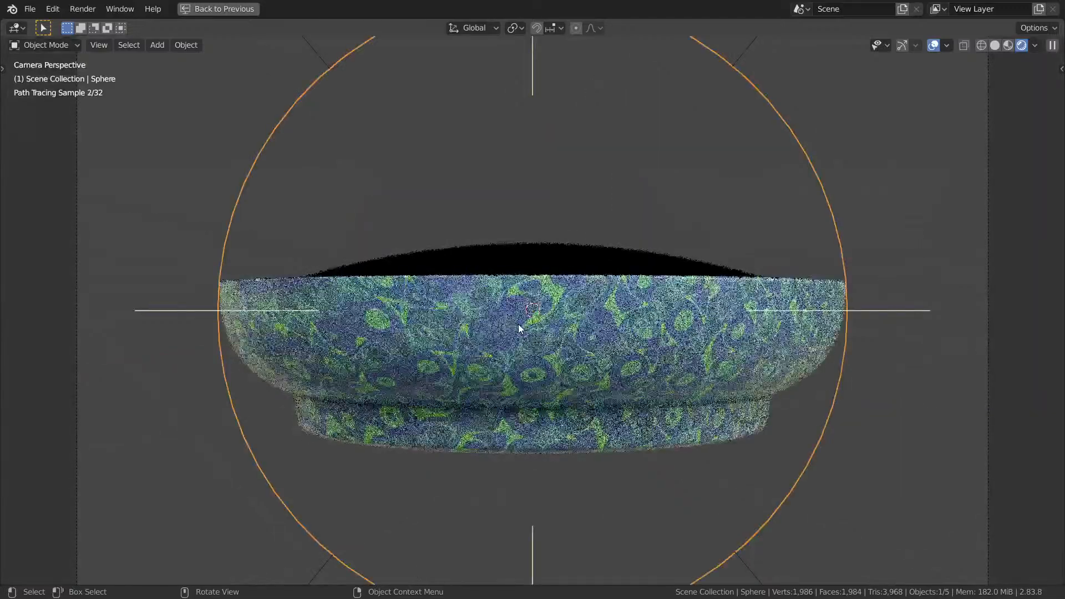
pyautogui.moveTo(590, 248)
pyautogui.mouseDown(button='middle')
pyautogui.moveTo(561, 297)
pyautogui.moveTo(502, 295)
pyautogui.mouseUp(button='middle')
# Preview the Principled BSDF alone and examine the rice surface and bowl rim in a maximized view.
pyautogui.hotkey('ctrl', 'space')
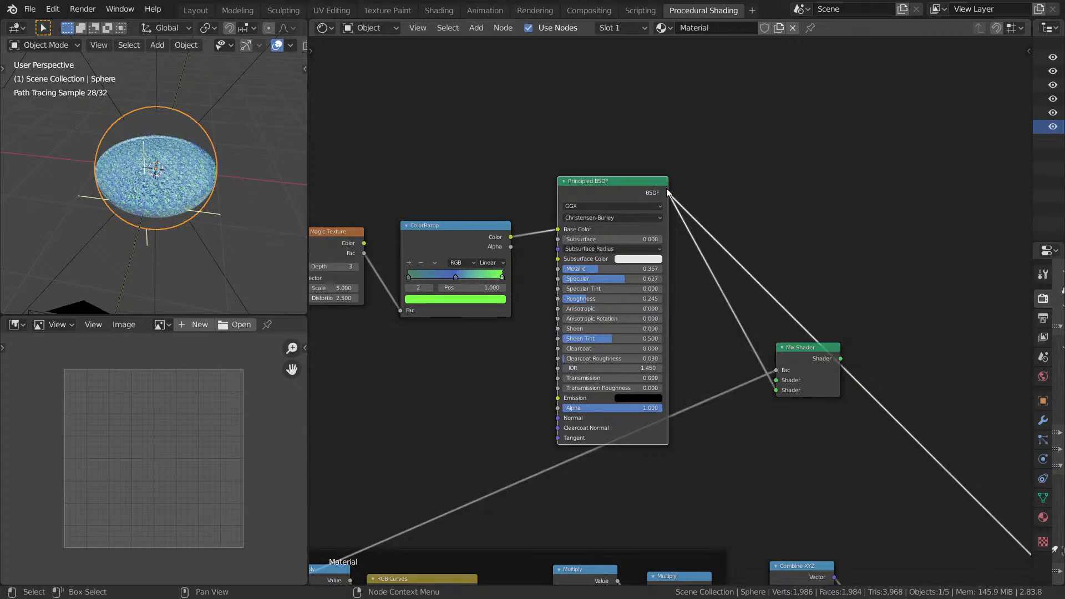
pyautogui.hotkey('ctrl', 'space')
pyautogui.scroll(2, 438, 230)
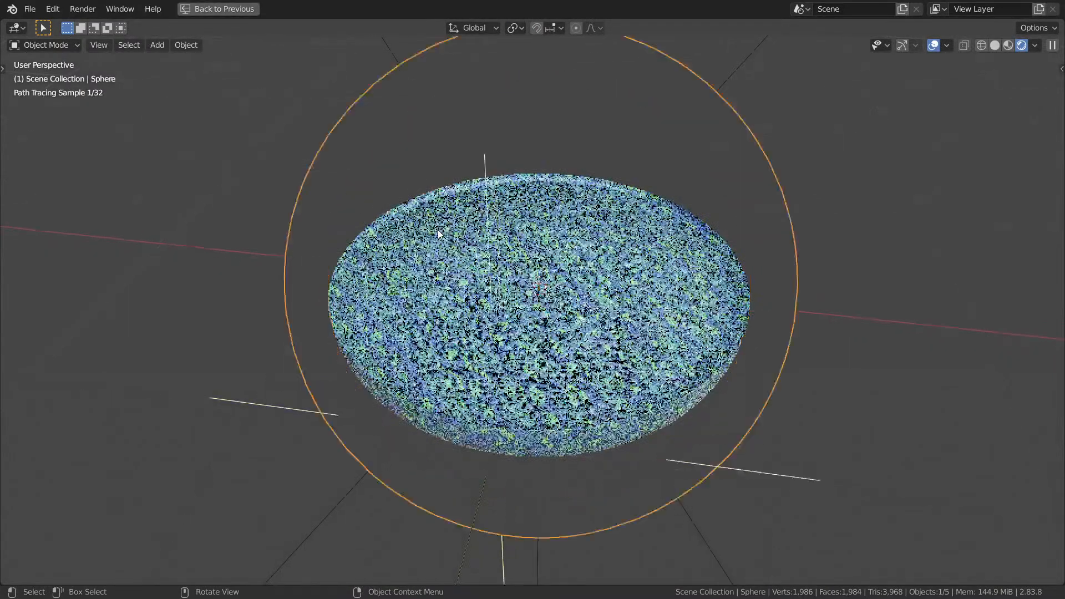
pyautogui.scroll(2, 438, 230)
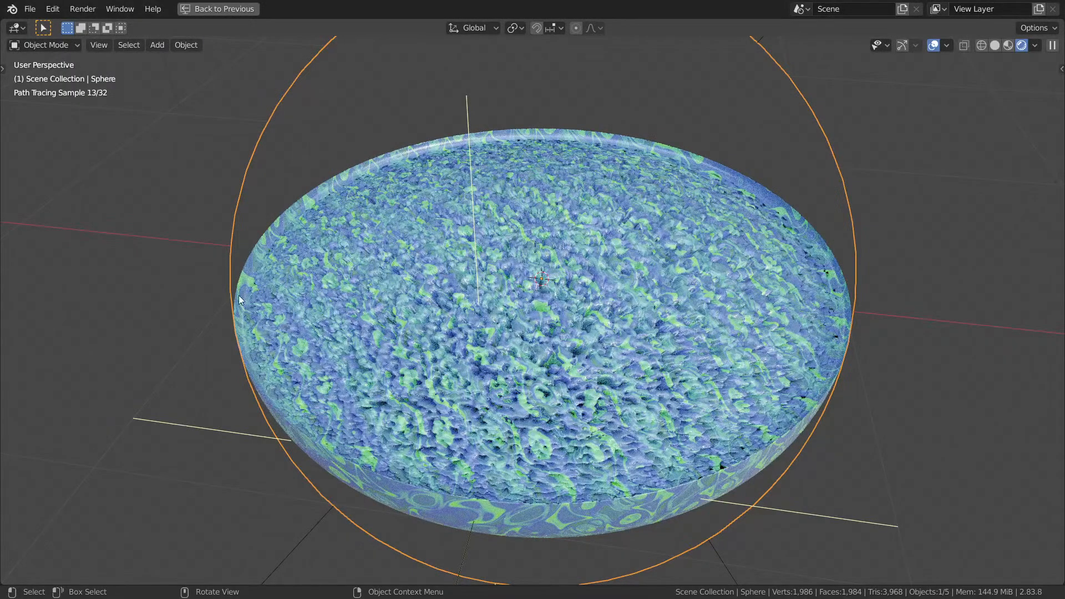
pyautogui.hotkey('ctrl', 'space')
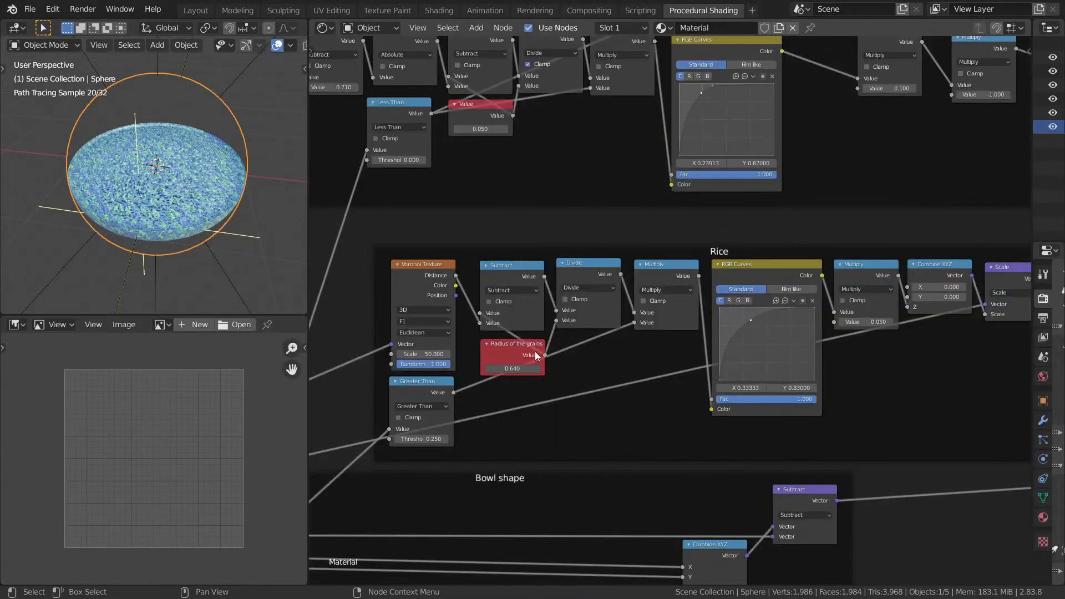
# Preview the Rice frame's grain radius value on the object and look over the surrounding node frames.
pyautogui.keyDown('ctrl'); pyautogui.keyDown('shift'); pyautogui.click(508, 353); pyautogui.keyUp('shift'); pyautogui.keyUp('ctrl')
pyautogui.moveTo(999, 327); pyautogui.dragTo(815, 314, button='middle')
pyautogui.moveTo(820, 455); pyautogui.dragTo(834, 333, button='middle')
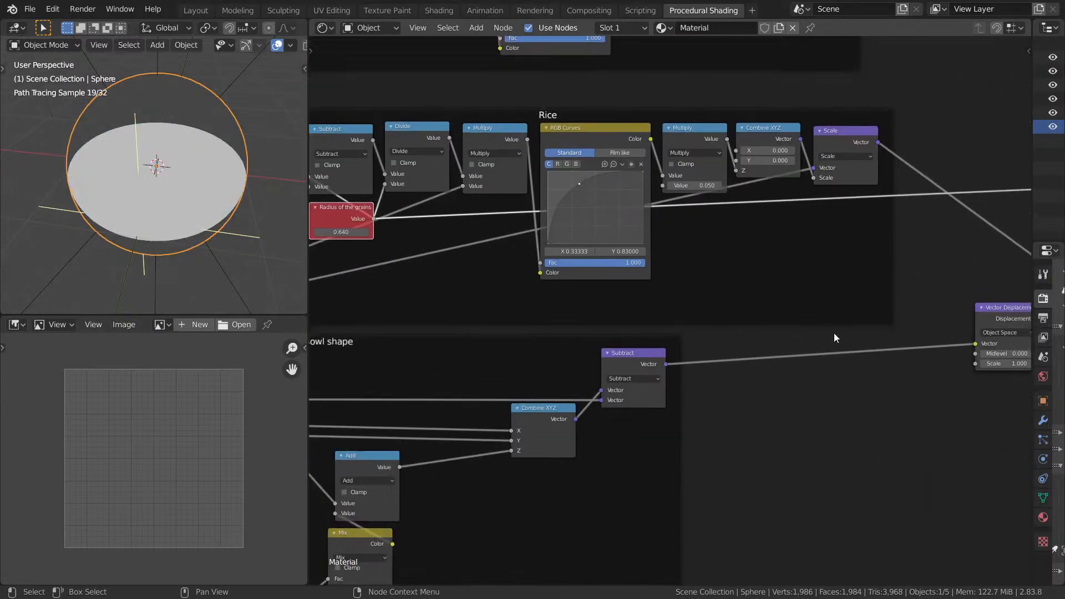
pyautogui.scroll(-8, 734, 404)
pyautogui.moveTo(835, 247); pyautogui.dragTo(860, 301, button='middle')
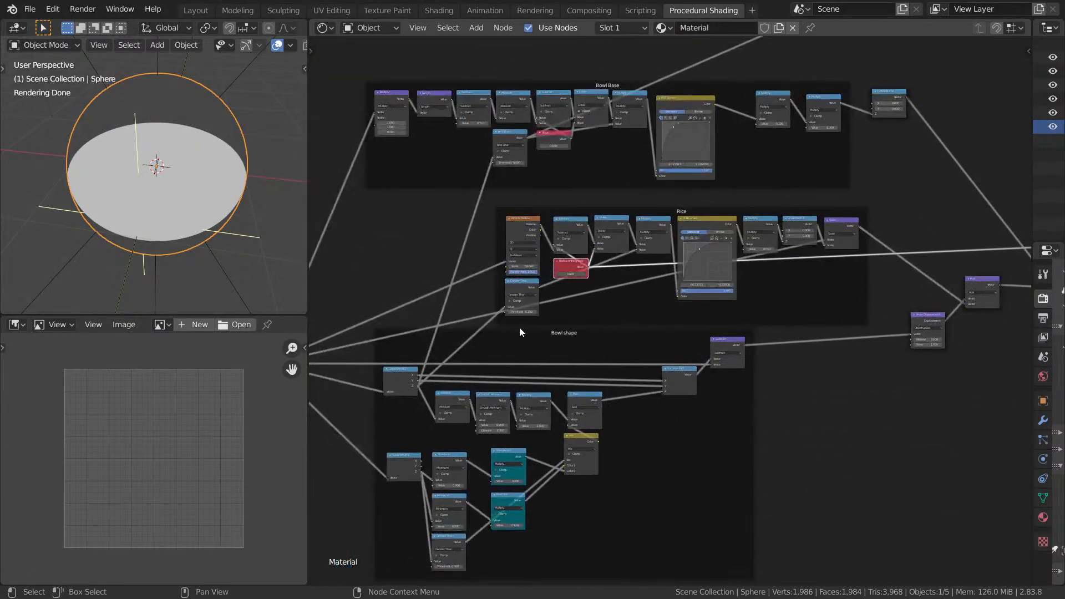
# Preview the Rice frame's Greater Than mask on the object and connect its output to the Mix Shader's Fac.
pyautogui.keyDown('ctrl'); pyautogui.keyDown('shift'); pyautogui.click(524, 287); pyautogui.keyUp('shift'); pyautogui.keyUp('ctrl')
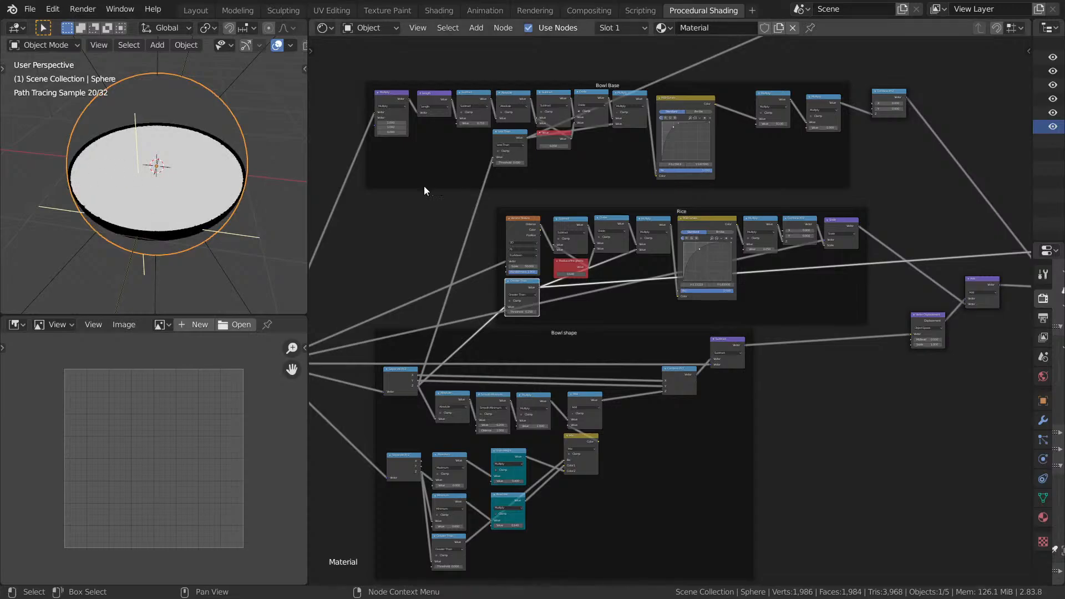
pyautogui.moveTo(416, 221); pyautogui.dragTo(383, 278, button='middle')
pyautogui.moveTo(608, 198); pyautogui.dragTo(569, 278, button='middle')
pyautogui.scroll(1, 478, 412)
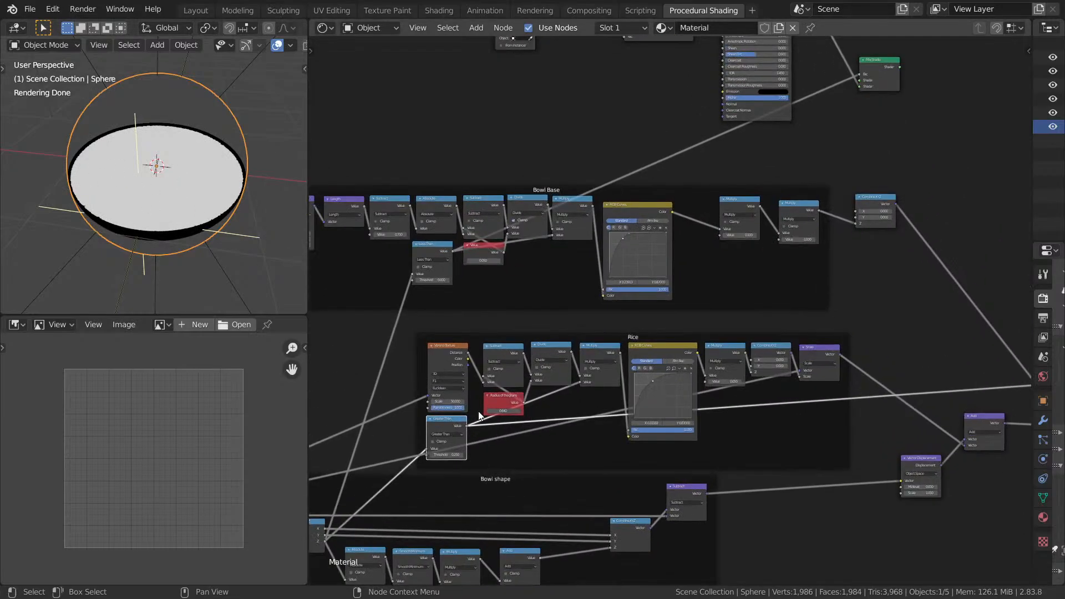
pyautogui.moveTo(479, 411); pyautogui.dragTo(459, 461, button='middle')
pyautogui.moveTo(445, 475); pyautogui.dragTo(842, 124)
pyautogui.moveTo(719, 170); pyautogui.dragTo(743, 125, button='middle')
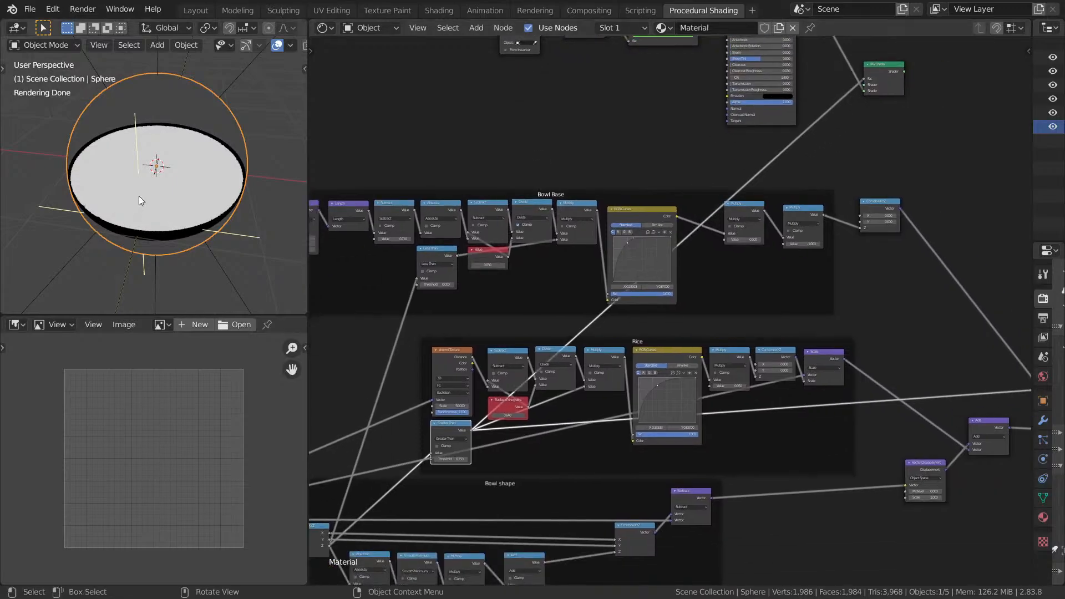
pyautogui.moveTo(139, 196); pyautogui.dragTo(119, 239, button='middle')
# Move the Principled BSDF link to the Mix Shader's first Shader input and preview the Mix Shader.
pyautogui.moveTo(494, 165); pyautogui.dragTo(405, 337, button='middle')
pyautogui.scroll(5, 684, 222)
pyautogui.moveTo(684, 223); pyautogui.dragTo(609, 225, button='middle')
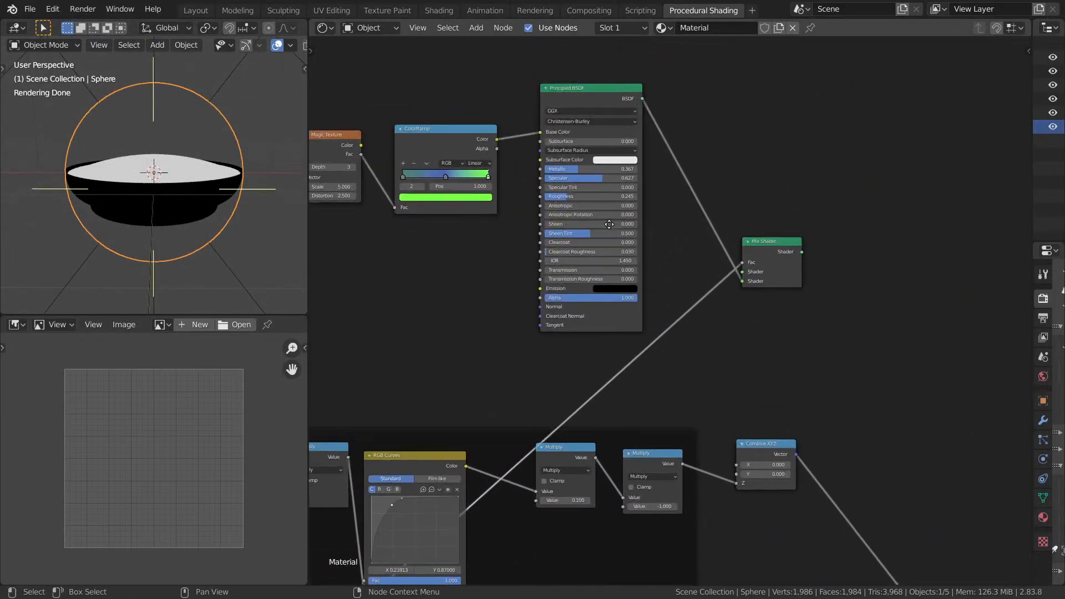
pyautogui.scroll(3, 625, 290)
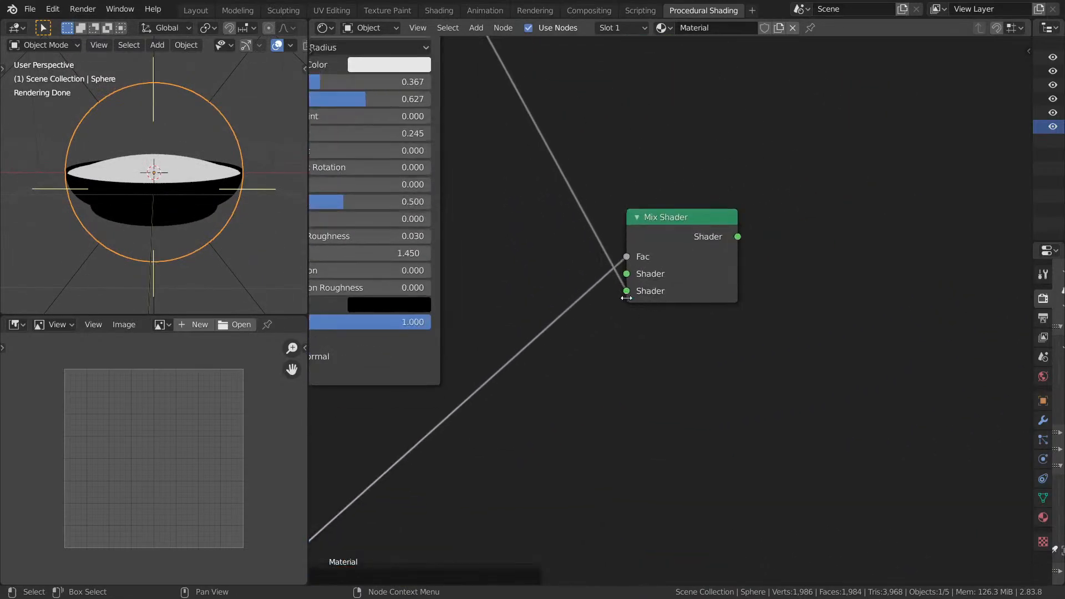
pyautogui.keyDown('ctrl'); pyautogui.keyDown('shift'); pyautogui.click(673, 238); pyautogui.keyUp('shift'); pyautogui.keyUp('ctrl')
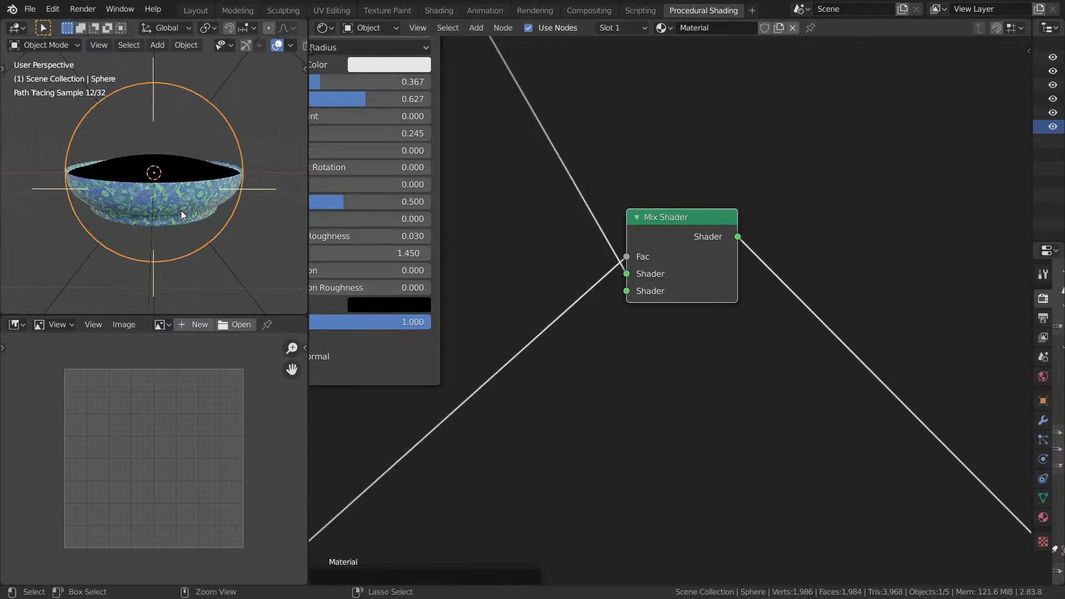
# Examine the masked bowl from the side and from above in a maximized view and save the file.
pyautogui.hotkey('ctrl', 'space')
pyautogui.moveTo(474, 265); pyautogui.dragTo(462, 306, button='middle')
pyautogui.scroll(1, 432, 271)
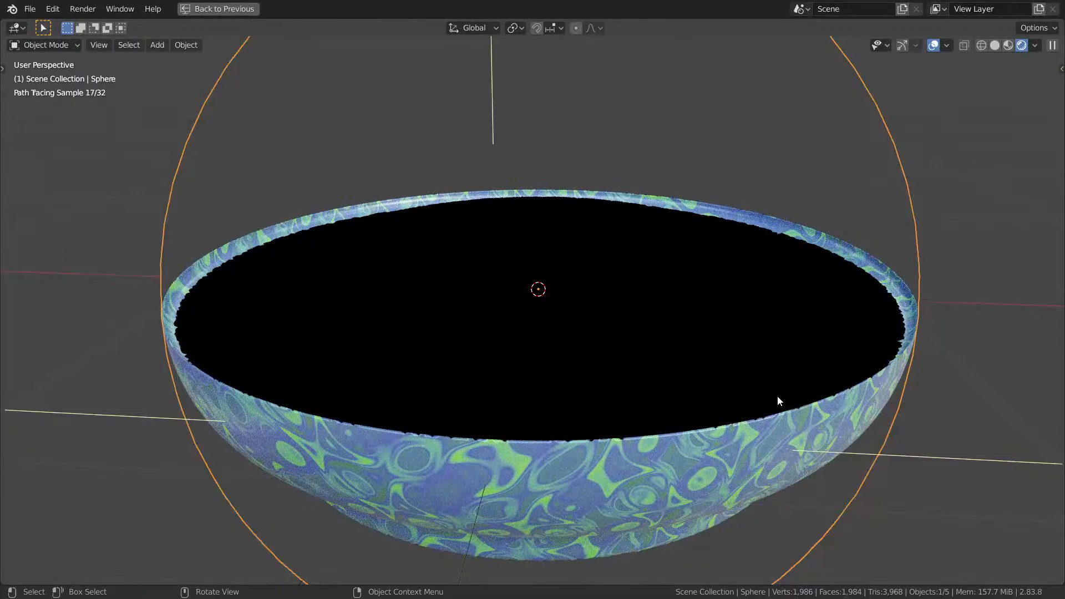
pyautogui.moveTo(778, 395)
pyautogui.mouseDown(button='middle')
pyautogui.moveTo(751, 354)
pyautogui.moveTo(744, 411)
pyautogui.mouseUp(button='middle')
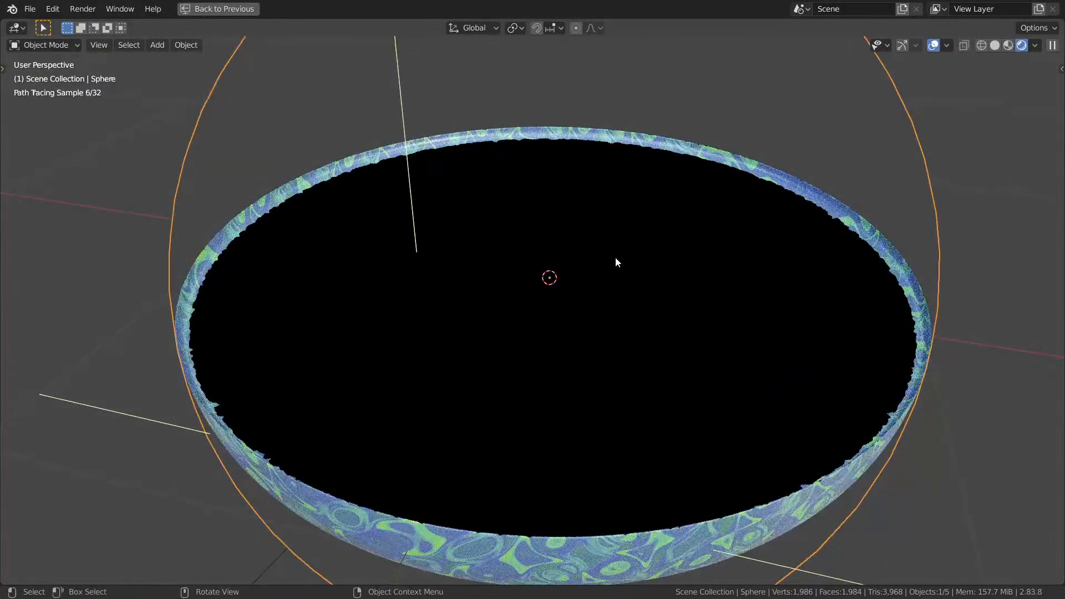
pyautogui.hotkey('ctrl', 'space')
pyautogui.hotkey('ctrl', 's')
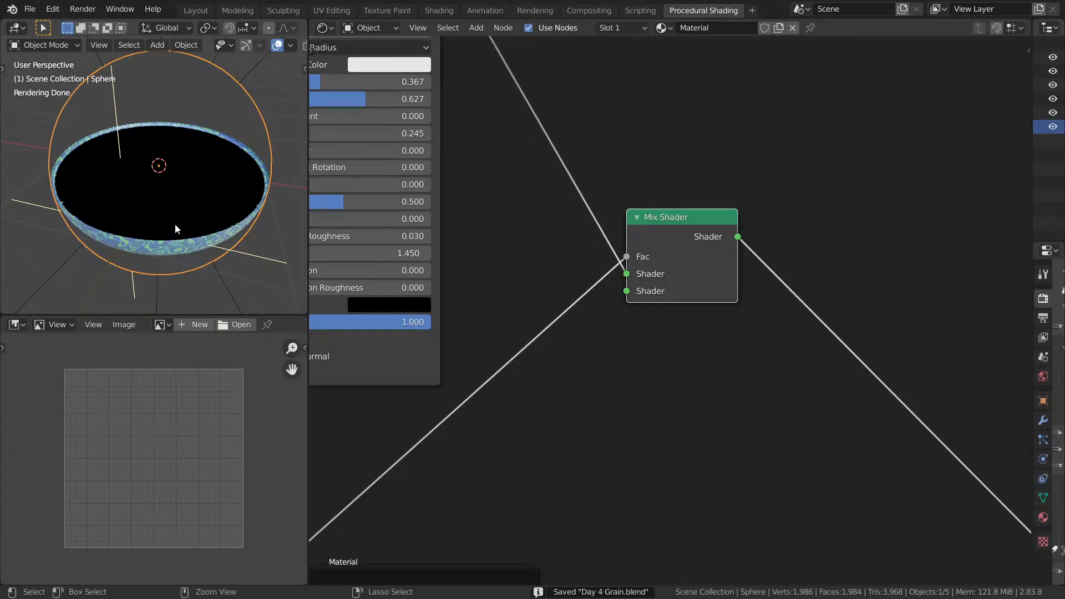
# Duplicate the bowl's Principled BSDF and place the copy above the original node.
pyautogui.scroll(-11, 765, 244)
pyautogui.moveTo(763, 260); pyautogui.dragTo(807, 199, button='middle')
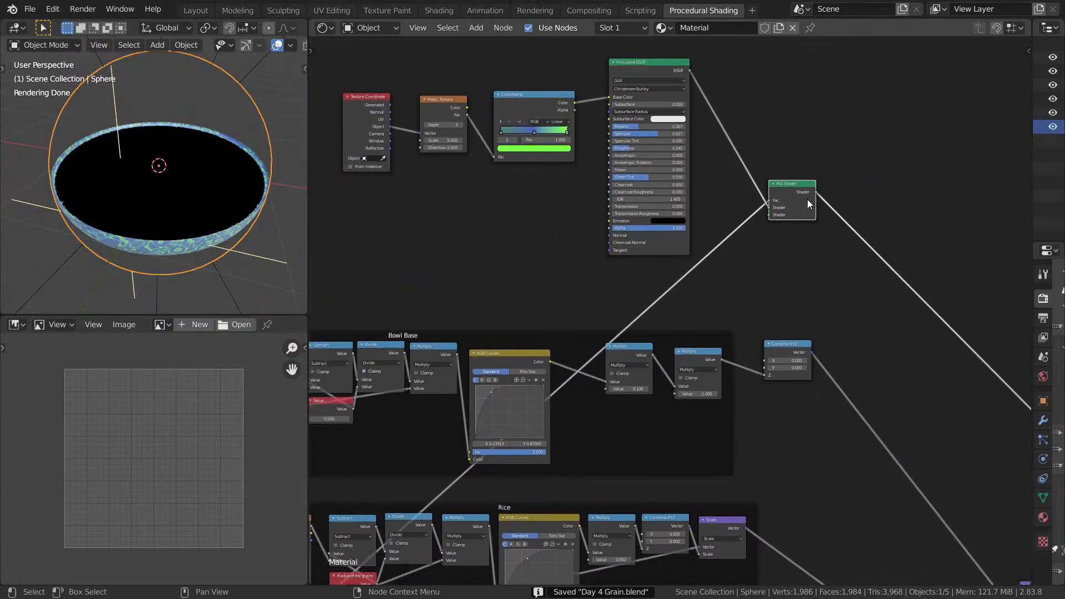
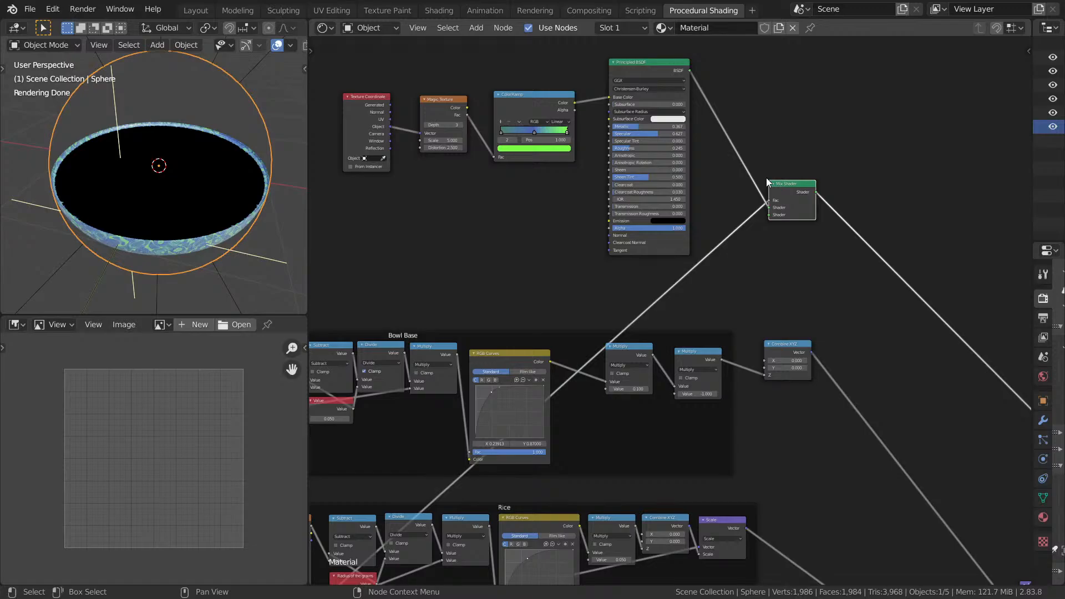
pyautogui.moveTo(819, 161); pyautogui.dragTo(740, 237, button='middle')
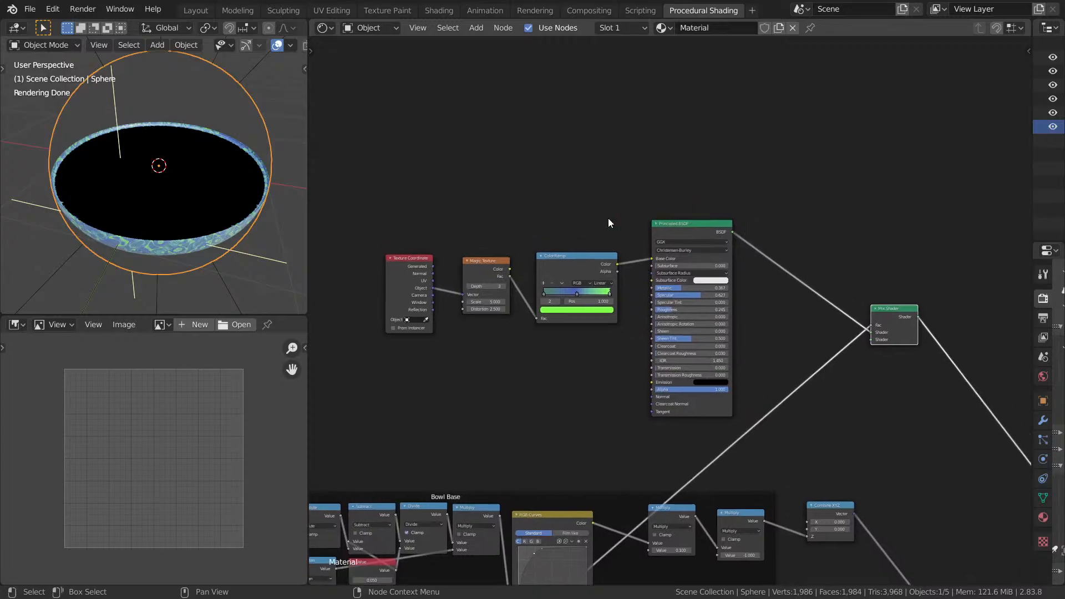
pyautogui.moveTo(698, 210); pyautogui.dragTo(680, 288, button='middle')
pyautogui.hotkey('shift', 'd')
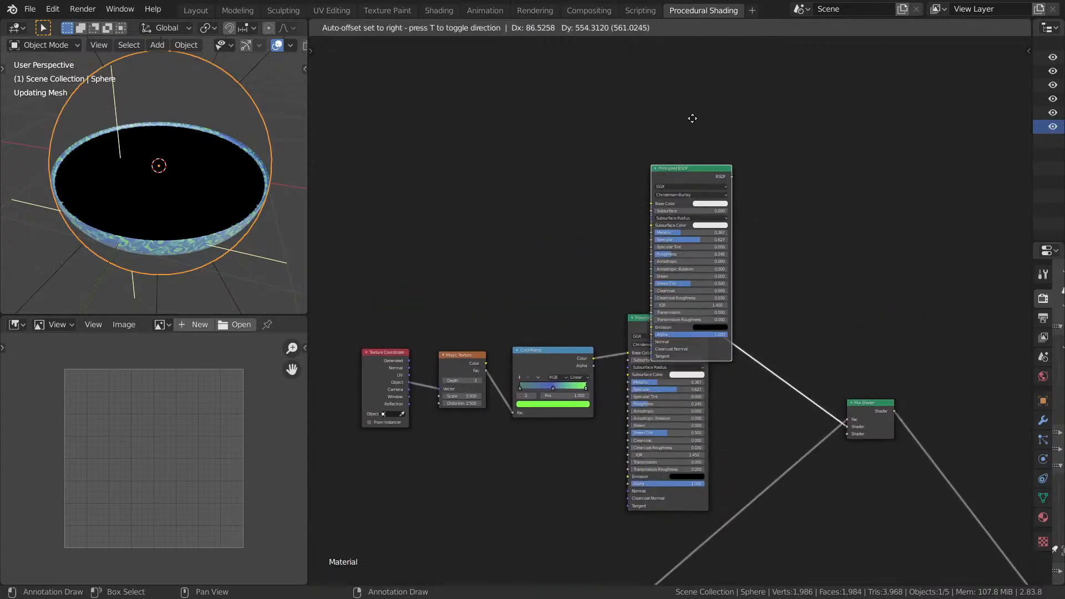
pyautogui.click(654, 67)
# Preview the duplicated Principled BSDF on the object and examine the rice and bowl in a maximized view.
pyautogui.keyDown('ctrl'); pyautogui.keyDown('shift'); pyautogui.click(651, 175); pyautogui.keyUp('shift'); pyautogui.keyUp('ctrl')
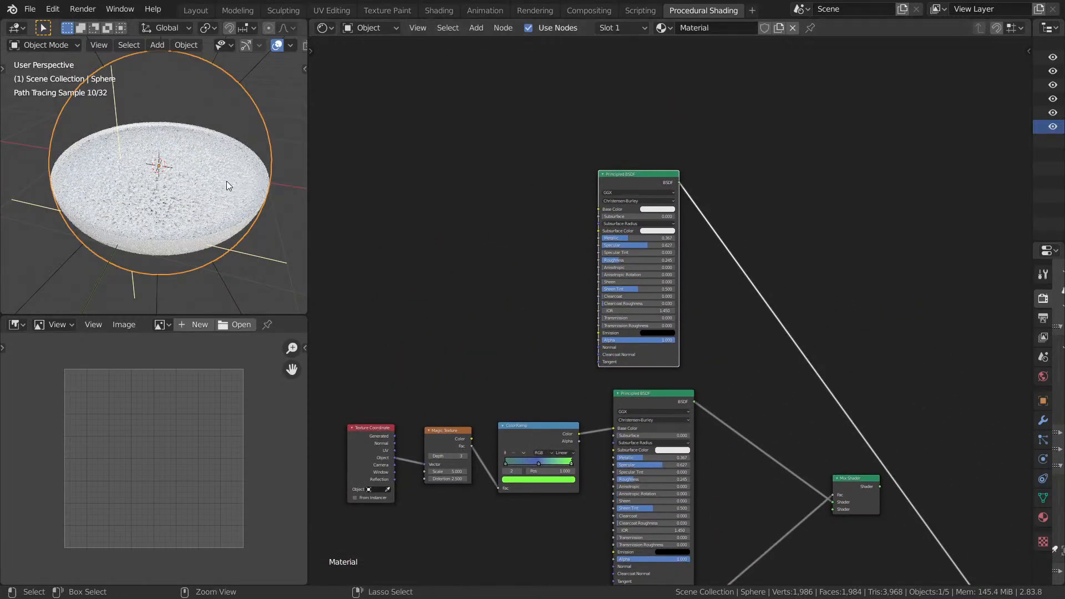
pyautogui.hotkey('ctrl', 'space')
pyautogui.moveTo(555, 238); pyautogui.dragTo(597, 211, button='middle')
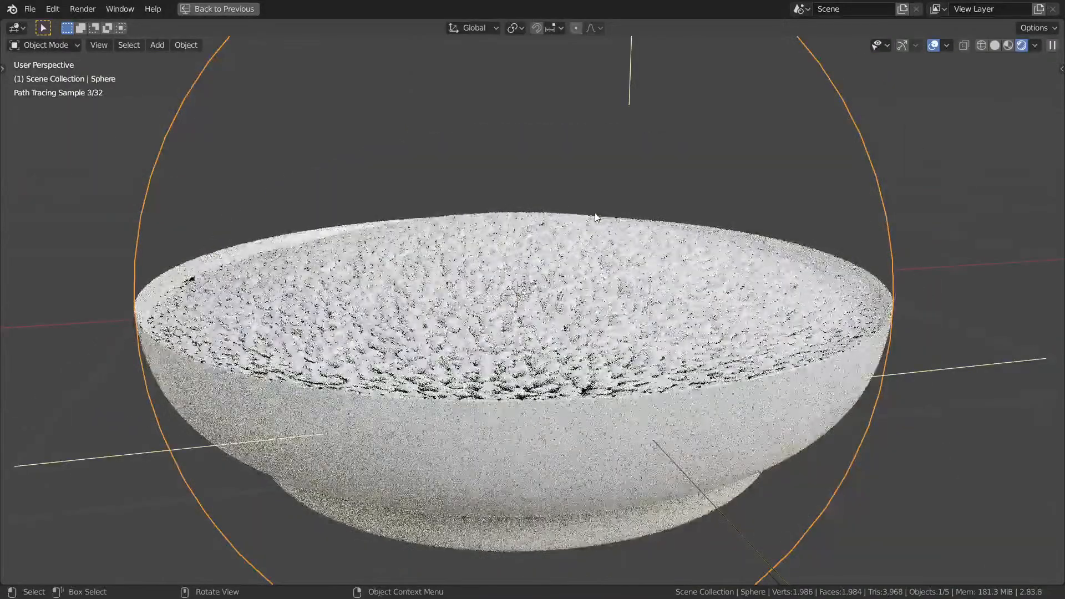
pyautogui.hotkey('ctrl', 'space')
# Switch the viewport shading to Material Preview while focusing on the duplicated Principled BSDF.
pyautogui.scroll(5, 704, 293)
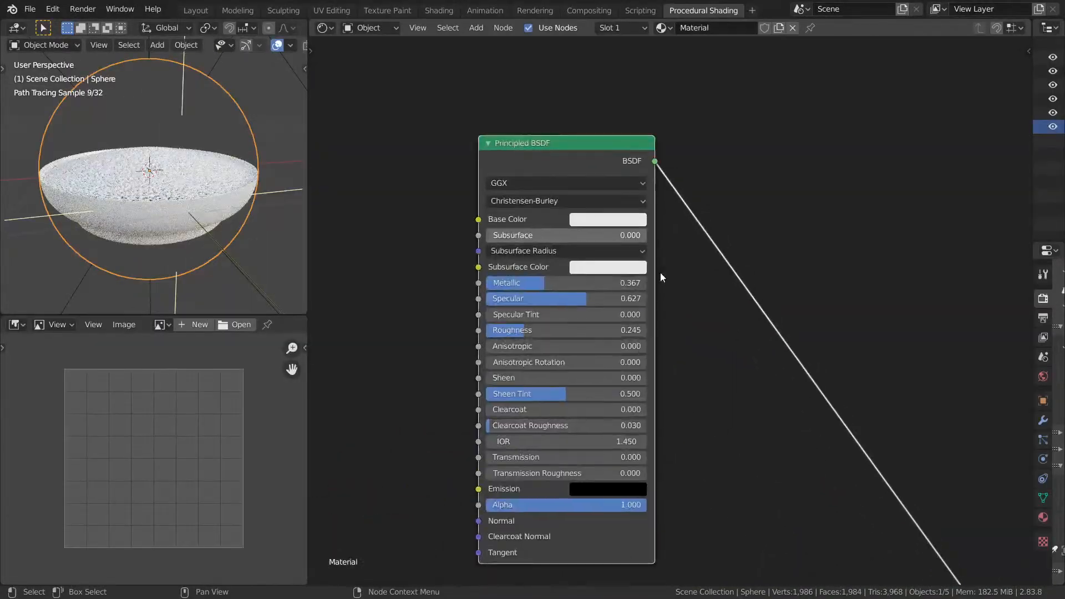
pyautogui.scroll(1, 703, 291)
pyautogui.press('z')
pyautogui.click(208, 281)
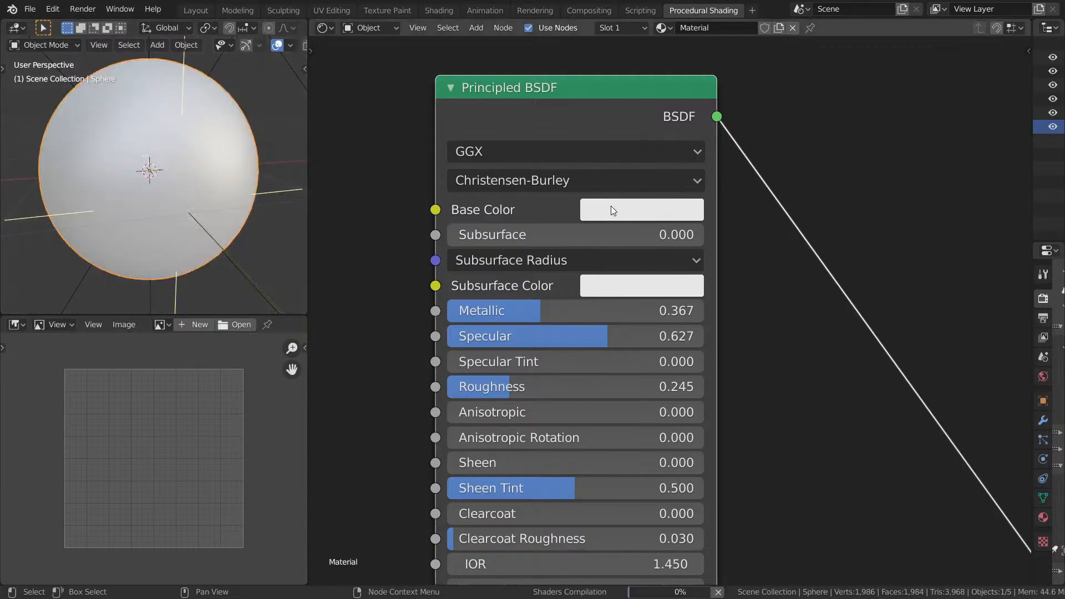
# Disconnect the final Add node from the Material Output's Displacement input.
pyautogui.click(613, 208)
pyautogui.moveTo(991, 402); pyautogui.dragTo(801, 118, button='middle')
pyautogui.scroll(-7, 824, 375)
pyautogui.moveTo(947, 549); pyautogui.dragTo(794, 293, button='middle')
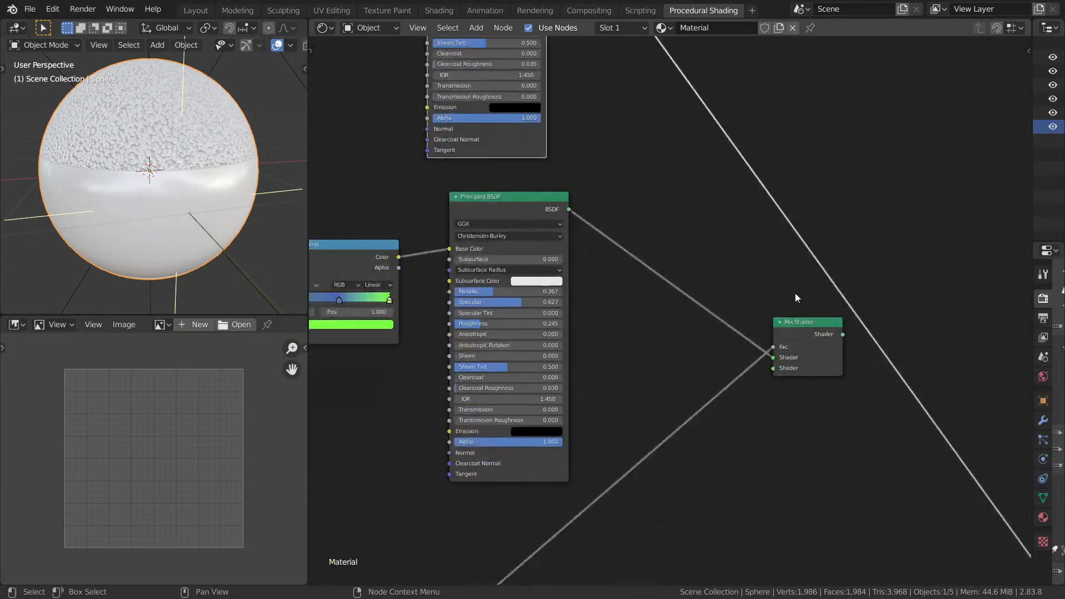
pyautogui.moveTo(952, 552); pyautogui.dragTo(781, 319, button='middle')
pyautogui.scroll(-7, 780, 388)
pyautogui.moveTo(827, 555); pyautogui.dragTo(757, 338, button='middle')
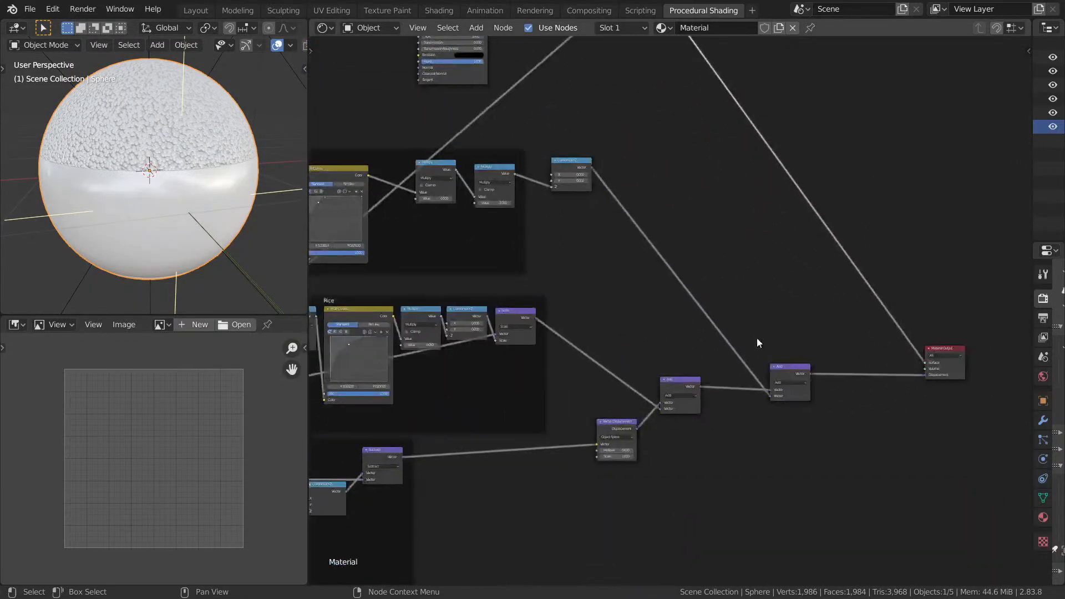
pyautogui.moveTo(922, 375); pyautogui.dragTo(872, 424)
# Set the duplicated Principled BSDF's Subsurface to 0.062.
pyautogui.moveTo(692, 188); pyautogui.dragTo(785, 556, button='middle')
pyautogui.scroll(3, 648, 249)
pyautogui.scroll(2, 649, 249)
pyautogui.moveTo(554, 105); pyautogui.dragTo(782, 338, button='middle')
pyautogui.moveTo(802, 380); pyautogui.dragTo(747, 204, button='middle')
pyautogui.scroll(5, 747, 204)
pyautogui.moveTo(648, 135); pyautogui.dragTo(615, 198, button='middle')
pyautogui.scroll(3, 615, 199)
pyautogui.scroll(1, 614, 199)
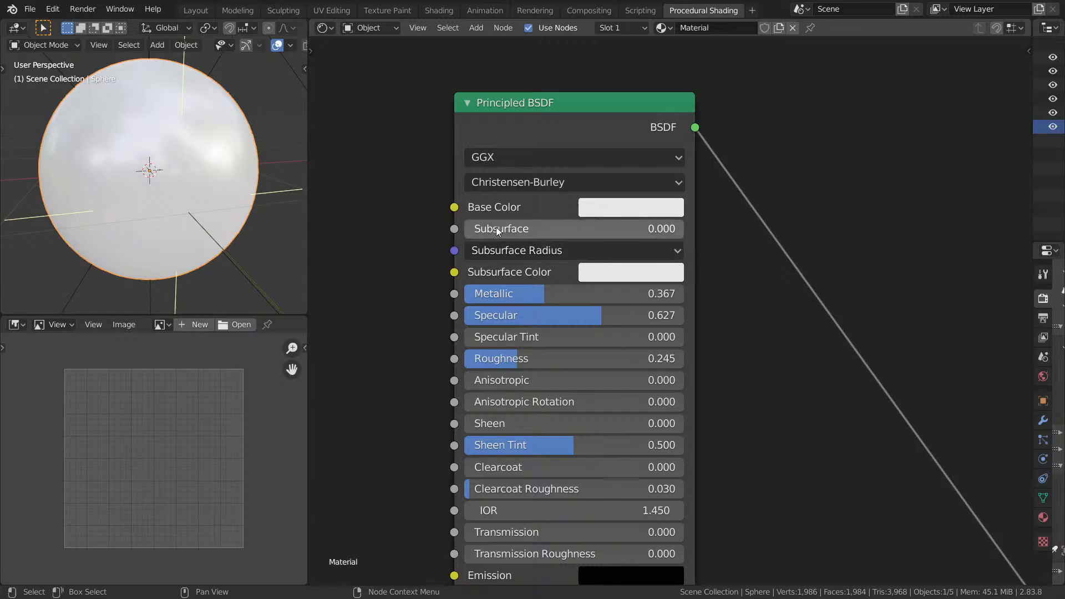
pyautogui.moveTo(496, 228); pyautogui.dragTo(474, 228)
# Set all three Subsurface Radius values of the rice's Principled BSDF to 0.2.
pyautogui.click(537, 249)
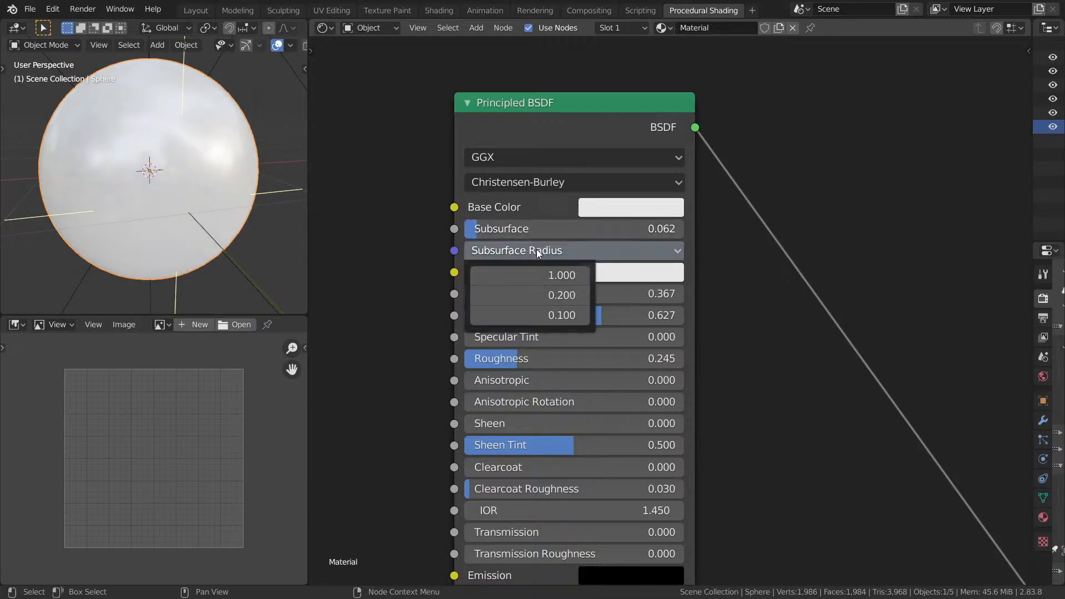
pyautogui.moveTo(556, 274); pyautogui.dragTo(556, 315)
pyautogui.press('Return')
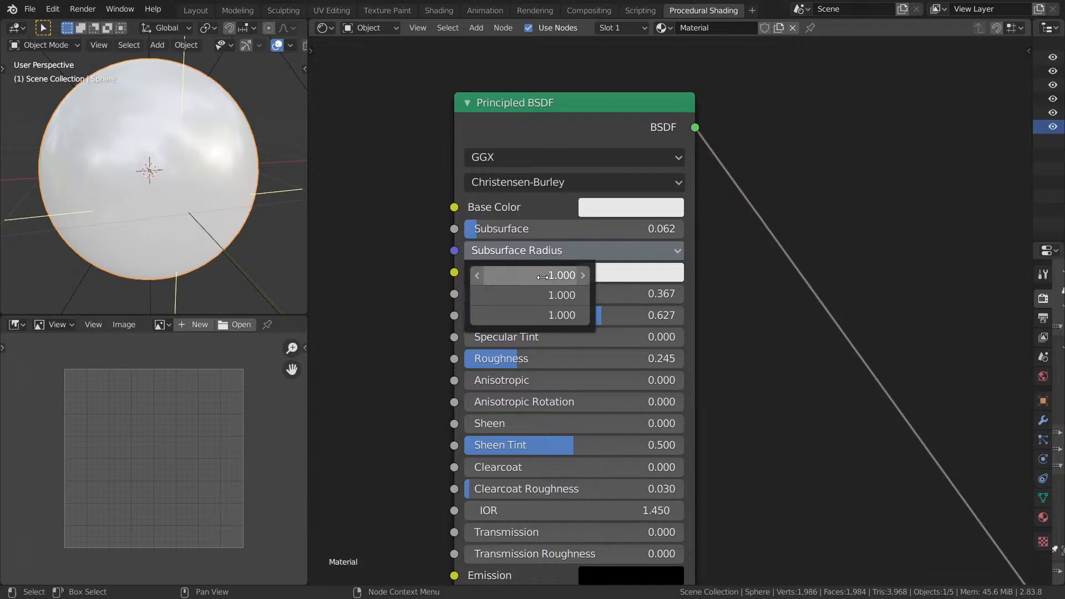
pyautogui.moveTo(547, 275); pyautogui.dragTo(545, 314)
pyautogui.write('.')
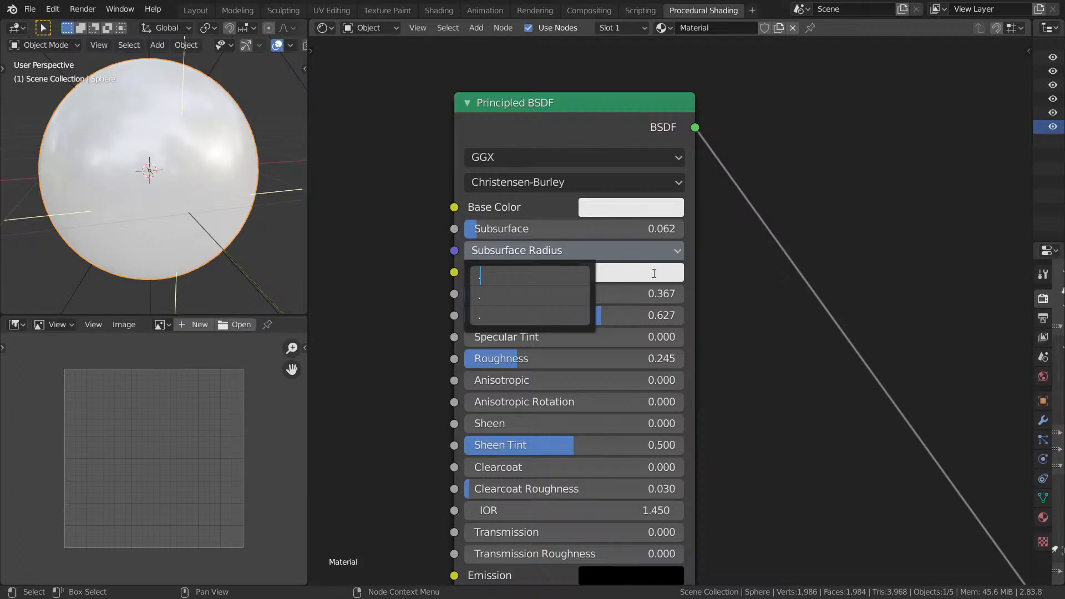
pyautogui.write('2')
pyautogui.press('Return')
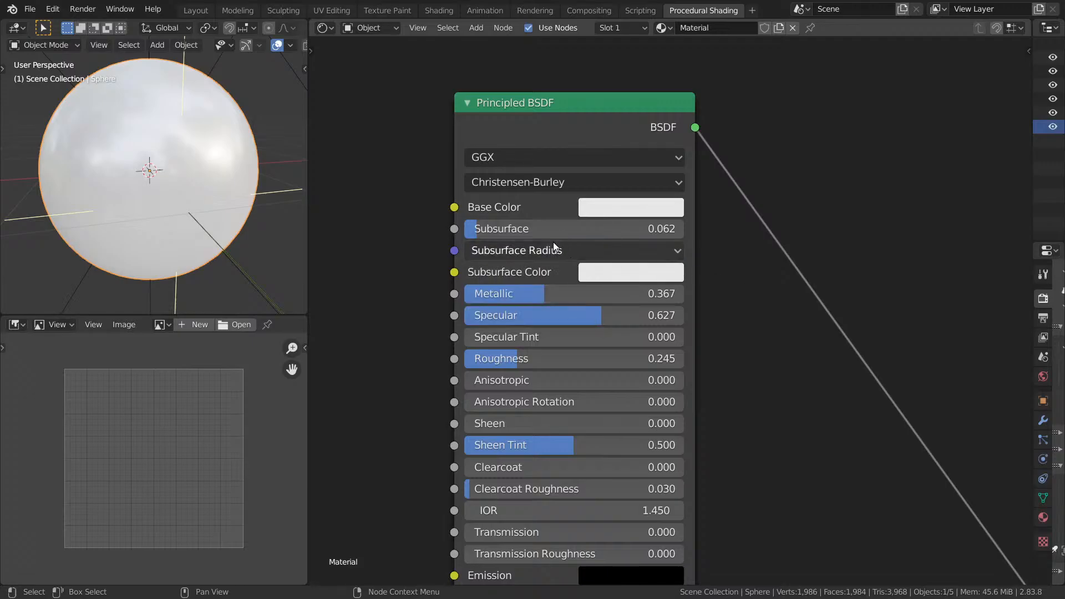
pyautogui.click(610, 245)
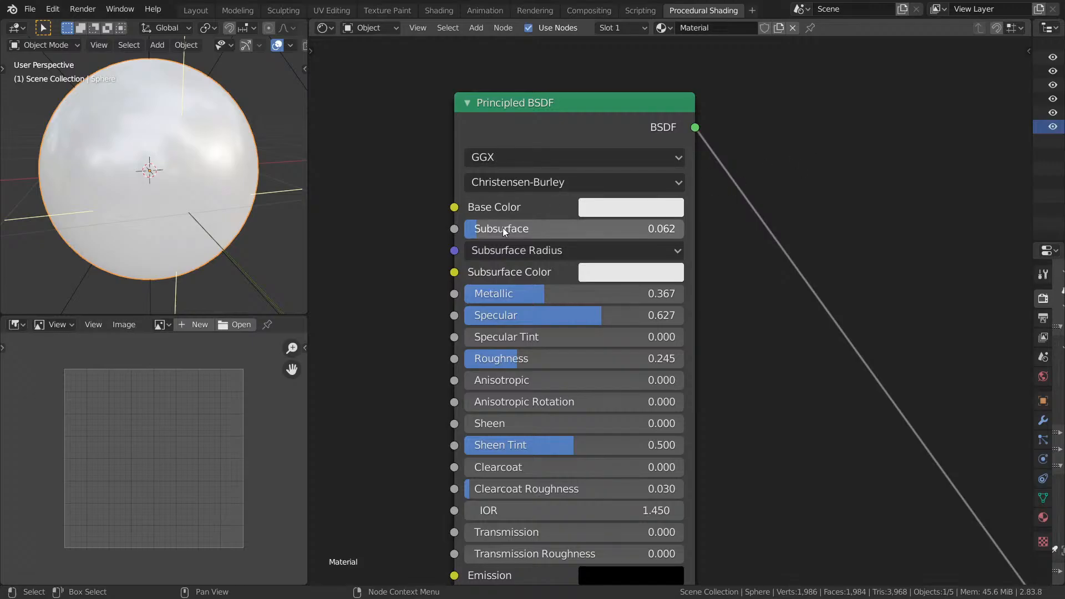
# Tint the rice shader's Base Color a very pale green with hue 0.375, saturation 0.053 and value 0.906.
pyautogui.scroll(-1, 503, 227)
pyautogui.click(638, 215)
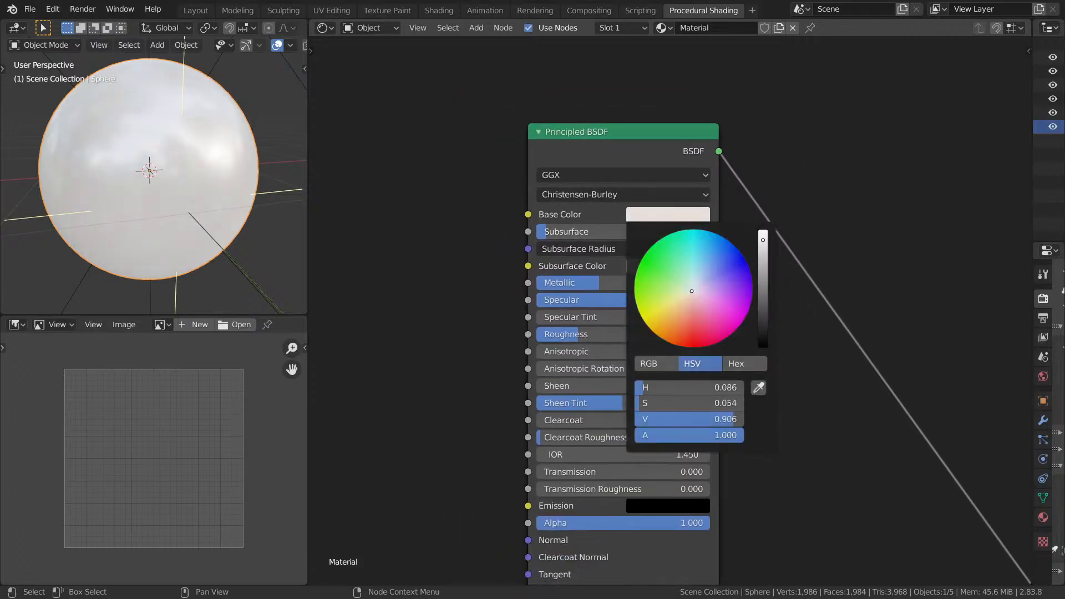
pyautogui.moveTo(692, 292); pyautogui.dragTo(692, 286)
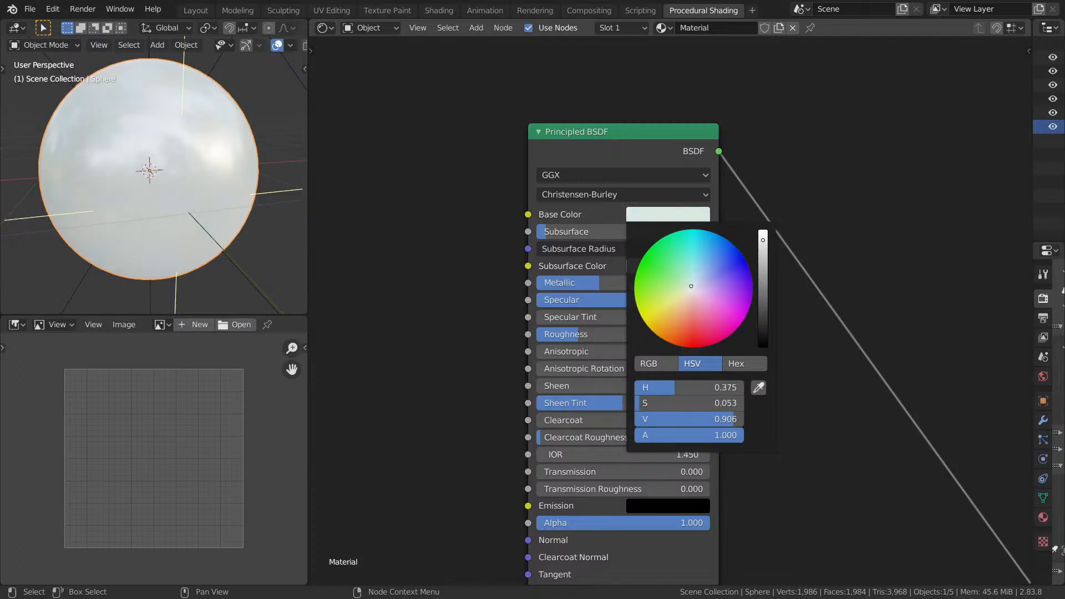
pyautogui.click(671, 186)
# Connect the rice's Principled BSDF to the Mix Shader's second Shader input and preview the Mix Shader.
pyautogui.scroll(-4, 638, 331)
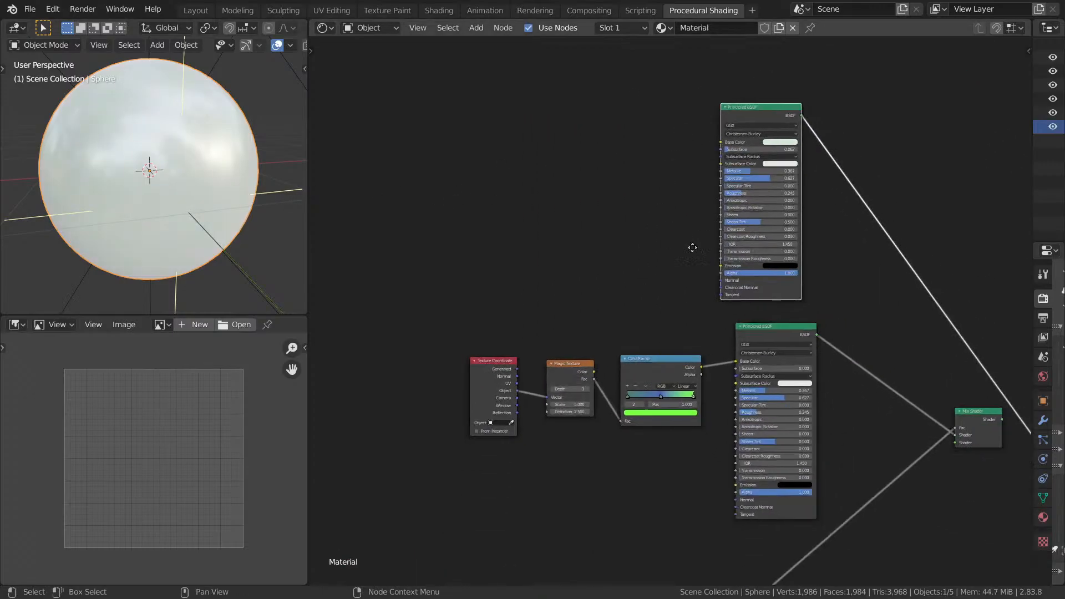
pyautogui.moveTo(685, 77); pyautogui.dragTo(867, 458)
pyautogui.moveTo(868, 457); pyautogui.dragTo(731, 438, button='middle')
pyautogui.scroll(1, 738, 431)
pyautogui.keyDown('ctrl'); pyautogui.keyDown('shift'); pyautogui.click(758, 407); pyautogui.keyUp('shift'); pyautogui.keyUp('ctrl')
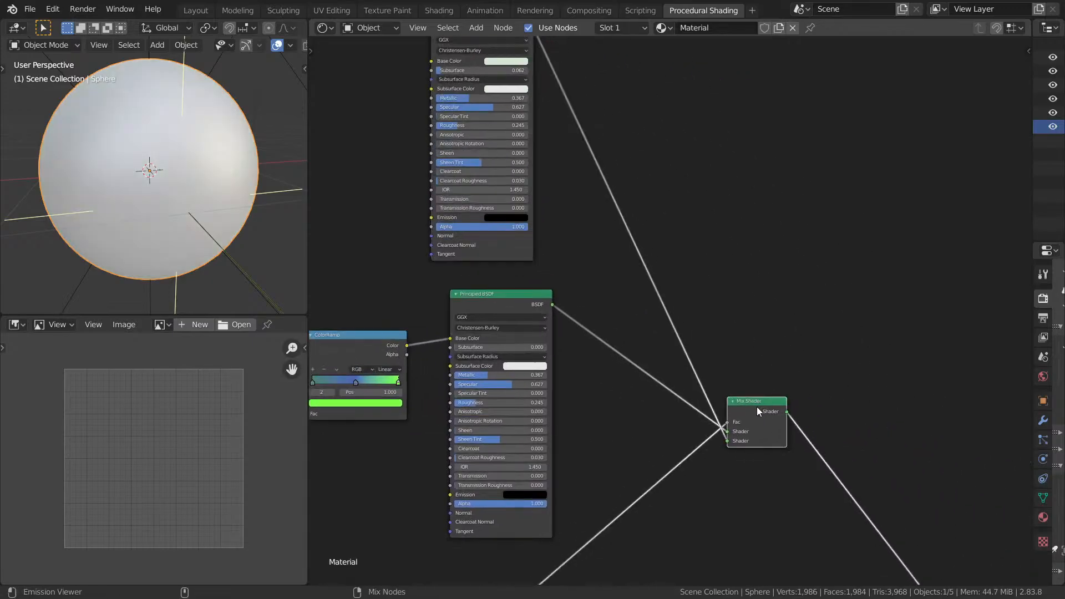
pyautogui.scroll(-3, 808, 400)
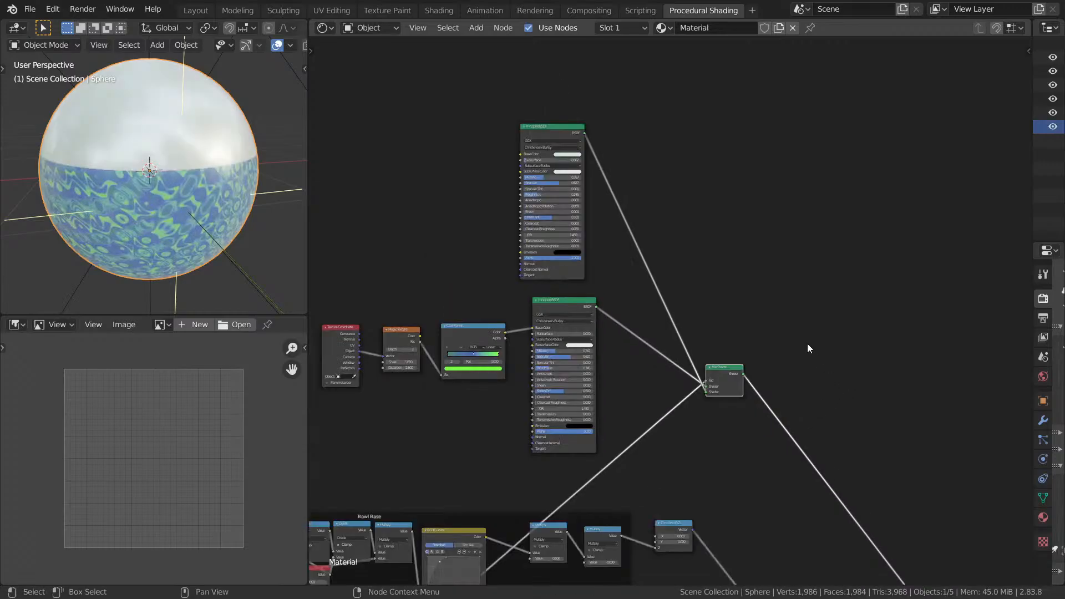
# Preview the final Add node's vector output on the object in a maximized view.
pyautogui.scroll(1, 935, 488)
pyautogui.moveTo(935, 489); pyautogui.dragTo(768, 308, button='middle')
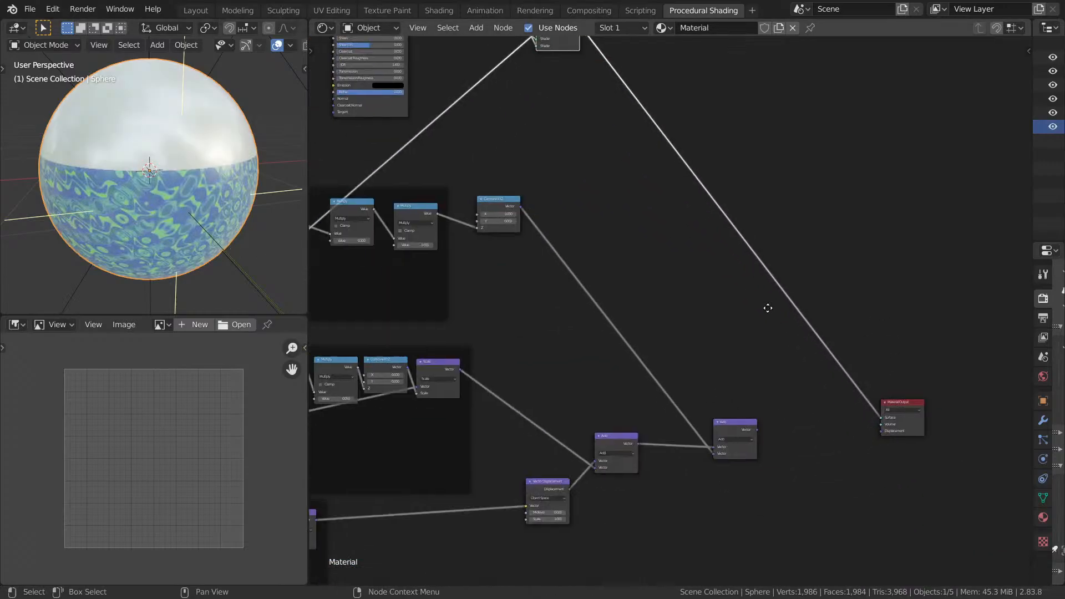
pyautogui.keyDown('ctrl'); pyautogui.keyDown('shift'); pyautogui.click(727, 421); pyautogui.keyUp('shift'); pyautogui.keyUp('ctrl')
pyautogui.hotkey('ctrl', 'space')
pyautogui.scroll(-4, 501, 272)
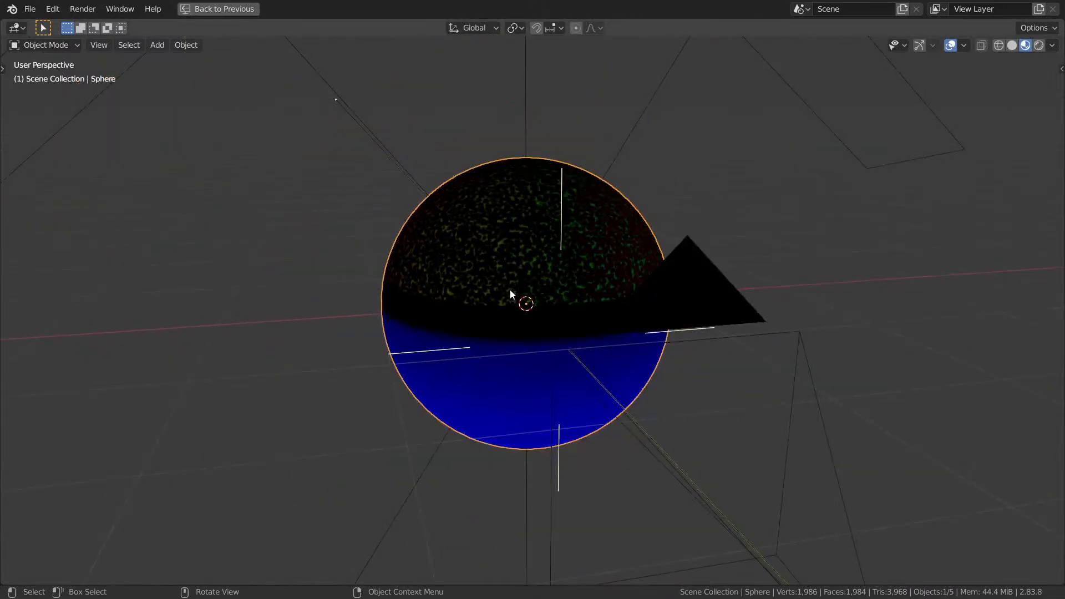
pyautogui.hotkey('ctrl', 'space')
# Restore the Mix Shader to the Material Output's Surface and reconnect the final Add node to its Displacement.
pyautogui.scroll(2, 680, 300)
pyautogui.keyDown('ctrl'); pyautogui.keyDown('shift'); pyautogui.click(624, 164); pyautogui.keyUp('shift'); pyautogui.keyUp('ctrl')
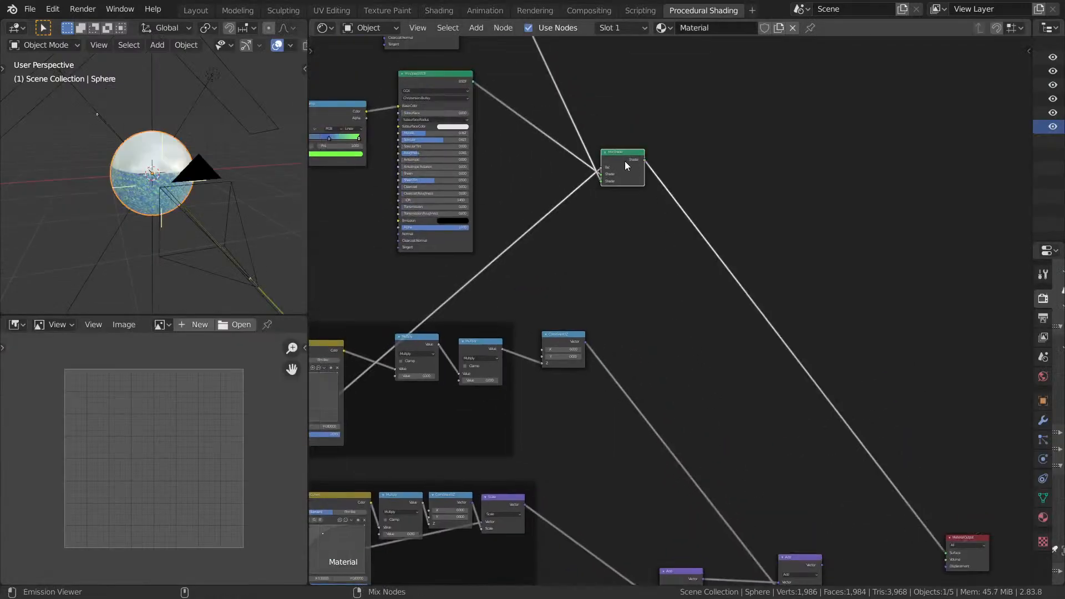
pyautogui.moveTo(822, 411); pyautogui.dragTo(688, 242, button='middle')
pyautogui.moveTo(688, 395); pyautogui.dragTo(814, 397)
# Switch the maximized viewport to Rendered shading, viewing the bowl through the camera and from above.
pyautogui.hotkey('ctrl', 'space')
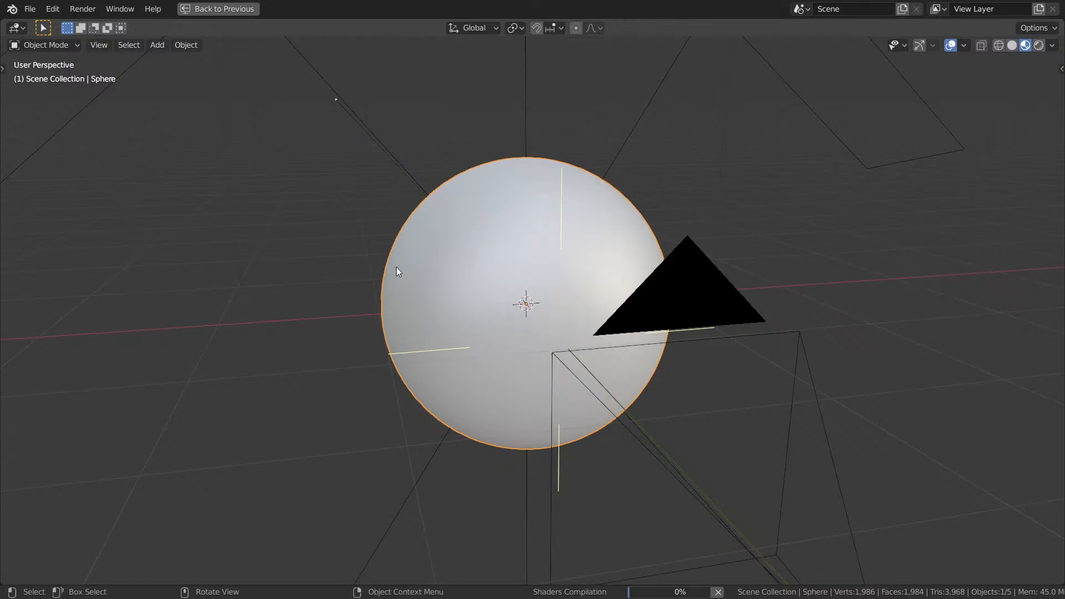
pyautogui.press('KP_0')
pyautogui.press('z')
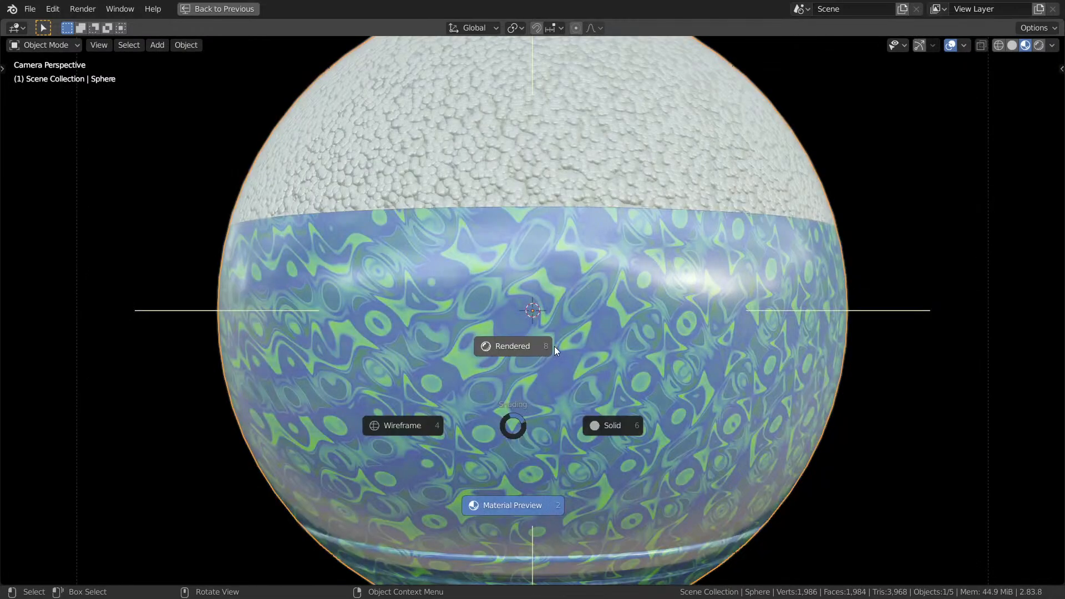
pyautogui.click(511, 248)
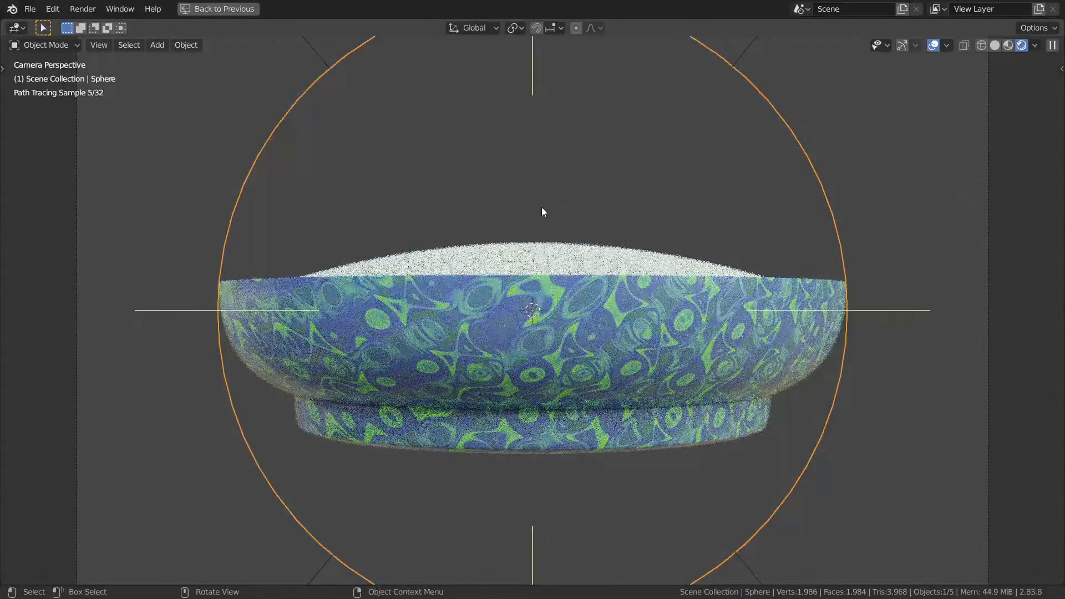
pyautogui.moveTo(857, 282)
pyautogui.mouseDown(button='middle')
pyautogui.moveTo(840, 297)
pyautogui.moveTo(784, 305)
pyautogui.mouseUp(button='middle')
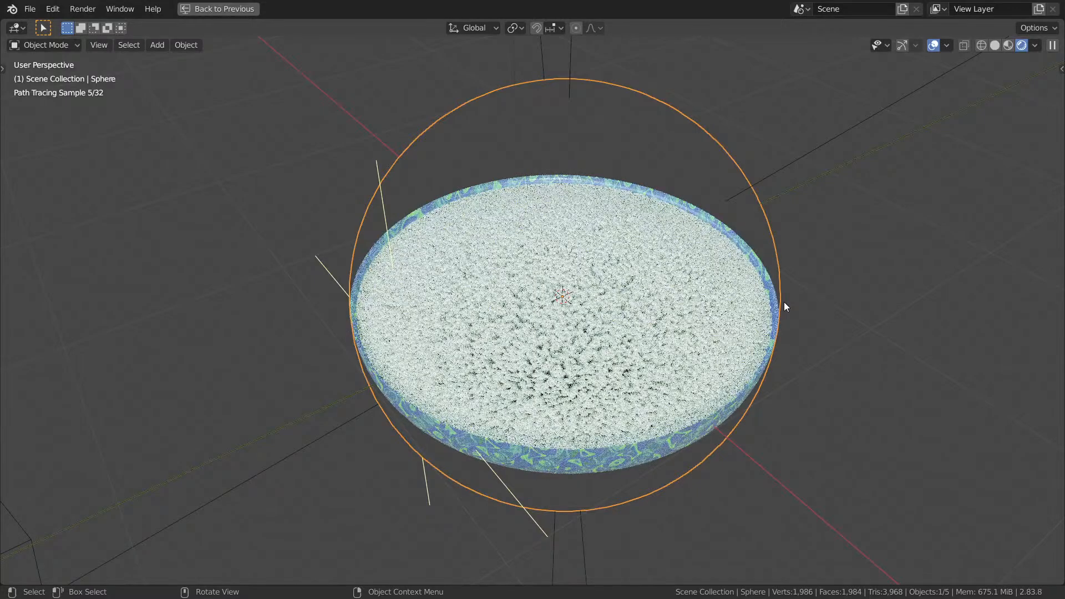
# Set the rice Principled BSDF's Roughness to 0.667, Specular to 0.485 and Metallic to 0.
pyautogui.hotkey('ctrl', 'space')
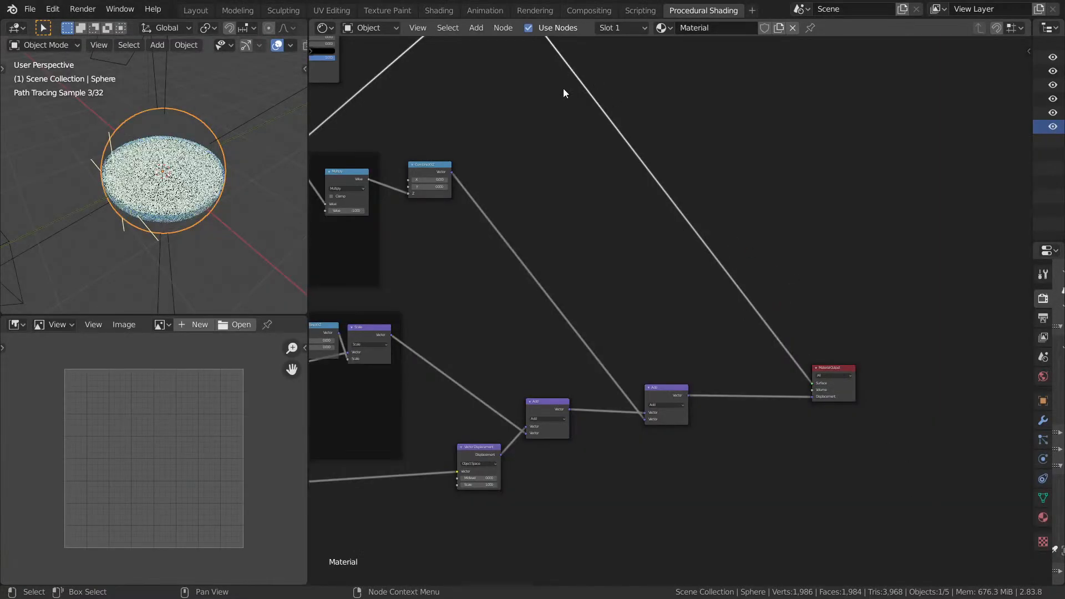
pyautogui.moveTo(561, 95); pyautogui.dragTo(726, 352, button='middle')
pyautogui.moveTo(598, 127); pyautogui.dragTo(773, 354, button='middle')
pyautogui.scroll(7, 720, 306)
pyautogui.moveTo(719, 306)
pyautogui.mouseDown(button='middle')
pyautogui.moveTo(842, 407)
pyautogui.moveTo(736, 316)
pyautogui.mouseUp(button='middle')
pyautogui.scroll(3, 842, 406)
pyautogui.moveTo(615, 283); pyautogui.dragTo(713, 284)
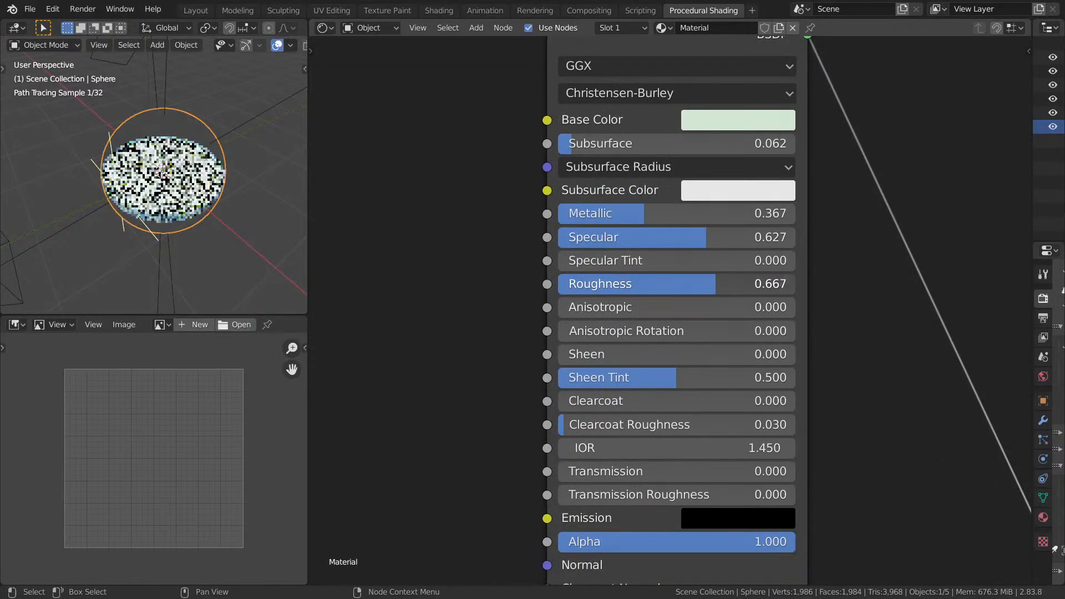
pyautogui.moveTo(707, 237); pyautogui.dragTo(572, 211)
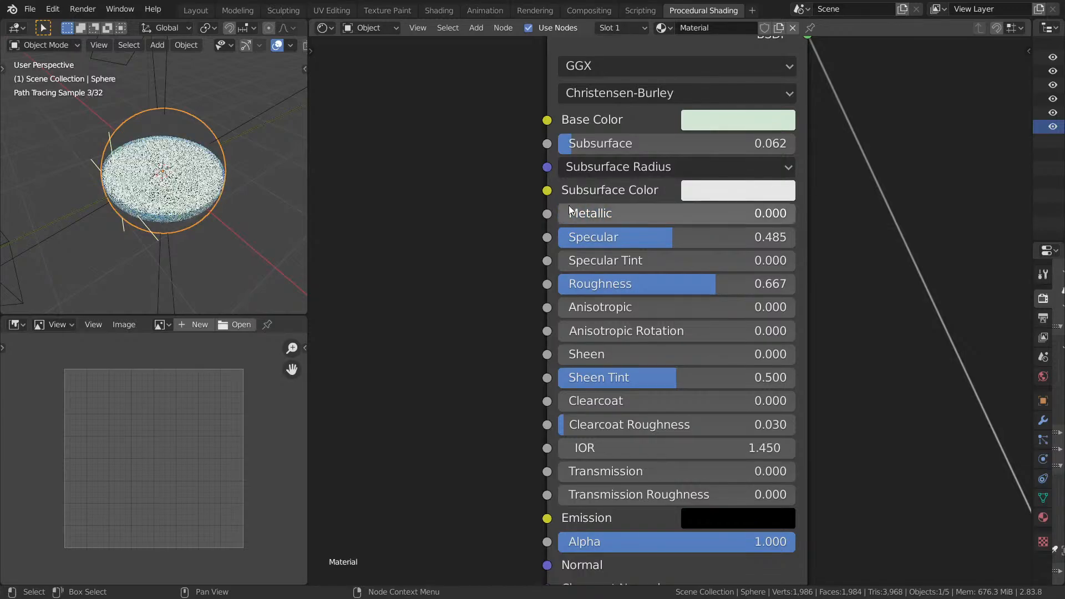
# Raise the rice shader's Subsurface to 0.164 and slightly adjust its pale green Base Color.
pyautogui.moveTo(581, 145); pyautogui.dragTo(605, 145)
pyautogui.moveTo(722, 166); pyautogui.dragTo(826, 232, button='middle')
pyautogui.scroll(-2, 824, 222)
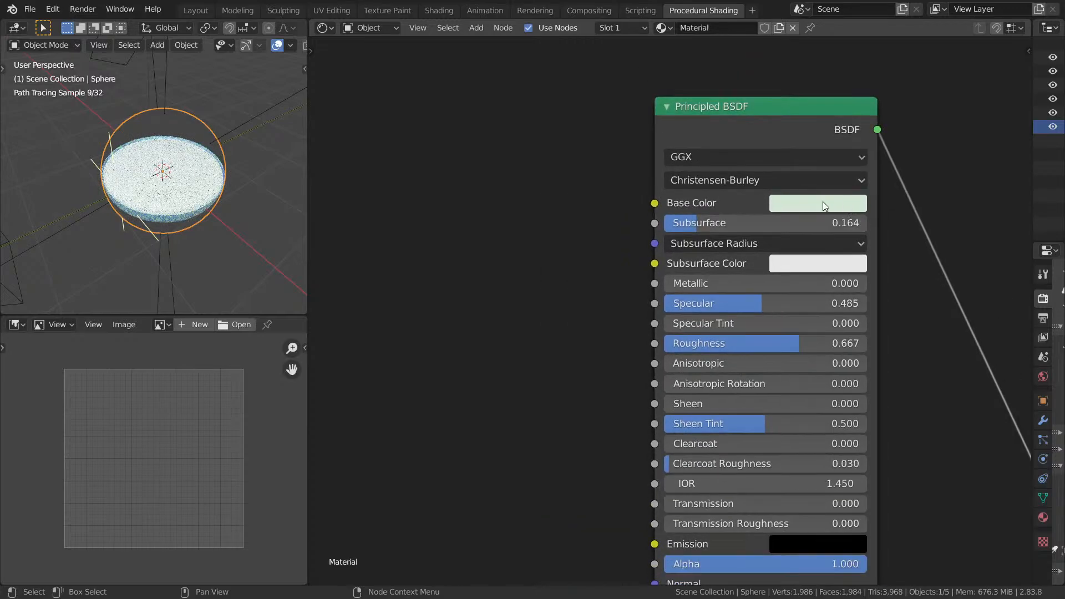
pyautogui.moveTo(841, 200); pyautogui.dragTo(839, 203)
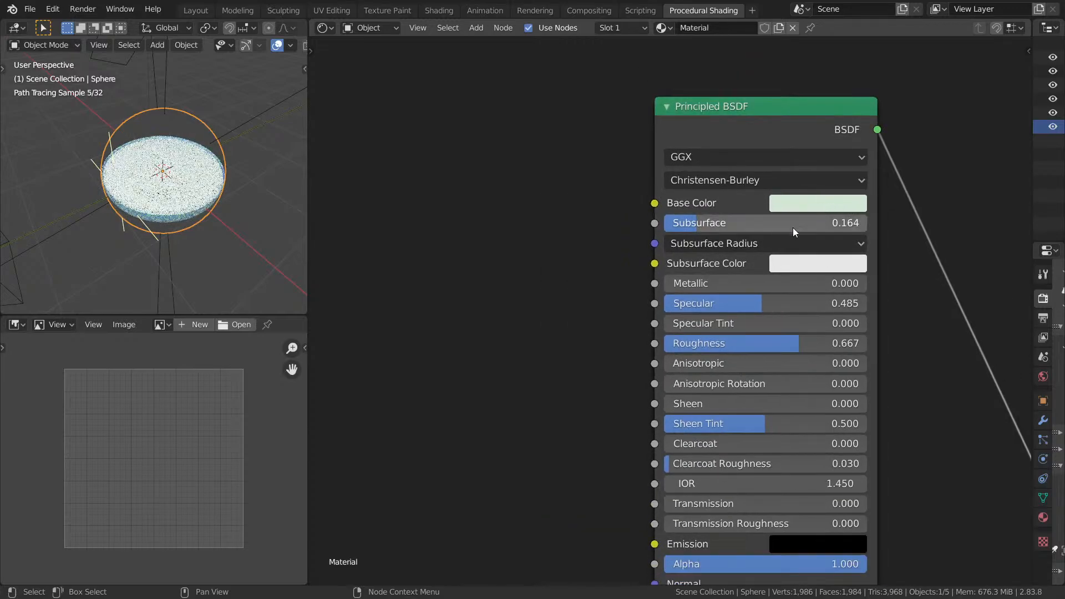
# Save the file and inspect the rendered rice in a maximized view from a lower angle.
pyautogui.hotkey('ctrl', 'space')
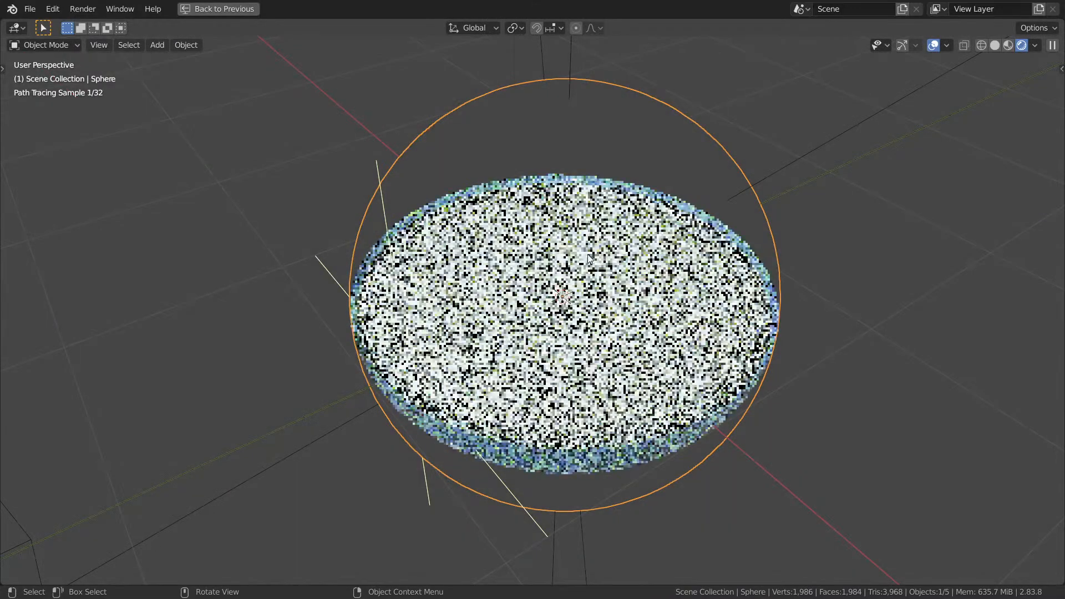
pyautogui.hotkey('ctrl', 's')
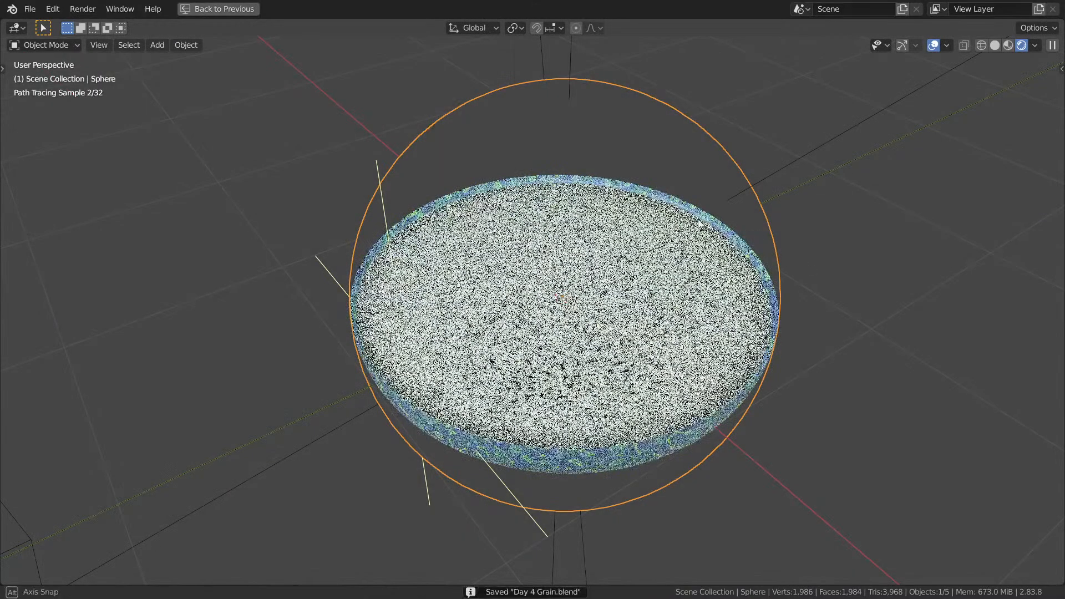
pyautogui.moveTo(754, 195); pyautogui.dragTo(751, 232, button='middle')
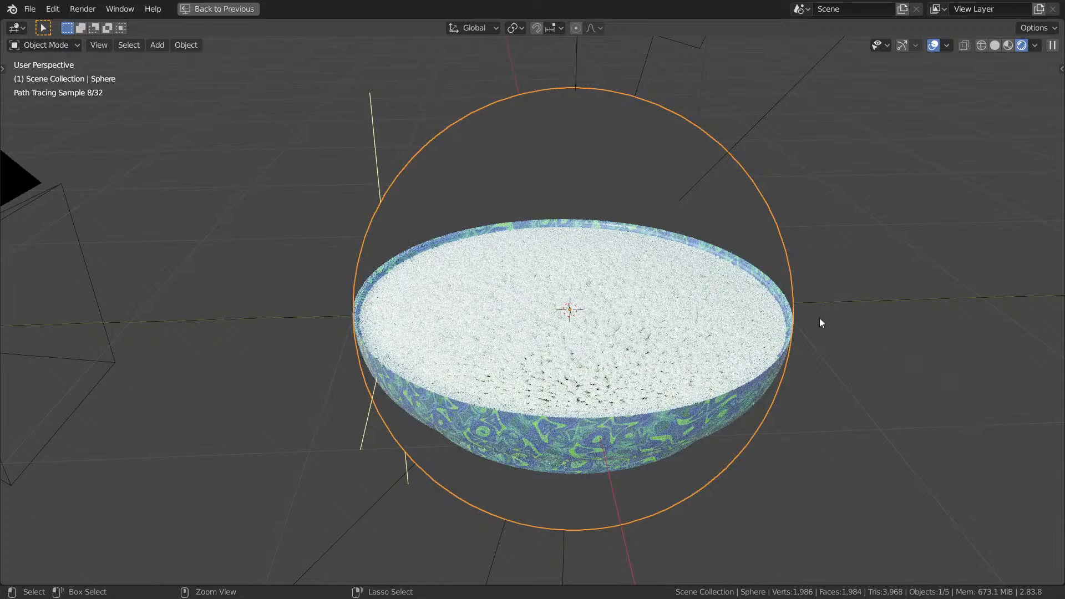
# Set the rice shader's Clearcoat to 1.000 and check the render in a maximized camera view.
pyautogui.hotkey('ctrl', 'space')
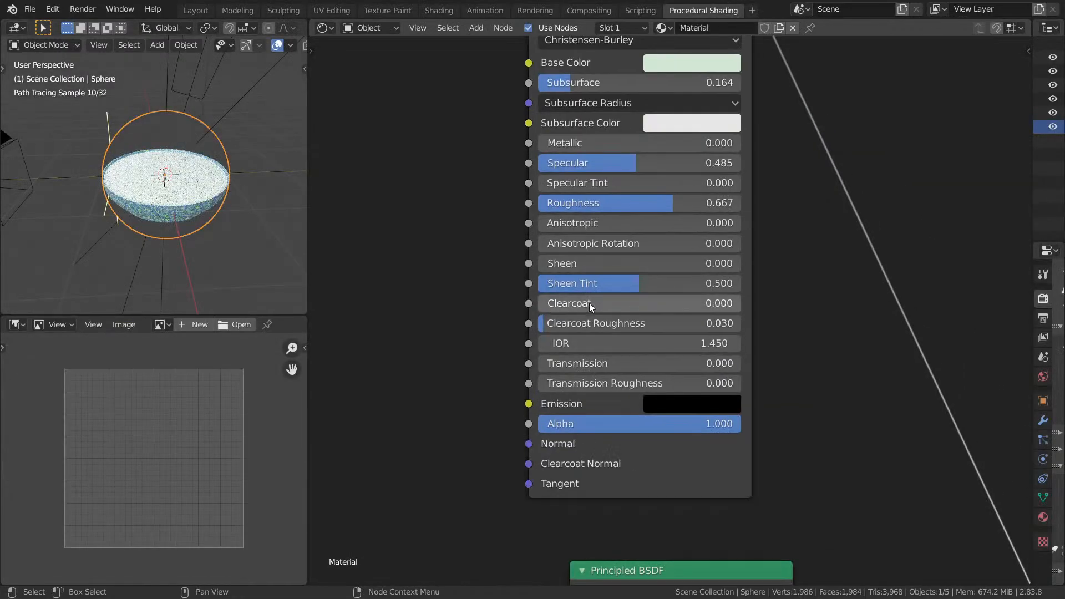
pyautogui.moveTo(589, 303); pyautogui.dragTo(788, 303)
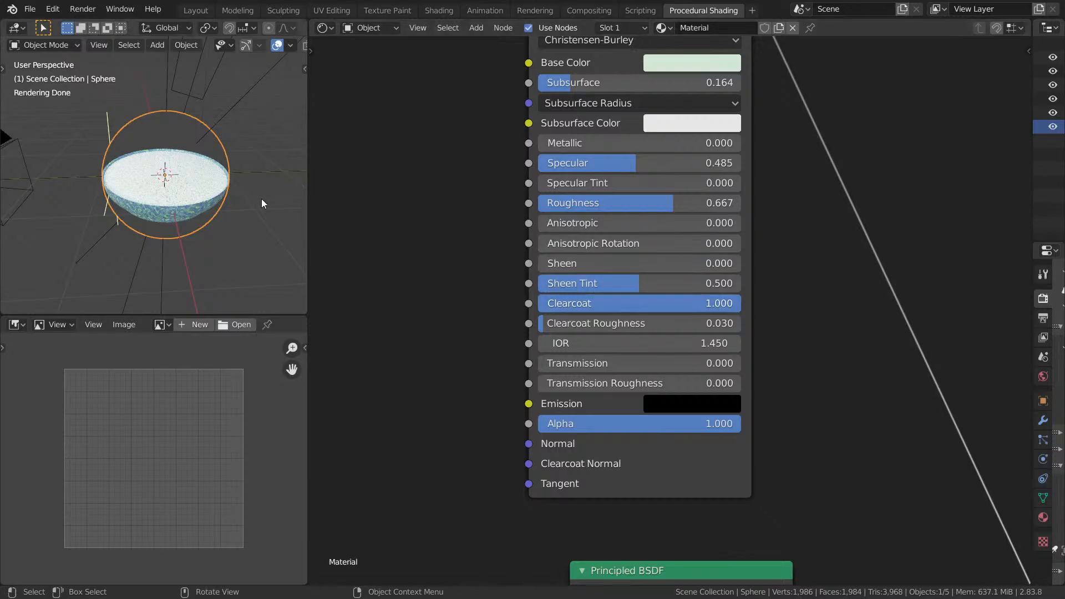
pyautogui.moveTo(261, 198); pyautogui.dragTo(4, 206, button='middle')
pyautogui.press('KP_0')
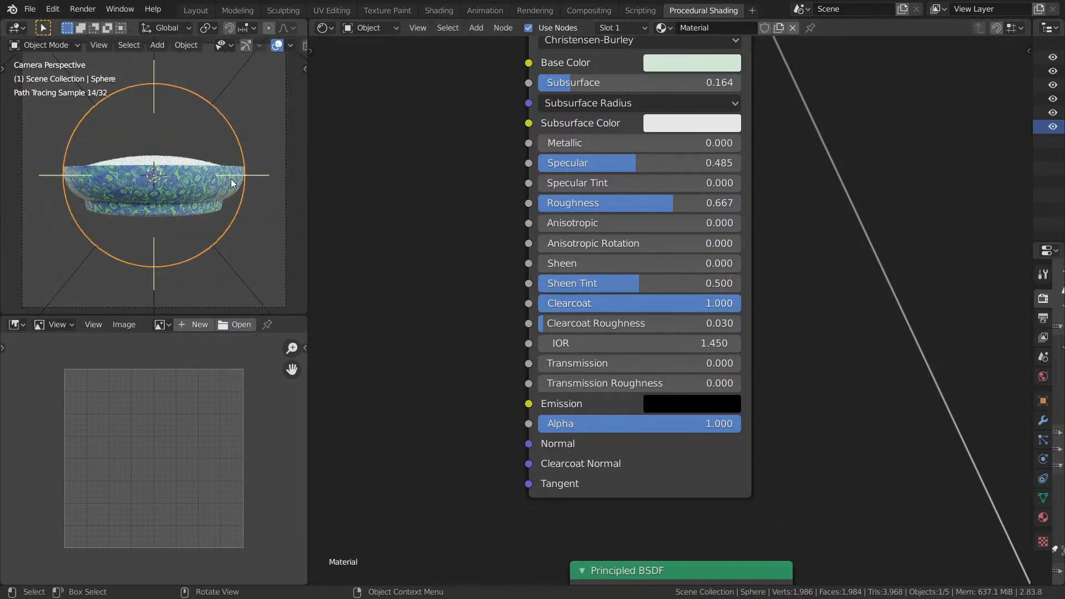
pyautogui.hotkey('ctrl', 'space')
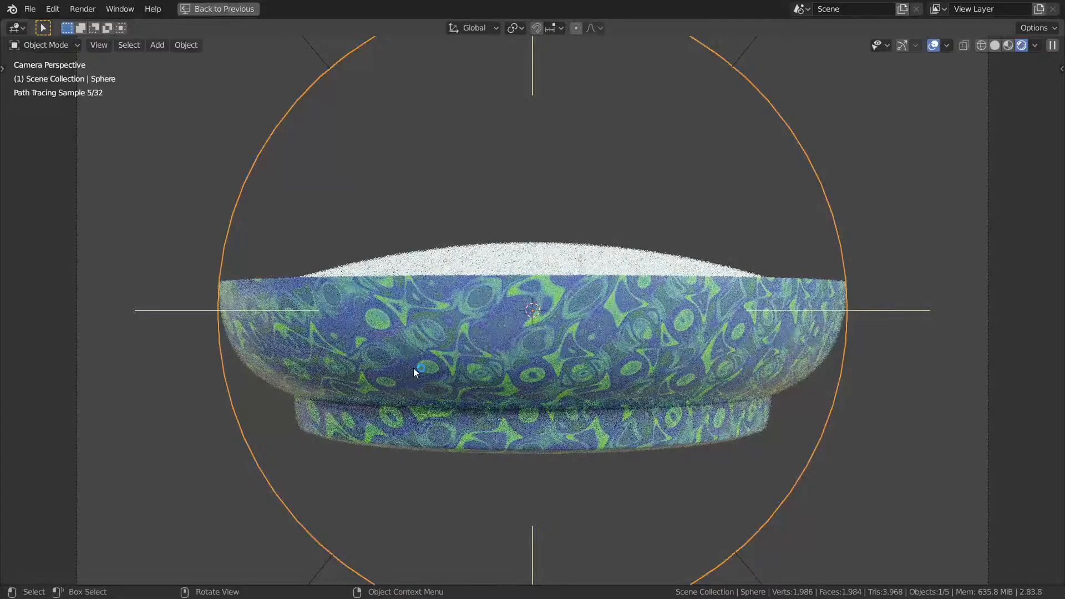
pyautogui.scroll(-2, 515, 201)
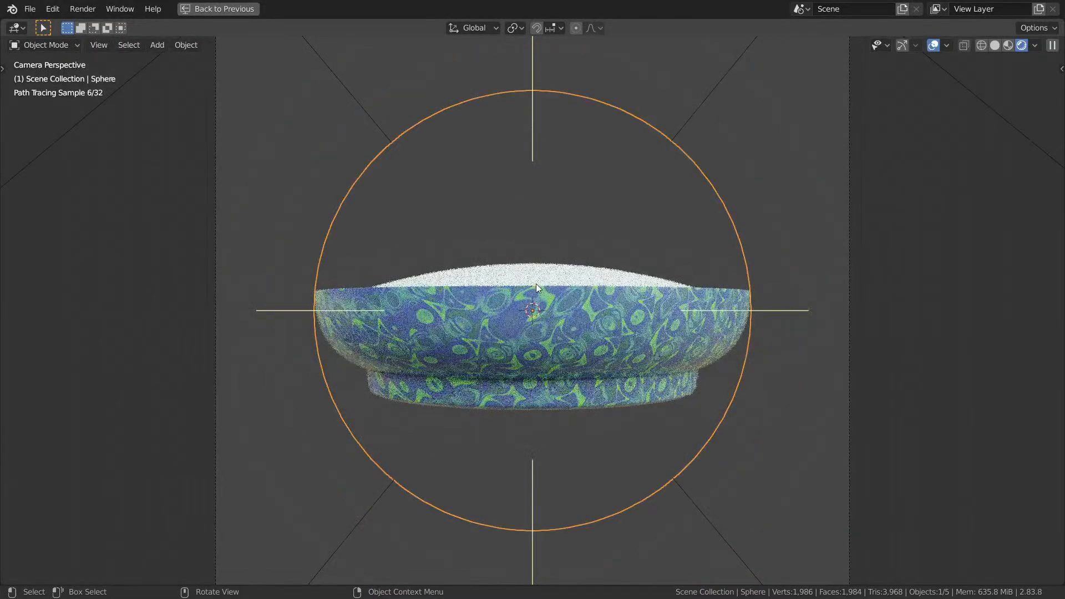
pyautogui.hotkey('ctrl', 'alt', 'space')
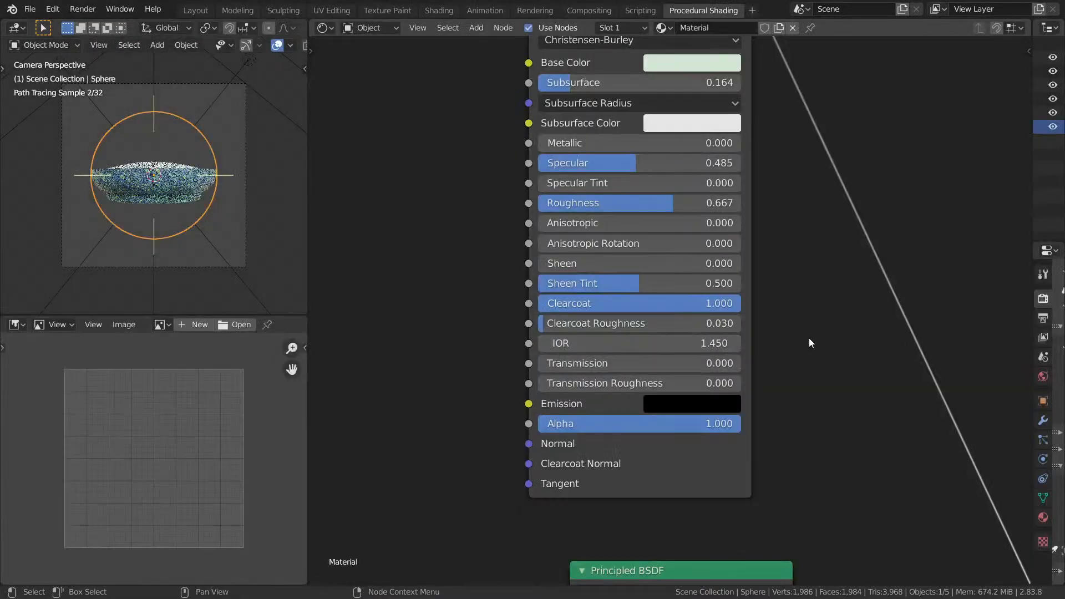
# Duplicate the final Add node, insert the copy before the Material Output's Displacement and set its operation to Scale.
pyautogui.moveTo(857, 392); pyautogui.dragTo(720, 280, button='middle')
pyautogui.scroll(-10, 721, 281)
pyautogui.moveTo(805, 421); pyautogui.dragTo(662, 230, button='middle')
pyautogui.scroll(-5, 875, 439)
pyautogui.moveTo(874, 439); pyautogui.dragTo(792, 250, button='middle')
pyautogui.moveTo(843, 484); pyautogui.dragTo(697, 325, button='middle')
pyautogui.scroll(12, 698, 324)
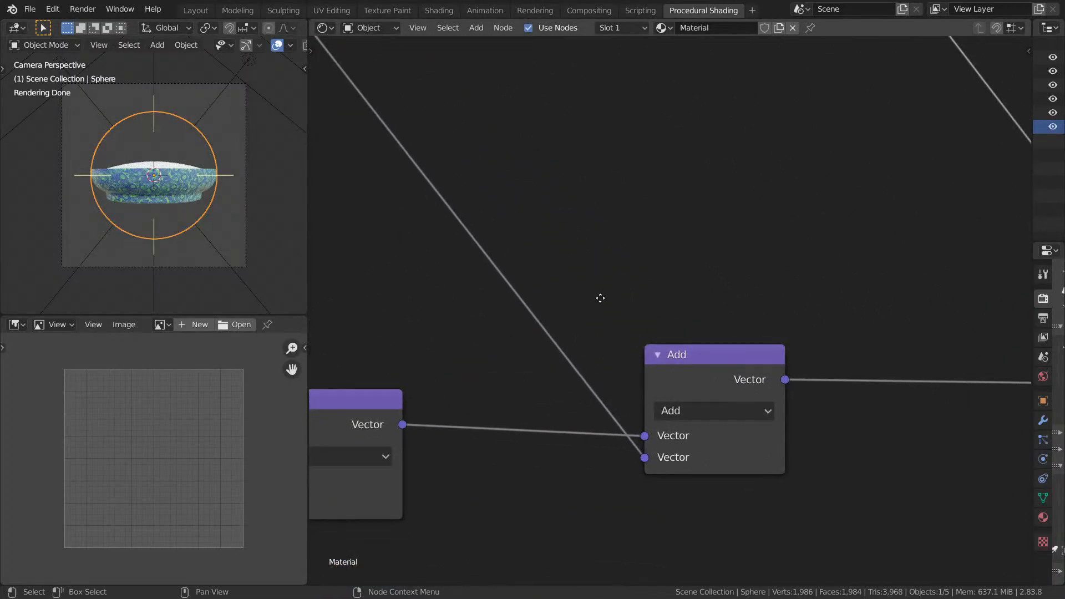
pyautogui.moveTo(599, 298); pyautogui.dragTo(510, 263, button='middle')
pyautogui.click(587, 327)
pyautogui.hotkey('shift', 'd')
pyautogui.click(806, 318)
pyautogui.click(818, 368)
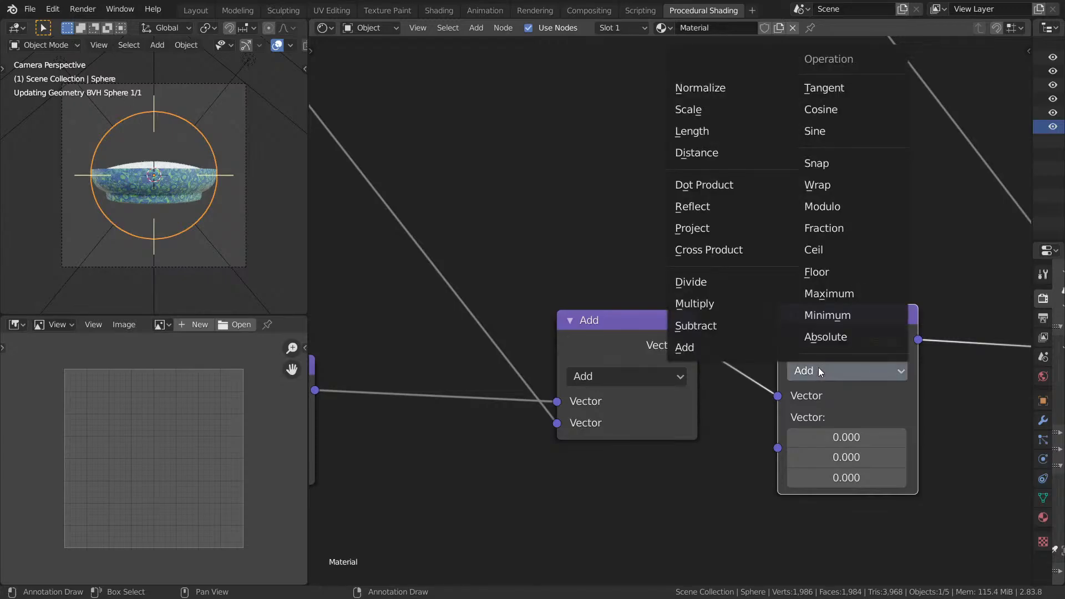
pyautogui.press('e')
# Set the Scale node's factor to 0 and back to 1 to compare the undisplaced and displaced shapes.
pyautogui.click(854, 423)
pyautogui.write('0')
pyautogui.press('Return')
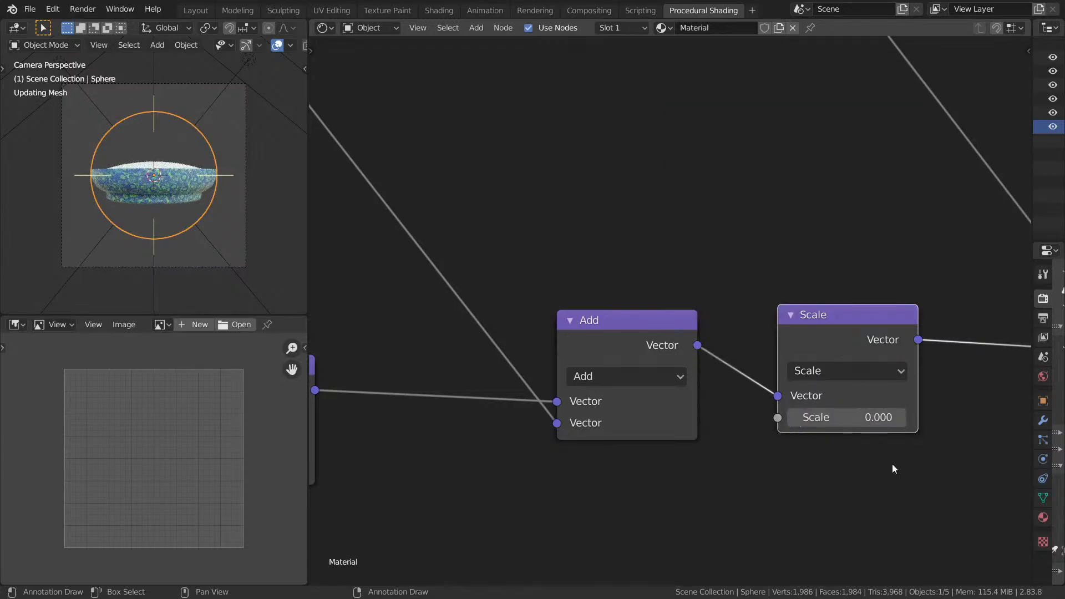
pyautogui.moveTo(166, 183); pyautogui.dragTo(121, 201, button='middle')
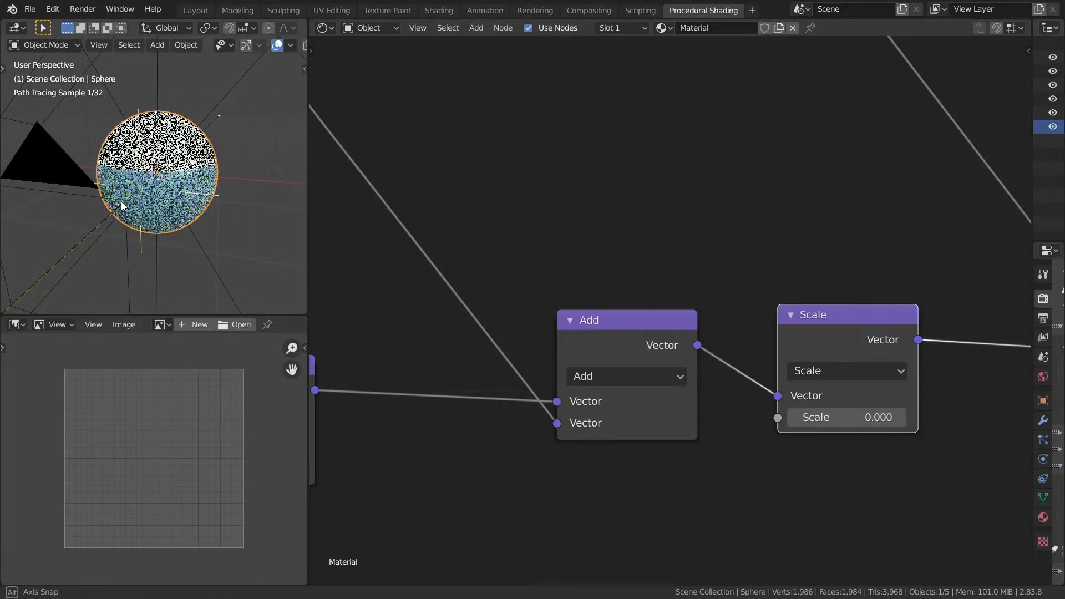
pyautogui.click(854, 418)
pyautogui.write('1')
pyautogui.press('Return')
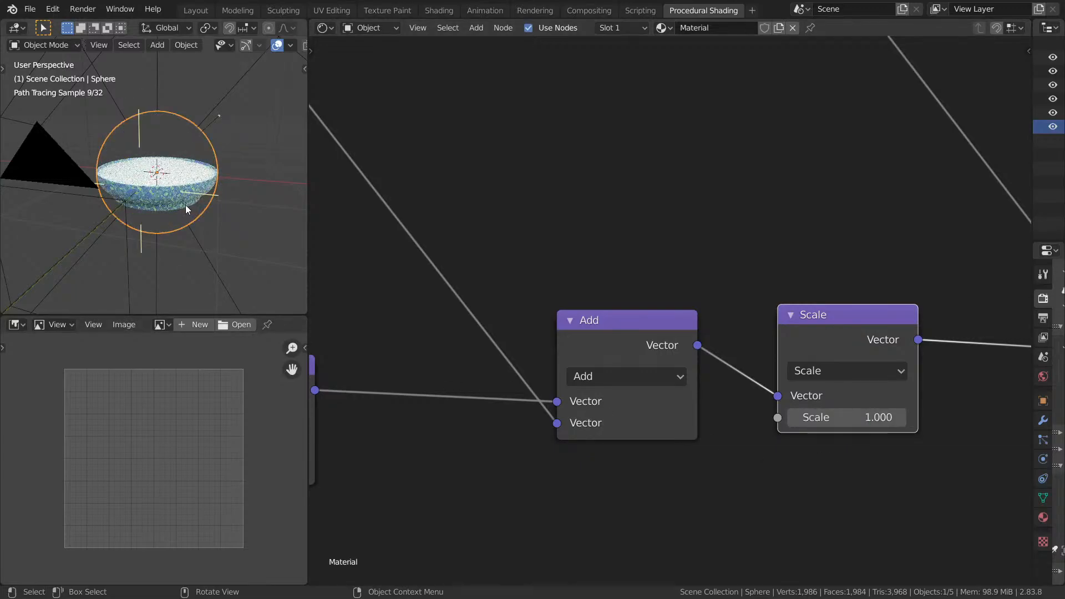
# Lower the Scale node's factor through 0.63 to 0 and view the undisplaced sphere through the camera.
pyautogui.moveTo(845, 414); pyautogui.dragTo(732, 414)
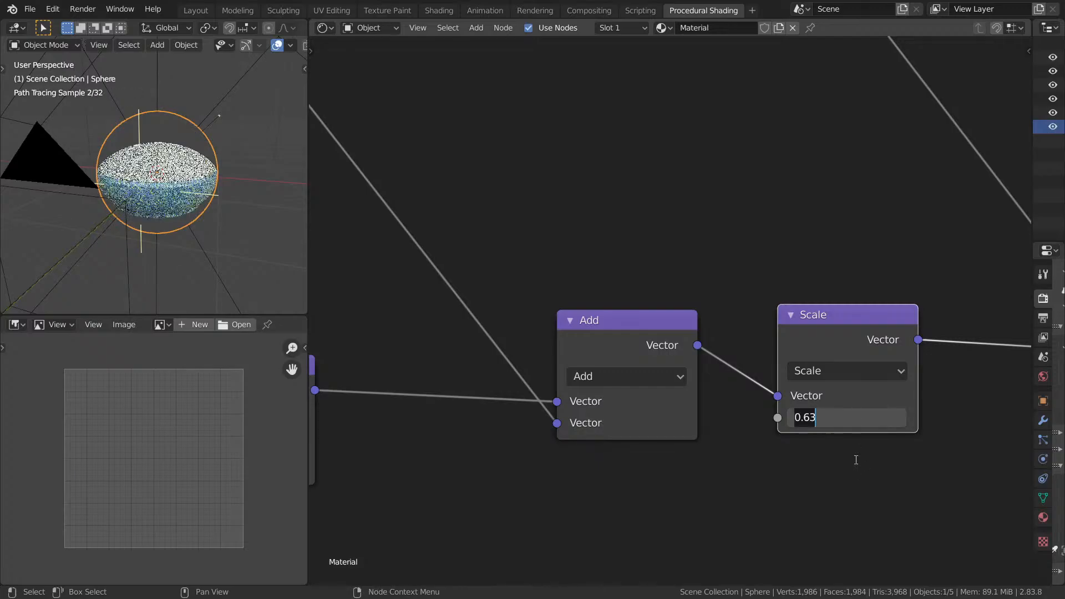
pyautogui.moveTo(205, 251); pyautogui.dragTo(516, 261, button='middle')
pyautogui.hotkey('ctrl', 'space')
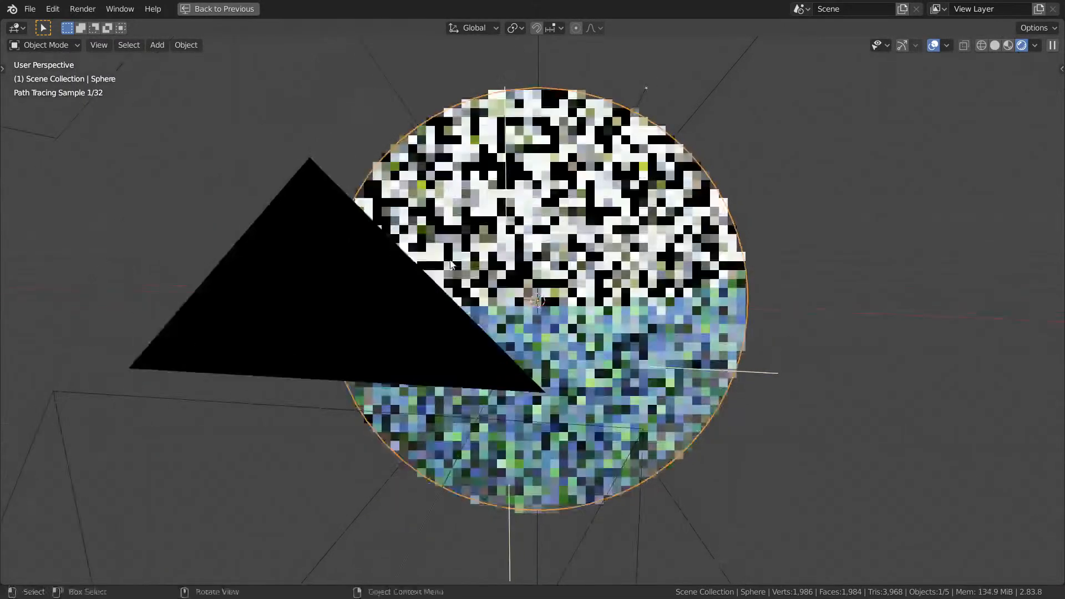
pyautogui.press('KP_0')
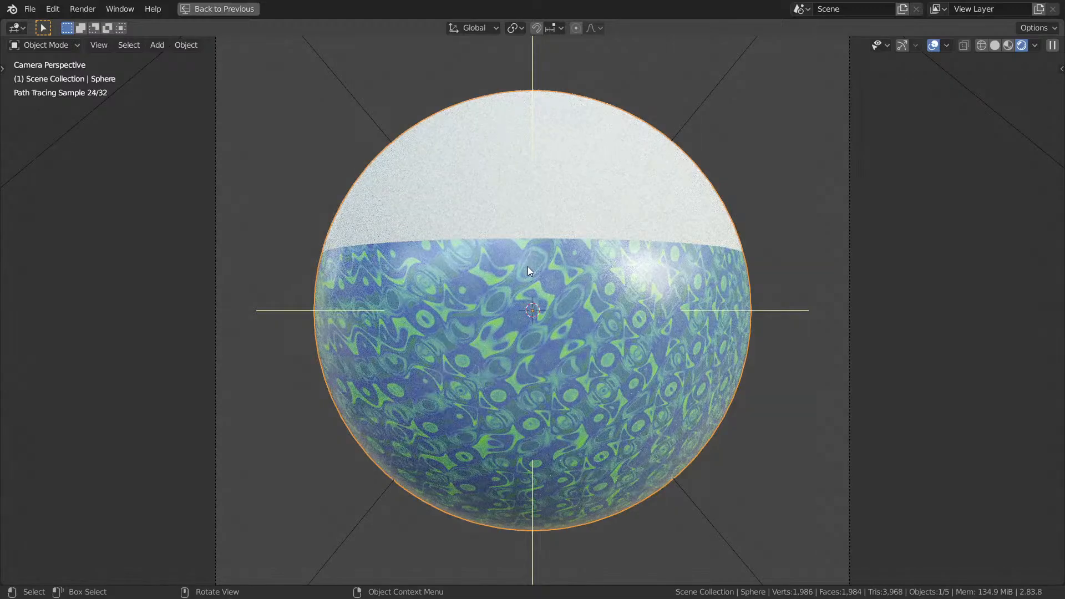
pyautogui.hotkey('ctrl', 'space')
# Set the Scale node's factor to 1 for full displacement.
pyautogui.moveTo(846, 380); pyautogui.dragTo(690, 341, button='middle')
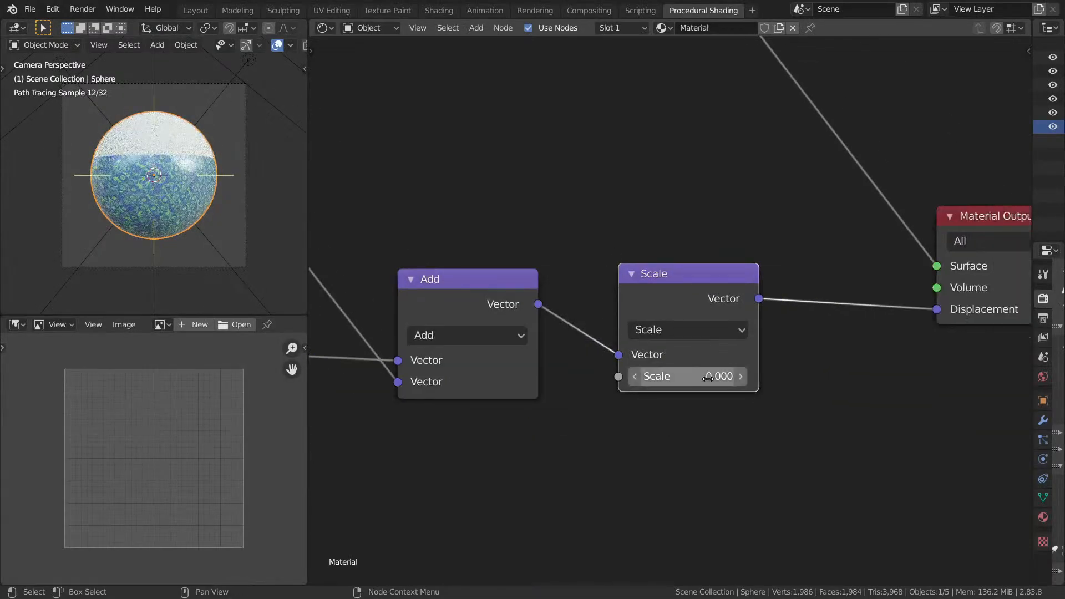
pyautogui.click(712, 375)
pyautogui.write('1')
pyautogui.press('Return')
# Select the camera in a maximized view and move it up about 0.44 m along the global Z axis.
pyautogui.hotkey('ctrl', 'space')
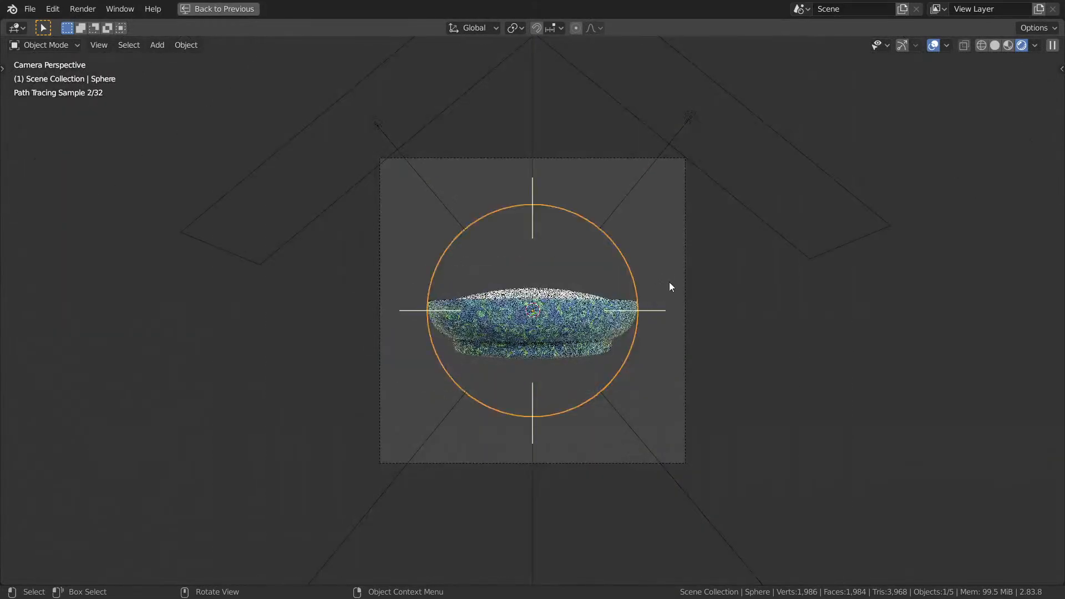
pyautogui.click(684, 267)
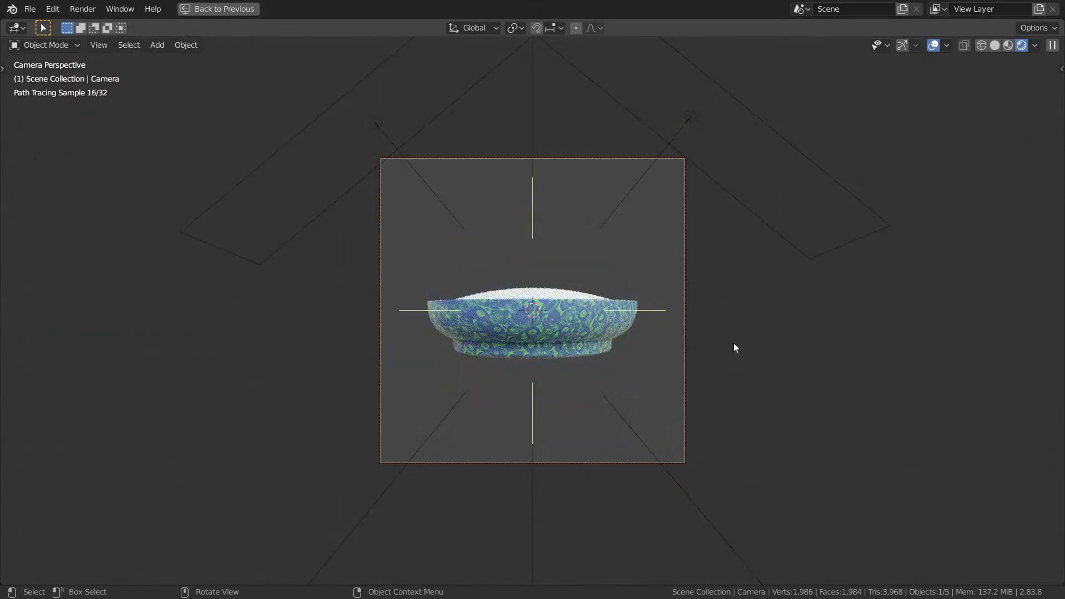
pyautogui.press('g')
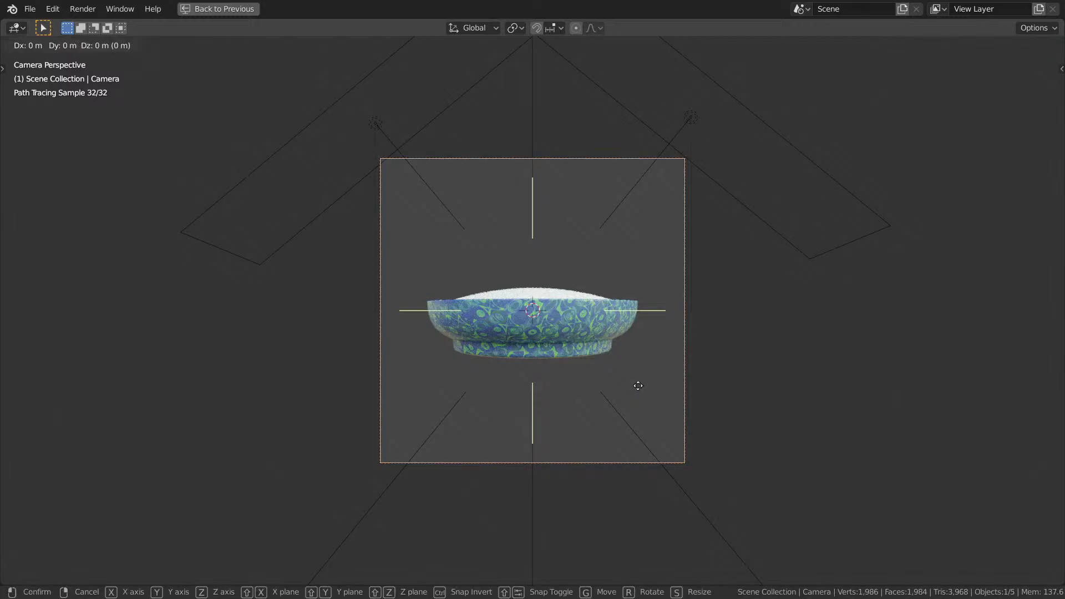
pyautogui.press('z')
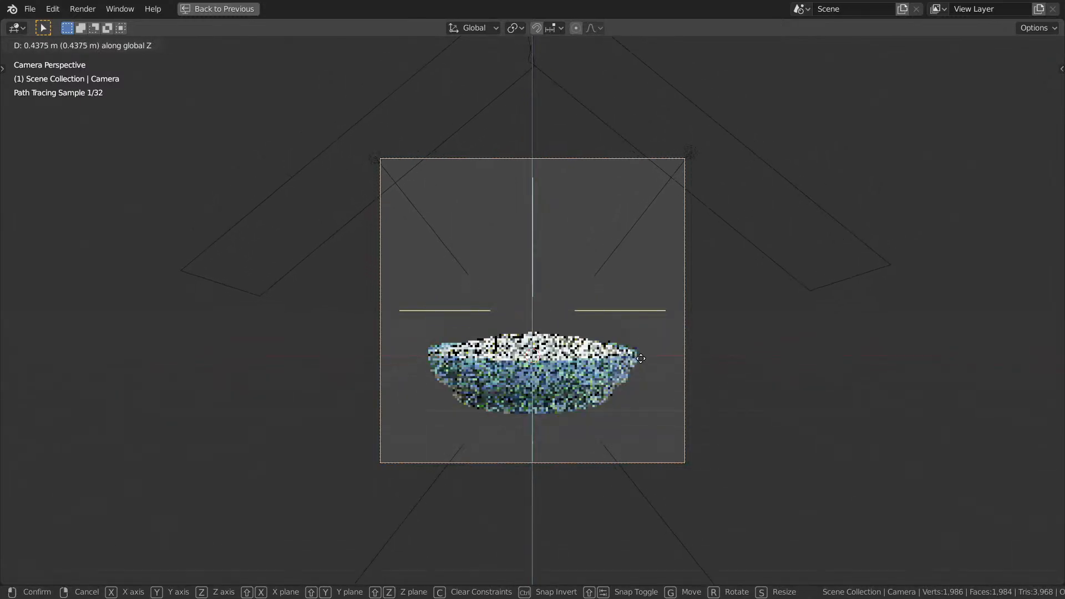
pyautogui.click(644, 357)
# Set the camera's vertical lens Shift to -0.230 and fit the camera frame to the viewport.
pyautogui.hotkey('ctrl', 'space')
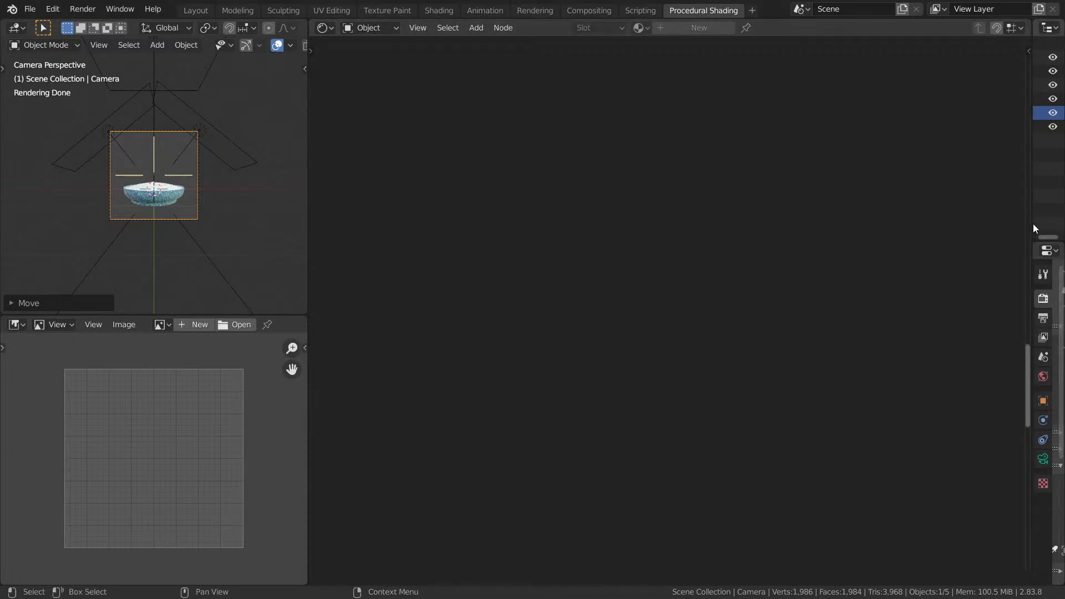
pyautogui.moveTo(1033, 228); pyautogui.dragTo(703, 235)
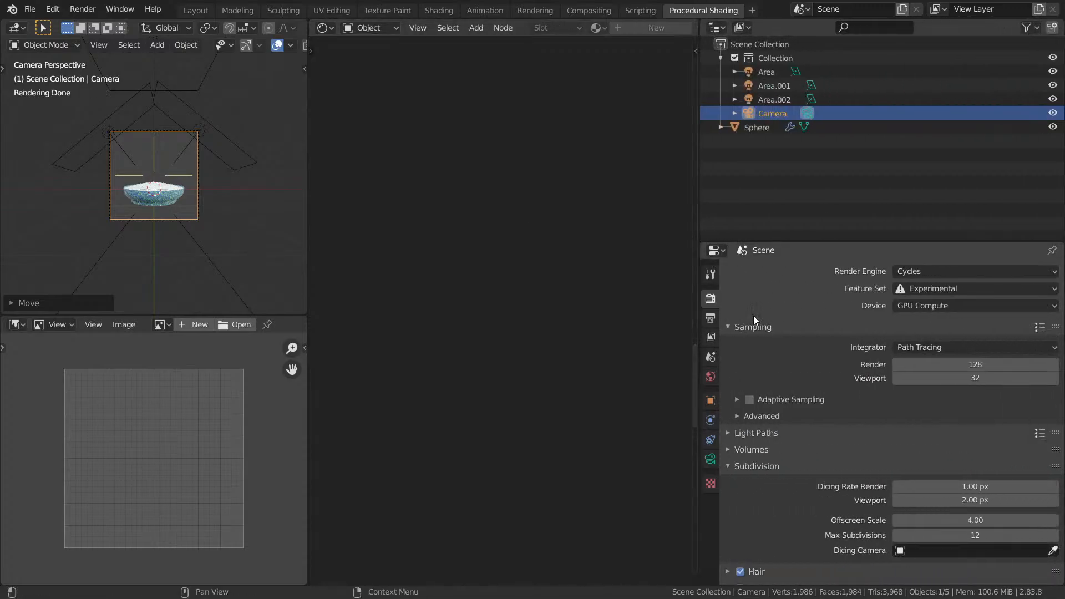
pyautogui.click(711, 459)
pyautogui.moveTo(969, 389)
pyautogui.mouseDown()
pyautogui.moveTo(978, 388)
pyautogui.moveTo(953, 388)
pyautogui.mouseUp()
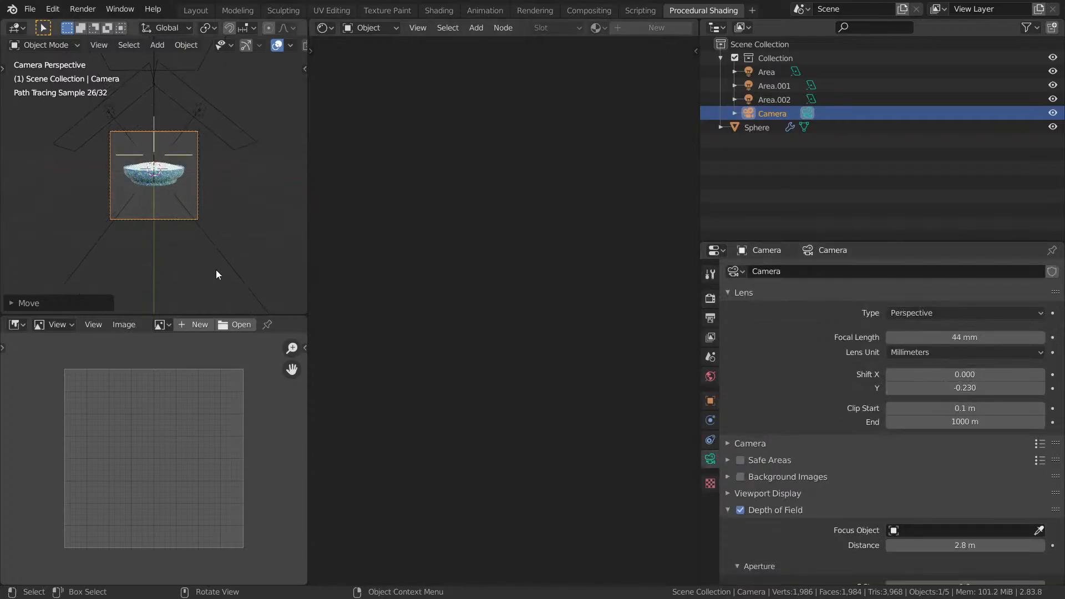
pyautogui.press('Home')
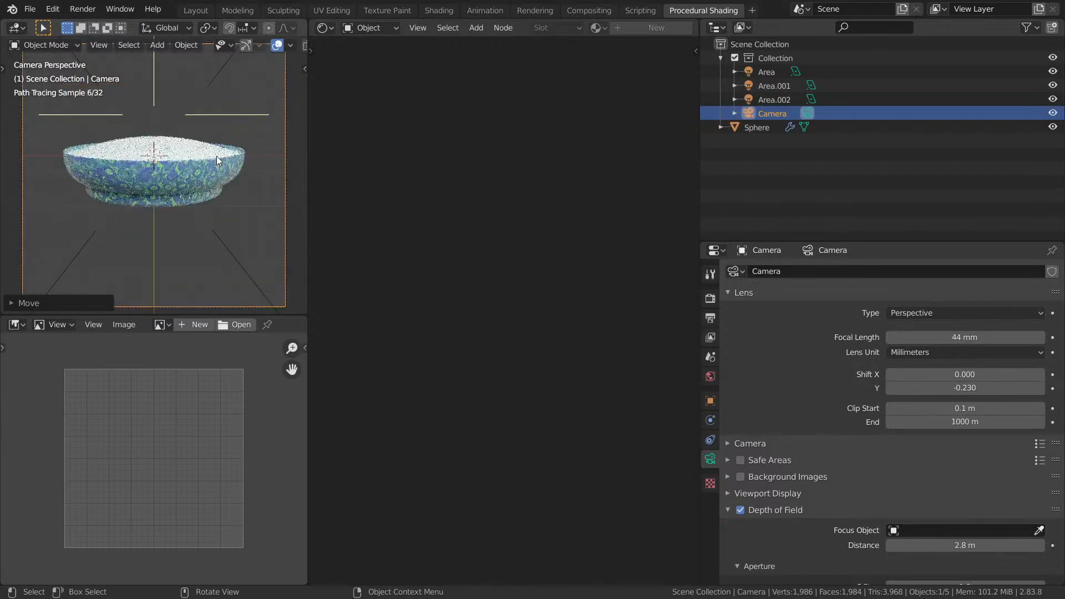
# Move the camera up along the global Z axis until the bowl sits slightly lower in the frame.
pyautogui.scroll(-1, 195, 157)
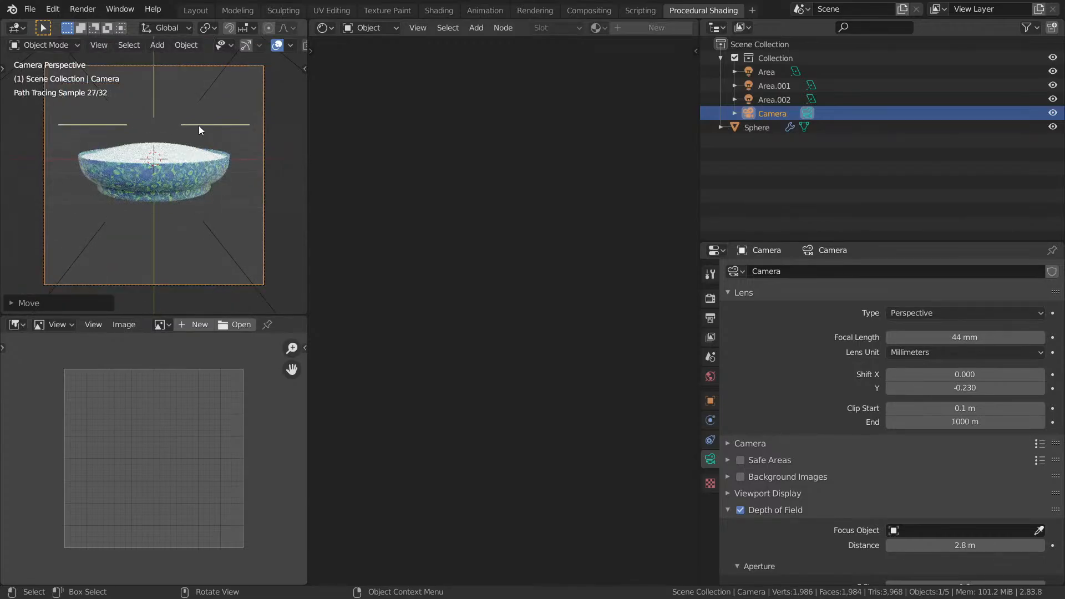
pyautogui.click(261, 168)
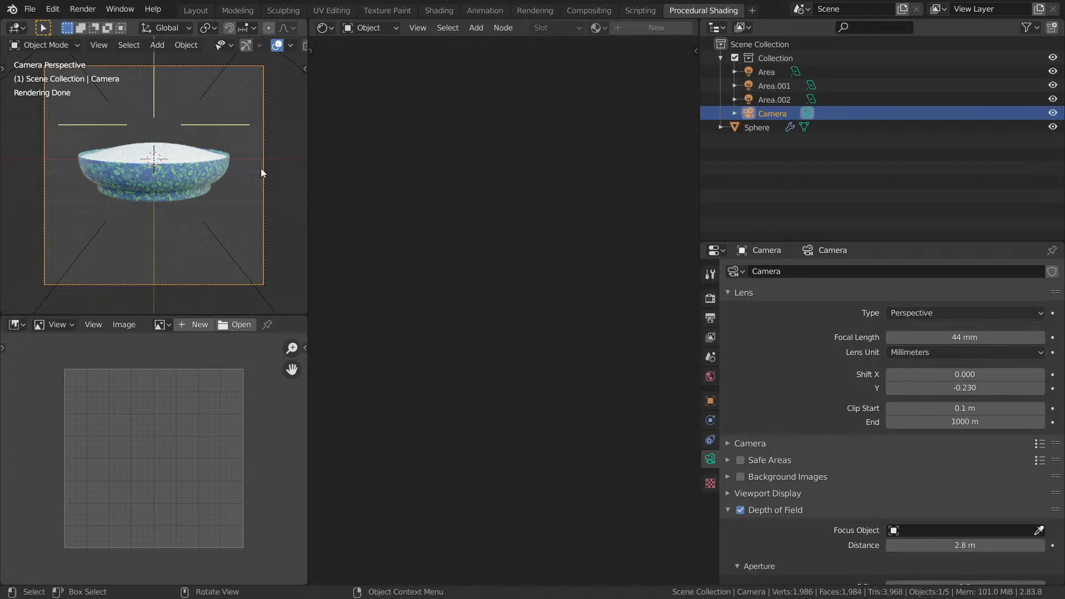
pyautogui.press('g')
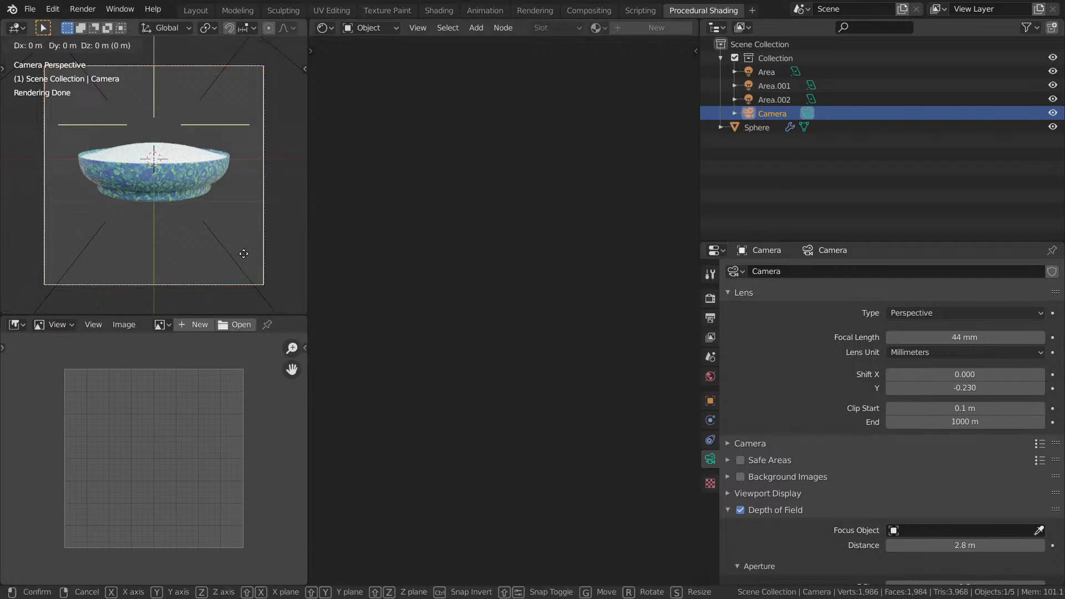
pyautogui.press('z')
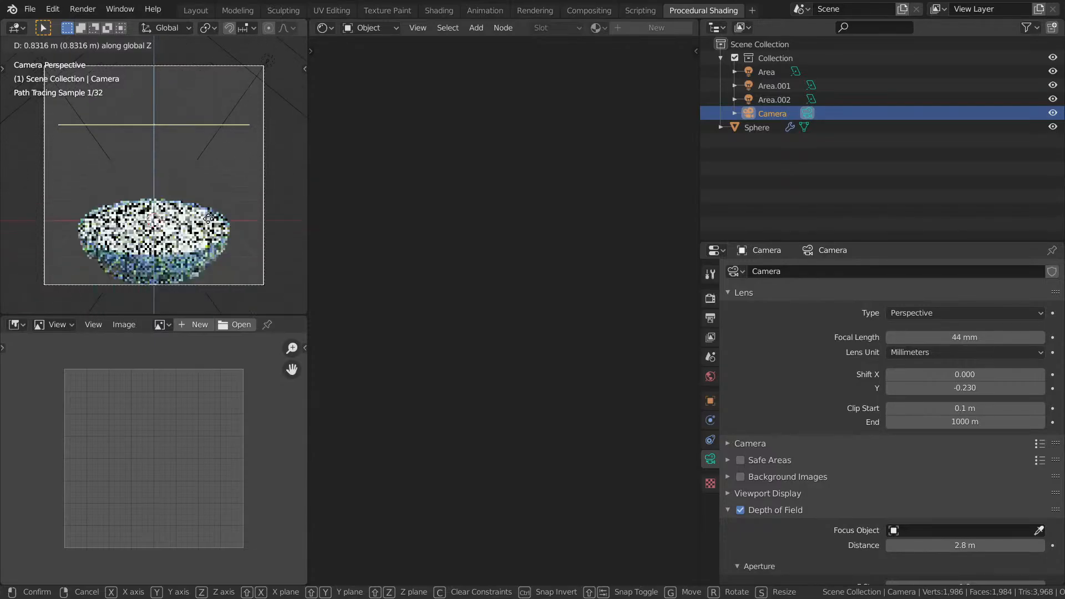
pyautogui.click(209, 183)
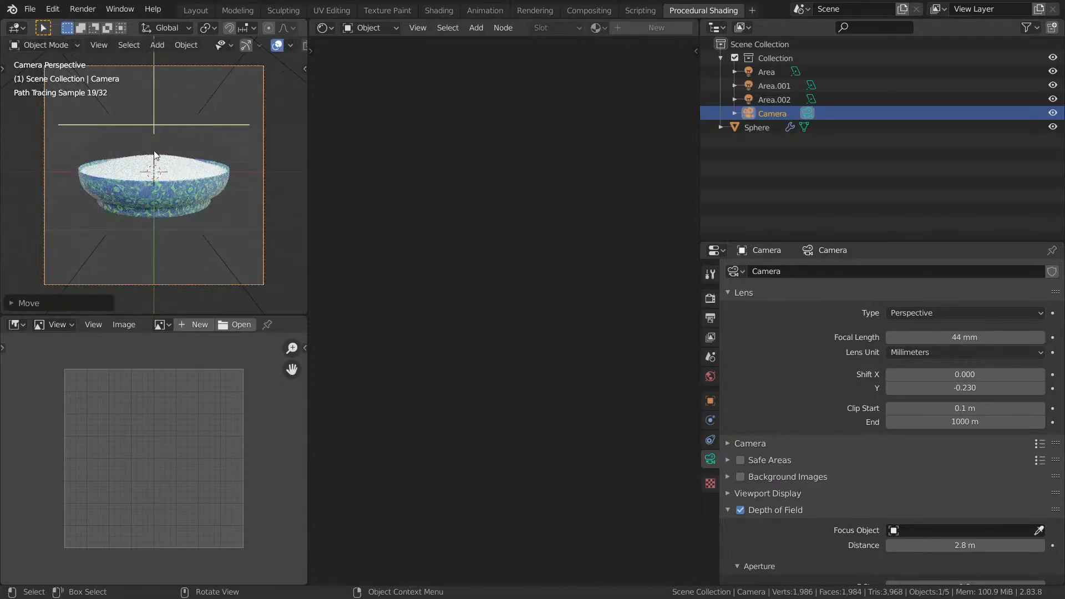
# Add a Plain Axes empty at the scene's centre in top view and rename it dof.
pyautogui.click(198, 191)
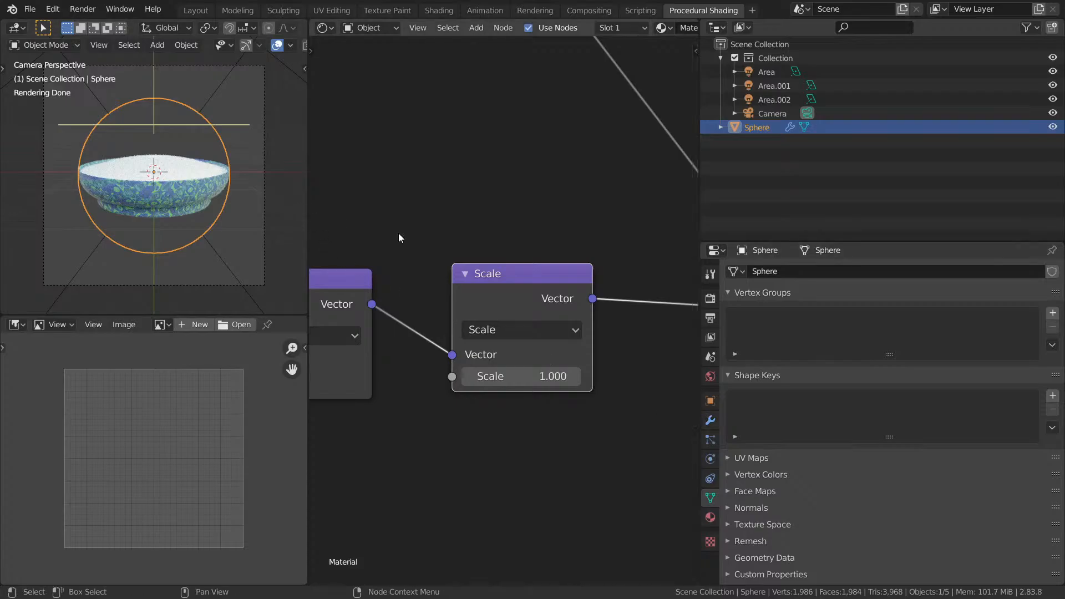
pyautogui.moveTo(173, 194)
pyautogui.mouseDown(button='middle')
pyautogui.moveTo(167, 175)
pyautogui.moveTo(179, 260)
pyautogui.mouseUp(button='middle')
pyautogui.press('KP_7')
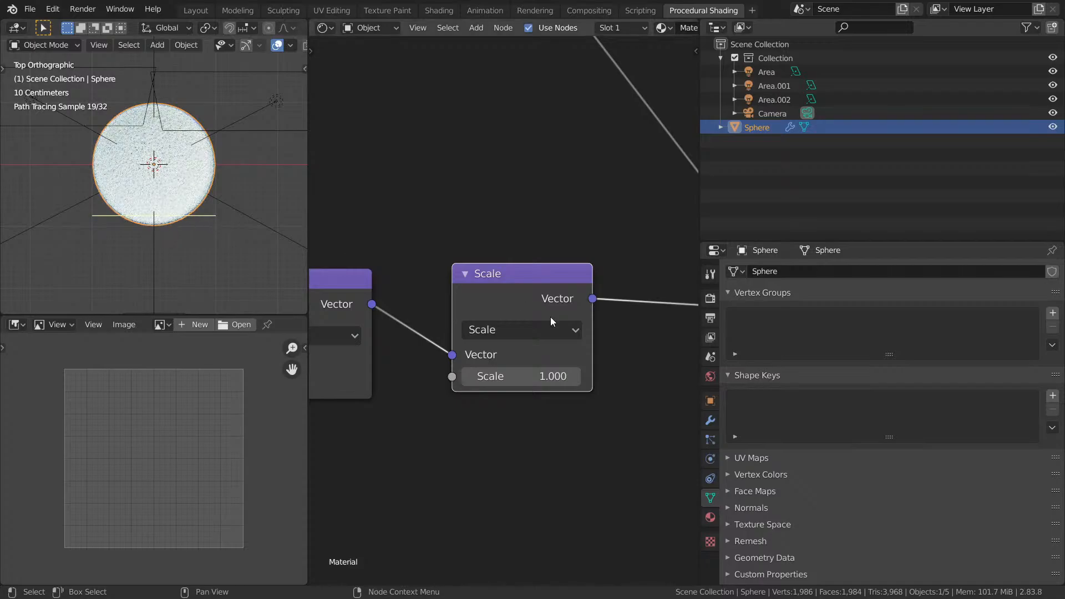
pyautogui.hotkey('shift', 'a')
pyautogui.moveTo(218, 236)
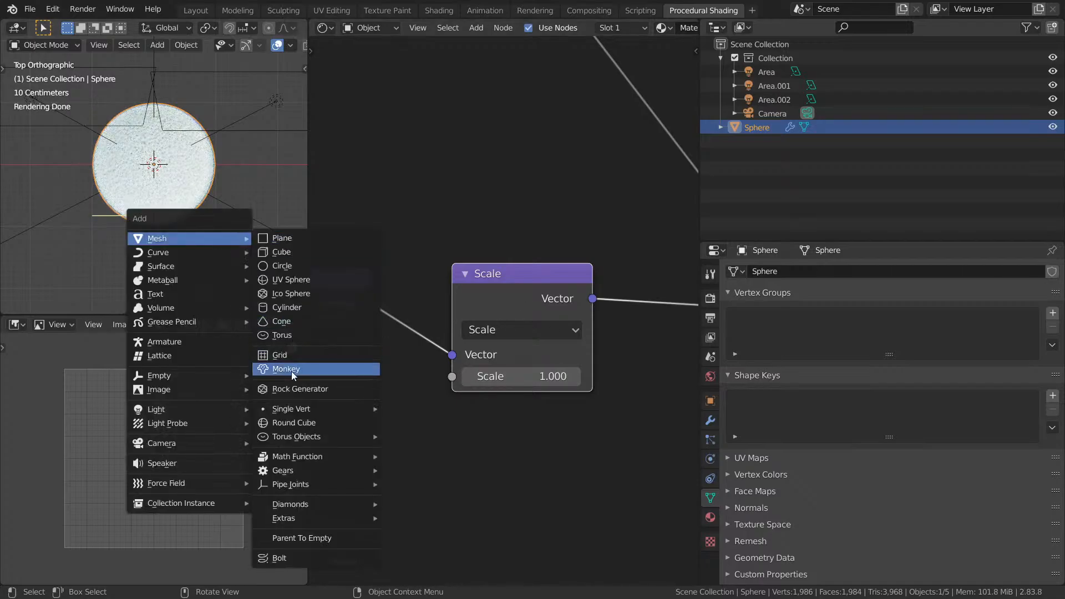
pyautogui.moveTo(212, 371)
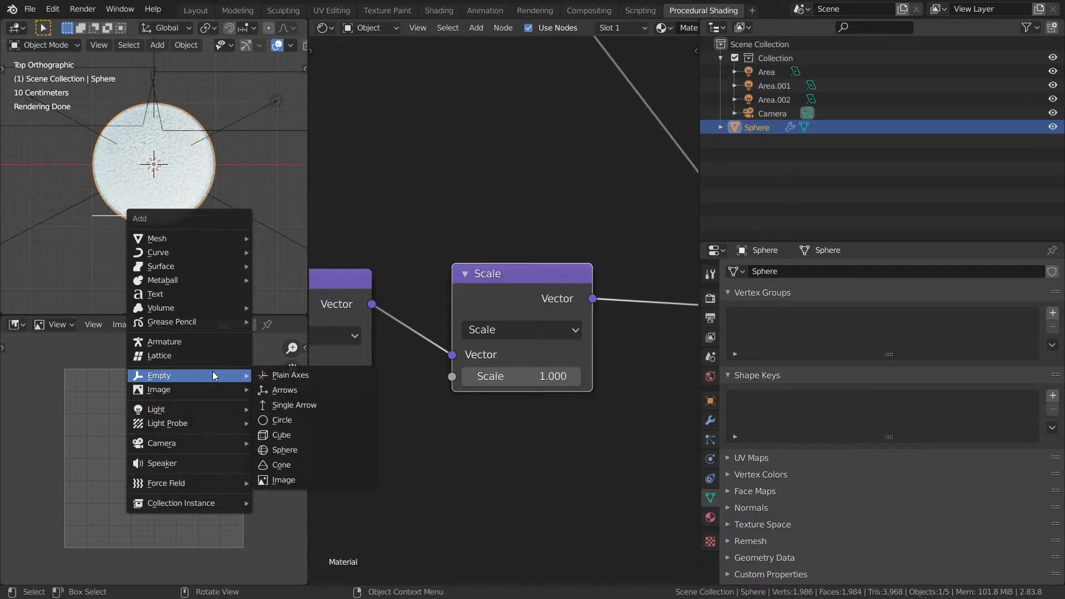
pyautogui.click(301, 375)
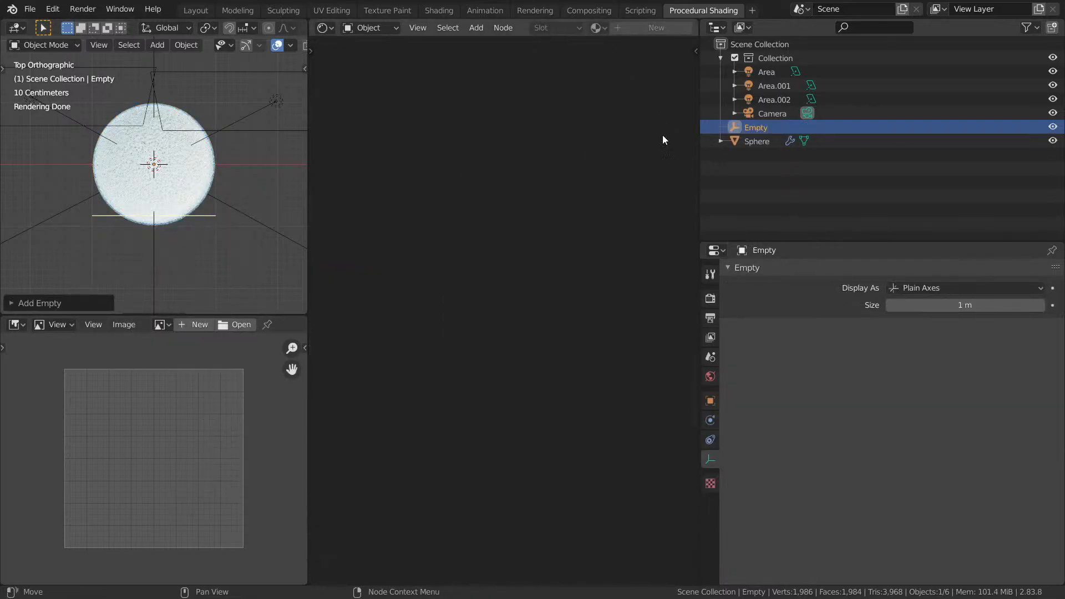
pyautogui.doubleClick(761, 128)
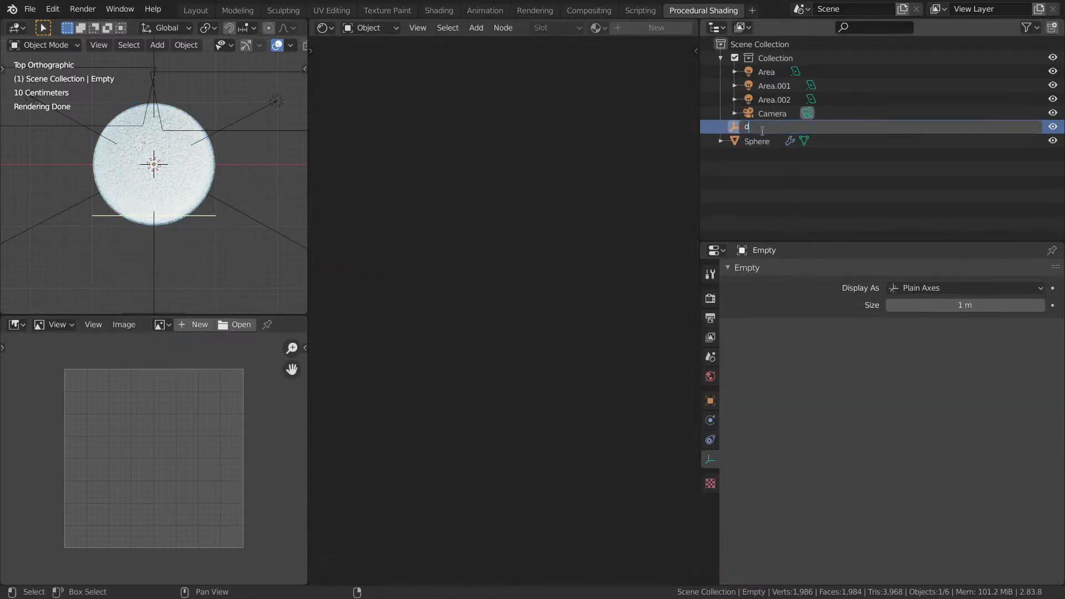
pyautogui.press('Return')
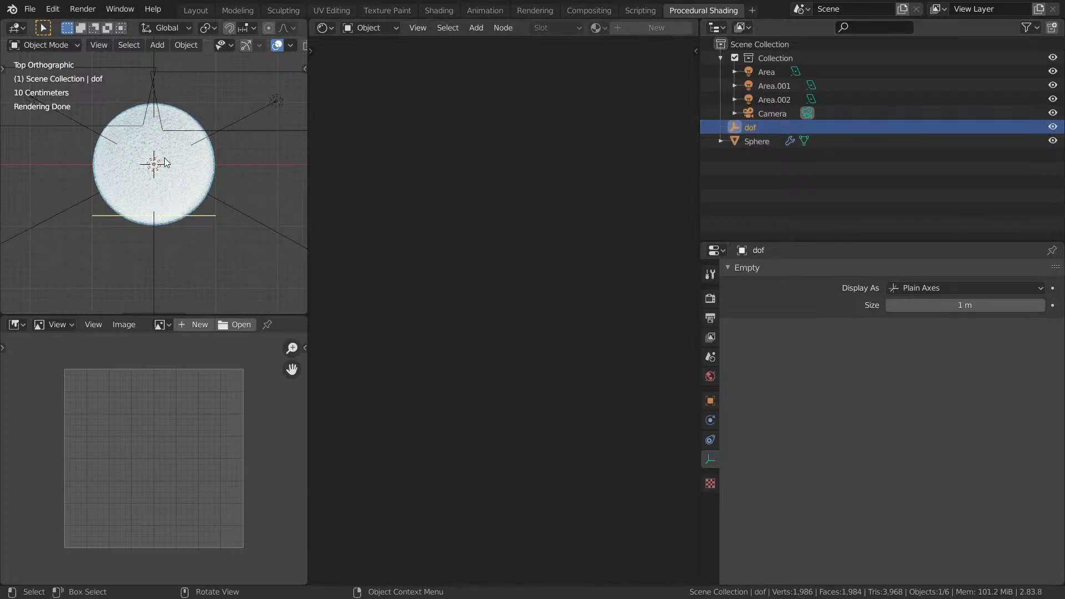
# Move the dof empty about 1 m along the negative global Y axis to the bowl's front rim.
pyautogui.press('g')
pyautogui.press('y')
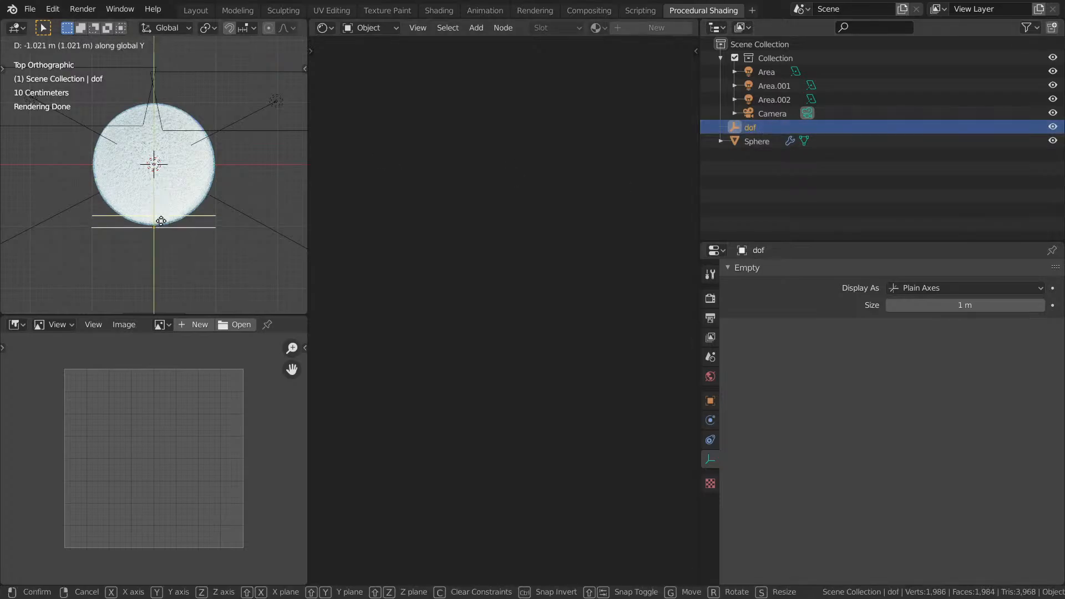
pyautogui.click(162, 219)
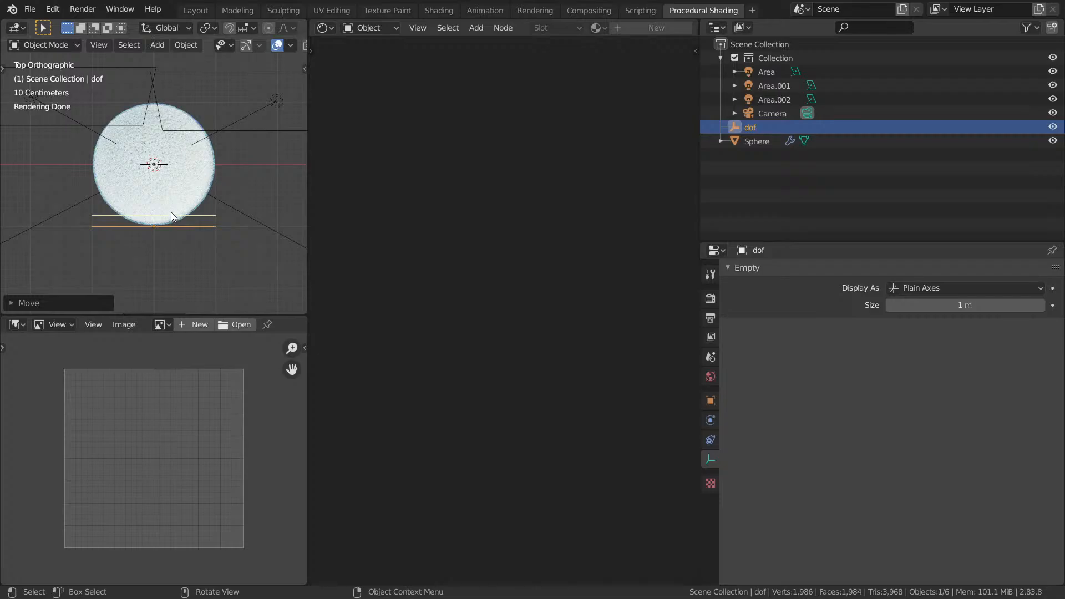
# Set the camera's depth of field Focus Object to dof and look through the camera.
pyautogui.scroll(-4, 183, 268)
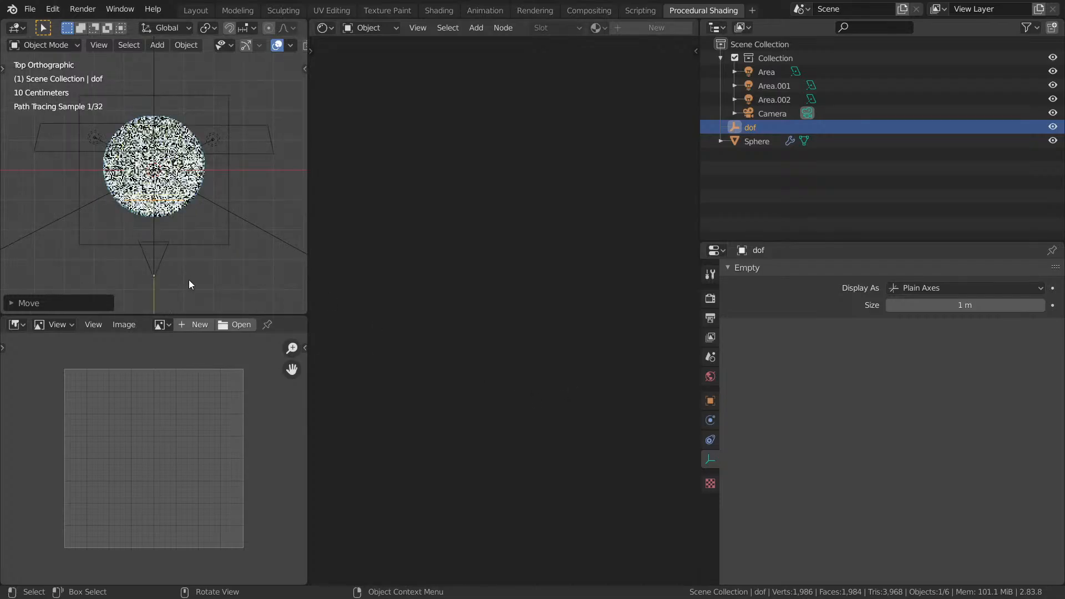
pyautogui.click(164, 247)
pyautogui.click(163, 267)
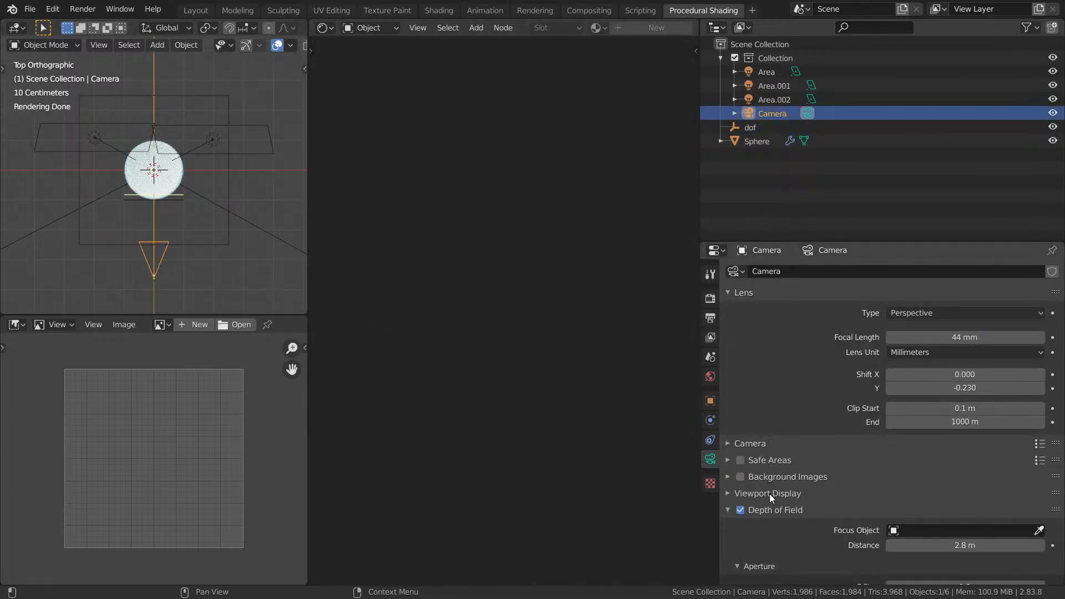
pyautogui.scroll(-3, 770, 494)
pyautogui.click(944, 455)
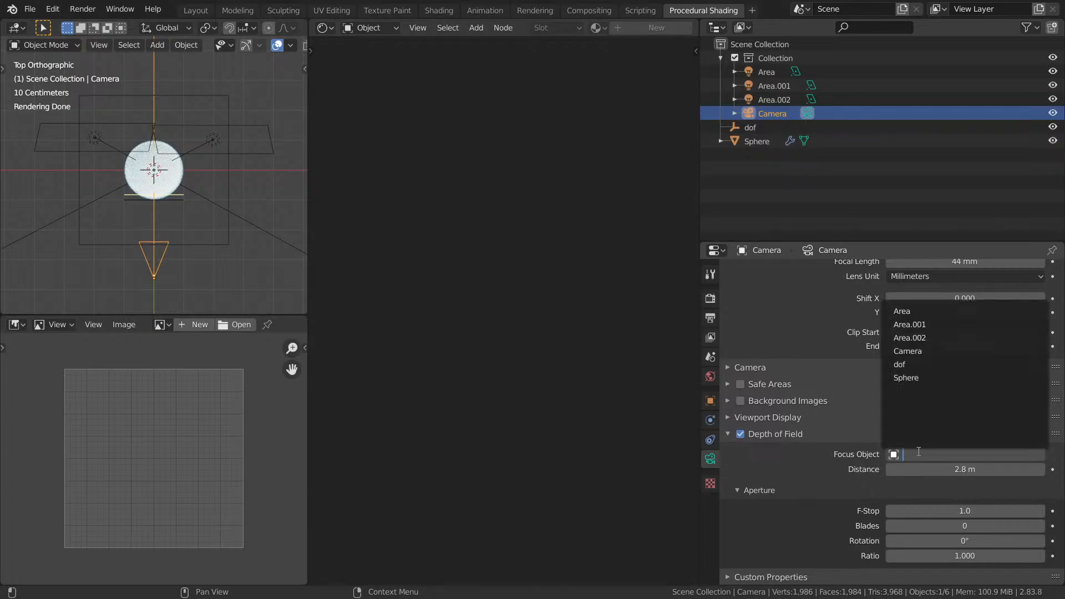
pyautogui.click(905, 364)
pyautogui.press('KP_0')
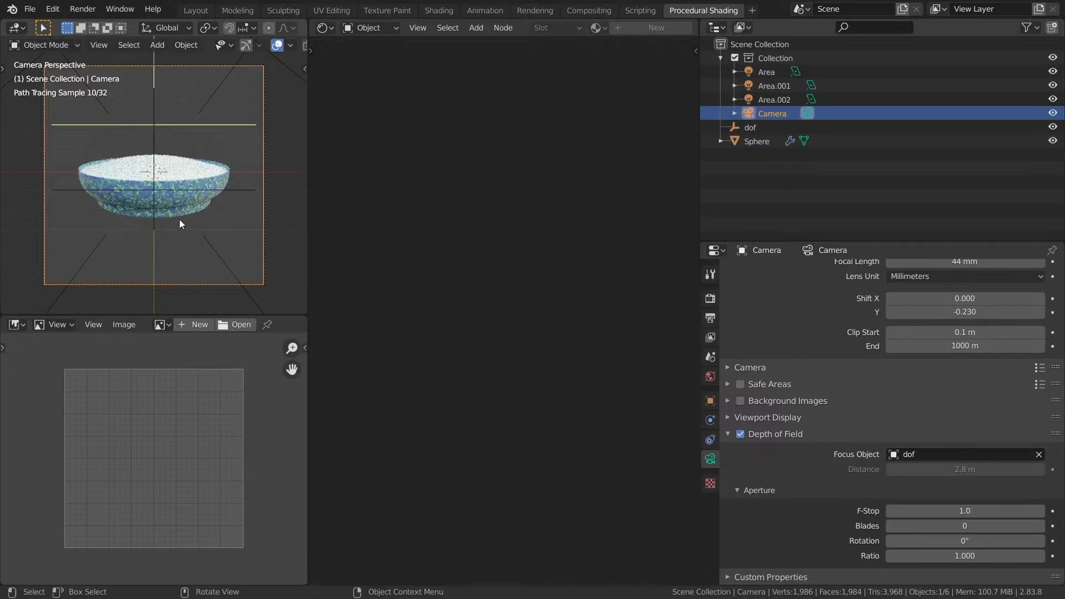
# Move the dof empty back along the Y axis from the front rim toward the rice mound in a maximized view.
pyautogui.hotkey('ctrl', 'space')
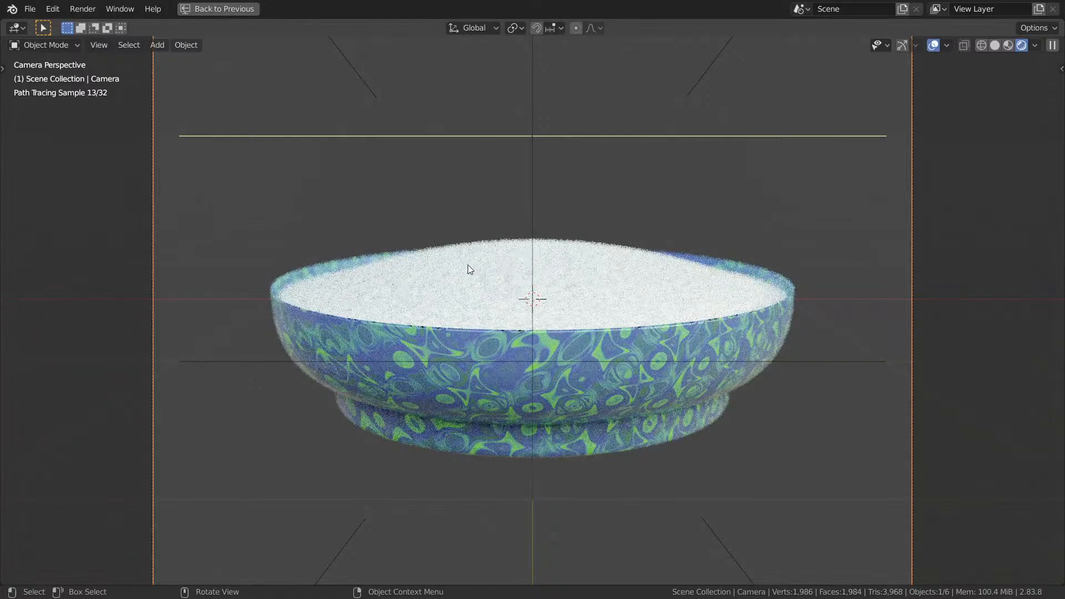
pyautogui.click(531, 362)
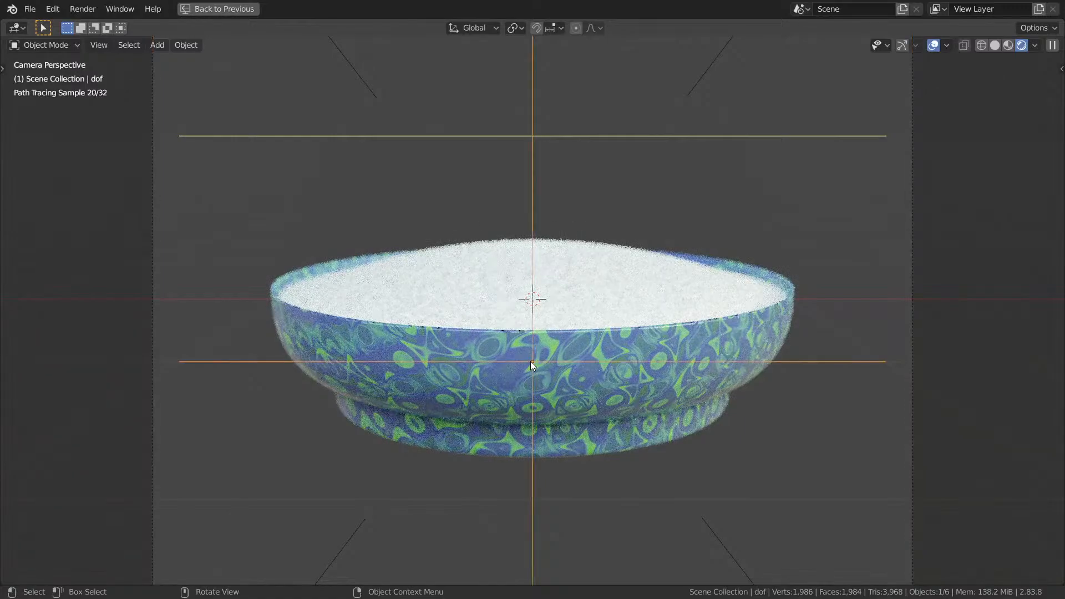
pyautogui.press('g')
pyautogui.press('y')
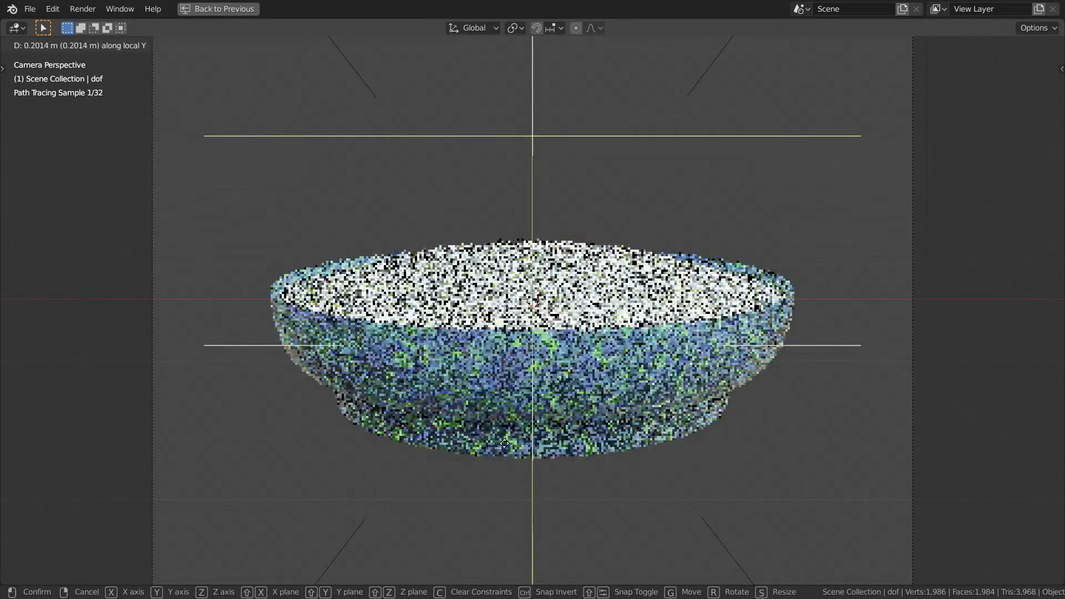
pyautogui.click(488, 498)
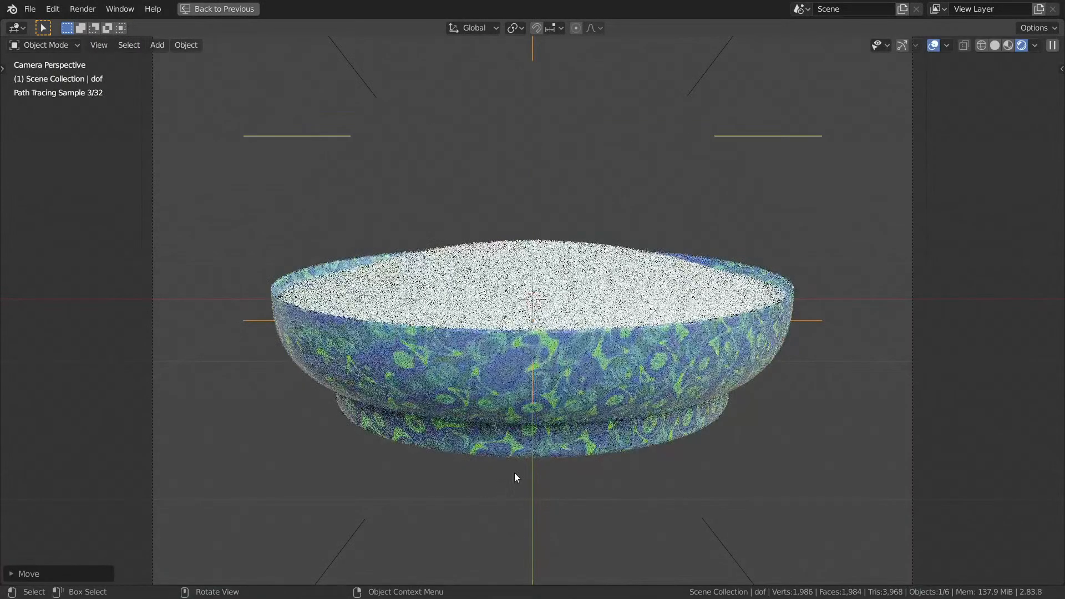
# Raise the dof empty along the global Z axis to the top of the rice mound and save the file.
pyautogui.press('g')
pyautogui.press('z')
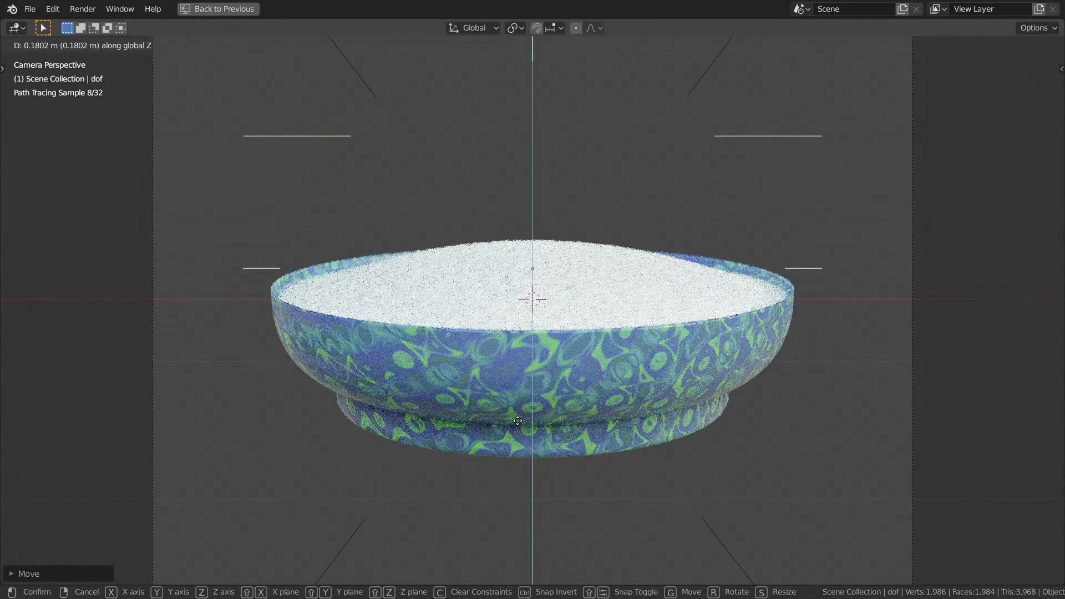
pyautogui.click(525, 382)
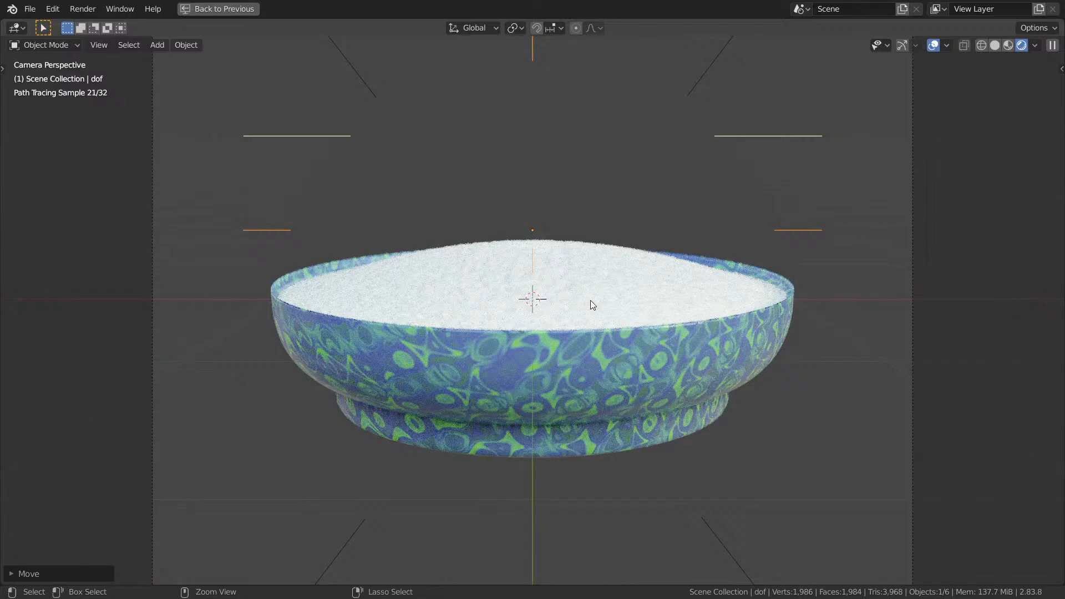
pyautogui.hotkey('ctrl', 's')
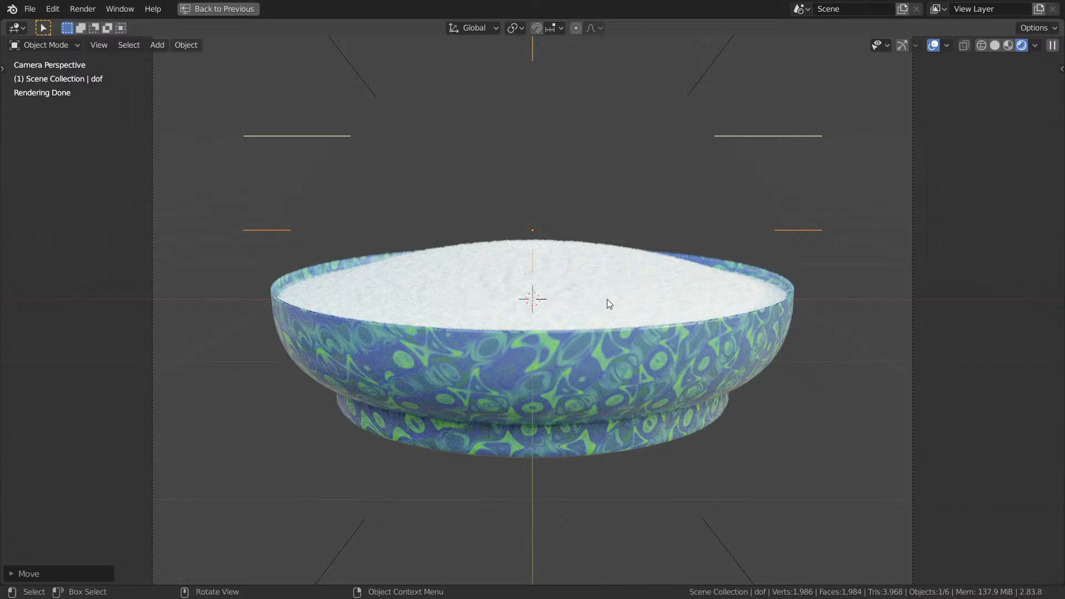
# Shift the dof empty slightly toward the camera along the global Y axis in top view, and return to the camera view.
pyautogui.press('KP_7')
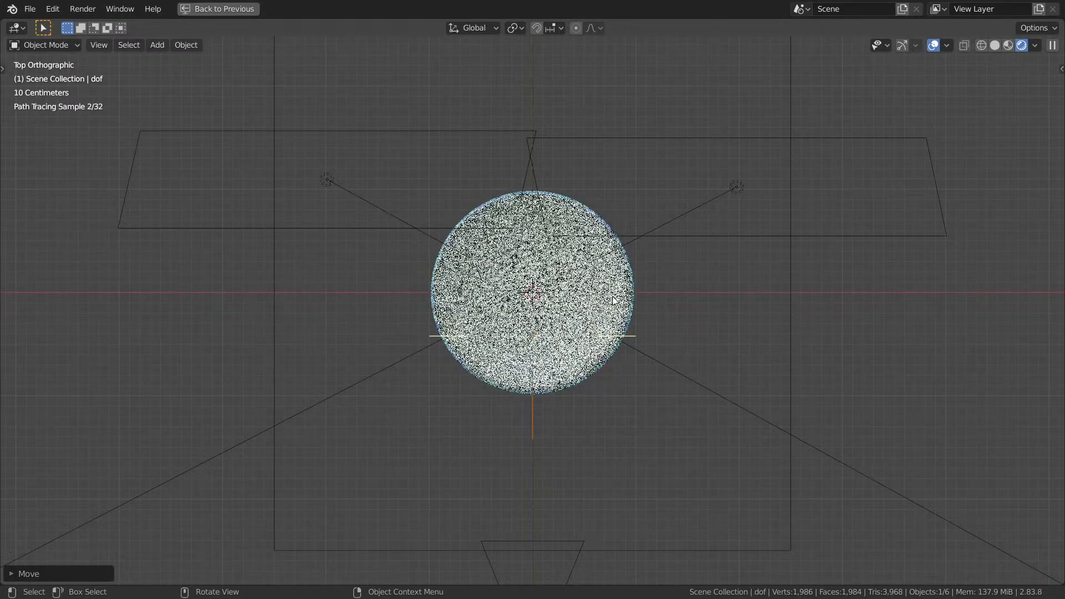
pyautogui.press('g')
pyautogui.press('y')
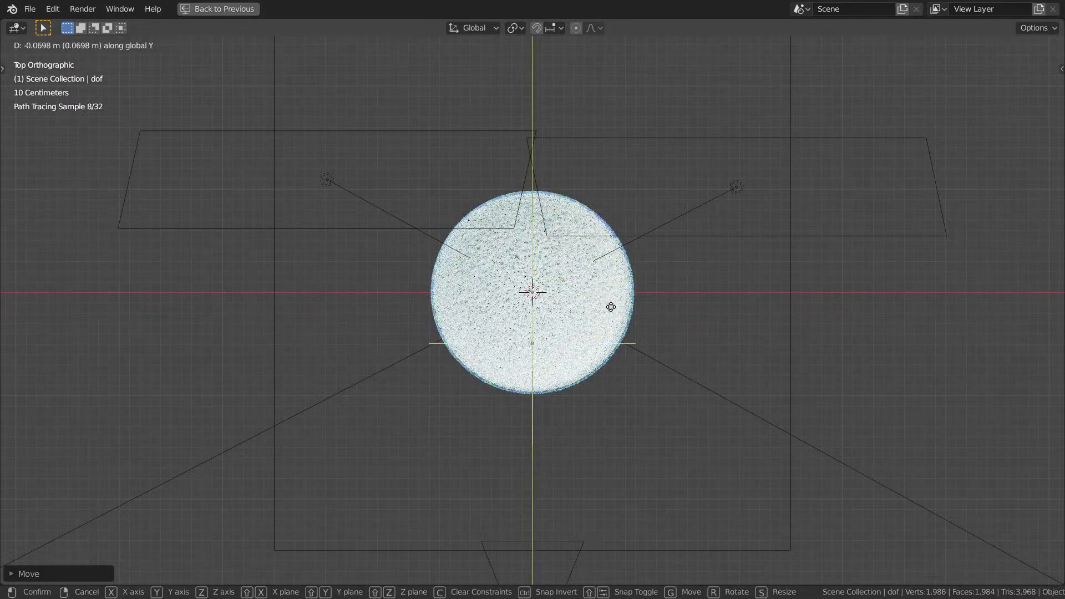
pyautogui.click(610, 331)
pyautogui.press('KP_0')
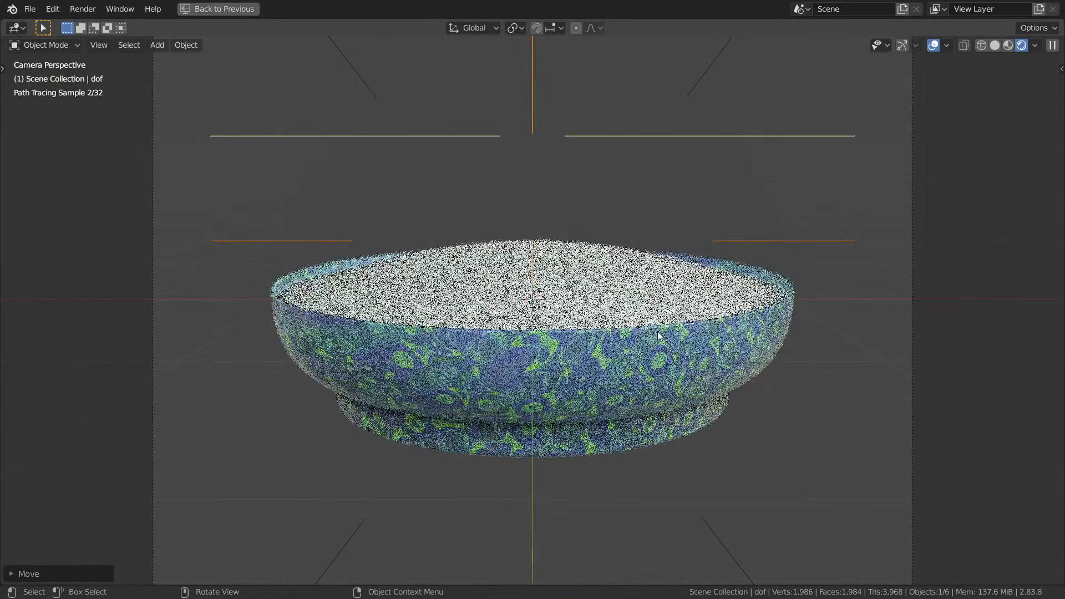
# Set the camera's depth of field F-Stop to 2.8 and save the file.
pyautogui.hotkey('ctrl', 'space')
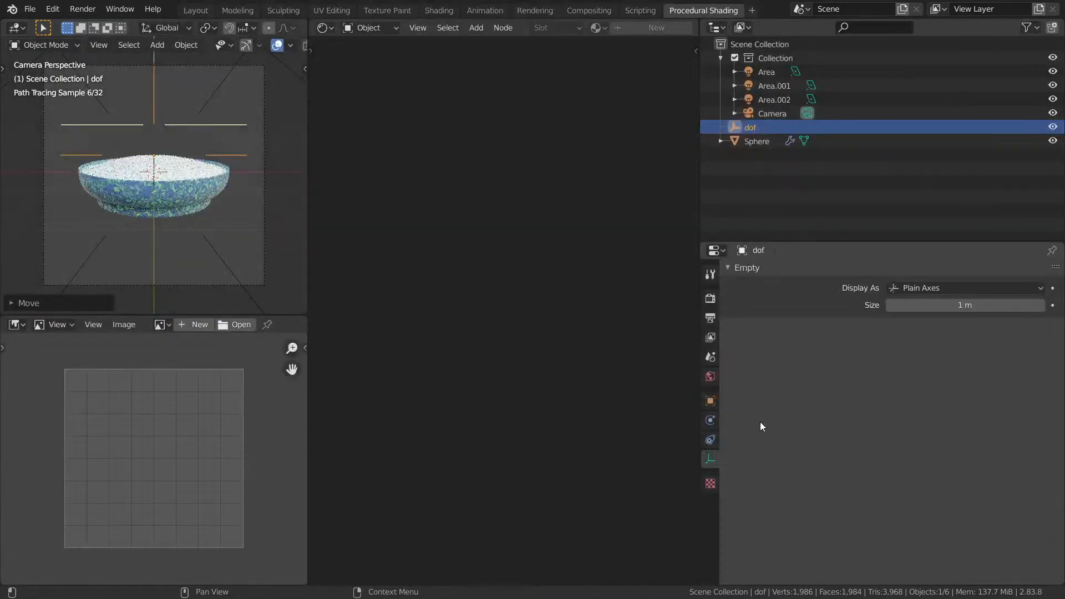
pyautogui.click(263, 236)
pyautogui.scroll(-3, 979, 523)
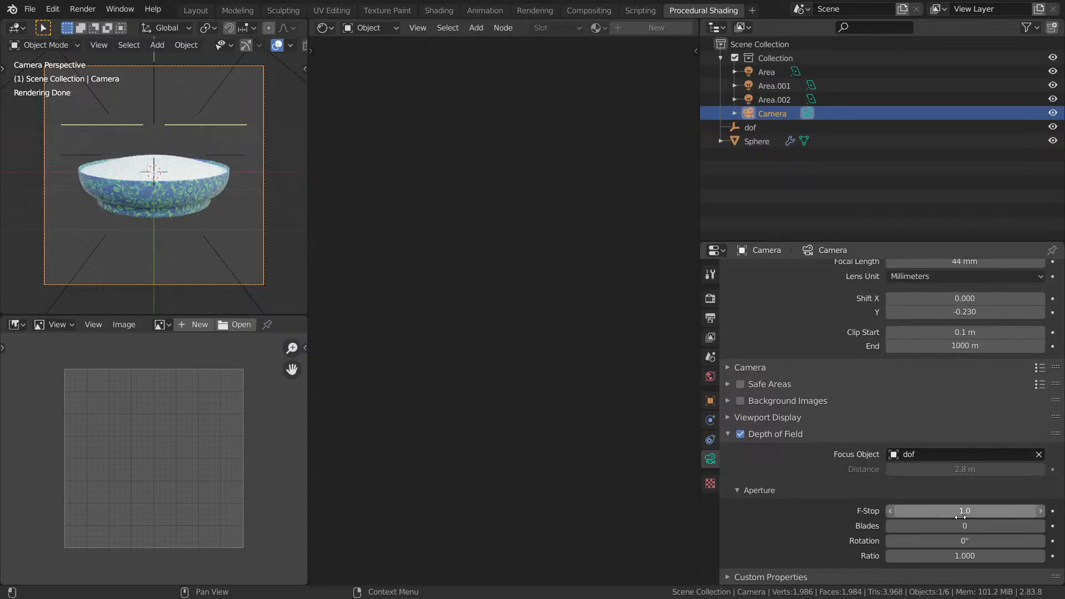
pyautogui.click(955, 509)
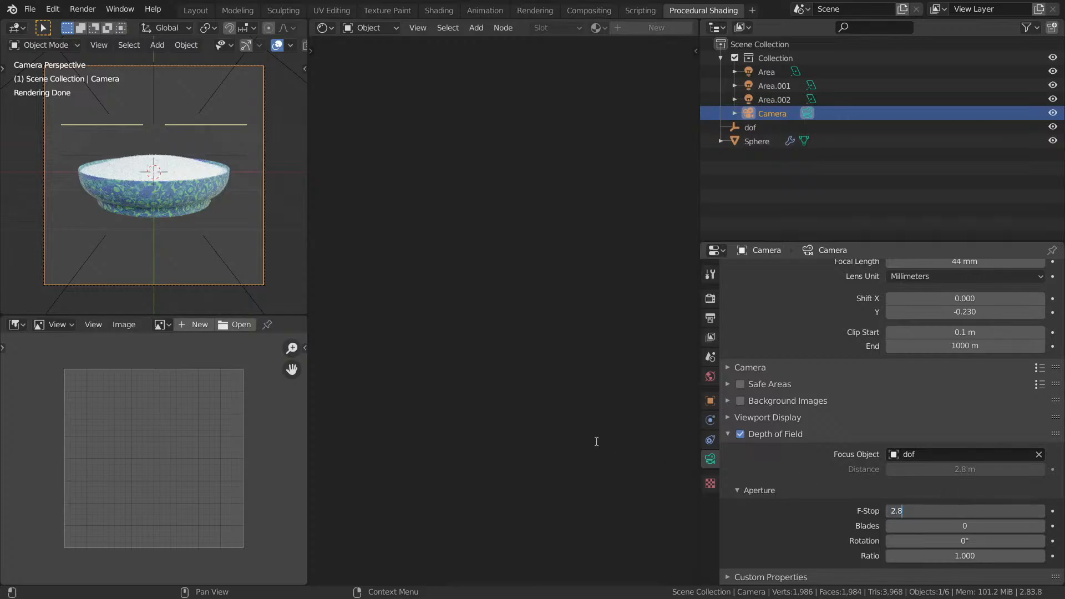
pyautogui.press('Return')
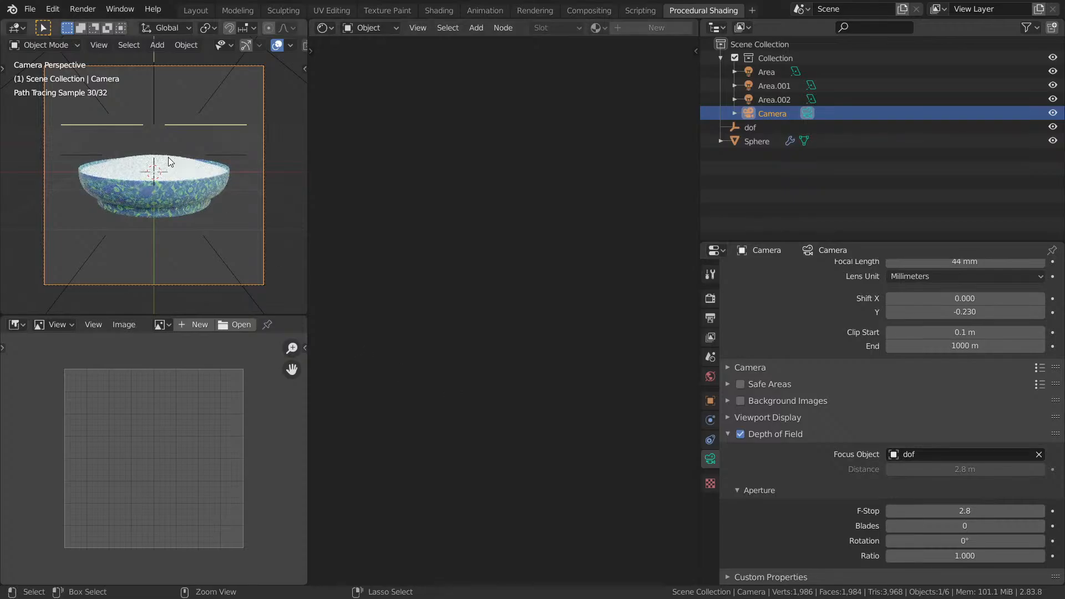
pyautogui.hotkey('ctrl', 's')
# Check the bowl's focus in a maximized camera view and reselect the sphere.
pyautogui.hotkey('ctrl', 'space')
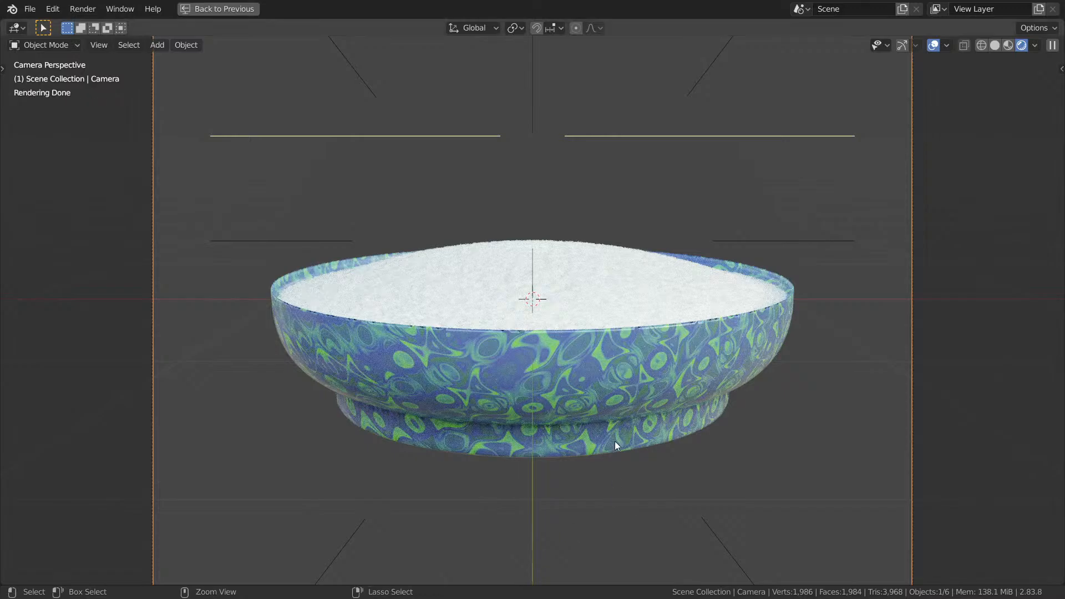
pyautogui.hotkey('ctrl', 'space')
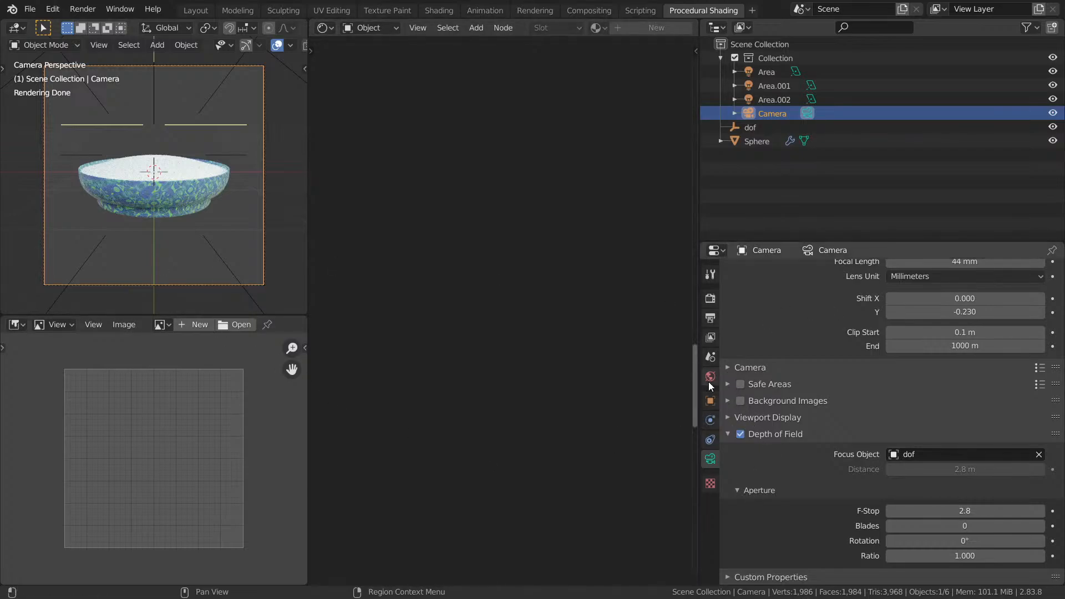
pyautogui.click(232, 191)
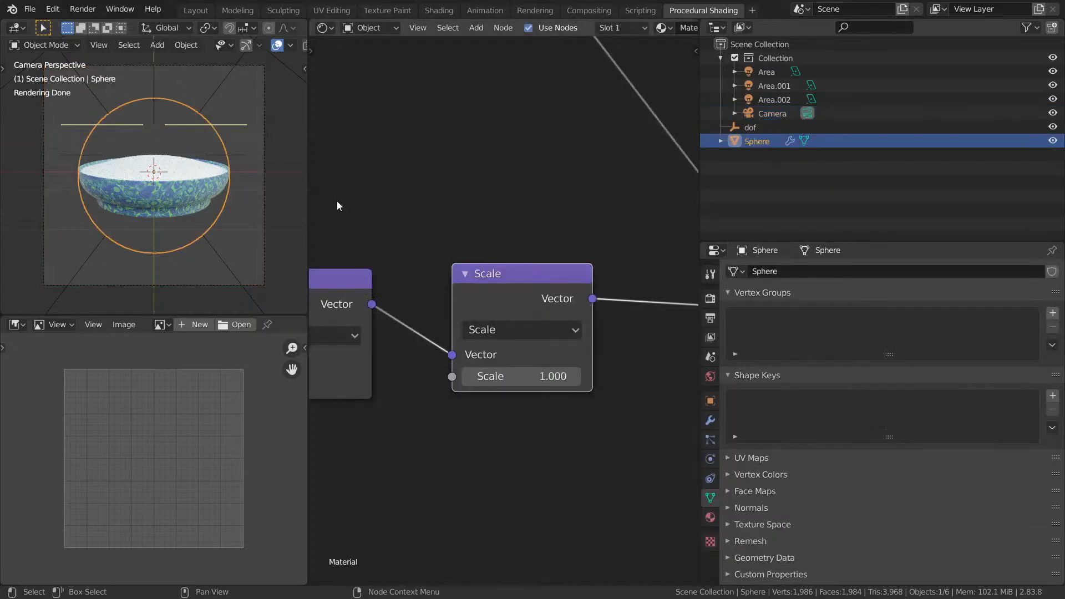
# Enable the Transparent option for Film in the scene's render settings.
pyautogui.click(711, 421)
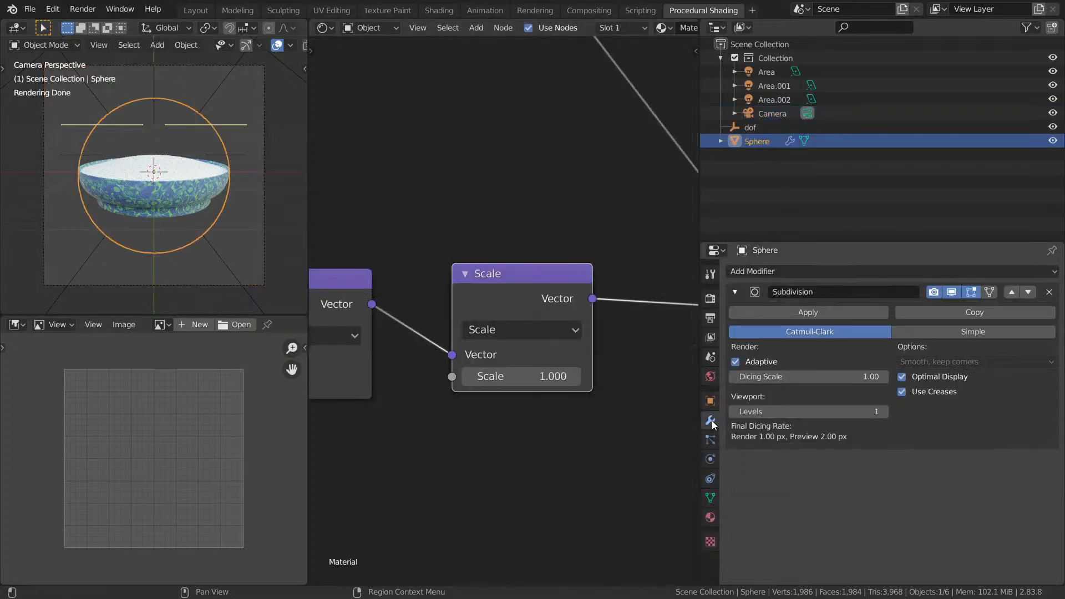
pyautogui.click(711, 318)
pyautogui.click(711, 298)
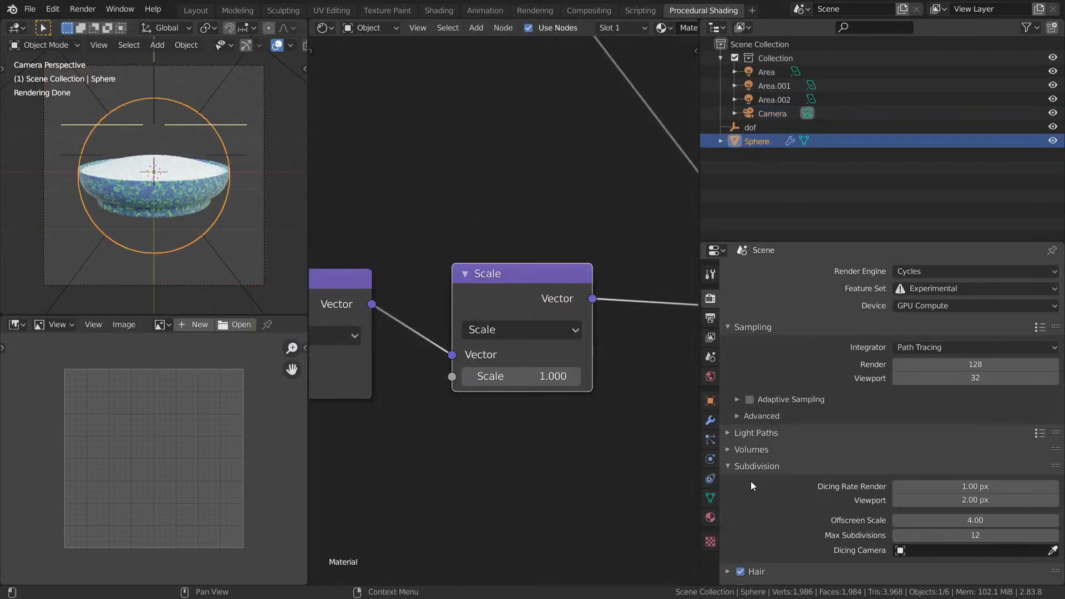
pyautogui.scroll(-3, 763, 450)
pyautogui.scroll(3, 745, 535)
pyautogui.click(746, 416)
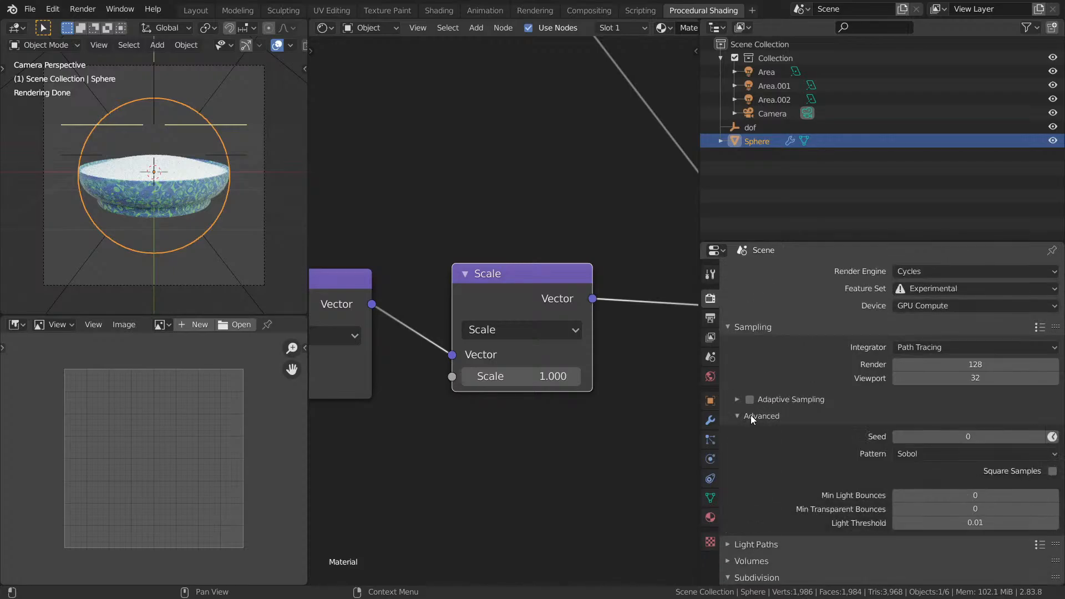
pyautogui.click(751, 416)
pyautogui.scroll(-9, 753, 477)
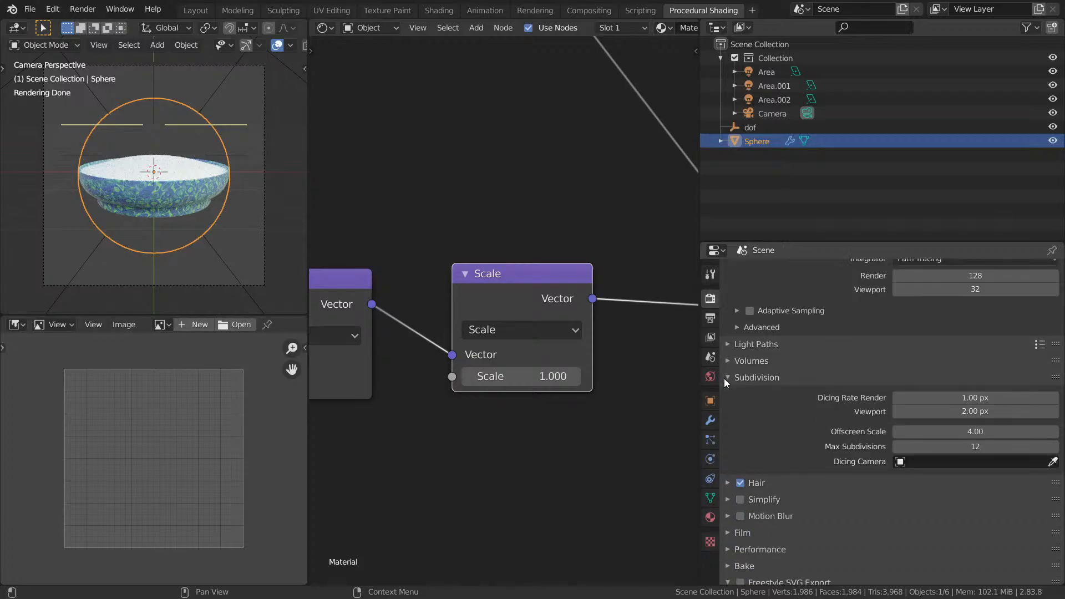
pyautogui.click(739, 423)
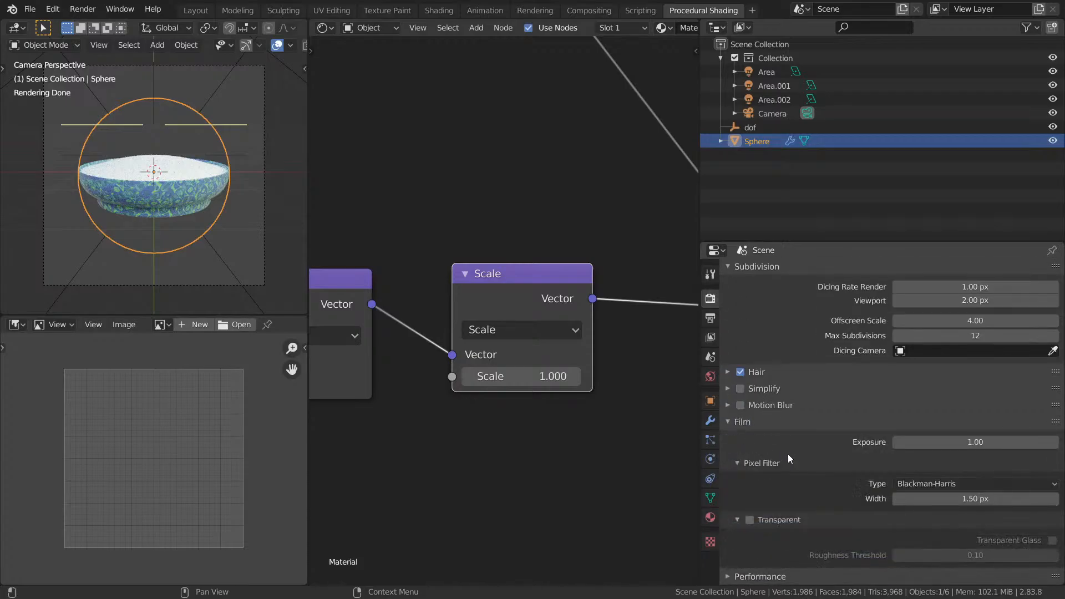
pyautogui.click(757, 520)
pyautogui.click(750, 520)
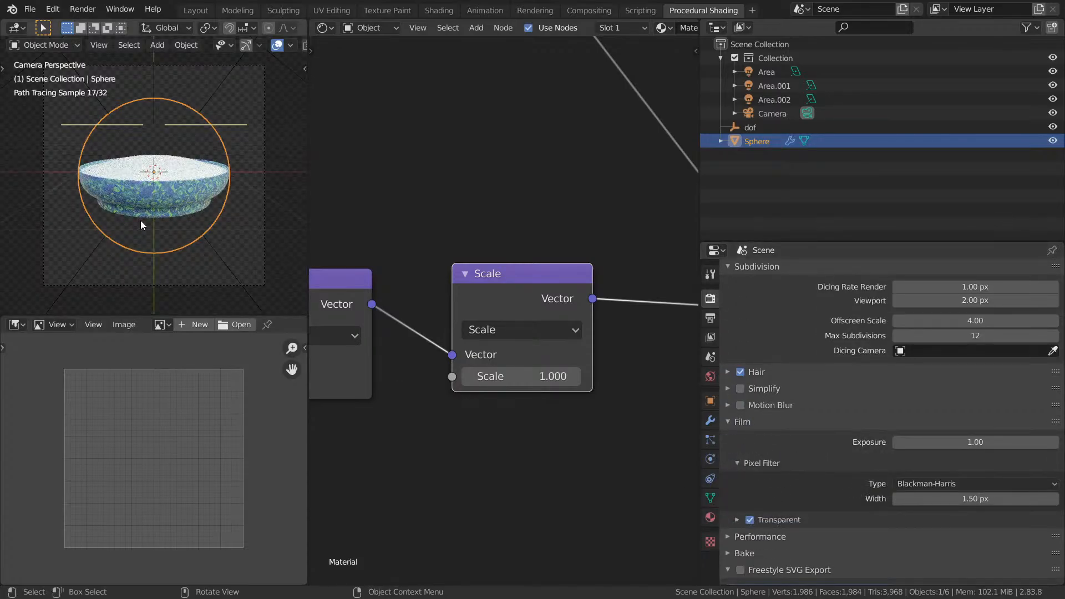
# Switch the camera viewport to Solid shading and start rendering the image.
pyautogui.hotkey('ctrl', 'space')
pyautogui.press('z')
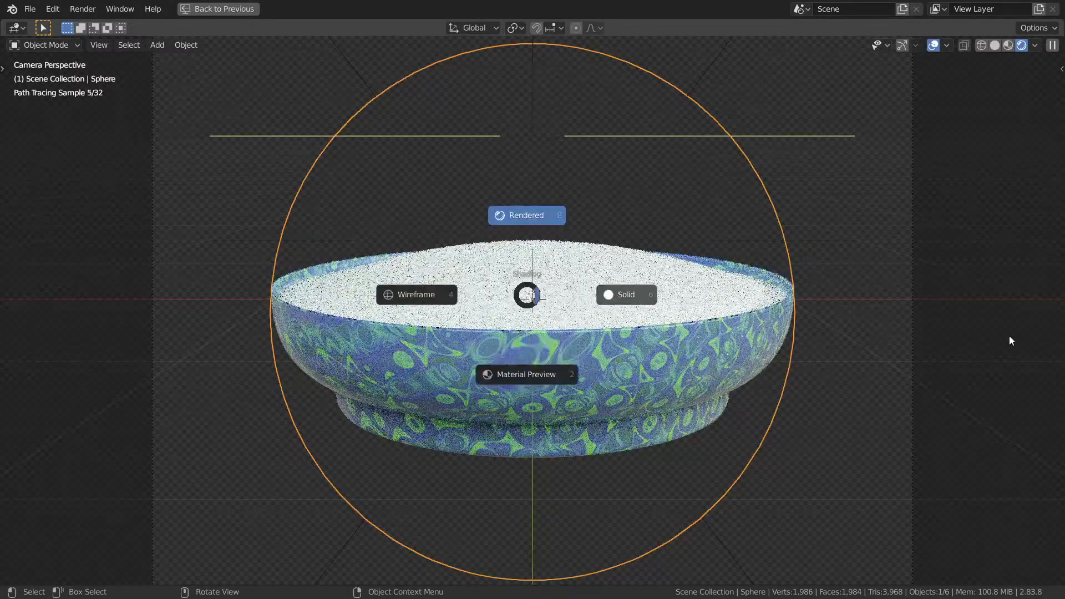
pyautogui.click(1010, 336)
pyautogui.press('F12')
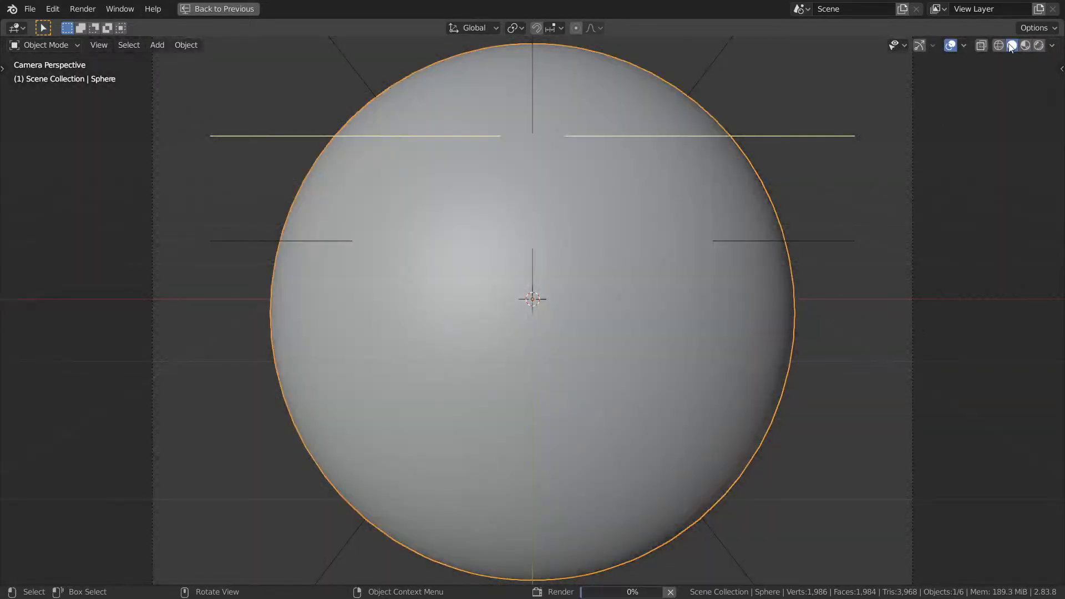
pyautogui.hotkey('ctrl', 'space')
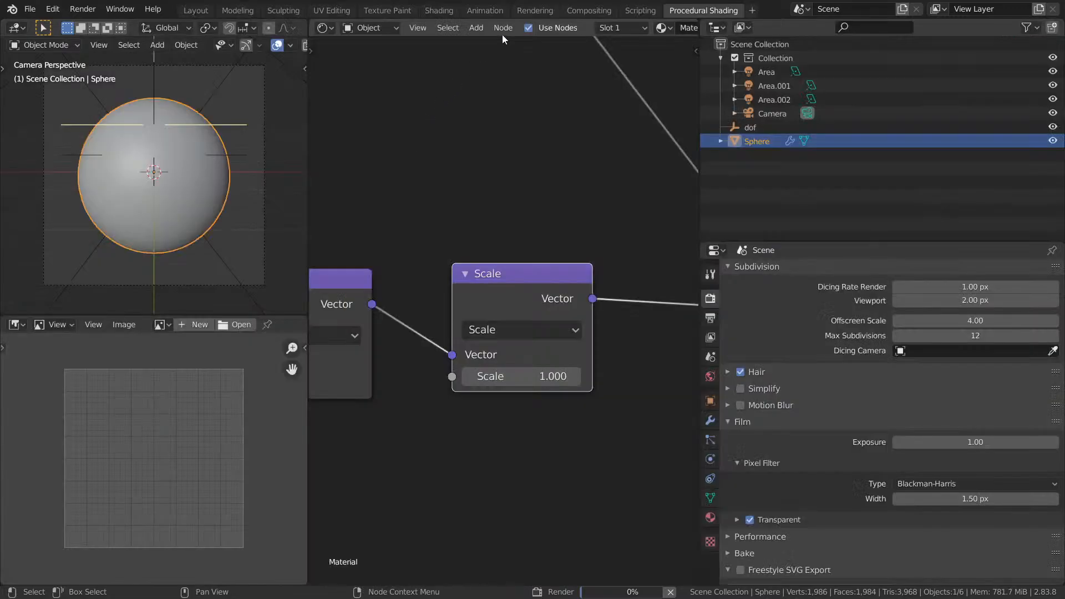
# Add a Rendering workspace from the Video Editing presets and display the Render Result in its image editor.
pyautogui.click(752, 10)
pyautogui.moveTo(733, 99)
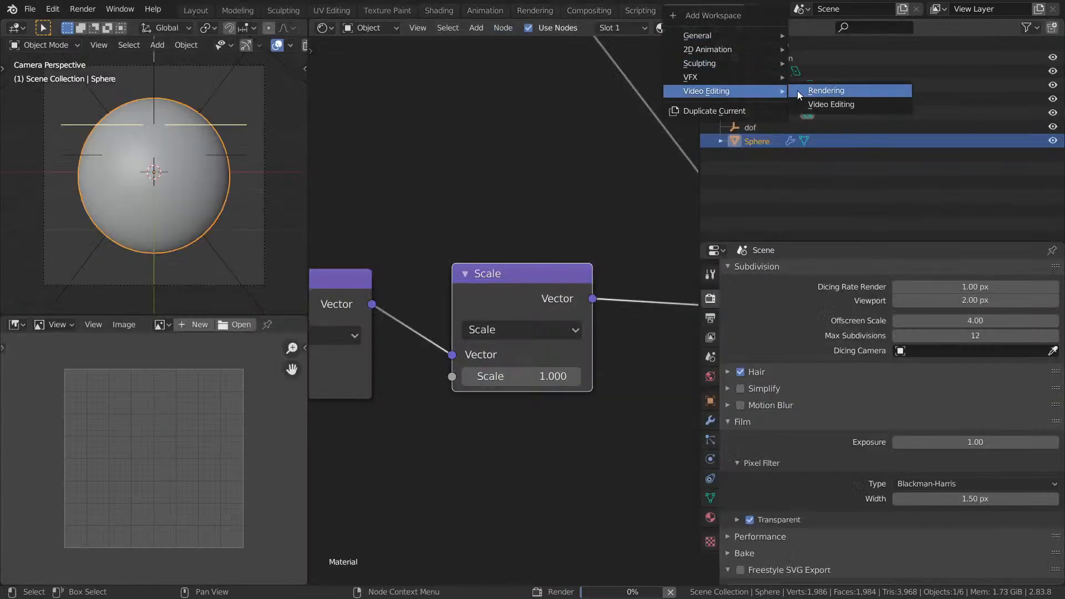
pyautogui.click(797, 91)
pyautogui.click(391, 45)
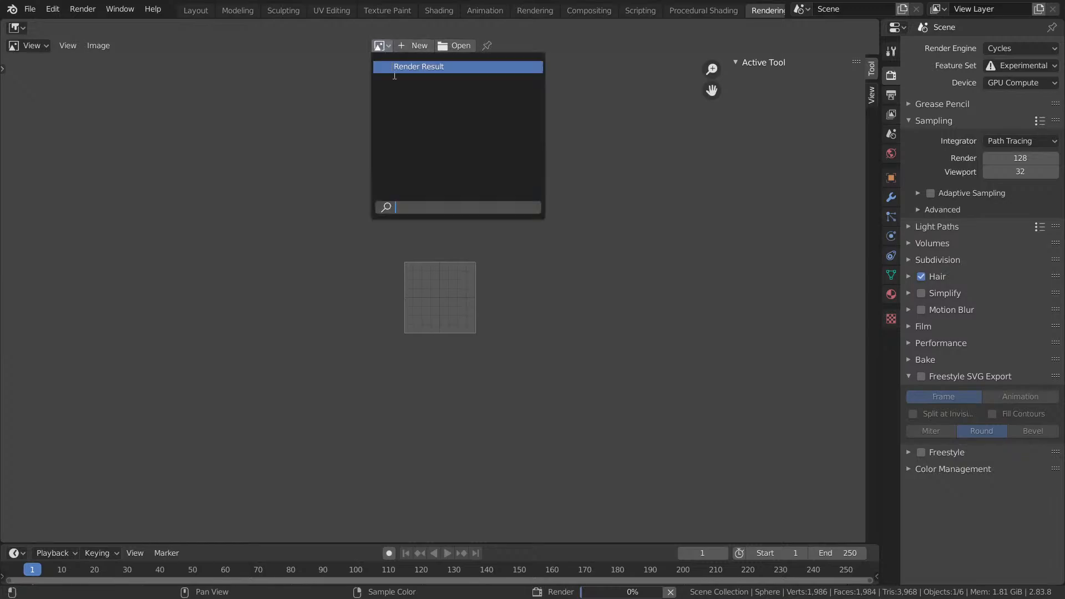
pyautogui.click(402, 65)
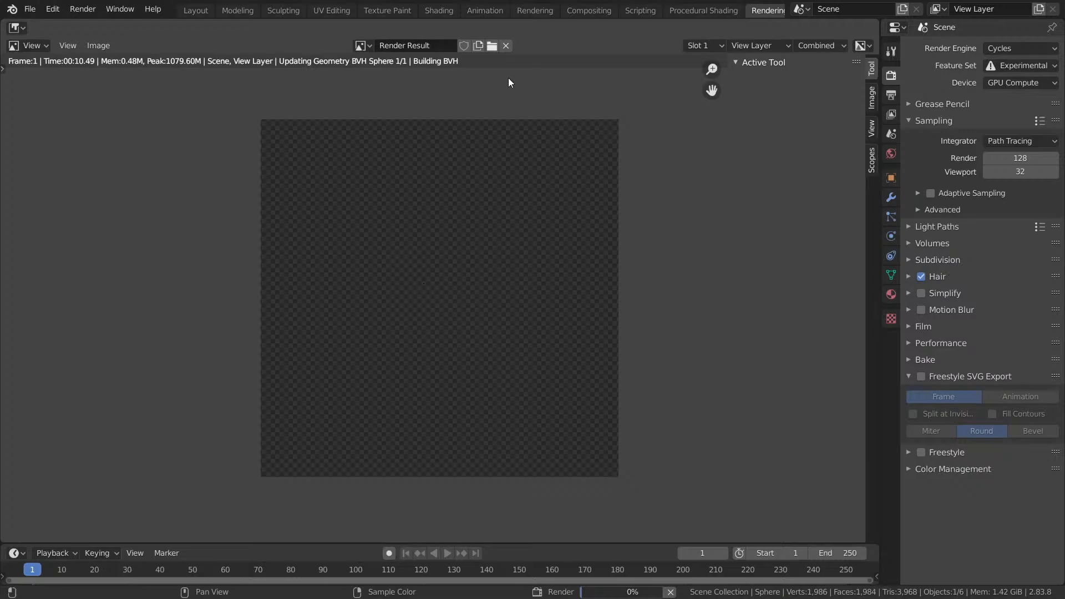
# Examine the rice surface and bowl pattern in the render as its tiles are processed, from close up and in full.
pyautogui.press('alt')
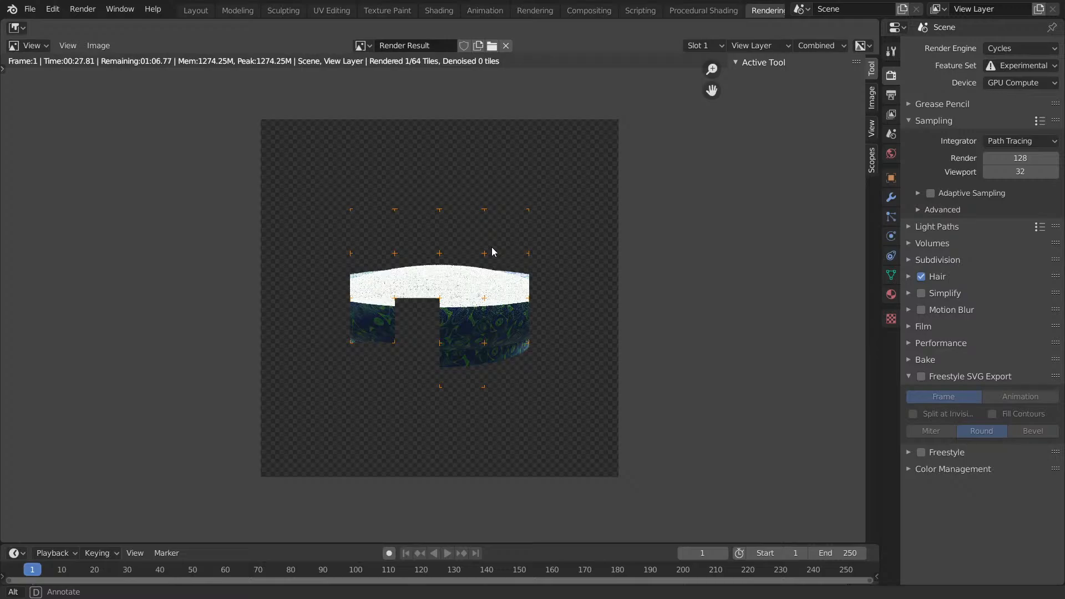
pyautogui.scroll(5, 424, 309)
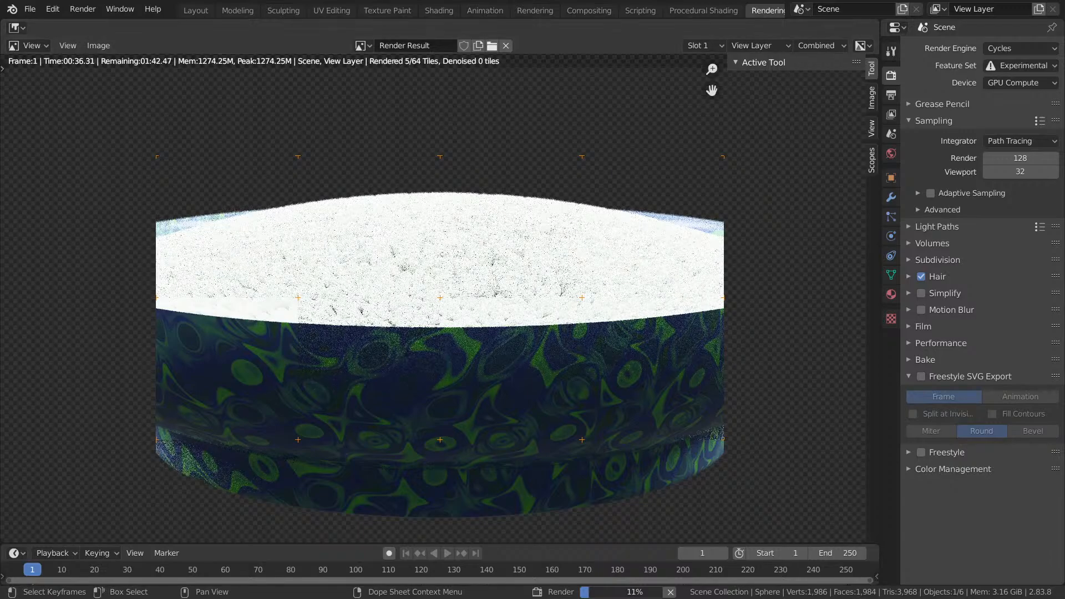
pyautogui.scroll(-2, 417, 360)
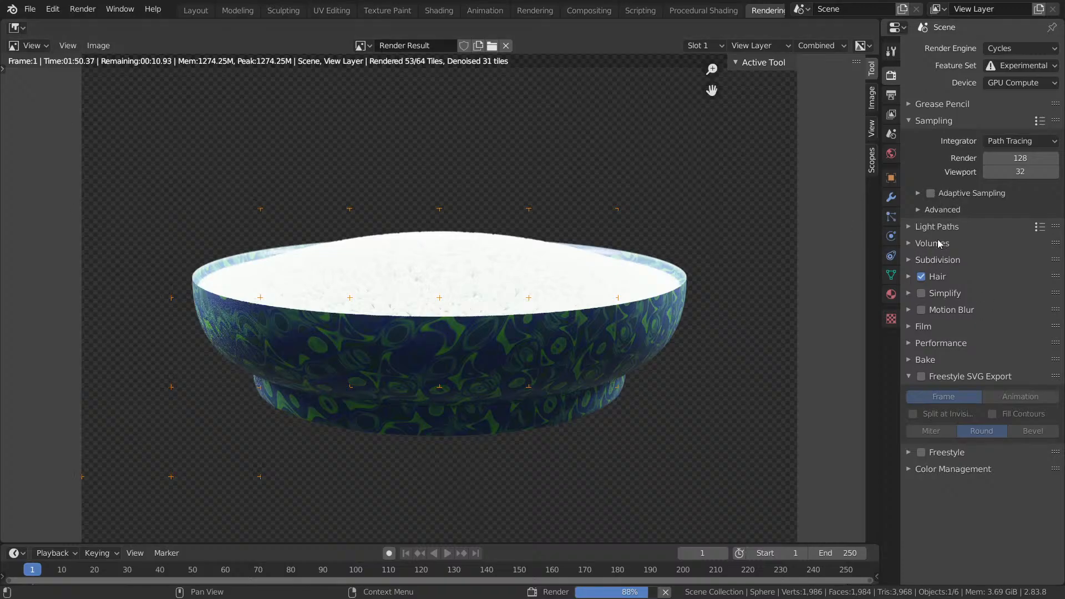
pyautogui.click(914, 121)
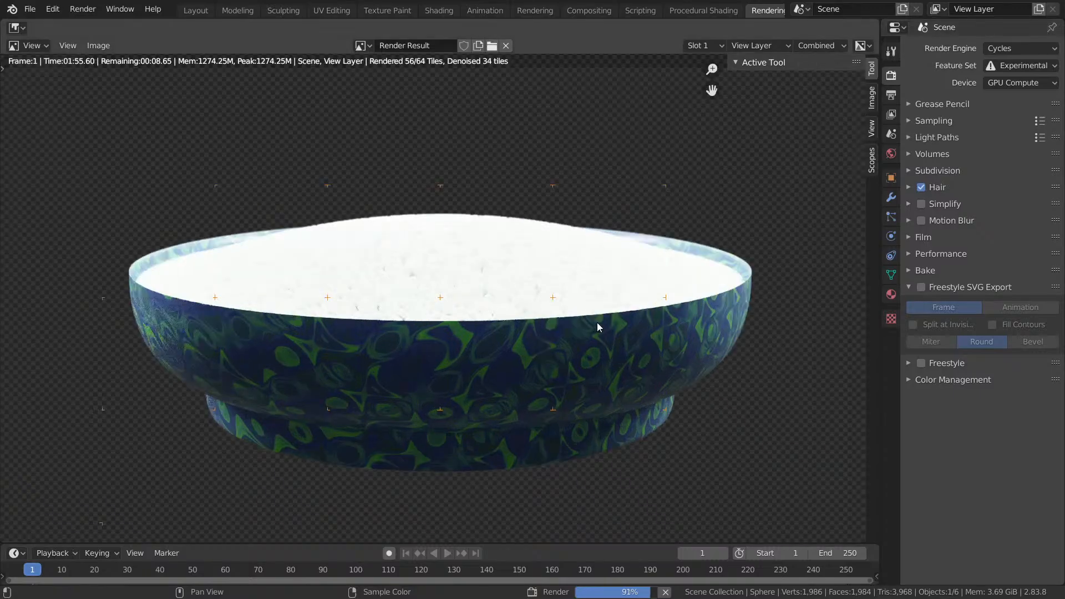
pyautogui.scroll(-1, 594, 287)
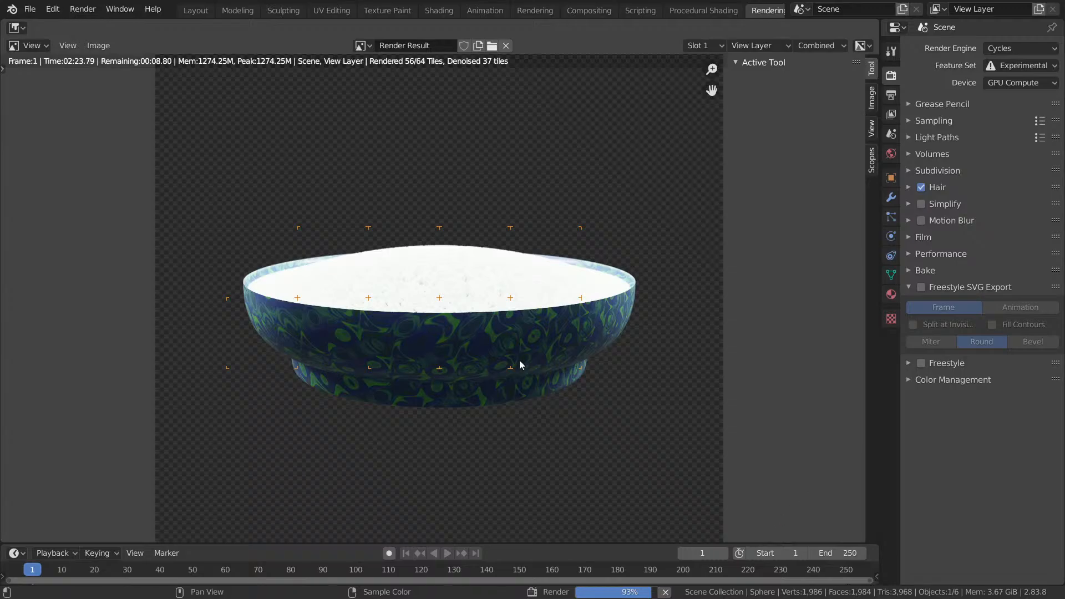
pyautogui.scroll(-3, 521, 365)
pyautogui.scroll(4, 521, 364)
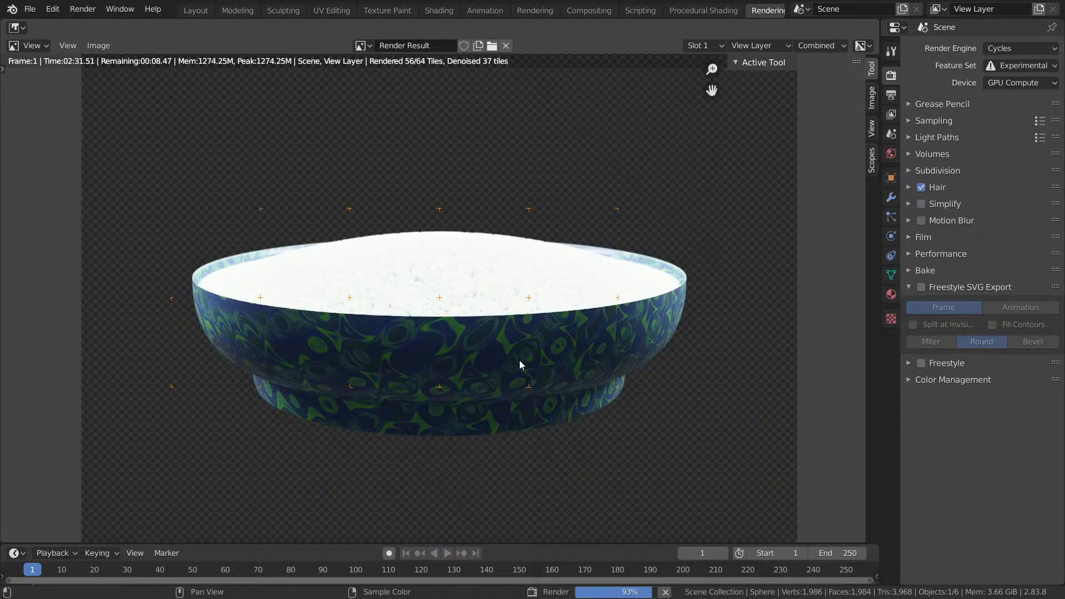
pyautogui.press('alt')
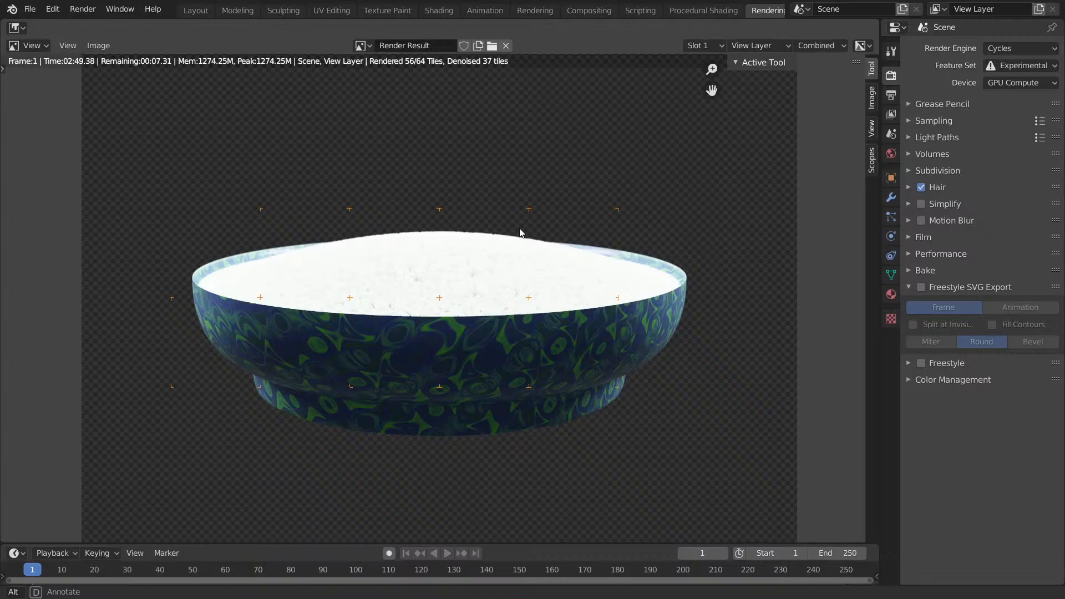
pyautogui.scroll(2, 433, 269)
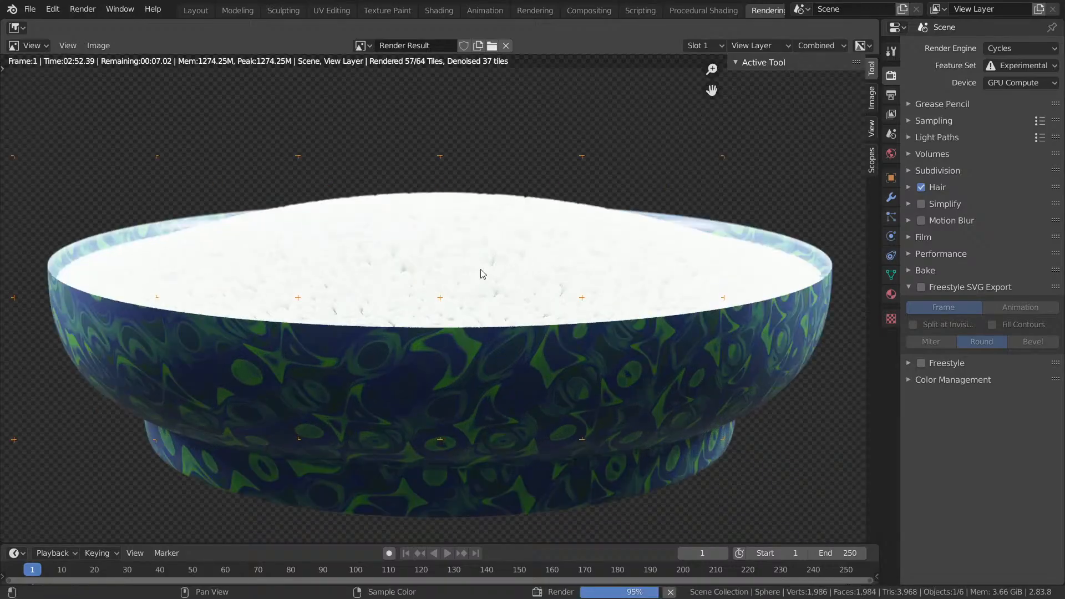
pyautogui.scroll(4, 481, 273)
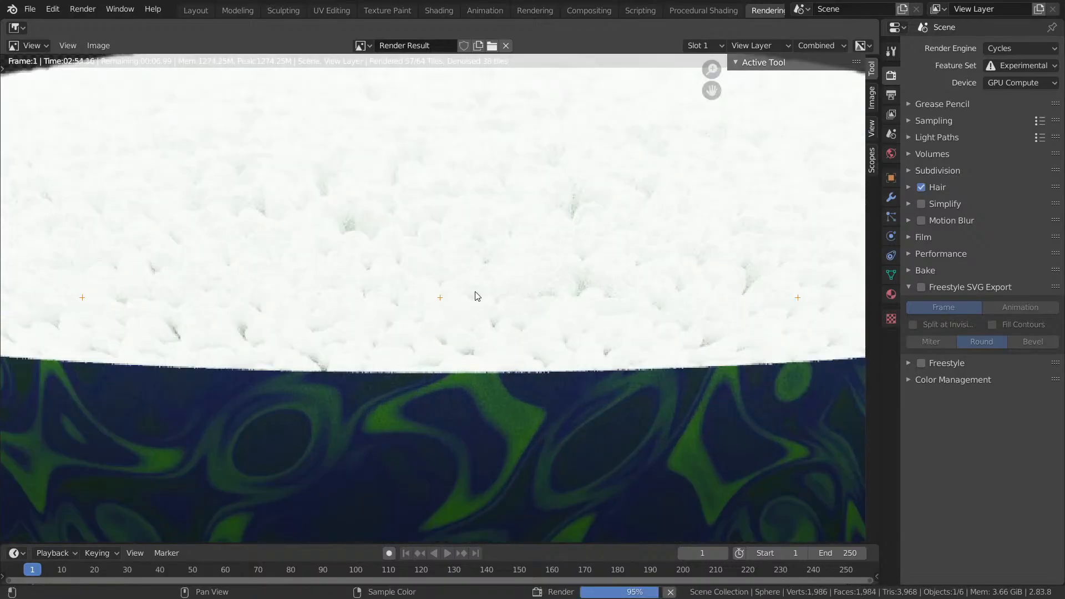
pyautogui.scroll(-2, 364, 244)
pyautogui.scroll(-4, 508, 247)
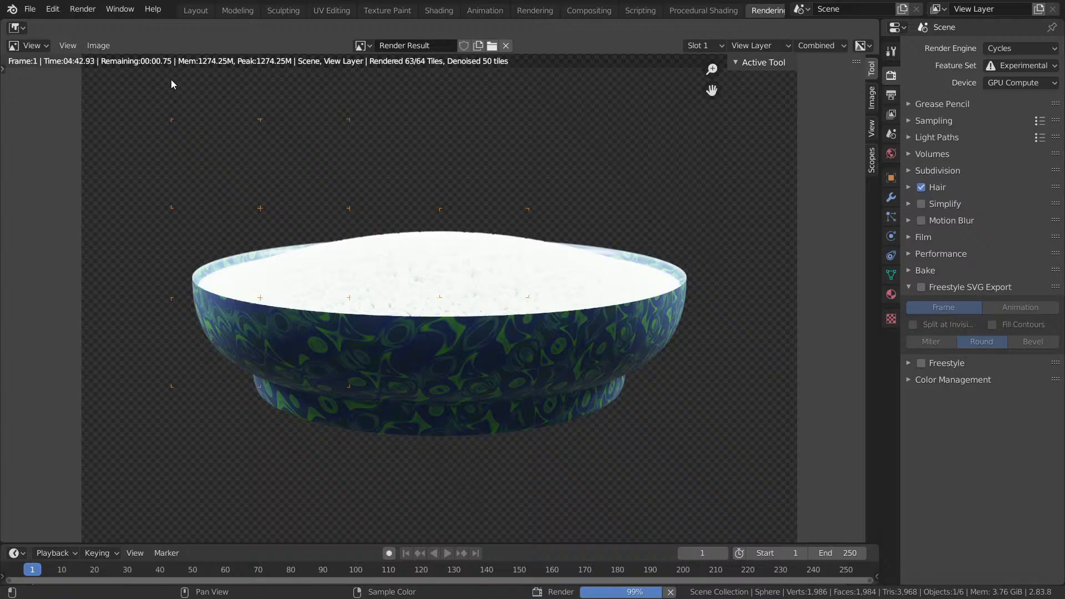
pyautogui.press('alt')
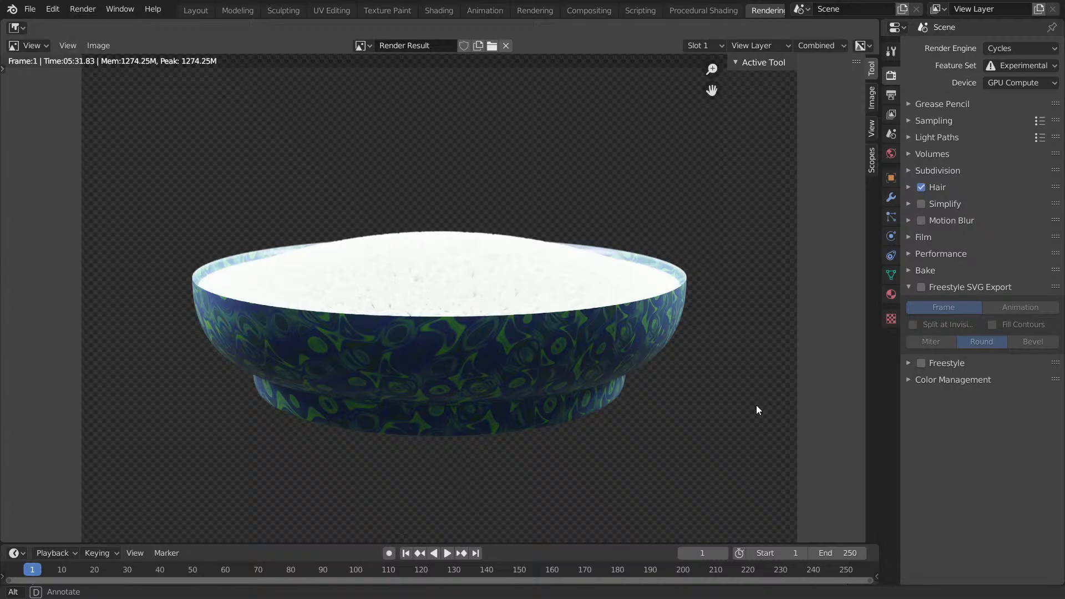
pyautogui.scroll(-2, 444, 150)
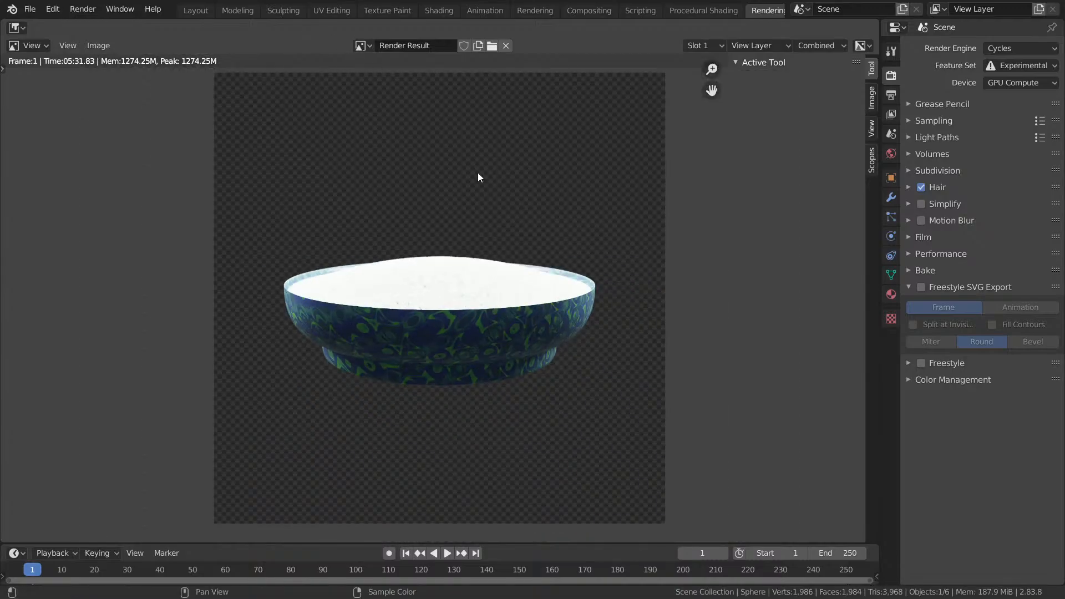
# Lower the Color Management Exposure to -2.446 and inspect the rice grain detail in the render.
pyautogui.click(912, 383)
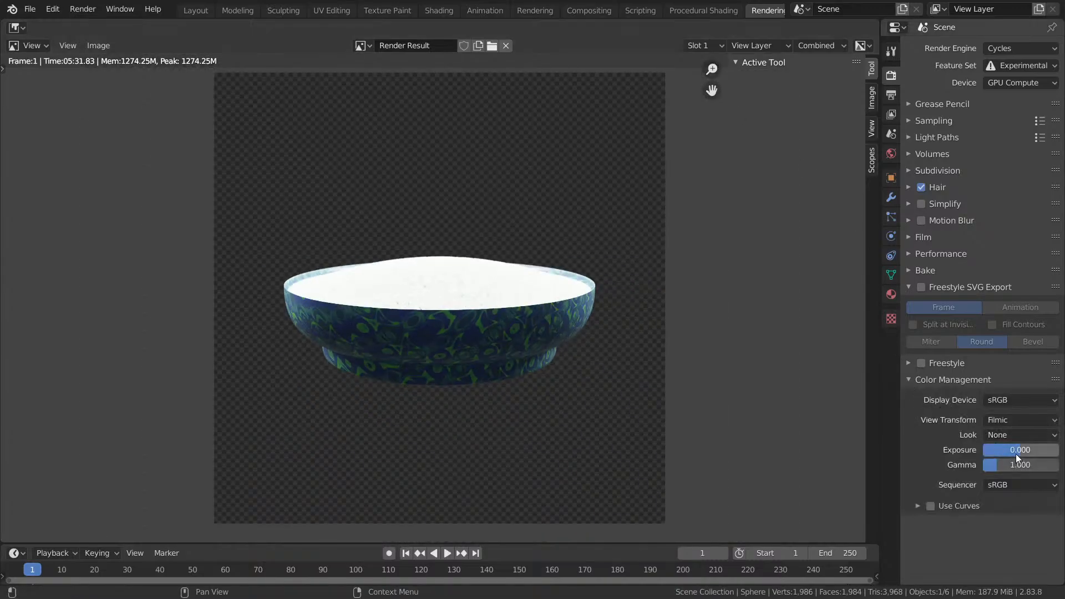
pyautogui.moveTo(1017, 454); pyautogui.dragTo(954, 454)
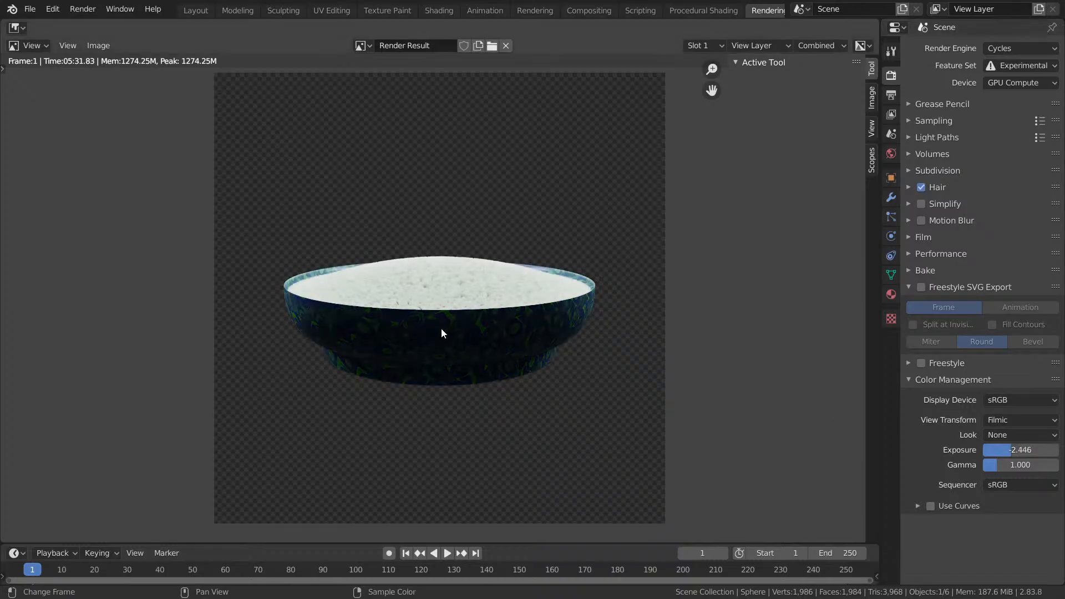
pyautogui.scroll(3, 442, 332)
pyautogui.scroll(-1, 474, 286)
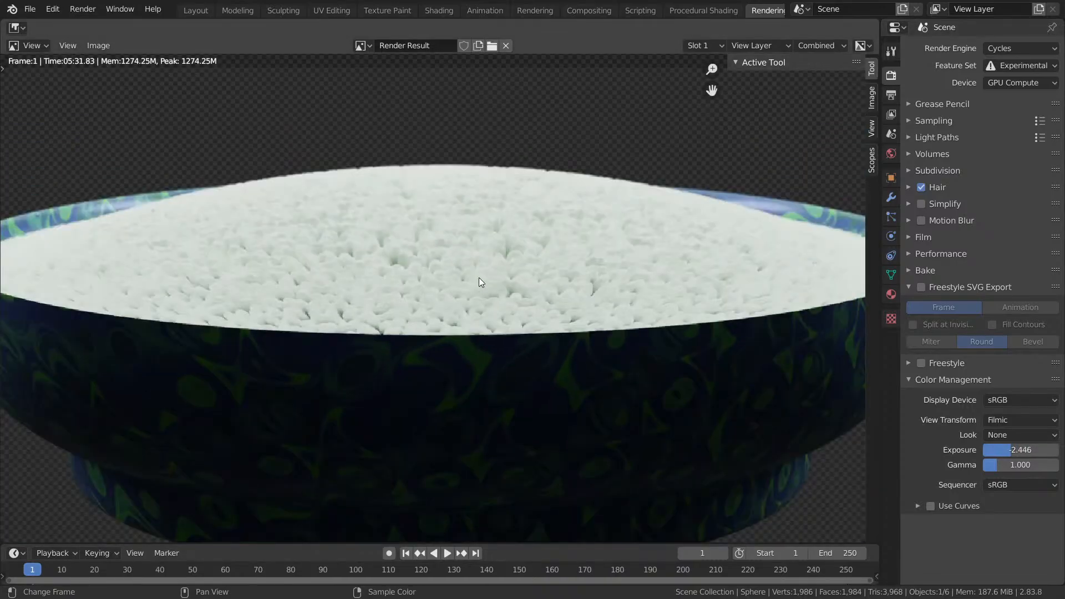
pyautogui.scroll(5, 479, 278)
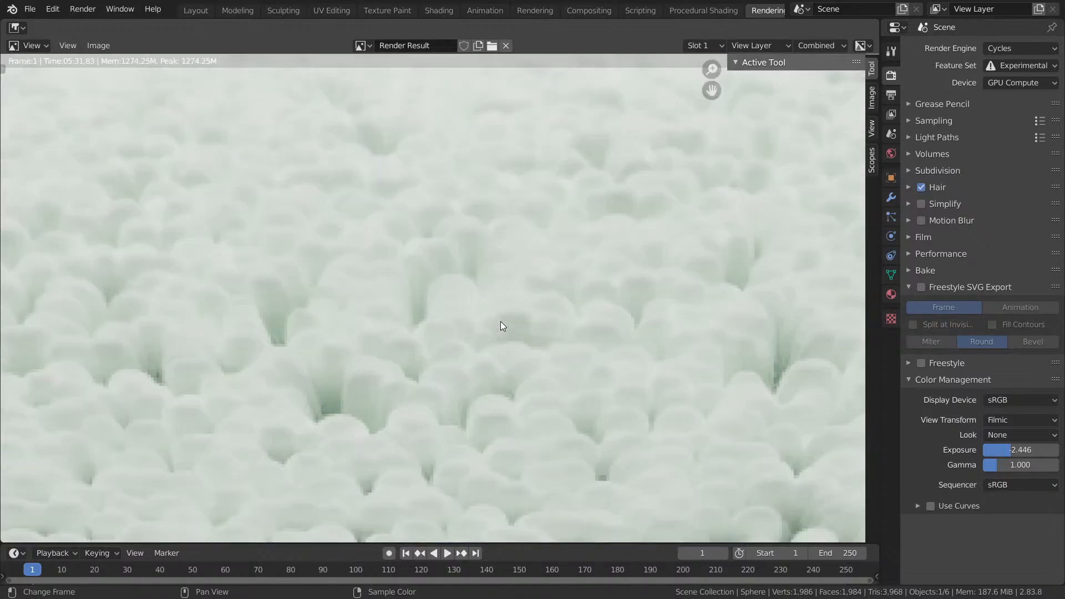
pyautogui.scroll(-6, 501, 322)
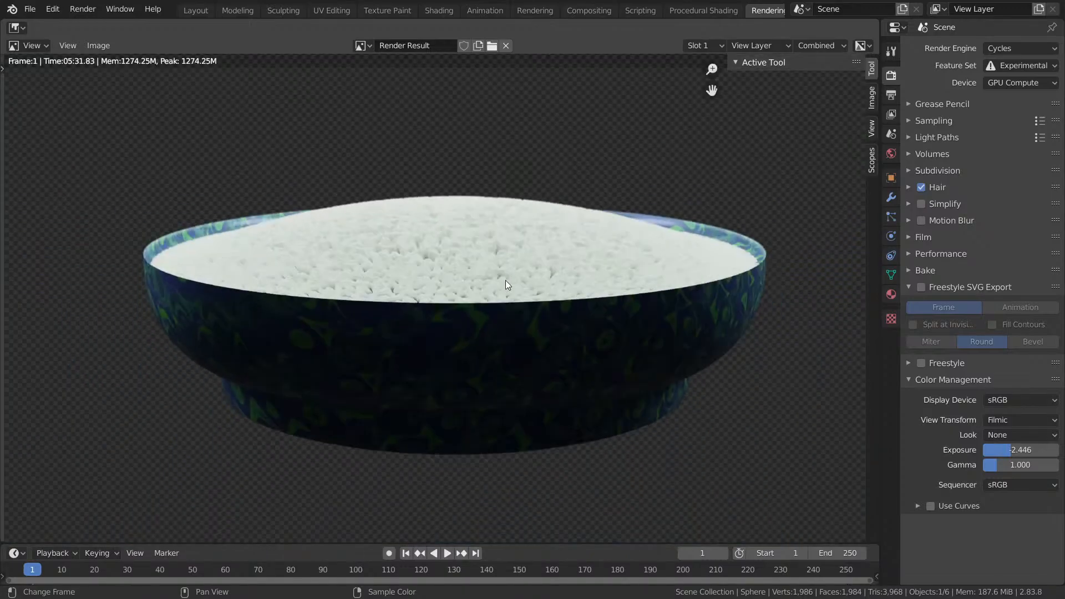
pyautogui.scroll(3, 505, 280)
pyautogui.scroll(-3, 494, 294)
pyautogui.scroll(1, 482, 305)
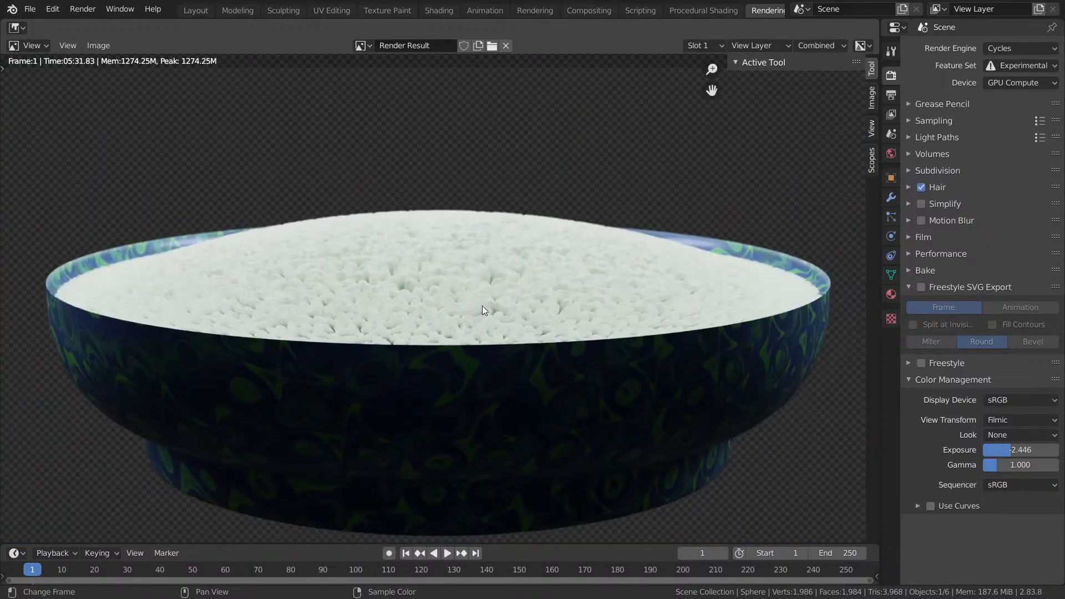
pyautogui.moveTo(554, 302); pyautogui.dragTo(548, 319, button='middle')
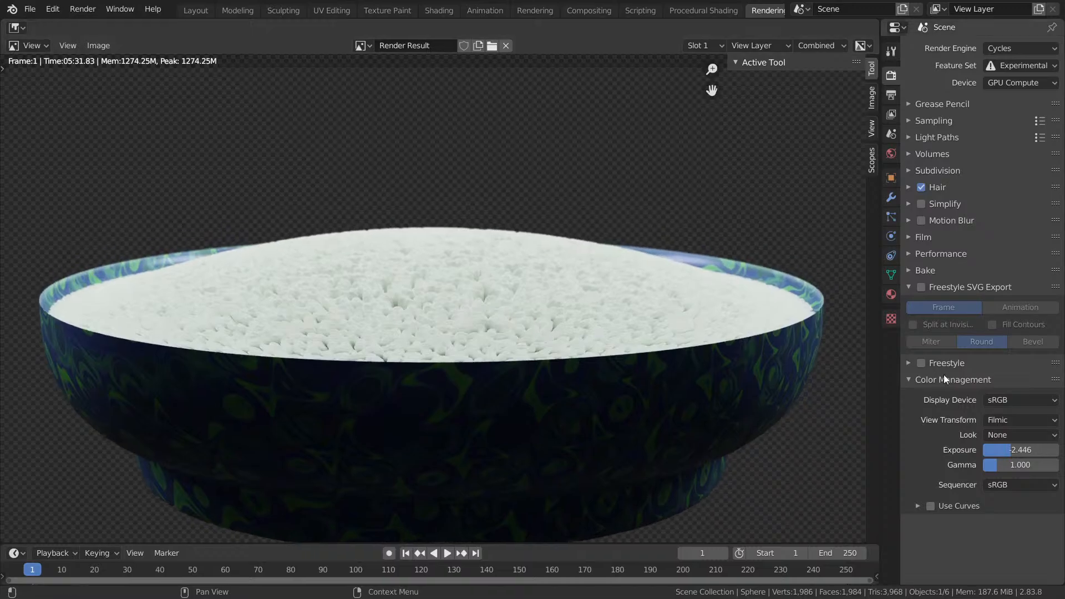
# Try an Exposure of 0.576 on the rendered bowl and reset it to 0.
pyautogui.moveTo(1021, 450); pyautogui.dragTo(1064, 450)
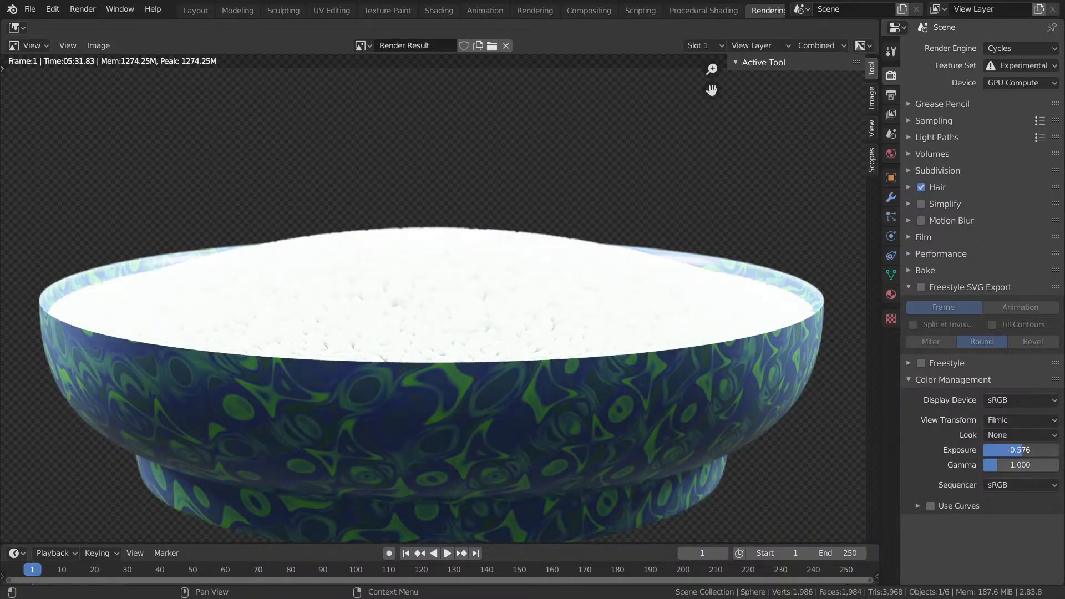
pyautogui.click(1014, 450)
pyautogui.write('0')
pyautogui.click(1031, 533)
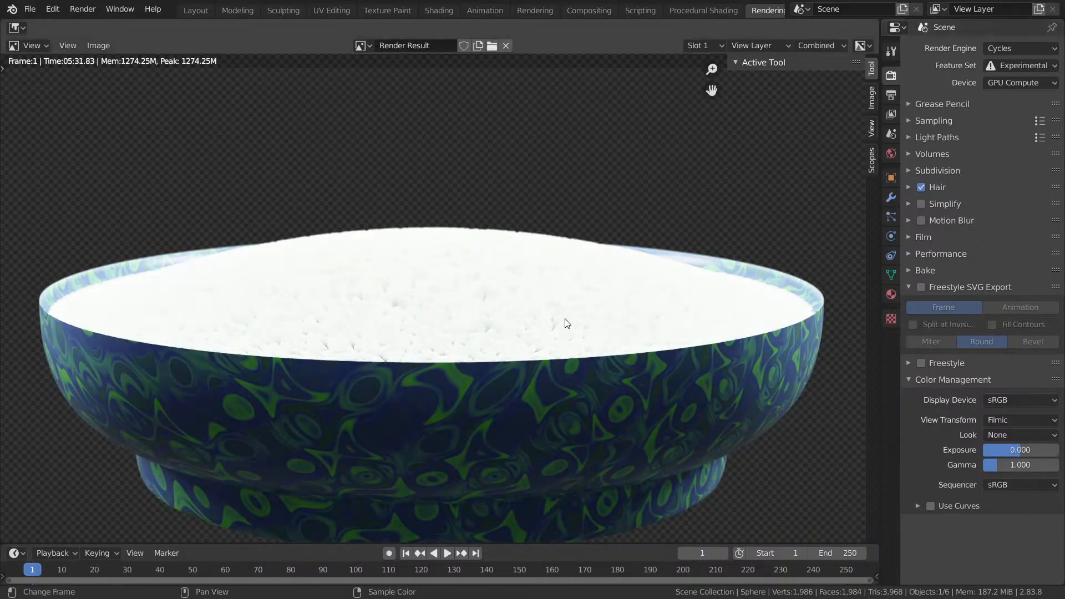
# Set the Color Management Exposure to -8.129 to darken the overexposed rice.
pyautogui.scroll(-2, 567, 323)
pyautogui.moveTo(1027, 450)
pyautogui.mouseDown()
pyautogui.moveTo(971, 450)
pyautogui.moveTo(1031, 450)
pyautogui.mouseUp()
pyautogui.scroll(5, 645, 366)
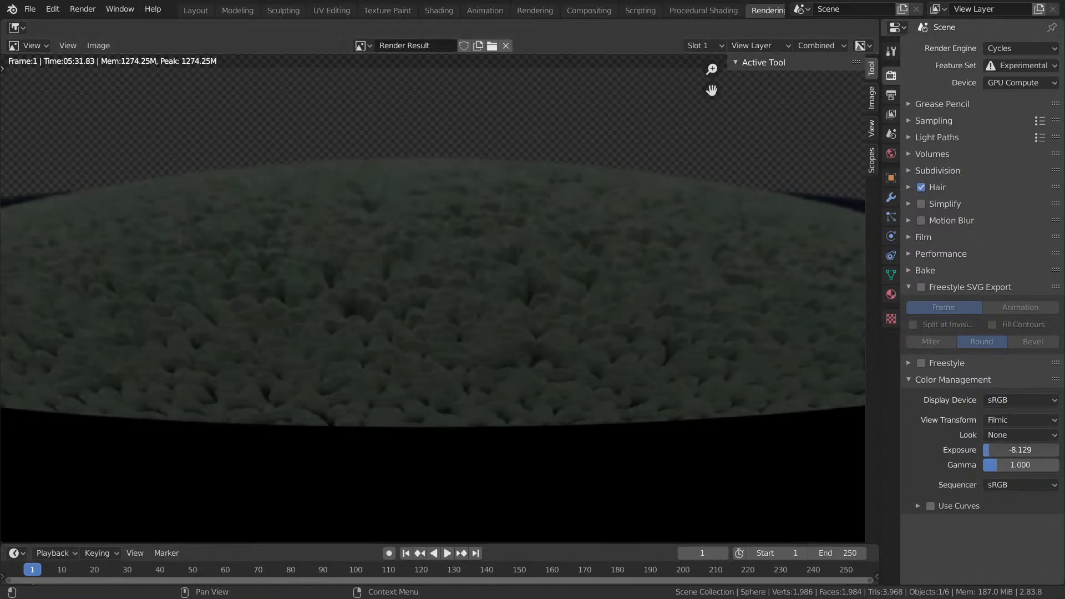
# Examine the darkened rice grains up close across the mound and toward the bowl's rim.
pyautogui.scroll(7, 617, 365)
pyautogui.scroll(-6, 577, 352)
pyautogui.moveTo(578, 351); pyautogui.dragTo(582, 428, button='middle')
pyautogui.scroll(3, 566, 377)
pyautogui.moveTo(551, 330); pyautogui.dragTo(582, 448, button='middle')
pyautogui.scroll(-3, 580, 362)
pyautogui.moveTo(581, 361); pyautogui.dragTo(611, 286, button='middle')
pyautogui.scroll(-2, 493, 333)
pyautogui.moveTo(433, 317); pyautogui.dragTo(451, 282, button='middle')
pyautogui.scroll(4, 625, 304)
pyautogui.scroll(-2, 450, 282)
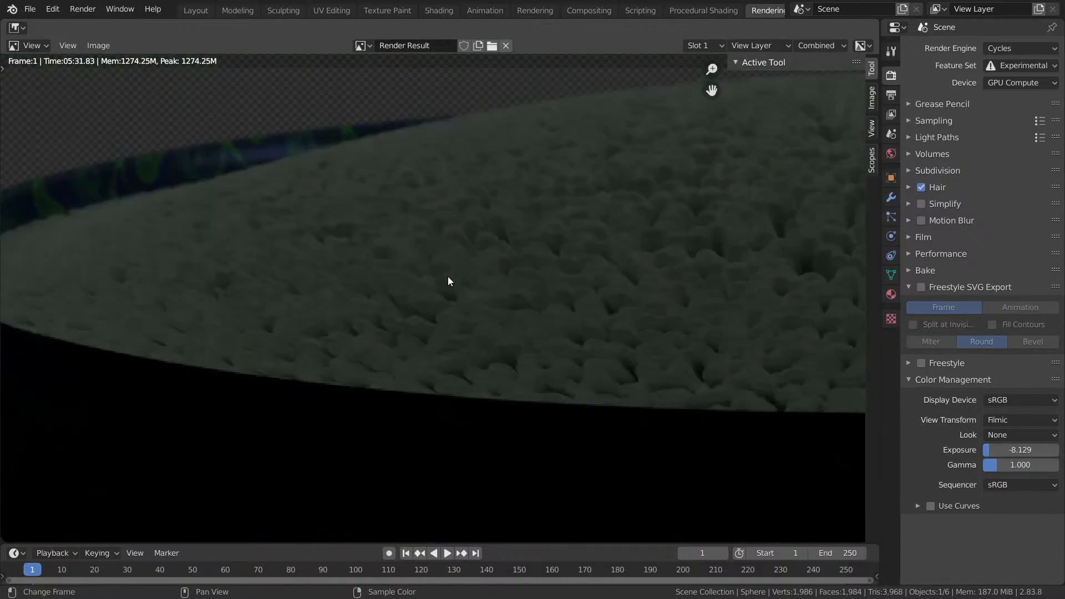
# Raise the Color Management Exposure to -3.669 and Gamma to 1.827, then check the whole bowl render.
pyautogui.scroll(-3, 451, 282)
pyautogui.scroll(-1, 604, 316)
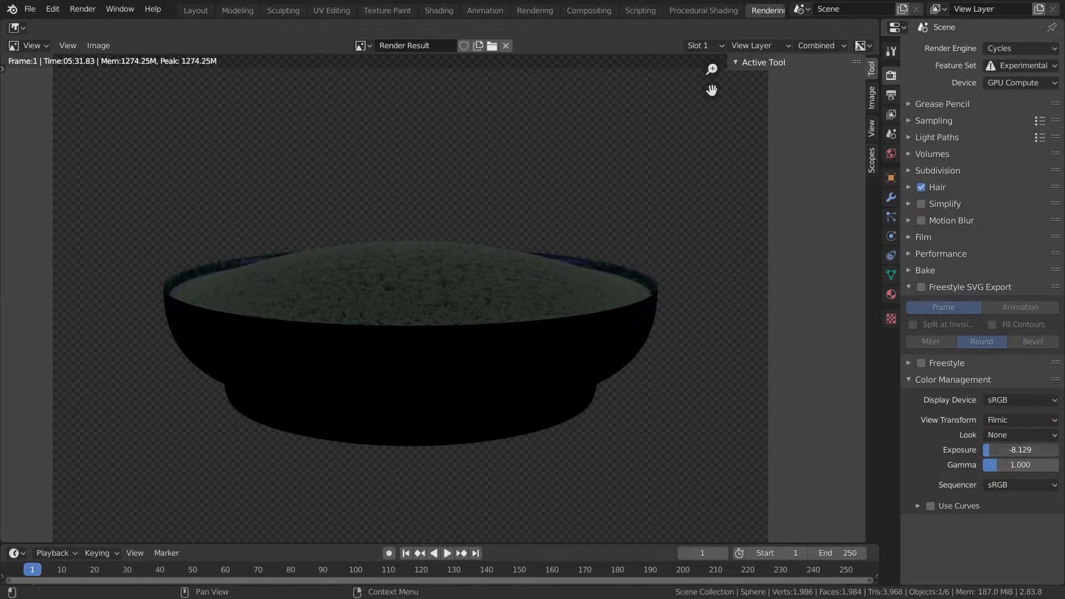
pyautogui.moveTo(991, 450); pyautogui.dragTo(1019, 465)
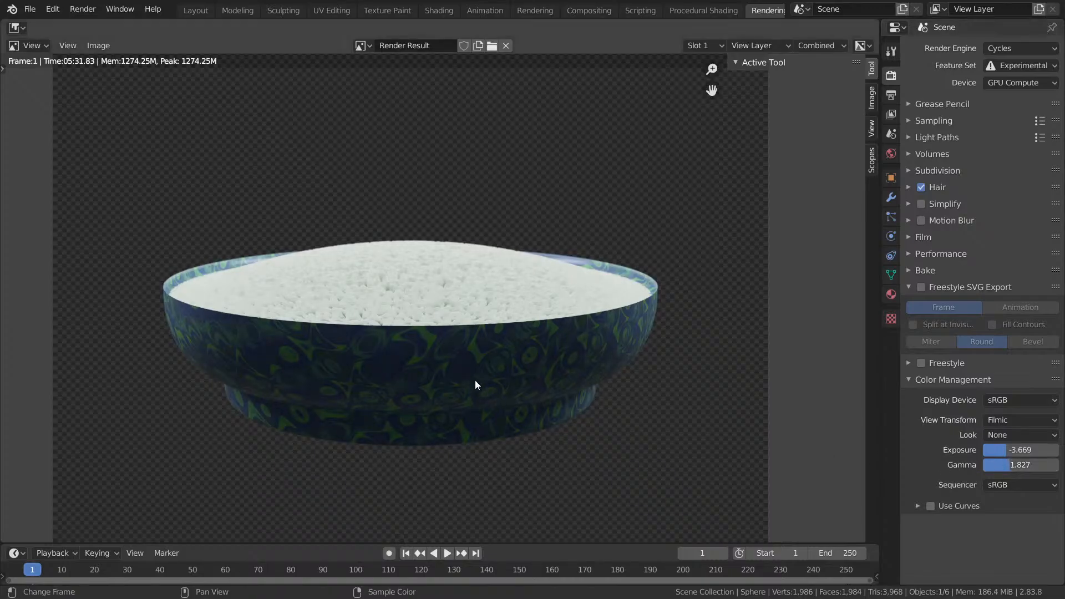
pyautogui.scroll(3, 475, 385)
pyautogui.scroll(-4, 484, 366)
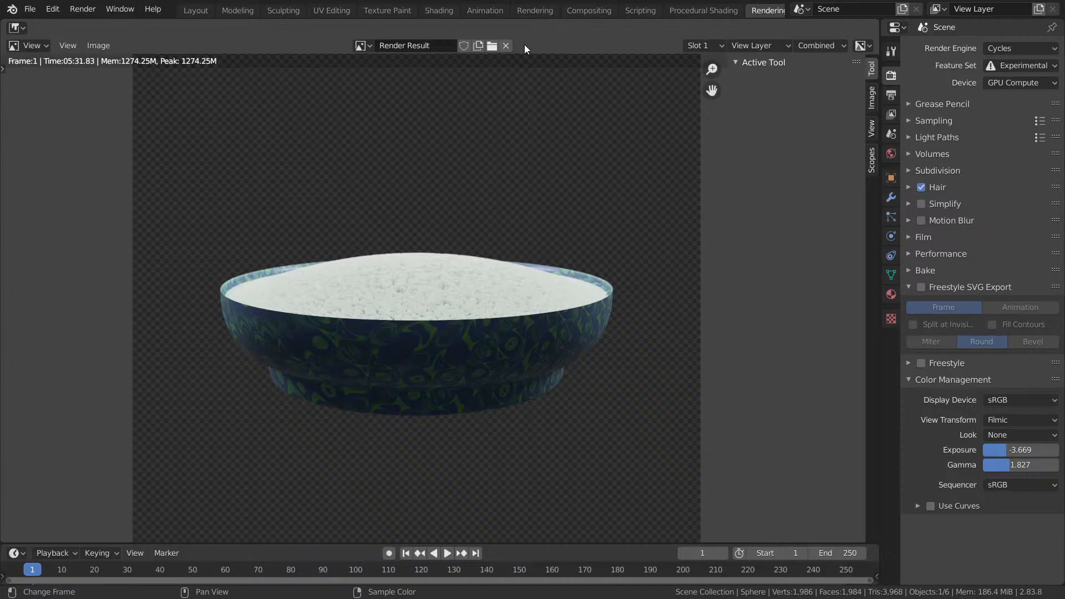
# Enable nodes in the Compositing workspace and move the Render Layers node well away from Composite.
pyautogui.click(610, 11)
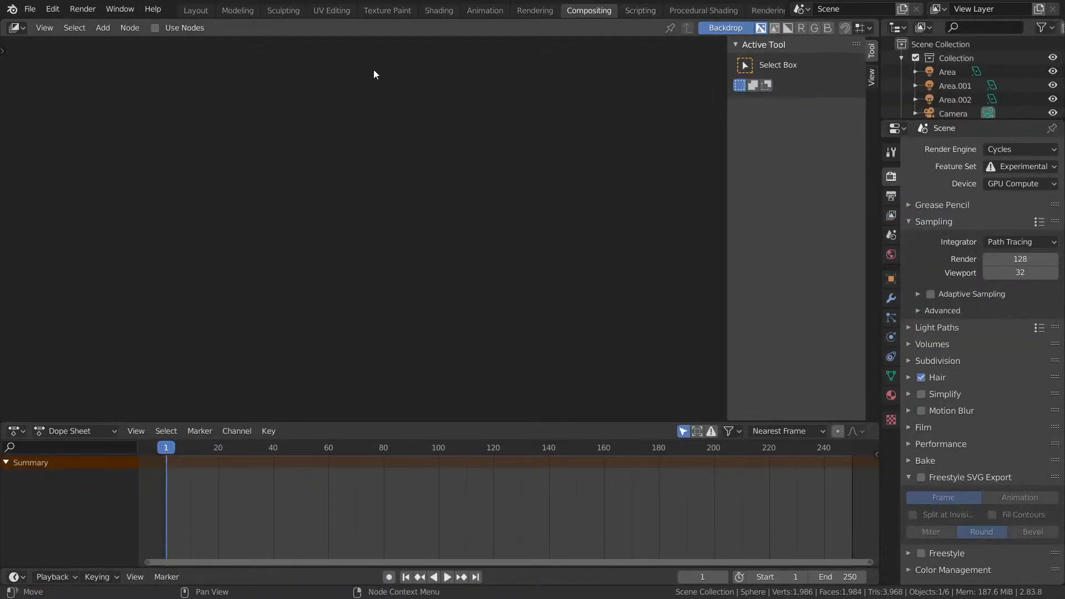
pyautogui.click(155, 28)
pyautogui.scroll(2, 430, 206)
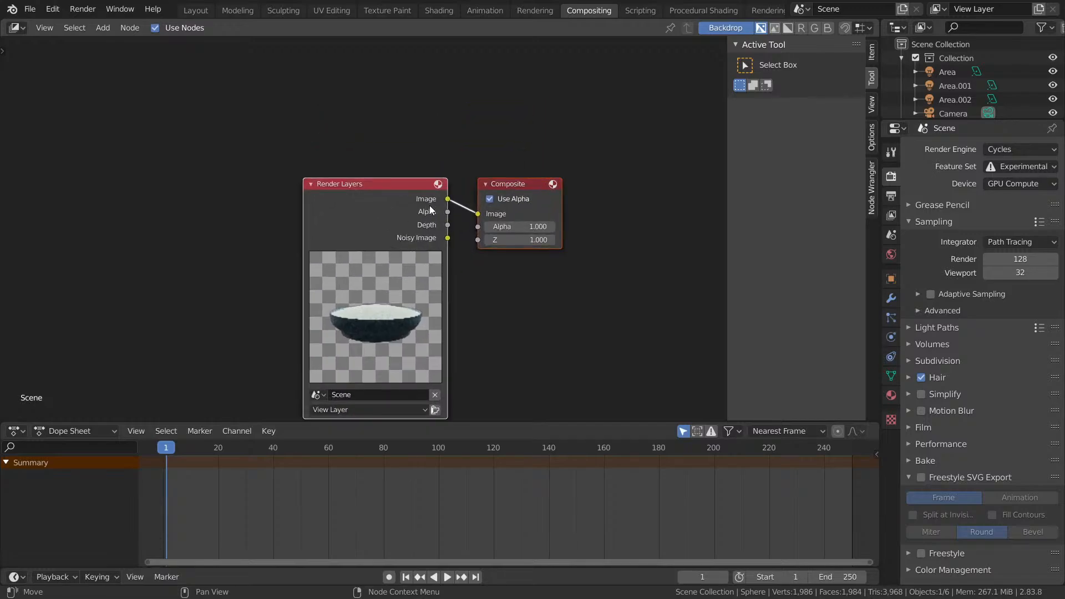
pyautogui.moveTo(558, 204); pyautogui.dragTo(683, 197, button='middle')
pyautogui.moveTo(496, 205); pyautogui.dragTo(142, 130)
# Add a Viewer node below Composite and connect the Render Layers Image output to it.
pyautogui.hotkey('shift', 'a')
pyautogui.click(339, 202)
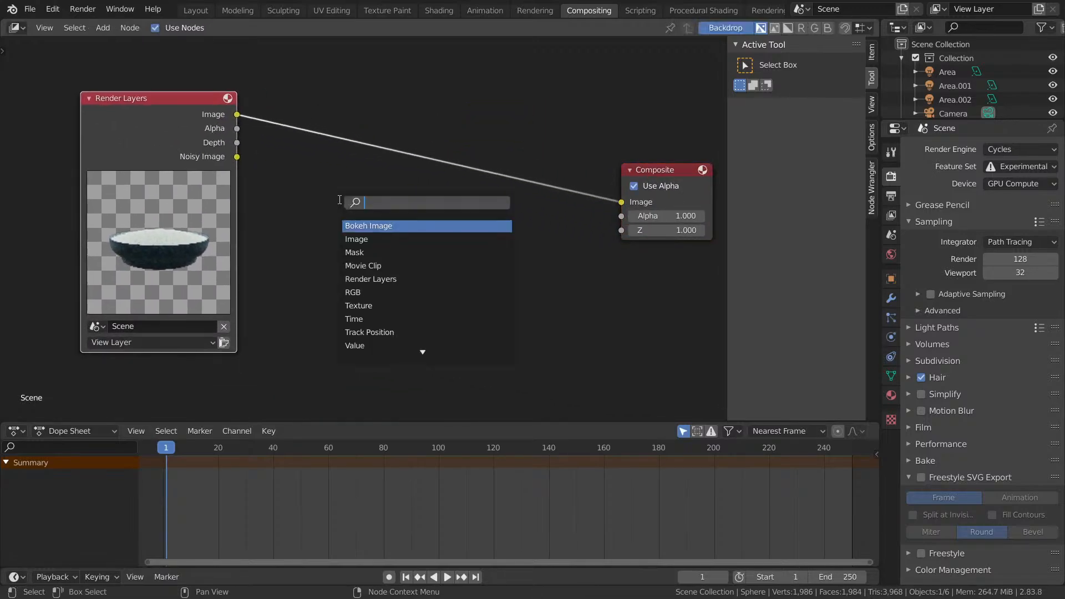
pyautogui.write('VIE')
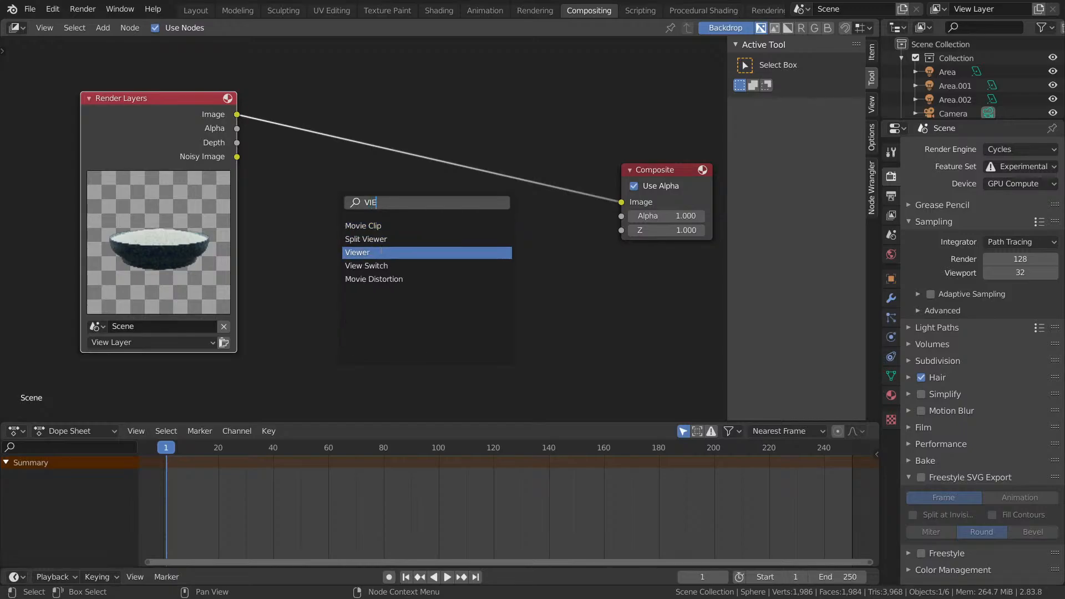
pyautogui.click(364, 252)
pyautogui.click(566, 290)
pyautogui.moveTo(233, 117); pyautogui.dragTo(539, 277)
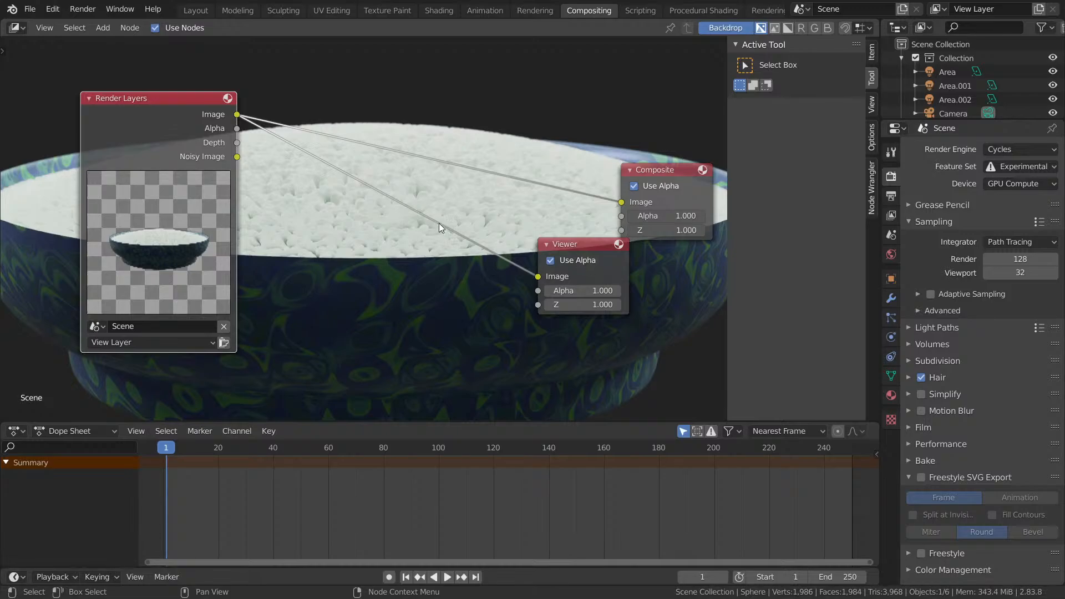
# Add an Alpha Over node before the Viewer and move Render Layers farther away to make room.
pyautogui.moveTo(389, 214); pyautogui.dragTo(416, 266, button='middle')
pyautogui.hotkey('shift', 'a')
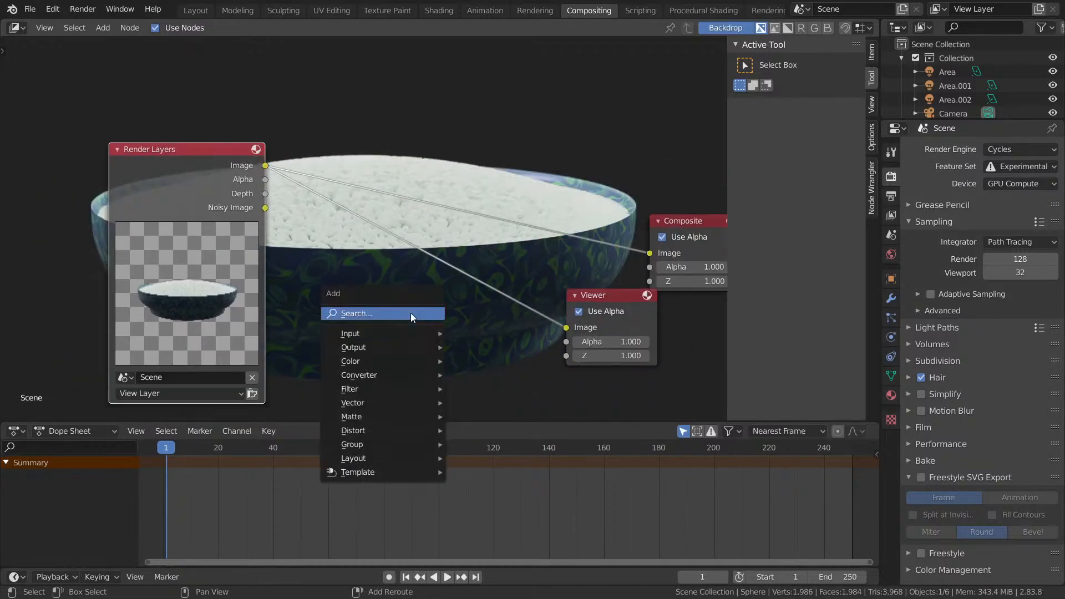
pyautogui.click(411, 313)
pyautogui.write('V')
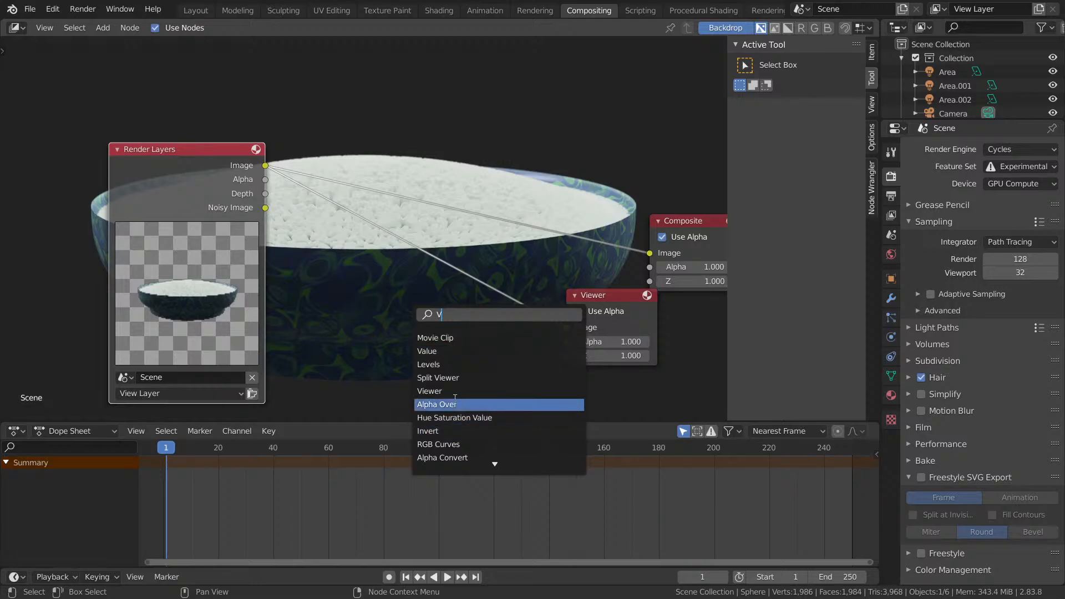
pyautogui.click(438, 404)
pyautogui.click(421, 374)
pyautogui.moveTo(370, 272); pyautogui.dragTo(485, 187, button='middle')
pyautogui.moveTo(297, 217); pyautogui.dragTo(183, 241)
# Add an Ellipse Mask node between Render Layers and Alpha Over.
pyautogui.hotkey('shift', 'a')
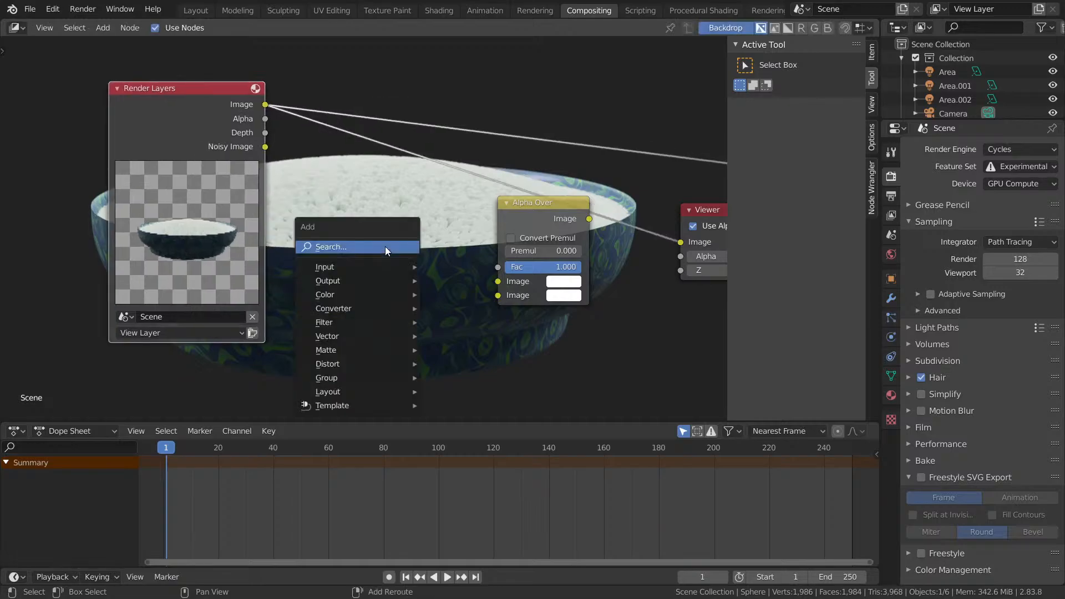
pyautogui.click(386, 247)
pyautogui.write('E')
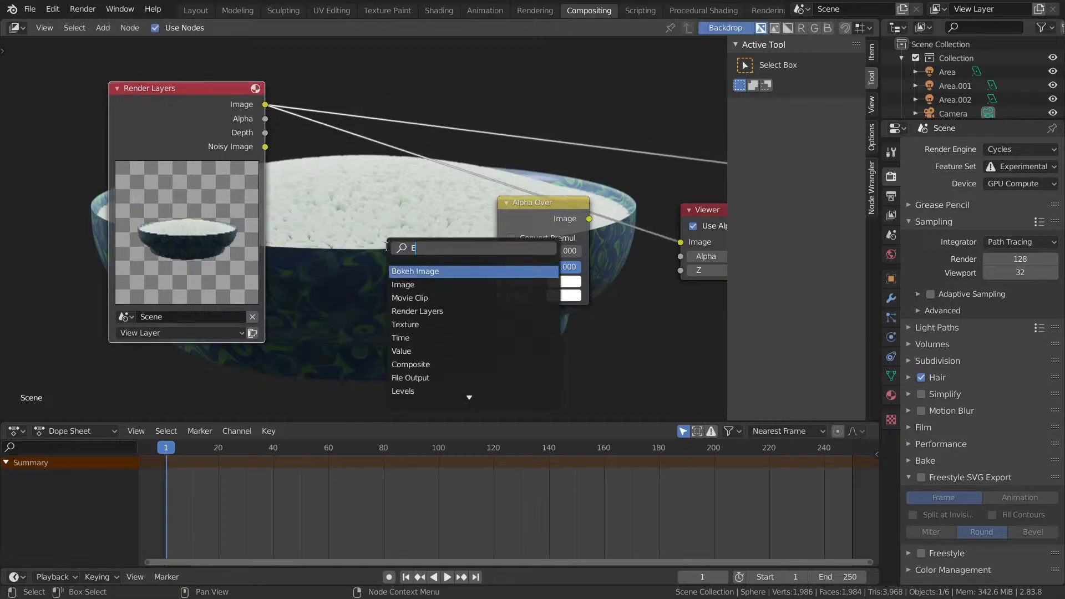
pyautogui.write('L')
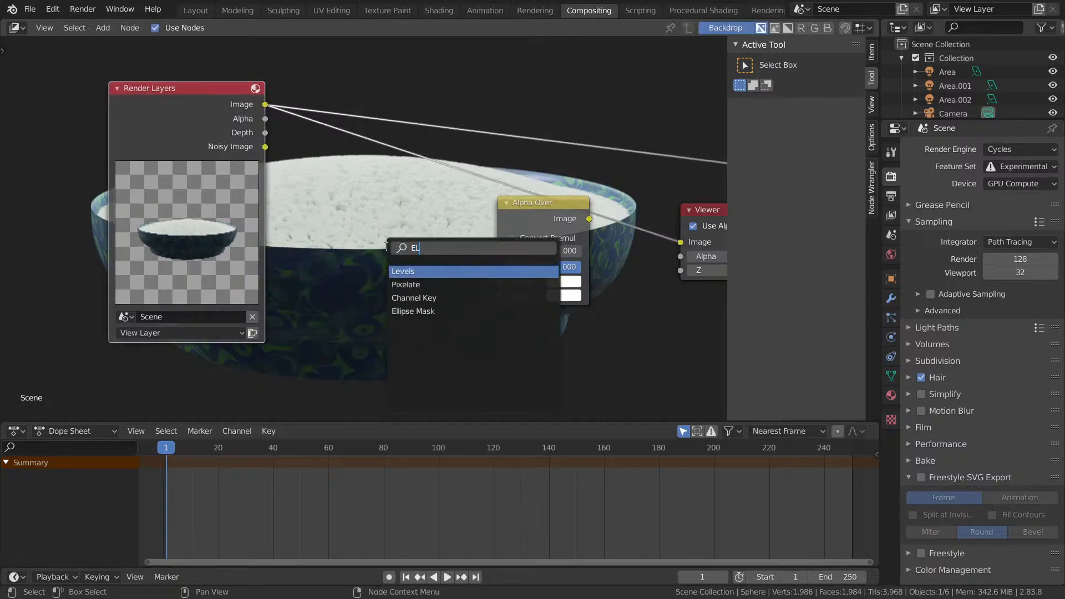
pyautogui.click(413, 311)
pyautogui.click(385, 298)
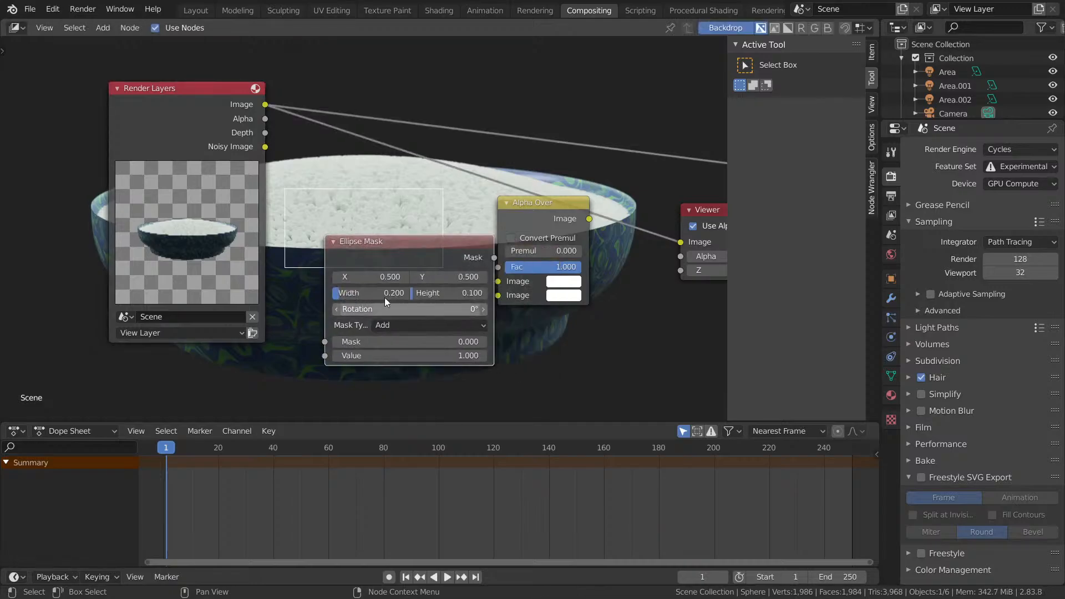
# Preview the Ellipse Mask, Alpha Over and Render Layers outputs in turn through the Viewer.
pyautogui.keyDown('ctrl'); pyautogui.keyDown('shift'); pyautogui.click(422, 257); pyautogui.keyUp('shift'); pyautogui.keyUp('ctrl')
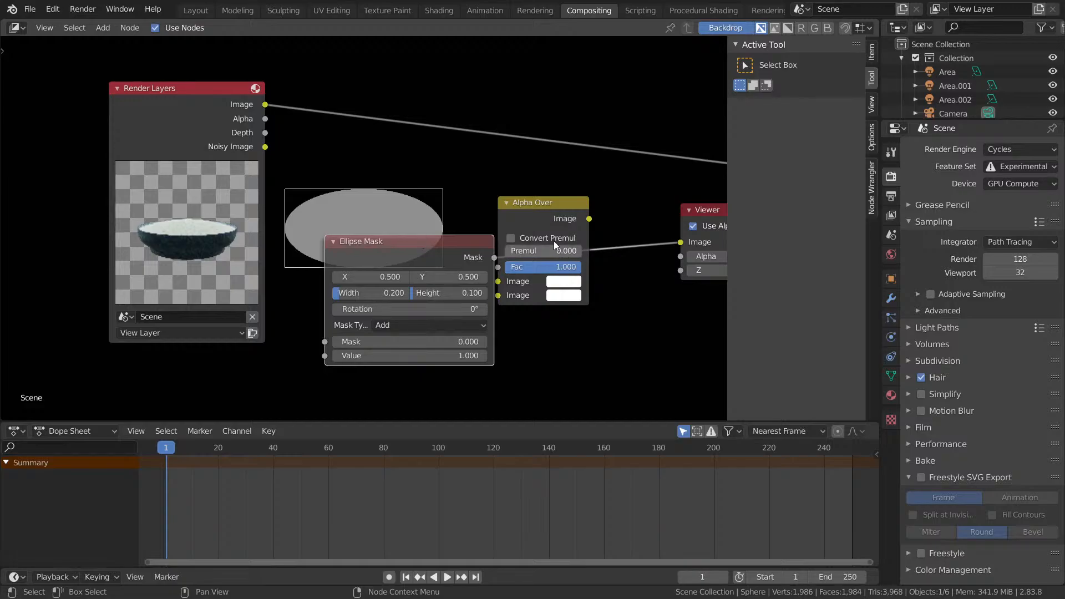
pyautogui.keyDown('ctrl'); pyautogui.keyDown('shift'); pyautogui.click(549, 212); pyautogui.keyUp('shift'); pyautogui.keyUp('ctrl')
pyautogui.moveTo(634, 223); pyautogui.dragTo(487, 238, button='middle')
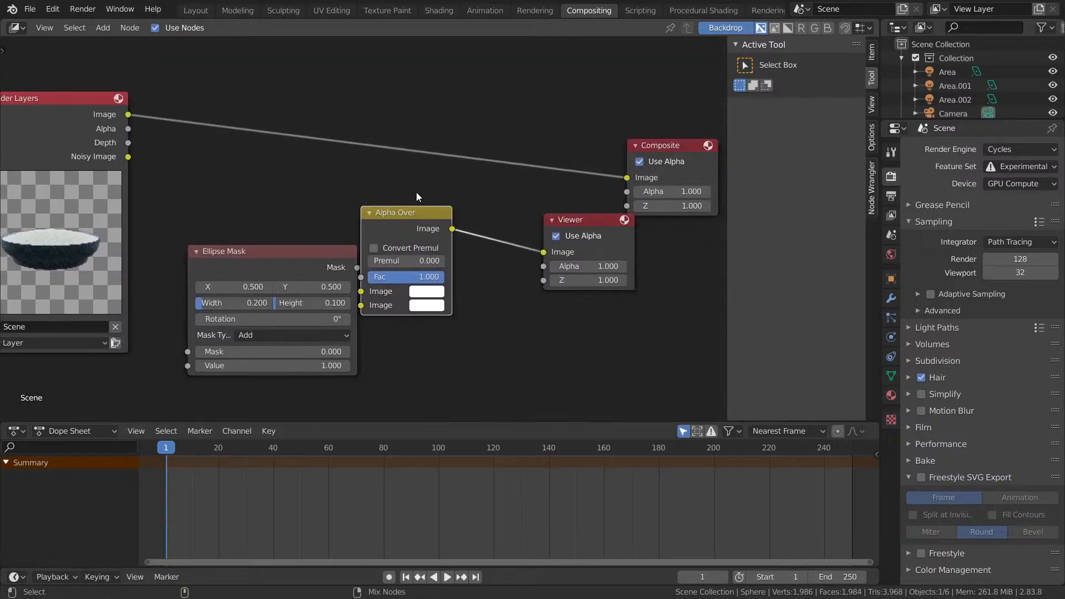
pyautogui.keyDown('ctrl'); pyautogui.keyDown('shift'); pyautogui.click(86, 139); pyautogui.keyUp('shift'); pyautogui.keyUp('ctrl')
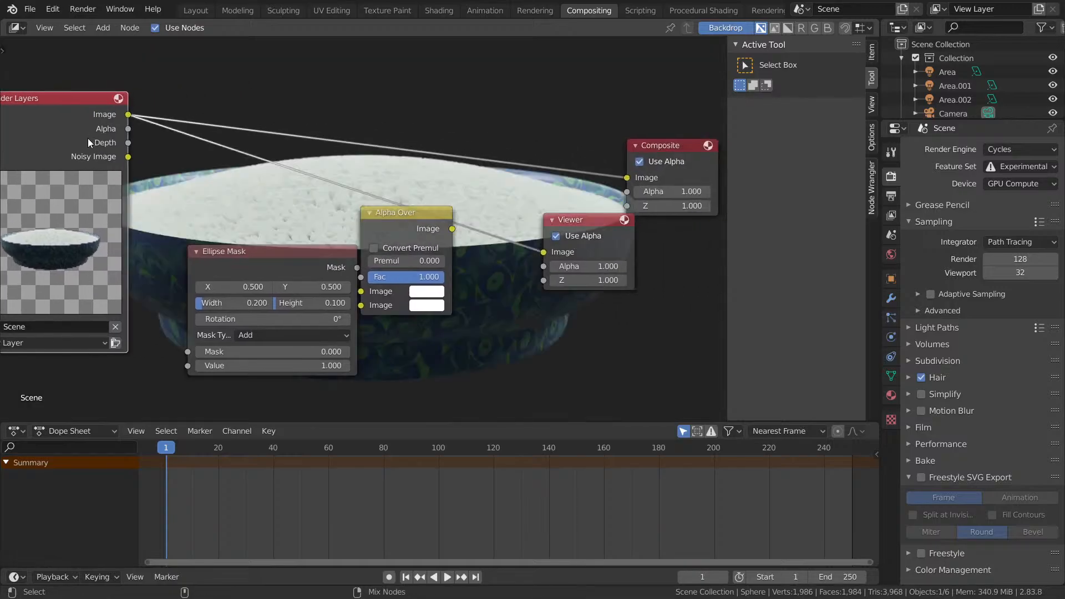
pyautogui.moveTo(318, 173); pyautogui.dragTo(347, 157, button='middle')
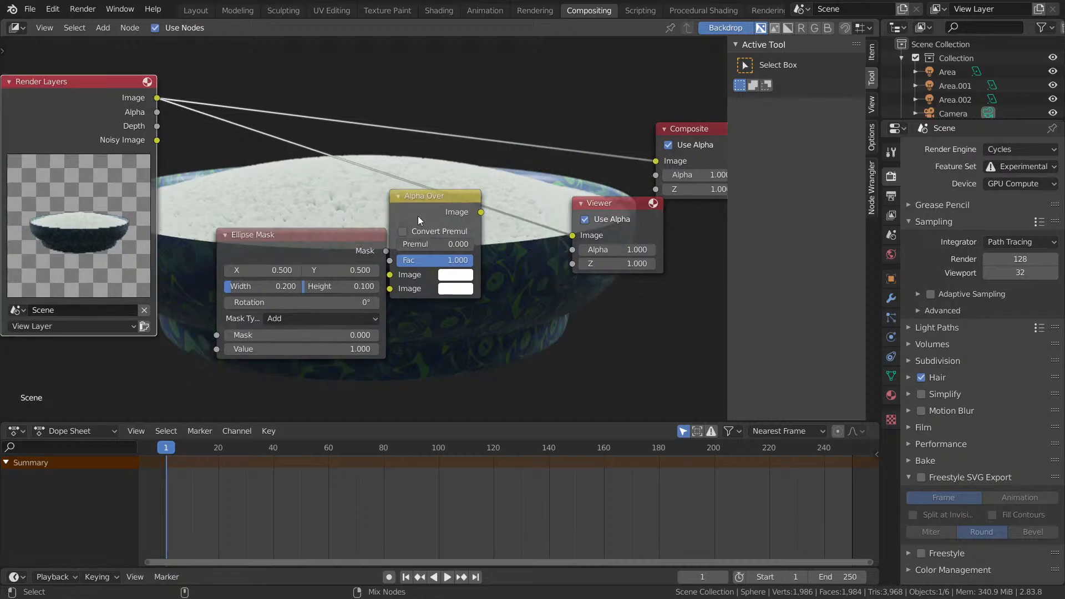
# Move the Ellipse Mask node clear of Alpha Over and set its Width and Height to 1.000.
pyautogui.moveTo(366, 243); pyautogui.dragTo(475, 196, button='middle')
pyautogui.moveTo(447, 194); pyautogui.dragTo(407, 249)
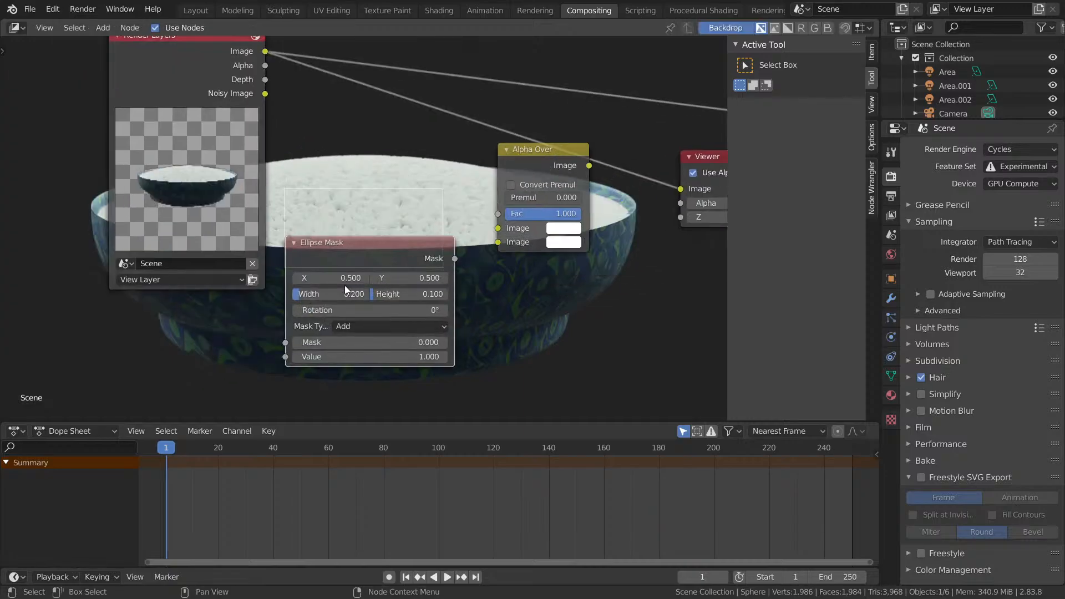
pyautogui.moveTo(333, 294); pyautogui.dragTo(413, 294)
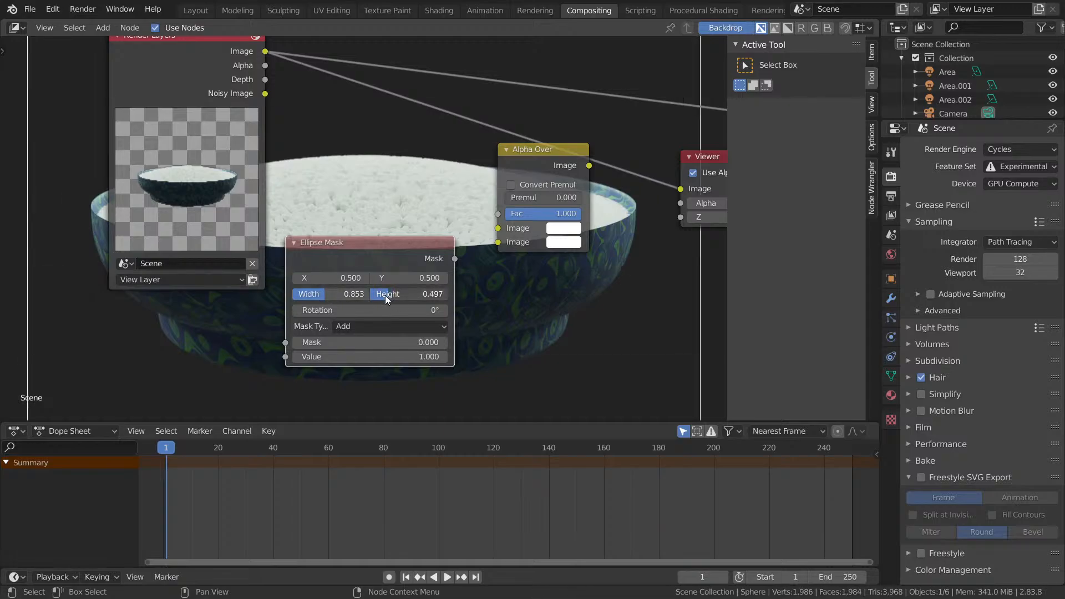
pyautogui.click(360, 295)
pyautogui.write('1')
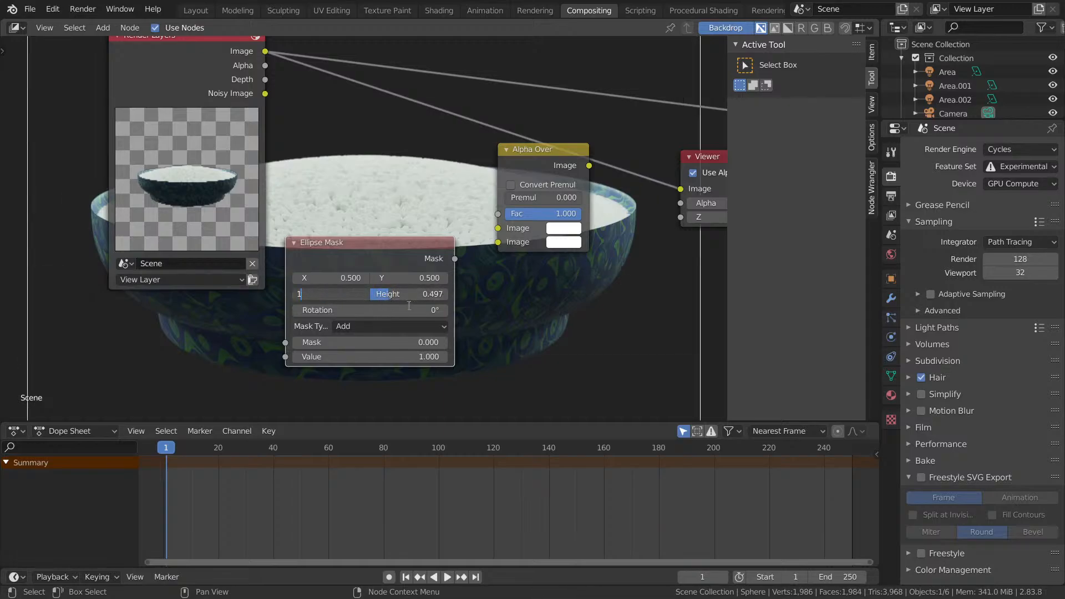
pyautogui.press('Return')
pyautogui.scroll(-3, 419, 250)
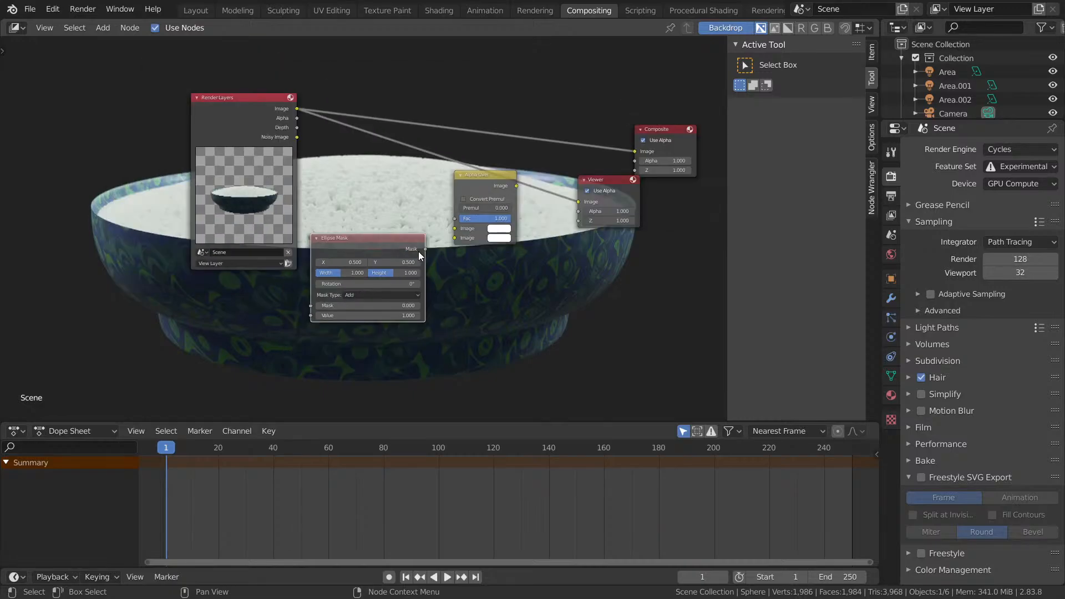
# Compare the enlarged Ellipse Mask with the Alpha Over and Render Layers outputs, shrinking the backdrop to show the whole image.
pyautogui.keyDown('ctrl'); pyautogui.keyDown('shift'); pyautogui.click(397, 246); pyautogui.keyUp('shift'); pyautogui.keyUp('ctrl')
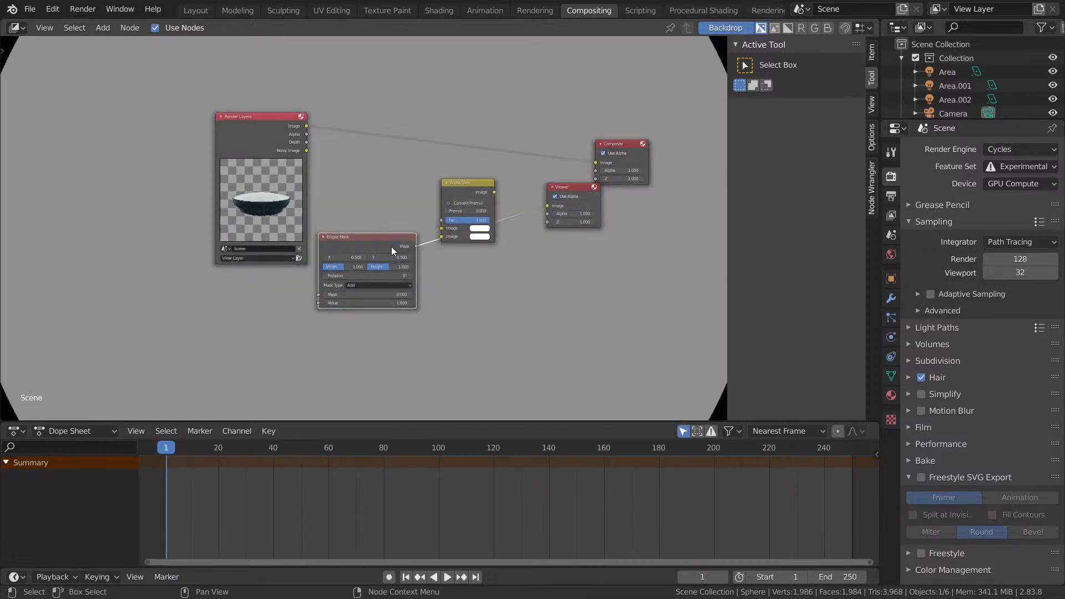
pyautogui.scroll(-1, 392, 246)
pyautogui.keyDown('ctrl'); pyautogui.keyDown('shift'); pyautogui.click(449, 195); pyautogui.keyUp('shift'); pyautogui.keyUp('ctrl')
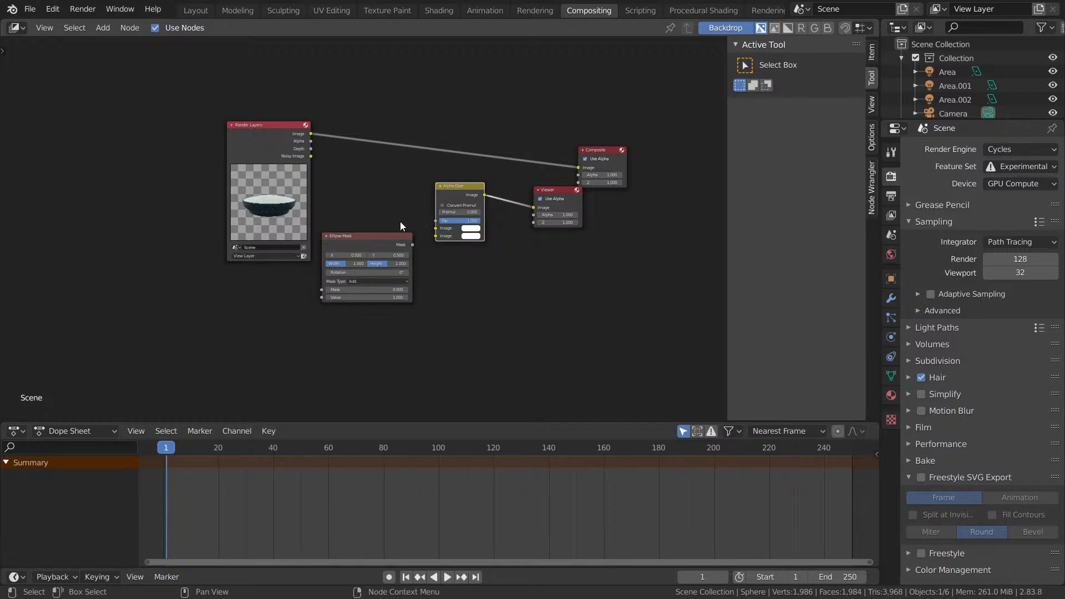
pyautogui.moveTo(400, 221); pyautogui.dragTo(434, 242, button='middle')
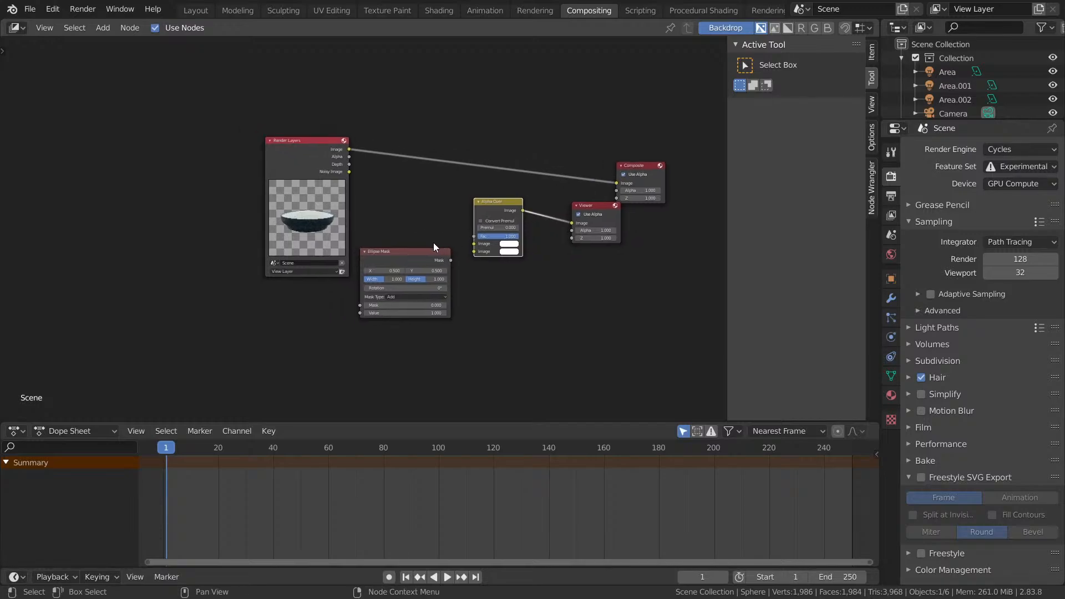
pyautogui.keyDown('ctrl'); pyautogui.keyDown('shift'); pyautogui.click(408, 262); pyautogui.keyUp('shift'); pyautogui.keyUp('ctrl')
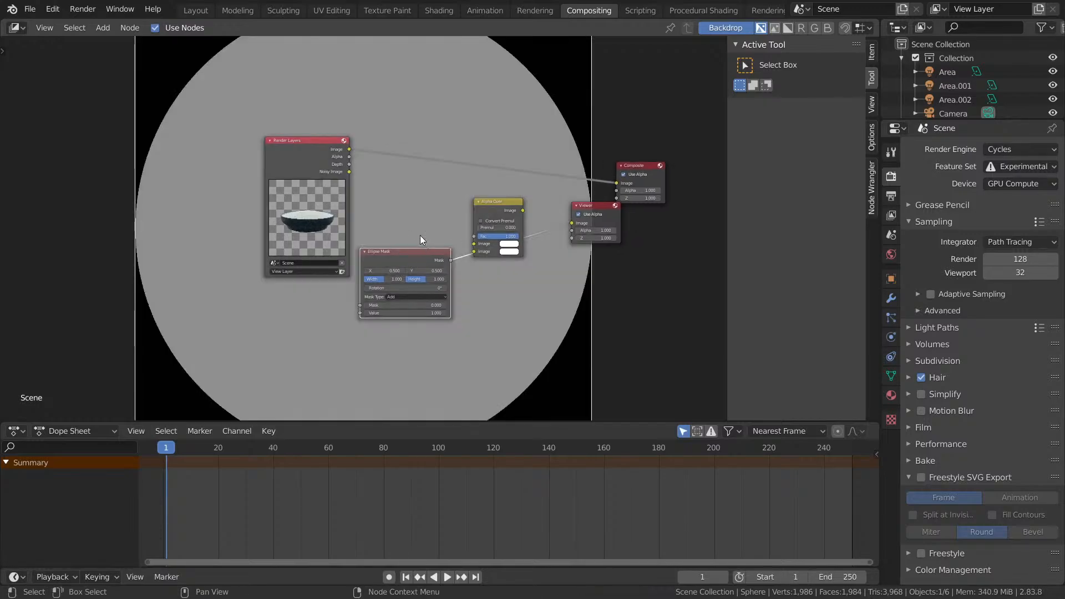
pyautogui.press('v')
pyautogui.press('v')
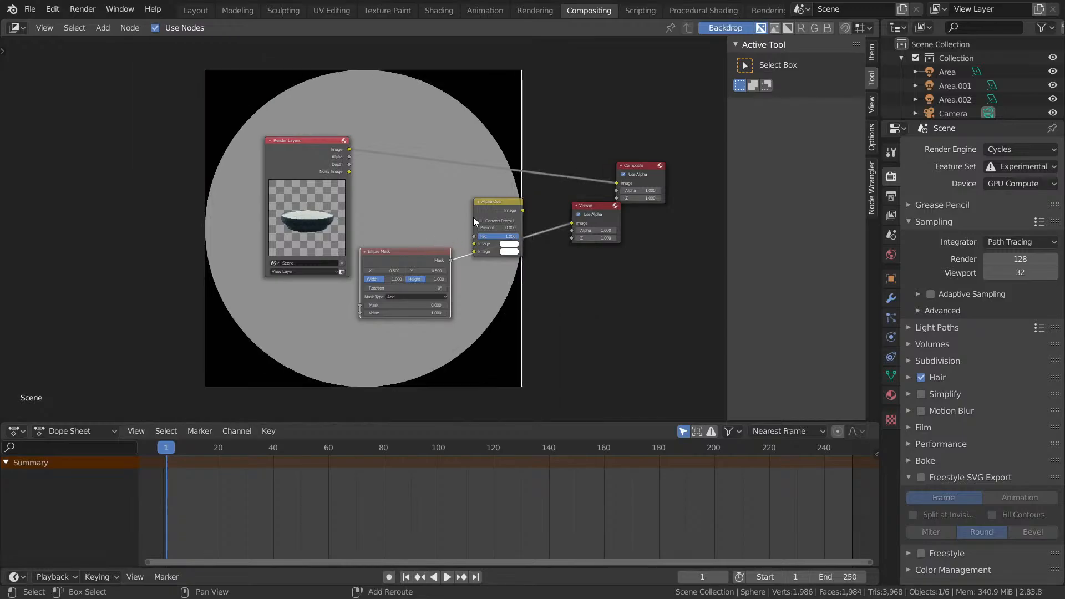
pyautogui.keyDown('ctrl'); pyautogui.keyDown('shift'); pyautogui.click(322, 149); pyautogui.keyUp('shift'); pyautogui.keyUp('ctrl')
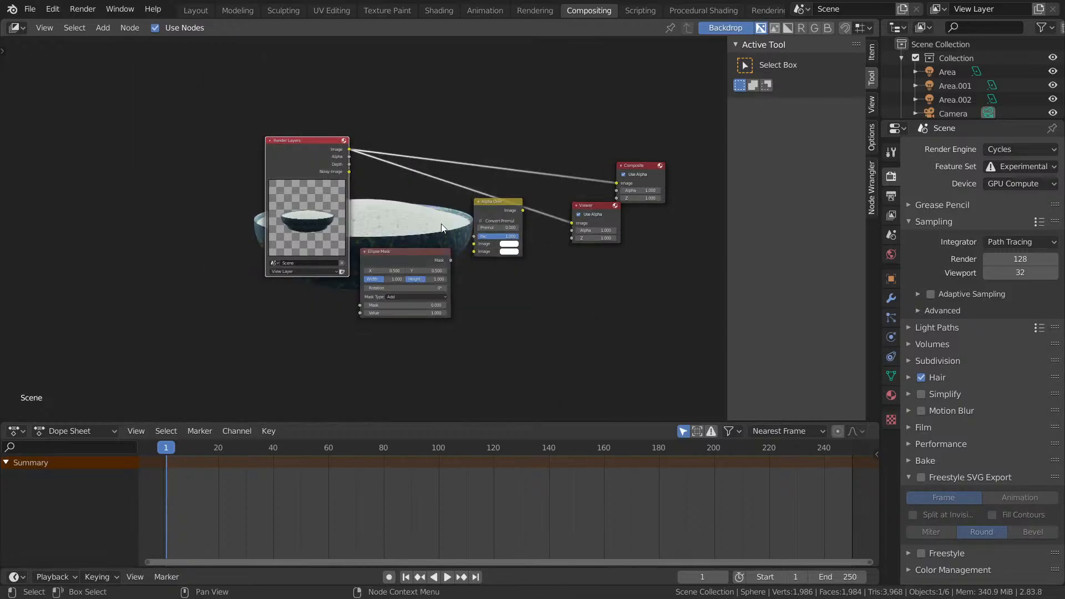
# Route the Ellipse Mask to the Viewer and insert a Blur node on the link between them.
pyautogui.scroll(2, 450, 233)
pyautogui.scroll(1, 457, 240)
pyautogui.click(448, 280)
pyautogui.keyDown('ctrl'); pyautogui.keyDown('shift'); pyautogui.click(451, 279); pyautogui.keyUp('shift'); pyautogui.keyUp('ctrl')
pyautogui.moveTo(626, 318); pyautogui.dragTo(592, 329, button='middle')
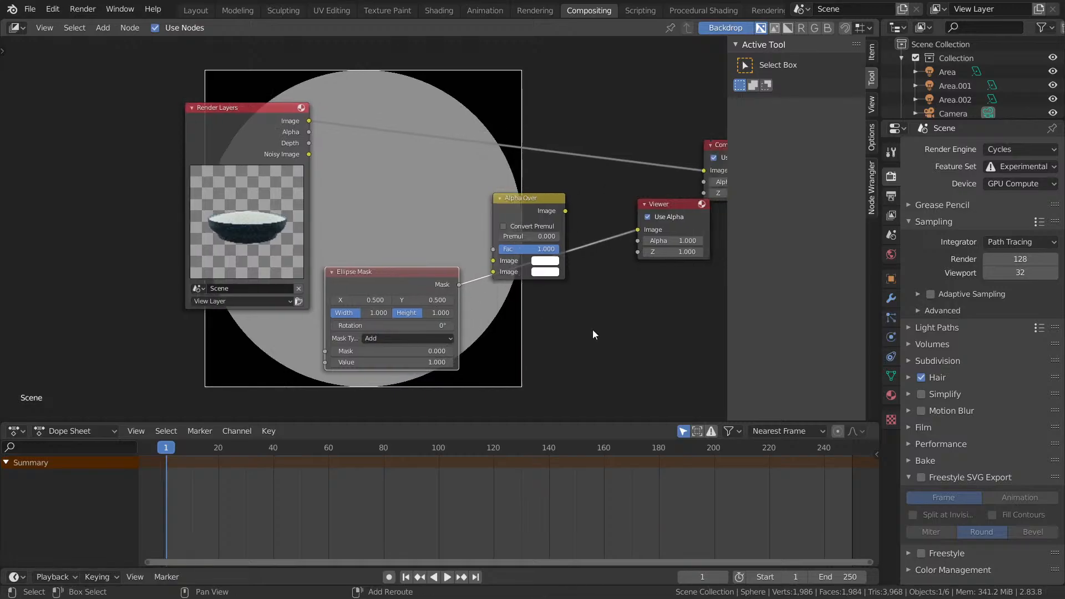
pyautogui.hotkey('shift', 'a')
pyautogui.write('s')
pyautogui.write('BKLU')
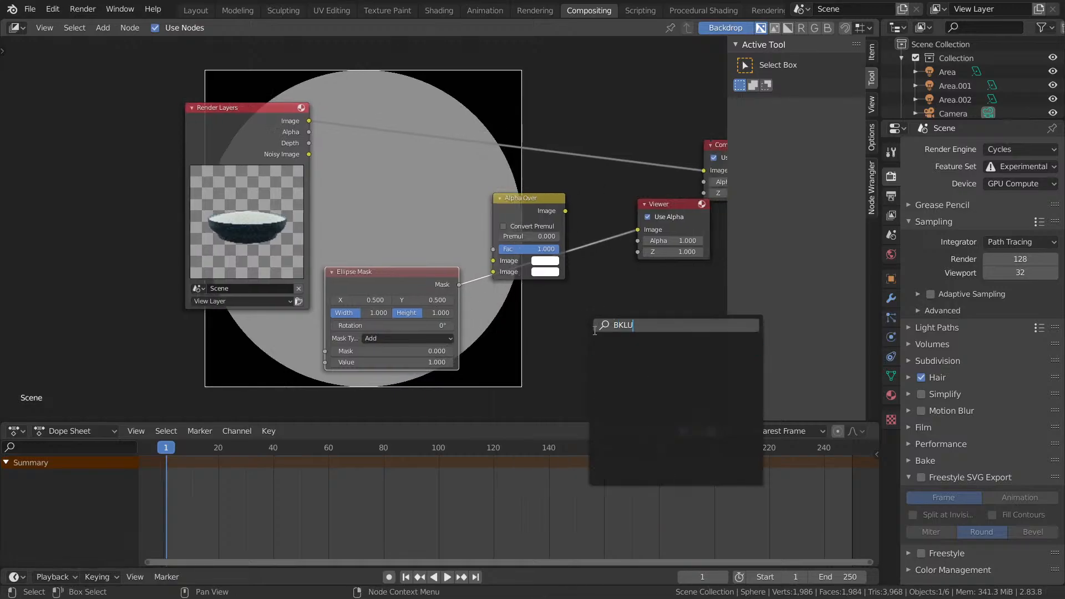
pyautogui.press('BackSpace')
pyautogui.write('LU')
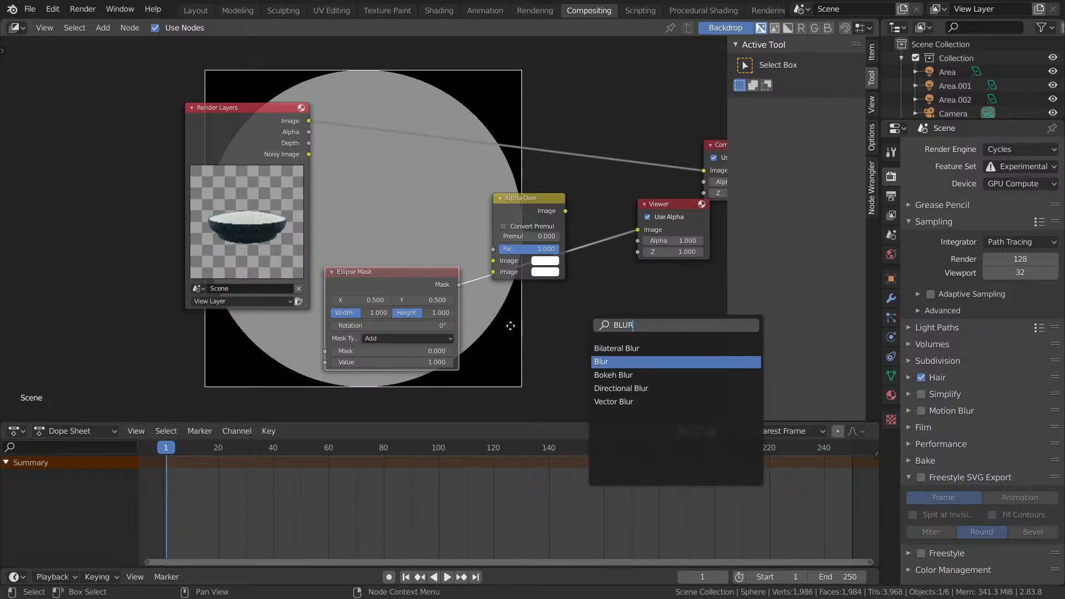
pyautogui.press('Return')
pyautogui.click(509, 293)
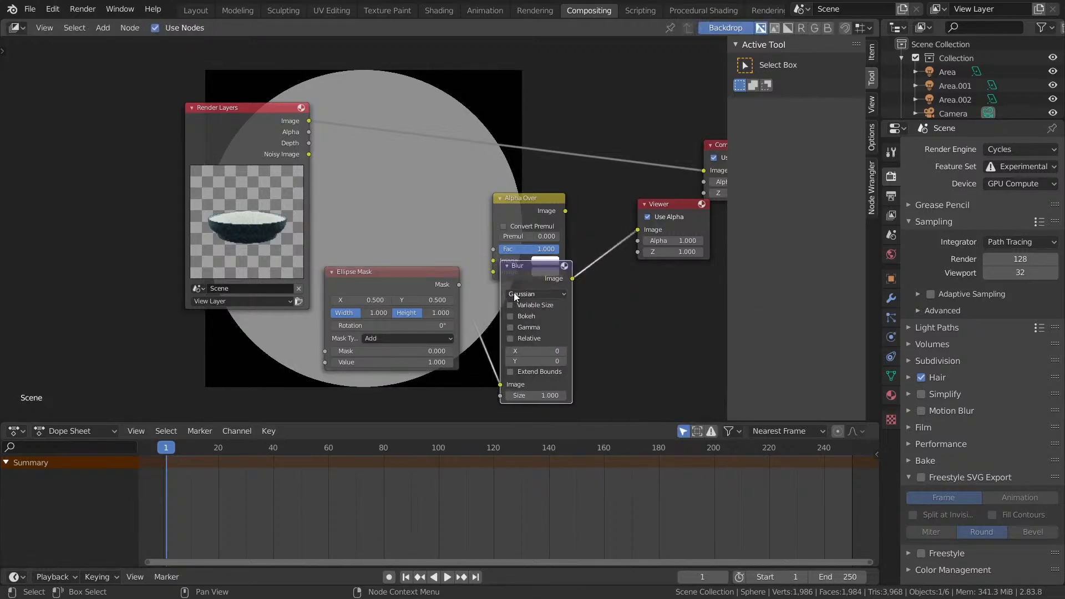
# Switch the Blur node to Fast Gaussian with Relative sizing and set X and Y to 25%.
pyautogui.click(509, 293)
pyautogui.click(531, 360)
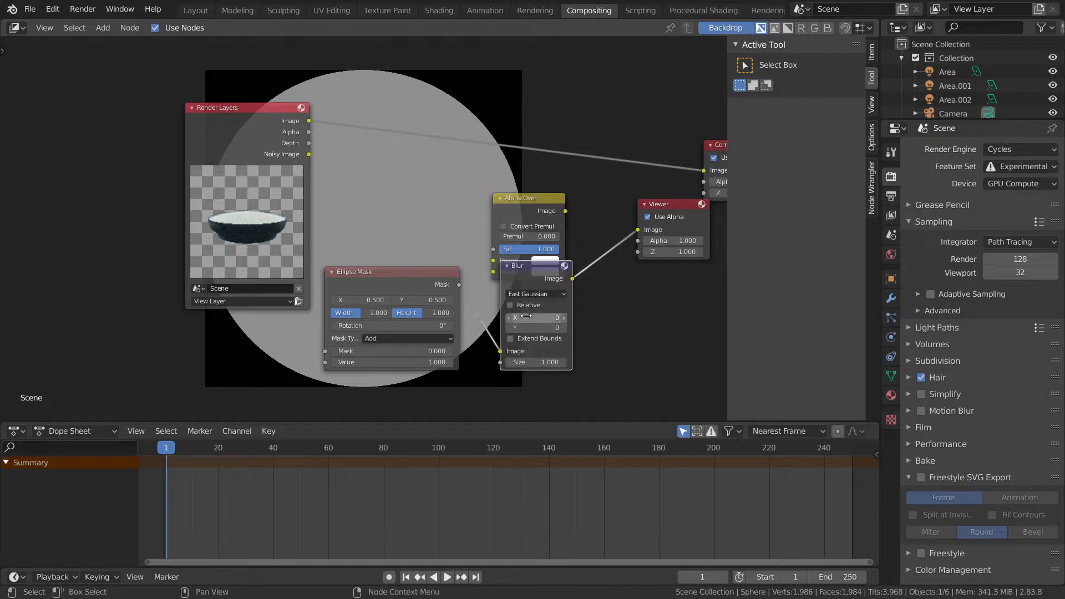
pyautogui.click(510, 305)
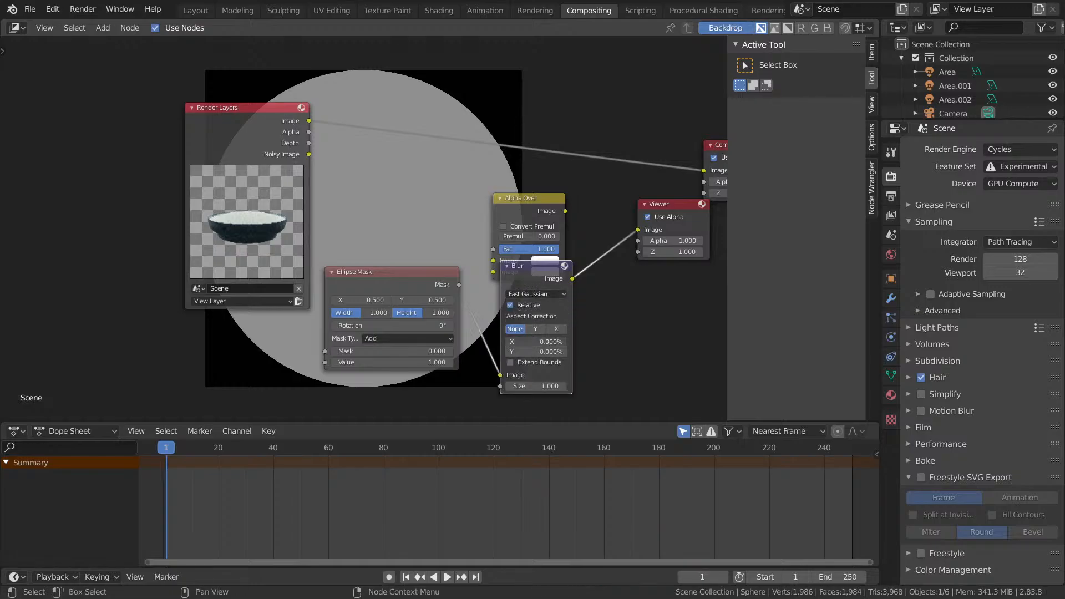
pyautogui.moveTo(534, 339); pyautogui.dragTo(535, 351)
pyautogui.press('Return')
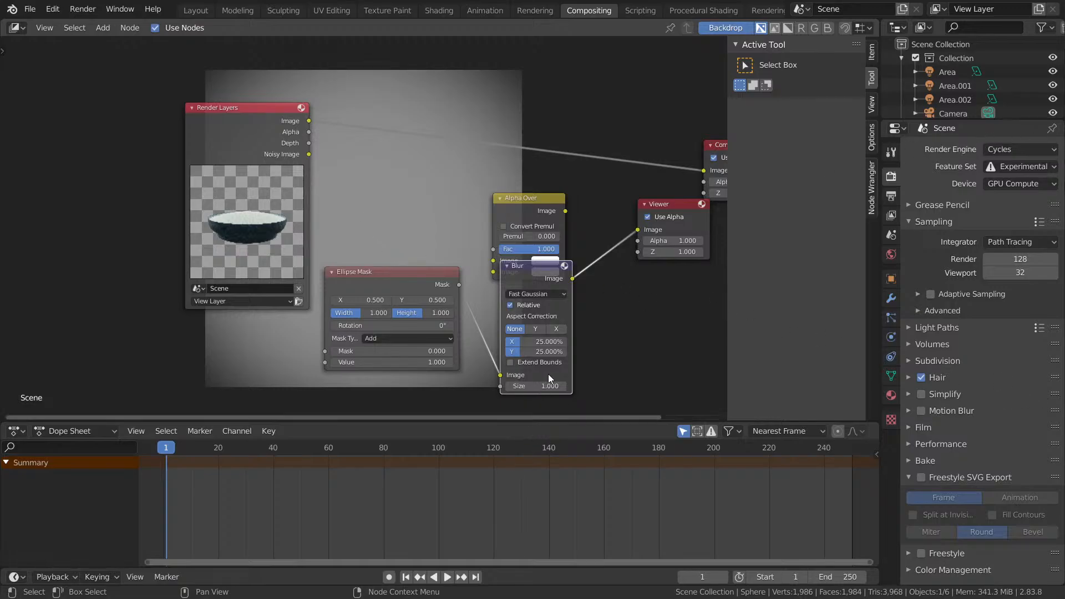
# Move the Alpha Over node up so it no longer overlaps the Blur node.
pyautogui.moveTo(524, 228); pyautogui.dragTo(397, 221, button='middle')
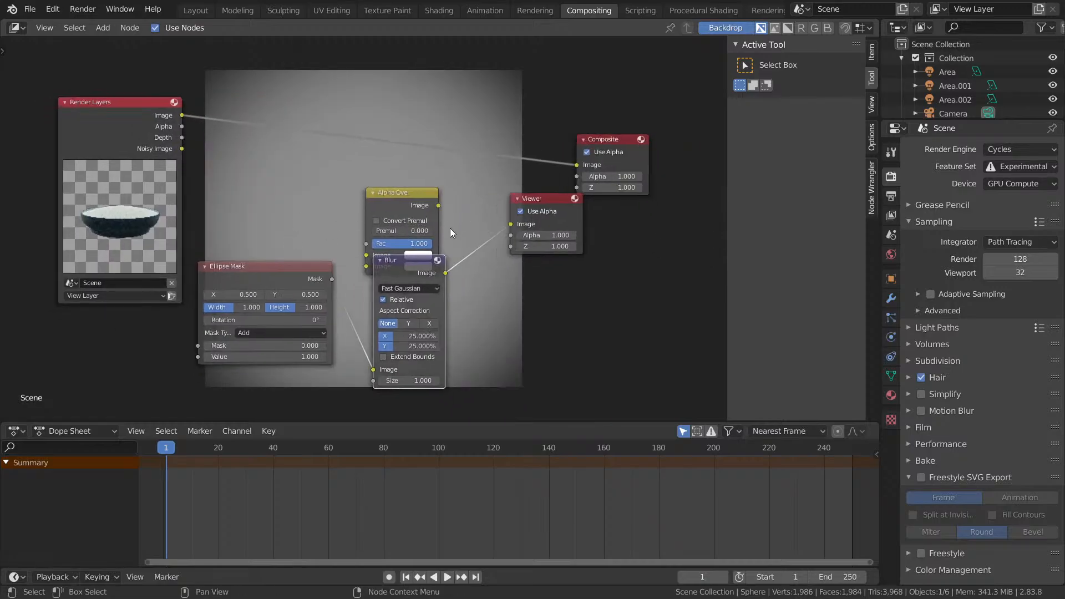
pyautogui.moveTo(420, 201); pyautogui.dragTo(410, 171)
pyautogui.moveTo(408, 182); pyautogui.dragTo(589, 138, button='middle')
pyautogui.scroll(-1, 563, 172)
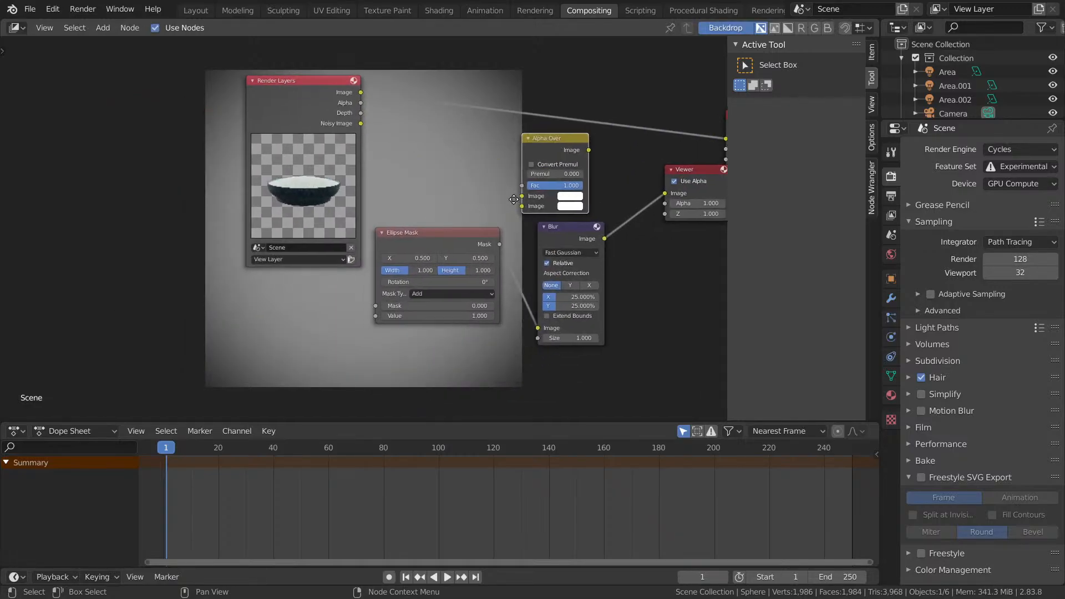
# Set the Blur node's X and Y sizes both to 27%.
pyautogui.scroll(3, 402, 278)
pyautogui.moveTo(324, 285); pyautogui.dragTo(379, 312, button='middle')
pyautogui.scroll(2, 379, 312)
pyautogui.moveTo(476, 240); pyautogui.dragTo(296, 245, button='middle')
pyautogui.scroll(3, 362, 235)
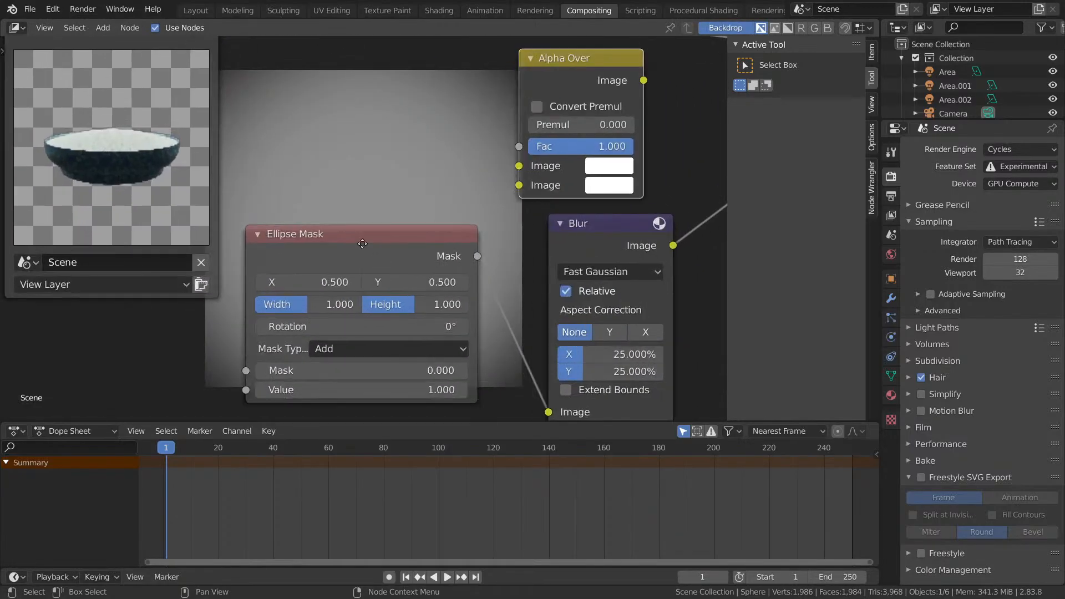
pyautogui.moveTo(362, 238); pyautogui.dragTo(194, 201, button='middle')
pyautogui.scroll(2, 333, 250)
pyautogui.moveTo(465, 325); pyautogui.dragTo(465, 345)
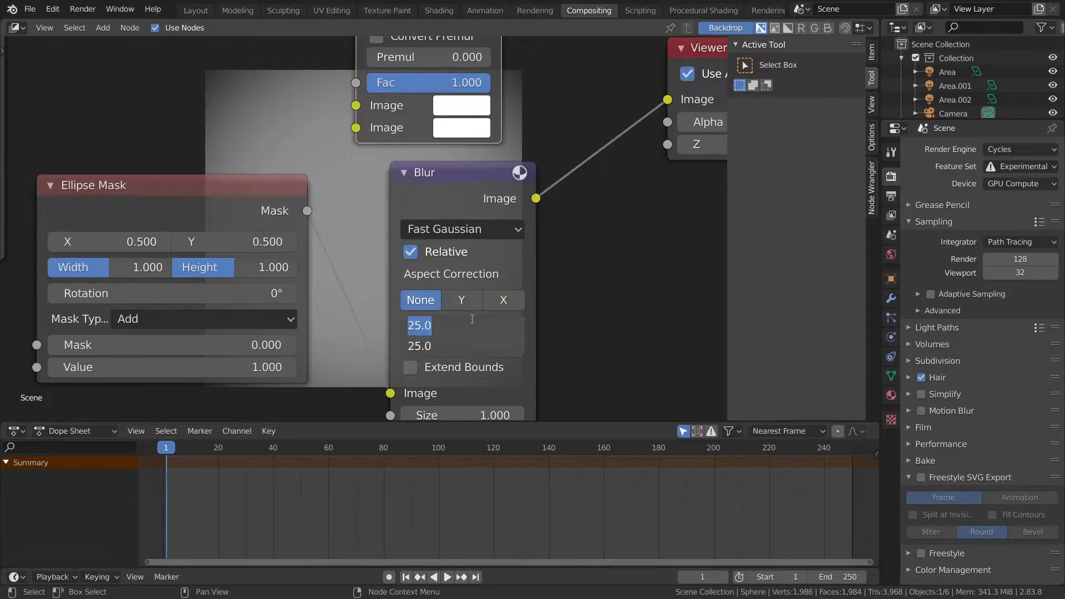
pyautogui.write('3')
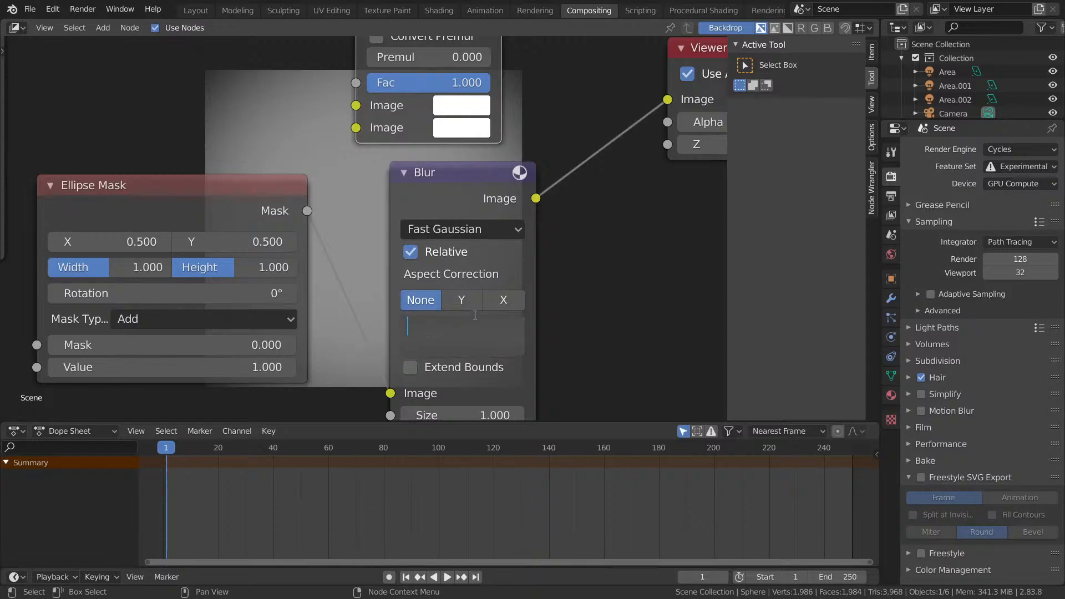
pyautogui.press('Return')
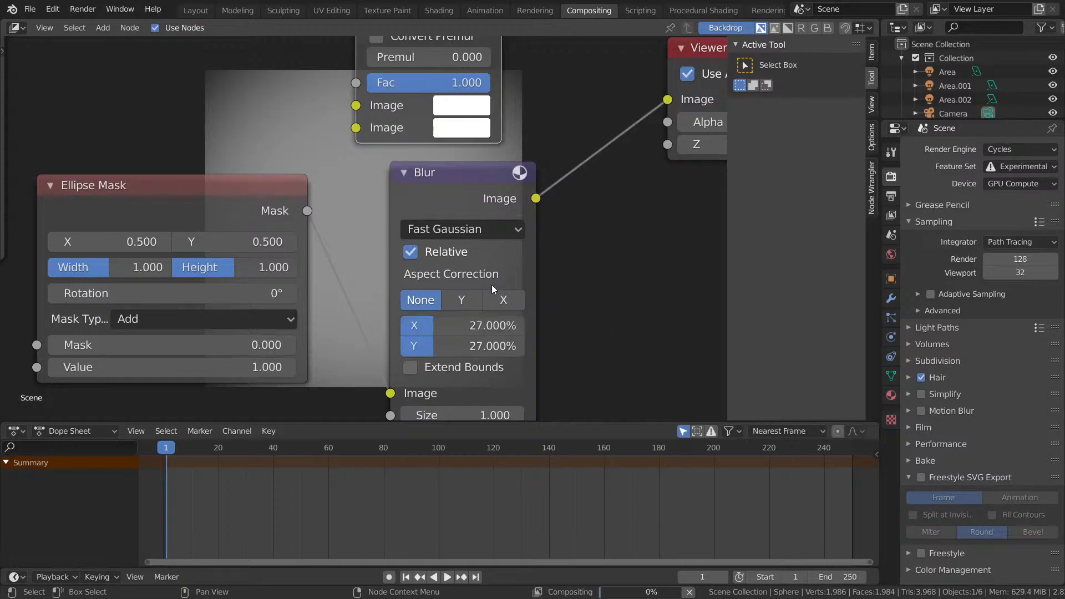
# Turn off Use Alpha on the Composite node and move the Composite and Viewer nodes apart to free space after the Blur node.
pyautogui.keyDown('ctrl'); pyautogui.moveTo(519, 180); pyautogui.dragTo(308, 320, button='middle'); pyautogui.keyUp('ctrl')
pyautogui.click(513, 115)
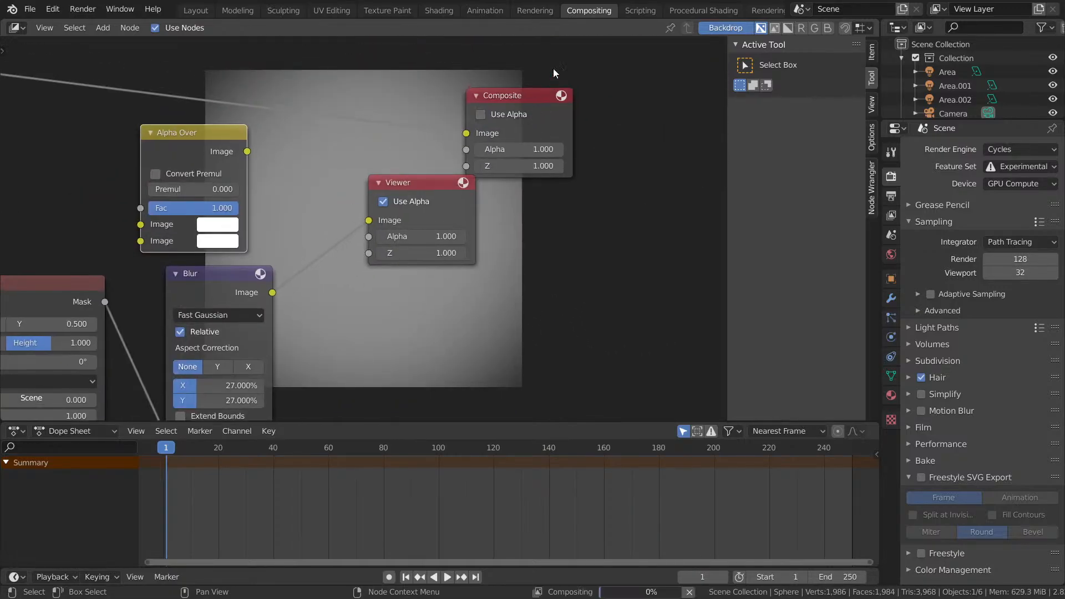
pyautogui.moveTo(544, 108); pyautogui.dragTo(536, 61)
pyautogui.click(383, 202)
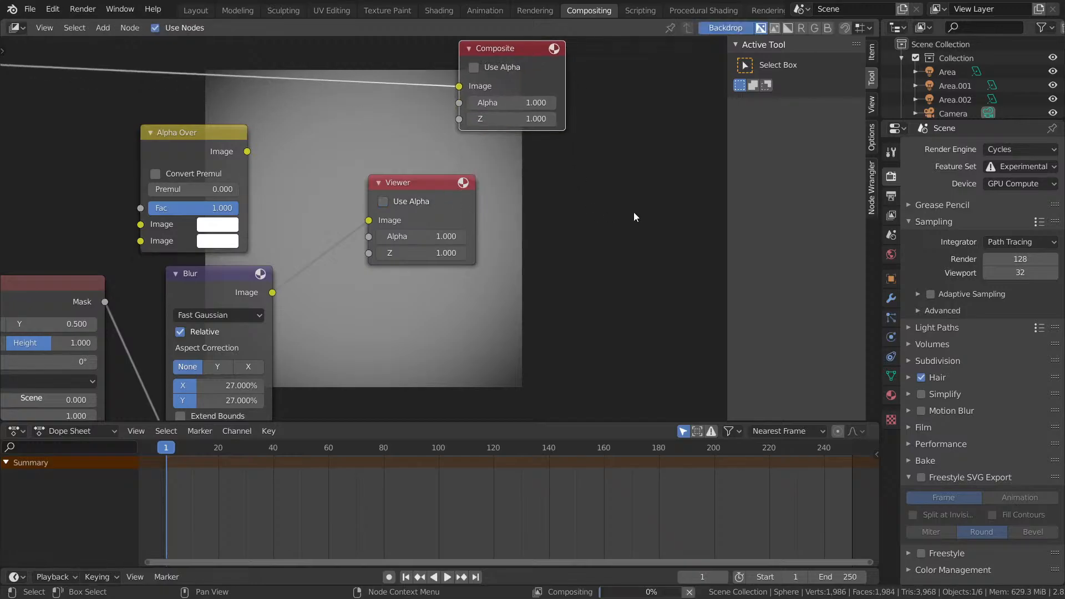
pyautogui.click(450, 208)
pyautogui.moveTo(426, 189); pyautogui.dragTo(704, 206)
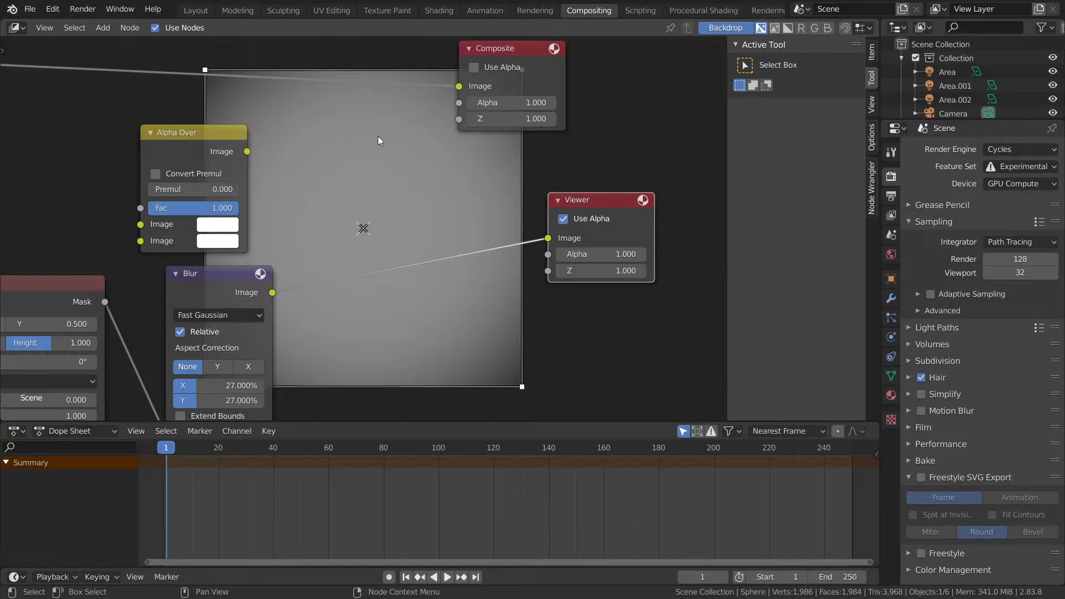
# Insert a ColorRamp node on the link between the Blur and Viewer nodes.
pyautogui.hotkey('shift', 'a')
pyautogui.click(425, 202)
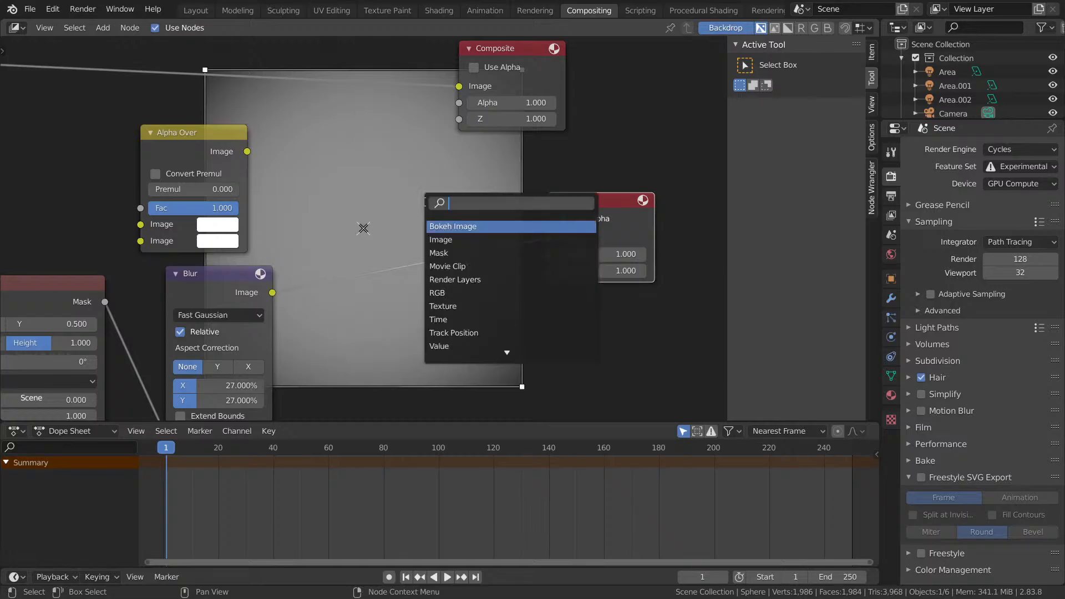
pyautogui.write('COL')
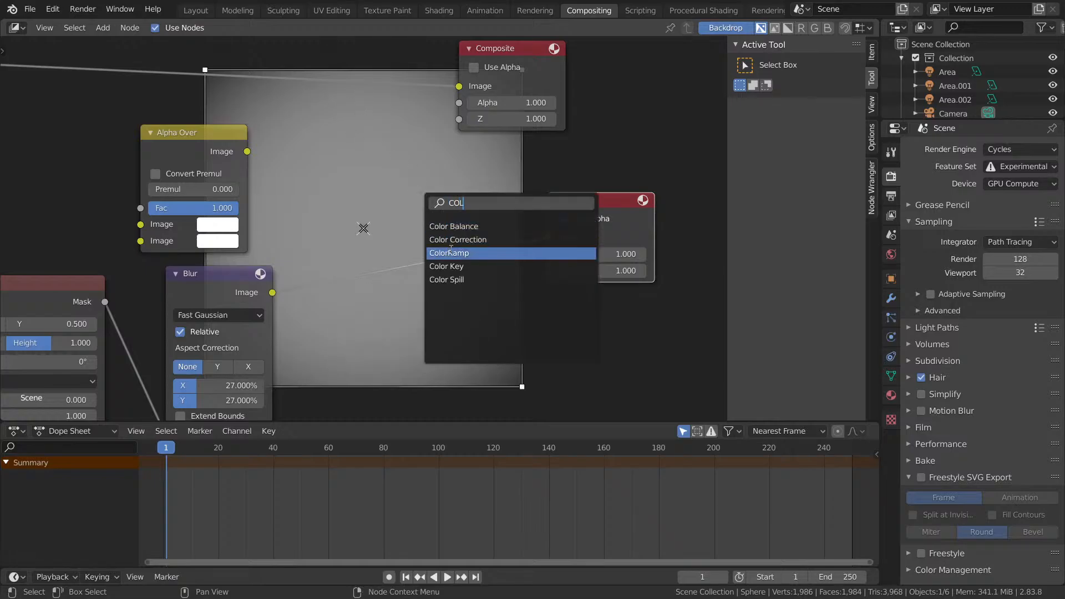
pyautogui.click(450, 253)
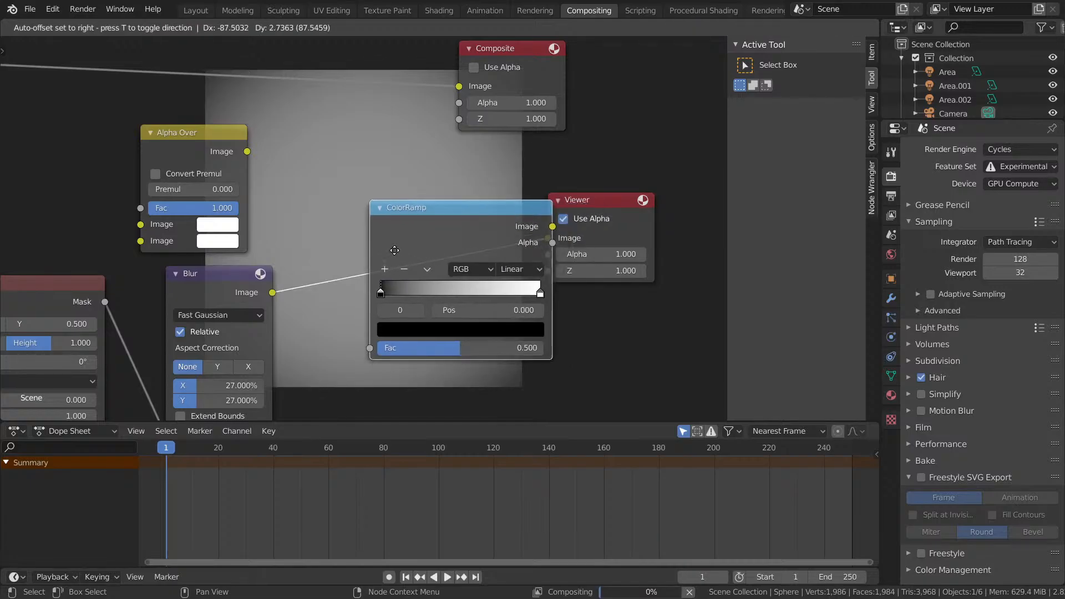
pyautogui.click(463, 233)
pyautogui.moveTo(463, 233); pyautogui.dragTo(513, 182, button='middle')
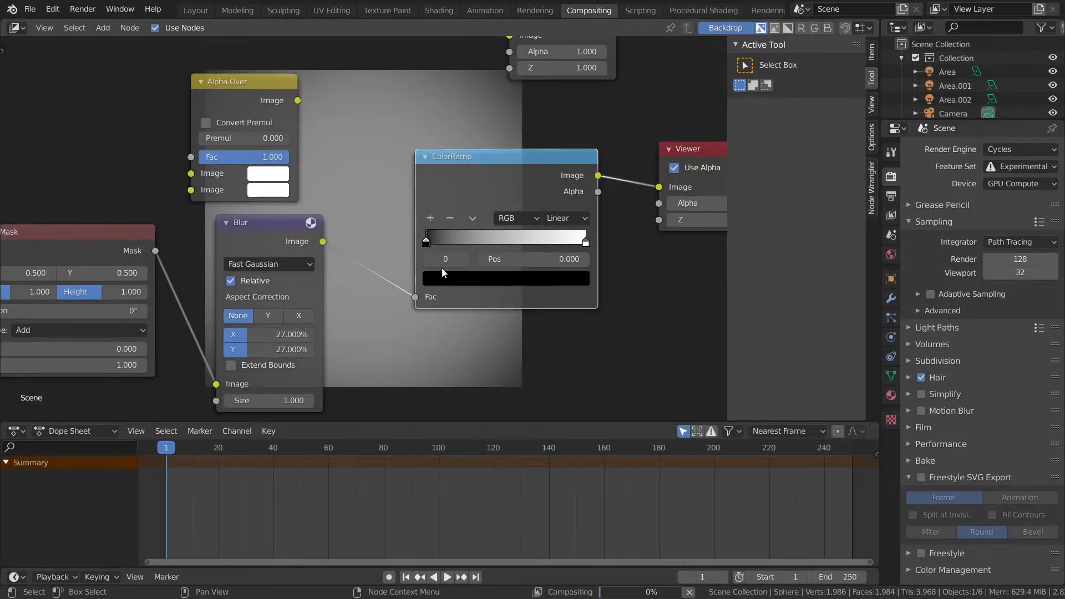
# Lighten the ColorRamp's black stop slightly to dark grey, and select the white stop to check its color.
pyautogui.click(438, 278)
pyautogui.moveTo(552, 164); pyautogui.dragTo(552, 160)
pyautogui.click(586, 242)
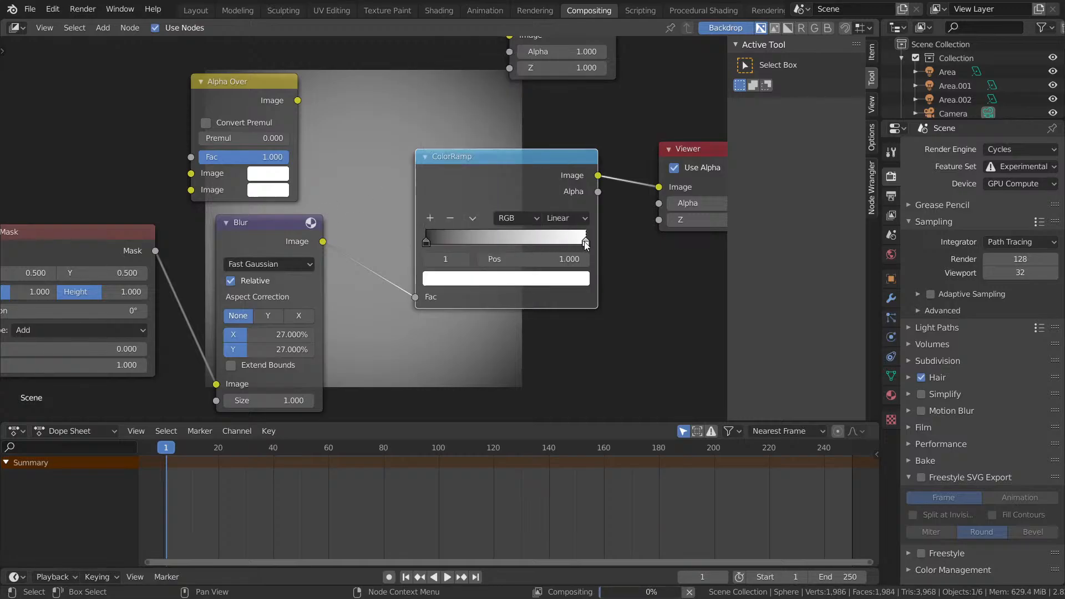
pyautogui.click(552, 279)
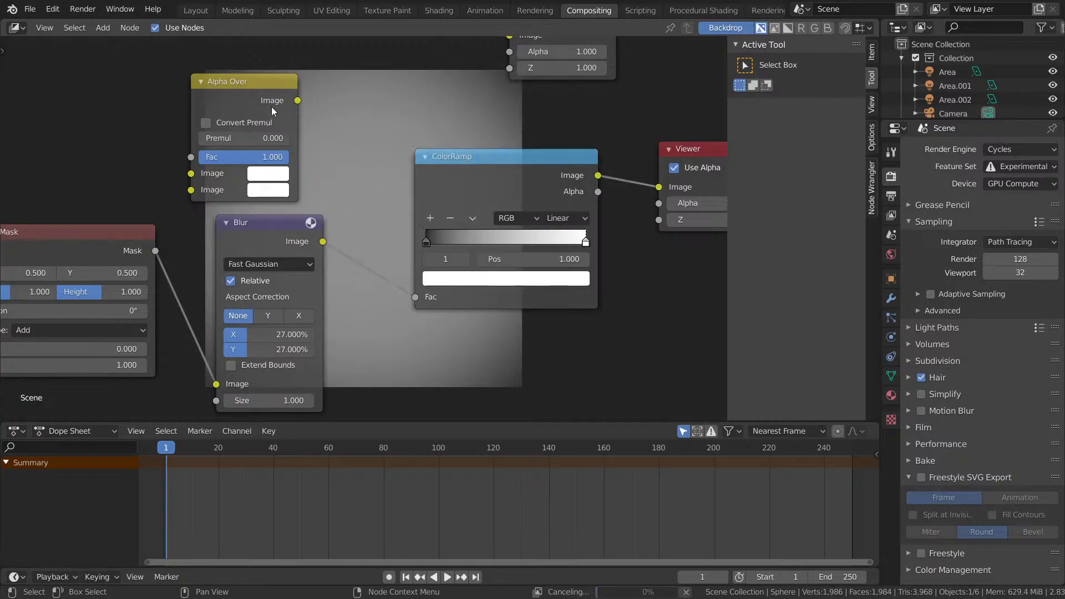
# Connect the ColorRamp and Render Layers images to the Alpha Over node's two Image inputs and preview Alpha Over in the Viewer.
pyautogui.moveTo(272, 106); pyautogui.dragTo(380, 94)
pyautogui.moveTo(555, 173); pyautogui.dragTo(551, 322, button='middle')
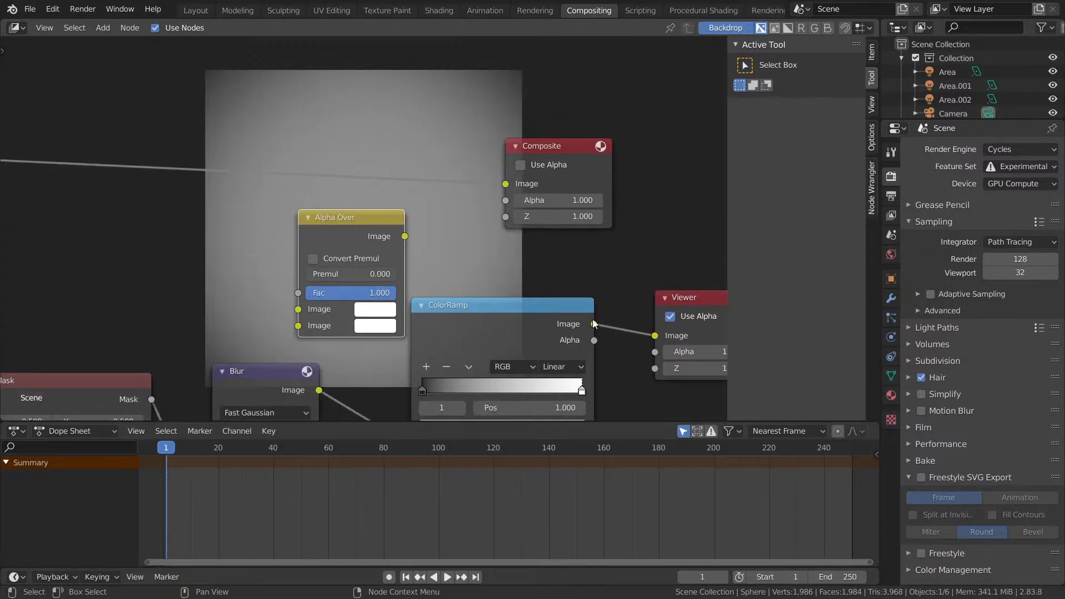
pyautogui.moveTo(595, 324); pyautogui.dragTo(302, 312)
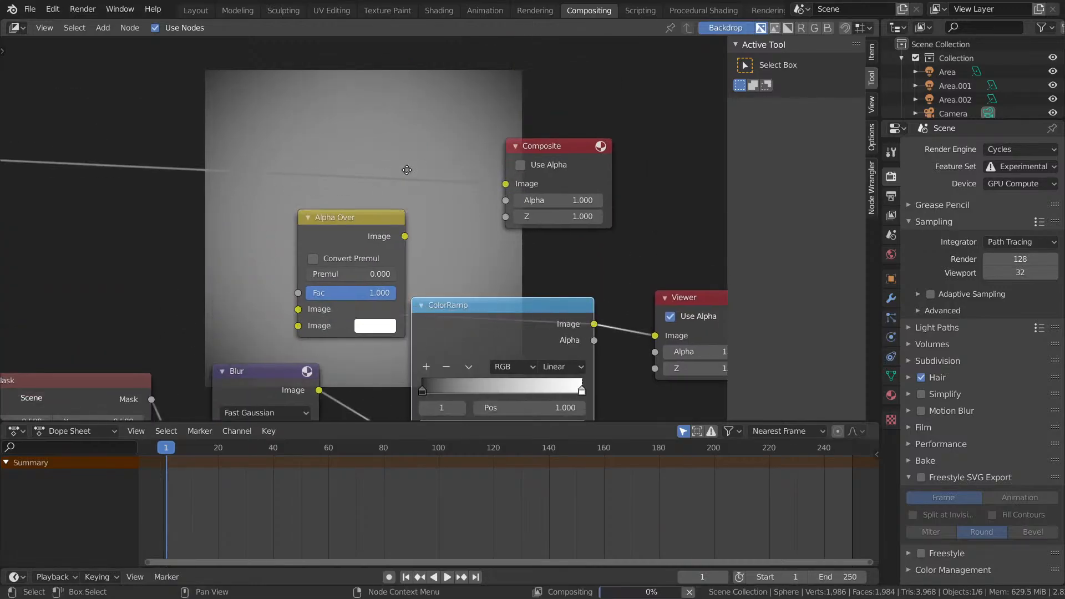
pyautogui.moveTo(159, 183); pyautogui.dragTo(338, 167, button='middle')
pyautogui.moveTo(109, 142); pyautogui.dragTo(476, 295)
pyautogui.keyDown('ctrl'); pyautogui.keyDown('shift'); pyautogui.click(549, 224); pyautogui.keyUp('shift'); pyautogui.keyUp('ctrl')
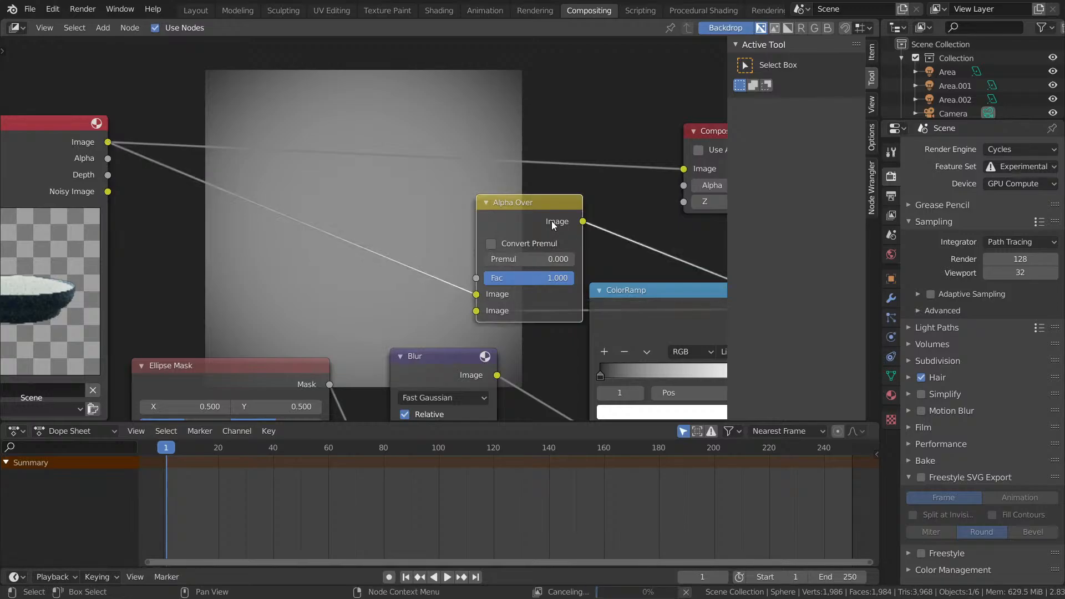
# Connect the Render Layers Alpha output to the Alpha Over node's Fac input.
pyautogui.moveTo(575, 253); pyautogui.dragTo(424, 208, button='middle')
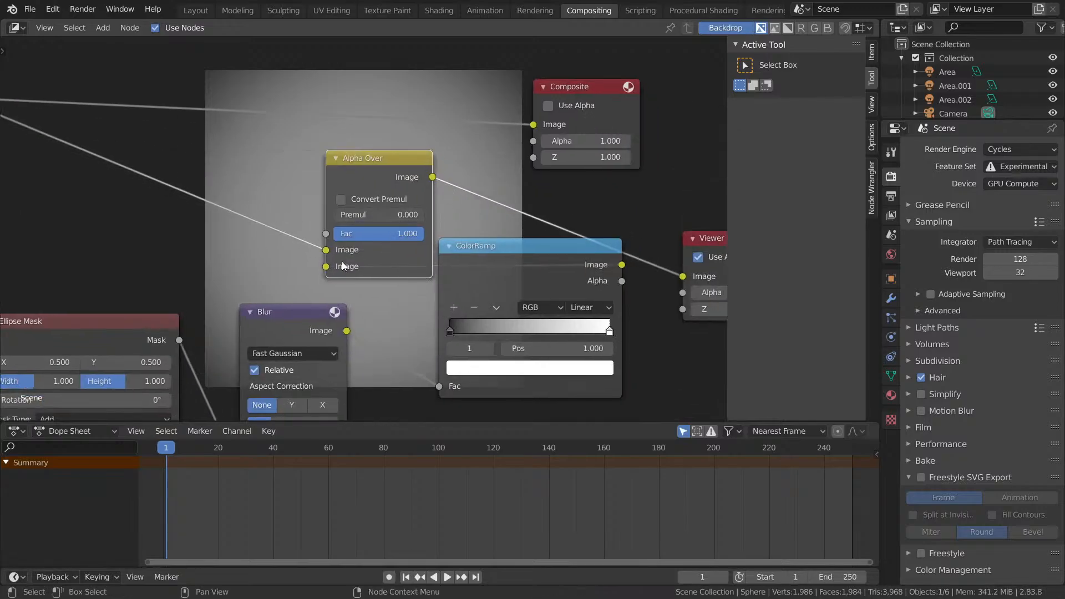
pyautogui.moveTo(373, 267); pyautogui.dragTo(428, 215, button='middle')
pyautogui.moveTo(523, 222); pyautogui.dragTo(490, 241, button='middle')
pyautogui.moveTo(354, 272)
pyautogui.mouseDown(button='middle')
pyautogui.moveTo(422, 263)
pyautogui.moveTo(373, 277)
pyautogui.mouseUp(button='middle')
pyautogui.moveTo(463, 248); pyautogui.dragTo(481, 268, button='middle')
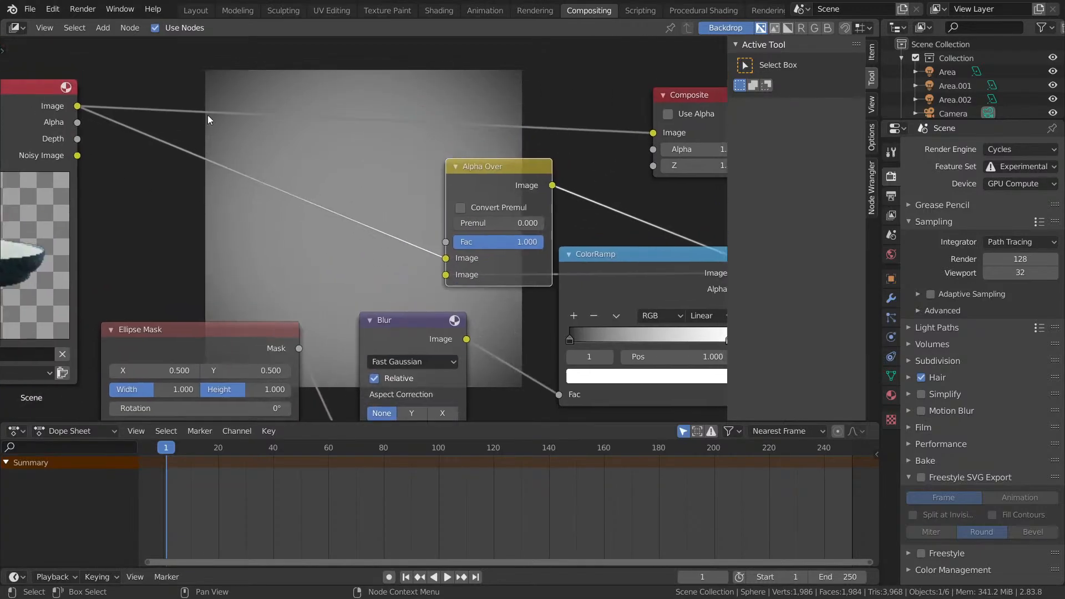
pyautogui.moveTo(82, 122); pyautogui.dragTo(430, 215)
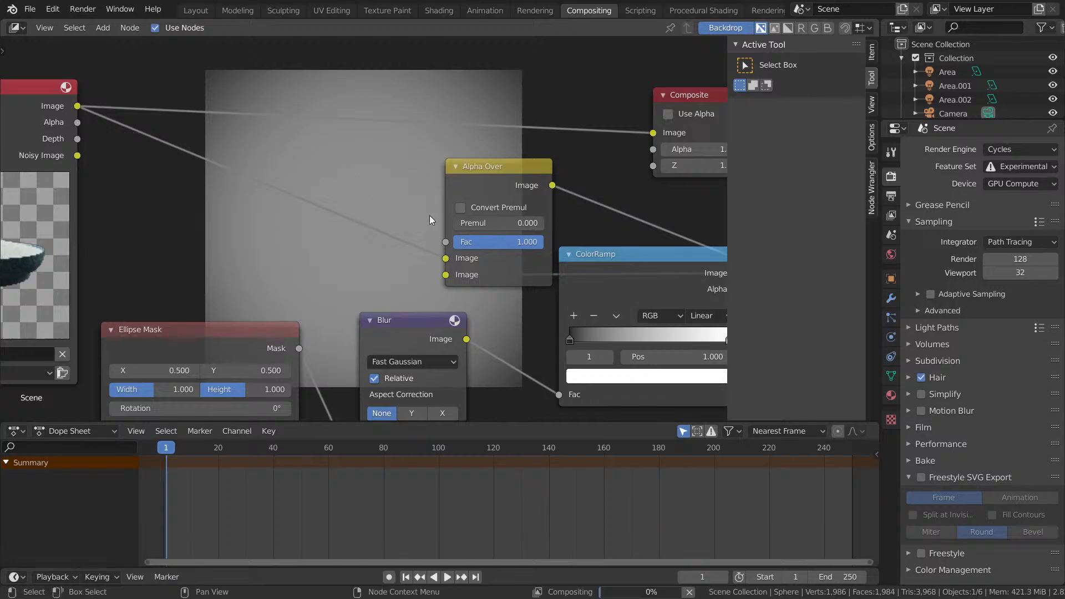
pyautogui.moveTo(83, 122); pyautogui.dragTo(441, 243)
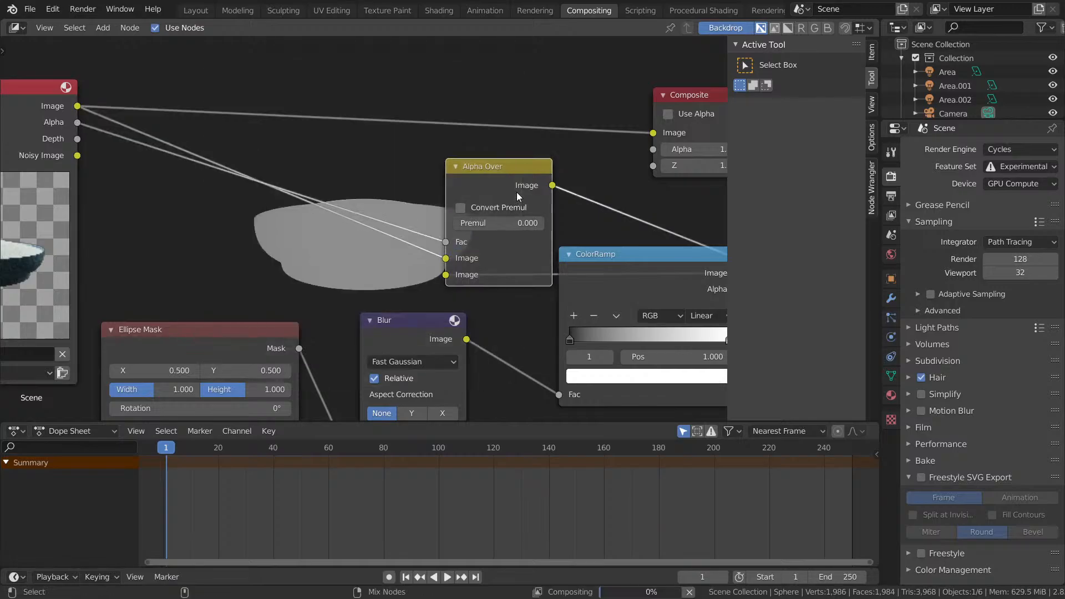
# Enable Convert Premul on Alpha Over and swap its Image inputs so the ColorRamp feeds the first and the render the second.
pyautogui.scroll(-1, 487, 214)
pyautogui.click(458, 208)
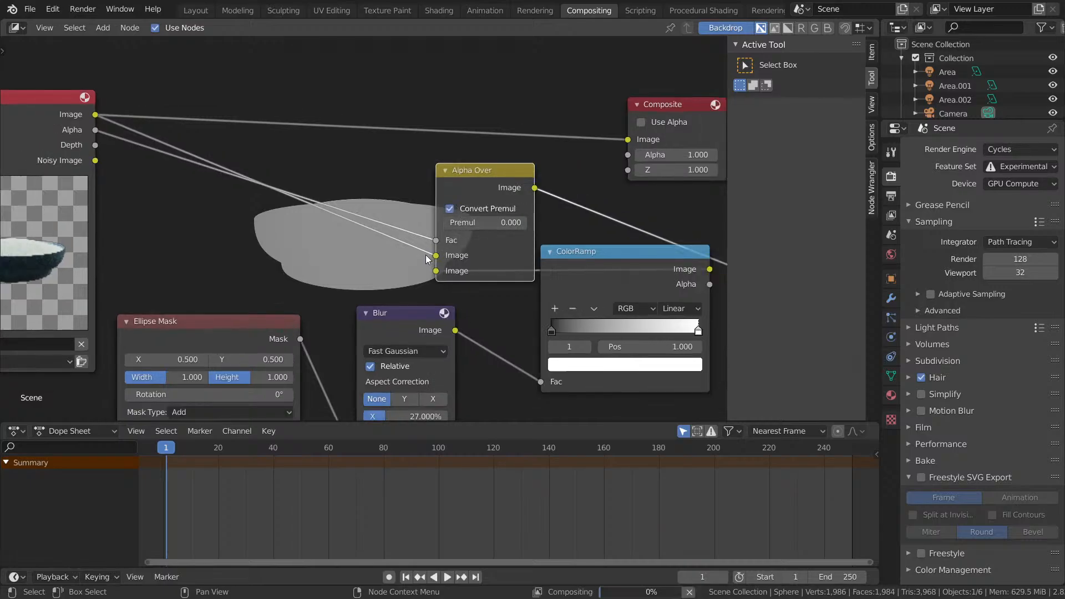
pyautogui.moveTo(437, 271); pyautogui.dragTo(444, 255)
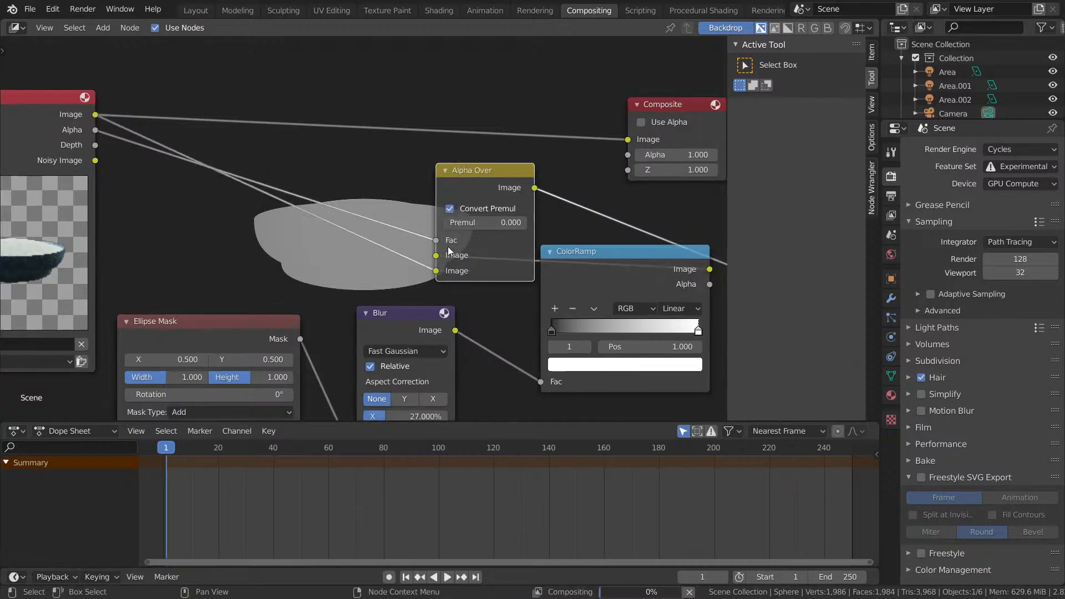
pyautogui.moveTo(391, 234); pyautogui.dragTo(273, 217, button='middle')
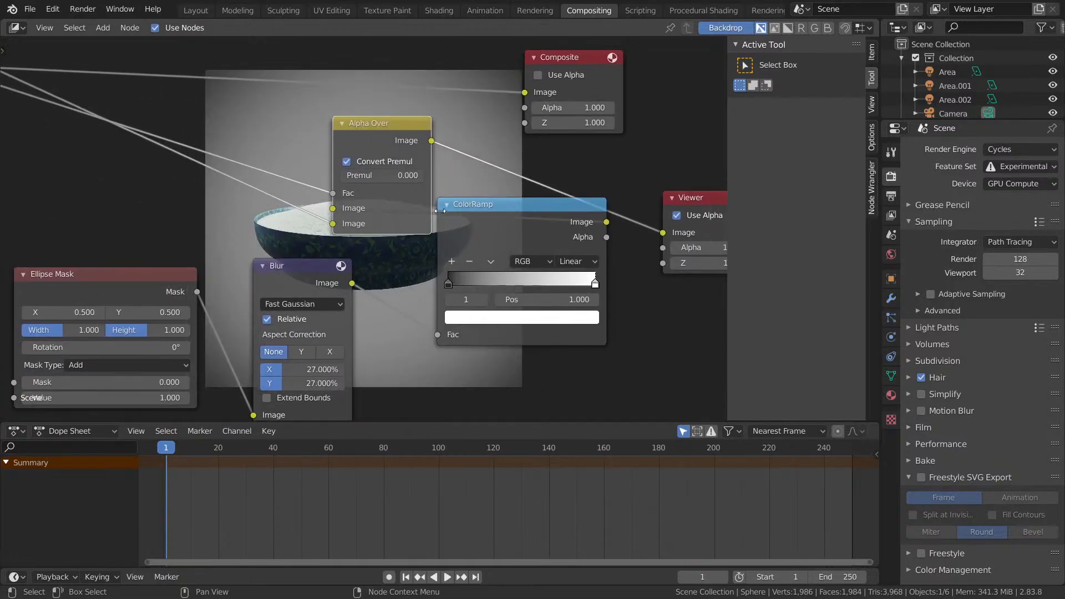
# Set the ColorRamp interpolation to B-Spline and shift its dark stop to position 0.196.
pyautogui.moveTo(452, 250); pyautogui.dragTo(280, 249, button='middle')
pyautogui.scroll(4, 279, 248)
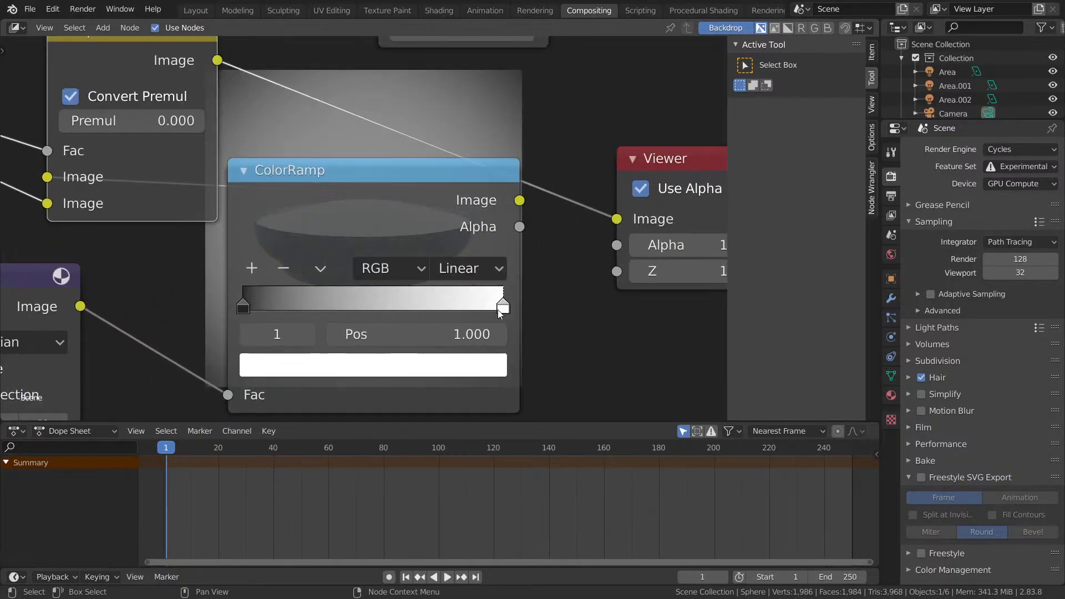
pyautogui.click(469, 268)
pyautogui.click(478, 374)
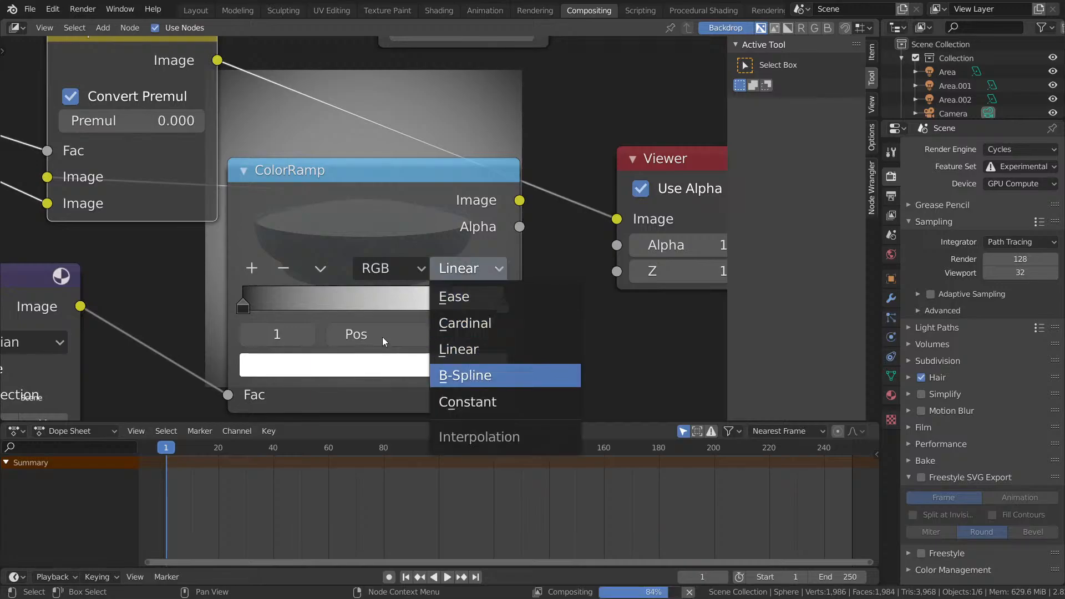
pyautogui.moveTo(254, 305); pyautogui.dragTo(301, 304)
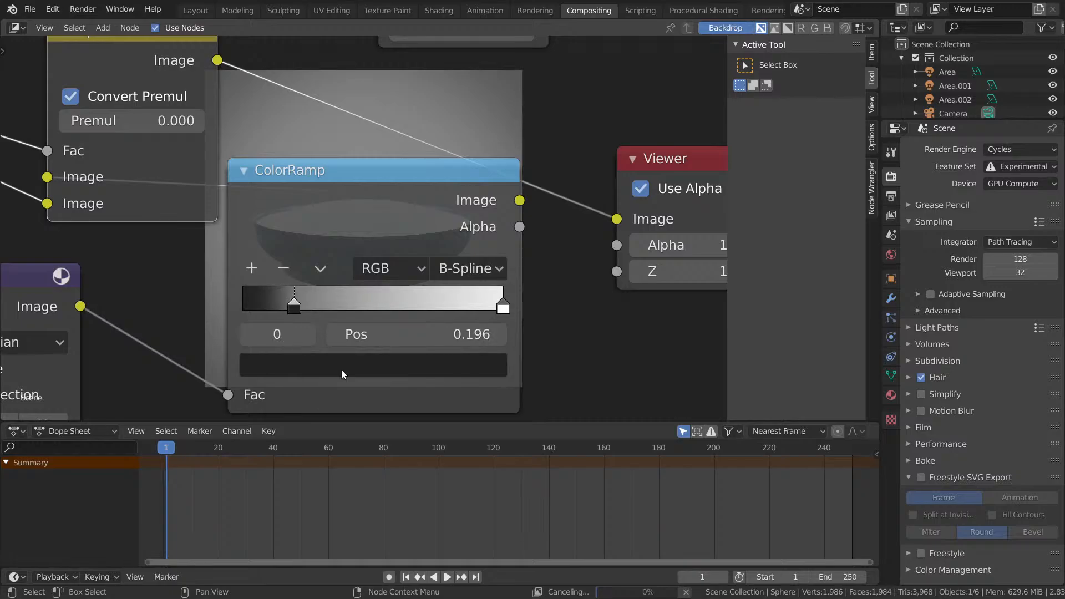
pyautogui.click(342, 365)
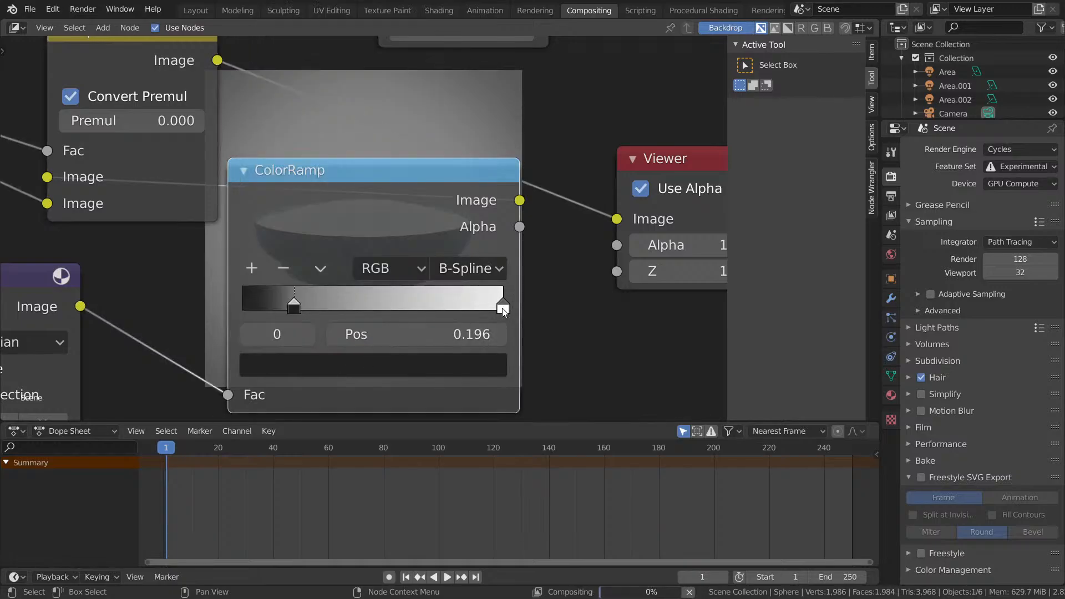
# Recolor the ColorRamp's white stop to a light cyan and inspect the bowl against the tinted background.
pyautogui.click(504, 308)
pyautogui.click(462, 364)
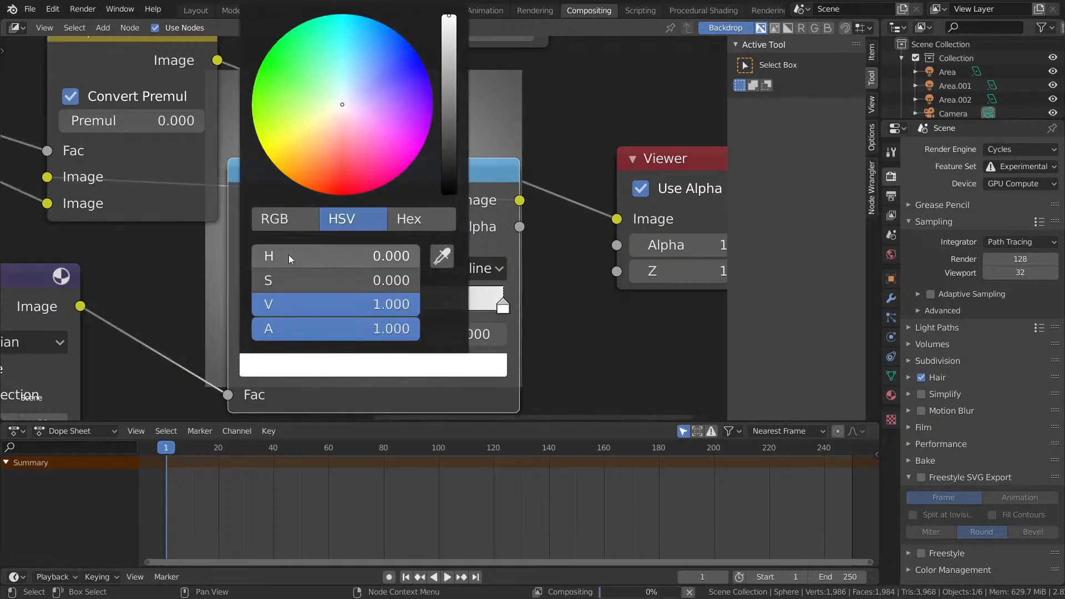
pyautogui.moveTo(289, 254); pyautogui.dragTo(395, 280)
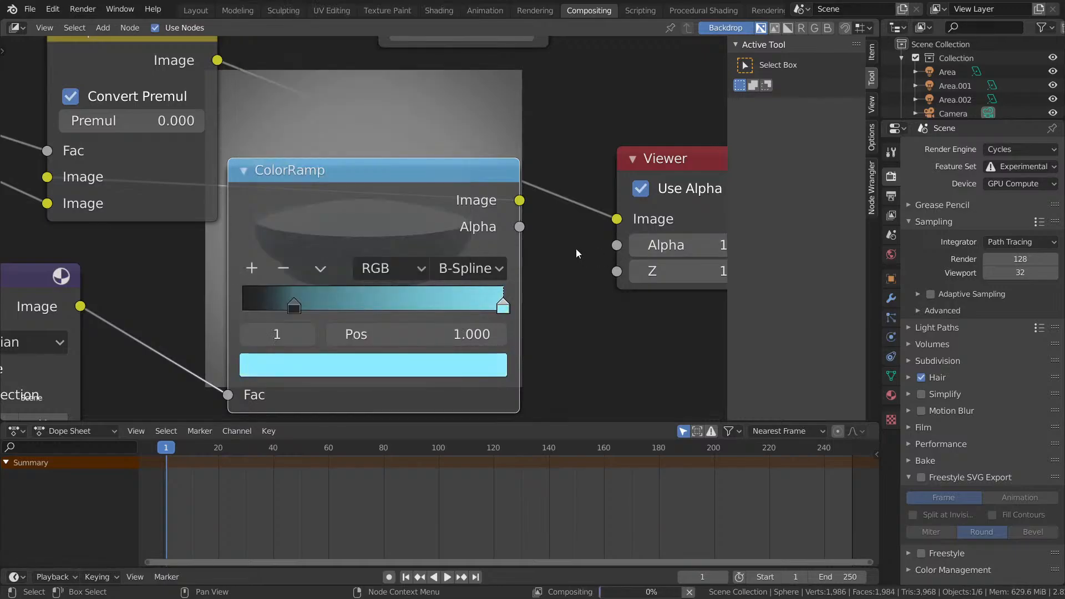
pyautogui.moveTo(423, 268); pyautogui.dragTo(435, 109, button='middle')
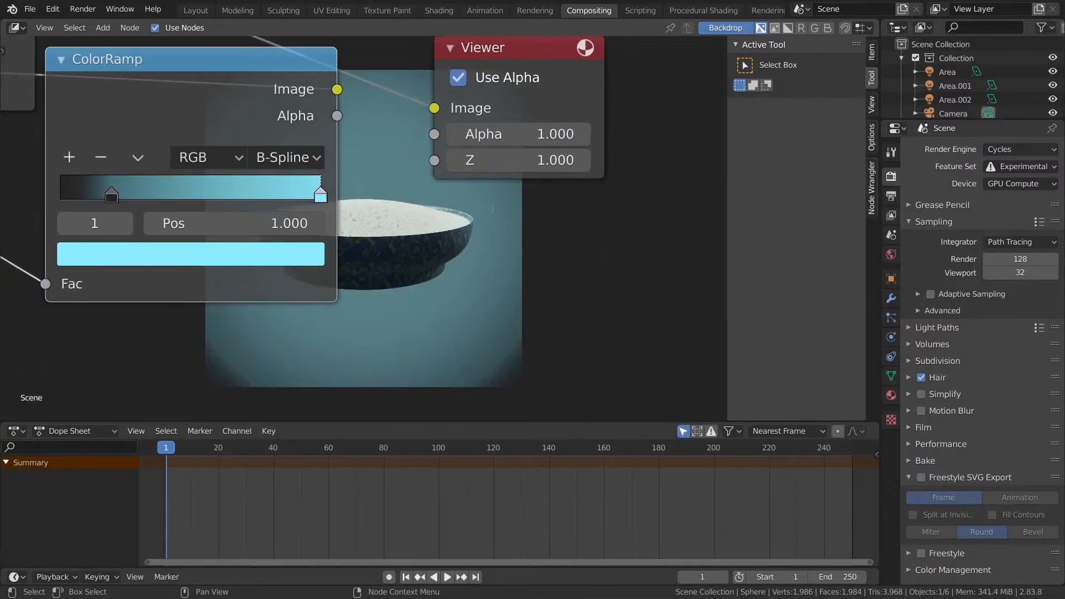
# Move the ColorRamp's dark stop to position 0.518 and set the interpolation to Linear.
pyautogui.moveTo(479, 218); pyautogui.dragTo(706, 308, button='middle')
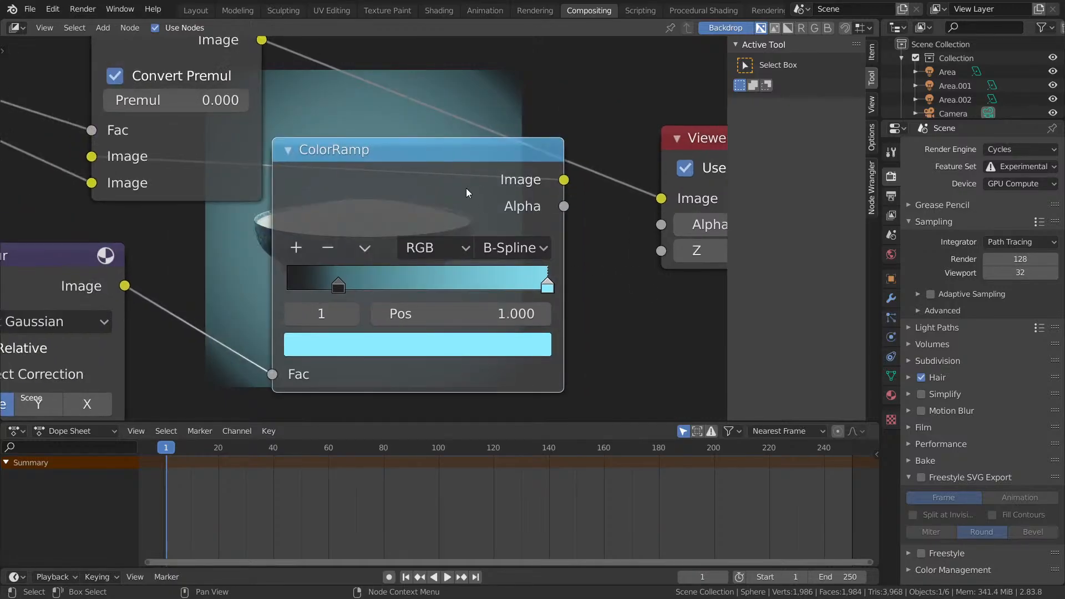
pyautogui.moveTo(384, 251); pyautogui.dragTo(384, 273, button='middle')
pyautogui.moveTo(338, 308); pyautogui.dragTo(422, 306)
pyautogui.click(513, 270)
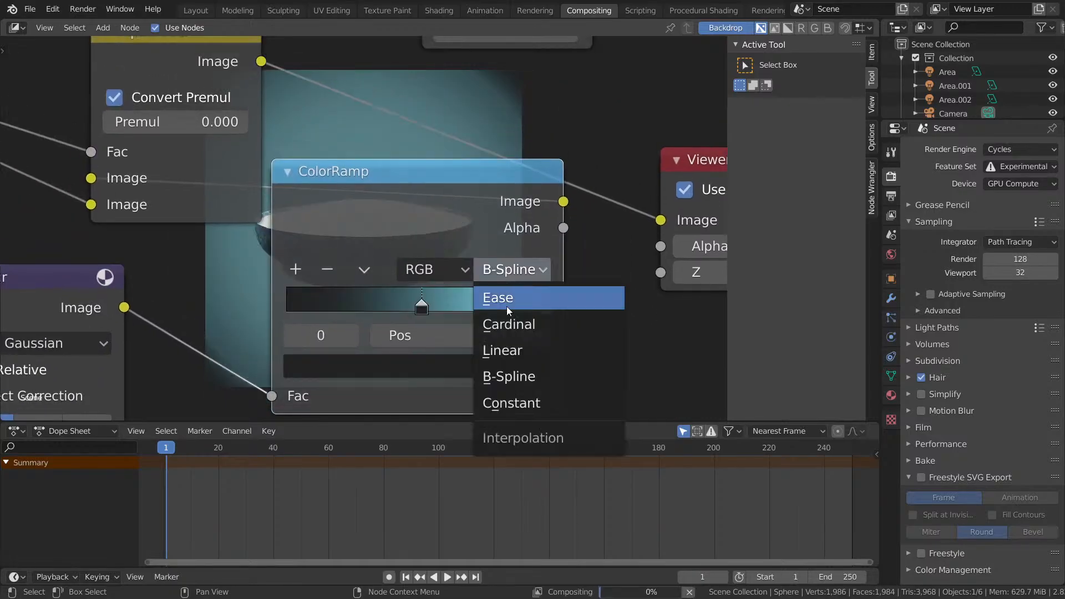
pyautogui.click(520, 348)
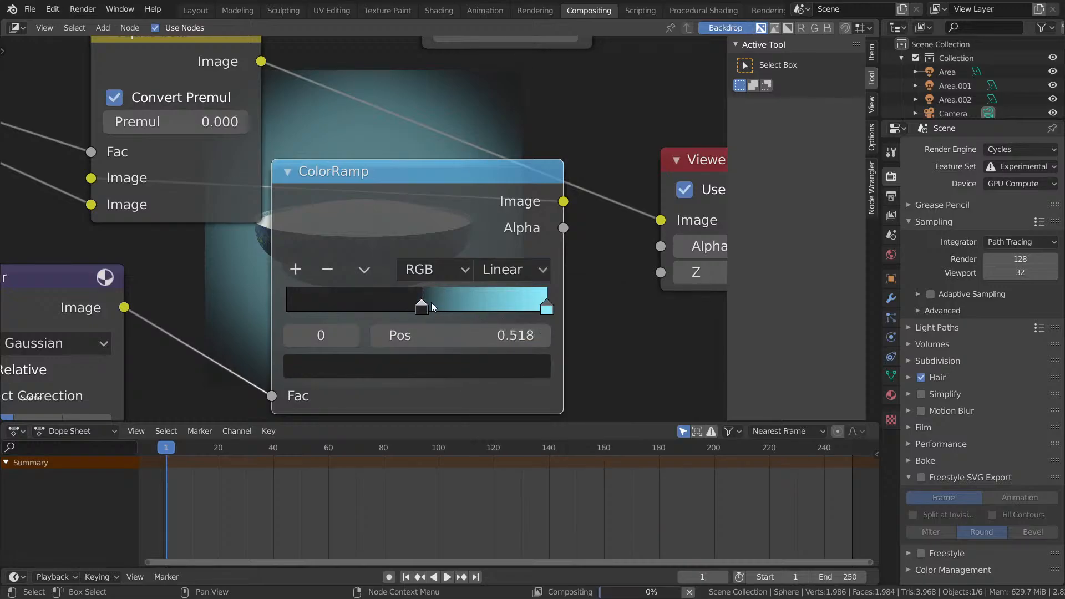
# Move the ColorRamp's dark stop to position 0.000.
pyautogui.moveTo(425, 304); pyautogui.dragTo(178, 277)
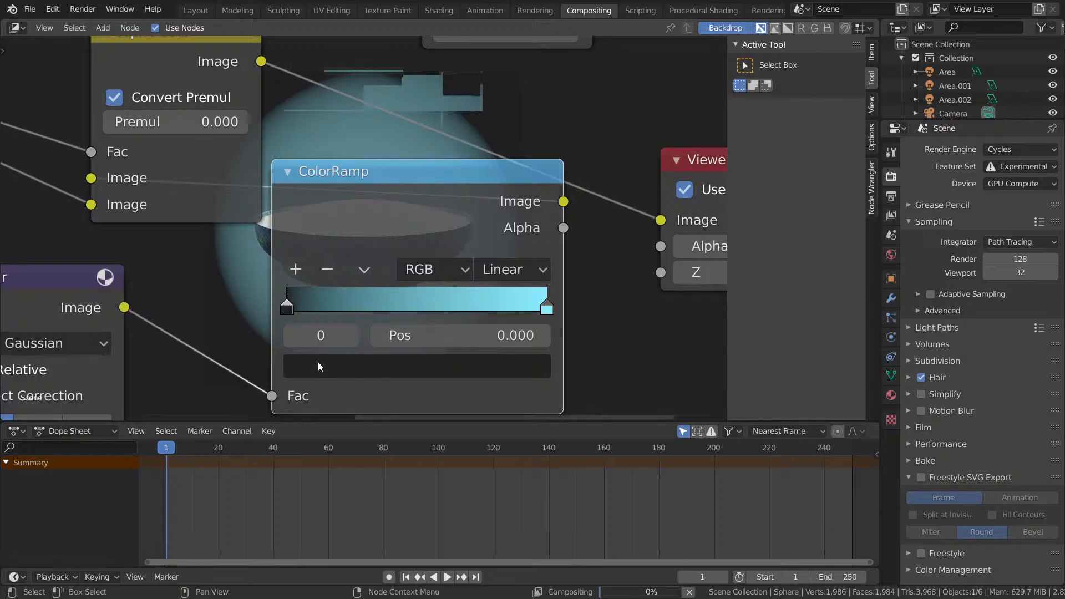
pyautogui.click(337, 368)
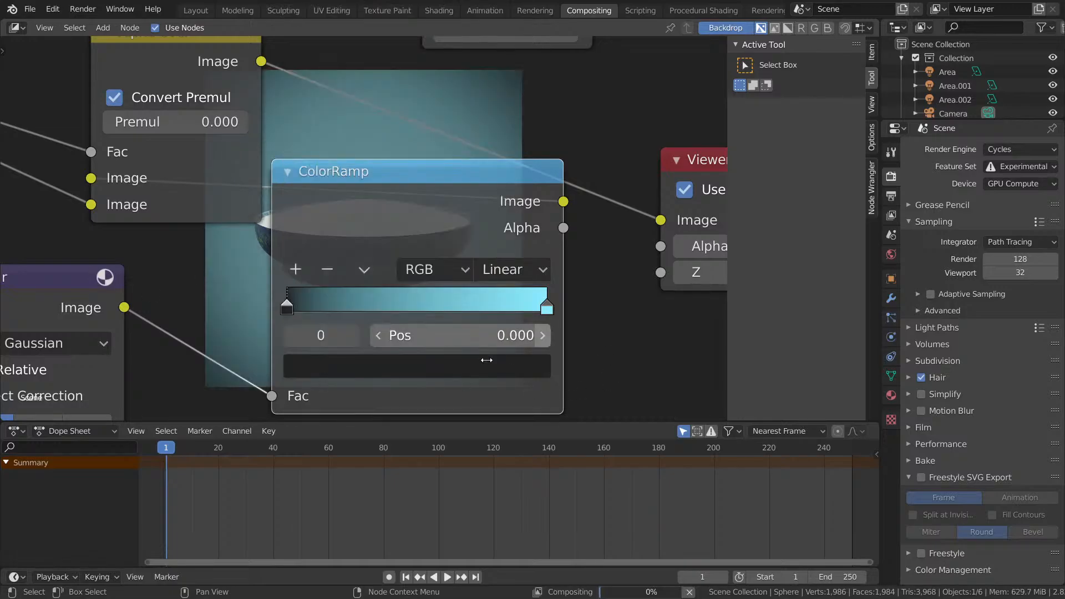
pyautogui.click(465, 374)
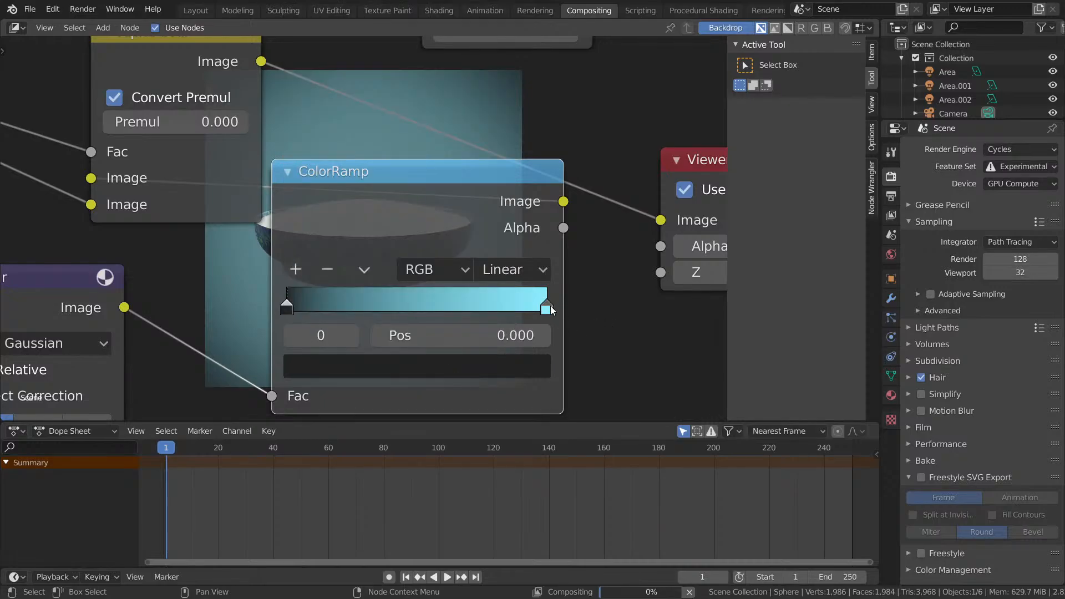
# Set the saturation of the ColorRamp's light cyan stop to 0.603 and inspect the bowl against the background.
pyautogui.click(549, 305)
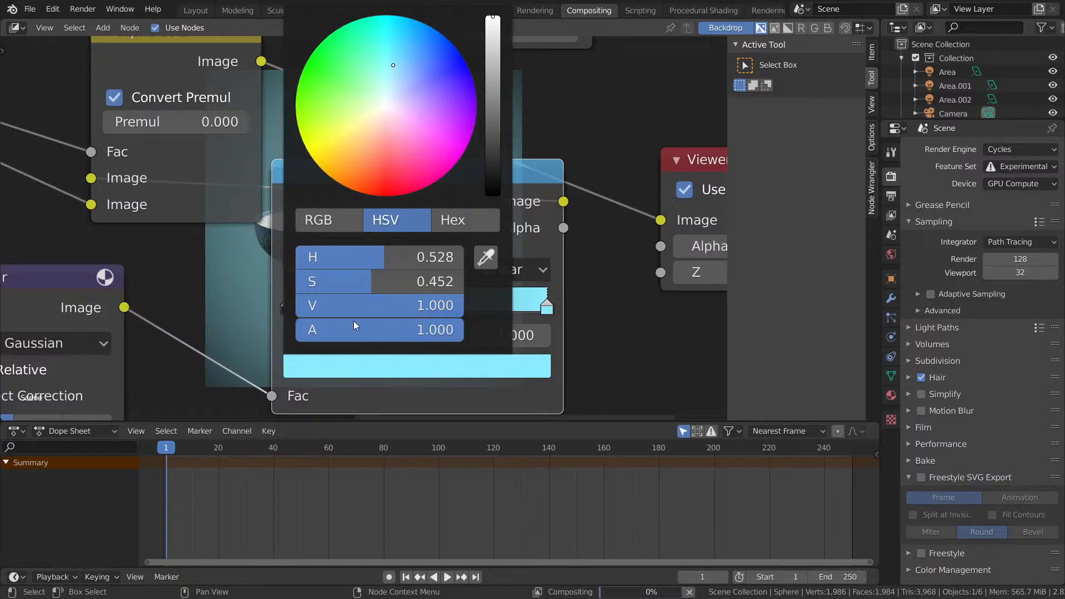
pyautogui.moveTo(371, 283); pyautogui.dragTo(397, 283)
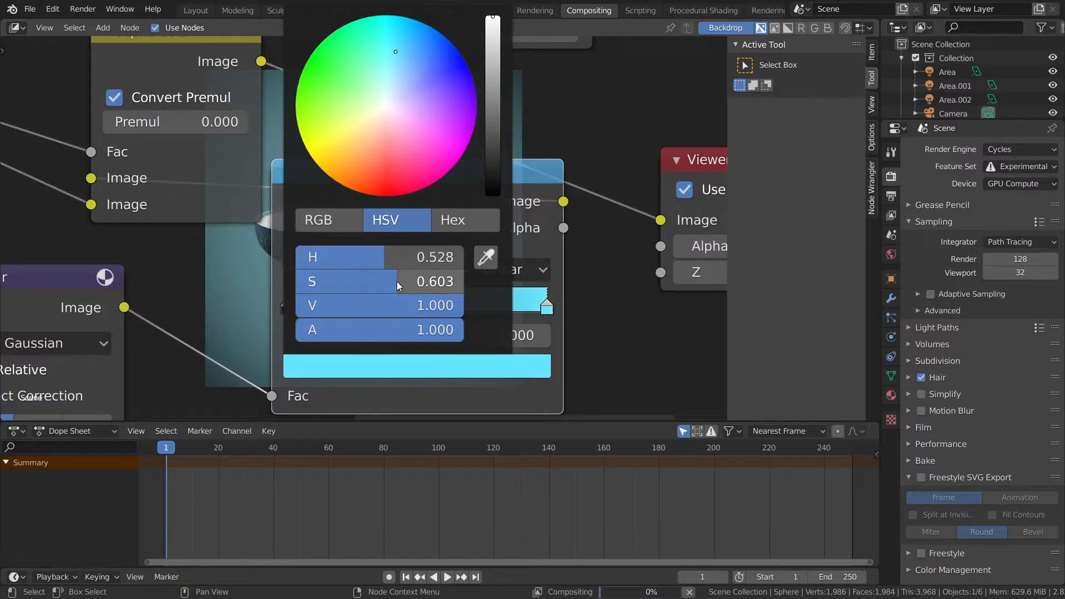
pyautogui.moveTo(588, 189); pyautogui.dragTo(272, 84, button='middle')
pyautogui.scroll(4, 433, 246)
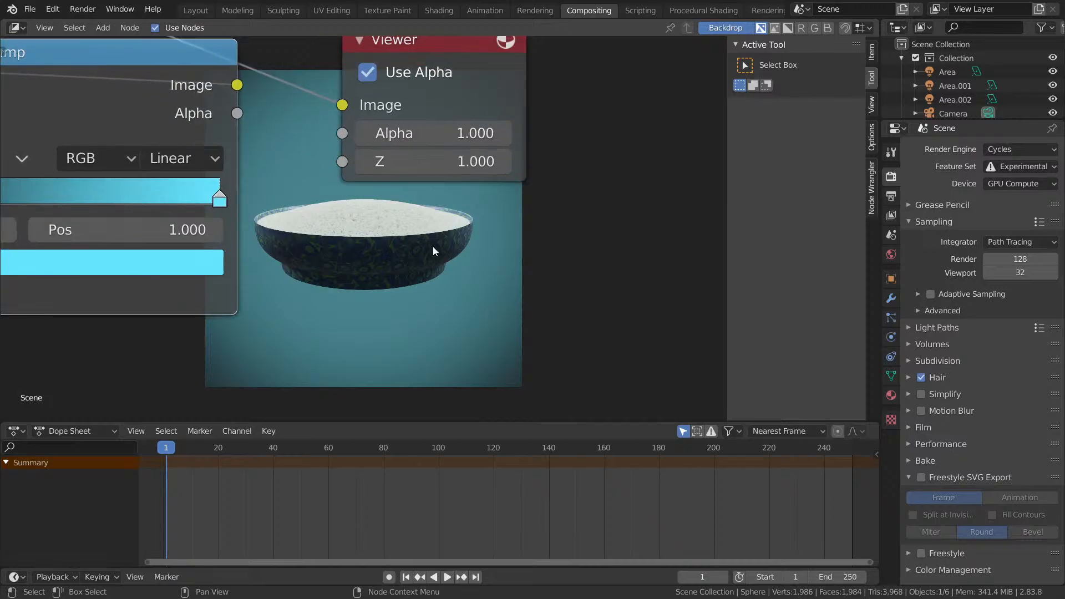
pyautogui.moveTo(441, 259); pyautogui.dragTo(480, 240, button='middle')
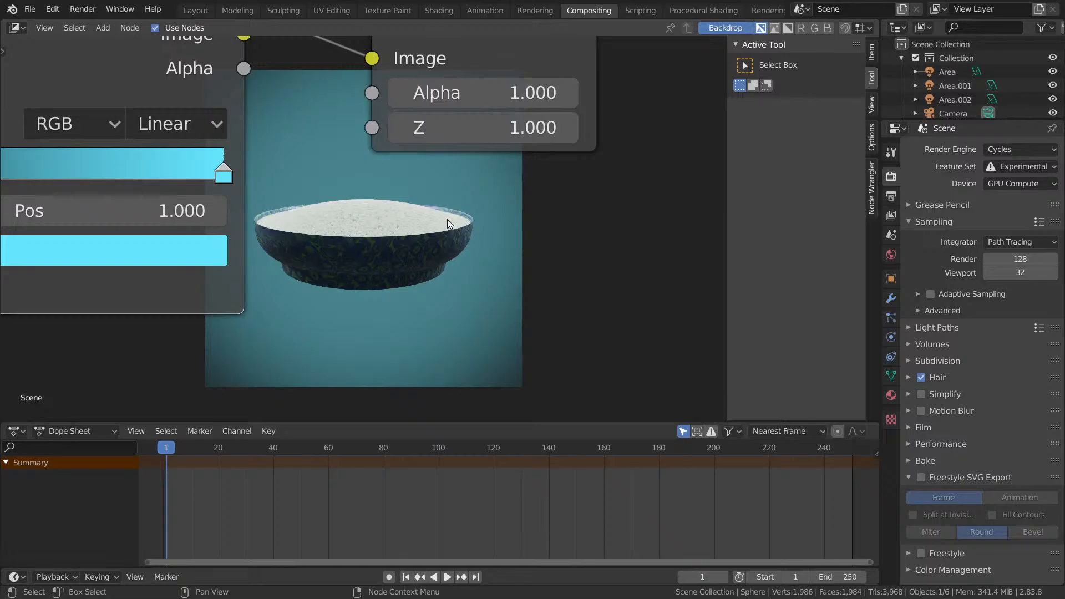
pyautogui.scroll(-3, 447, 218)
# Display the Viewer Node image in the Rendering workspace, examine the composited bowl, and save the file.
pyautogui.click(551, 11)
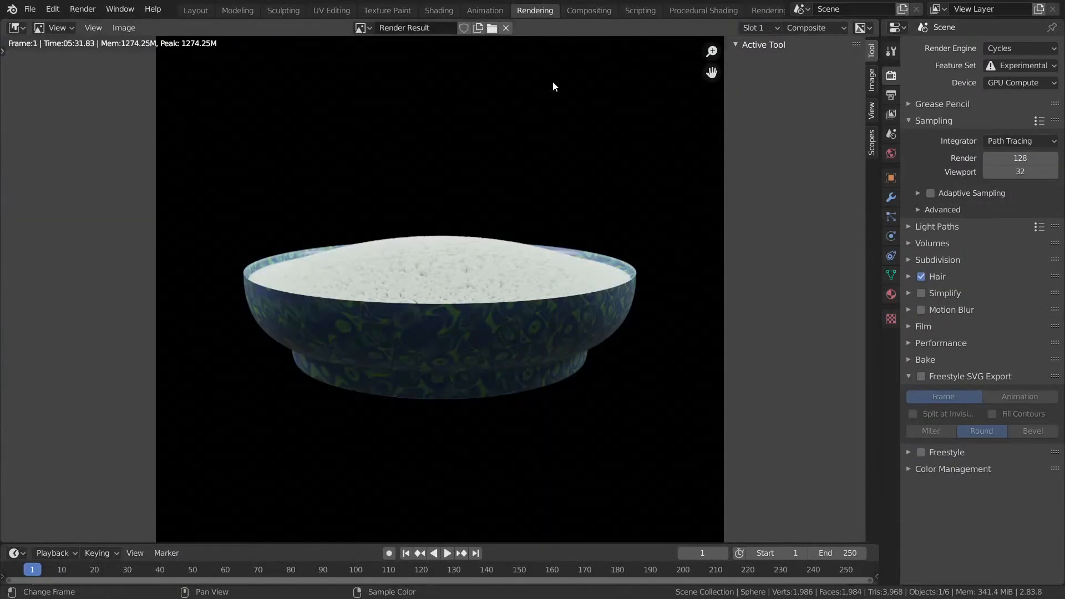
pyautogui.scroll(-1, 523, 163)
pyautogui.click(361, 28)
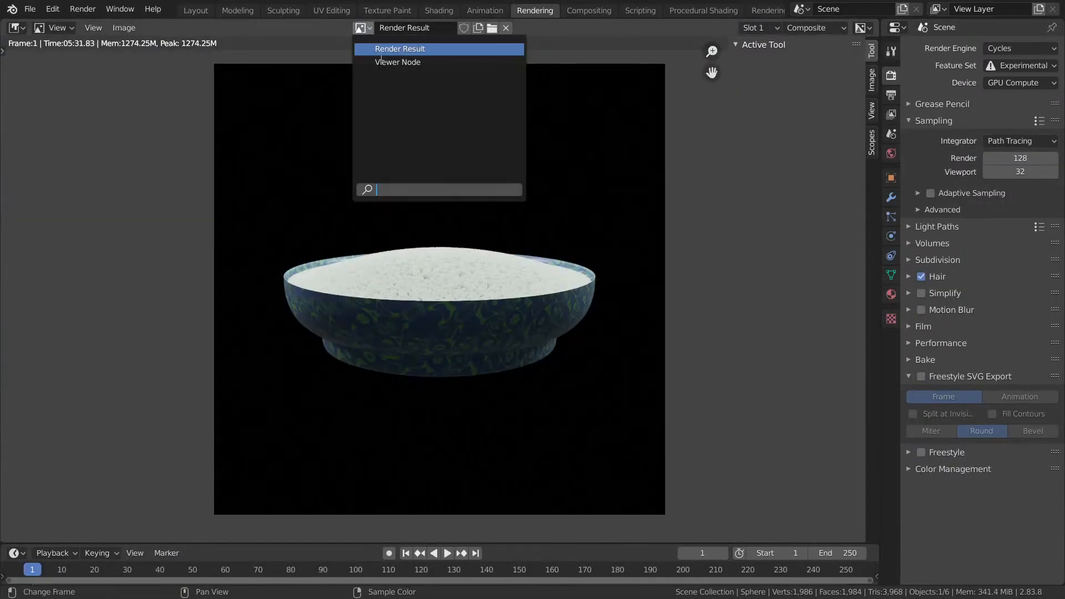
pyautogui.click(382, 61)
pyautogui.scroll(2, 438, 253)
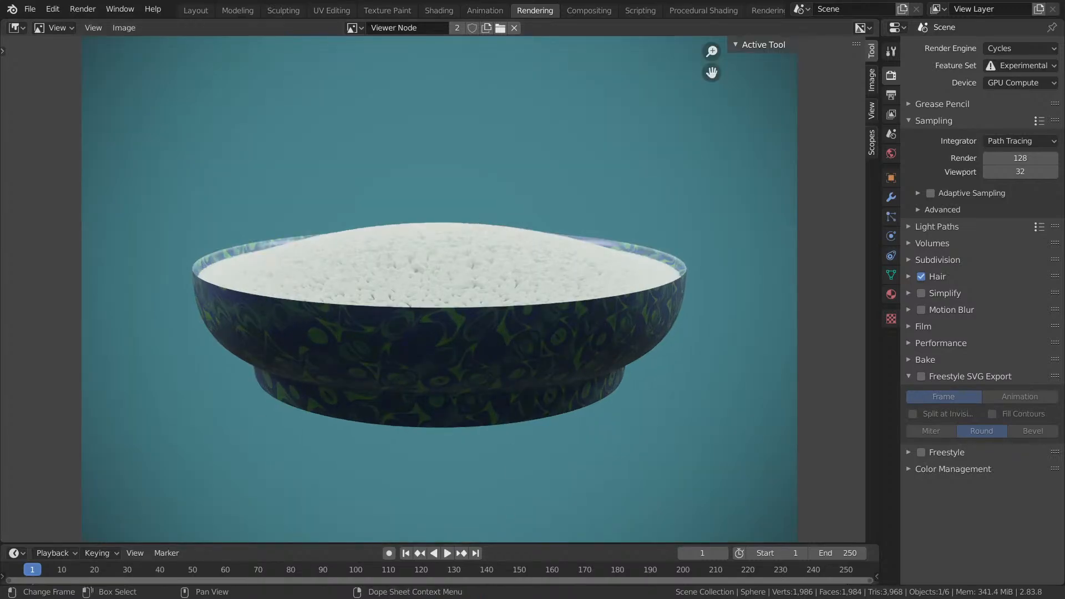
pyautogui.scroll(-5, 626, 309)
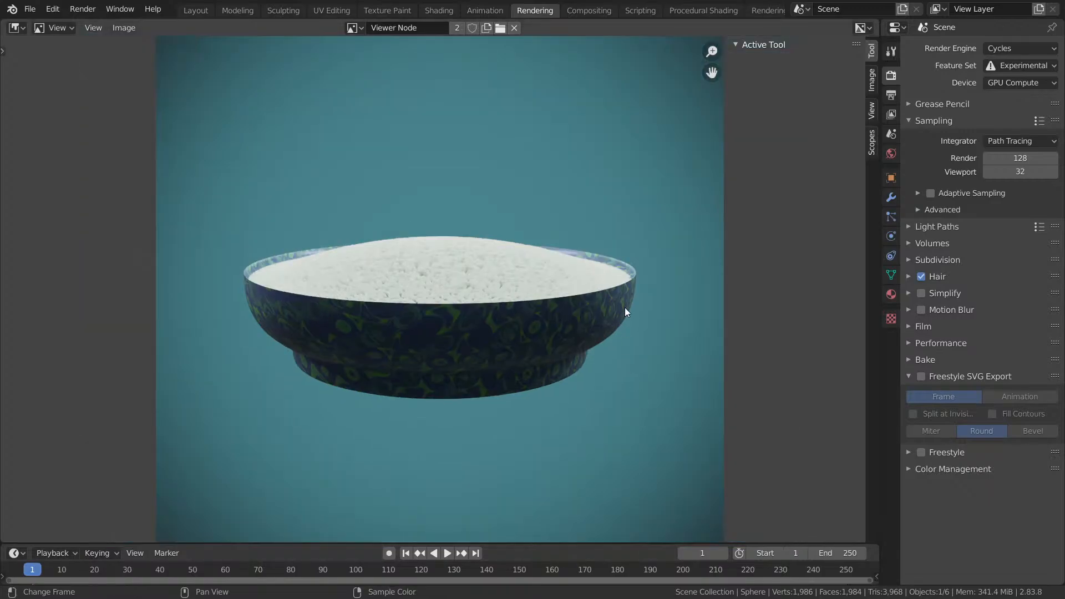
pyautogui.scroll(3, 625, 285)
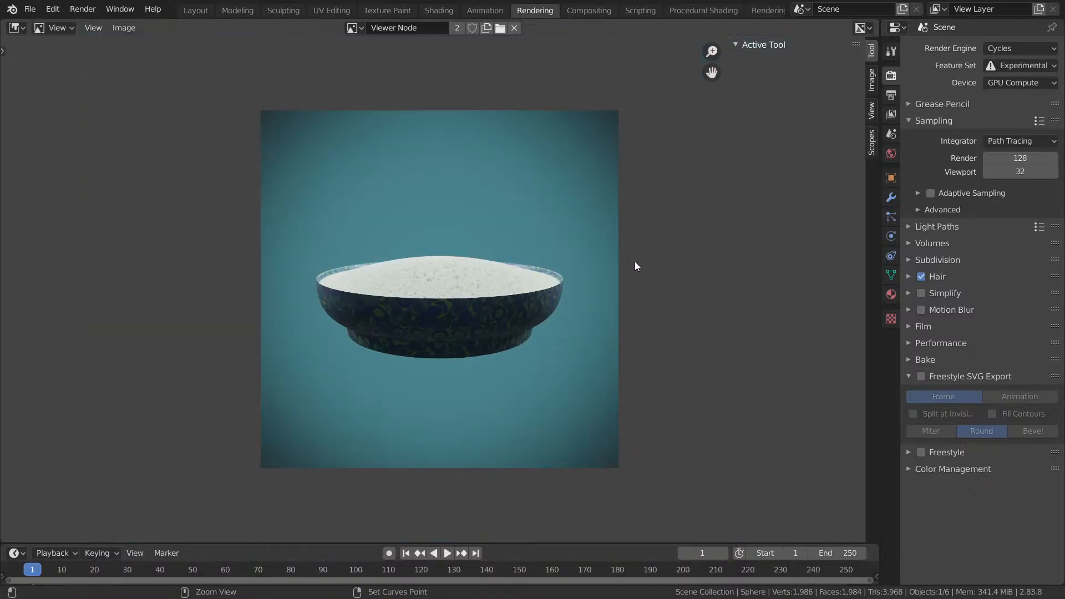
pyautogui.hotkey('ctrl', 's')
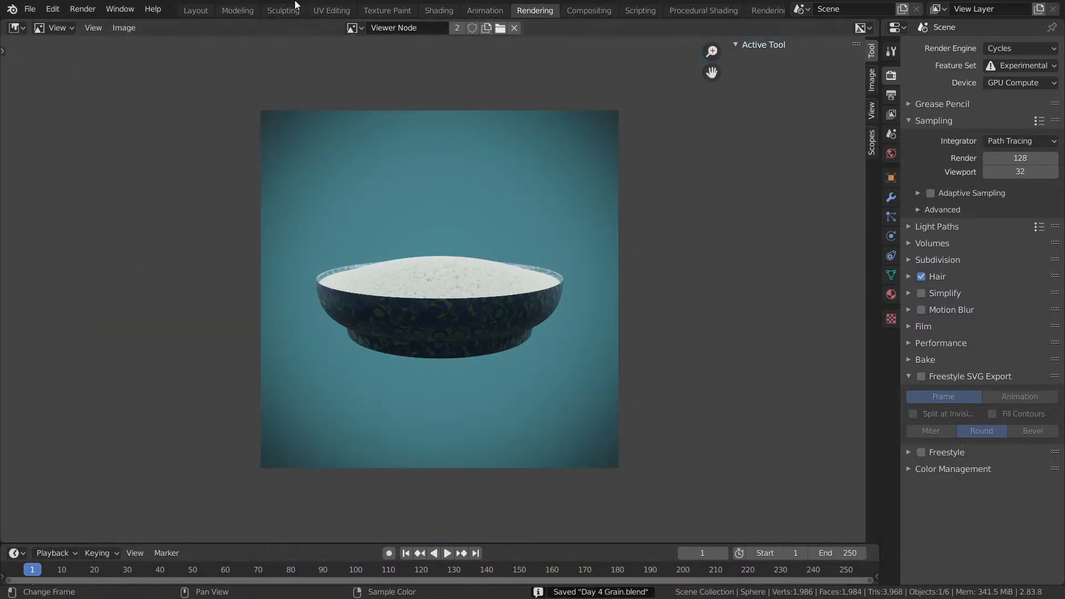
# Open "Nodevember Day 3 Fruit Still render.png" from the Desktop and examine its background vignette for comparison.
pyautogui.click(33, 10)
pyautogui.click(29, 11)
pyautogui.click(503, 28)
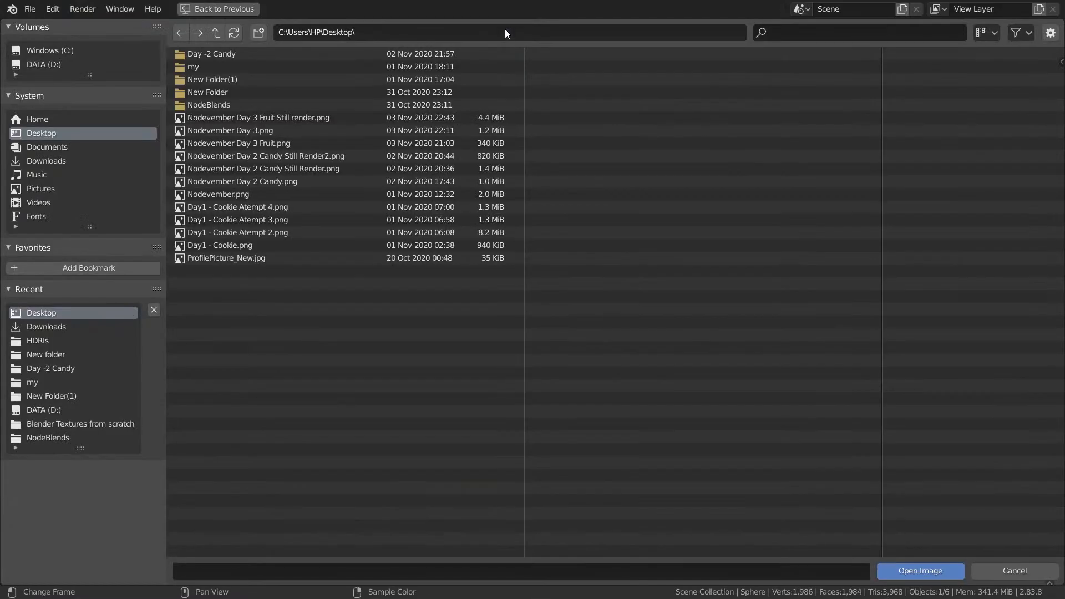
pyautogui.doubleClick(280, 119)
pyautogui.scroll(1, 455, 194)
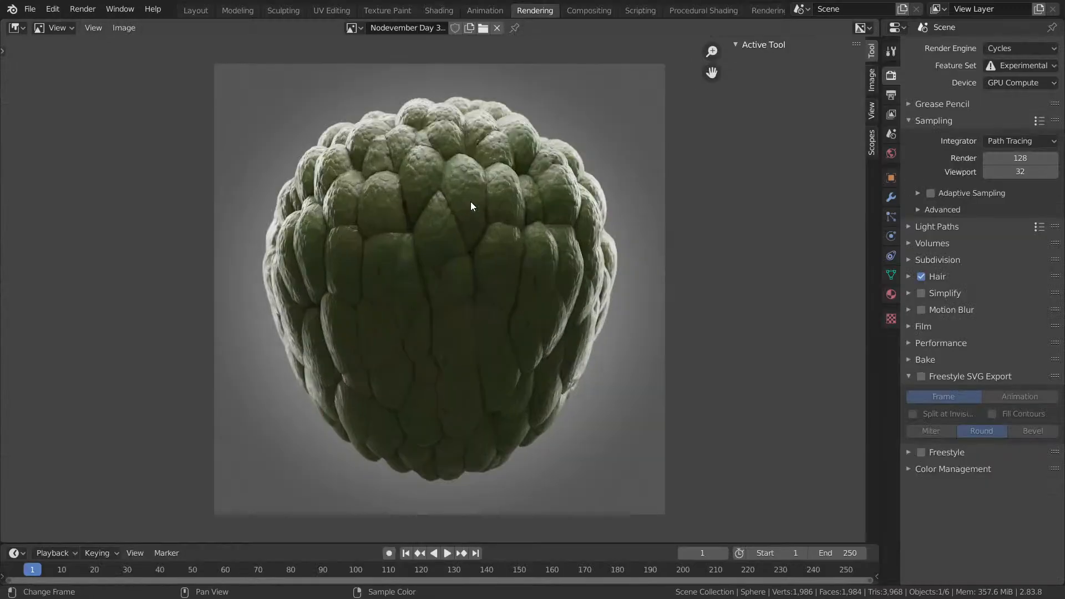
pyautogui.scroll(1, 471, 203)
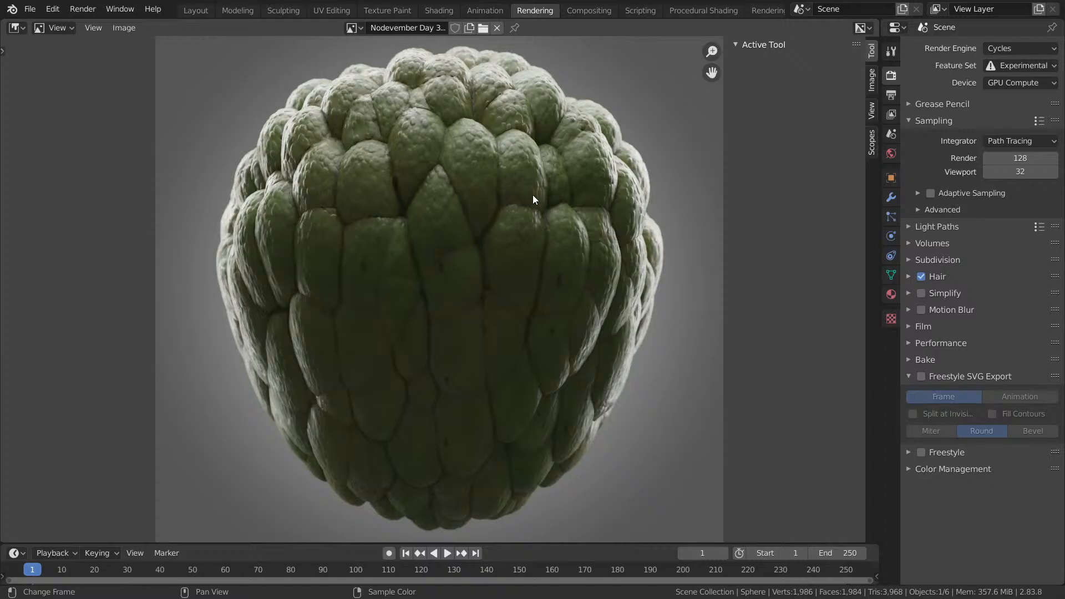
# In the compositing node tree, link Alpha Over's Image output to the Composite node and switch off Composite's Use Alpha.
pyautogui.click(688, 11)
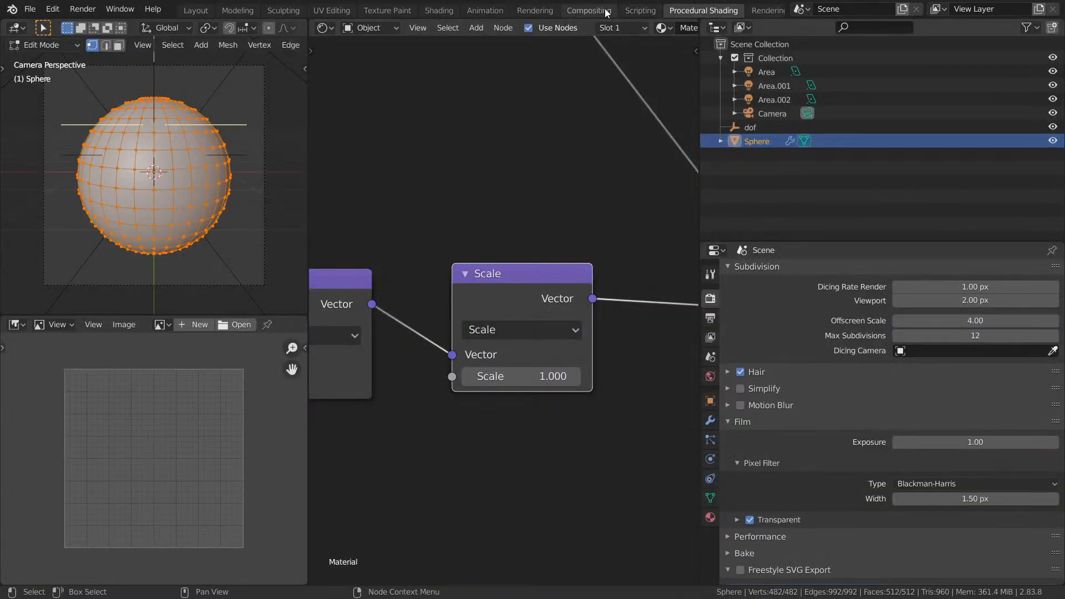
pyautogui.click(589, 11)
pyautogui.scroll(-3, 470, 195)
pyautogui.scroll(-4, 408, 179)
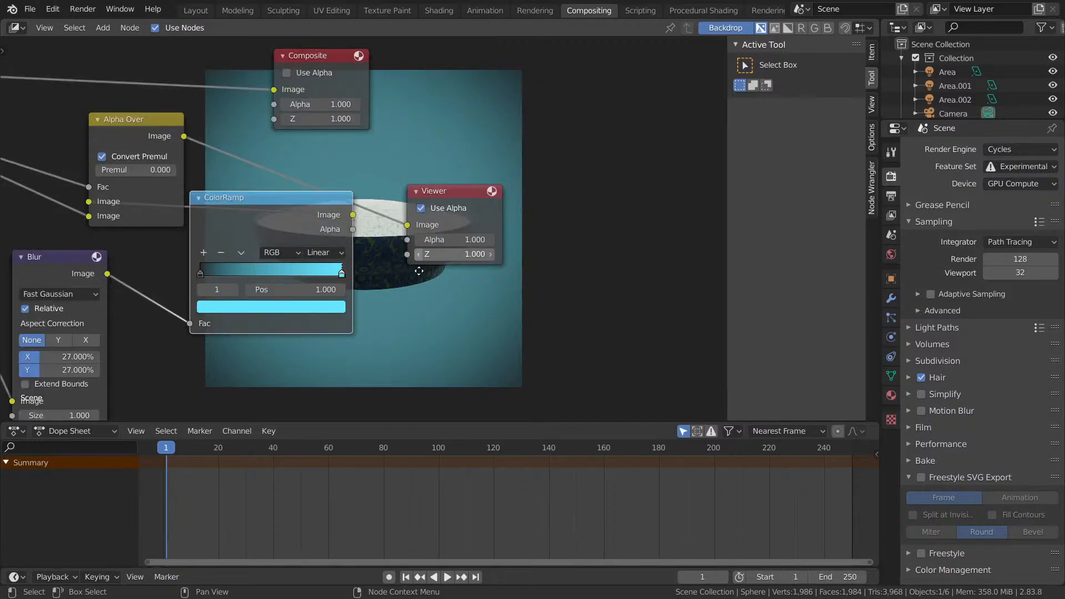
pyautogui.click(395, 190)
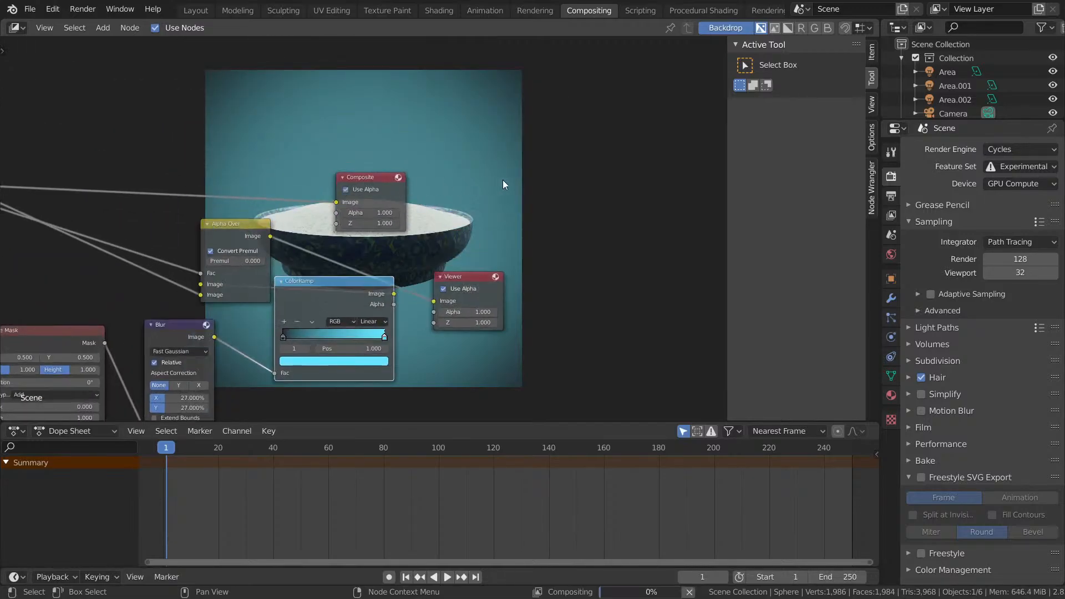
pyautogui.scroll(2, 378, 201)
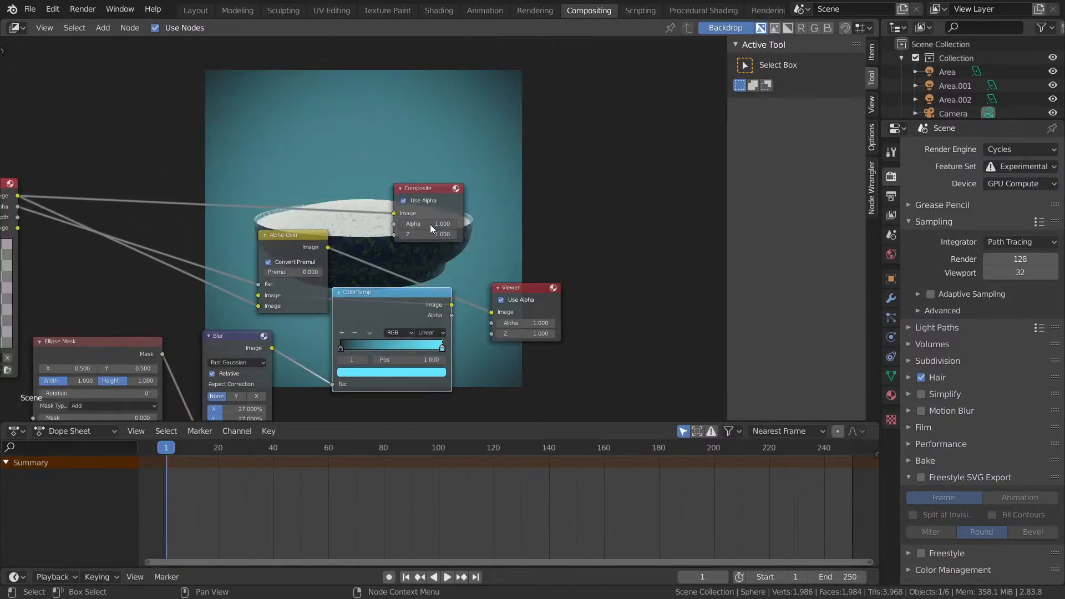
pyautogui.moveTo(319, 252); pyautogui.dragTo(413, 209)
pyautogui.click(413, 193)
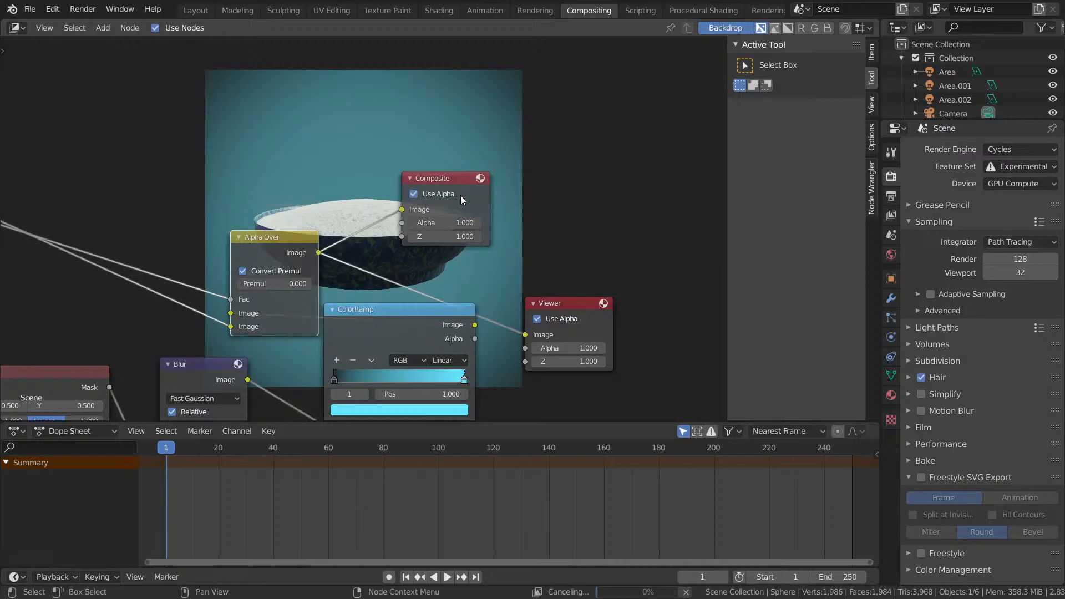
# Set the Premul value of the Alpha Over node to 1.000.
pyautogui.moveTo(258, 283); pyautogui.dragTo(299, 274)
pyautogui.scroll(1, 376, 247)
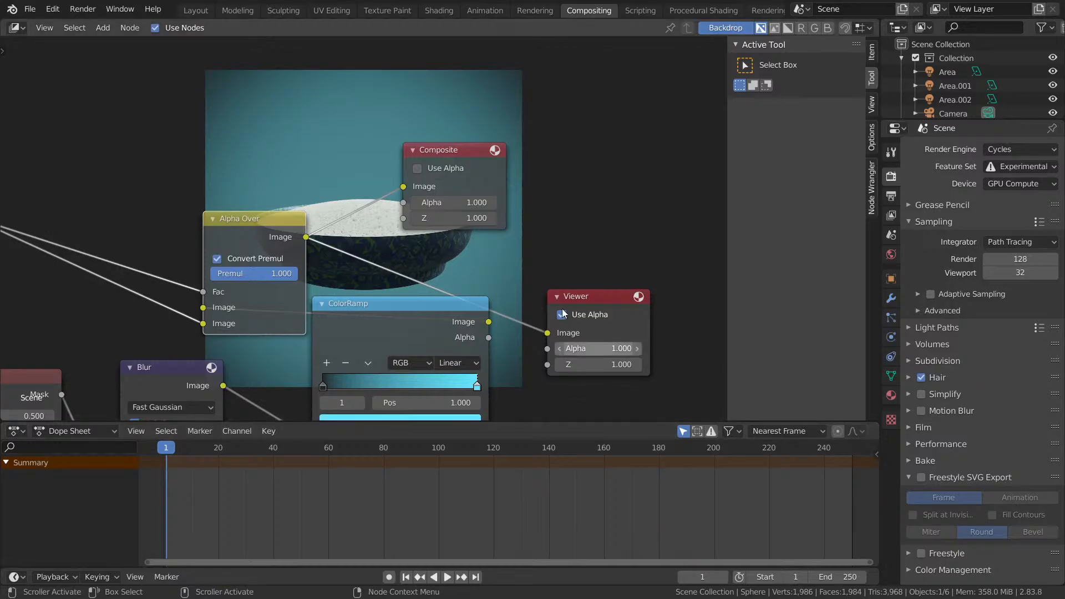
pyautogui.moveTo(539, 277); pyautogui.dragTo(693, 288, button='middle')
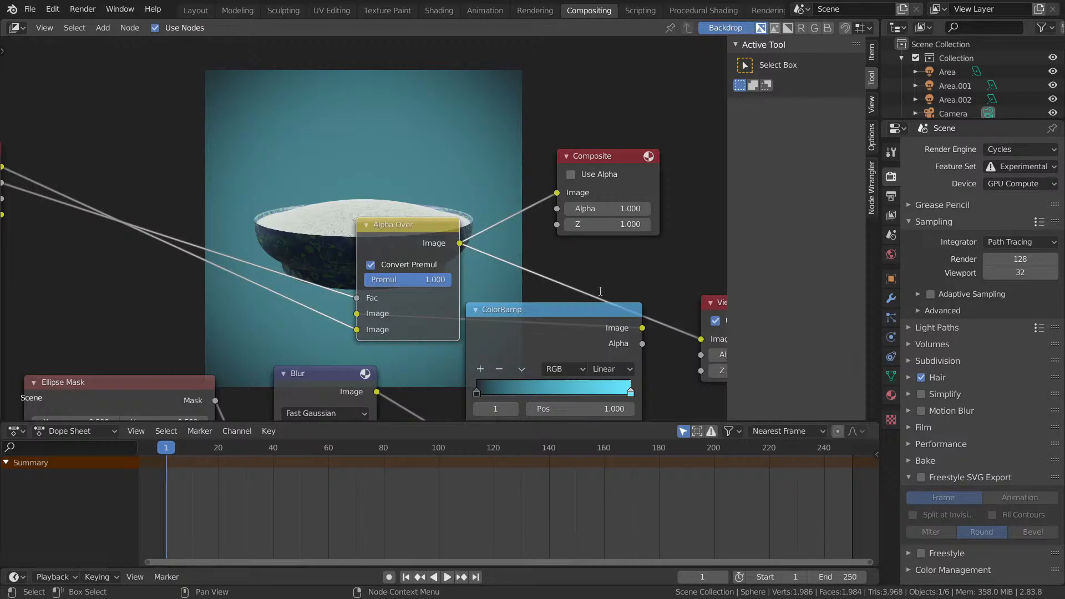
# Rearrange the Composite and Viewer nodes beyond Alpha Over and enable Use Alpha on Composite.
pyautogui.moveTo(431, 252); pyautogui.dragTo(509, 192)
pyautogui.moveTo(423, 204); pyautogui.dragTo(232, 217, button='middle')
pyautogui.click(405, 189)
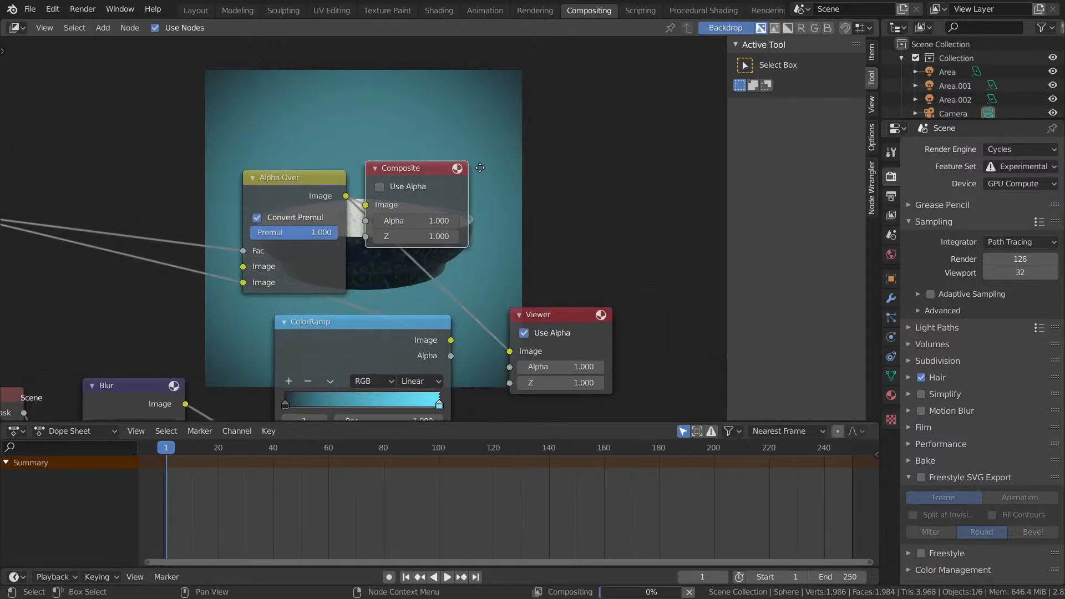
pyautogui.moveTo(382, 188); pyautogui.dragTo(580, 160)
pyautogui.moveTo(309, 209); pyautogui.dragTo(451, 205)
pyautogui.moveTo(451, 206); pyautogui.dragTo(304, 198, button='middle')
pyautogui.moveTo(450, 313); pyautogui.dragTo(596, 264)
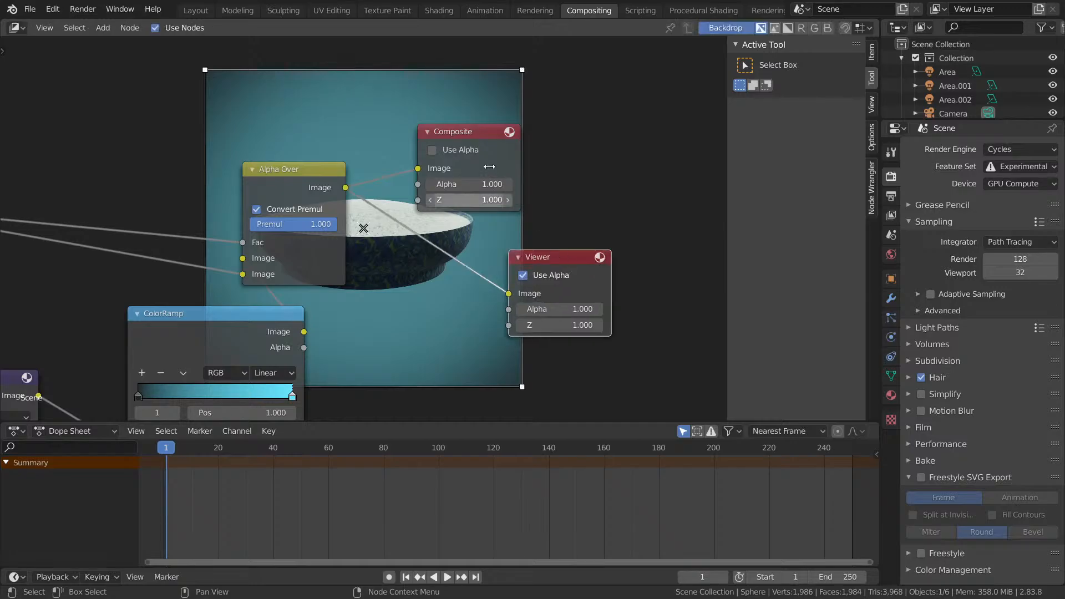
pyautogui.click(432, 150)
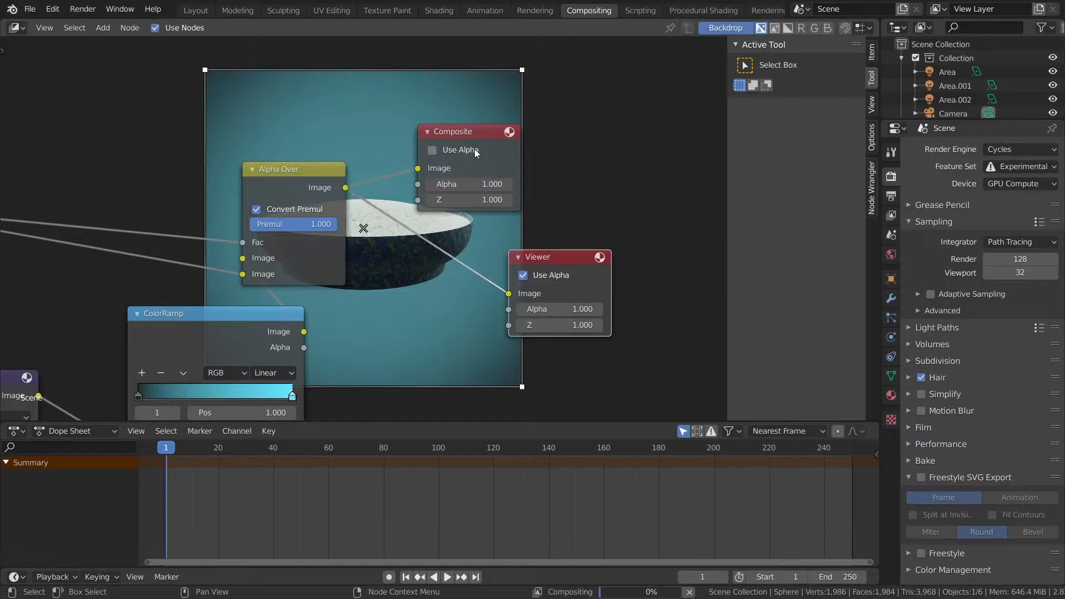
pyautogui.moveTo(482, 139); pyautogui.dragTo(573, 143)
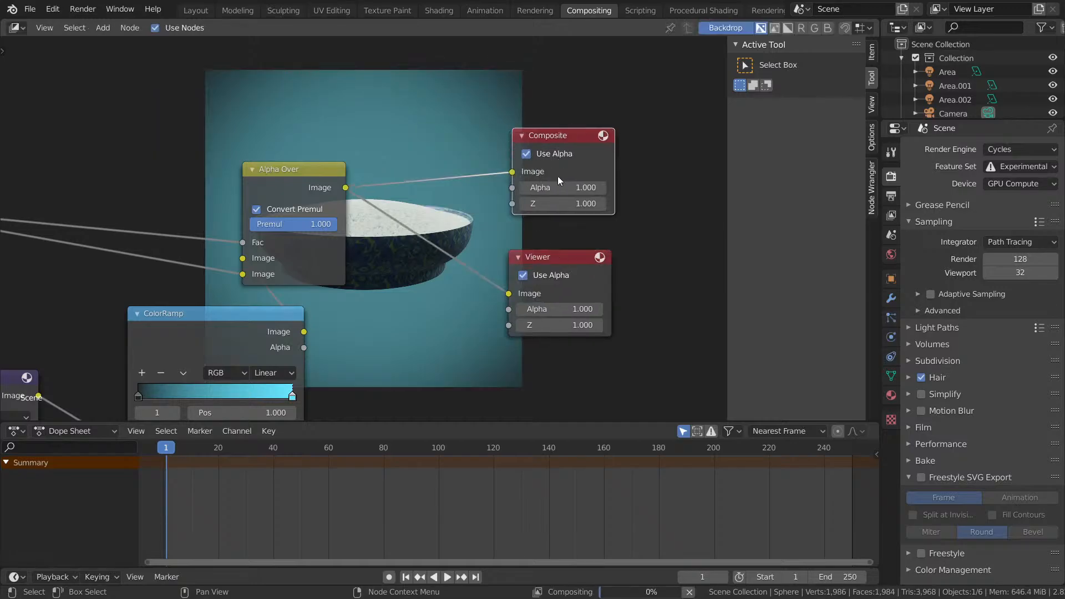
# Place the Viewer just below Composite with Alpha Over close beside them, and save the file.
pyautogui.moveTo(568, 261); pyautogui.dragTo(597, 233)
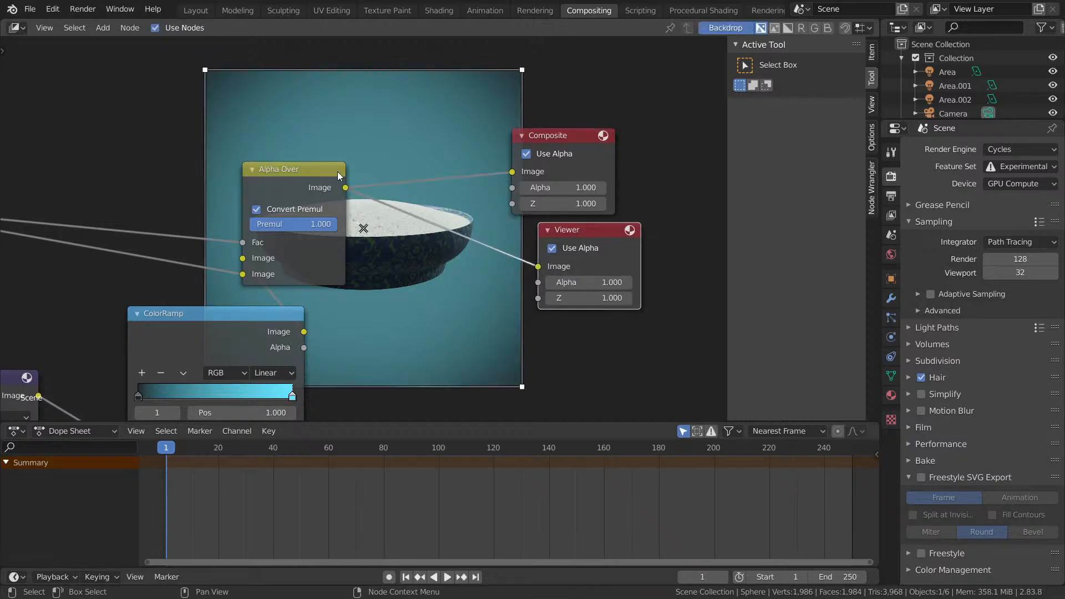
pyautogui.moveTo(297, 176); pyautogui.dragTo(425, 209)
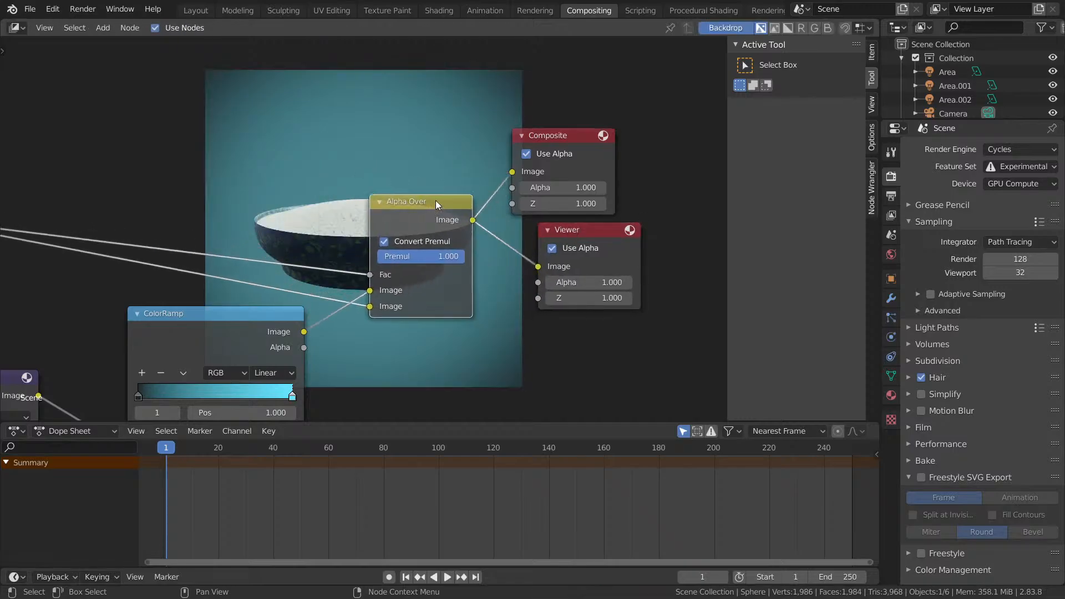
pyautogui.hotkey('ctrl', 's')
# Enlarge the backdrop image to examine the bowl's rim and rice against the tinted background.
pyautogui.scroll(1, 259, 216)
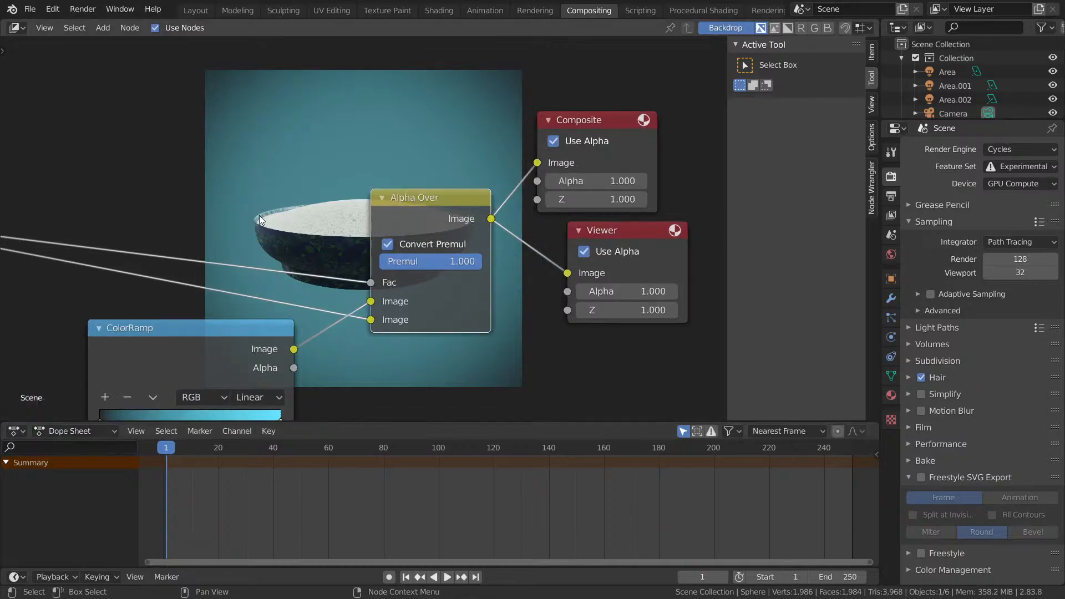
pyautogui.hotkey('alt', 'v')
pyautogui.hotkey('alt', 'v')
pyautogui.hotkey('alt', 'v')
pyautogui.hotkey('alt', 'v')
pyautogui.hotkey('alt', 'v')
pyautogui.hotkey('alt', 'v')
pyautogui.hotkey('alt', 'v')
pyautogui.hotkey('alt', 'v')
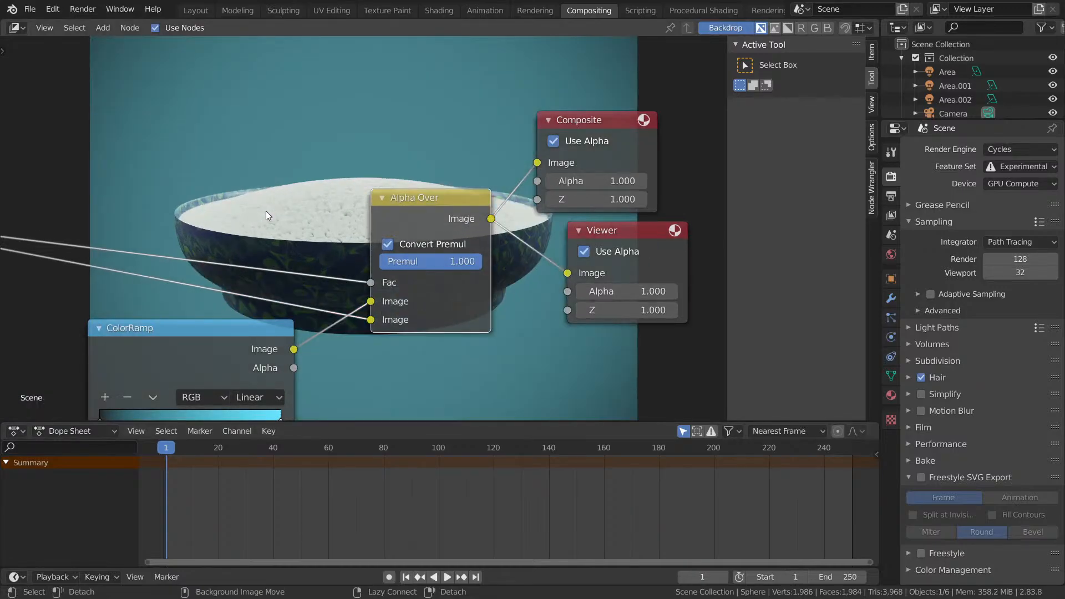